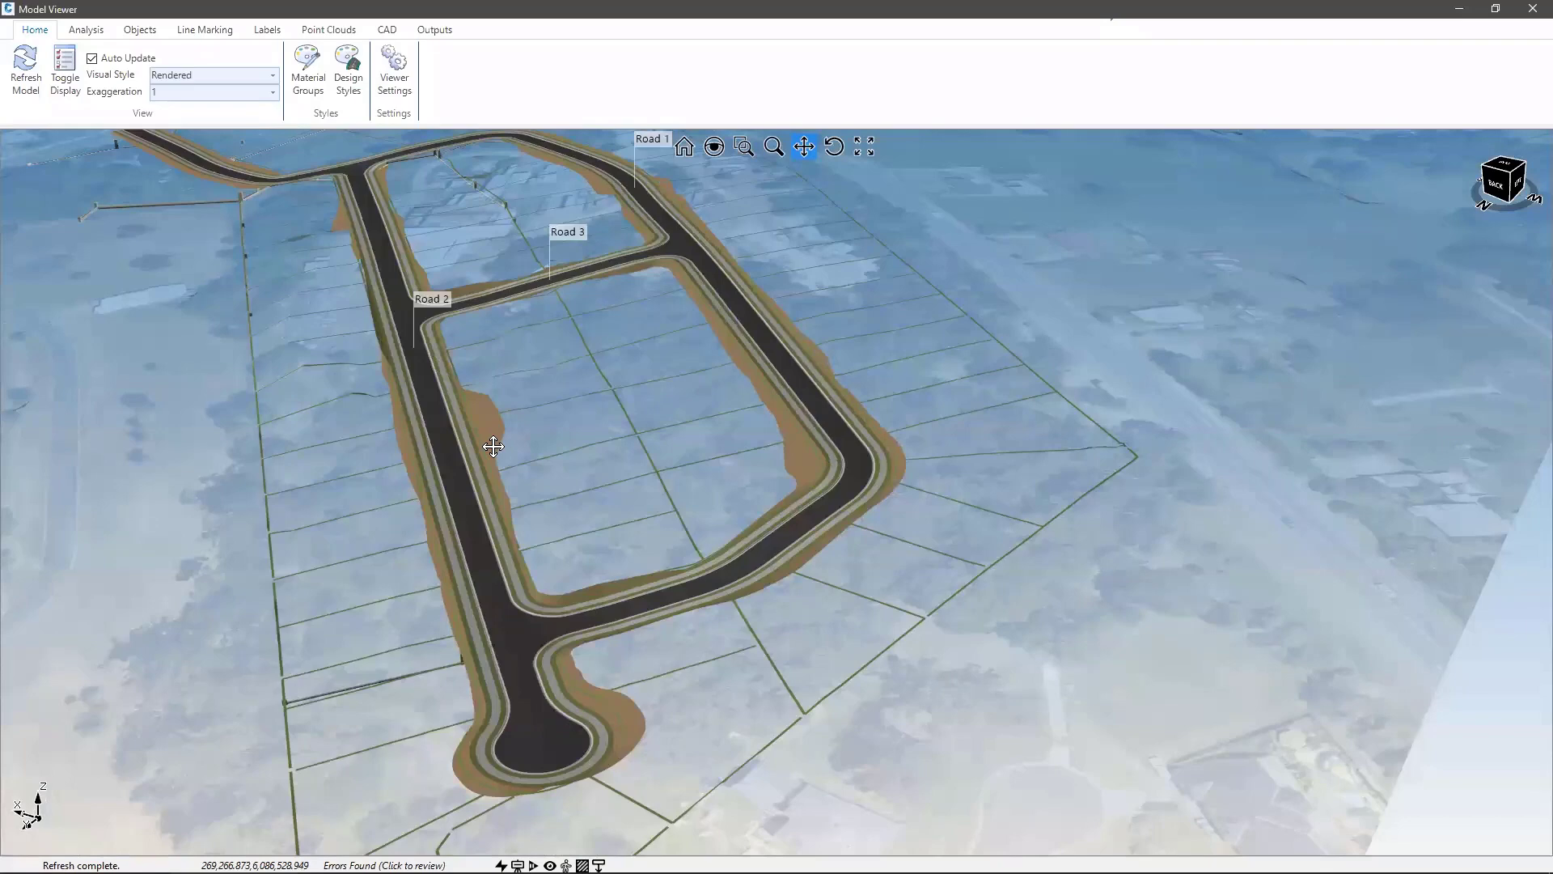
Step: Orbit the 3D model between low side and oblique views of the junction
{"action": "mouse_move", "coordinate": [493, 446]}
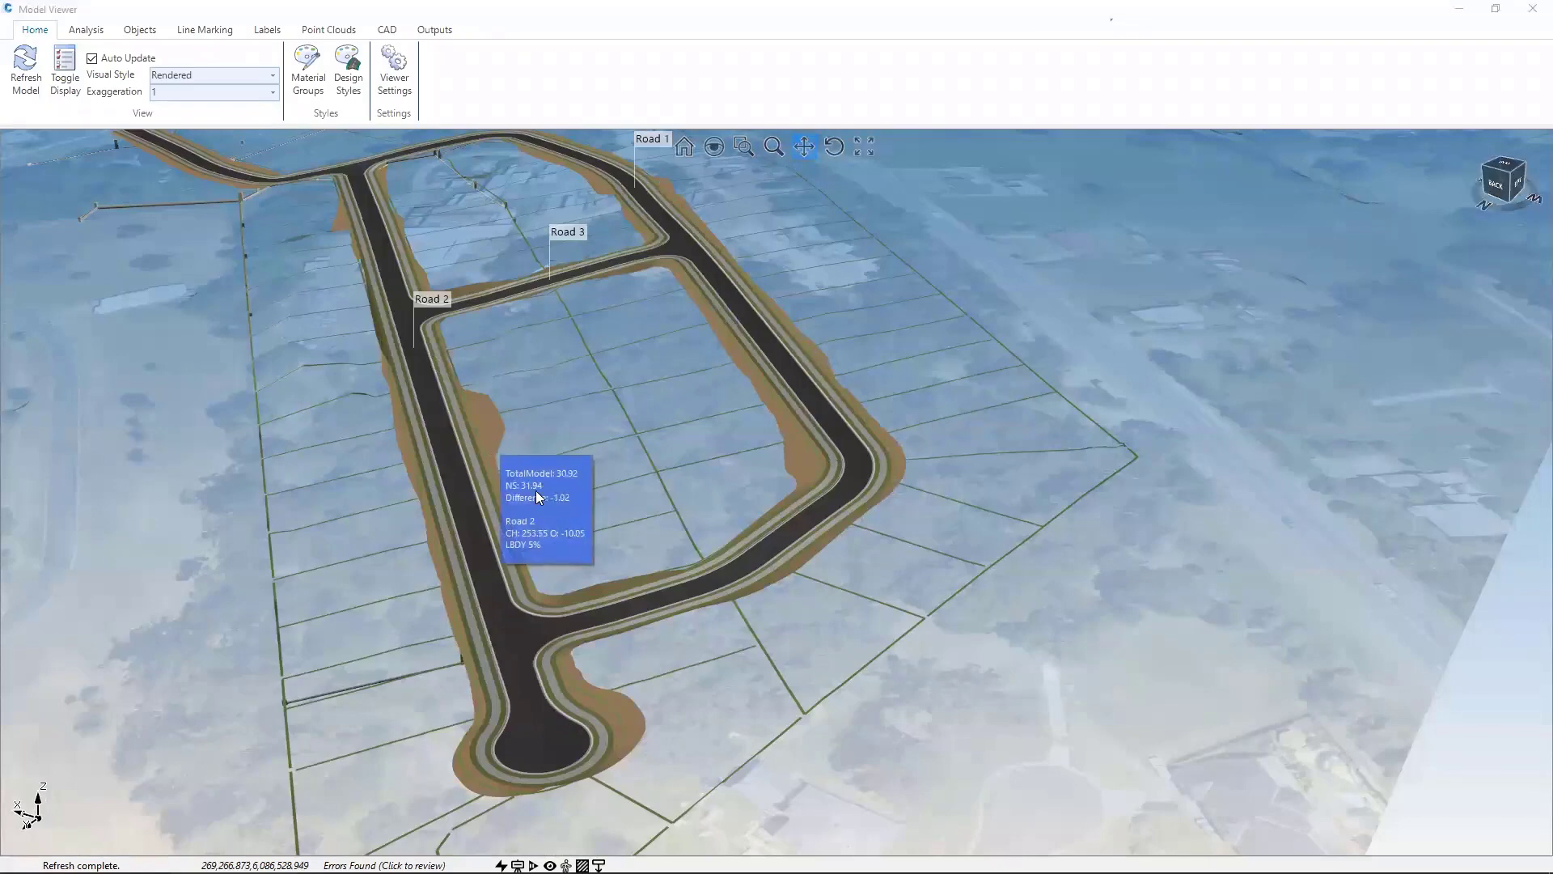
{"action": "middle_click_drag", "start_coordinate": [489, 652], "coordinate": [316, 677]}
{"action": "mouse_move", "coordinate": [581, 684]}
{"action": "middle_mouse_down"}
{"action": "mouse_move", "coordinate": [545, 693]}
{"action": "mouse_move", "coordinate": [580, 689]}
{"action": "middle_mouse_up"}
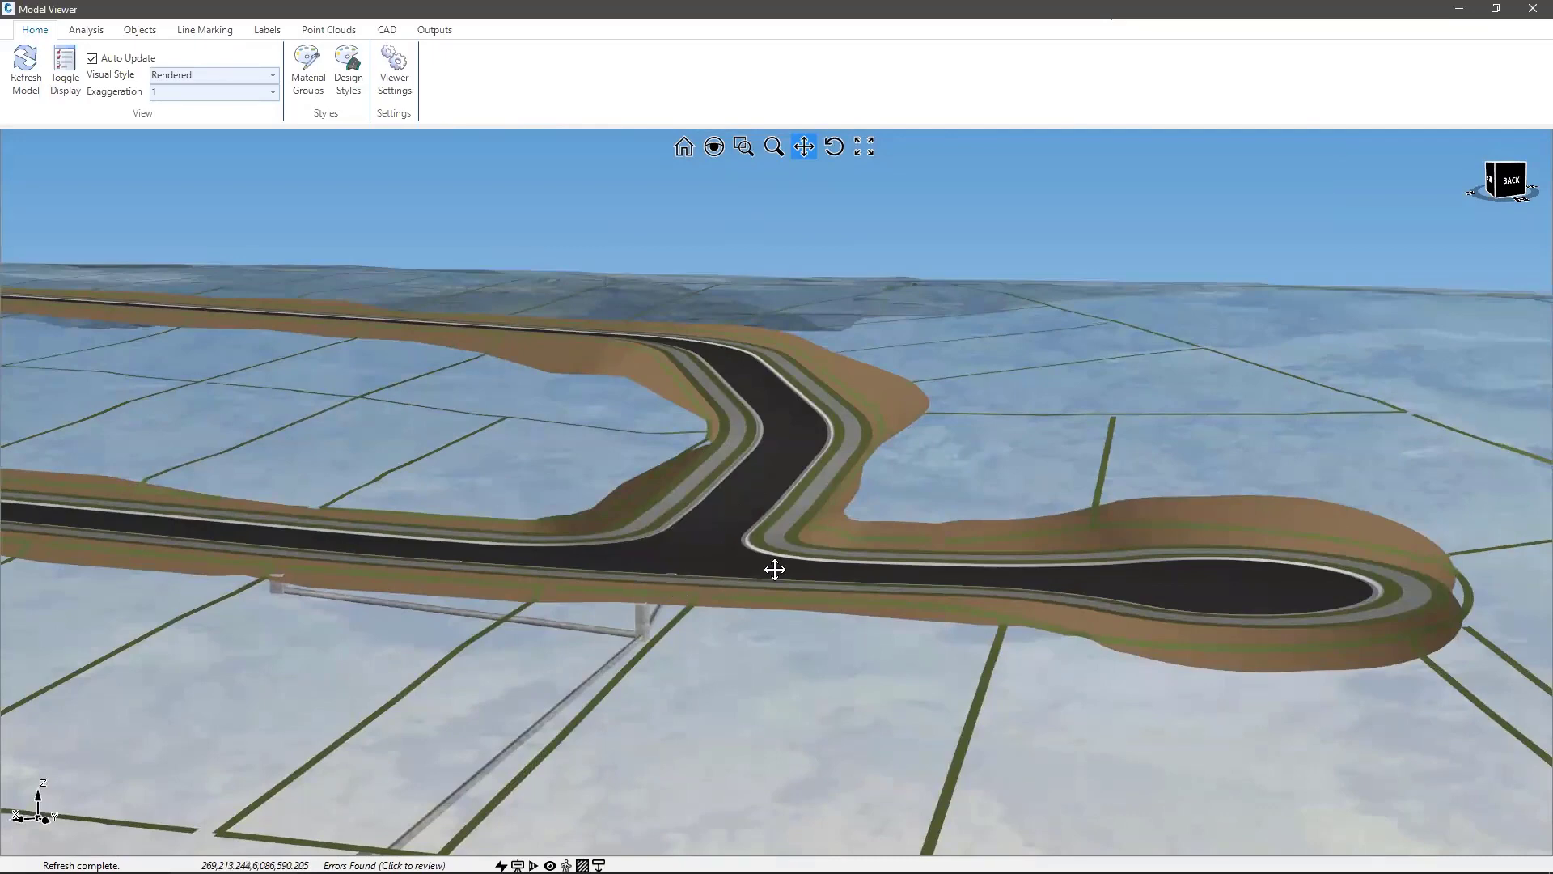
{"action": "scroll", "coordinate": [774, 570], "scroll_direction": "down", "scroll_amount": 5}
{"action": "middle_click_drag", "start_coordinate": [770, 592], "coordinate": [505, 572]}
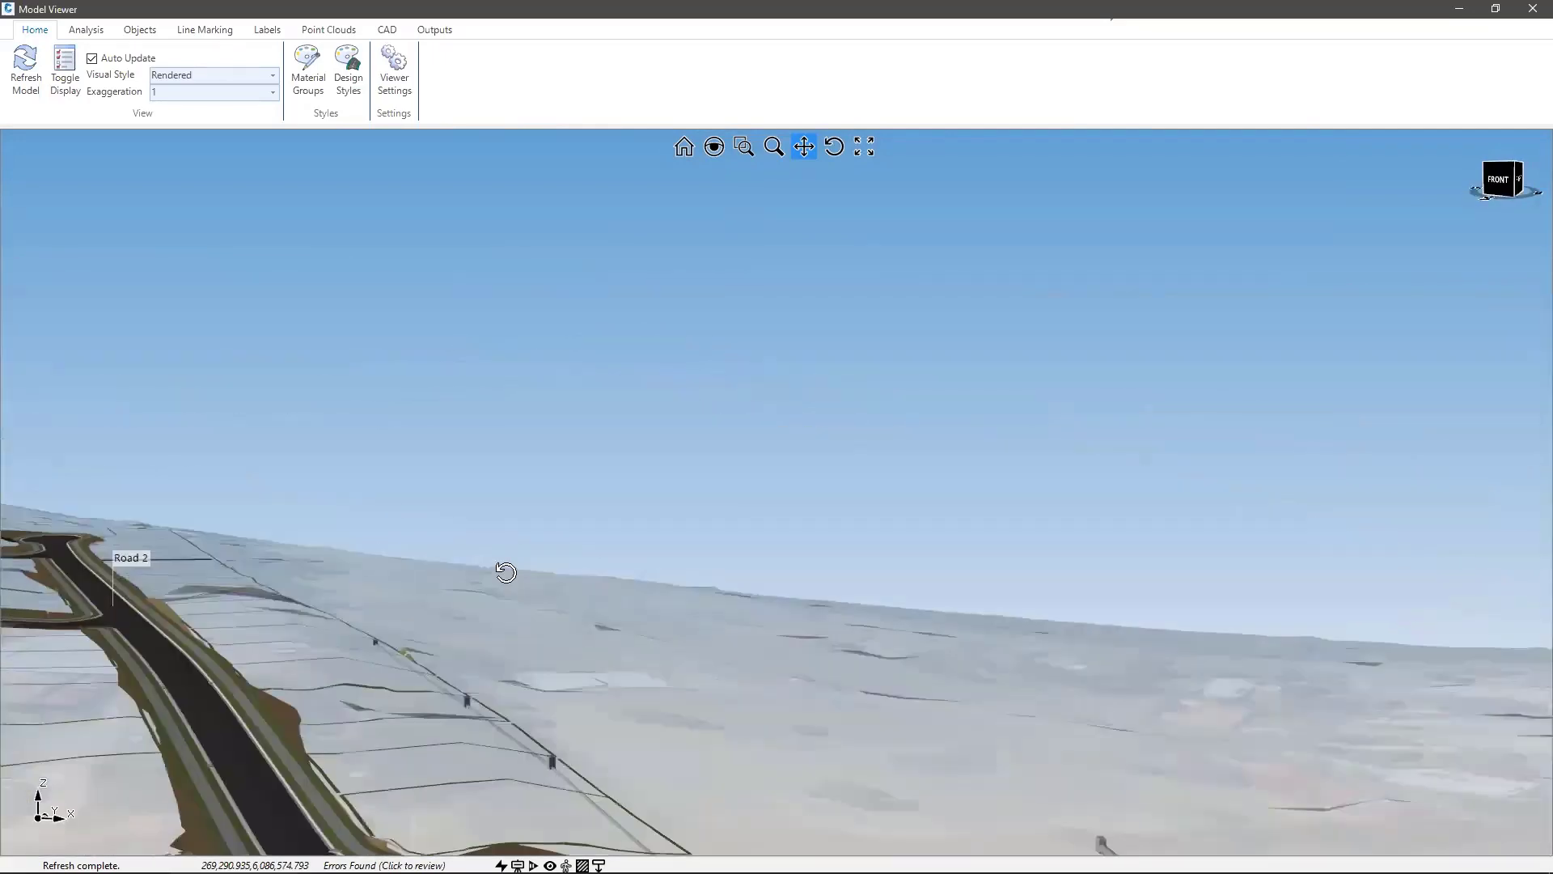
{"action": "middle_click_drag", "start_coordinate": [517, 636], "coordinate": [712, 697]}
Step: Zoom in to read the TotalModel/NS surface levels, then close the Model Viewer
{"action": "scroll", "coordinate": [599, 676], "scroll_direction": "up", "scroll_amount": 5}
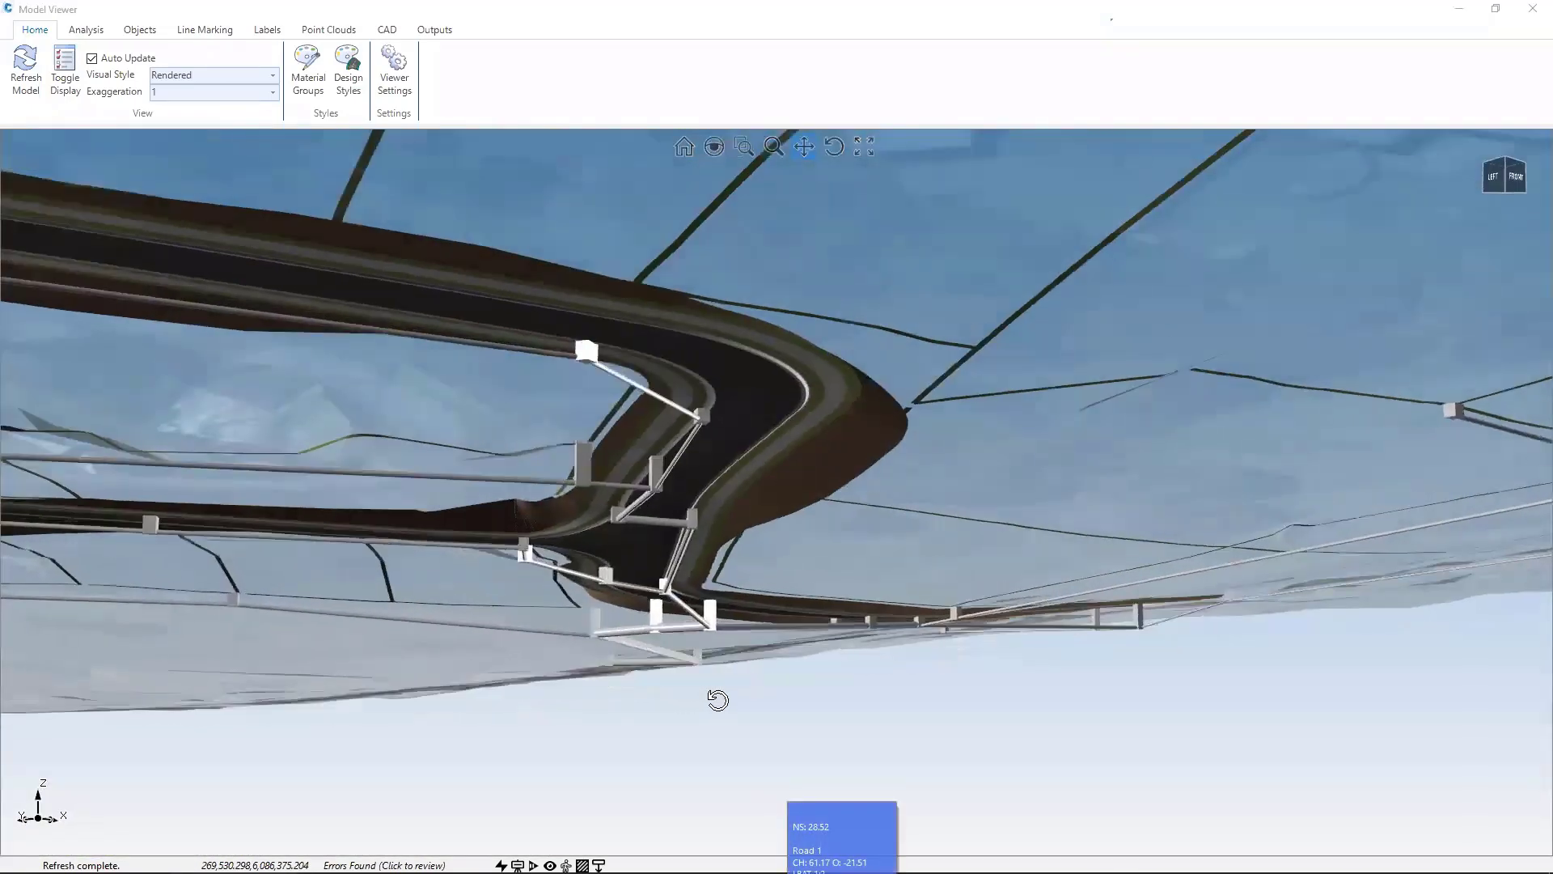
{"action": "scroll", "coordinate": [655, 580], "scroll_direction": "up", "scroll_amount": 5}
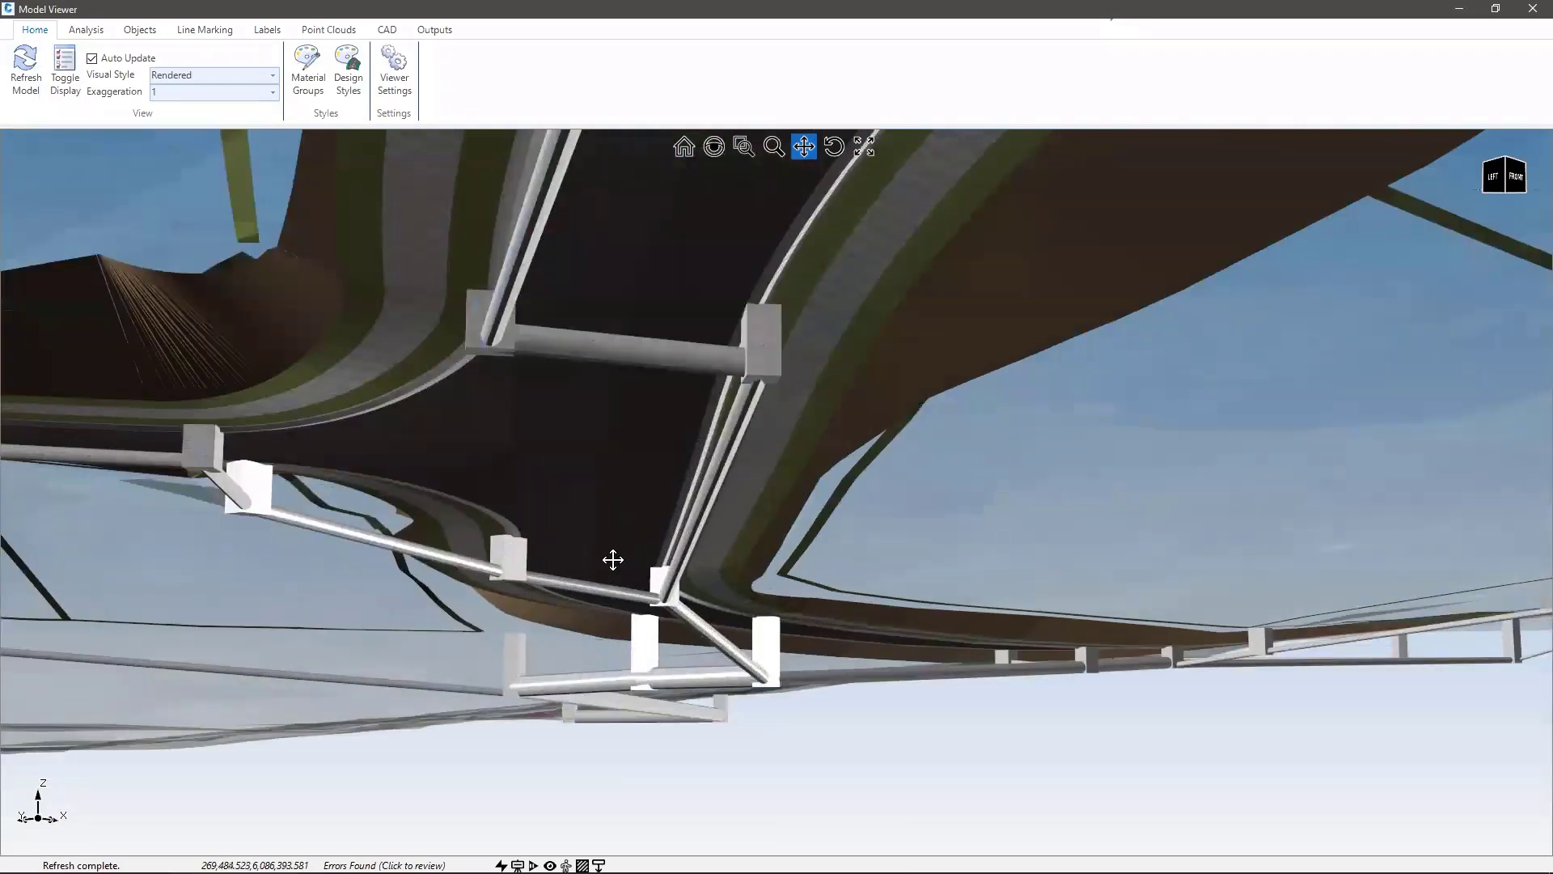
{"action": "mouse_move", "coordinate": [612, 559]}
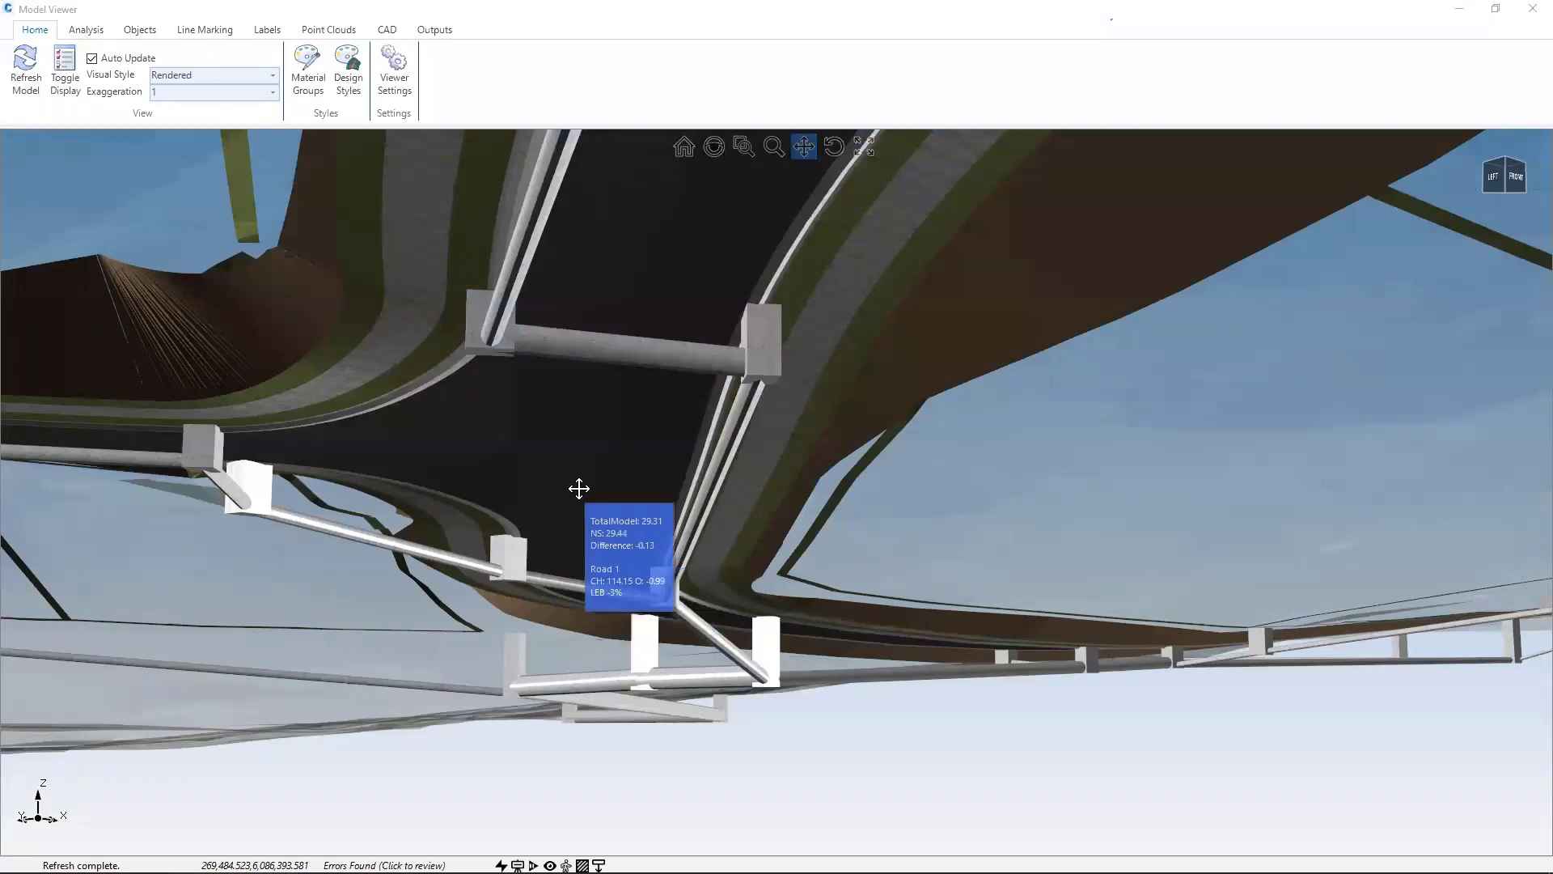
{"action": "scroll", "coordinate": [657, 477], "scroll_direction": "down", "scroll_amount": 3}
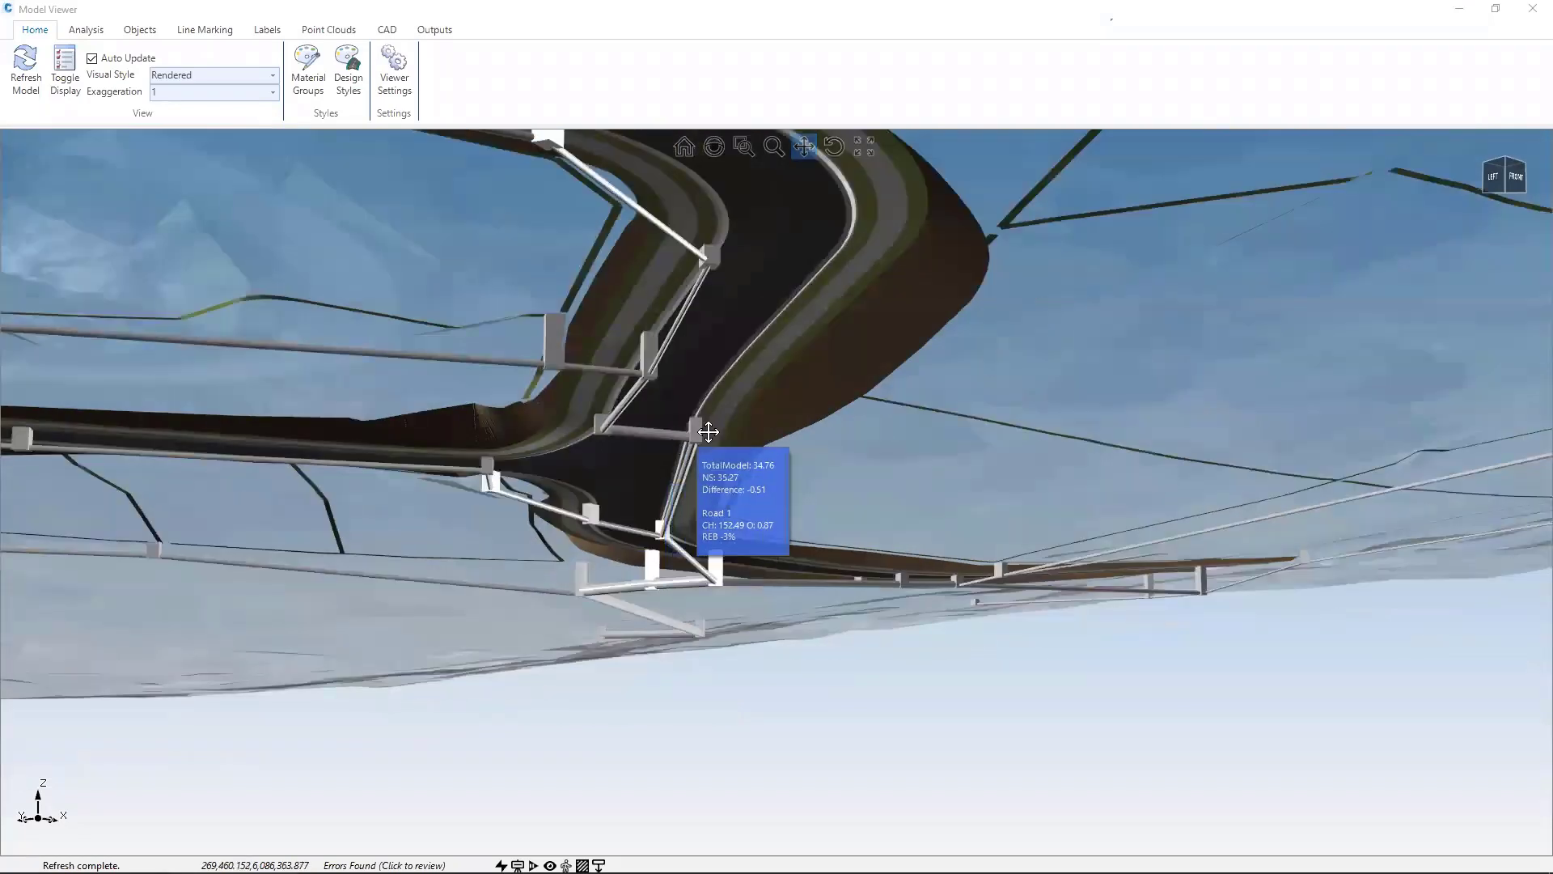
{"action": "right_click_drag", "start_coordinate": [726, 475], "coordinate": [699, 505]}
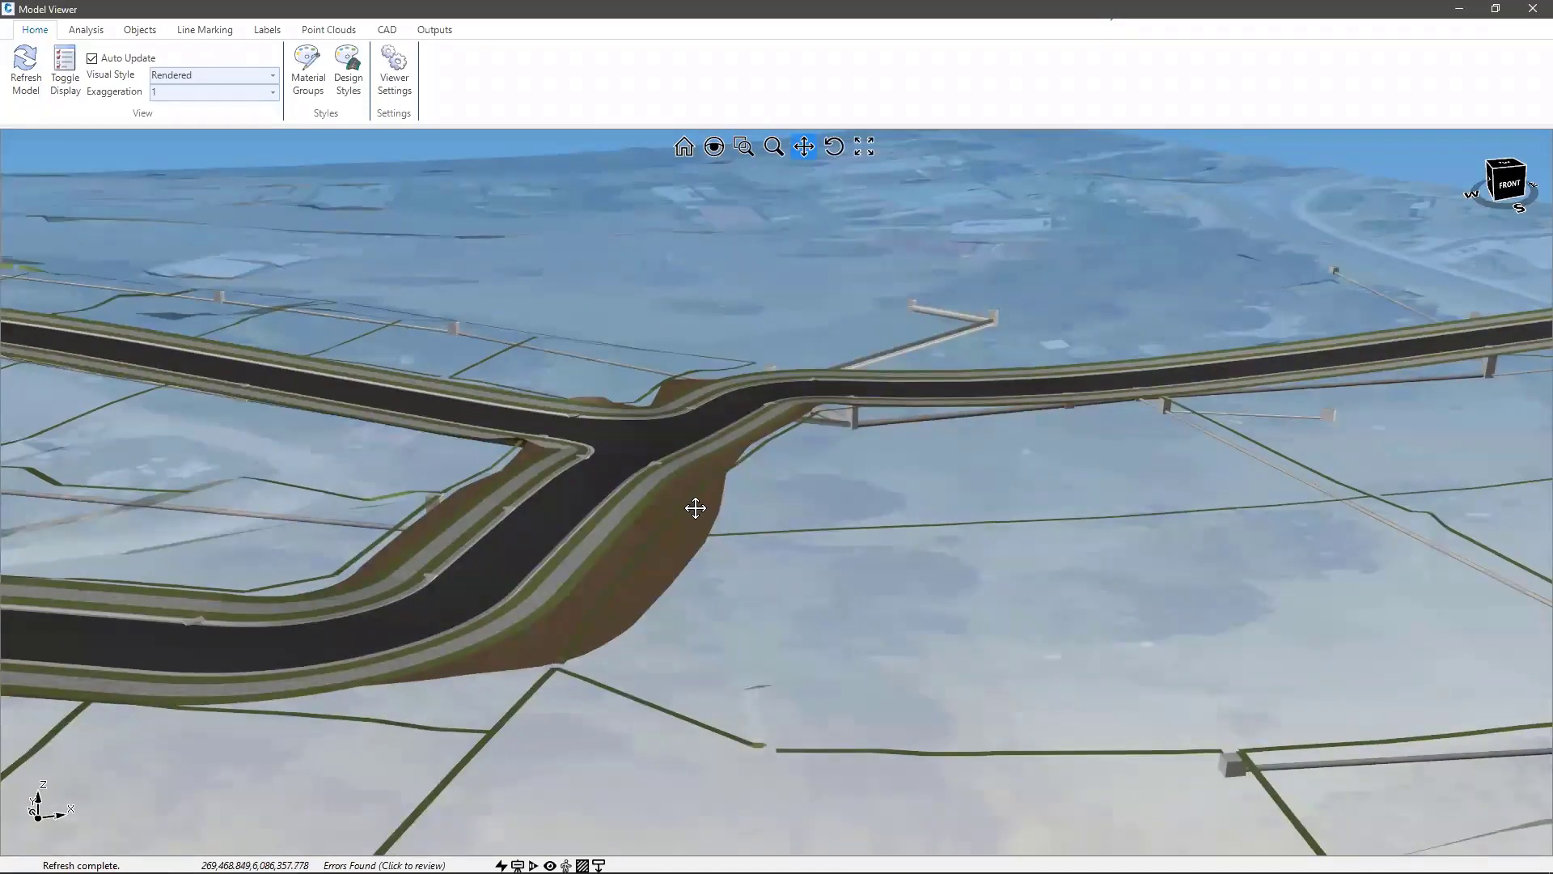
{"action": "mouse_move", "coordinate": [696, 508]}
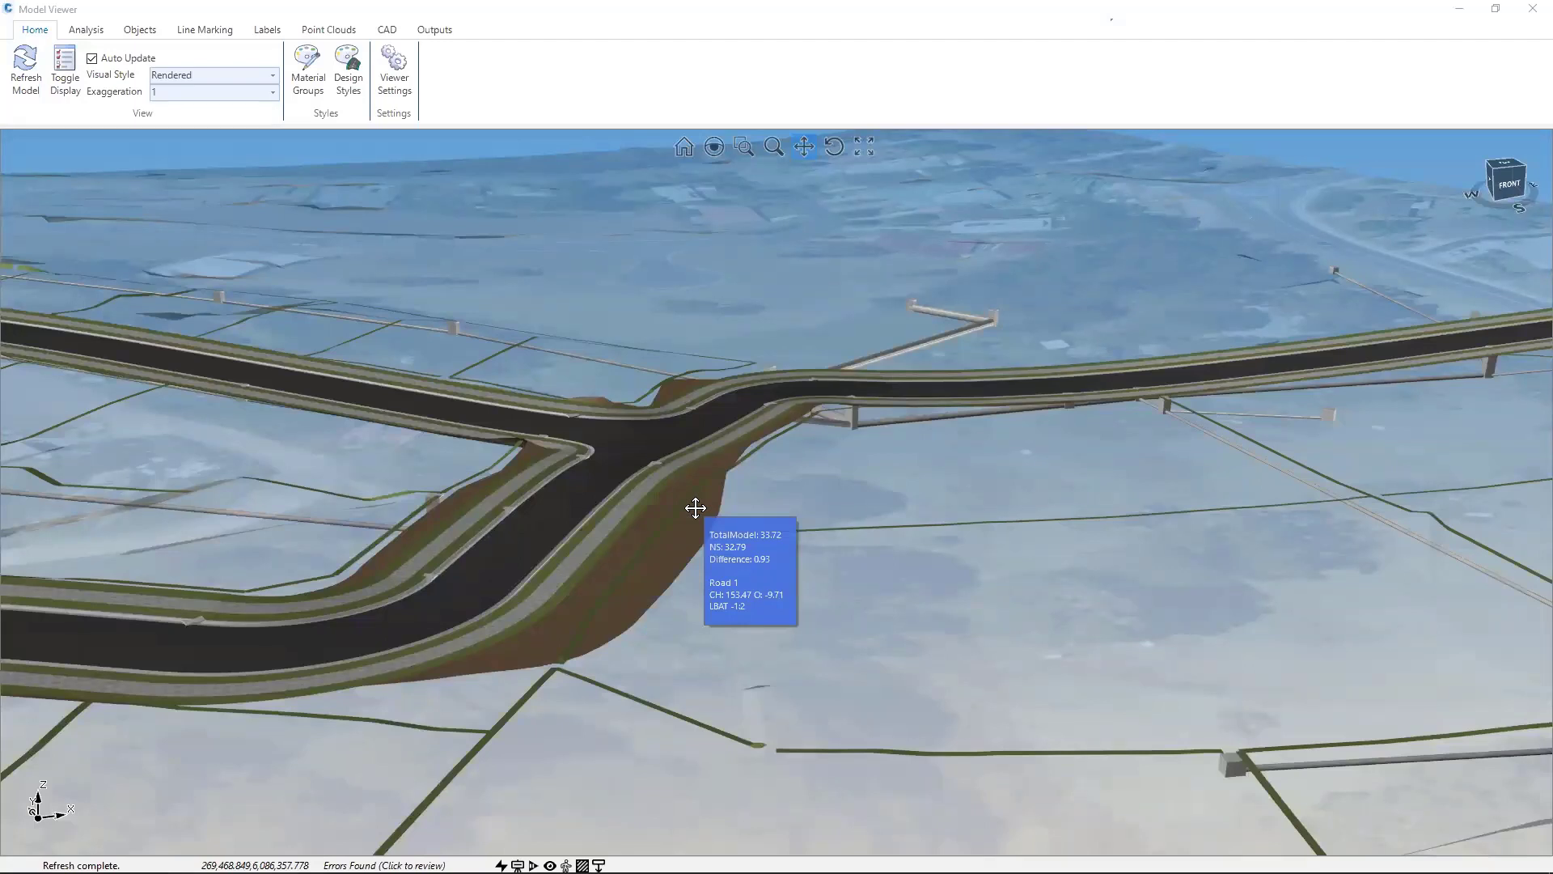
{"action": "left_click", "coordinate": [1533, 8]}
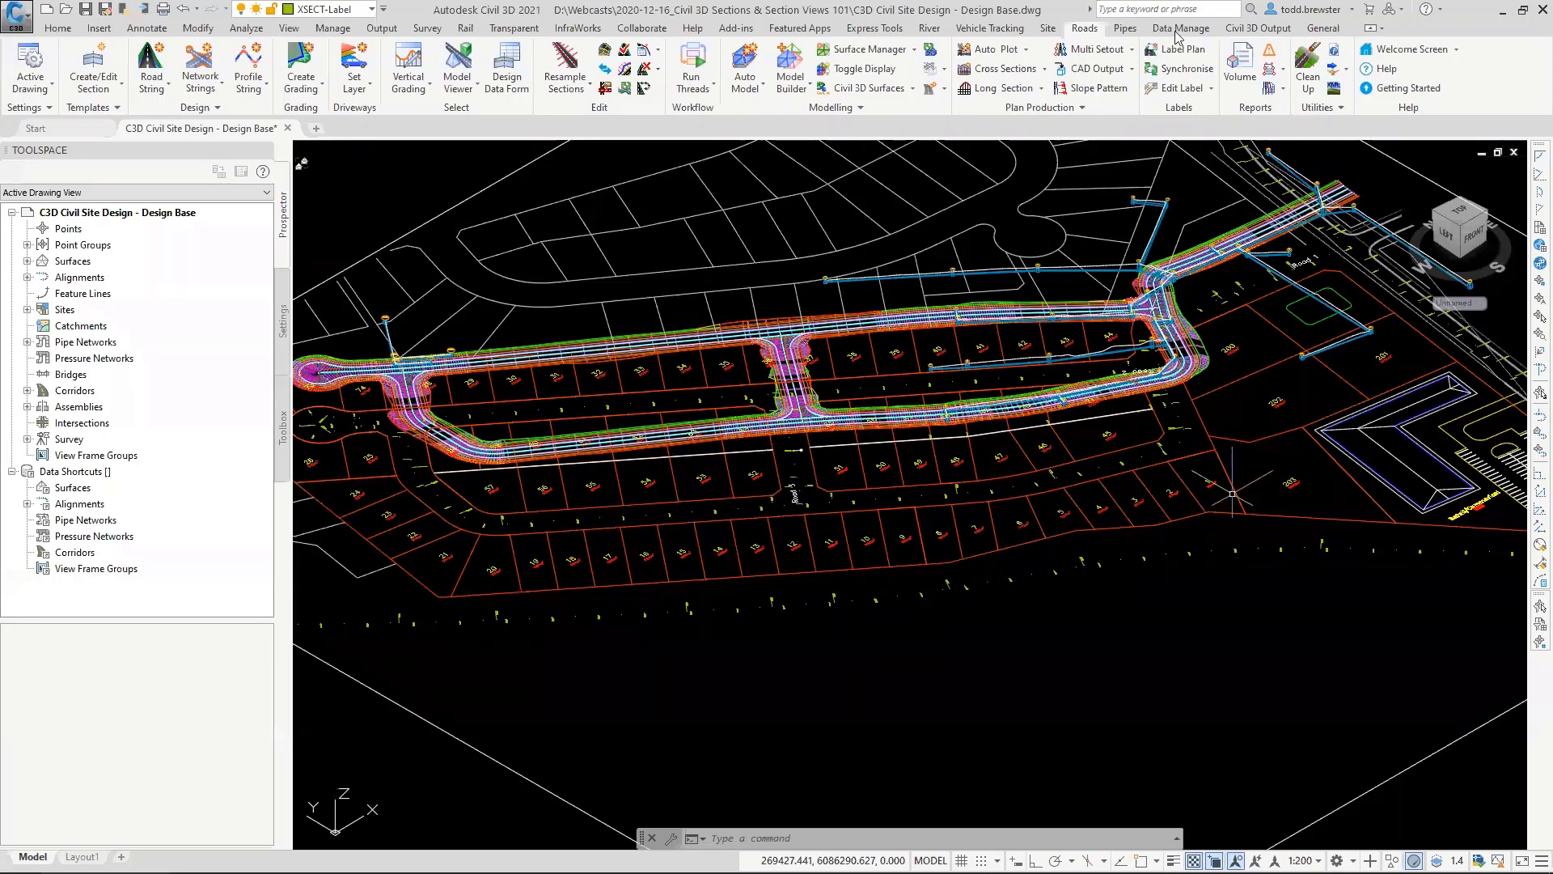
Step: Tilt the plan with 3DORBIT into an isometric view of the road corridors and lots
{"action": "left_click", "coordinate": [1278, 32]}
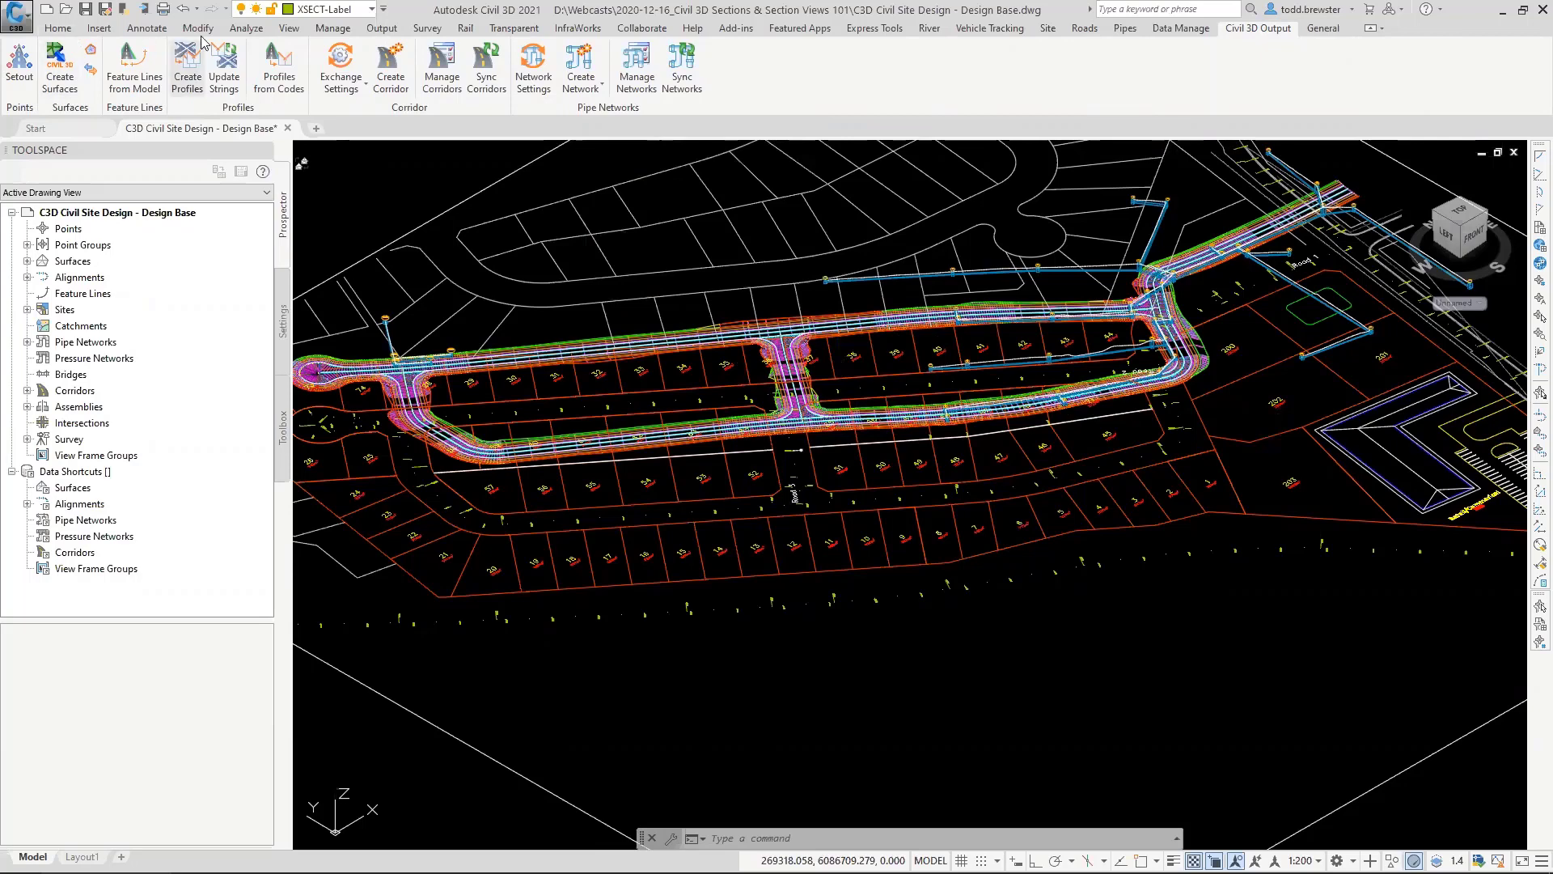
{"action": "left_click", "coordinate": [298, 31]}
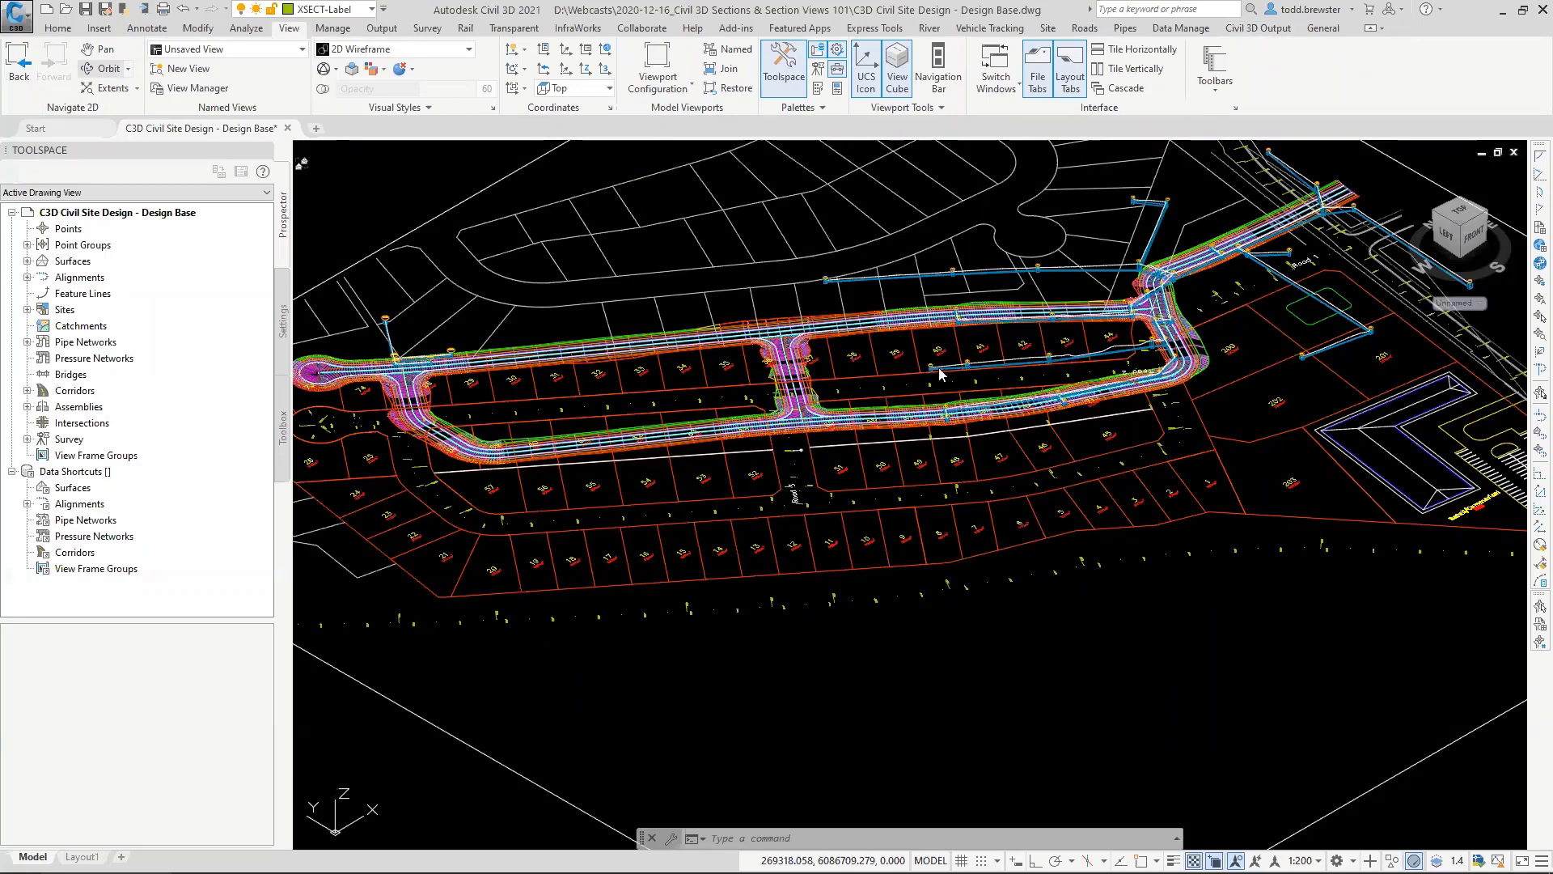
{"action": "mouse_move", "coordinate": [940, 374]}
{"action": "middle_mouse_down", "text": "shift"}
{"action": "mouse_move", "coordinate": [923, 413]}
{"action": "mouse_move", "coordinate": [997, 429]}
{"action": "mouse_move", "coordinate": [858, 510]}
{"action": "mouse_move", "coordinate": [818, 462]}
{"action": "middle_mouse_up", "text": "shift"}
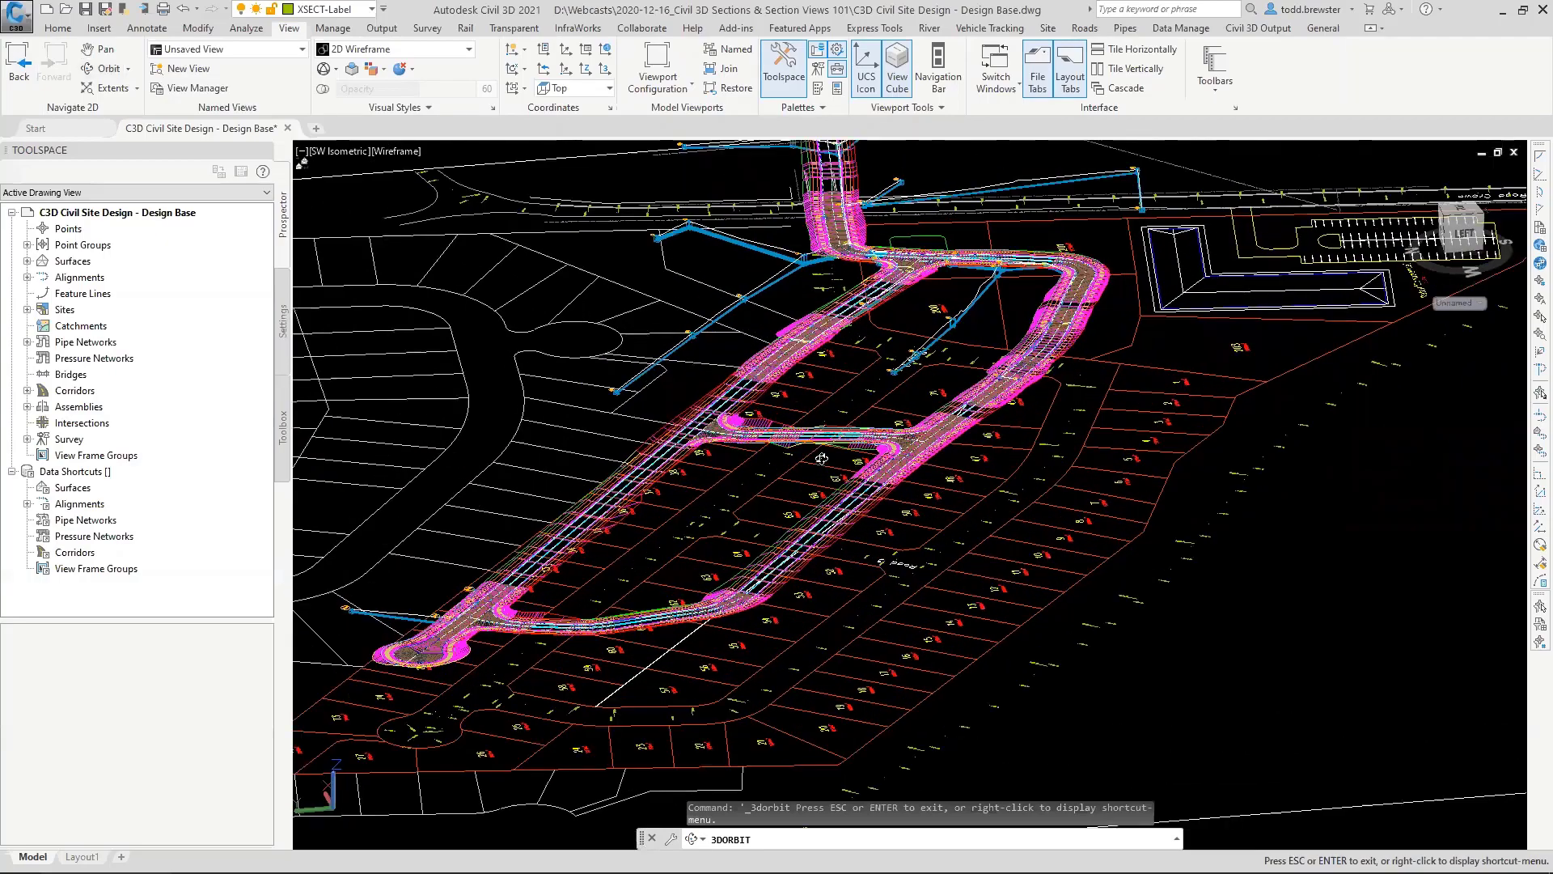
Step: Orbit the site model to a lower, flatter angle, then exit 3DORBIT
{"action": "scroll", "coordinate": [821, 459], "scroll_direction": "up", "scroll_amount": 3}
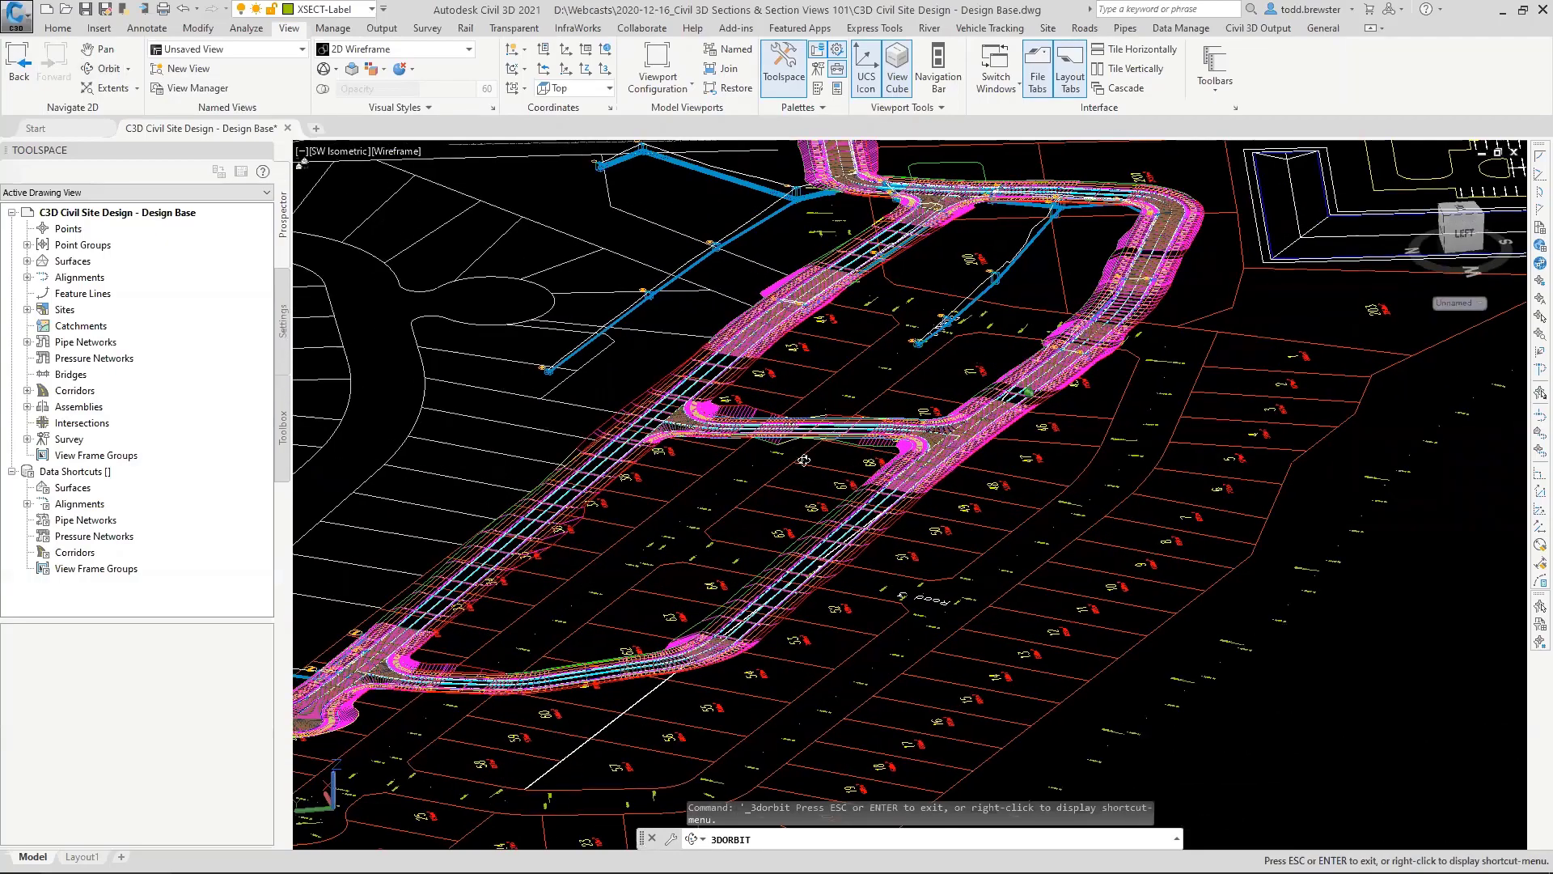
{"action": "scroll", "coordinate": [804, 459], "scroll_direction": "down", "scroll_amount": 3}
{"action": "middle_click_drag", "start_coordinate": [701, 447], "coordinate": [466, 371], "text": "shift"}
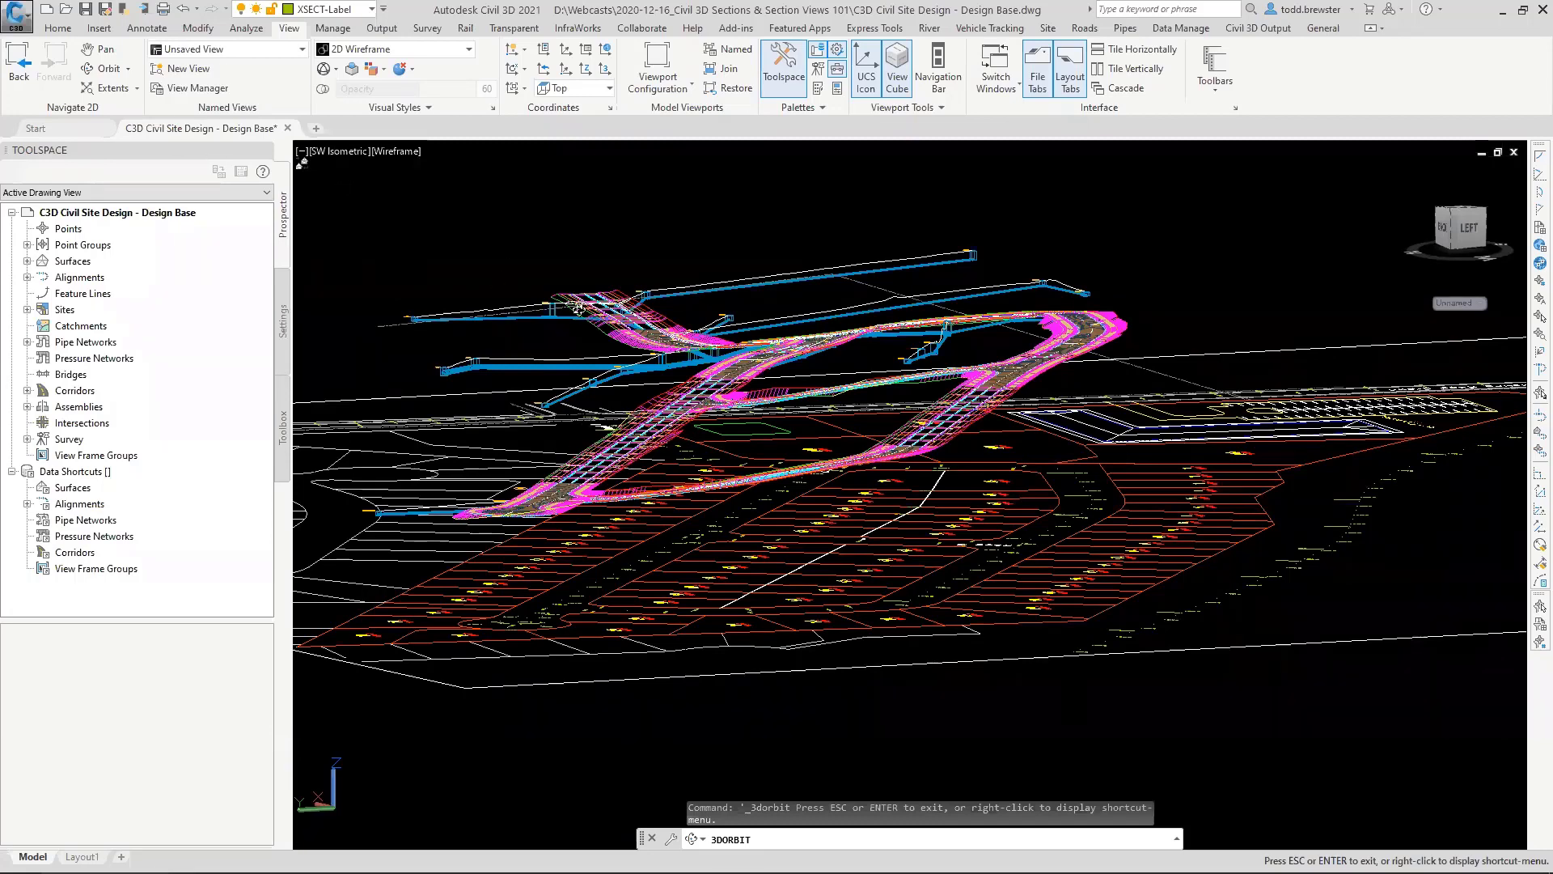
{"action": "left_click_drag", "start_coordinate": [576, 309], "coordinate": [615, 340]}
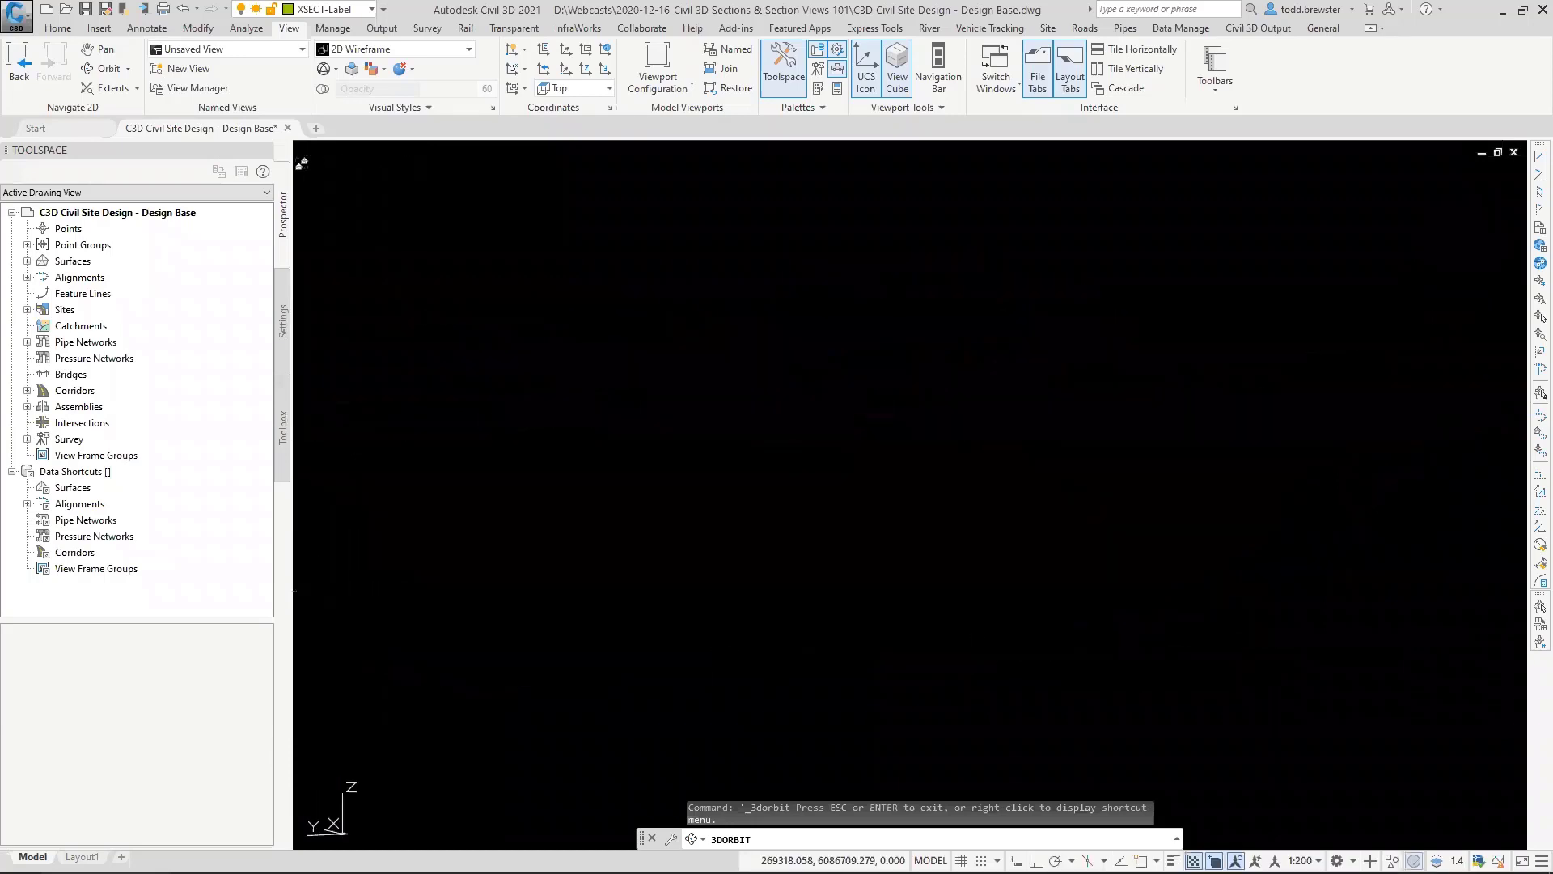
{"action": "key", "text": "Escape"}
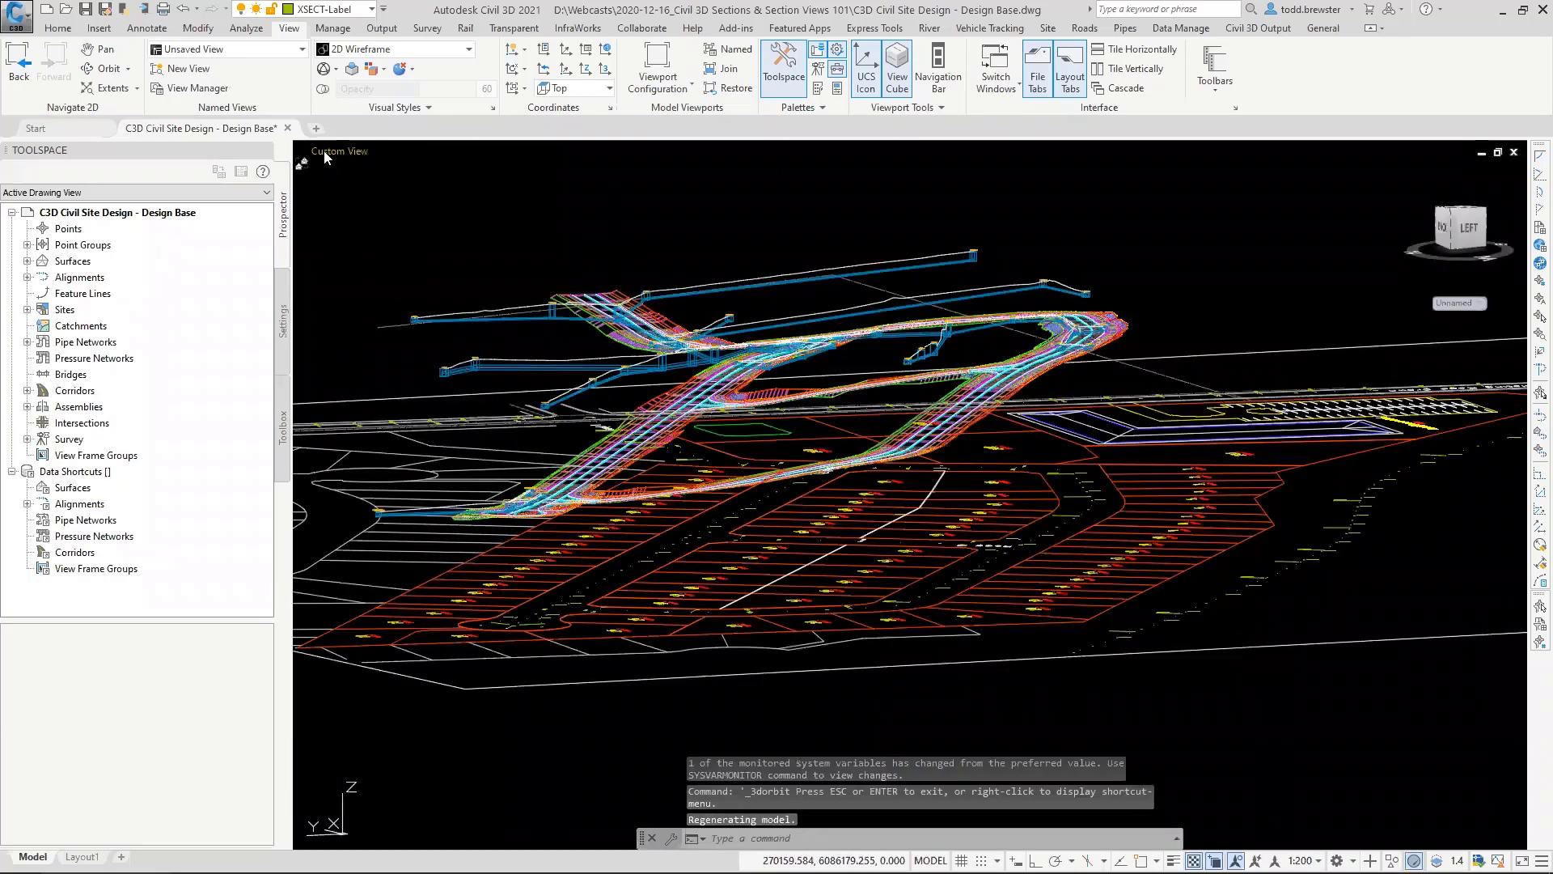
{"action": "left_click", "coordinate": [331, 152]}
{"action": "key", "text": "Escape"}
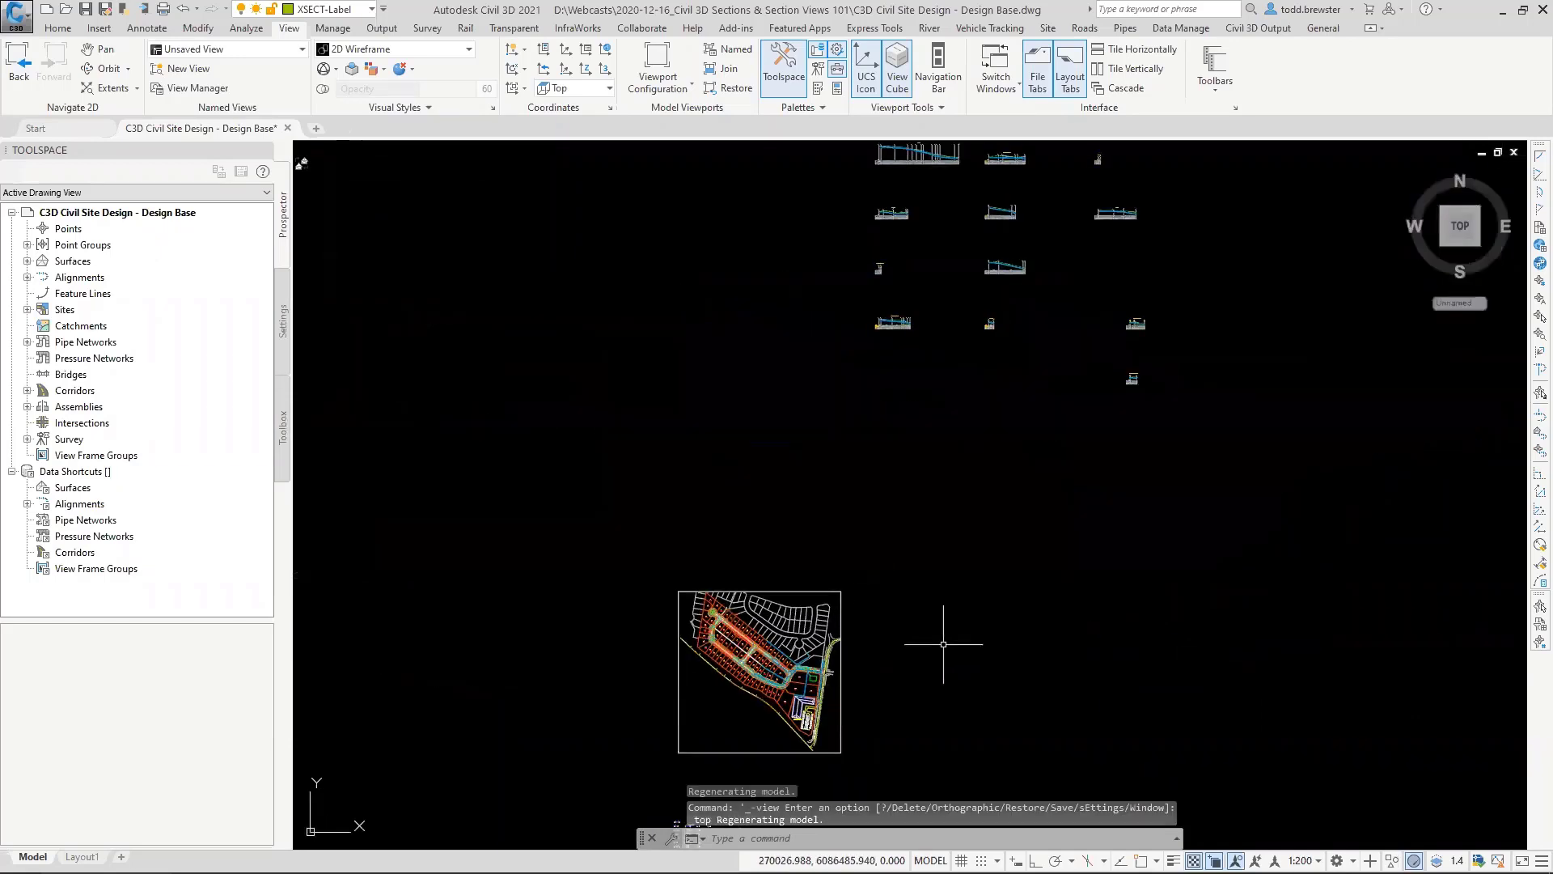
Step: Frame the whole site plan and expand Prospector's Surfaces to show its six surfaces
{"action": "middle_click_drag", "start_coordinate": [943, 643], "coordinate": [943, 430]}
{"action": "scroll", "coordinate": [971, 453], "scroll_direction": "up", "scroll_amount": 4}
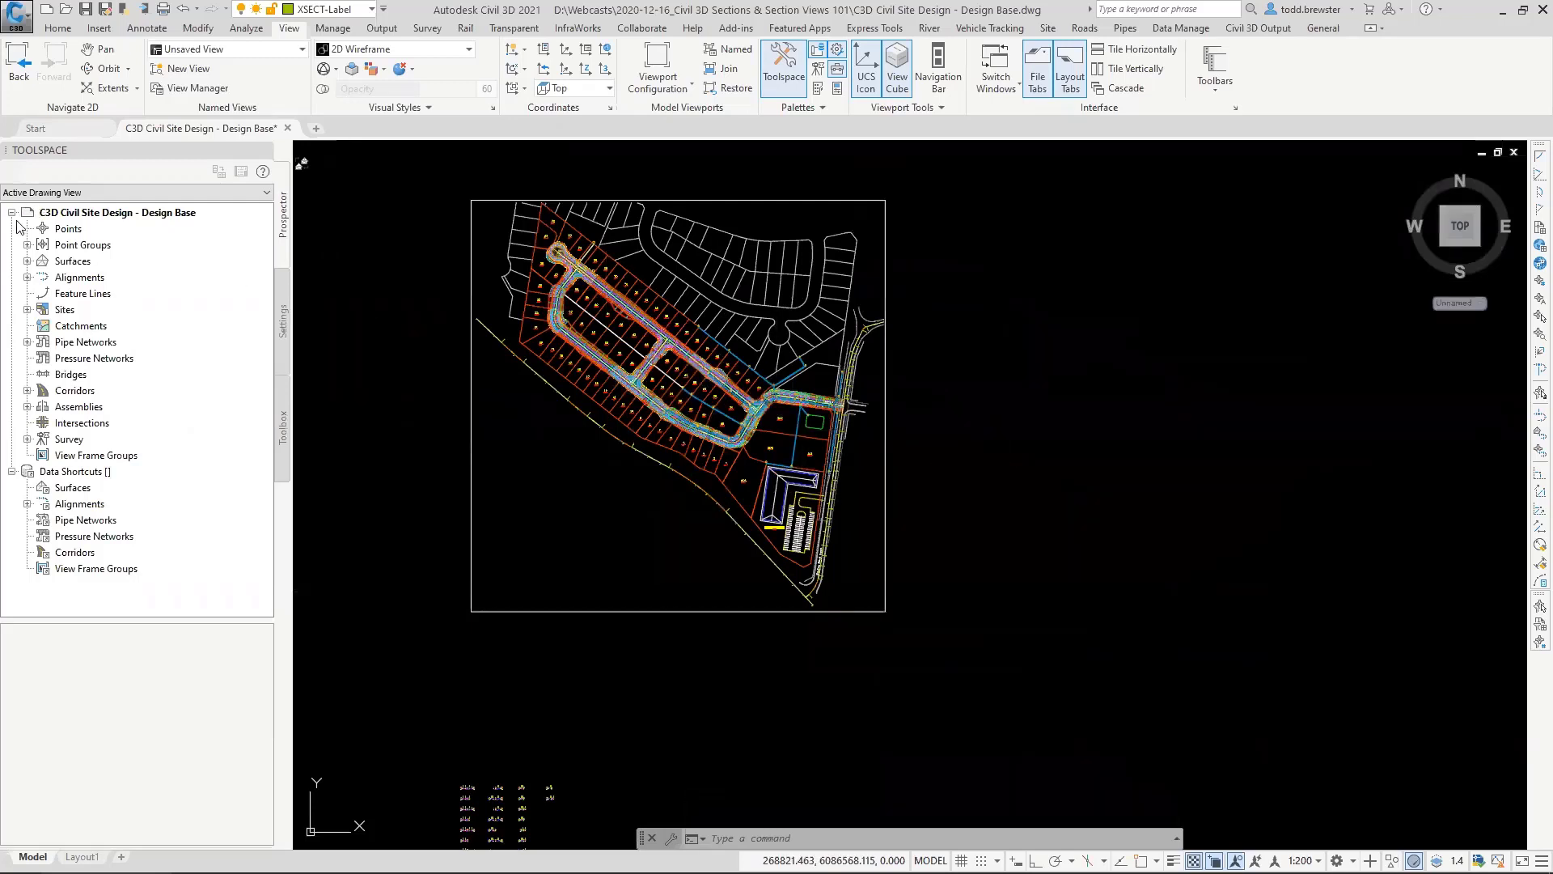
{"action": "left_click", "coordinate": [27, 261]}
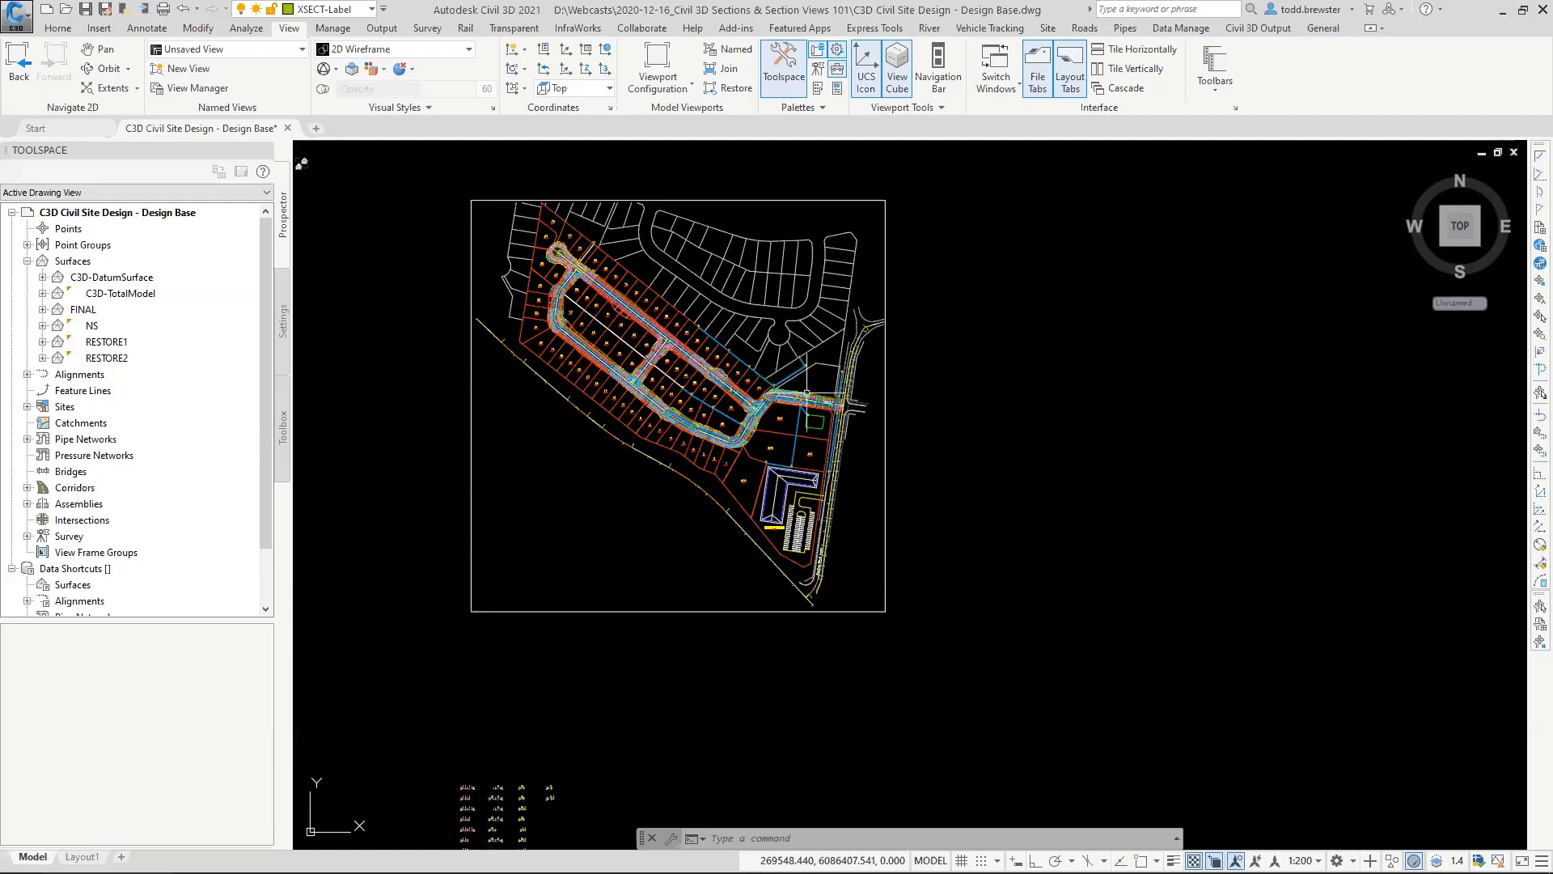
Step: Pan and zoom onto the road loop and numbered lots, with the Home design tools showing
{"action": "mouse_move", "coordinate": [785, 447]}
{"action": "middle_mouse_down"}
{"action": "mouse_move", "coordinate": [817, 444]}
{"action": "mouse_move", "coordinate": [971, 520]}
{"action": "middle_mouse_up"}
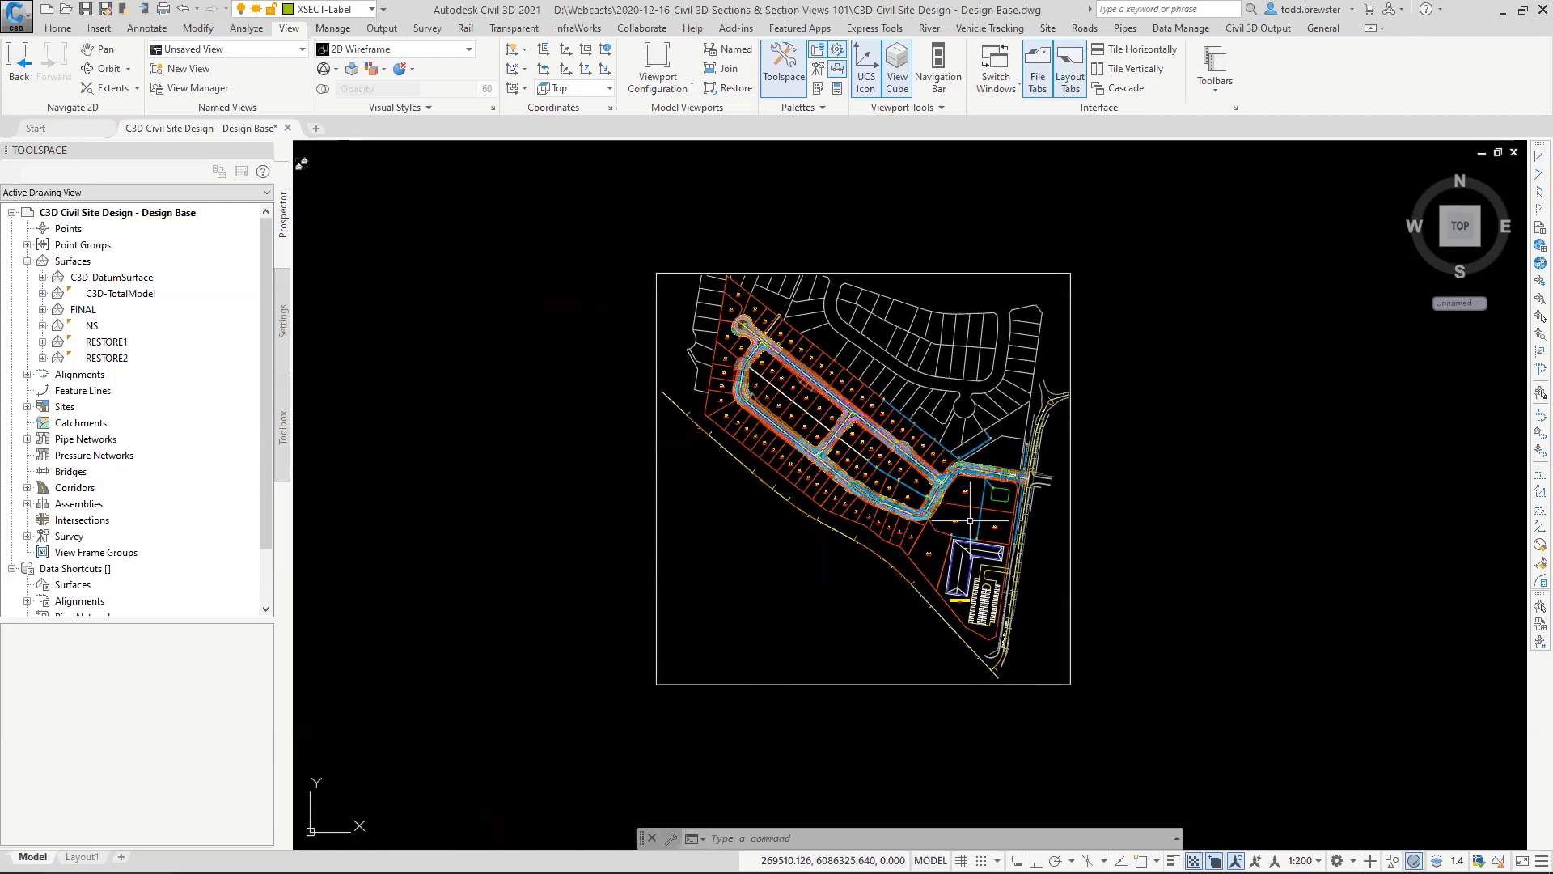
{"action": "mouse_move", "coordinate": [971, 520]}
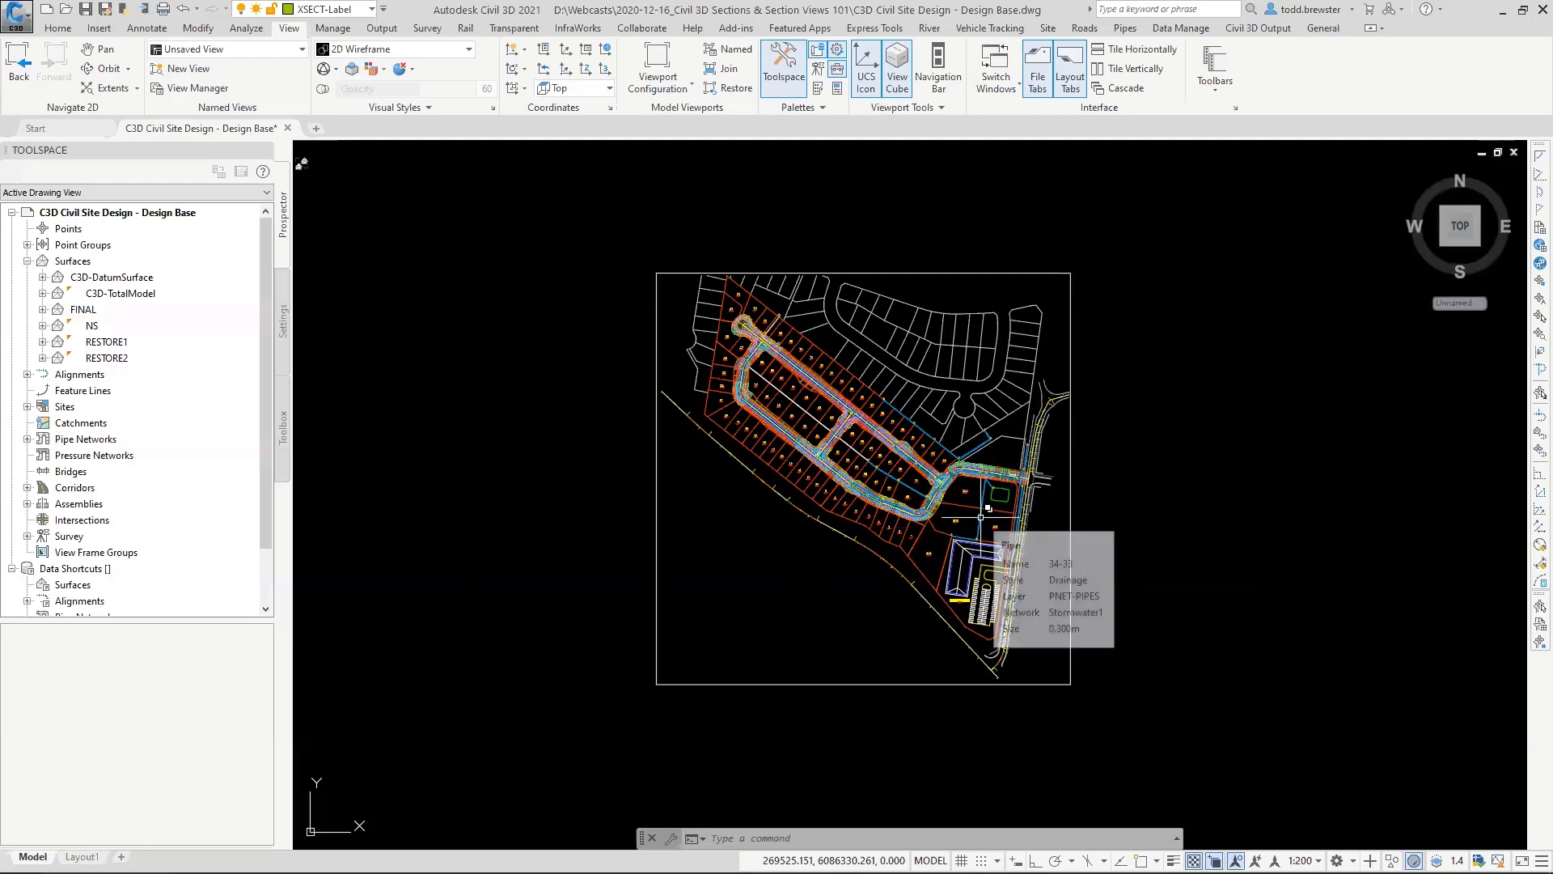
{"action": "scroll", "coordinate": [959, 479], "scroll_direction": "up", "scroll_amount": 5}
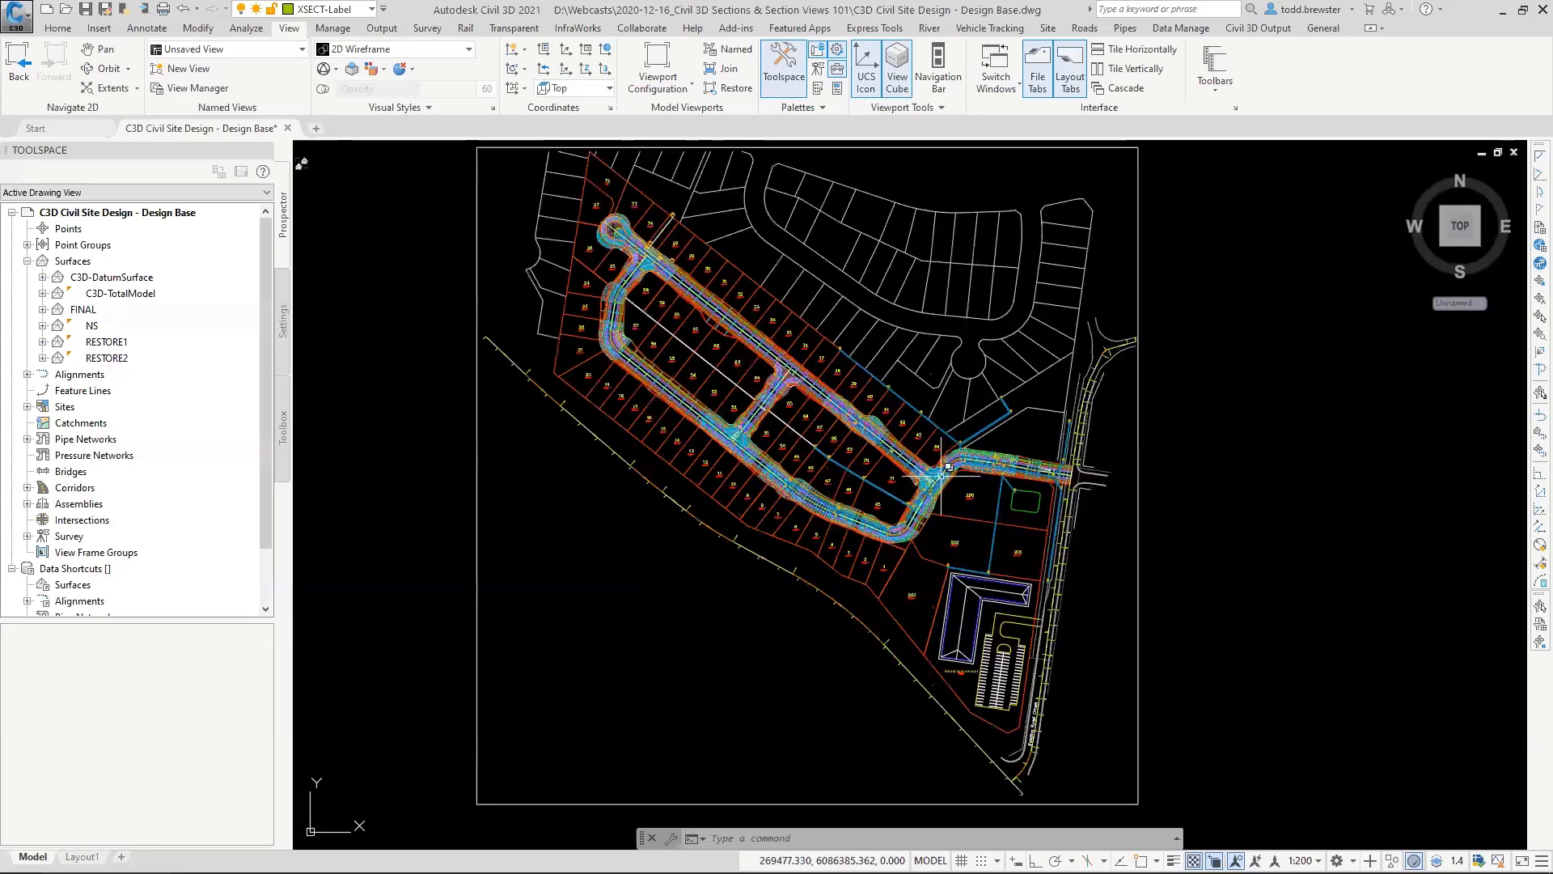
{"action": "middle_click_drag", "start_coordinate": [948, 488], "coordinate": [1083, 646]}
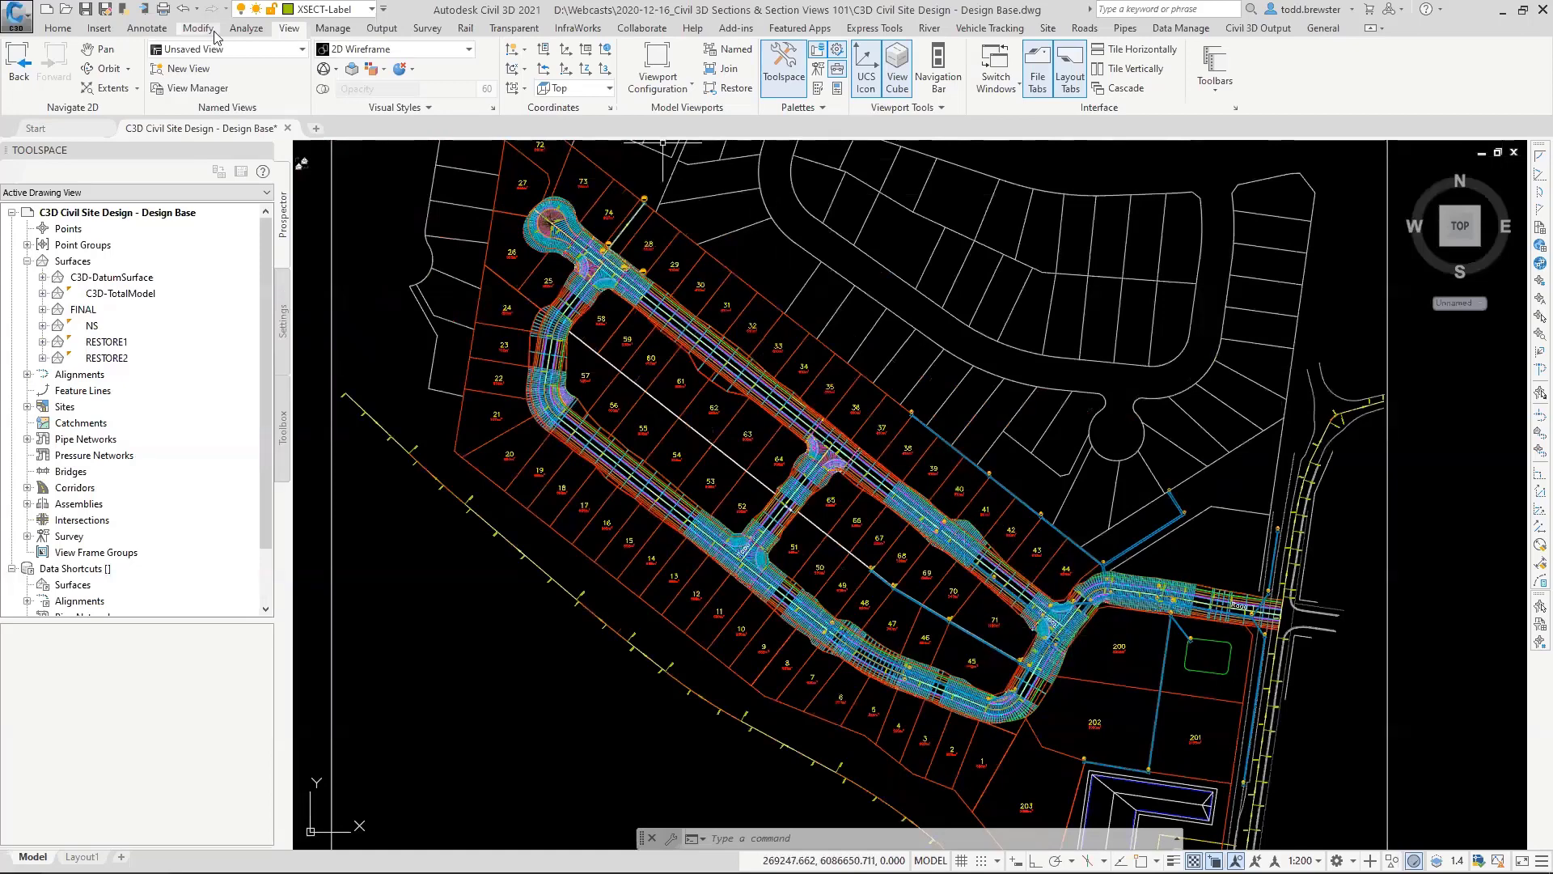
{"action": "left_click", "coordinate": [58, 27]}
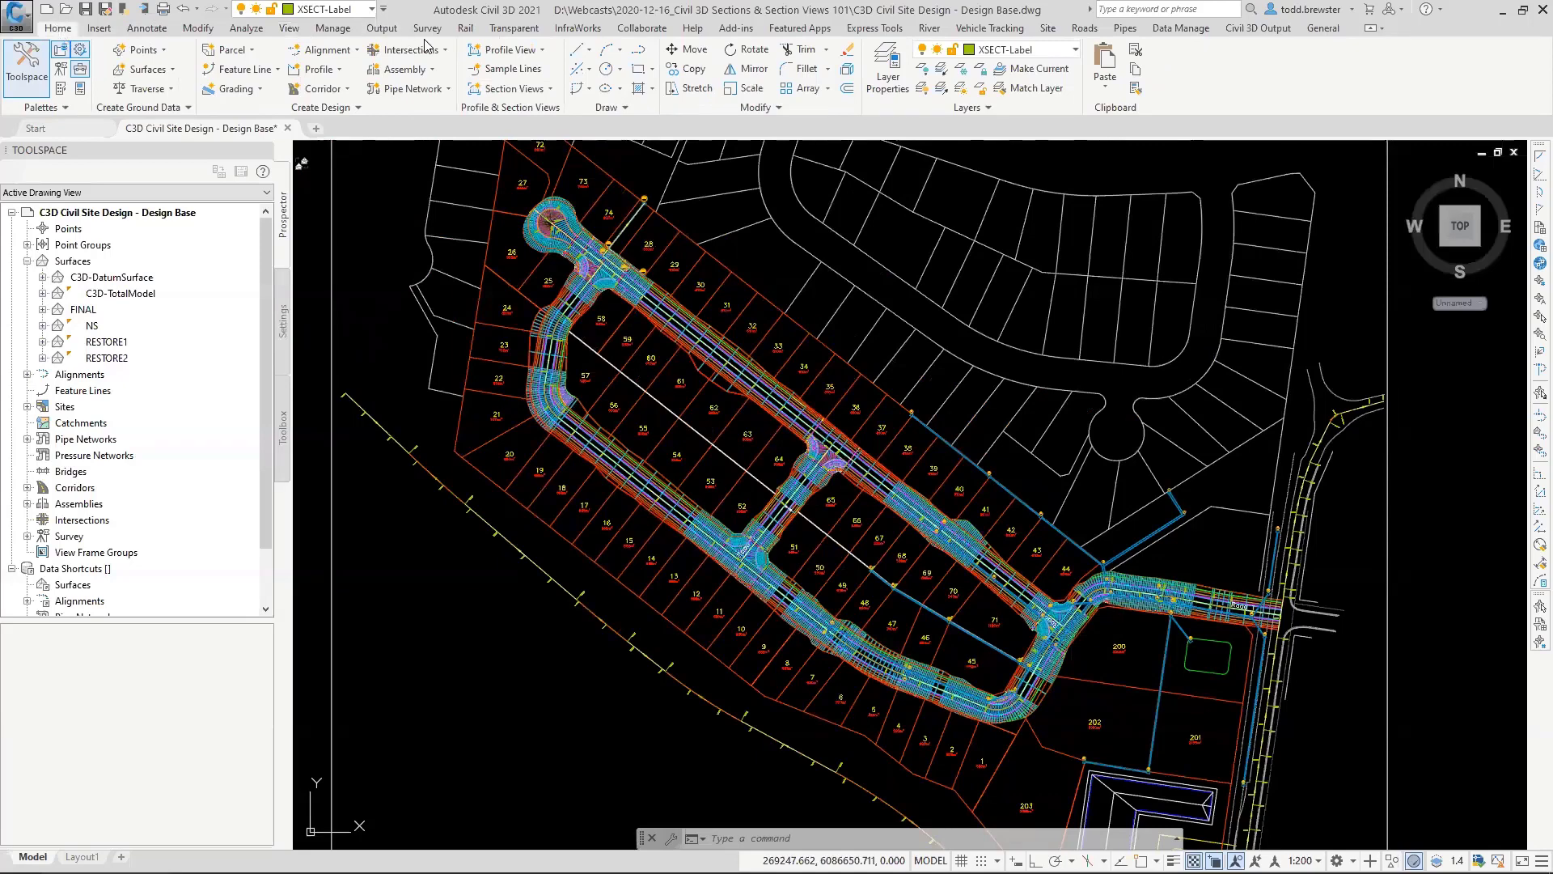
Step: Start a sample line group by picking the Road 2 alignment from the overlapping objects
{"action": "left_click", "coordinate": [508, 70]}
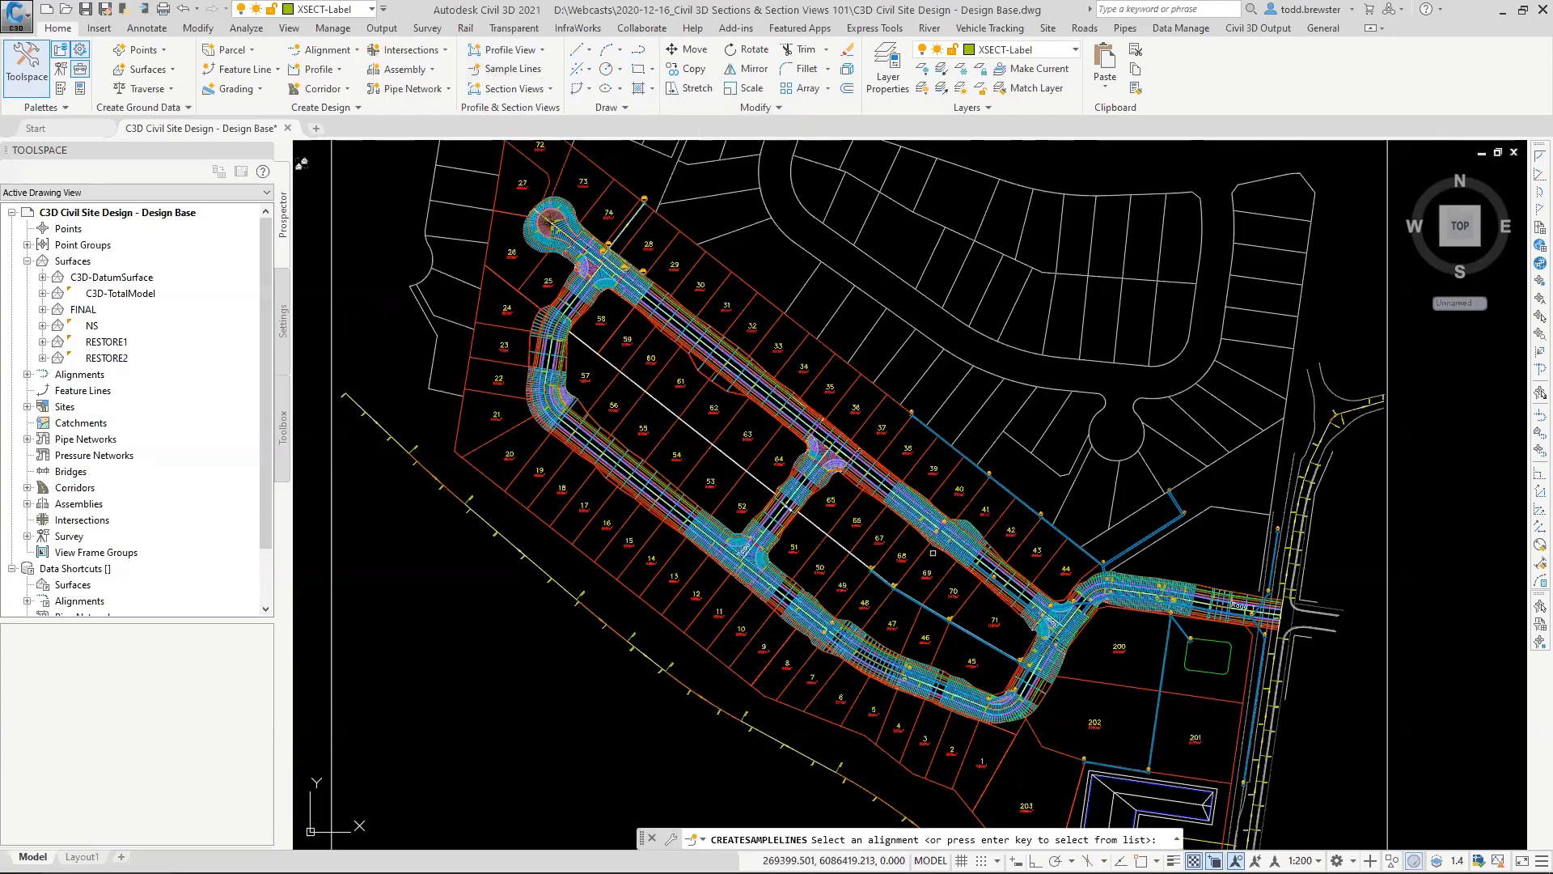
{"action": "left_click", "coordinate": [974, 534]}
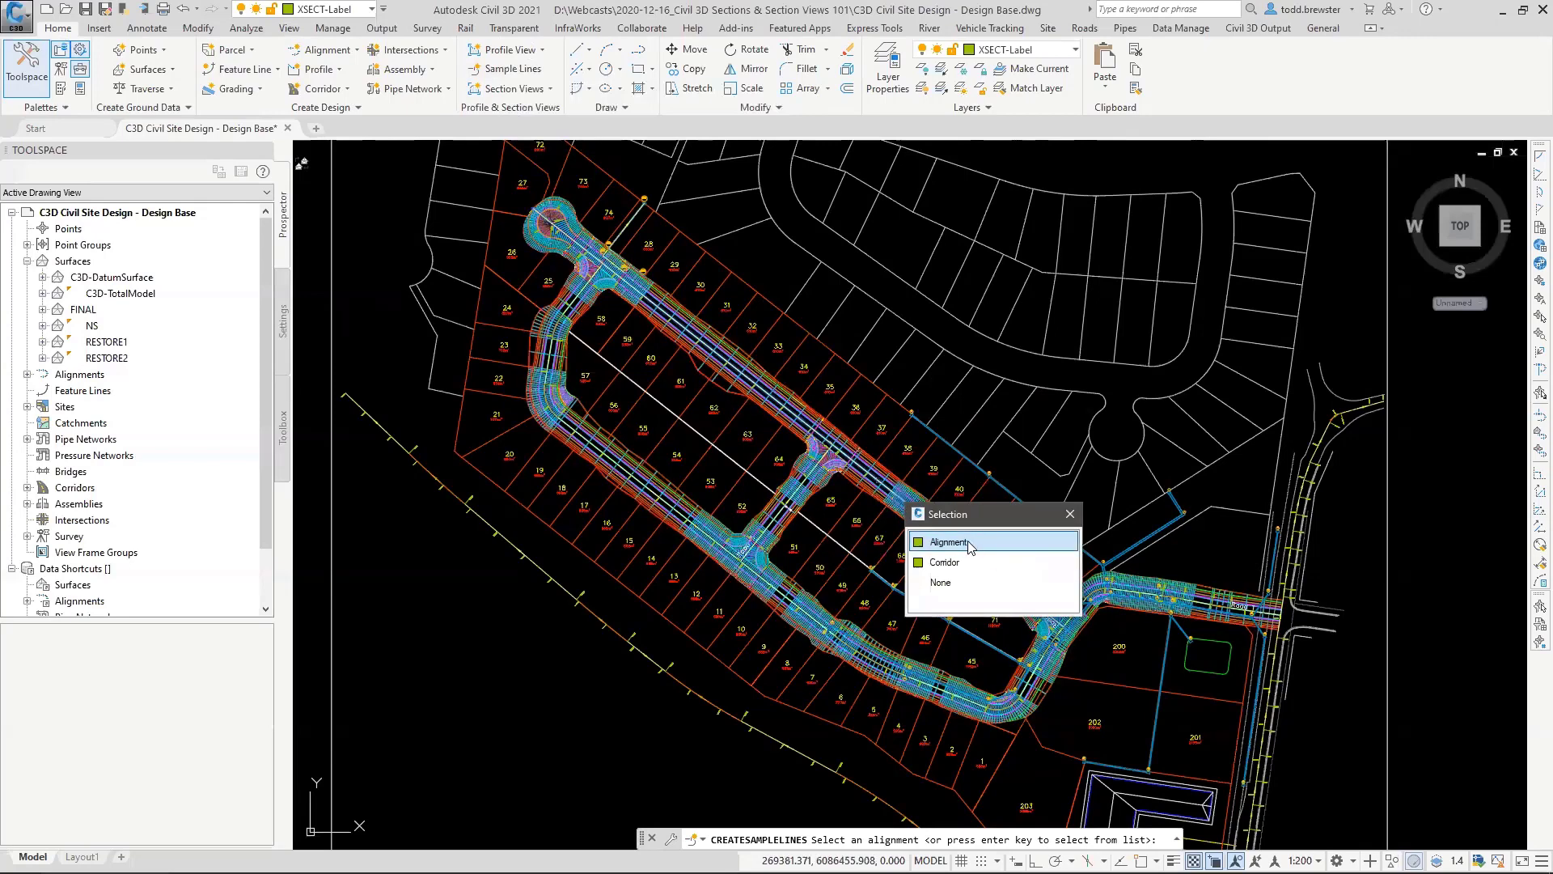
{"action": "left_click", "coordinate": [1011, 542]}
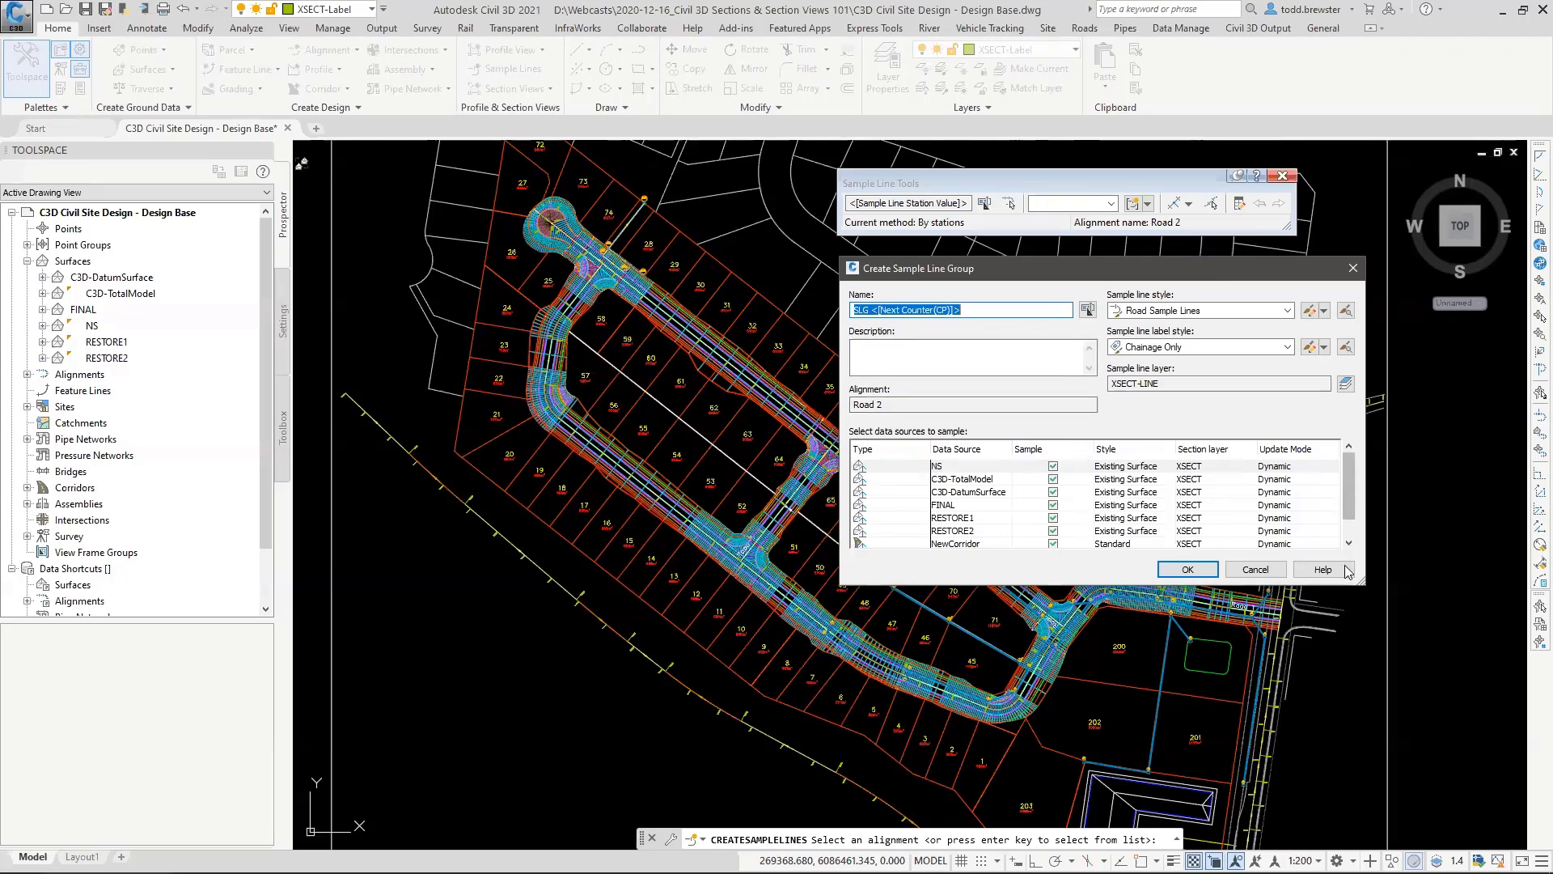
Step: Stop sampling Stormwater1, Stormwater2, FINAL, RESTORE1 and RESTORE2
{"action": "left_click_drag", "start_coordinate": [1359, 584], "coordinate": [1384, 637]}
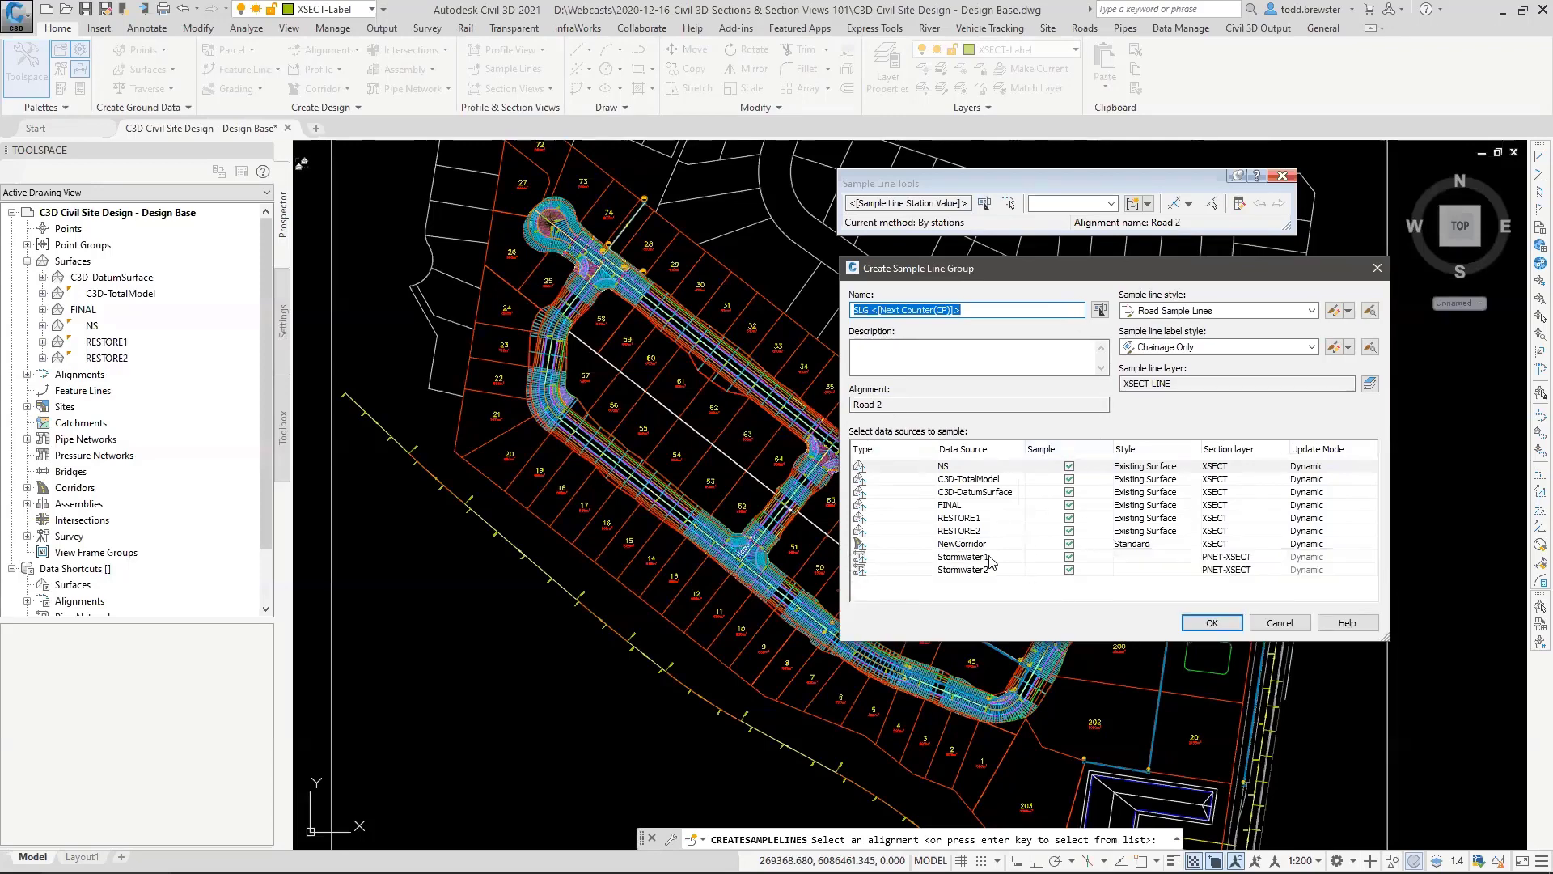
{"action": "left_click", "coordinate": [1069, 570]}
{"action": "left_click", "coordinate": [1070, 556]}
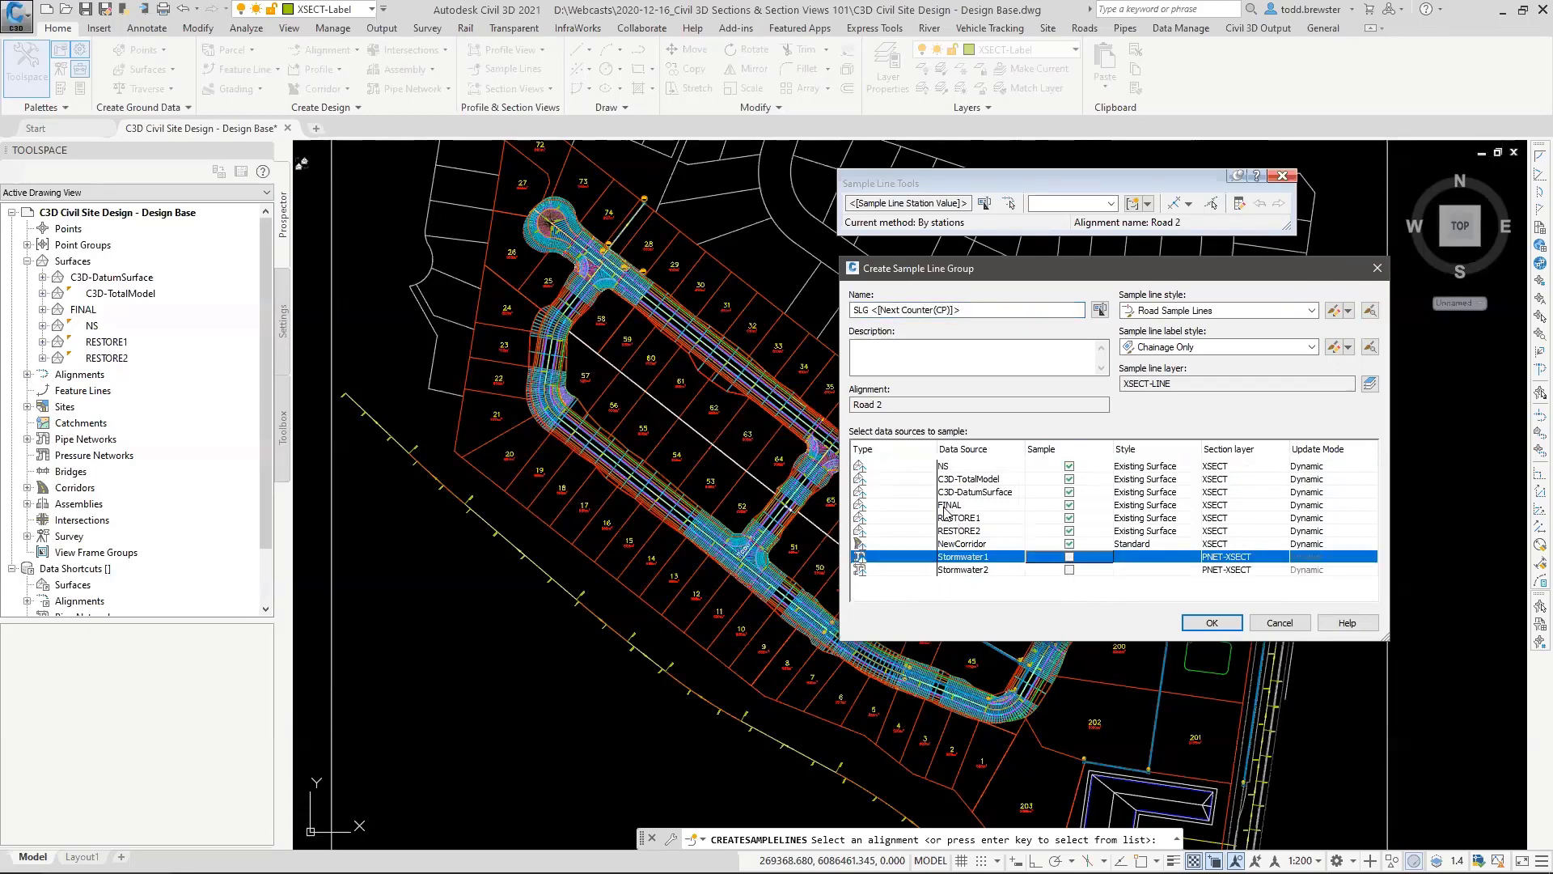
{"action": "left_click", "coordinate": [1069, 505]}
{"action": "left_click", "coordinate": [1069, 518]}
{"action": "left_click", "coordinate": [1069, 531]}
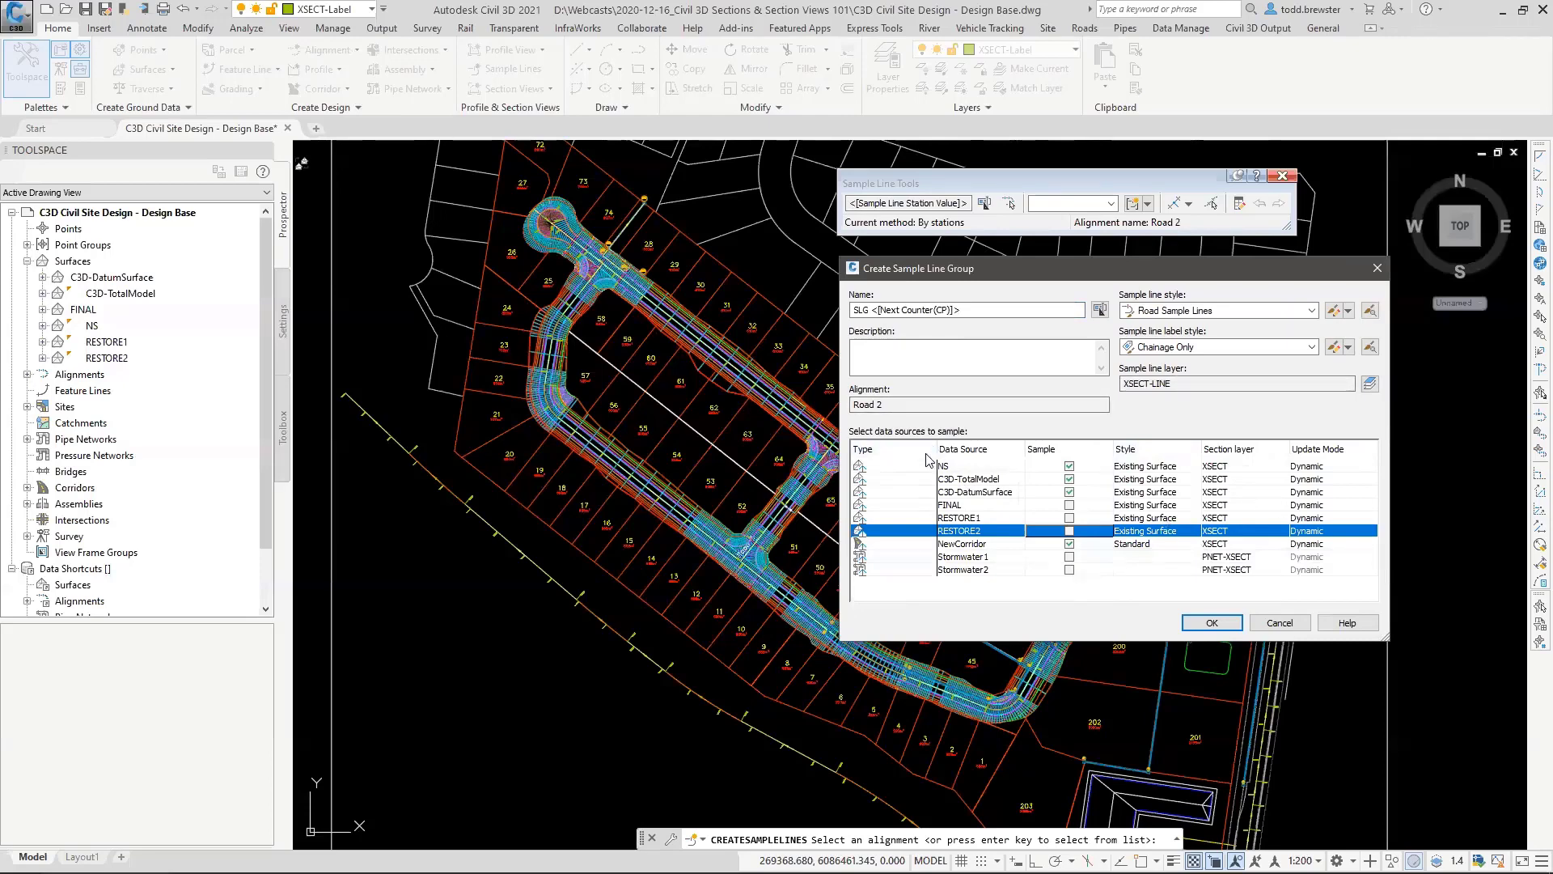
Step: Bring up the section style list for the C3D-TotalModel data source
{"action": "left_click", "coordinate": [1143, 478]}
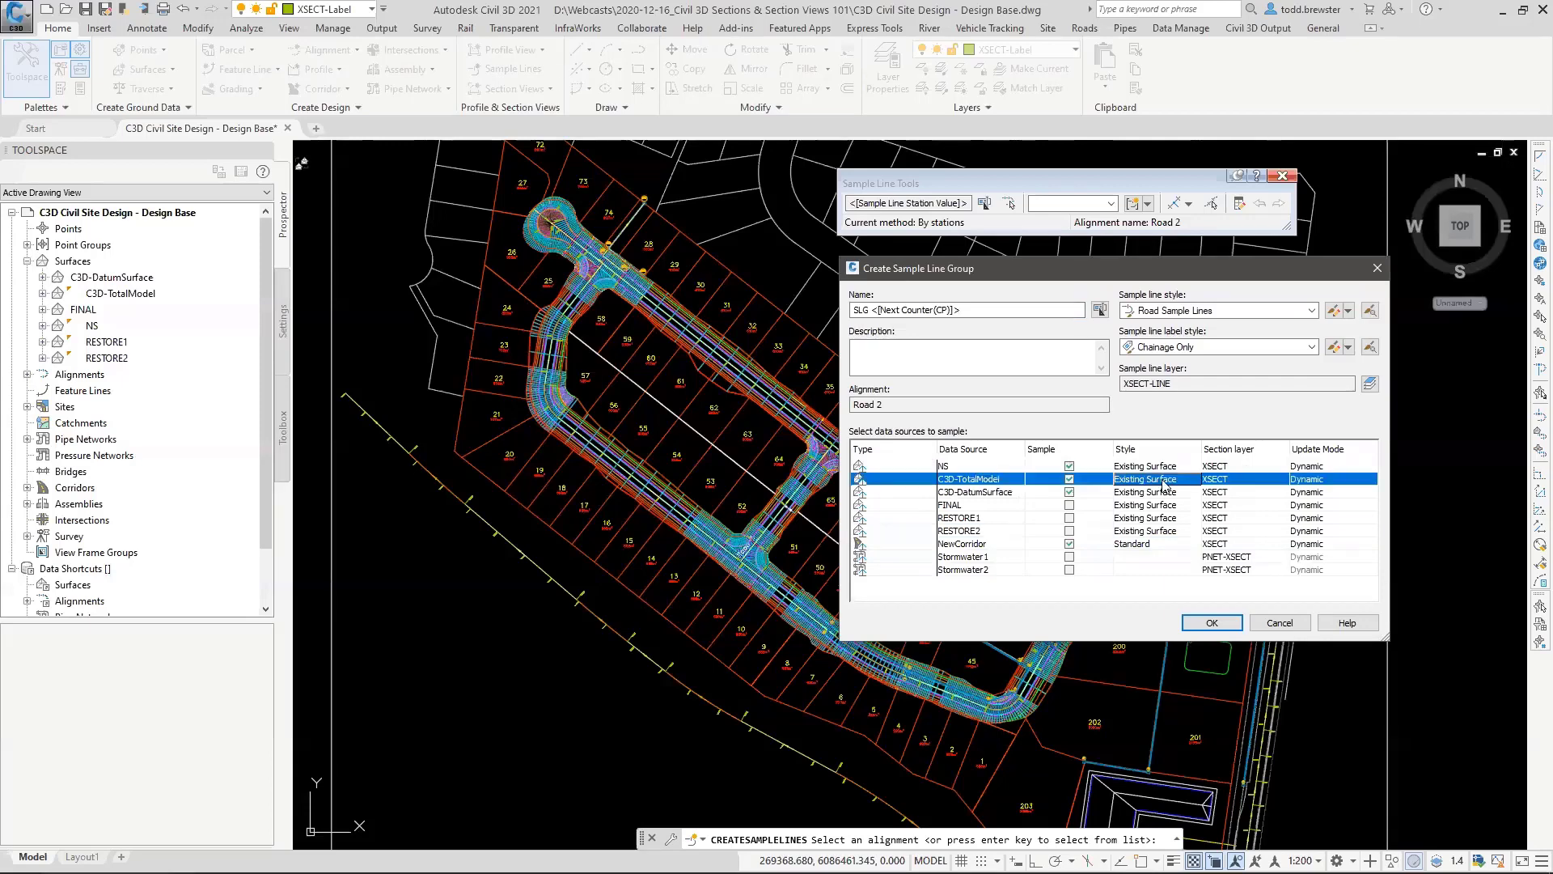
{"action": "left_click", "coordinate": [1142, 479]}
{"action": "left_click", "coordinate": [748, 417]}
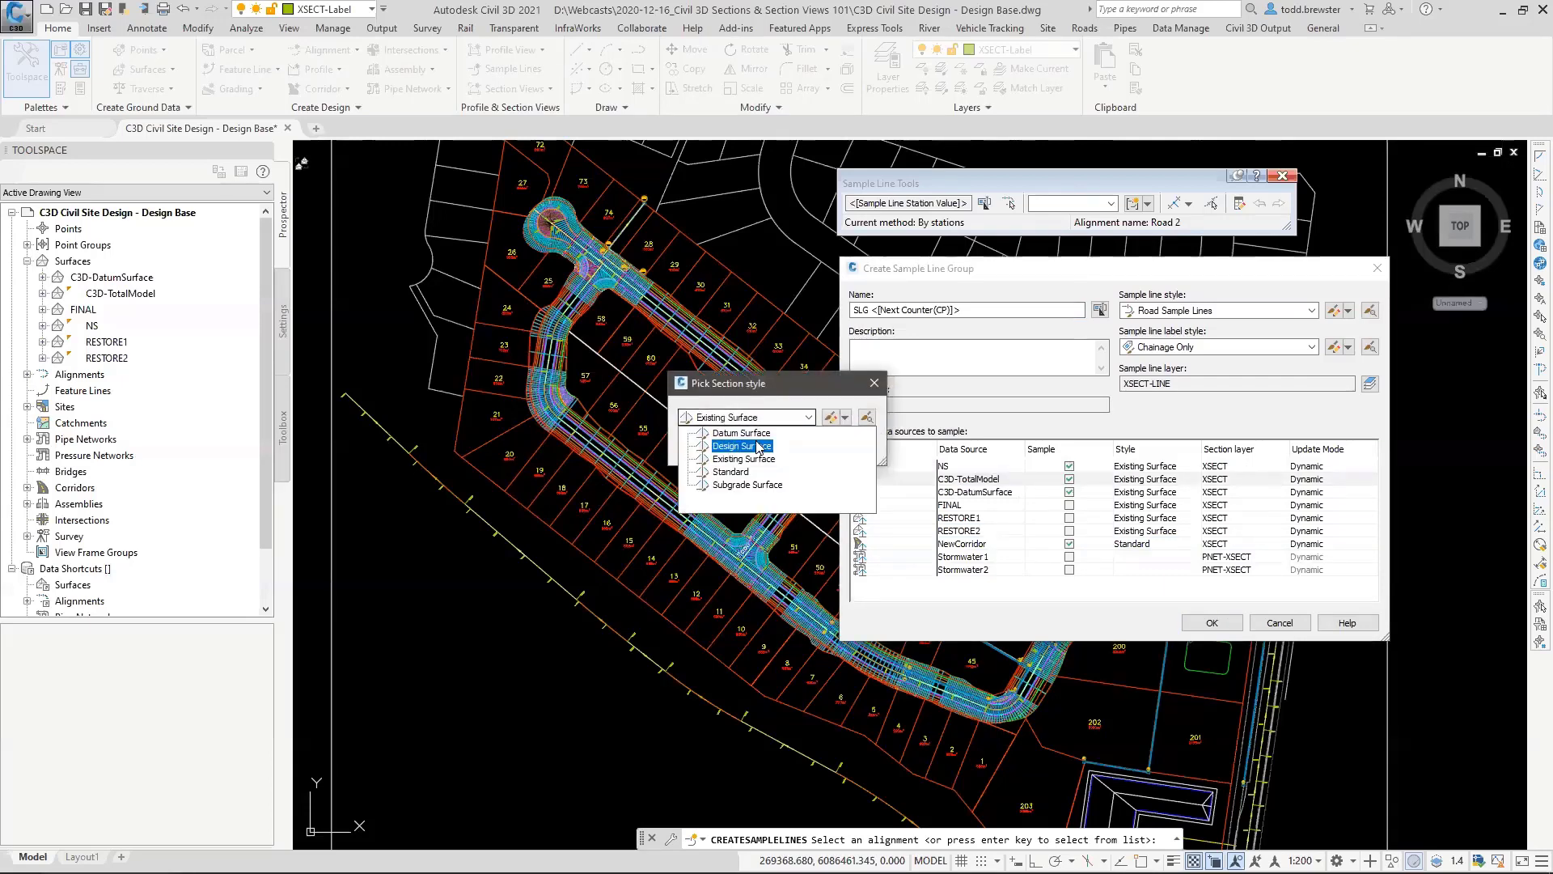
Step: Give C3D-TotalModel the Design Surface section style
{"action": "left_click", "coordinate": [738, 446]}
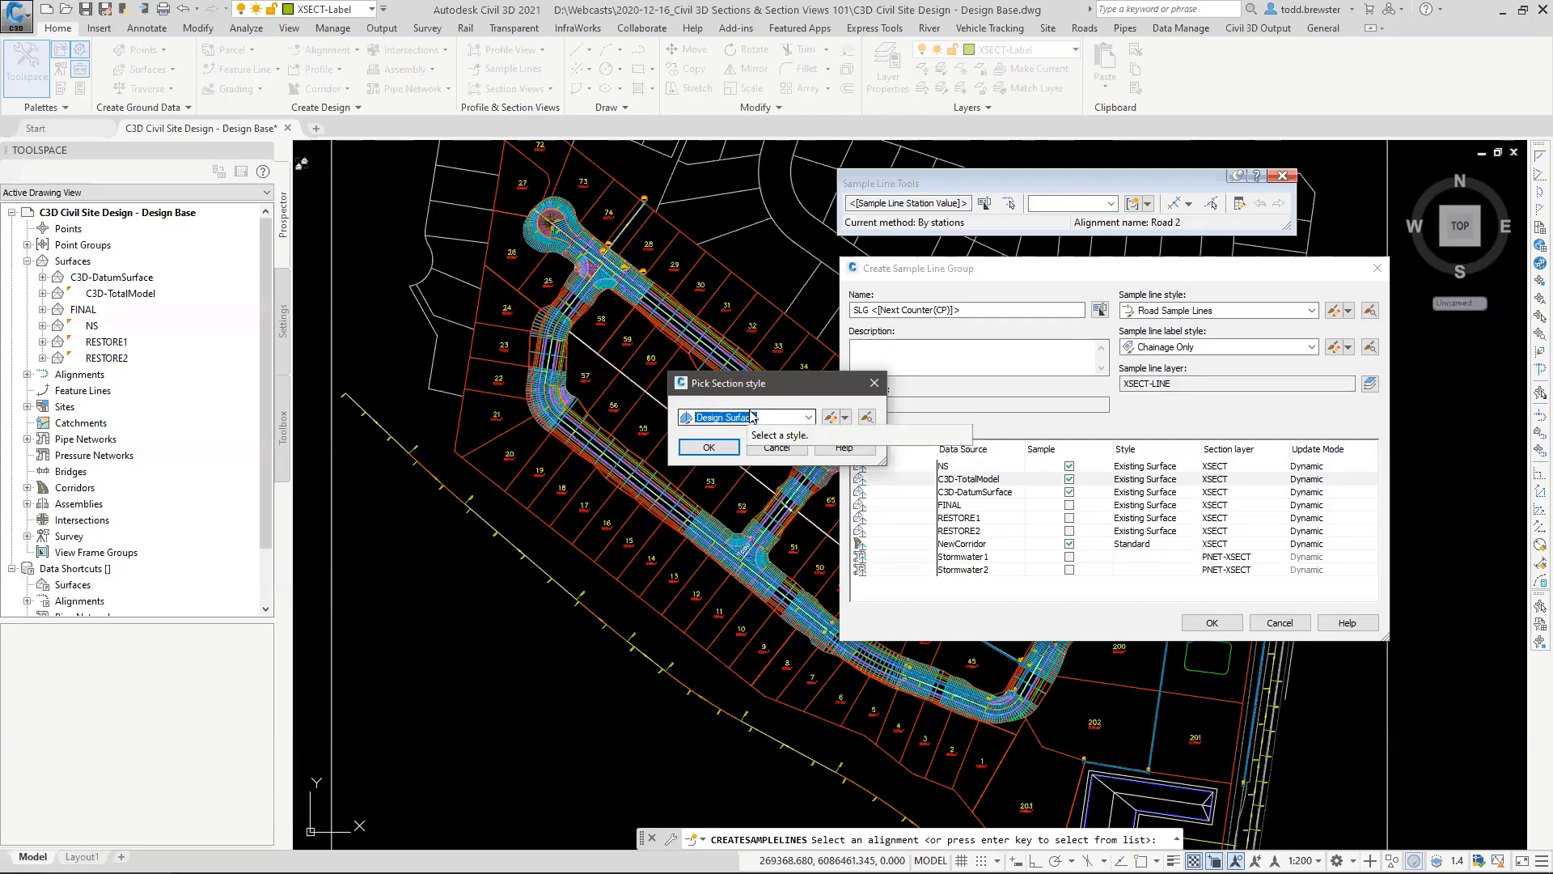
{"action": "left_click", "coordinate": [831, 419]}
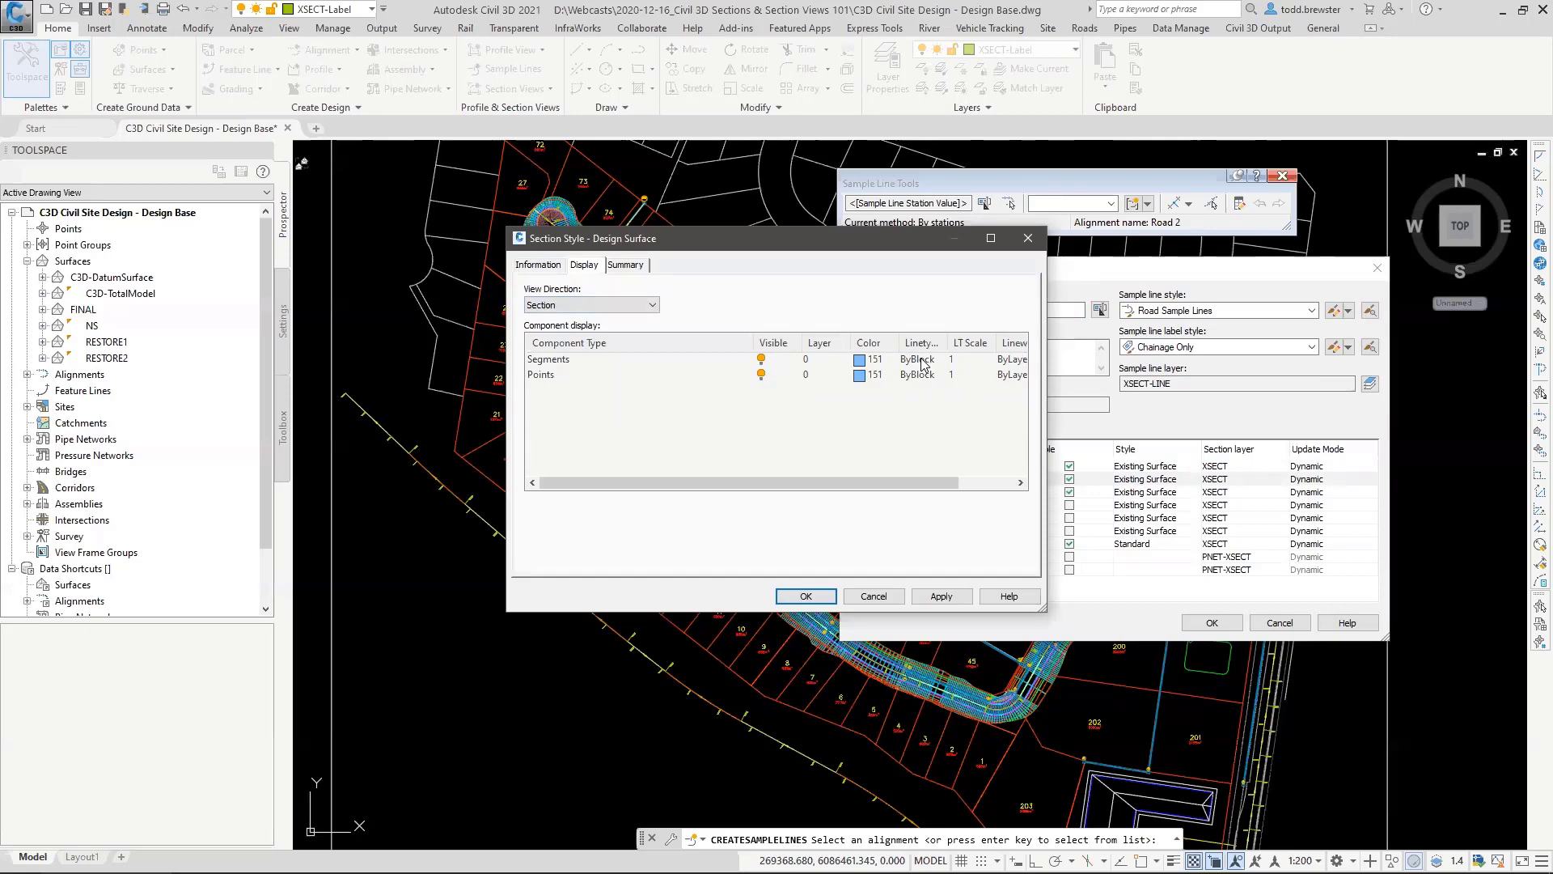
{"action": "left_click", "coordinate": [871, 596]}
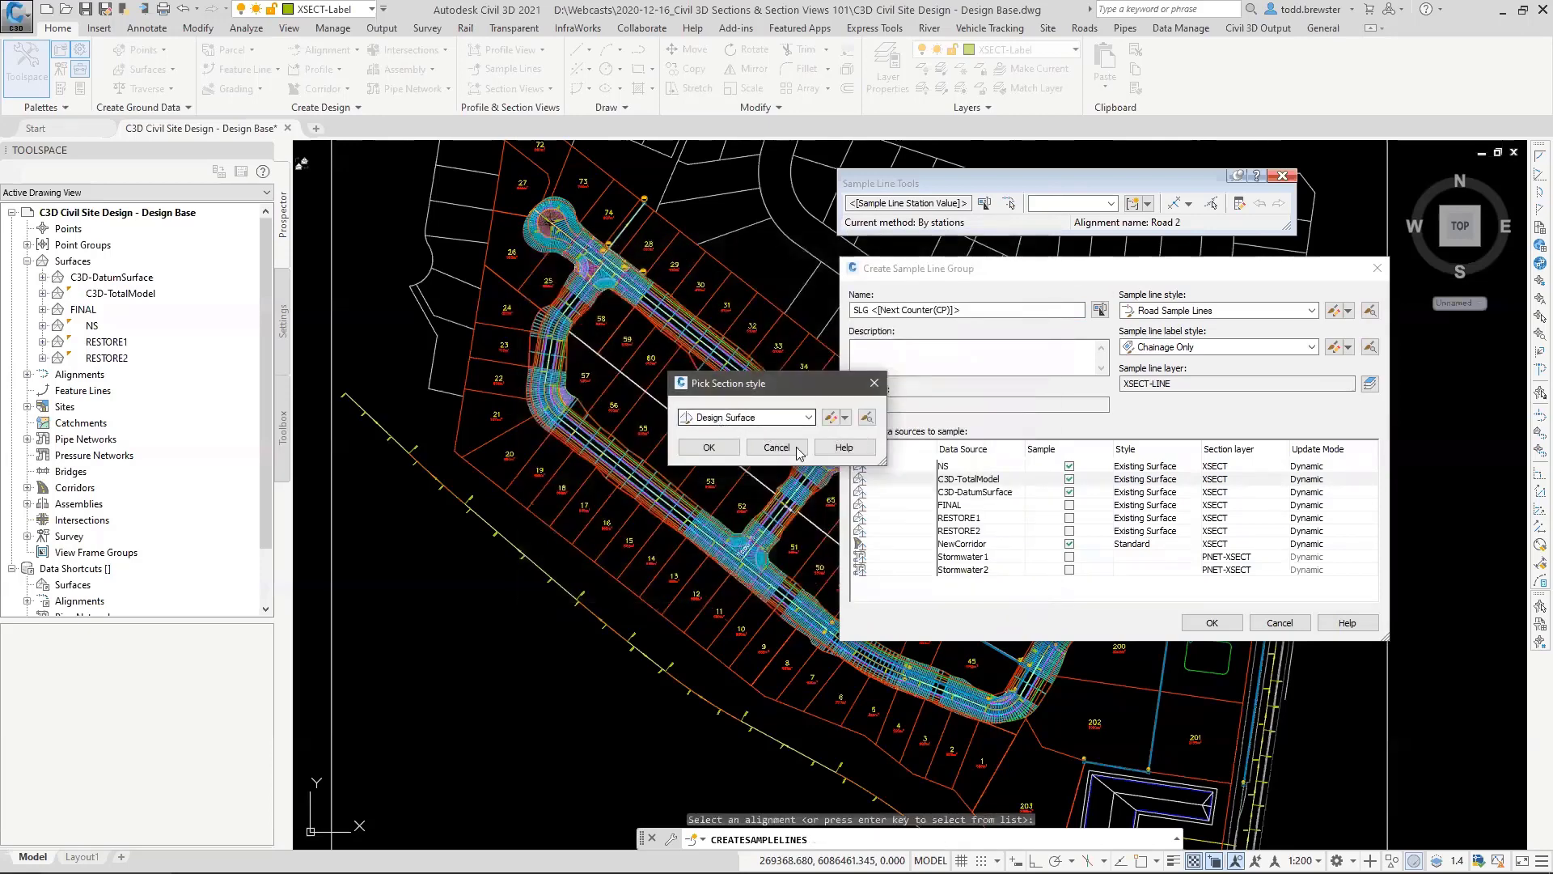
{"action": "left_click", "coordinate": [709, 447]}
Step: Give C3D-DatumSurface the Datum Surface section style
{"action": "left_click", "coordinate": [1135, 495]}
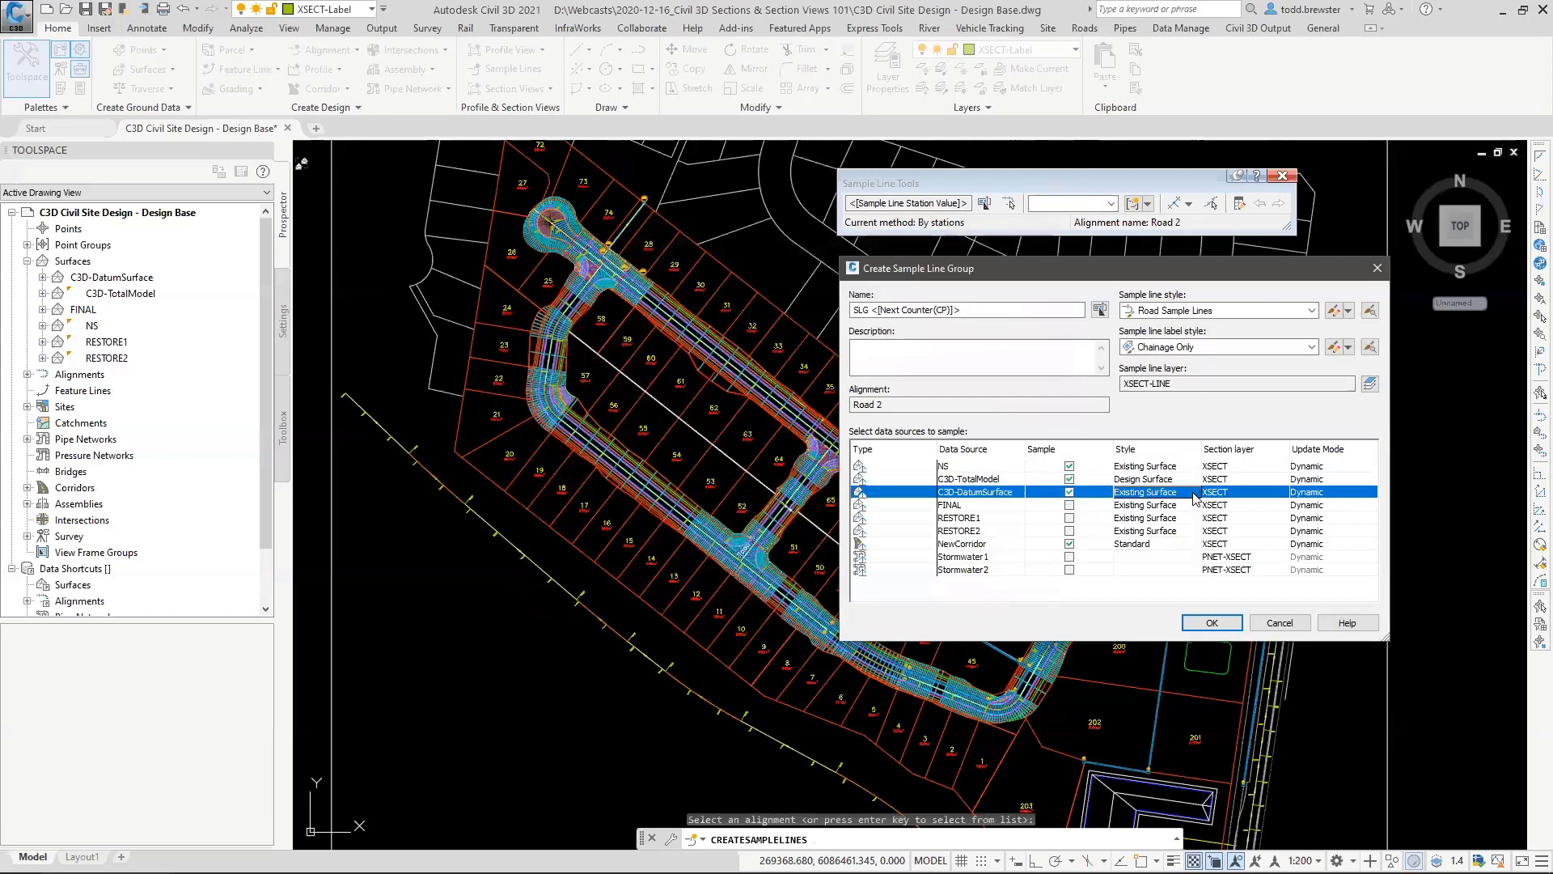
{"action": "left_click", "coordinate": [1195, 497]}
{"action": "left_click", "coordinate": [744, 417]}
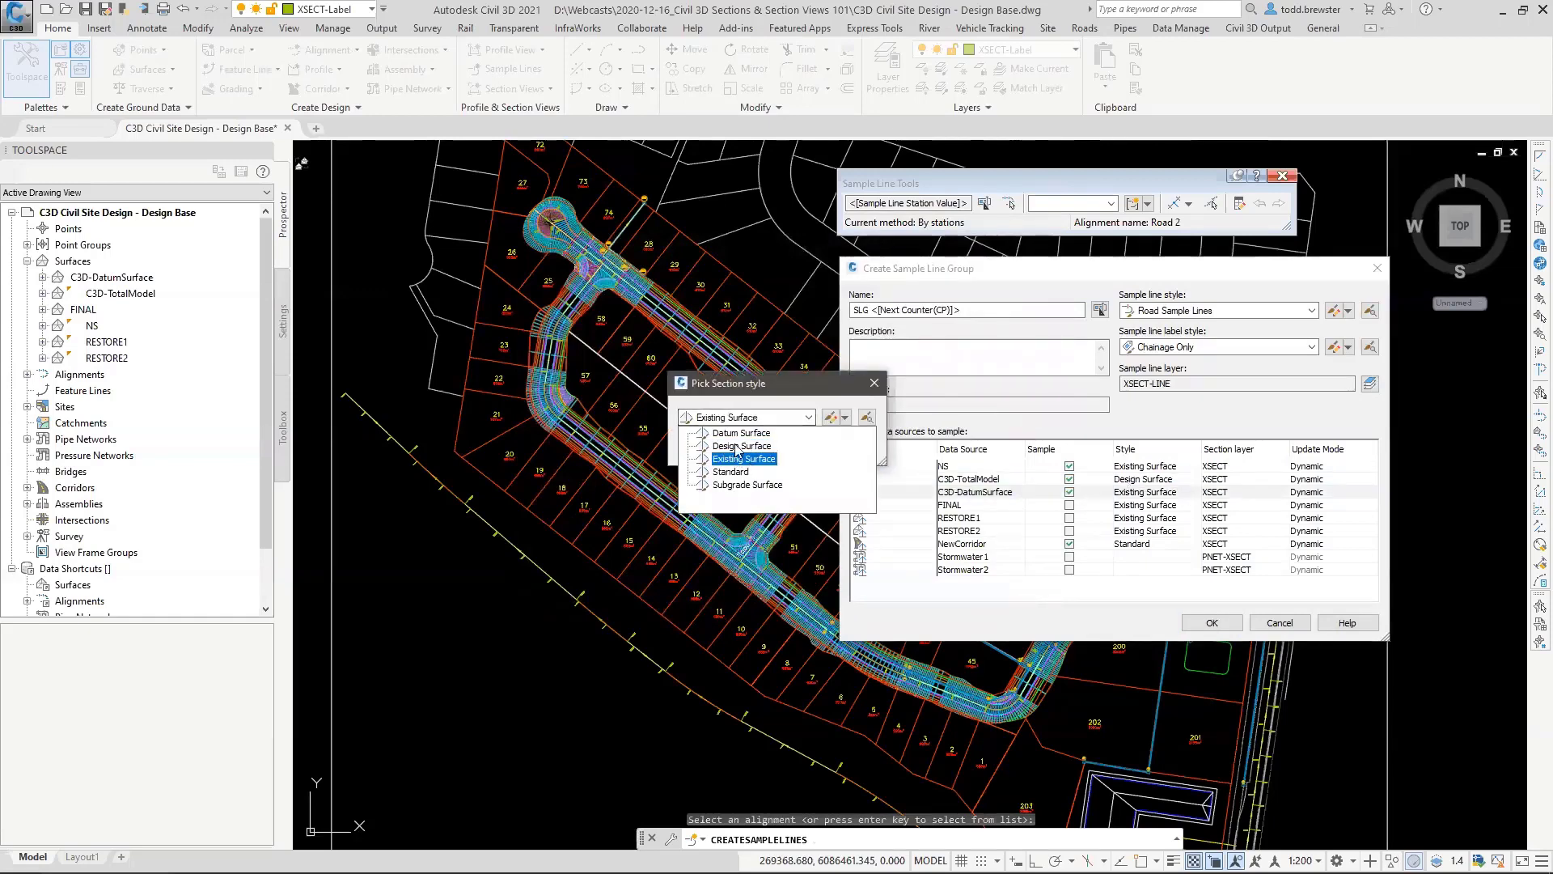
{"action": "left_click", "coordinate": [741, 434]}
{"action": "left_click", "coordinate": [720, 447]}
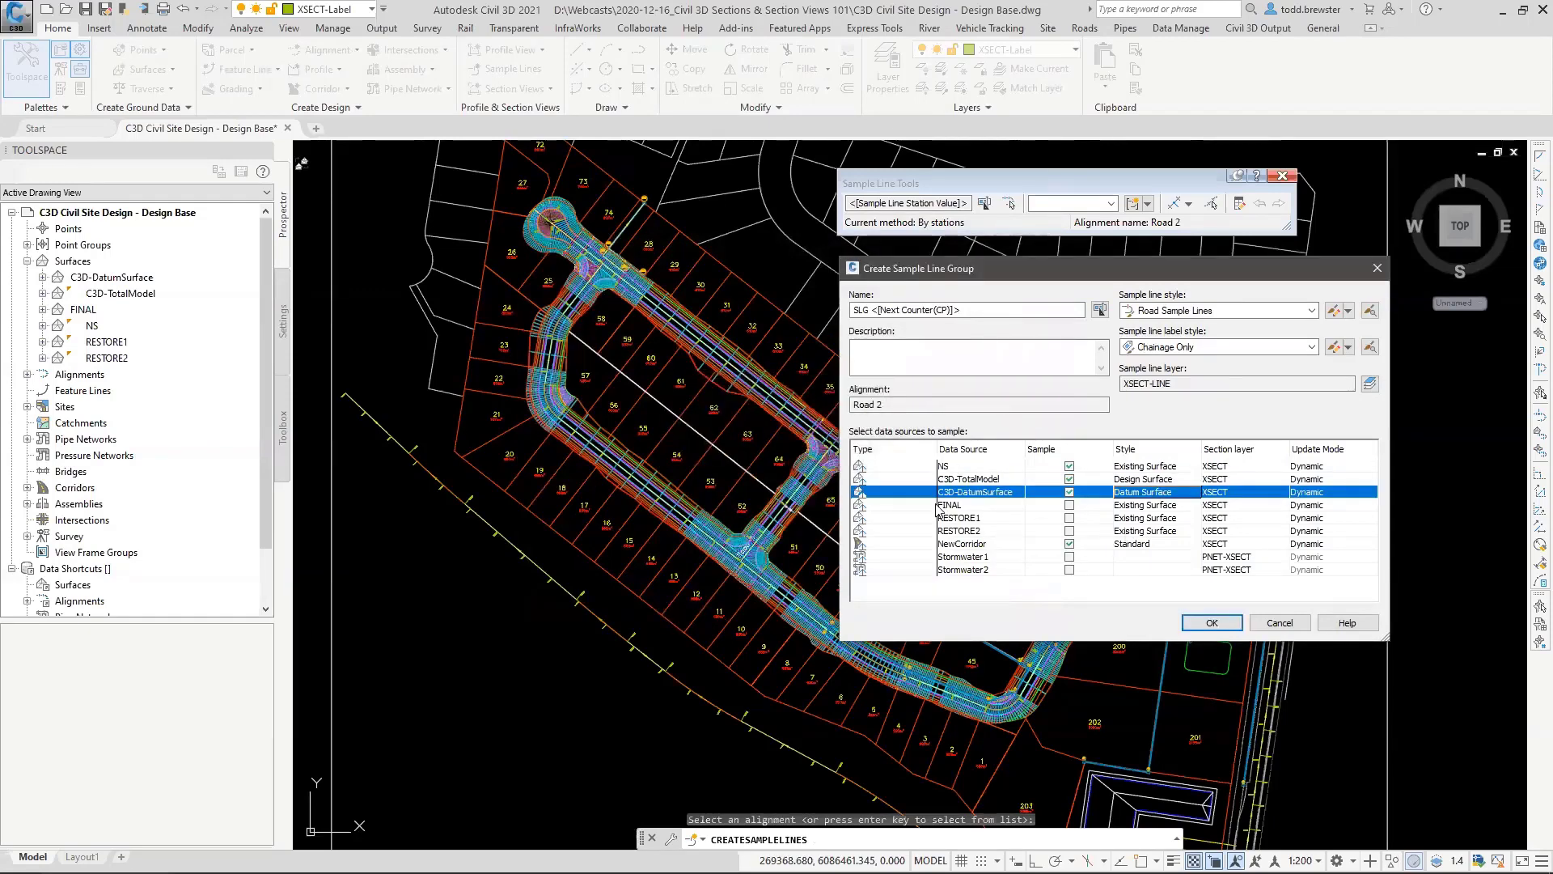
Step: Set NewCorridor's code set style to Basic - Hatched - Grade Labels Only
{"action": "left_click", "coordinate": [1126, 545]}
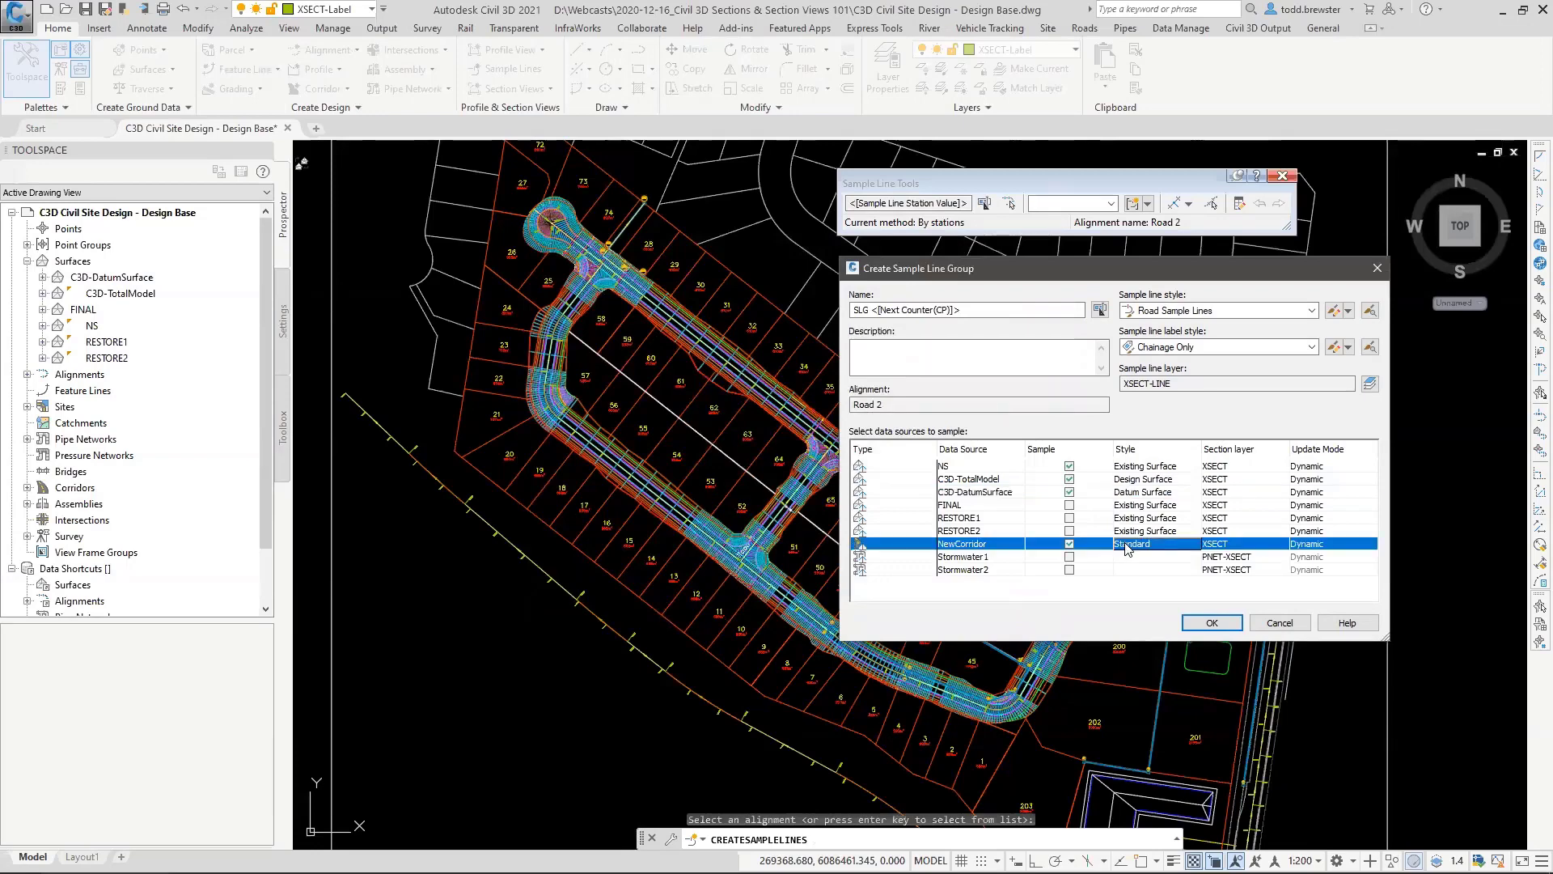
{"action": "left_click", "coordinate": [1176, 545]}
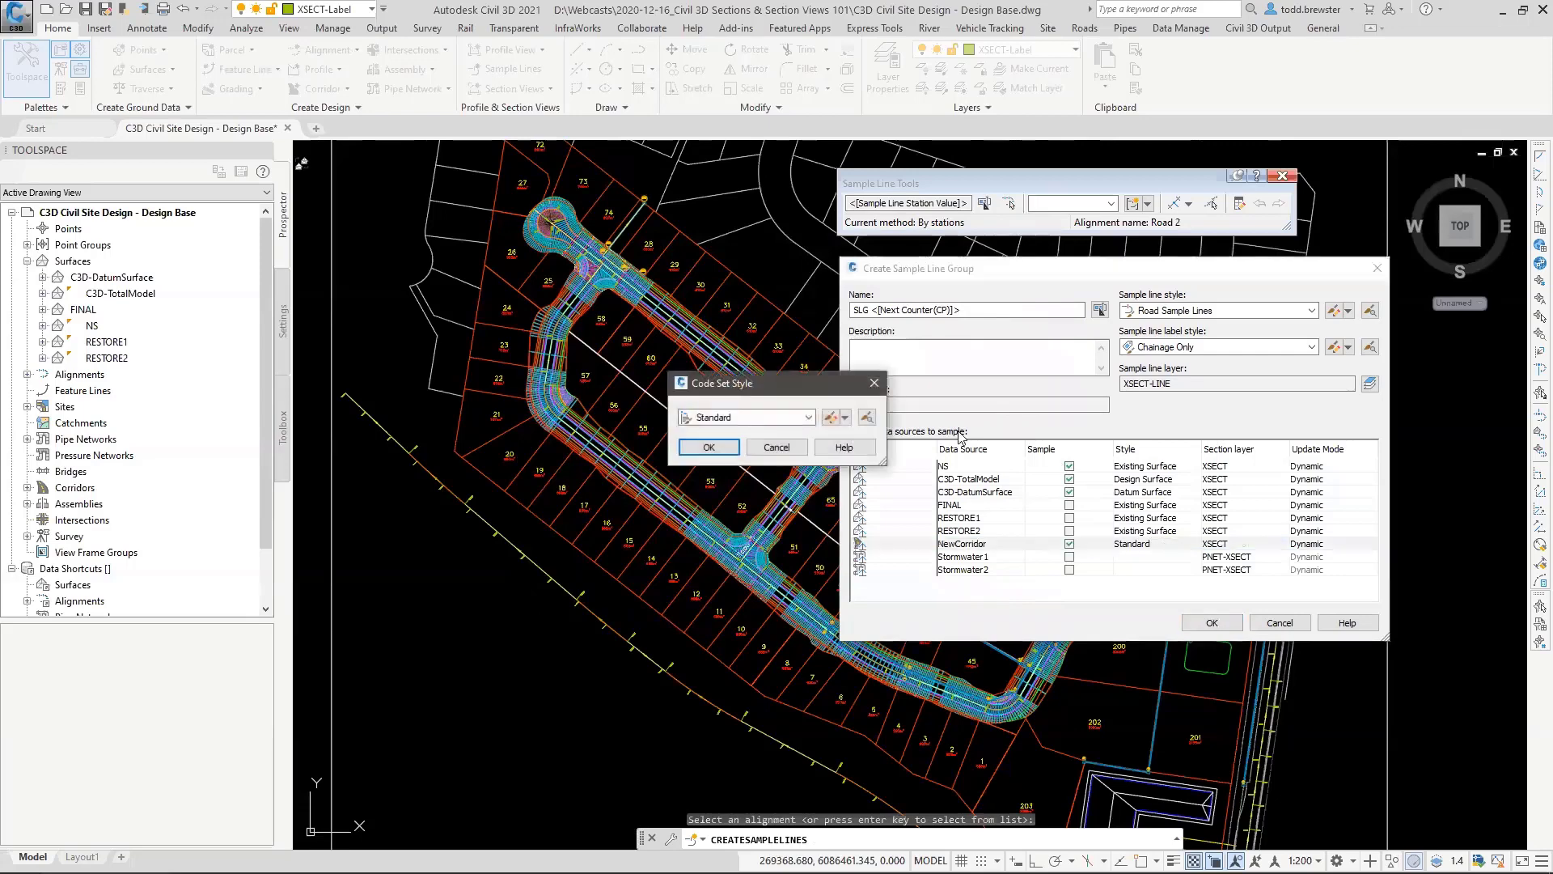
{"action": "left_click", "coordinate": [807, 418]}
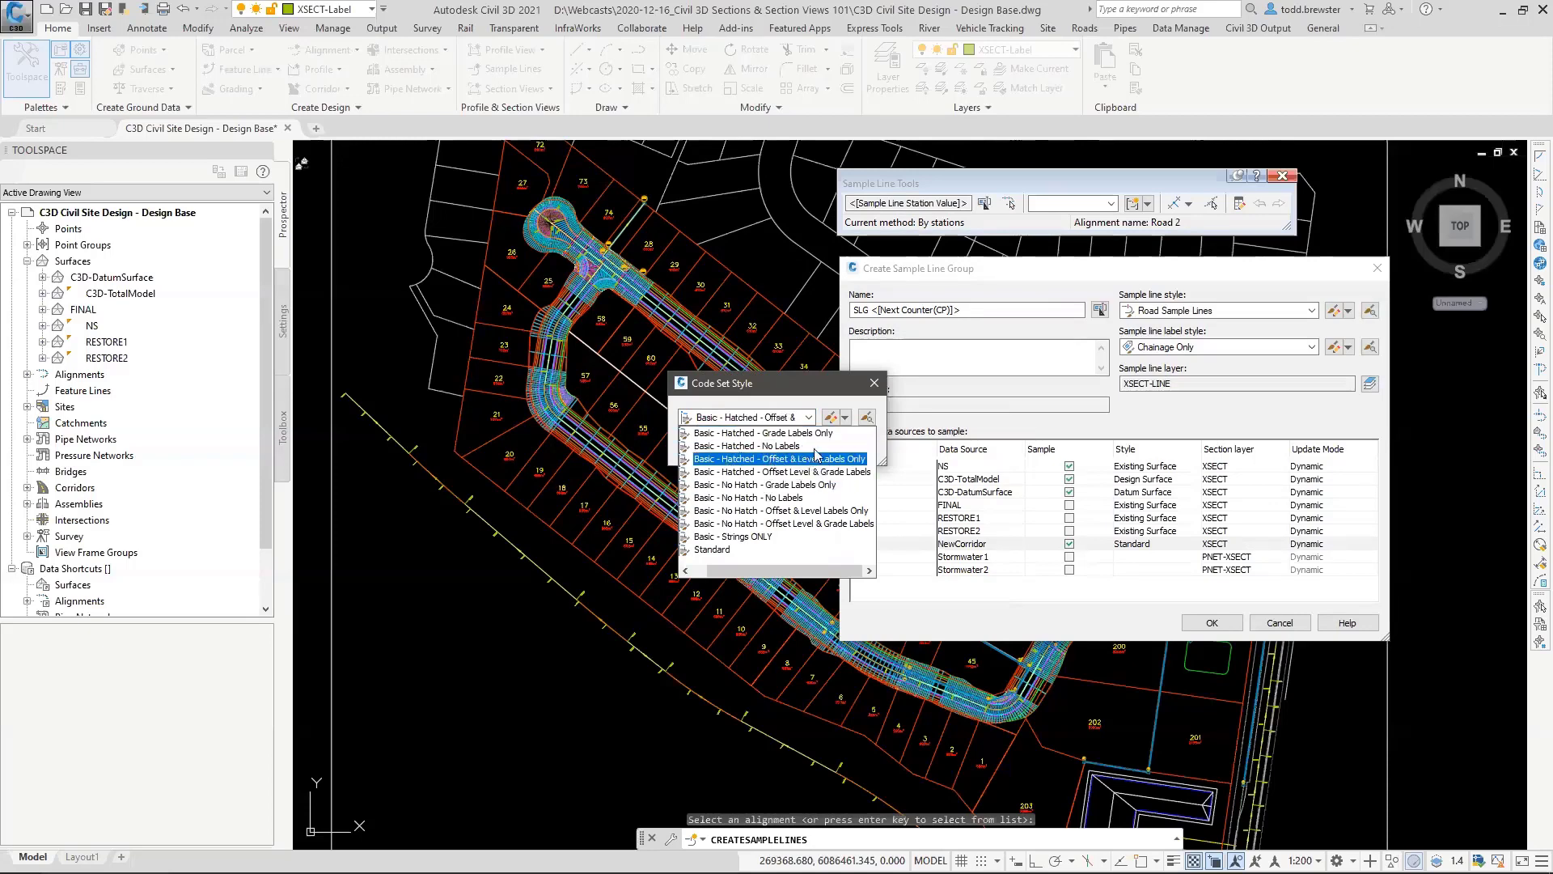
{"action": "left_click", "coordinate": [789, 433]}
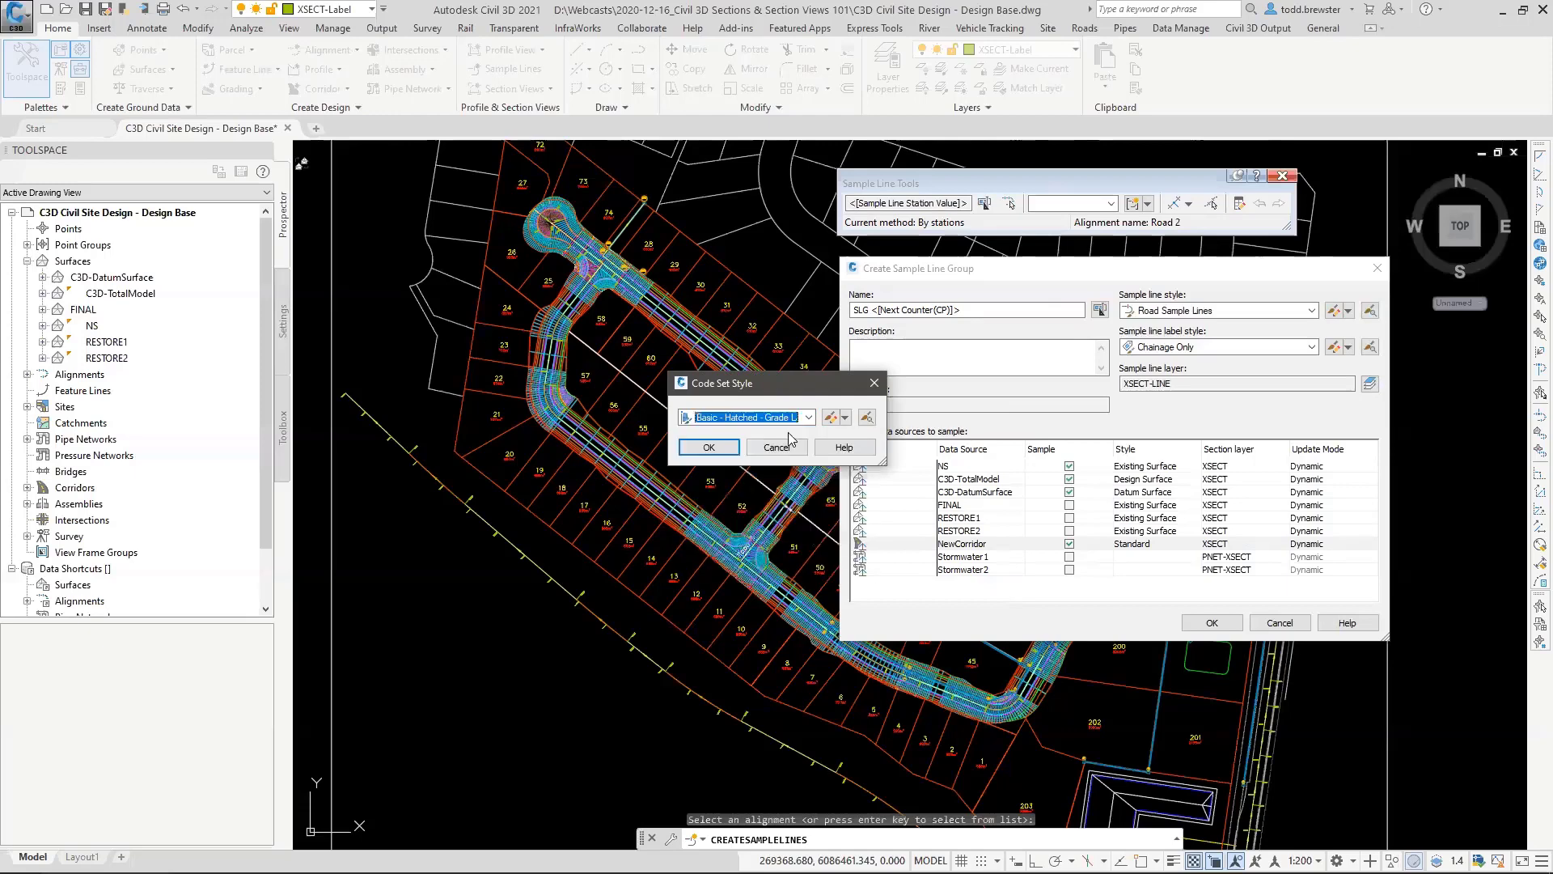
{"action": "left_click", "coordinate": [706, 447]}
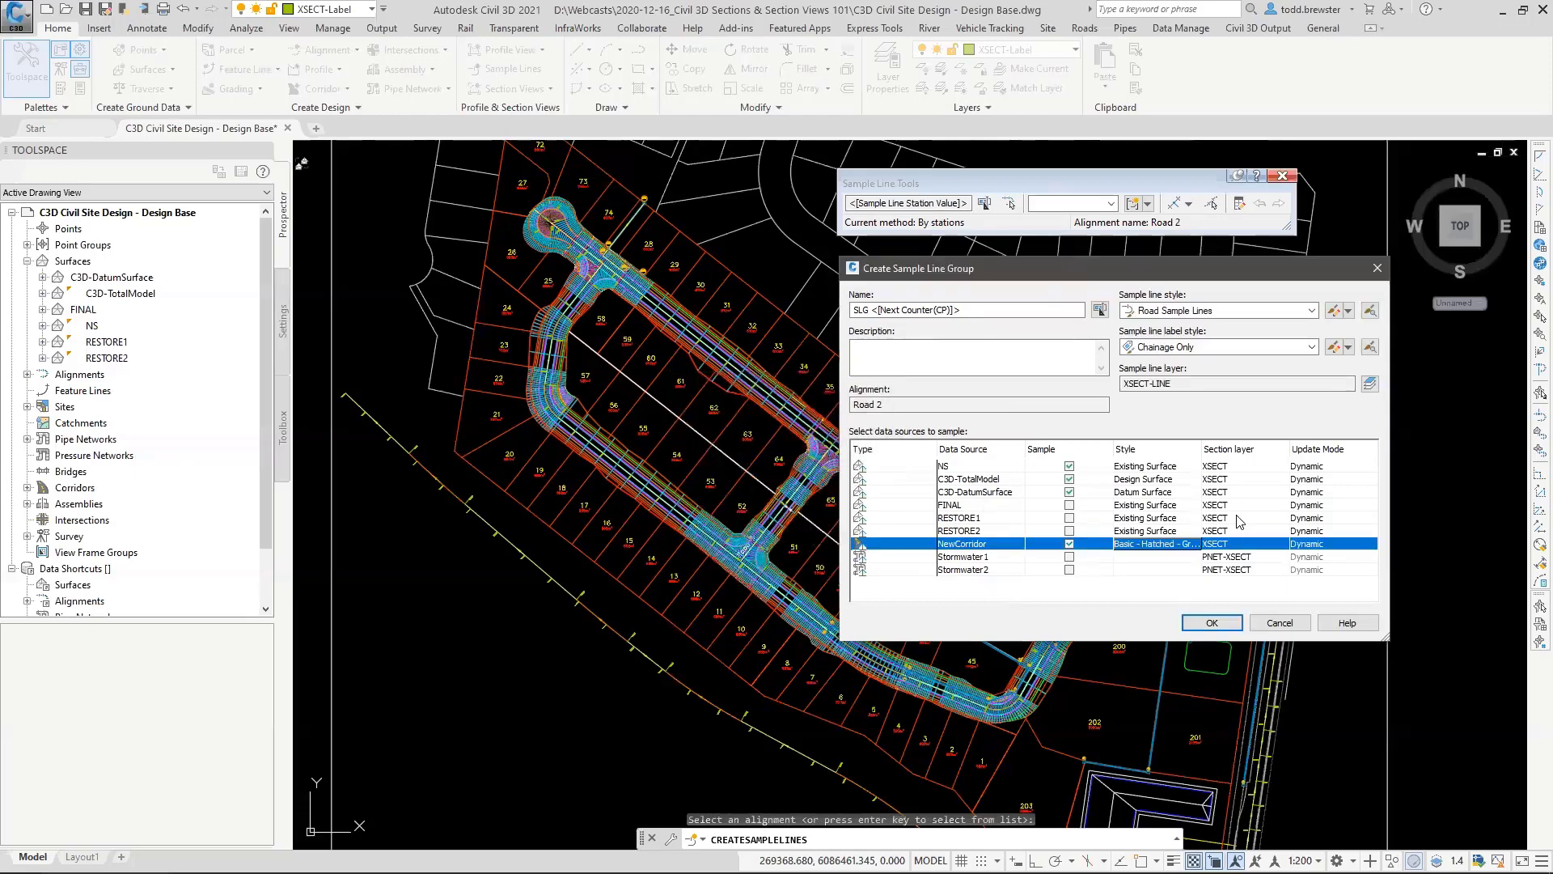
Step: Create sample line group SLG 01 and confirm it in Sample Line Tools
{"action": "left_click", "coordinate": [1211, 622]}
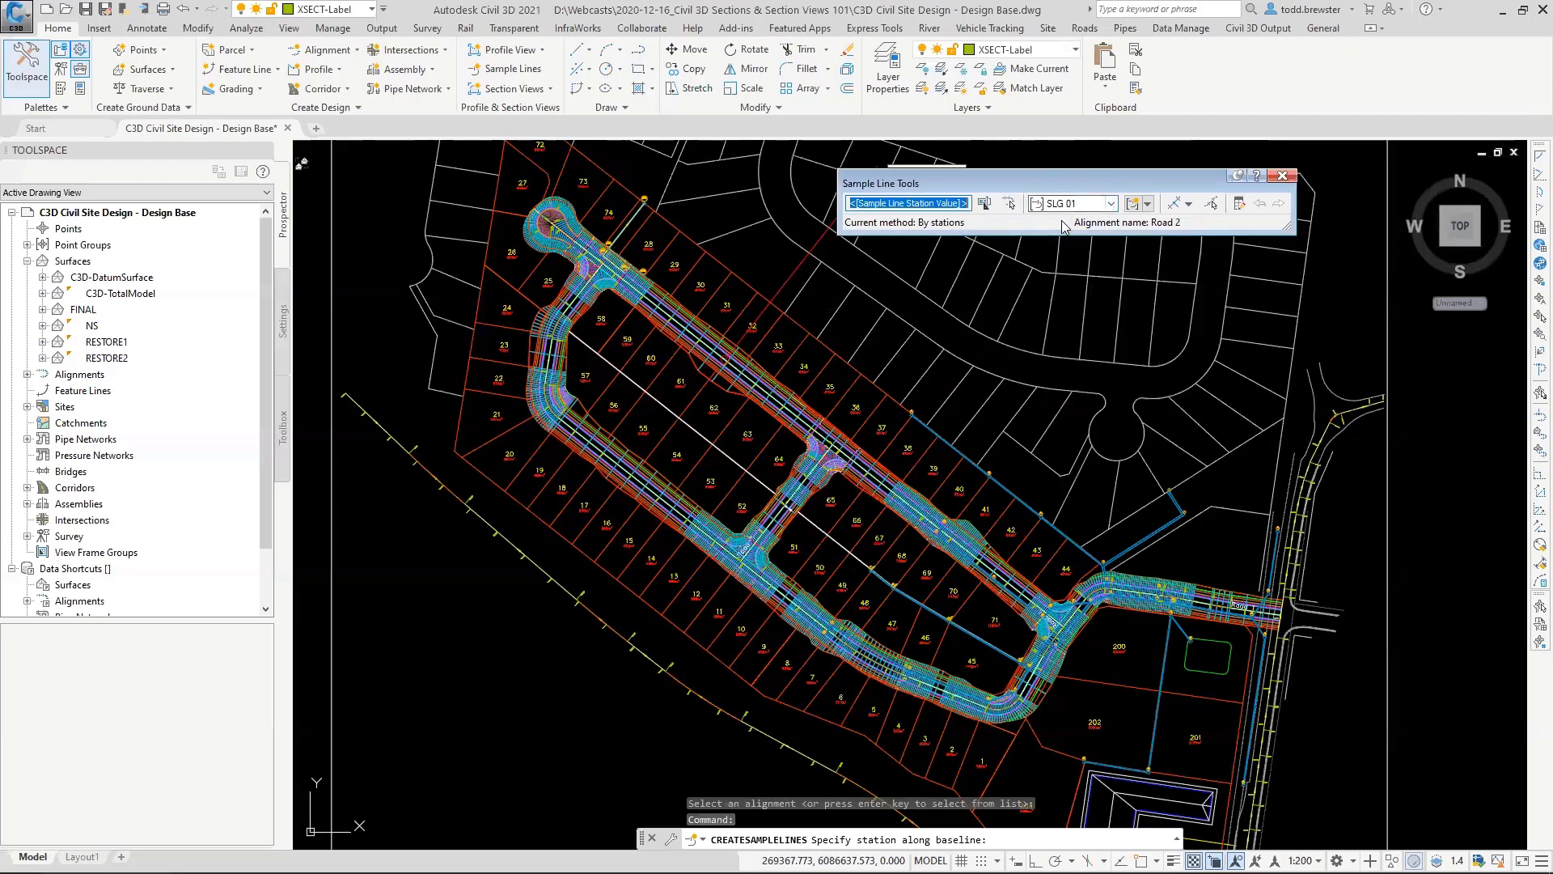
{"action": "left_click", "coordinate": [1114, 204]}
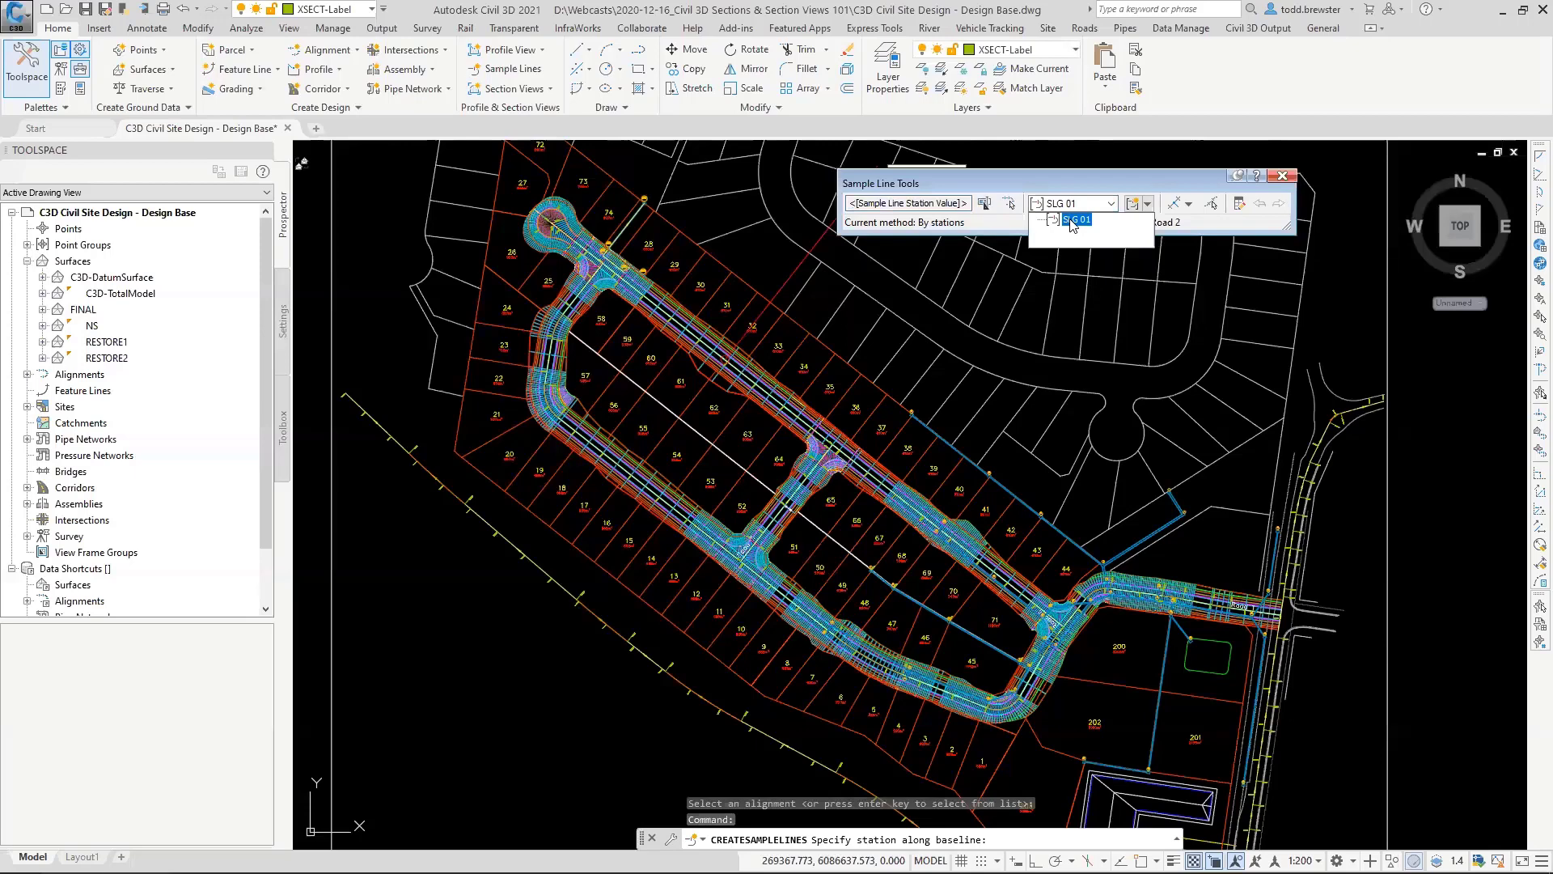
{"action": "left_click", "coordinate": [1148, 203]}
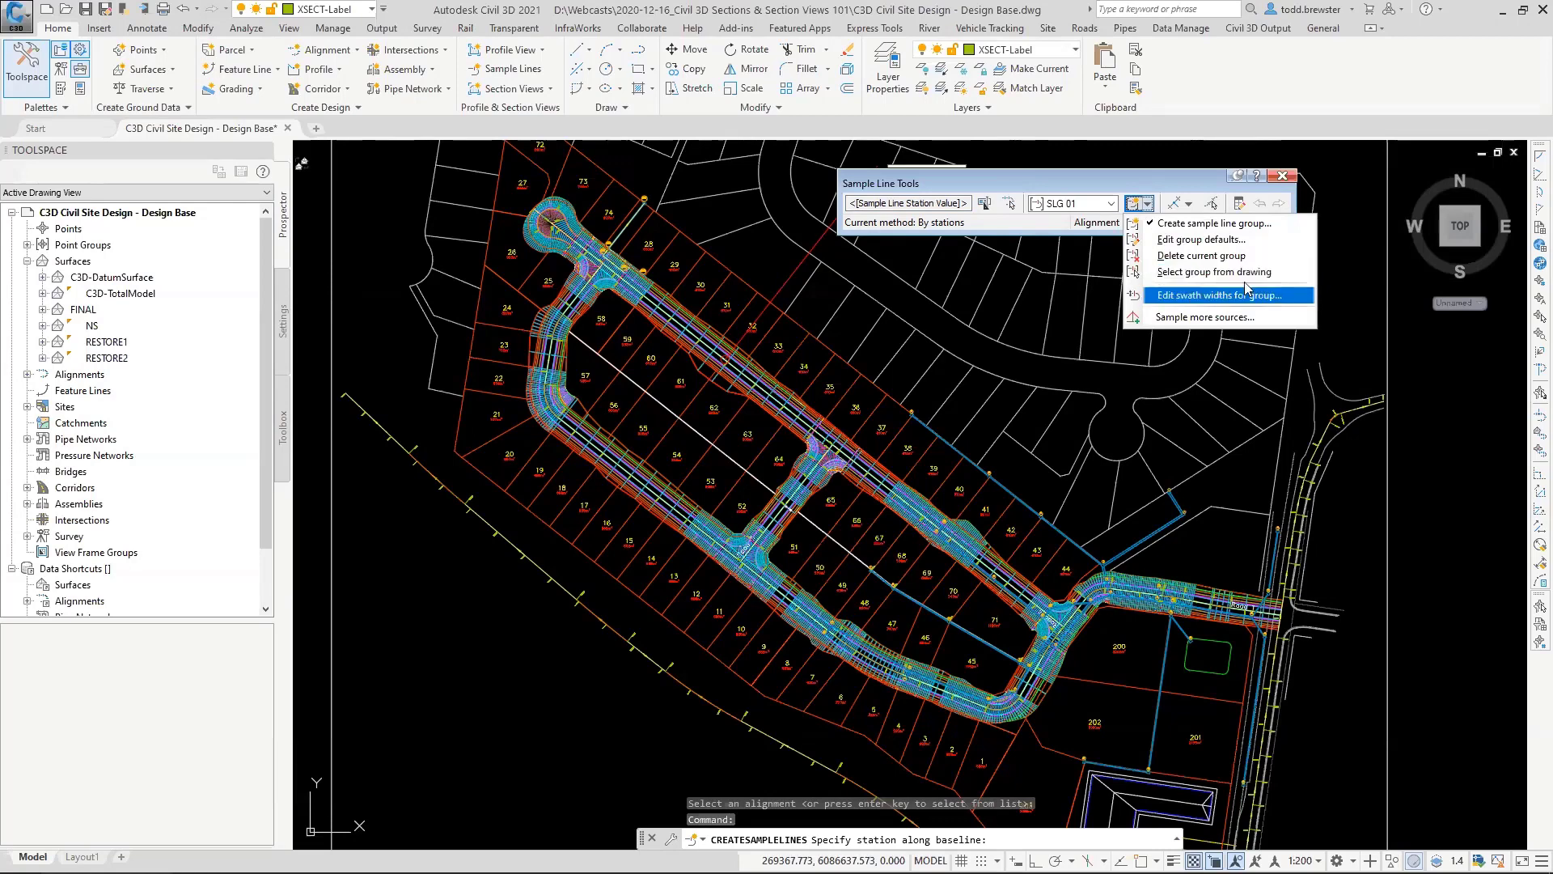
{"action": "left_click", "coordinate": [1191, 203]}
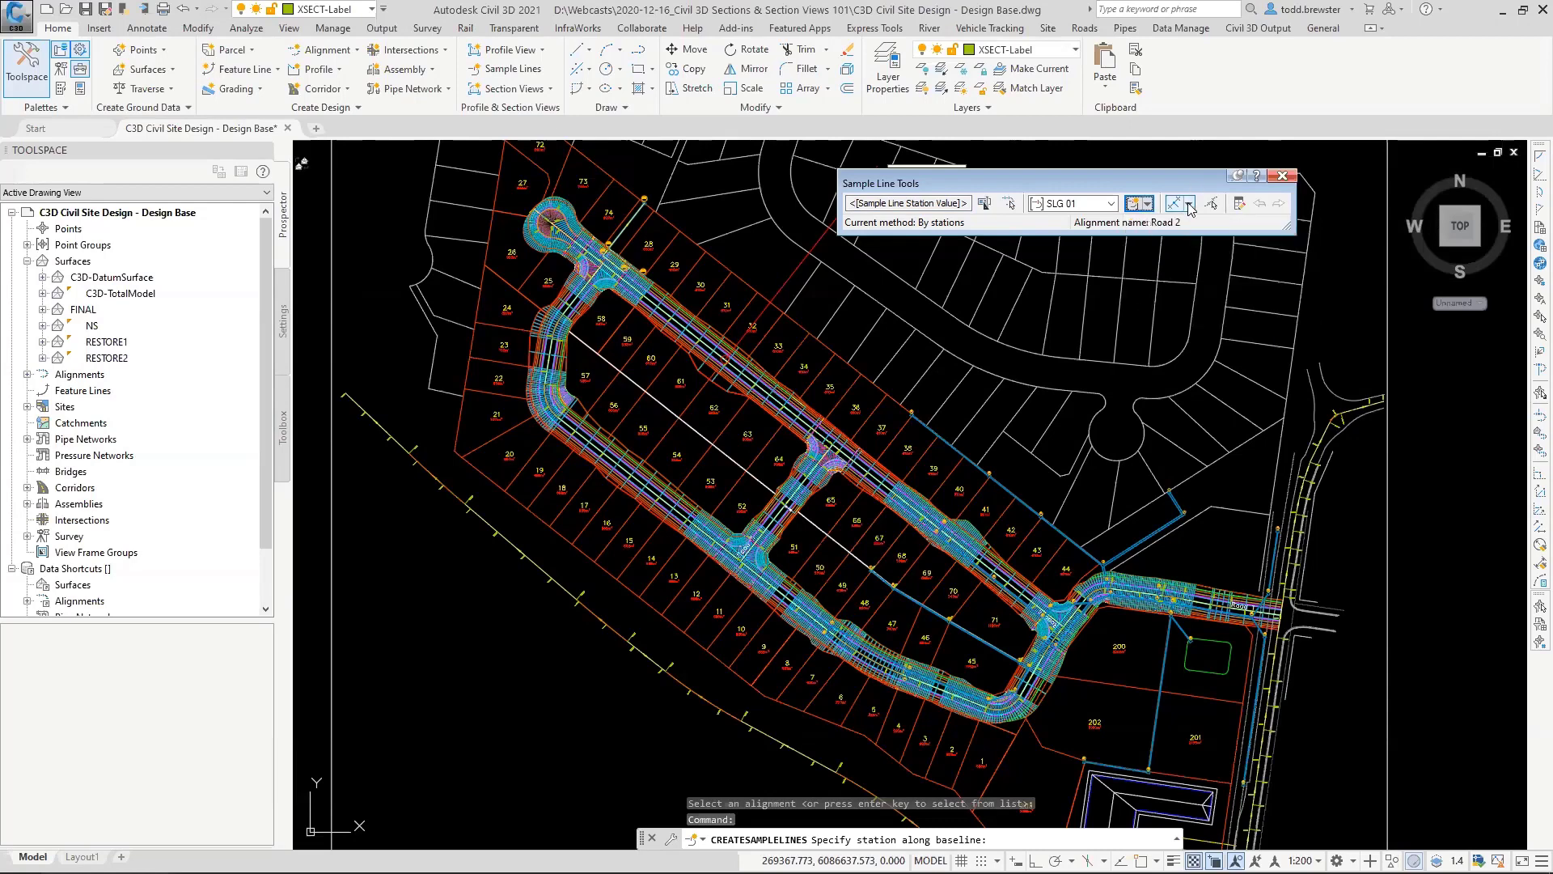
Step: Choose By range of stations to place Road 2 sample lines from 0.000m to 378.488m
{"action": "left_click", "coordinate": [1190, 203]}
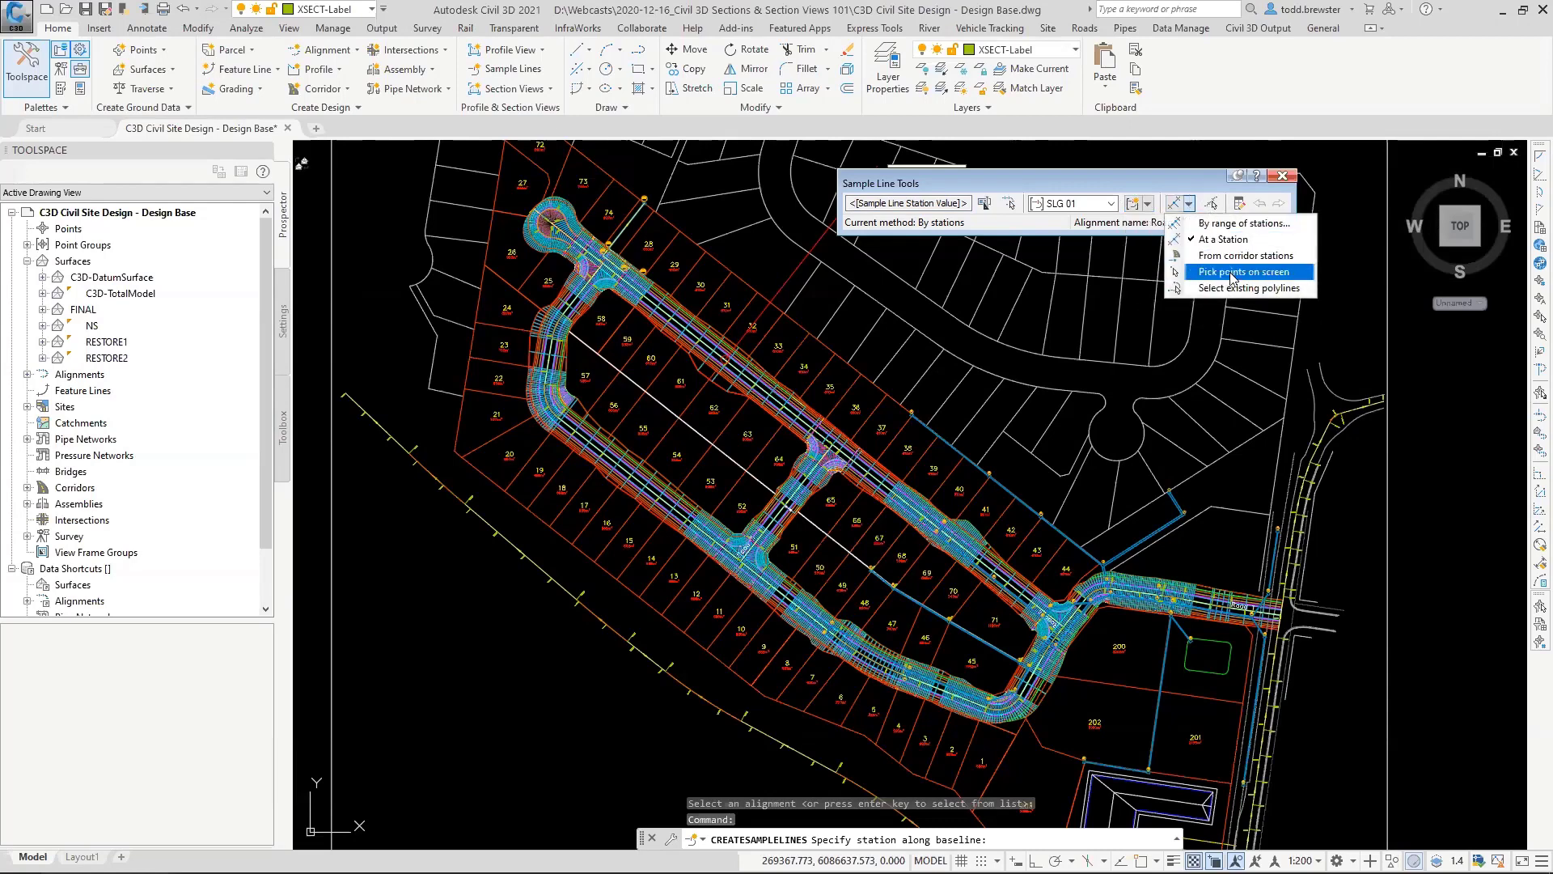
{"action": "left_click", "coordinate": [1190, 203]}
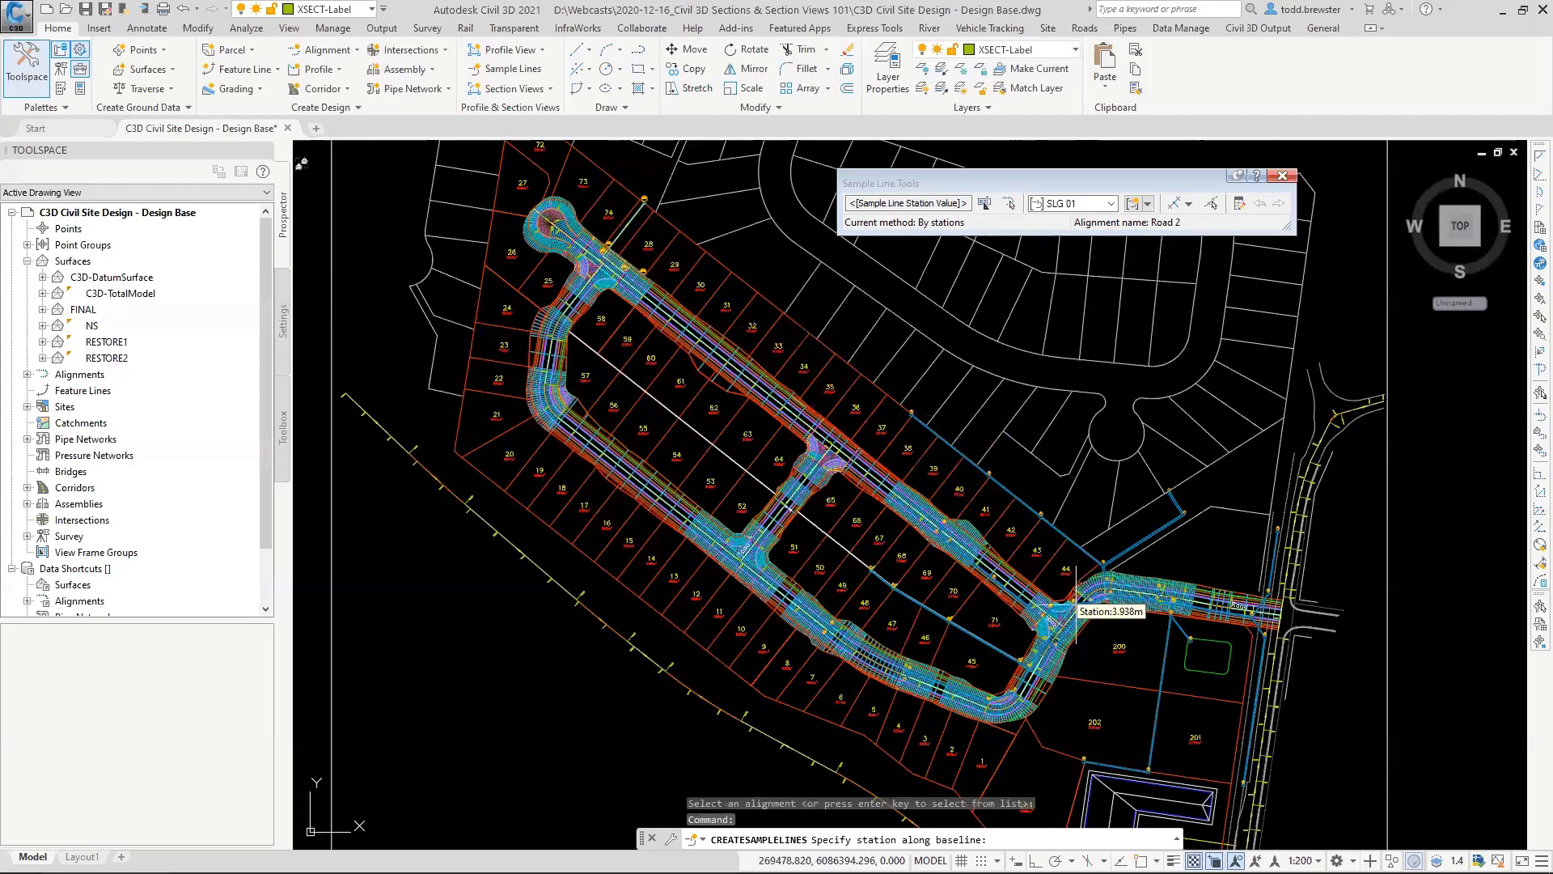
{"action": "scroll", "coordinate": [1076, 605], "scroll_direction": "up", "scroll_amount": 5}
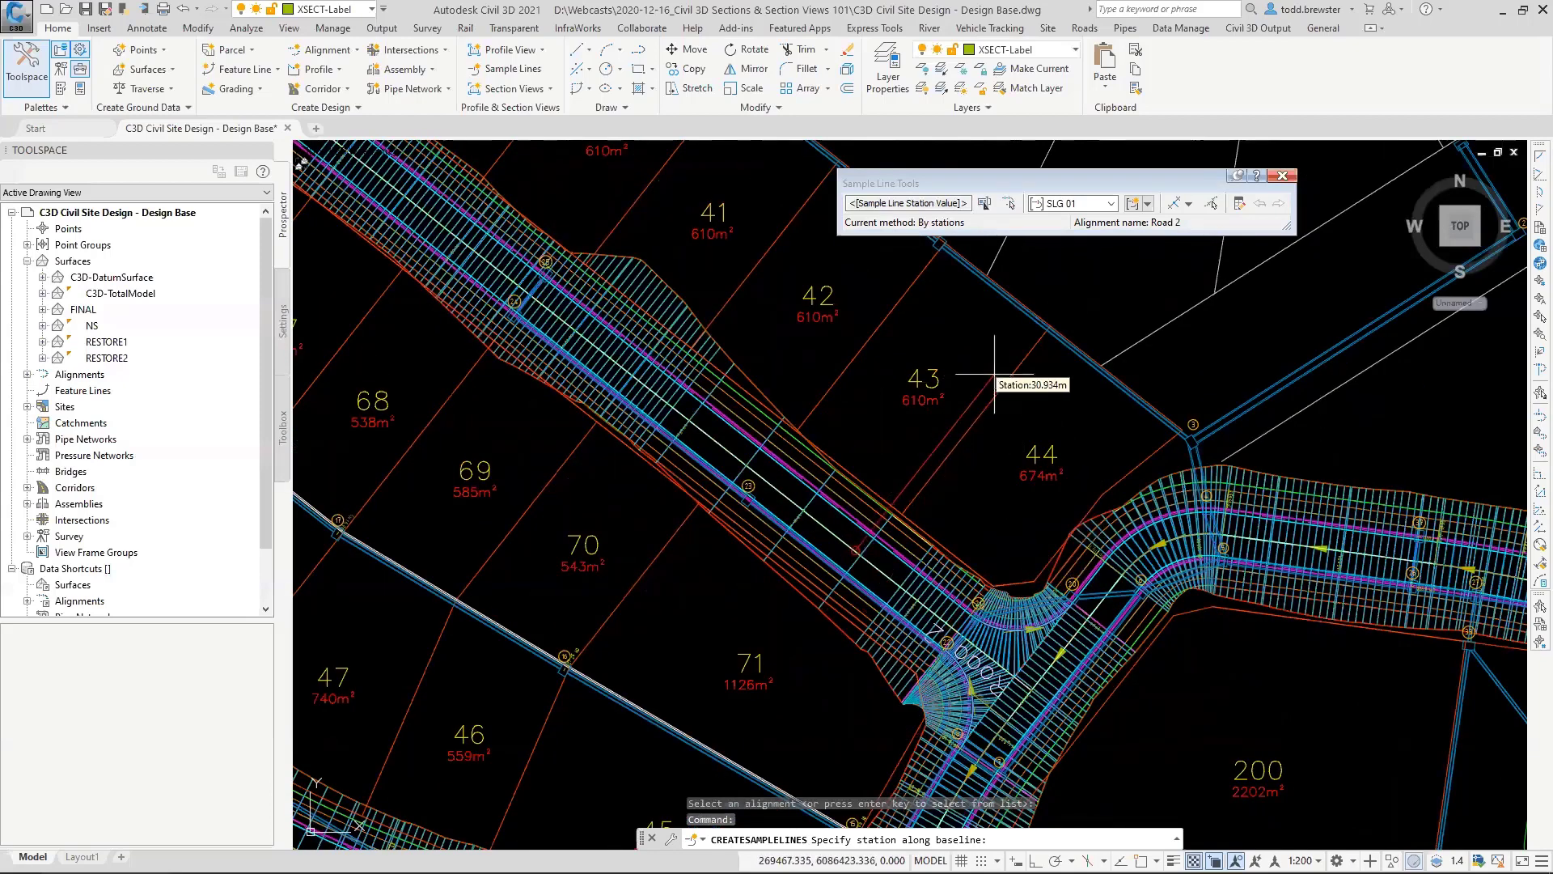
{"action": "left_click", "coordinate": [1189, 204]}
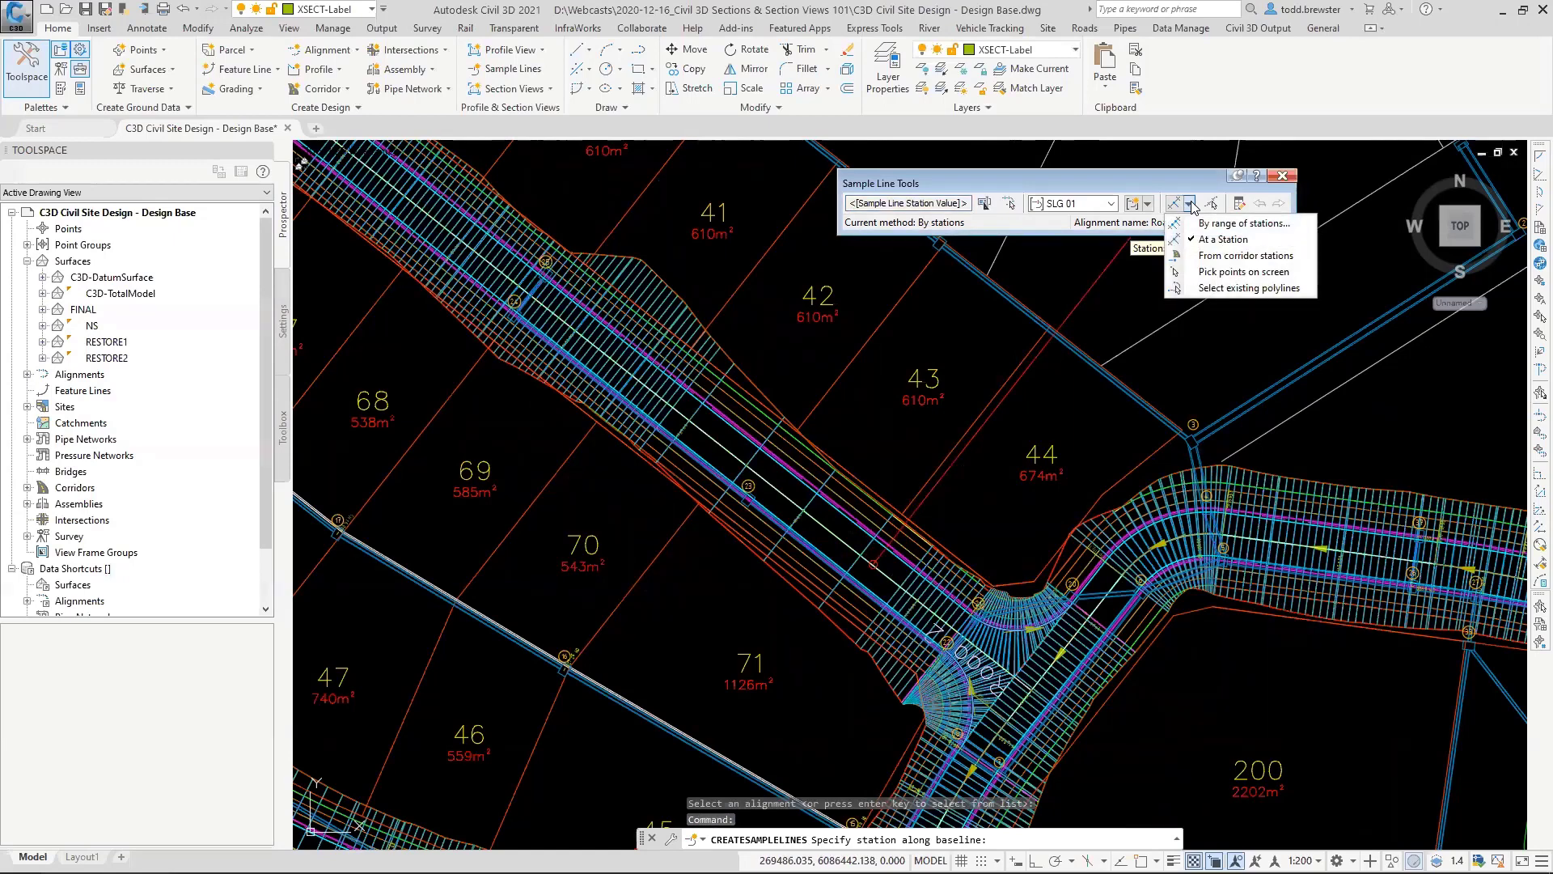
{"action": "left_click", "coordinate": [1239, 226]}
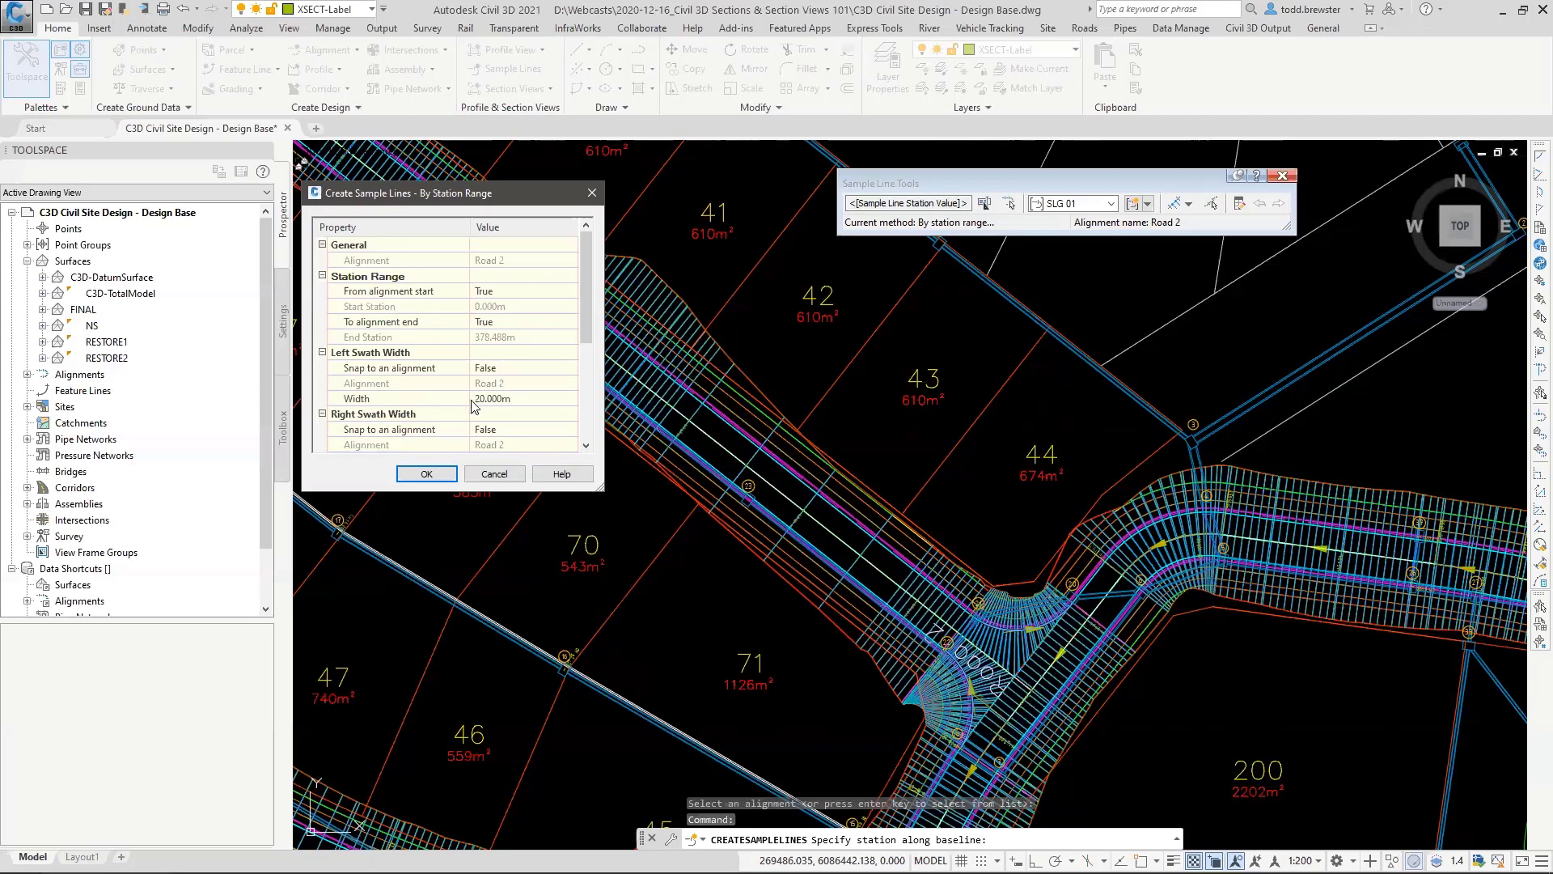
Step: Accept the By Station Range settings: sample lines every 10.000m with 20.000m swaths along Road 2
{"action": "scroll", "coordinate": [518, 381], "scroll_direction": "down", "scroll_amount": 1}
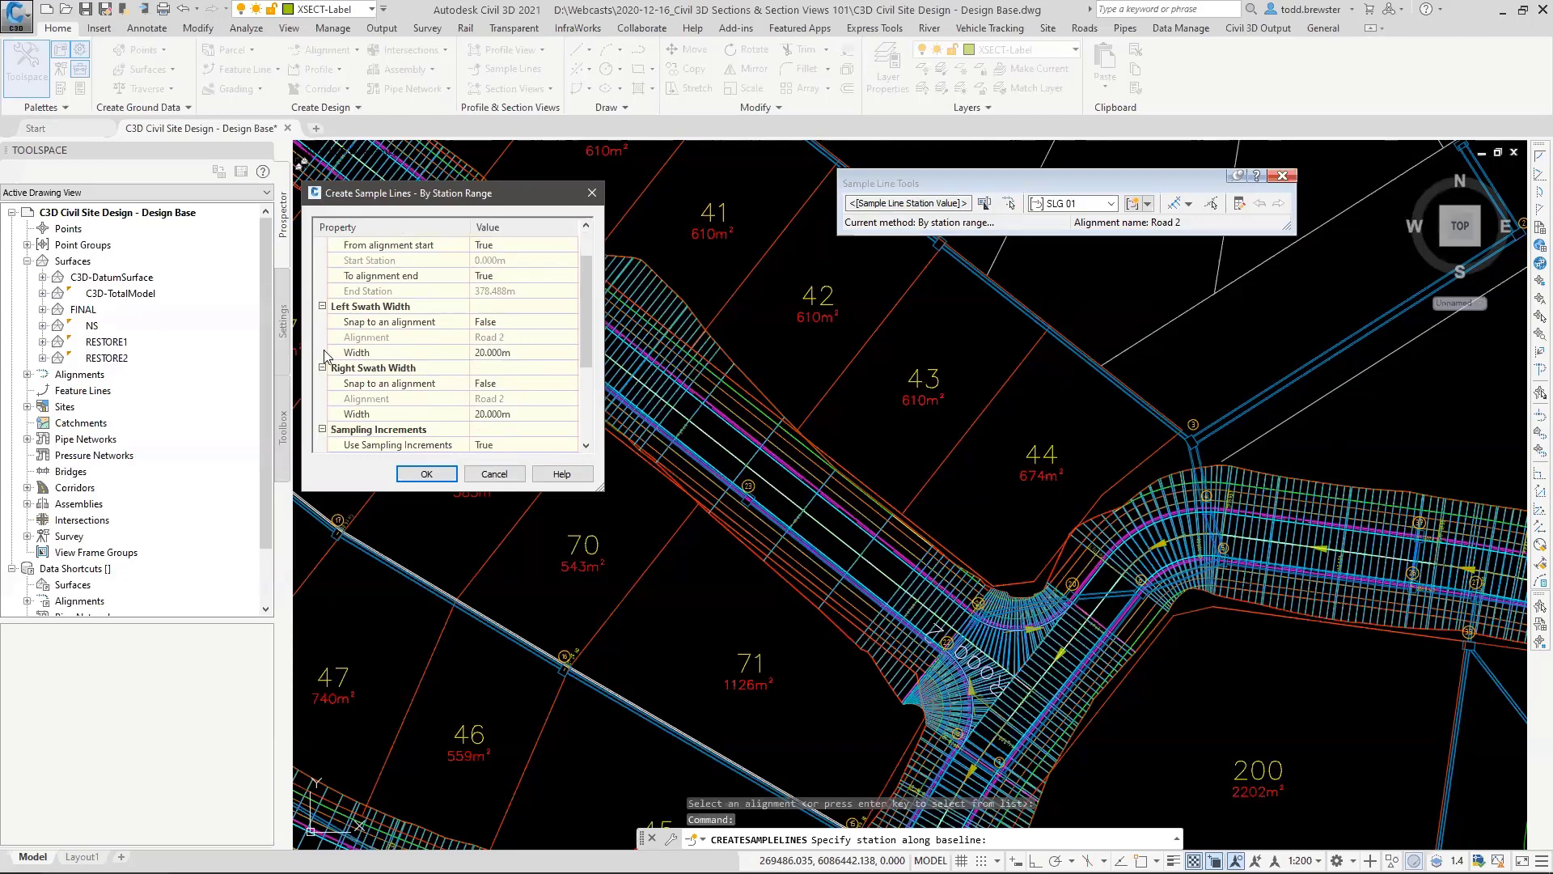
{"action": "scroll", "coordinate": [522, 380], "scroll_direction": "down", "scroll_amount": 3}
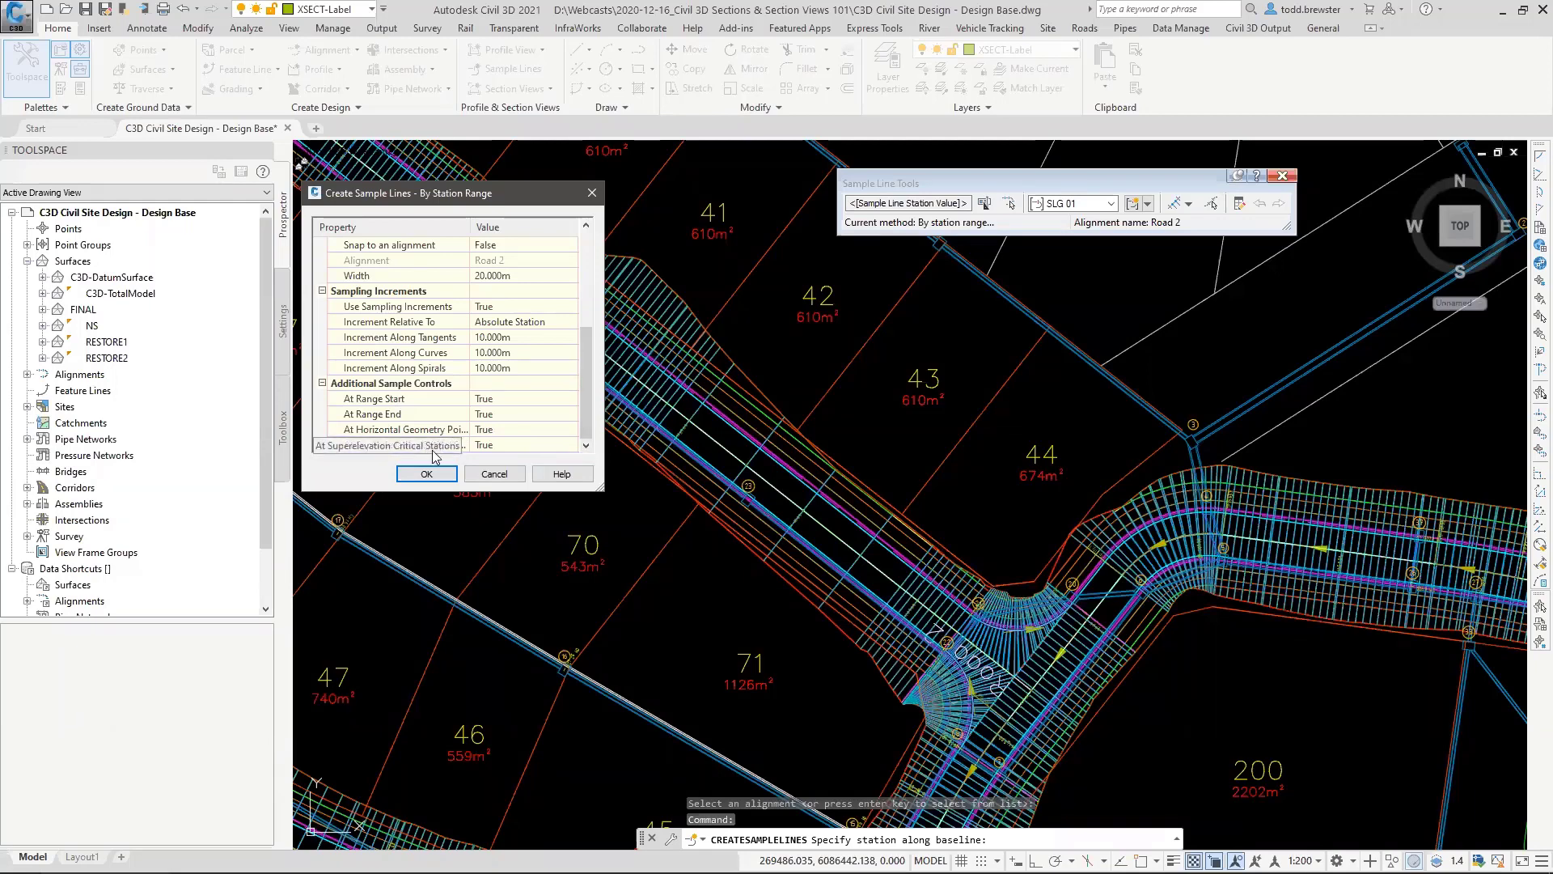
{"action": "left_click", "coordinate": [441, 474]}
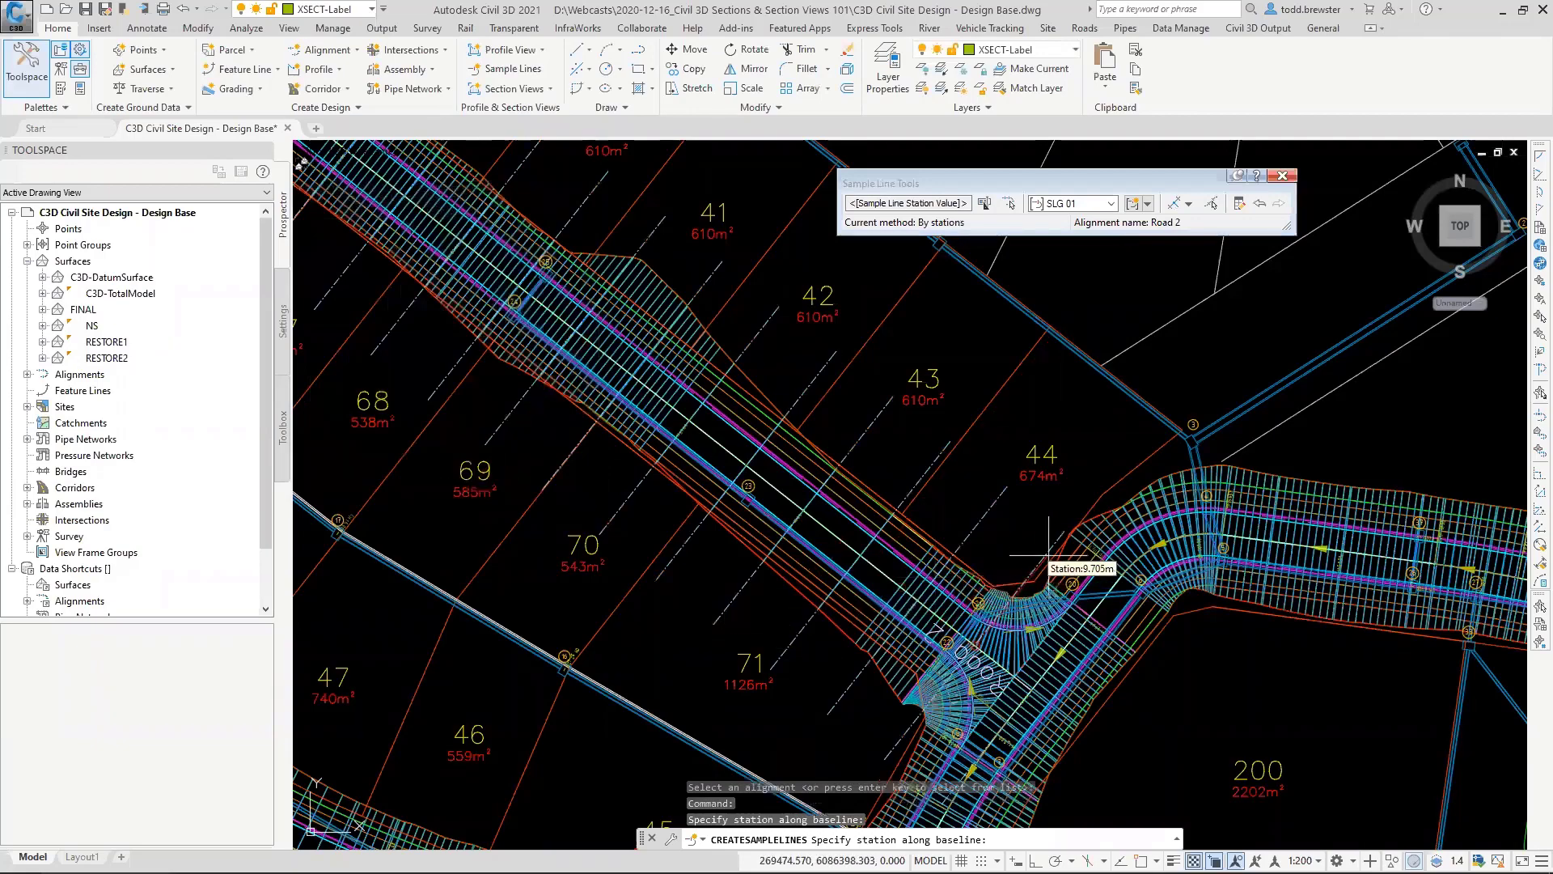
Step: Enter 15 m for both the left and right swath widths of SLG 01 in Edit Sample Line Widths
{"action": "scroll", "coordinate": [1049, 548], "scroll_direction": "down", "scroll_amount": 3}
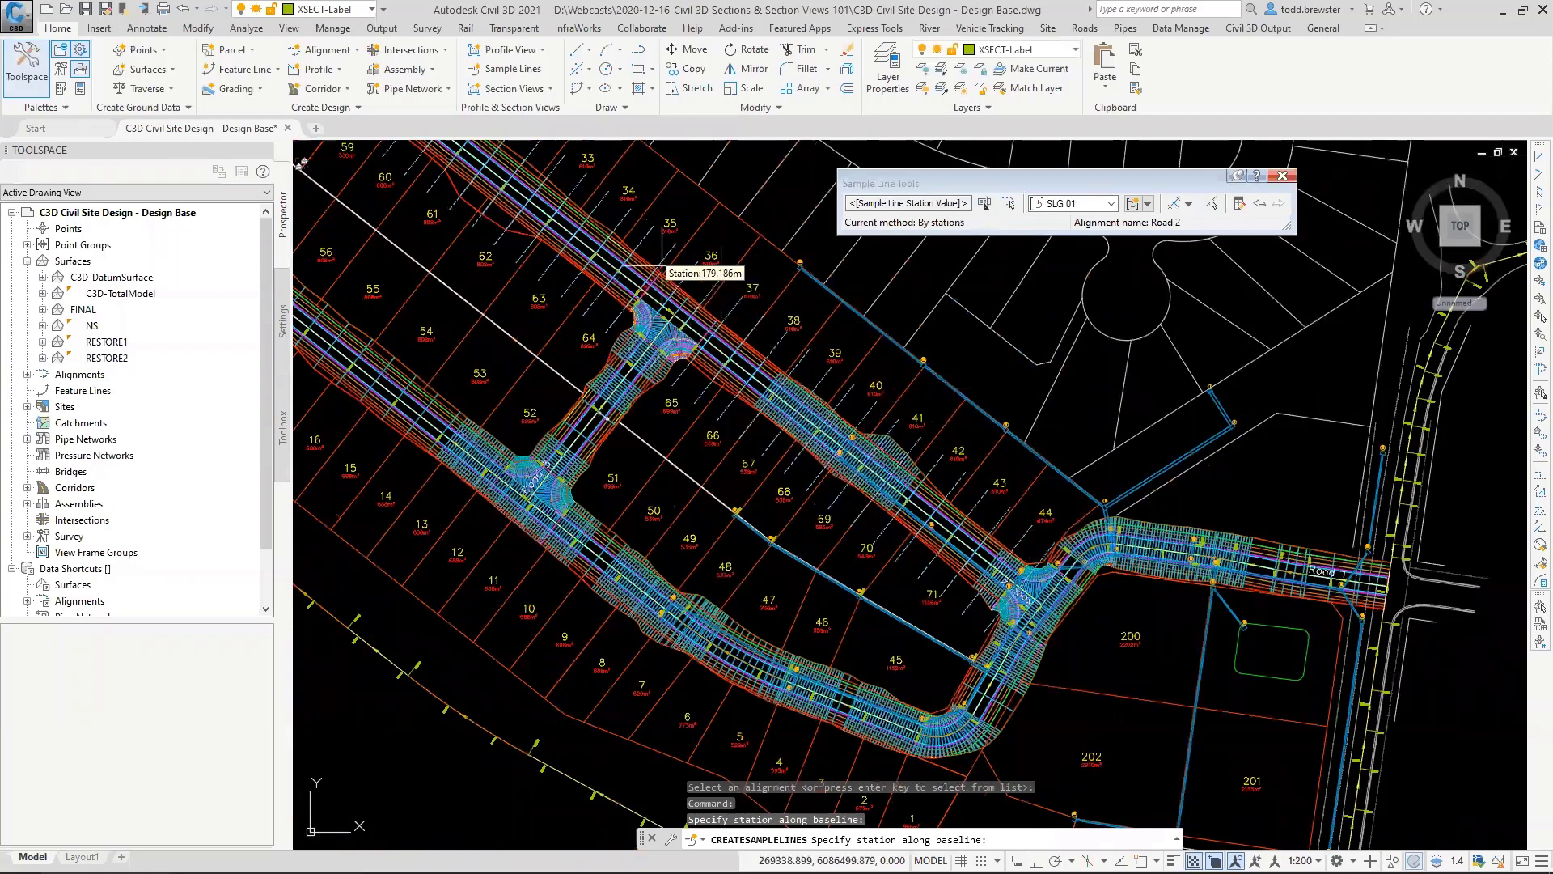
{"action": "middle_click_drag", "start_coordinate": [719, 311], "coordinate": [1079, 605]}
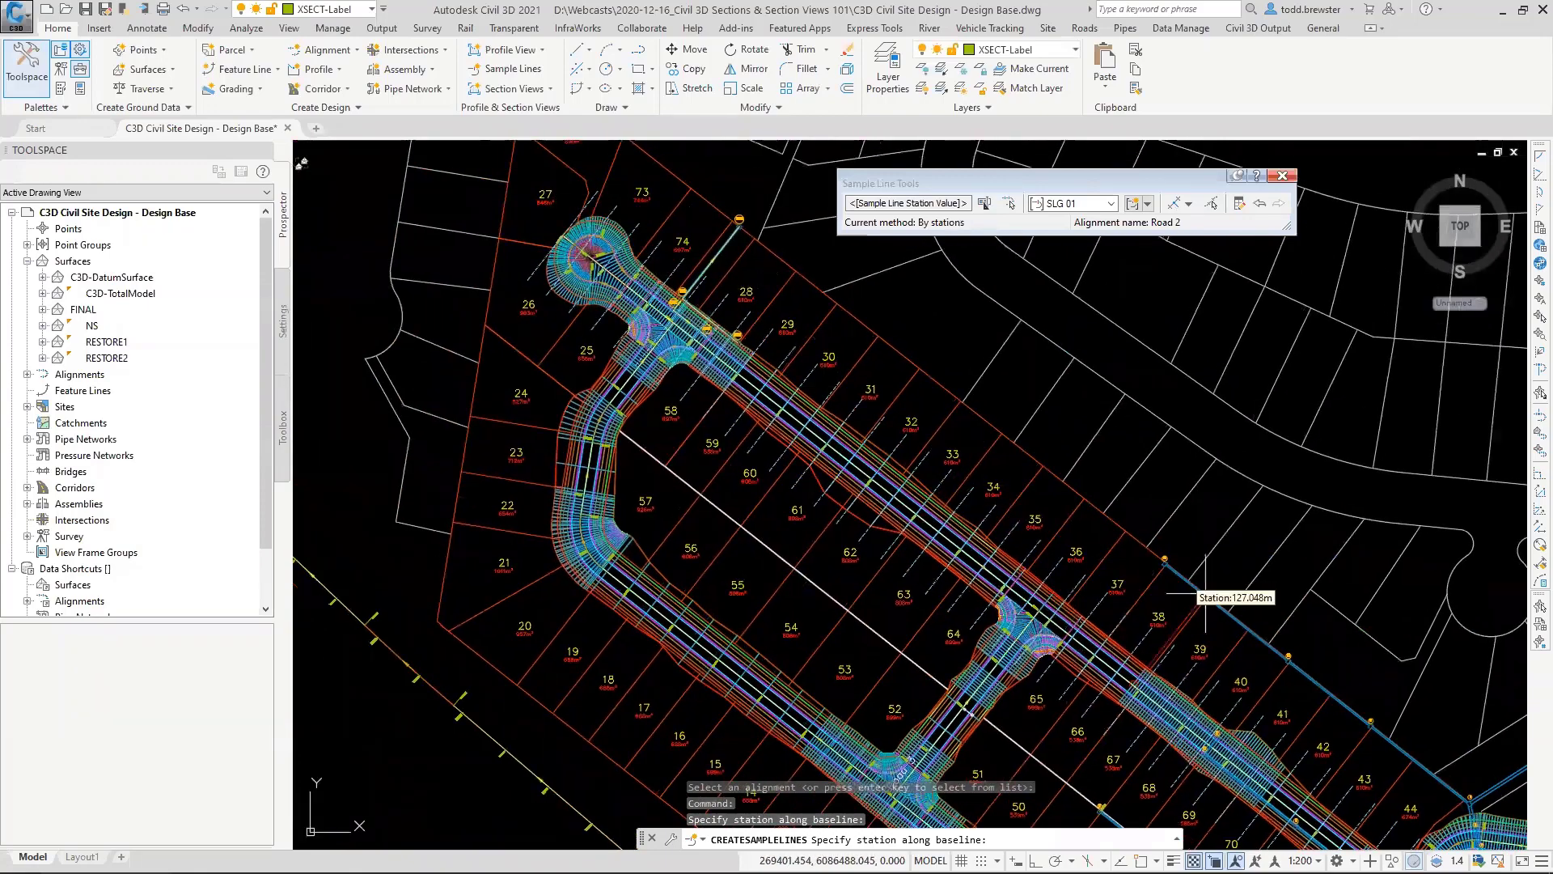
{"action": "left_click", "coordinate": [1136, 192]}
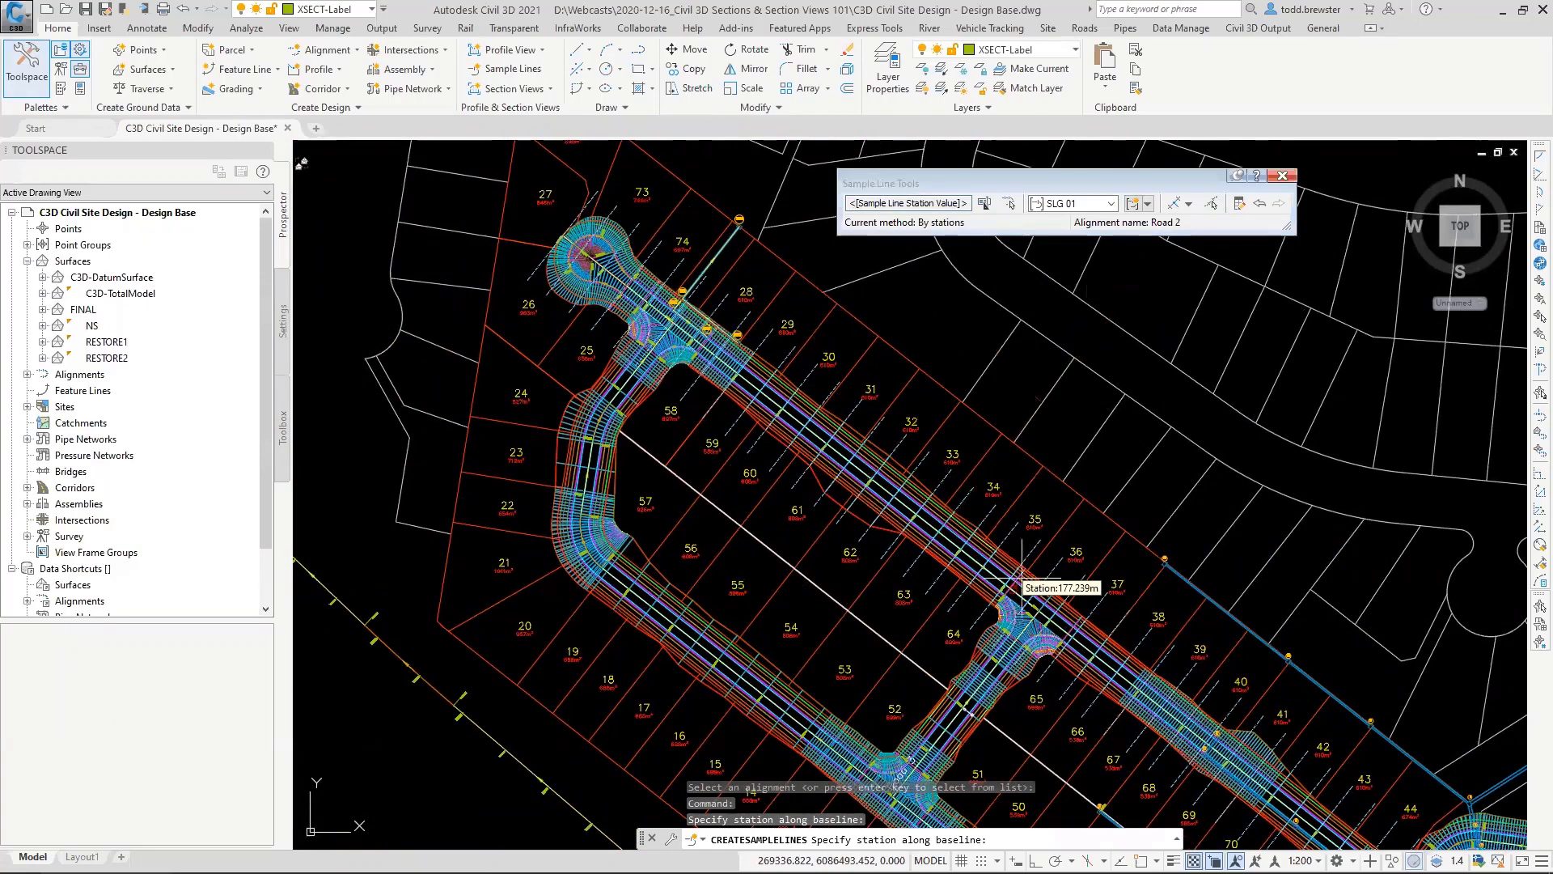
{"action": "scroll", "coordinate": [1007, 558], "scroll_direction": "up", "scroll_amount": 4}
{"action": "scroll", "coordinate": [1007, 558], "scroll_direction": "up", "scroll_amount": 2}
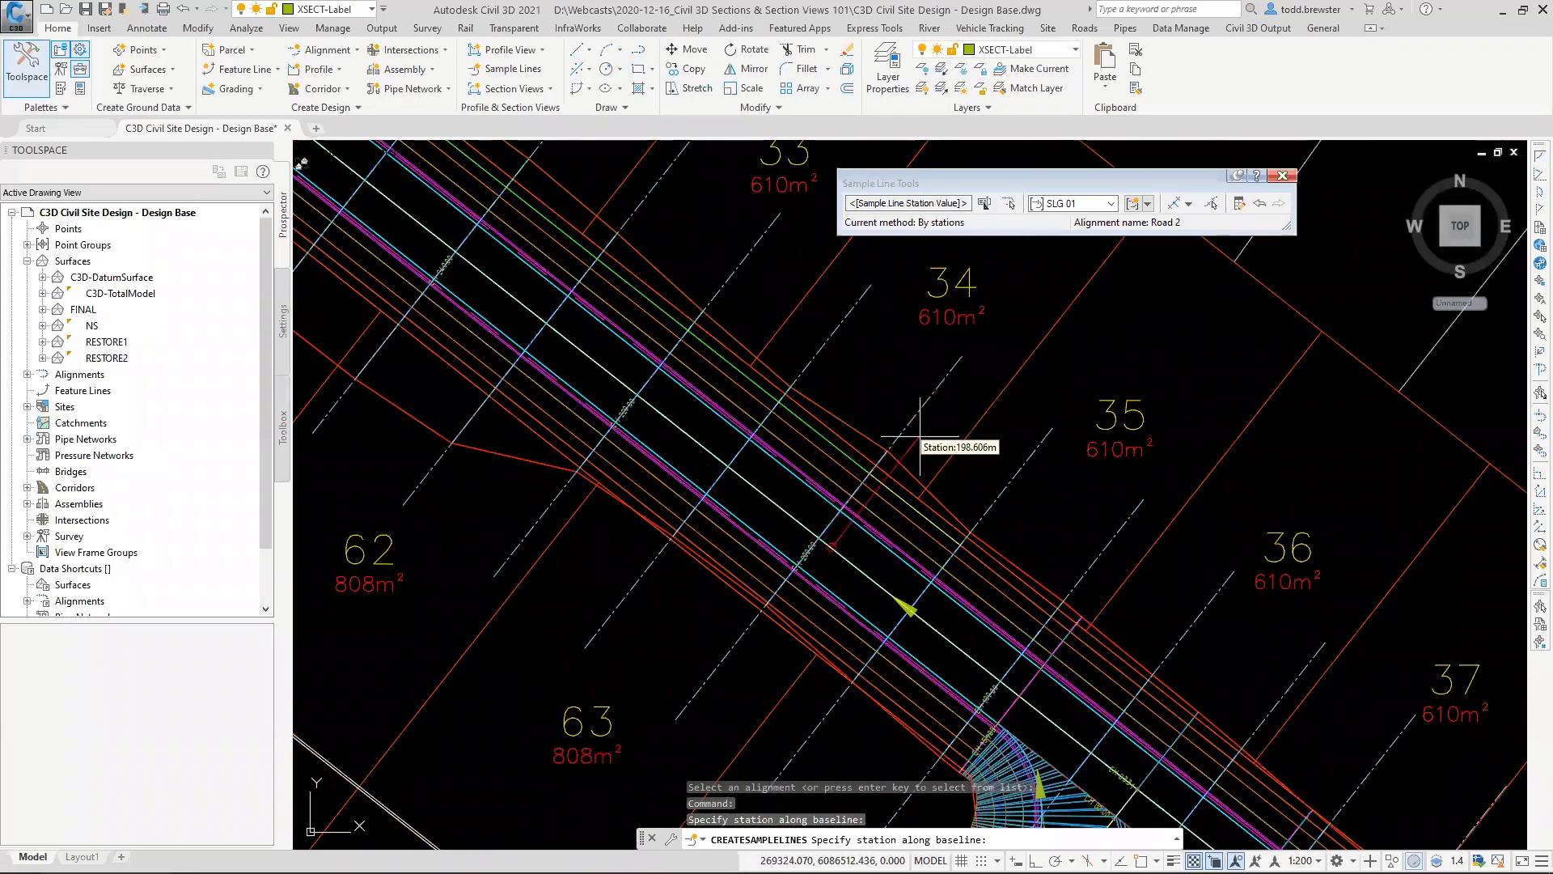
{"action": "left_click", "coordinate": [1147, 204]}
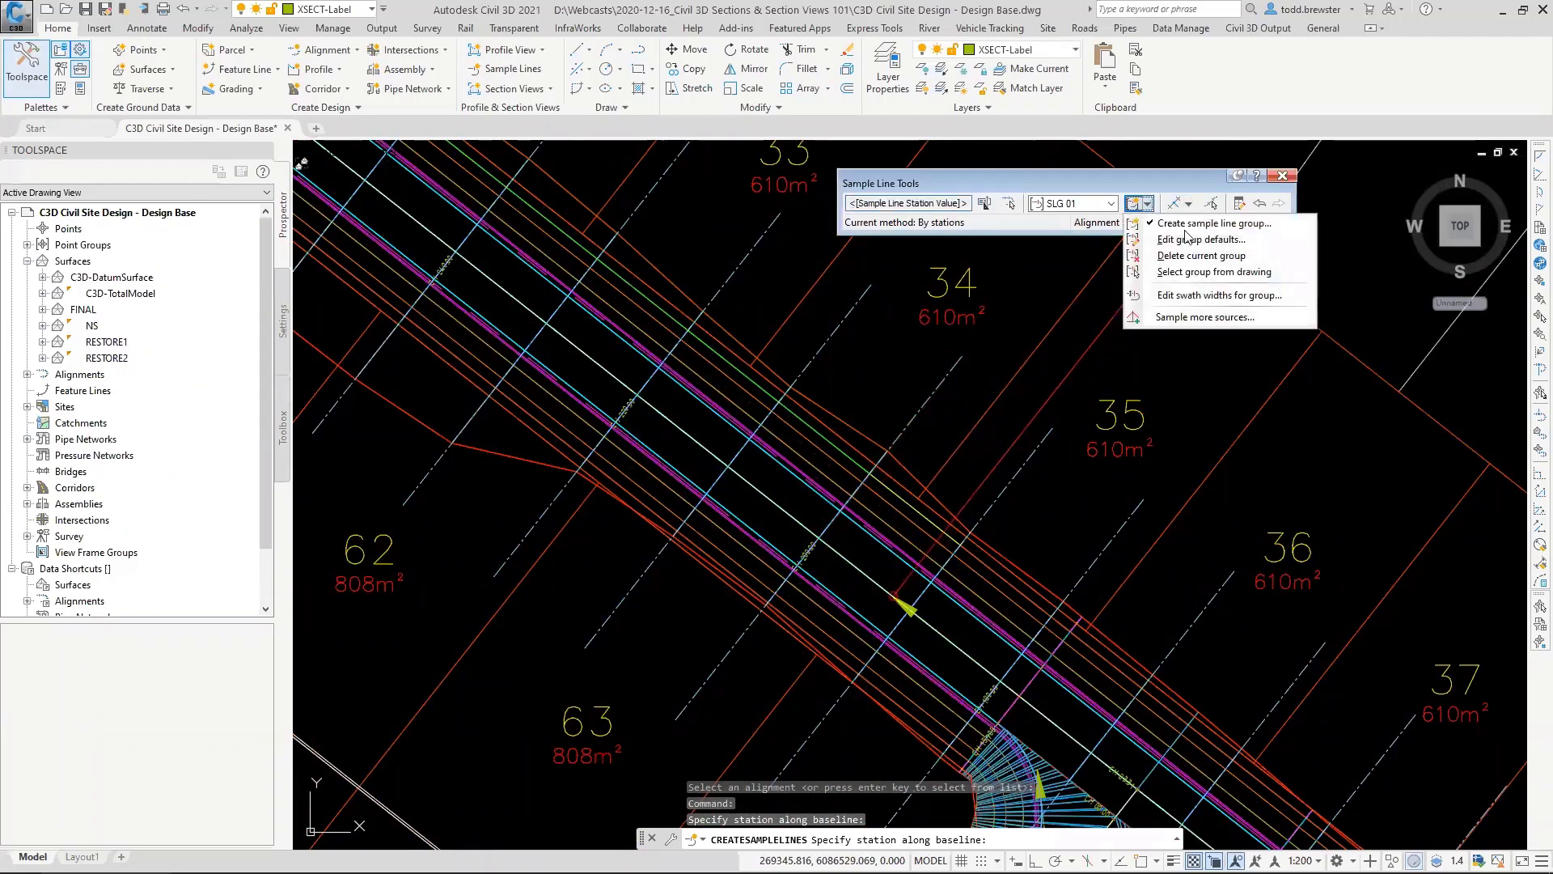
{"action": "left_click", "coordinate": [1185, 296]}
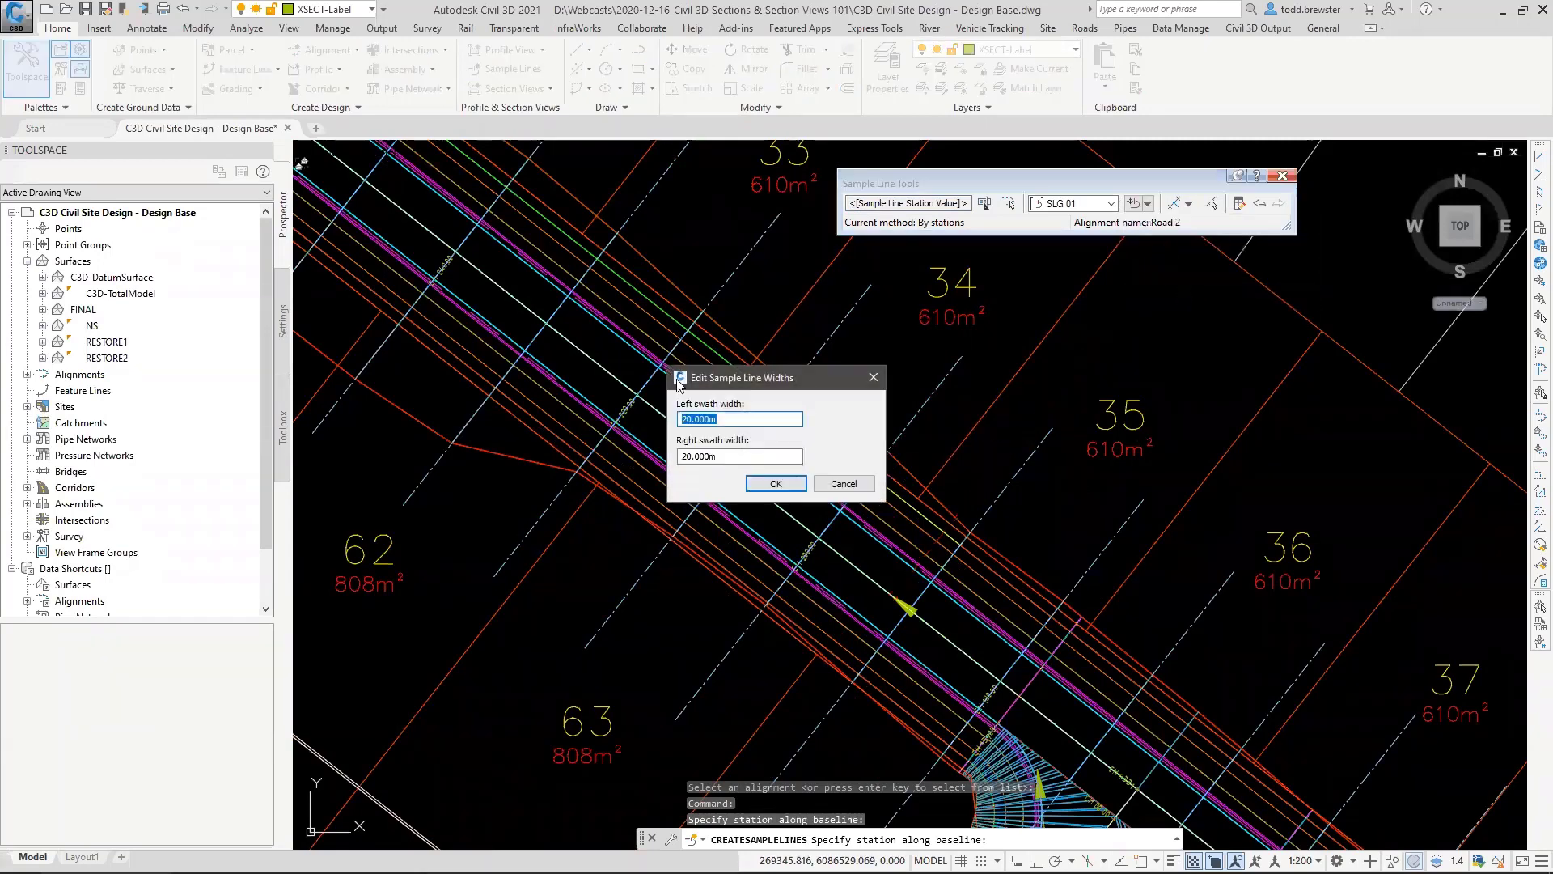
{"action": "type", "text": "15"}
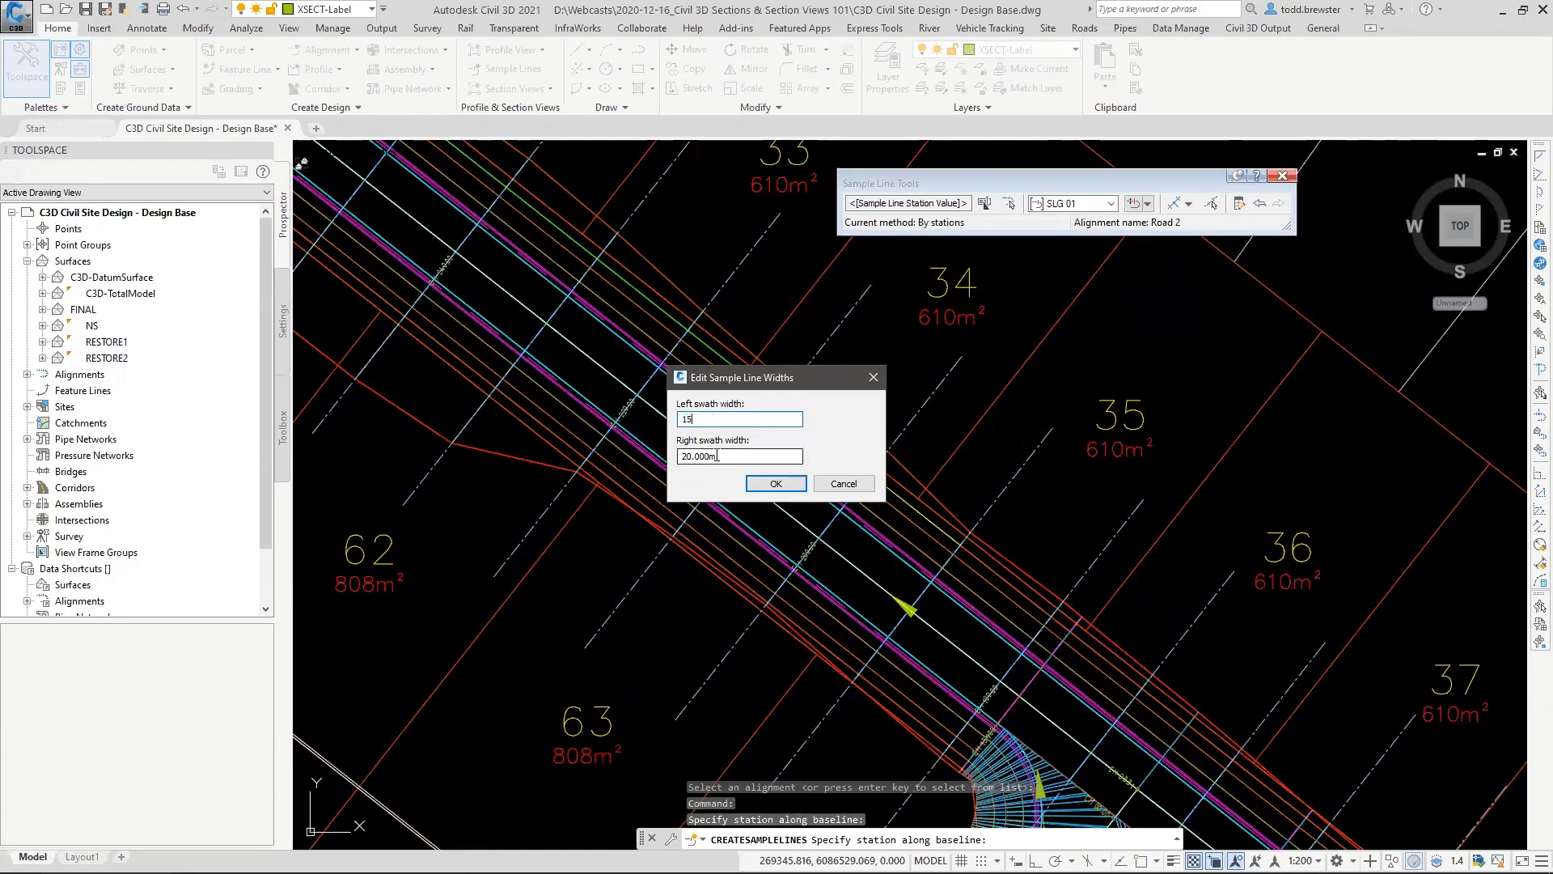
{"action": "left_click", "coordinate": [717, 456]}
{"action": "type", "text": "15"}
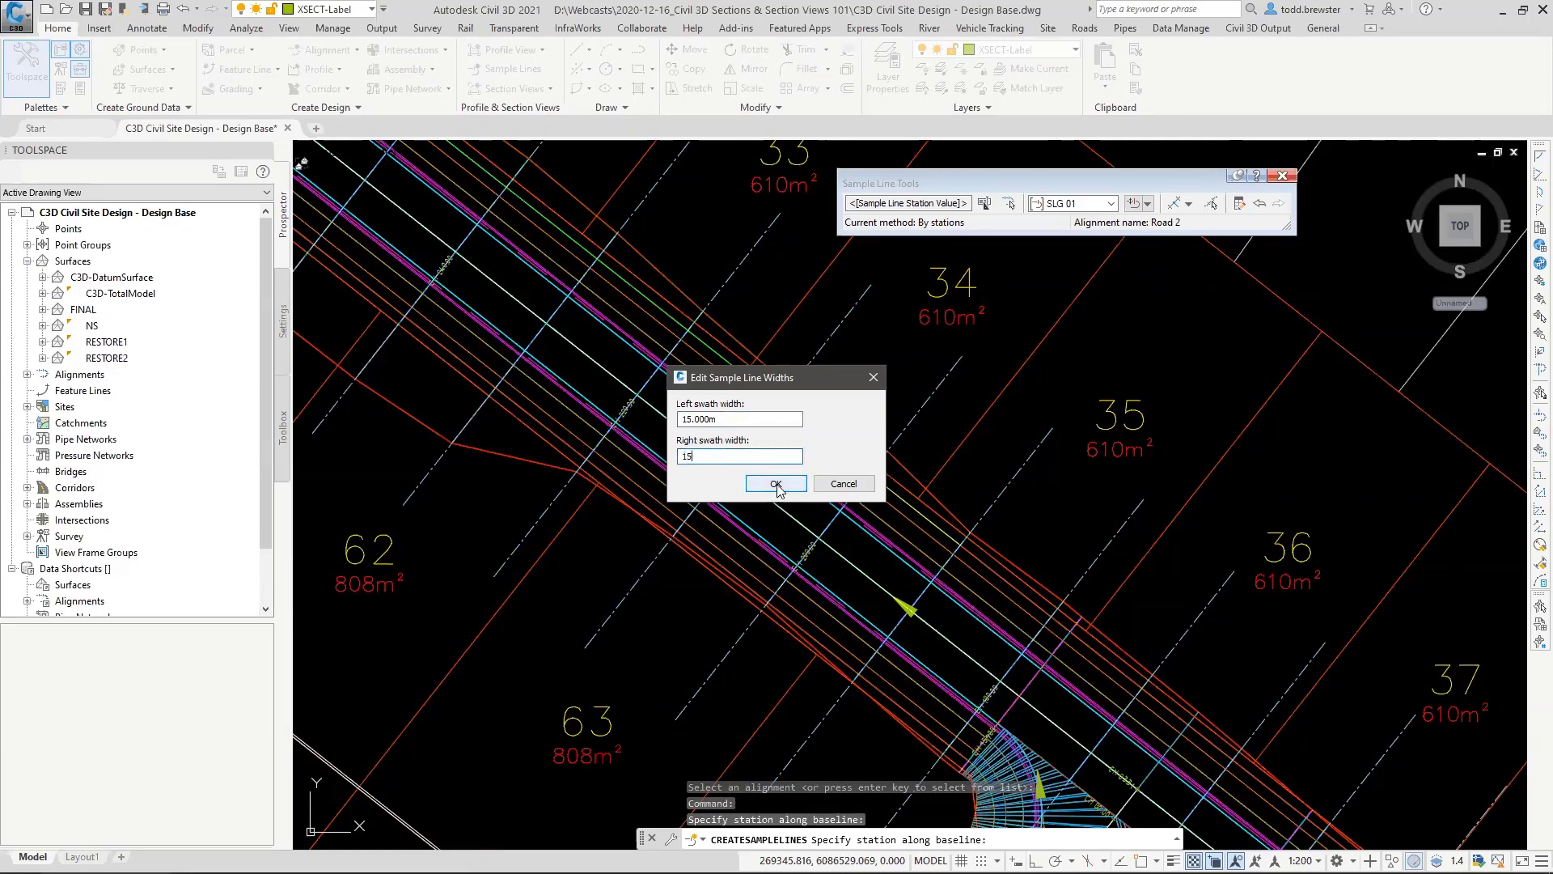
{"action": "left_click", "coordinate": [776, 484]}
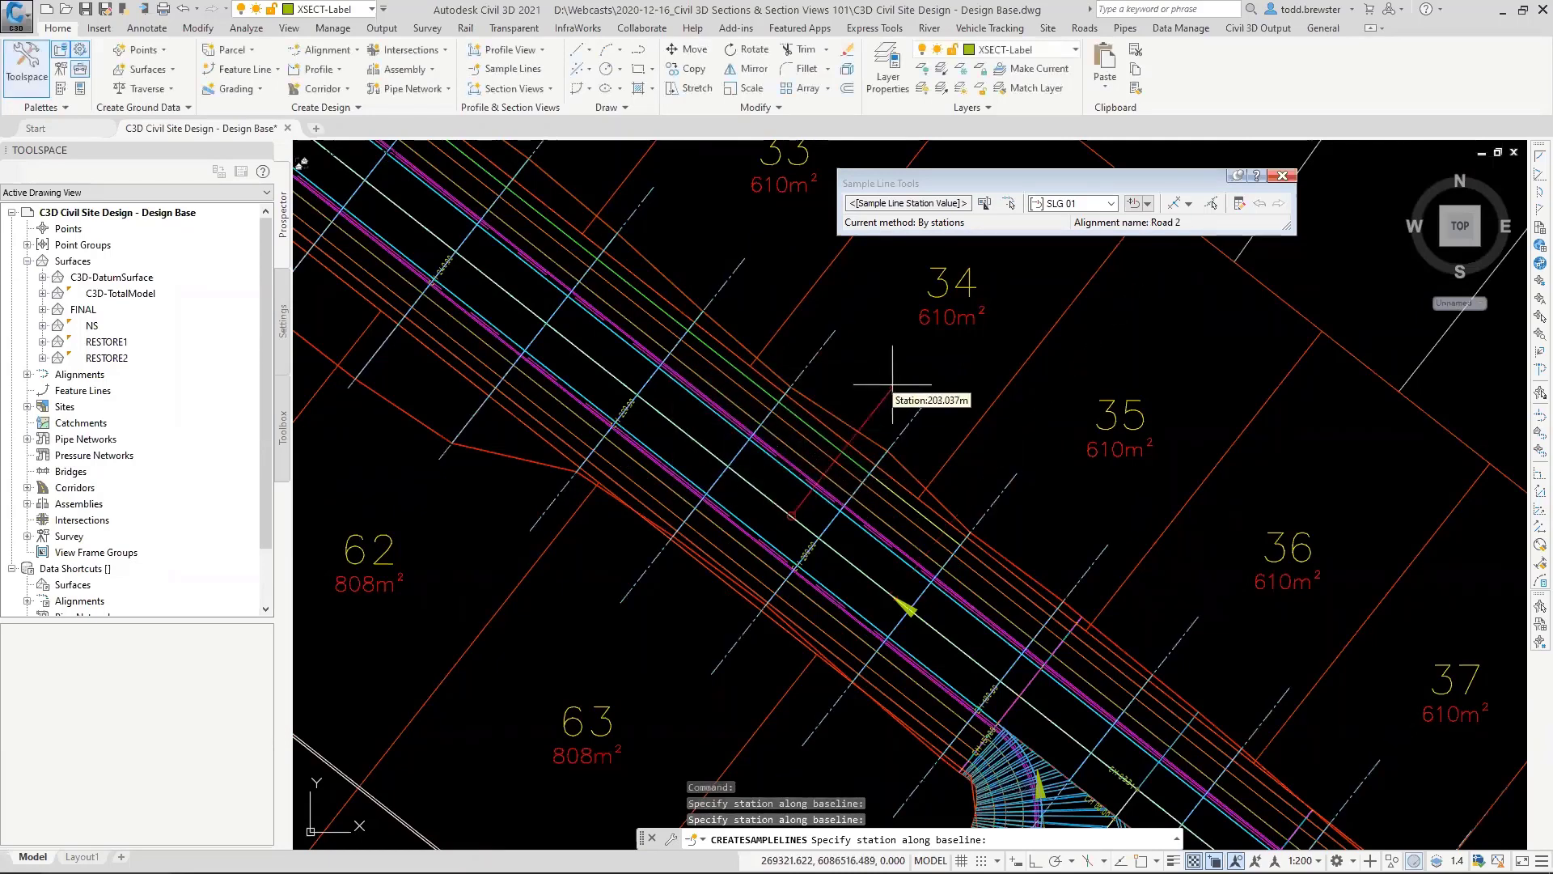
Step: Place a sample line station on the cul-de-sac centre node using Node snap, around station 365.5
{"action": "scroll", "coordinate": [893, 384], "scroll_direction": "down", "scroll_amount": 5}
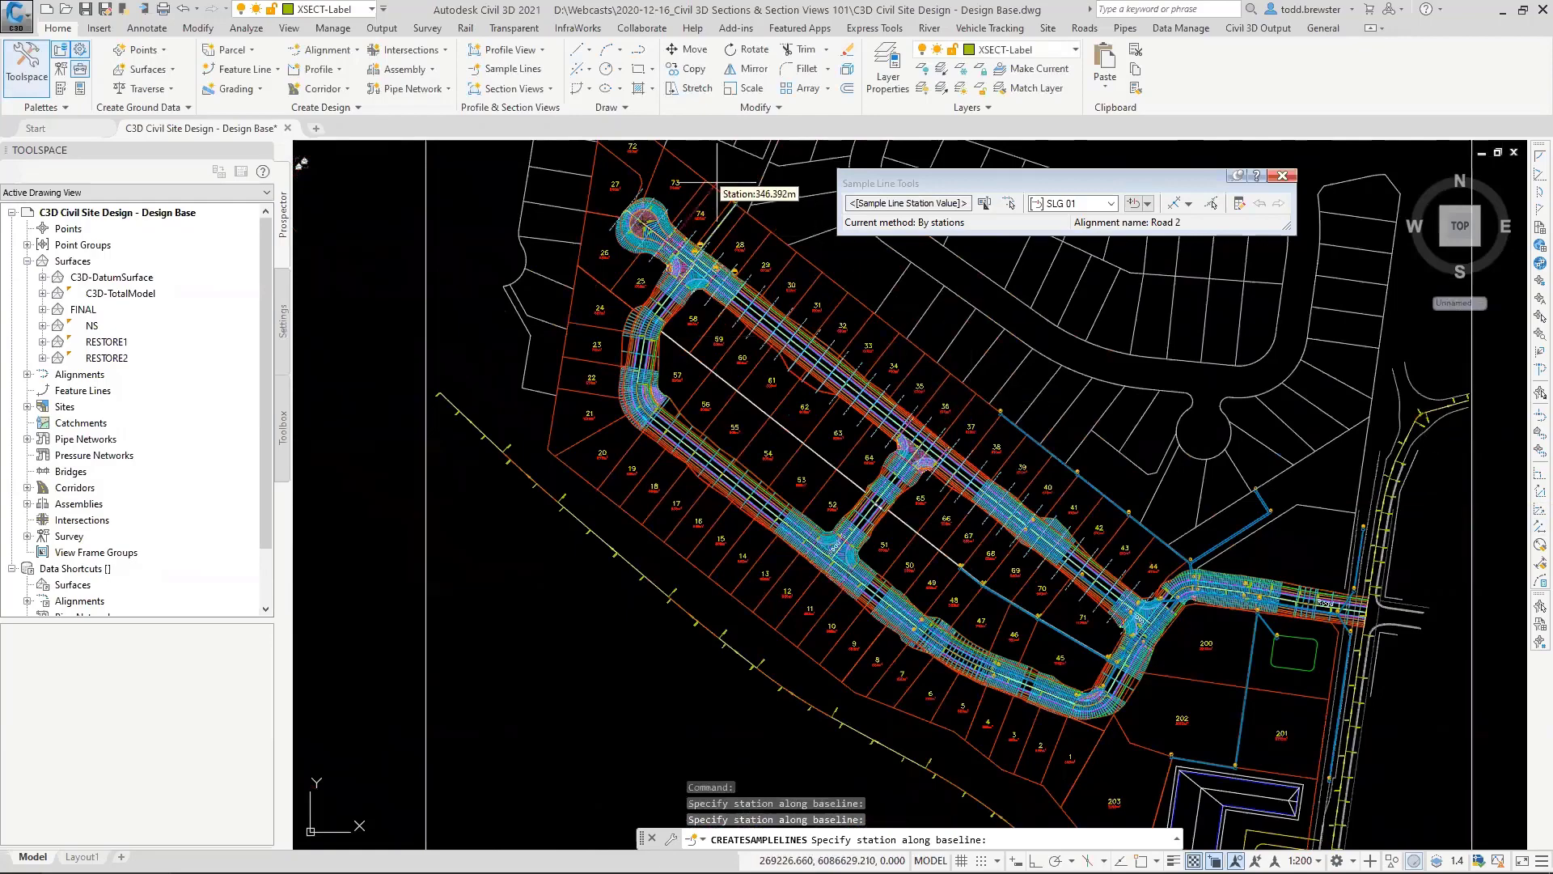
{"action": "scroll", "coordinate": [694, 217], "scroll_direction": "up", "scroll_amount": 9}
{"action": "scroll", "coordinate": [539, 279], "scroll_direction": "up", "scroll_amount": 1}
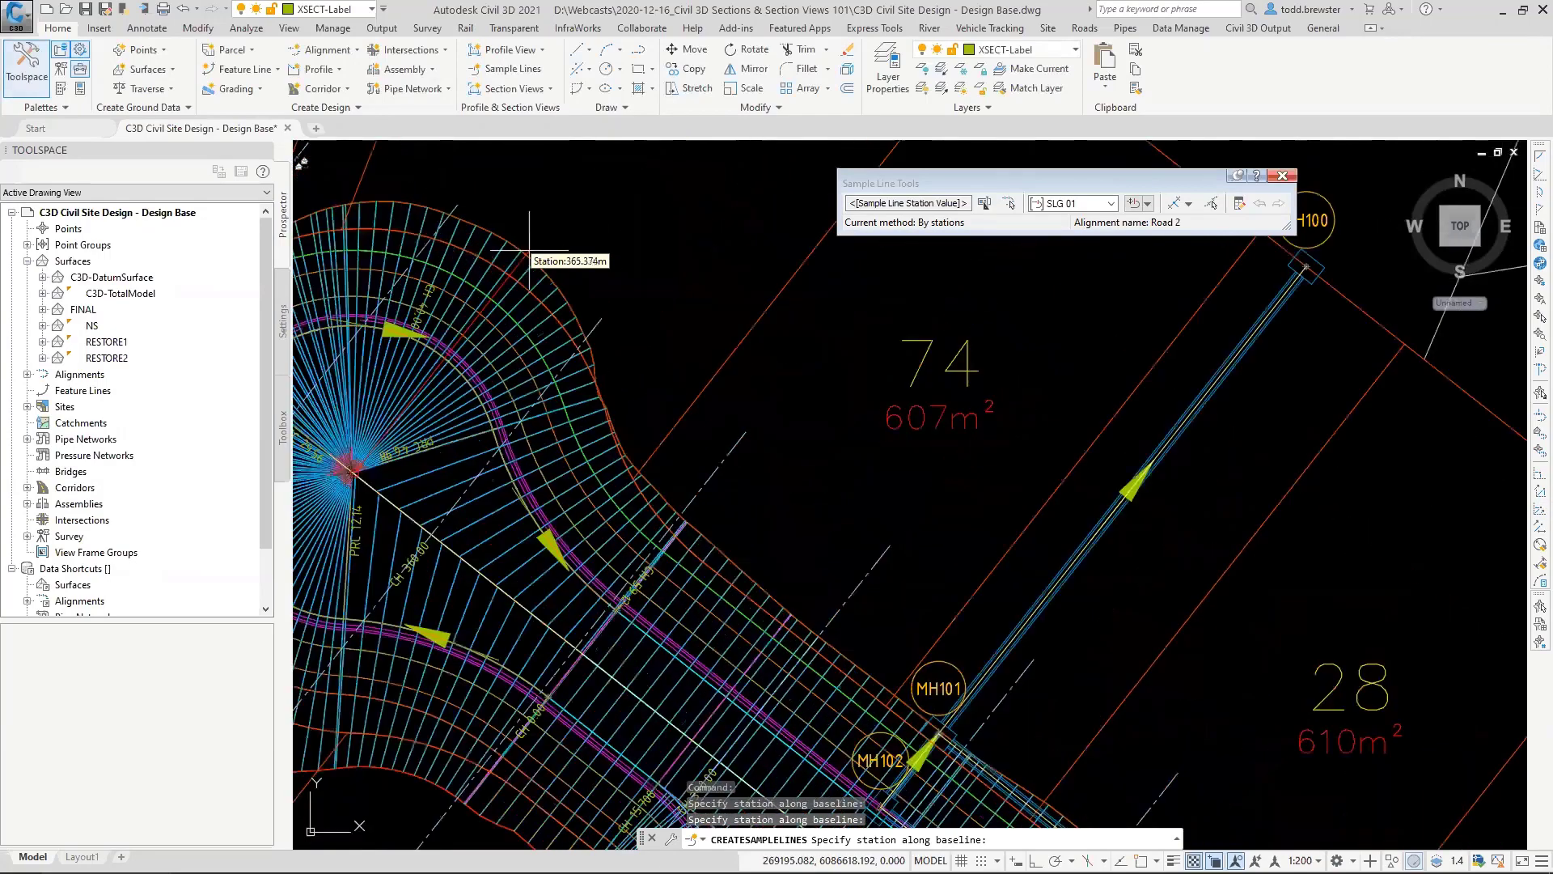
{"action": "middle_click_drag", "start_coordinate": [466, 444], "coordinate": [562, 355]}
{"action": "scroll", "coordinate": [563, 355], "scroll_direction": "up", "scroll_amount": 5}
{"action": "right_click", "coordinate": [575, 374], "text": "shift"}
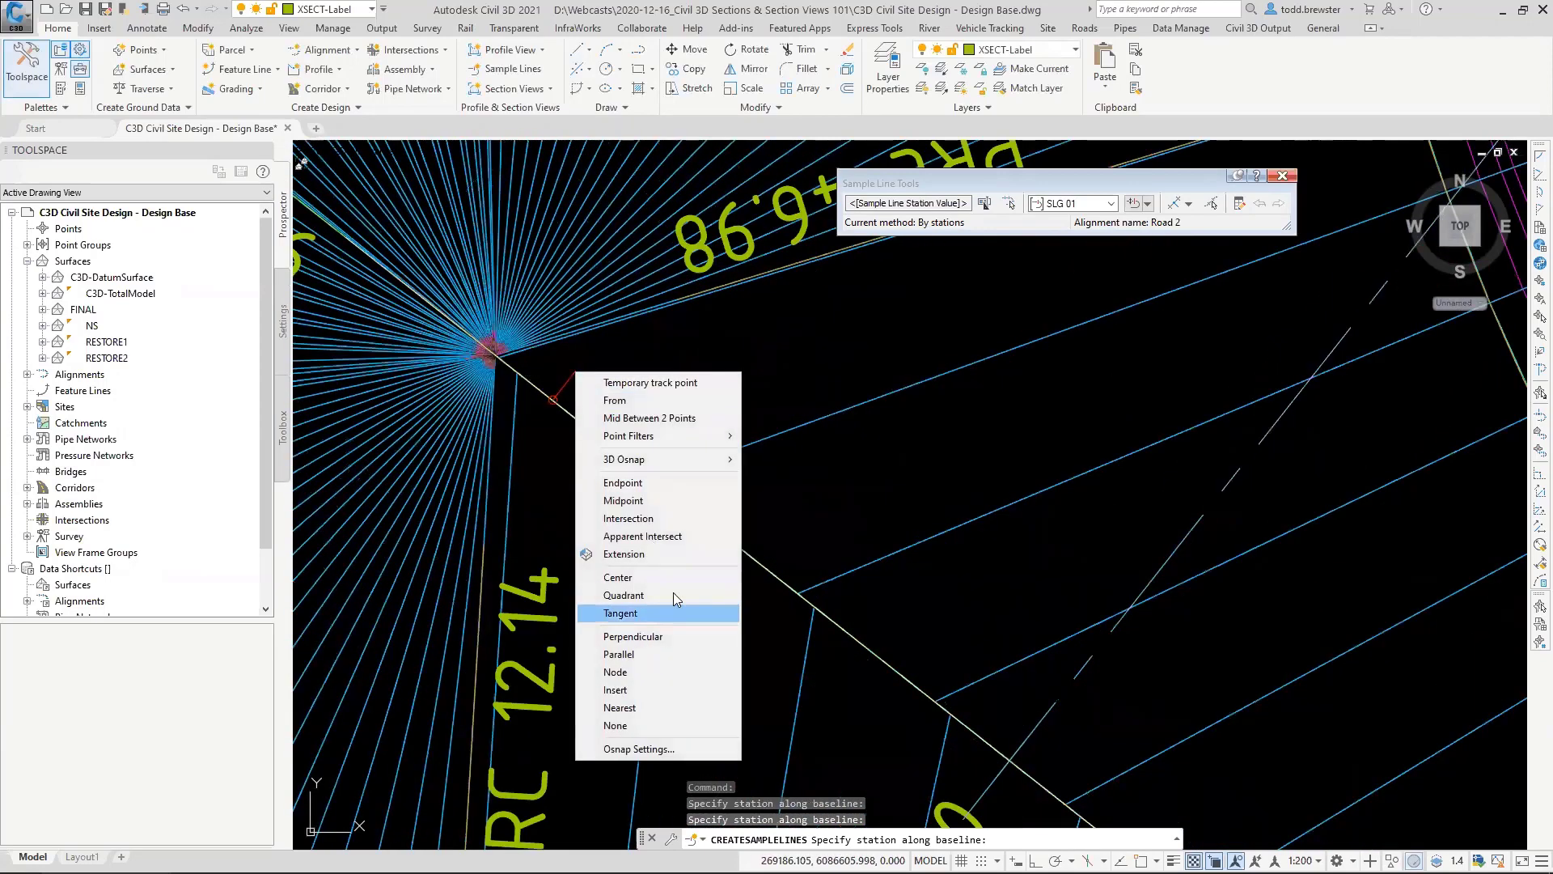
{"action": "left_click", "coordinate": [628, 671]}
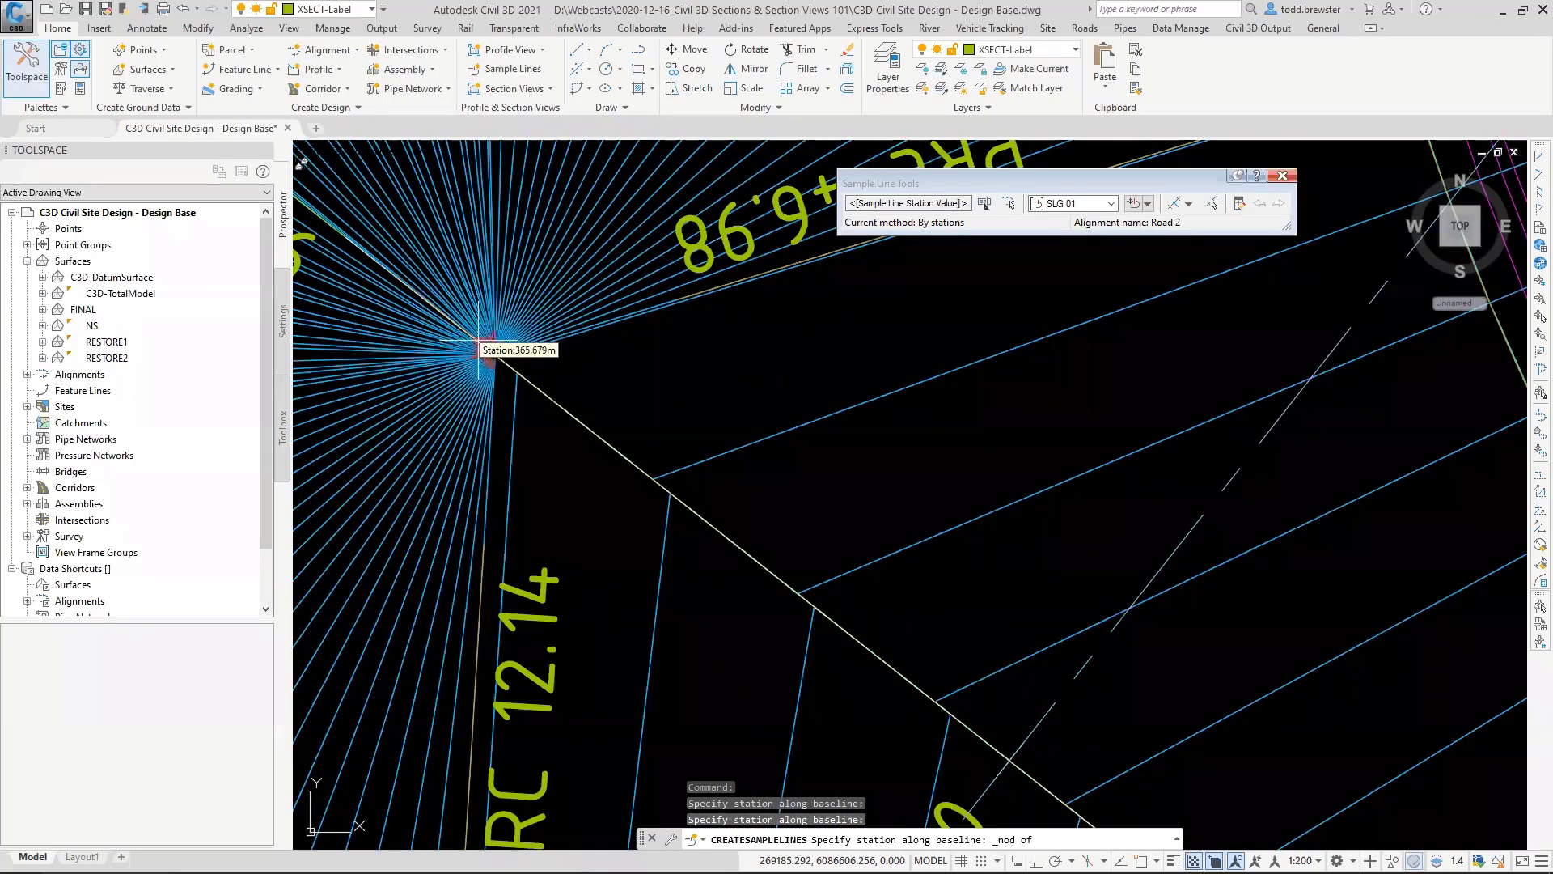
{"action": "mouse_move", "coordinate": [494, 374]}
{"action": "middle_mouse_down"}
{"action": "mouse_move", "coordinate": [527, 312]}
{"action": "mouse_move", "coordinate": [607, 332]}
{"action": "middle_mouse_up"}
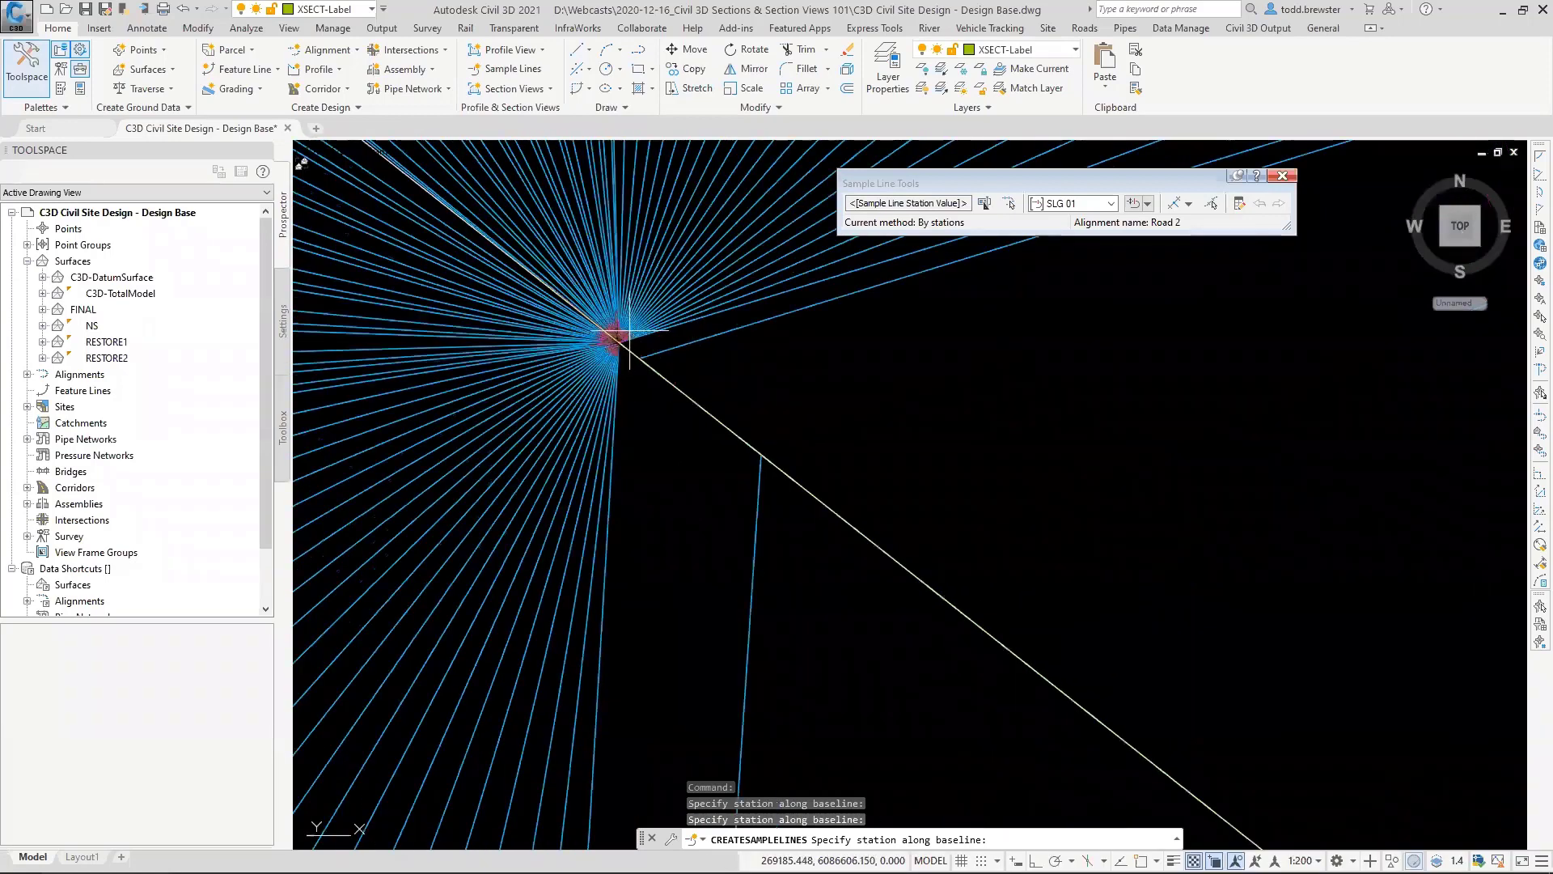
{"action": "left_click", "coordinate": [629, 331]}
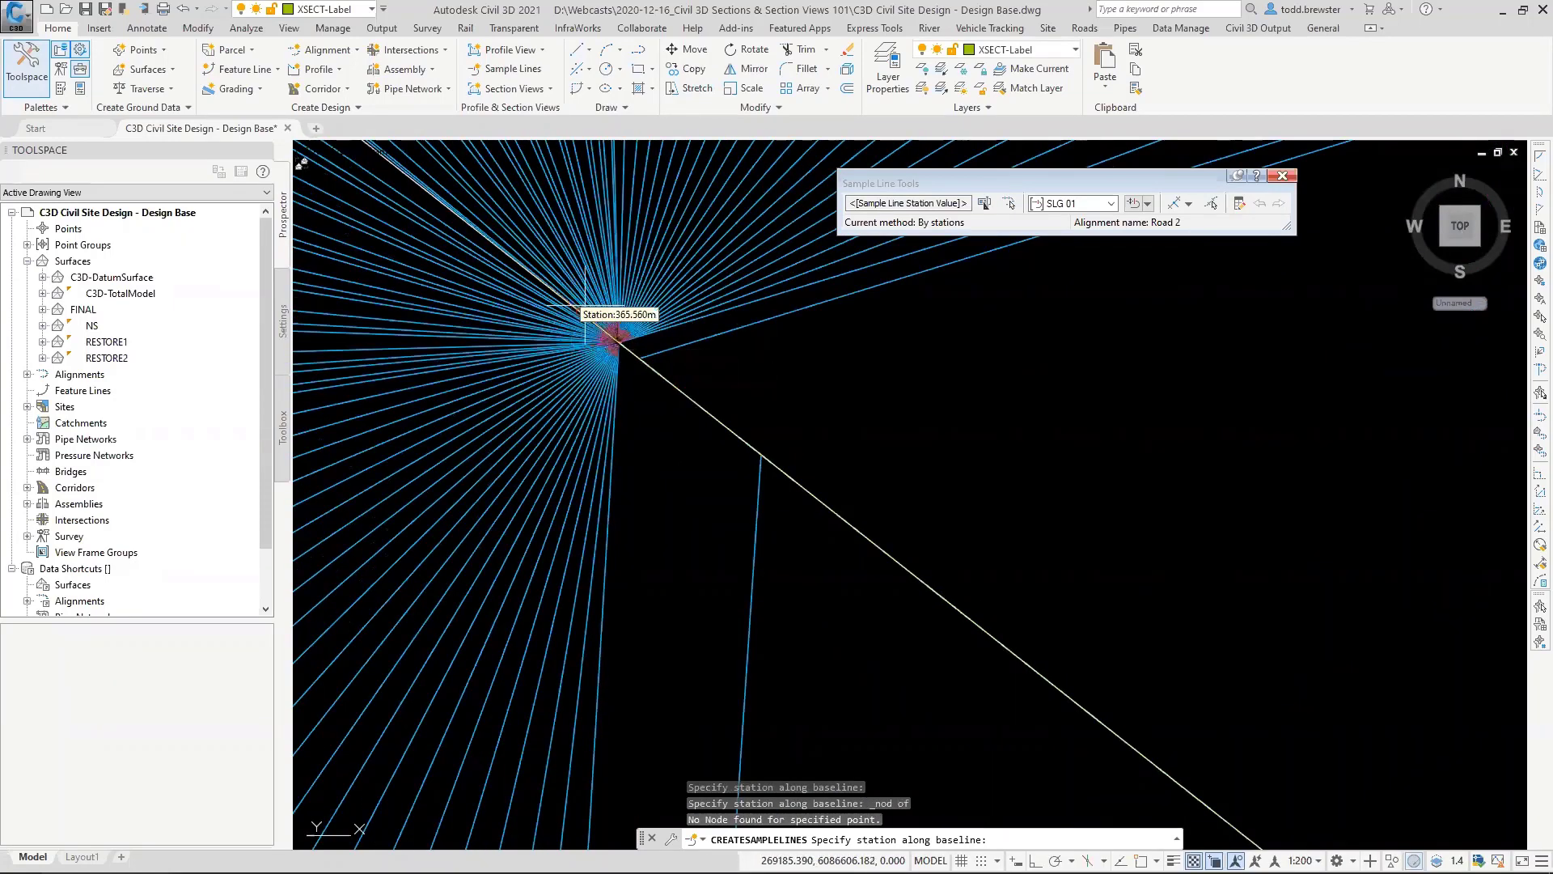
{"action": "left_click", "coordinate": [649, 303]}
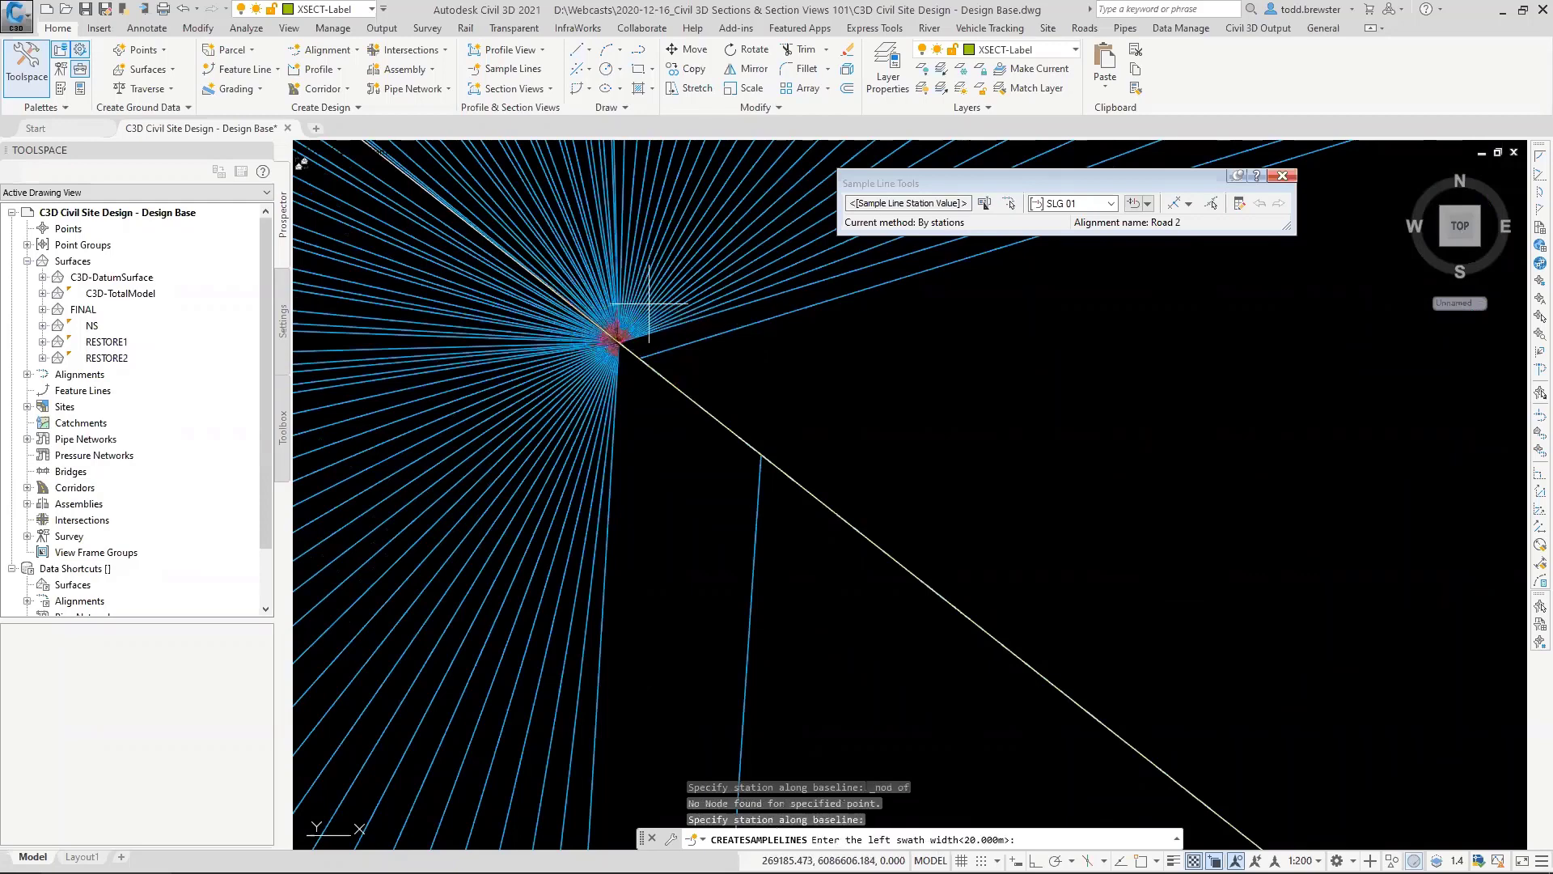
Step: Accept the default 20 m swath widths and end CREATESAMPLELINES
{"action": "scroll", "coordinate": [649, 303], "scroll_direction": "up", "scroll_amount": 2}
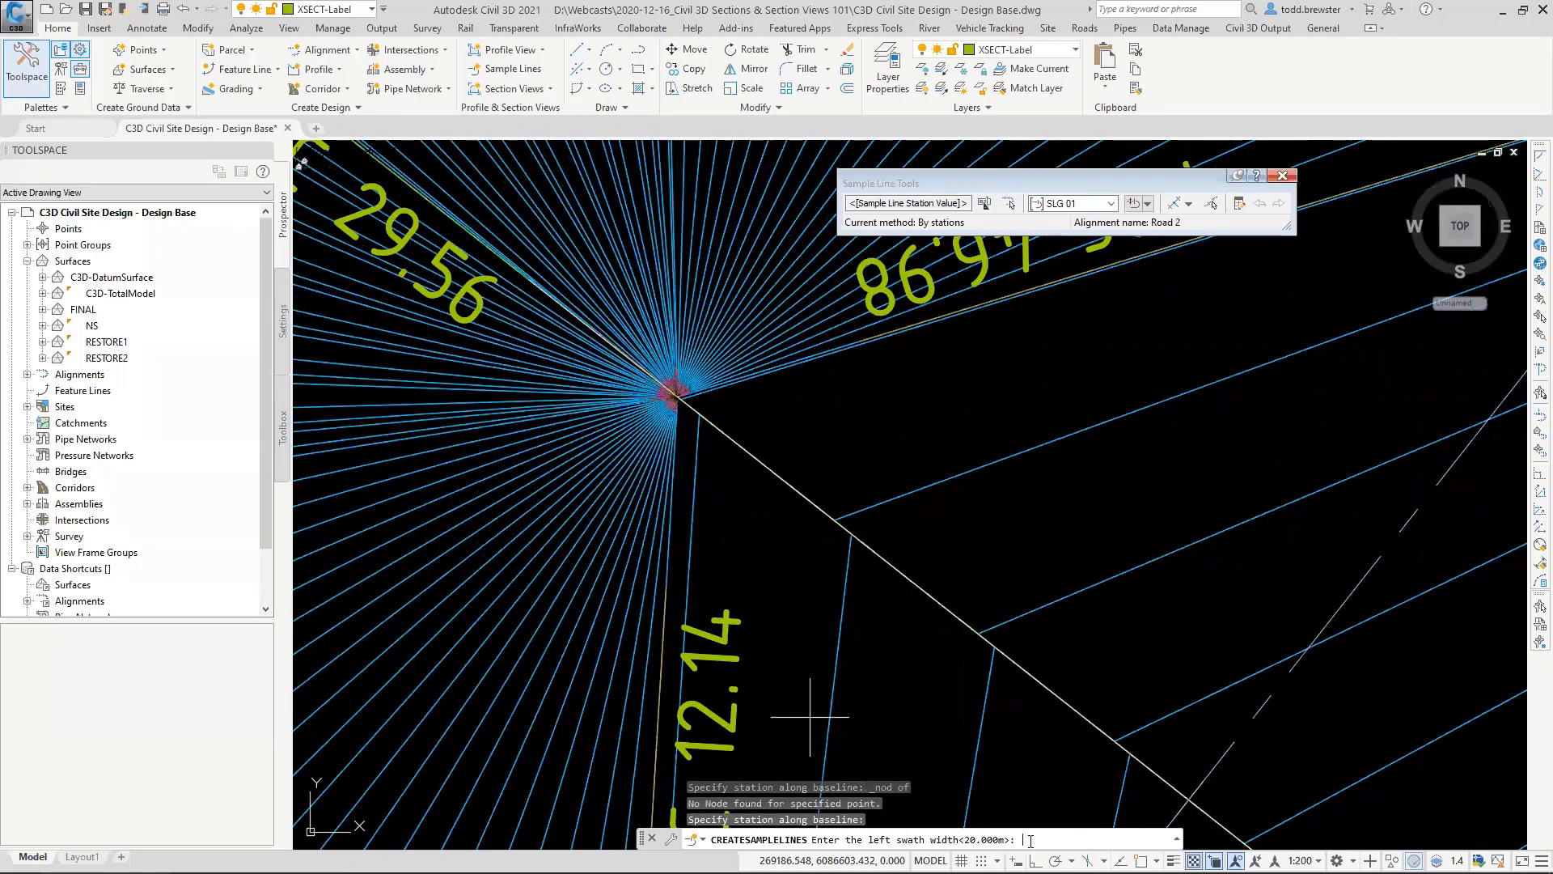
{"action": "key", "text": "Return"}
{"action": "key", "text": "Return"}
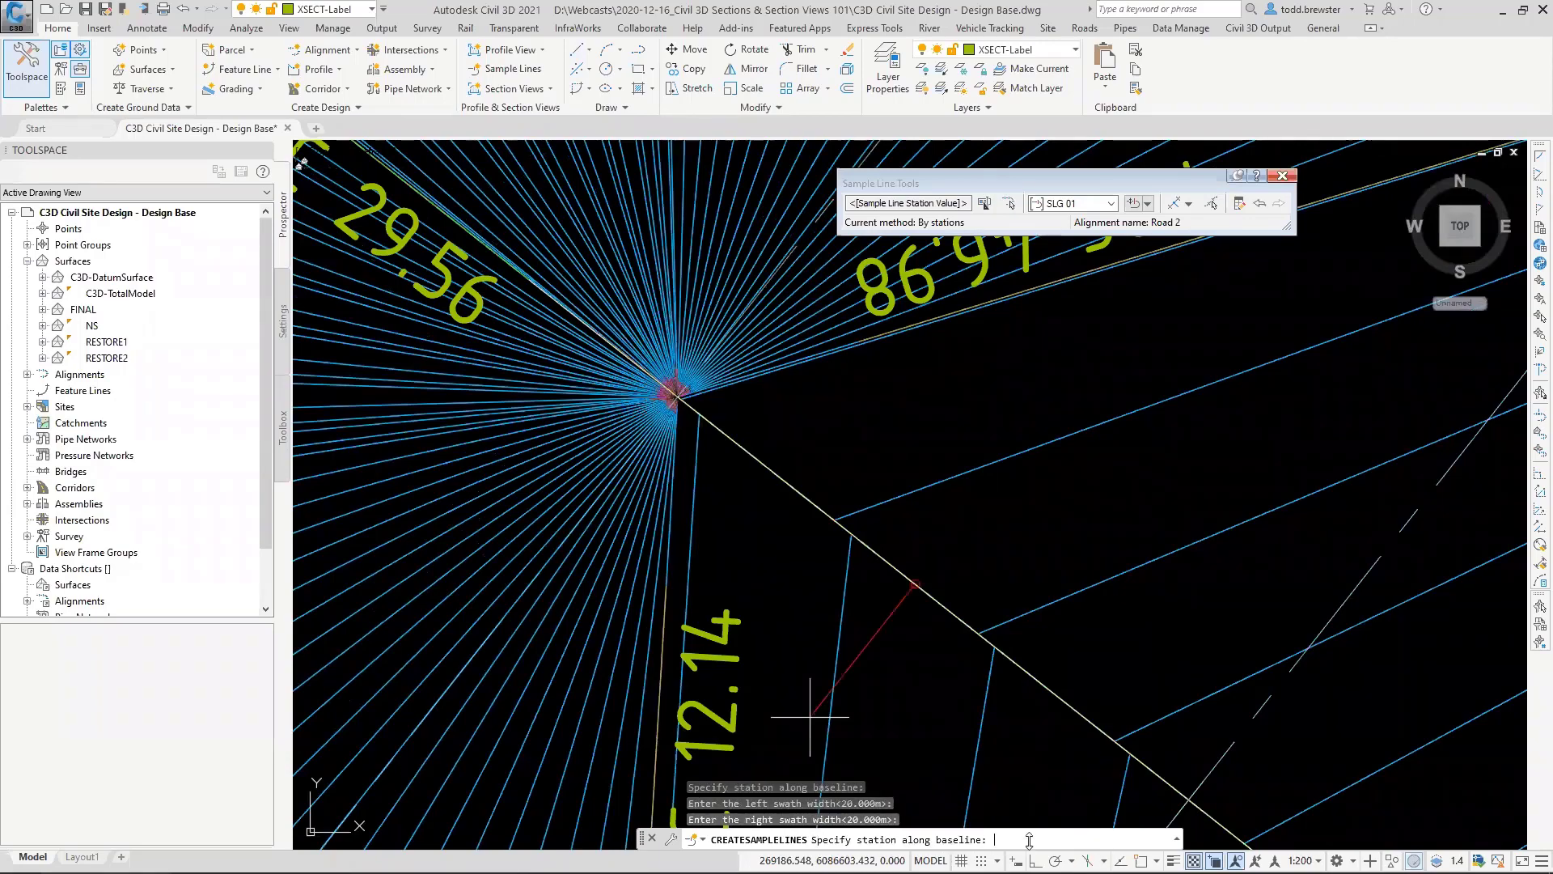
{"action": "scroll", "coordinate": [730, 515], "scroll_direction": "down", "scroll_amount": 5}
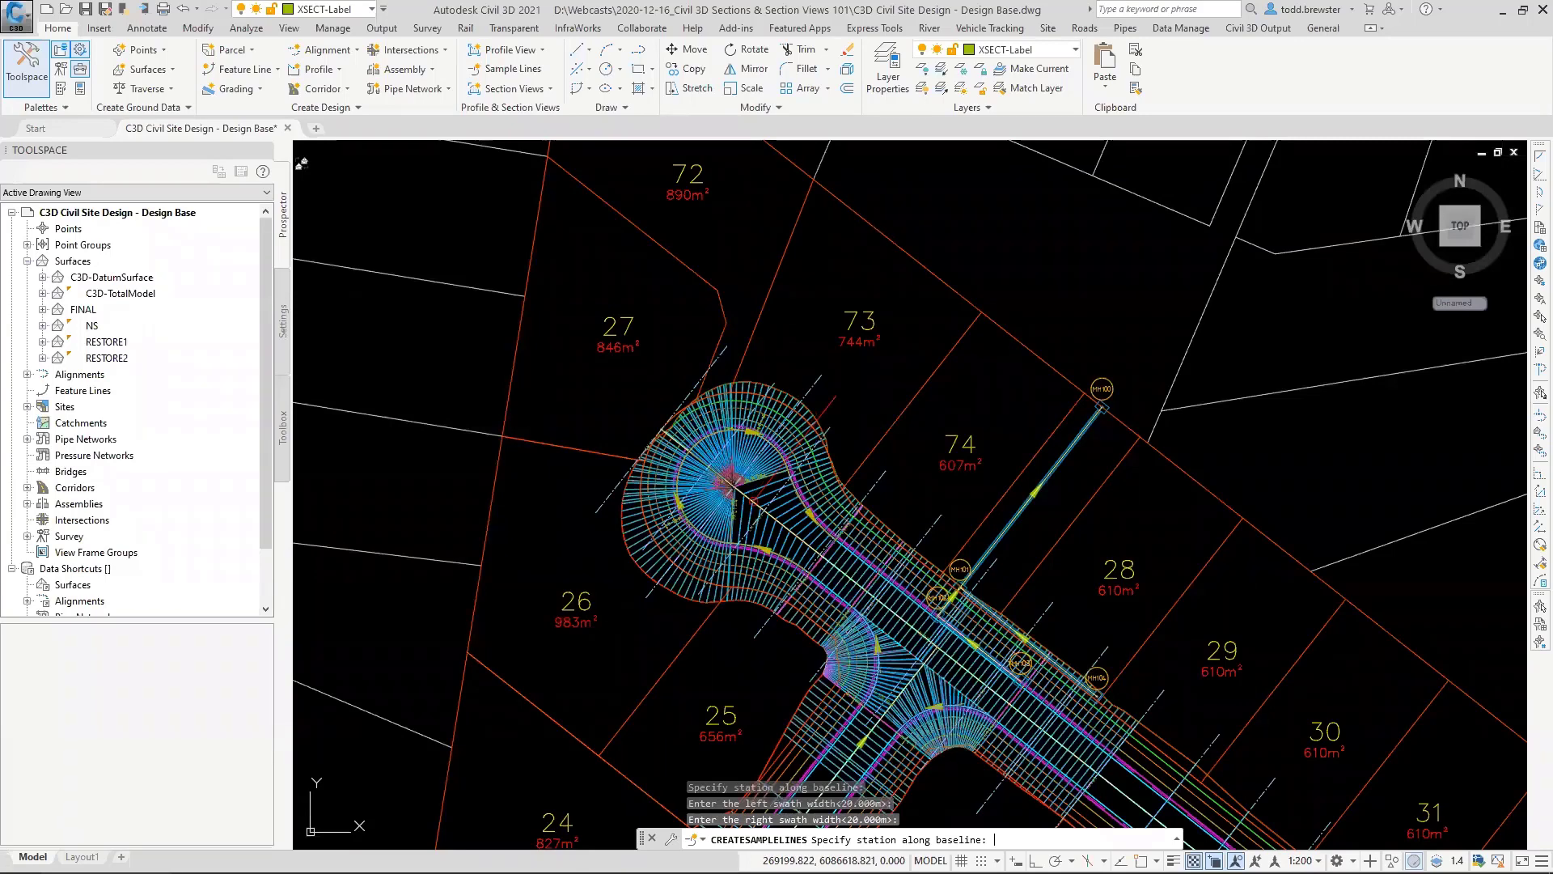
{"action": "scroll", "coordinate": [764, 495], "scroll_direction": "up", "scroll_amount": 8}
{"action": "key", "text": "Return"}
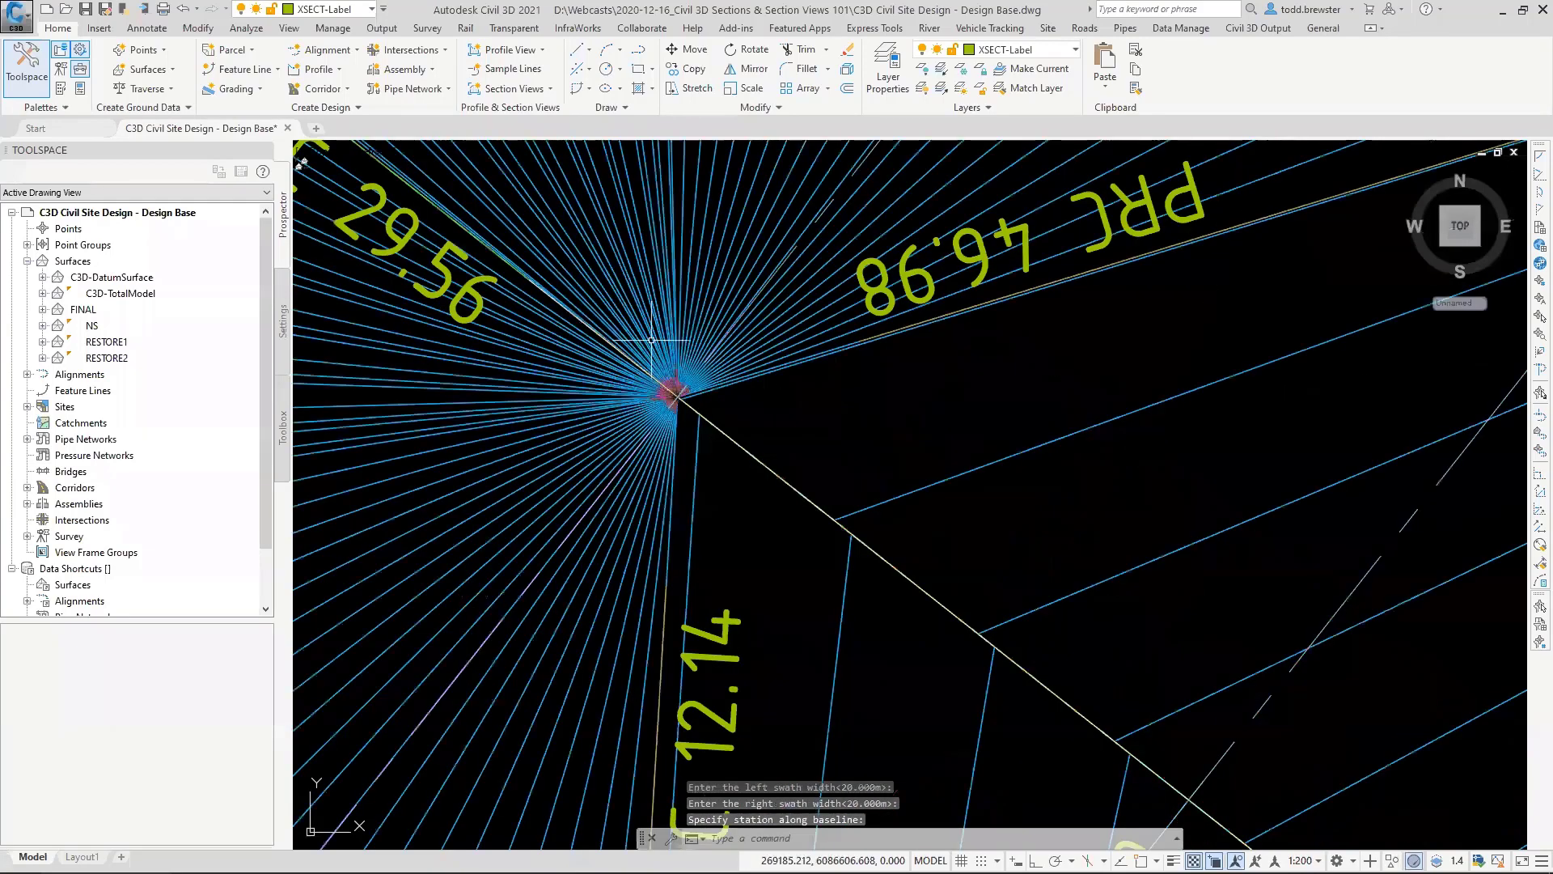
Step: Select the CH 365.488 sample line at the cul-de-sac
{"action": "scroll", "coordinate": [808, 485], "scroll_direction": "down", "scroll_amount": 8}
{"action": "middle_click_drag", "start_coordinate": [999, 271], "coordinate": [898, 283]}
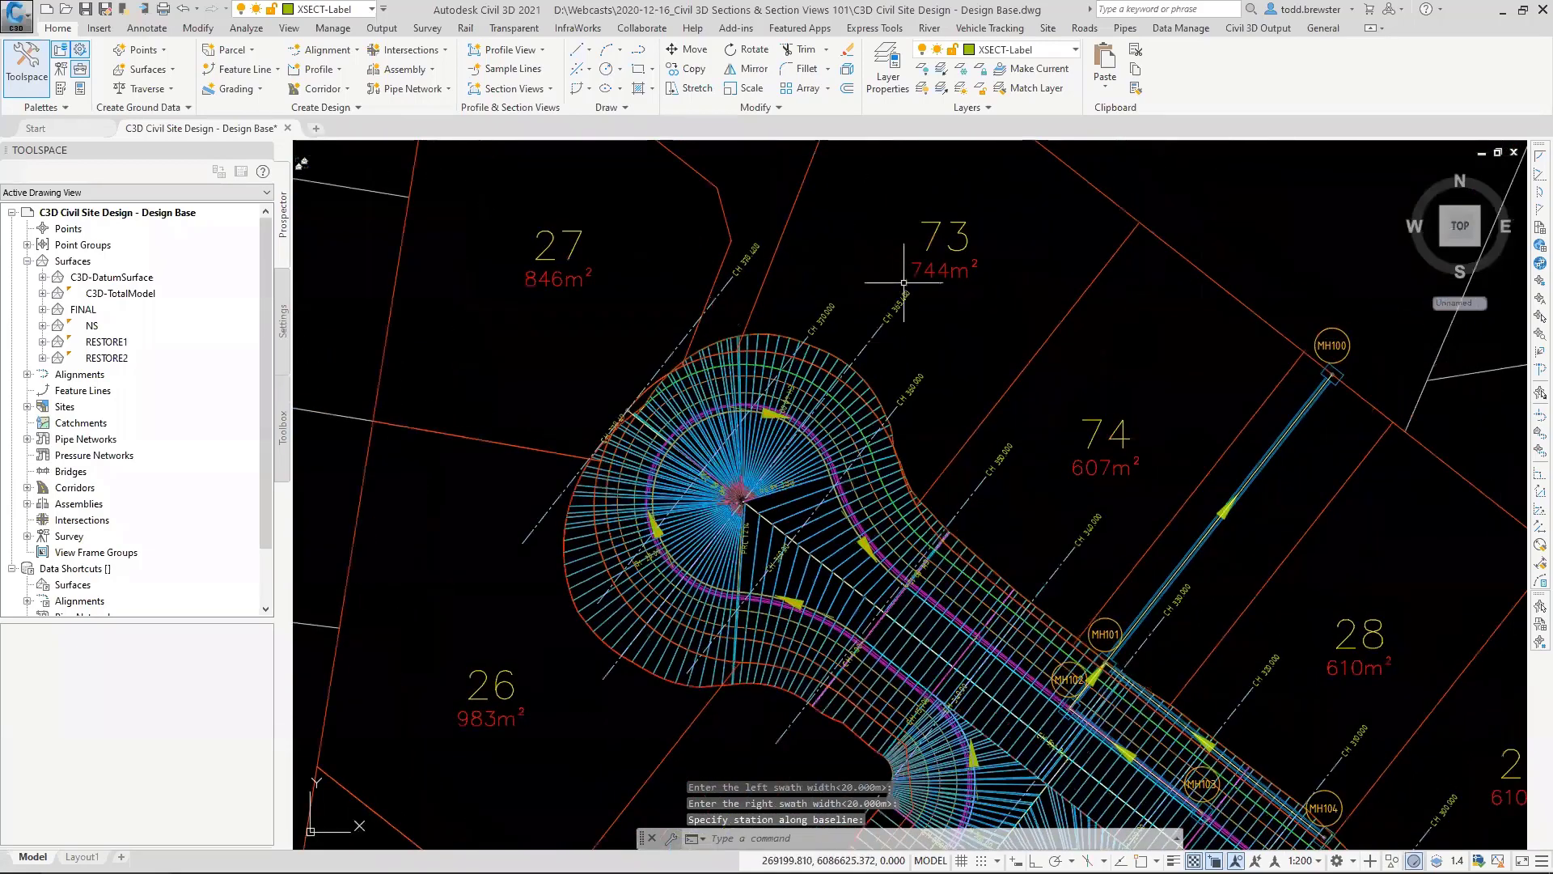
{"action": "mouse_move", "coordinate": [745, 258]}
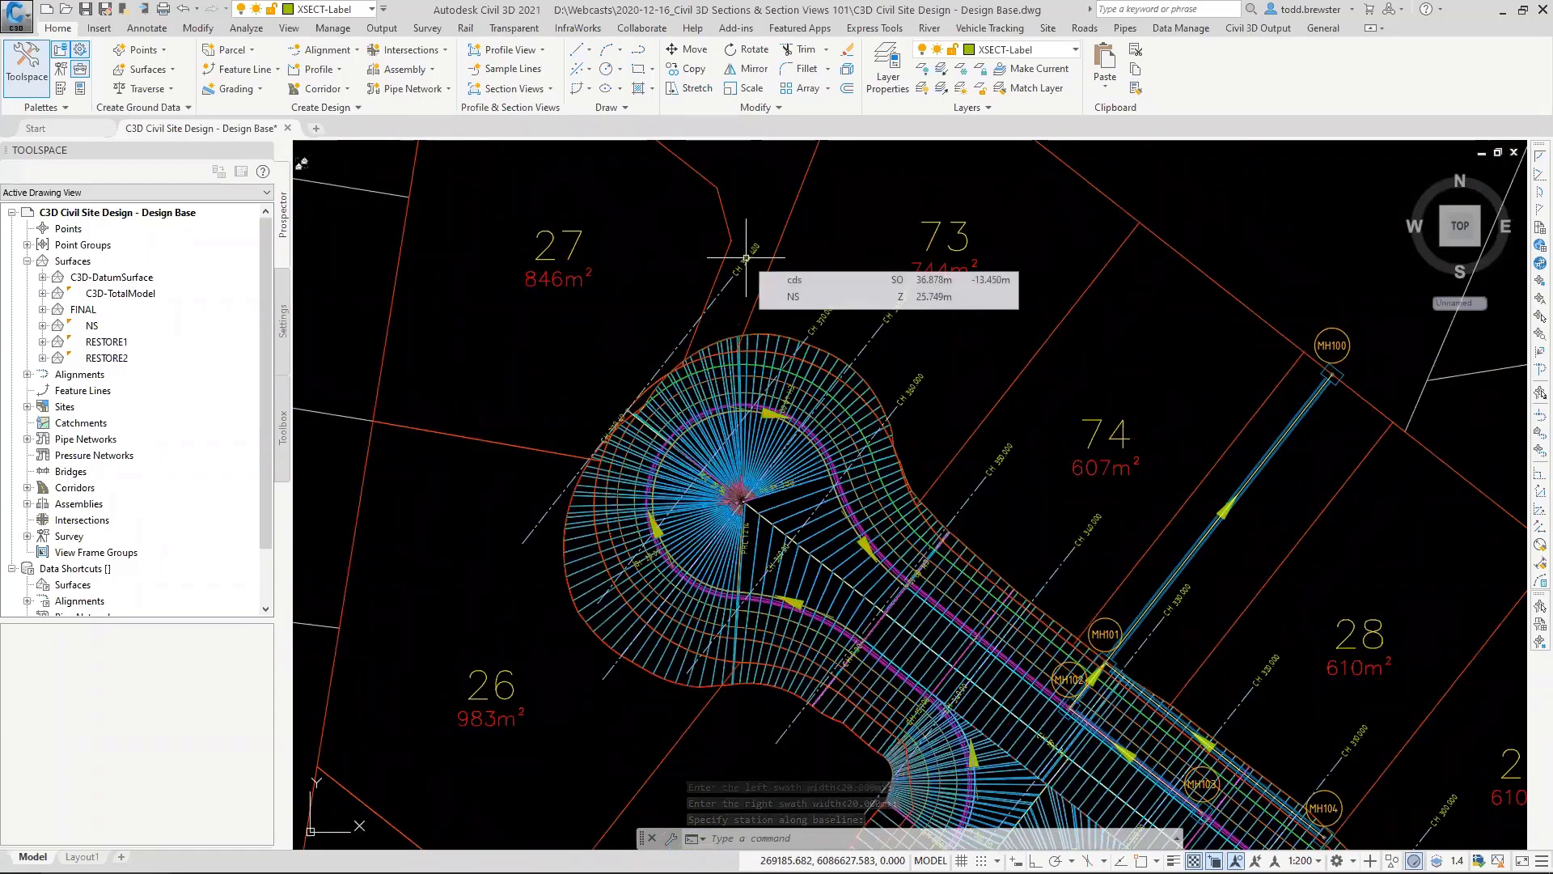
{"action": "left_click", "coordinate": [874, 333]}
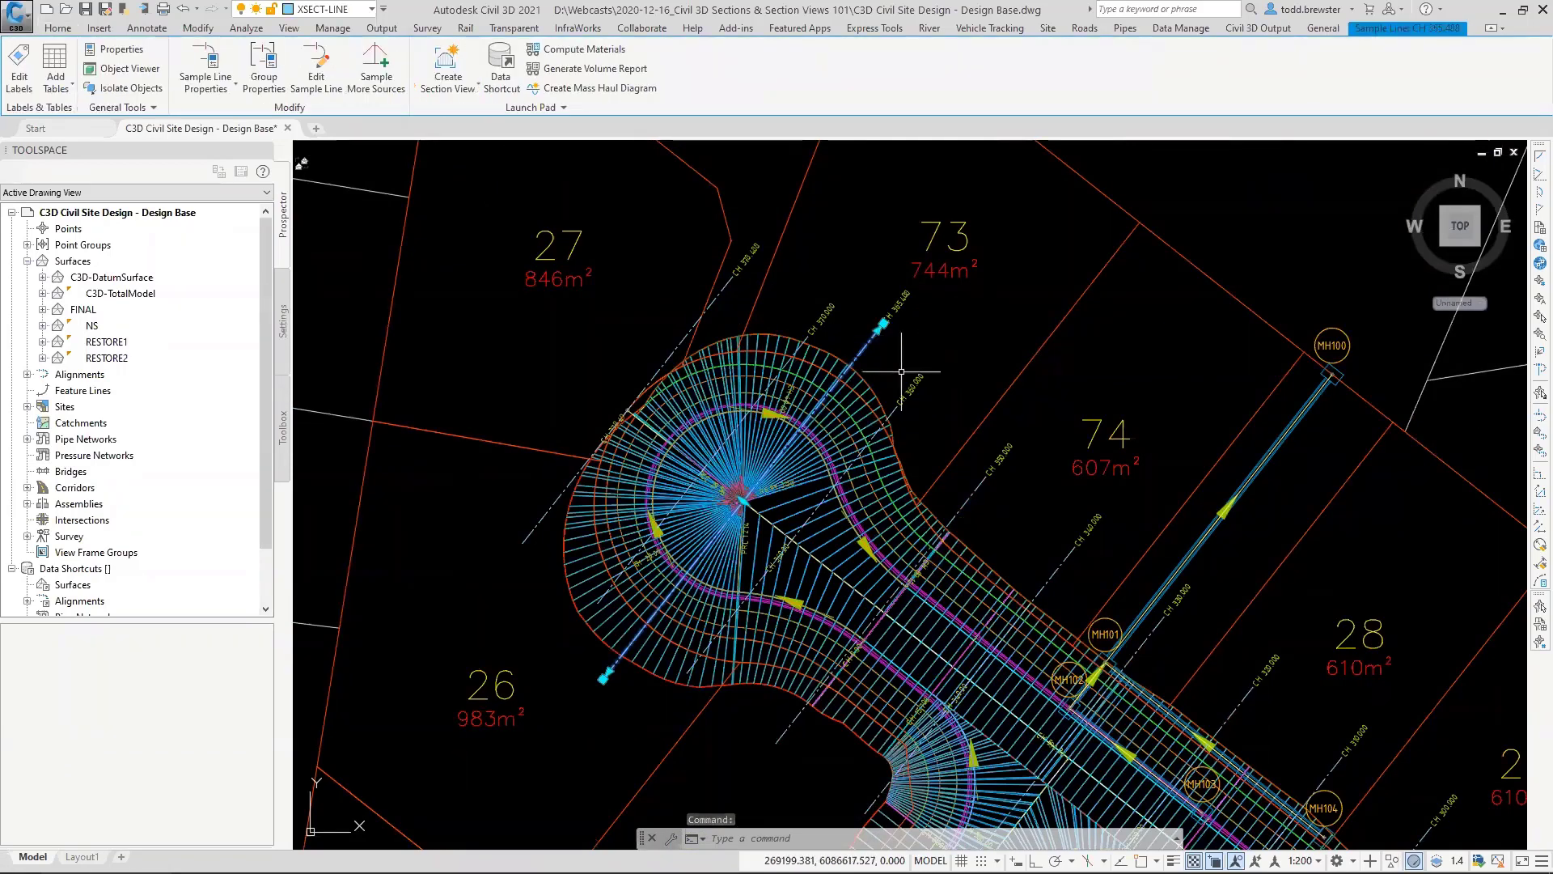
{"action": "scroll", "coordinate": [921, 306], "scroll_direction": "up", "scroll_amount": 8}
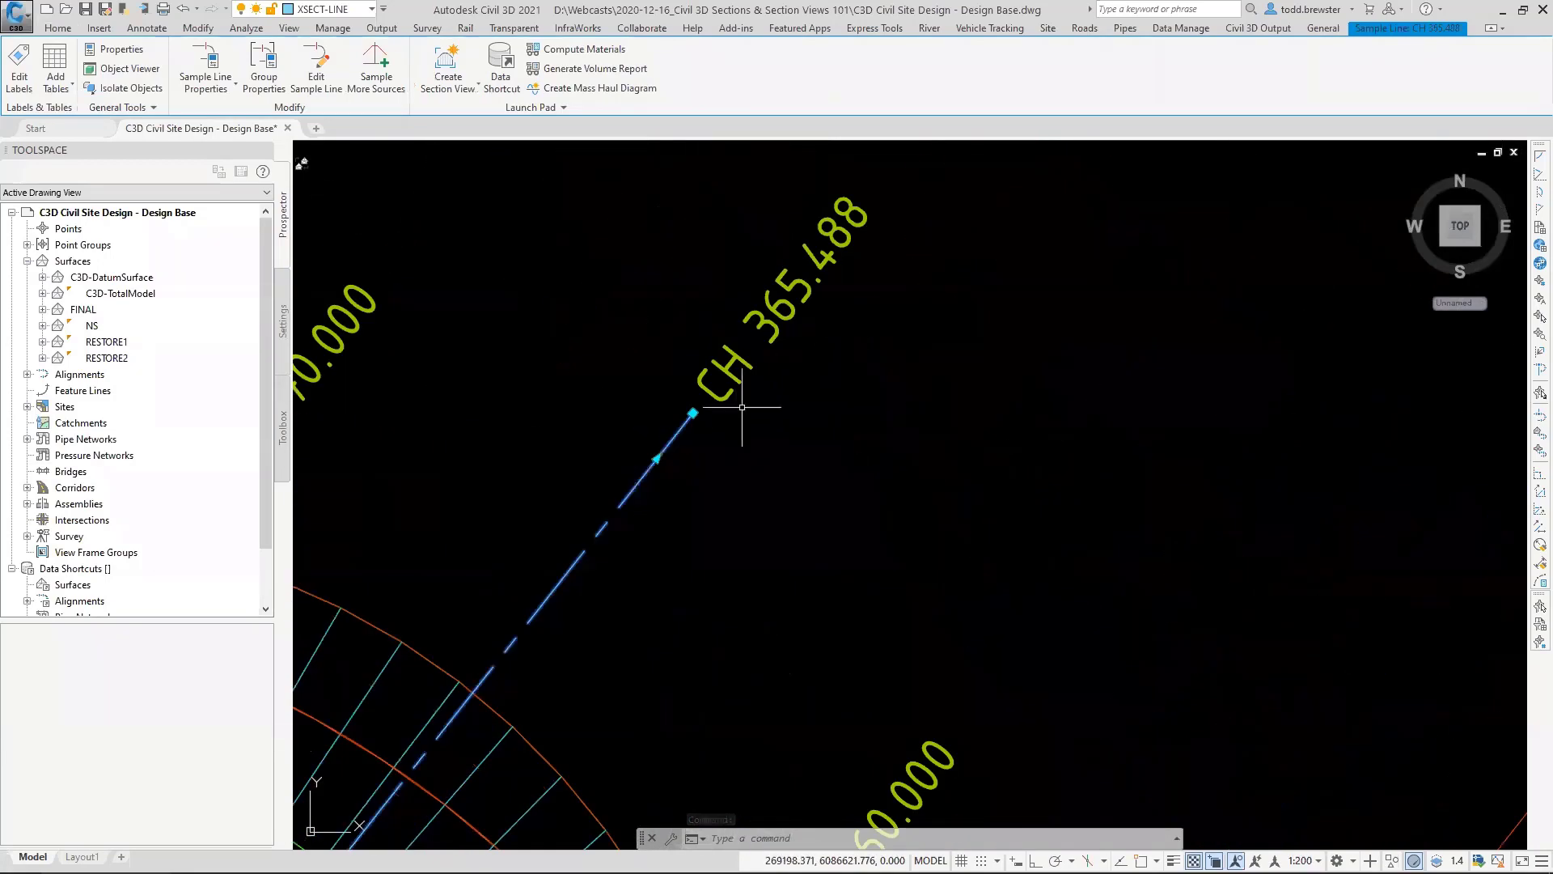
{"action": "scroll", "coordinate": [805, 340], "scroll_direction": "down", "scroll_amount": 8}
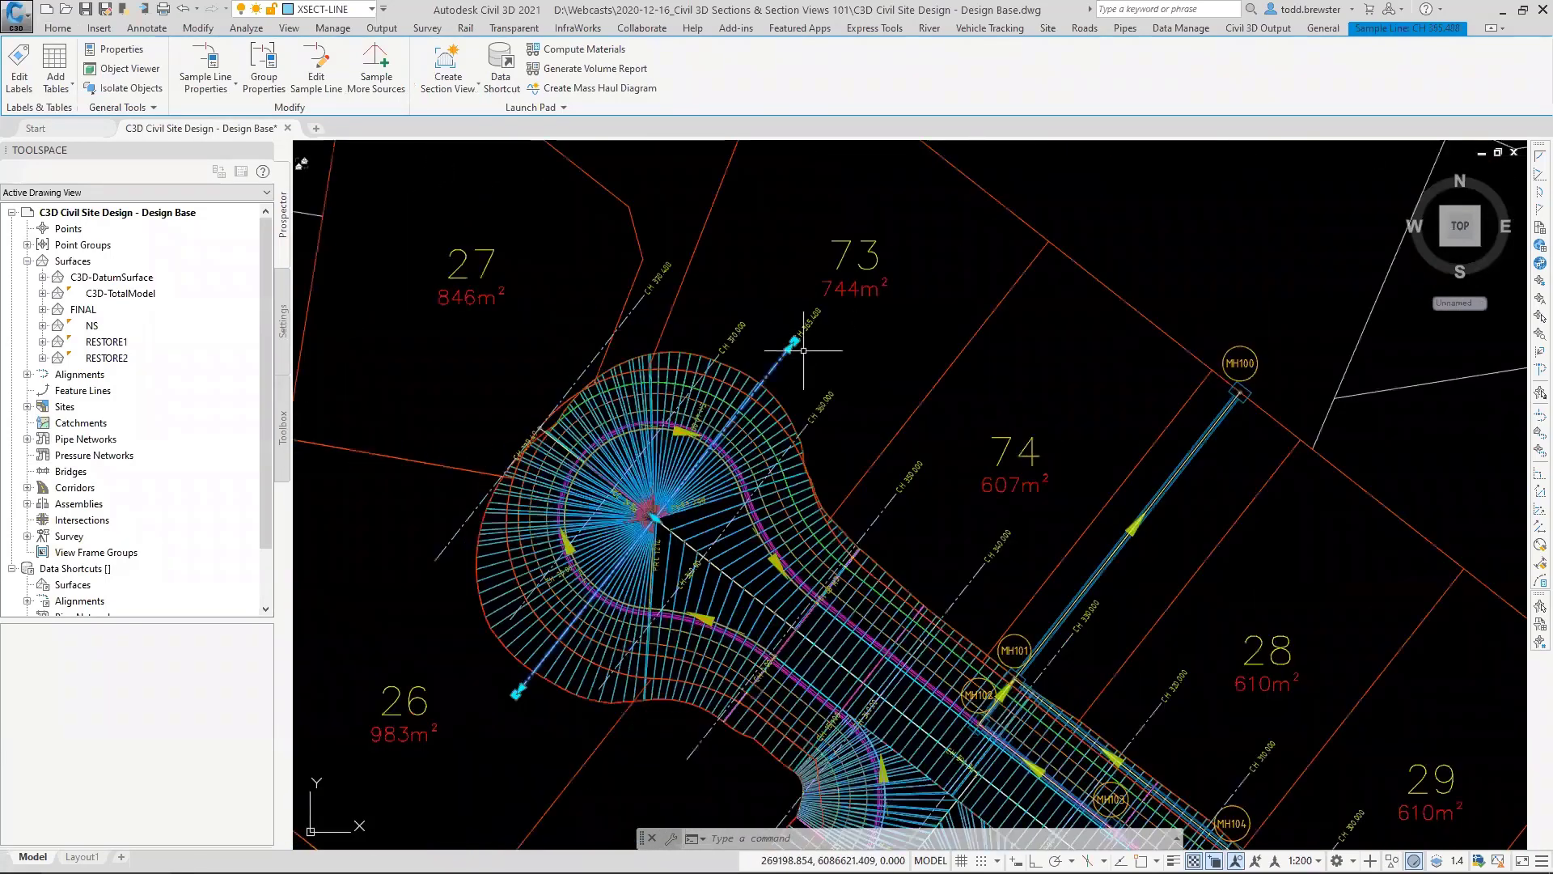
{"action": "scroll", "coordinate": [800, 375], "scroll_direction": "up", "scroll_amount": 4}
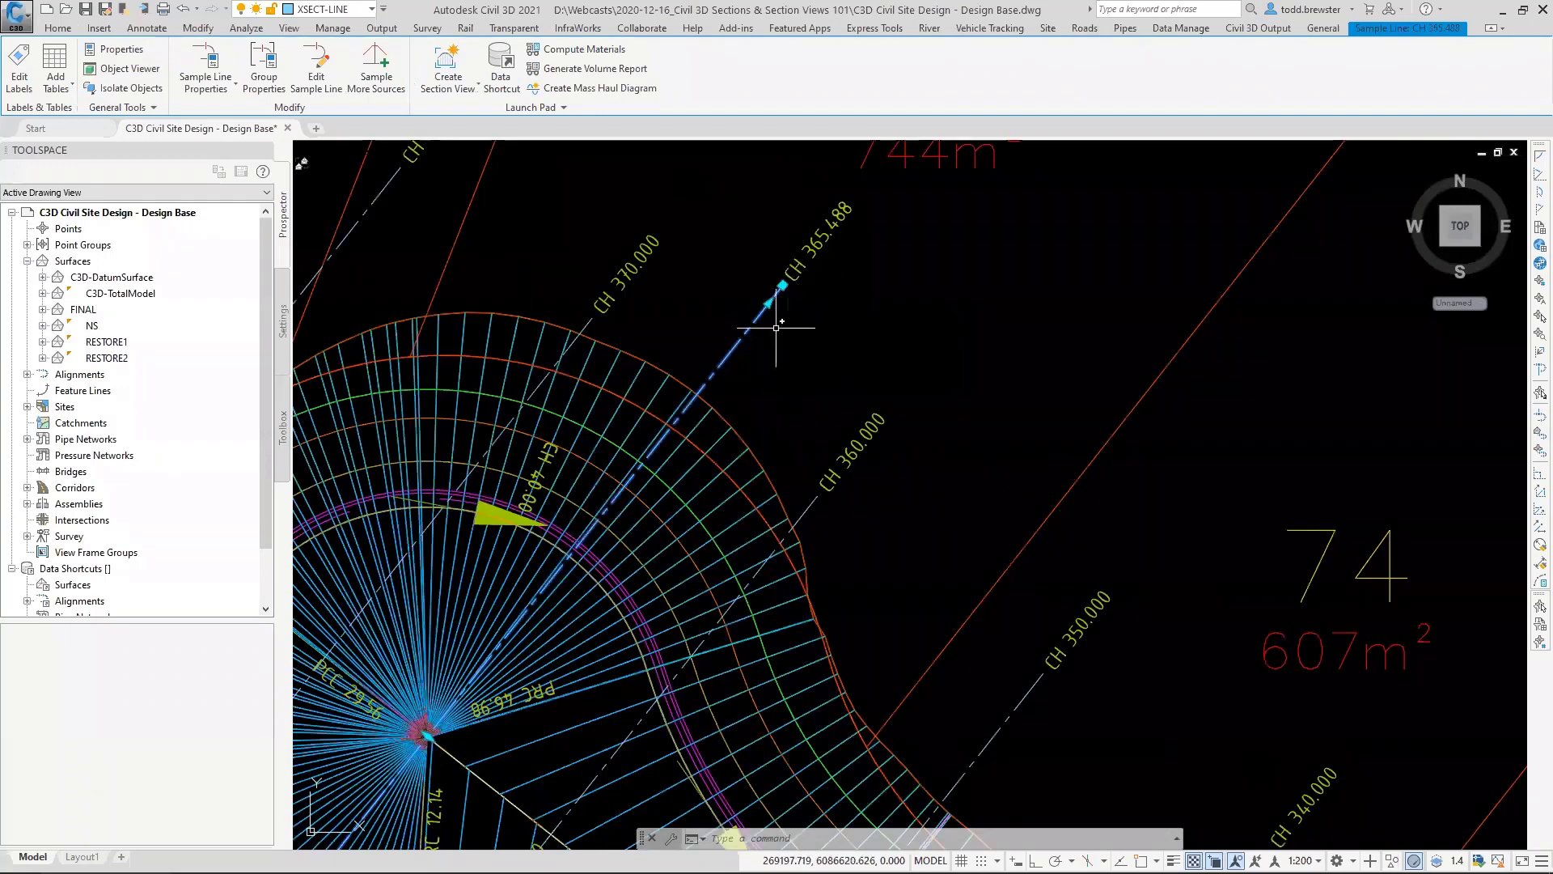
Step: Stretch the line's vertices inward to shorten it at the cul-de-sac edge
{"action": "left_click", "coordinate": [769, 304]}
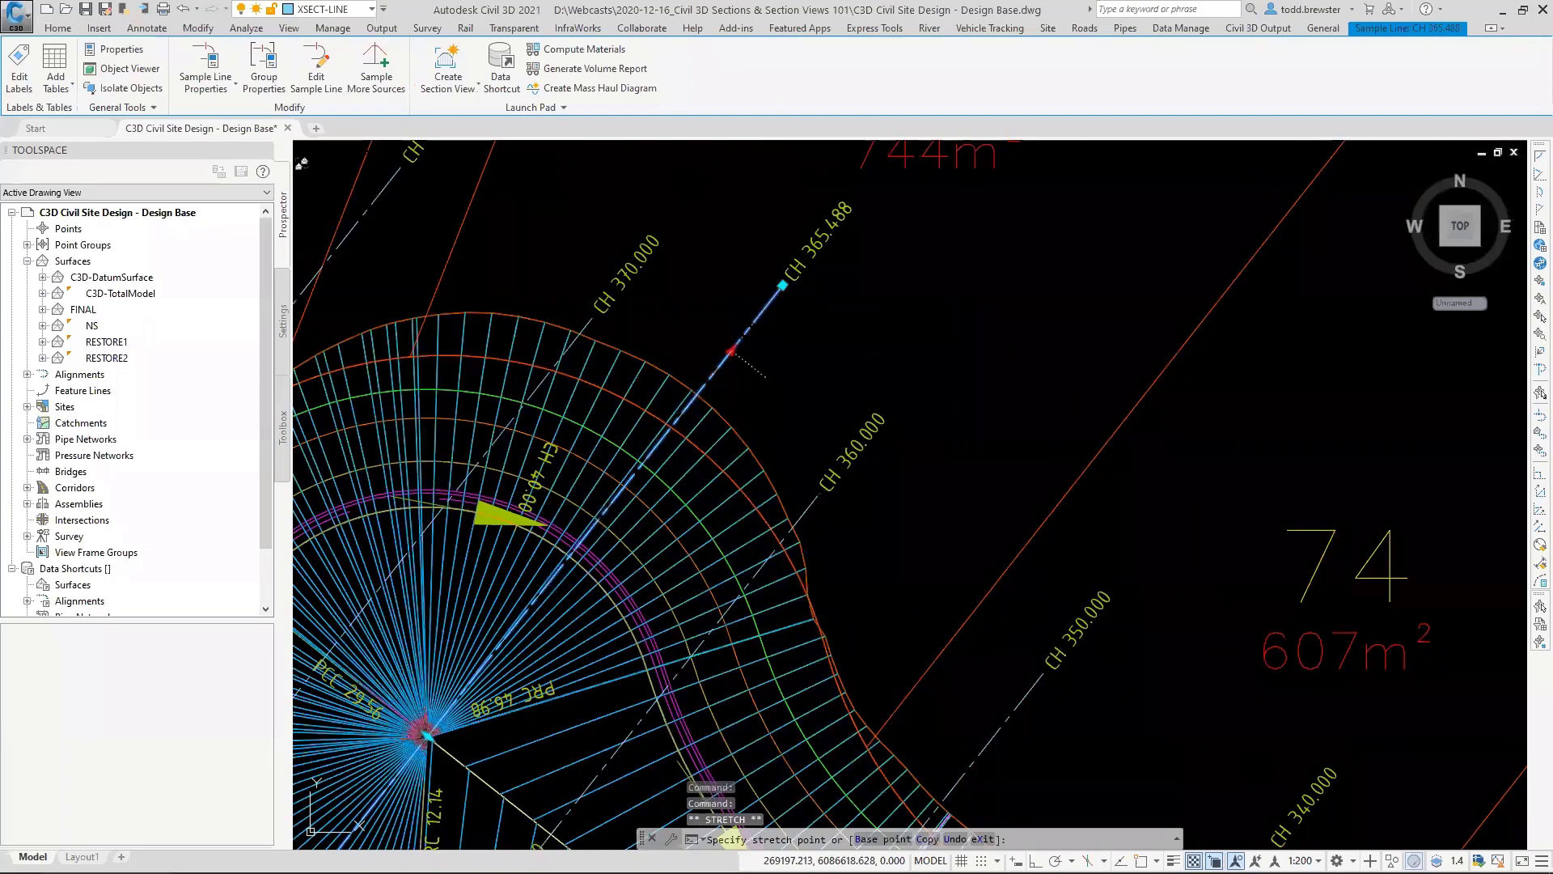
{"action": "scroll", "coordinate": [1084, 271], "scroll_direction": "down", "scroll_amount": 4}
{"action": "scroll", "coordinate": [887, 484], "scroll_direction": "up", "scroll_amount": 8}
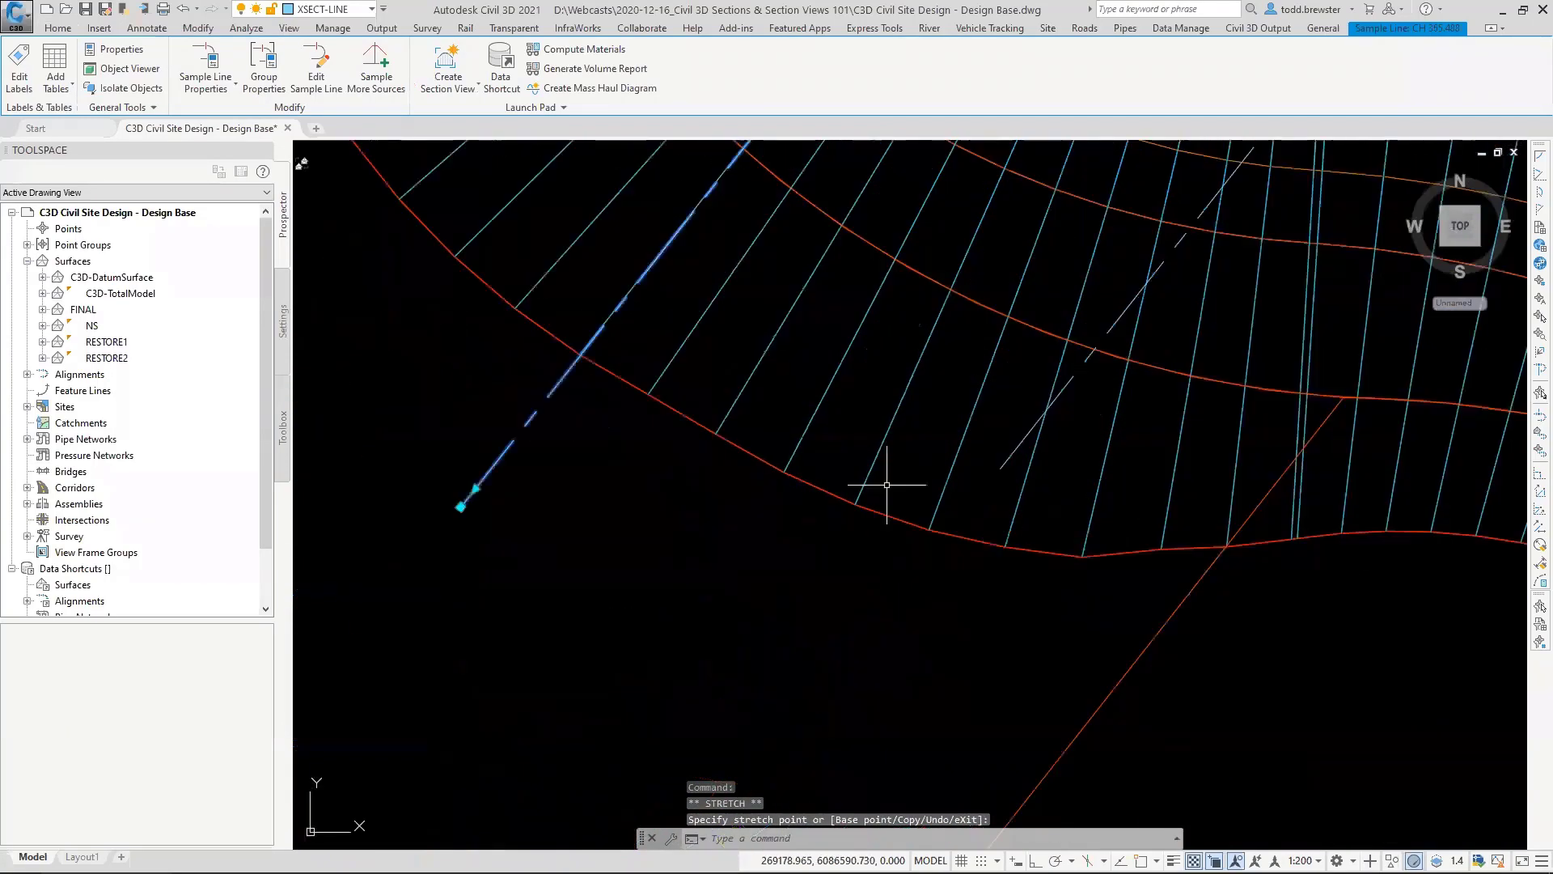
{"action": "left_click", "coordinate": [475, 488]}
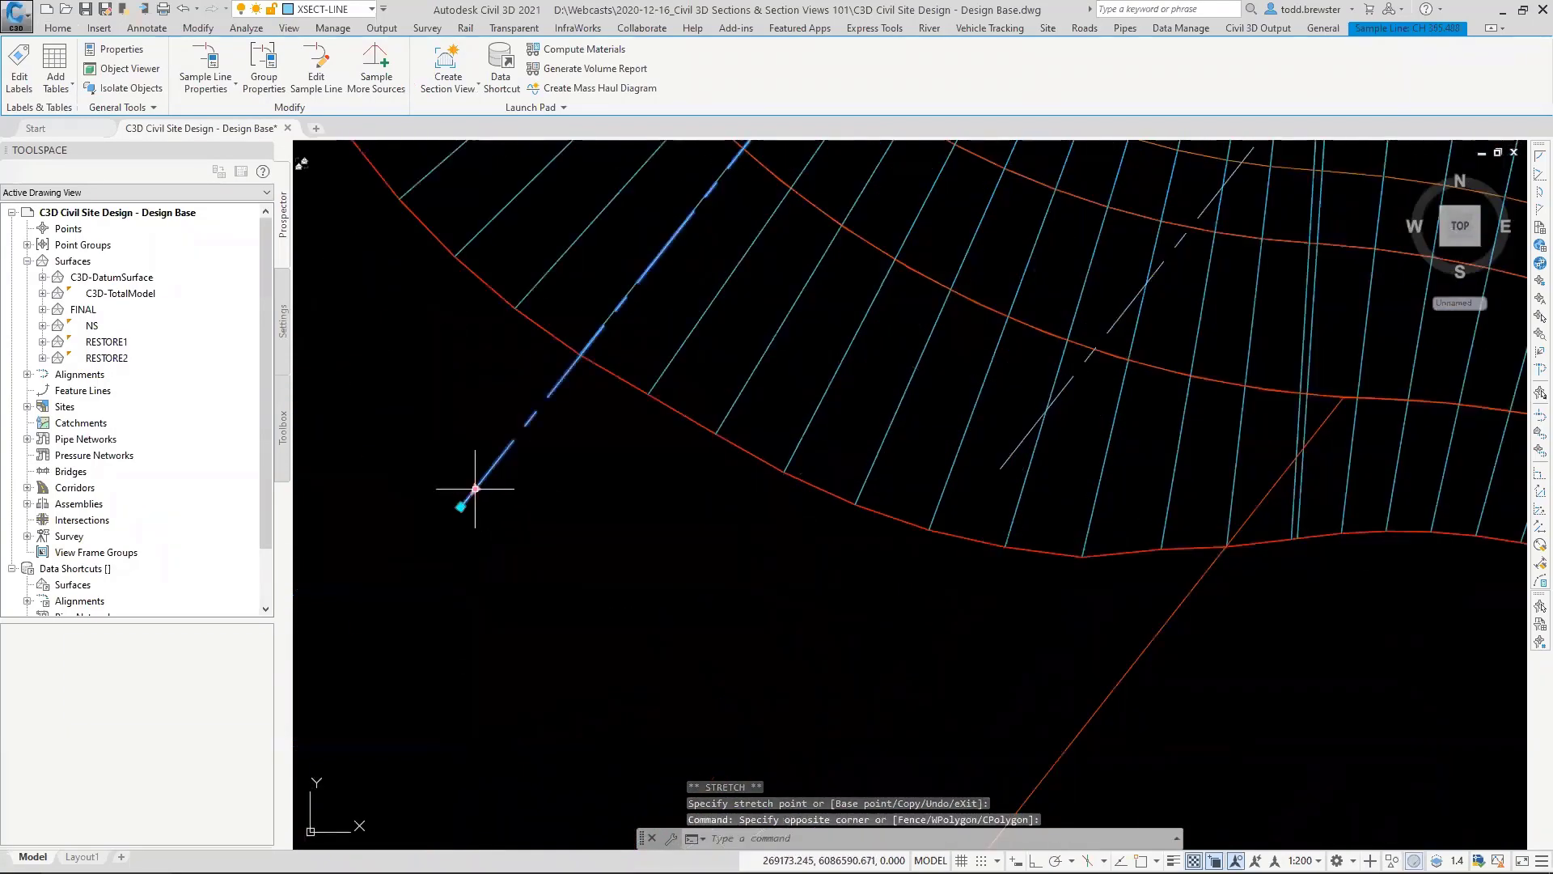
{"action": "left_click", "coordinate": [541, 404]}
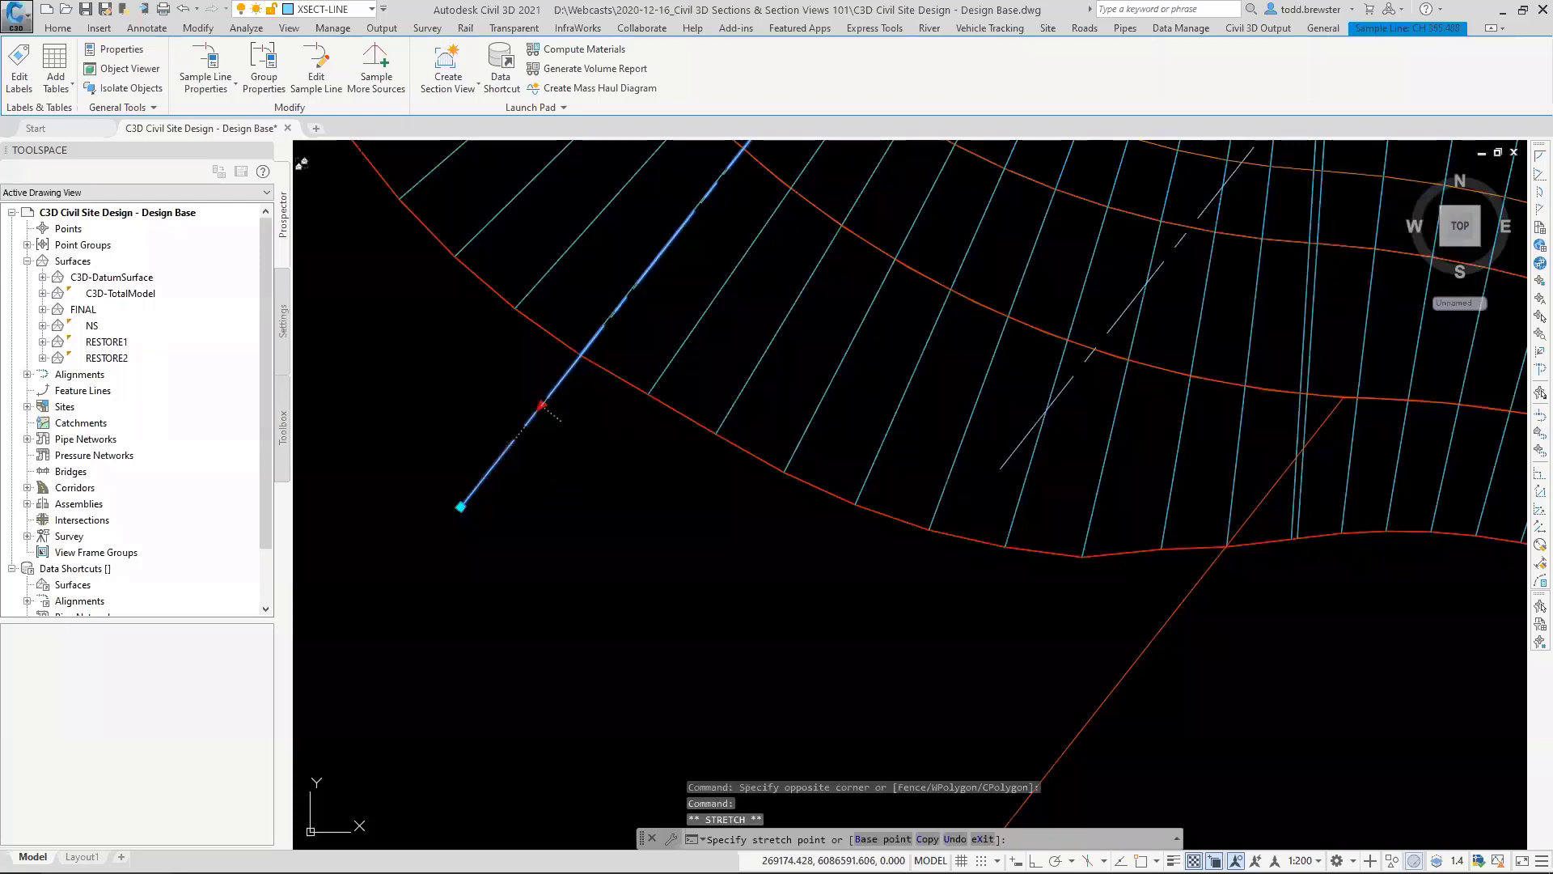
{"action": "scroll", "coordinate": [774, 521], "scroll_direction": "down", "scroll_amount": 3}
{"action": "scroll", "coordinate": [777, 537], "scroll_direction": "down", "scroll_amount": 2}
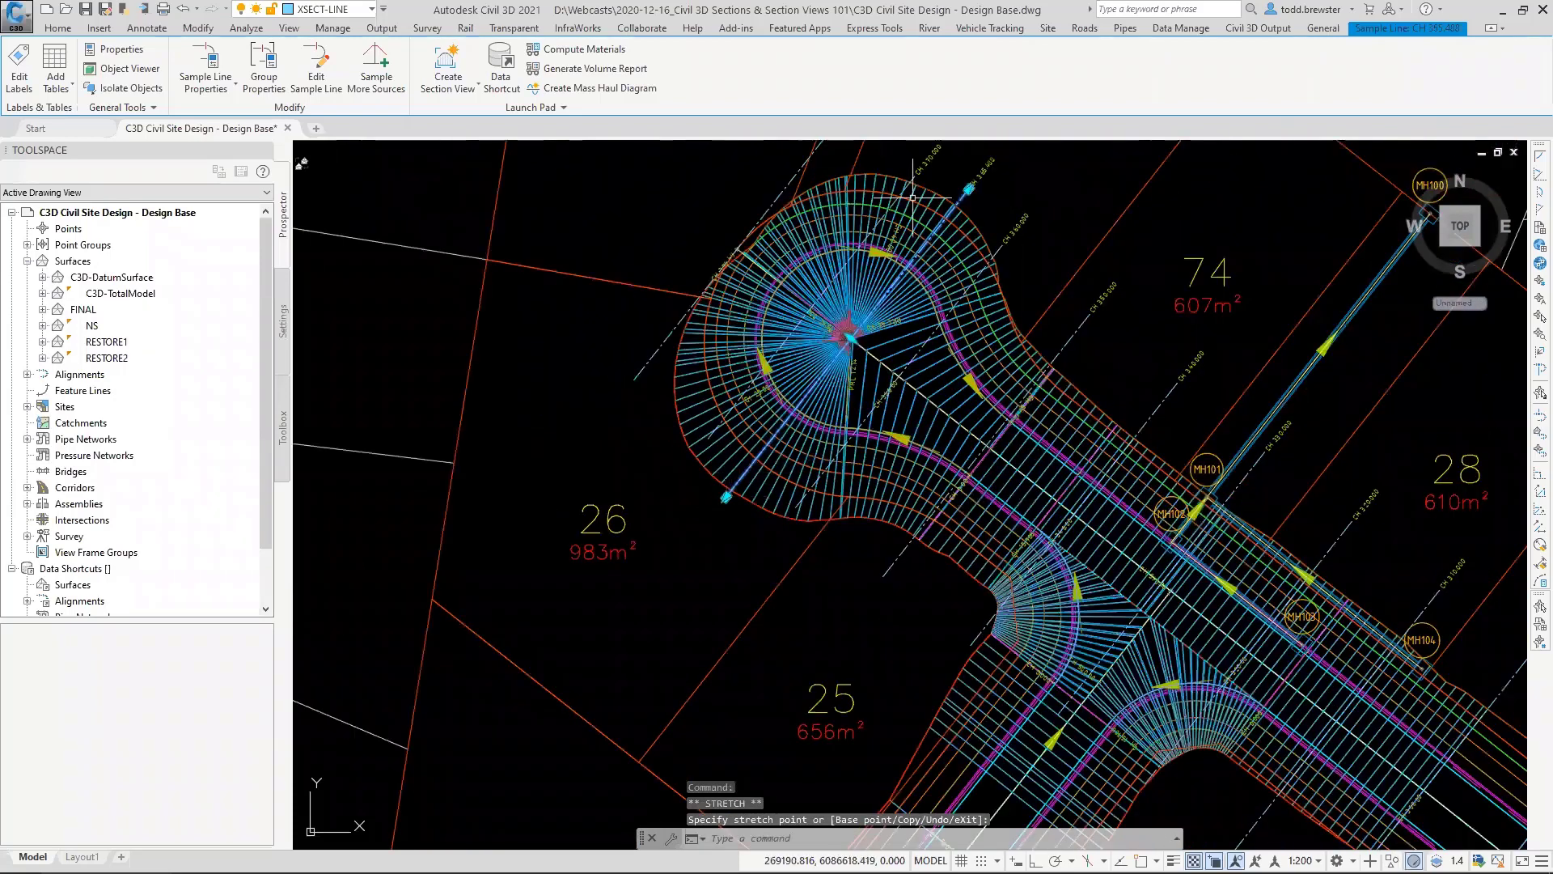
Step: Cancel the pending vertex edit and delete the CH 370.000 sample line
{"action": "key", "text": "Escape"}
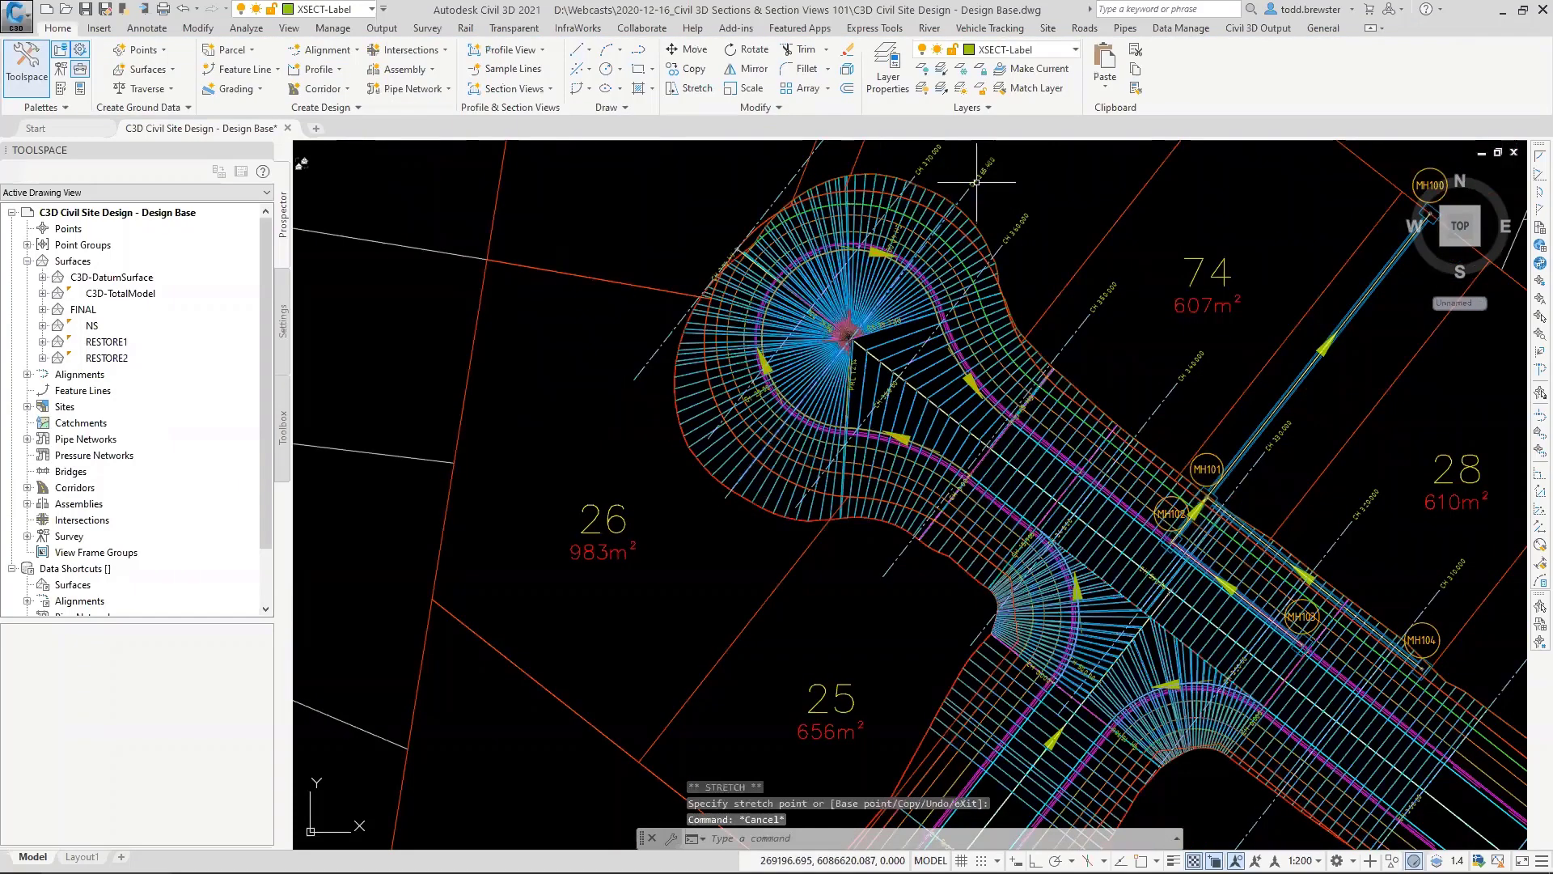
{"action": "middle_click_drag", "start_coordinate": [1031, 323], "coordinate": [1025, 330]}
{"action": "scroll", "coordinate": [1026, 330], "scroll_direction": "up", "scroll_amount": 6}
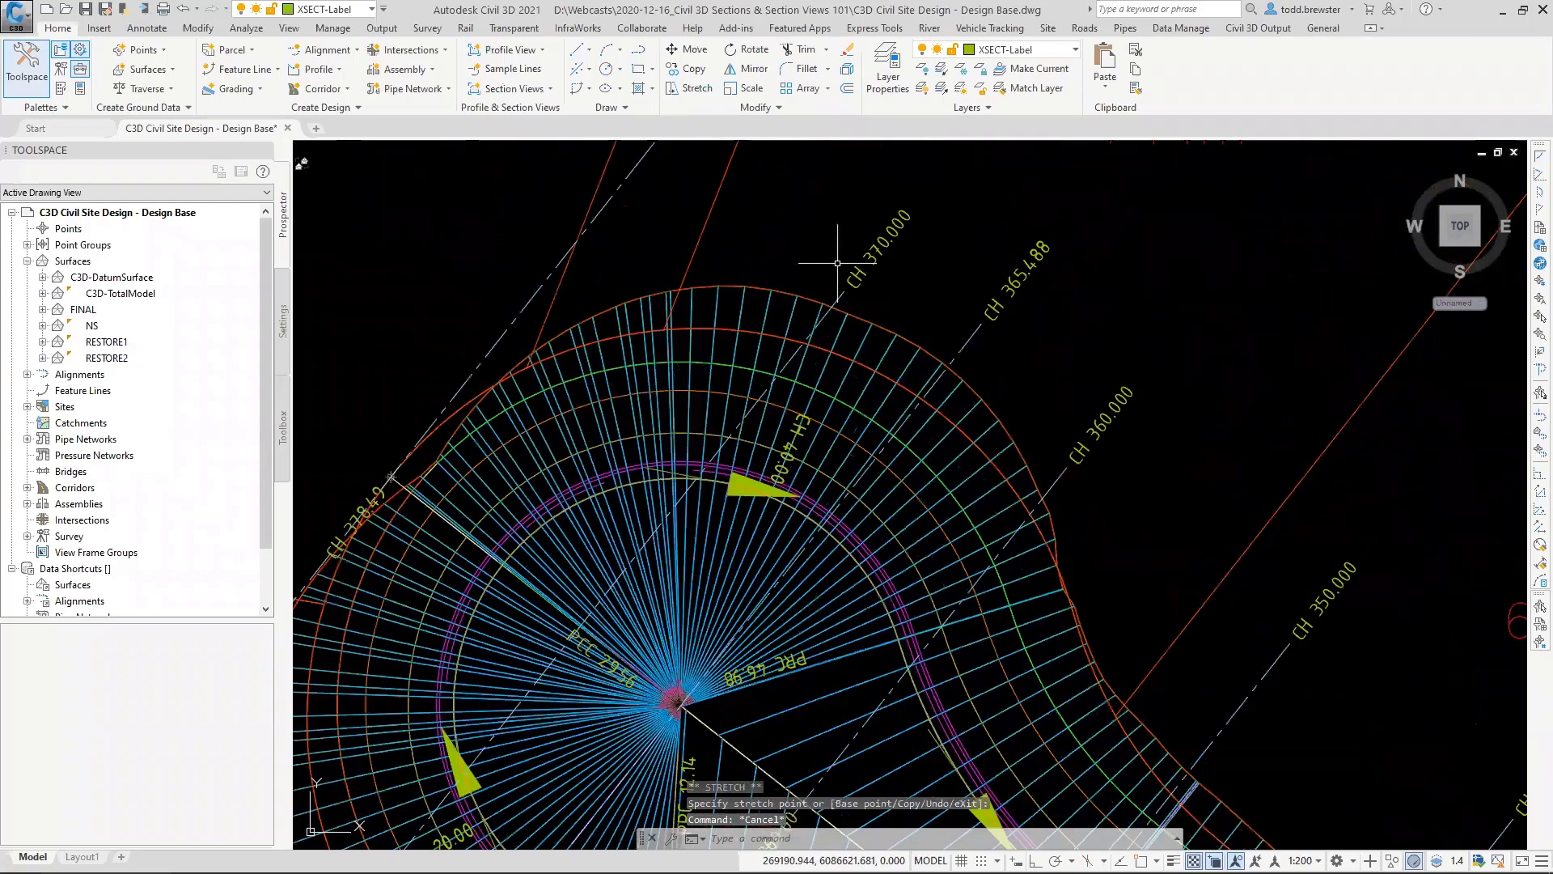
{"action": "scroll", "coordinate": [892, 266], "scroll_direction": "down", "scroll_amount": 6}
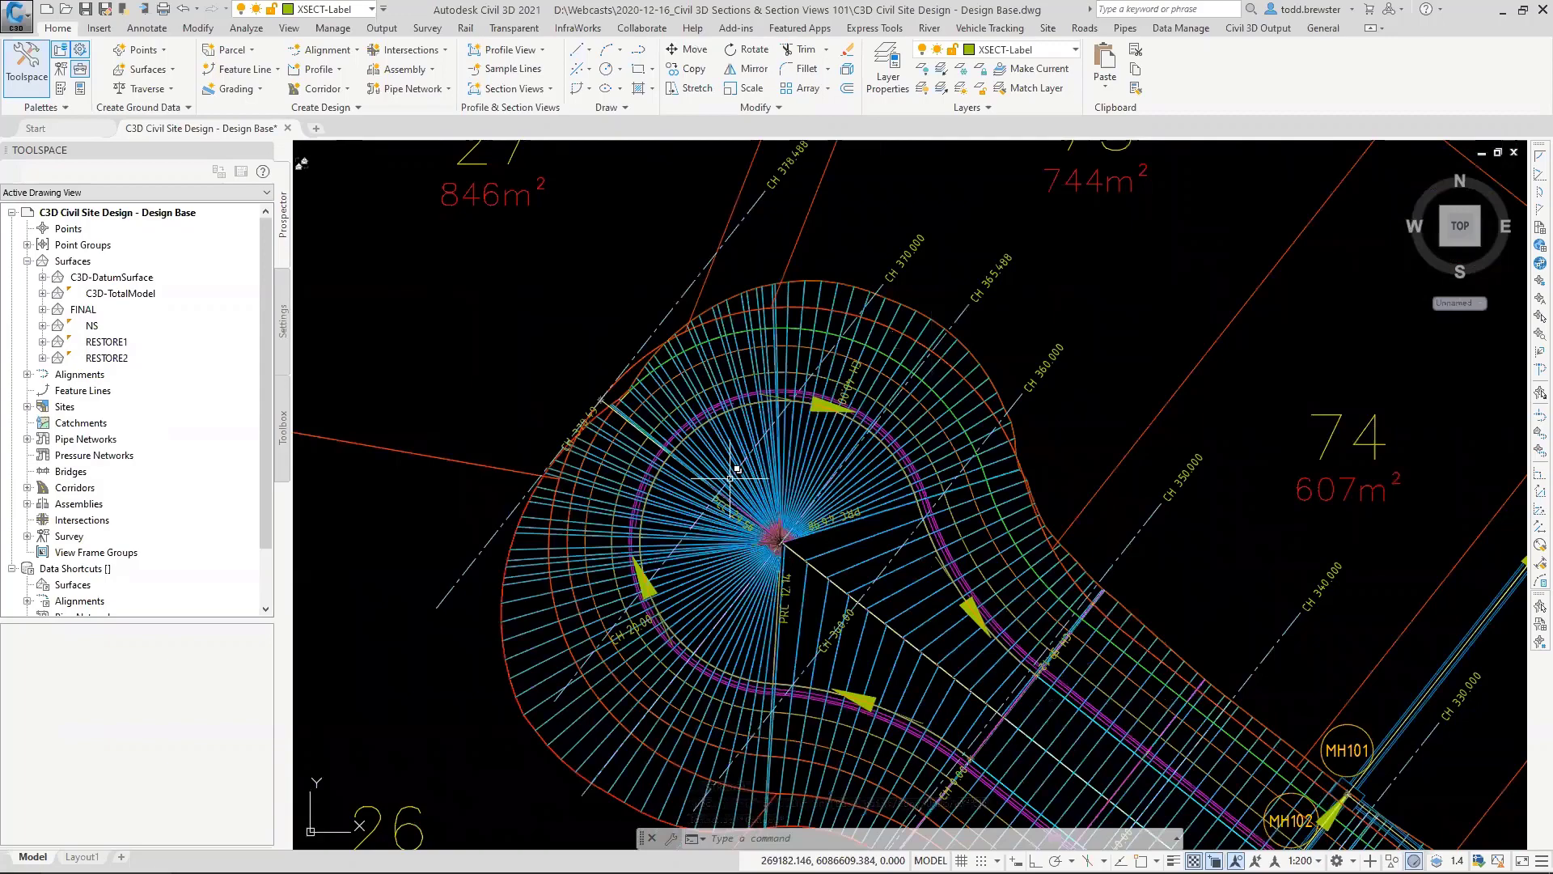
{"action": "left_click", "coordinate": [878, 291]}
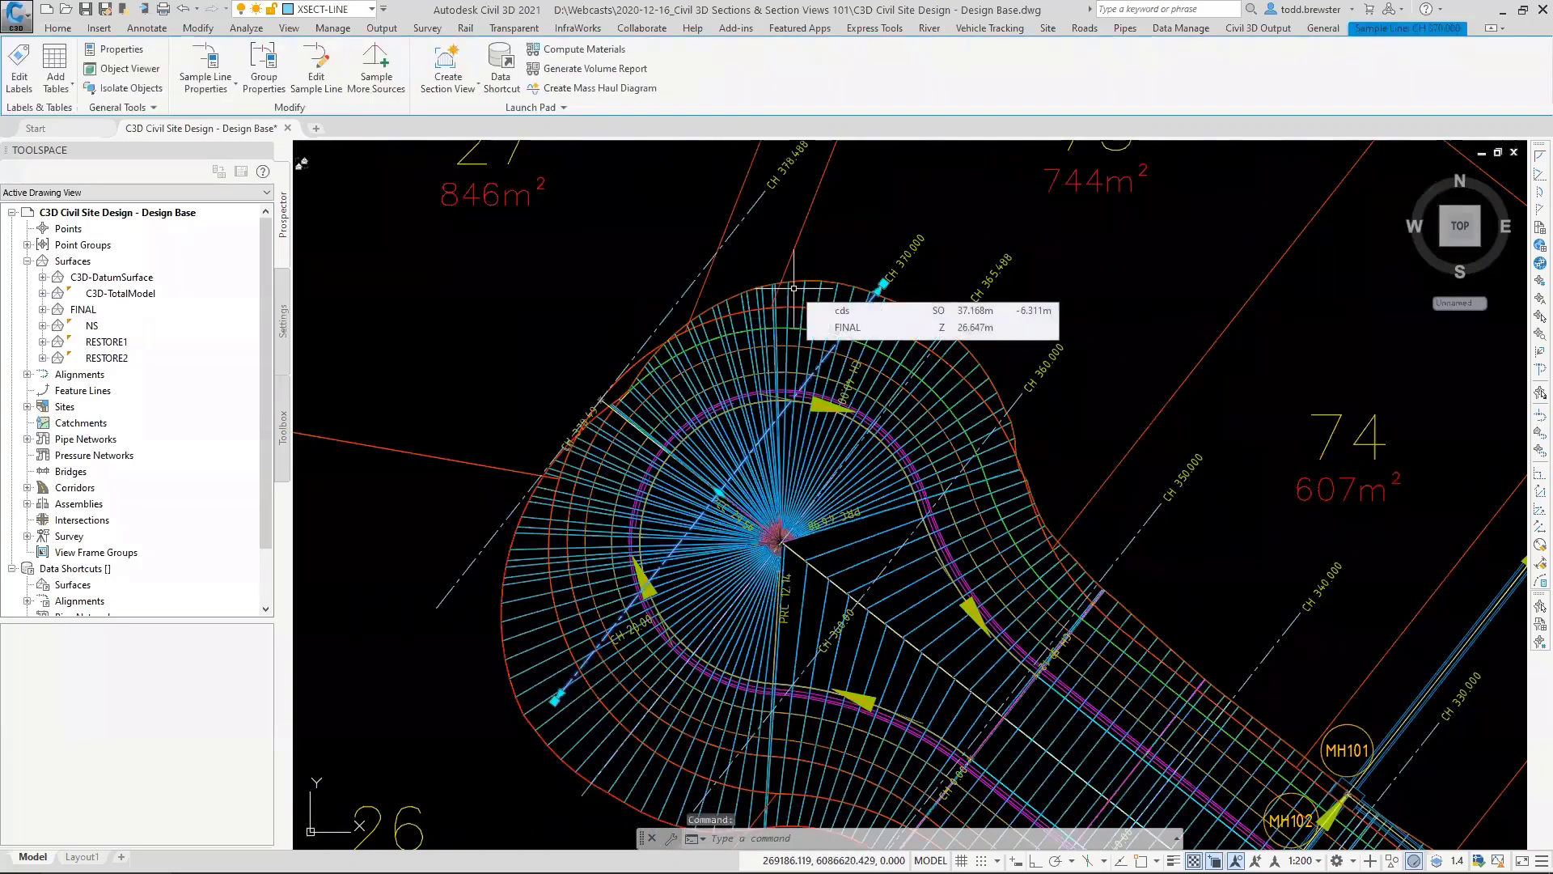
{"action": "key", "text": "Delete"}
Step: Delete the CH 378.488 sample line in the top cul-de-sac
{"action": "scroll", "coordinate": [768, 259], "scroll_direction": "down", "scroll_amount": 5}
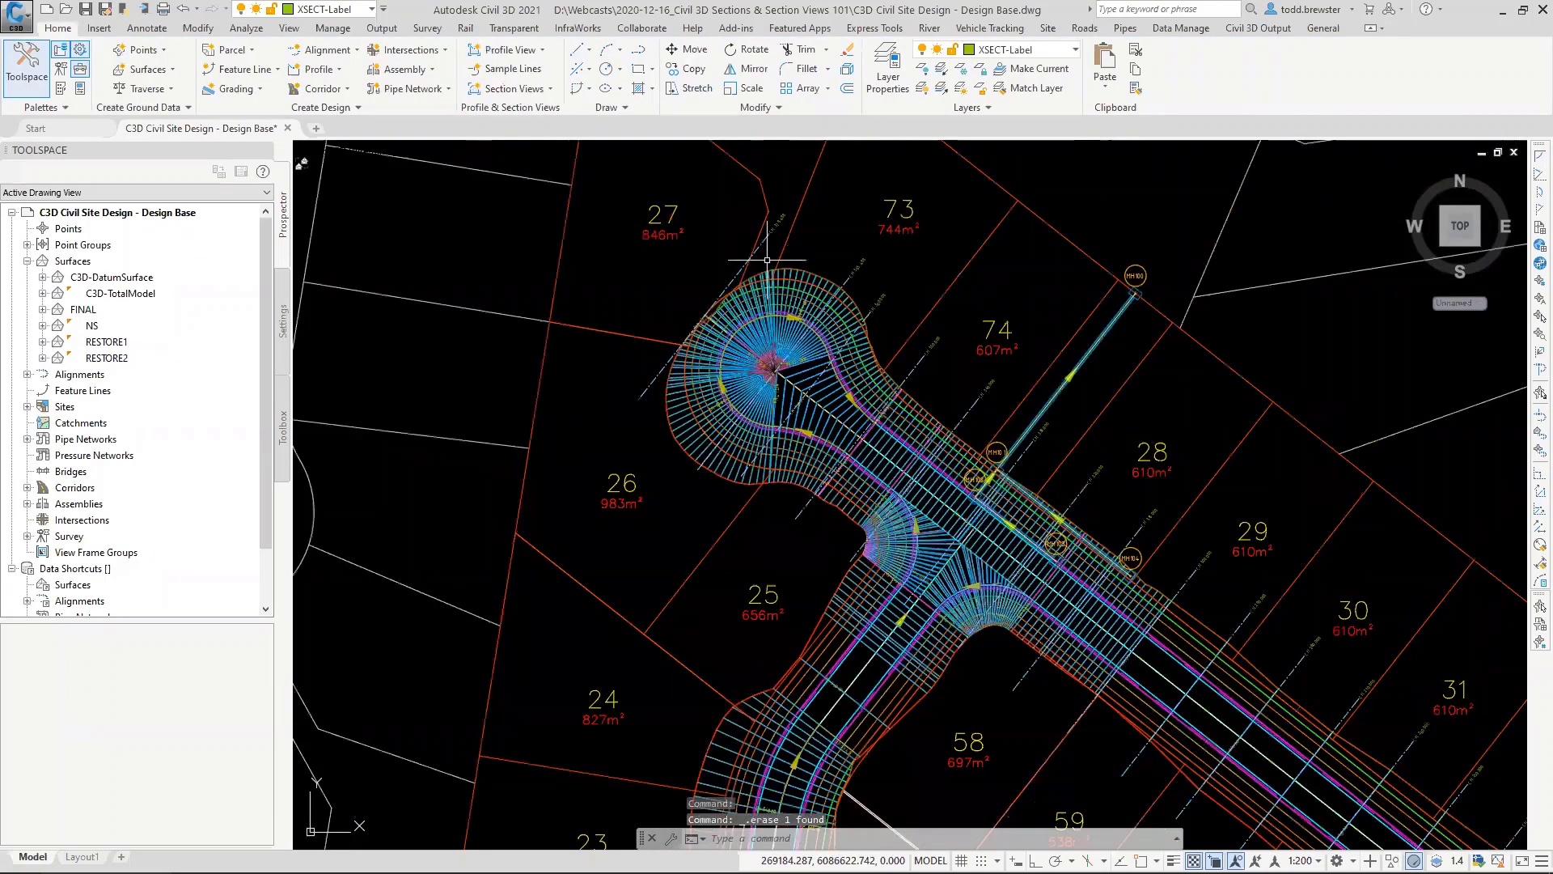
{"action": "middle_click_drag", "start_coordinate": [1044, 457], "coordinate": [707, 279]}
{"action": "scroll", "coordinate": [708, 280], "scroll_direction": "down", "scroll_amount": 3}
{"action": "scroll", "coordinate": [708, 279], "scroll_direction": "down", "scroll_amount": 2}
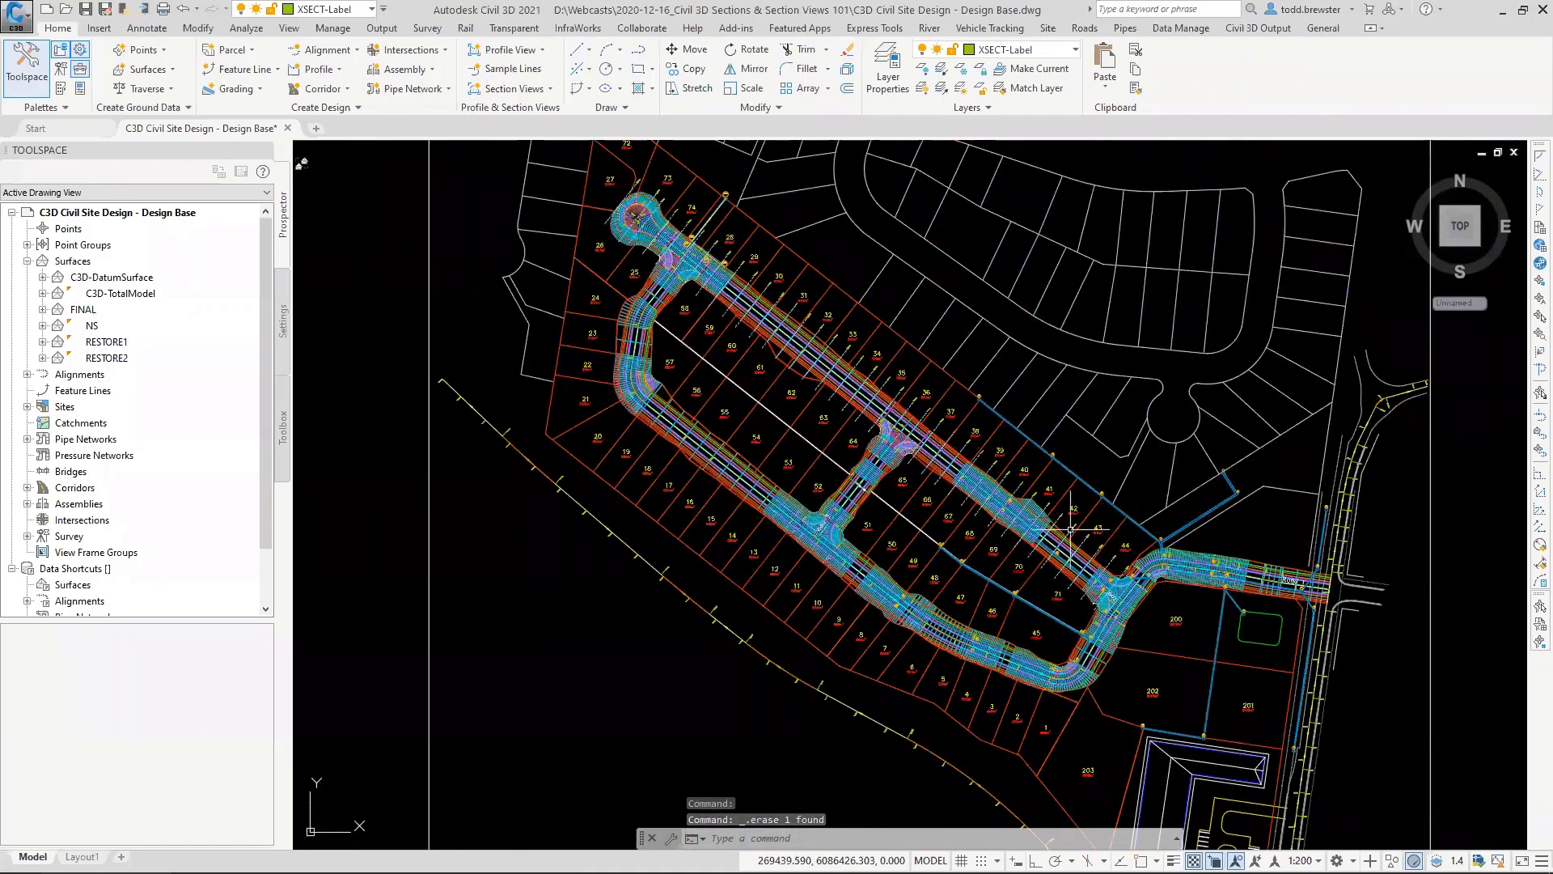
{"action": "scroll", "coordinate": [647, 210], "scroll_direction": "up", "scroll_amount": 8}
{"action": "middle_click_drag", "start_coordinate": [483, 243], "coordinate": [593, 270]}
{"action": "scroll", "coordinate": [592, 269], "scroll_direction": "up", "scroll_amount": 6}
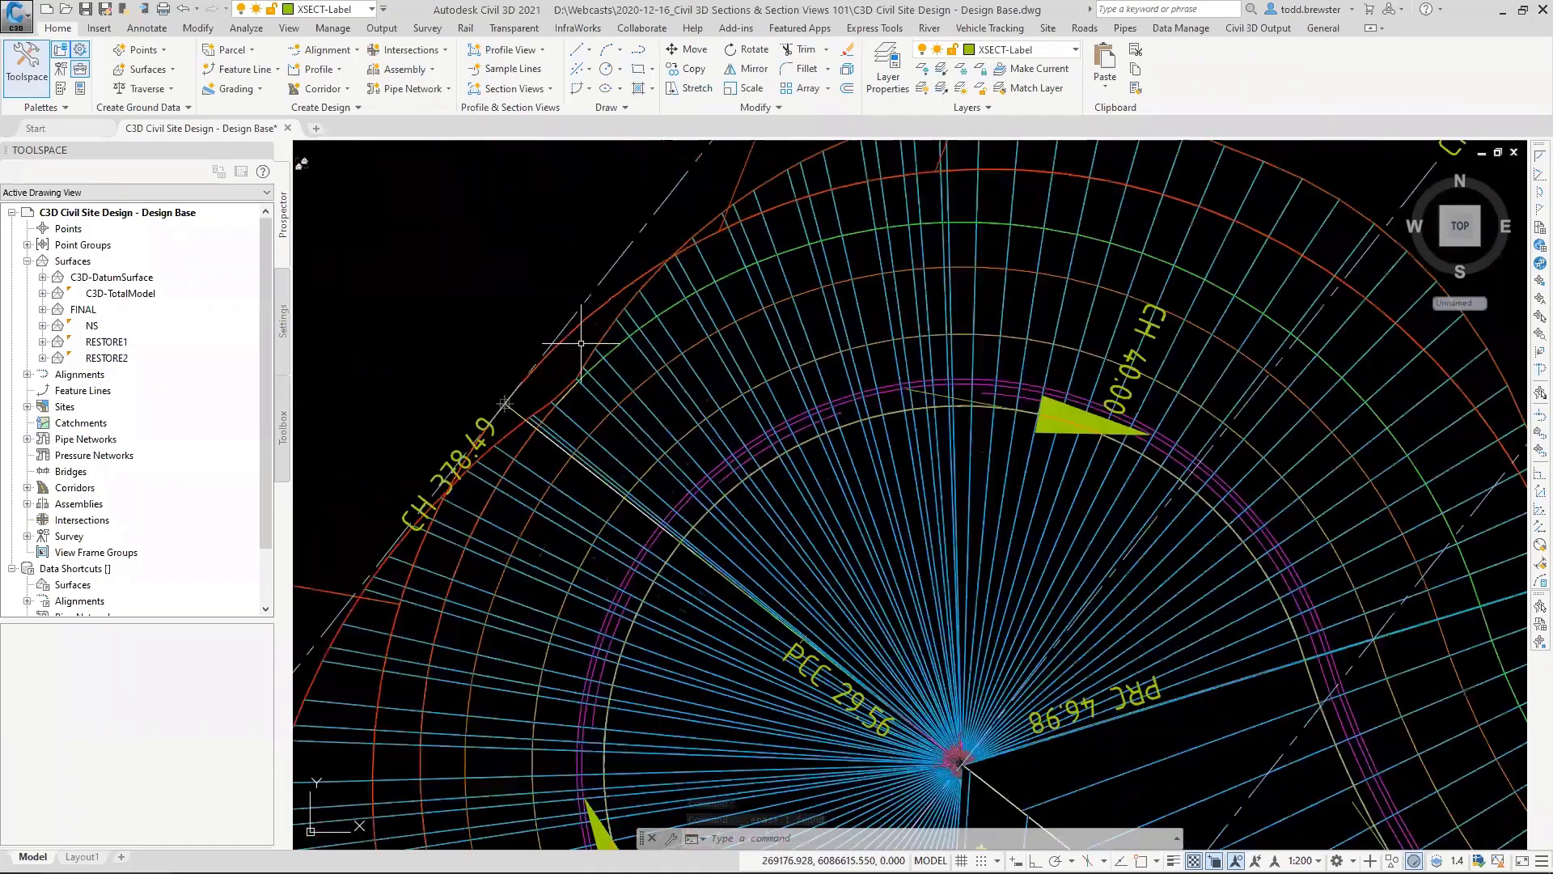
{"action": "middle_click_drag", "start_coordinate": [311, 560], "coordinate": [694, 423]}
{"action": "scroll", "coordinate": [804, 270], "scroll_direction": "down", "scroll_amount": 5}
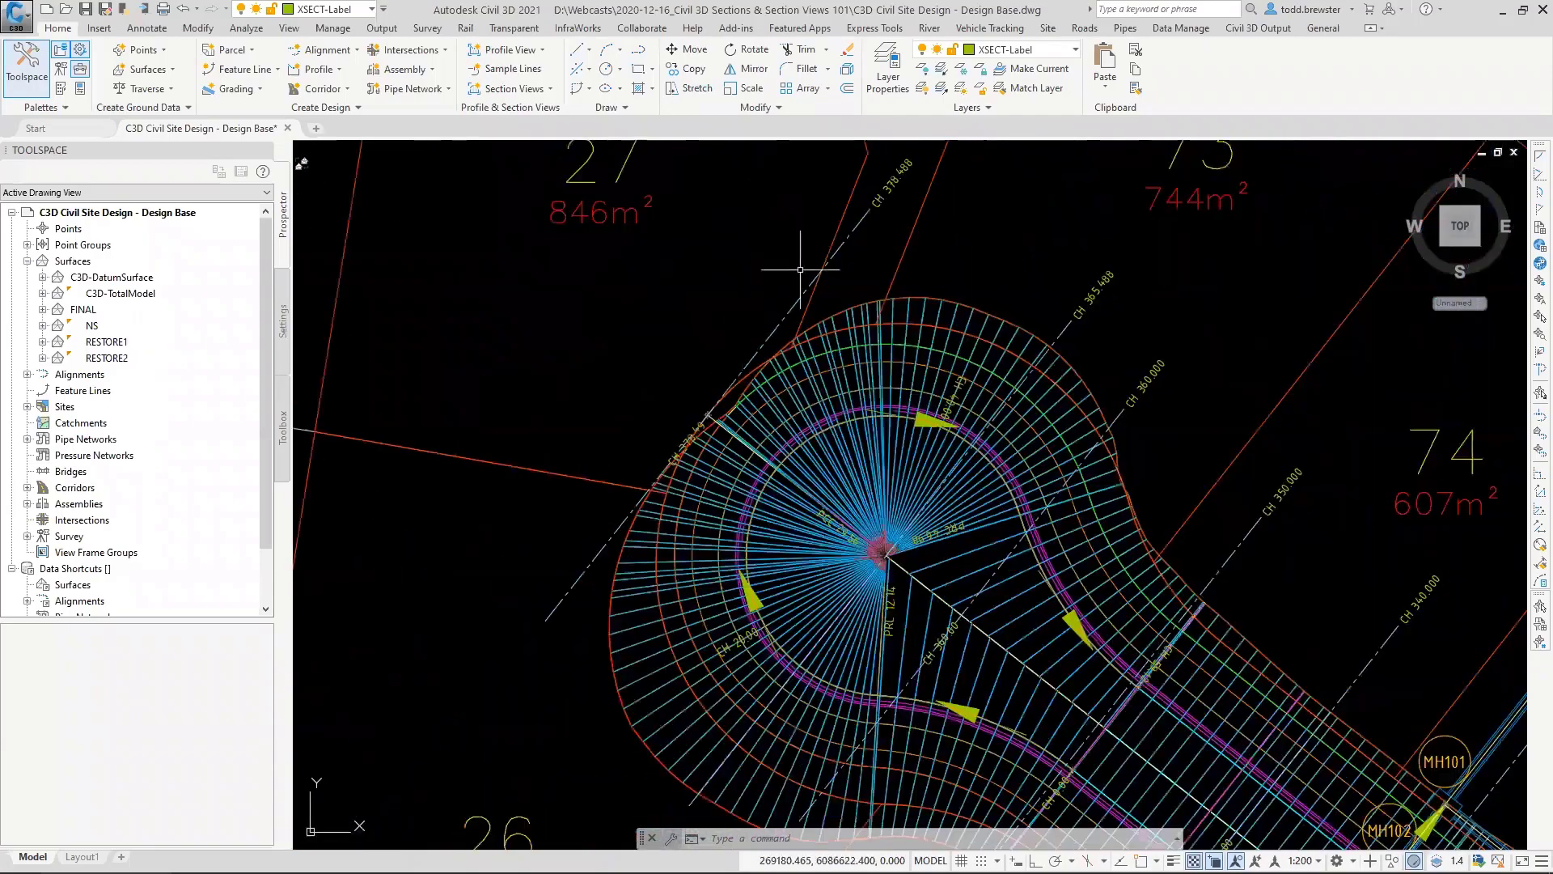
{"action": "left_click", "coordinate": [853, 231]}
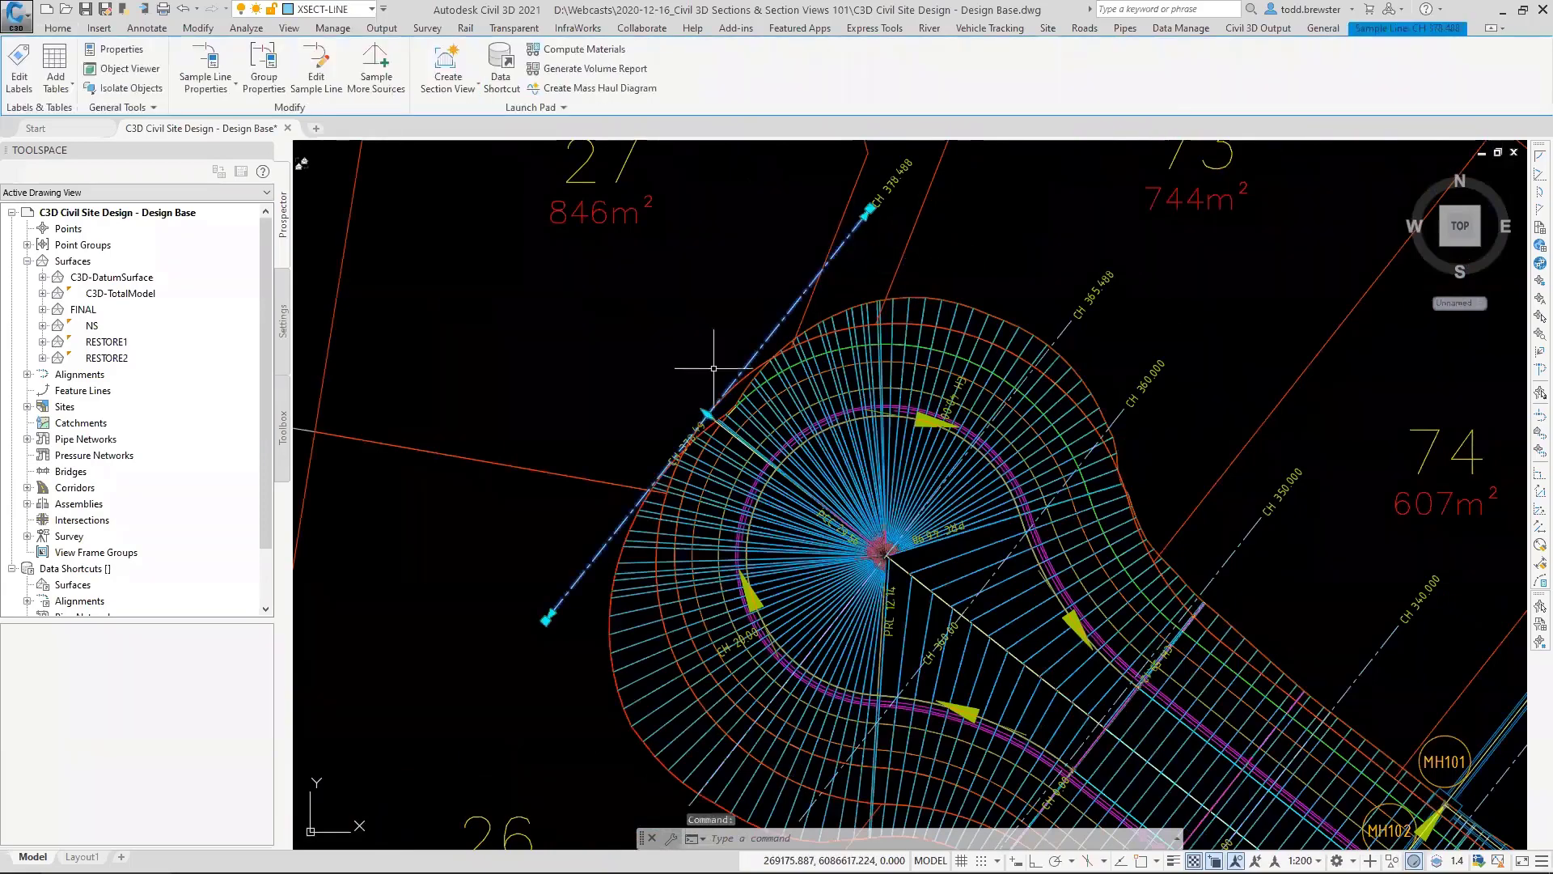
{"action": "scroll", "coordinate": [696, 416], "scroll_direction": "up", "scroll_amount": 4}
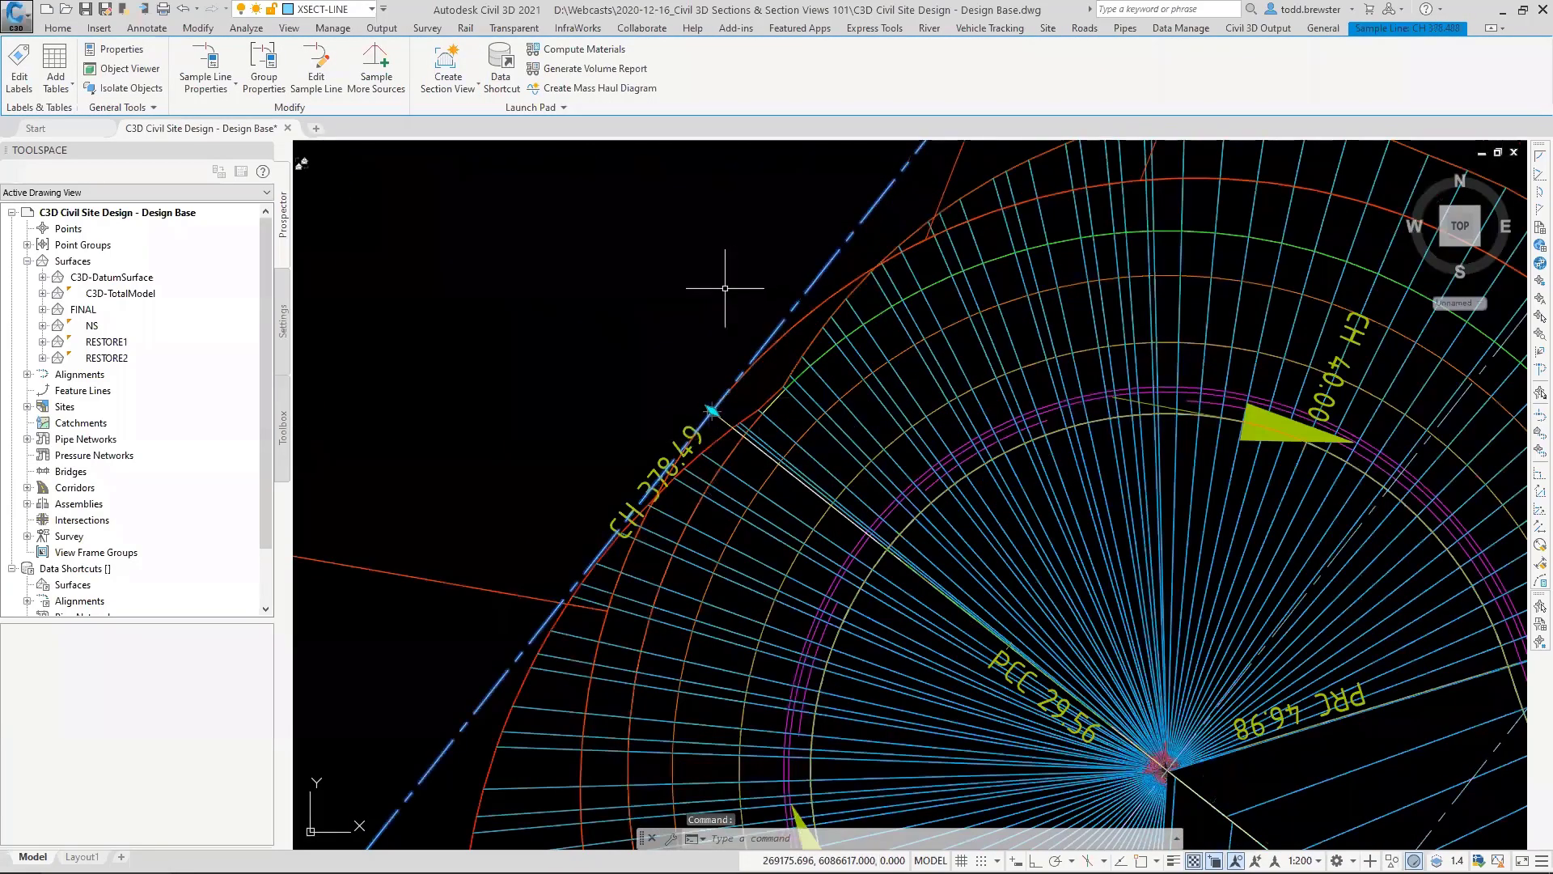
{"action": "key", "text": "Delete"}
Step: Delete the CH 0.000 sample line at the east intersection, choosing it from the selection-cycling list
{"action": "scroll", "coordinate": [703, 296], "scroll_direction": "down", "scroll_amount": 5}
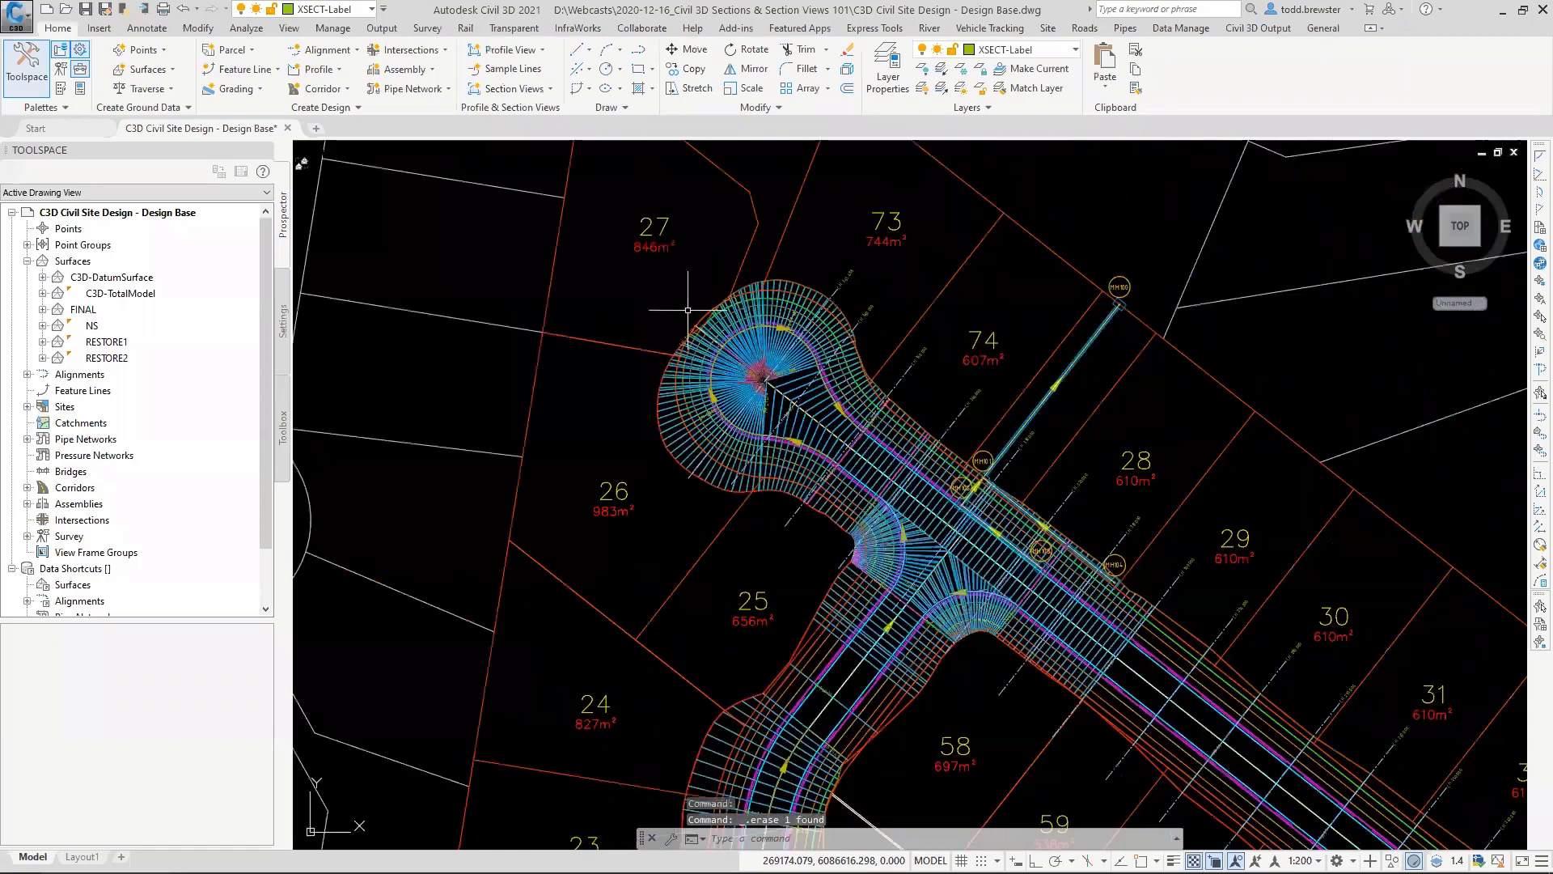
{"action": "scroll", "coordinate": [687, 310], "scroll_direction": "down", "scroll_amount": 8}
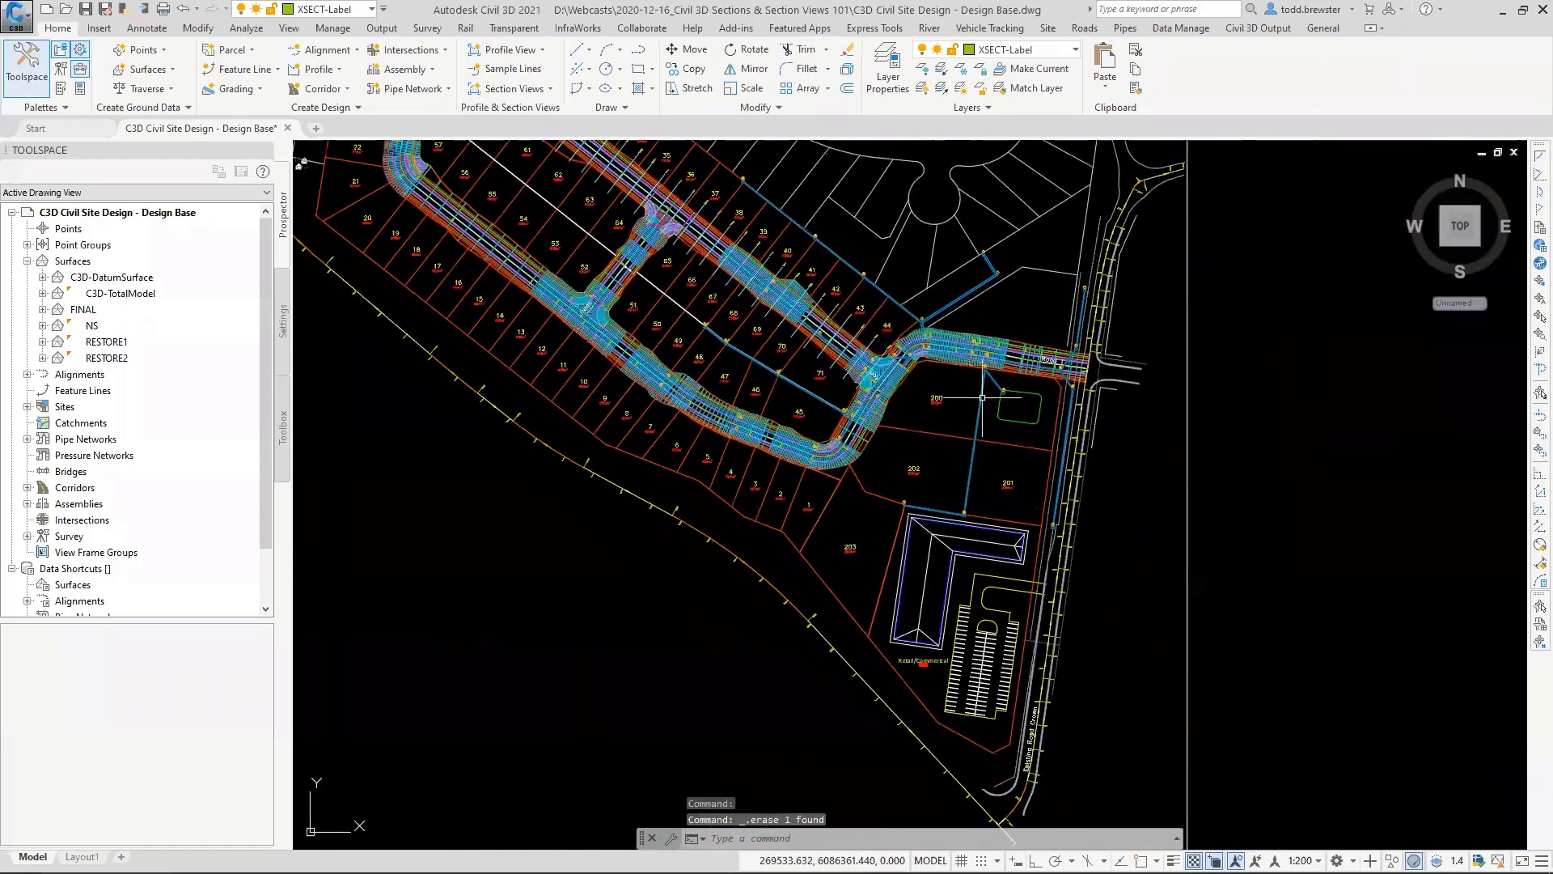
{"action": "scroll", "coordinate": [897, 359], "scroll_direction": "up", "scroll_amount": 3}
{"action": "scroll", "coordinate": [897, 359], "scroll_direction": "up", "scroll_amount": 6}
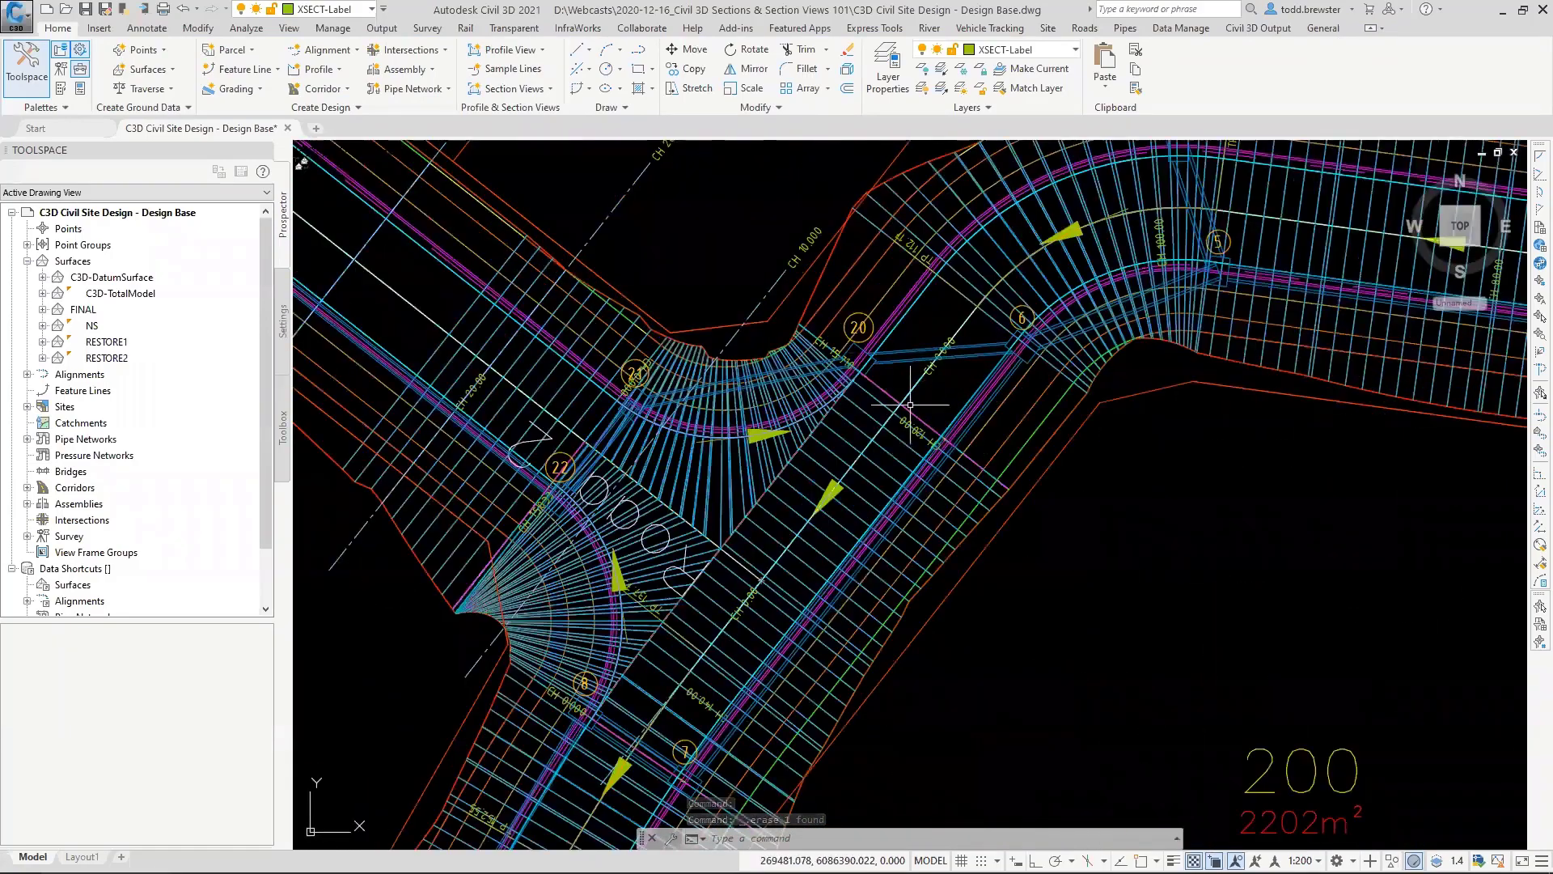
{"action": "left_click", "coordinate": [910, 377]}
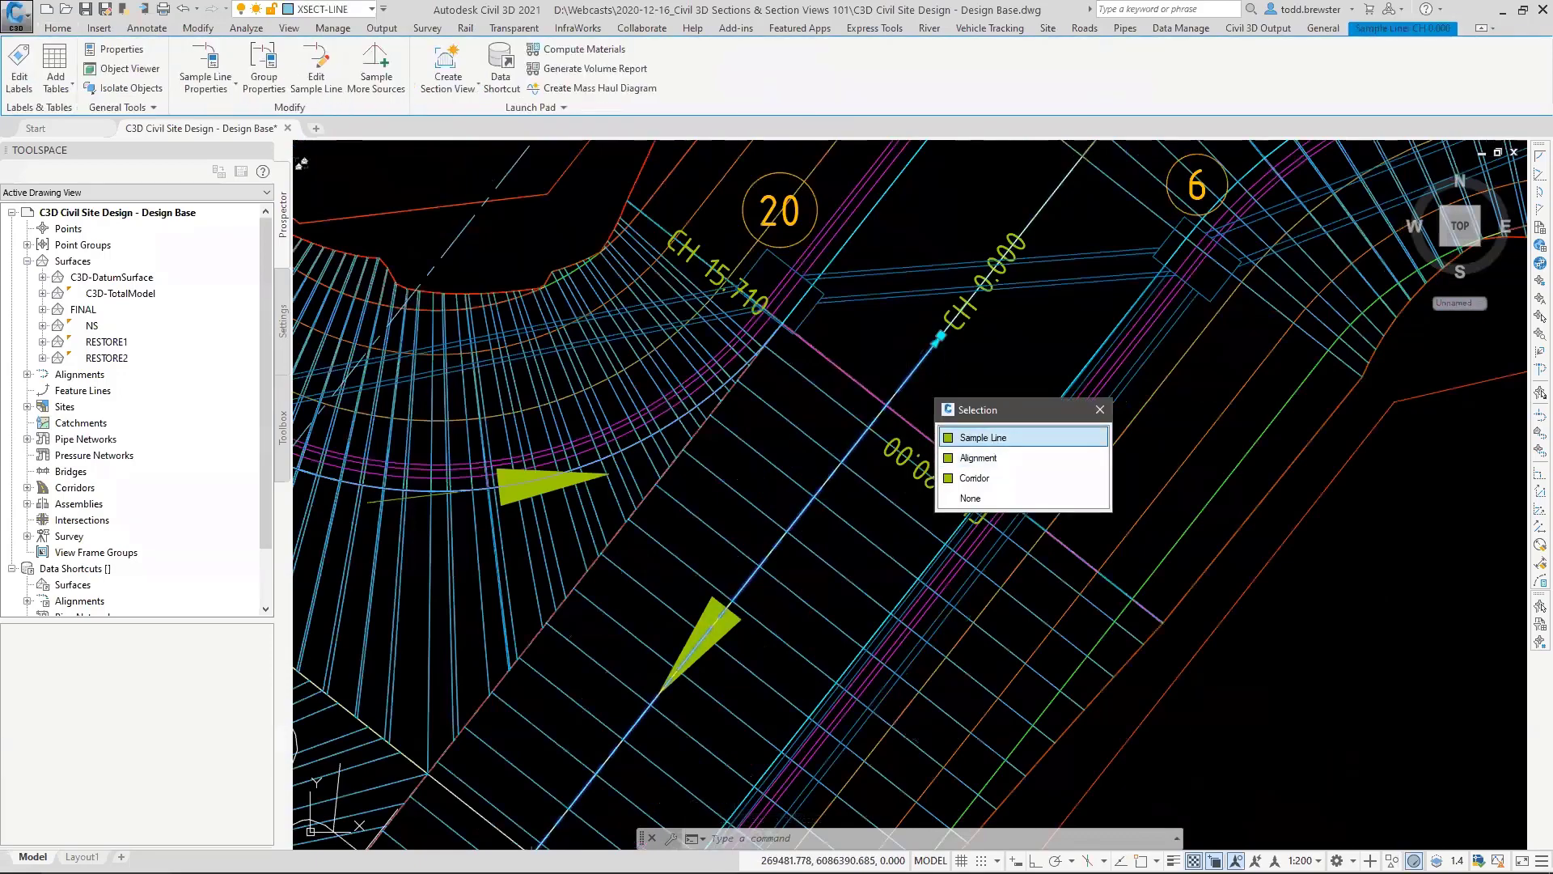
{"action": "left_click", "coordinate": [995, 434]}
{"action": "scroll", "coordinate": [1030, 358], "scroll_direction": "down", "scroll_amount": 6}
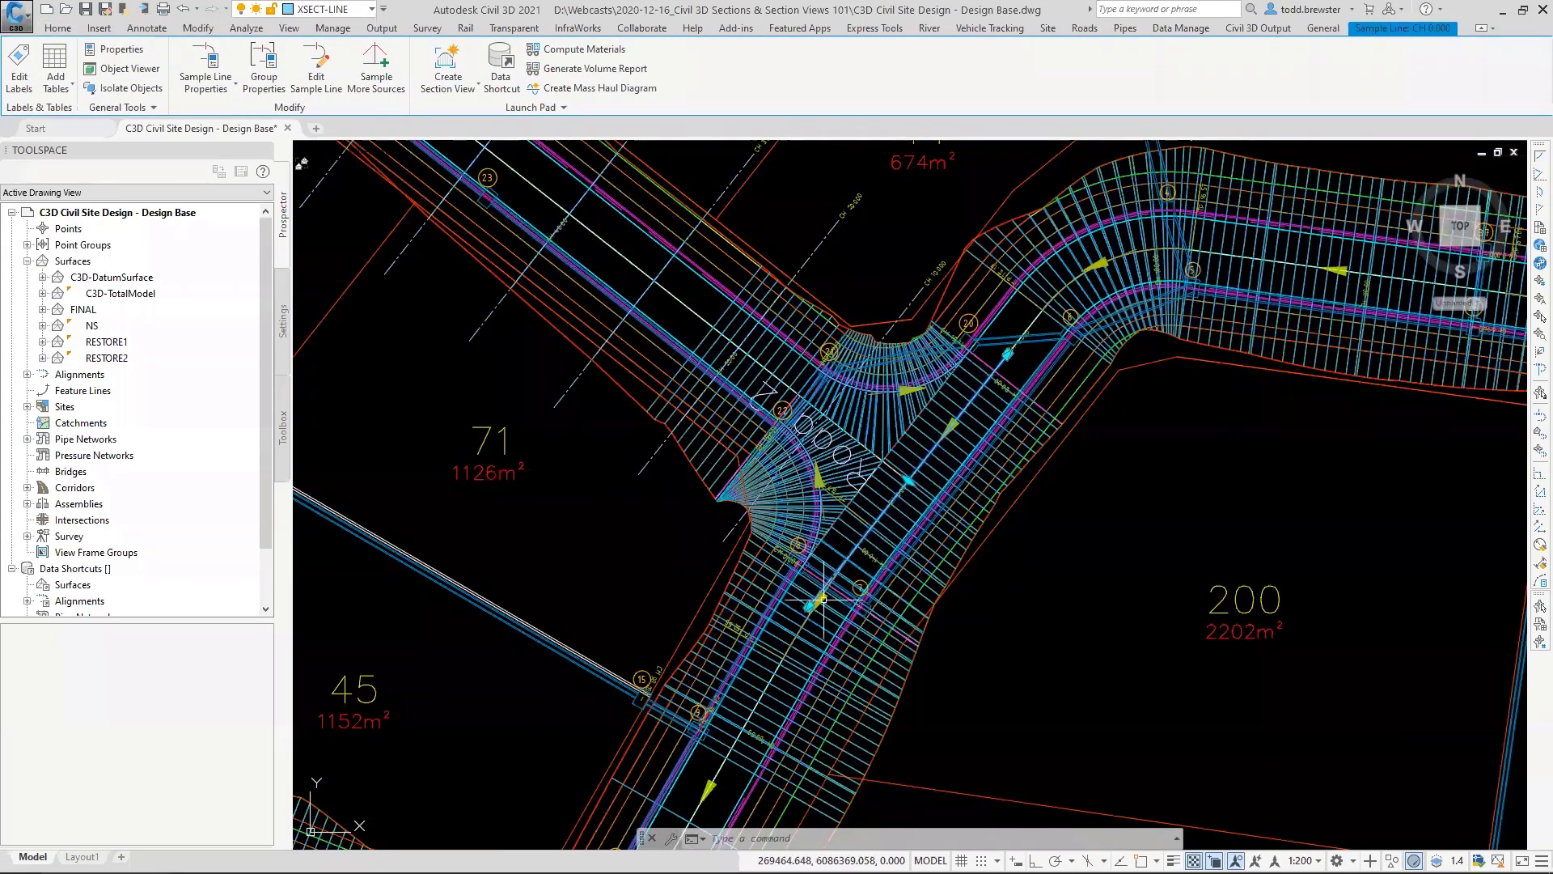
{"action": "key", "text": "Delete"}
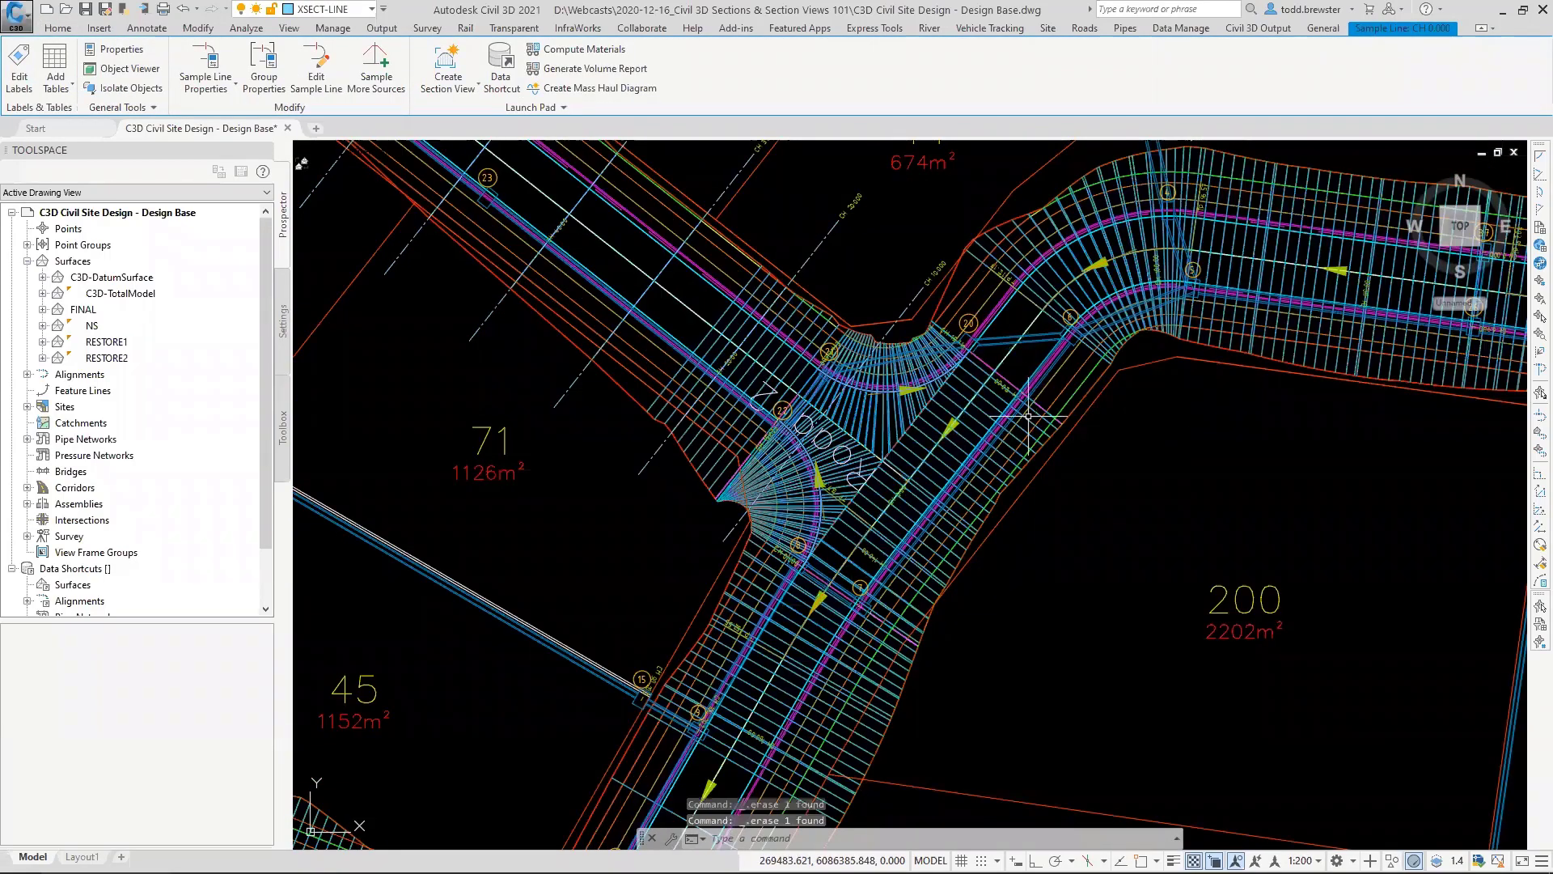
{"action": "scroll", "coordinate": [927, 302], "scroll_direction": "up", "scroll_amount": 4}
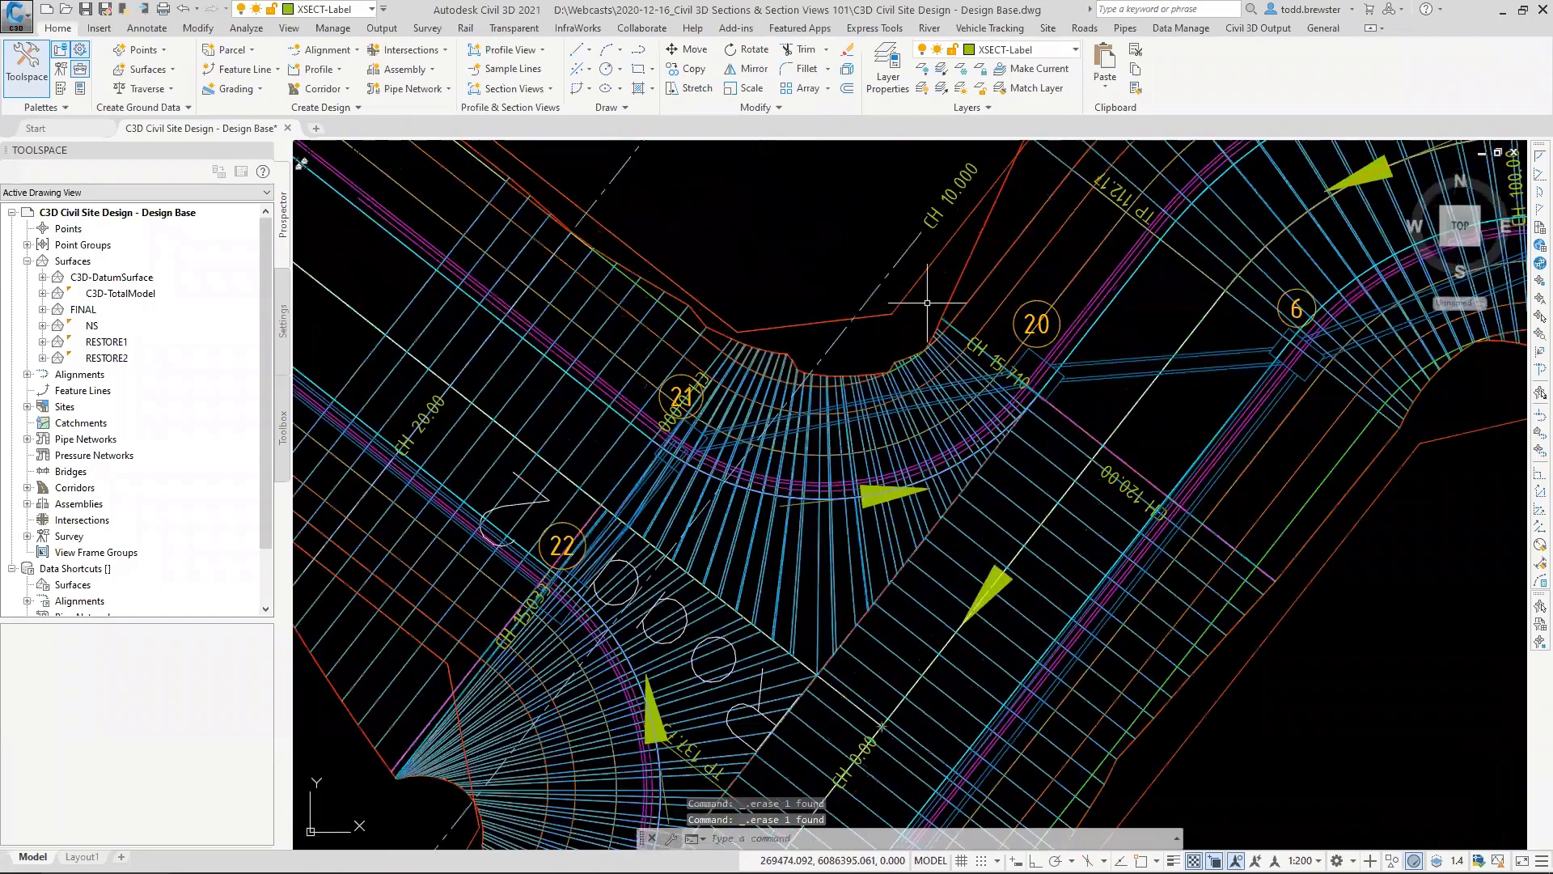
Step: Select the CH 10.000 sample line and start stretching its end grip near the intersection
{"action": "left_click", "coordinate": [904, 257]}
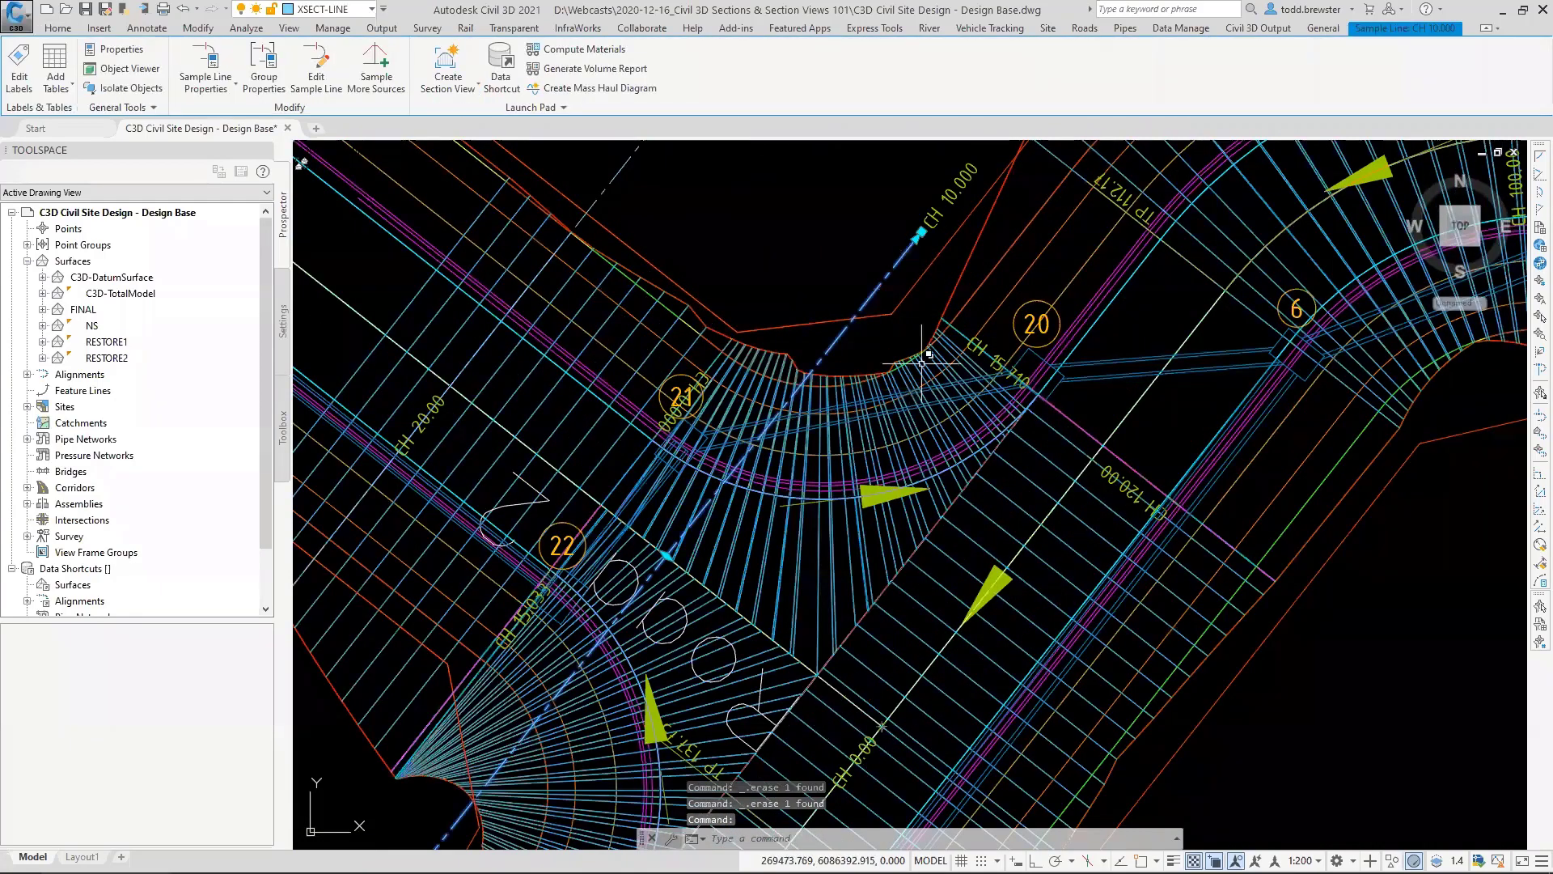
{"action": "middle_click_drag", "start_coordinate": [920, 363], "coordinate": [991, 385]}
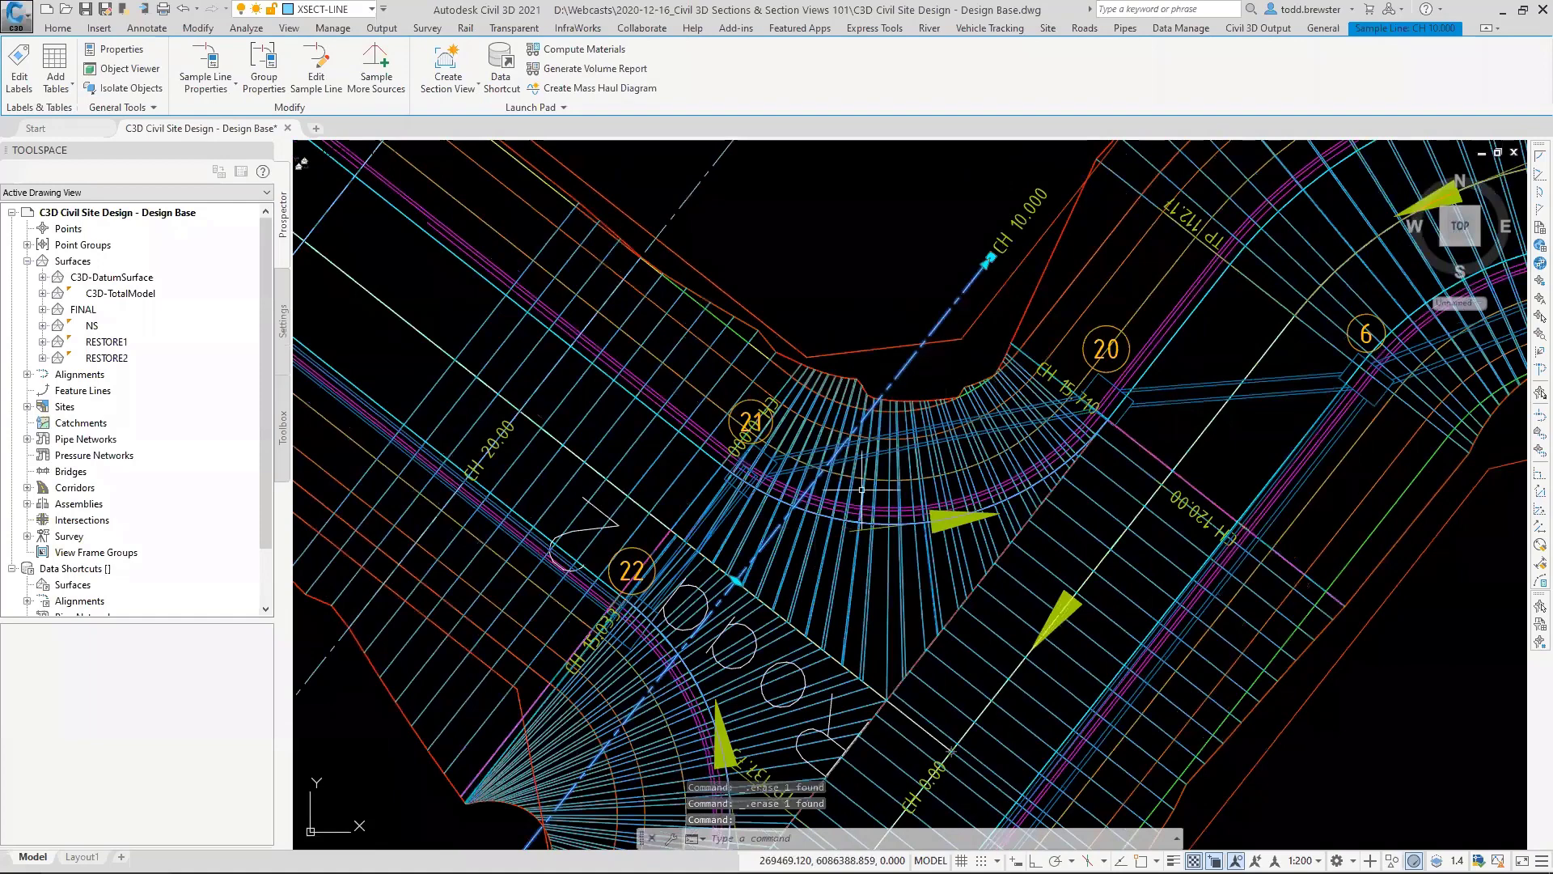
{"action": "scroll", "coordinate": [863, 485], "scroll_direction": "down", "scroll_amount": 2}
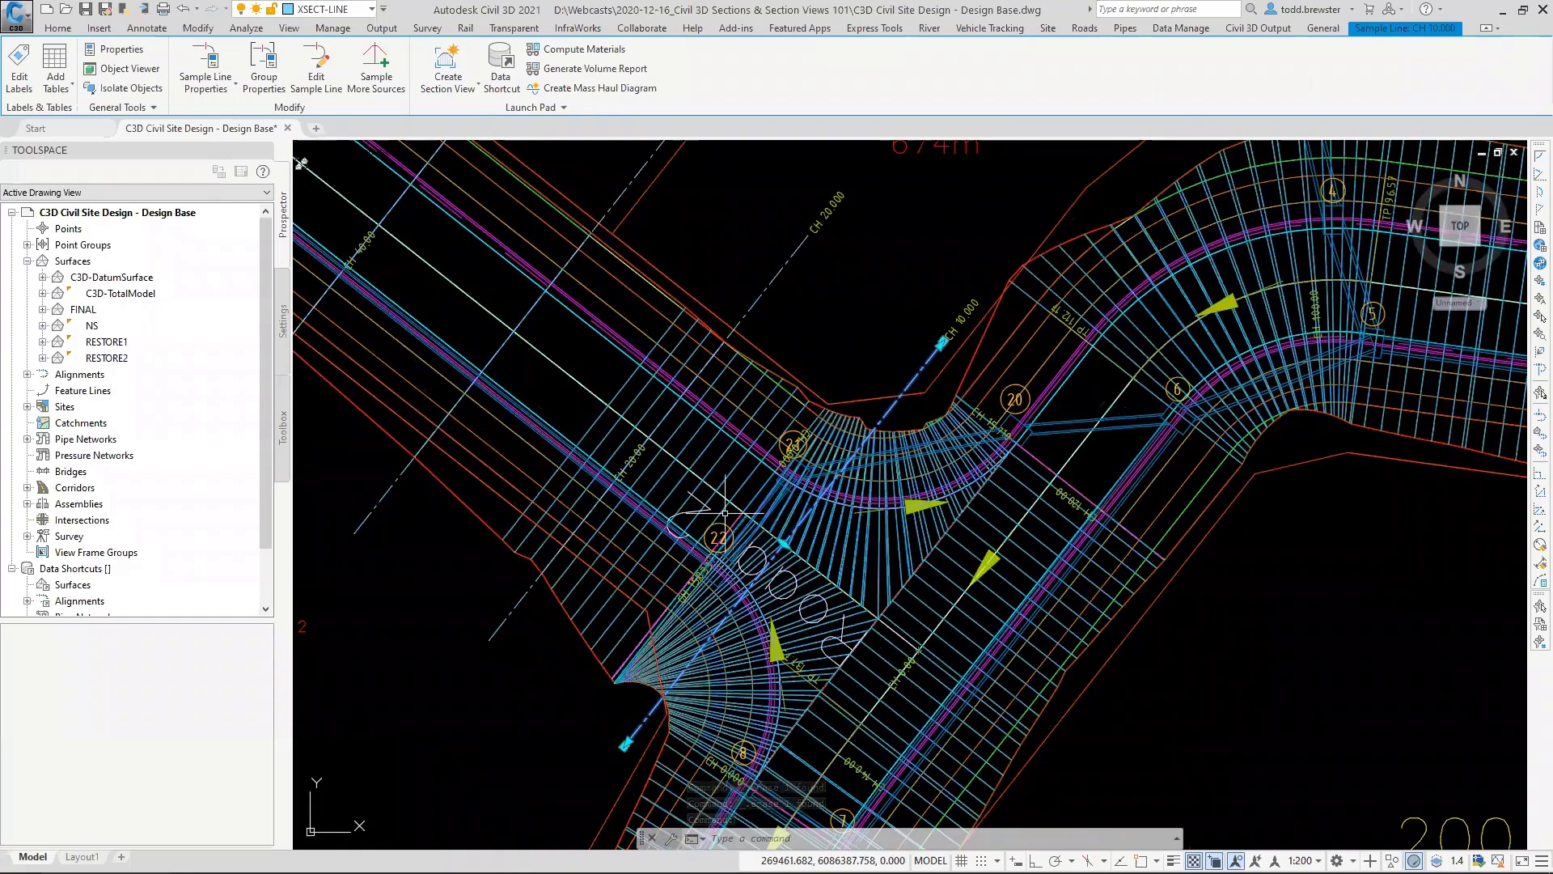
{"action": "scroll", "coordinate": [780, 530], "scroll_direction": "up", "scroll_amount": 2}
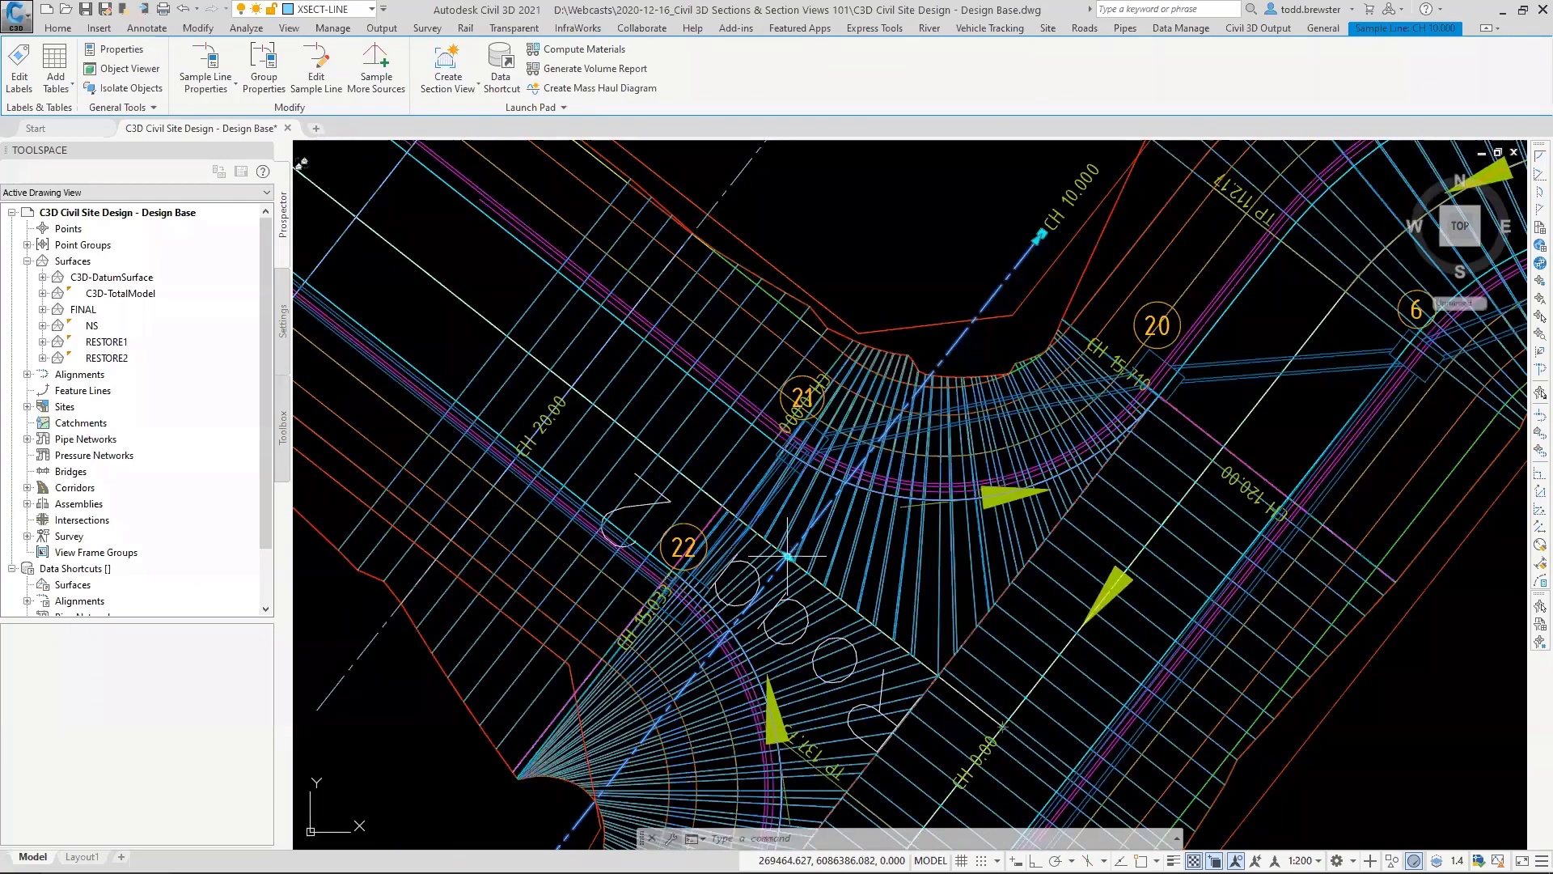
{"action": "left_click", "coordinate": [789, 549]}
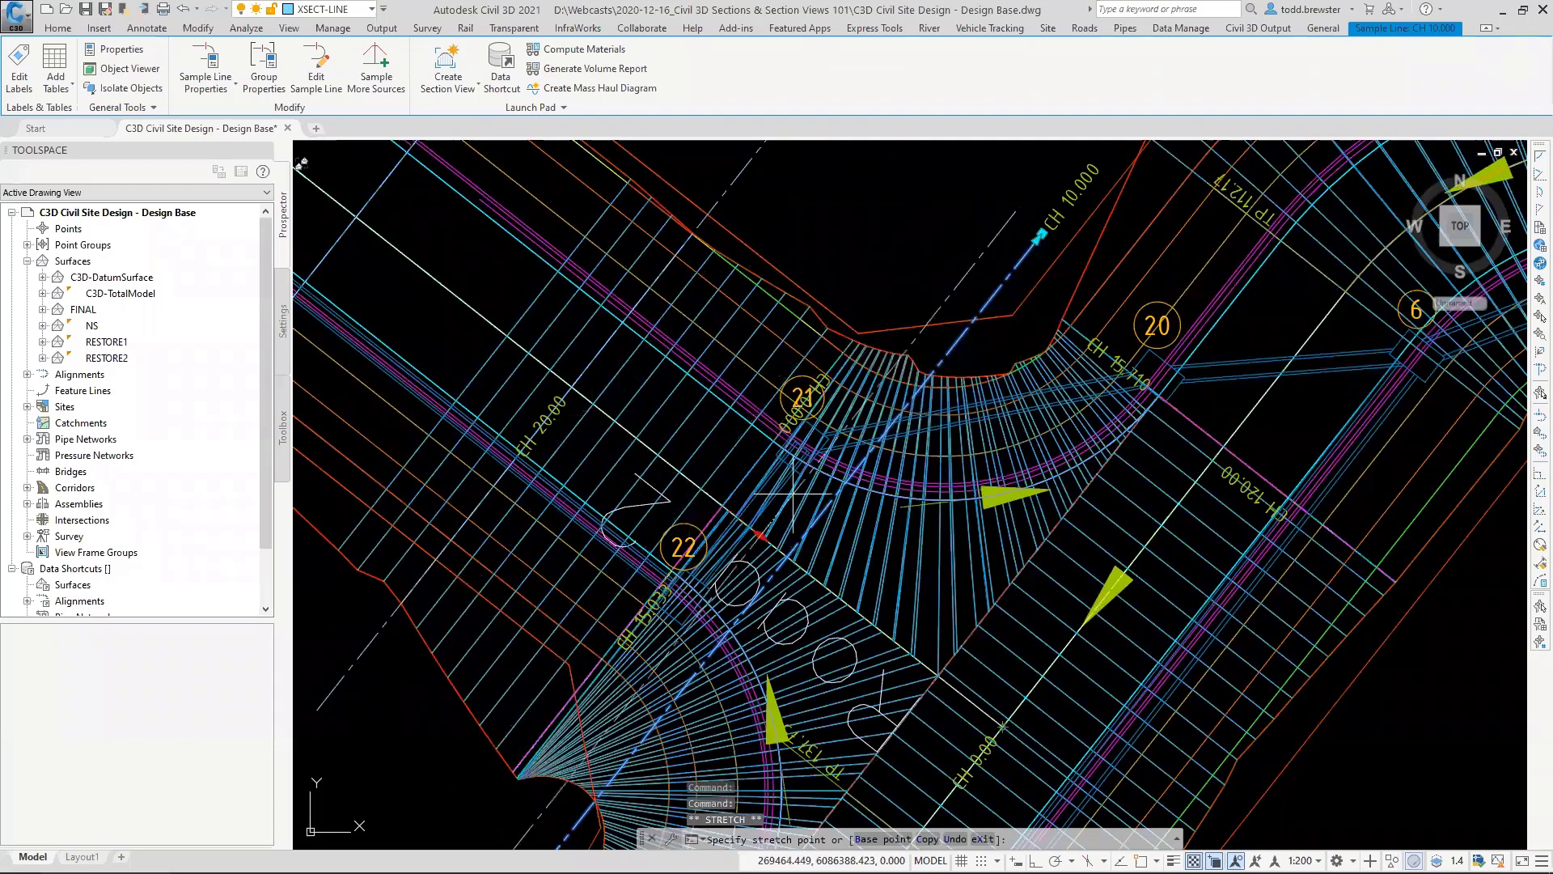
{"action": "scroll", "coordinate": [813, 505], "scroll_direction": "down", "scroll_amount": 4}
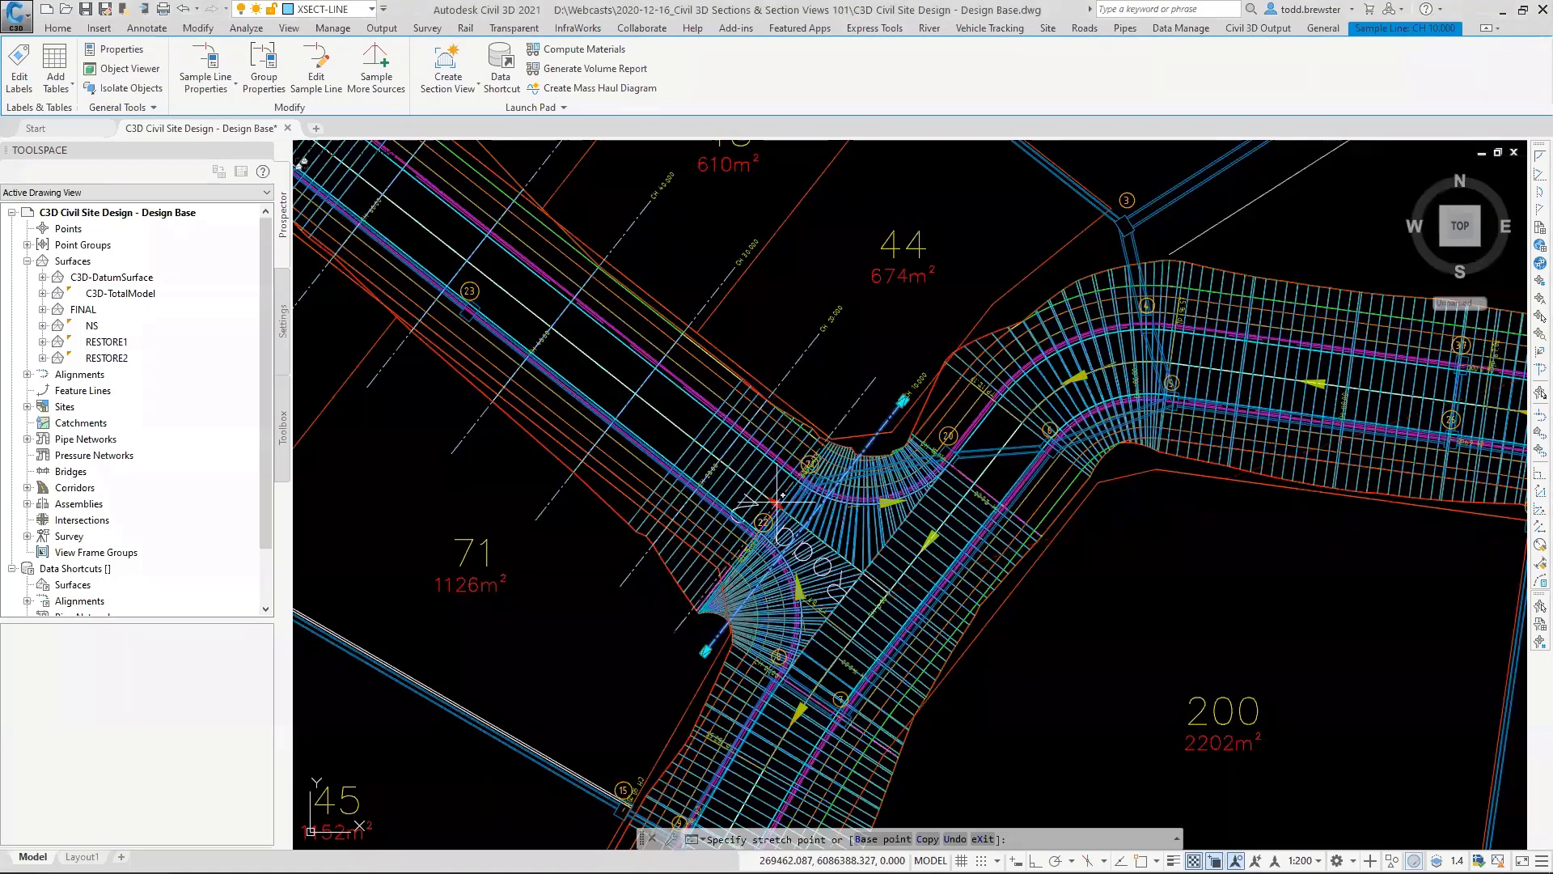
{"action": "scroll", "coordinate": [775, 502], "scroll_direction": "up", "scroll_amount": 2}
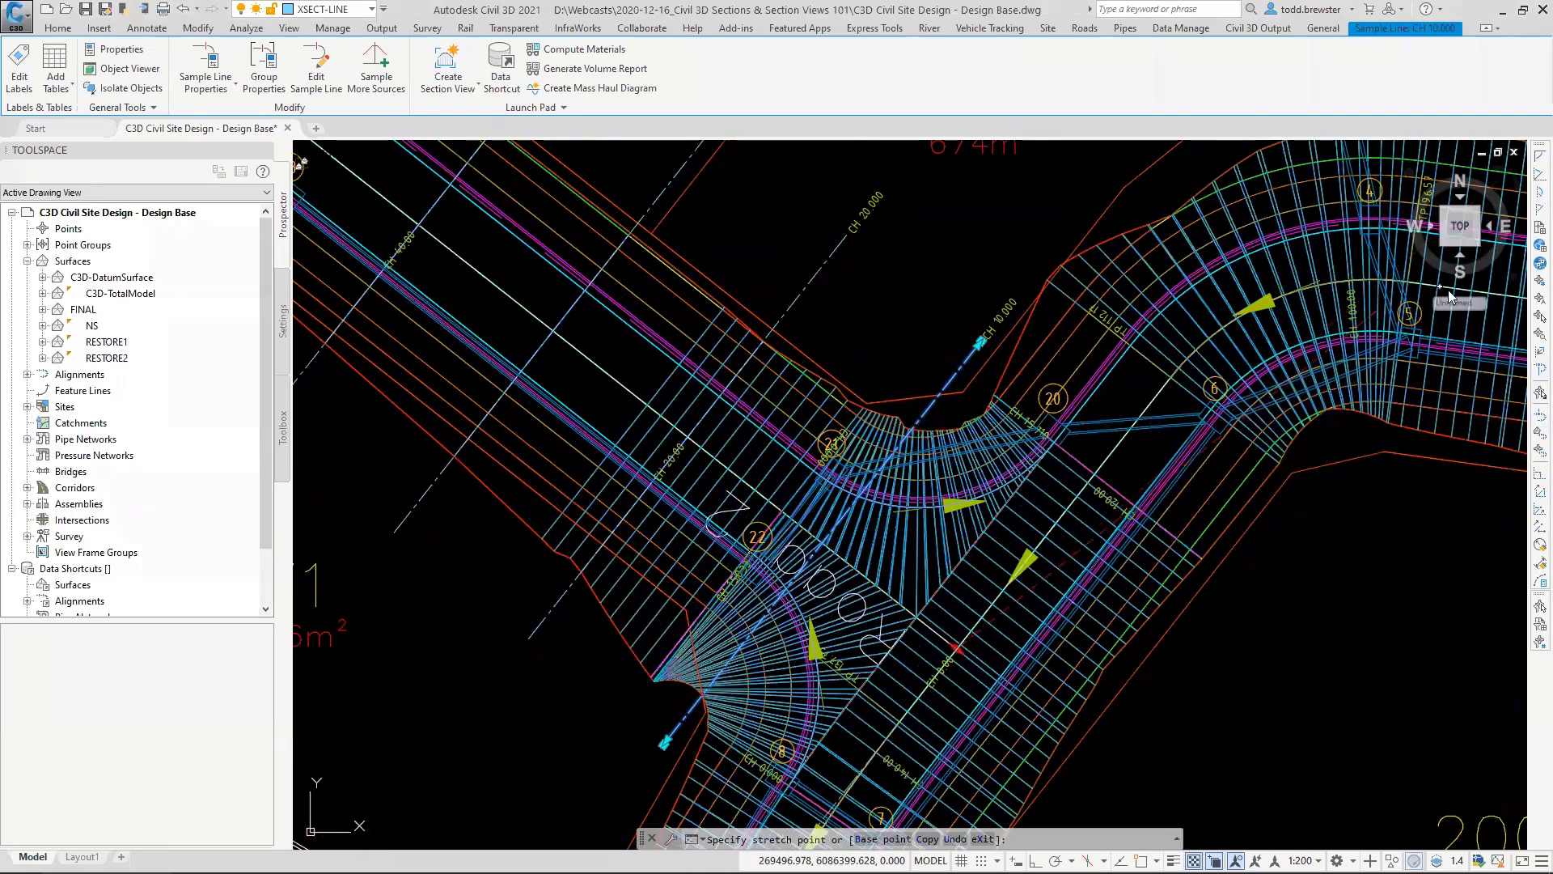
Step: Place the line end at station 13.011 on Road 2 using Station Offset, then erase the line
{"action": "left_click", "coordinate": [1529, 374]}
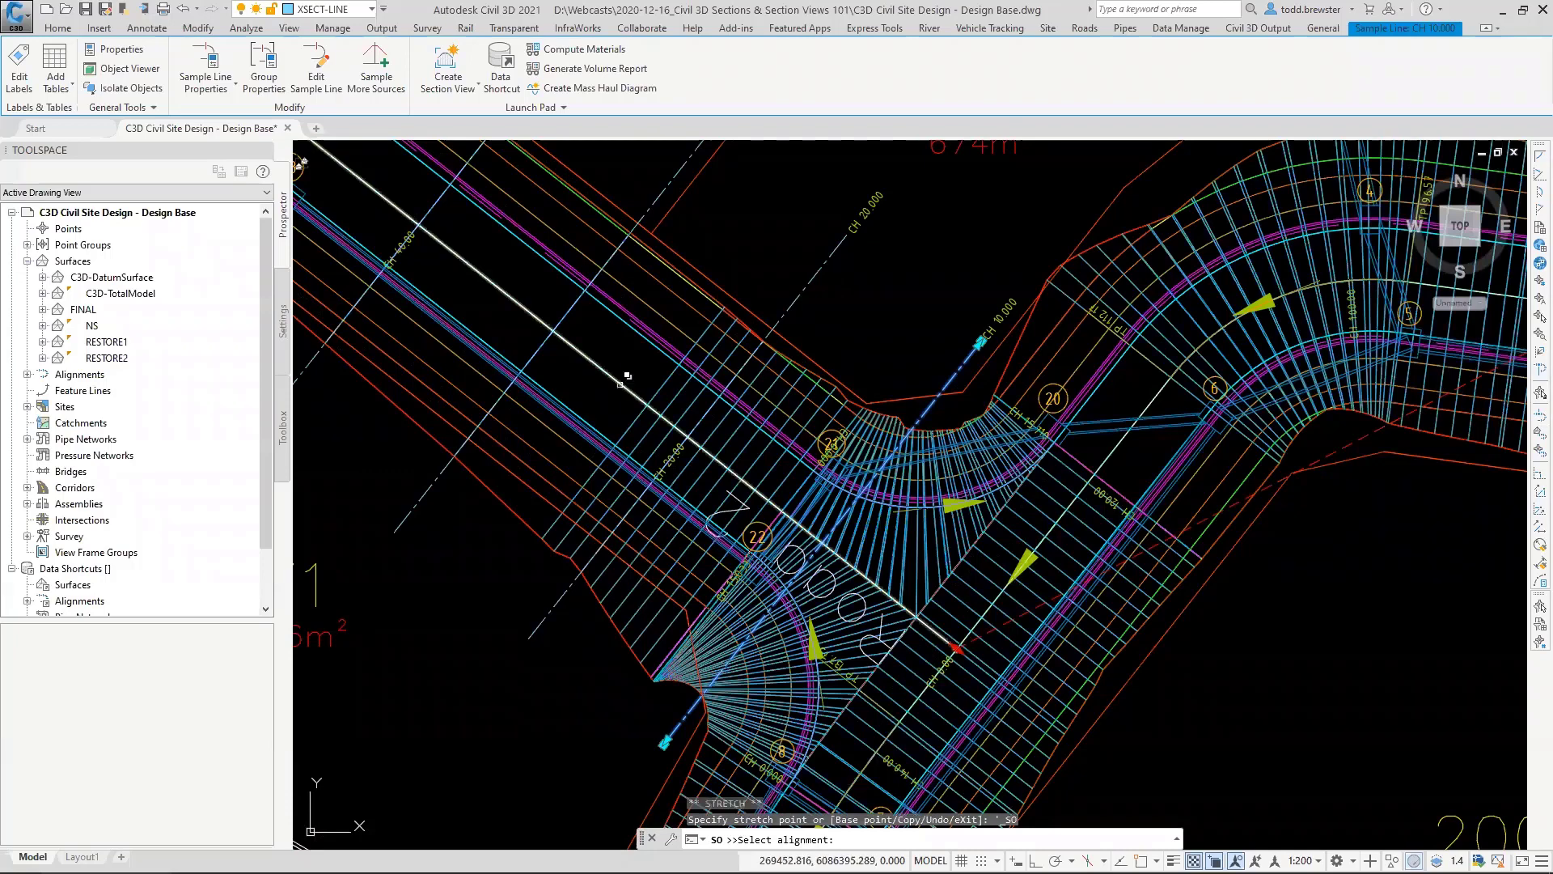
{"action": "left_click", "coordinate": [706, 446]}
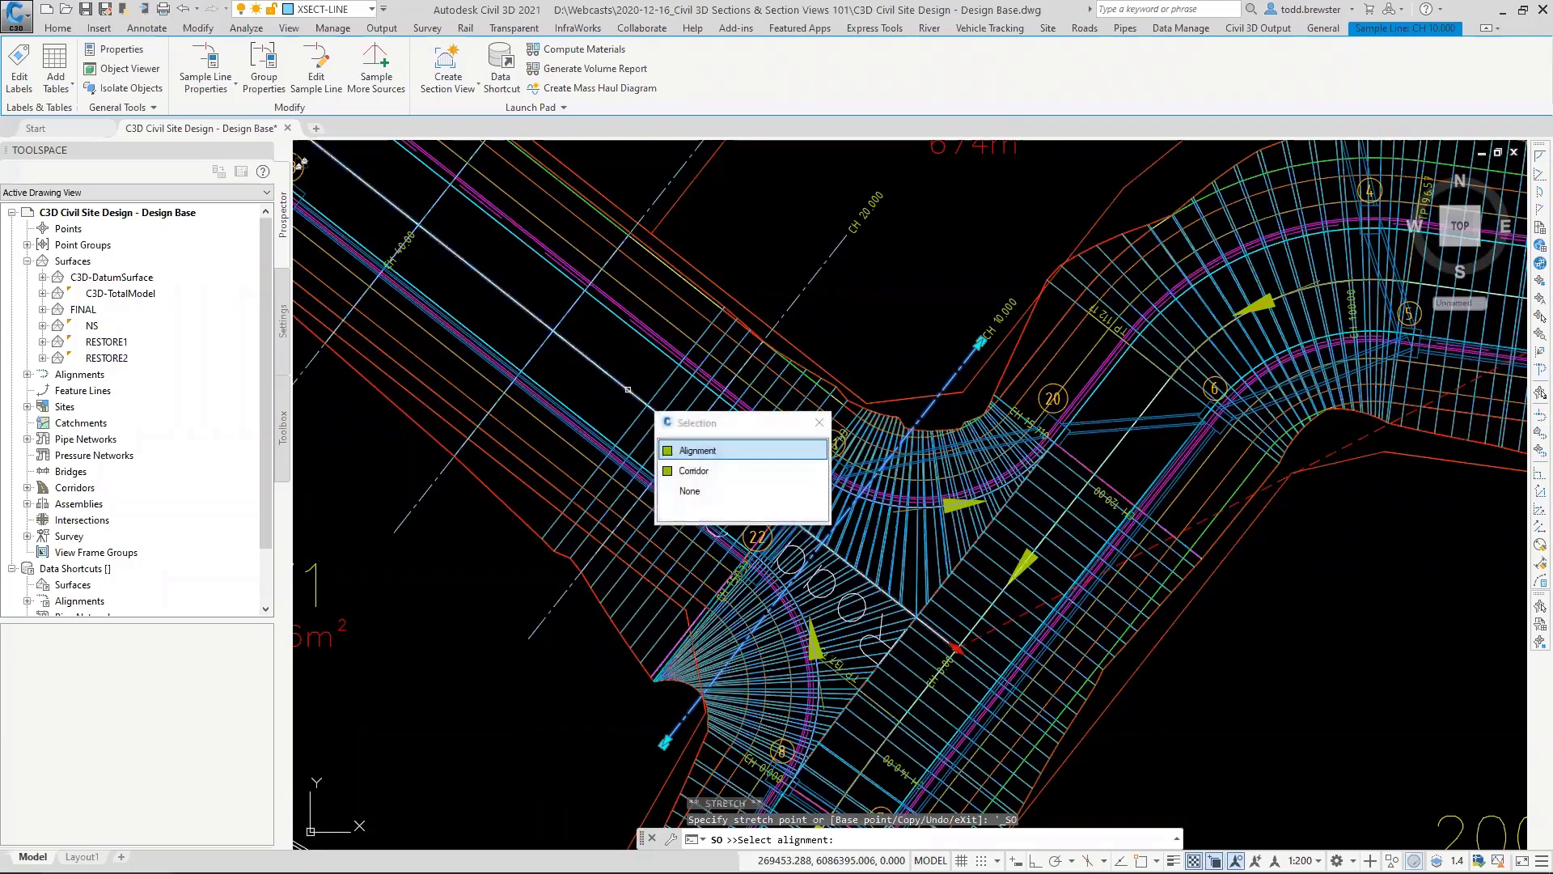
{"action": "left_click", "coordinate": [706, 451]}
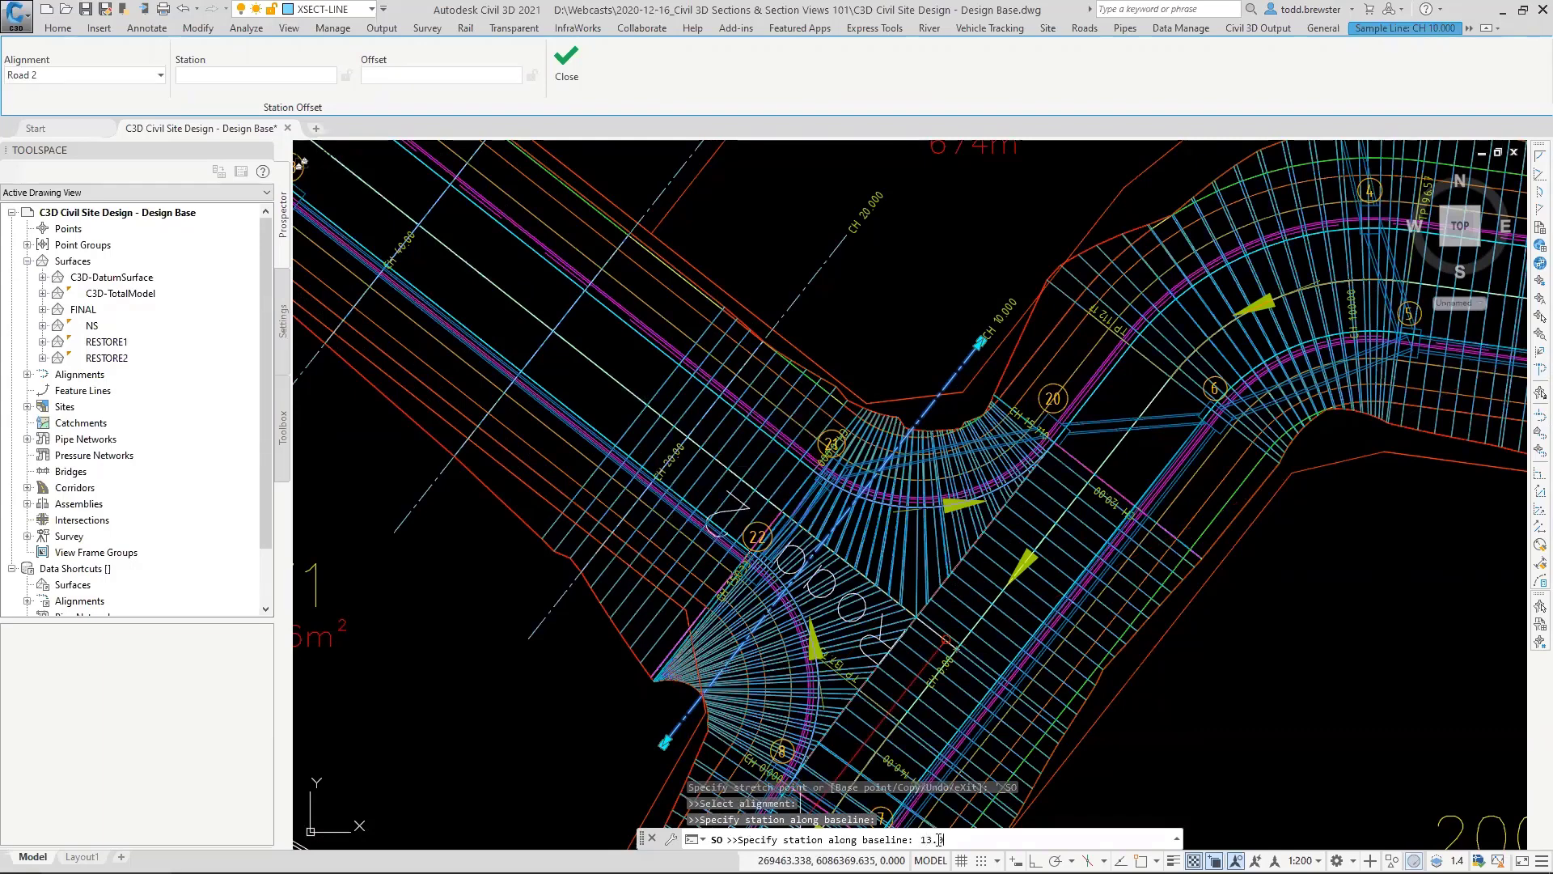
{"action": "key", "text": "Return"}
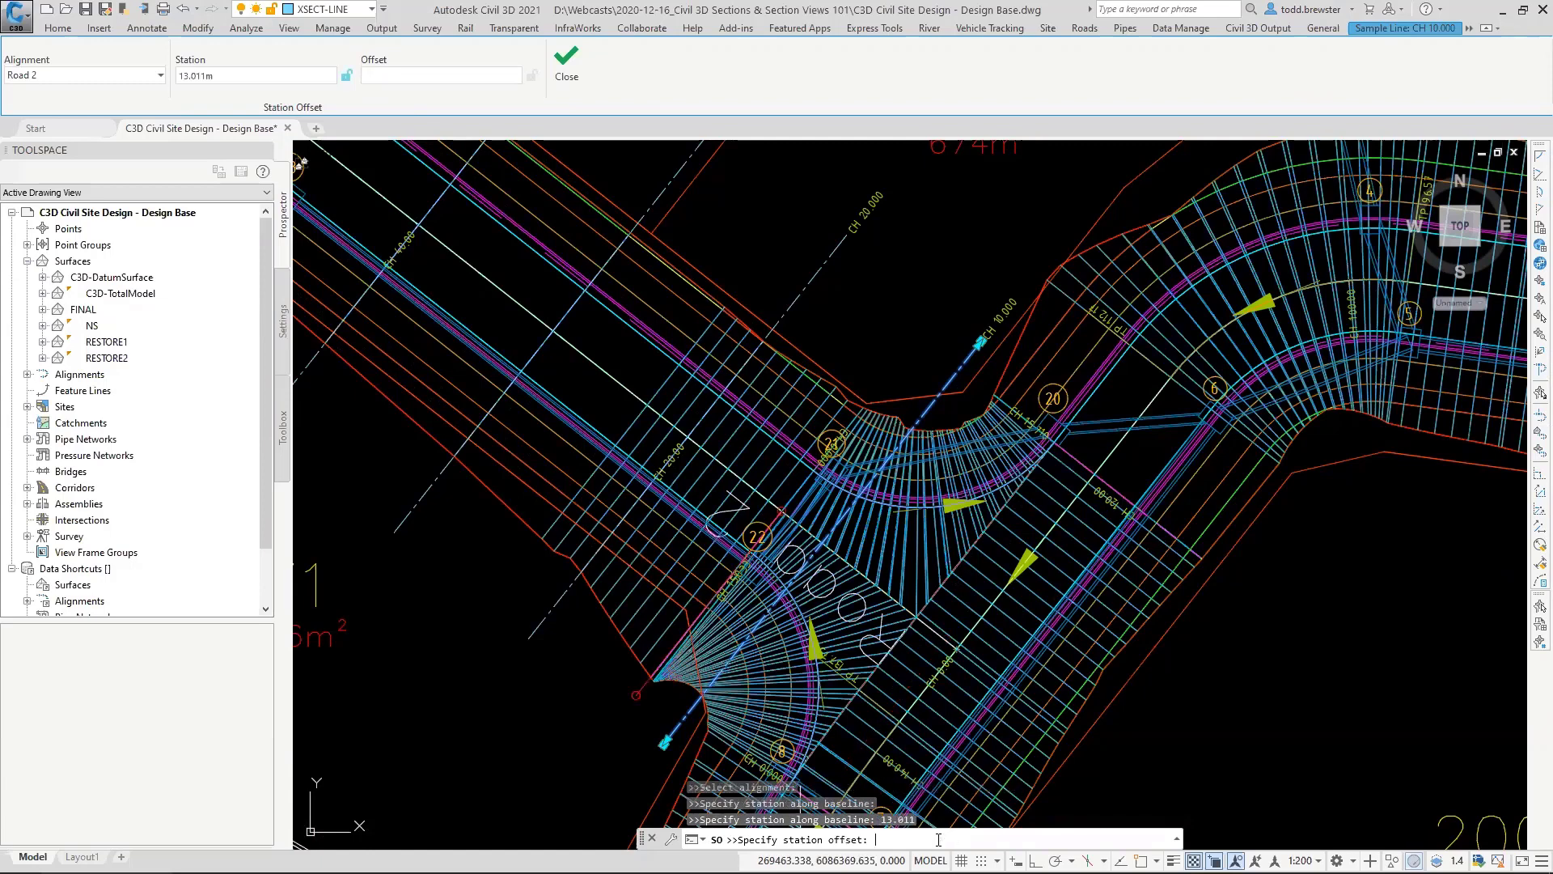
{"action": "key", "text": "Return"}
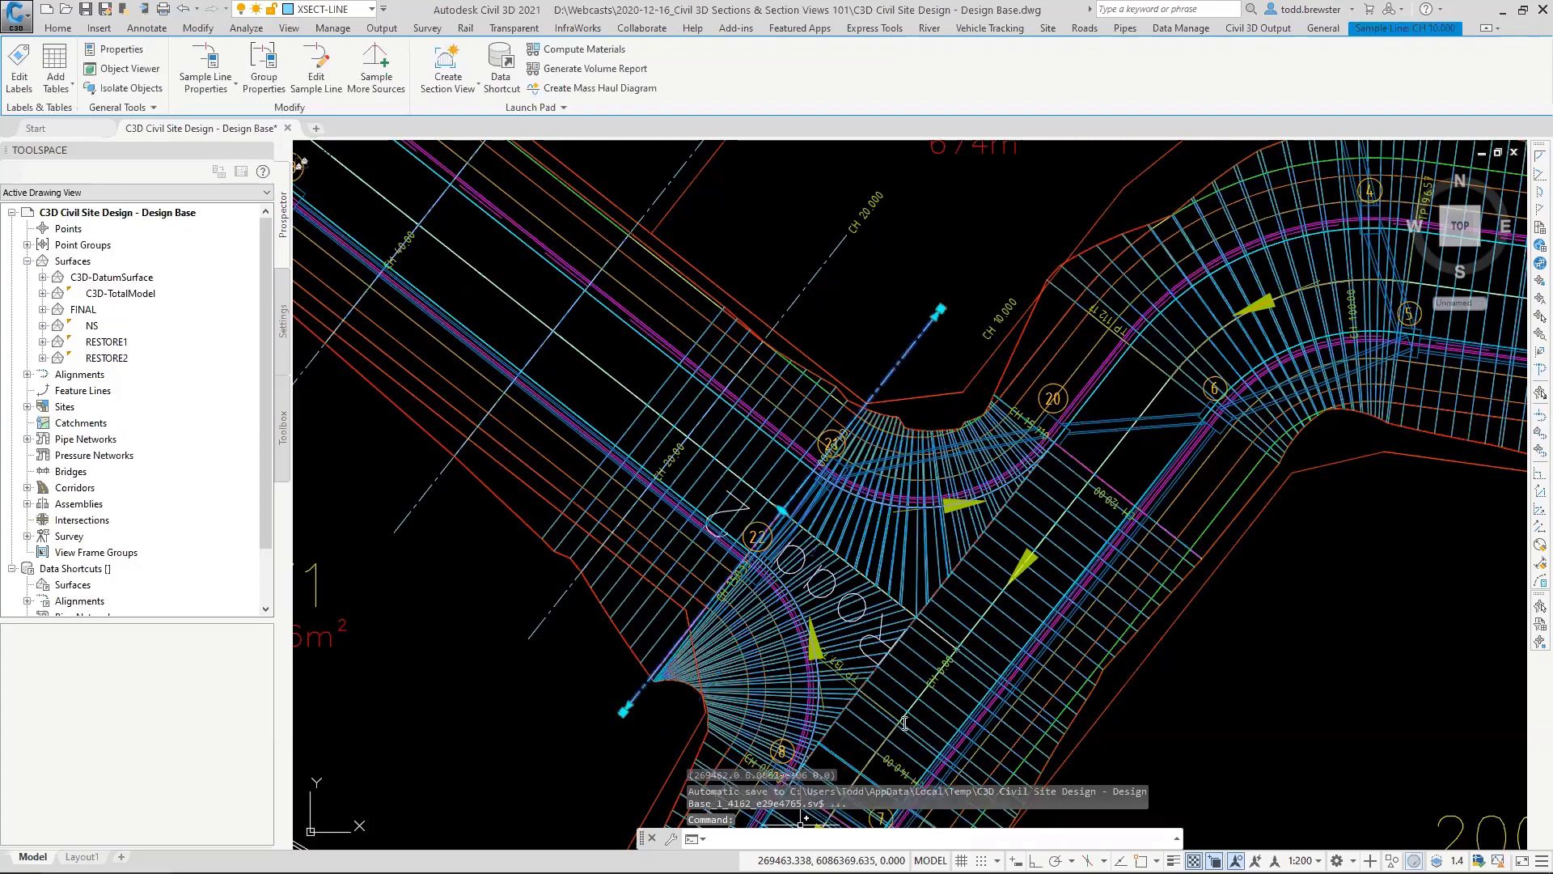
{"action": "key", "text": "Delete"}
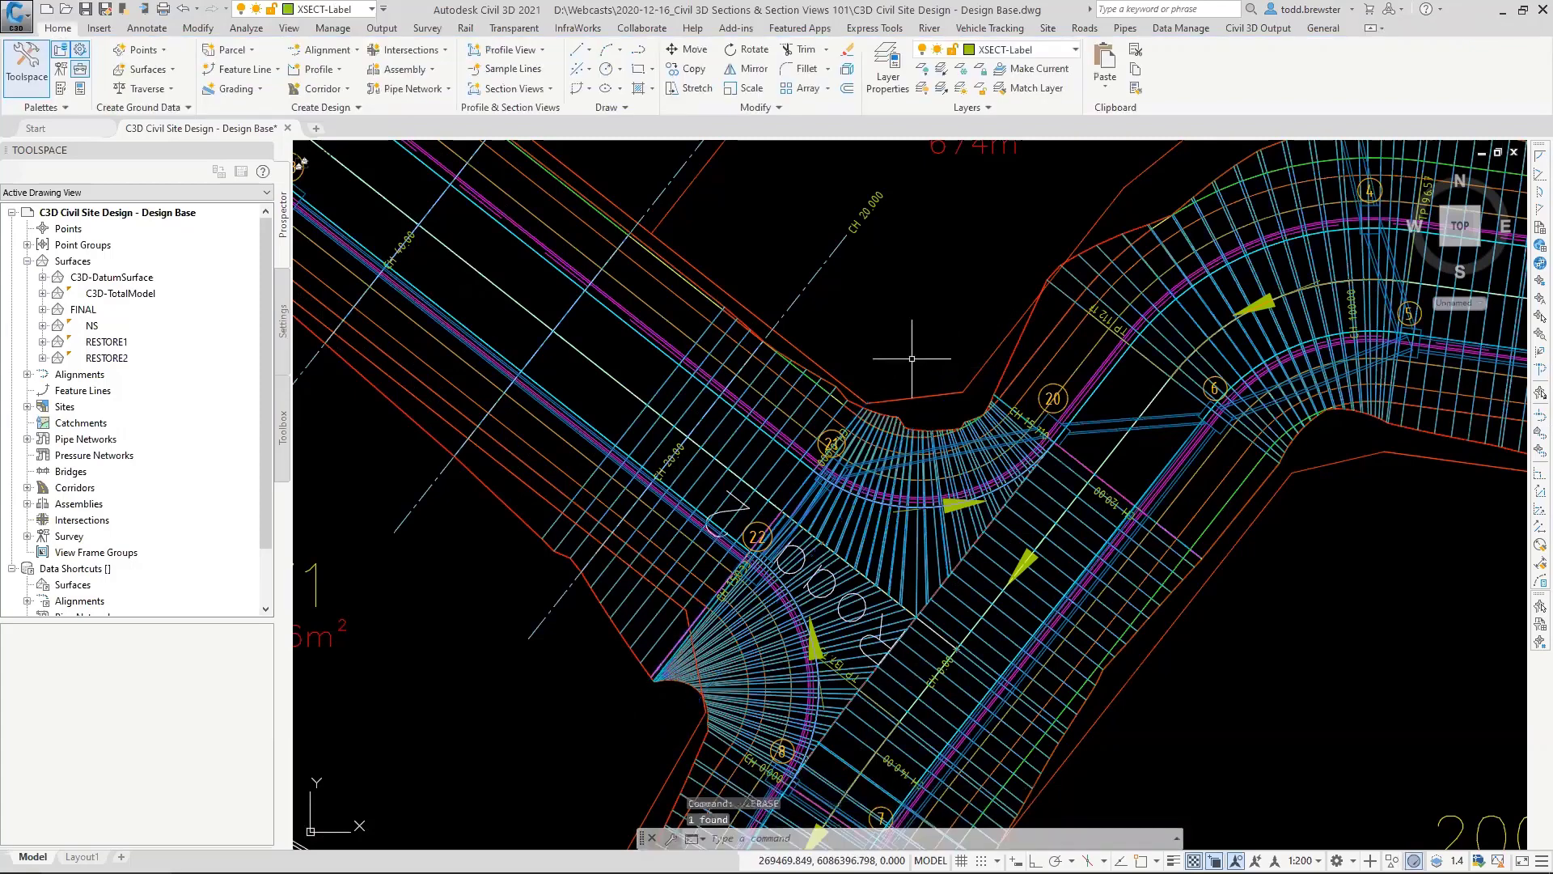
Step: Undo the erase with U to restore the CH 13.011 sample line, then zoom out over lots 39–44
{"action": "mouse_move", "coordinate": [912, 359]}
{"action": "type", "text": "u"}
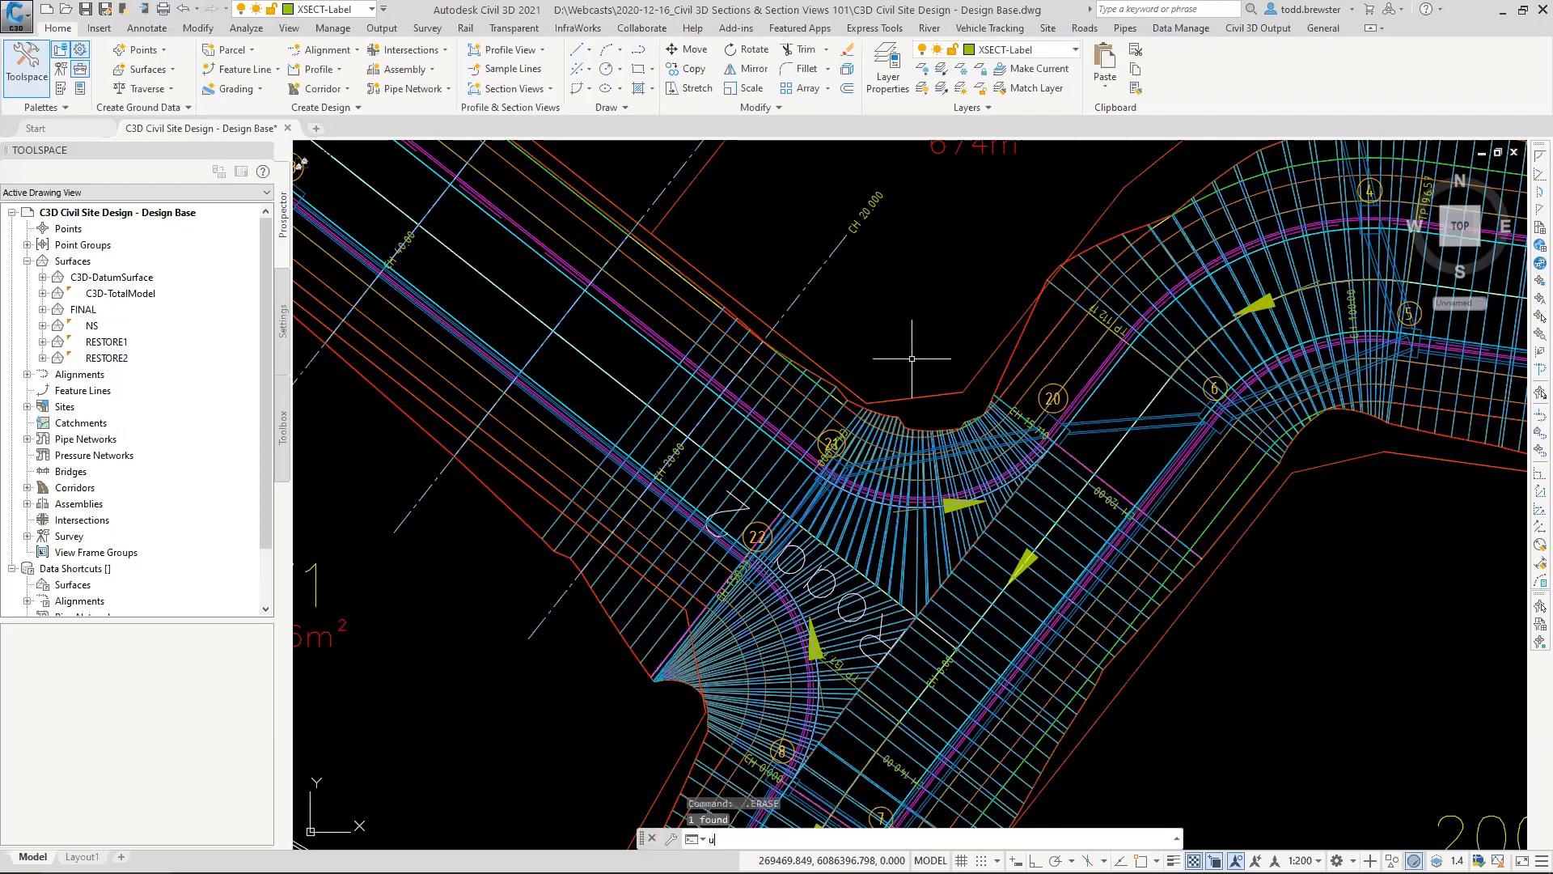
{"action": "key", "text": "Return"}
{"action": "key", "text": "Escape"}
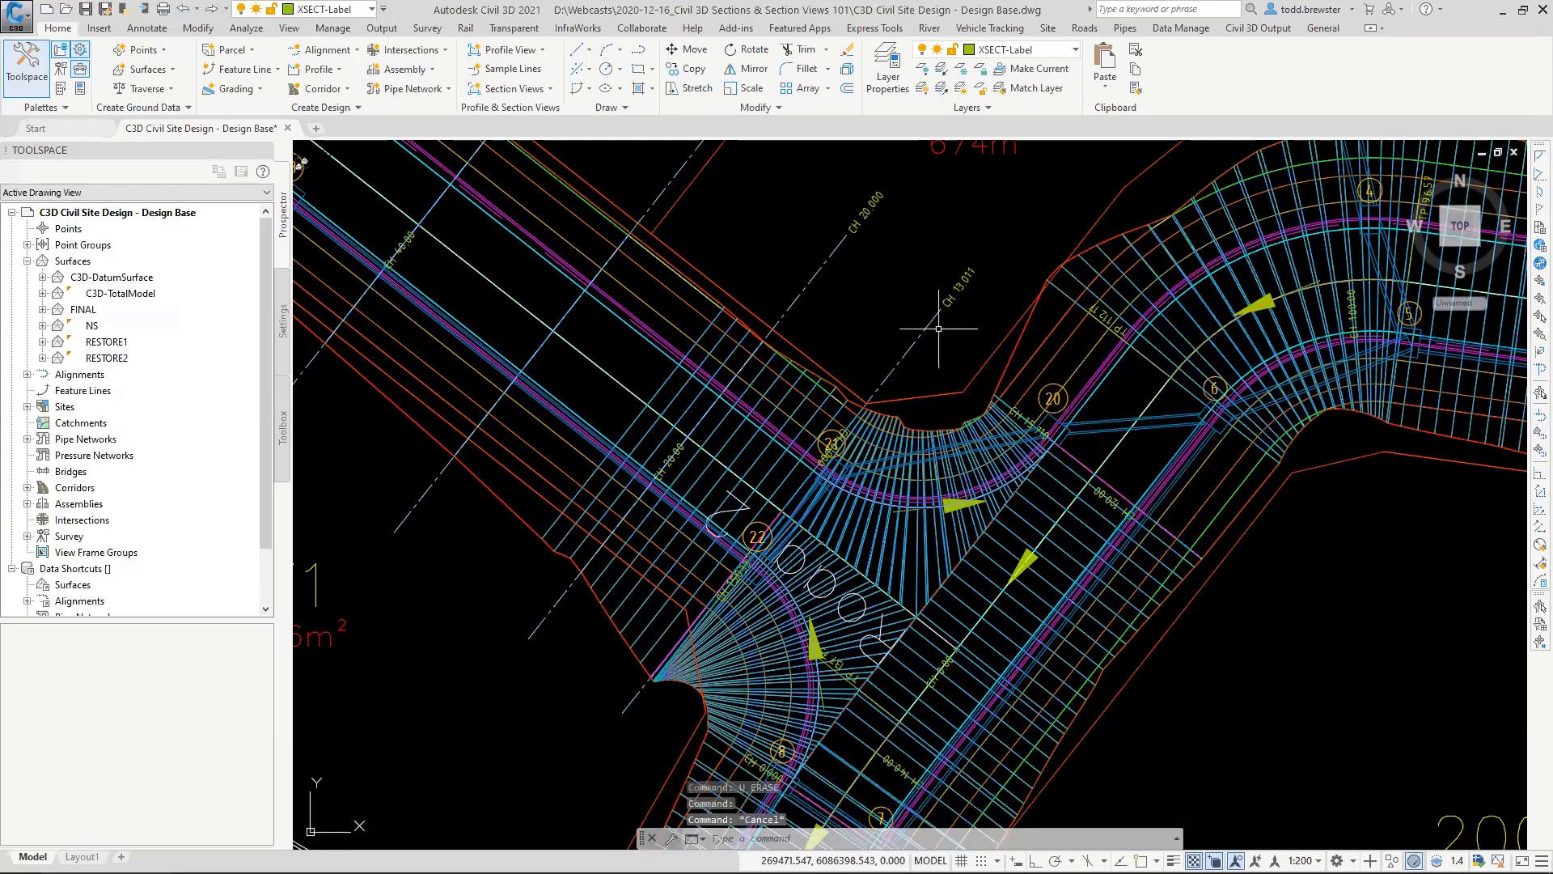
{"action": "scroll", "coordinate": [938, 305], "scroll_direction": "up", "scroll_amount": 2}
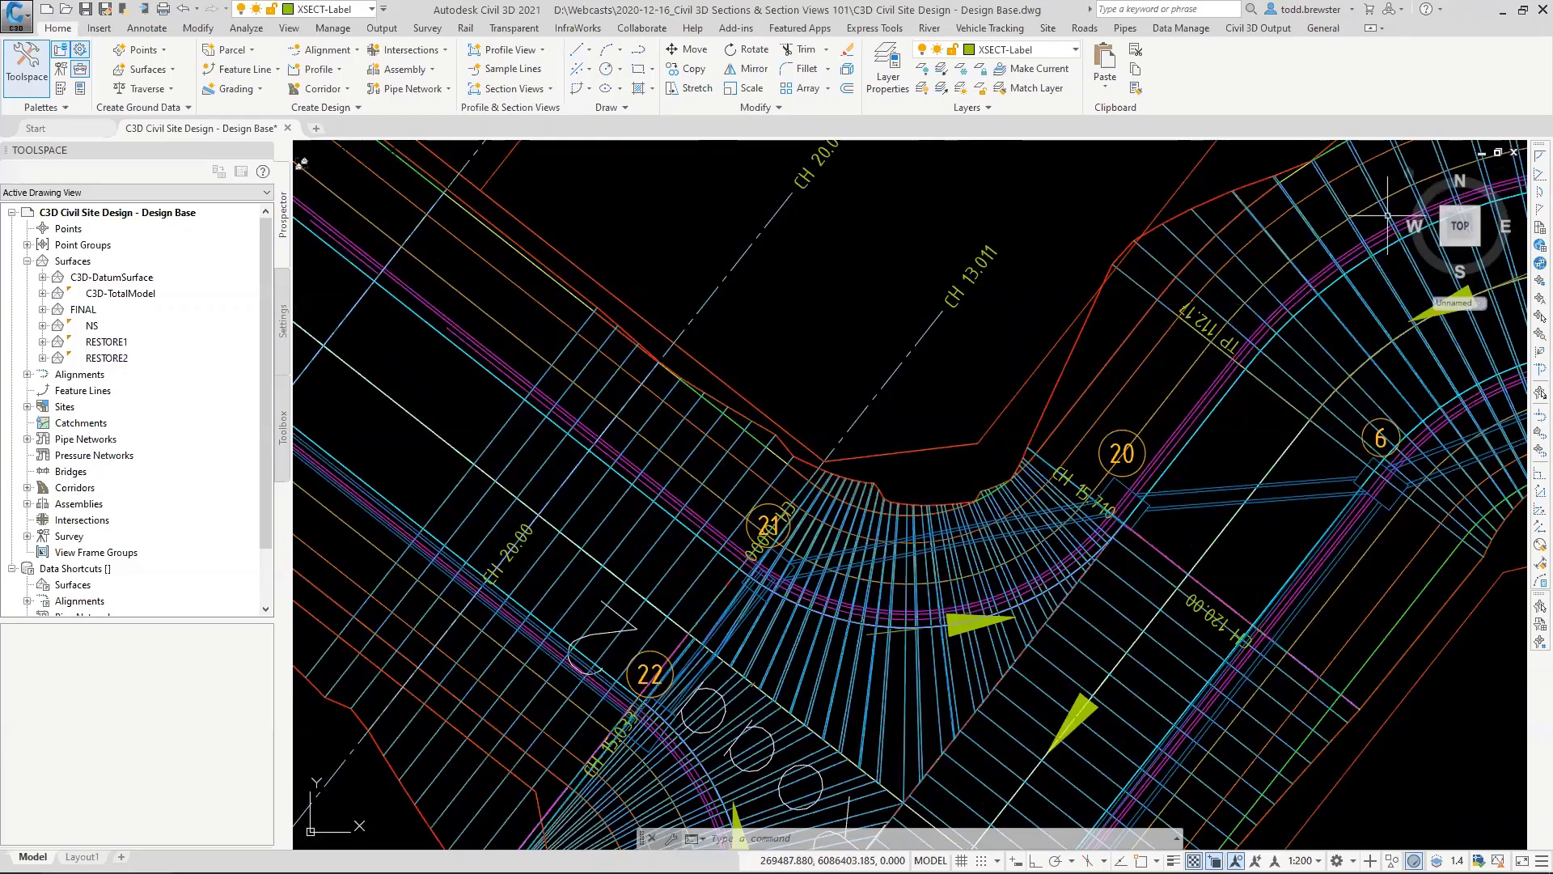
{"action": "left_click", "coordinate": [826, 294]}
{"action": "key", "text": "Escape"}
{"action": "key", "text": "Escape"}
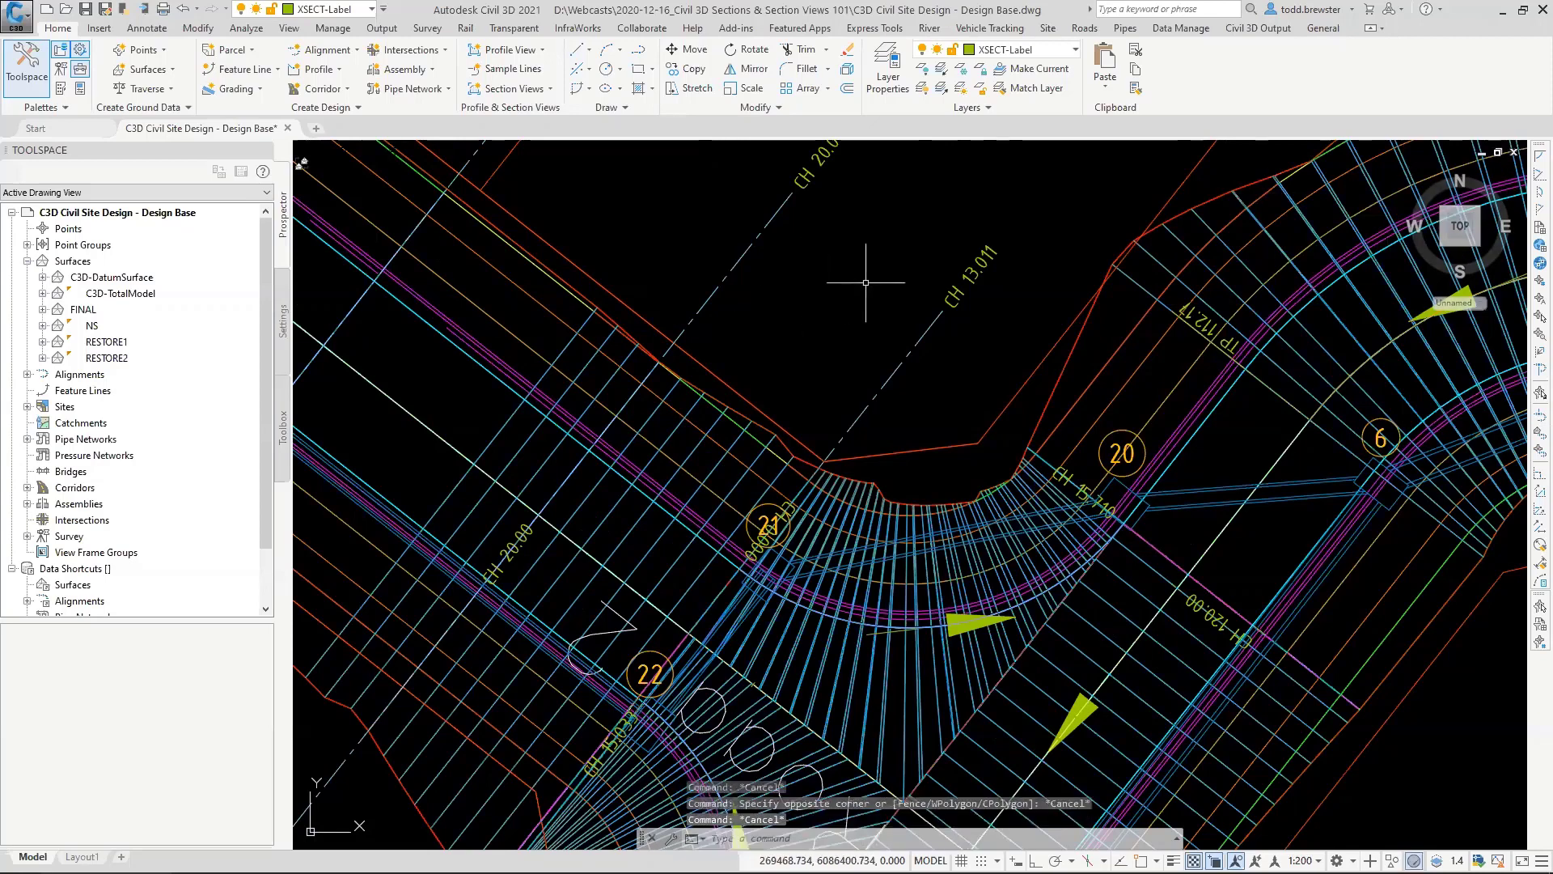
{"action": "mouse_move", "coordinate": [803, 327]}
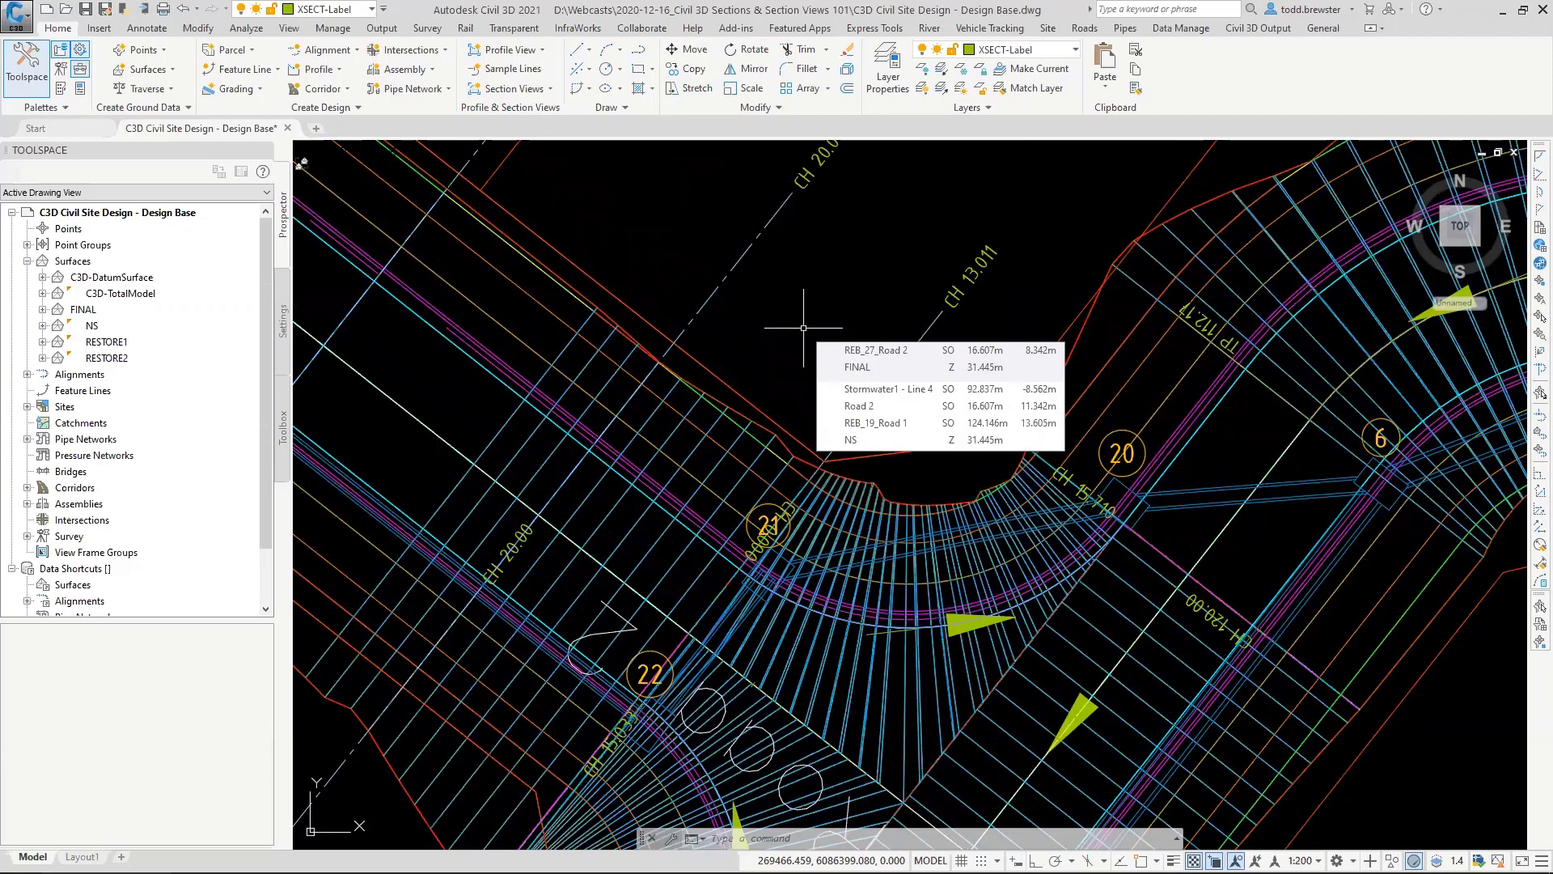
{"action": "scroll", "coordinate": [994, 477], "scroll_direction": "down", "scroll_amount": 6}
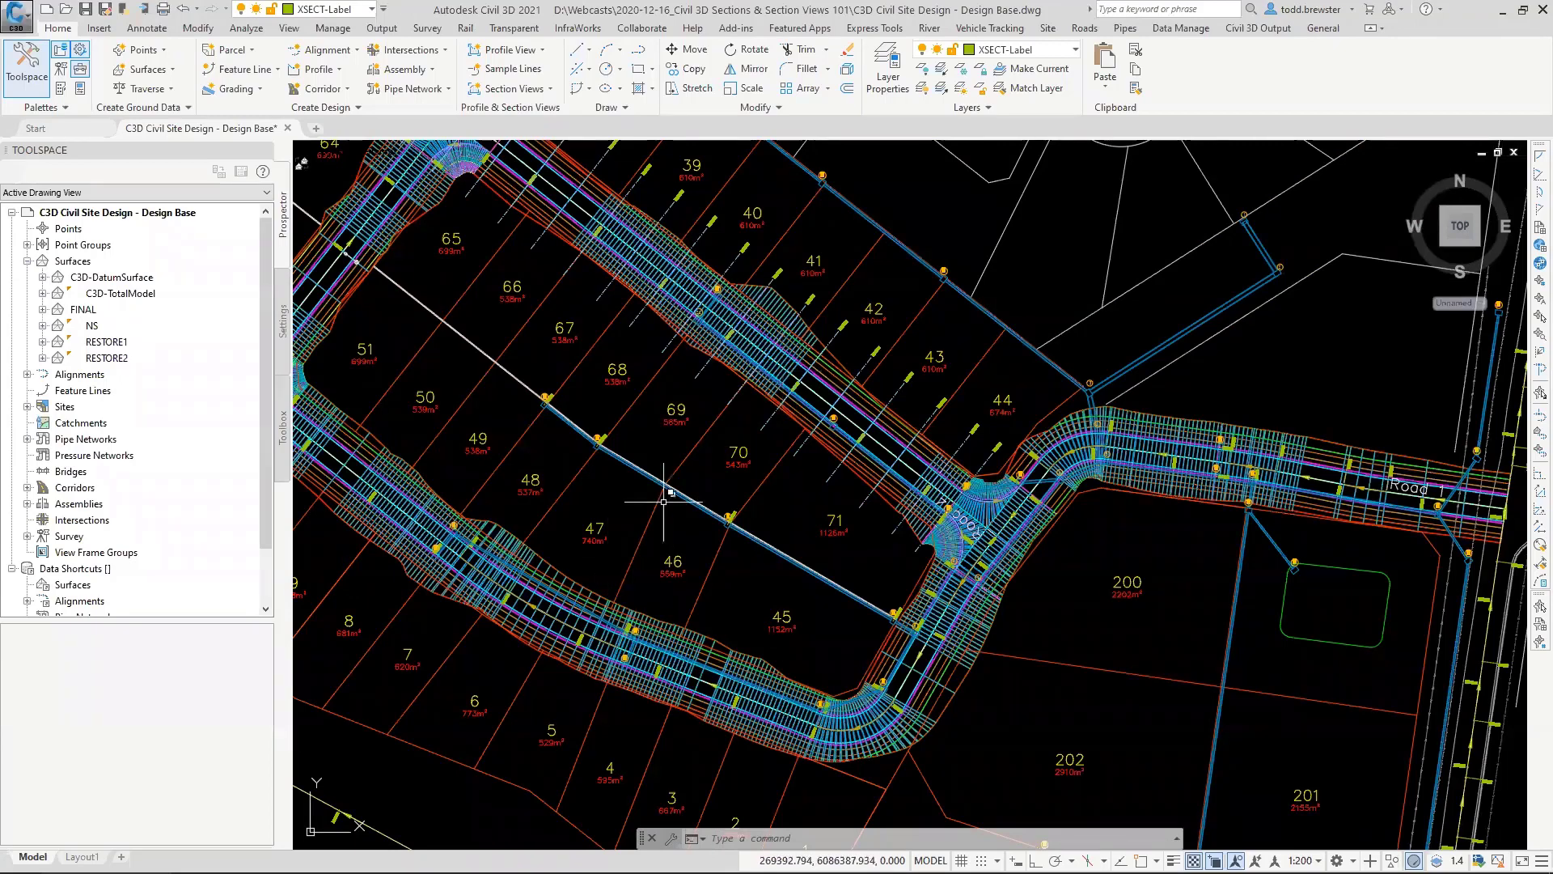
{"action": "mouse_move", "coordinate": [937, 482]}
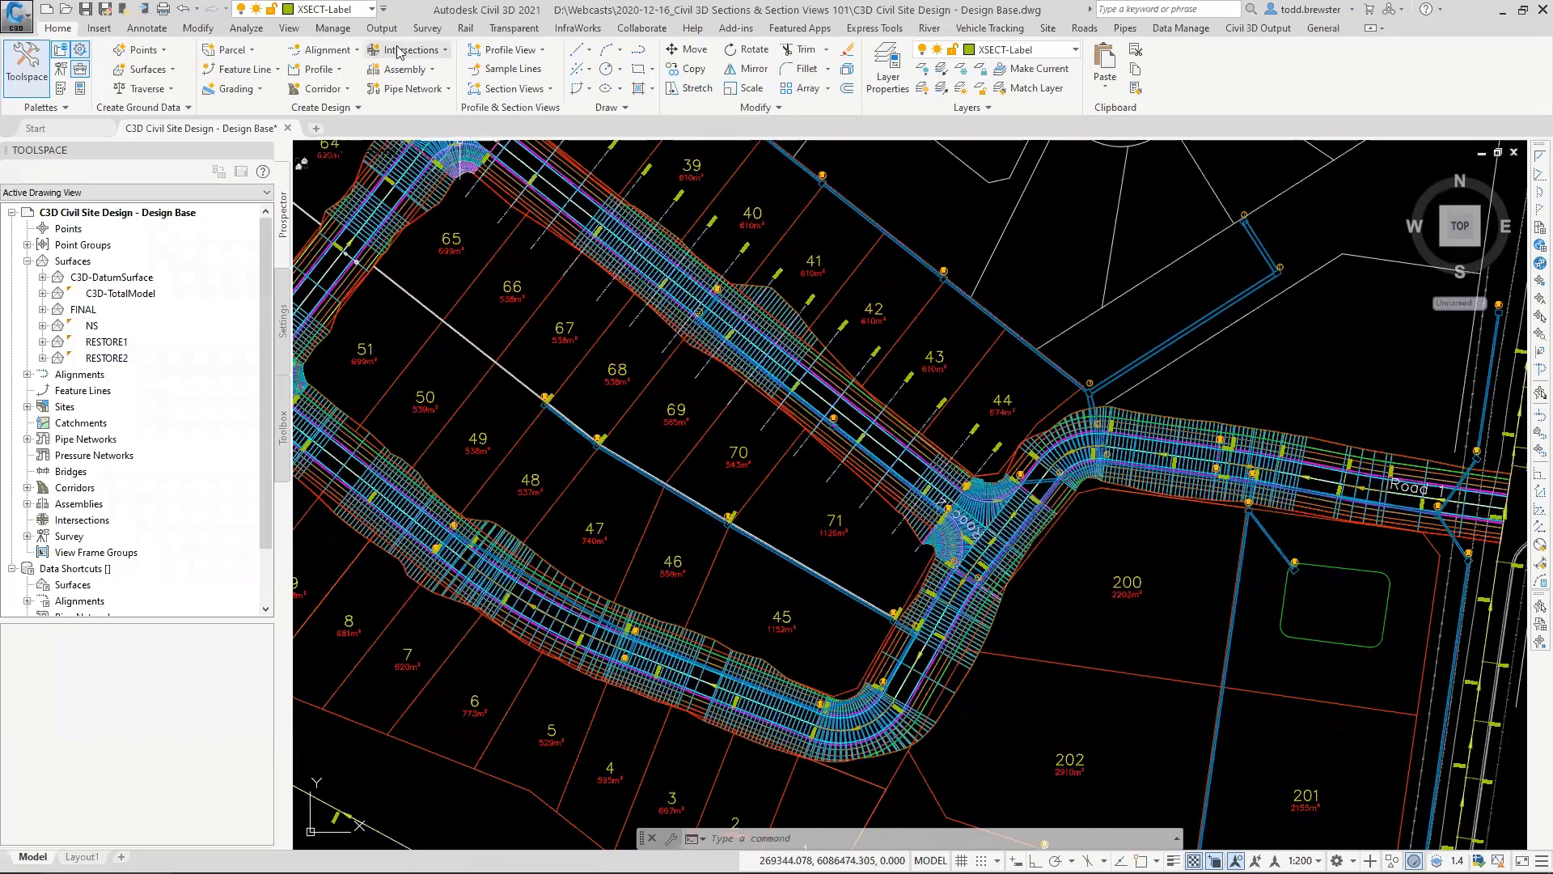
{"action": "left_click", "coordinate": [543, 89]}
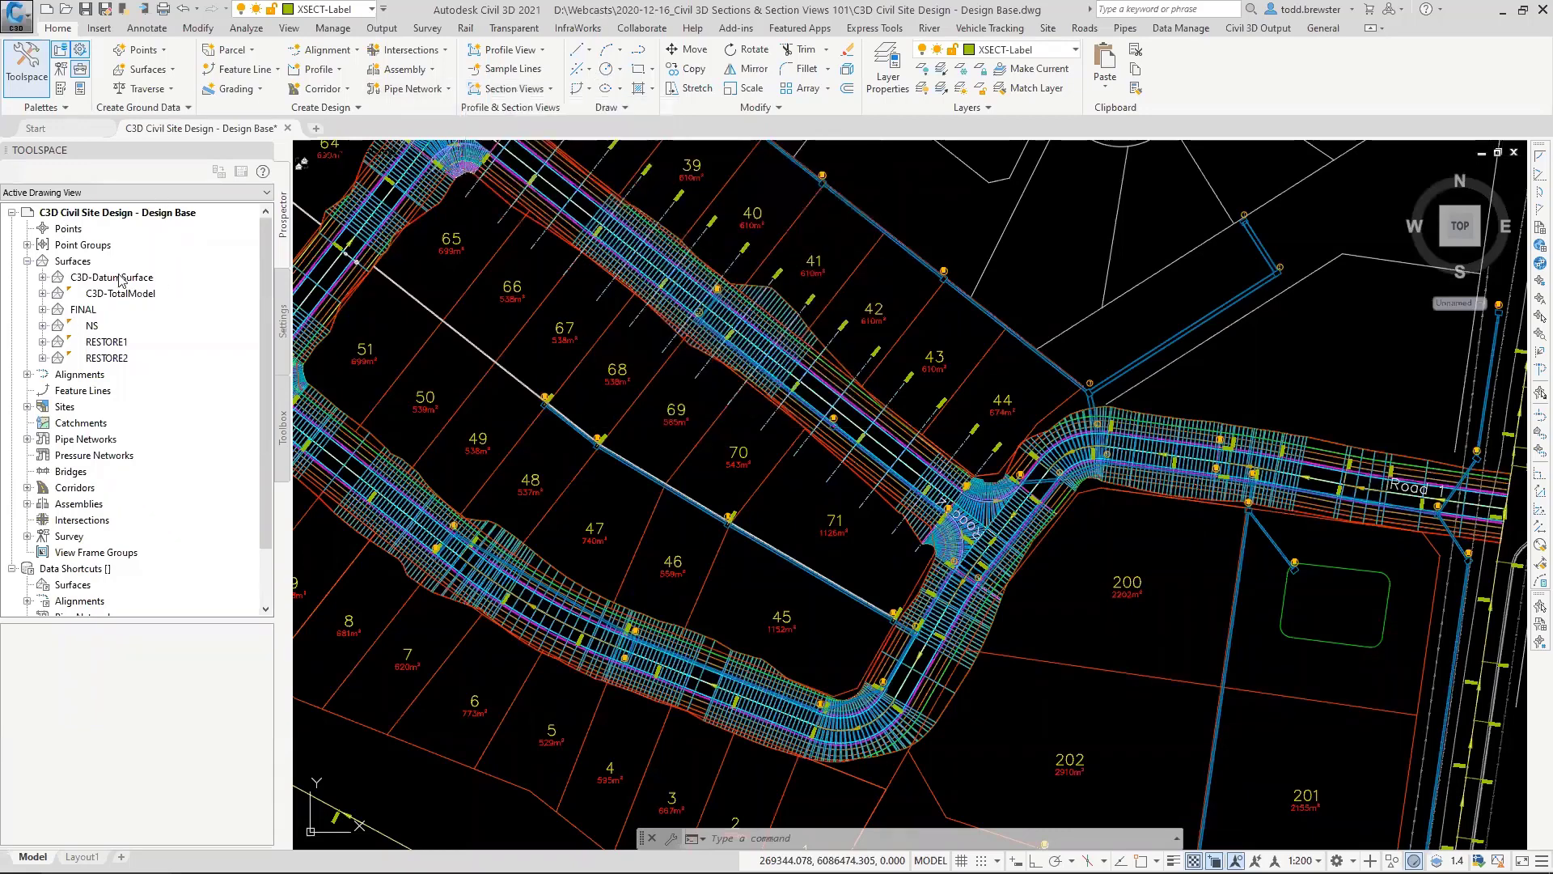
Step: In Prospector, expand Alignments > Centerline Alignments > Road 2 > Sample Line Groups and open SLG 01
{"action": "left_click", "coordinate": [26, 261]}
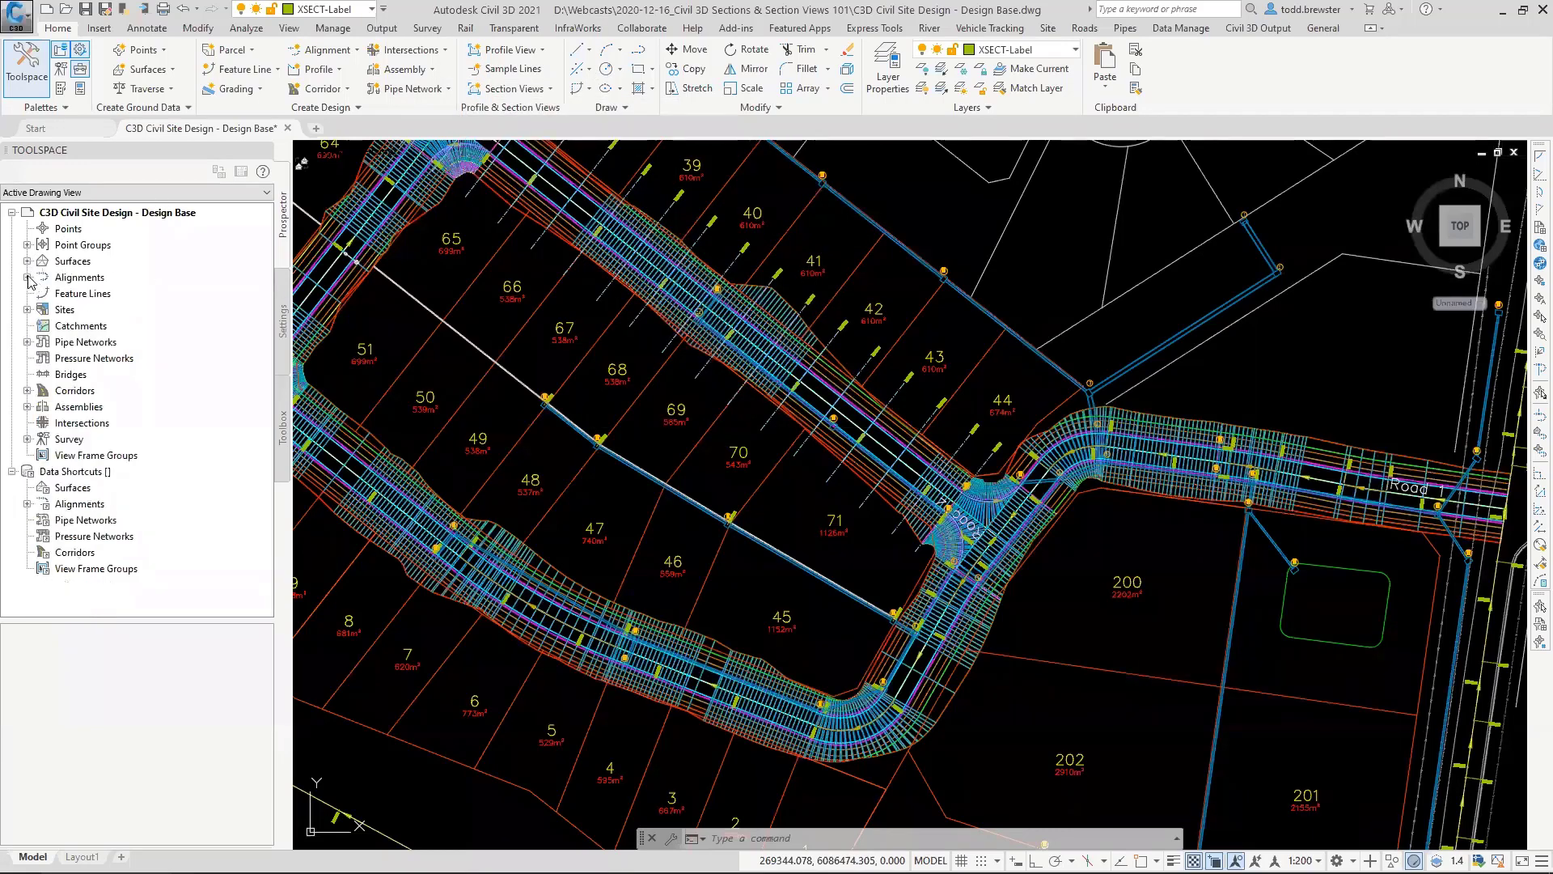
{"action": "left_click", "coordinate": [27, 277]}
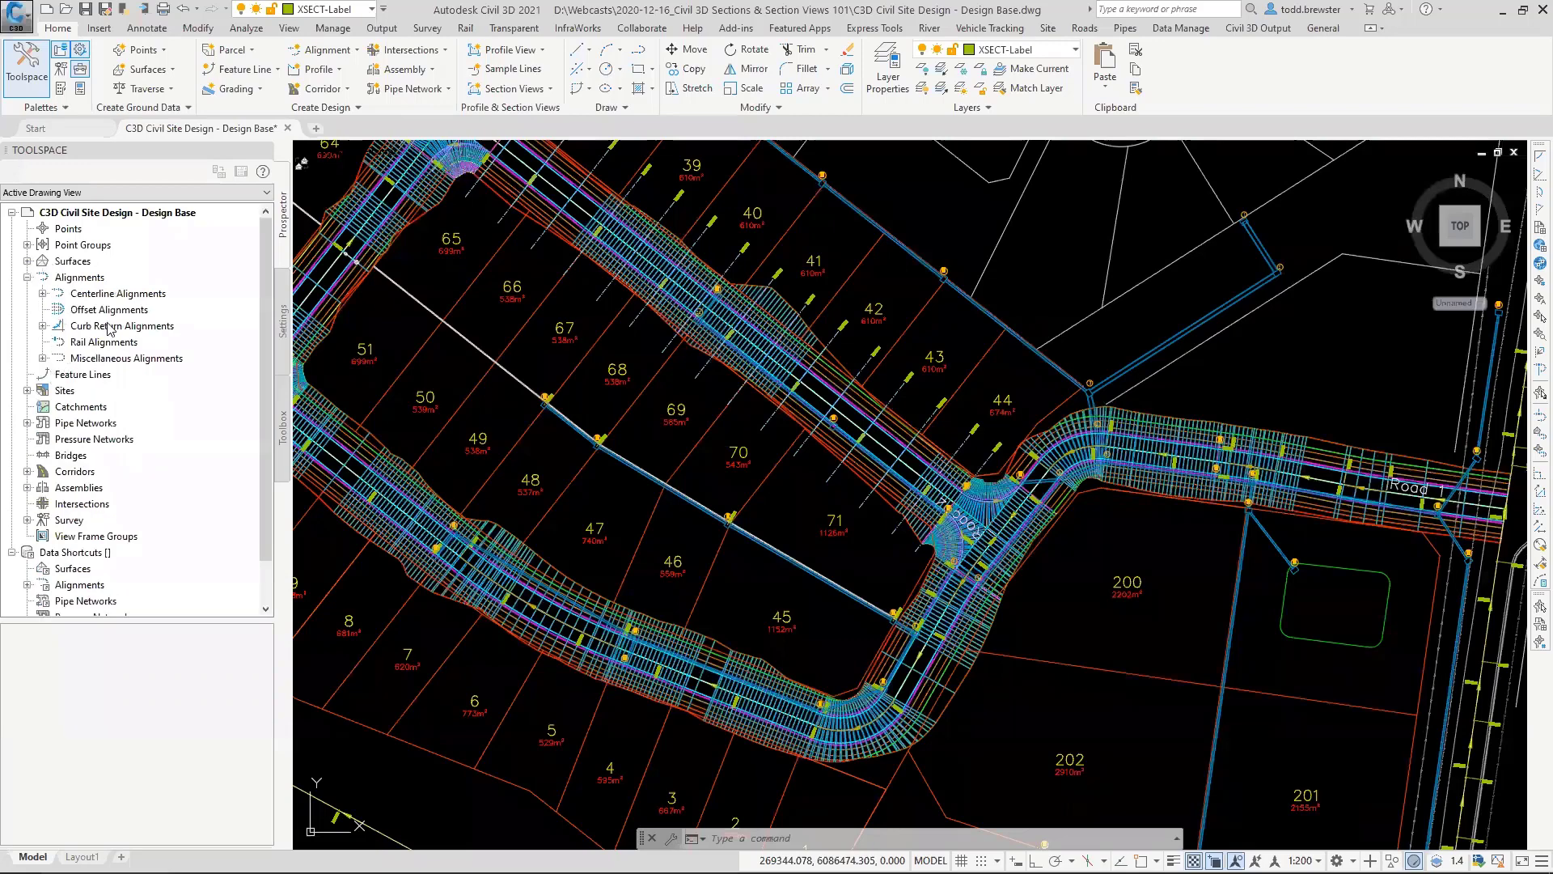
{"action": "left_click", "coordinate": [43, 293]}
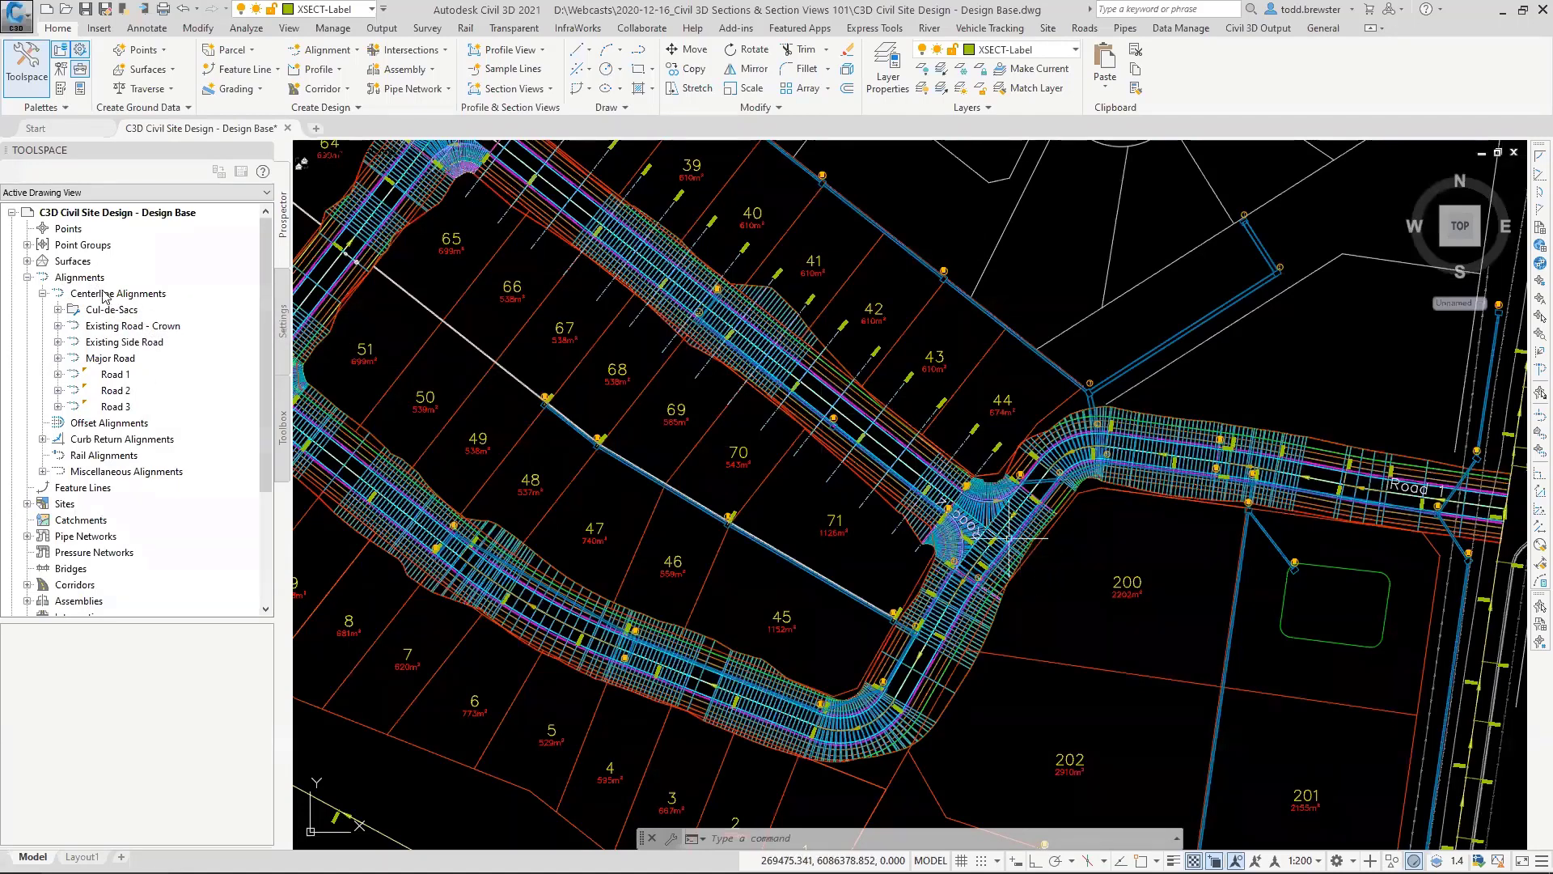
{"action": "left_click", "coordinate": [58, 391]}
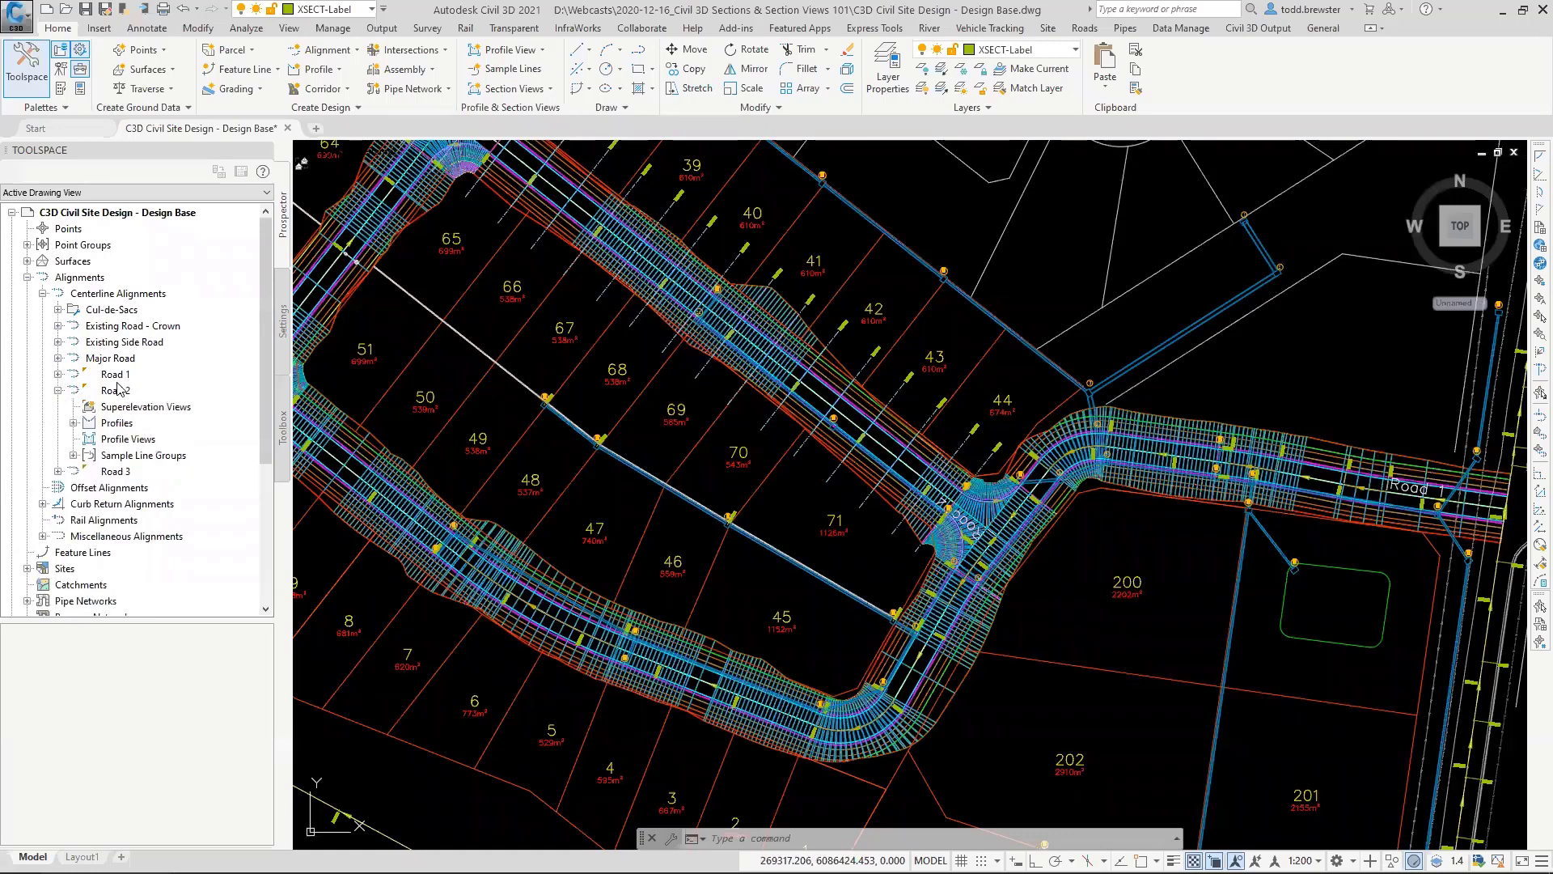
{"action": "left_click", "coordinate": [74, 423]}
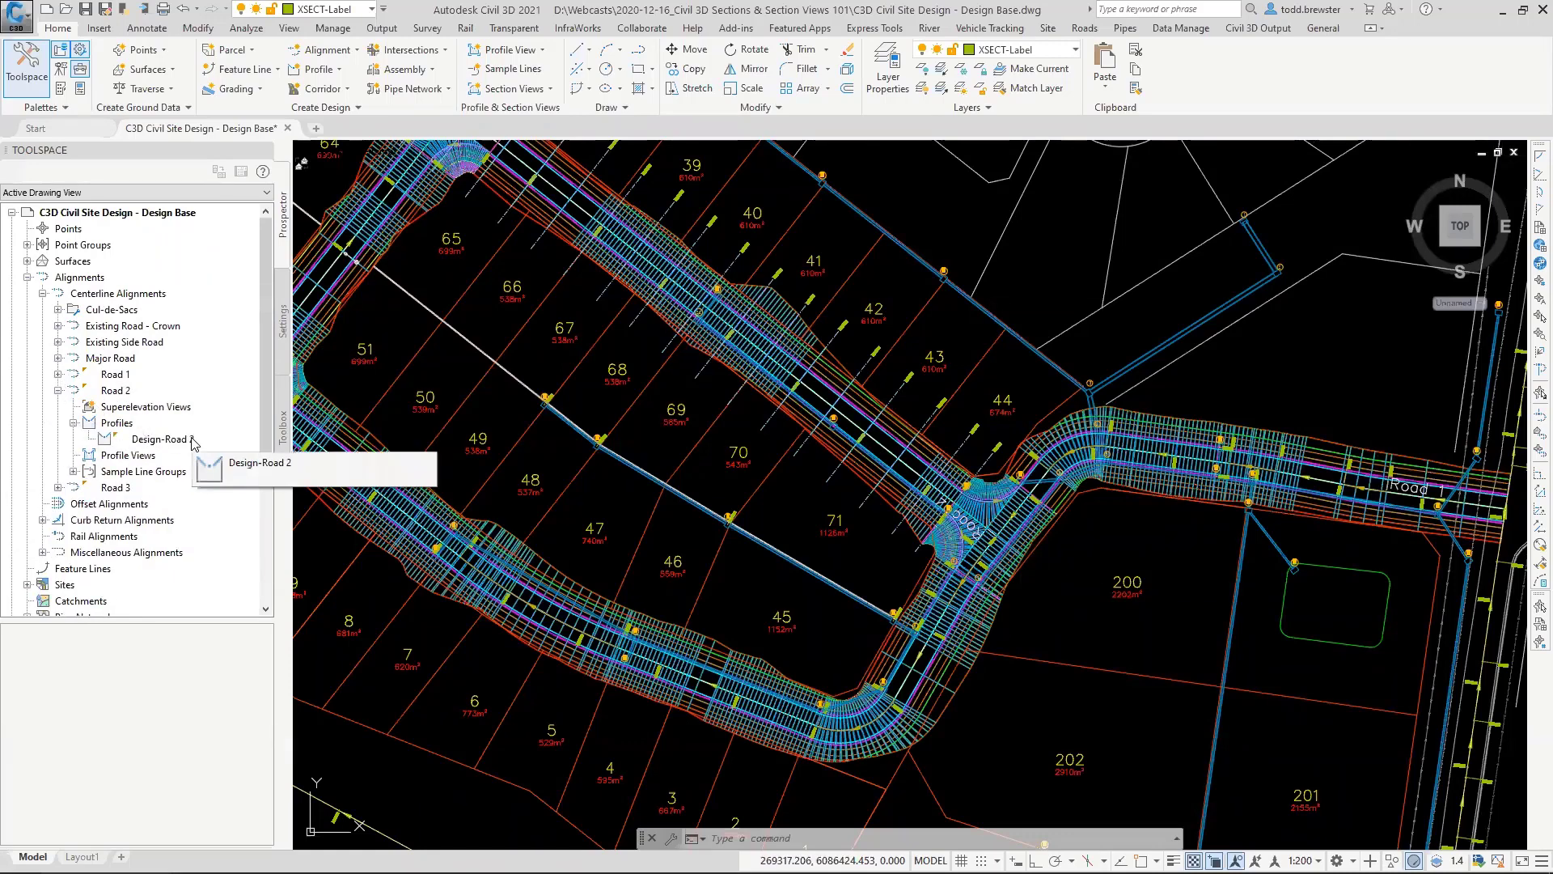
{"action": "double_click", "coordinate": [114, 472]}
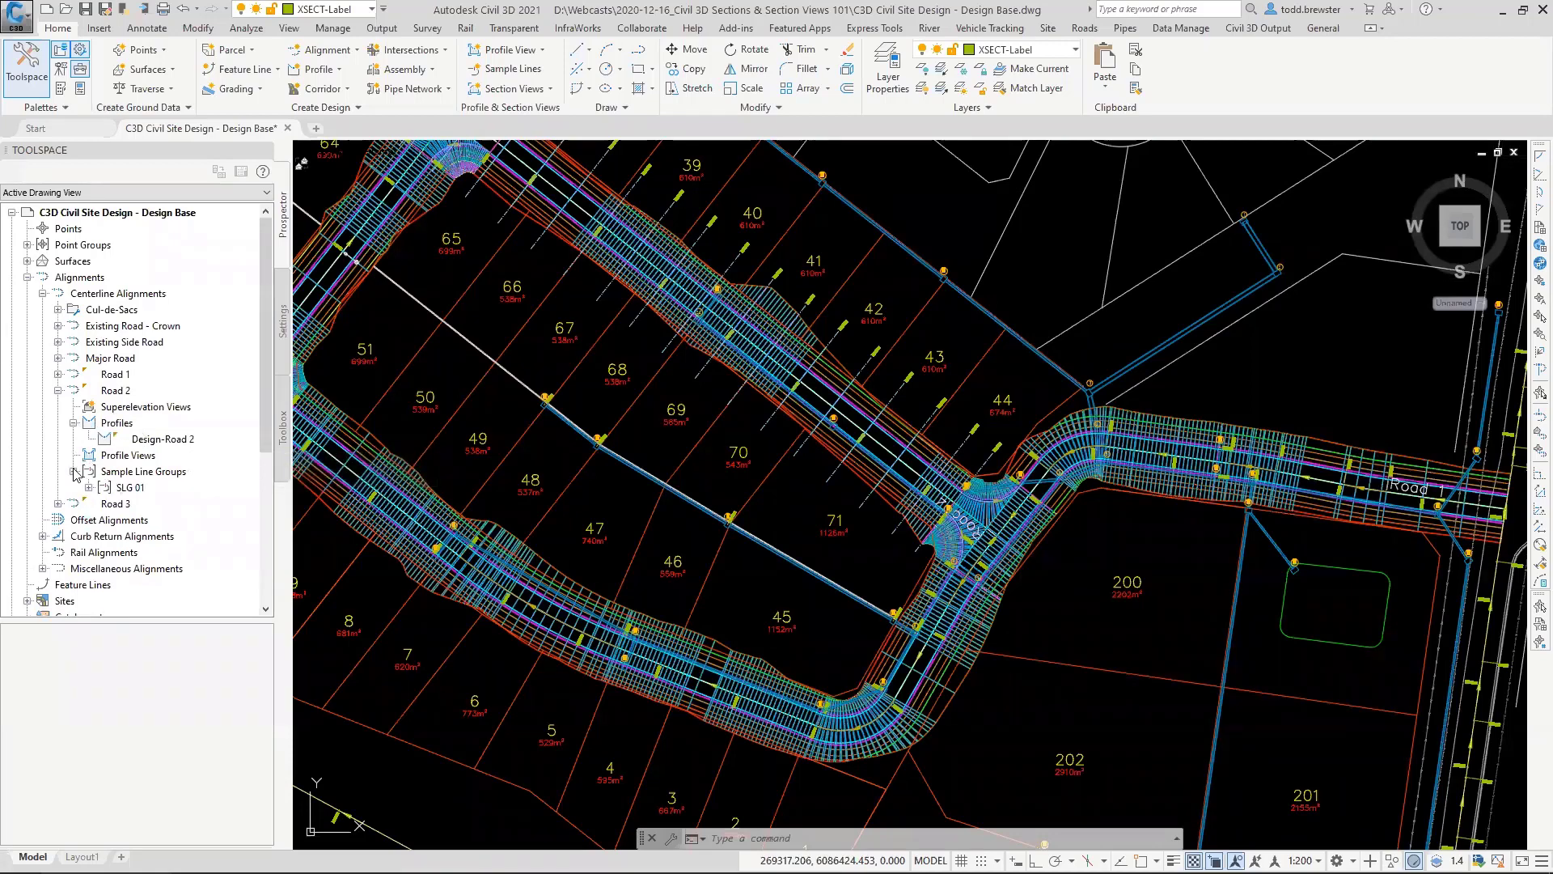
{"action": "left_click", "coordinate": [130, 489]}
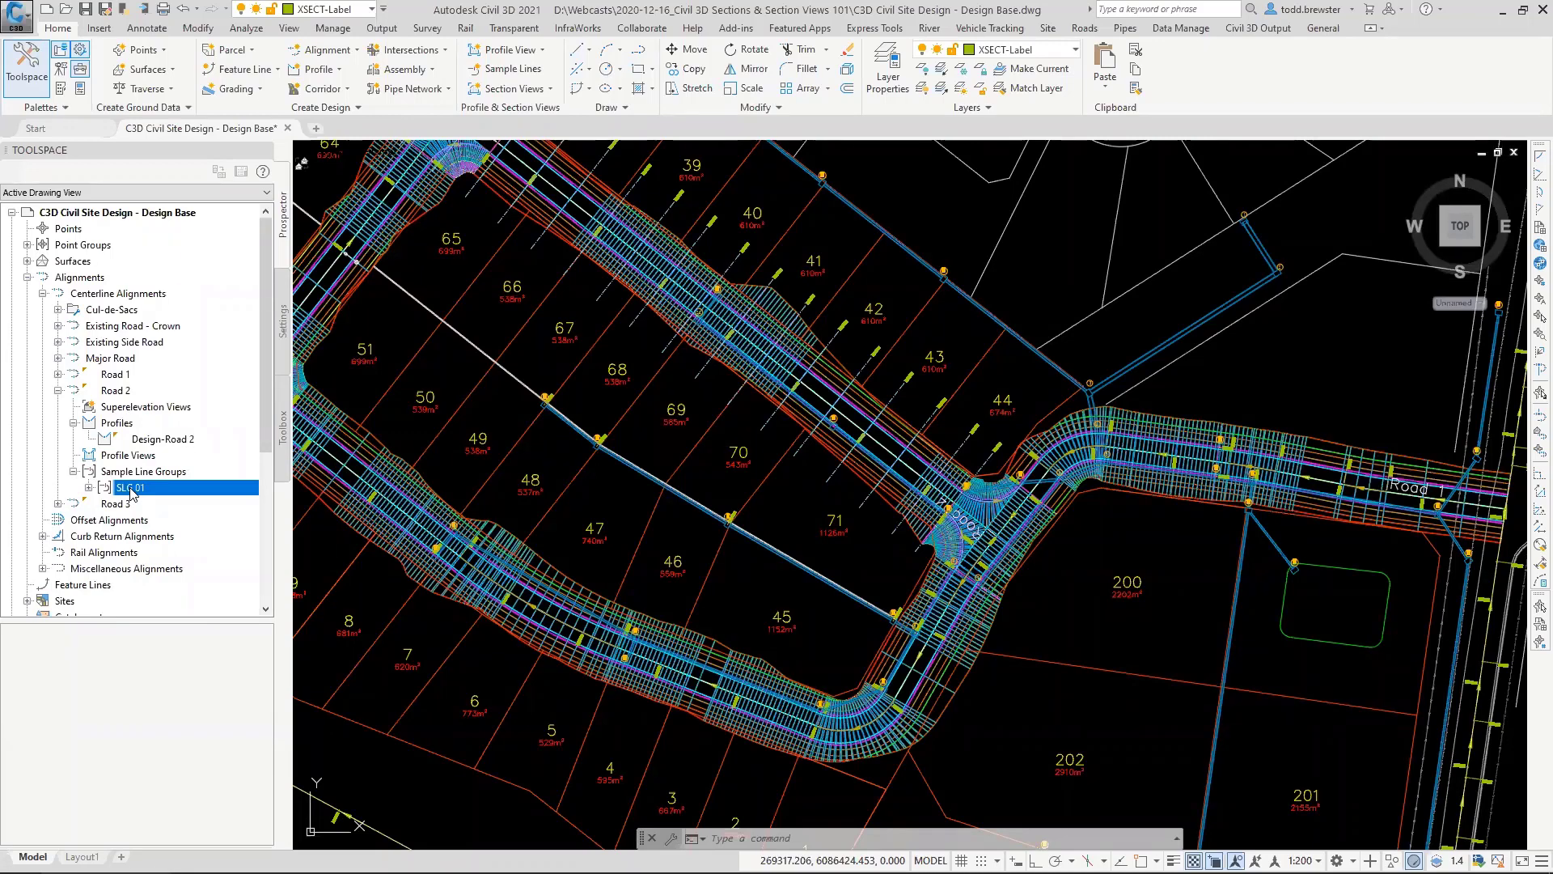
{"action": "left_click", "coordinate": [89, 487]}
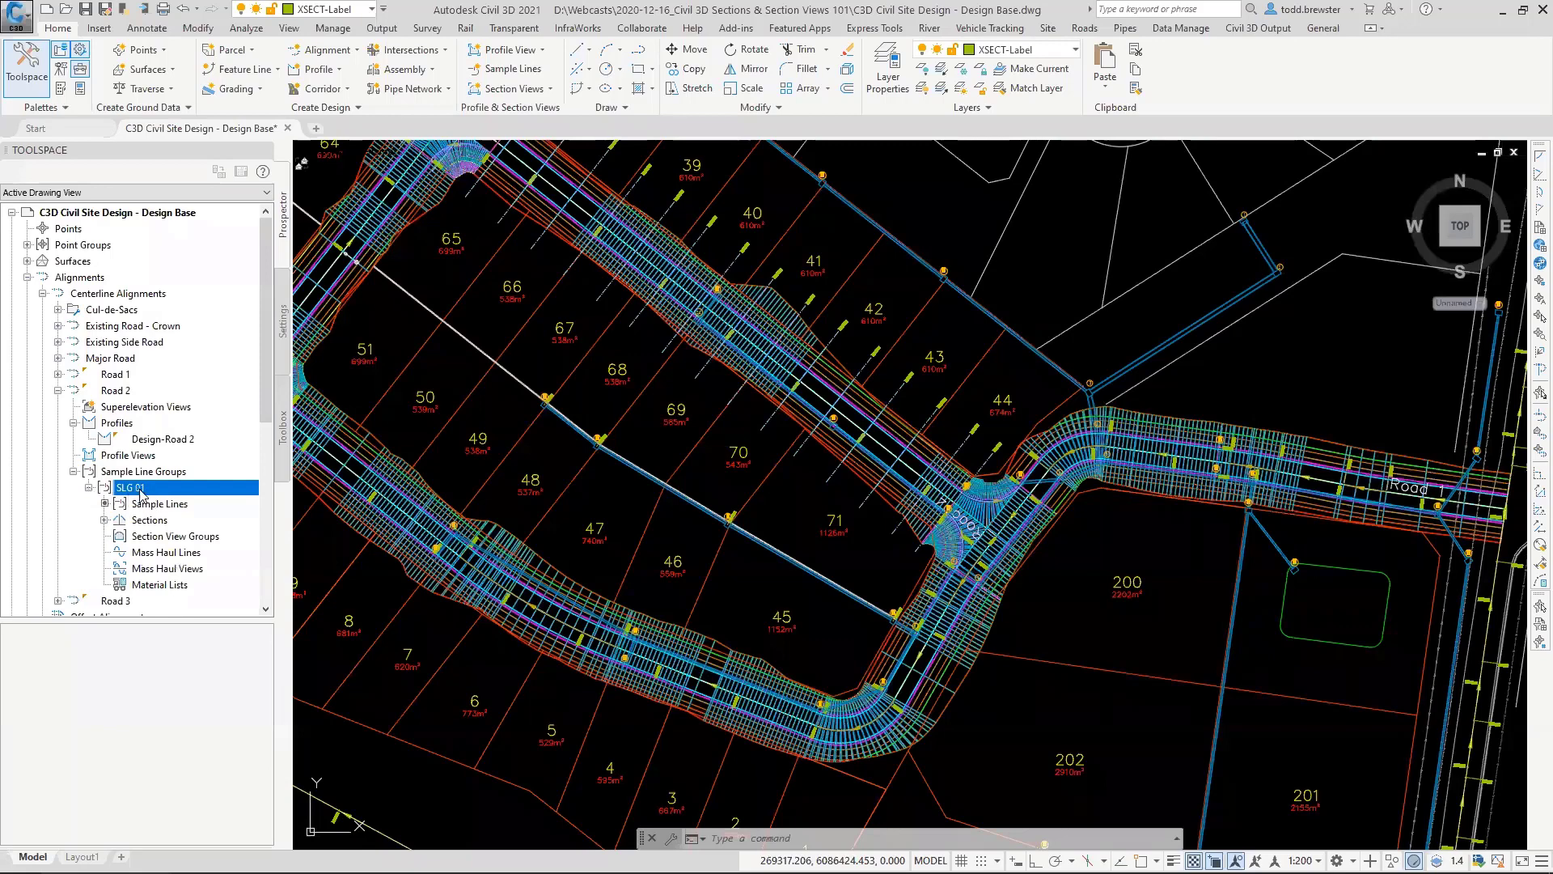
Step: List SLG 01's sample lines and preview its NS, C3D-TotalModel, C3D-DatumSurface and NewCorridor sections
{"action": "left_click", "coordinate": [158, 503]}
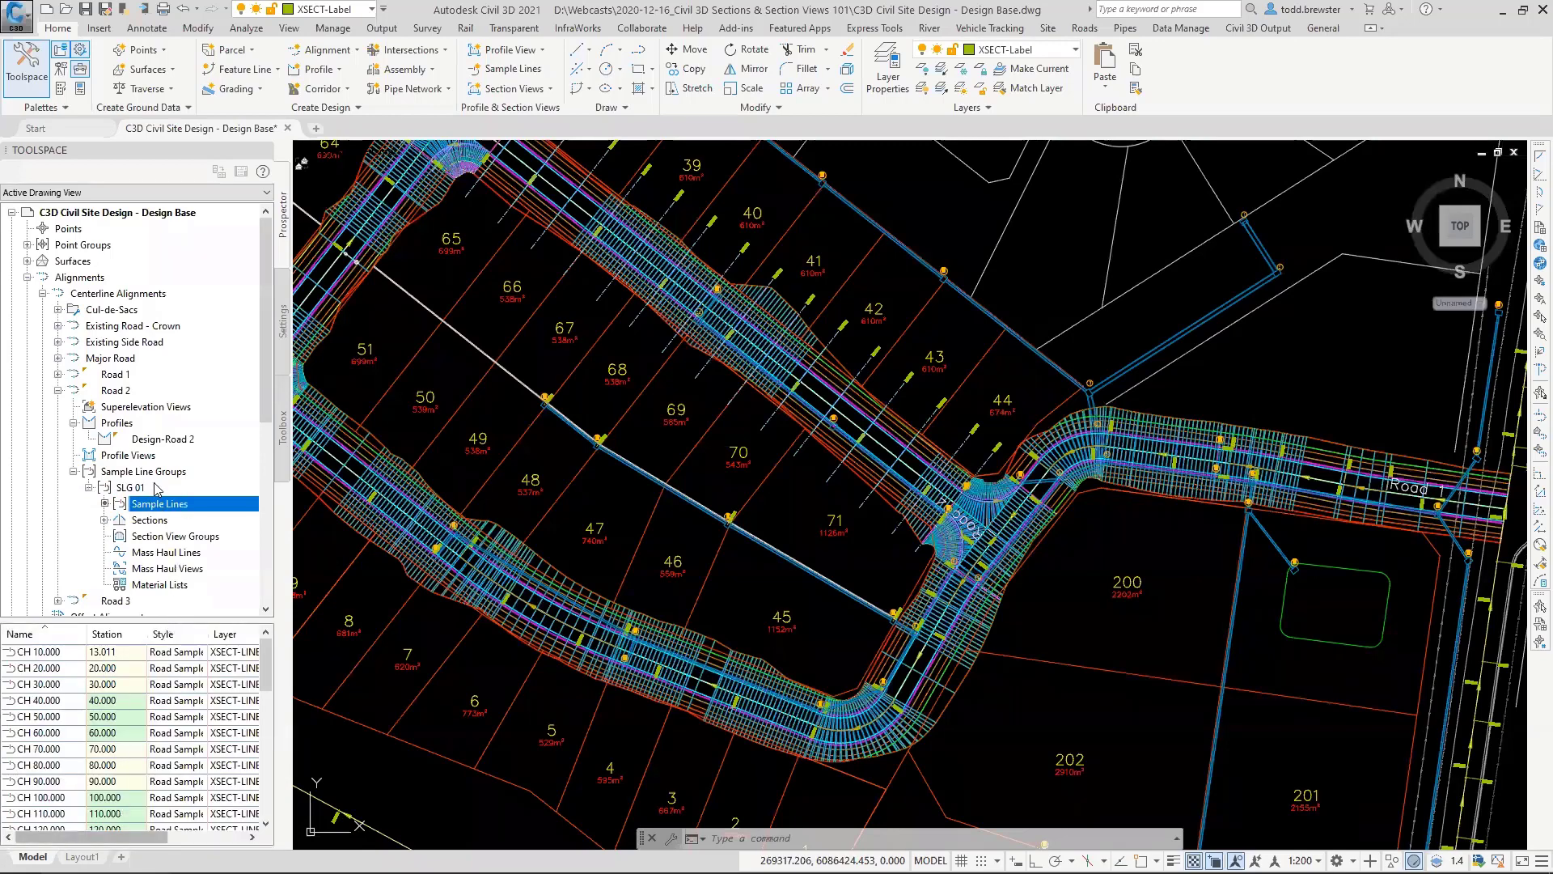
{"action": "double_click", "coordinate": [158, 519]}
{"action": "left_click", "coordinate": [159, 520]}
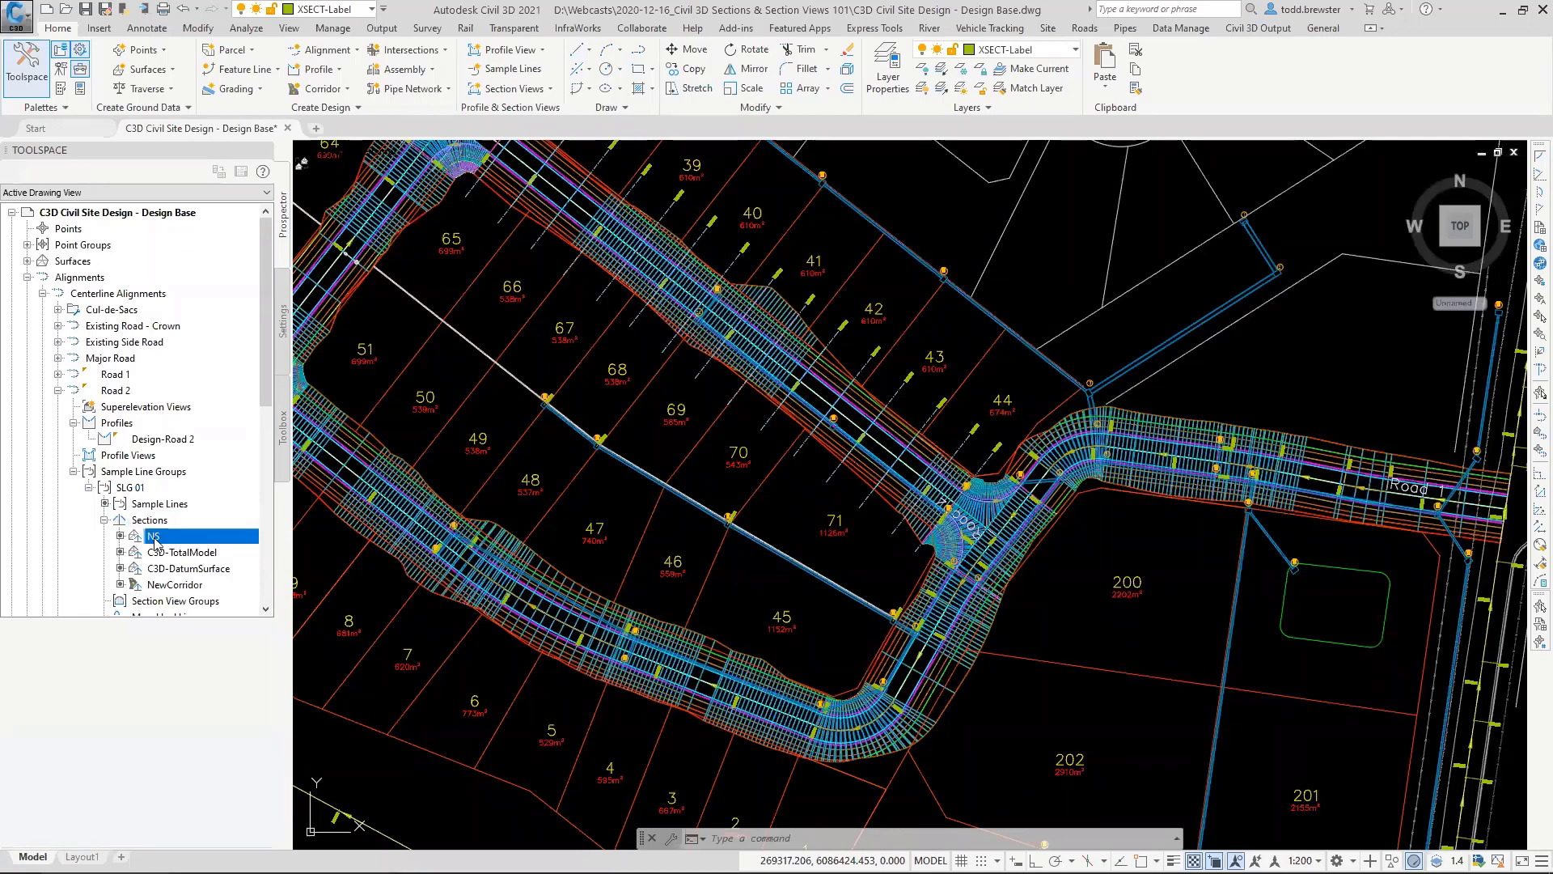
{"action": "left_click", "coordinate": [153, 536]}
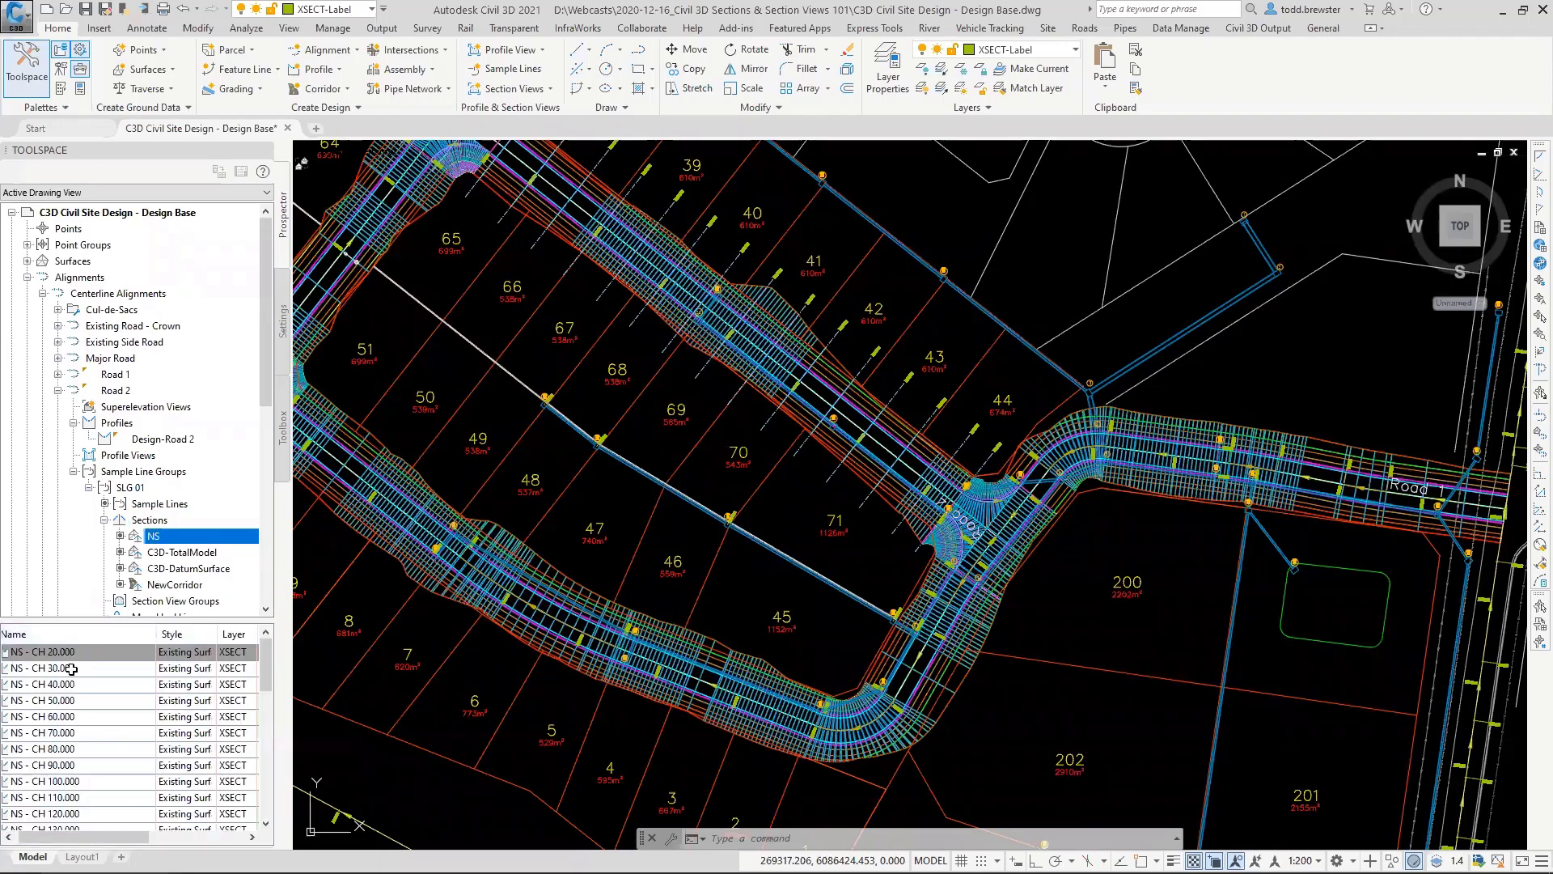
{"action": "left_click", "coordinate": [190, 553]}
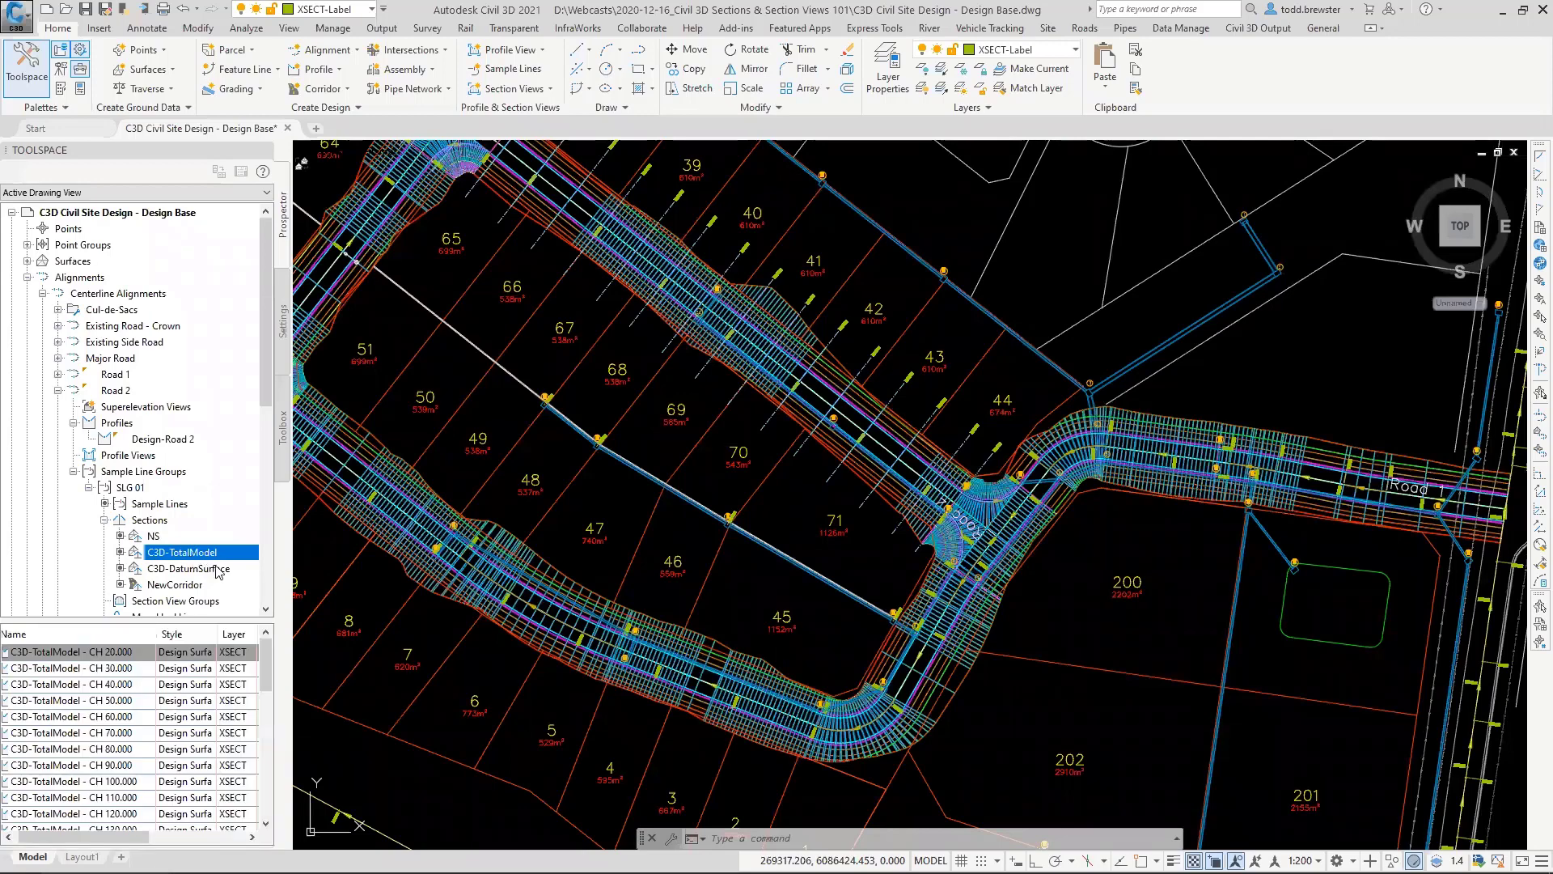
{"action": "left_click", "coordinate": [194, 569]}
{"action": "left_click", "coordinate": [176, 585]}
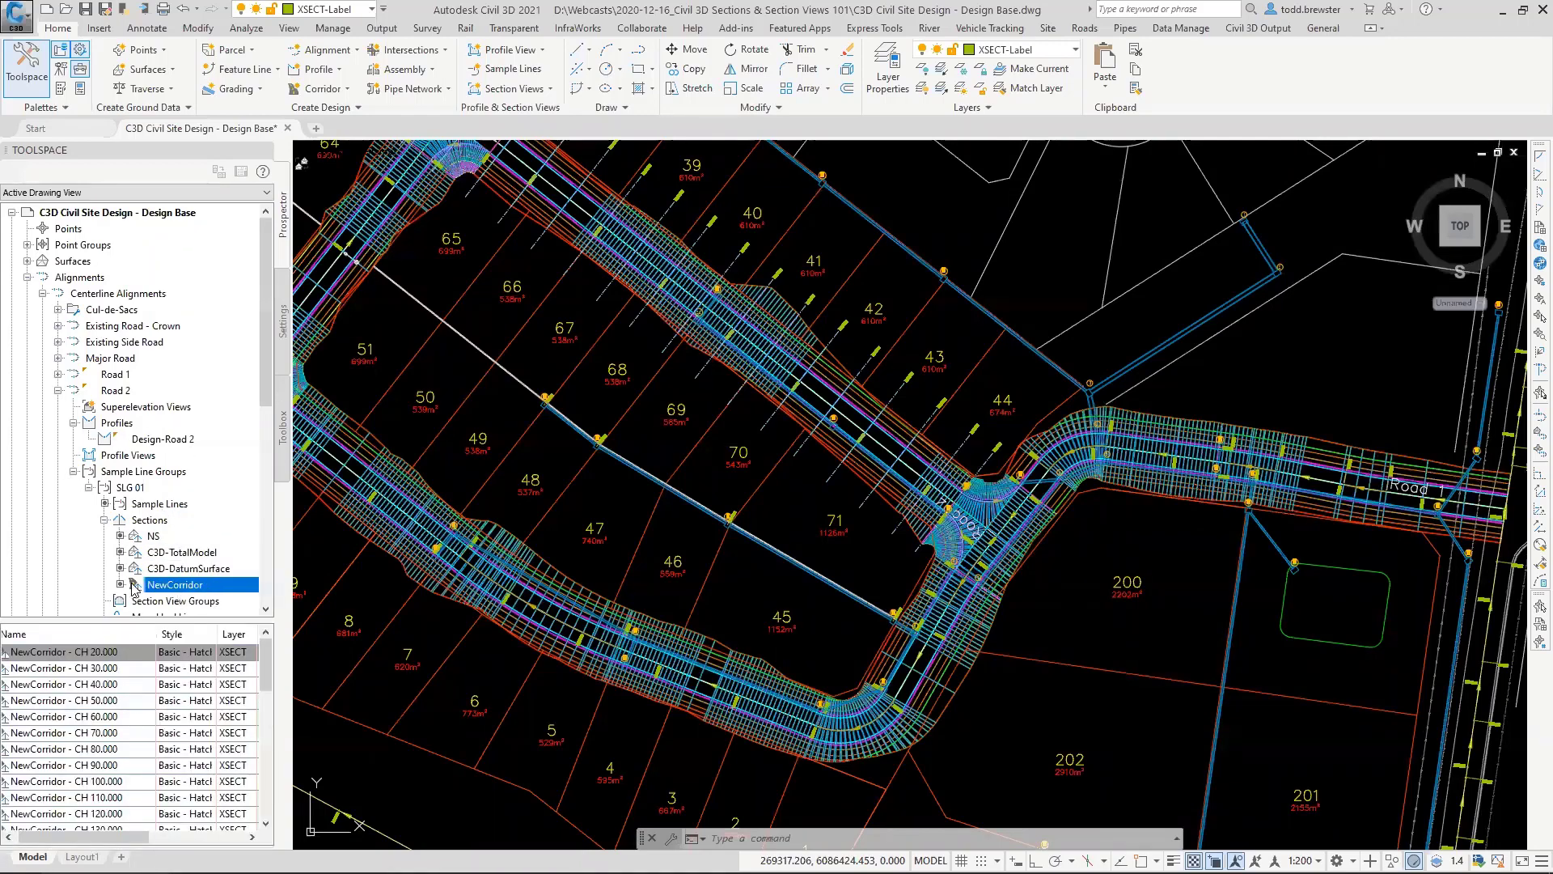
{"action": "left_click", "coordinate": [105, 520]}
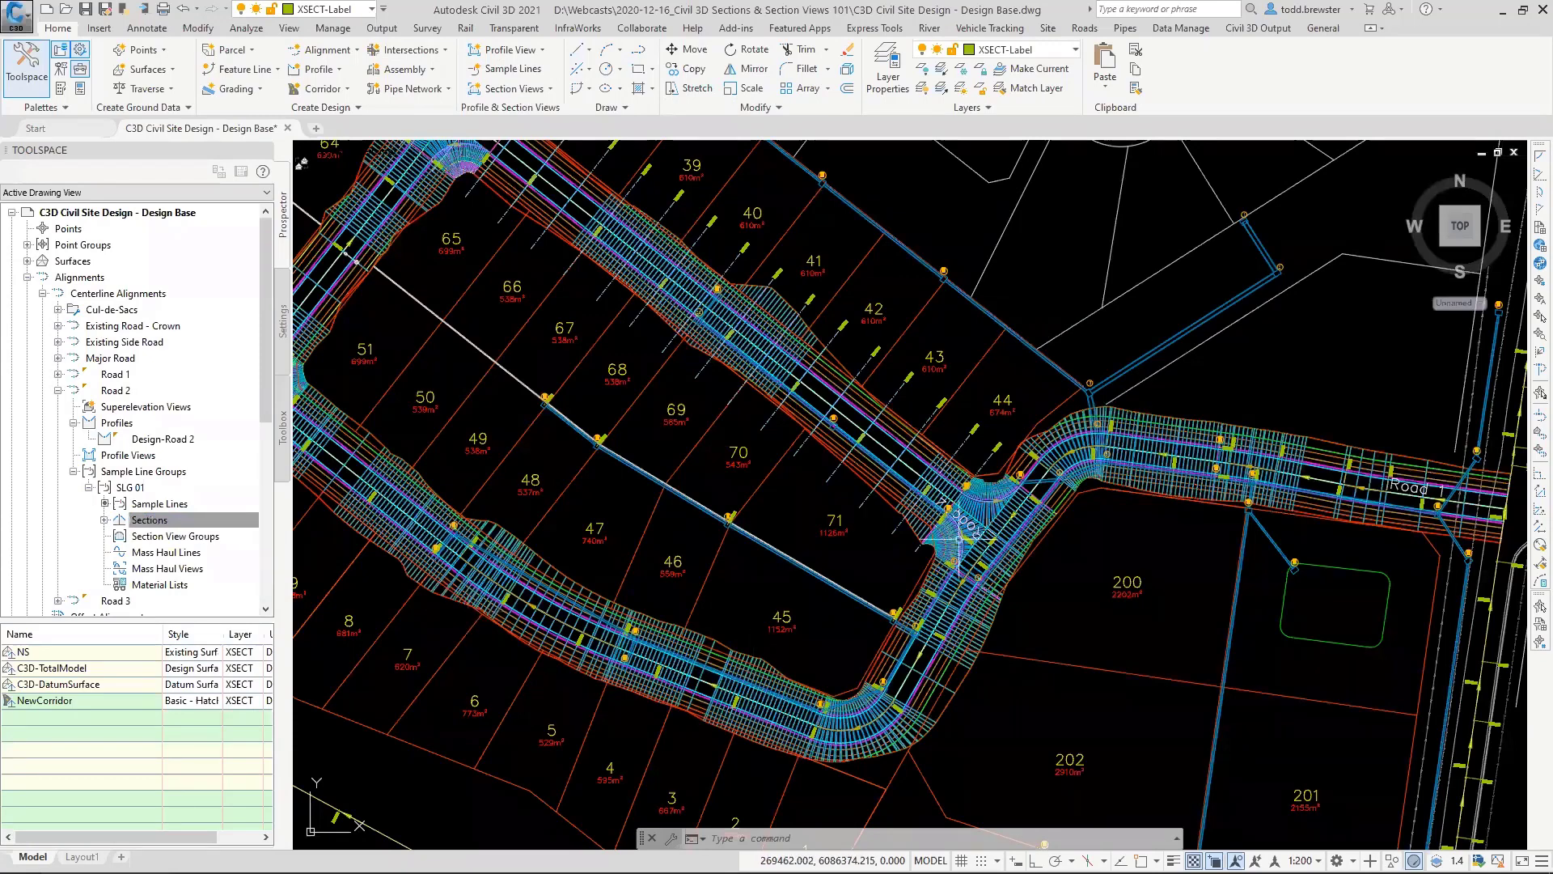
Step: Start Create Multiple Section Views with alignment Road 2 and sample line group SLG 01
{"action": "left_click", "coordinate": [525, 91]}
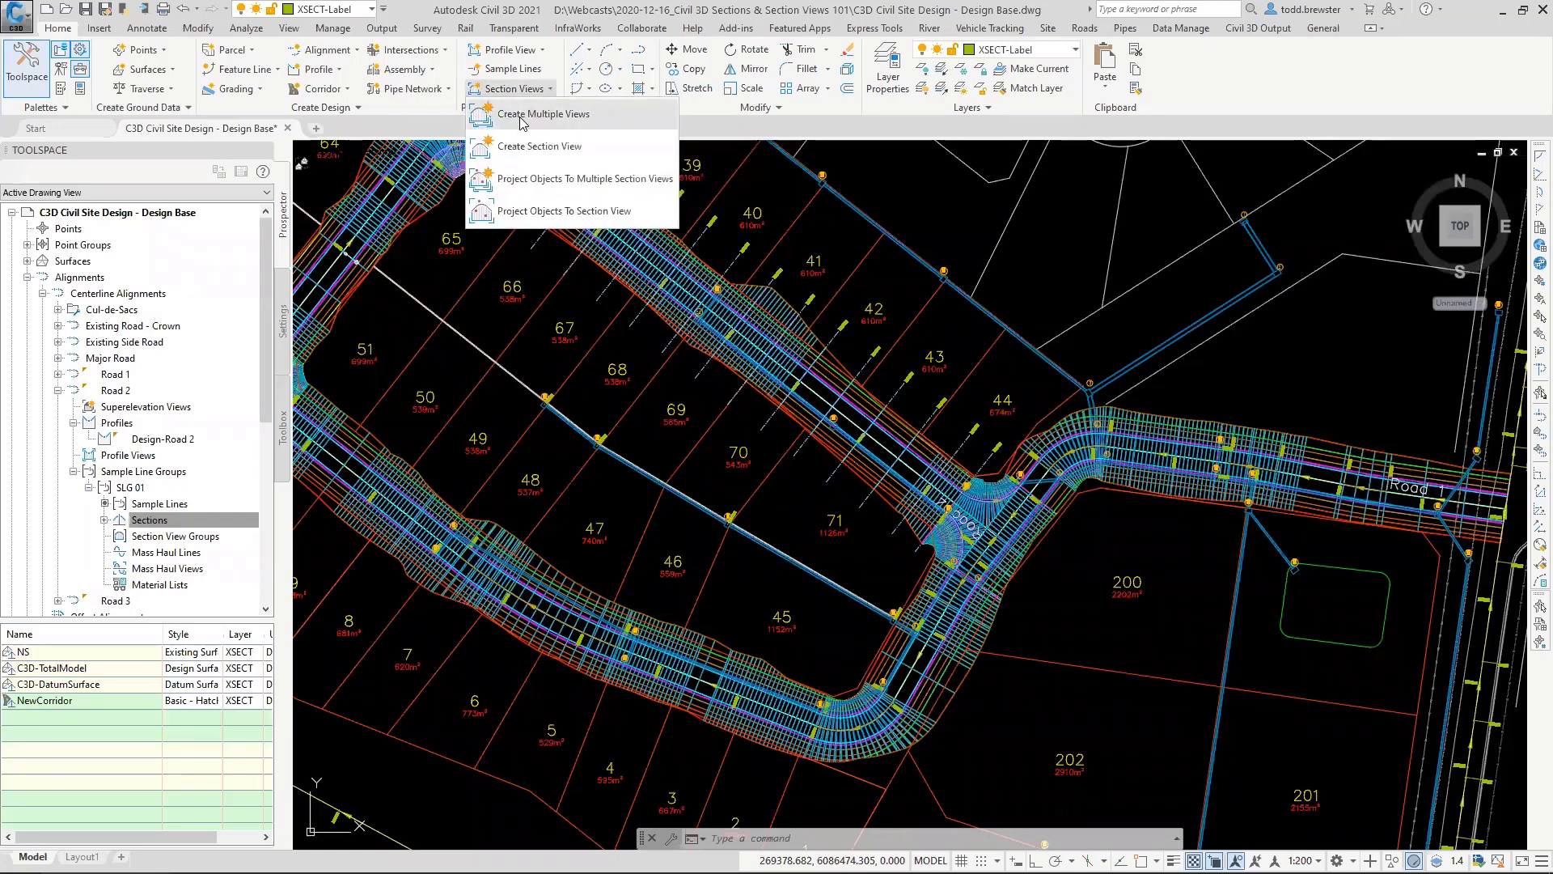
{"action": "left_click", "coordinate": [521, 121]}
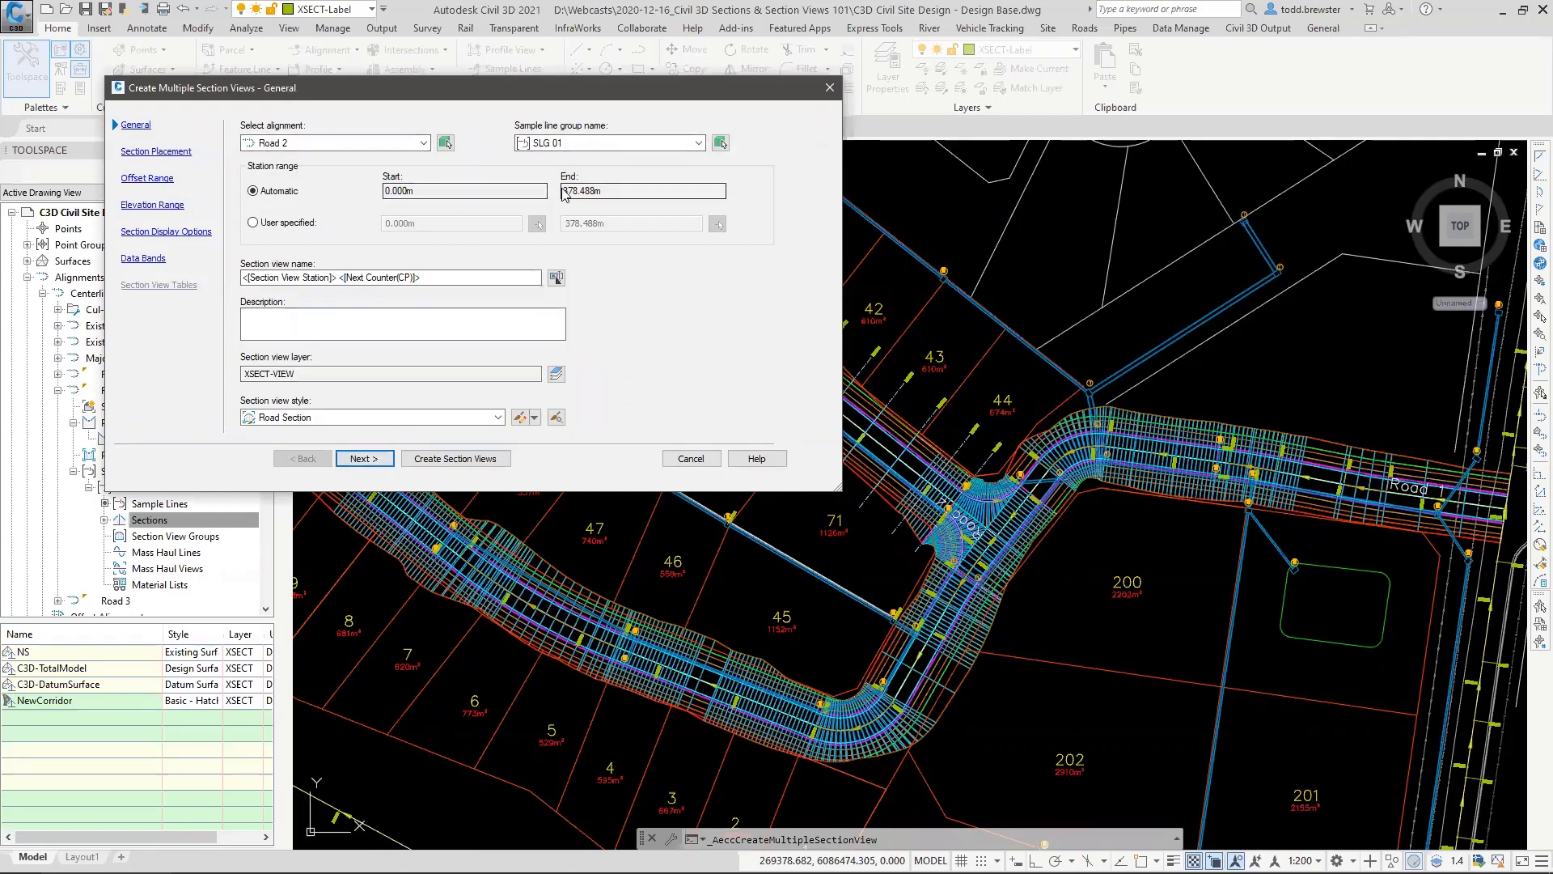
{"action": "left_click", "coordinate": [408, 147]}
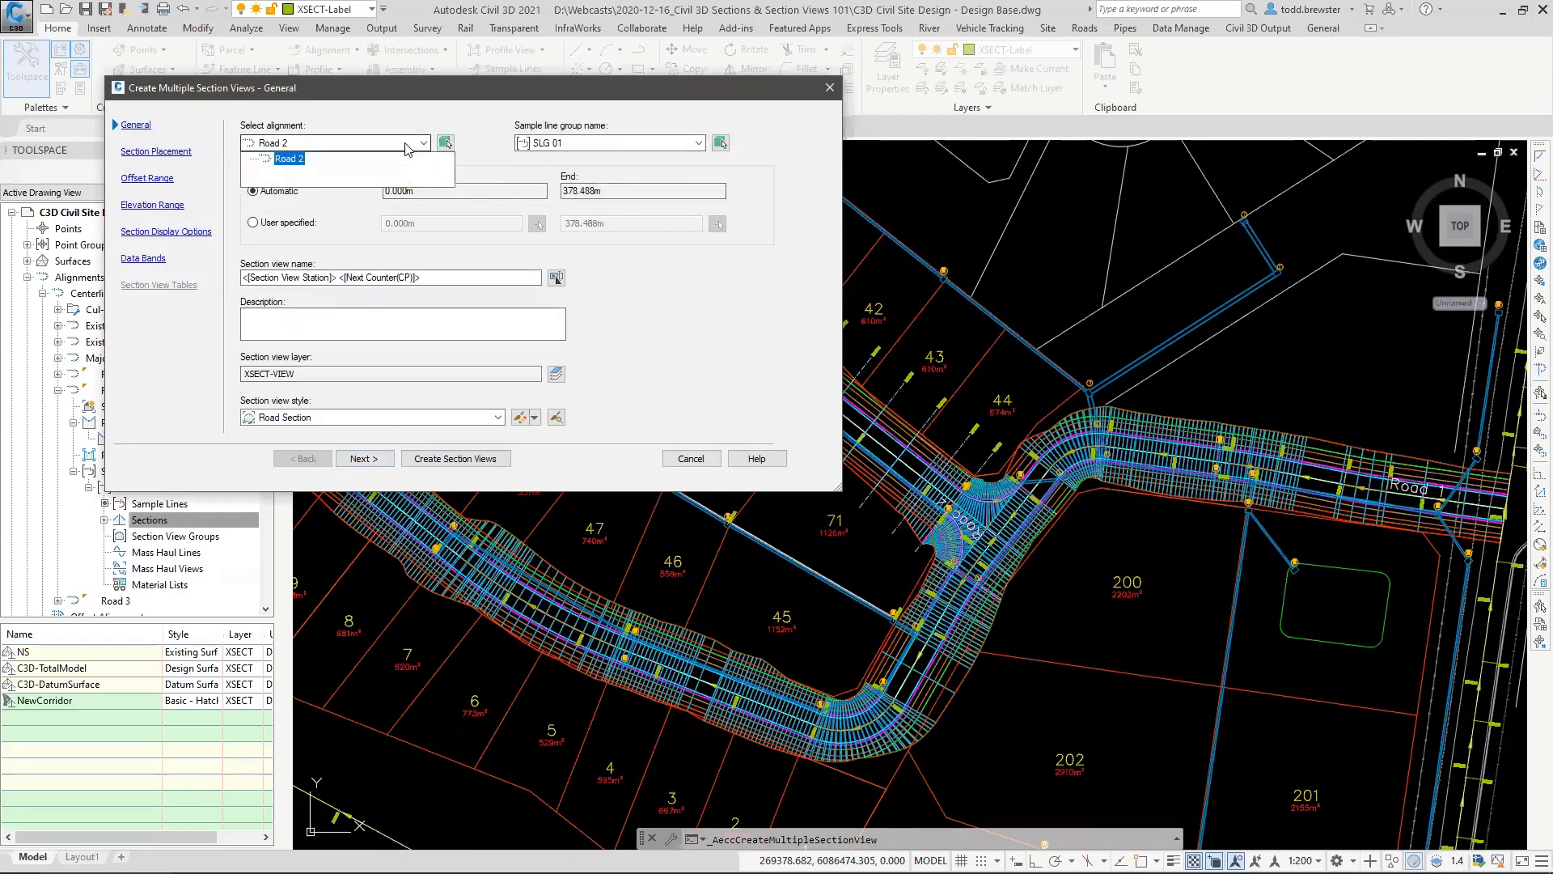
{"action": "left_click", "coordinate": [408, 148]}
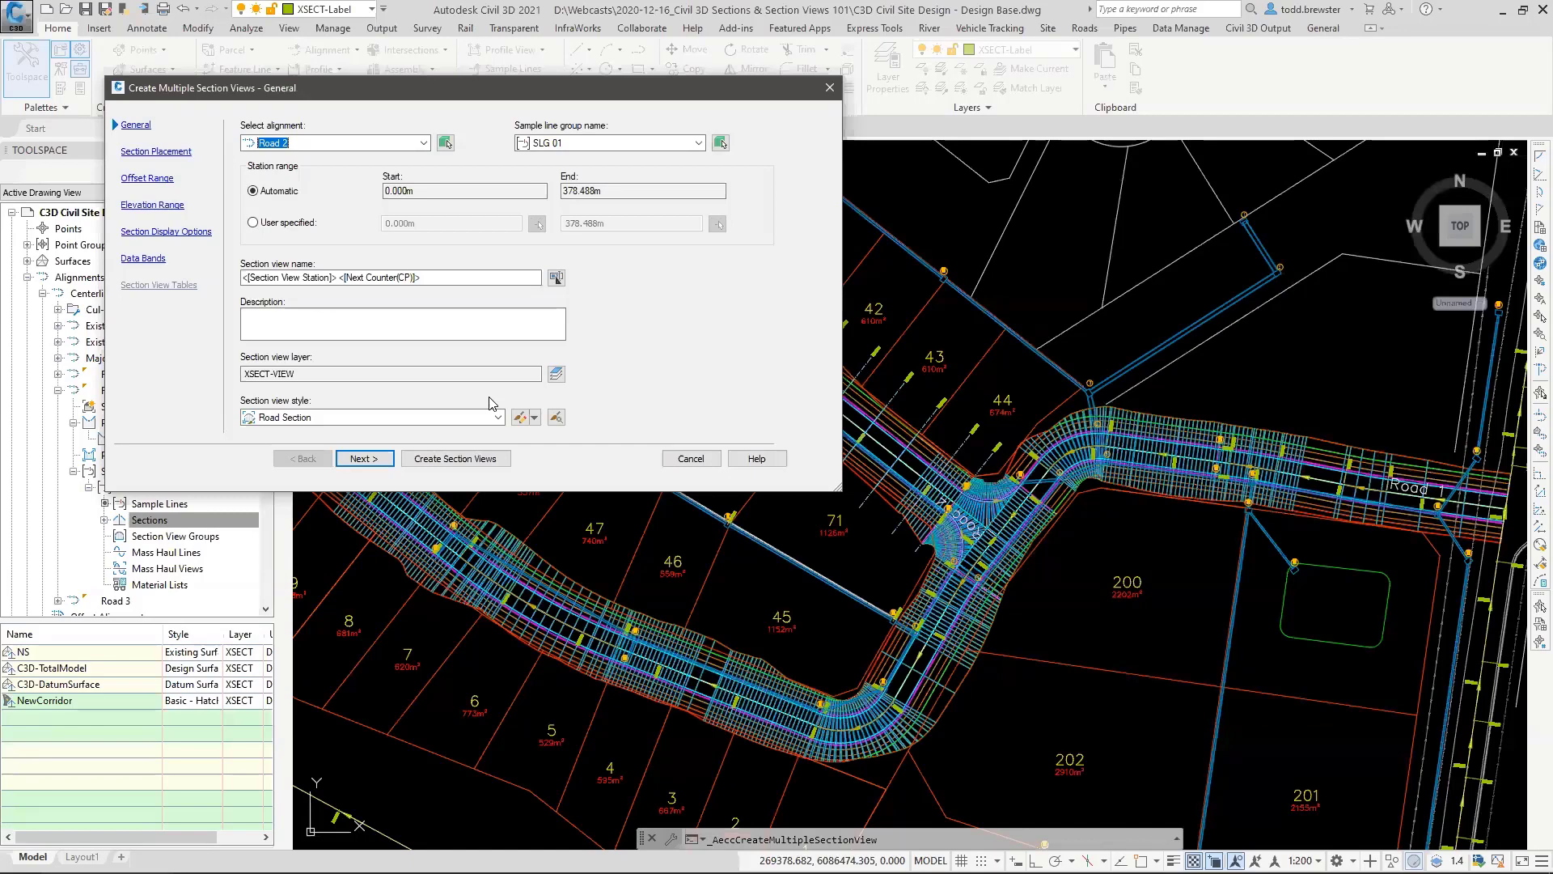
{"action": "left_click", "coordinate": [380, 458]}
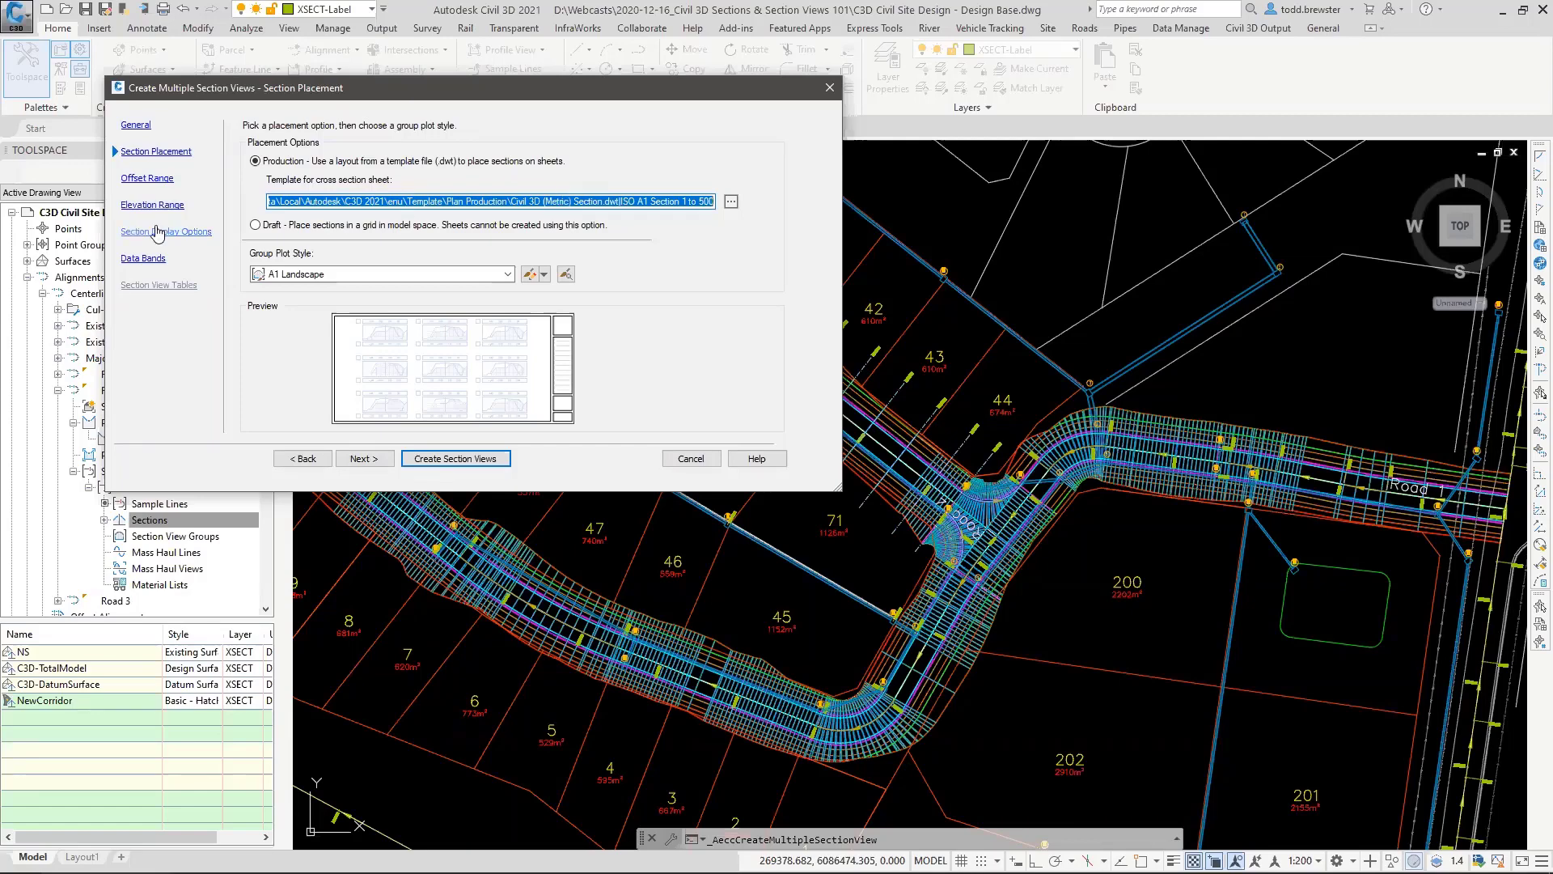
Step: Switch placement to Draft in a model-space grid, leaving the A1 Landscape plot style unchanged
{"action": "left_click", "coordinate": [270, 225]}
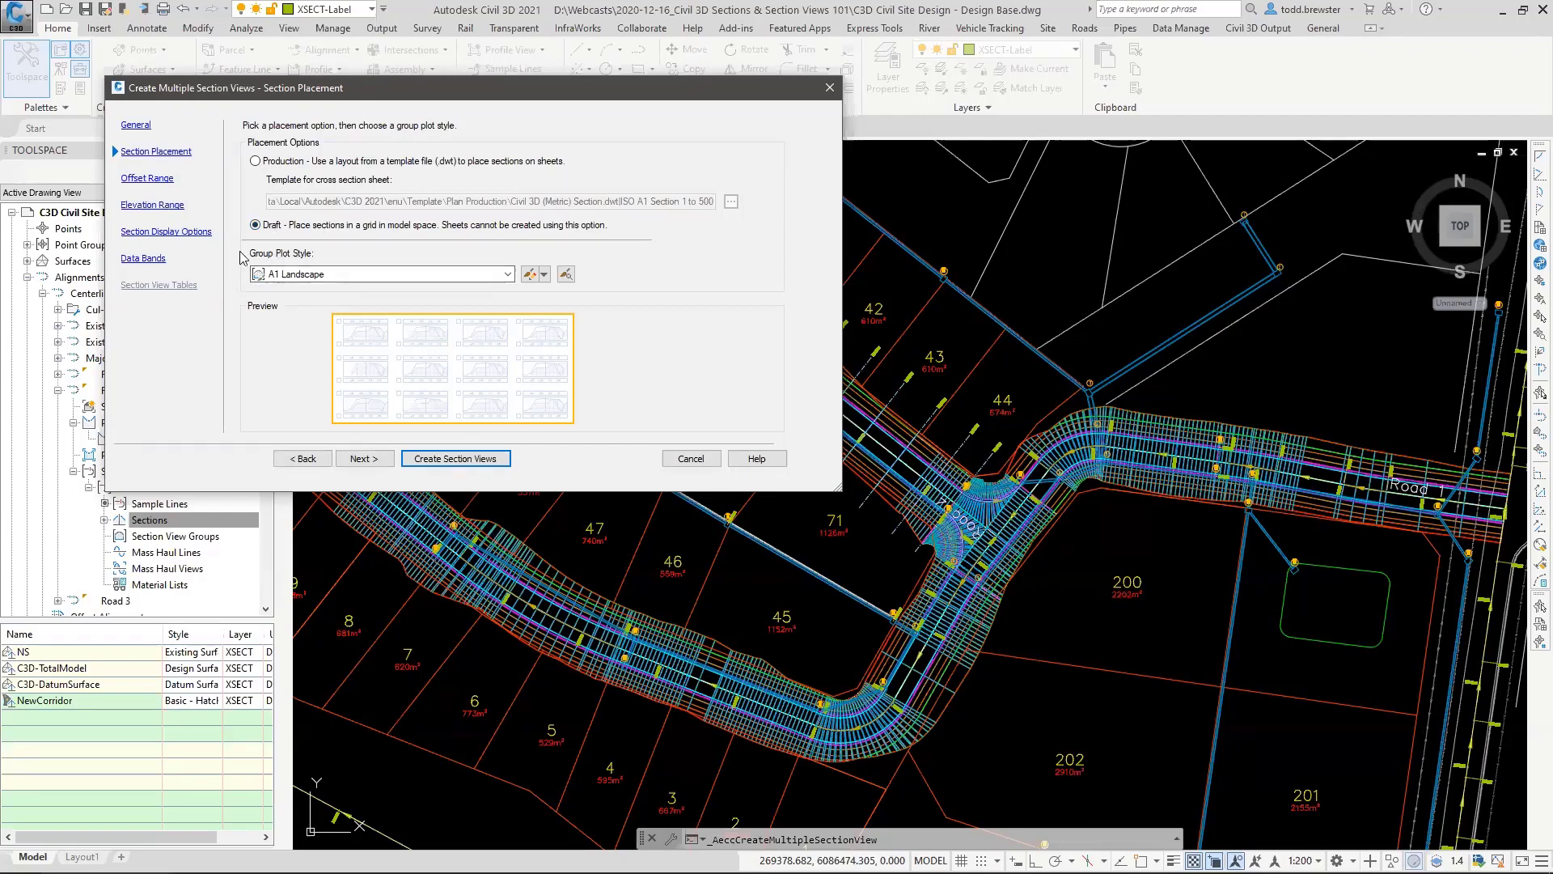
{"action": "left_click", "coordinate": [530, 275]}
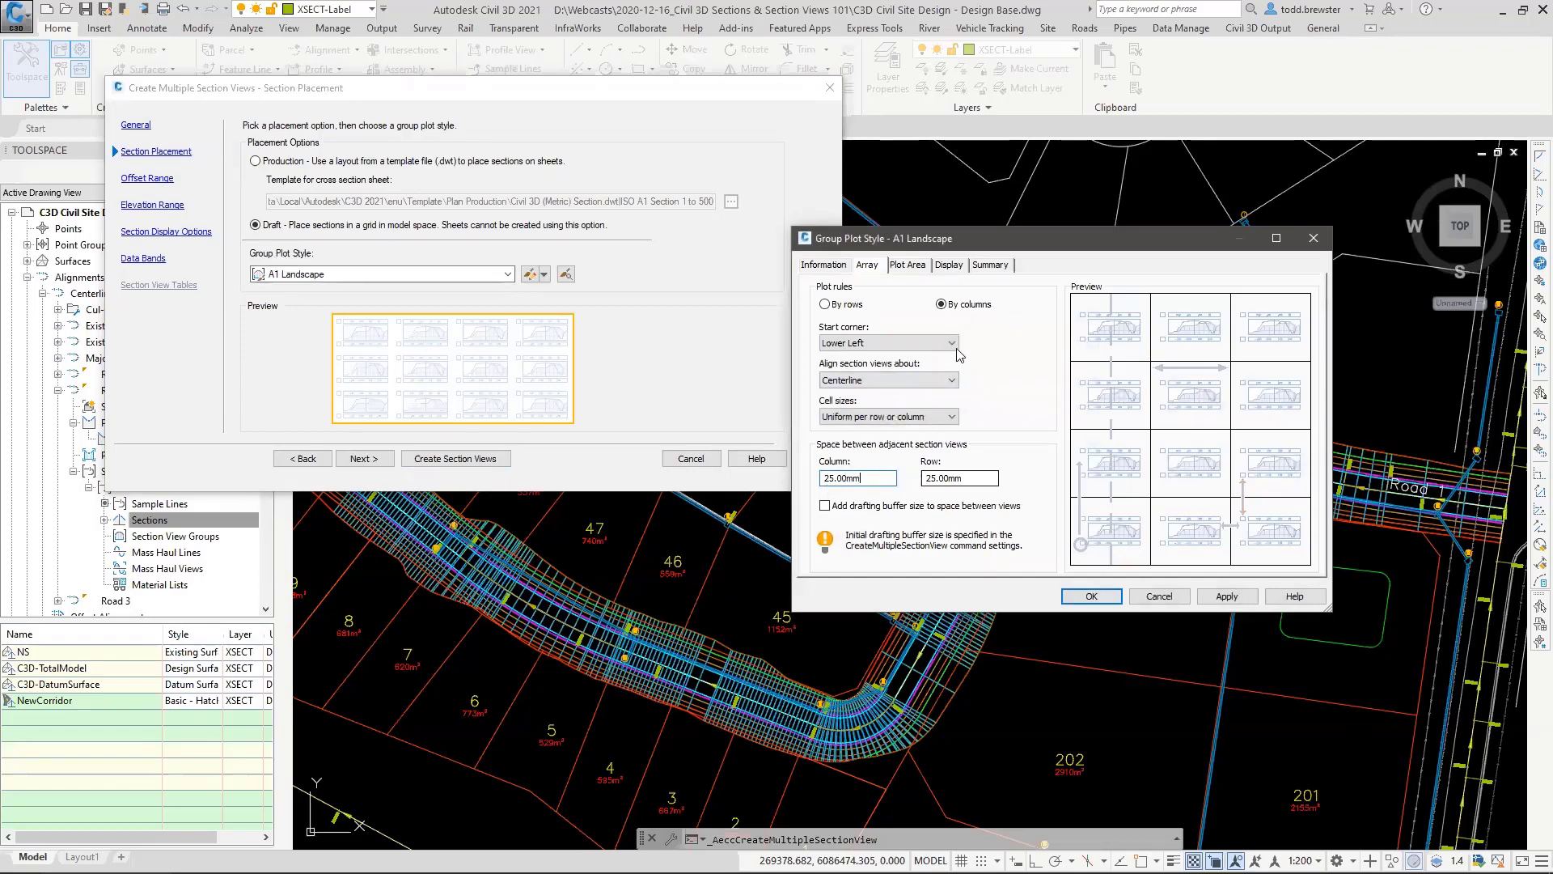
{"action": "left_click", "coordinate": [1158, 596]}
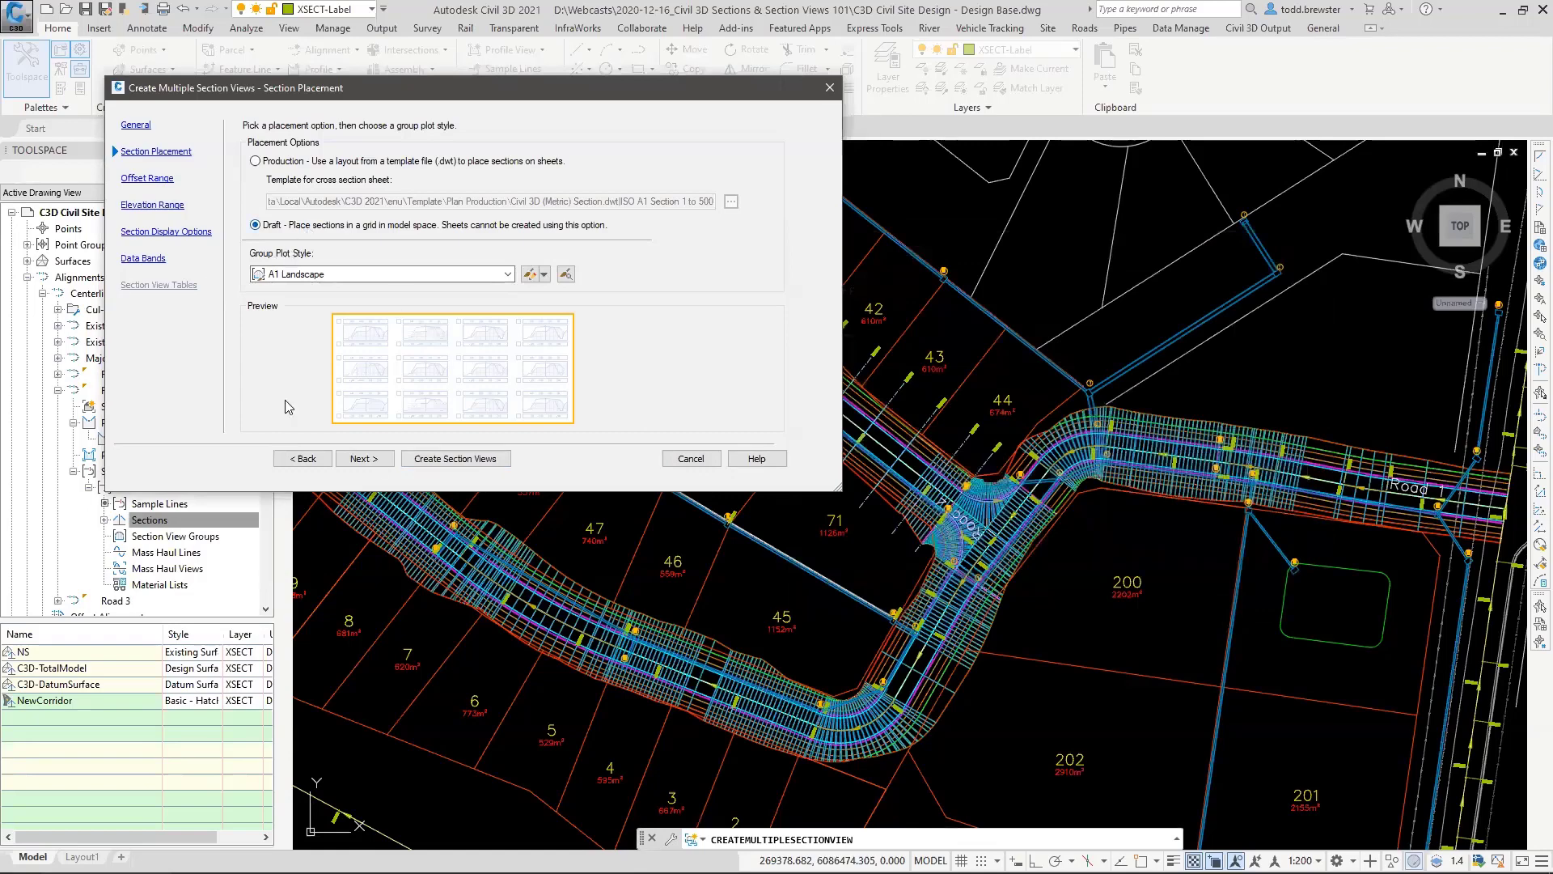
{"action": "left_click", "coordinate": [364, 458]}
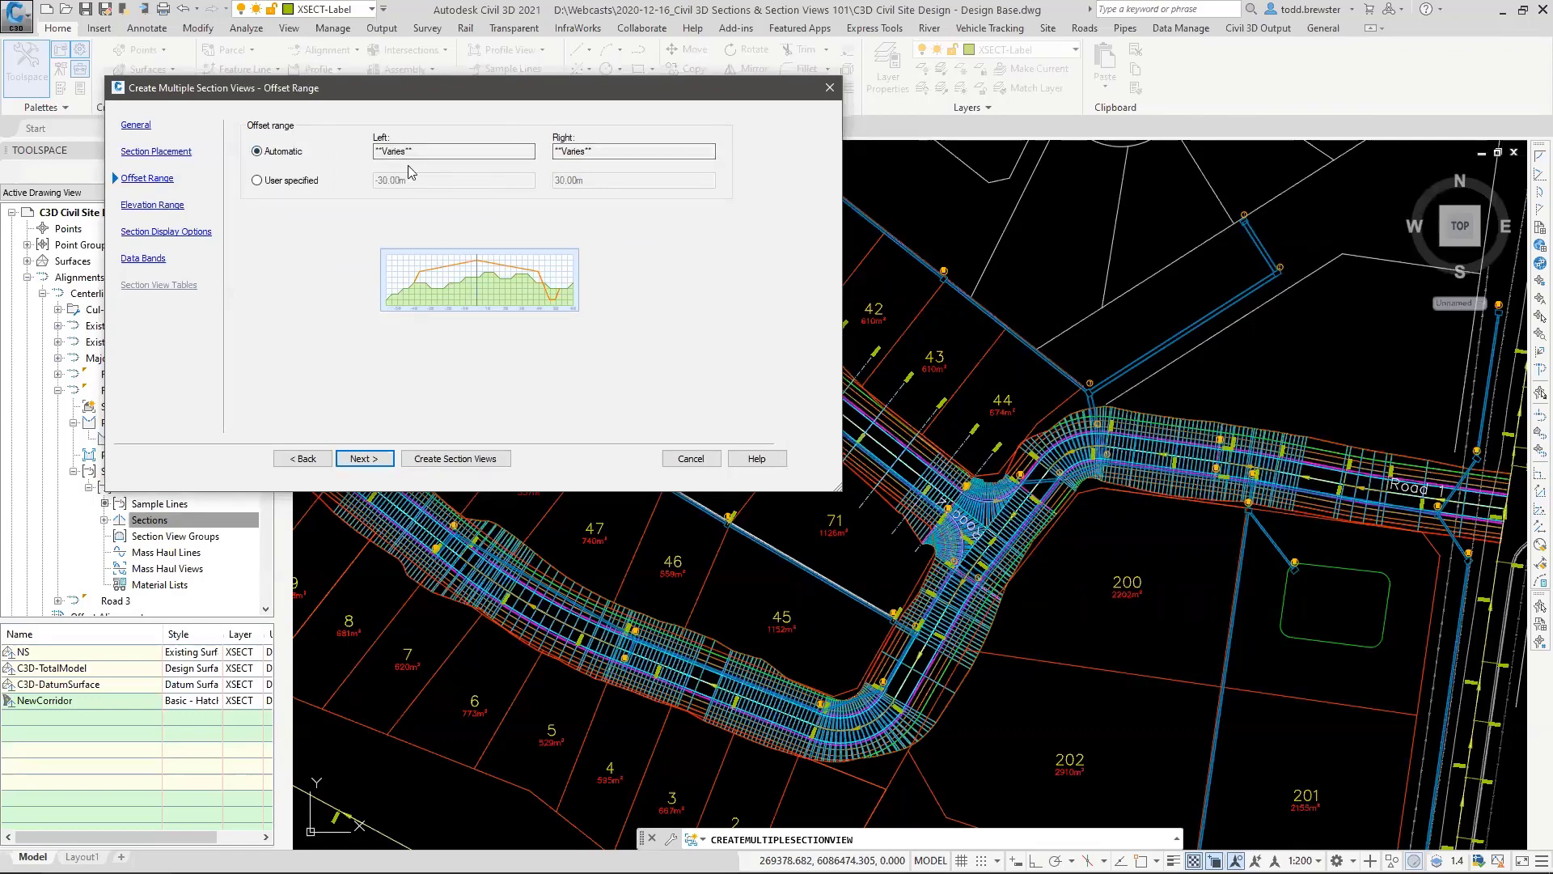
Step: Keep Automatic offset and elevation ranges and widen the wizard on Section Display Options
{"action": "left_click", "coordinate": [364, 458]}
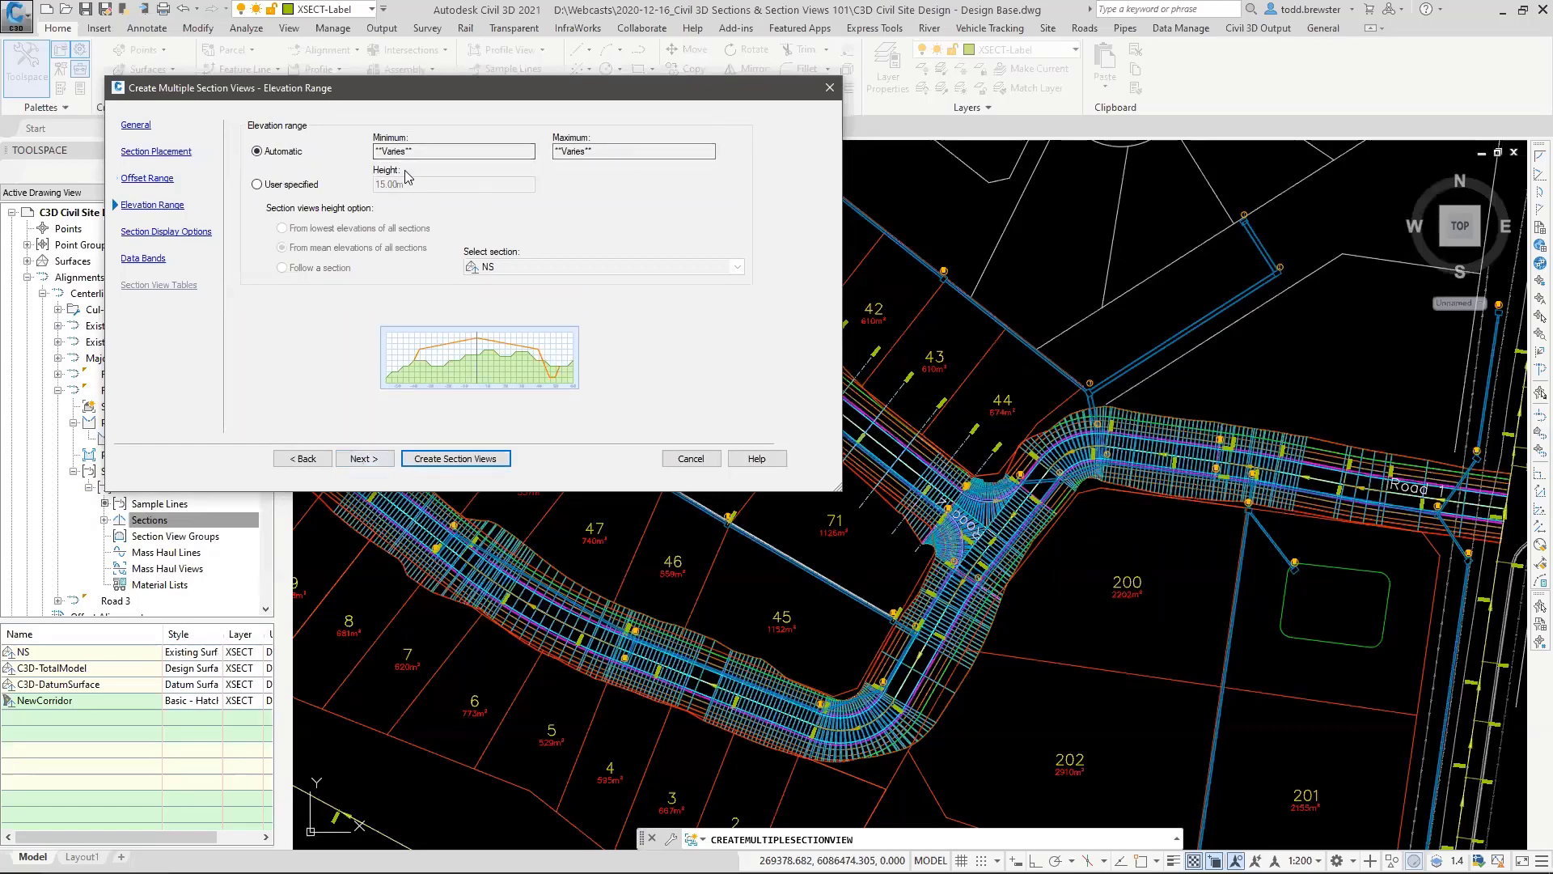
{"action": "left_click", "coordinate": [364, 457]}
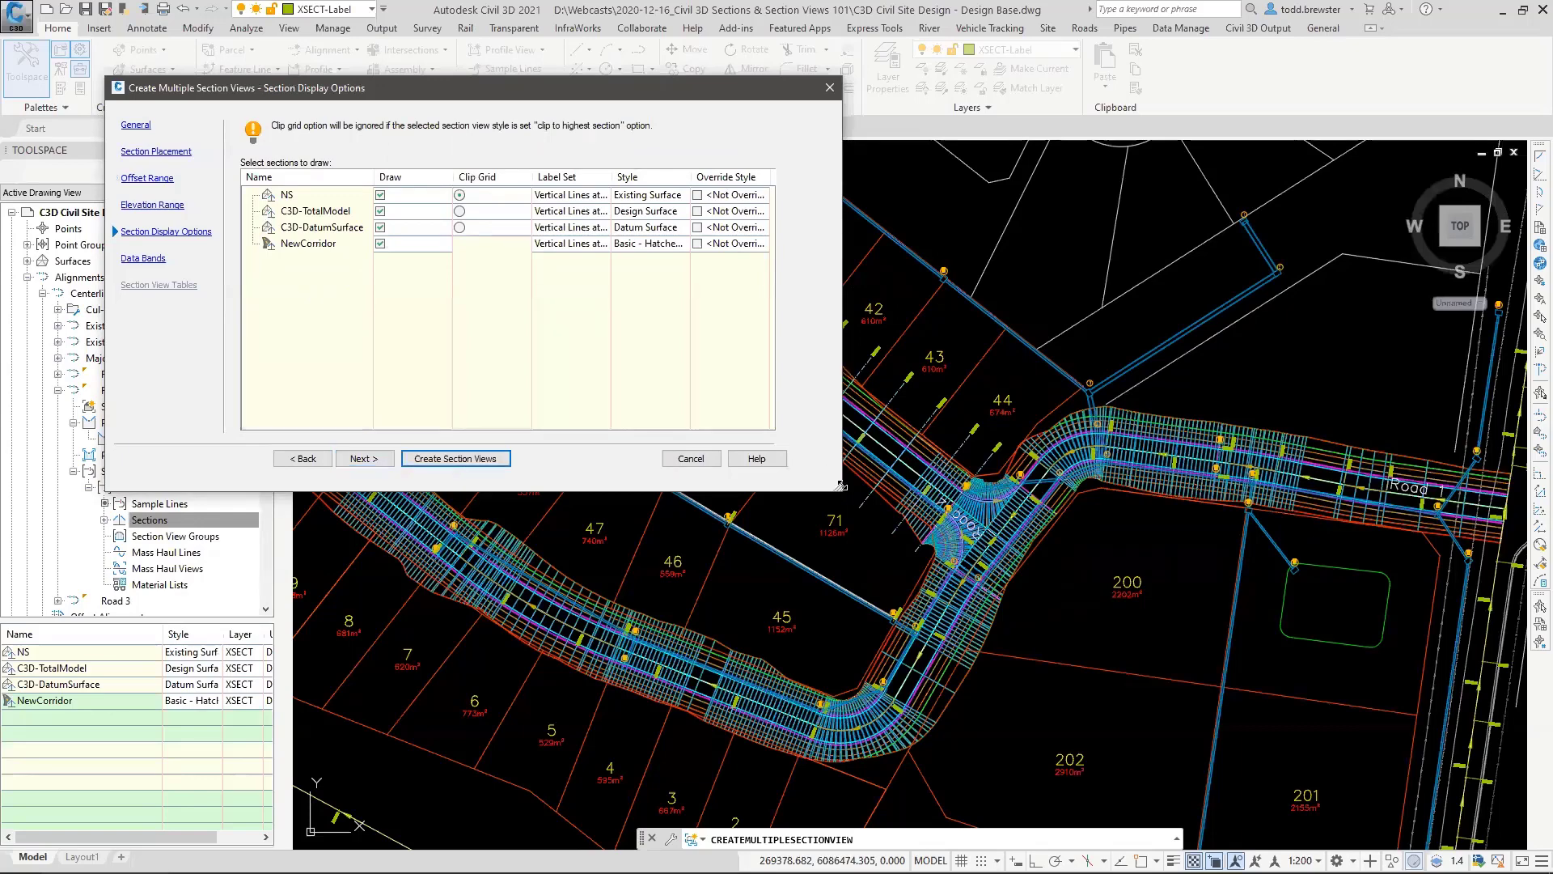
{"action": "left_click_drag", "start_coordinate": [836, 487], "coordinate": [970, 474]}
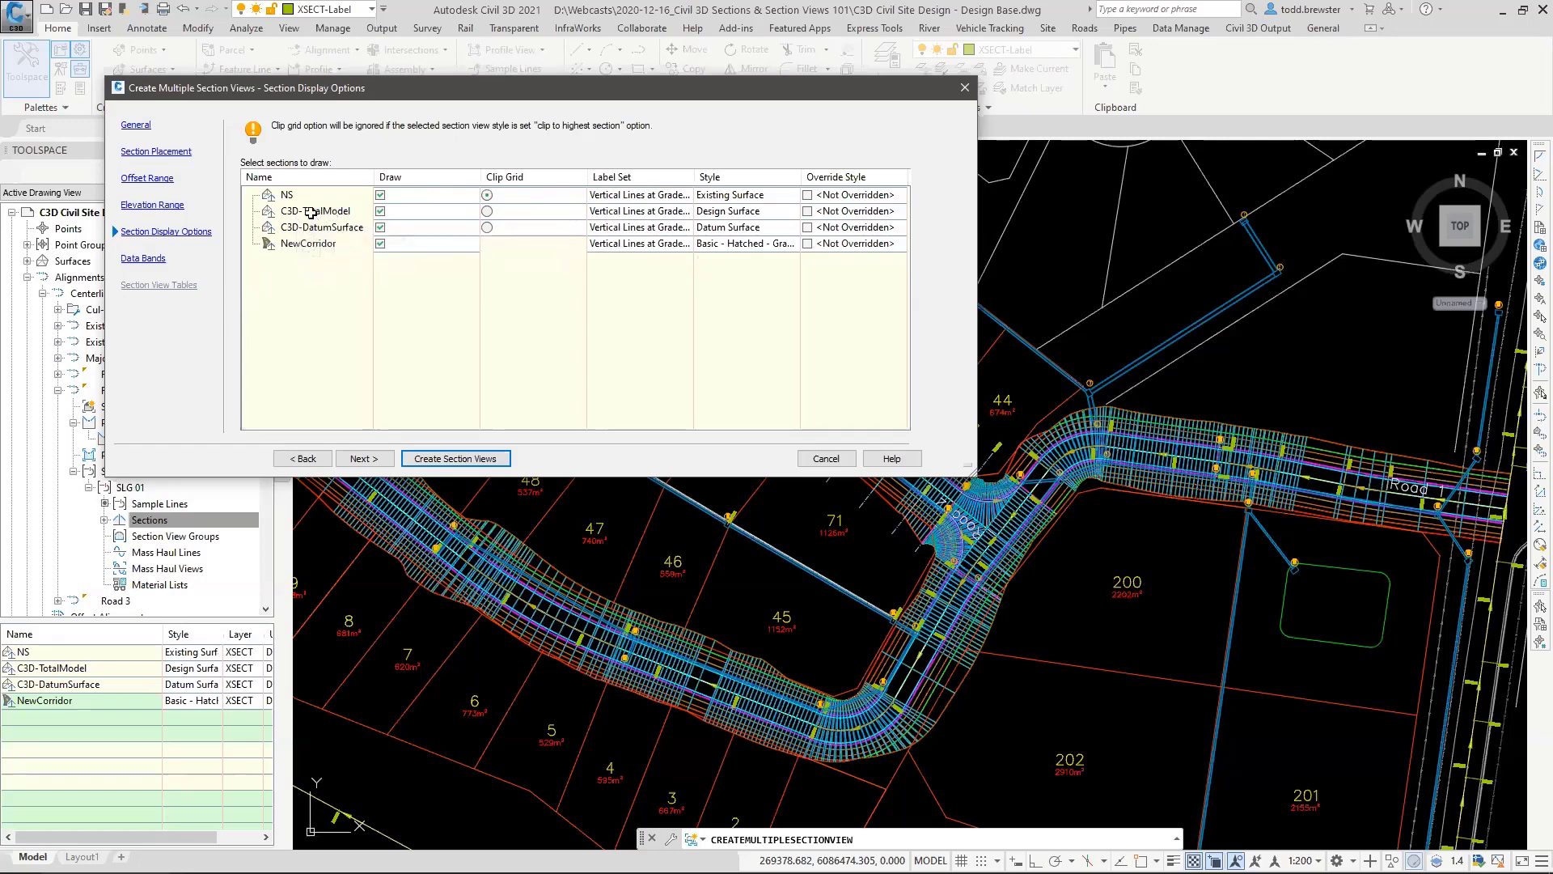
Step: Set the label set for NS, C3D-DatumSurface and NewCorridor to <none>
{"action": "left_click", "coordinate": [633, 195]}
{"action": "left_click", "coordinate": [757, 417]}
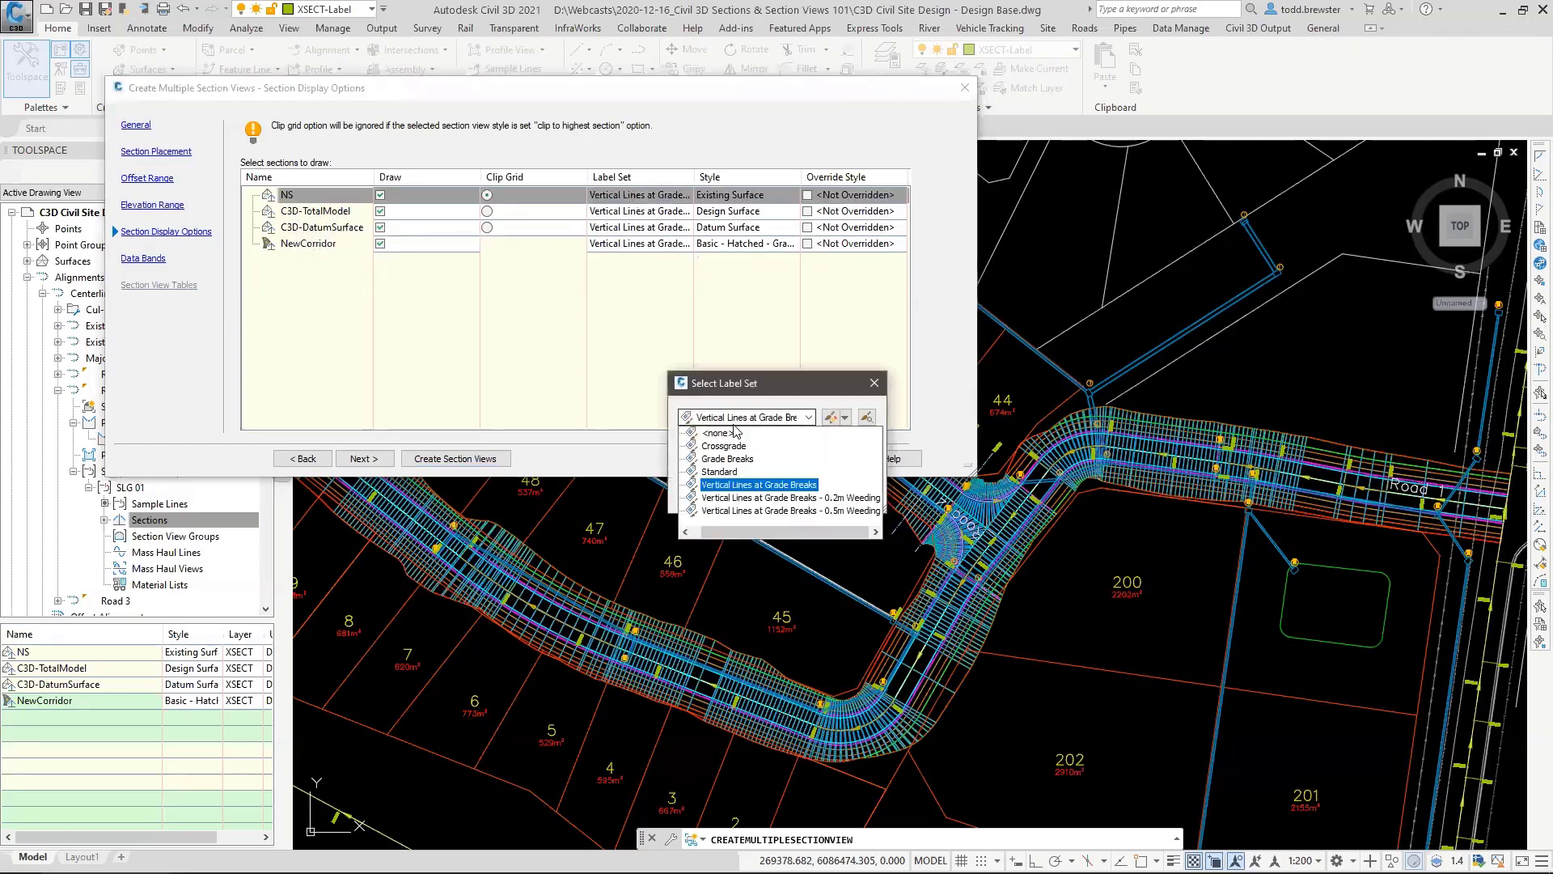
{"action": "left_click", "coordinate": [720, 432]}
{"action": "left_click", "coordinate": [705, 488]}
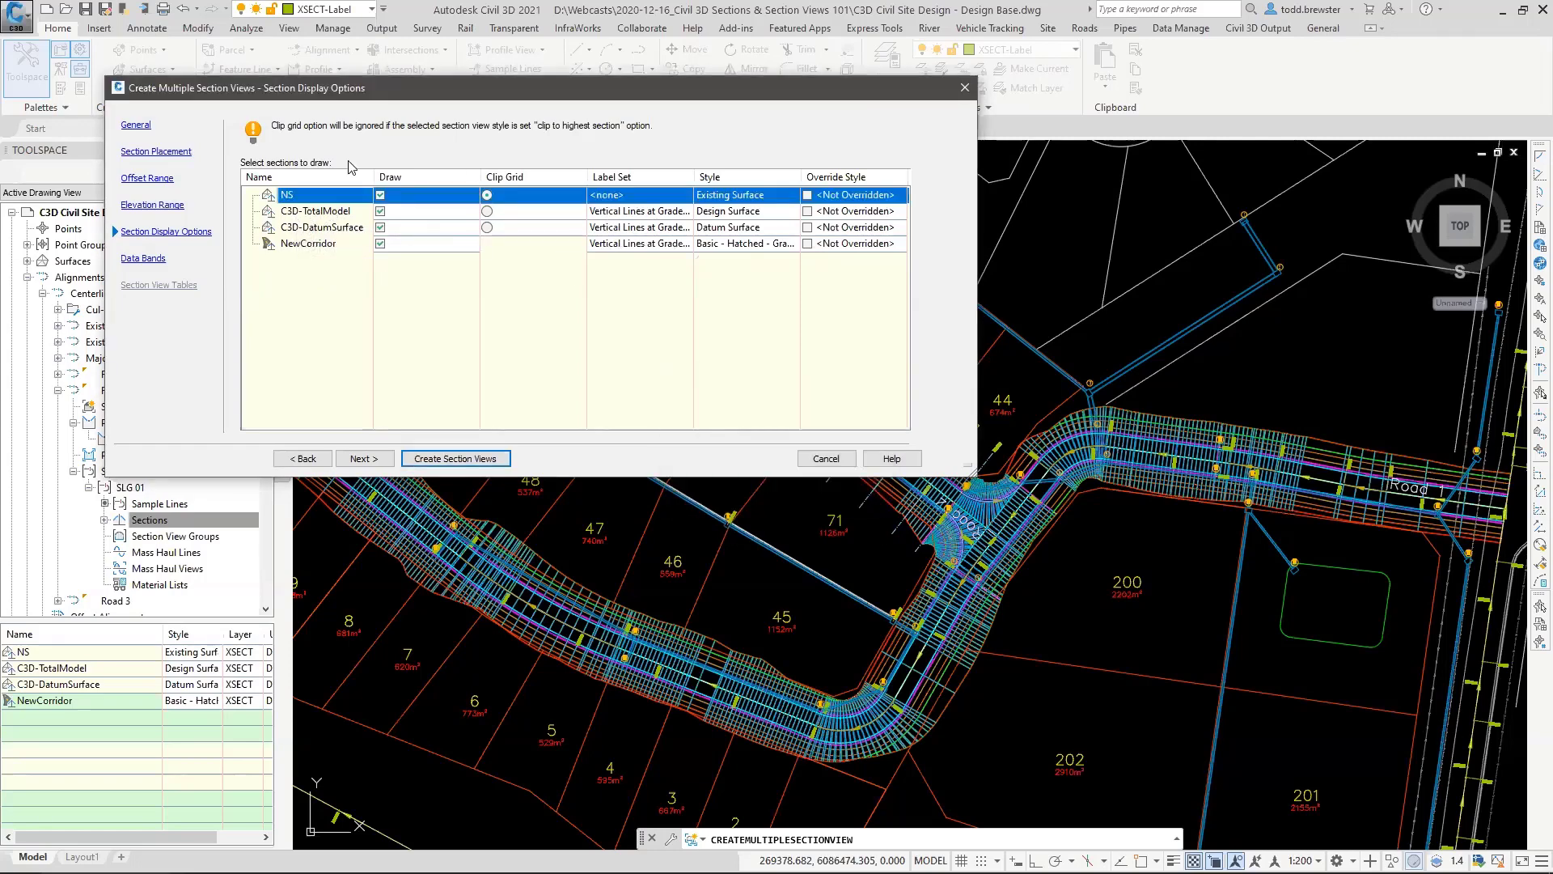
{"action": "left_click", "coordinate": [639, 231]}
{"action": "left_click", "coordinate": [753, 416]}
{"action": "left_click", "coordinate": [716, 431]}
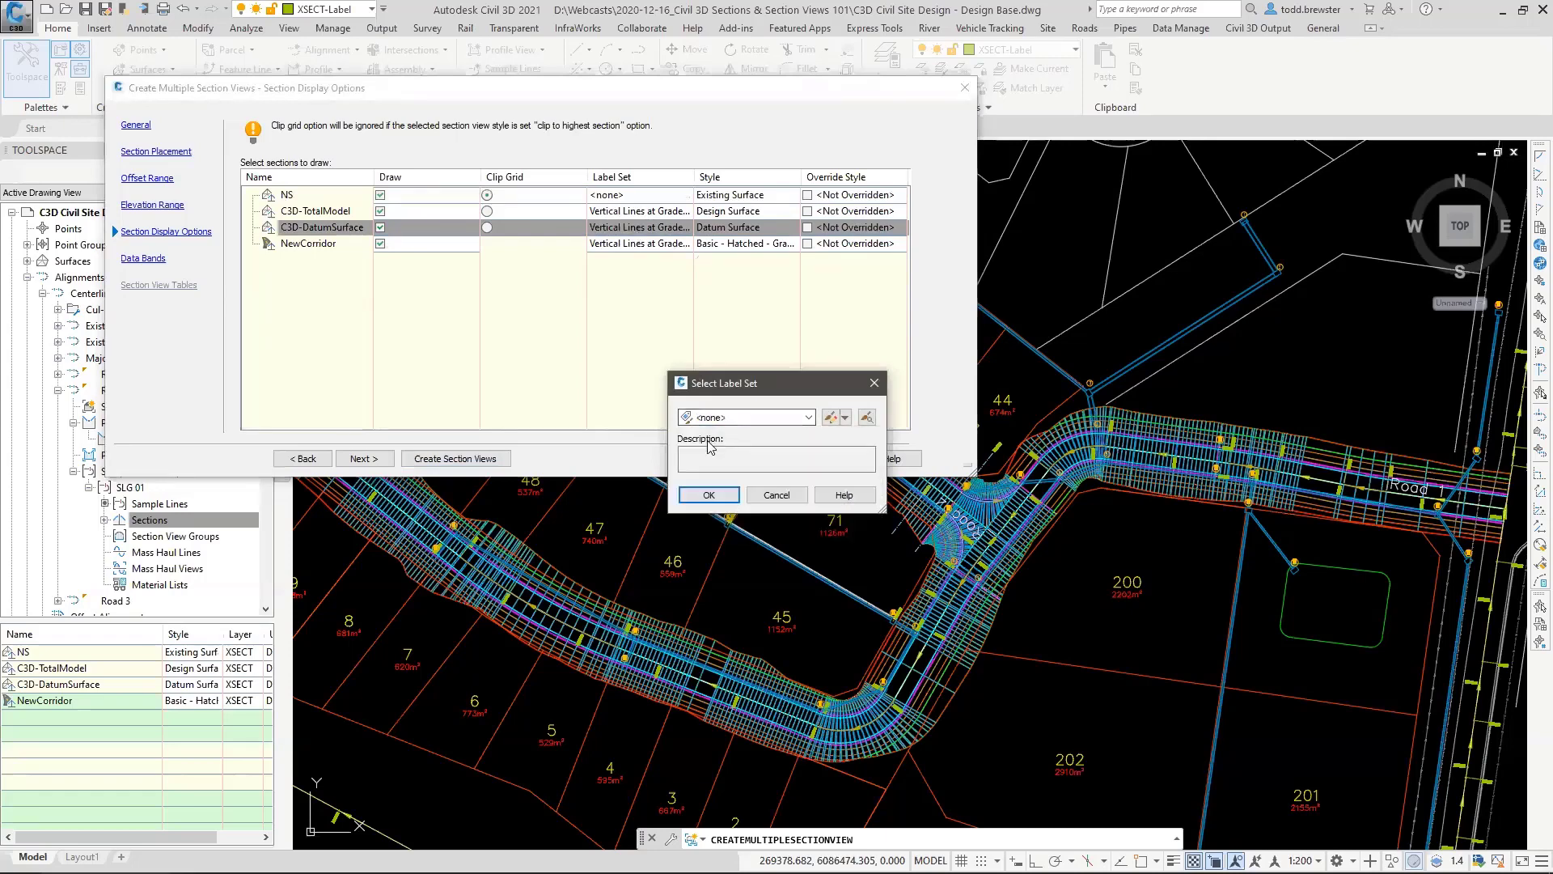
{"action": "left_click", "coordinate": [709, 495]}
{"action": "left_click", "coordinate": [639, 244]}
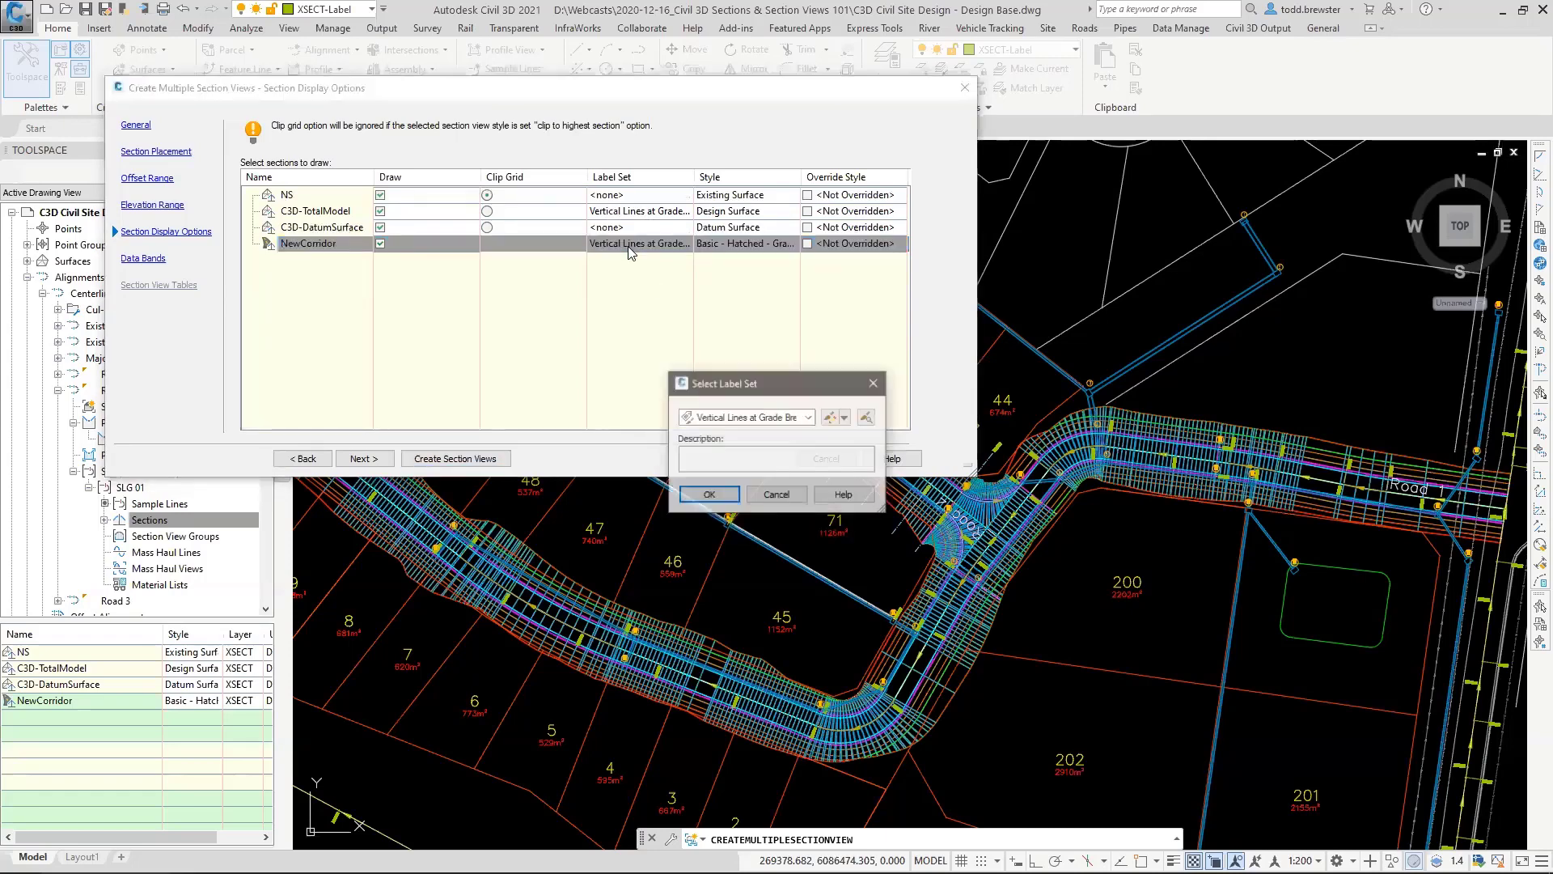
{"action": "left_click", "coordinate": [737, 417]}
{"action": "left_click", "coordinate": [732, 433]}
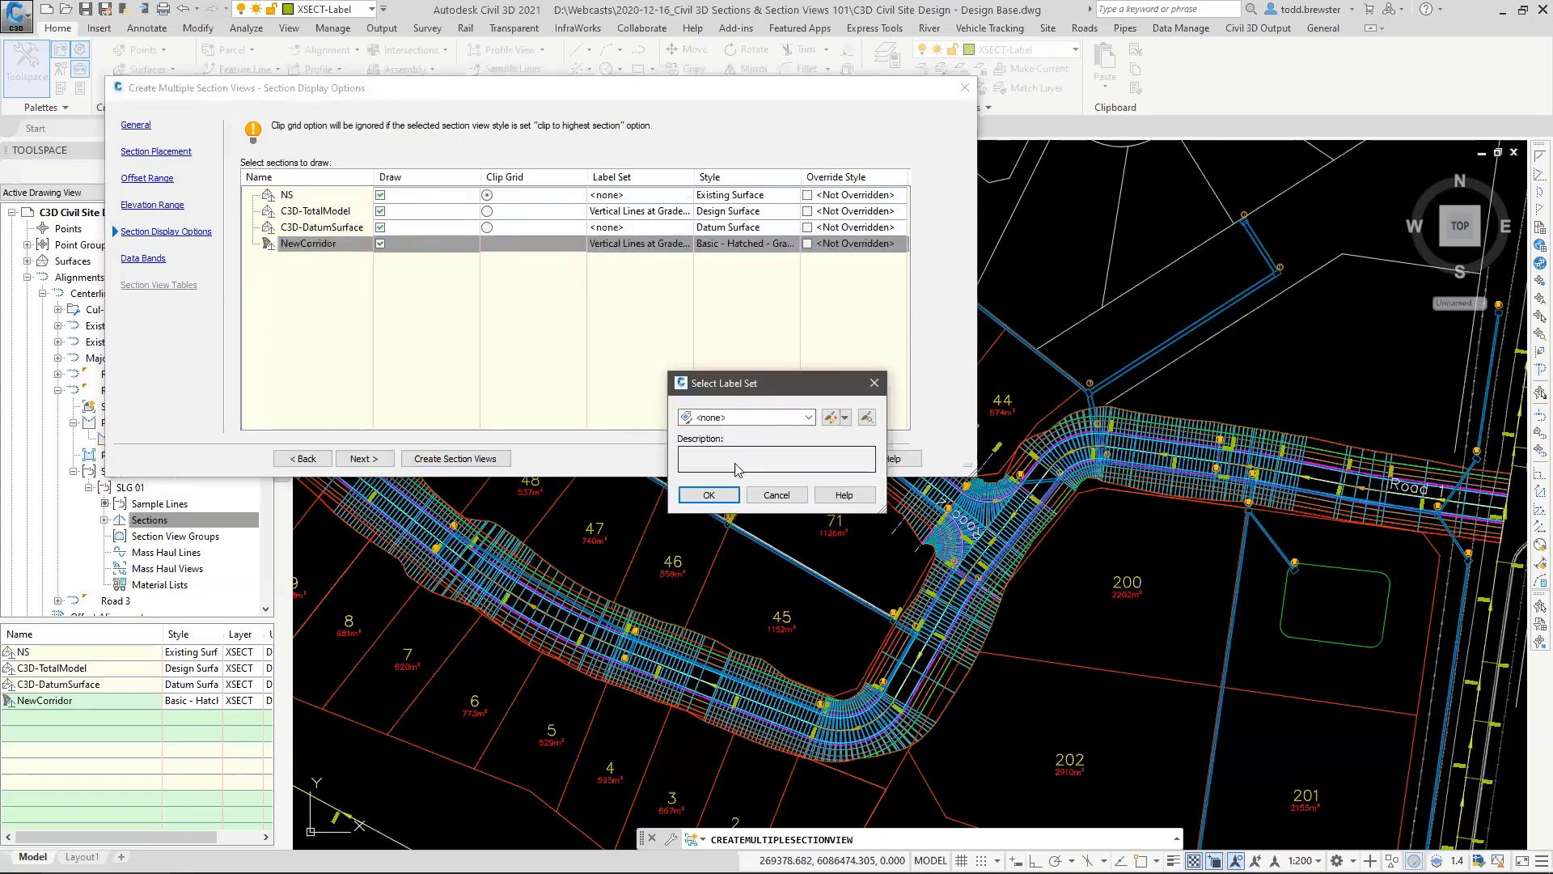
{"action": "left_click", "coordinate": [708, 494]}
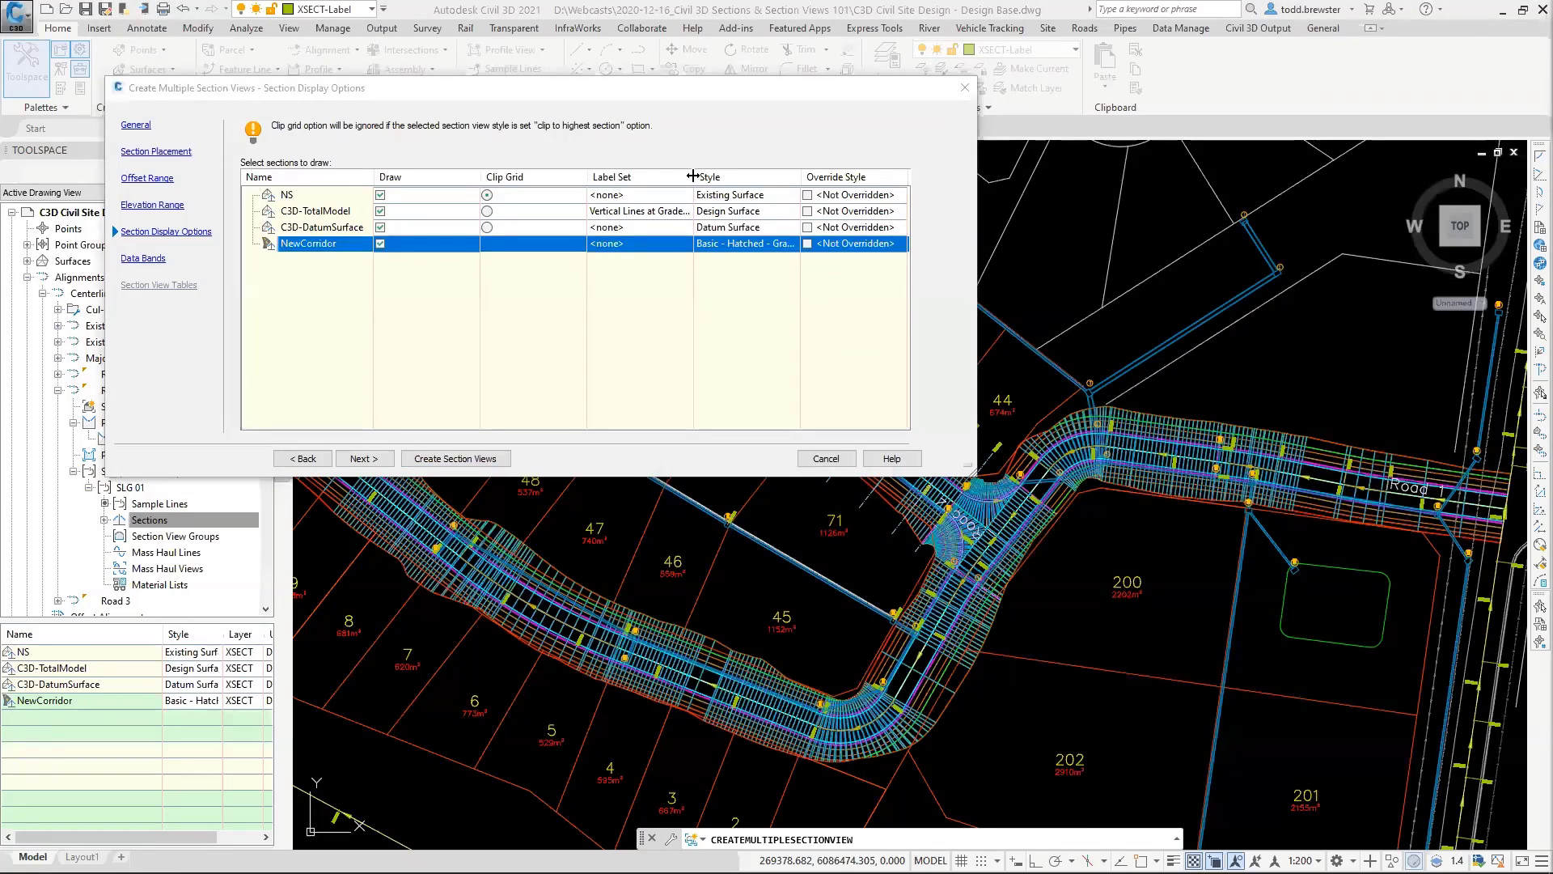
Step: Keep the Vertical Lines at Grade Breaks label set on C3D-TotalModel
{"action": "left_click_drag", "start_coordinate": [693, 175], "coordinate": [728, 172]}
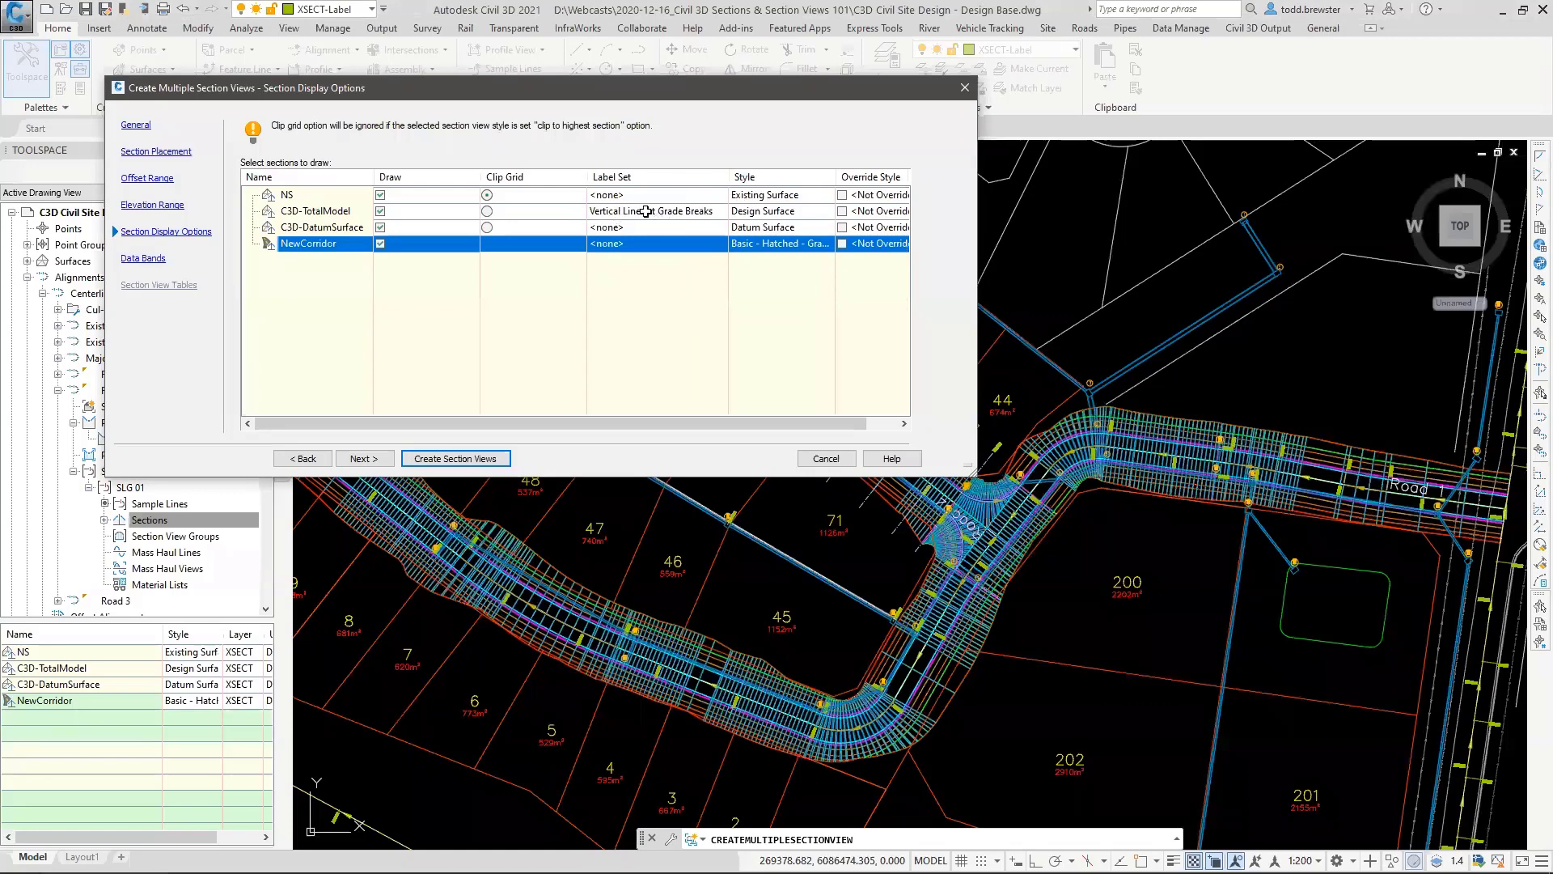
{"action": "left_click", "coordinate": [652, 209]}
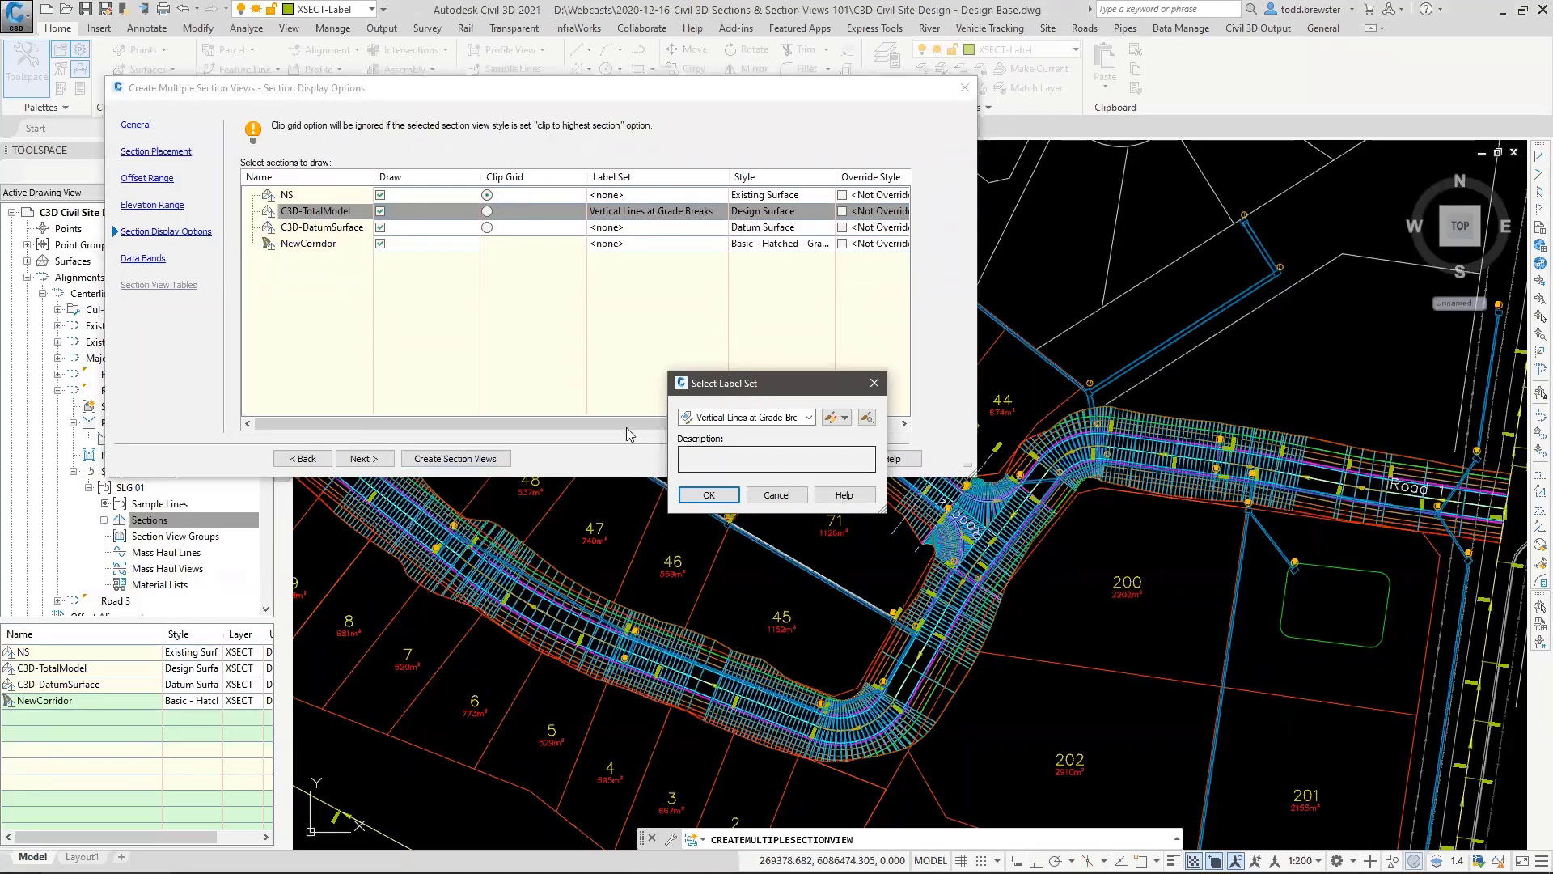
{"action": "left_click", "coordinate": [777, 496]}
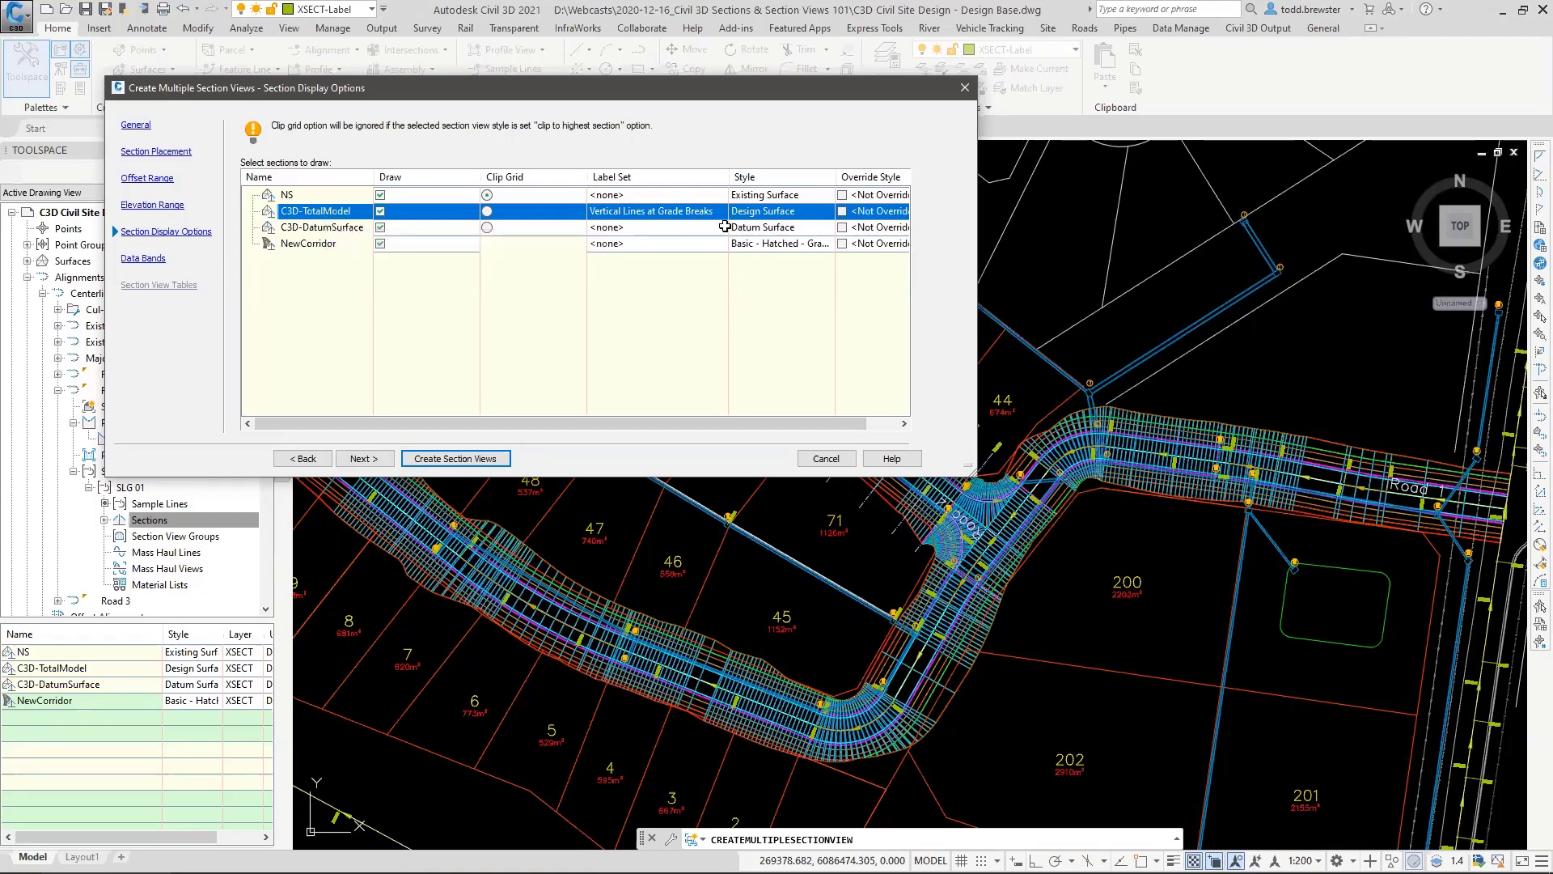
Step: Override C3D-TotalModel's style with a new style copied from Existing Surface, renamed <none>
{"action": "left_click", "coordinate": [841, 211]}
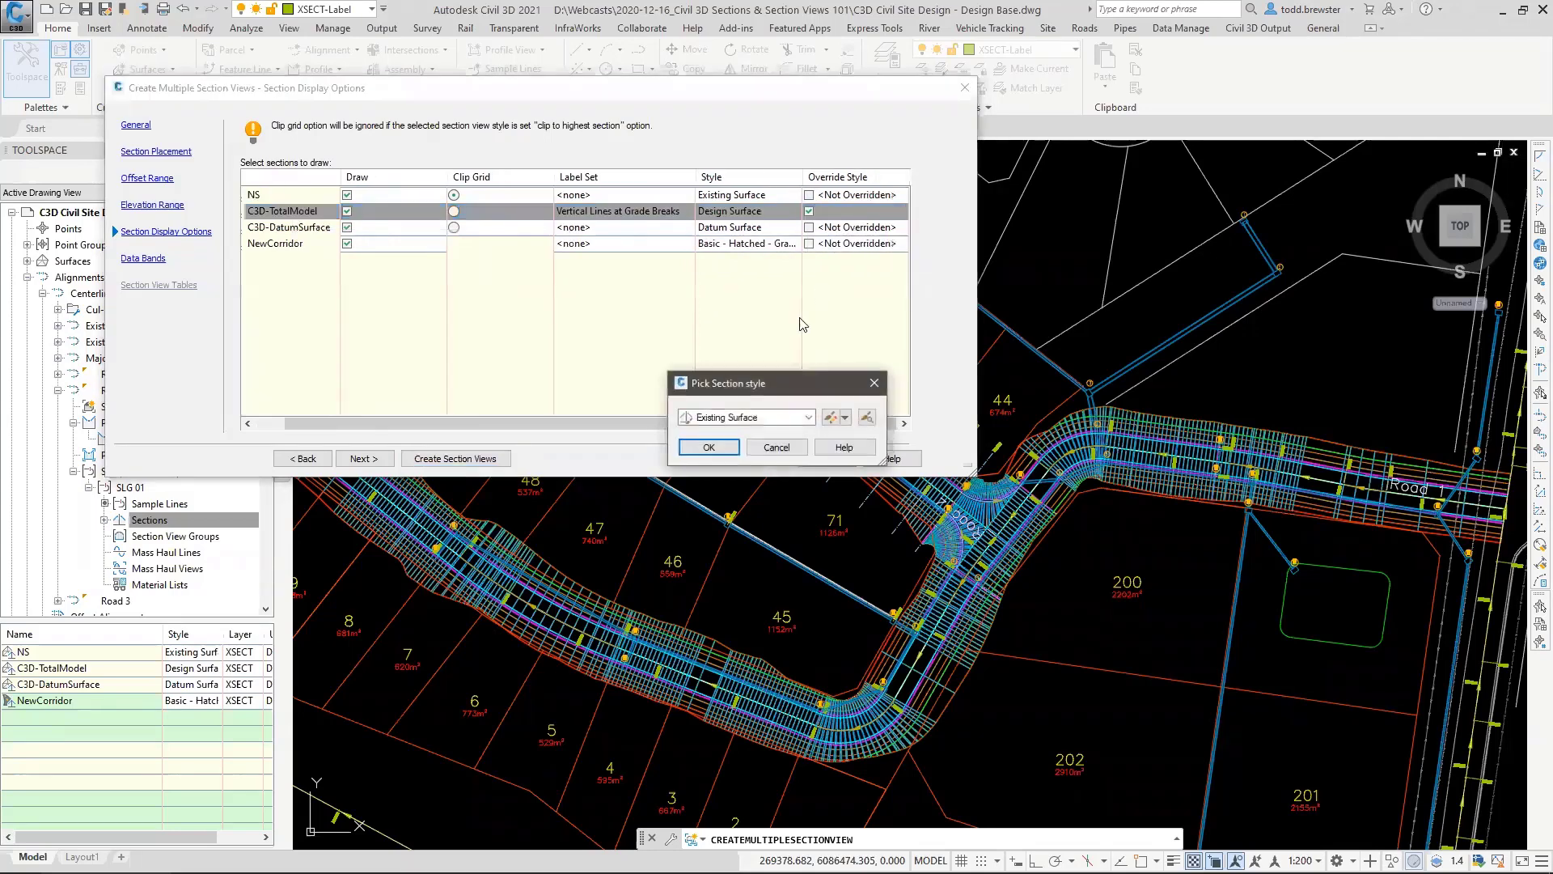
{"action": "left_click", "coordinate": [756, 416]}
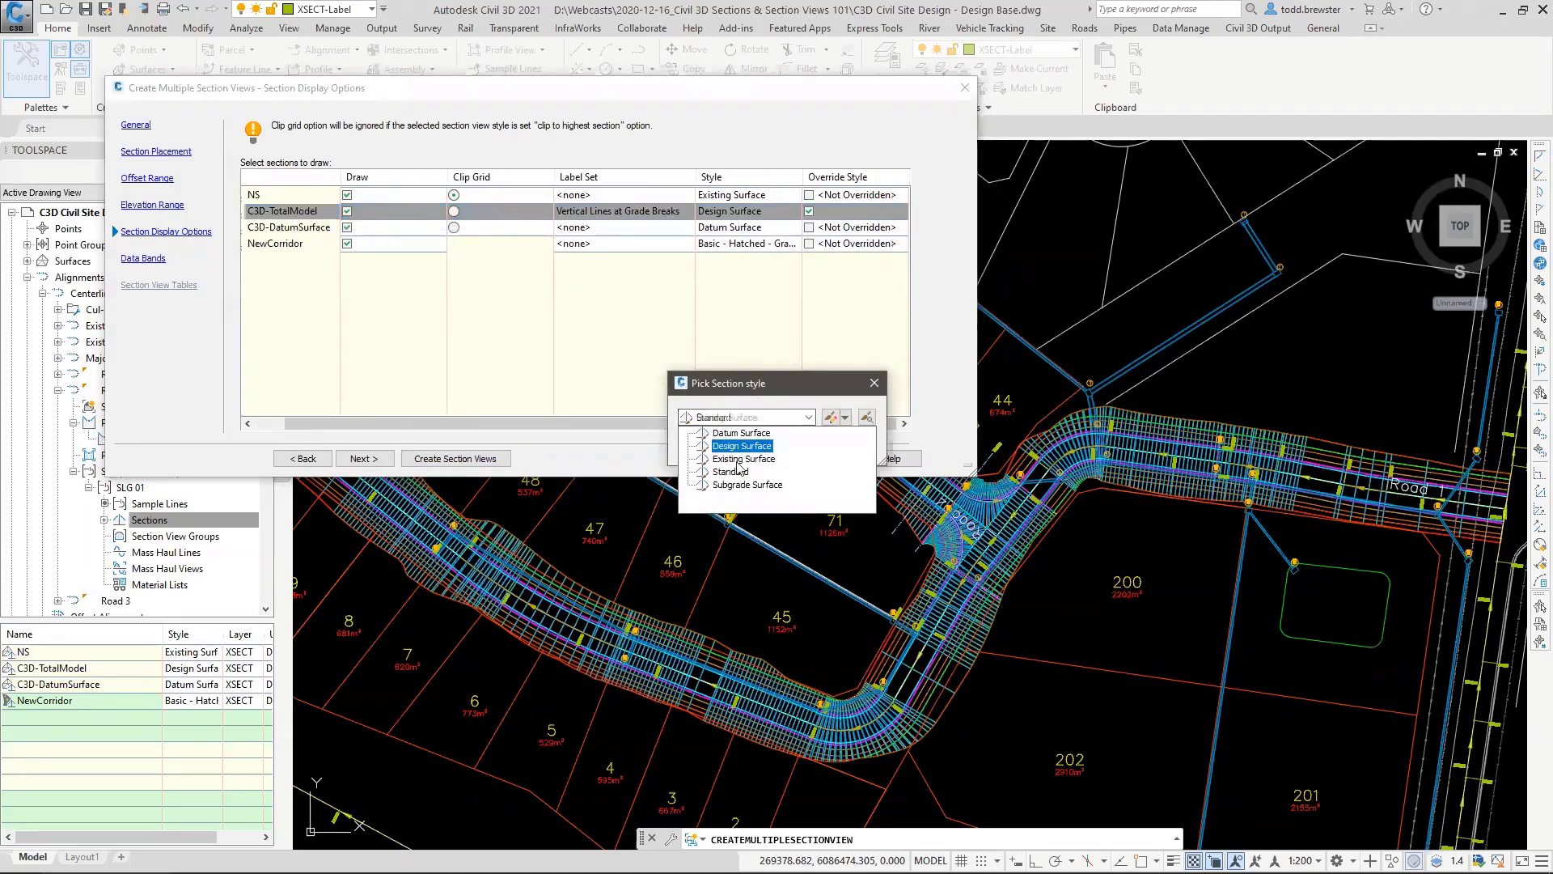
{"action": "left_click", "coordinate": [743, 458]}
{"action": "left_click", "coordinate": [845, 417]}
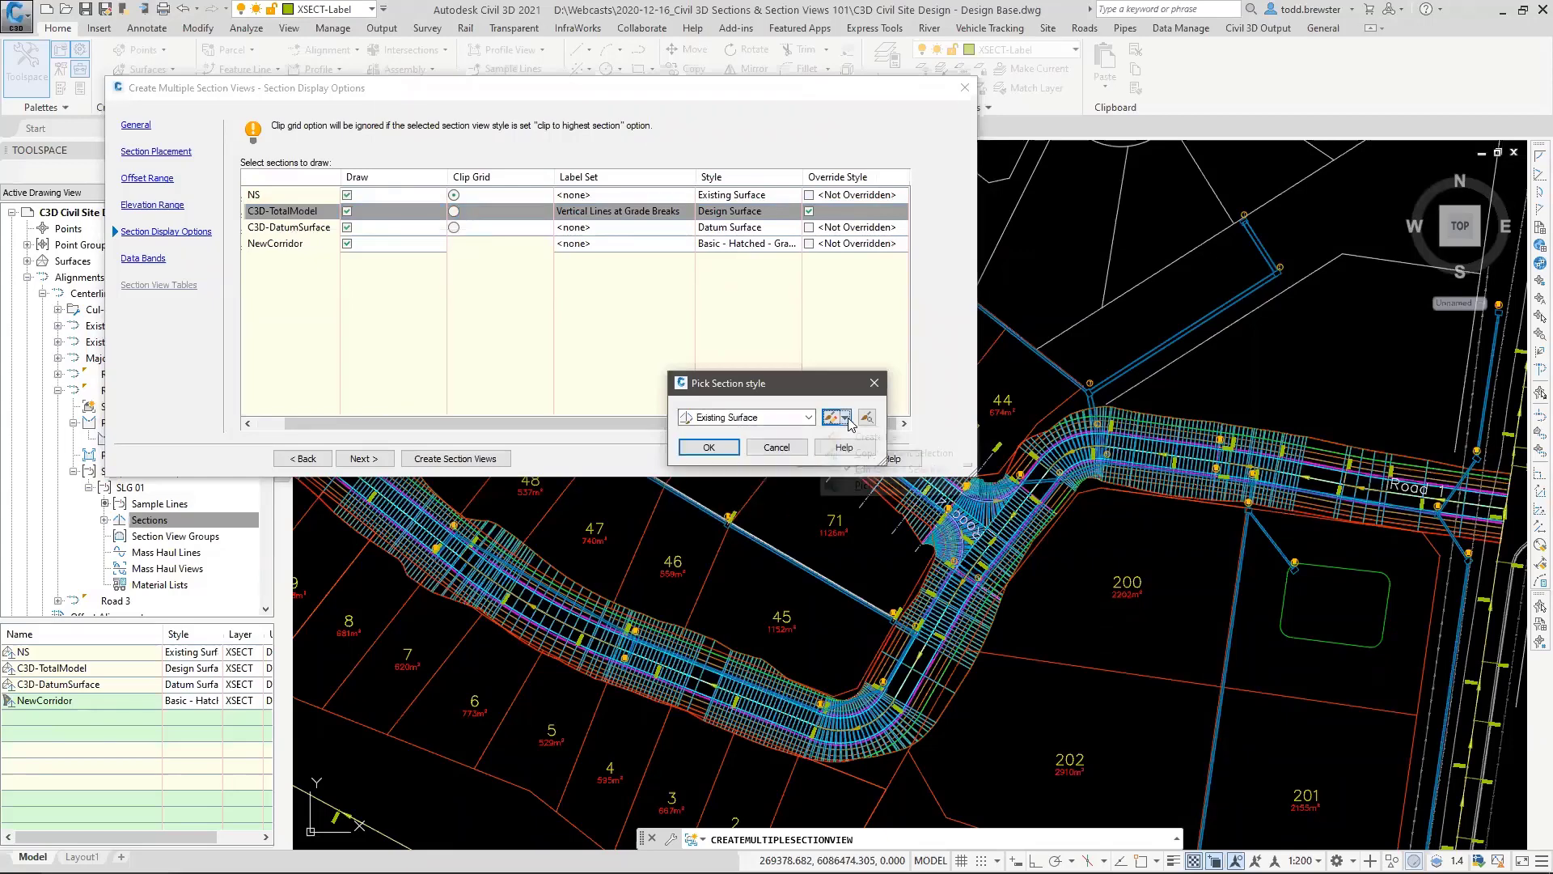
{"action": "left_click", "coordinate": [884, 438]}
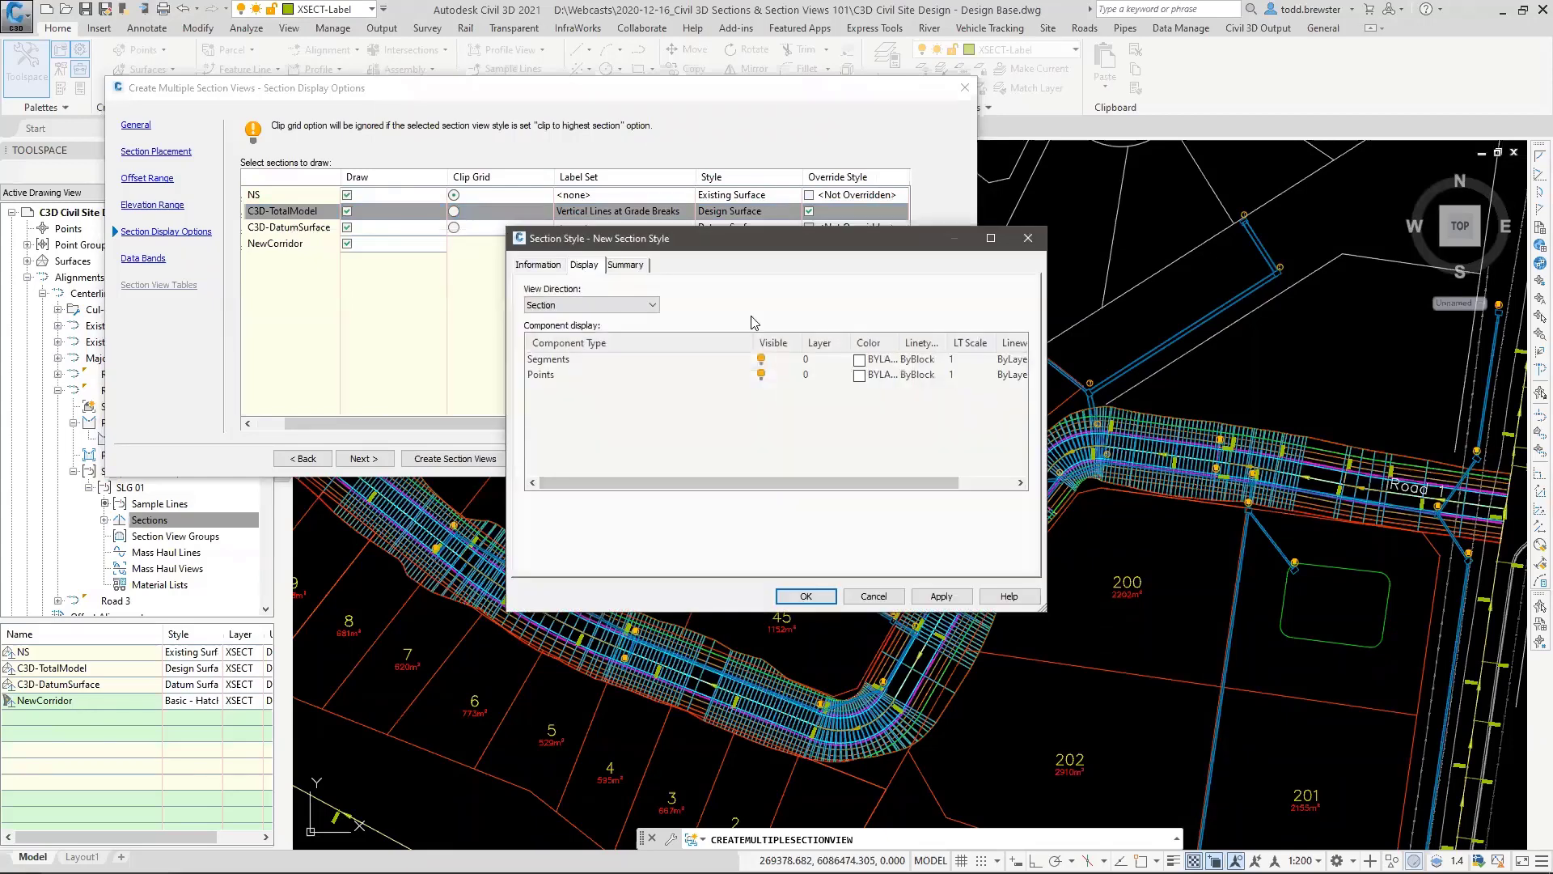
{"action": "left_click", "coordinate": [540, 265]}
{"action": "left_click_drag", "start_coordinate": [631, 304], "coordinate": [486, 326]}
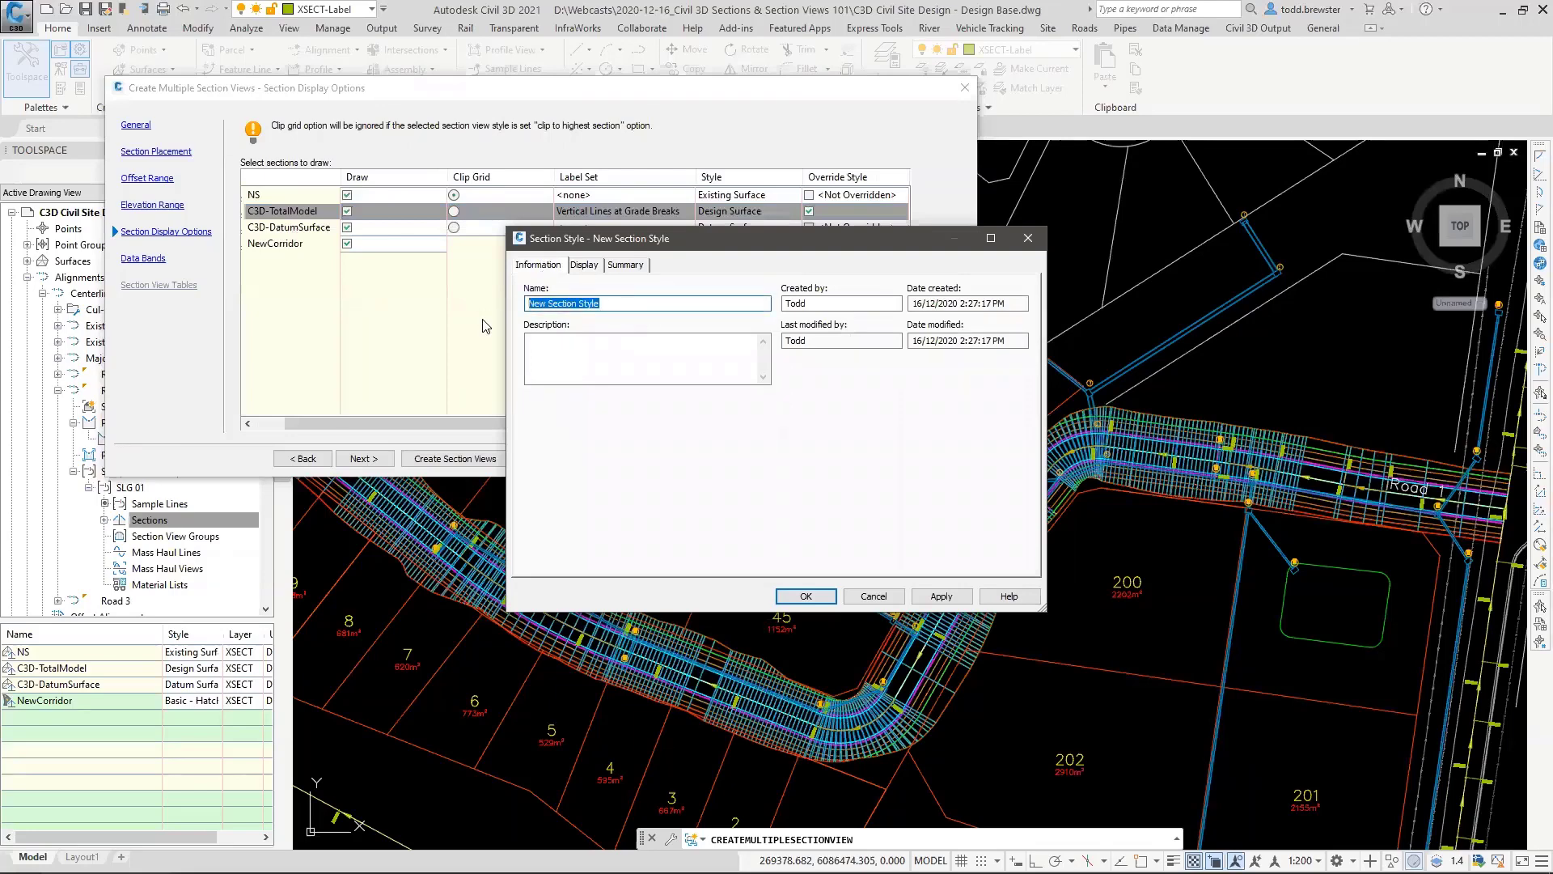
{"action": "left_click", "coordinate": [585, 265]}
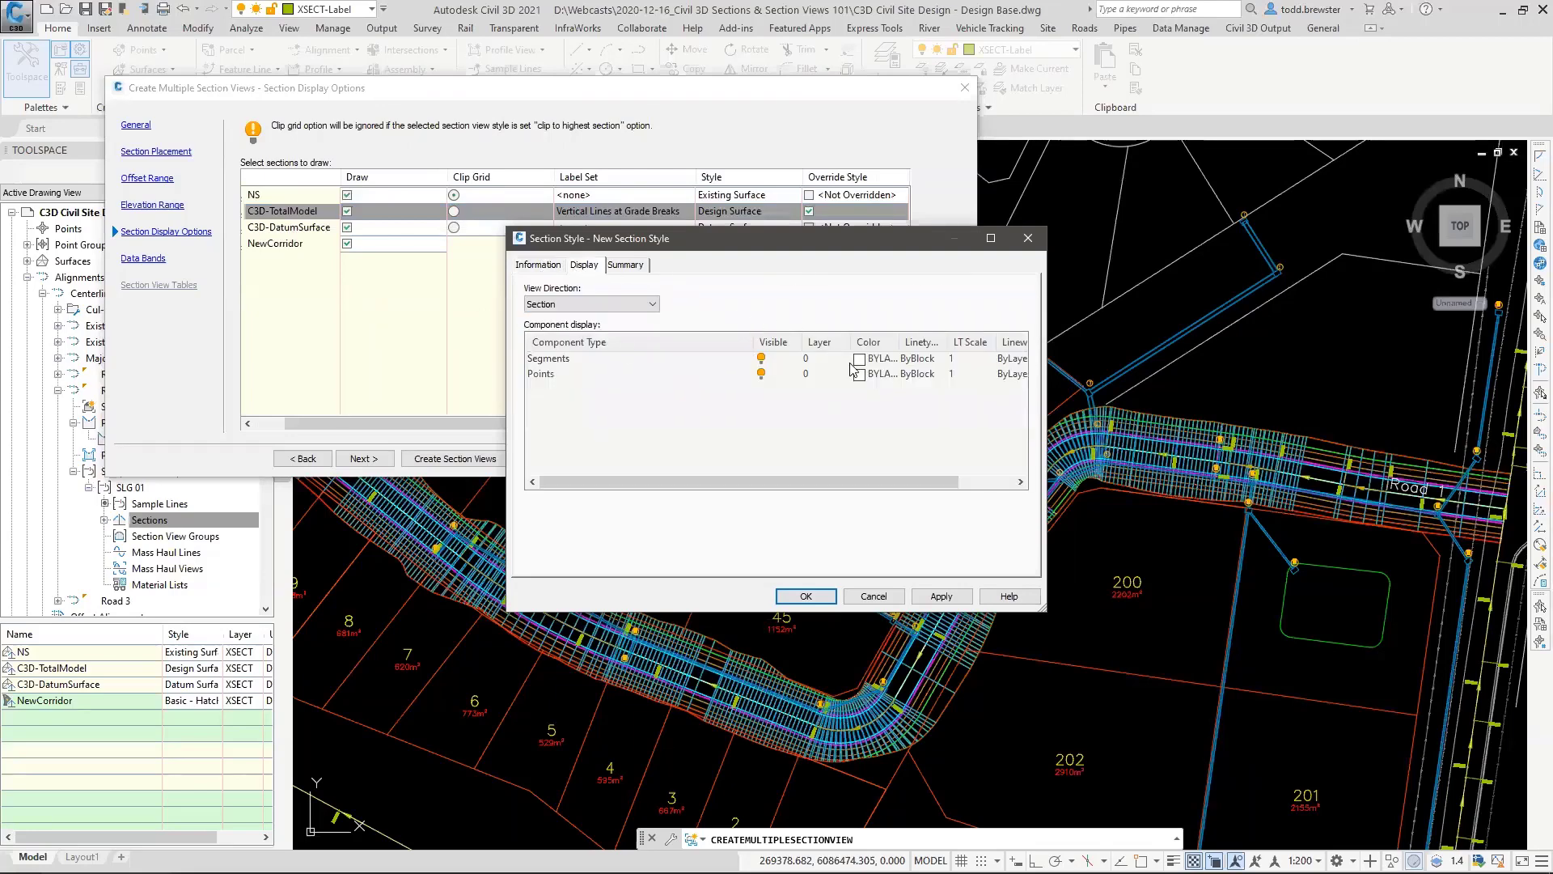
{"action": "left_click", "coordinate": [542, 265]}
{"action": "left_click_drag", "start_coordinate": [603, 304], "coordinate": [421, 306]}
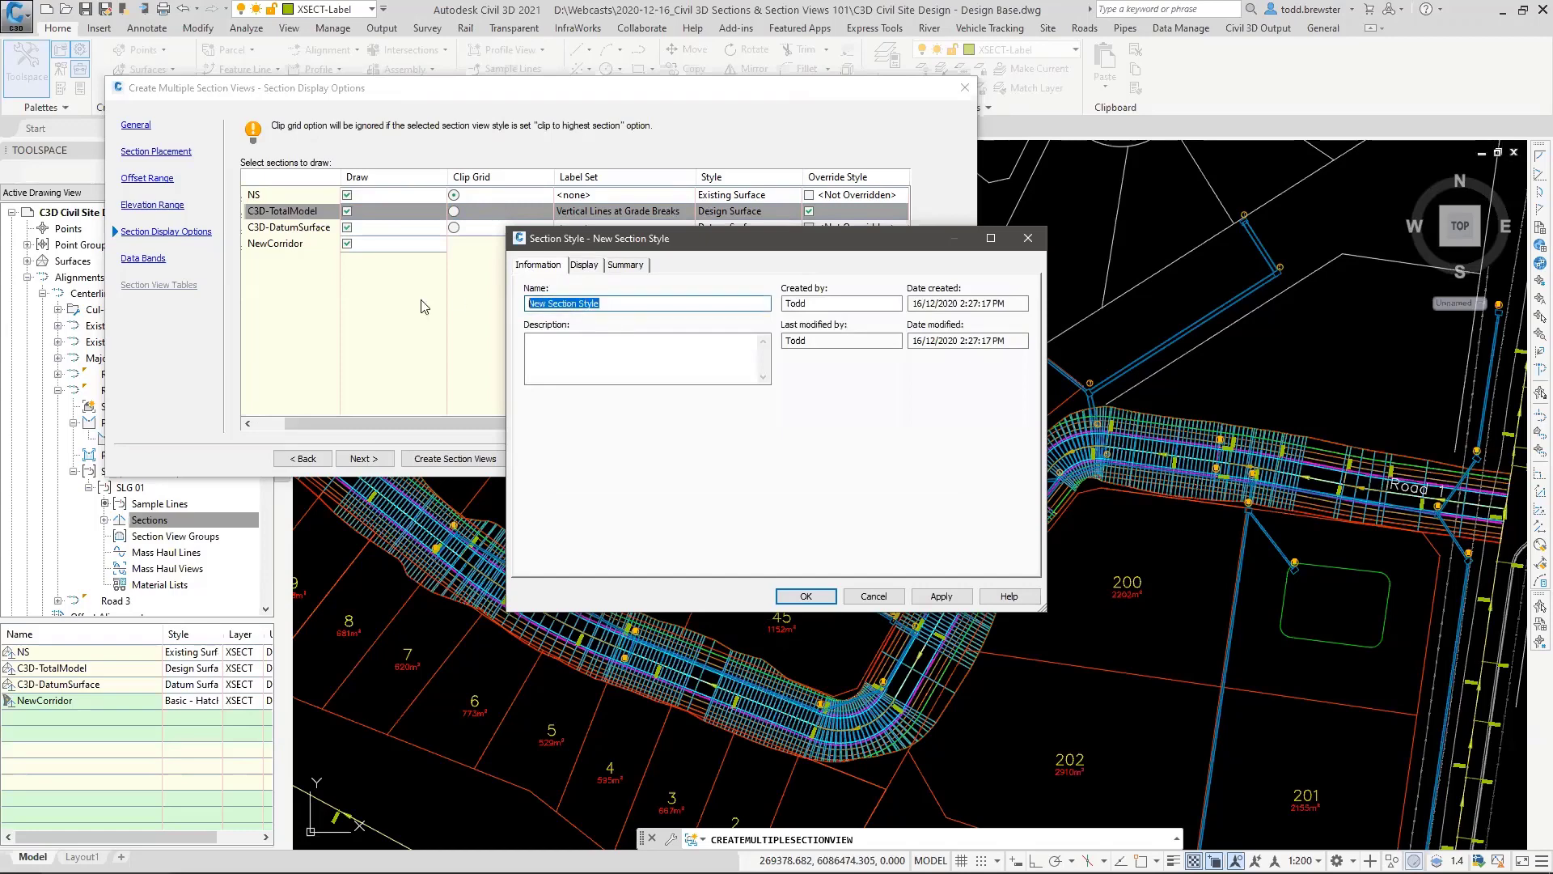
{"action": "type", "text": "none>"}
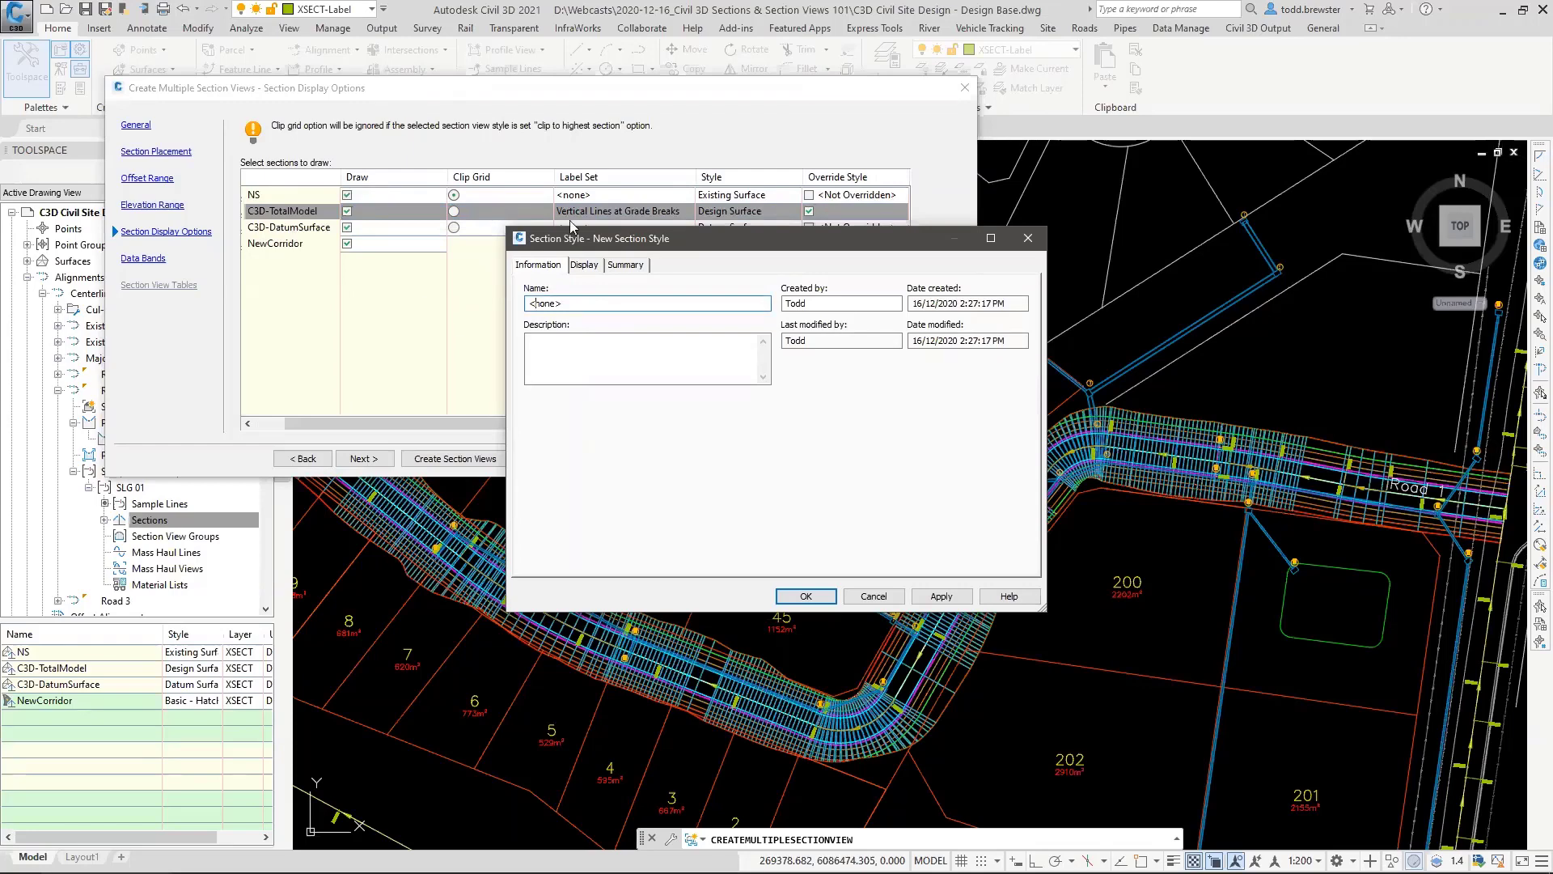
Step: Review the <none> style's Points and Segments display and apply it to C3D-TotalModel
{"action": "left_click", "coordinate": [582, 265]}
{"action": "left_click", "coordinate": [761, 374]}
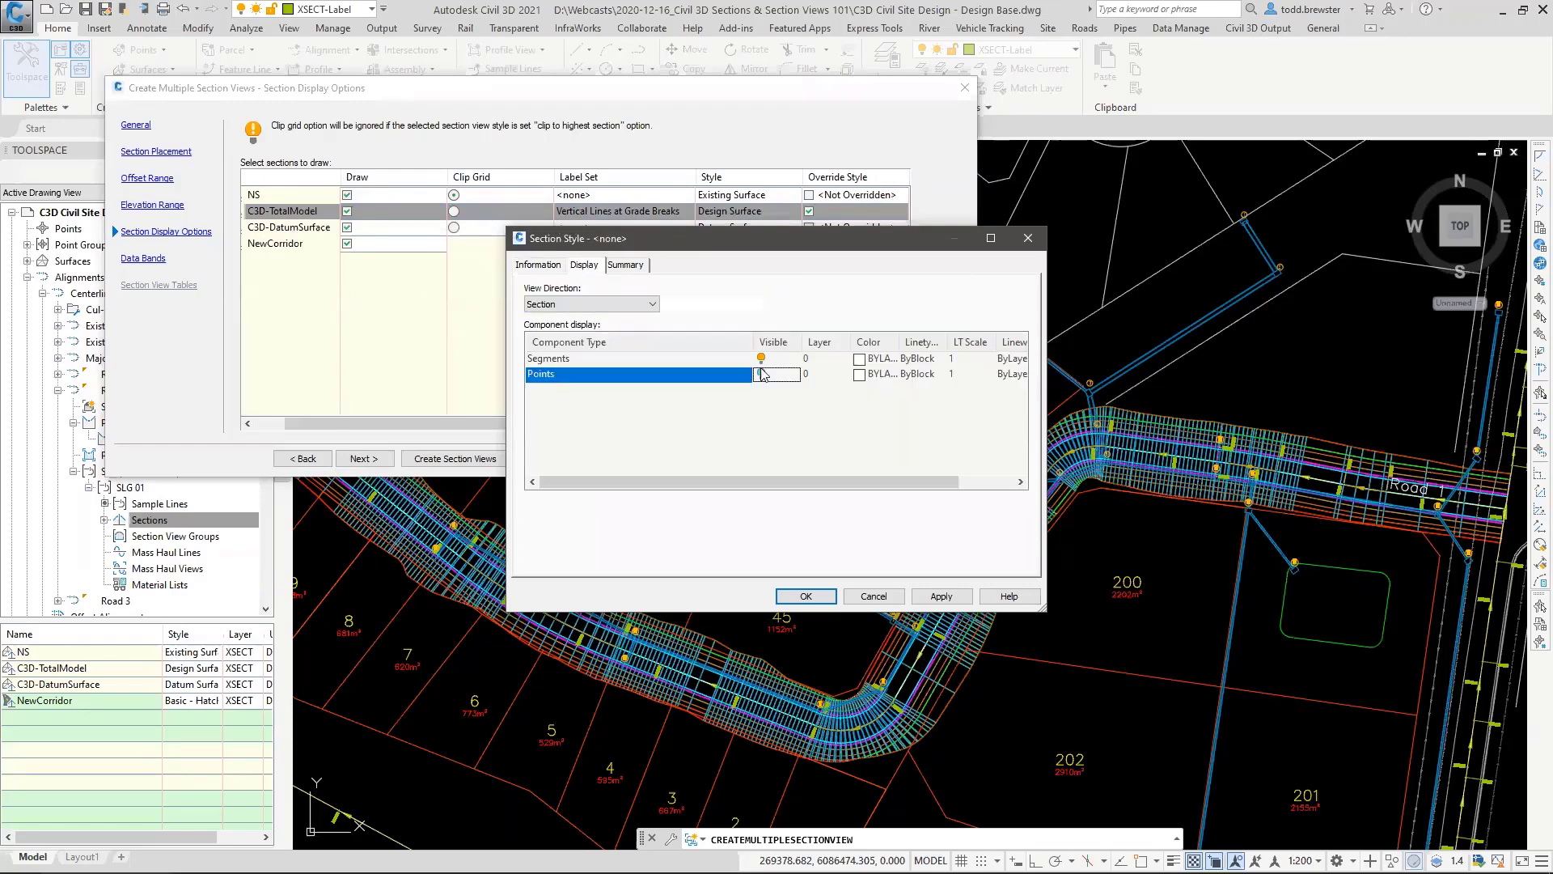
{"action": "left_click", "coordinate": [761, 359]}
{"action": "left_click", "coordinate": [815, 595]}
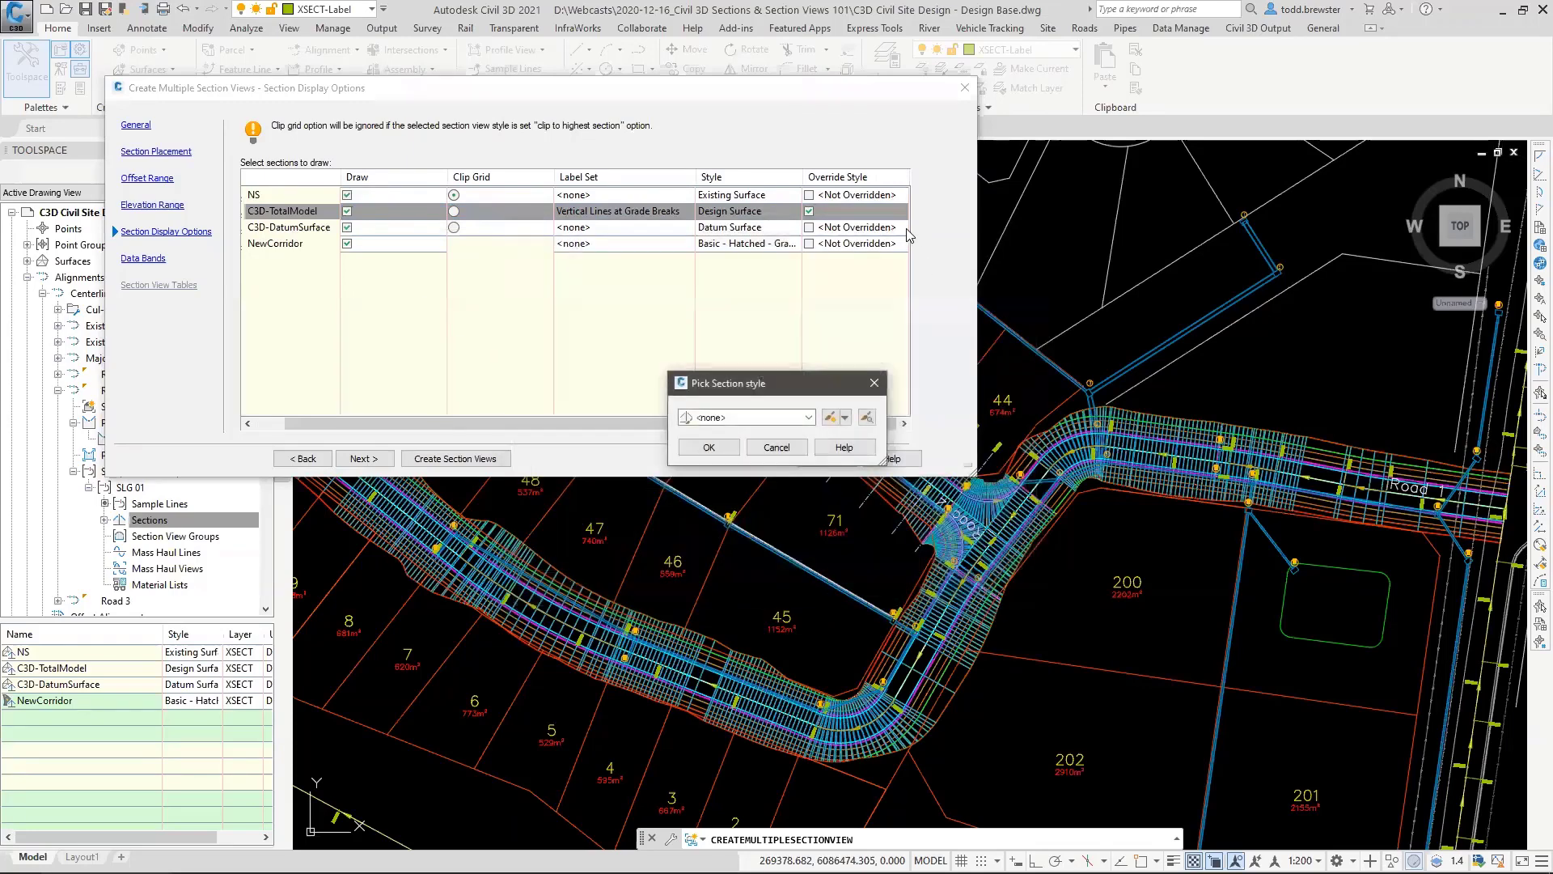
{"action": "left_click", "coordinate": [731, 449]}
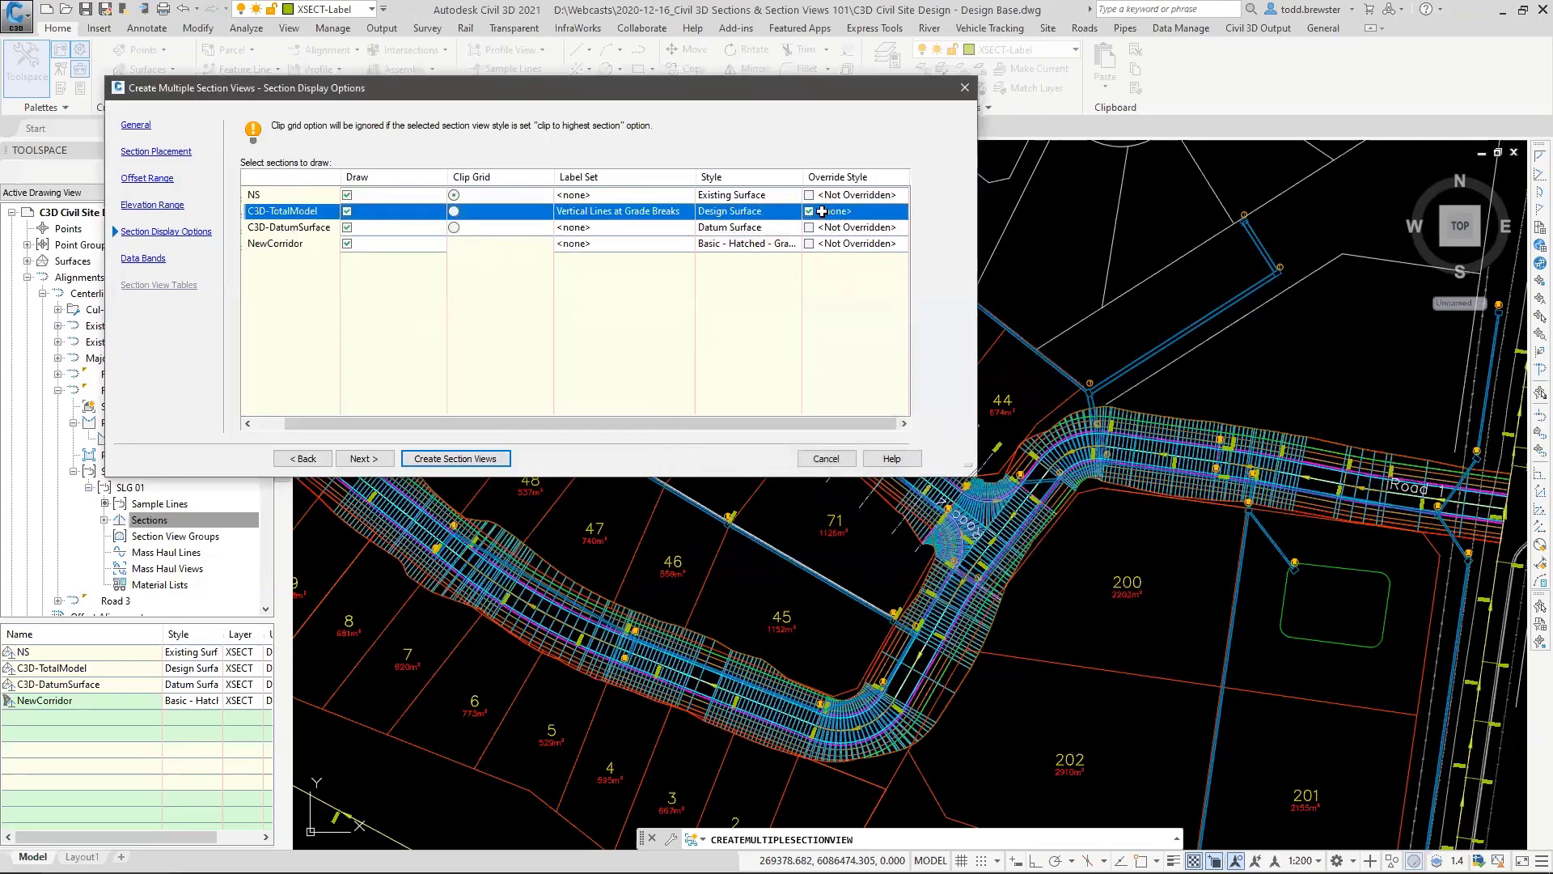
Step: Override the C3D-DatumSurface section style with <none>
{"action": "left_click", "coordinate": [809, 227]}
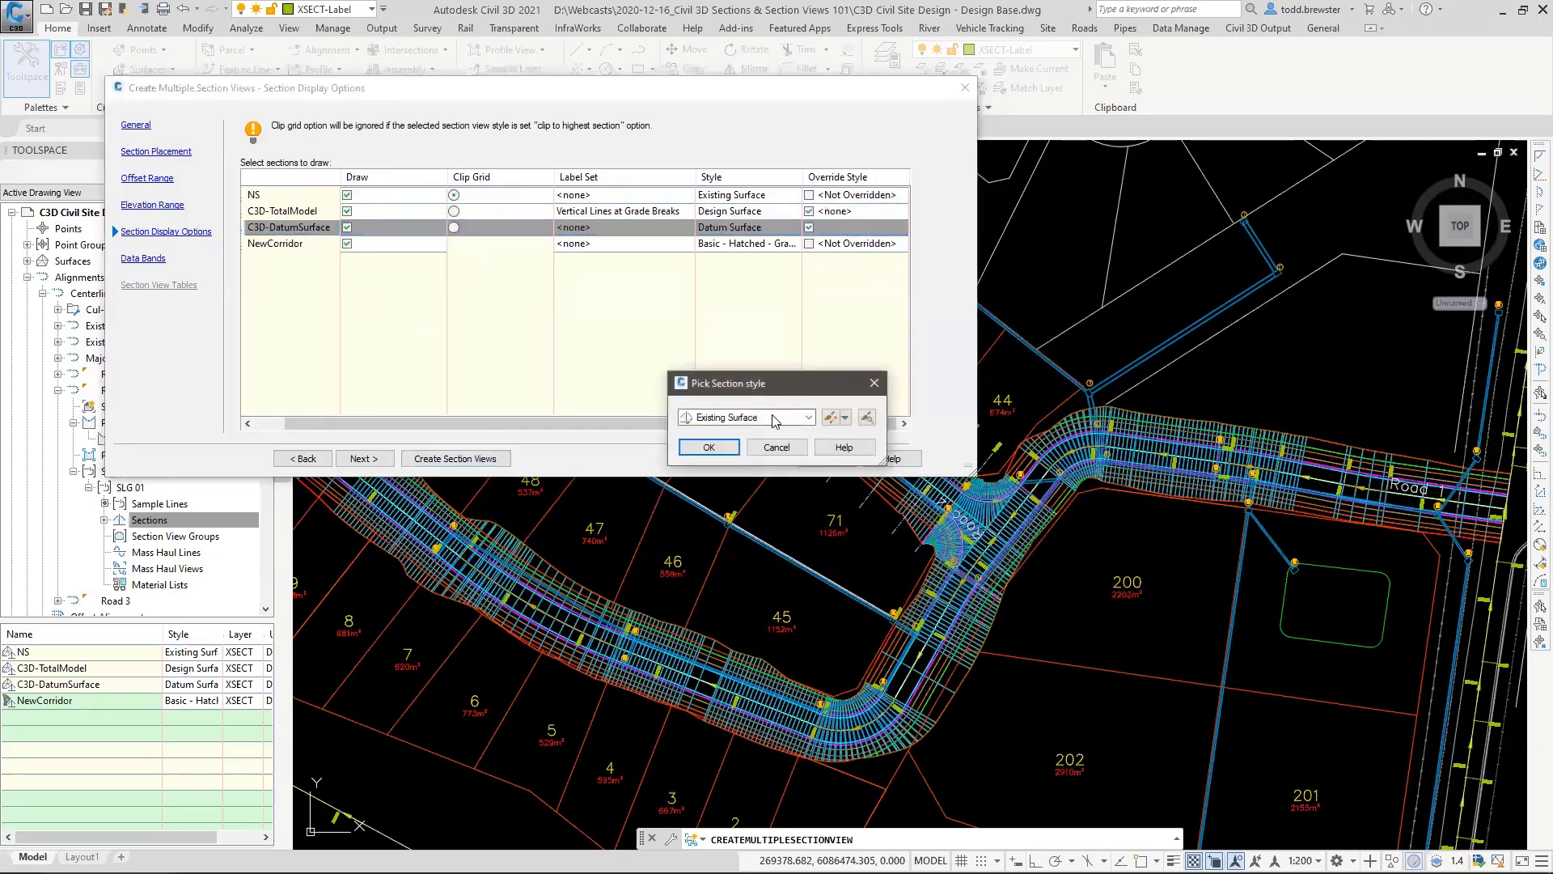
{"action": "left_click", "coordinate": [772, 417]}
{"action": "left_click", "coordinate": [728, 434]}
{"action": "left_click", "coordinate": [709, 447]}
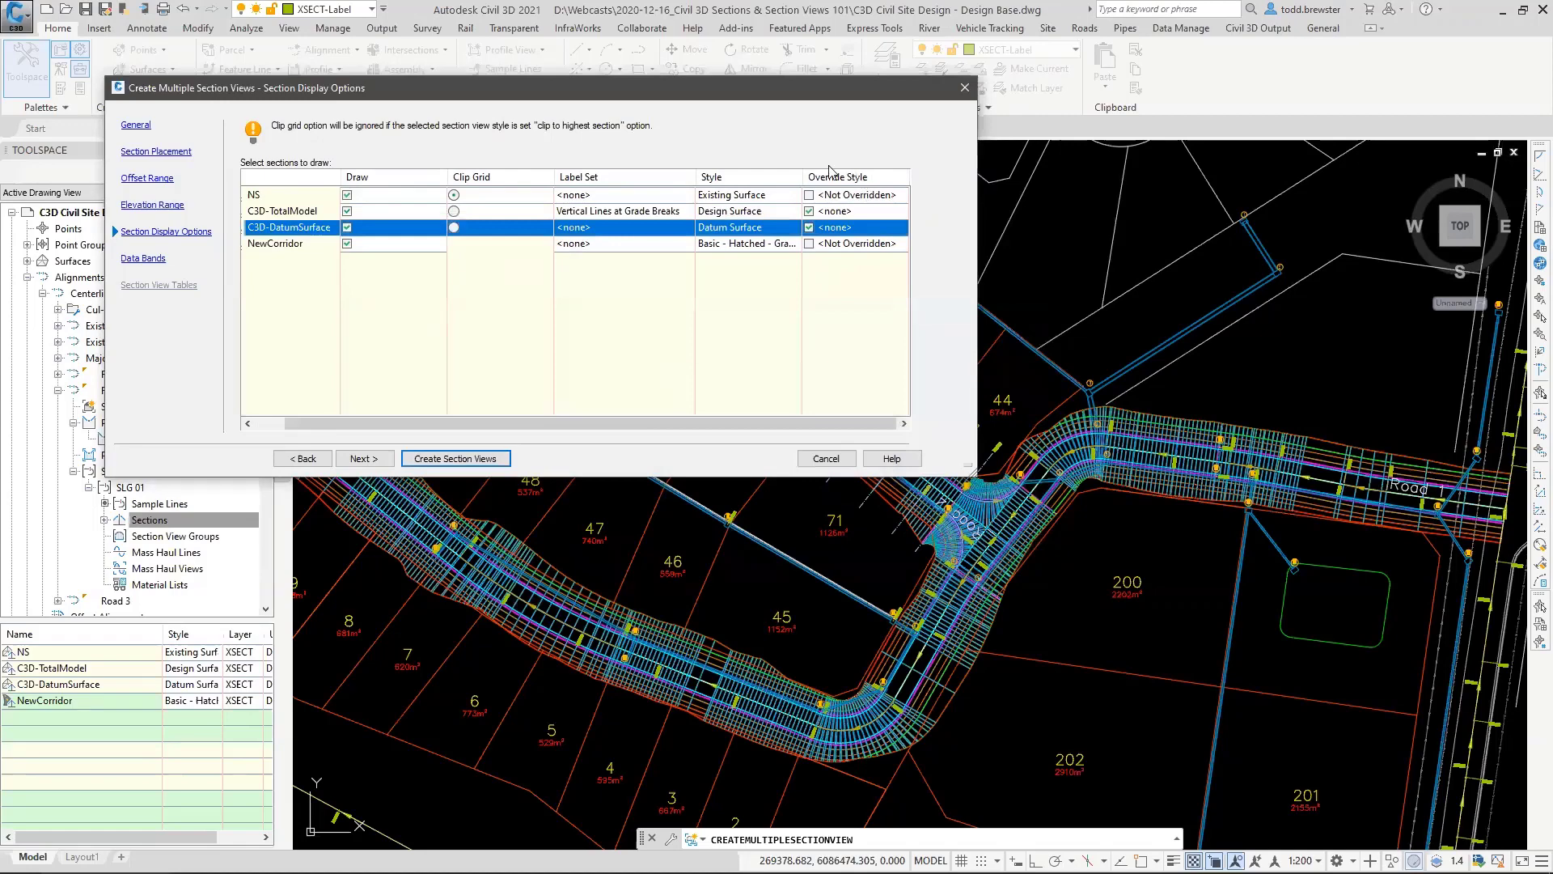
{"action": "left_click_drag", "start_coordinate": [712, 420], "coordinate": [682, 421]}
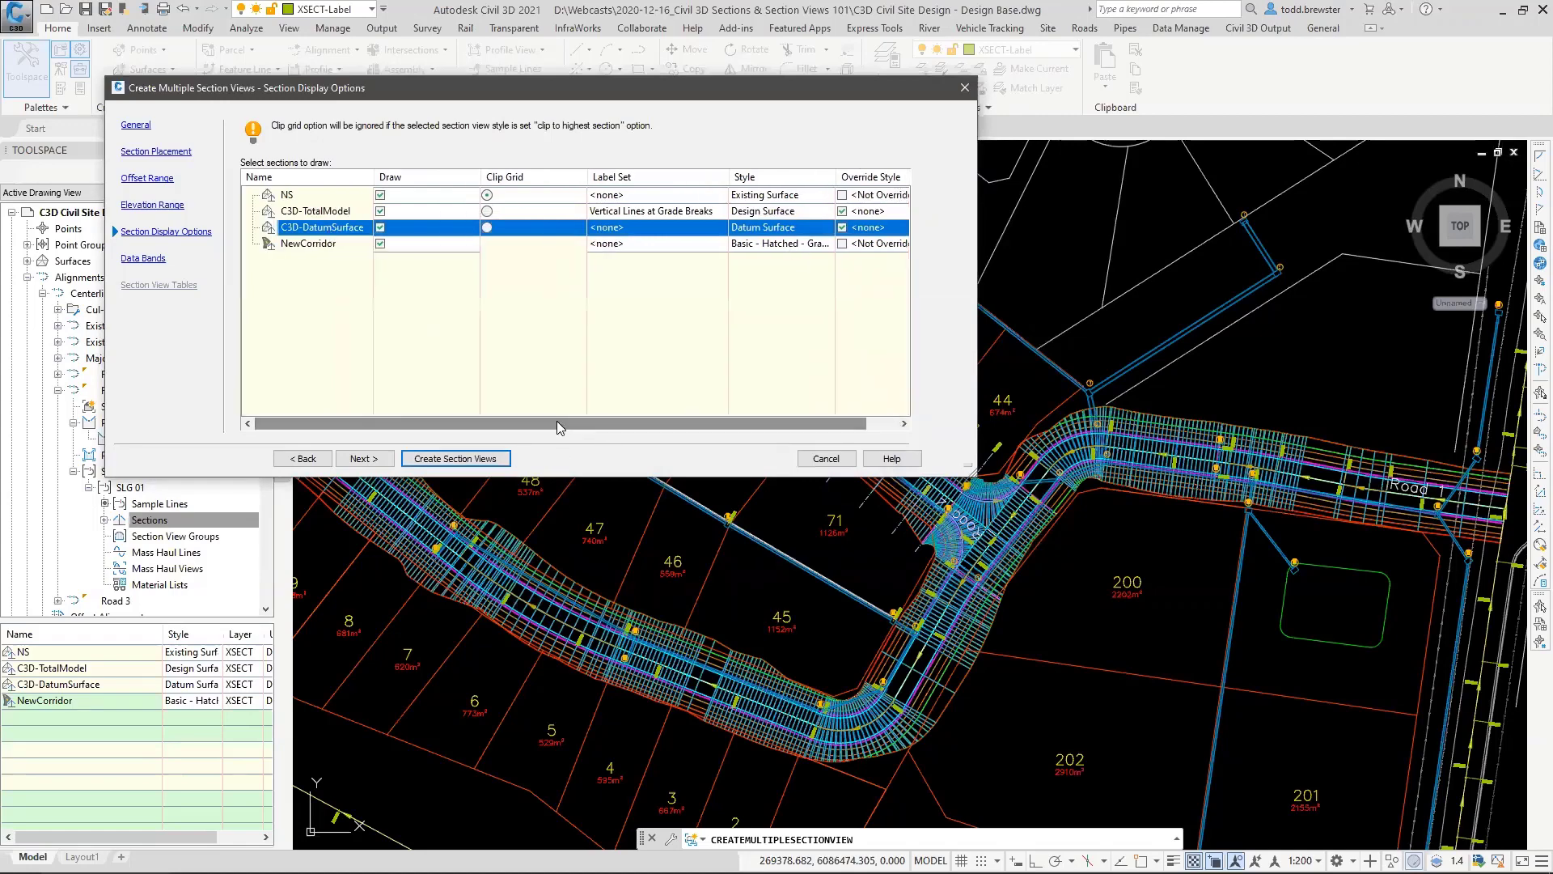
Step: Advance to Data Bands and select the Full Road Design band set
{"action": "left_click", "coordinate": [373, 461]}
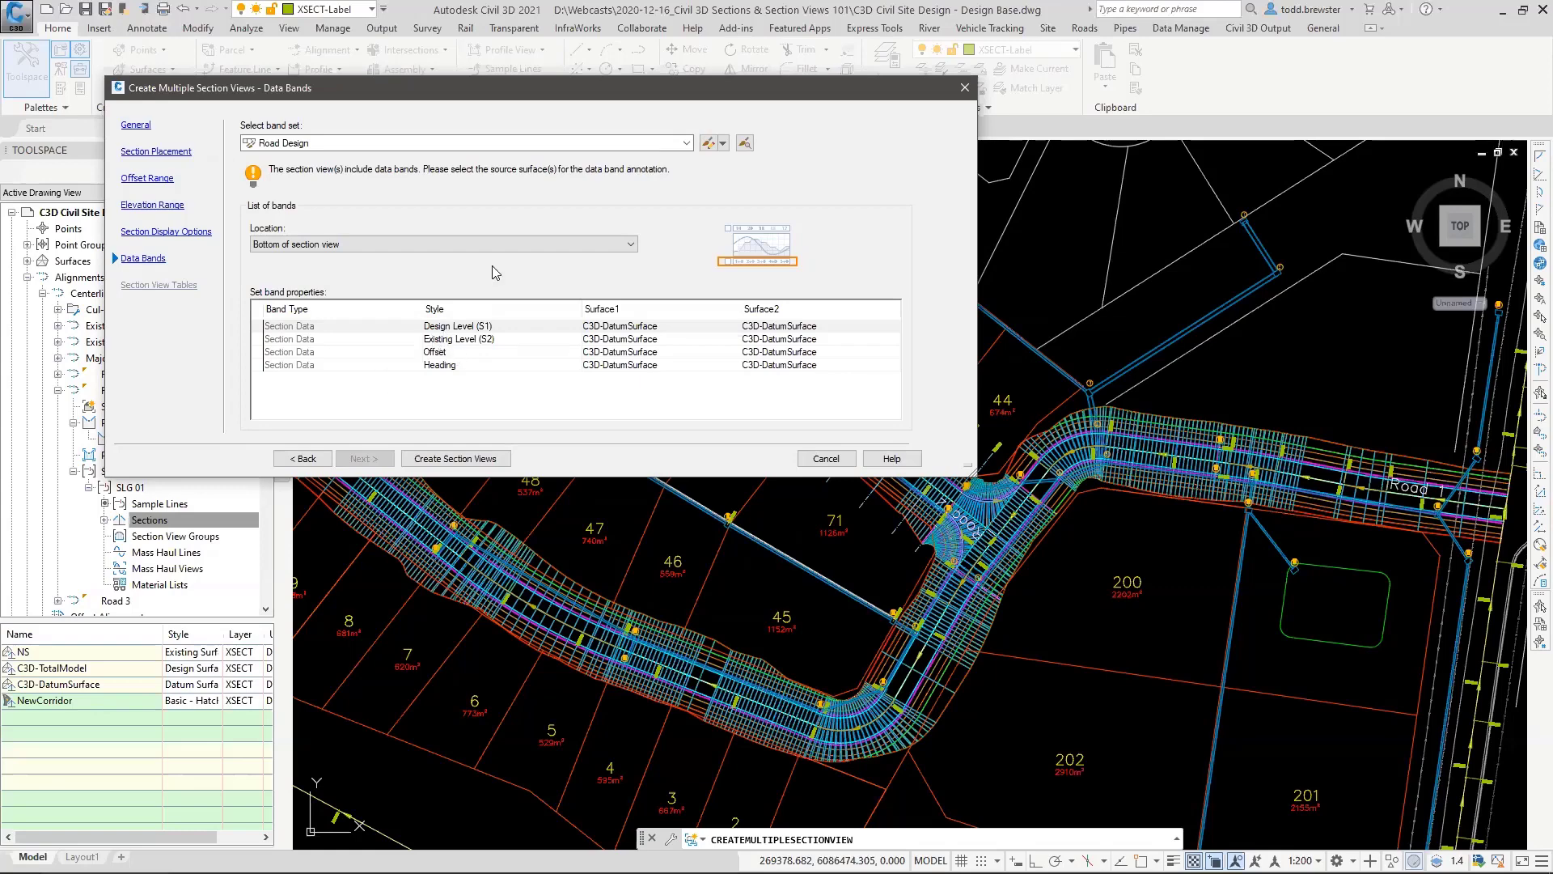
{"action": "left_click", "coordinate": [508, 143]}
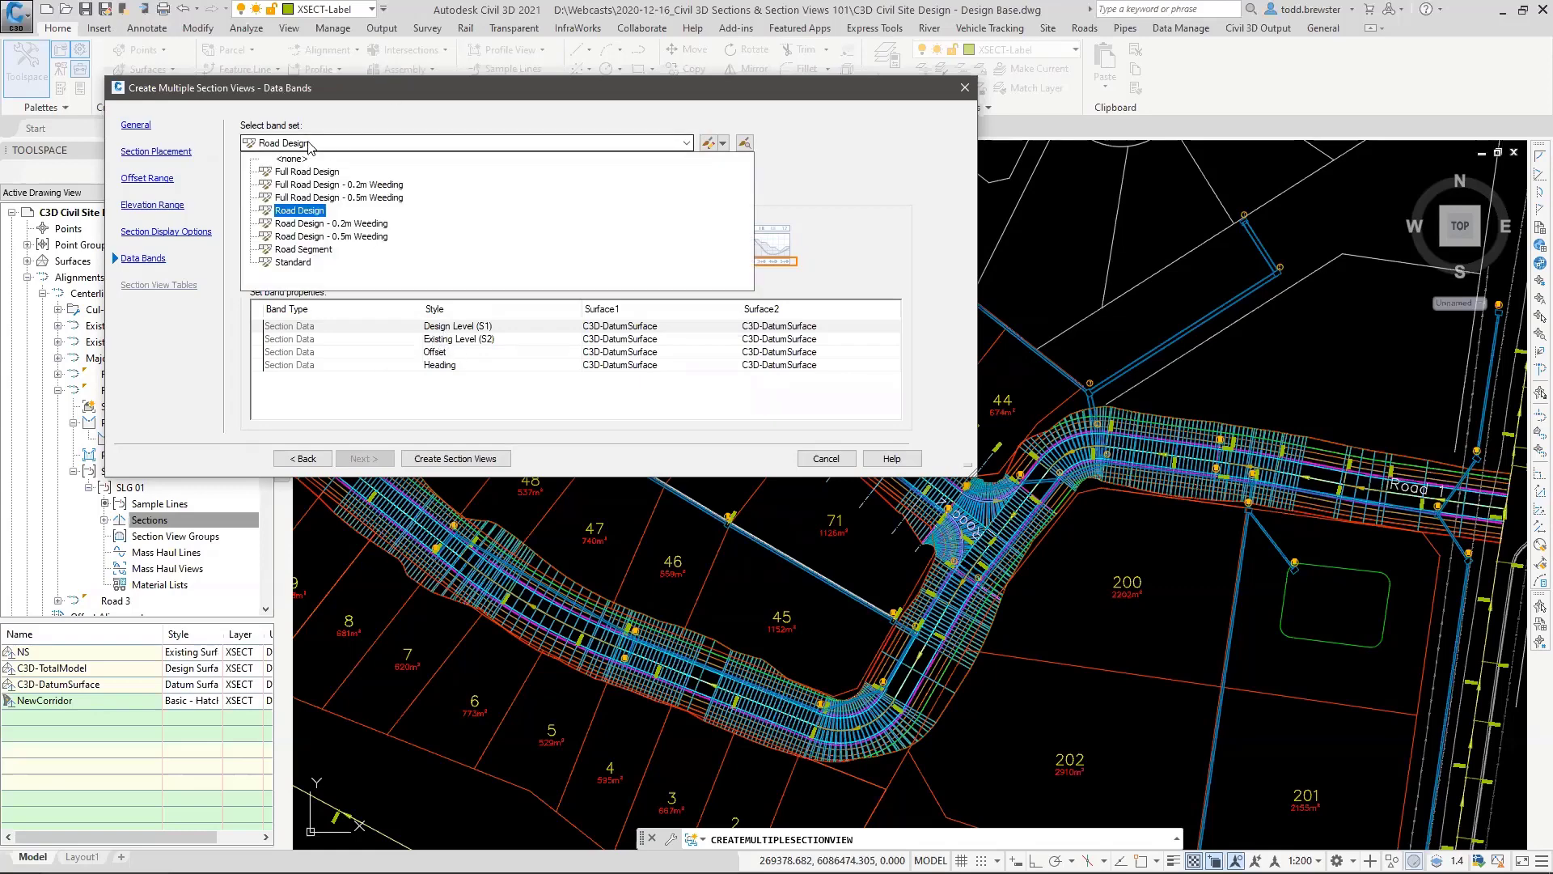
{"action": "key", "text": "Down"}
{"action": "key", "text": "Down"}
{"action": "key", "text": "Down"}
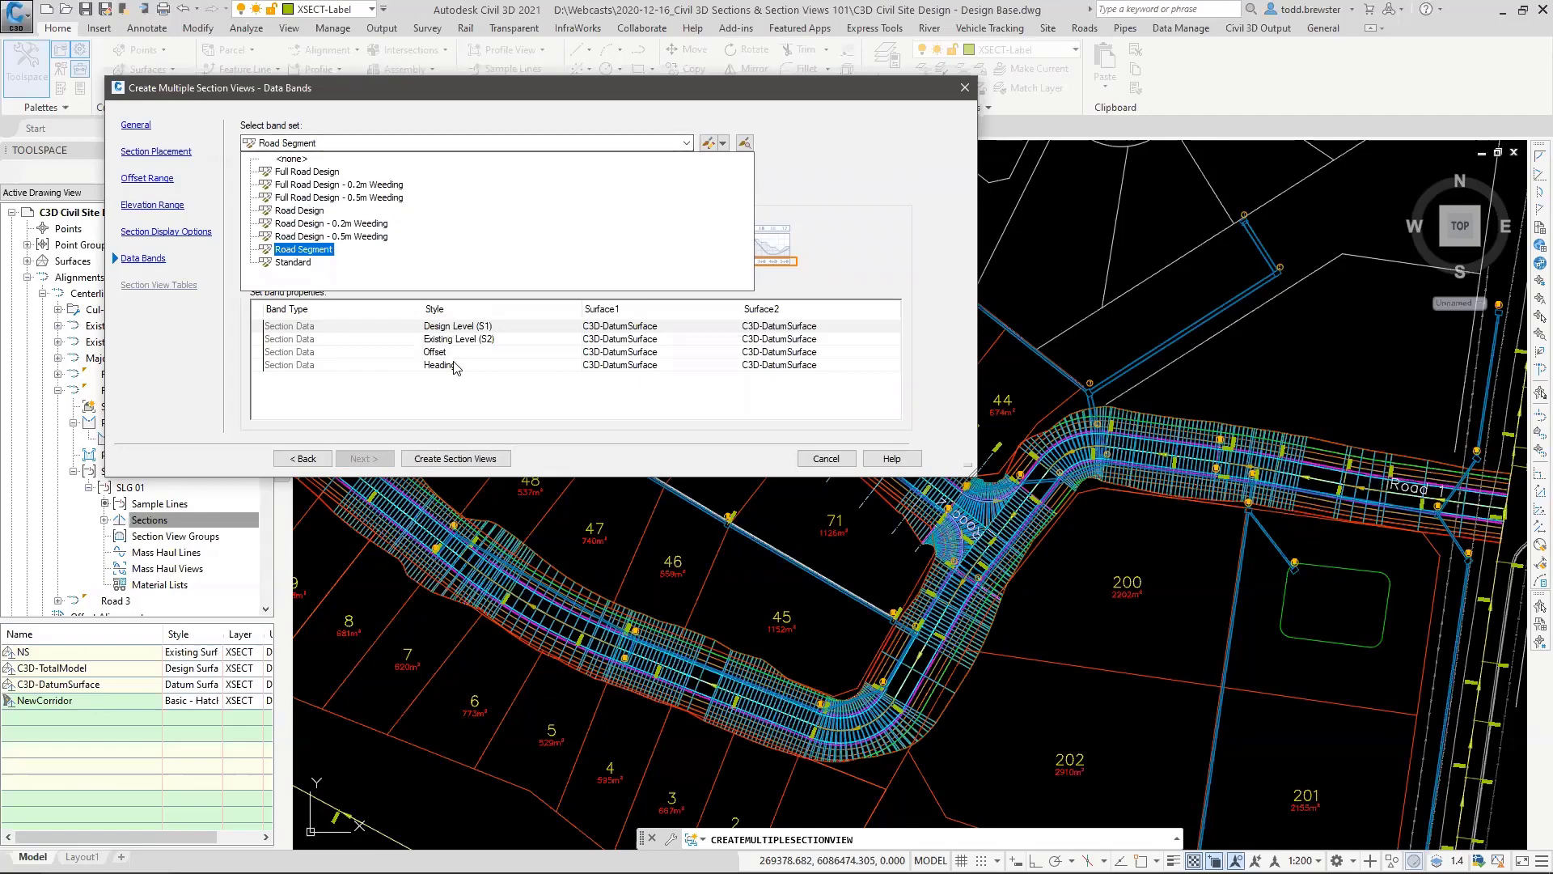
{"action": "left_click", "coordinate": [318, 173]}
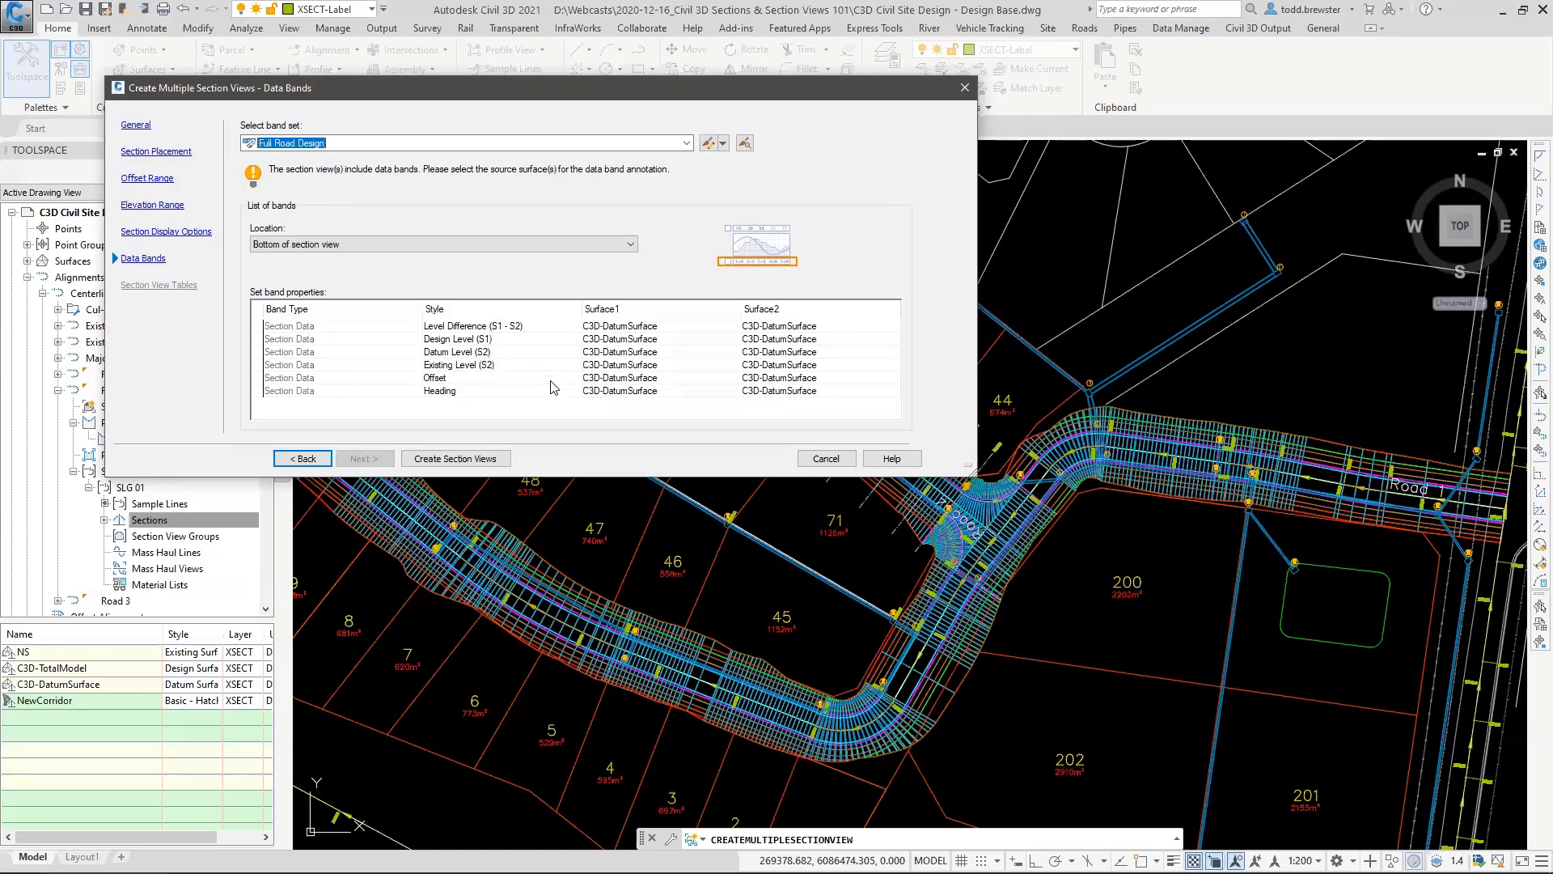
{"action": "left_click", "coordinate": [686, 144]}
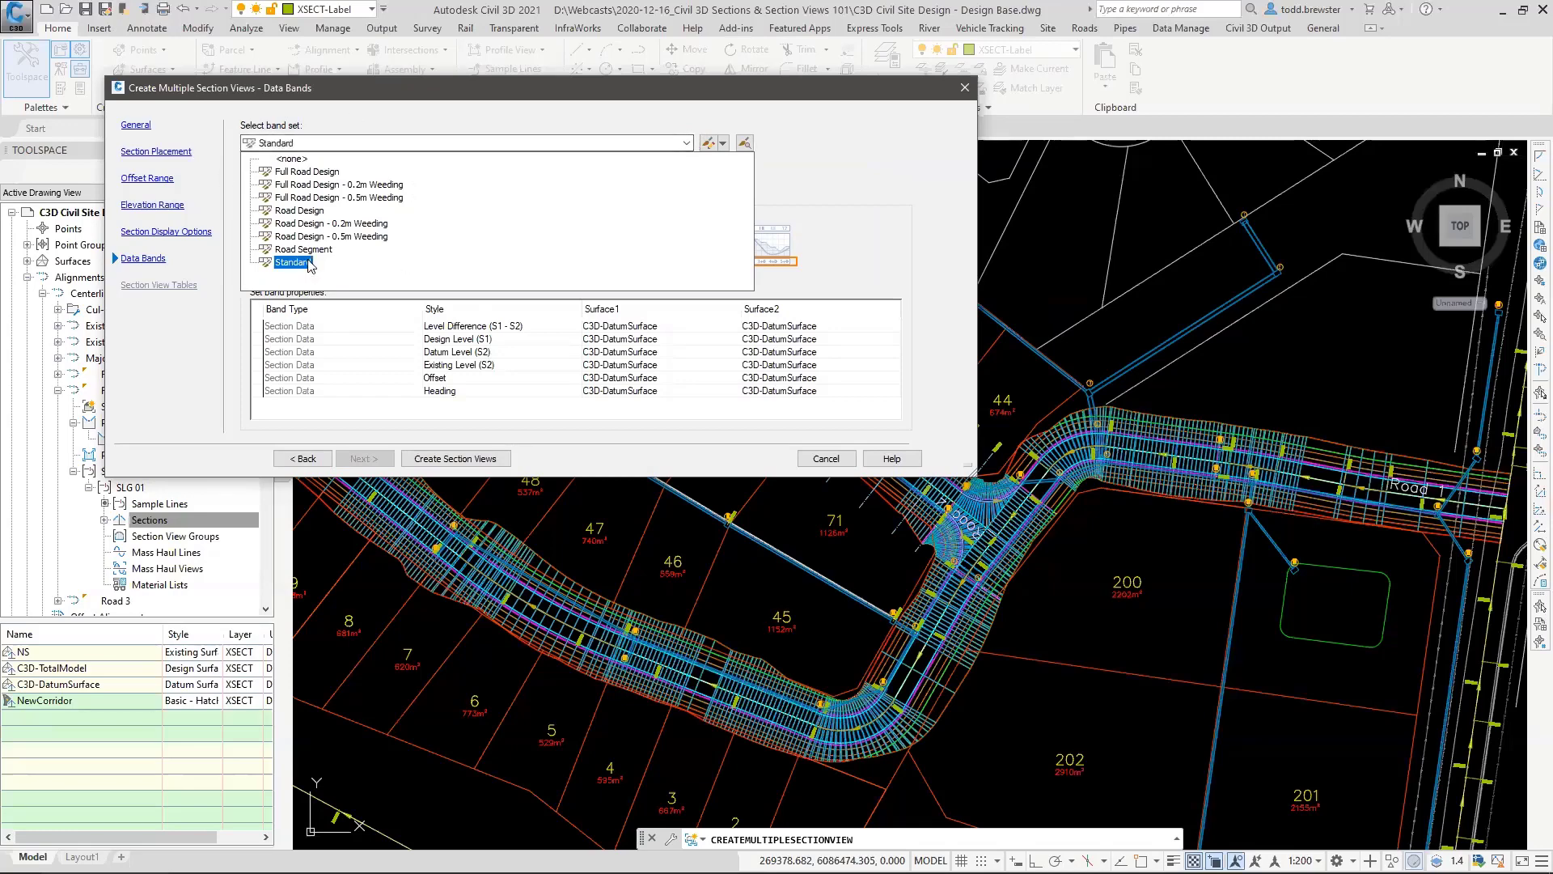
{"action": "left_click", "coordinate": [517, 171]}
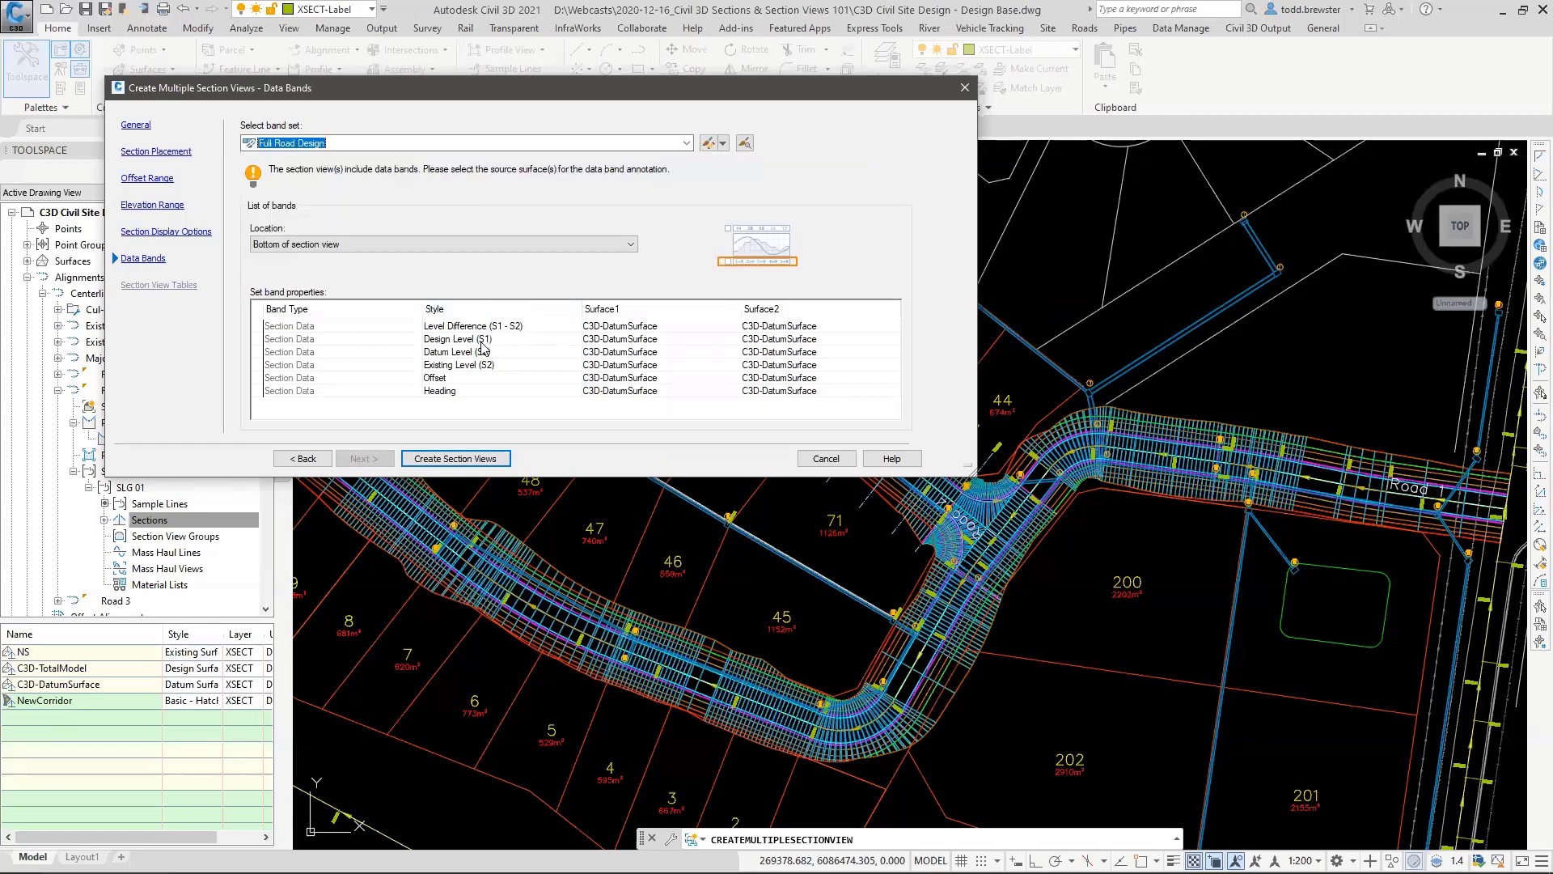
Step: Set Surface1 to C3D-TotalModel for Level Difference, Design Level, Datum Level, Existing Level, Offset and Heading bands
{"action": "left_click", "coordinate": [628, 327]}
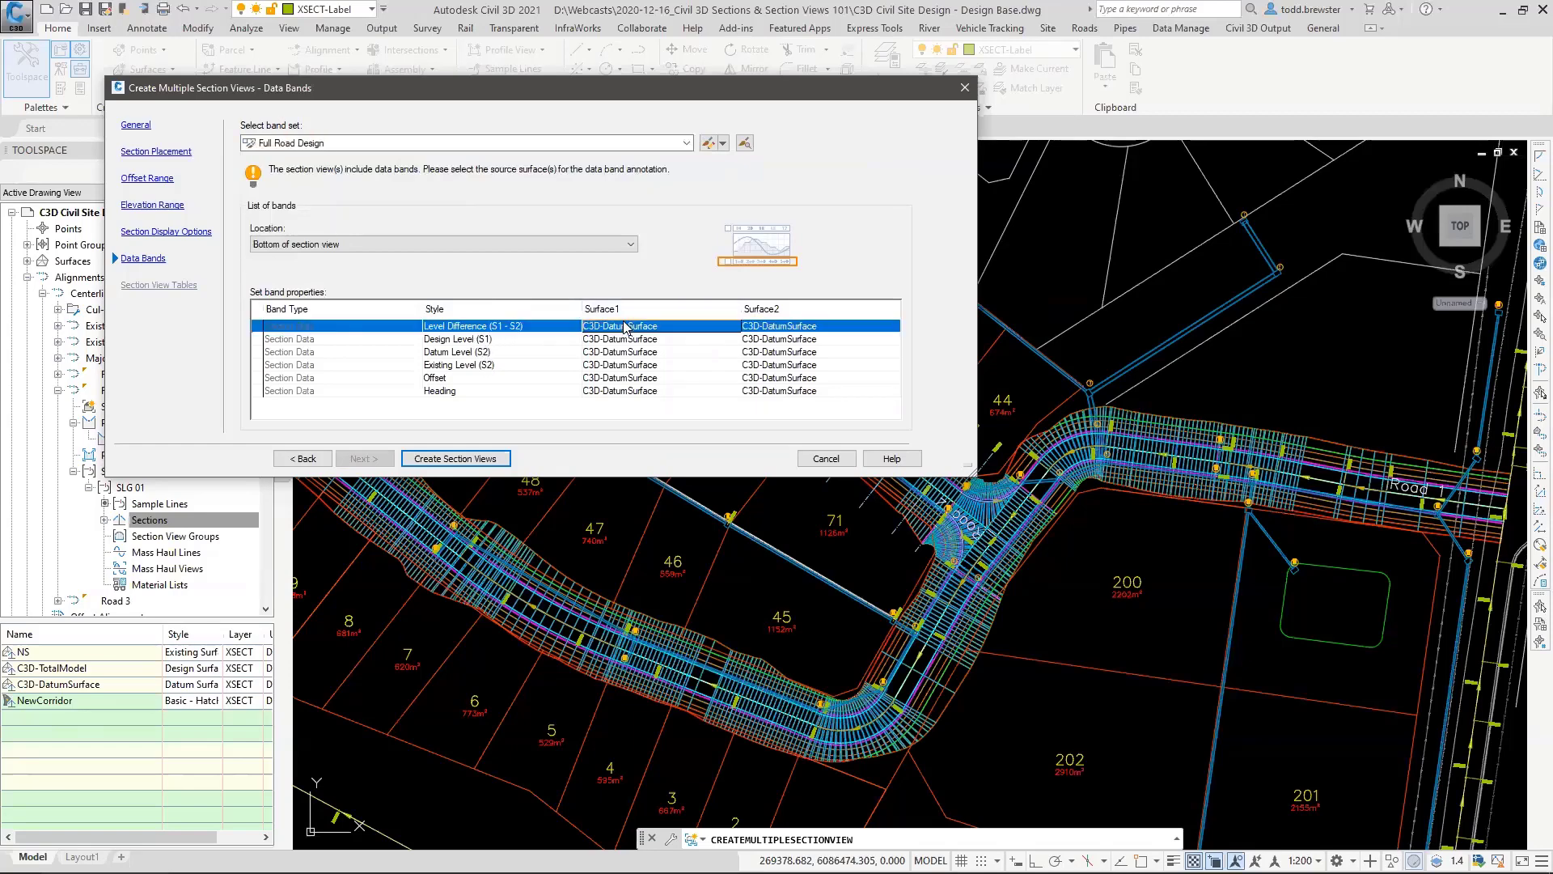
{"action": "left_click", "coordinate": [628, 327]}
{"action": "left_click", "coordinate": [628, 365]}
{"action": "left_click", "coordinate": [633, 340]}
{"action": "left_click", "coordinate": [633, 340]}
{"action": "left_click", "coordinate": [633, 376]}
{"action": "left_click", "coordinate": [647, 352]}
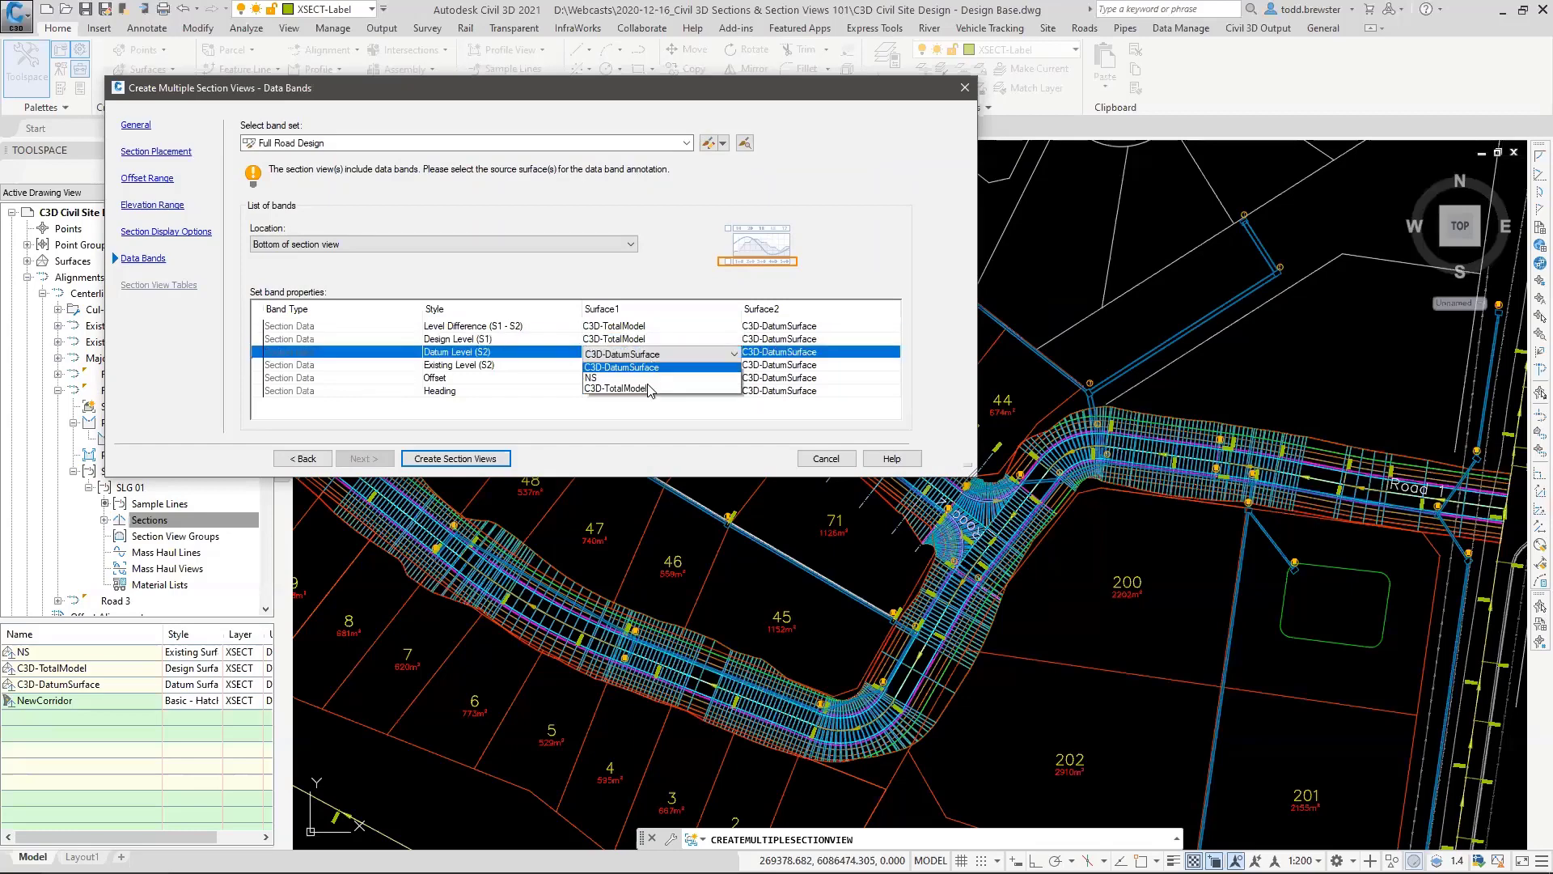
{"action": "left_click", "coordinate": [647, 353]}
{"action": "left_click", "coordinate": [647, 365]}
{"action": "left_click", "coordinate": [647, 356]}
{"action": "left_click", "coordinate": [648, 389]}
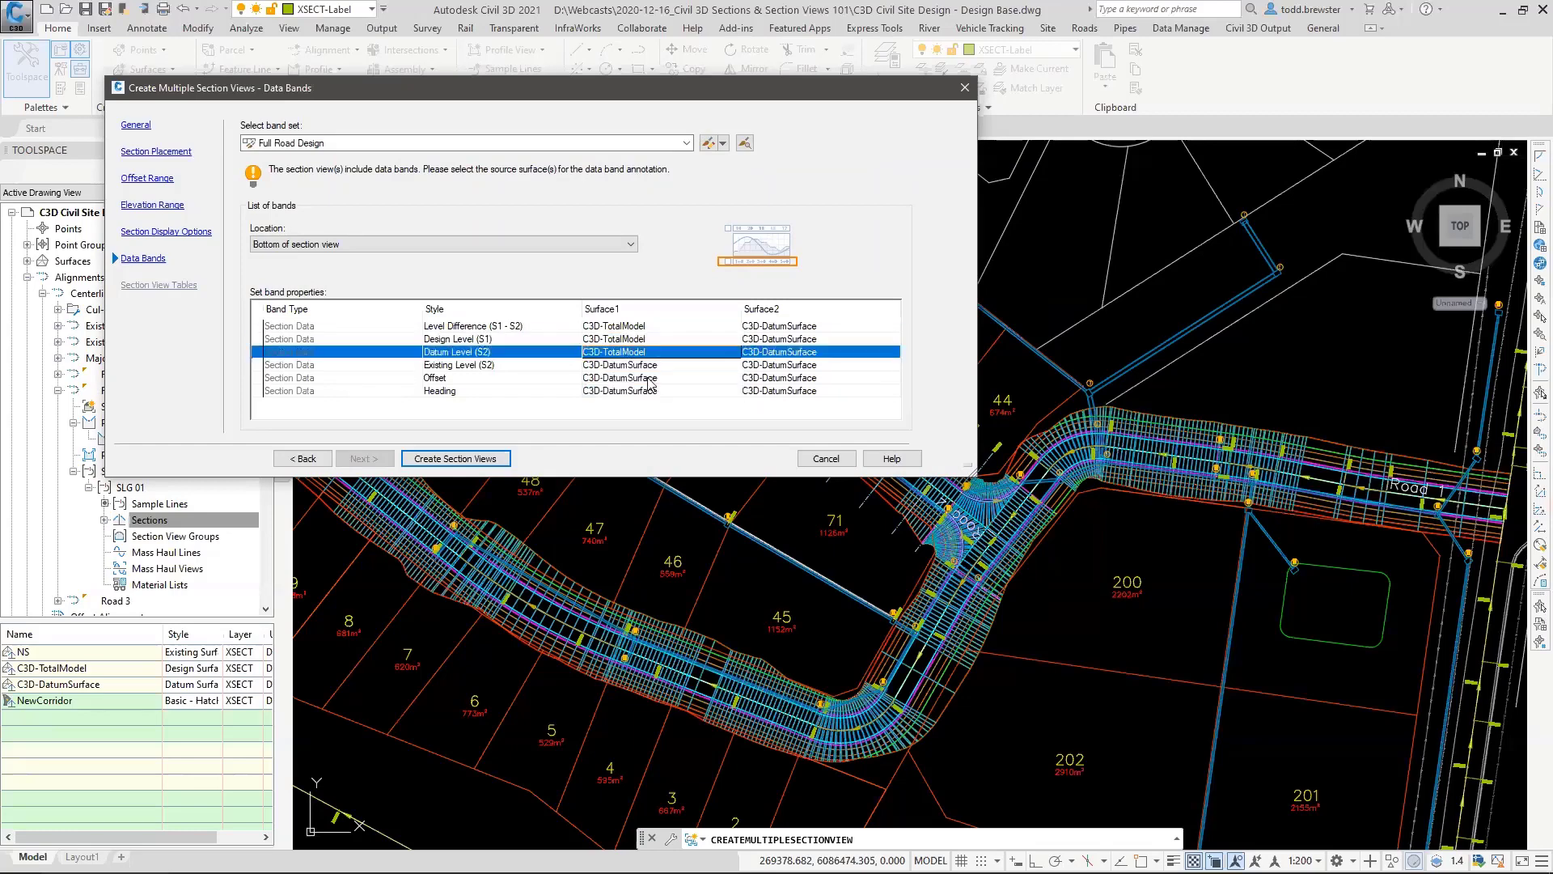
{"action": "left_click", "coordinate": [649, 365]}
{"action": "left_click", "coordinate": [648, 366]}
{"action": "left_click", "coordinate": [643, 402]}
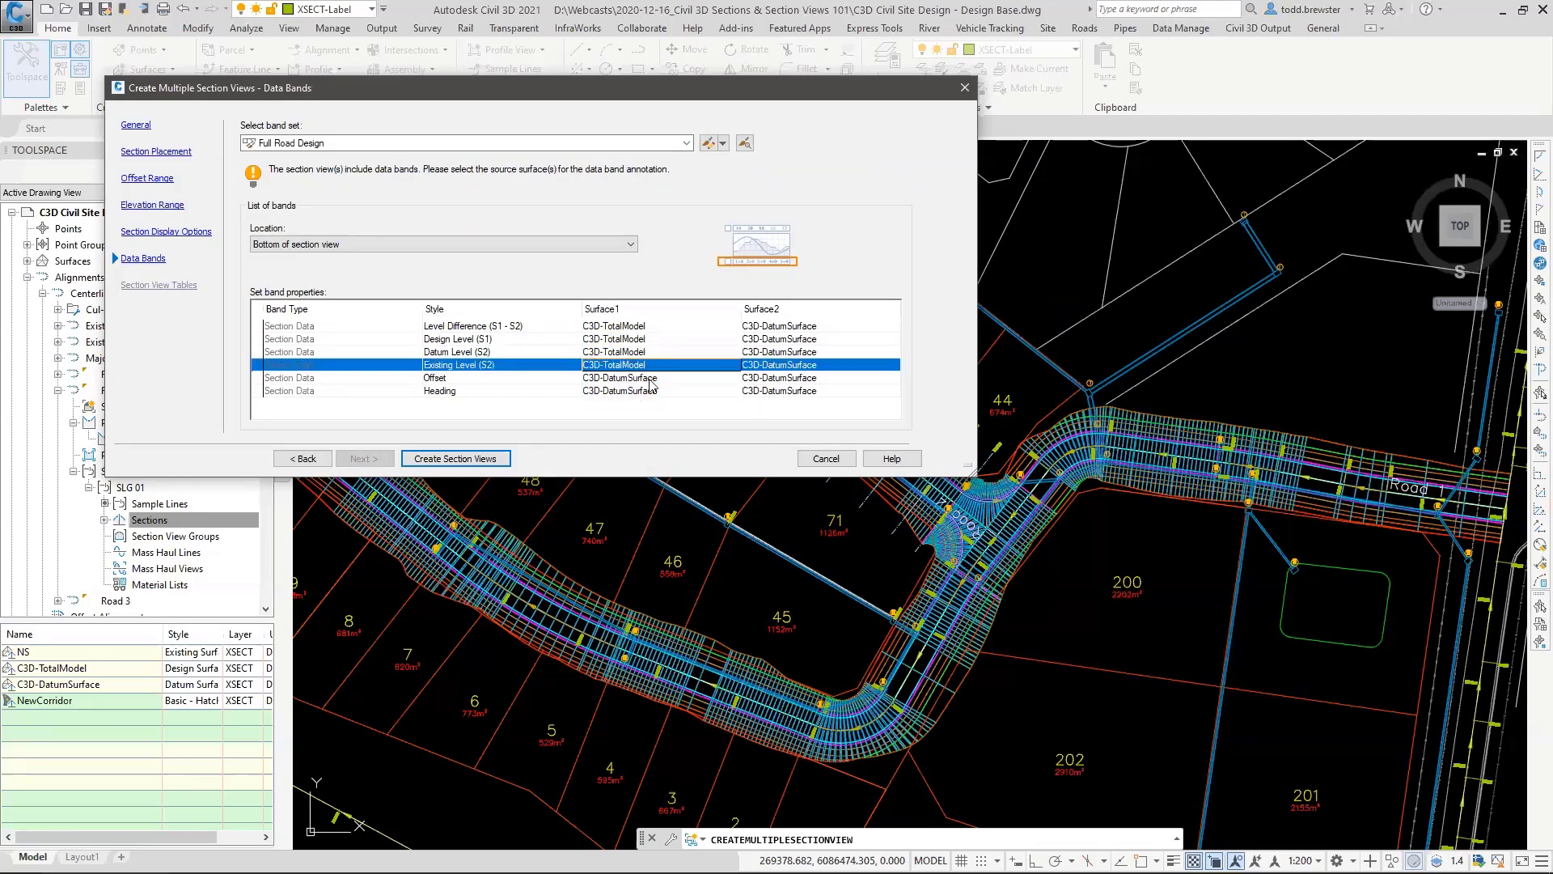
{"action": "left_click", "coordinate": [643, 378]}
{"action": "left_click", "coordinate": [643, 377]}
{"action": "left_click", "coordinate": [643, 415]}
{"action": "left_click", "coordinate": [641, 391]}
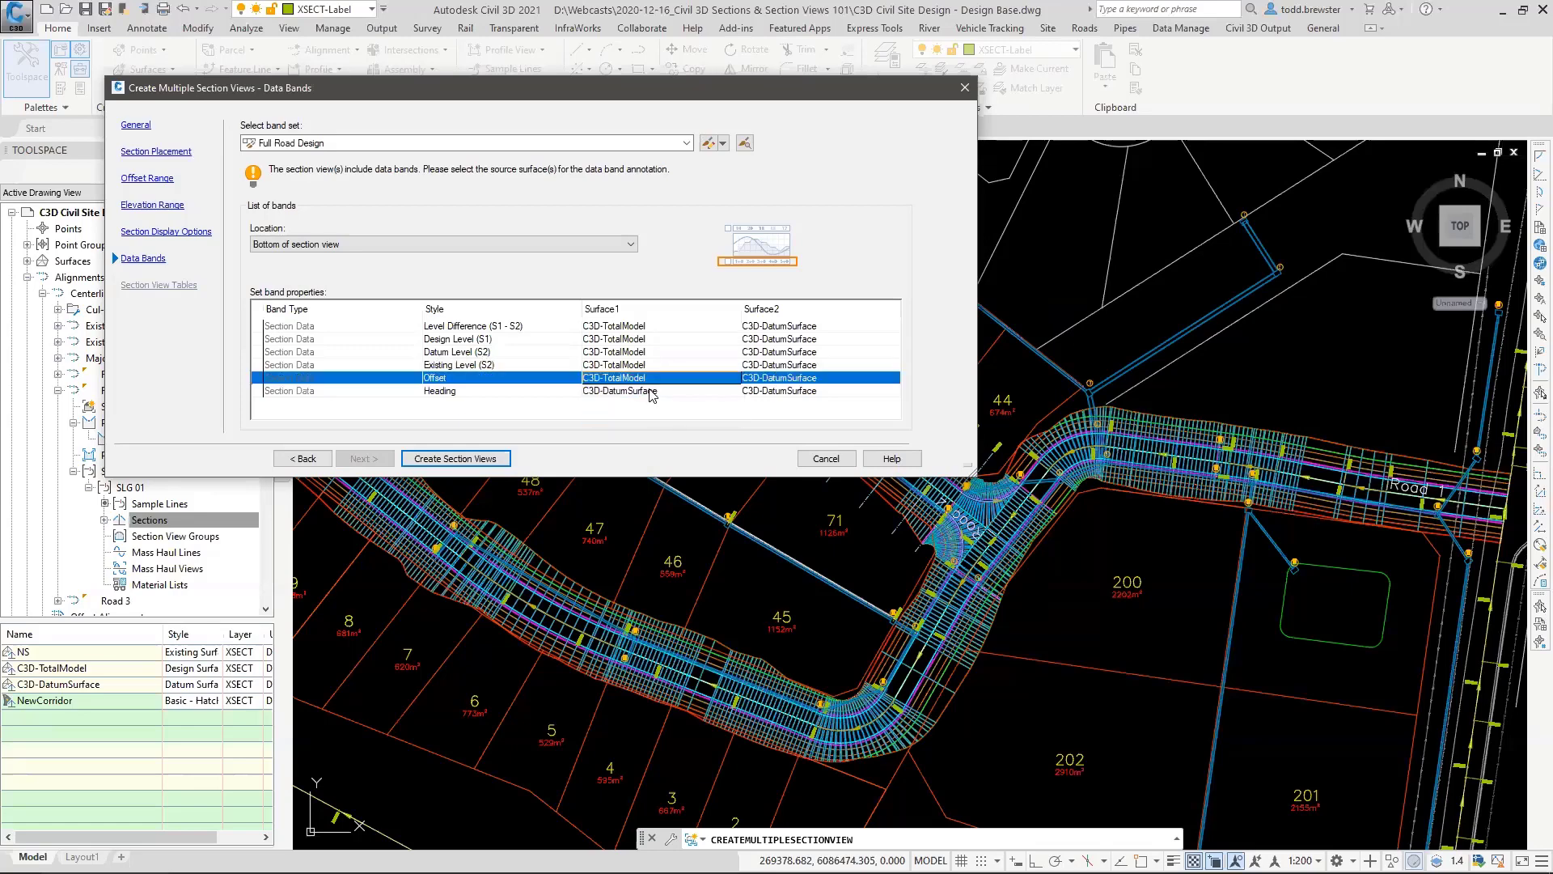
{"action": "left_click", "coordinate": [641, 392]}
{"action": "left_click", "coordinate": [639, 429]}
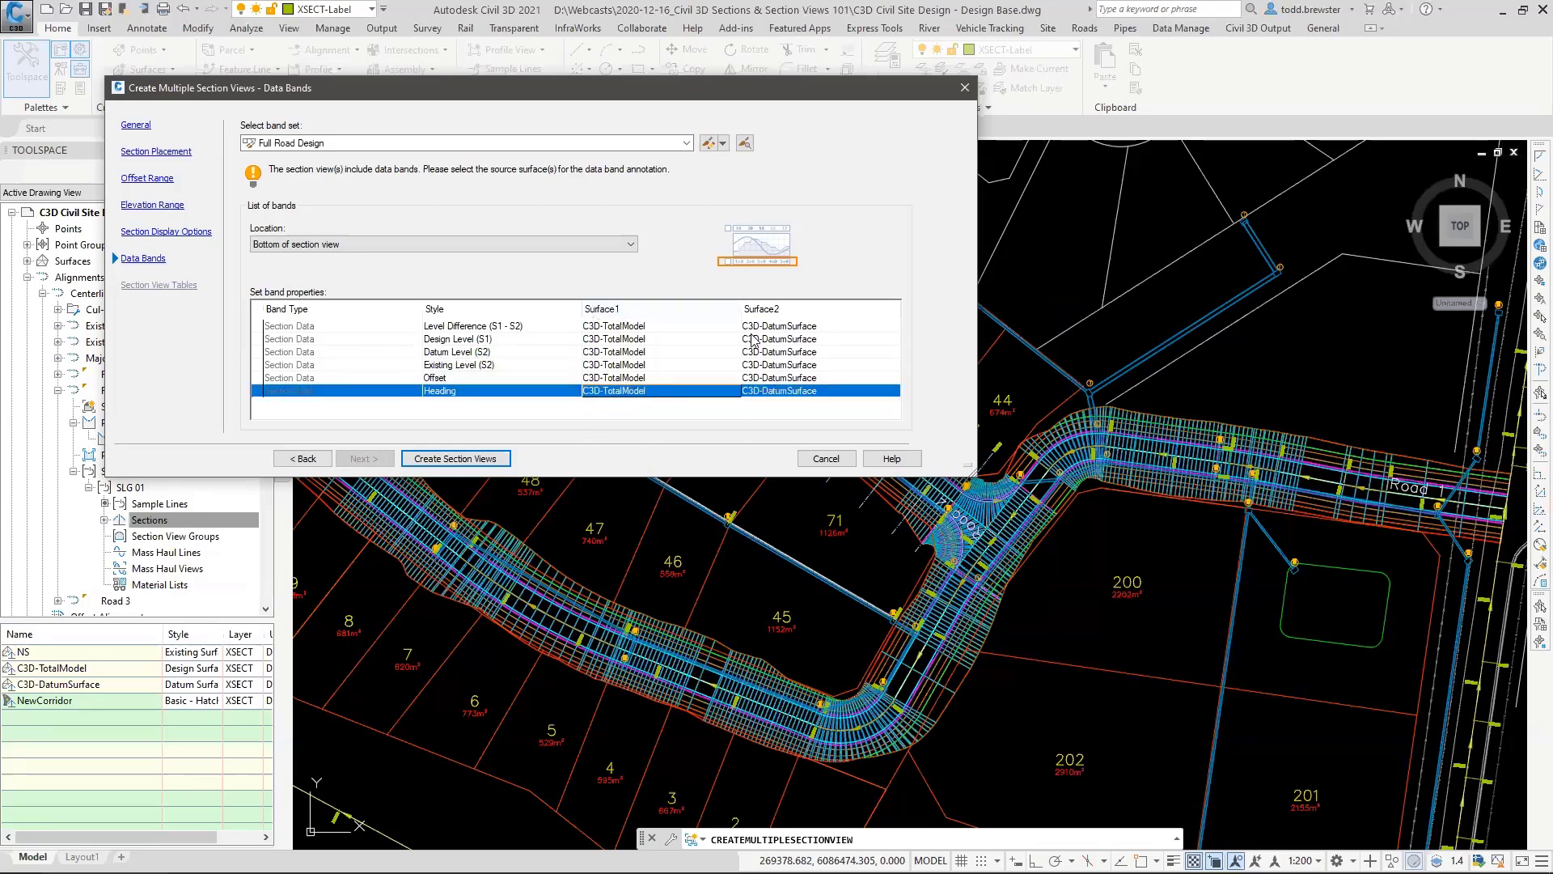
Step: Set Surface2 to NS for every band except Datum Level, then create the section views
{"action": "left_click", "coordinate": [808, 328]}
{"action": "left_click", "coordinate": [808, 328]}
{"action": "left_click", "coordinate": [750, 354]}
{"action": "left_click", "coordinate": [778, 340]}
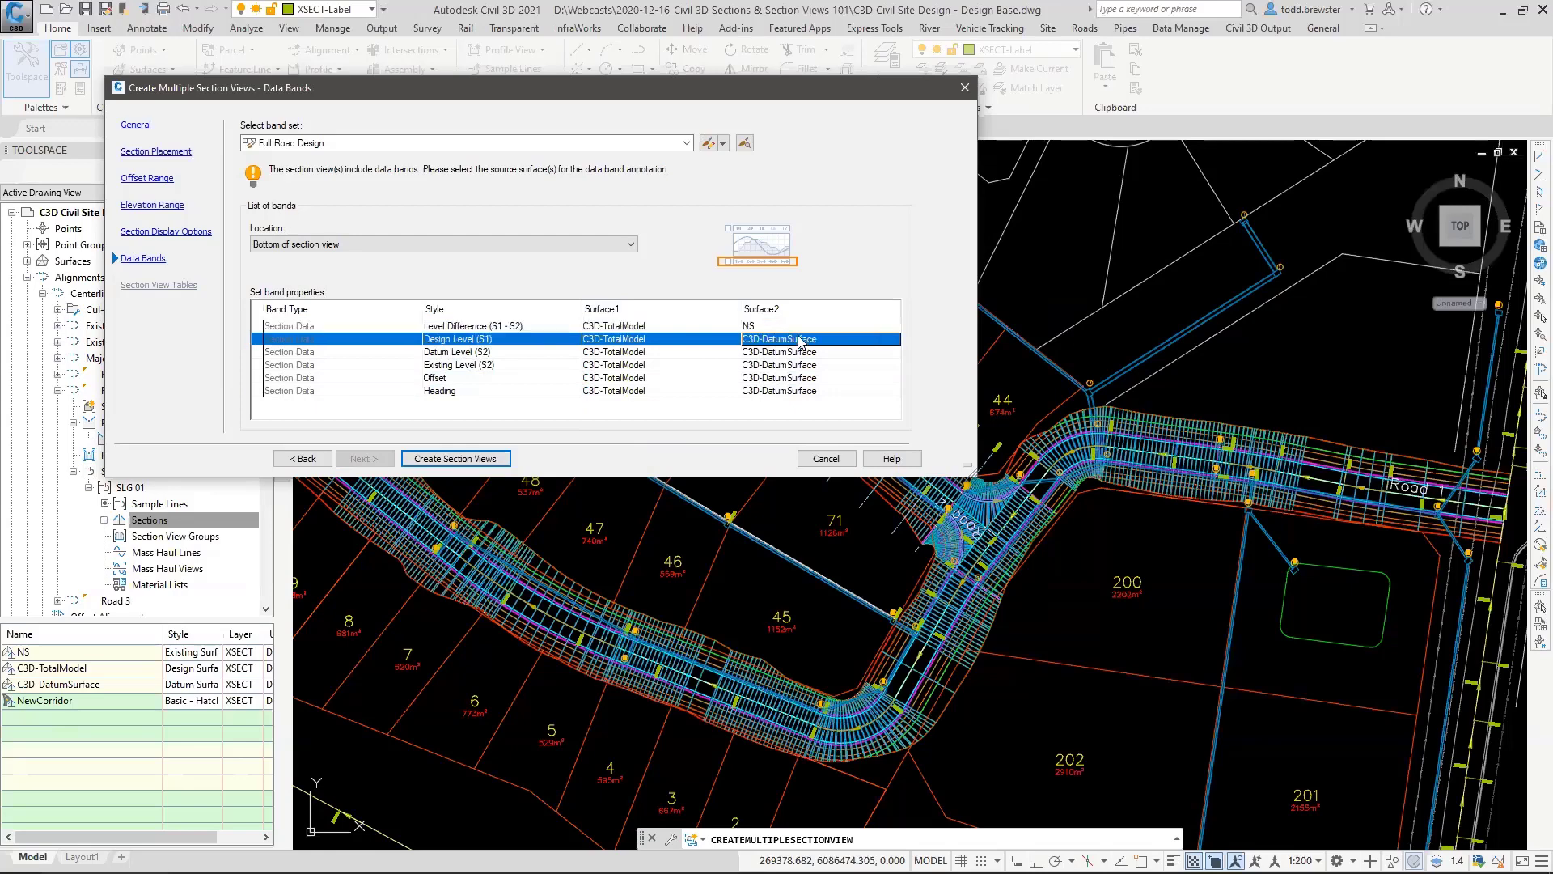
{"action": "left_click", "coordinate": [778, 341]}
{"action": "left_click", "coordinate": [774, 376]}
{"action": "left_click", "coordinate": [773, 341]}
{"action": "left_click", "coordinate": [773, 341]}
{"action": "left_click", "coordinate": [760, 368]}
{"action": "left_click", "coordinate": [754, 353]}
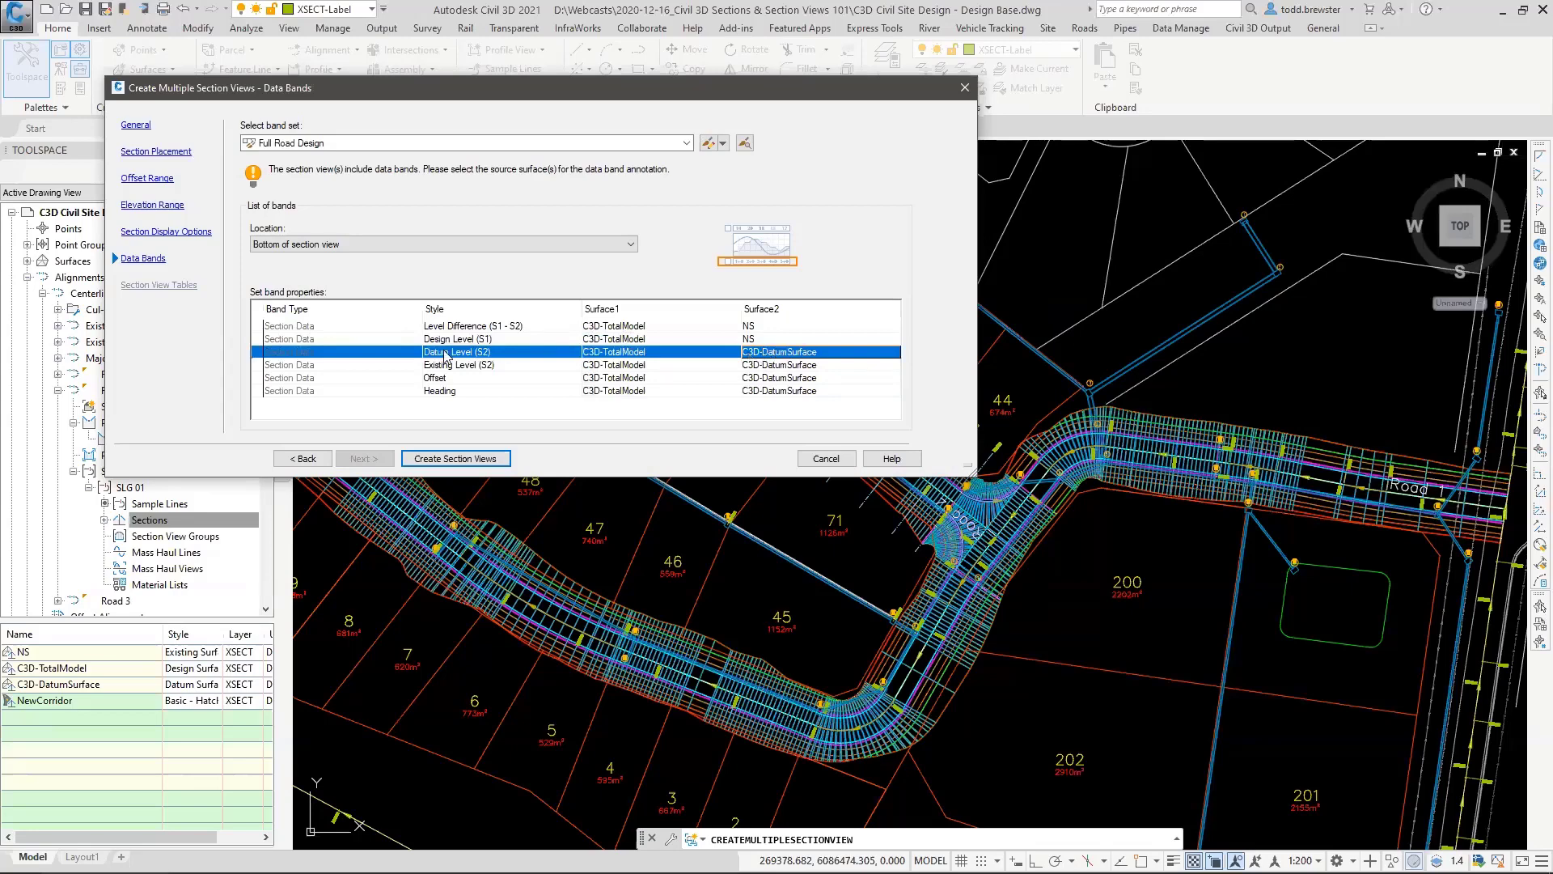
{"action": "left_click", "coordinate": [797, 365]}
{"action": "left_click", "coordinate": [796, 365]}
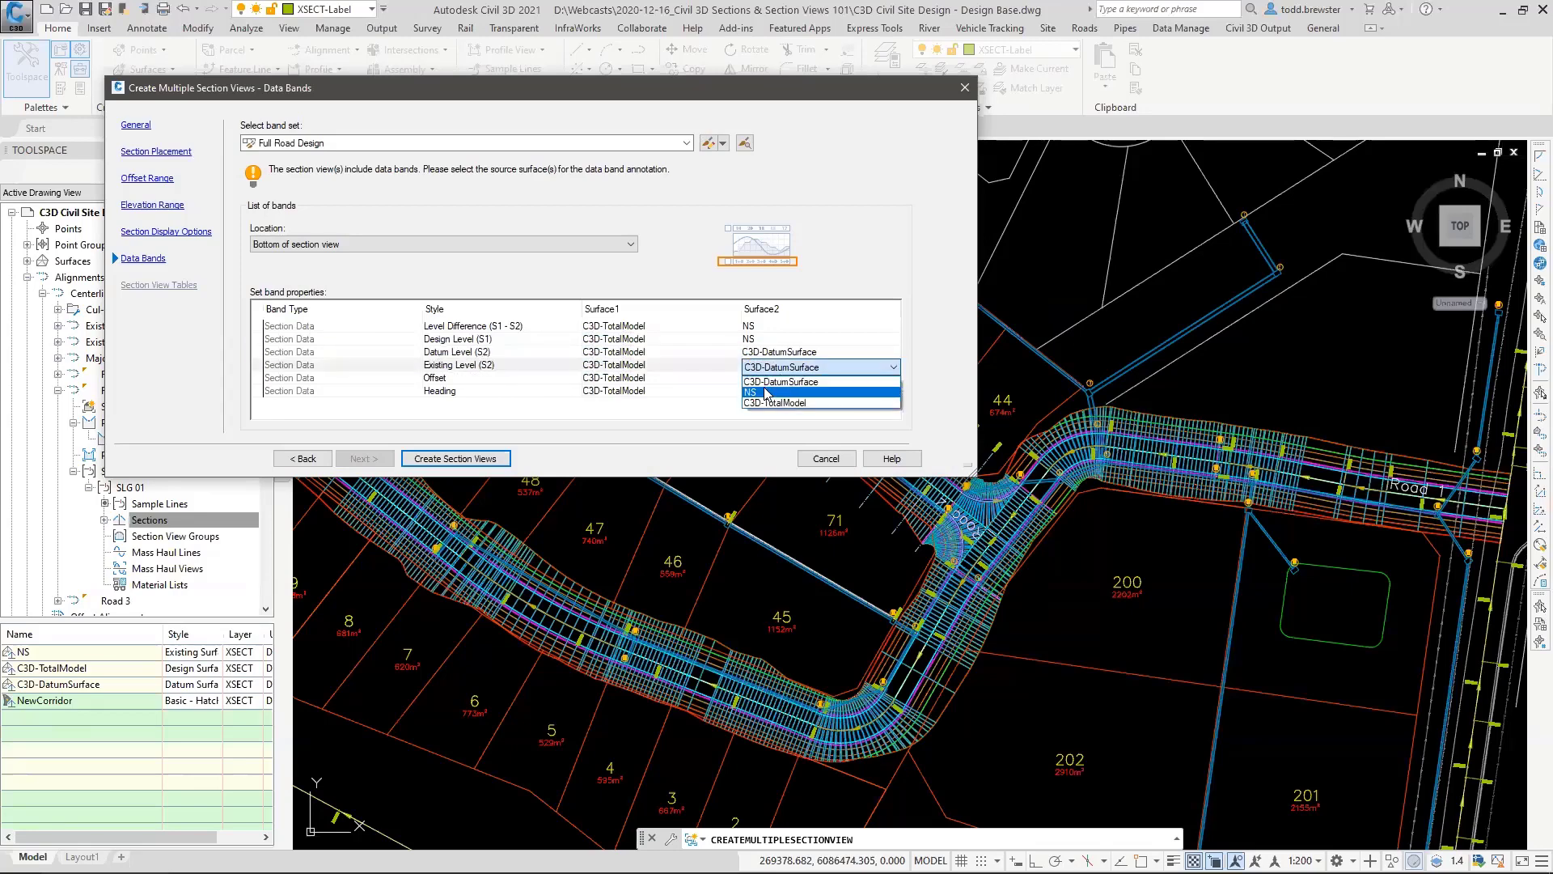
{"action": "left_click", "coordinate": [764, 395]}
{"action": "left_click", "coordinate": [766, 381]}
{"action": "left_click", "coordinate": [765, 382]}
{"action": "left_click", "coordinate": [760, 406]}
{"action": "left_click", "coordinate": [764, 392]}
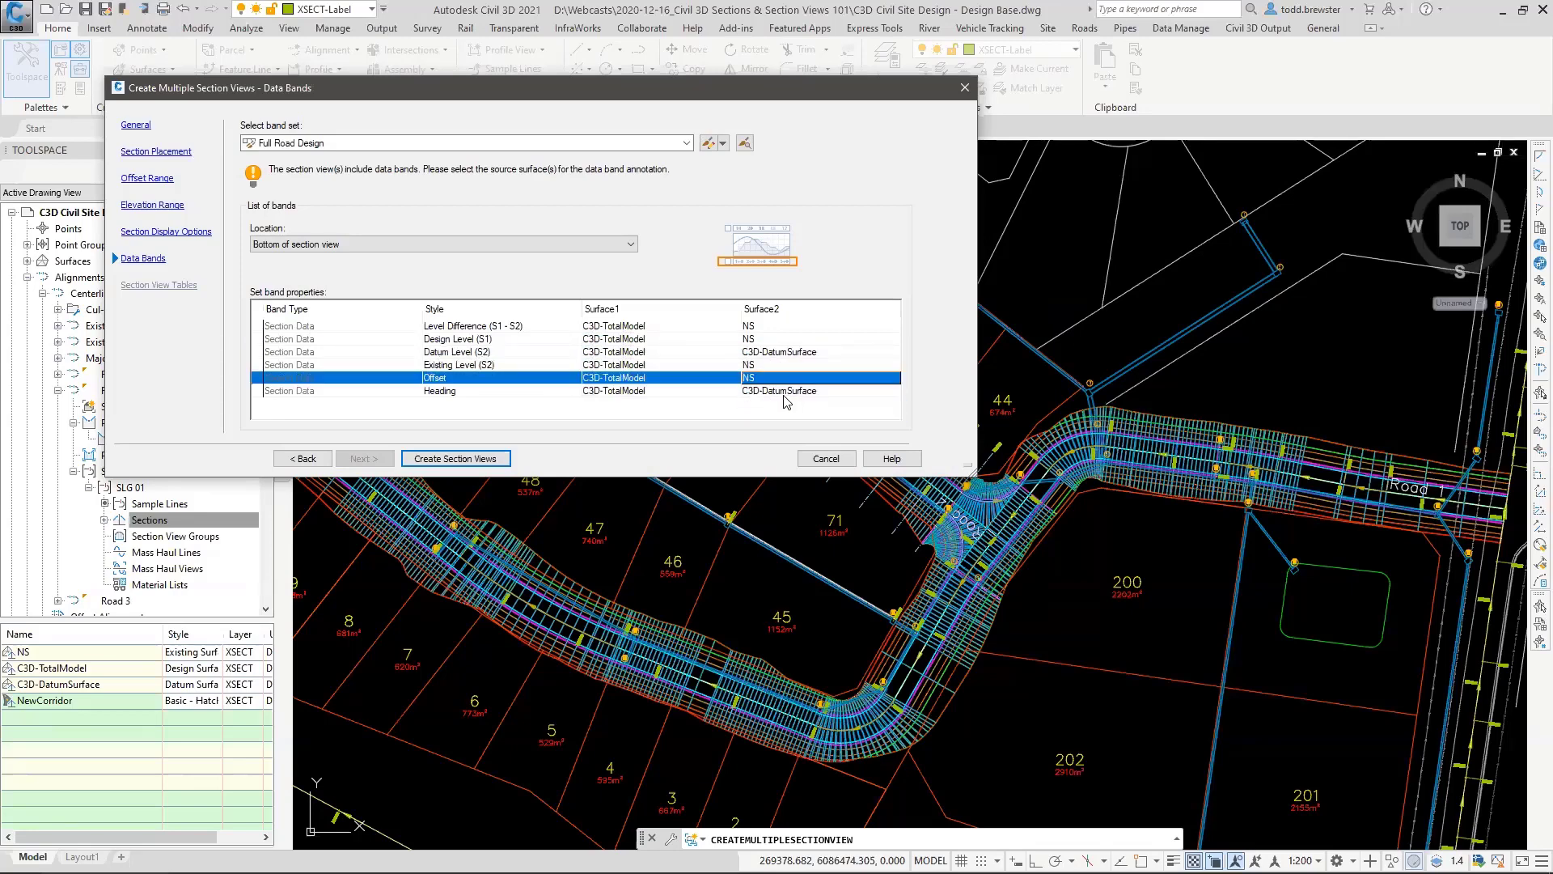
{"action": "left_click", "coordinate": [764, 392]}
{"action": "left_click", "coordinate": [760, 418]}
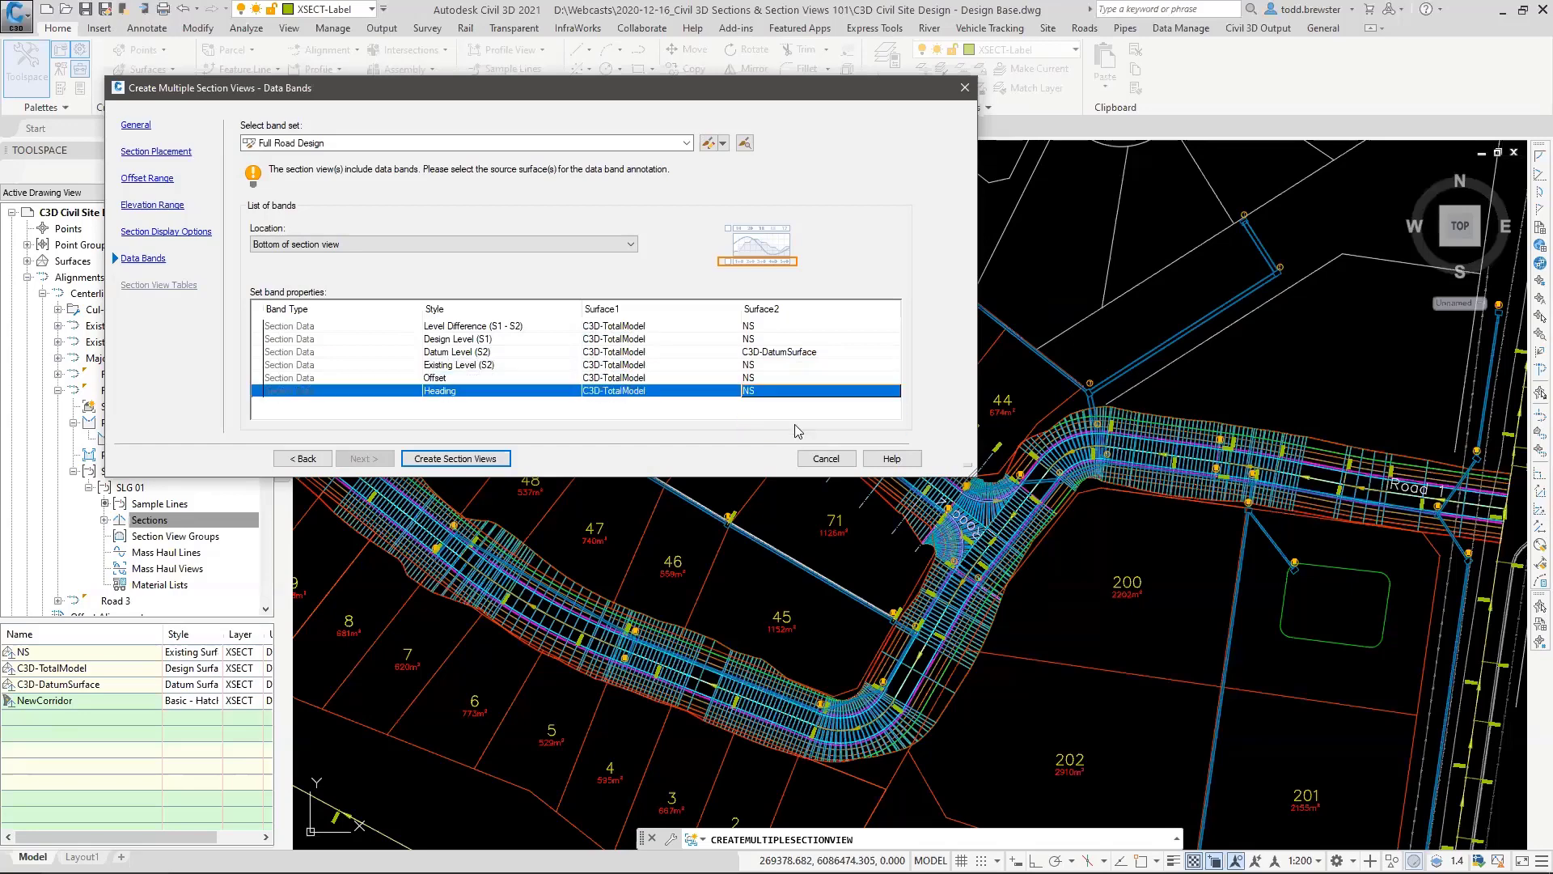
{"action": "left_click", "coordinate": [430, 459]}
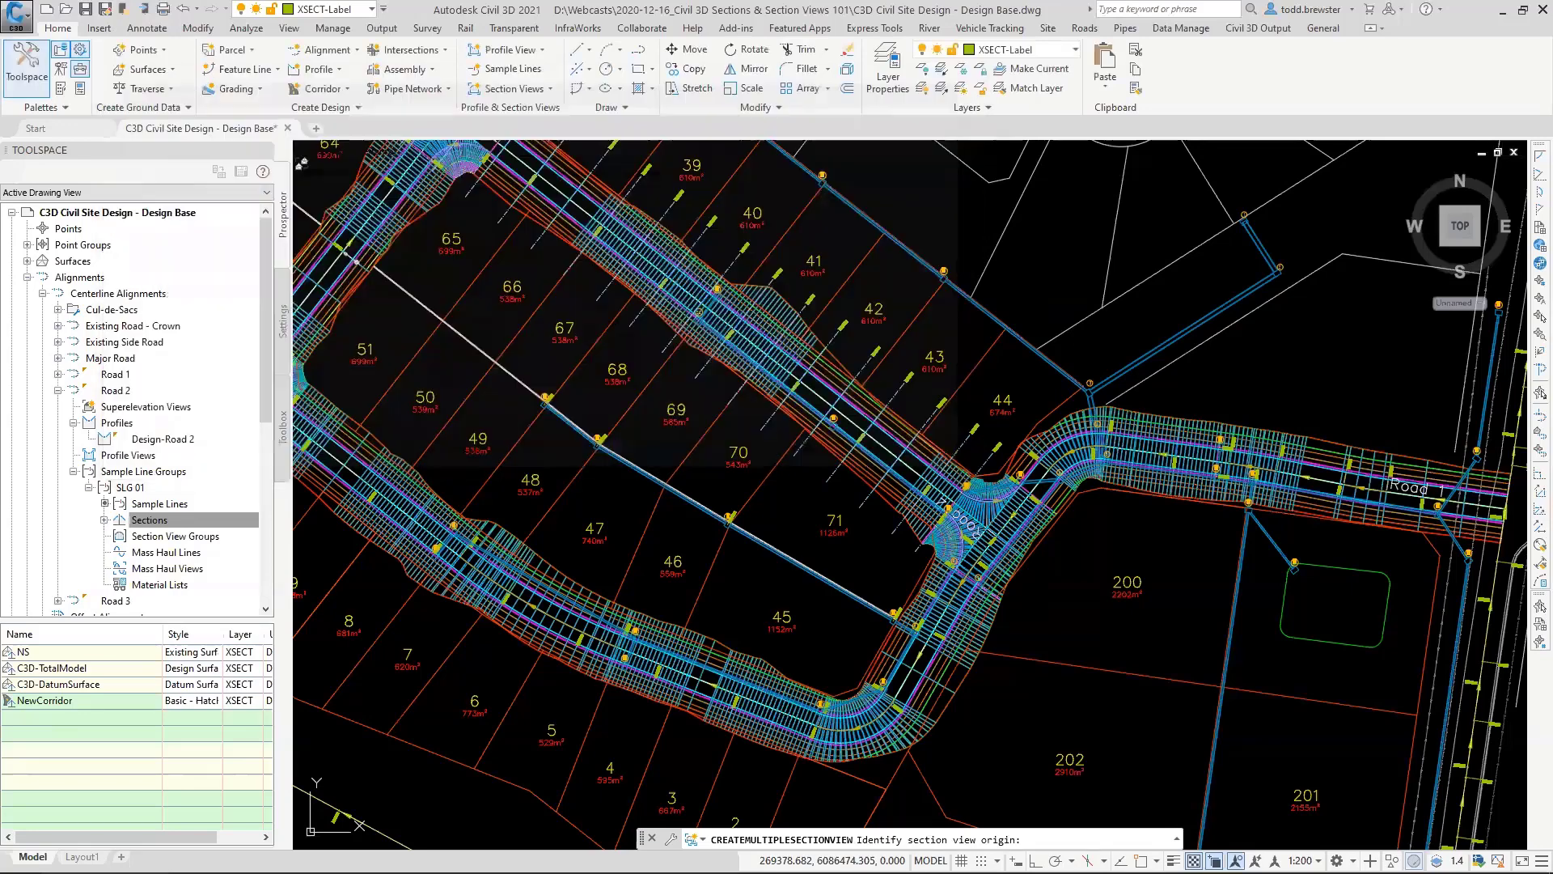
Step: Pick the grid origin in empty space right of the site, then show SLG 01's Sections in Prospector
{"action": "middle_click", "coordinate": [804, 435]}
{"action": "middle_click", "coordinate": [804, 436]}
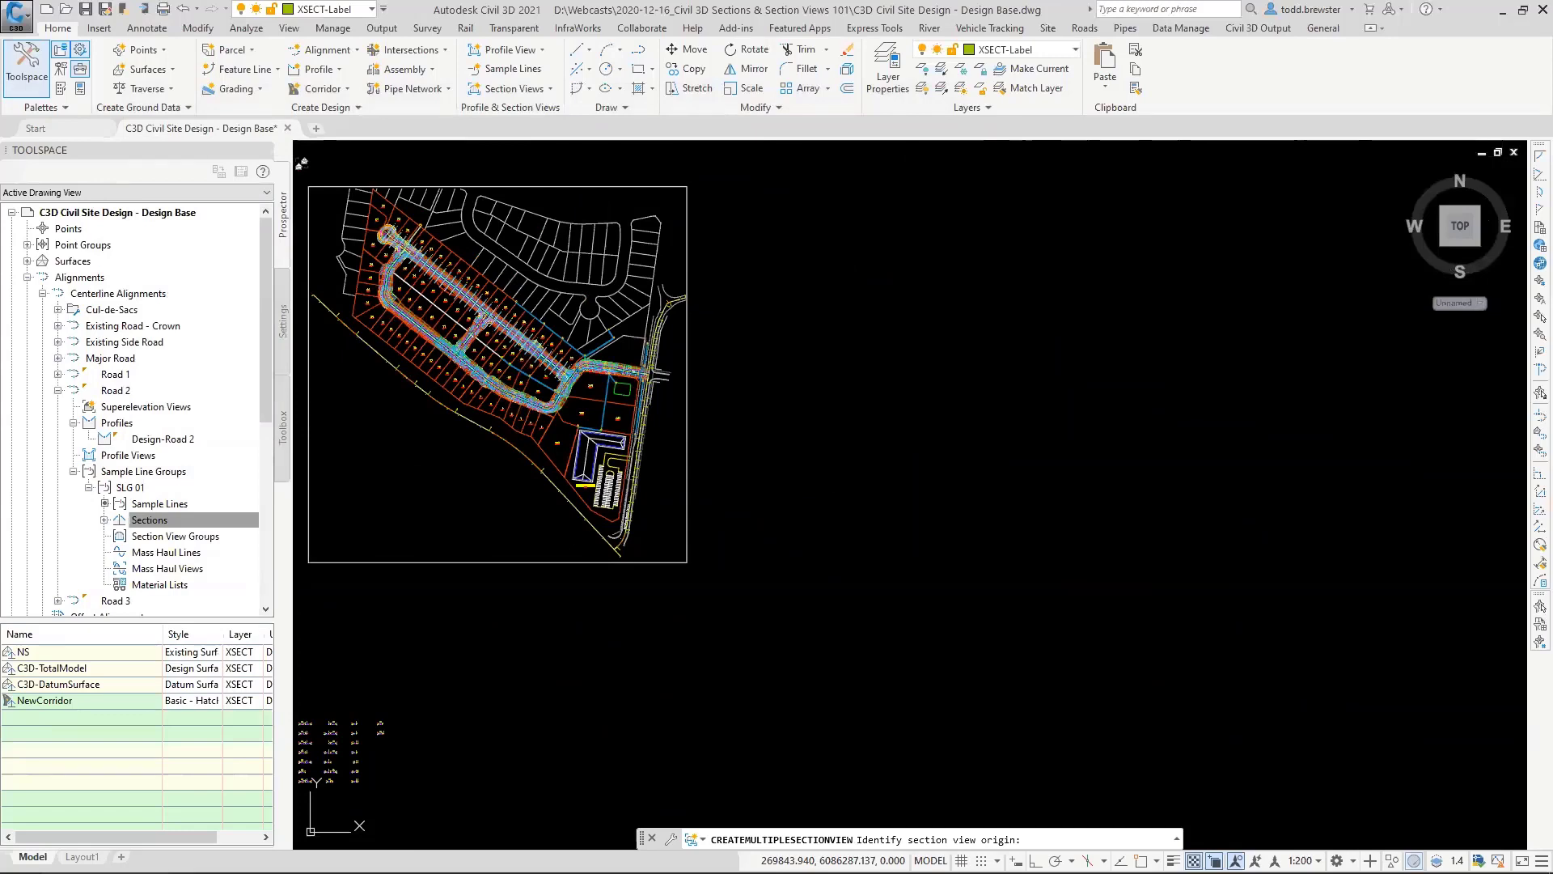
{"action": "left_click", "coordinate": [808, 437]}
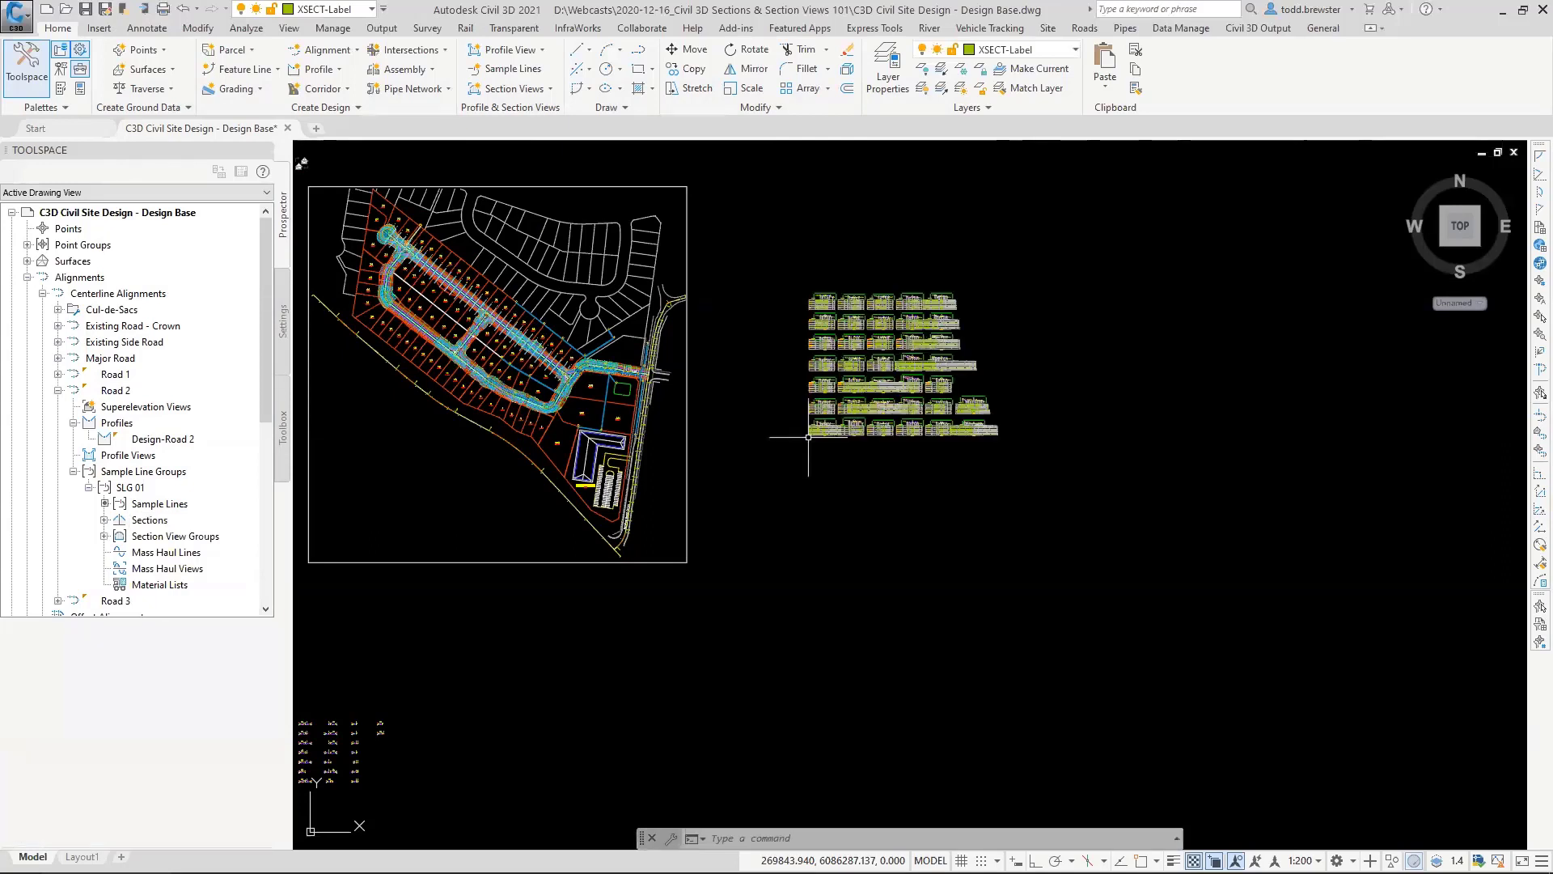
{"action": "left_click", "coordinate": [150, 519]}
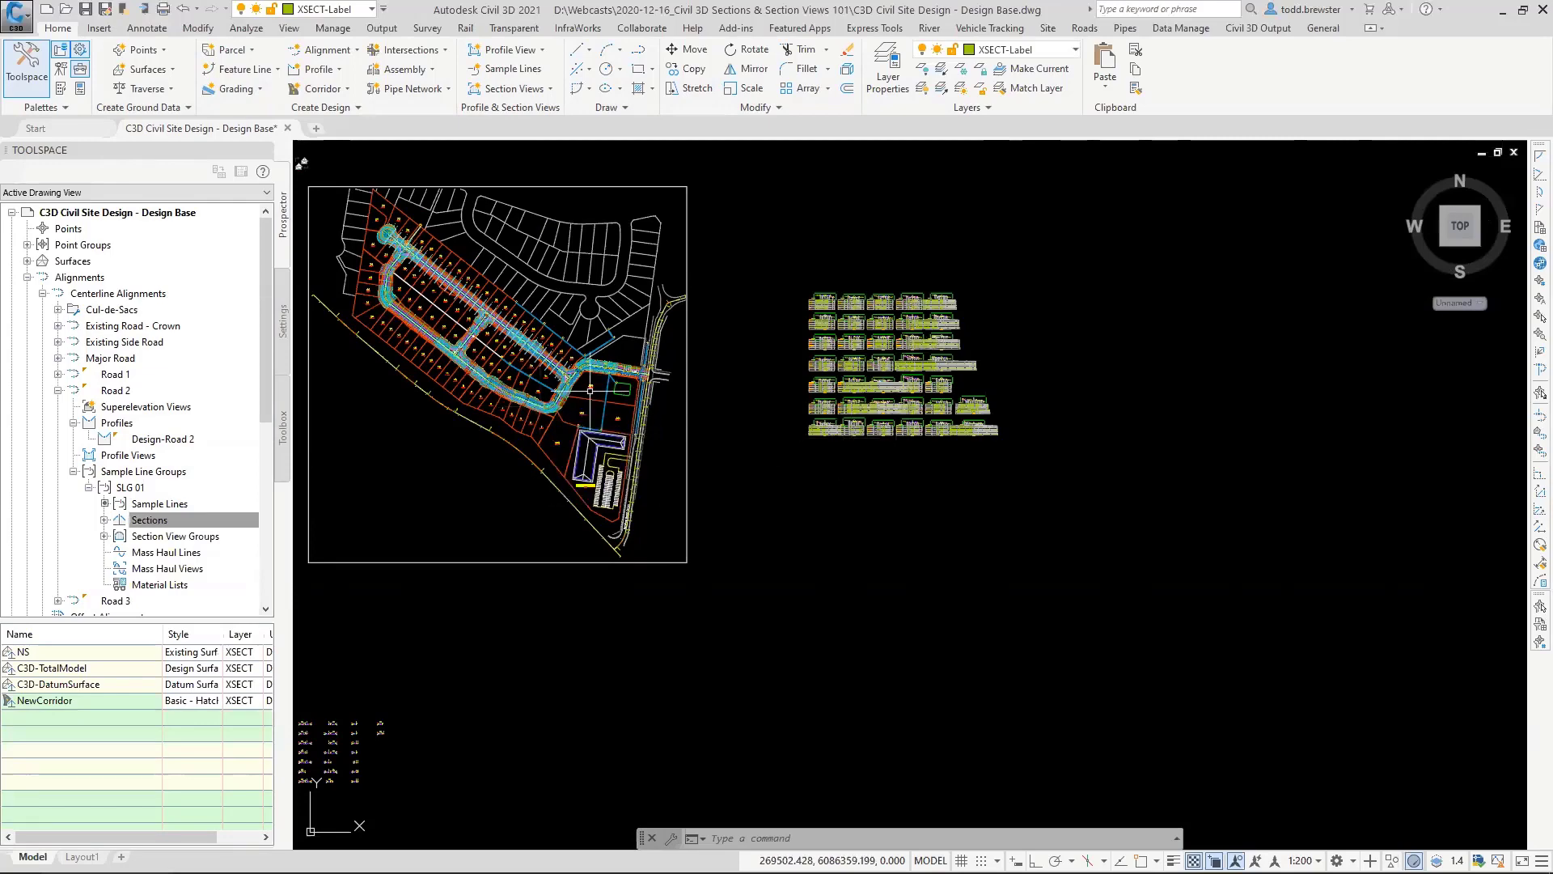
{"action": "scroll", "coordinate": [566, 363], "scroll_direction": "up", "scroll_amount": 8}
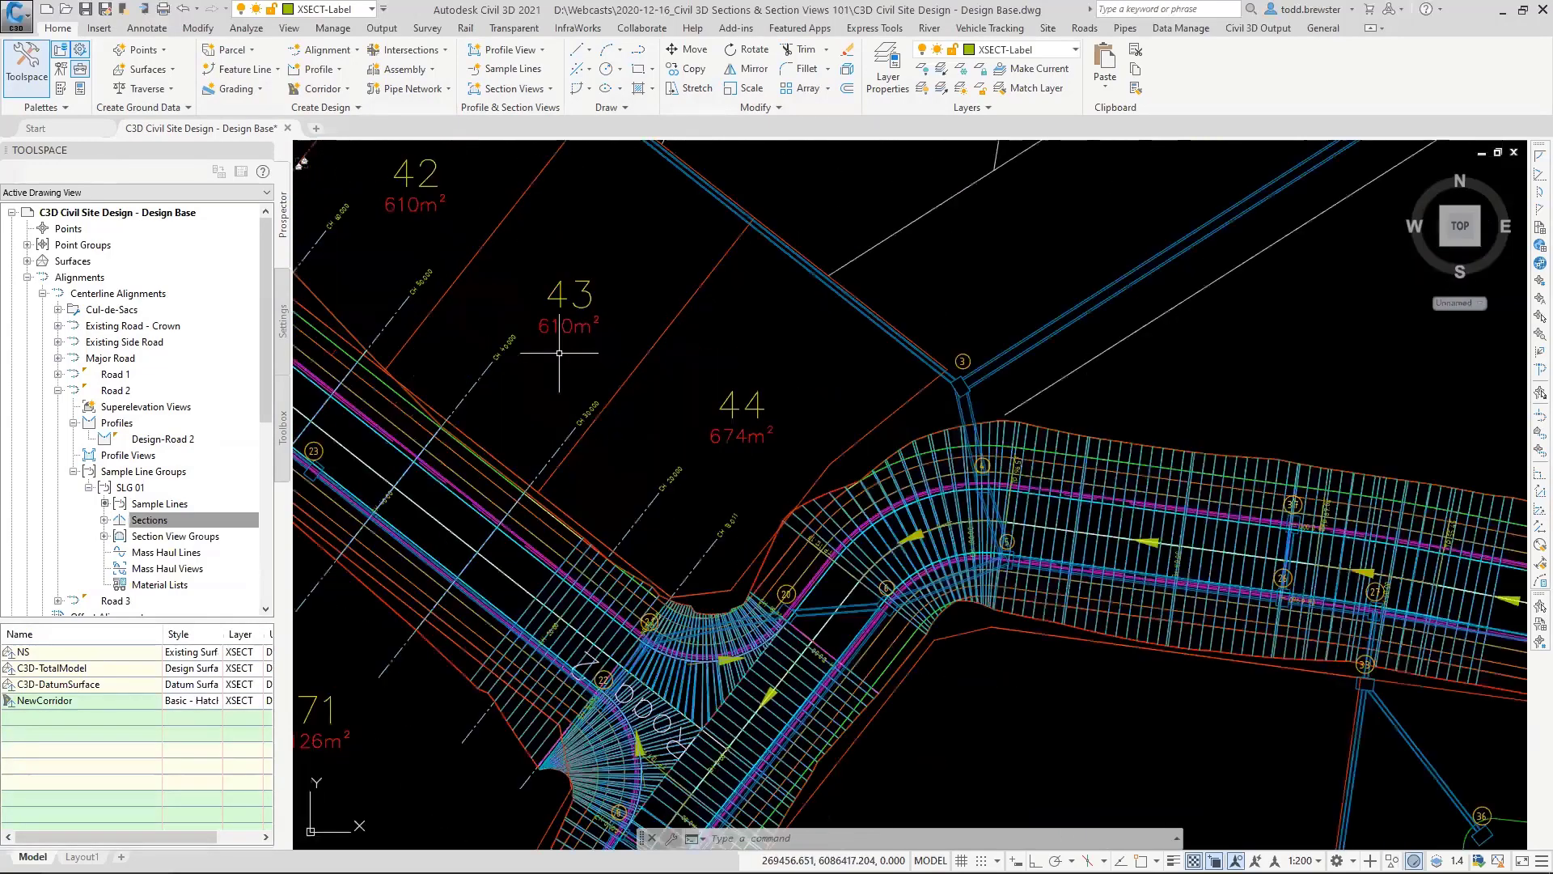
{"action": "middle_click_drag", "start_coordinate": [650, 455], "coordinate": [763, 248]}
{"action": "left_click", "coordinate": [809, 356]}
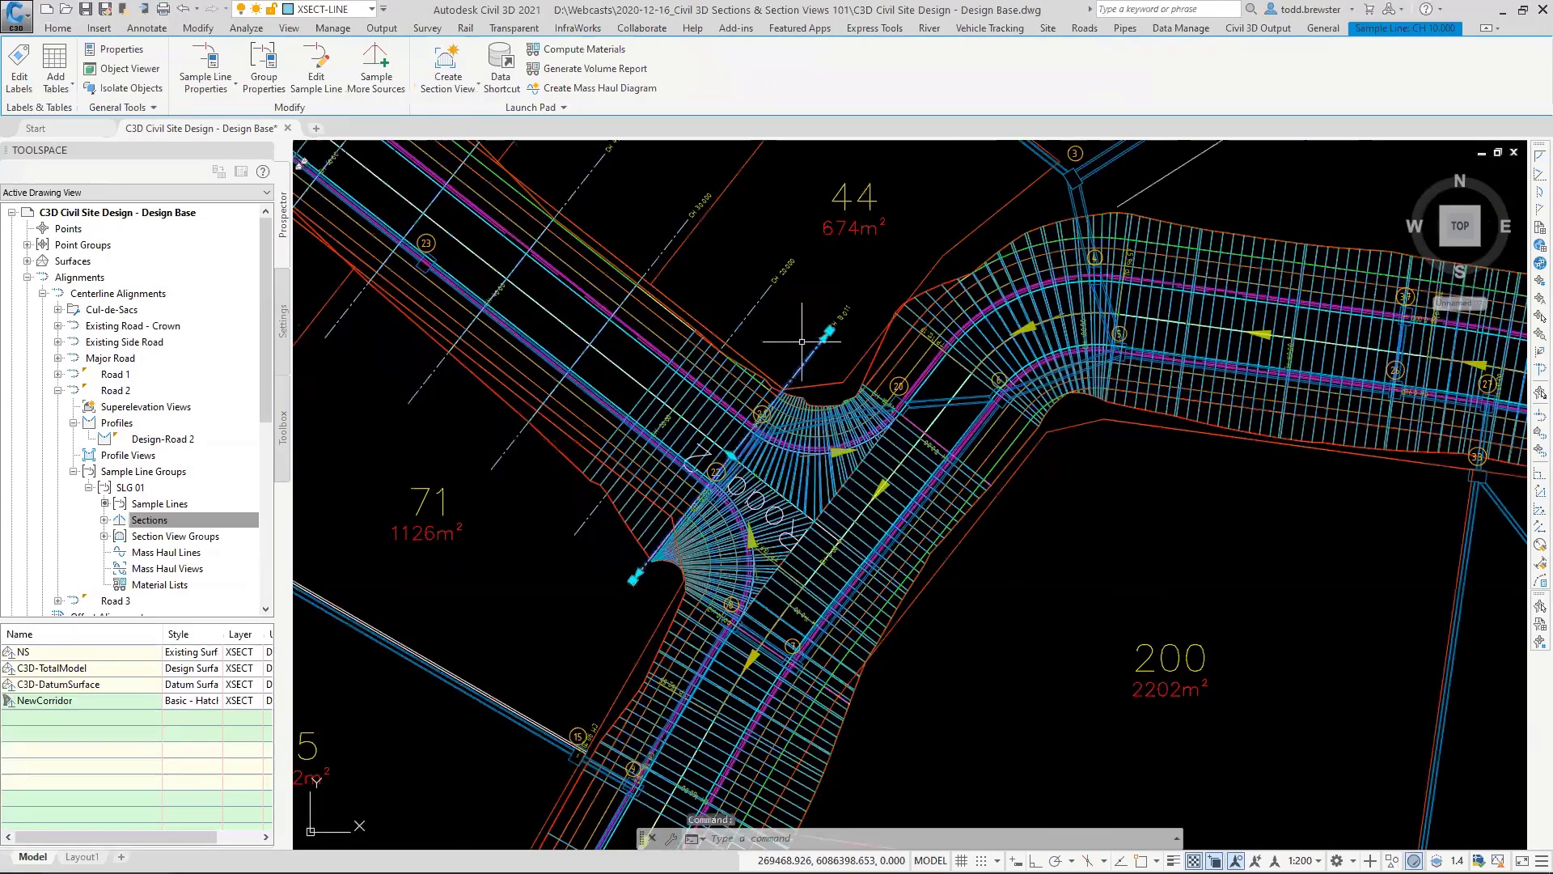
{"action": "left_click", "coordinate": [736, 453]}
{"action": "scroll", "coordinate": [732, 450], "scroll_direction": "up", "scroll_amount": 5}
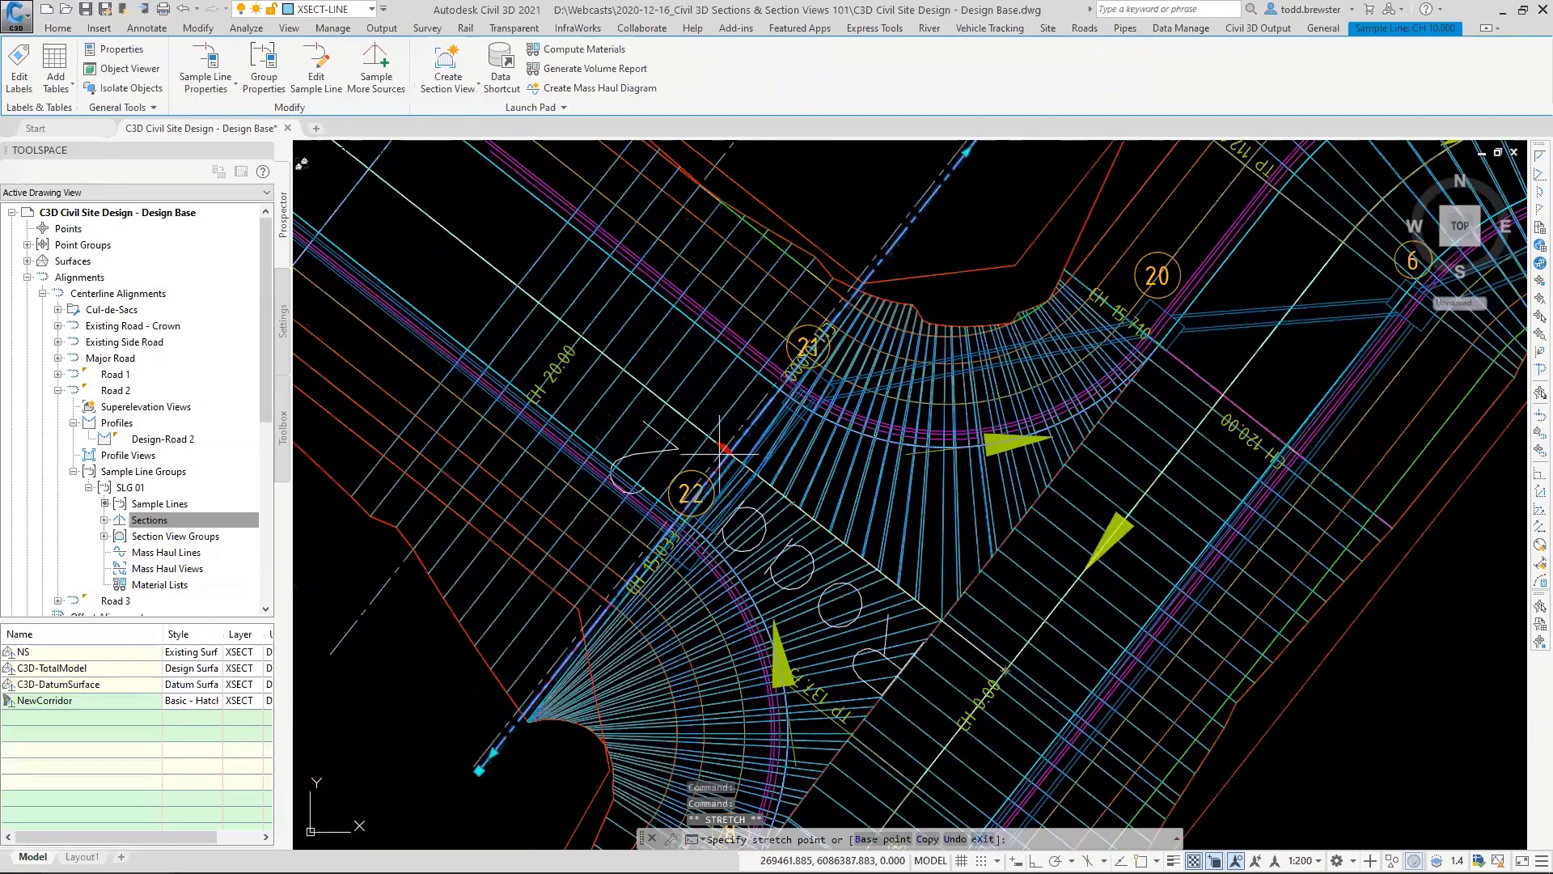
{"action": "scroll", "coordinate": [729, 381], "scroll_direction": "down", "scroll_amount": 2}
{"action": "key", "text": "Escape"}
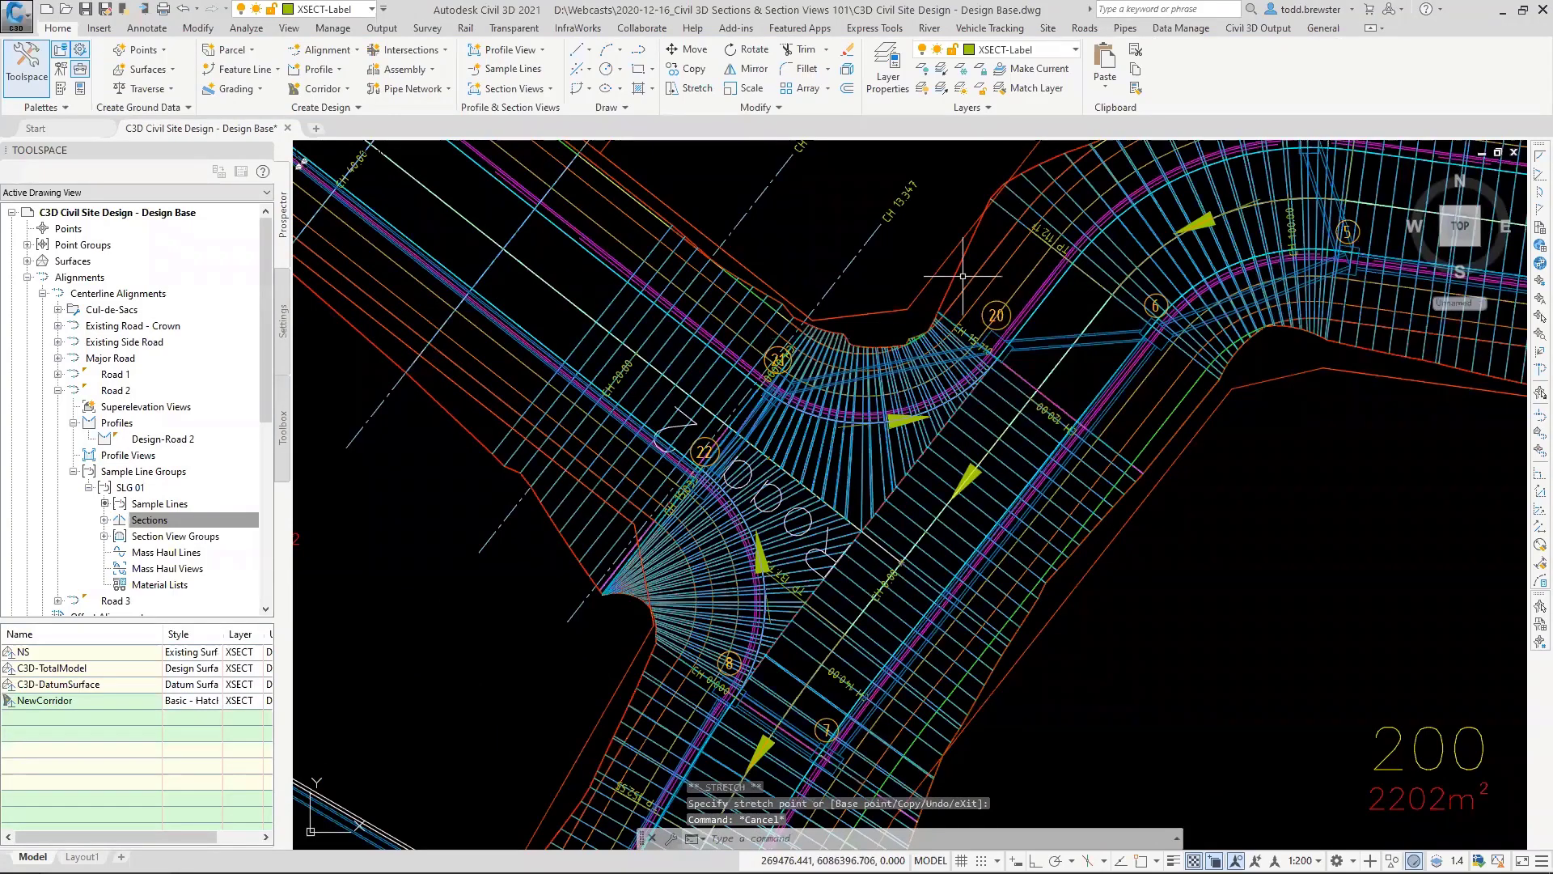
{"action": "scroll", "coordinate": [1005, 541], "scroll_direction": "down", "scroll_amount": 2}
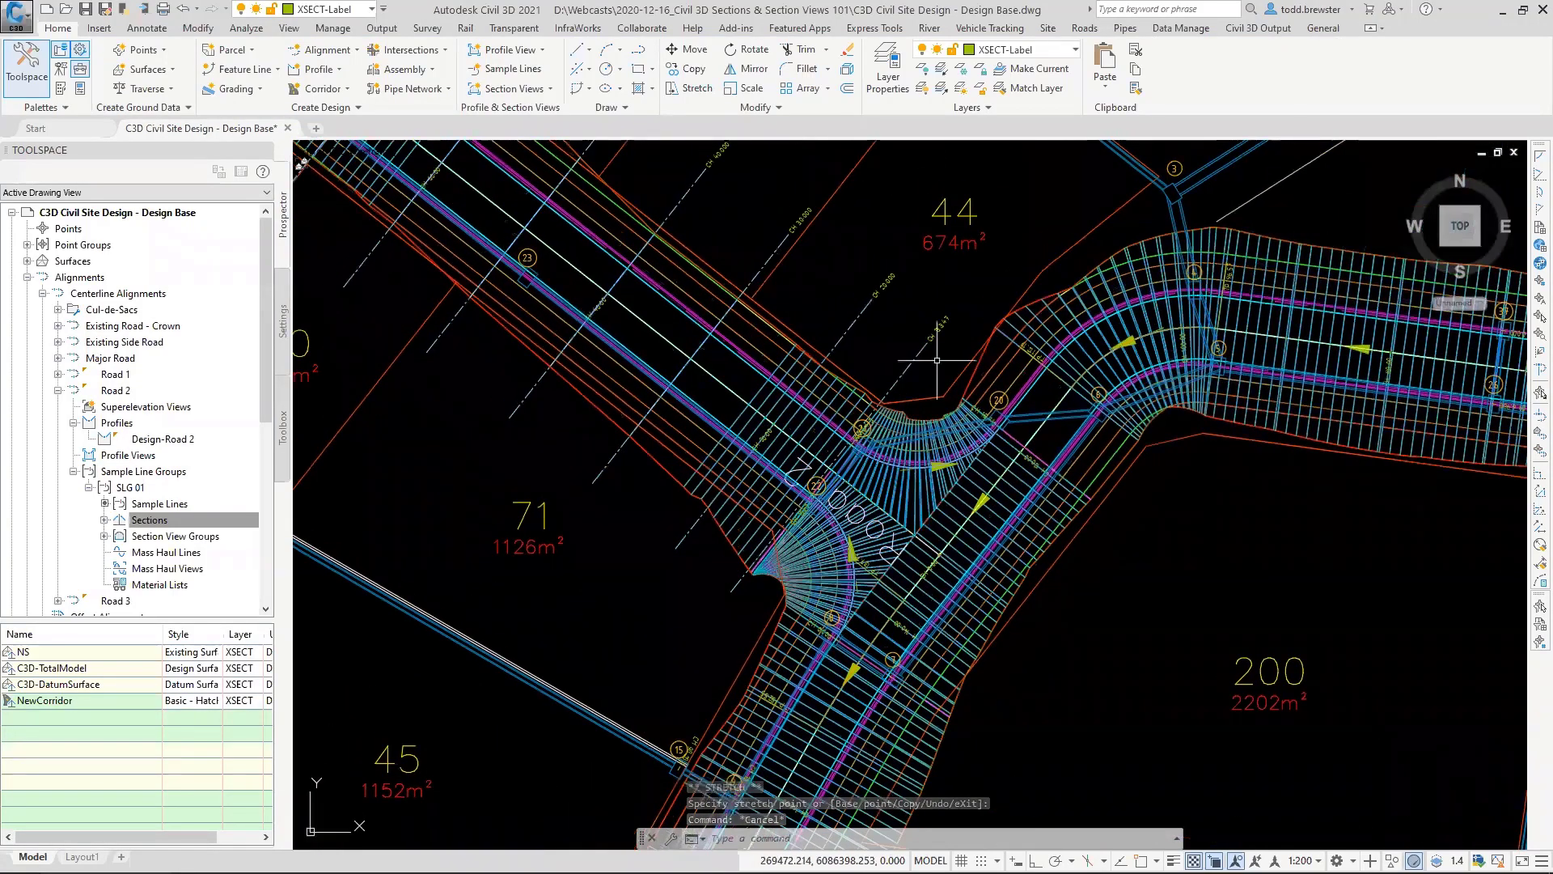
{"action": "key", "text": "Escape"}
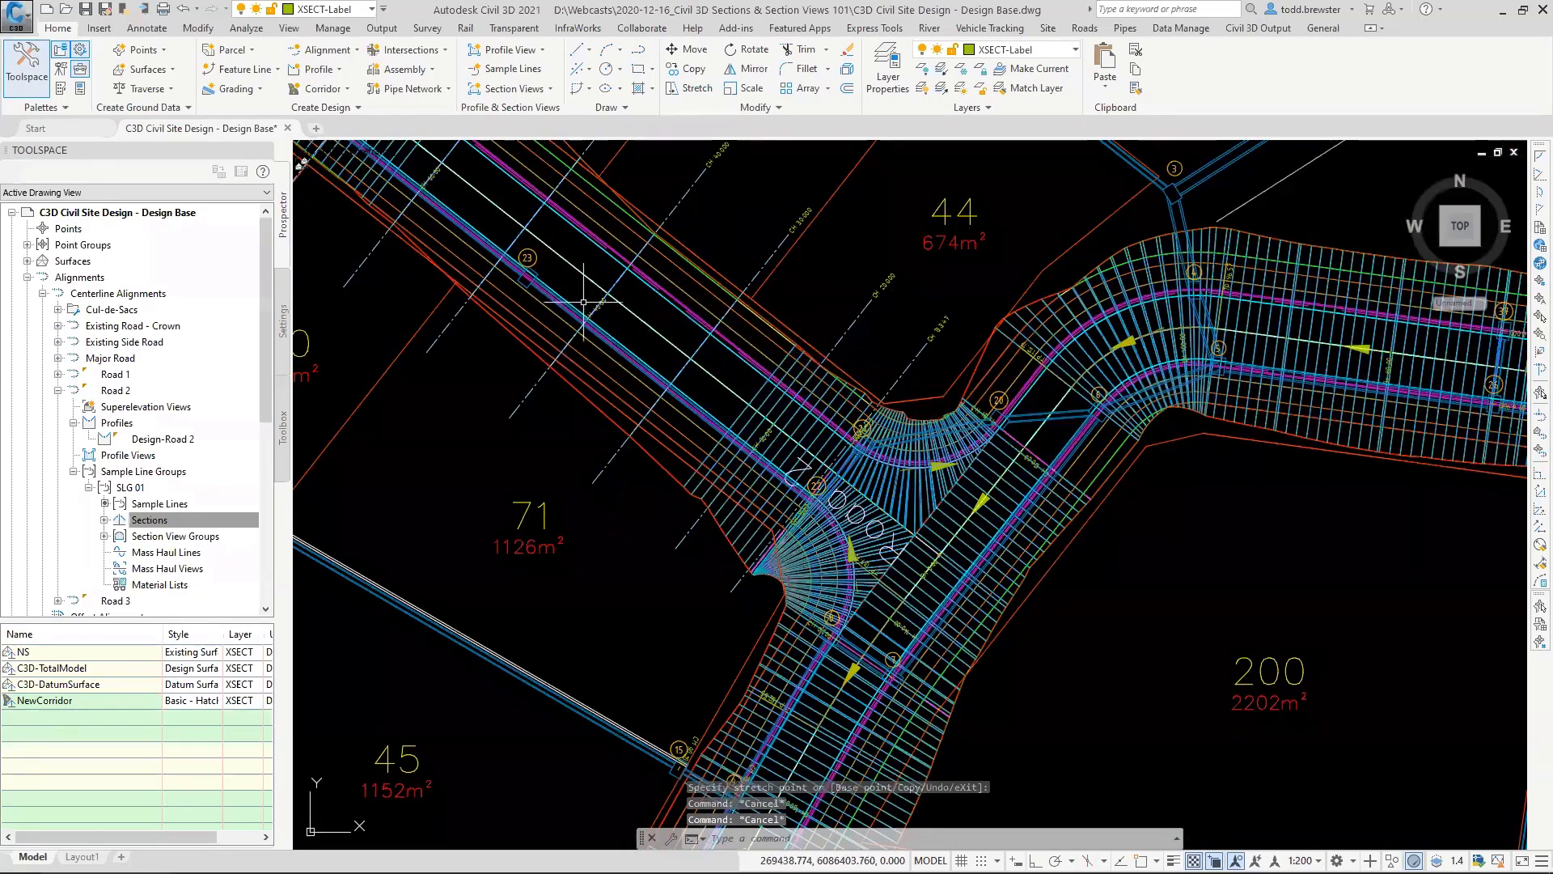
{"action": "scroll", "coordinate": [586, 300], "scroll_direction": "up", "scroll_amount": 5}
{"action": "scroll", "coordinate": [712, 348], "scroll_direction": "down", "scroll_amount": 4}
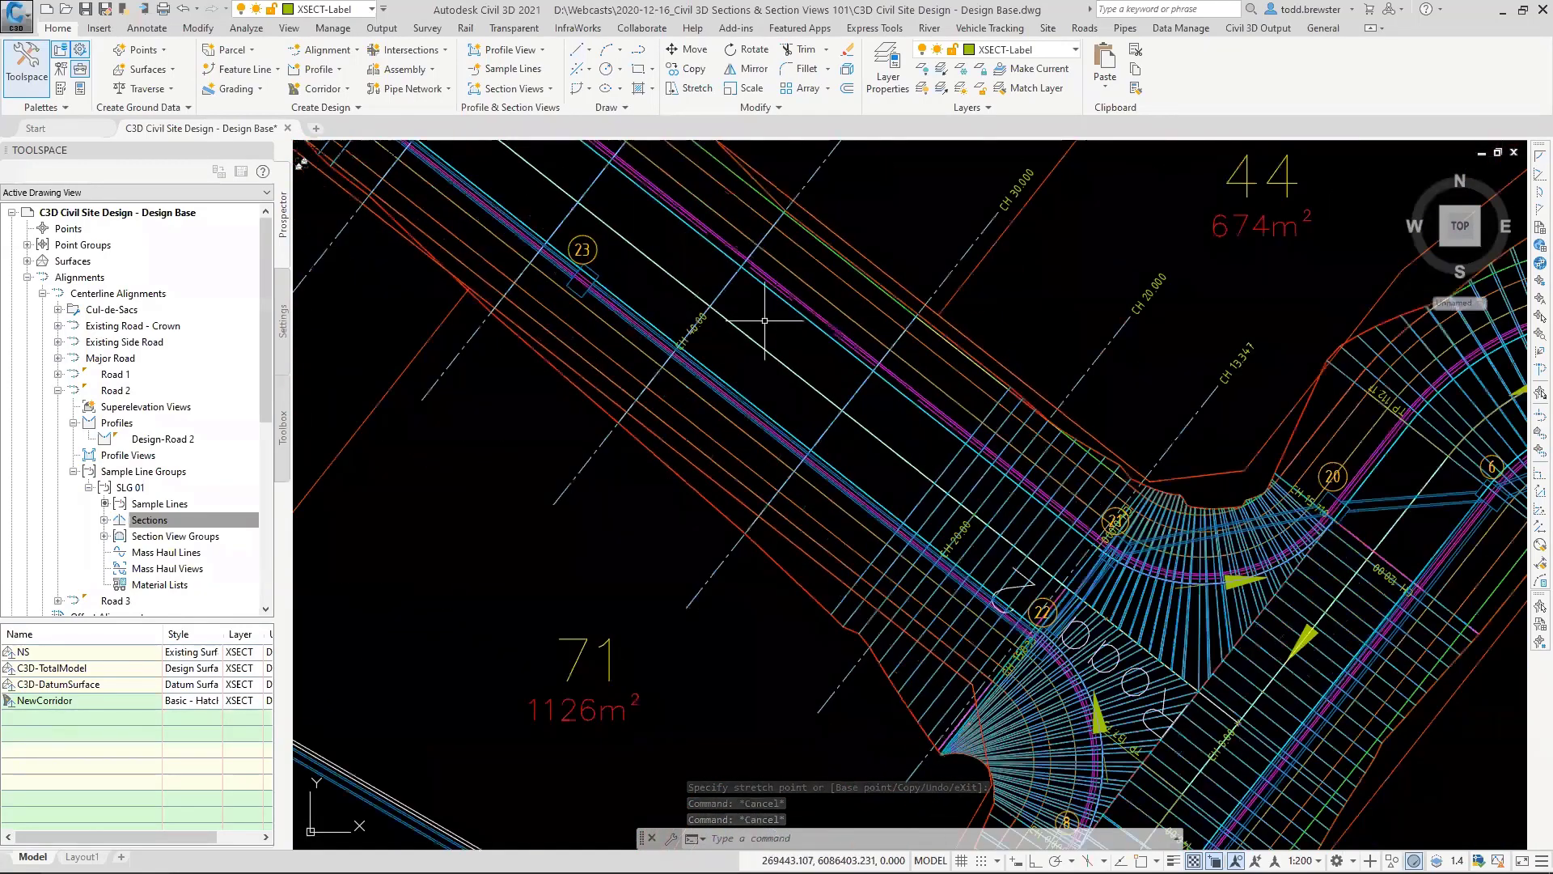
{"action": "middle_click_drag", "start_coordinate": [821, 251], "coordinate": [728, 433]}
{"action": "scroll", "coordinate": [596, 527], "scroll_direction": "up", "scroll_amount": 5}
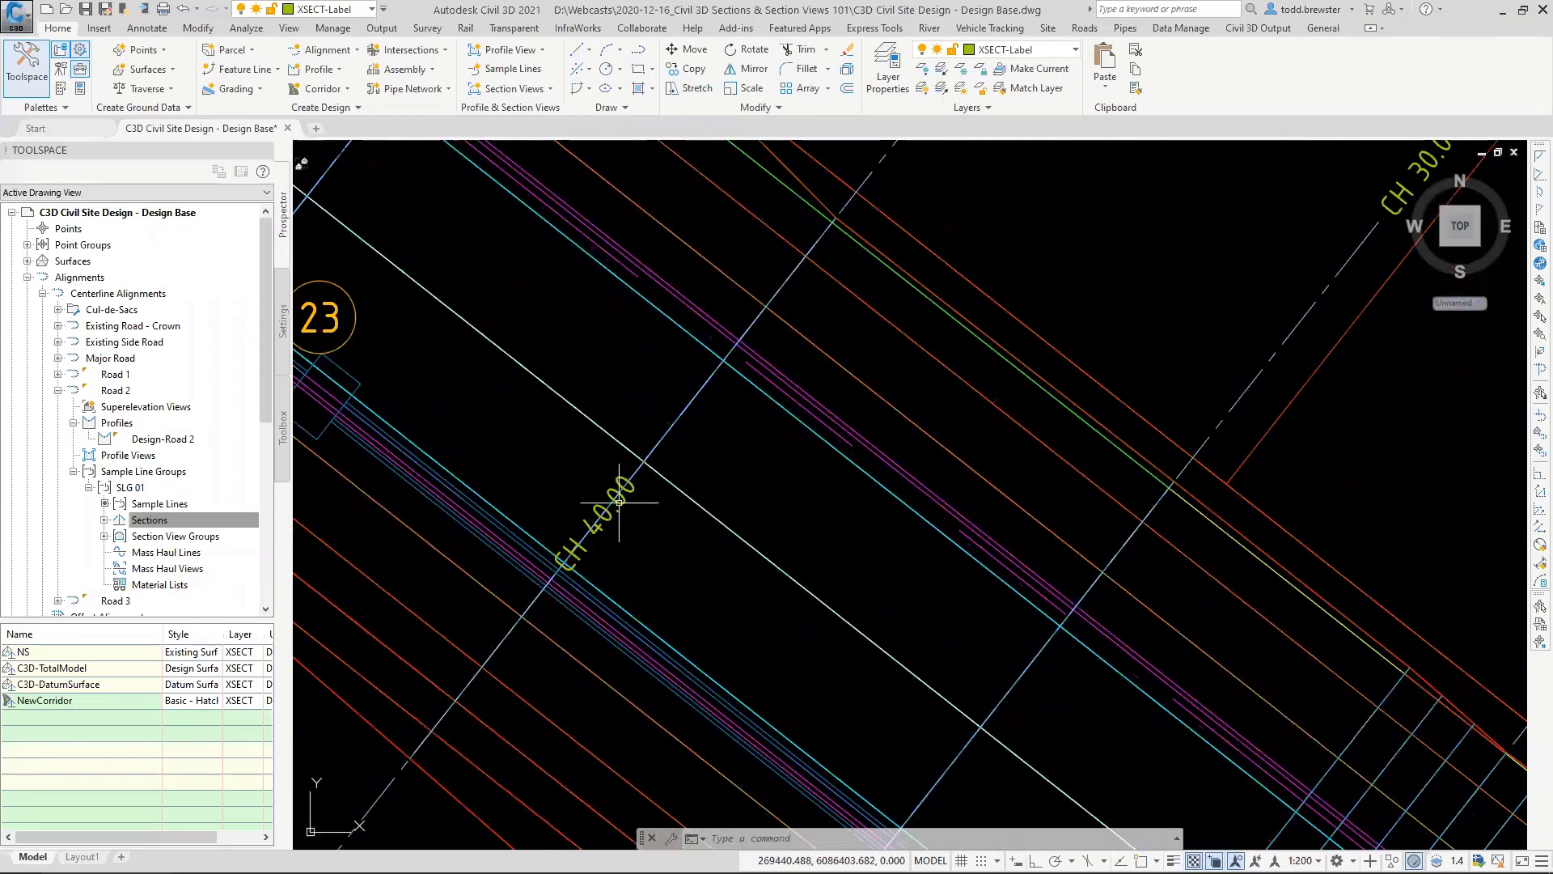
{"action": "scroll", "coordinate": [618, 502], "scroll_direction": "down", "scroll_amount": 2}
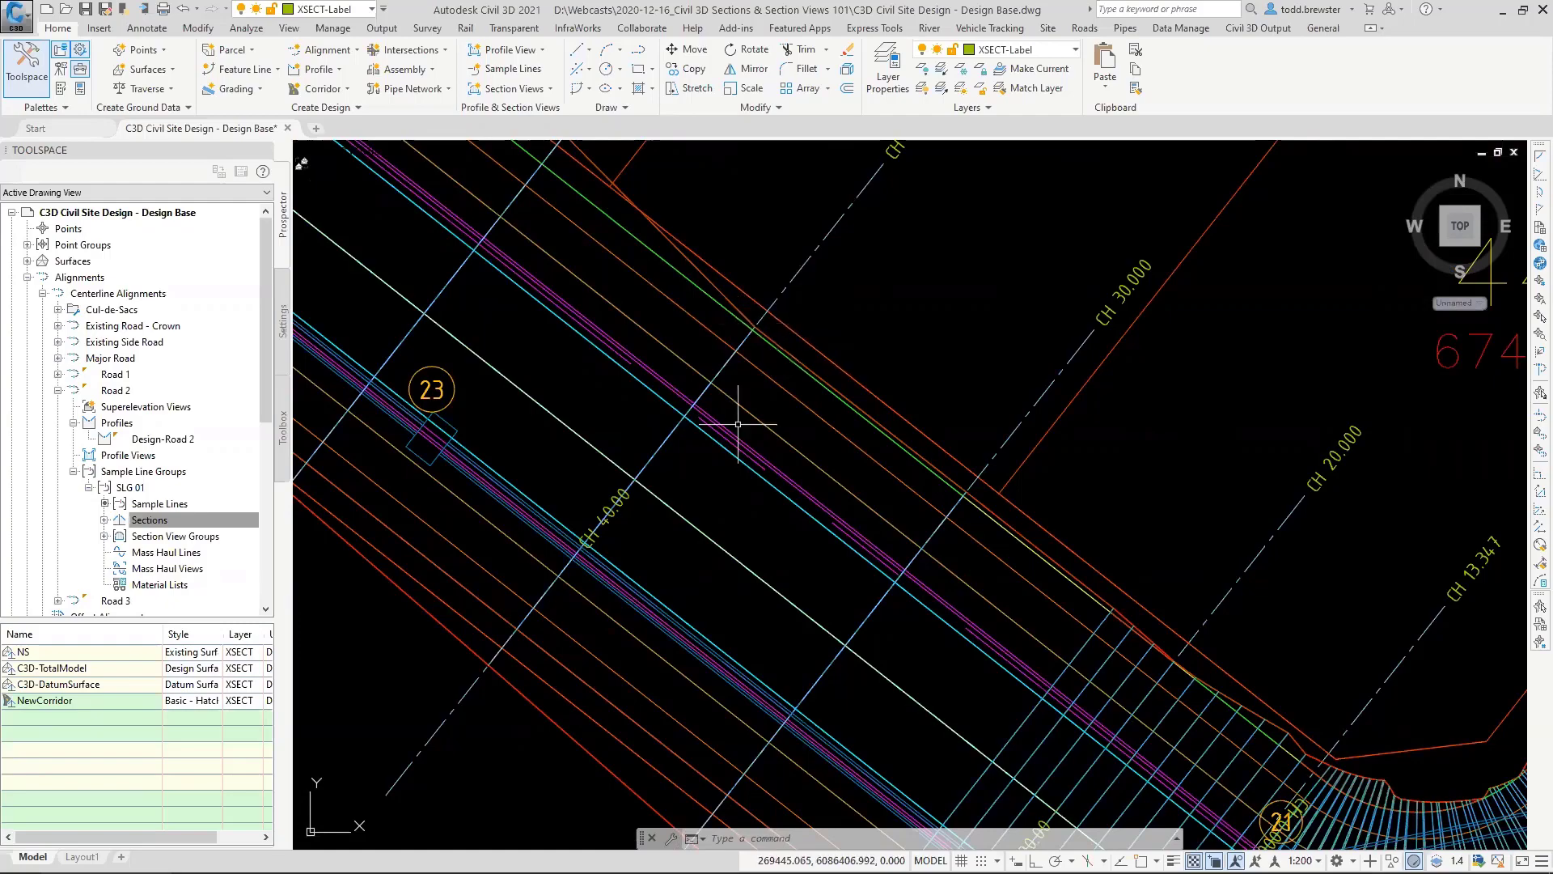
{"action": "scroll", "coordinate": [693, 399], "scroll_direction": "down", "scroll_amount": 8}
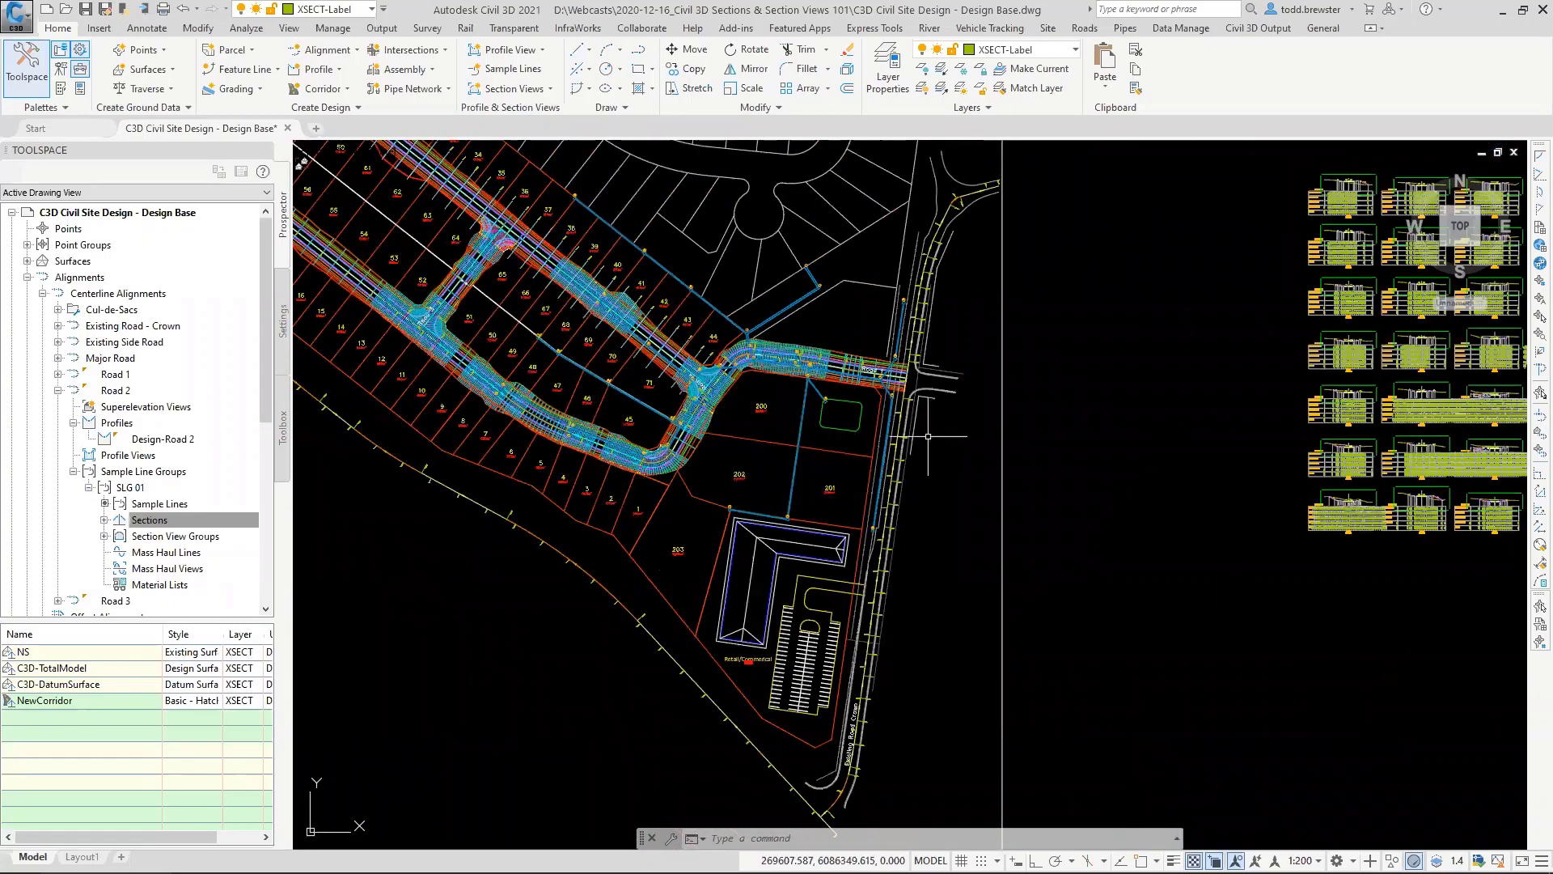
Step: Zoom and pan across the Road 2 section views to inspect their data bands
{"action": "middle_click_drag", "start_coordinate": [1098, 396], "coordinate": [1043, 380]}
{"action": "scroll", "coordinate": [1044, 380], "scroll_direction": "up", "scroll_amount": 2}
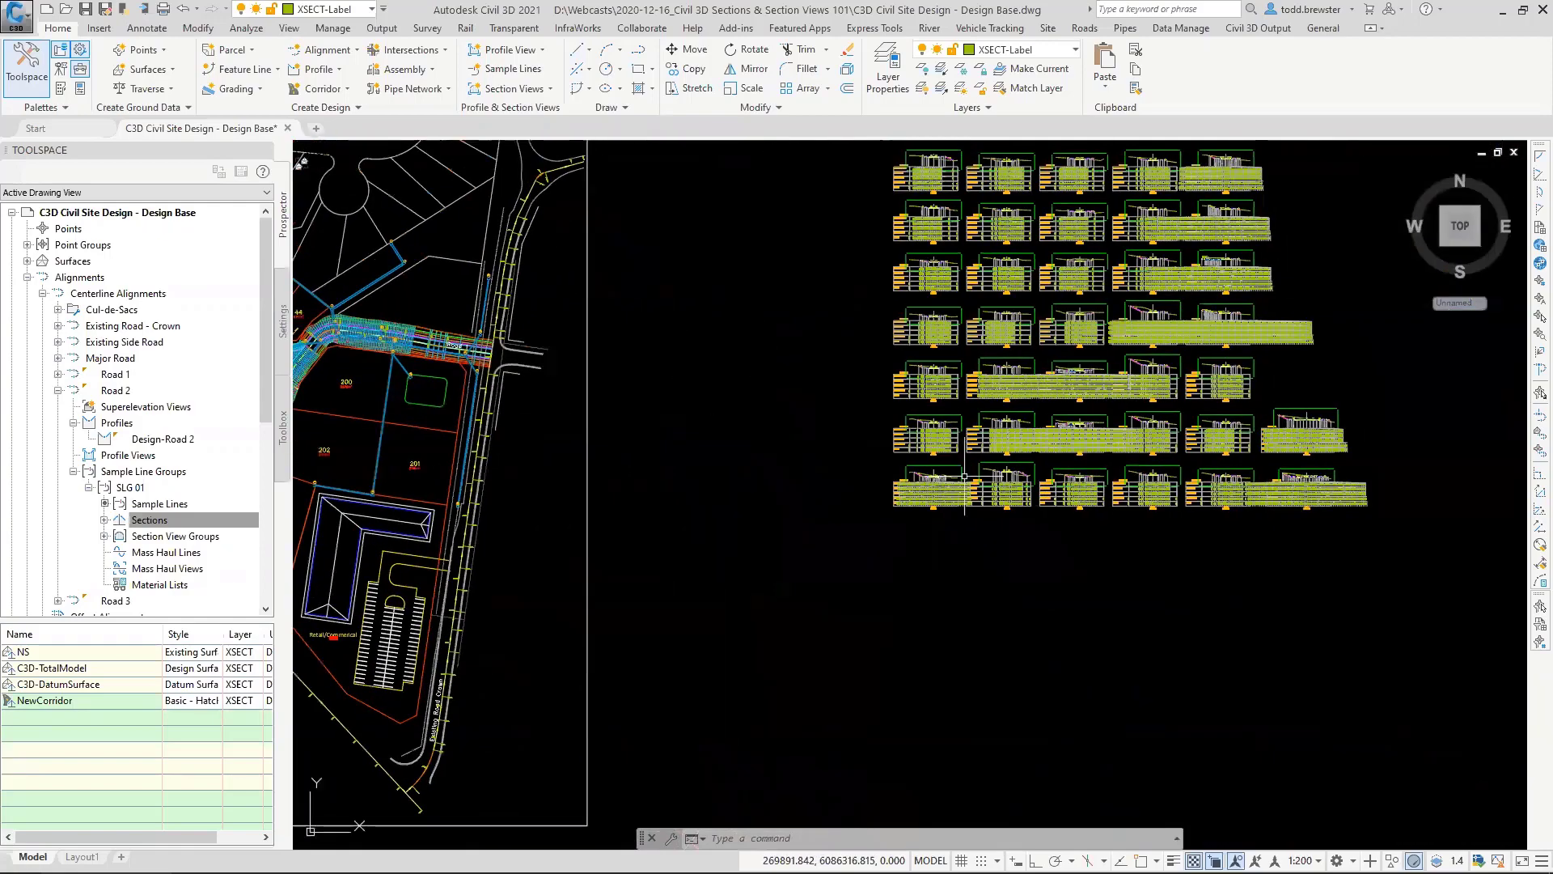
{"action": "scroll", "coordinate": [940, 473], "scroll_direction": "up", "scroll_amount": 3}
{"action": "scroll", "coordinate": [977, 432], "scroll_direction": "up", "scroll_amount": 4}
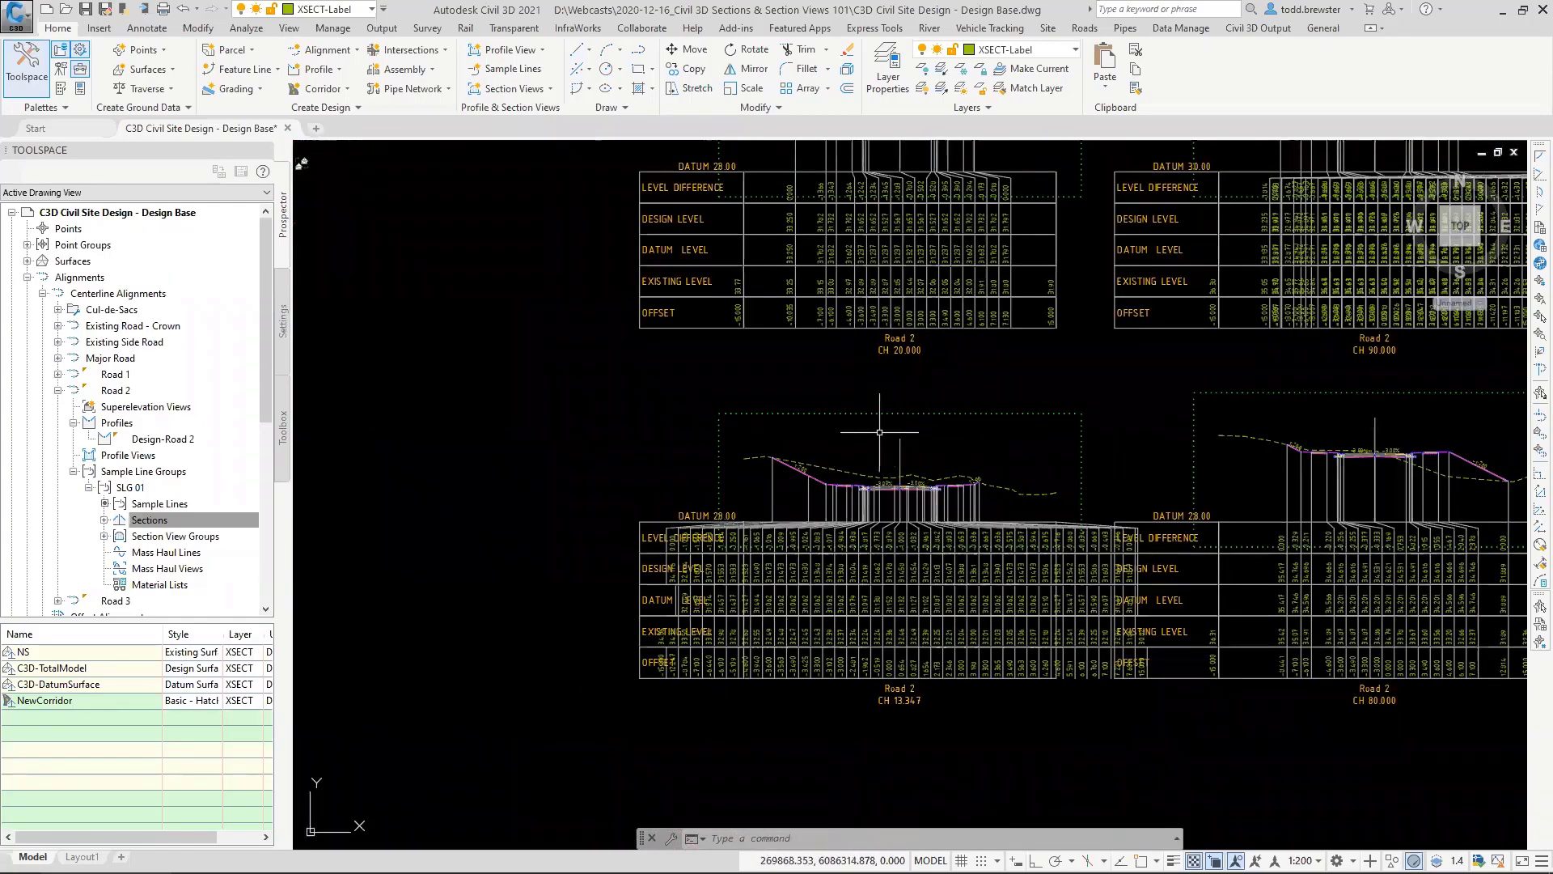
{"action": "mouse_move", "coordinate": [874, 361]}
{"action": "middle_mouse_down"}
{"action": "mouse_move", "coordinate": [804, 550]}
{"action": "mouse_move", "coordinate": [779, 564]}
{"action": "middle_mouse_up"}
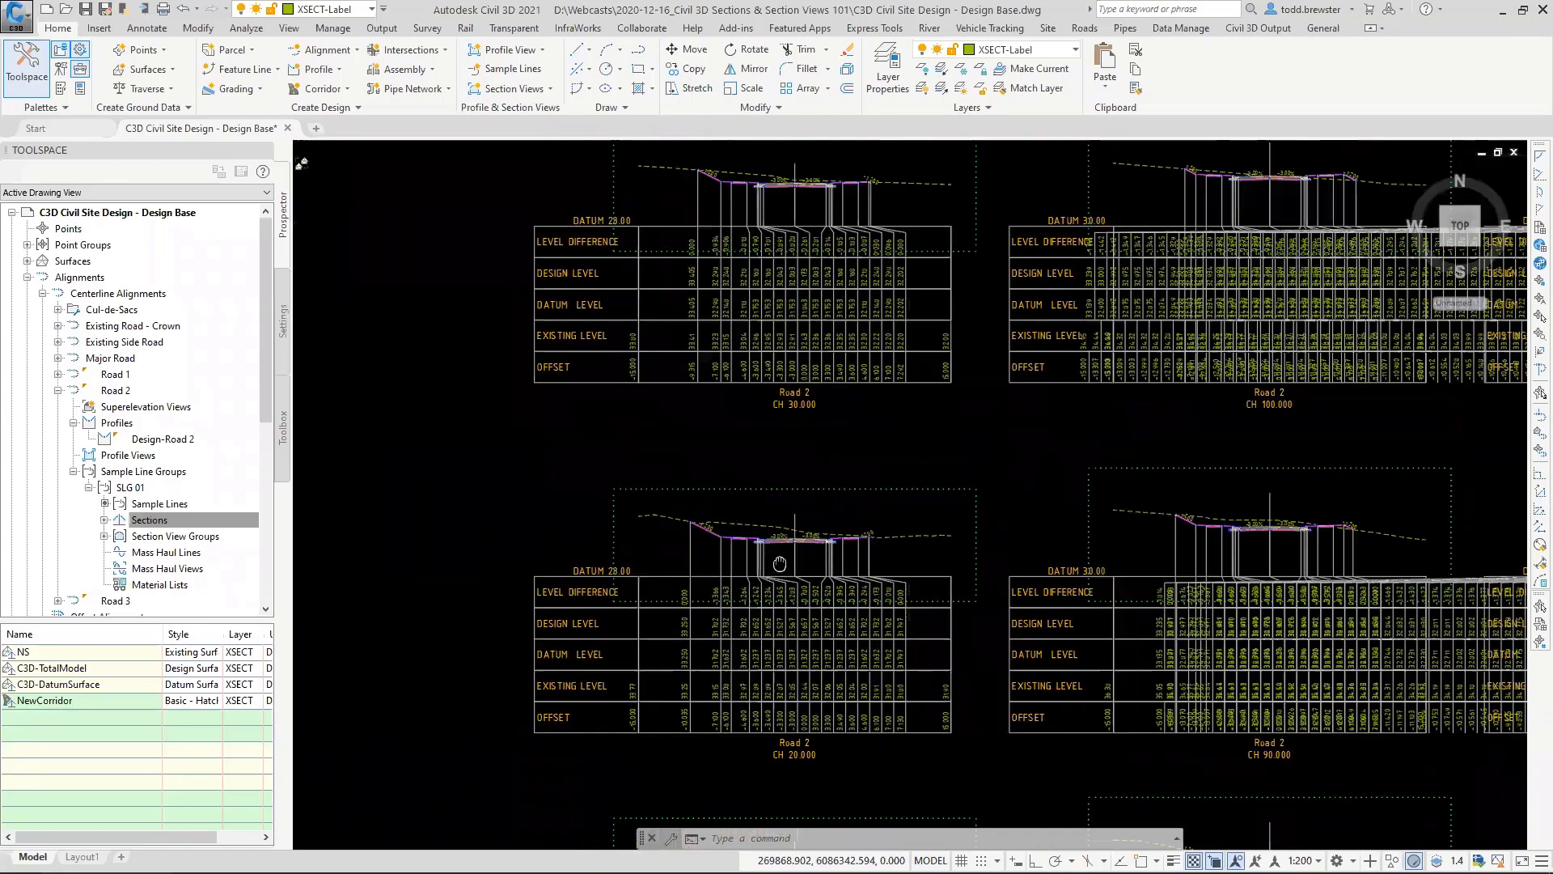
{"action": "scroll", "coordinate": [715, 407], "scroll_direction": "down", "scroll_amount": 9}
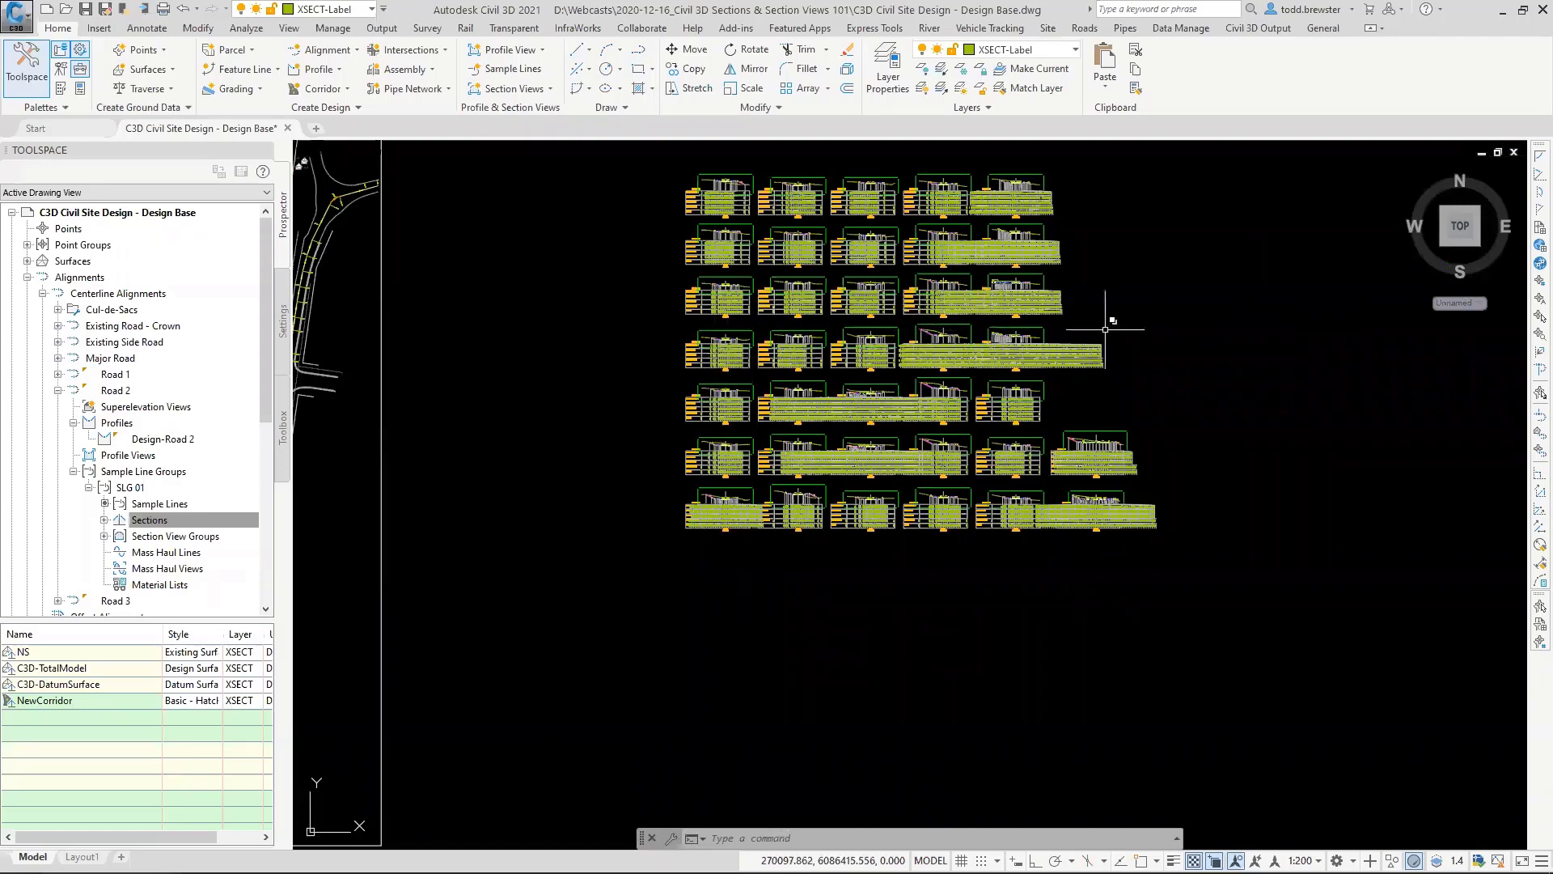
{"action": "scroll", "coordinate": [681, 508], "scroll_direction": "up", "scroll_amount": 10}
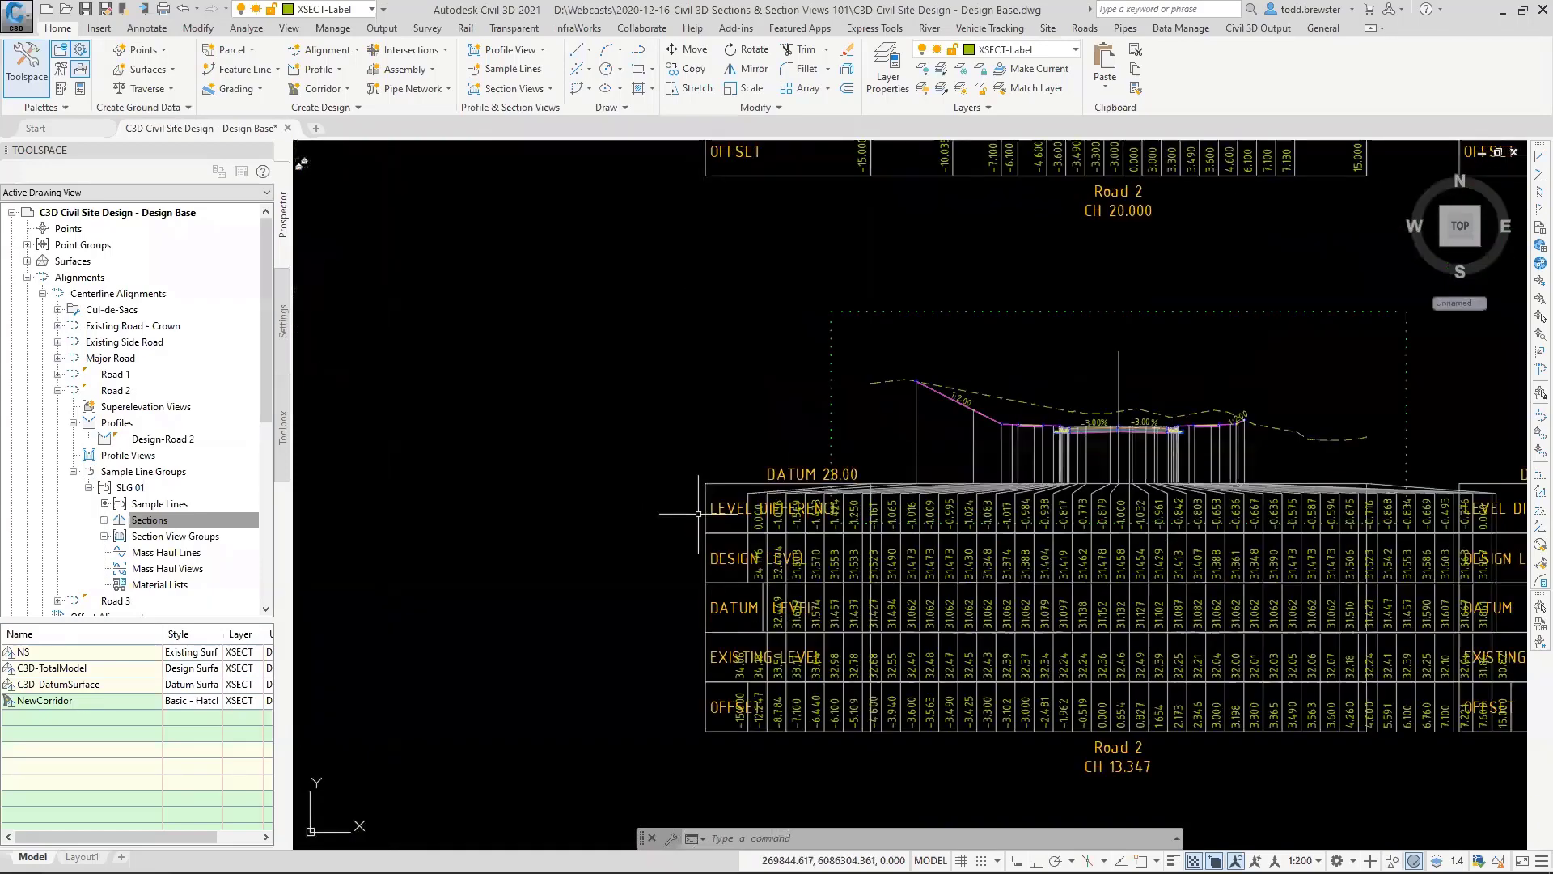
{"action": "middle_click_drag", "start_coordinate": [1394, 510], "coordinate": [1070, 472]}
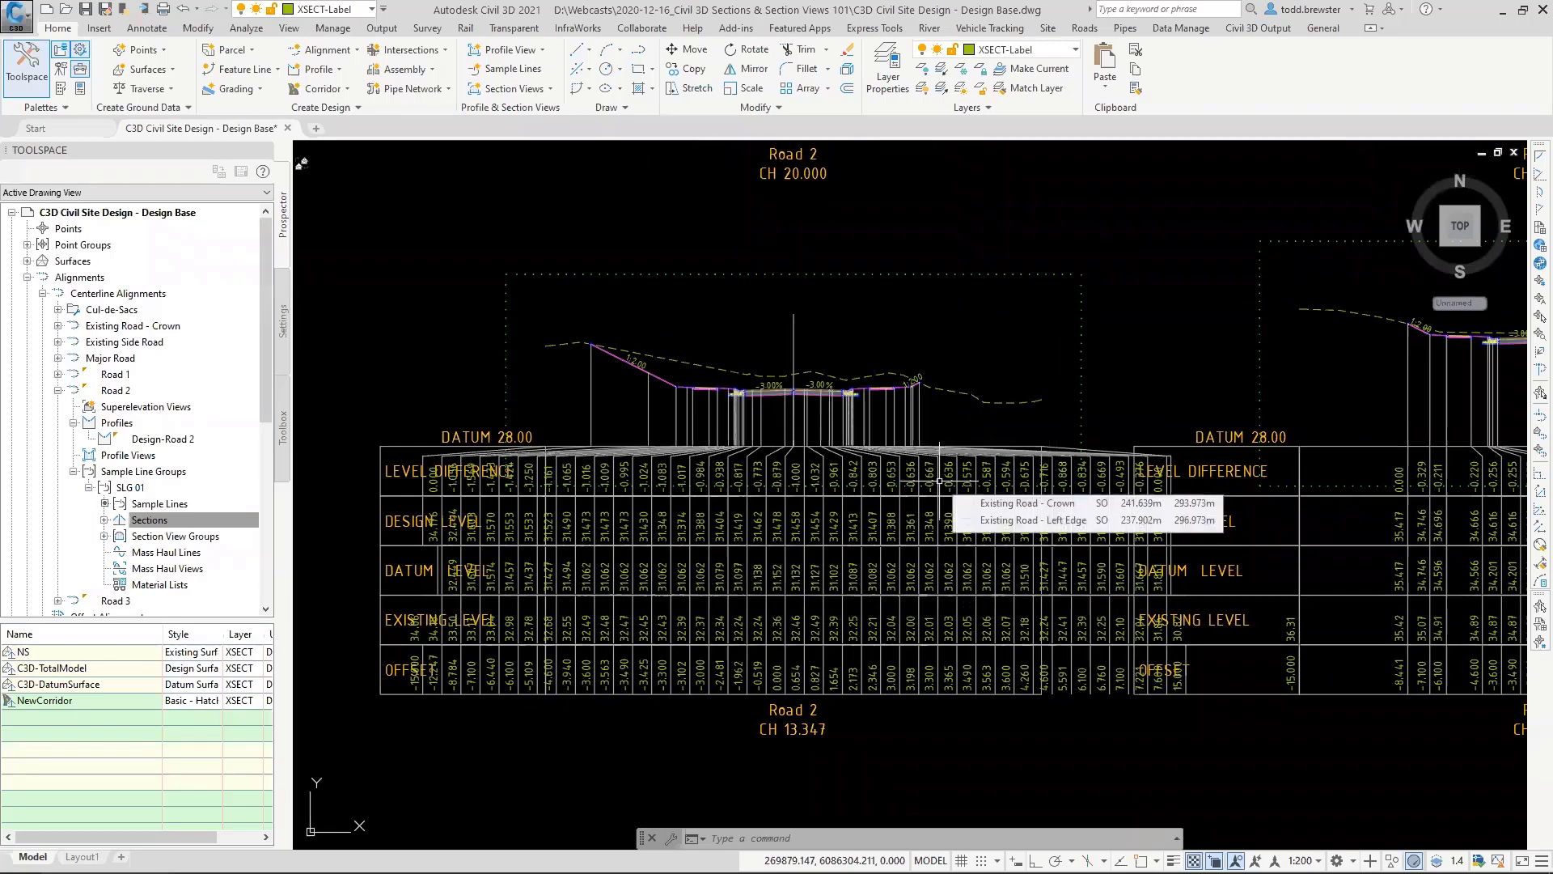
{"action": "scroll", "coordinate": [734, 417], "scroll_direction": "up", "scroll_amount": 4}
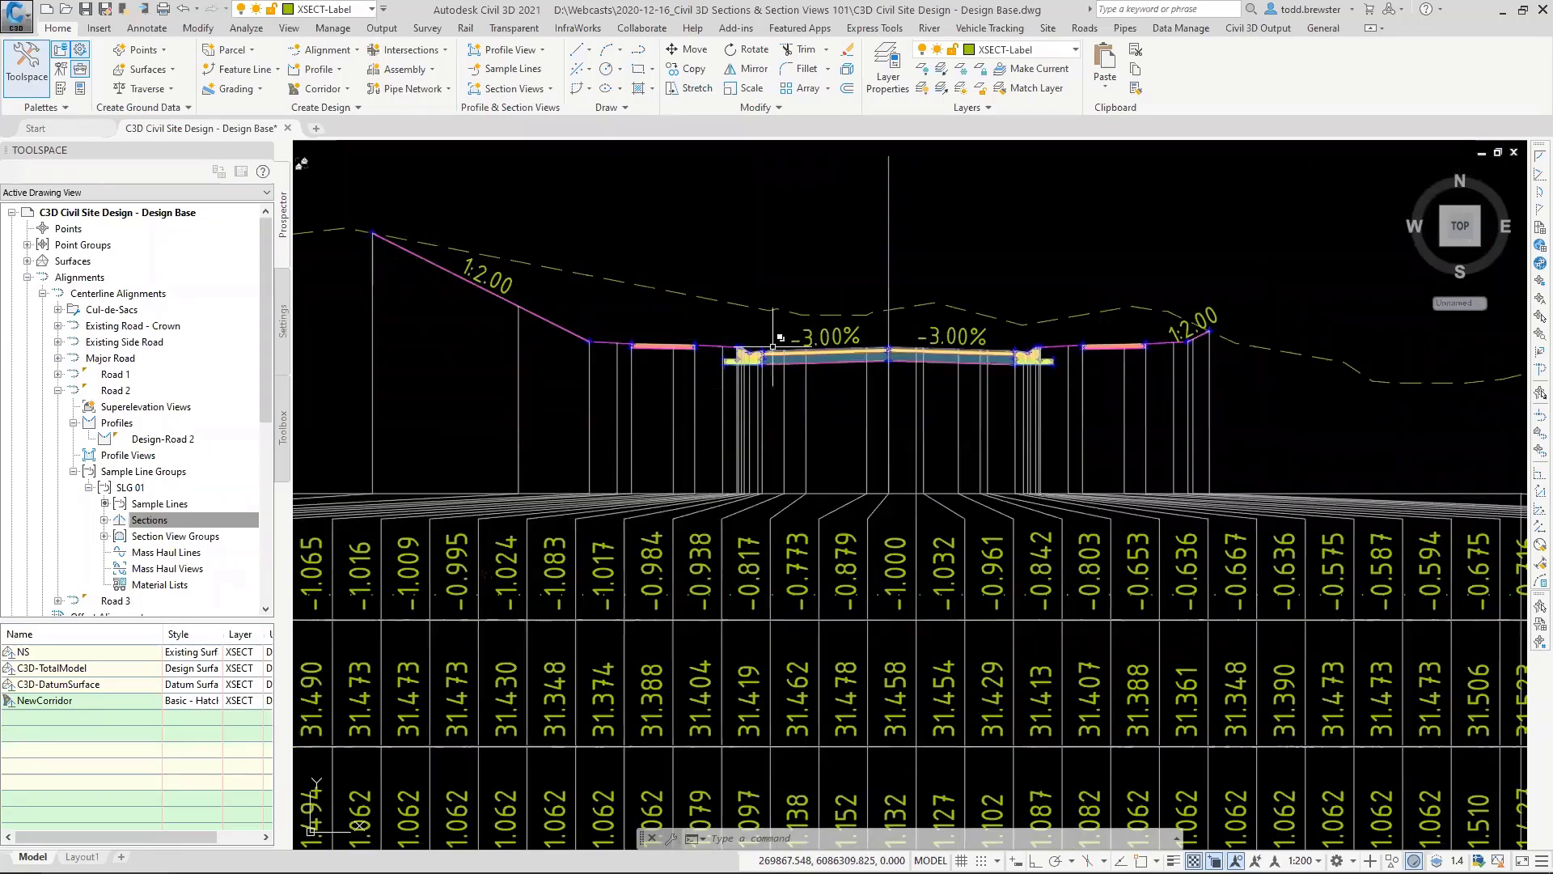
{"action": "scroll", "coordinate": [1044, 356], "scroll_direction": "up", "scroll_amount": 5}
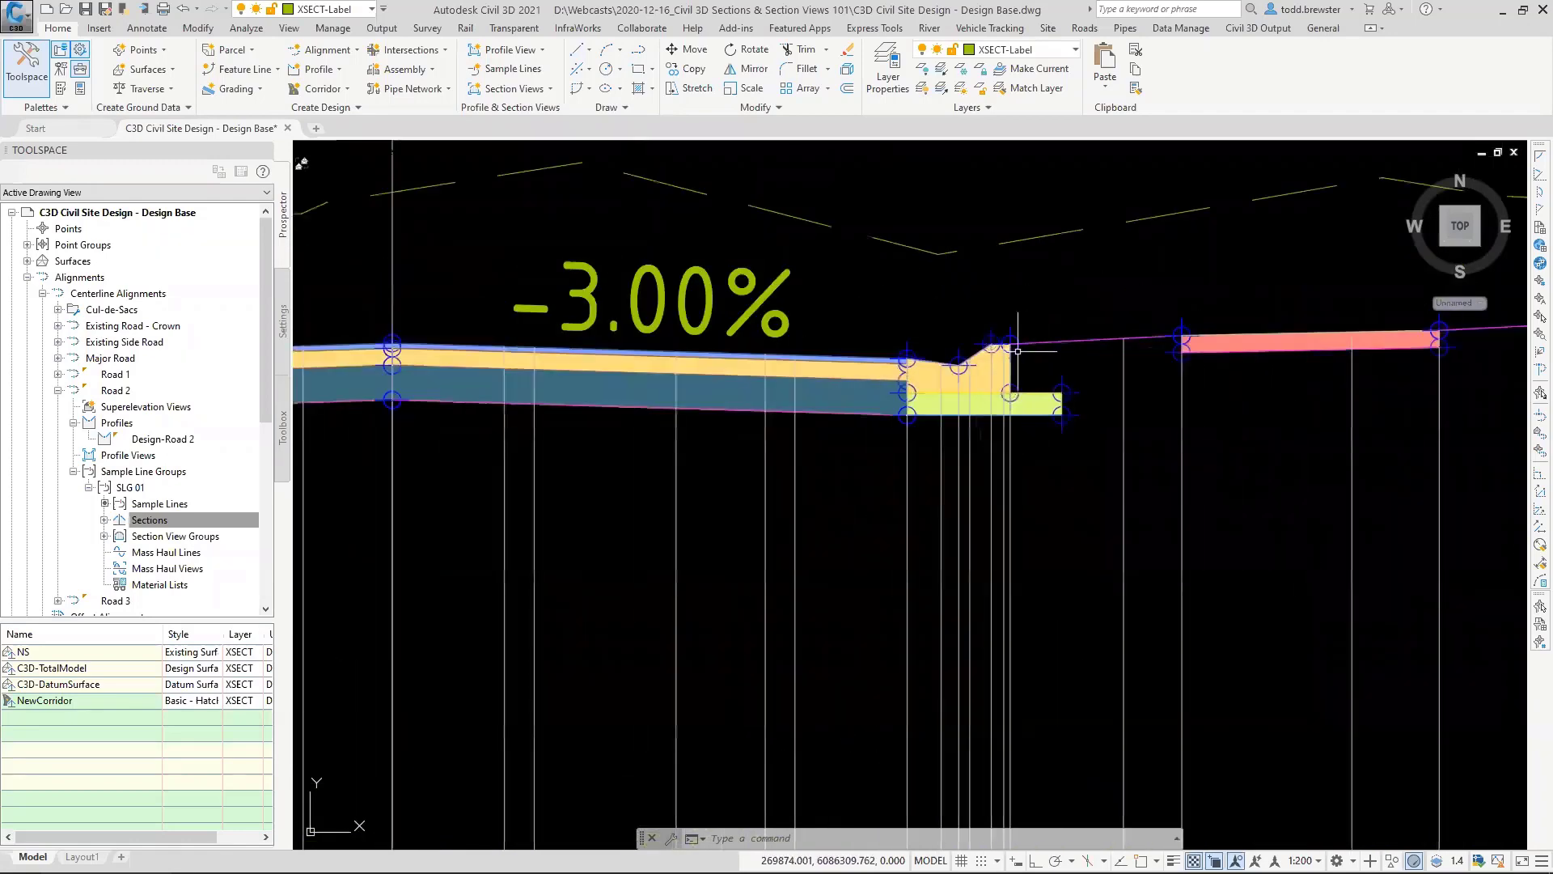
{"action": "scroll", "coordinate": [1024, 352], "scroll_direction": "down", "scroll_amount": 8}
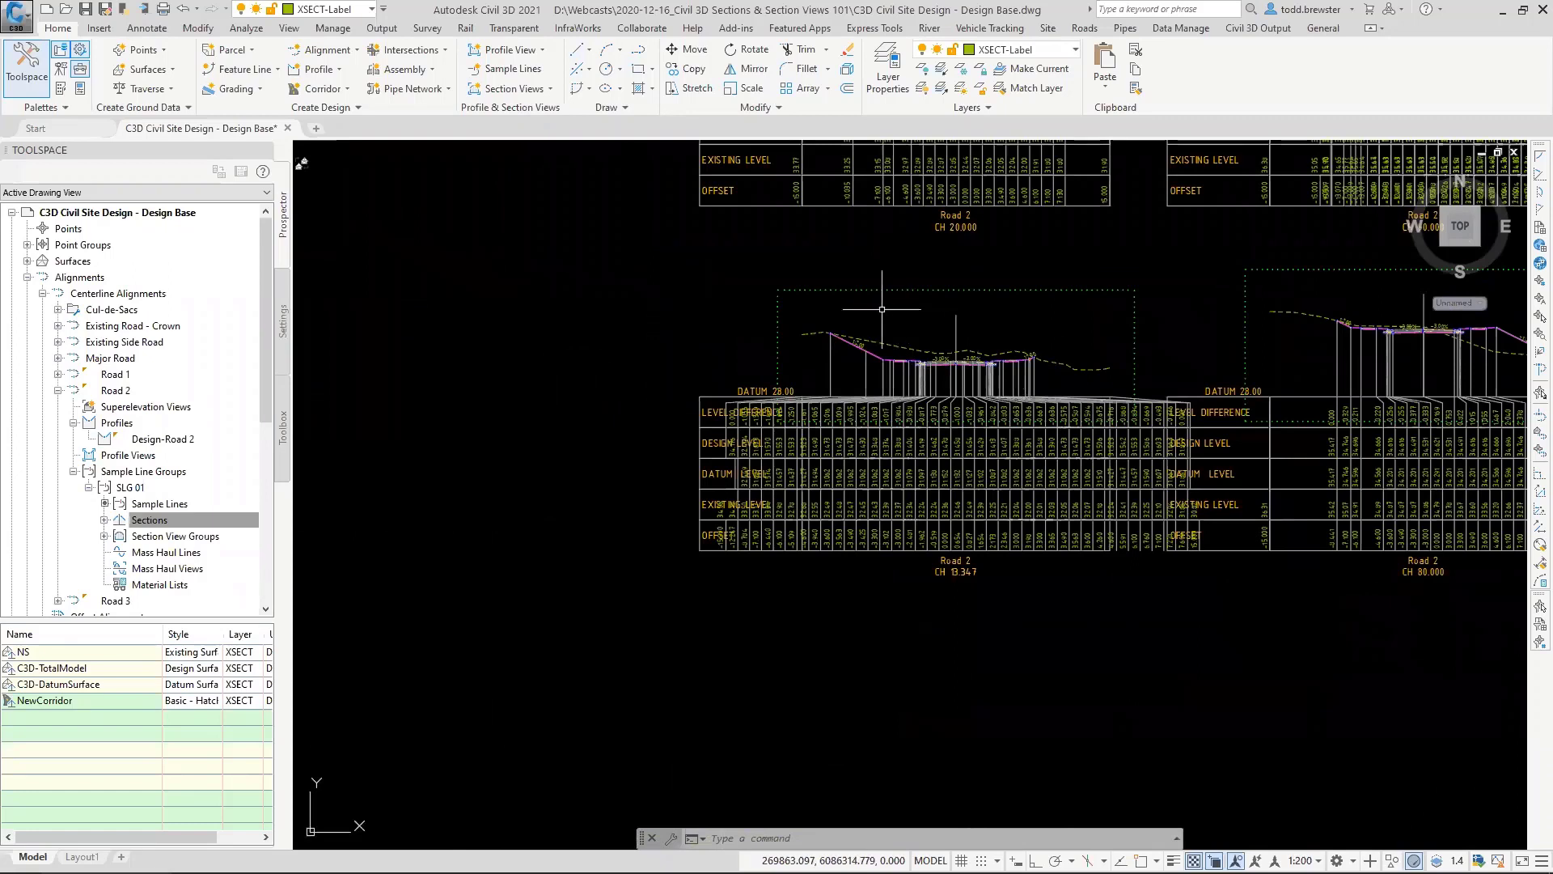
{"action": "mouse_move", "coordinate": [939, 329]}
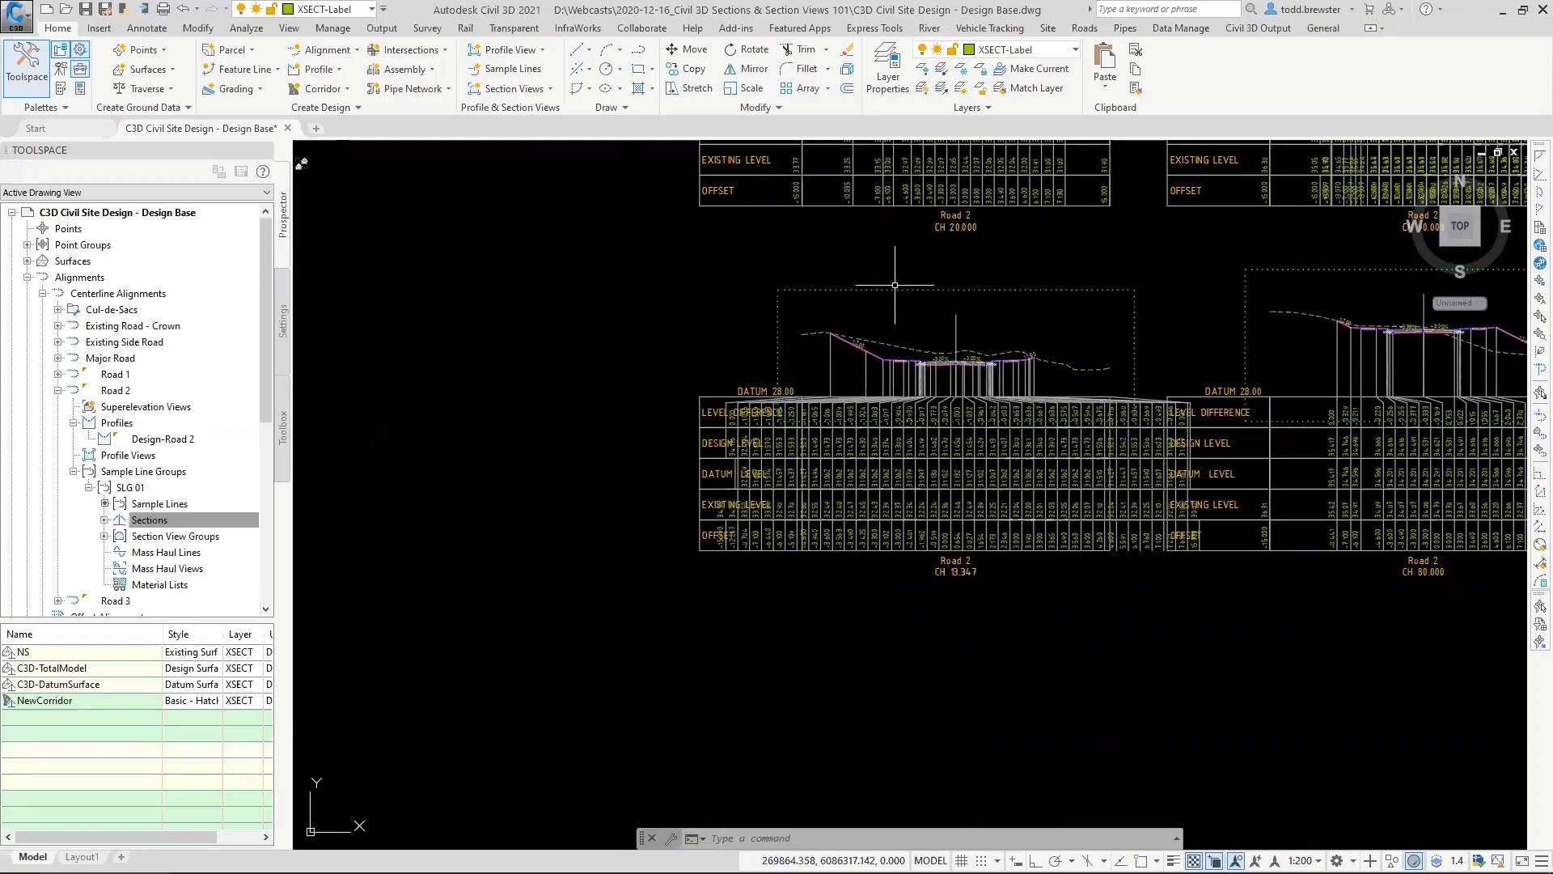
{"action": "scroll", "coordinate": [1049, 366], "scroll_direction": "up", "scroll_amount": 4}
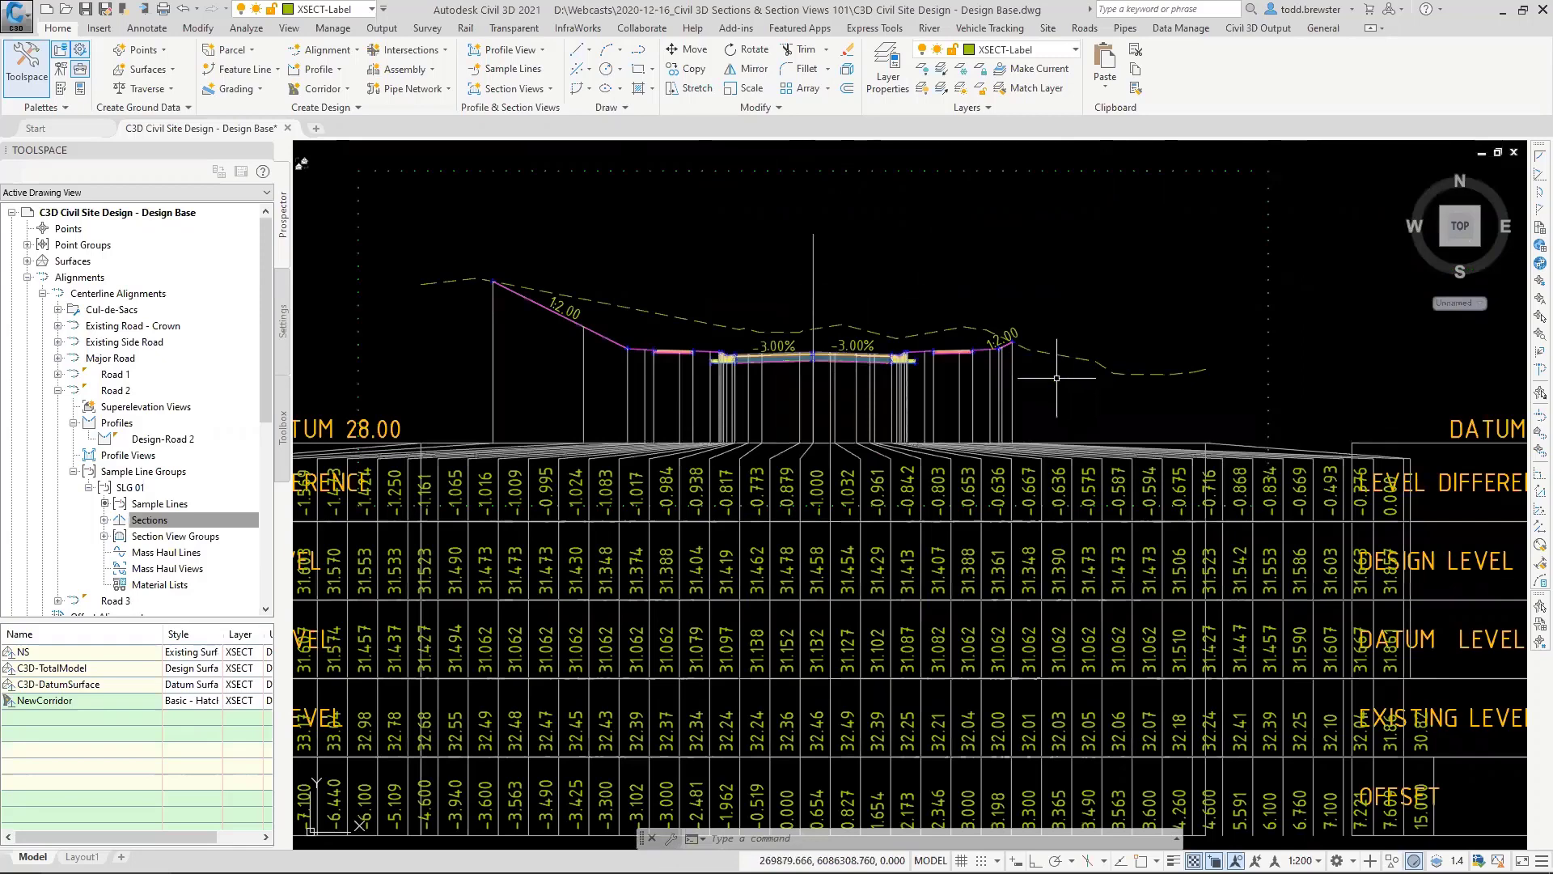
Step: Check the grade-break labels on a section, clear the selection, and save the drawing
{"action": "left_click", "coordinate": [1010, 373]}
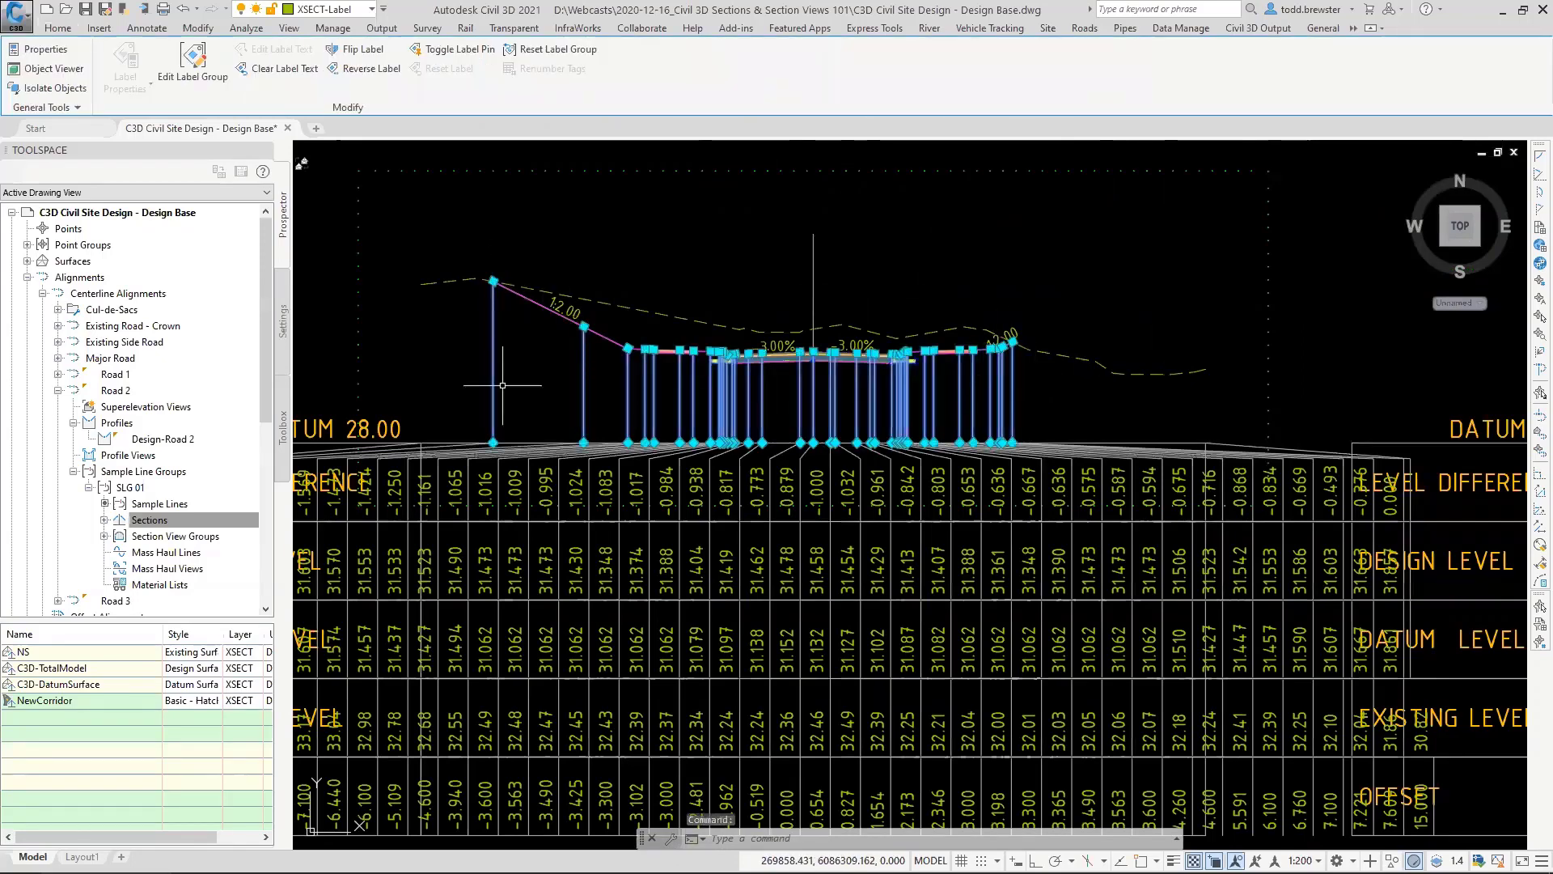
{"action": "key", "text": "Escape"}
{"action": "key", "text": "Escape"}
{"action": "scroll", "coordinate": [554, 403], "scroll_direction": "down", "scroll_amount": 5}
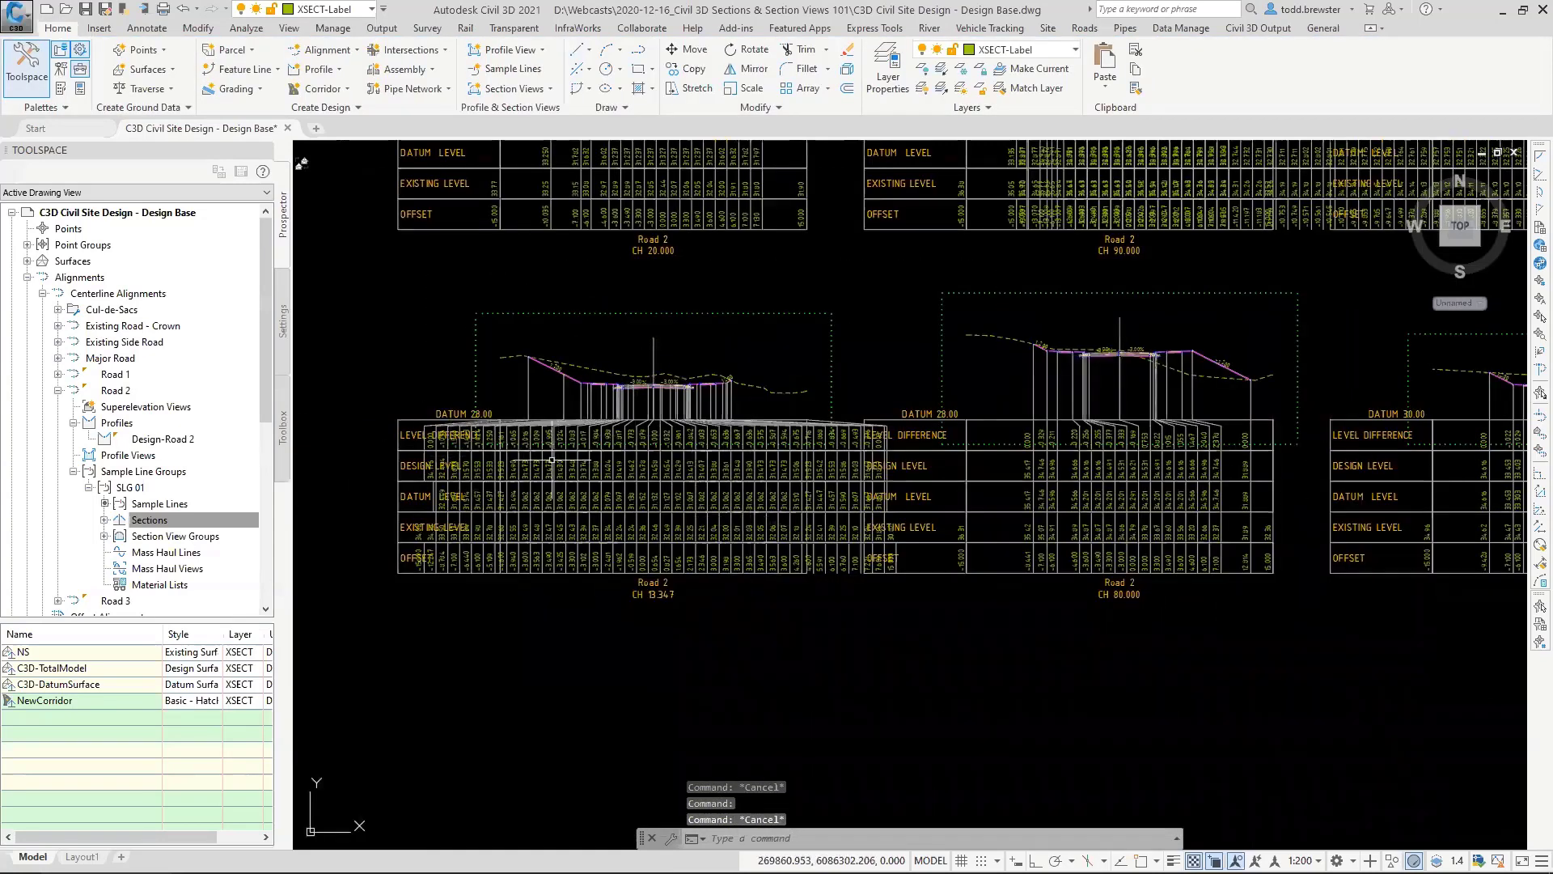
{"action": "mouse_move", "coordinate": [793, 426]}
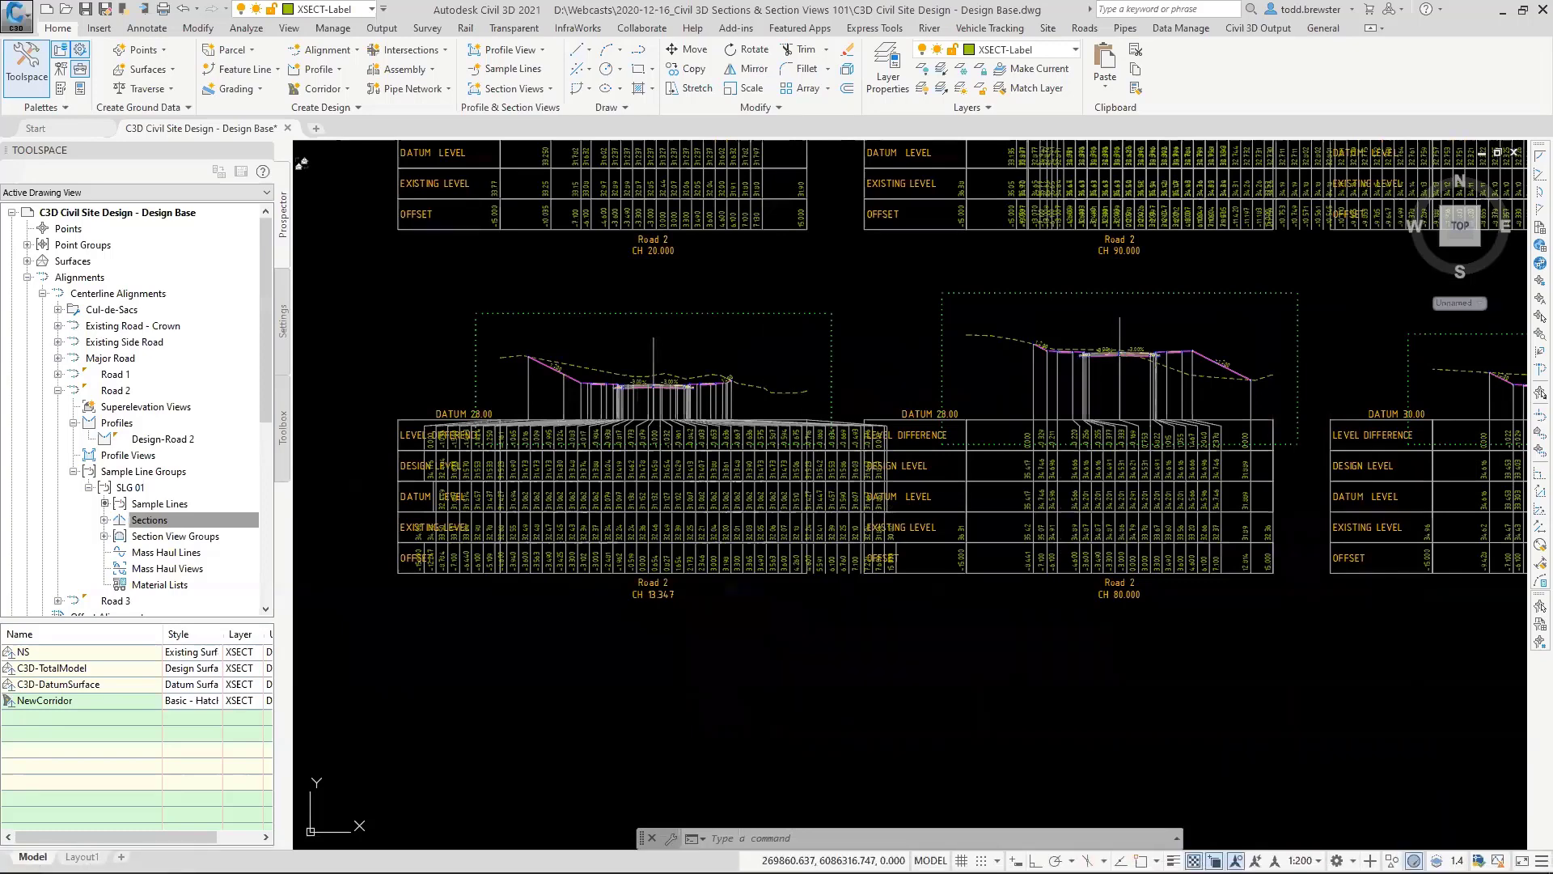
{"action": "key", "text": "alt+Tab"}
{"action": "left_click", "coordinate": [343, 548]}
{"action": "key", "text": "Escape"}
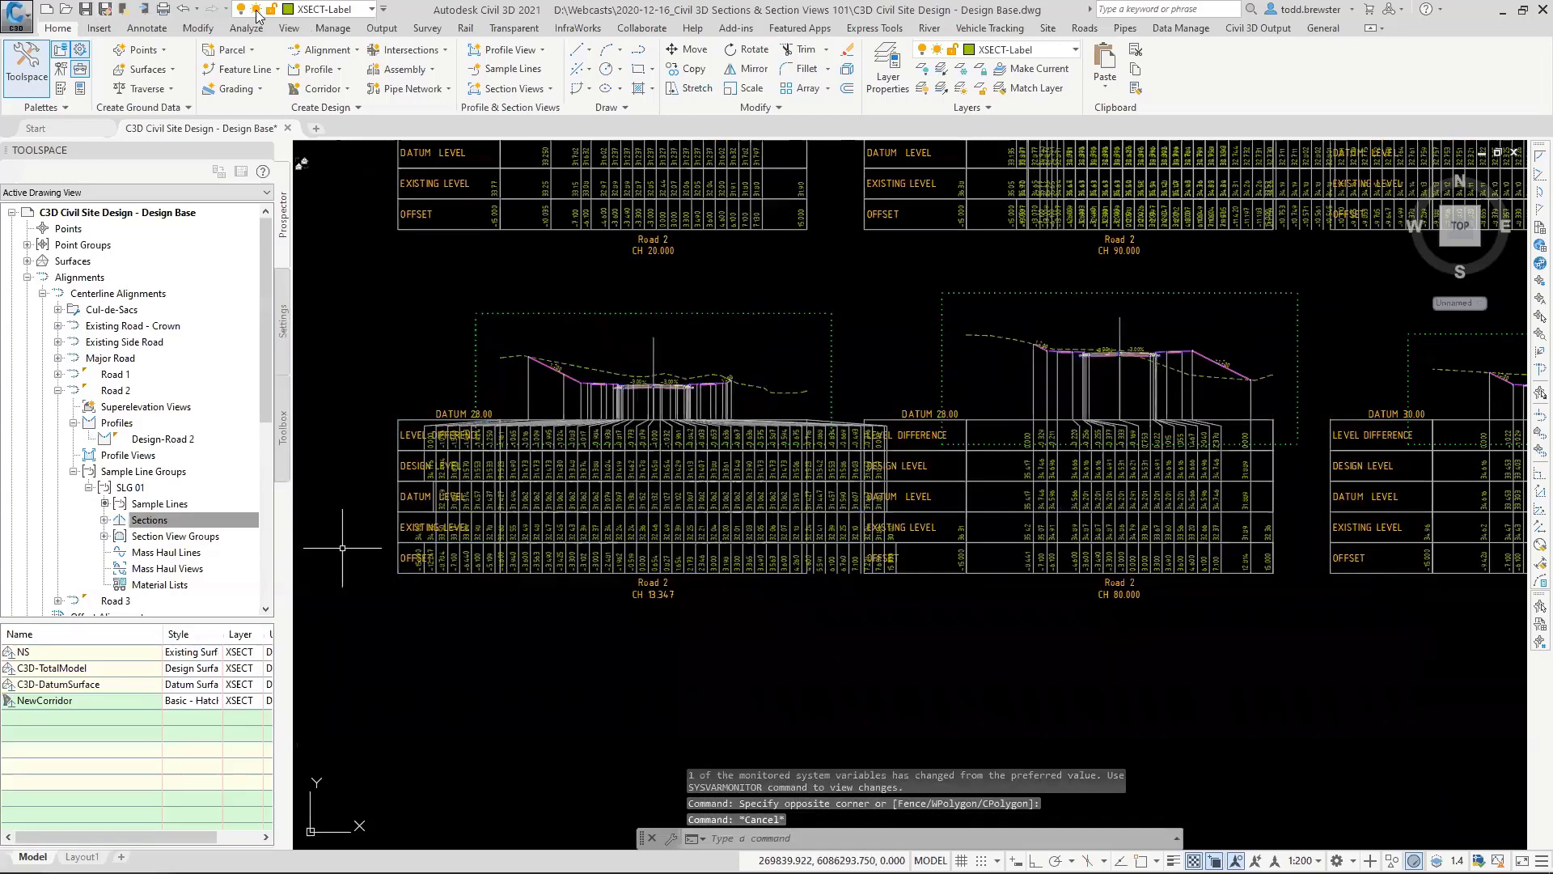
{"action": "left_click", "coordinate": [86, 10]}
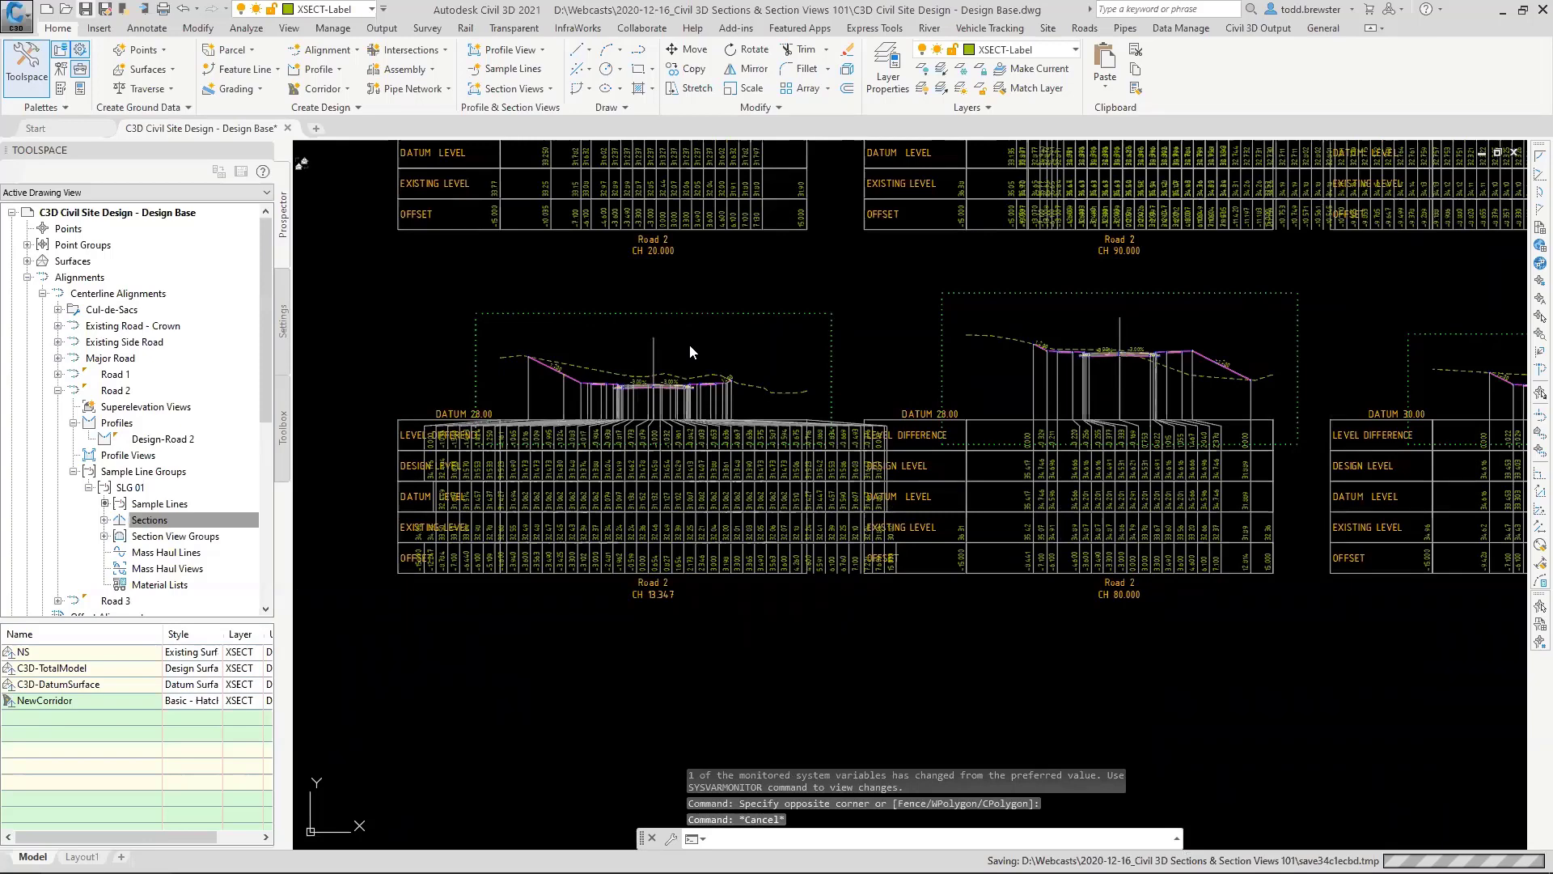
Step: Expand SLG 01's section view groups, pan over, and select the Road 2 CH 20.000 view
{"action": "left_click", "coordinate": [105, 536]}
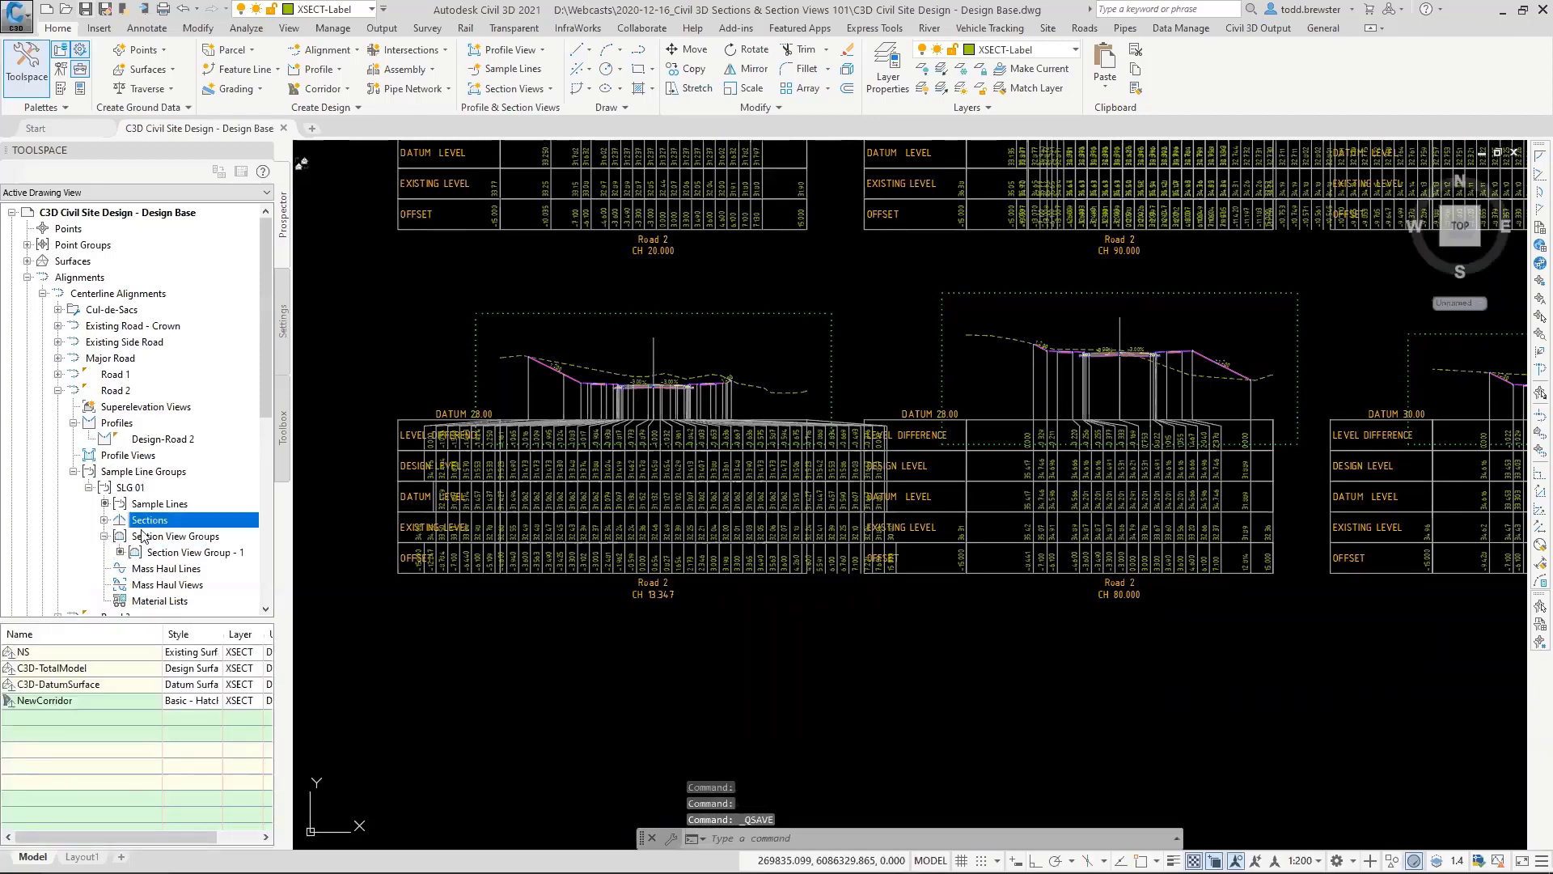
{"action": "scroll", "coordinate": [151, 453], "scroll_direction": "down", "scroll_amount": 1}
{"action": "right_click", "coordinate": [151, 503]}
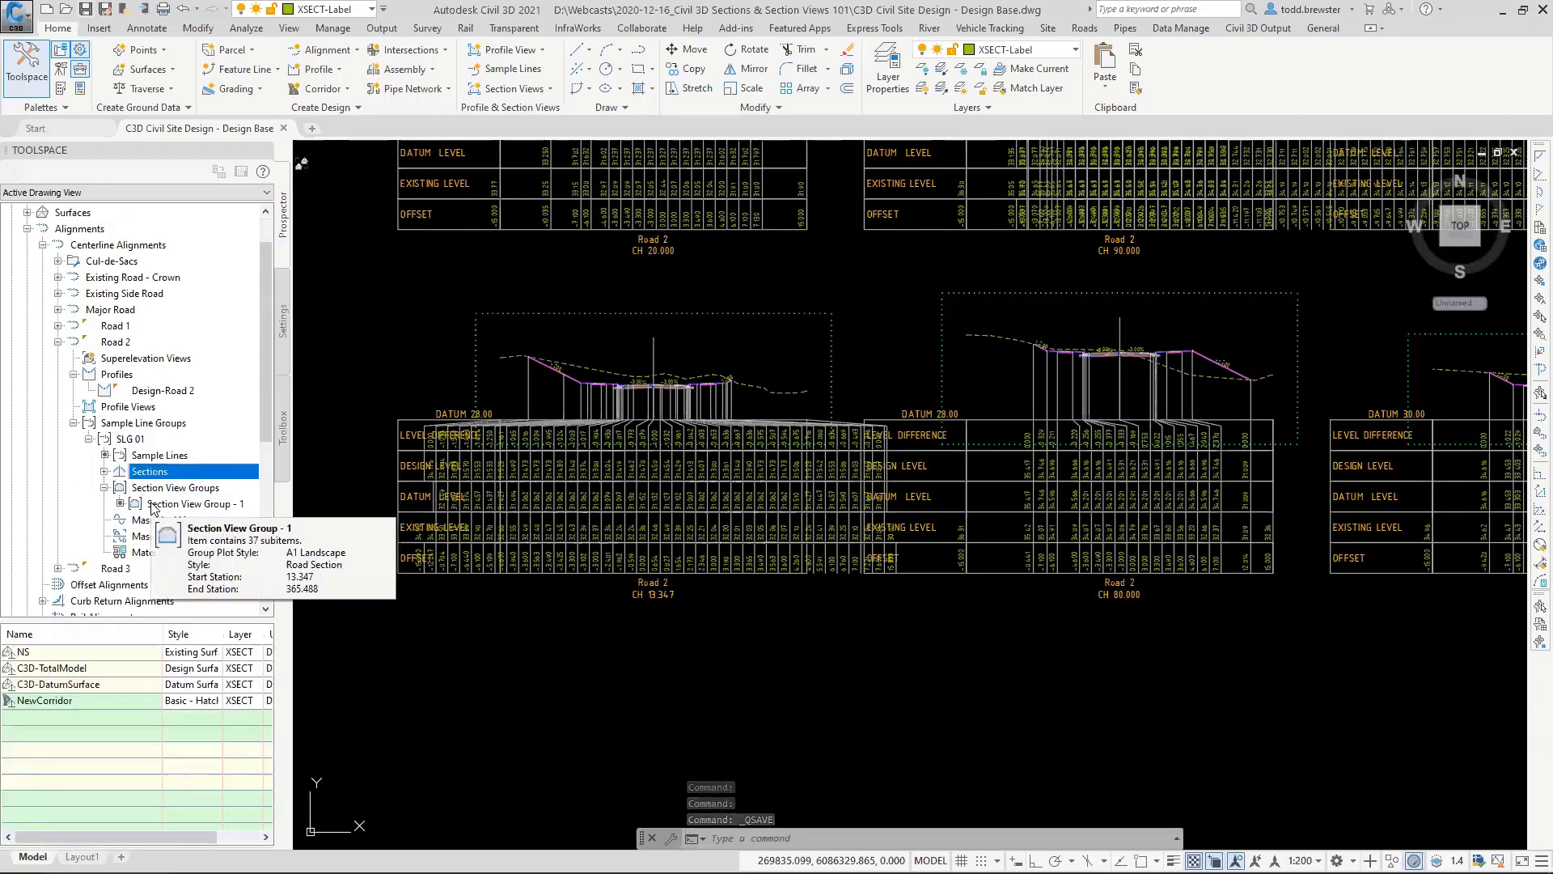
{"action": "left_click", "coordinate": [208, 505]}
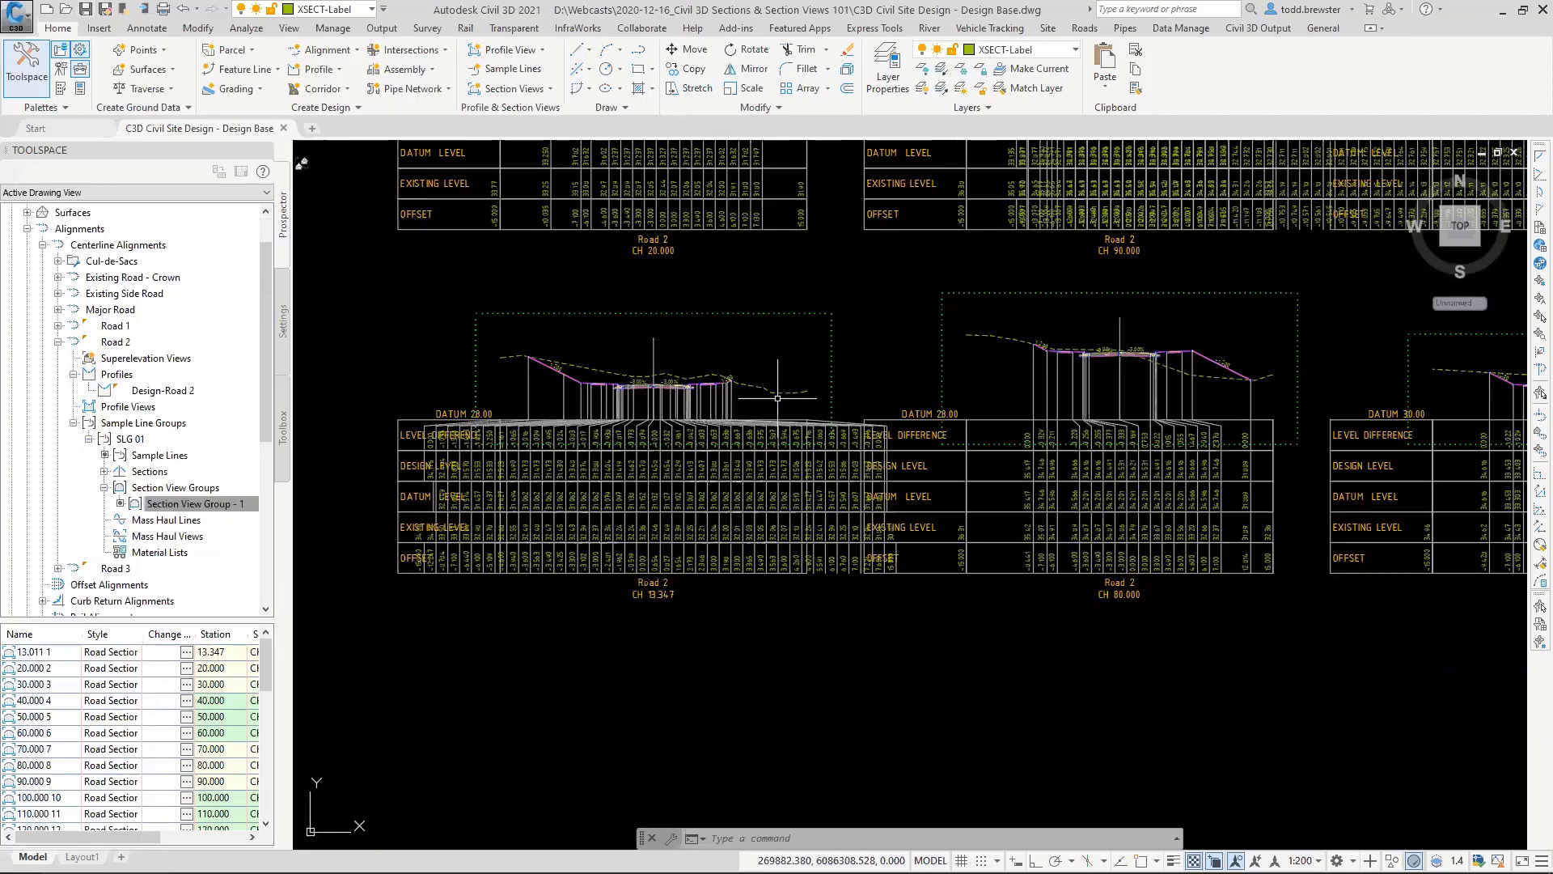
{"action": "mouse_move", "coordinate": [783, 394]}
{"action": "middle_mouse_down"}
{"action": "mouse_move", "coordinate": [820, 496]}
{"action": "mouse_move", "coordinate": [903, 618]}
{"action": "middle_mouse_up"}
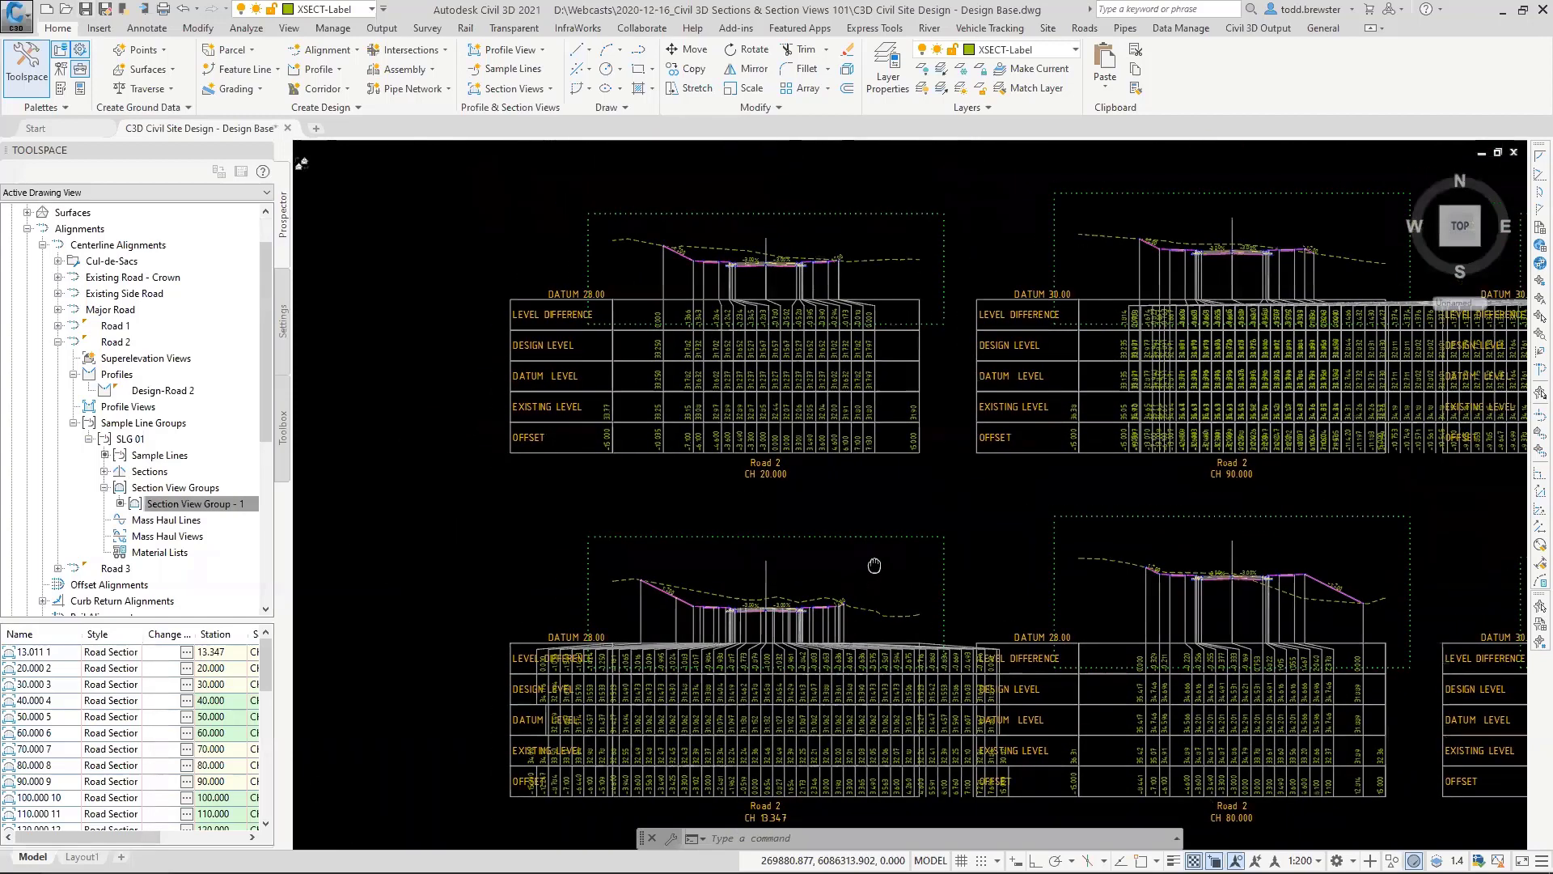
{"action": "left_click", "coordinate": [602, 214]}
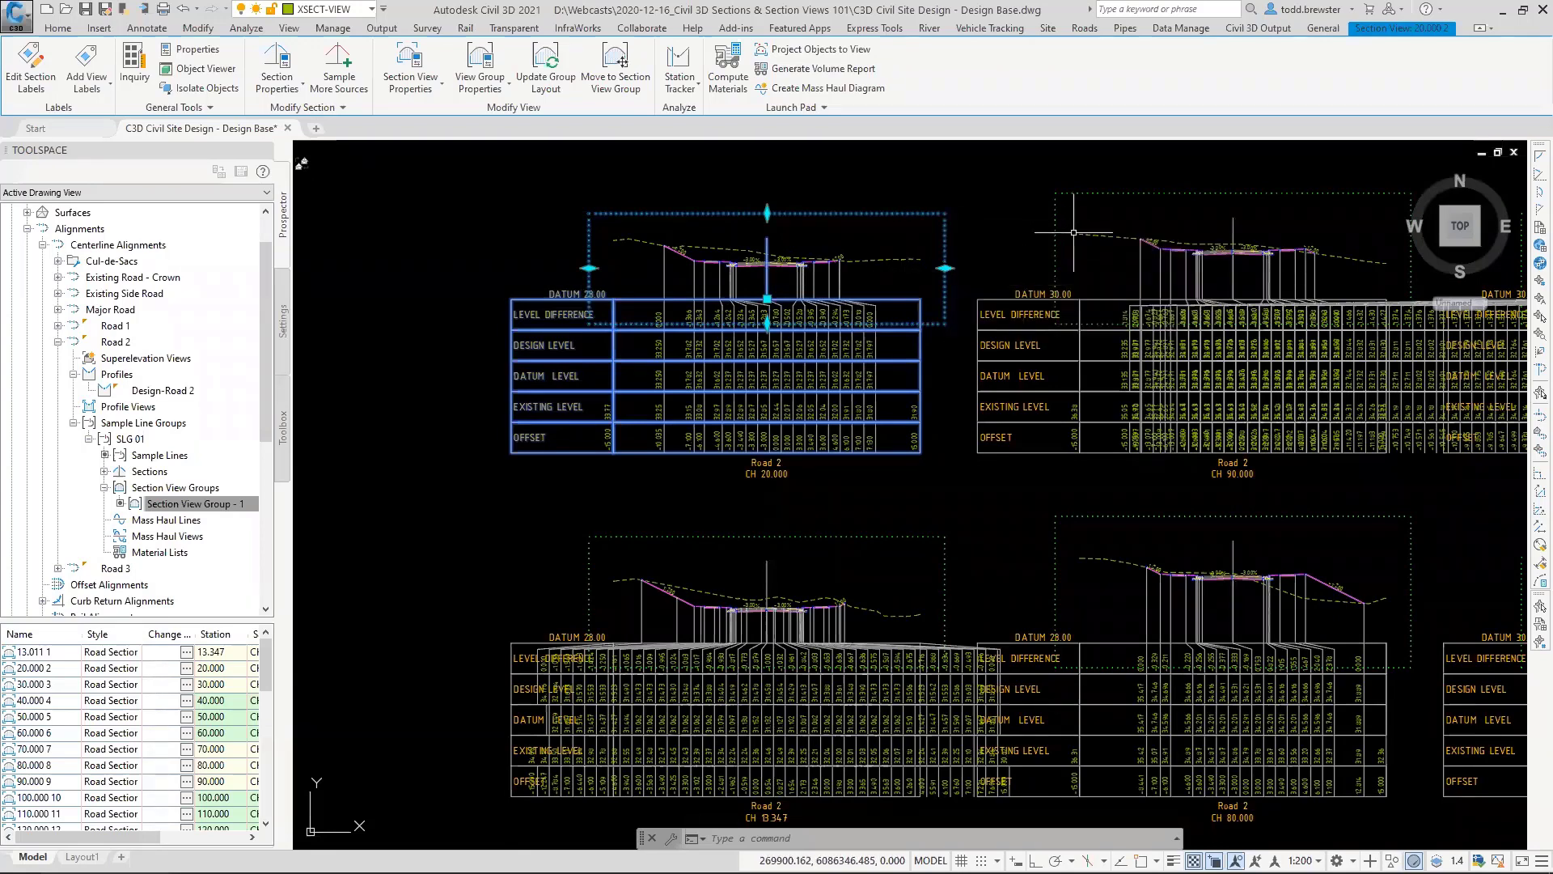
Step: Open the group's band set and preview the Full Road Design - 0.5m Weeding set without importing it
{"action": "left_click", "coordinate": [479, 63]}
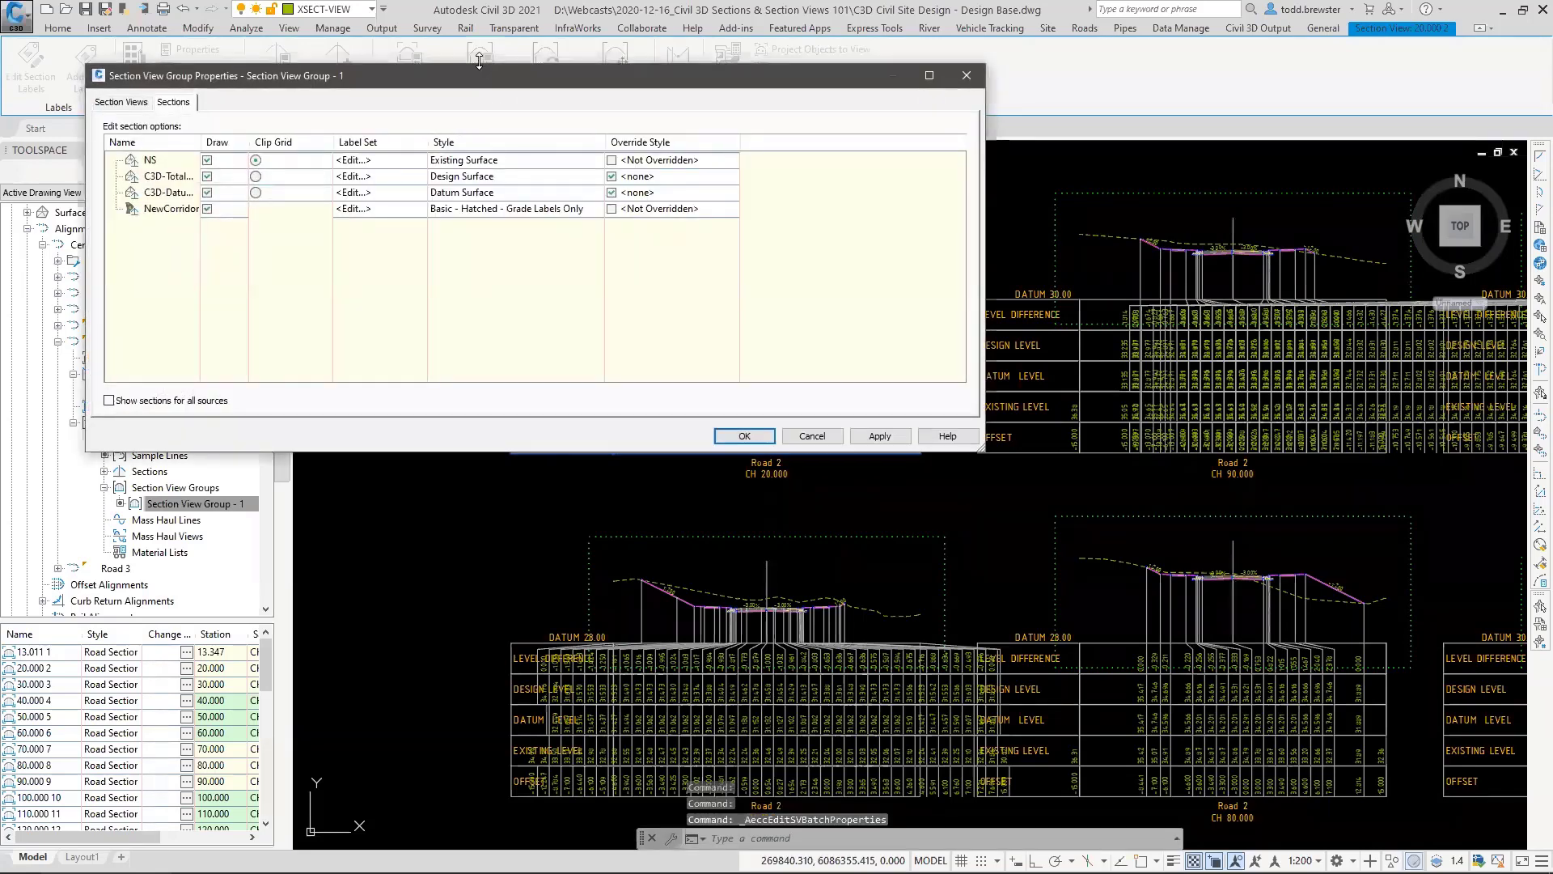
{"action": "left_click_drag", "start_coordinate": [479, 92], "coordinate": [539, 93]}
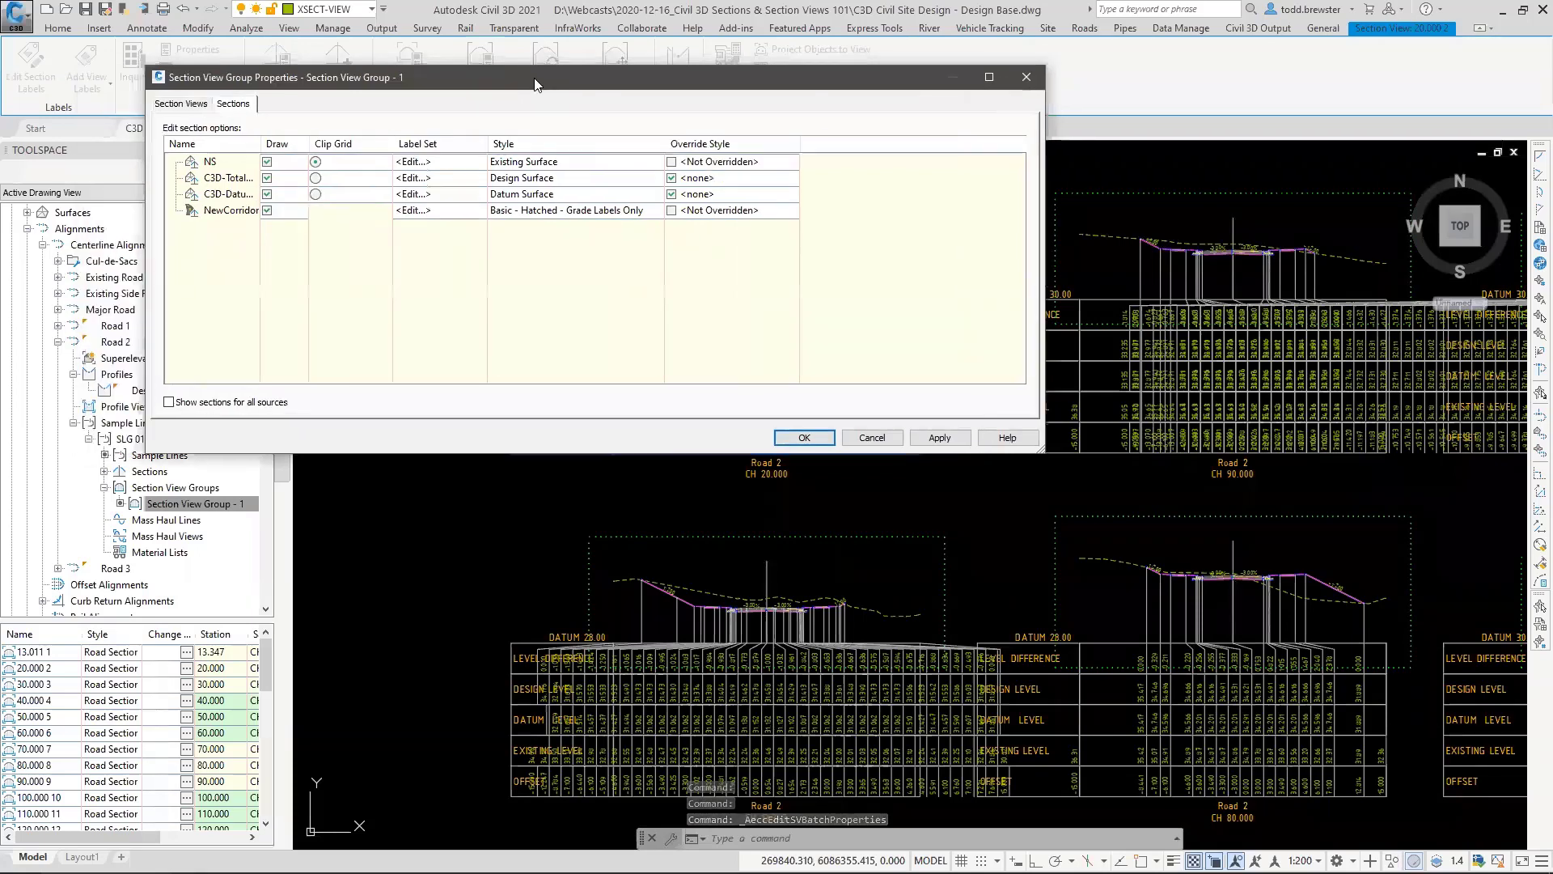
{"action": "left_click", "coordinate": [195, 103]}
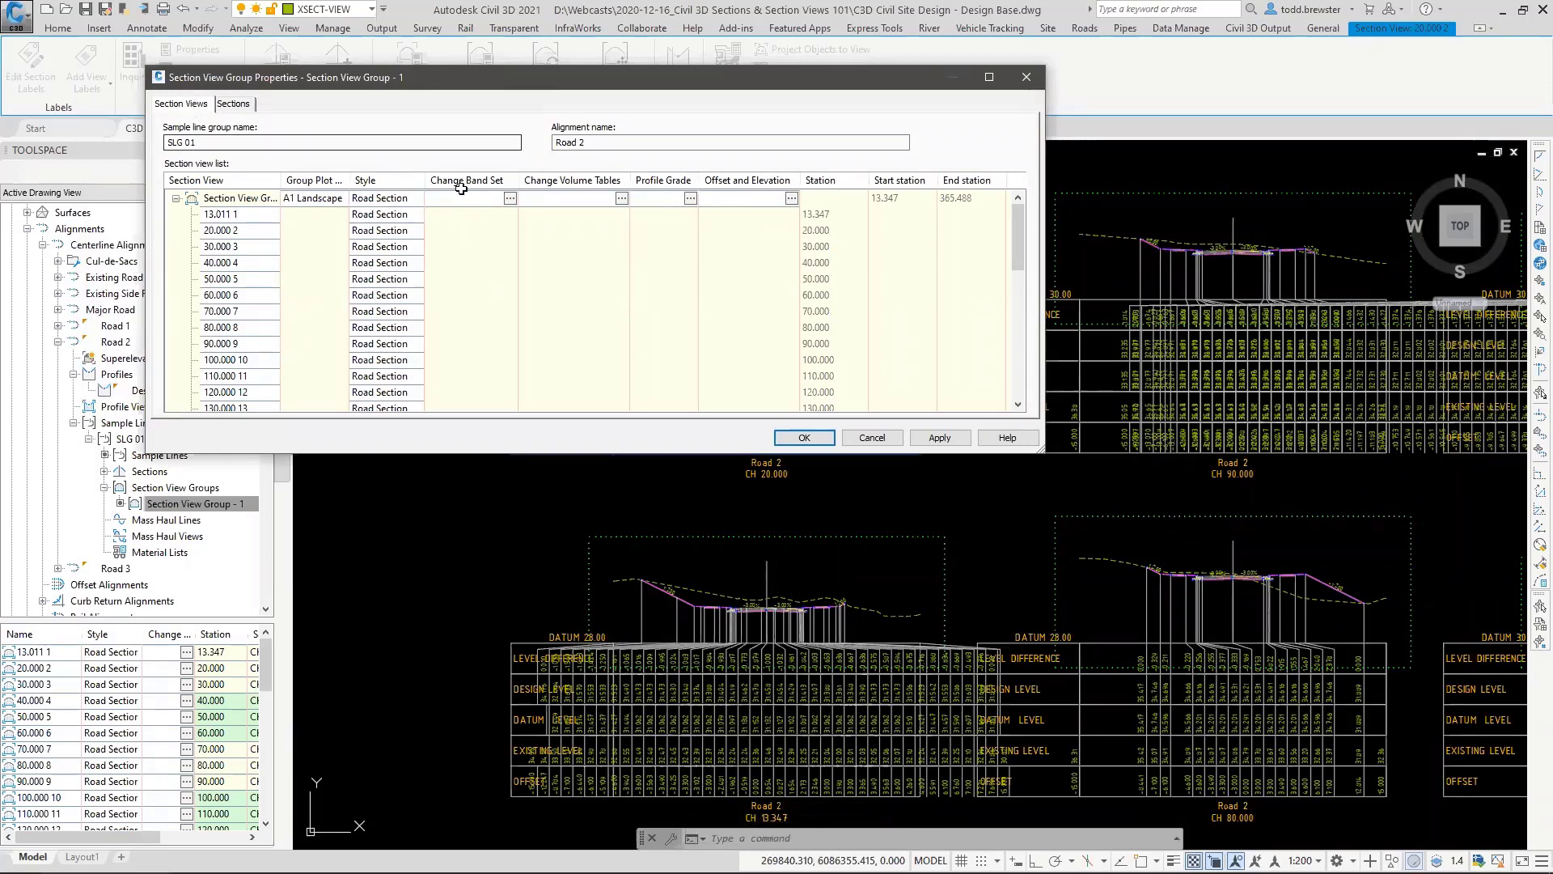
{"action": "left_click", "coordinate": [512, 198]}
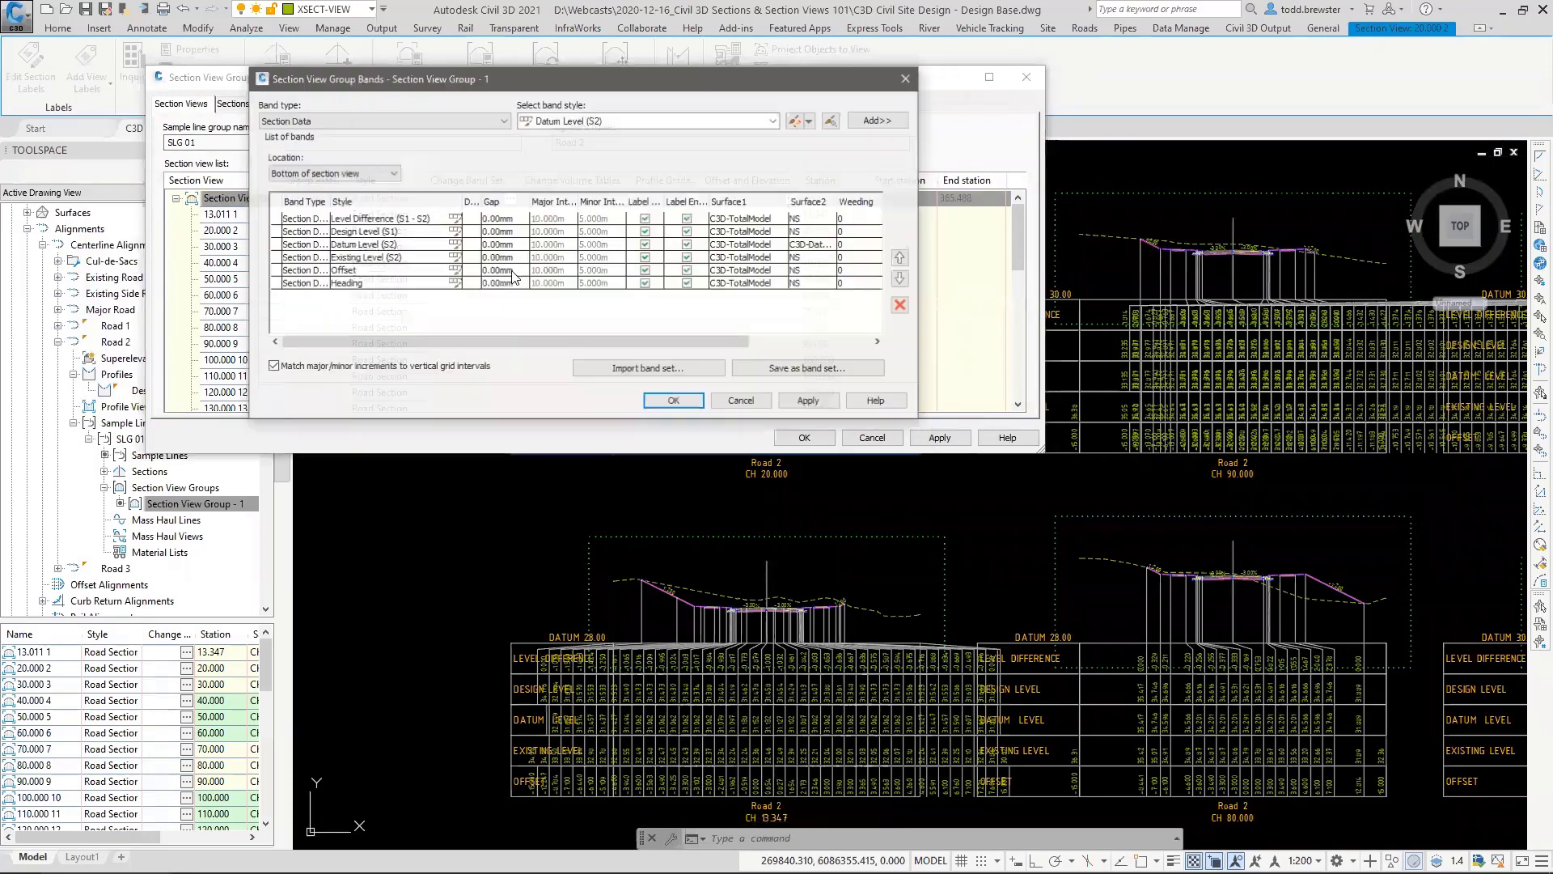
{"action": "left_click", "coordinate": [859, 222]}
{"action": "left_click_drag", "start_coordinate": [615, 342], "coordinate": [720, 341]}
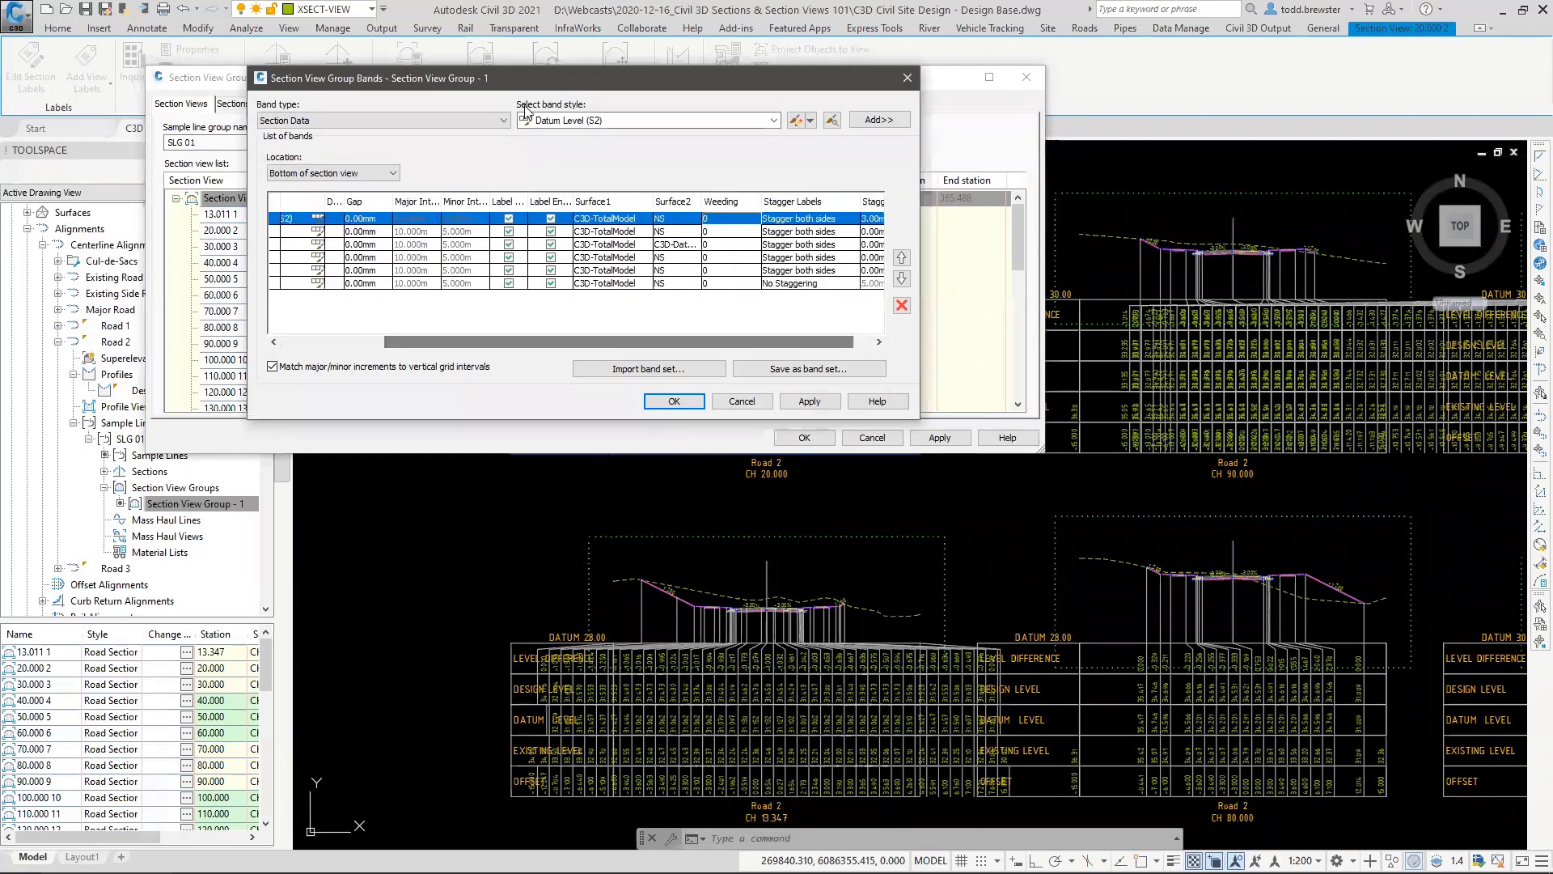
{"action": "left_click", "coordinate": [647, 368]}
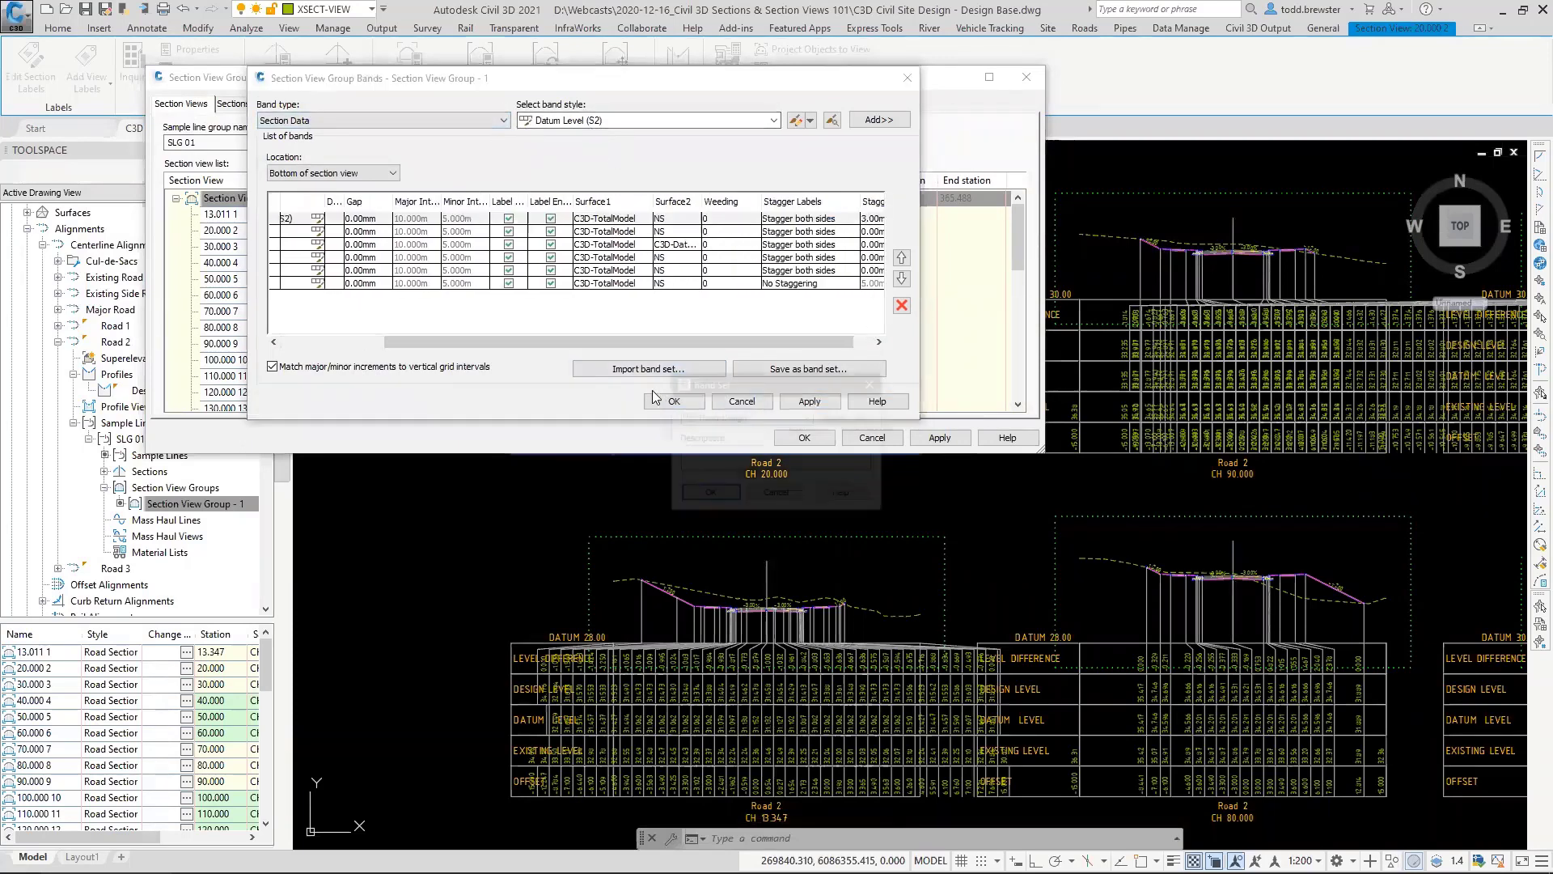
{"action": "left_click", "coordinate": [756, 416]}
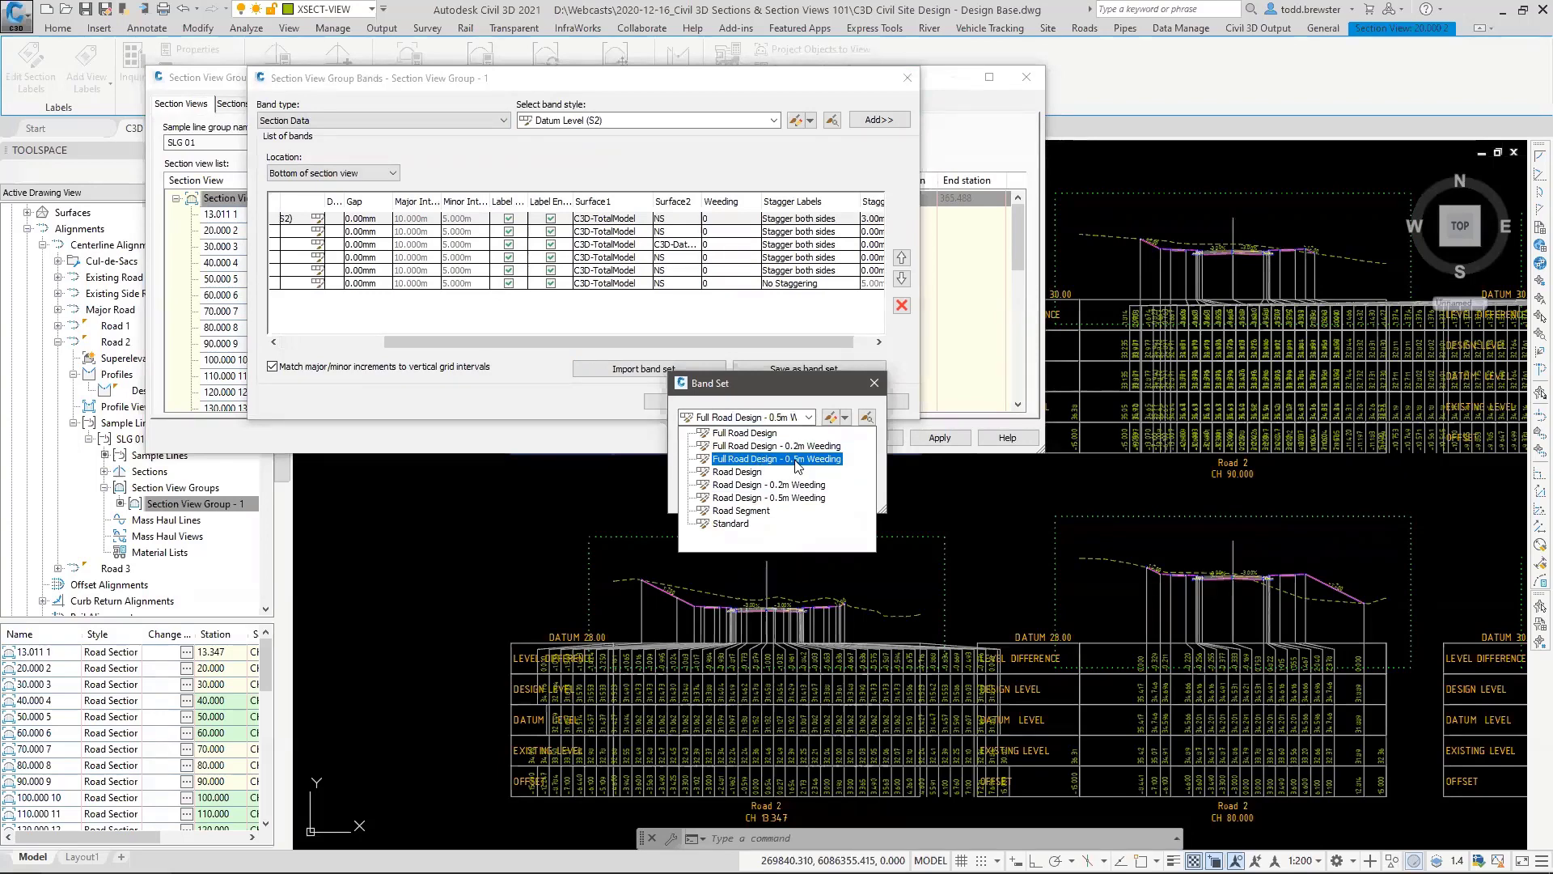
{"action": "left_click", "coordinate": [791, 466]}
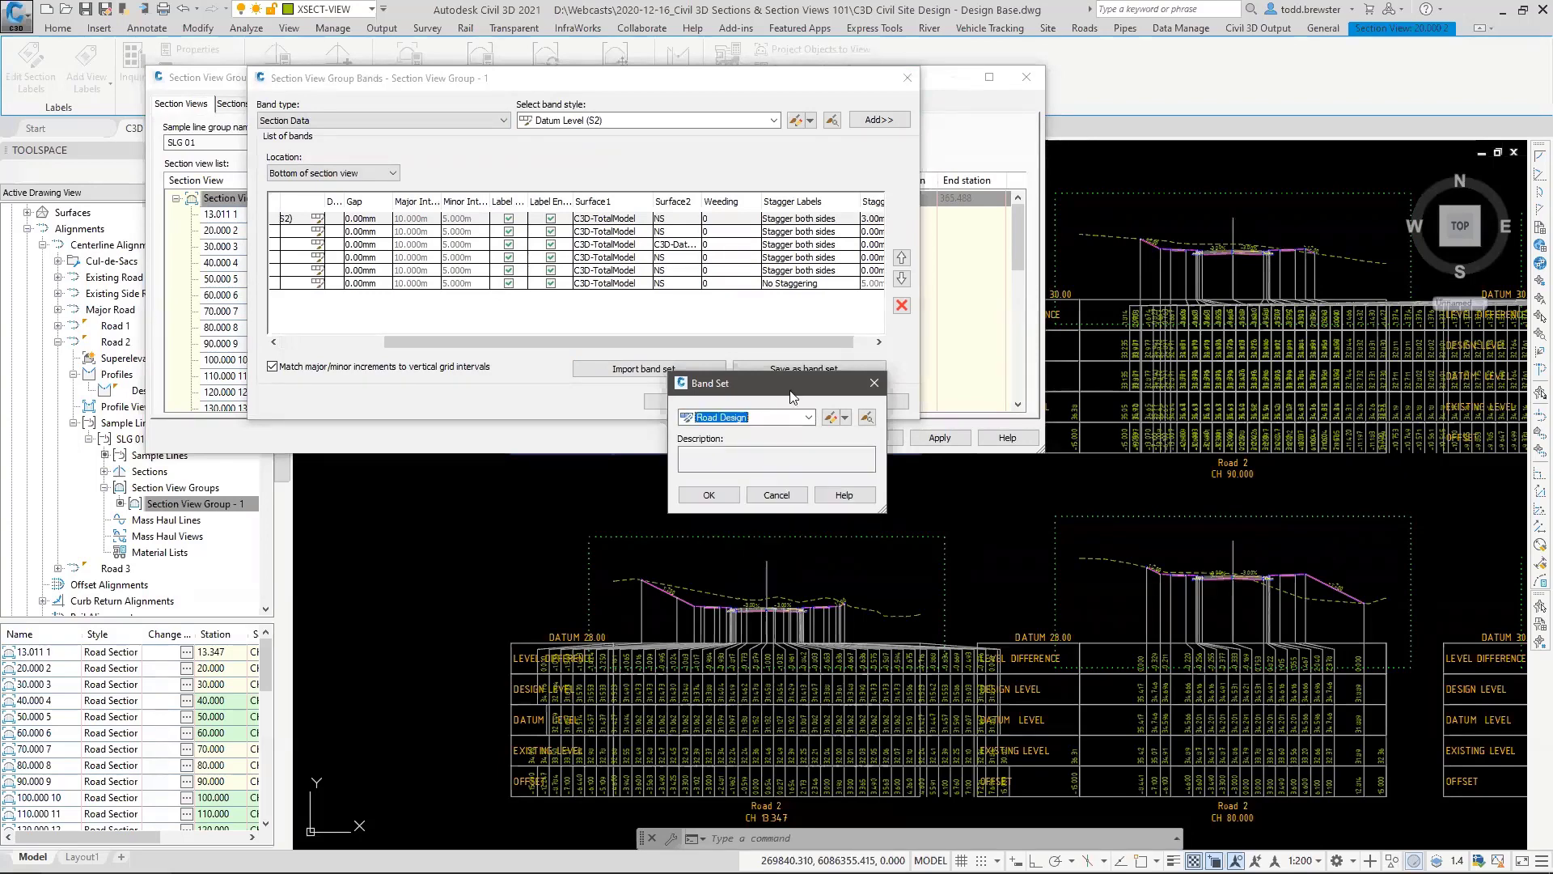
{"action": "left_click", "coordinate": [776, 495]}
Step: Enter 0.5 weeding for the Level Difference, Design, Datum, Existing Level and Offset bands and apply
{"action": "left_click", "coordinate": [724, 218]}
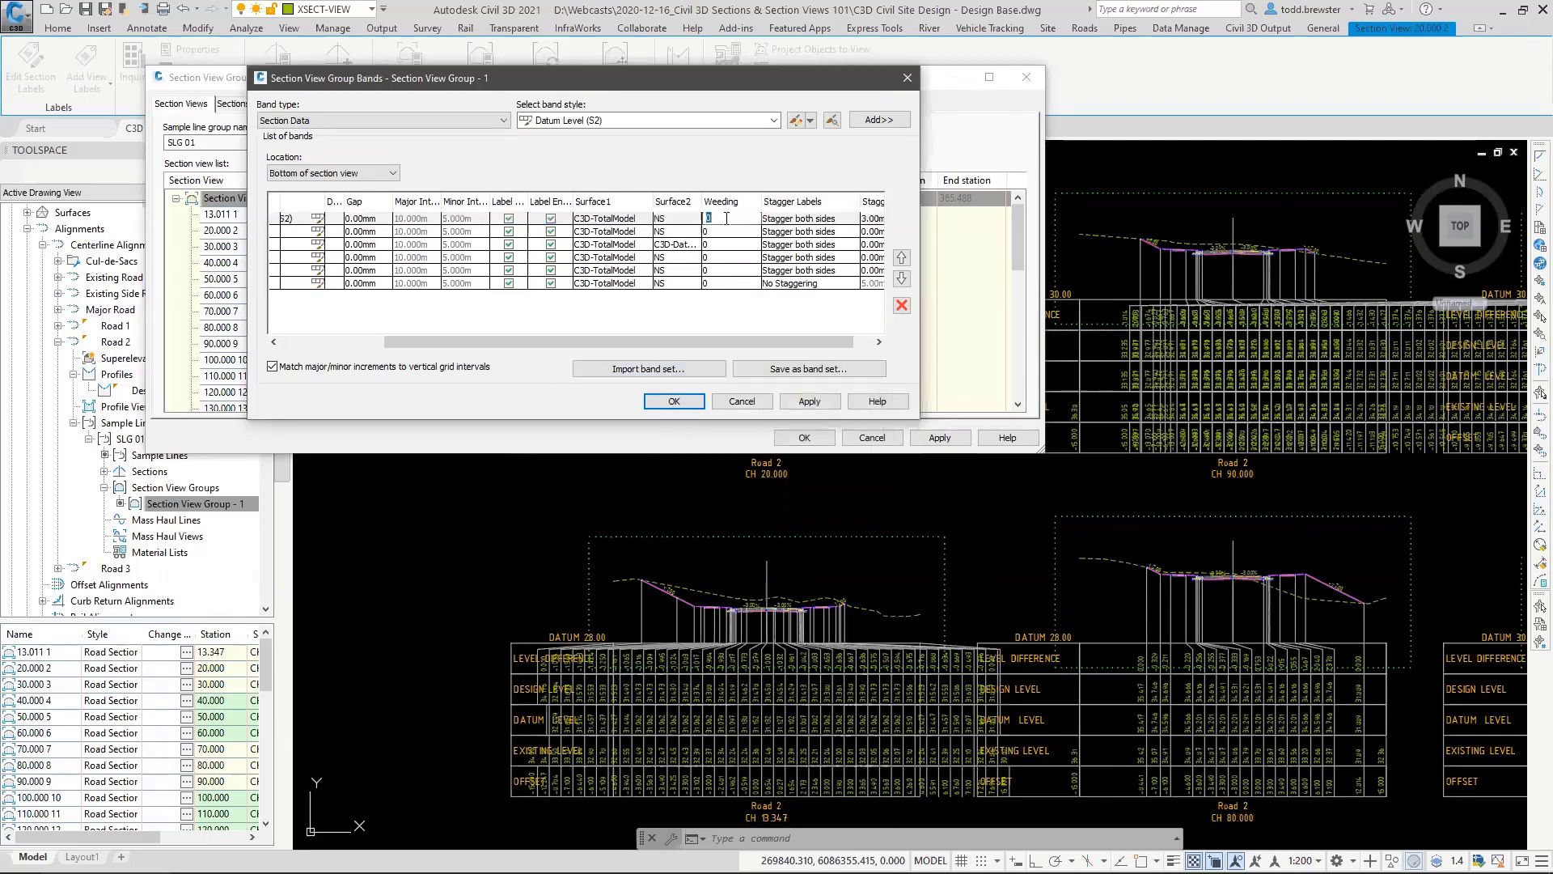
{"action": "type", "text": ".5"}
{"action": "left_click", "coordinate": [724, 234]}
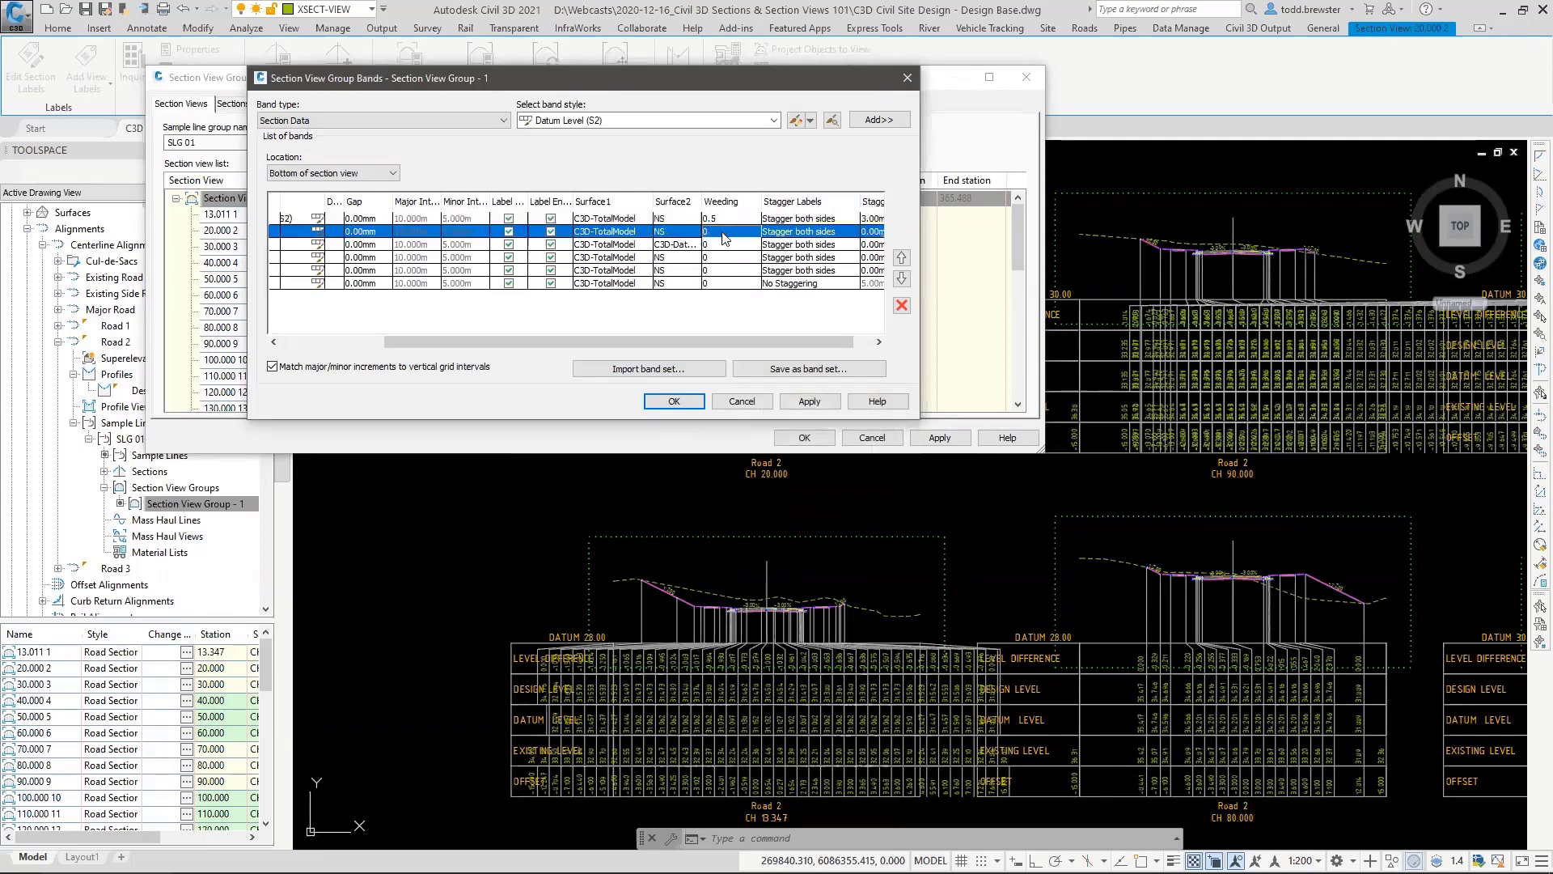
{"action": "type", "text": ".5"}
{"action": "left_click", "coordinate": [724, 244]}
{"action": "type", "text": ".5"}
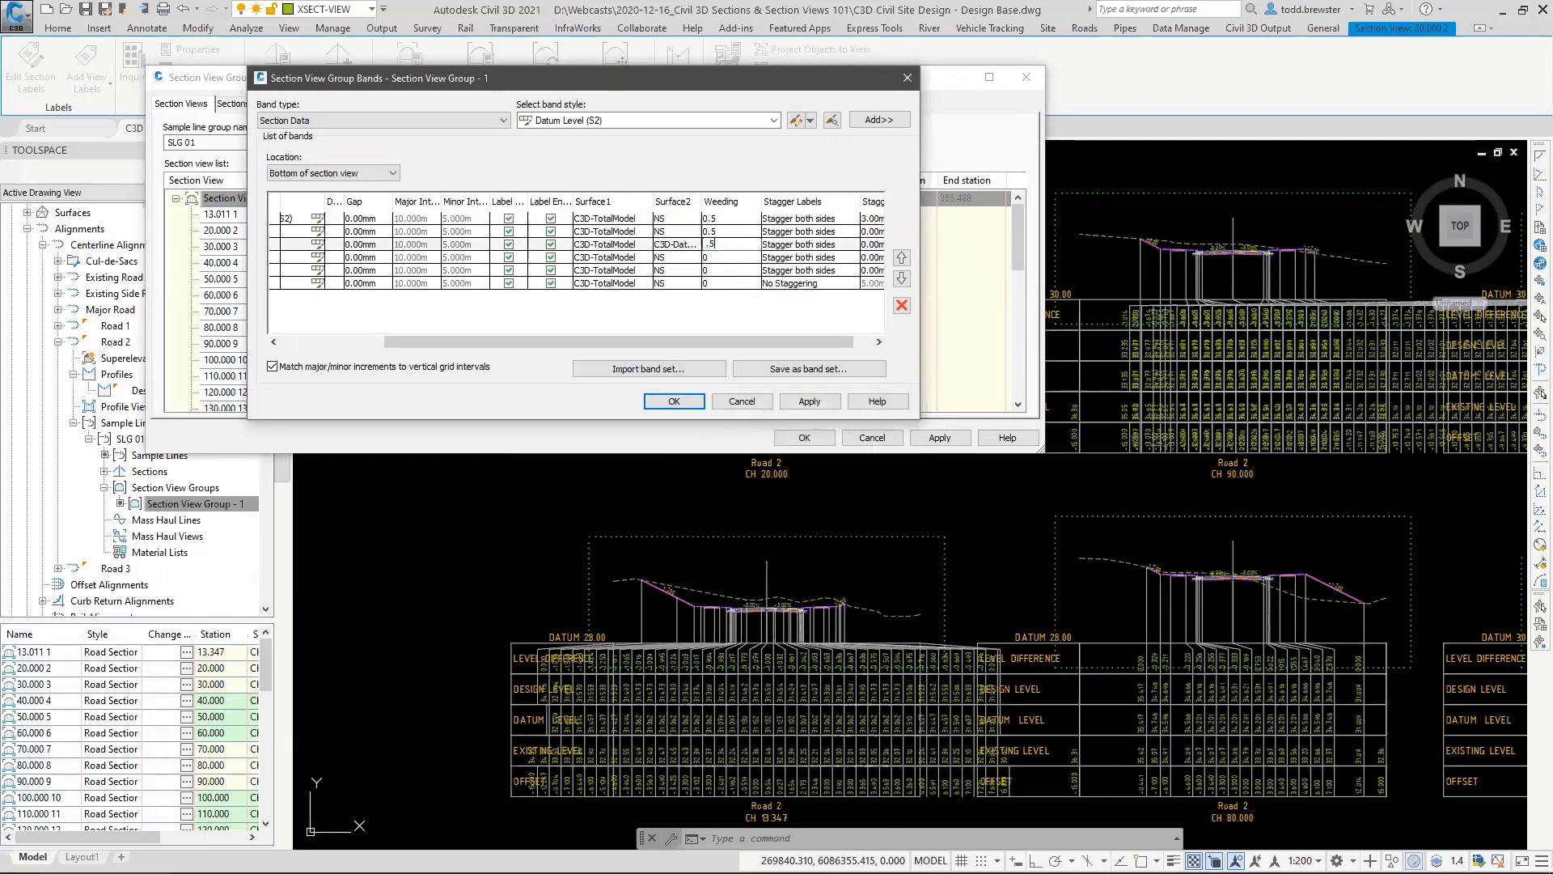
{"action": "left_click", "coordinate": [721, 259]}
{"action": "type", "text": ".5"}
{"action": "left_click", "coordinate": [721, 271]}
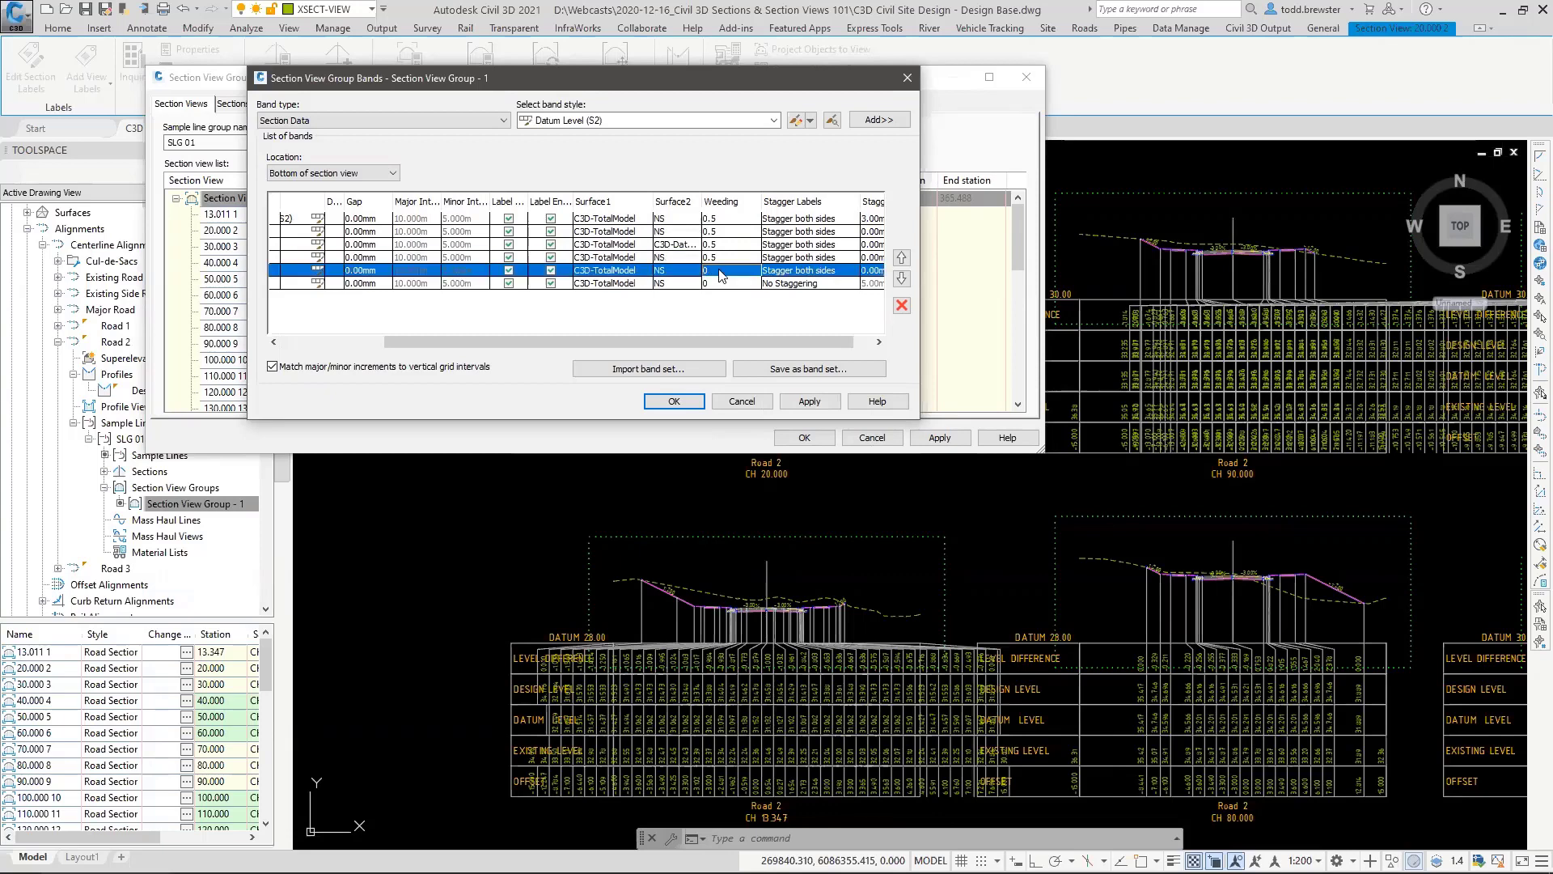
{"action": "type", "text": ".5"}
{"action": "left_click", "coordinate": [730, 284]}
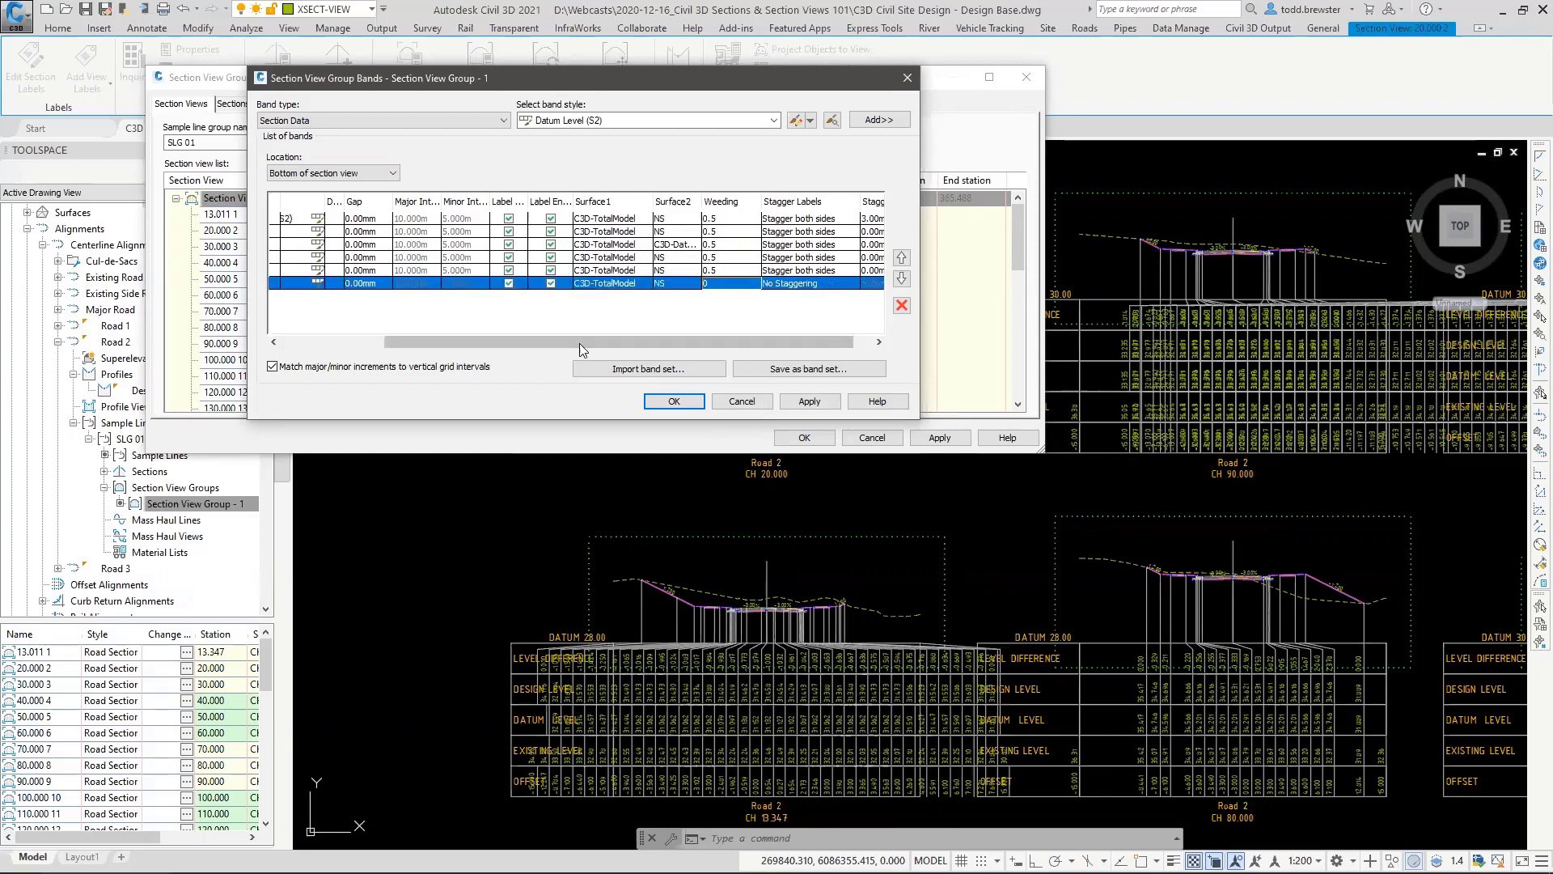
{"action": "left_click_drag", "start_coordinate": [582, 343], "coordinate": [479, 343]}
{"action": "left_click", "coordinate": [674, 401]}
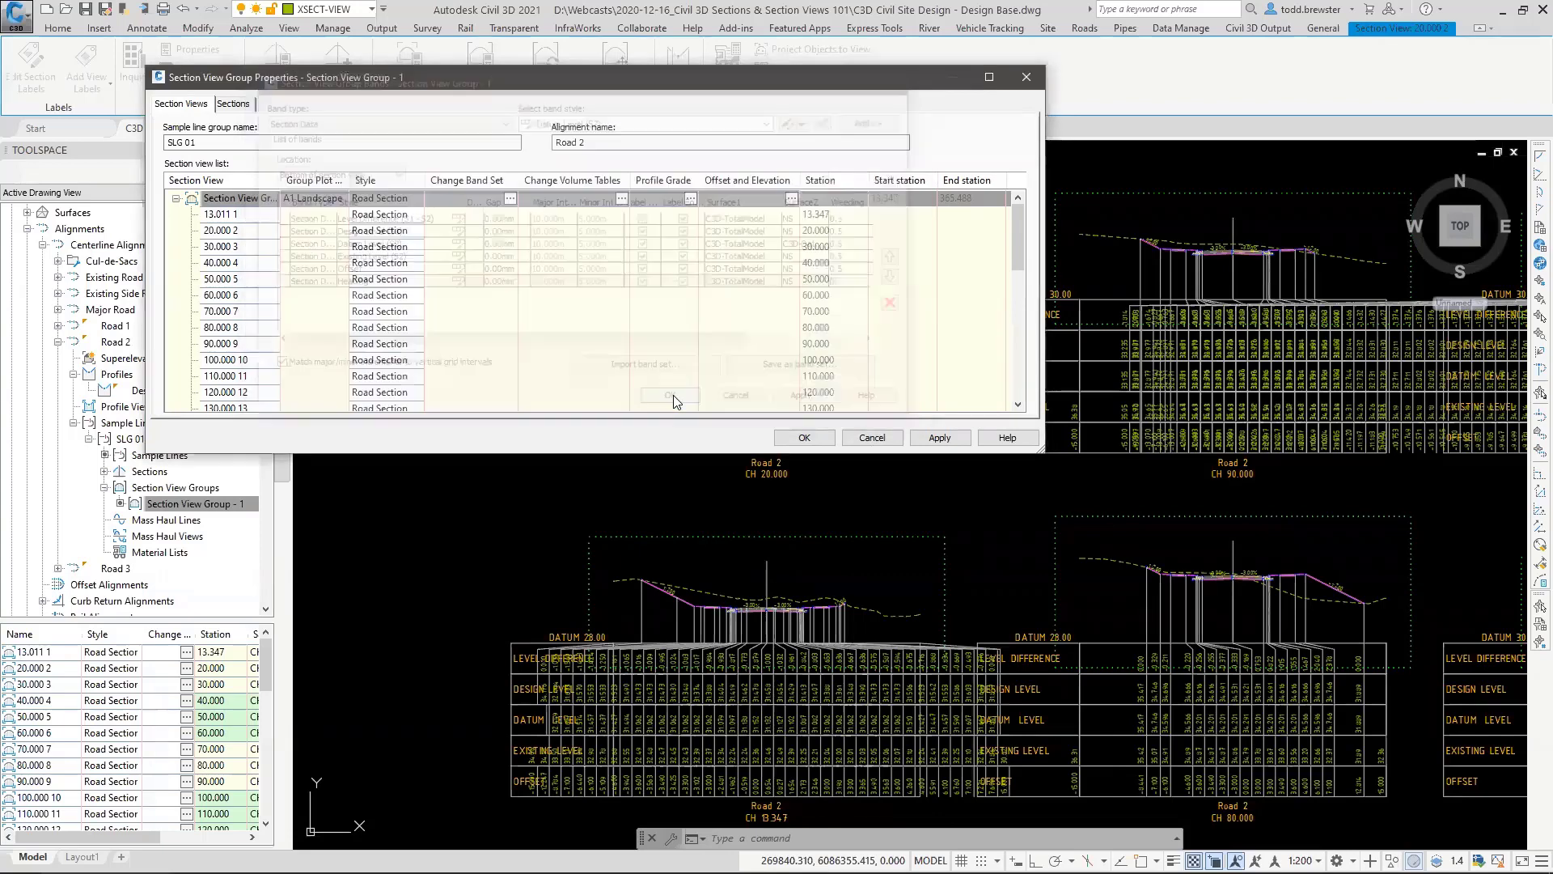
{"action": "left_click", "coordinate": [804, 437]}
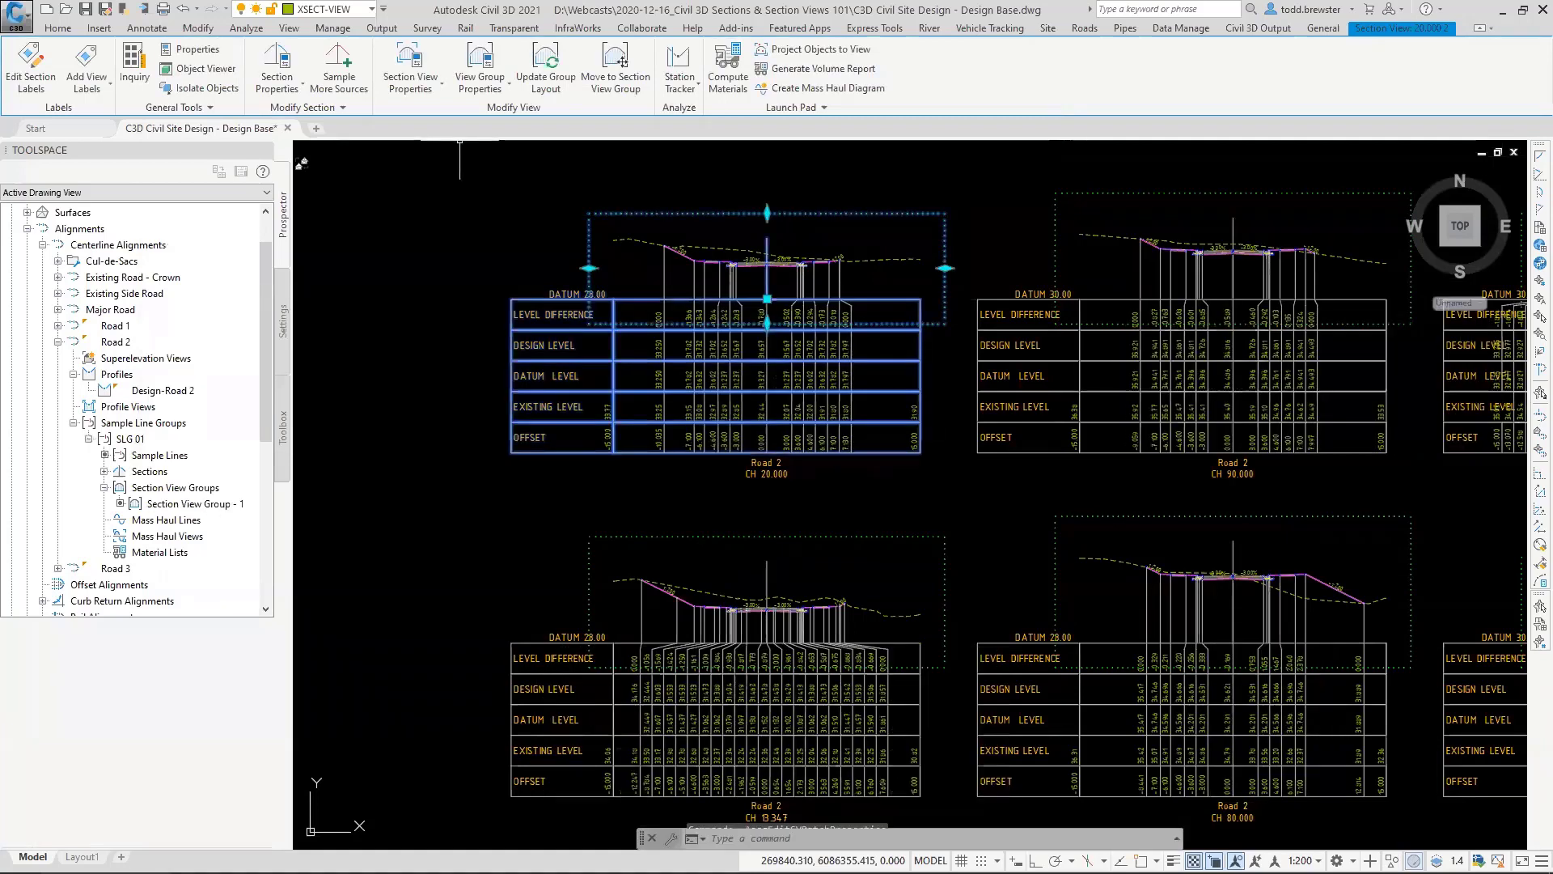
Step: In Section View Group - 1 properties, give C3D-TotalModel the Vertical Lines at Grade Breaks - 0.5m Weeding label set
{"action": "key", "text": "Escape"}
{"action": "scroll", "coordinate": [708, 275], "scroll_direction": "up", "scroll_amount": 5}
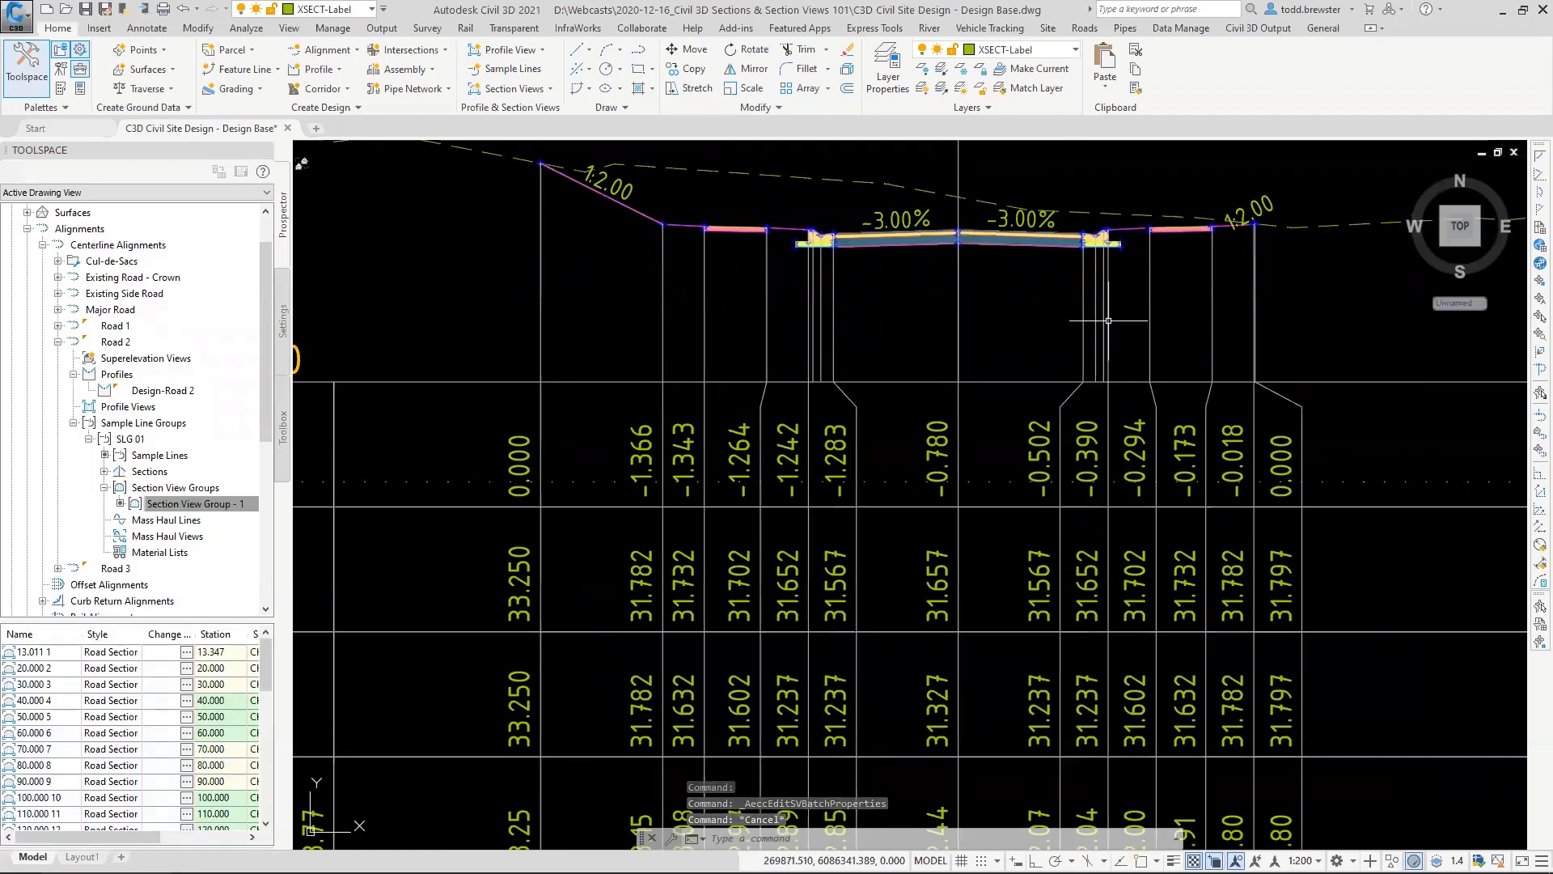
{"action": "scroll", "coordinate": [925, 320], "scroll_direction": "down", "scroll_amount": 4}
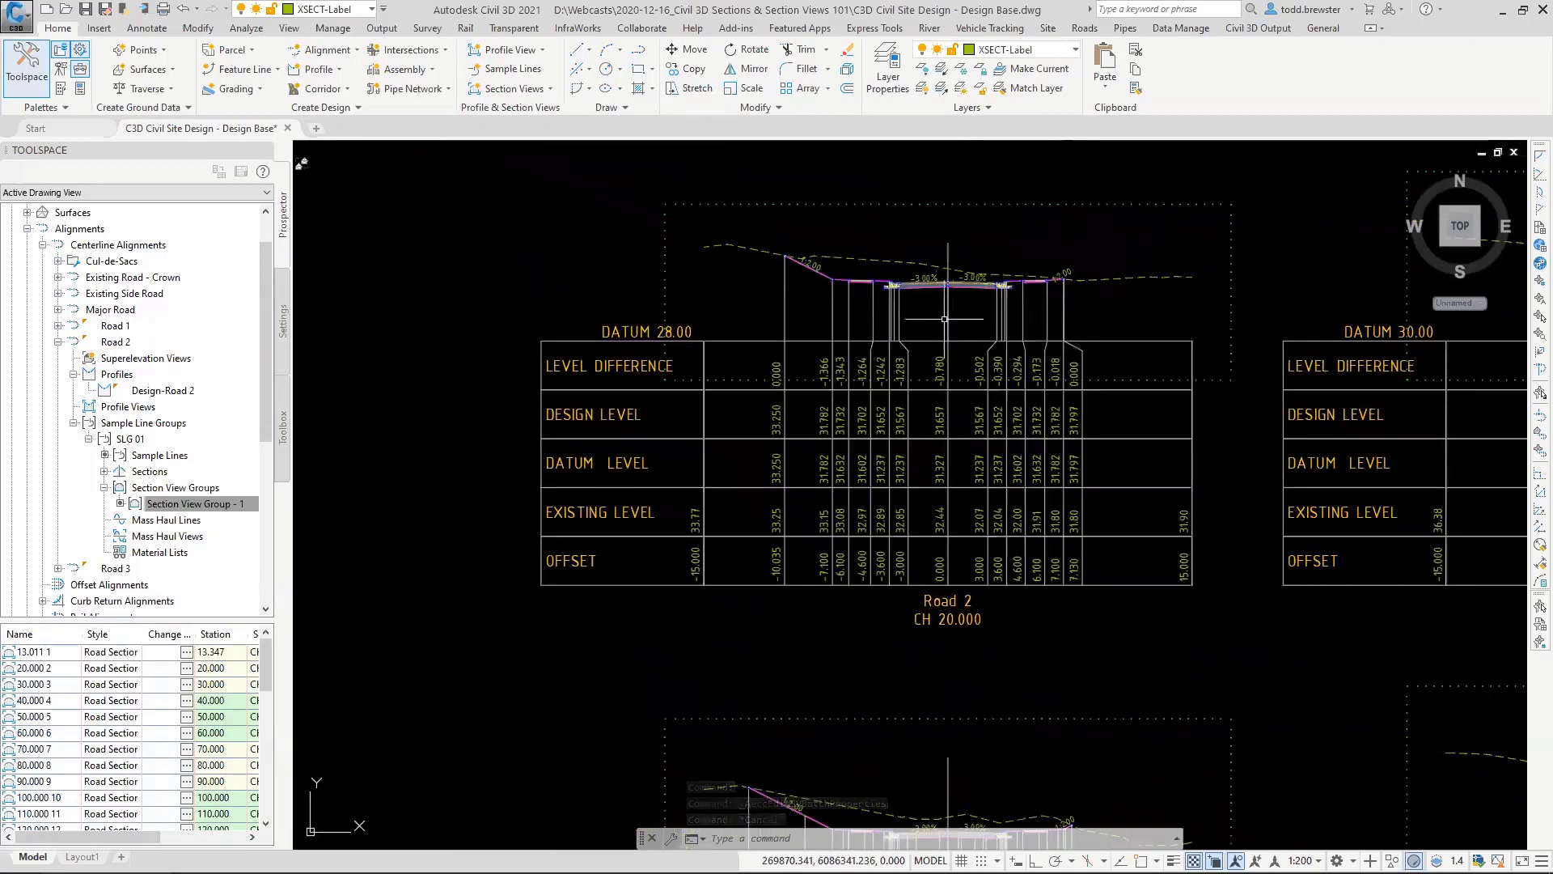
{"action": "right_click", "coordinate": [242, 504]}
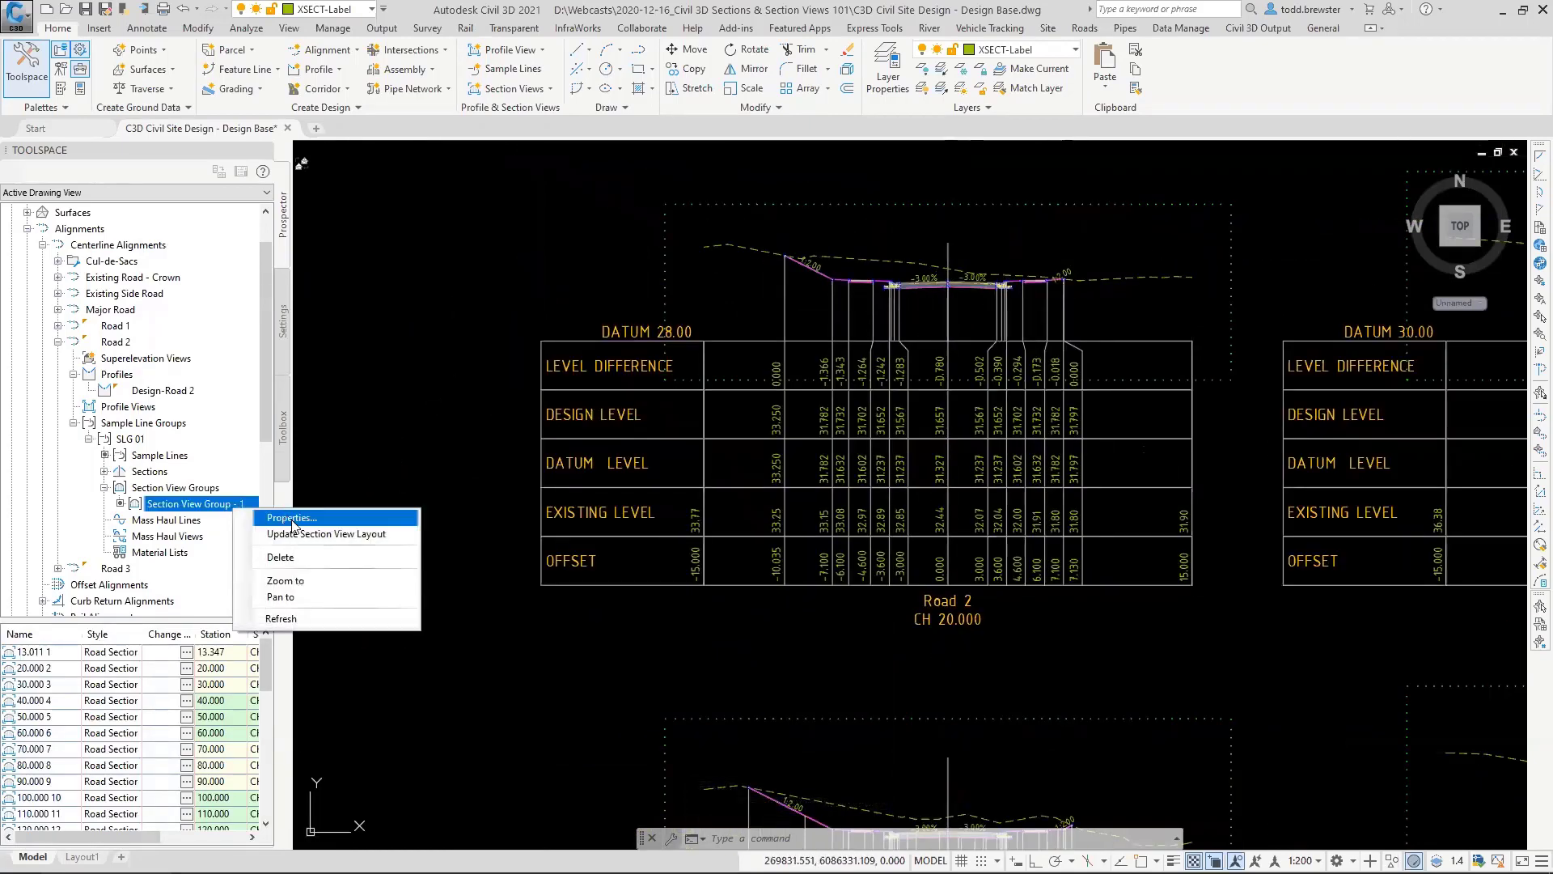
{"action": "left_click", "coordinate": [301, 519]}
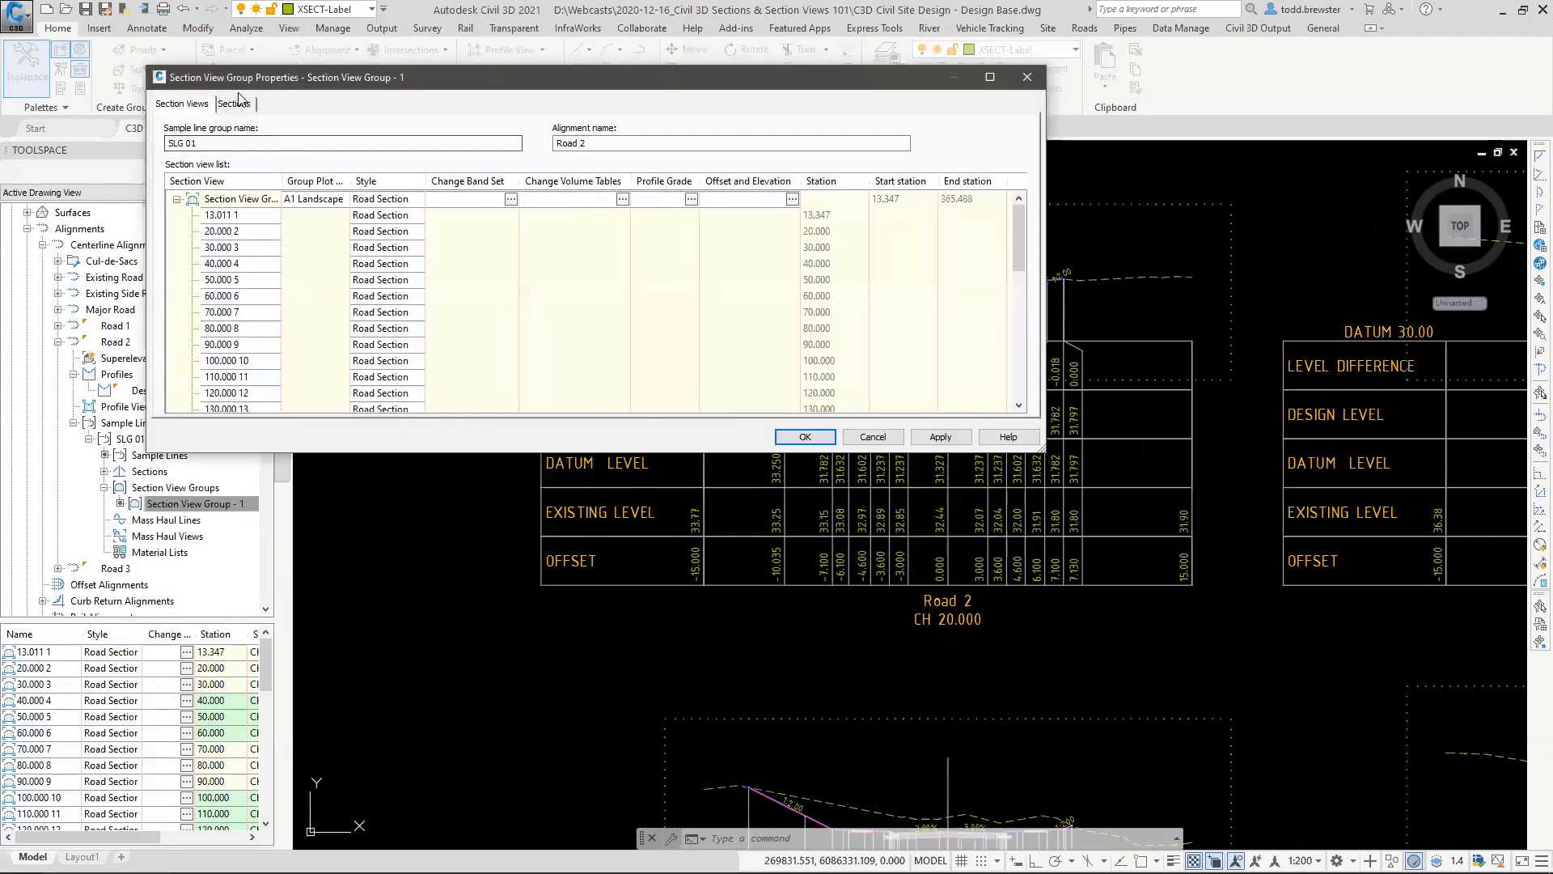
{"action": "left_click", "coordinate": [233, 104]}
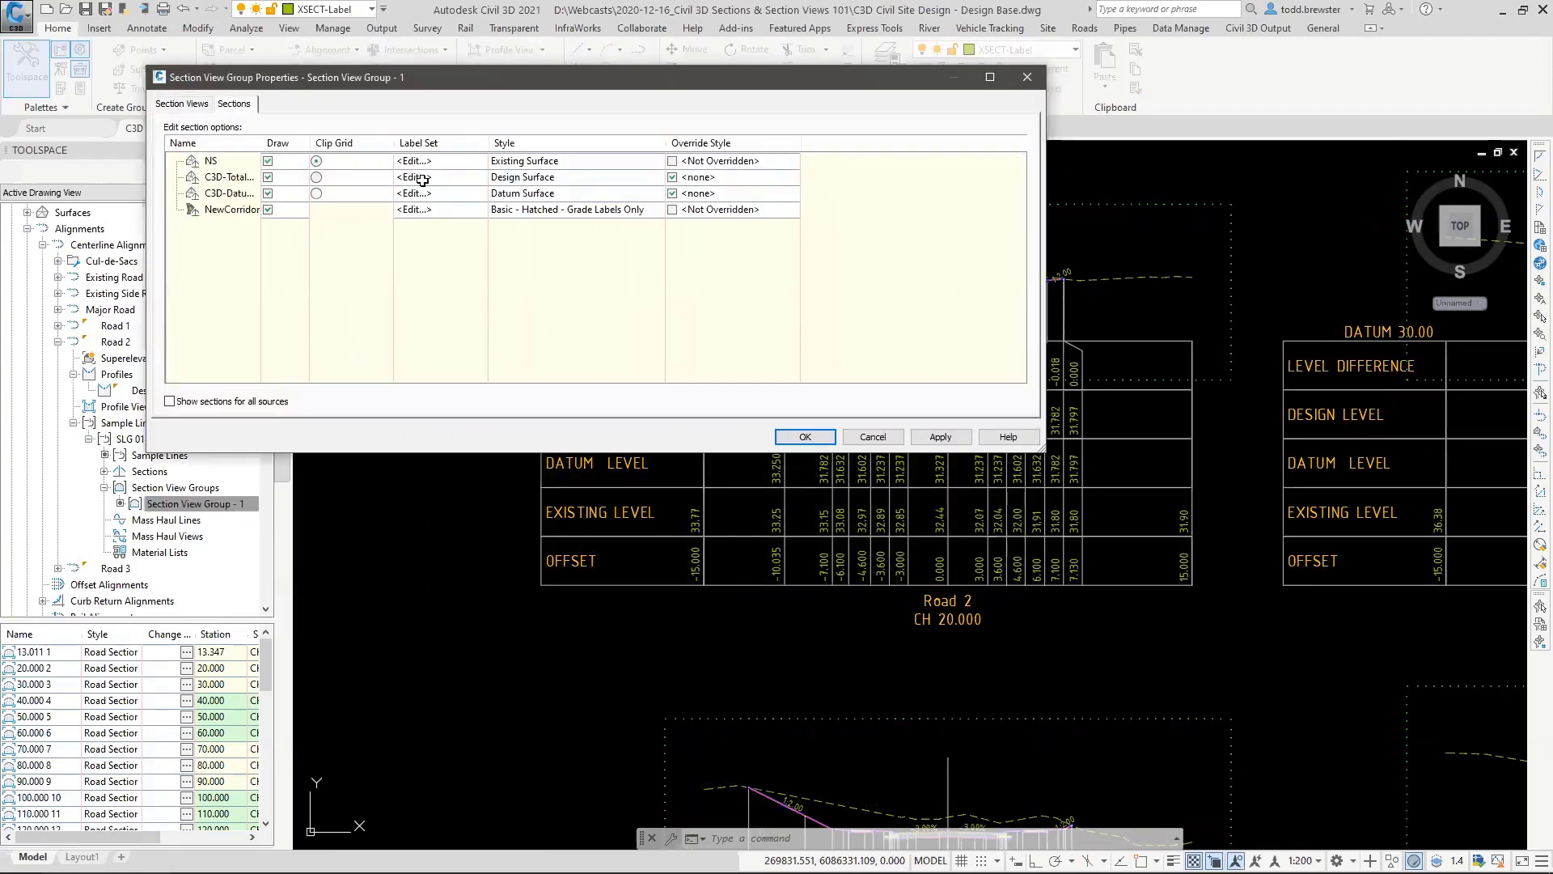
{"action": "left_click_drag", "start_coordinate": [260, 143], "coordinate": [307, 144]}
{"action": "left_click", "coordinate": [248, 181]}
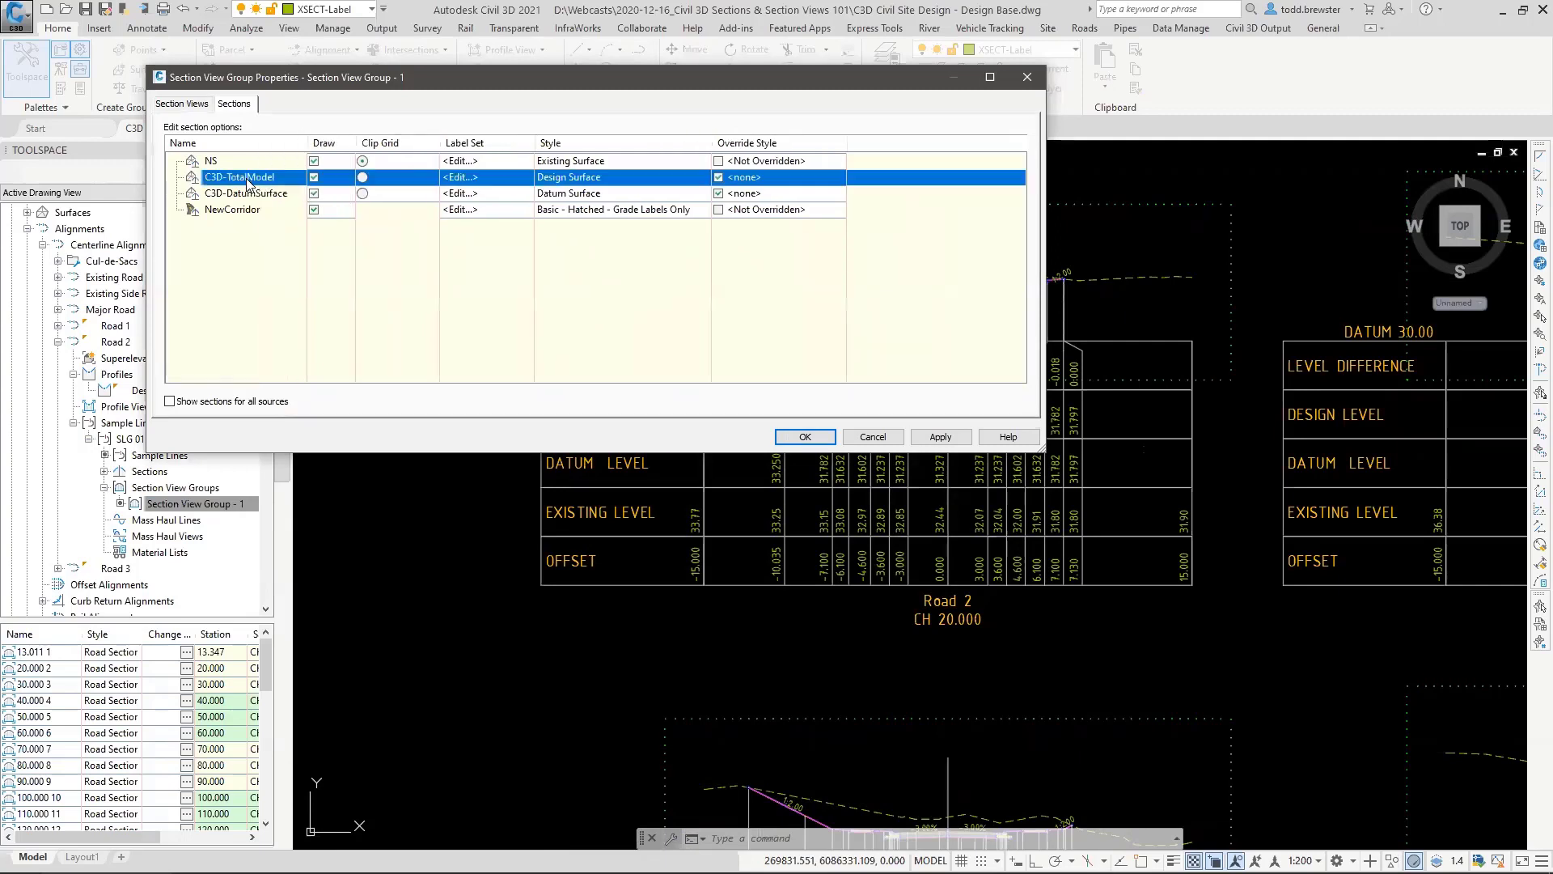
{"action": "left_click", "coordinate": [481, 177]}
{"action": "left_click", "coordinate": [791, 419]}
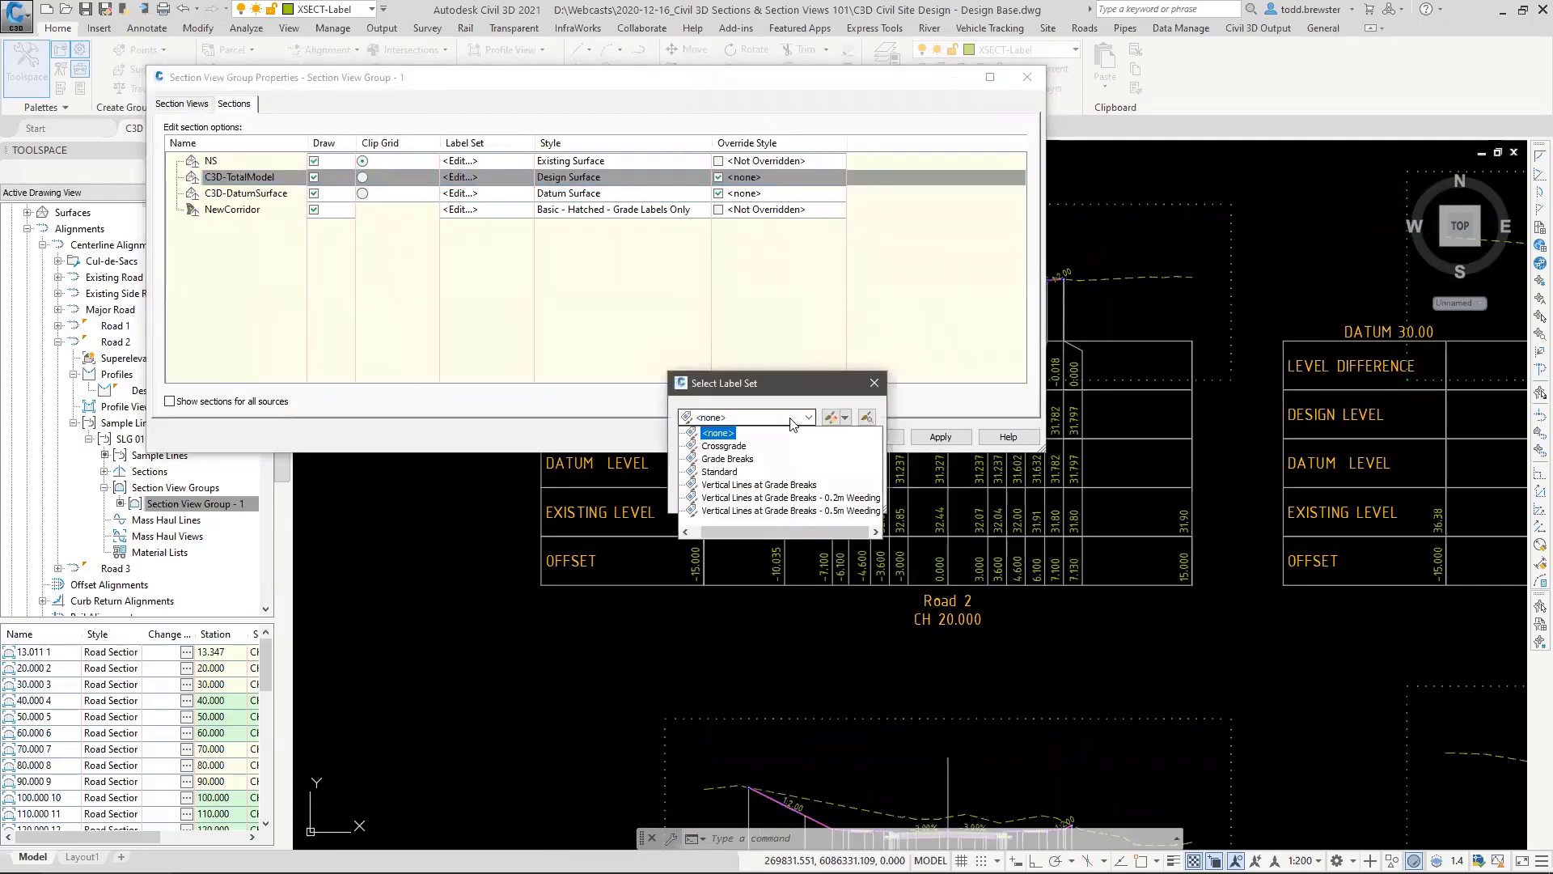
{"action": "left_click", "coordinate": [838, 513]}
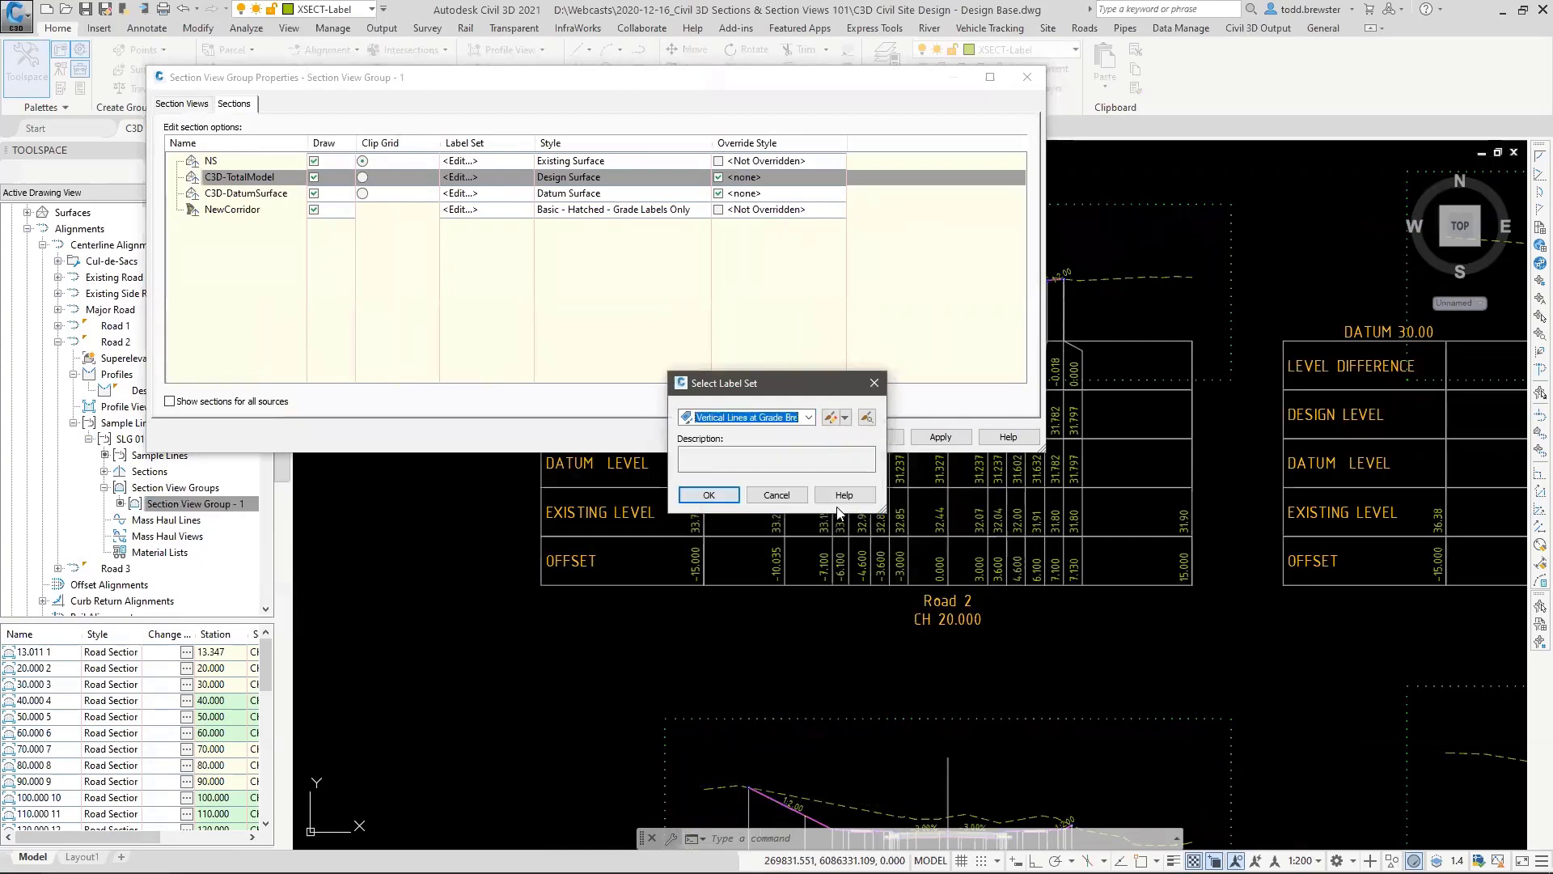
{"action": "left_click", "coordinate": [730, 495]}
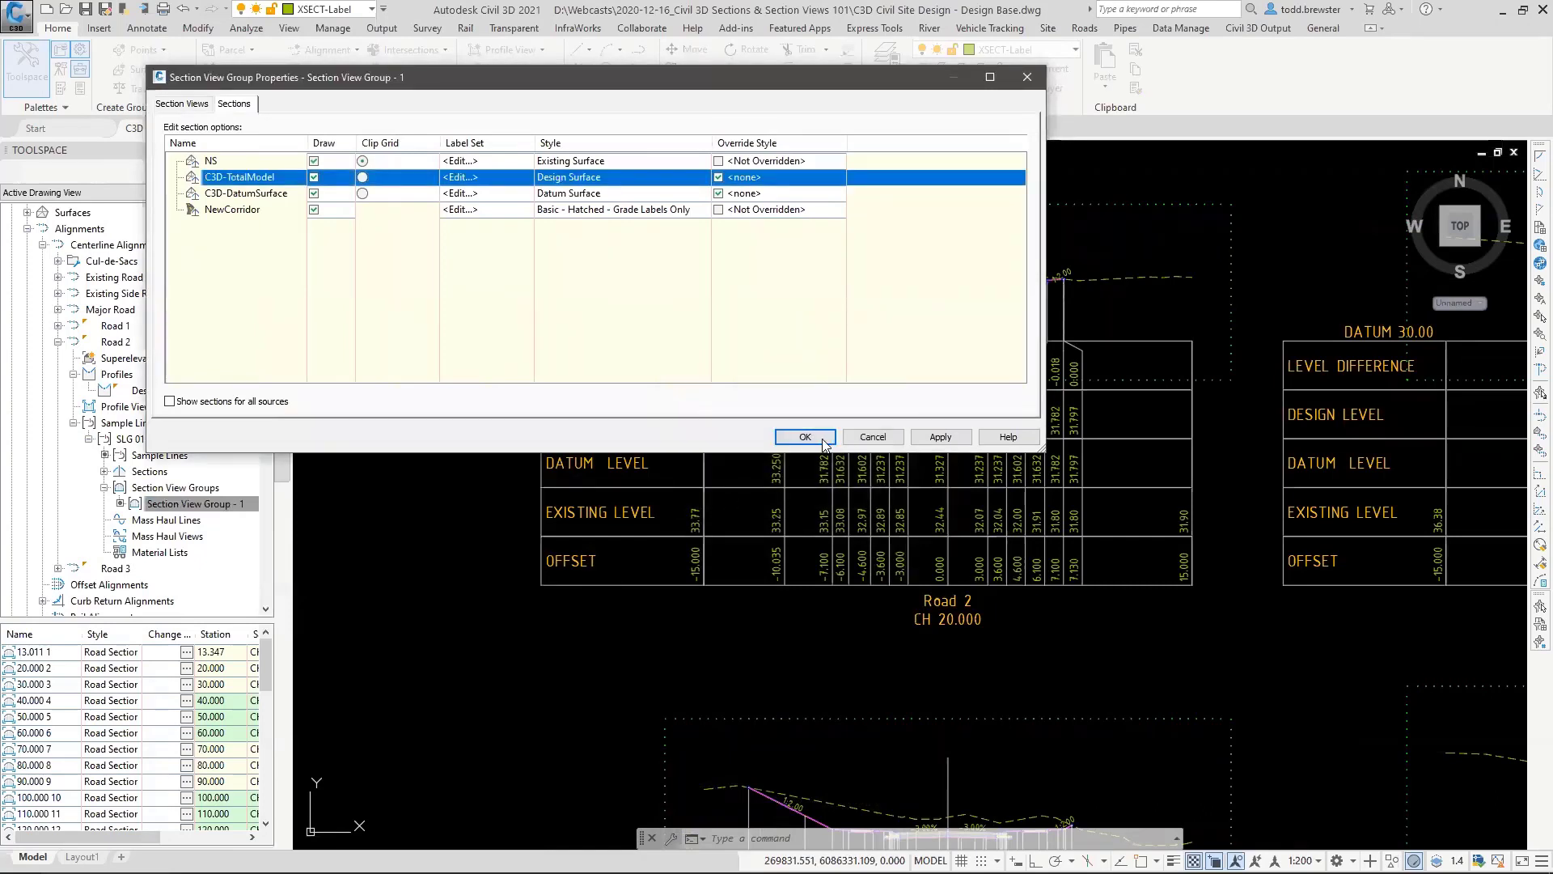
{"action": "left_click", "coordinate": [823, 443]}
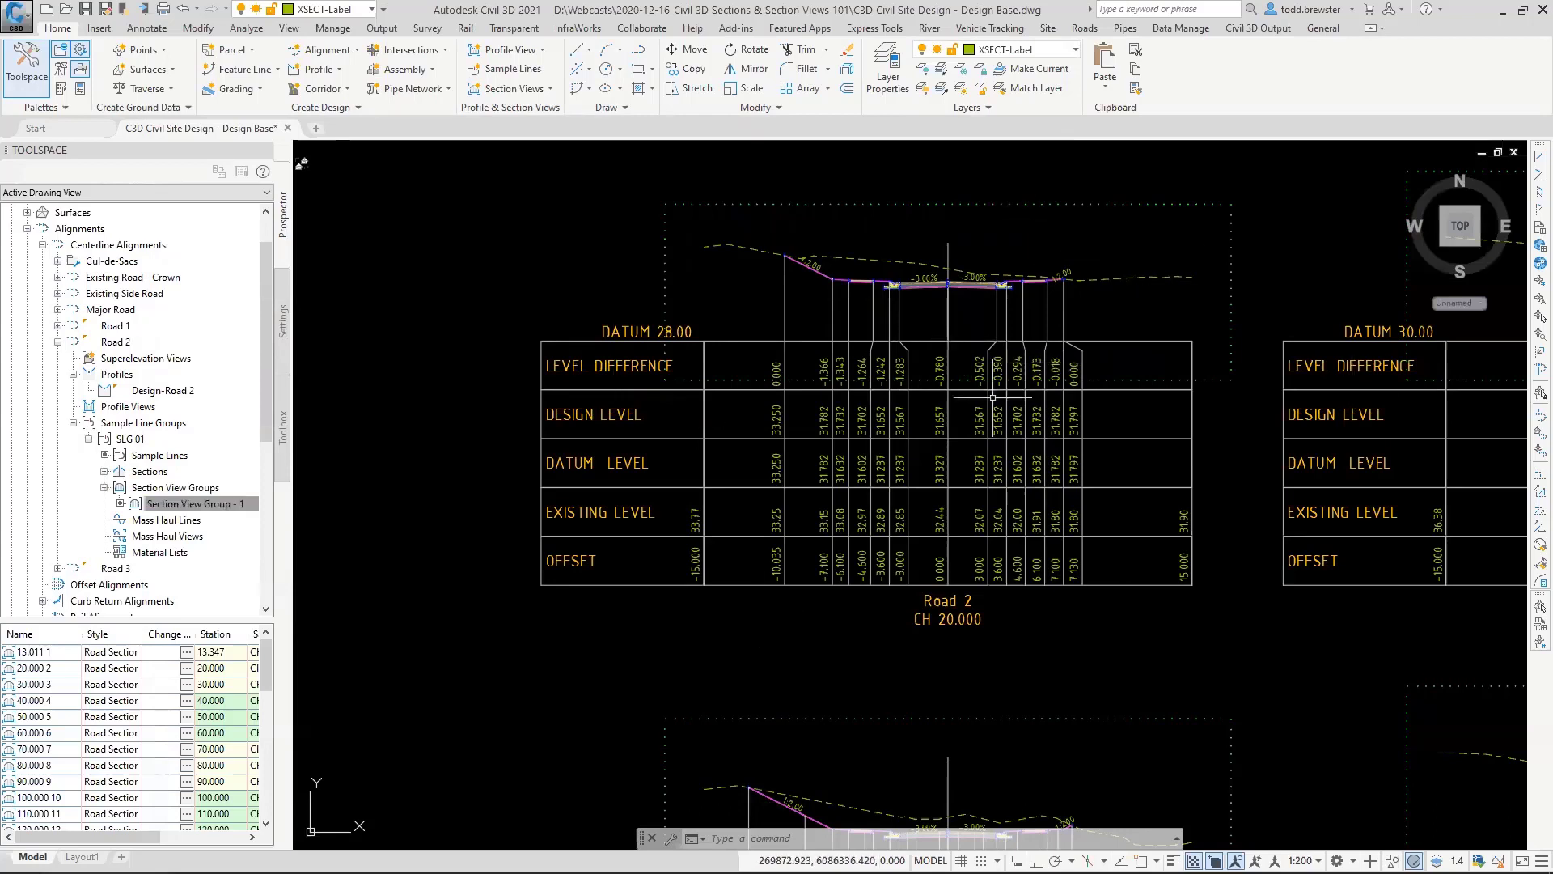
Step: Zoom out, pan down and zoom in on the Road 2 CH 50.000 section view and its bands
{"action": "scroll", "coordinate": [801, 380], "scroll_direction": "down", "scroll_amount": 4}
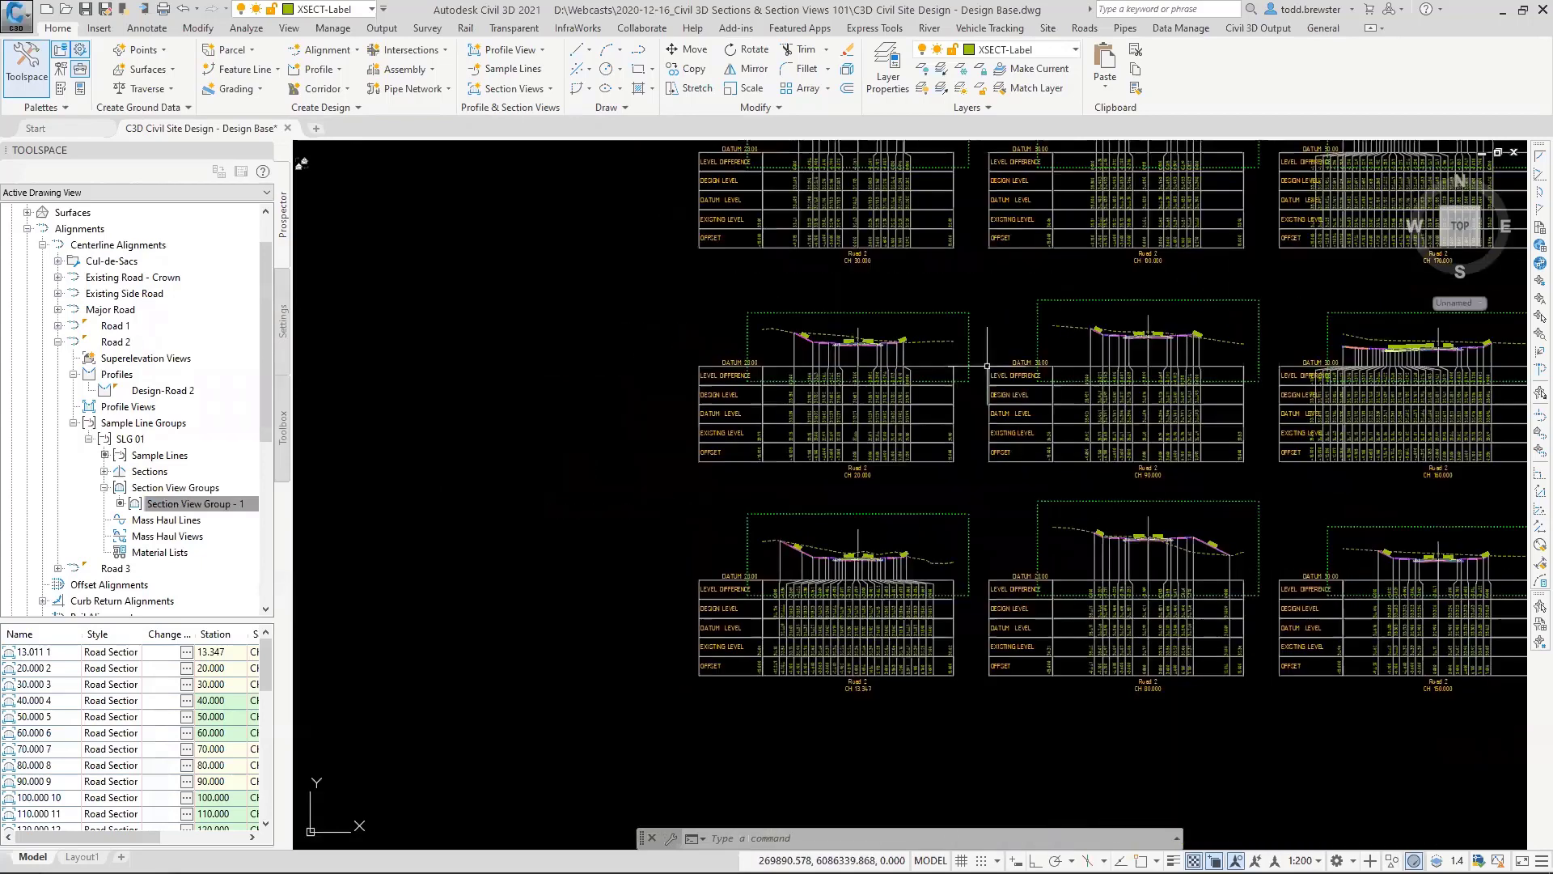
{"action": "middle_click_drag", "start_coordinate": [995, 362], "coordinate": [996, 482]}
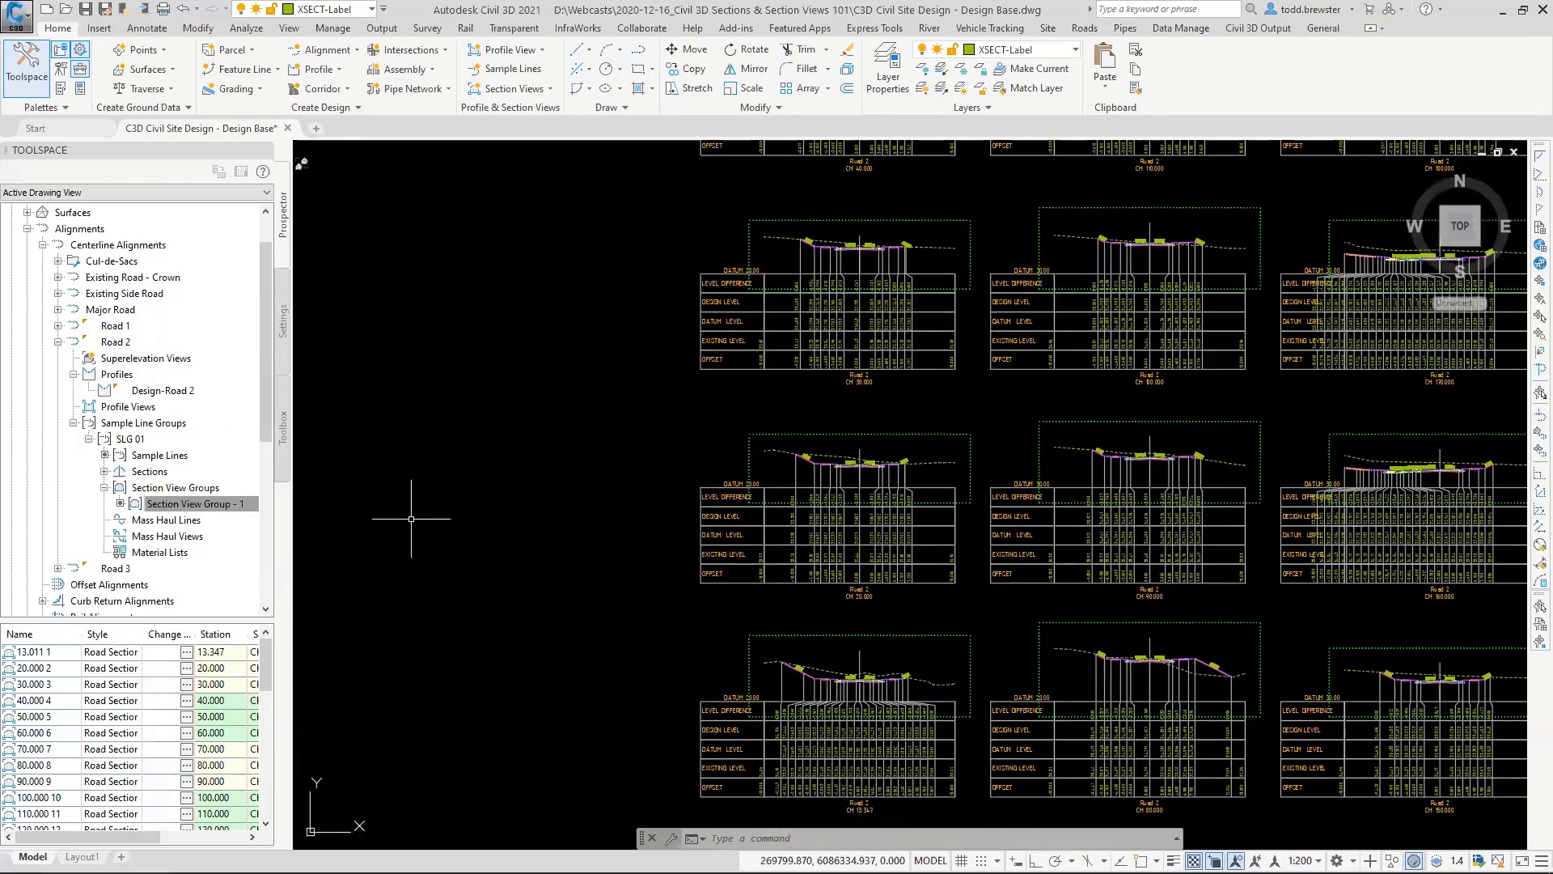
{"action": "mouse_move", "coordinate": [411, 519]}
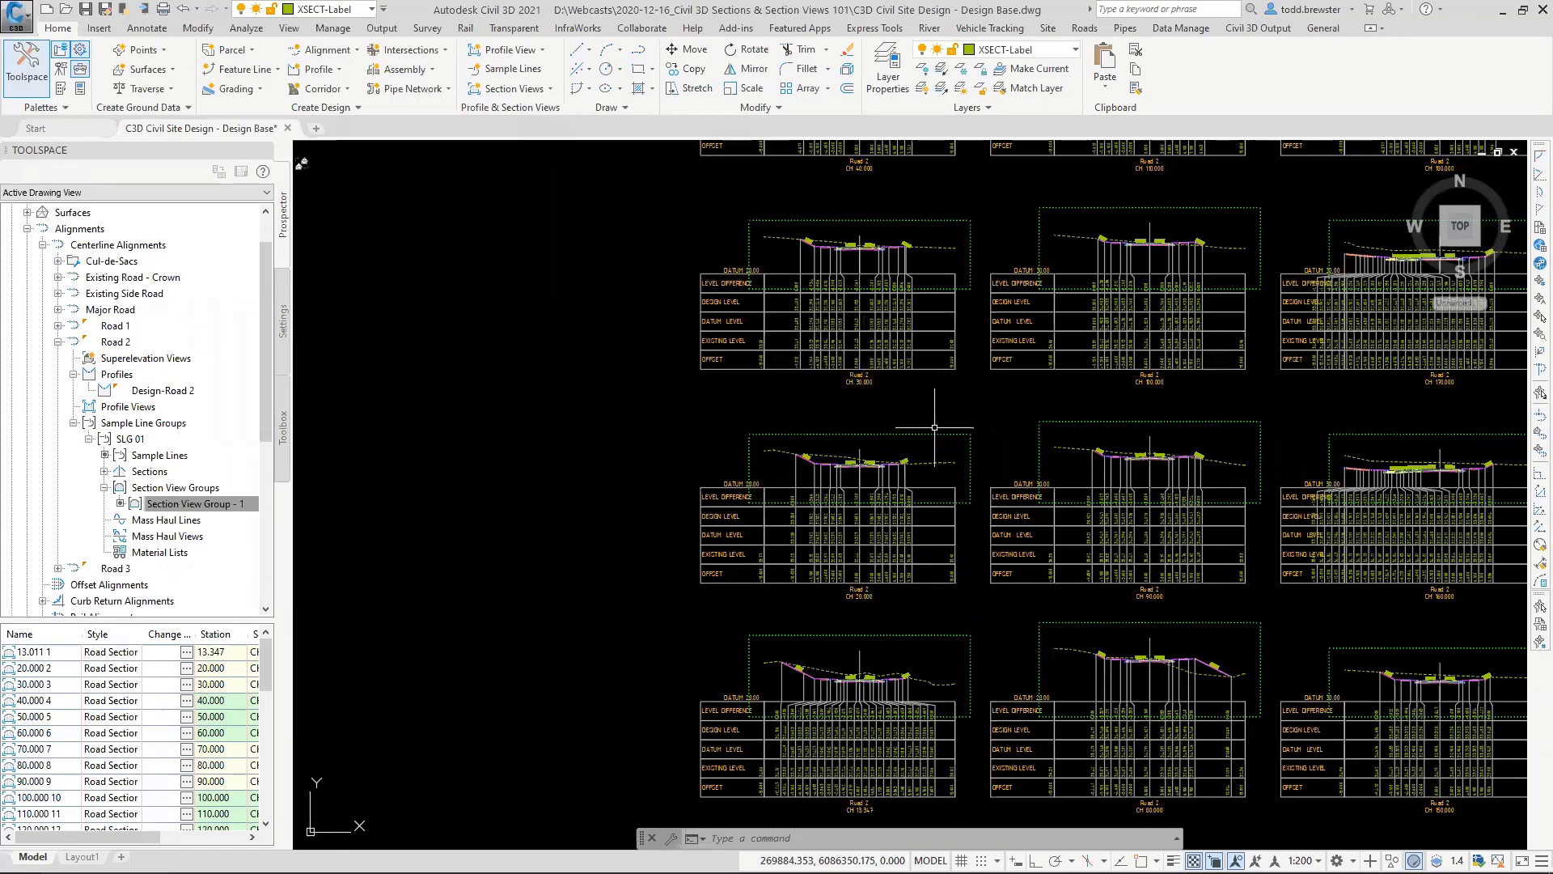
{"action": "scroll", "coordinate": [938, 436], "scroll_direction": "up", "scroll_amount": 8}
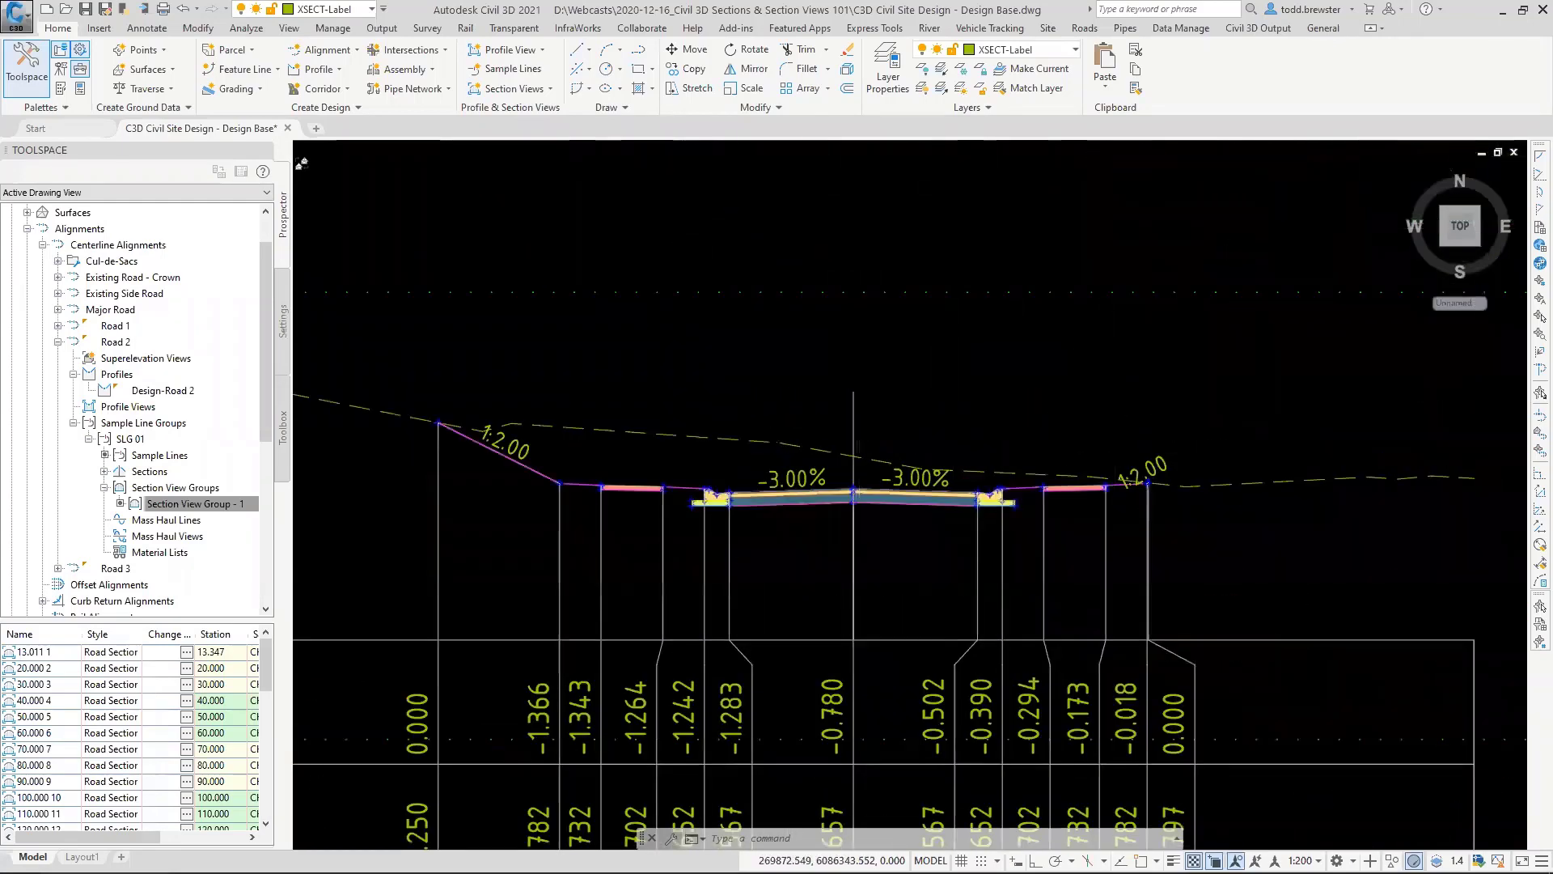
{"action": "scroll", "coordinate": [890, 421], "scroll_direction": "down", "scroll_amount": 10}
{"action": "scroll", "coordinate": [867, 364], "scroll_direction": "up", "scroll_amount": 3}
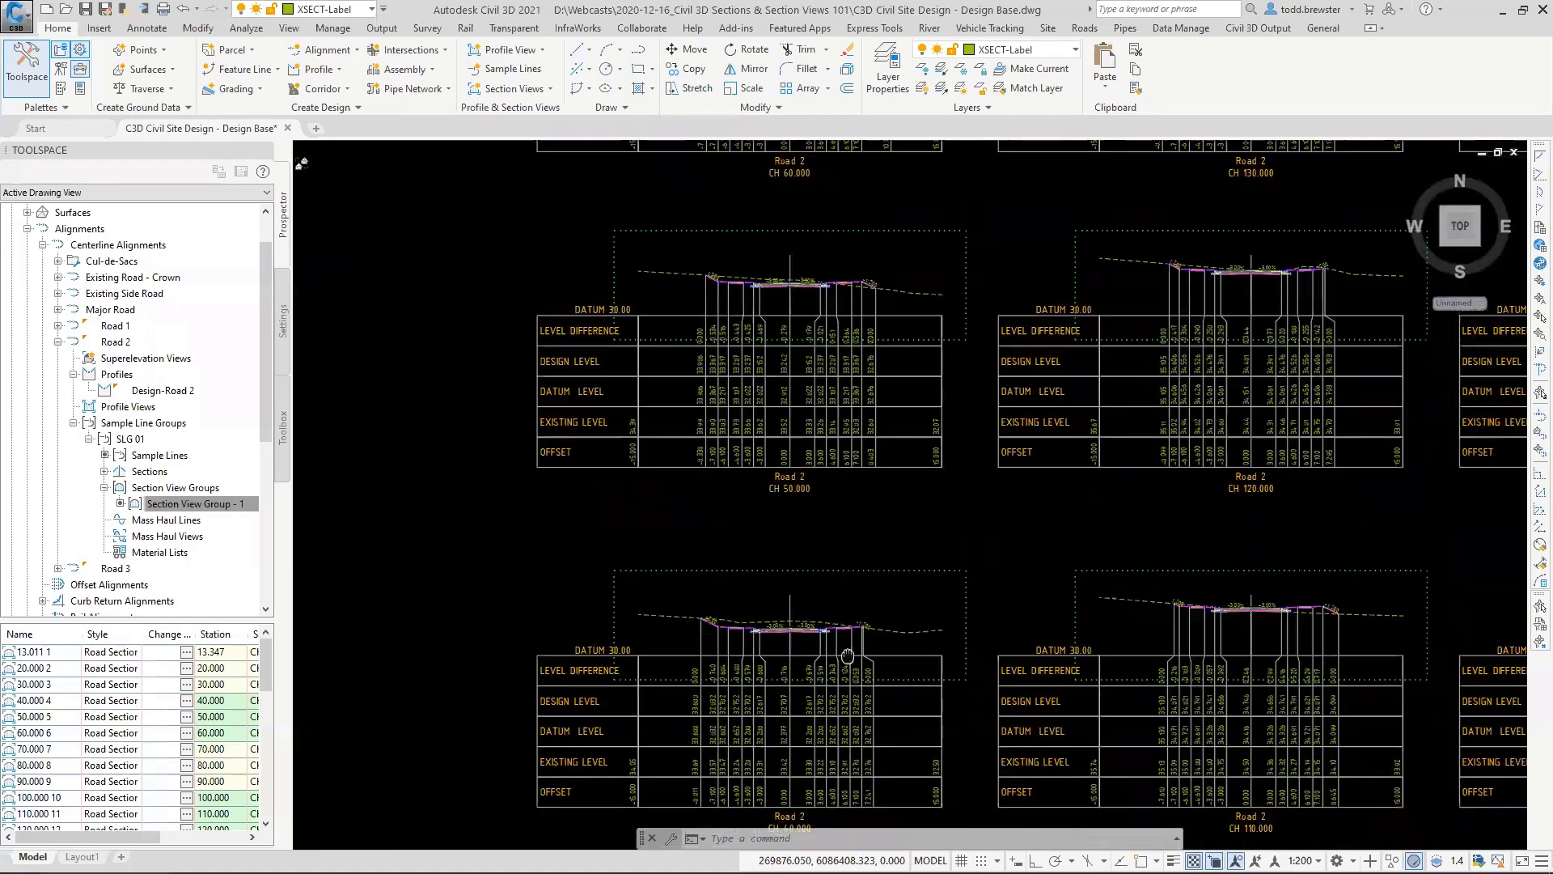
{"action": "middle_click_drag", "start_coordinate": [841, 170], "coordinate": [826, 422]}
{"action": "scroll", "coordinate": [826, 423], "scroll_direction": "up", "scroll_amount": 2}
{"action": "scroll", "coordinate": [827, 422], "scroll_direction": "up", "scroll_amount": 2}
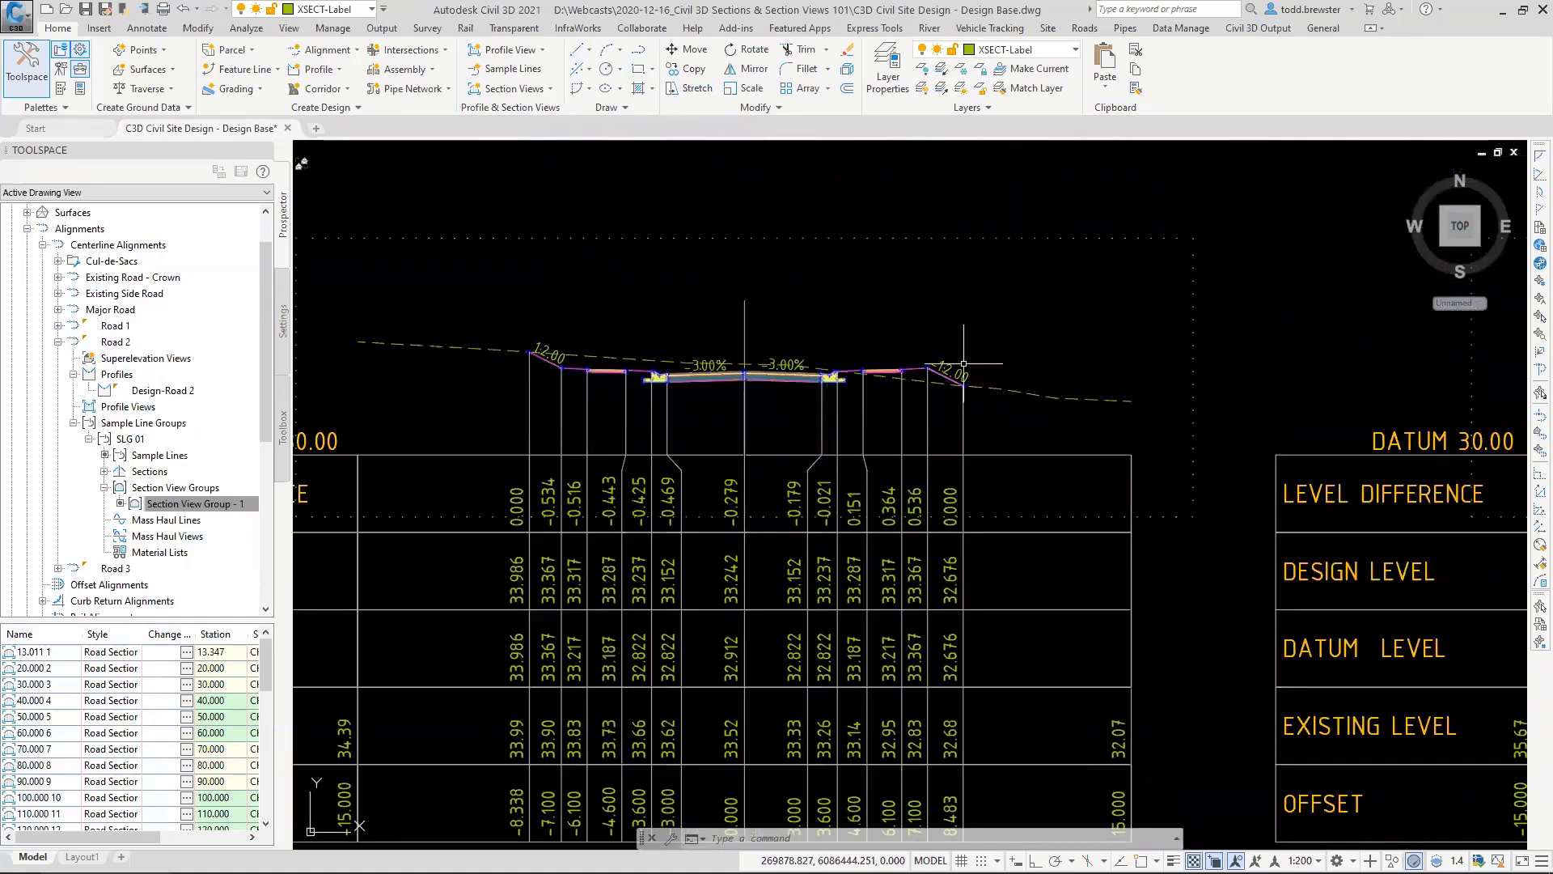
{"action": "mouse_move", "coordinate": [963, 364]}
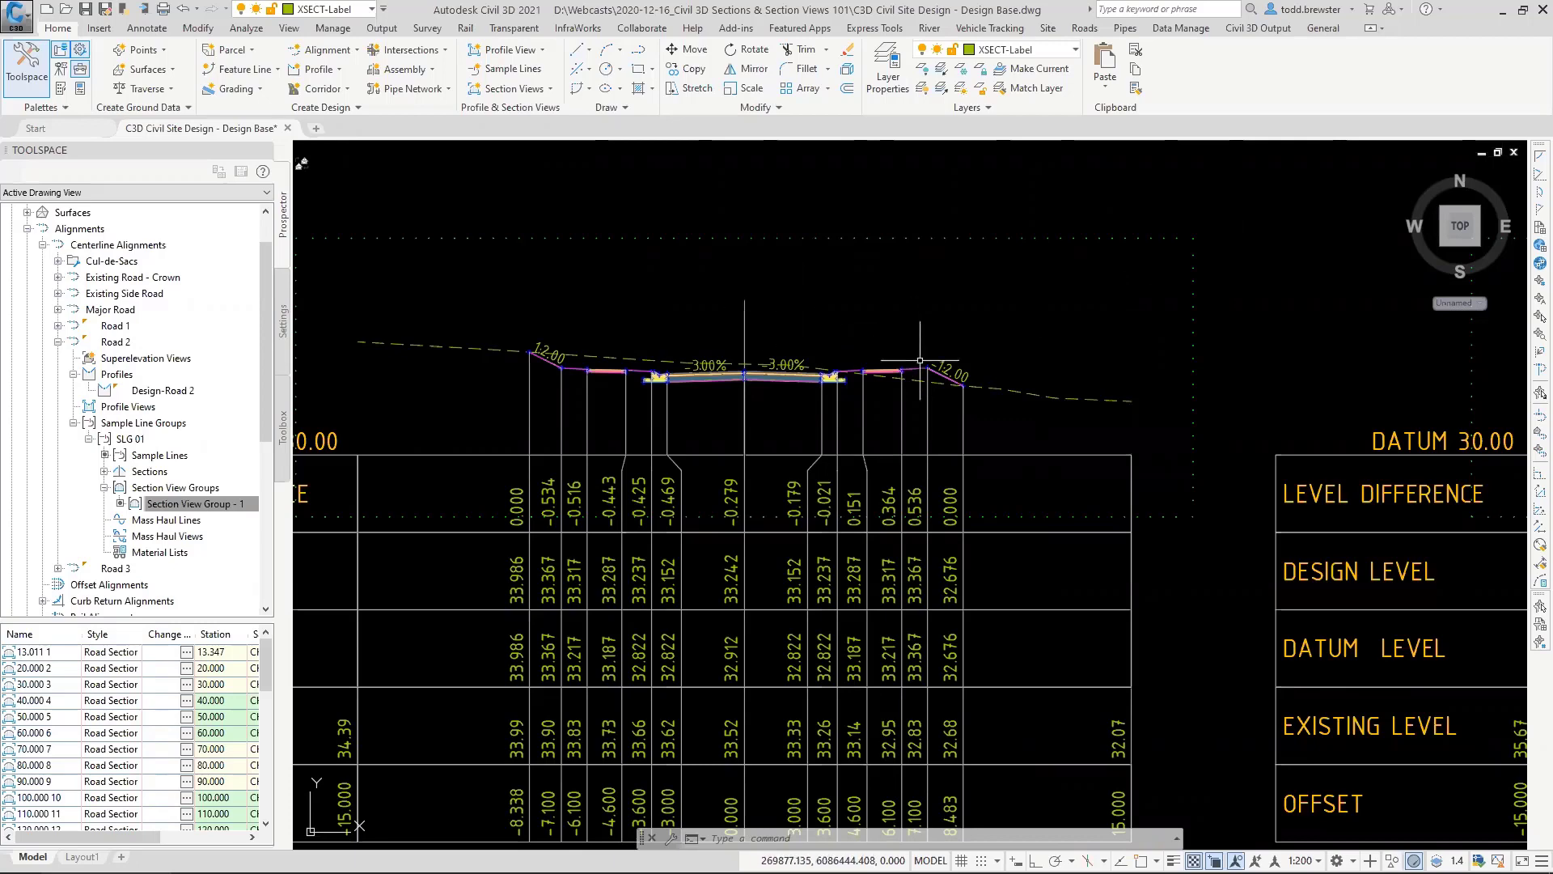
{"action": "left_click", "coordinate": [797, 370]}
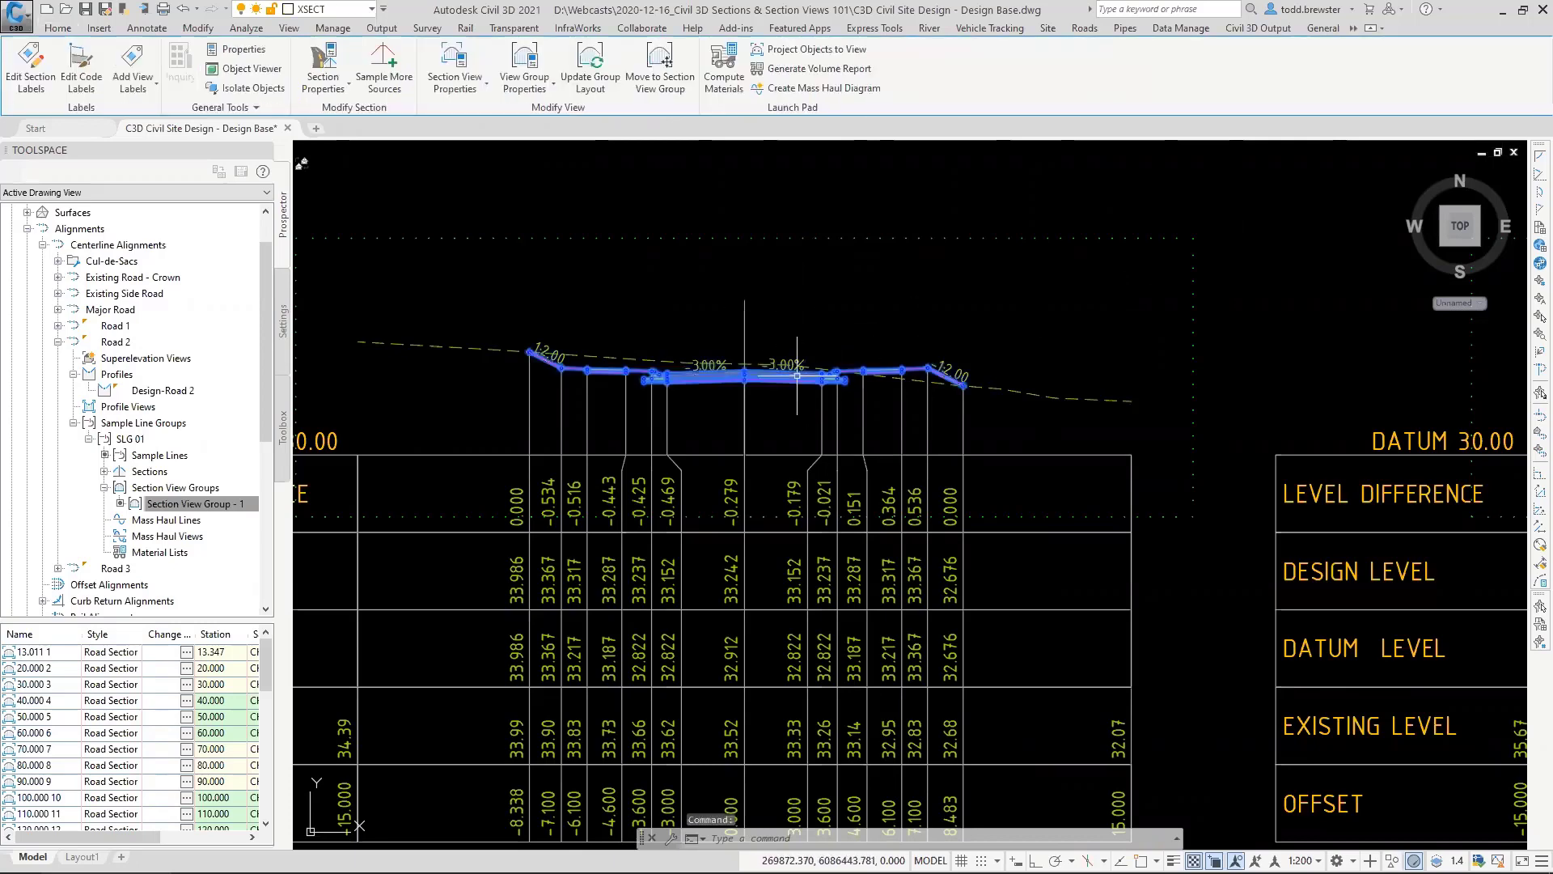
{"action": "right_click", "coordinate": [793, 399]}
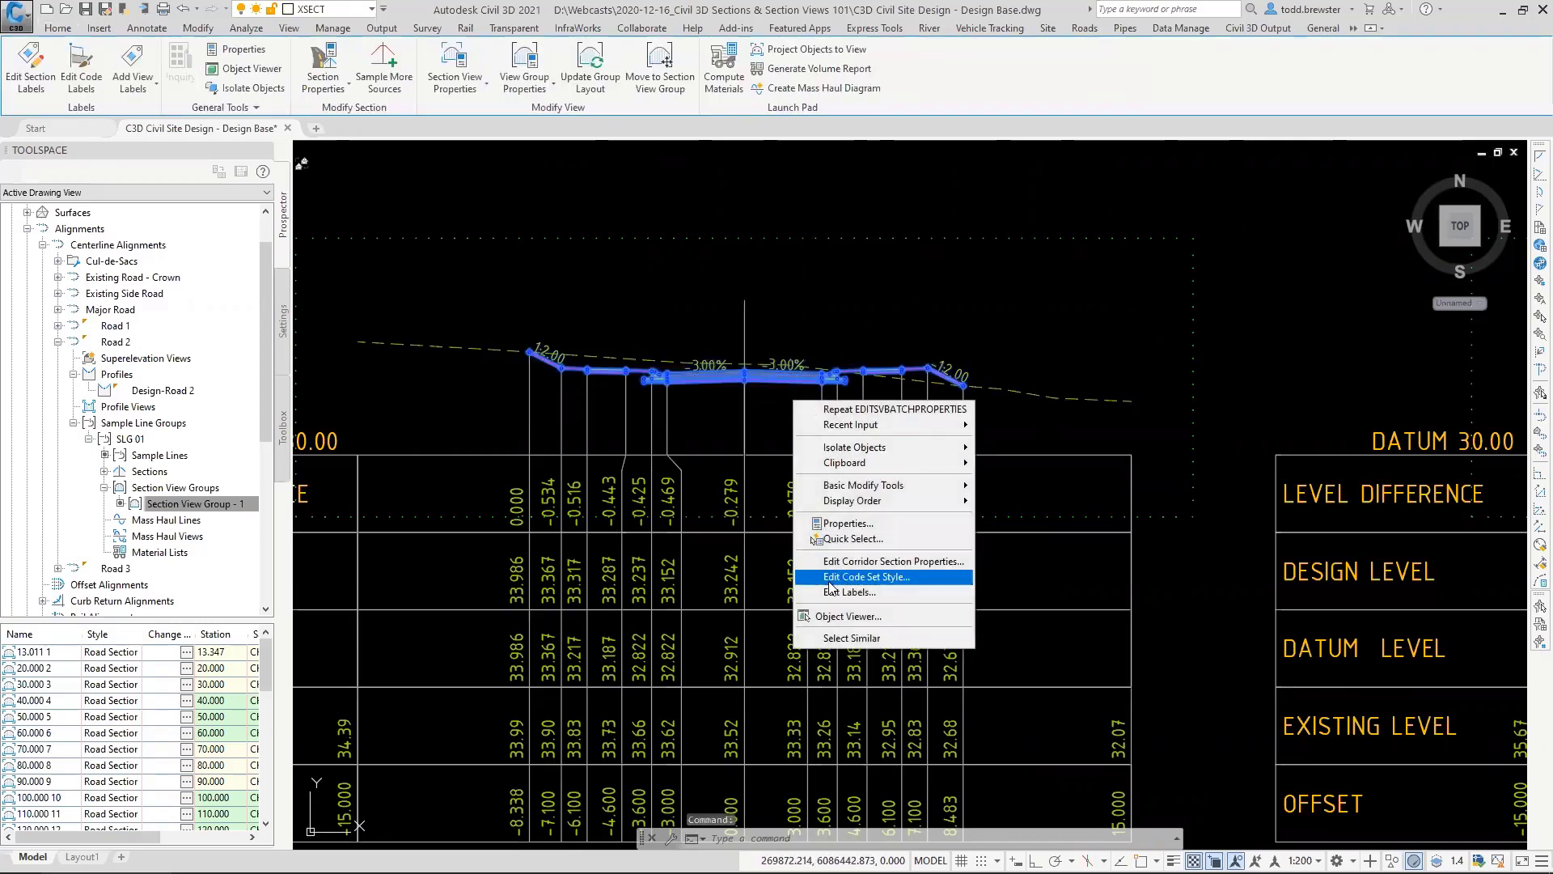
{"action": "left_click", "coordinate": [859, 576]}
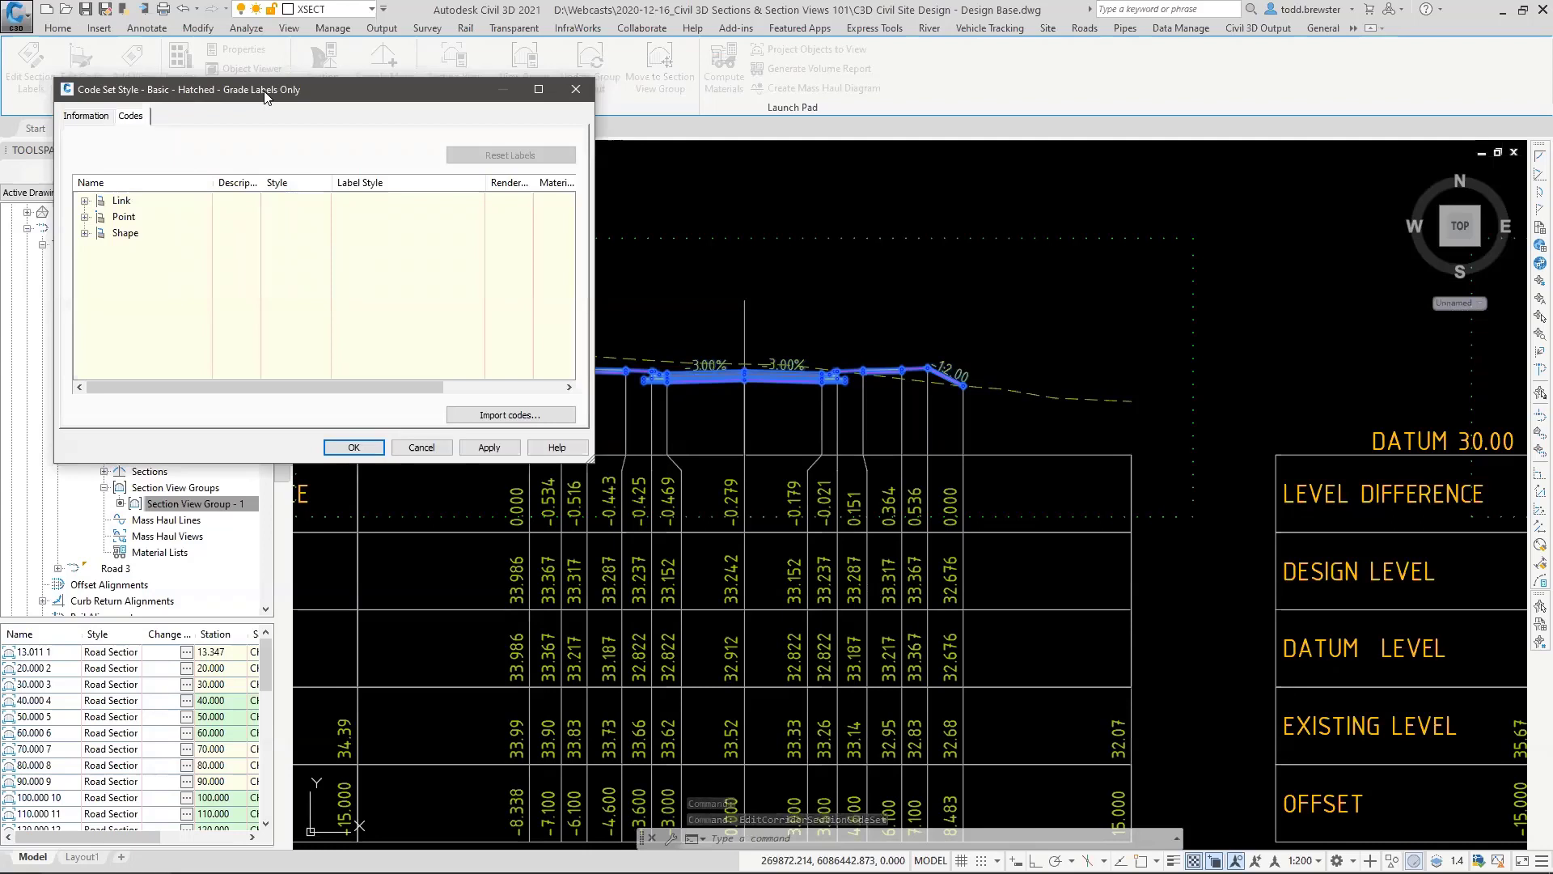
{"action": "left_click", "coordinate": [84, 201]}
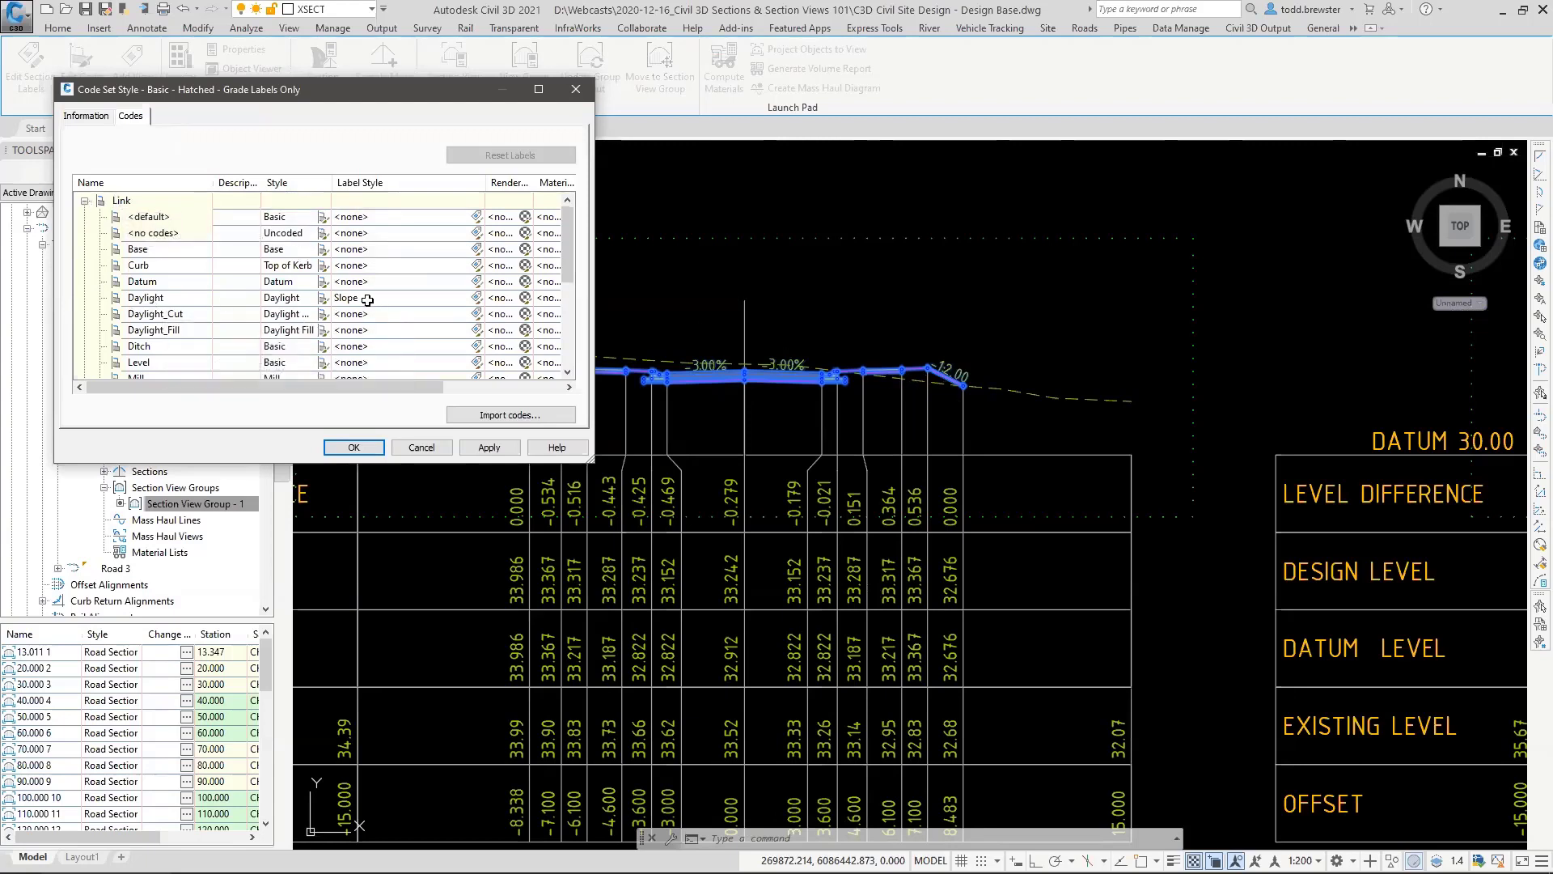
{"action": "scroll", "coordinate": [356, 301], "scroll_direction": "down", "scroll_amount": 1}
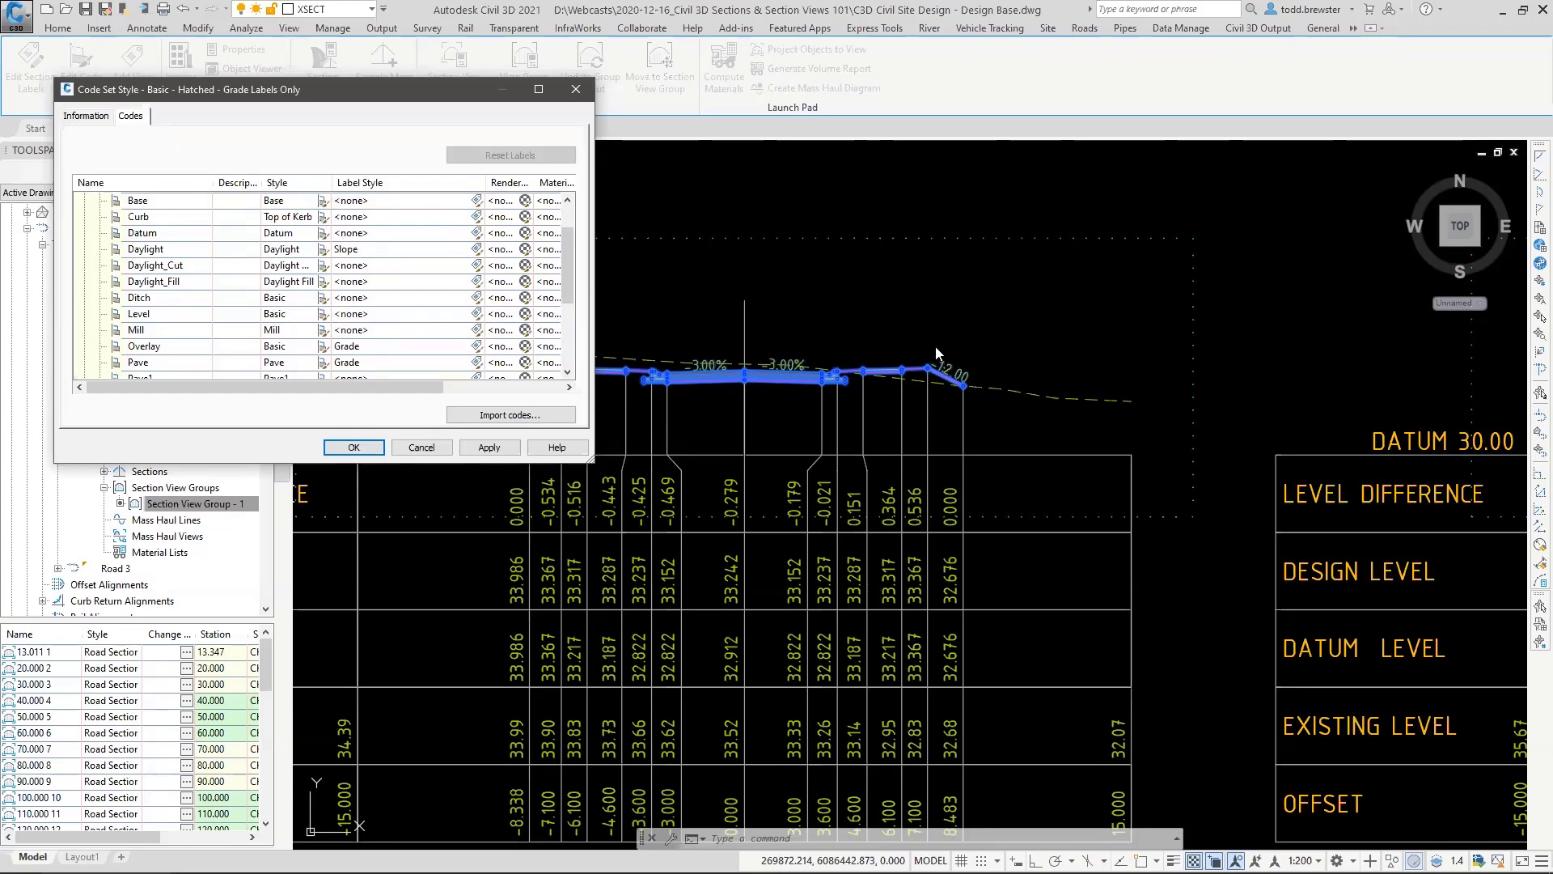
{"action": "scroll", "coordinate": [153, 291], "scroll_direction": "down", "scroll_amount": 2}
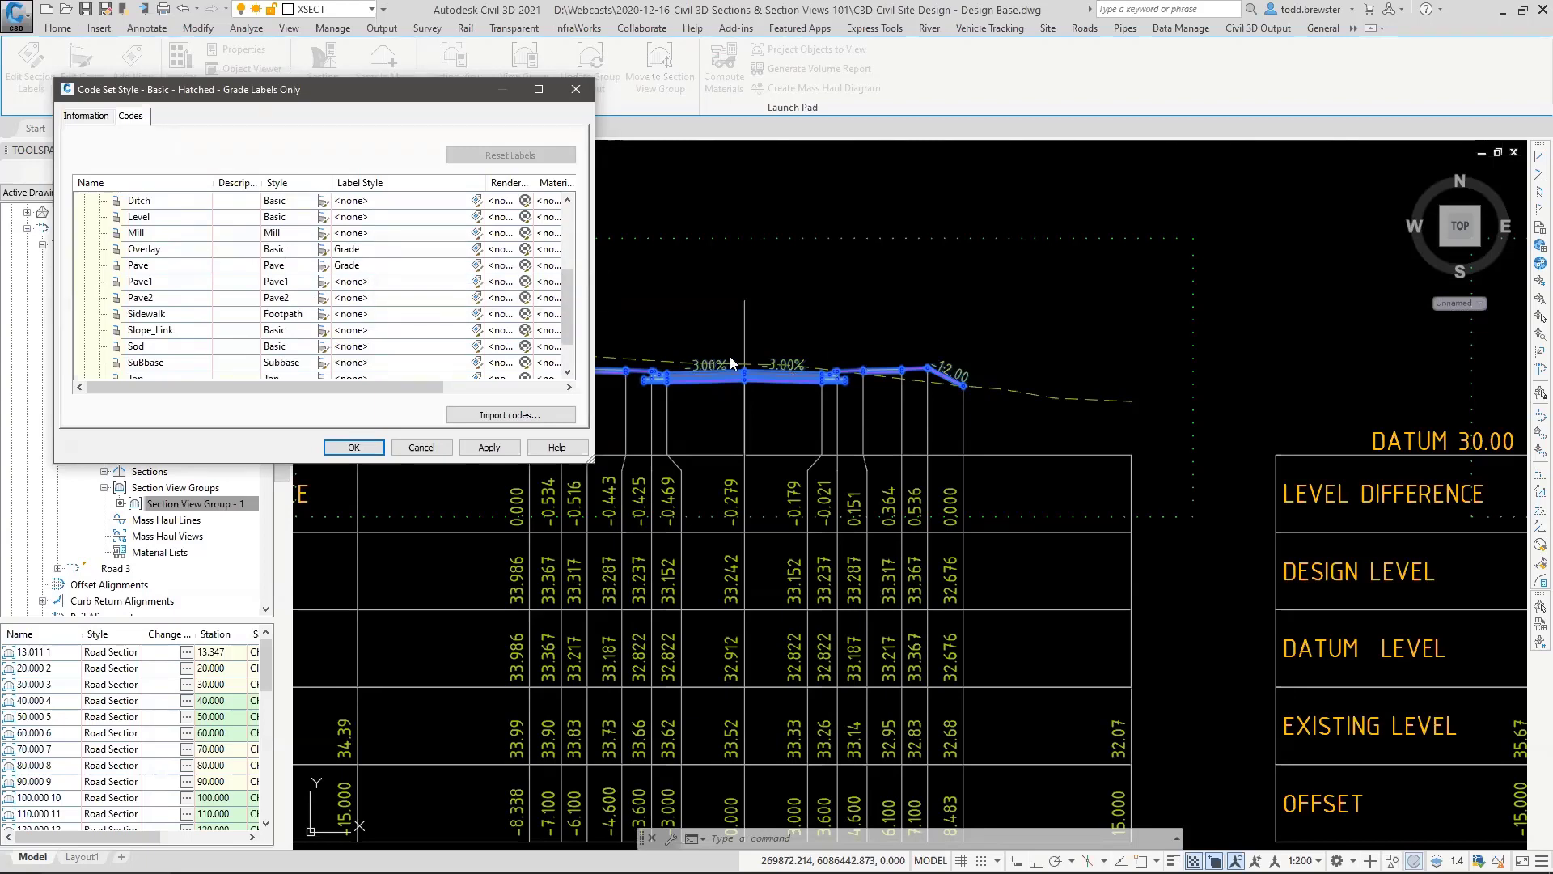
{"action": "left_click", "coordinate": [422, 448]}
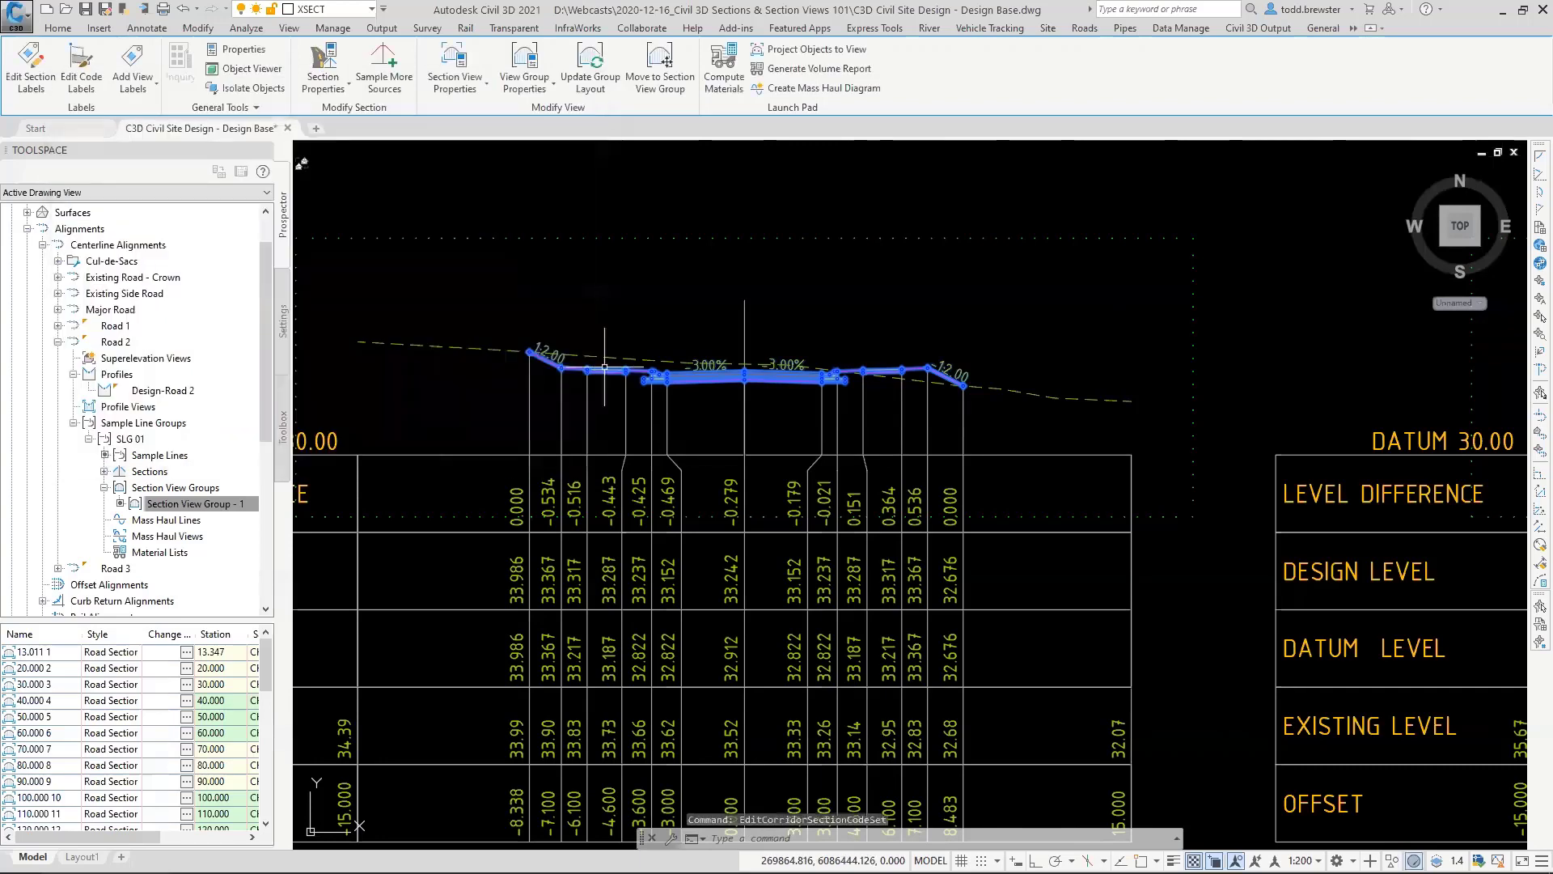
{"action": "key", "text": "Escape"}
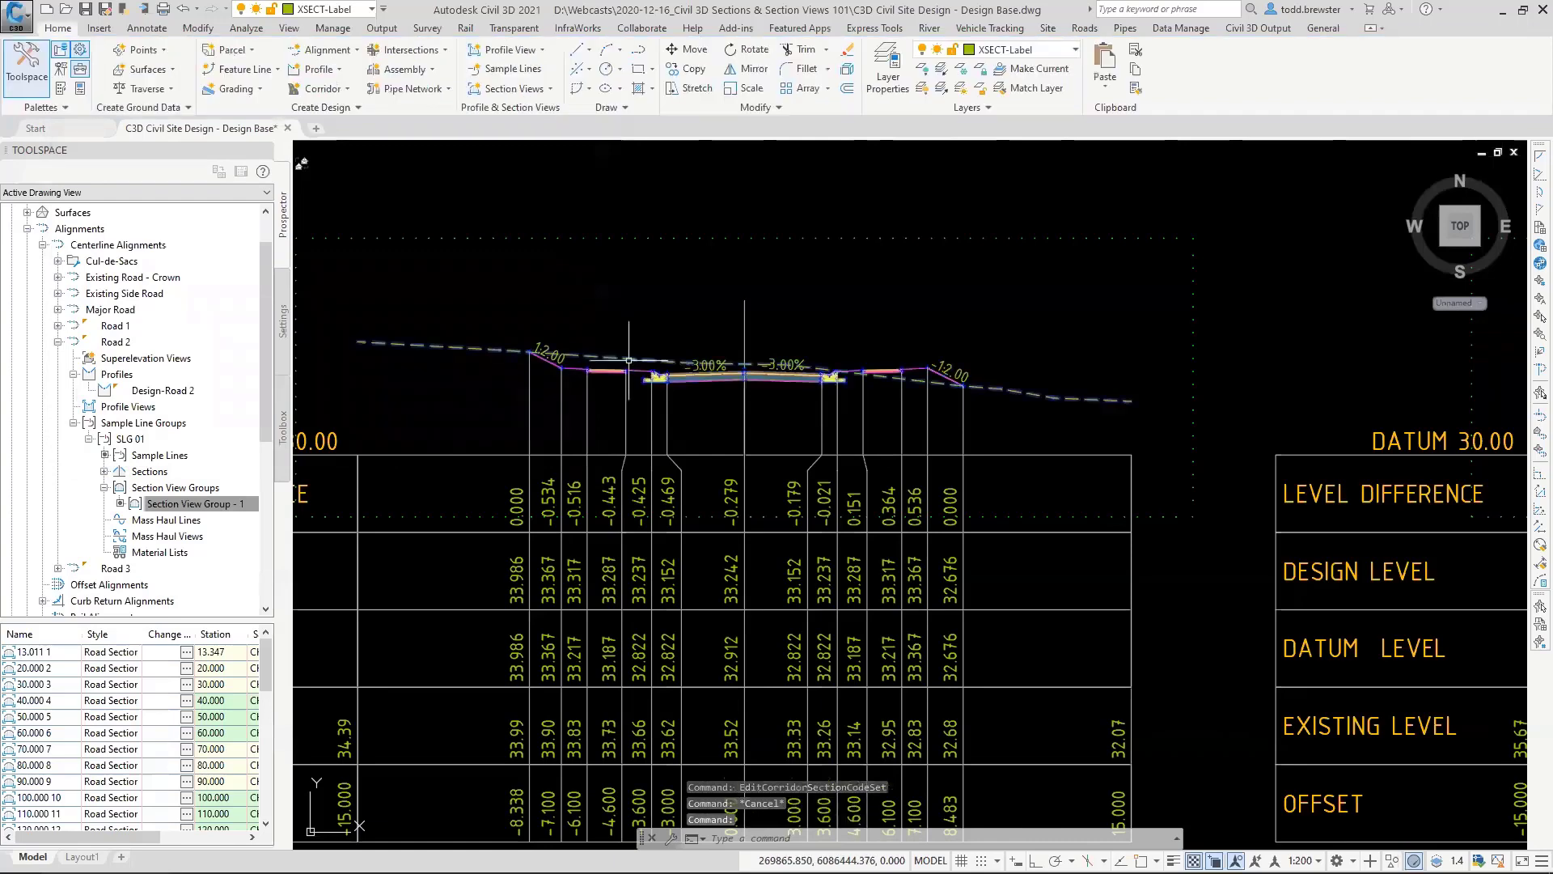
{"action": "right_click", "coordinate": [637, 343]}
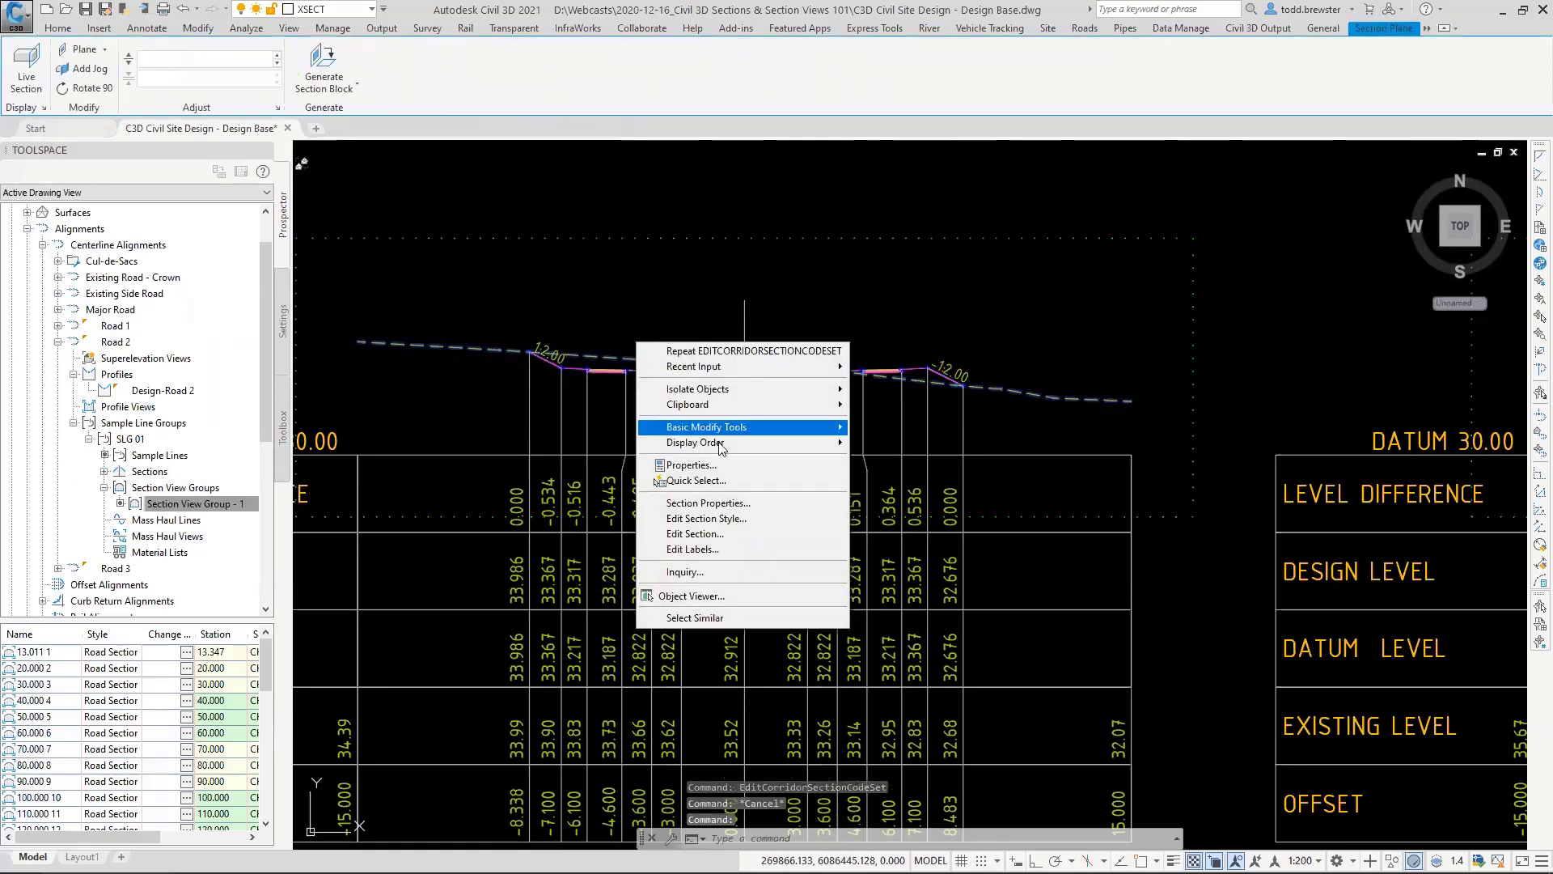
{"action": "left_click", "coordinate": [690, 549]}
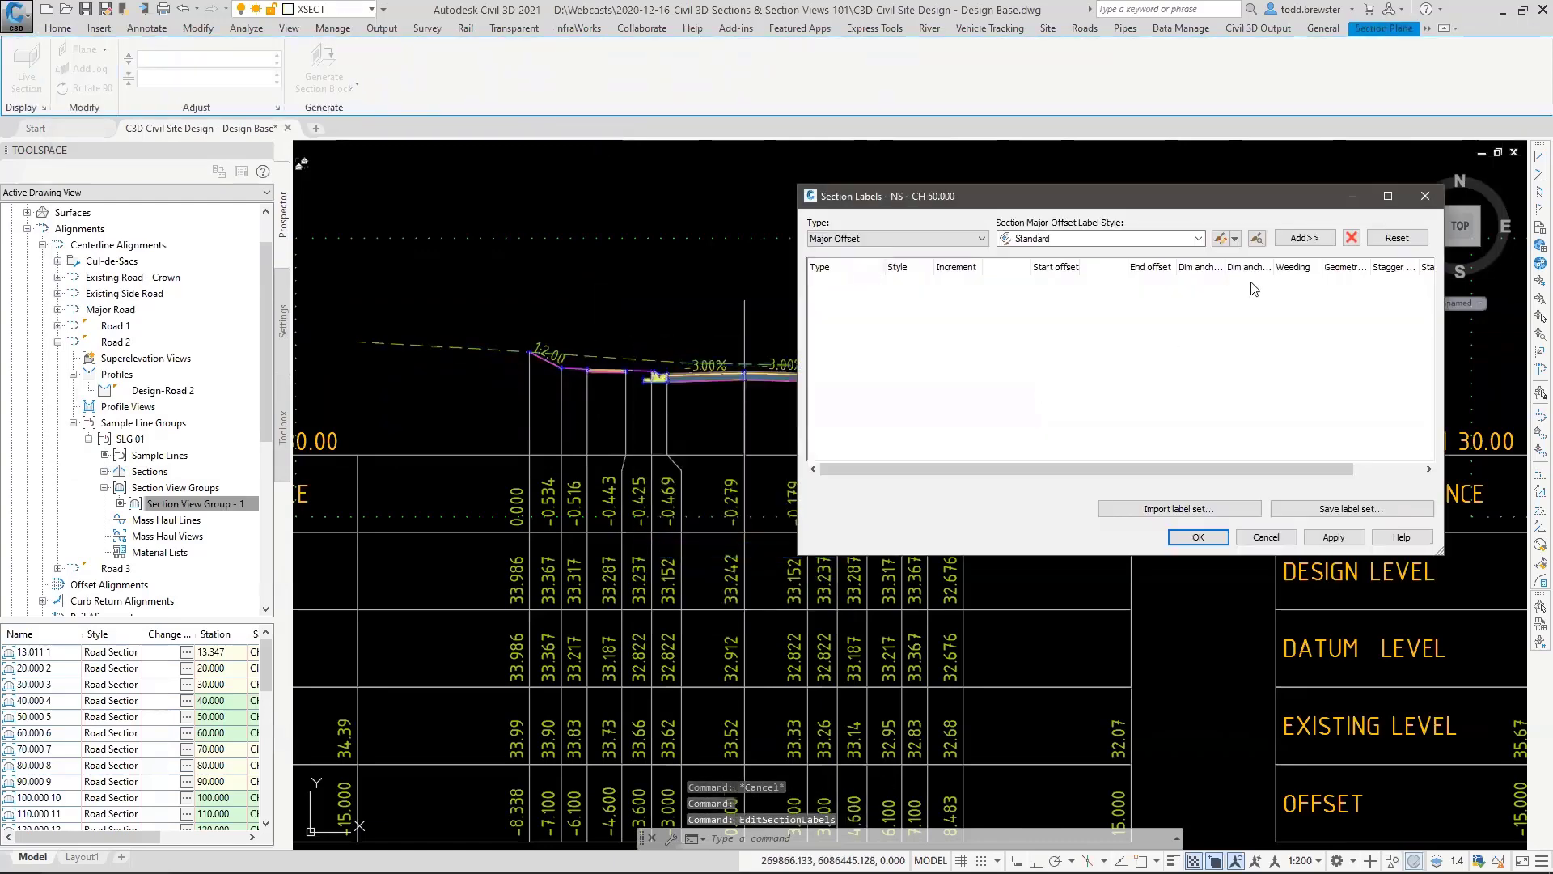
{"action": "left_click", "coordinate": [862, 239]}
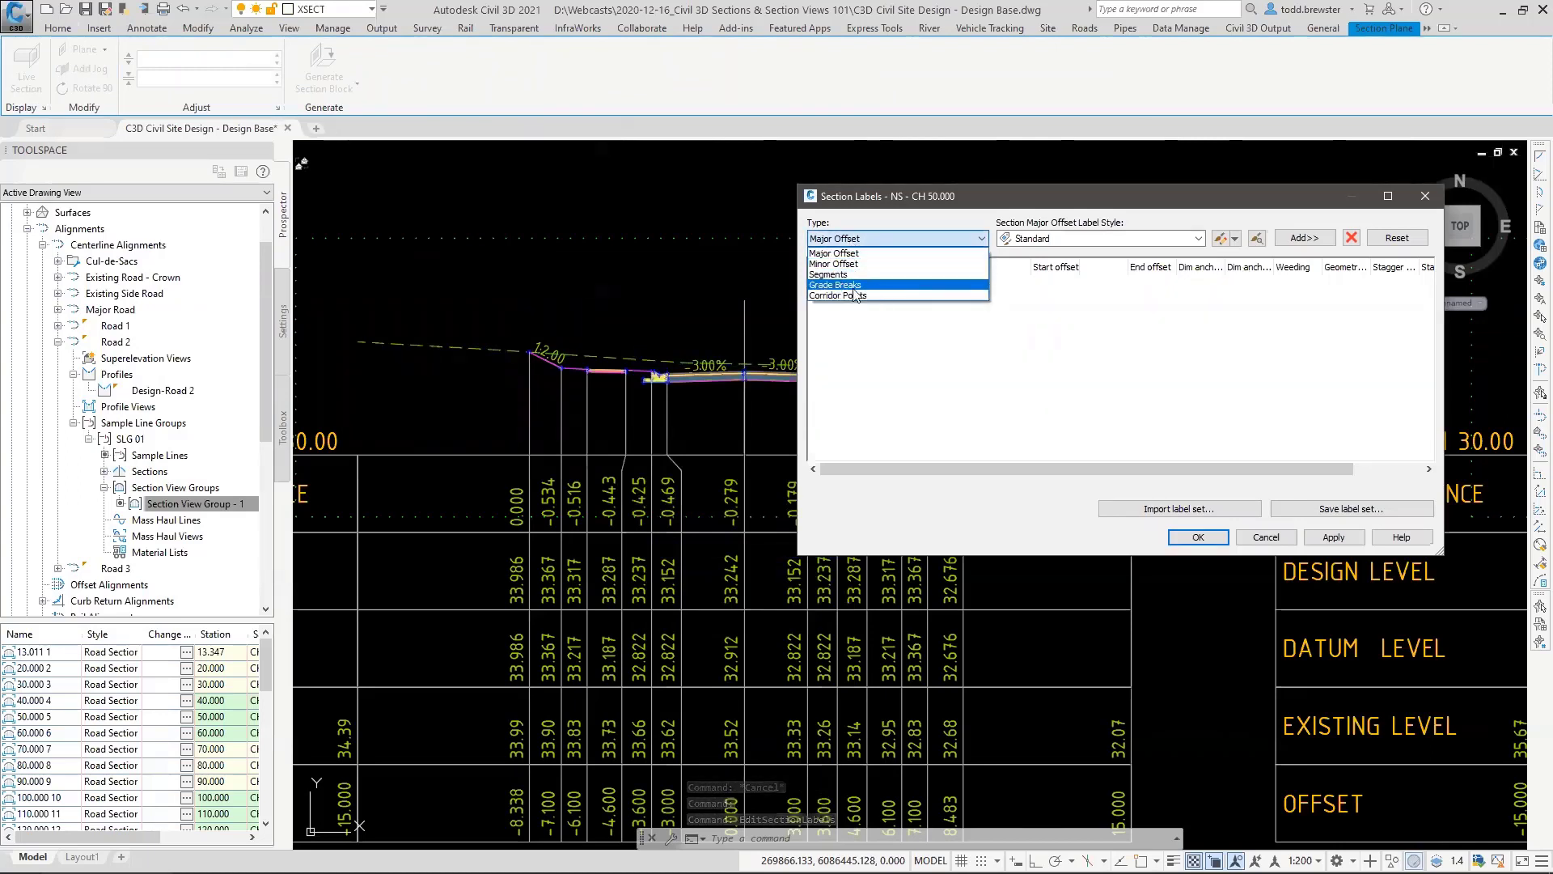
{"action": "left_click", "coordinate": [829, 274]}
{"action": "left_click", "coordinate": [1044, 239]}
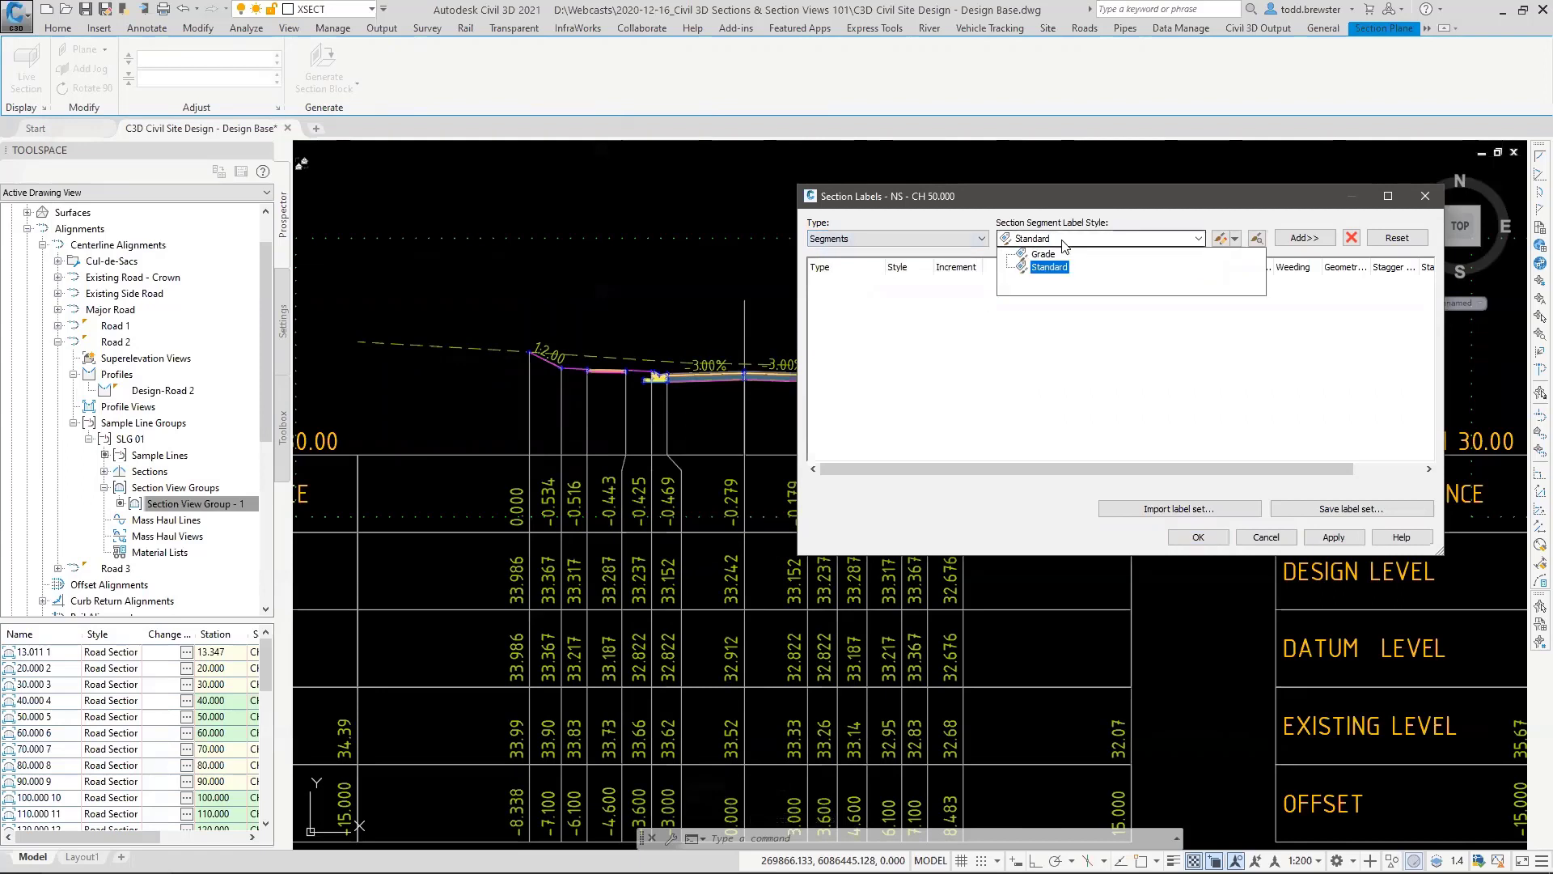
{"action": "left_click", "coordinate": [1039, 259]}
{"action": "left_click", "coordinate": [1303, 237]}
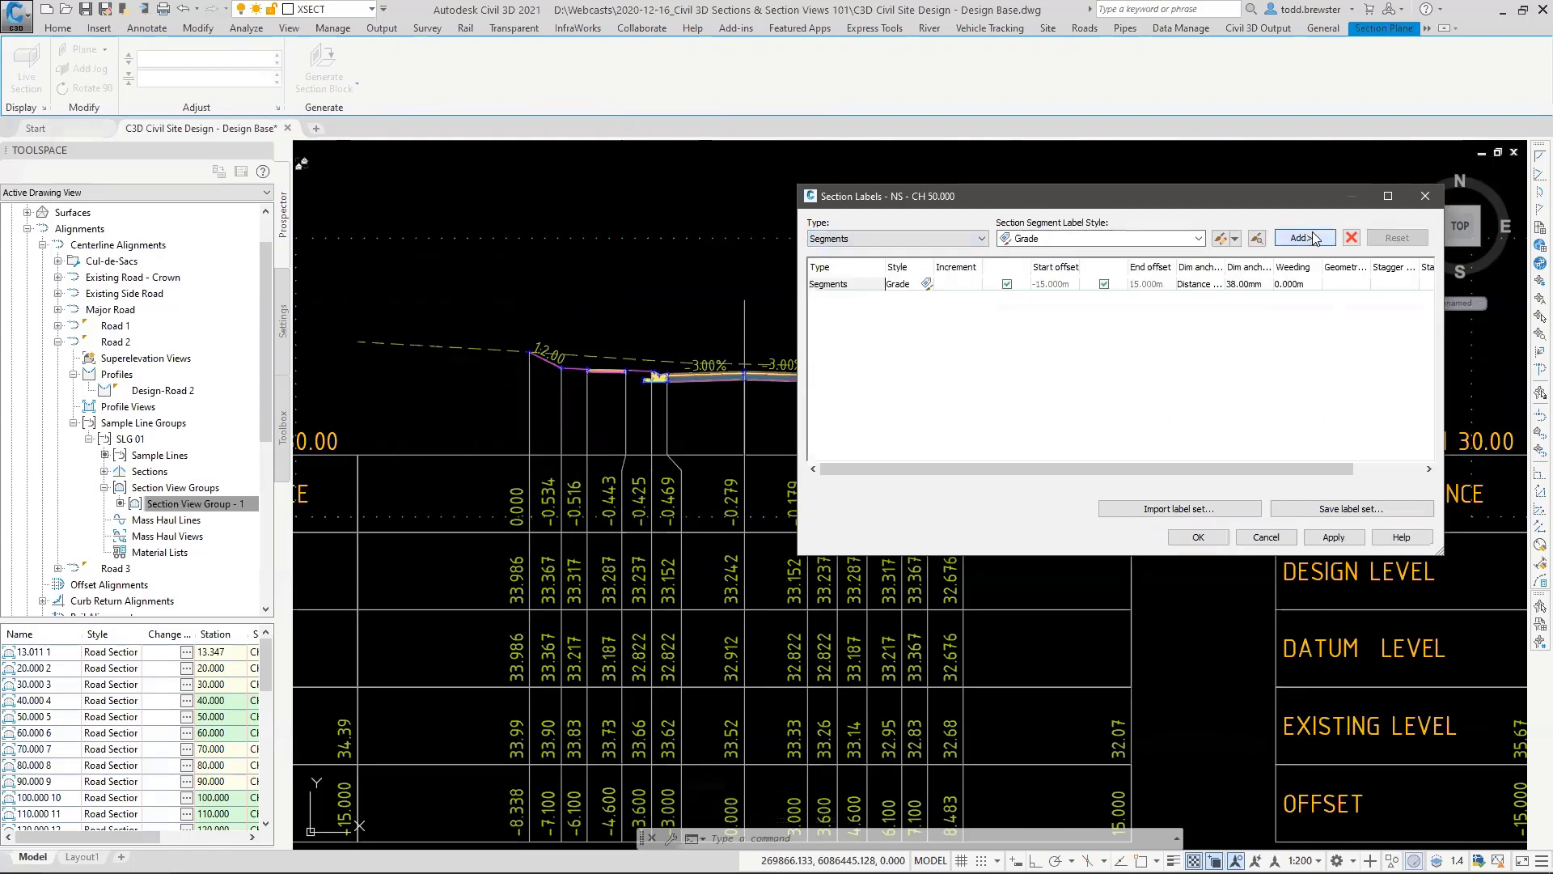
{"action": "left_click", "coordinate": [1238, 285]}
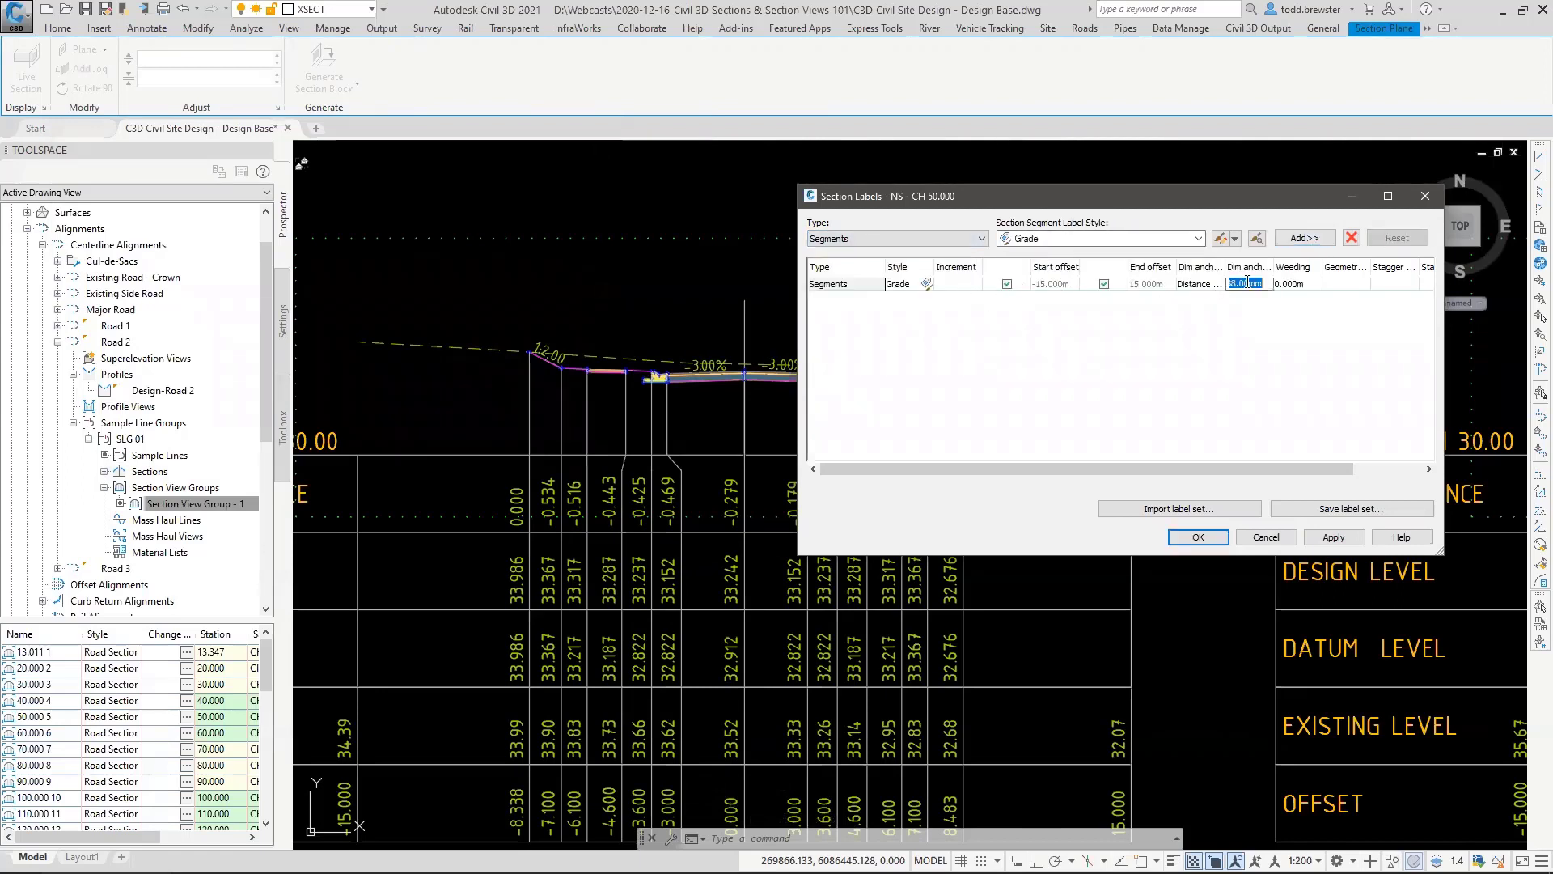
{"action": "type", "text": "0"}
{"action": "key", "text": "Return"}
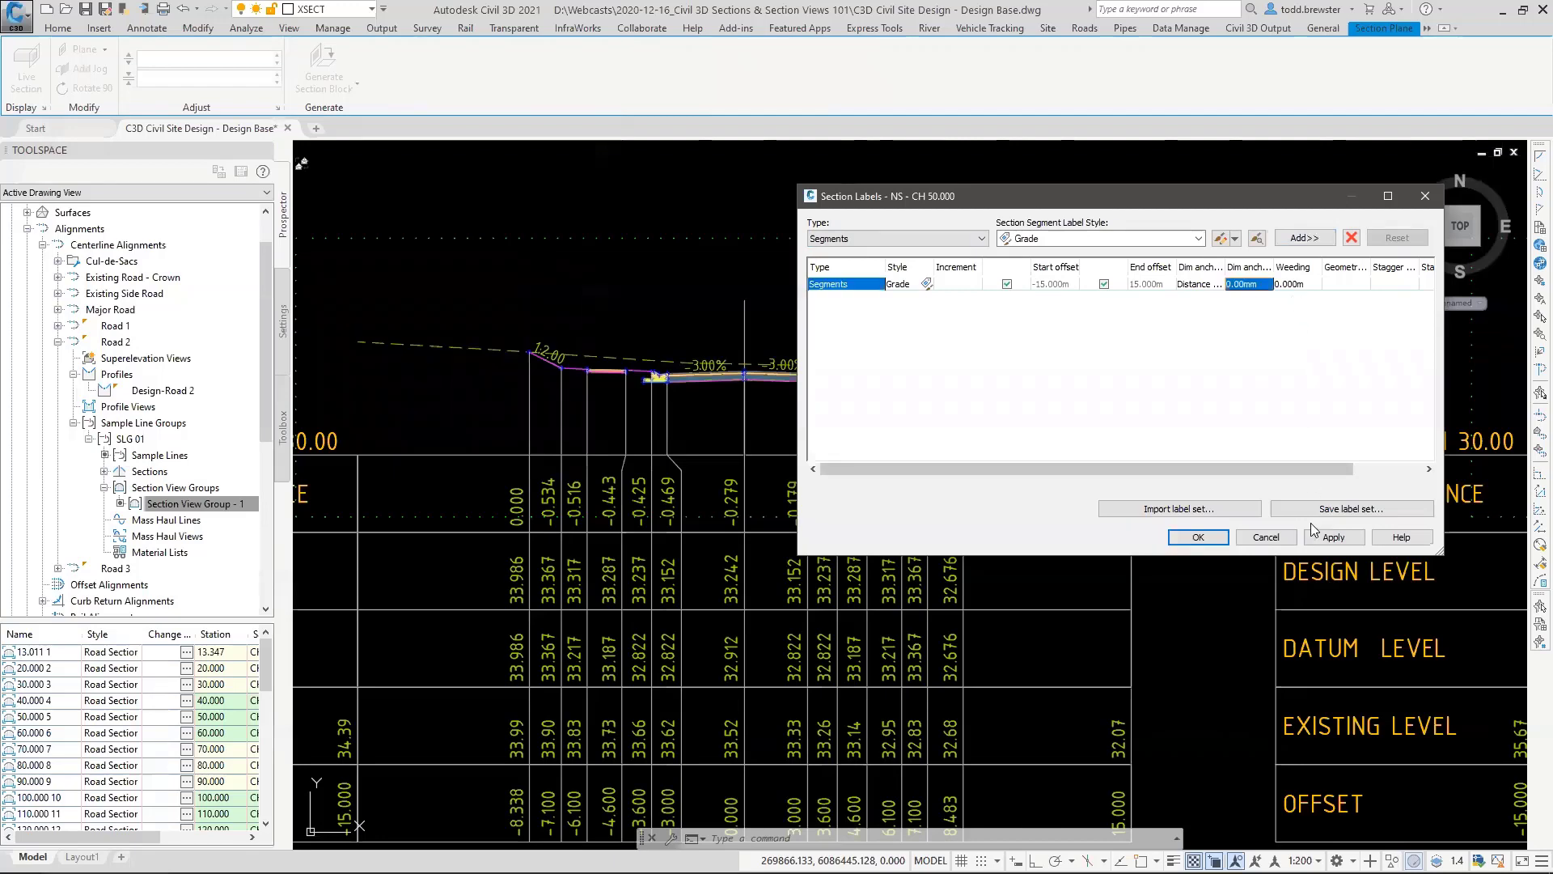
{"action": "left_click", "coordinate": [1334, 538]}
{"action": "left_click_drag", "start_coordinate": [1136, 194], "coordinate": [1130, 499]}
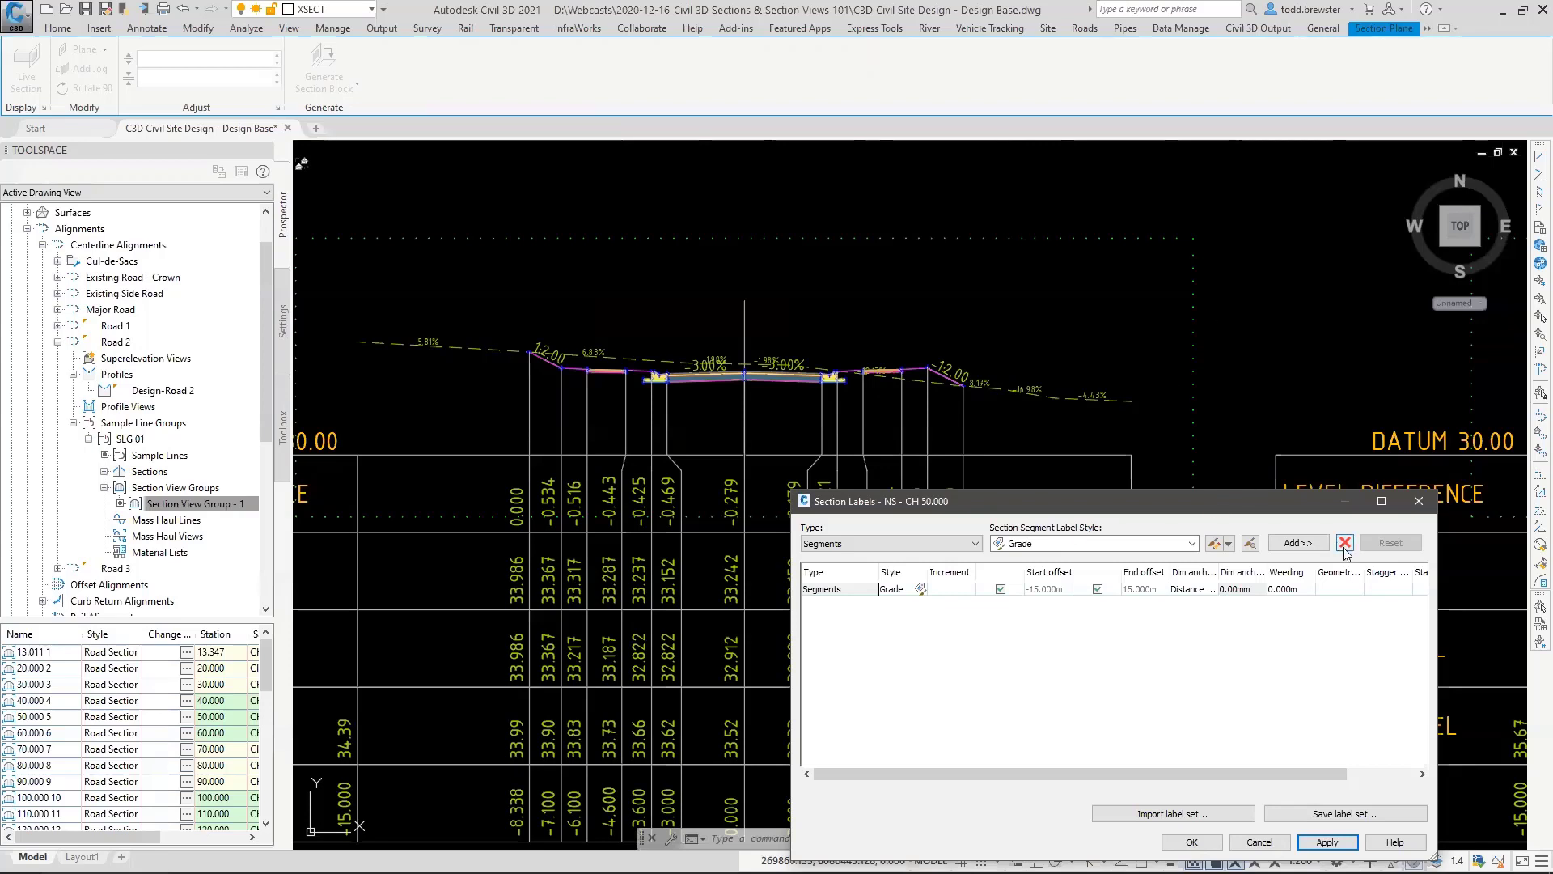
{"action": "left_click", "coordinate": [1291, 589]}
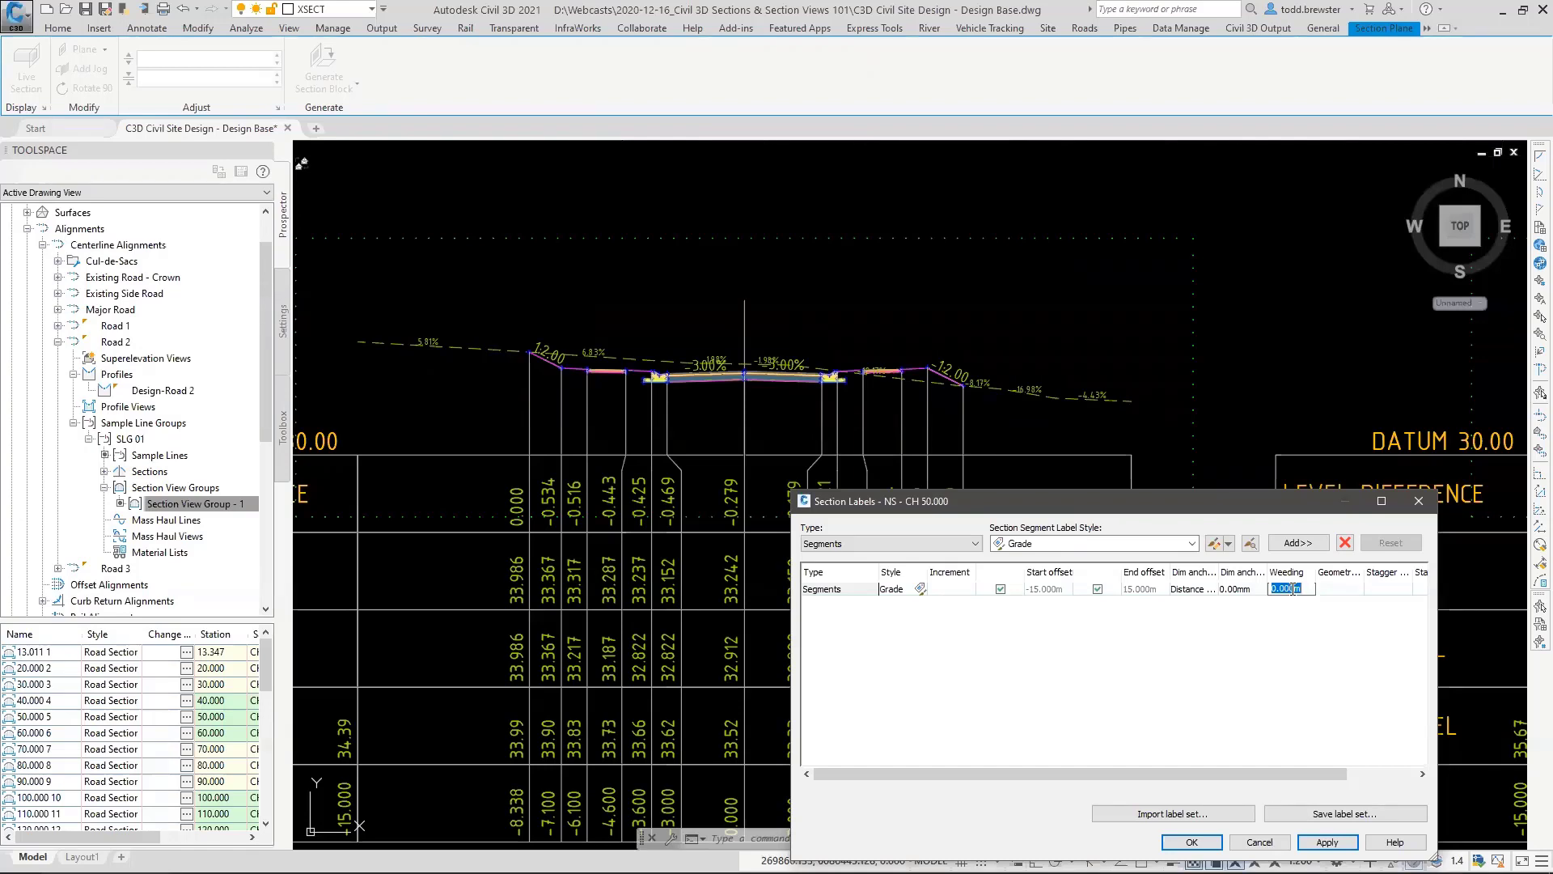
{"action": "left_click", "coordinate": [1326, 842]}
{"action": "left_click", "coordinate": [1192, 842]}
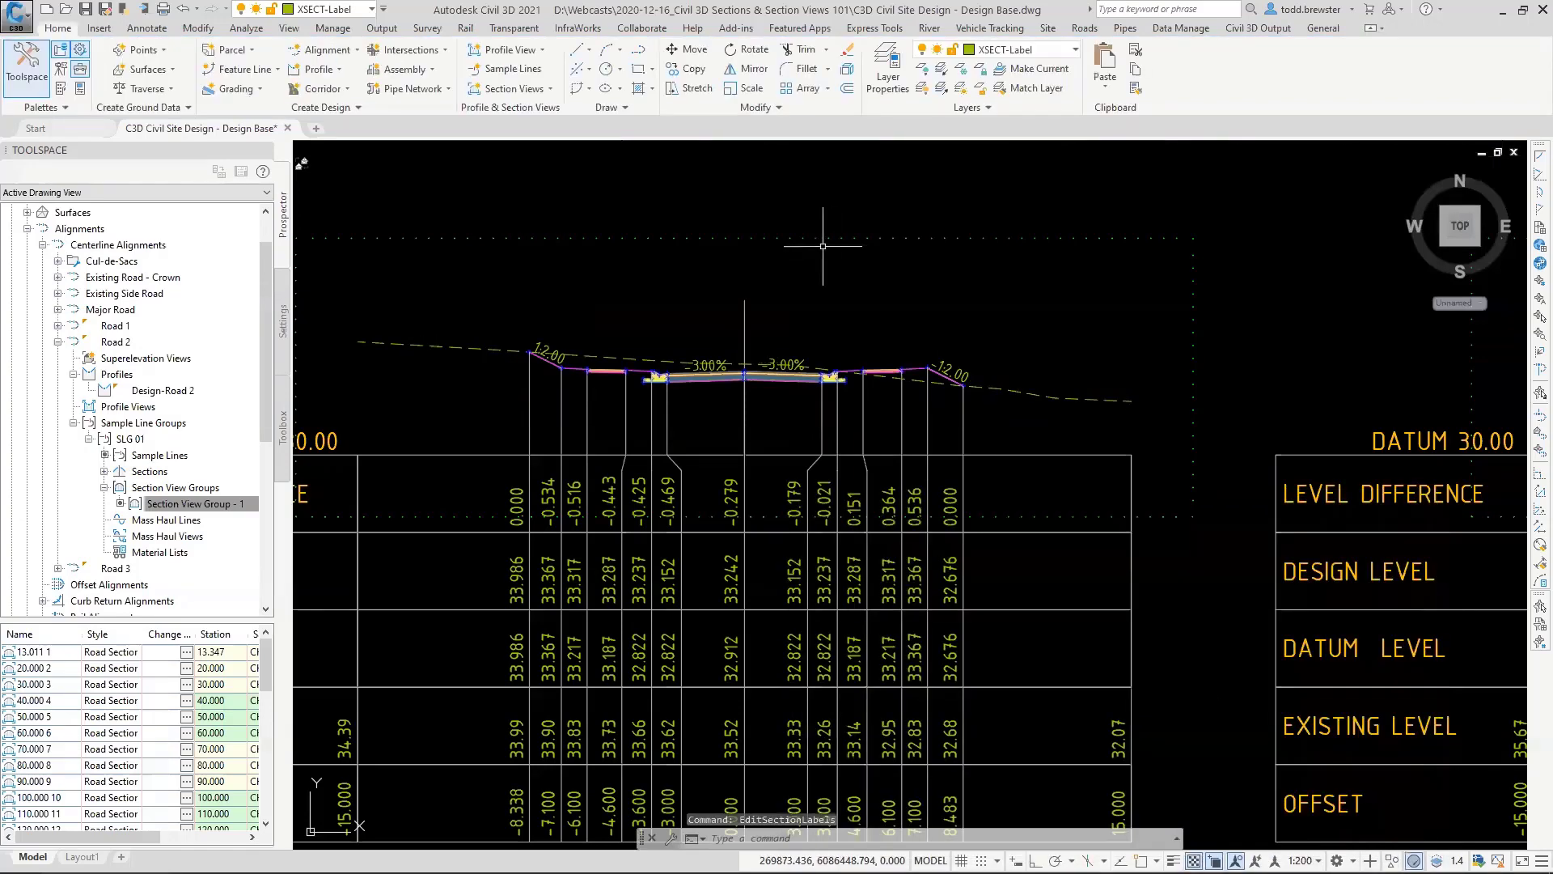
Step: Zoom out to show the CH 50.000, 60.000, 120.000 and 130.000 section views and cancel the command
{"action": "scroll", "coordinate": [831, 277], "scroll_direction": "down", "scroll_amount": 5}
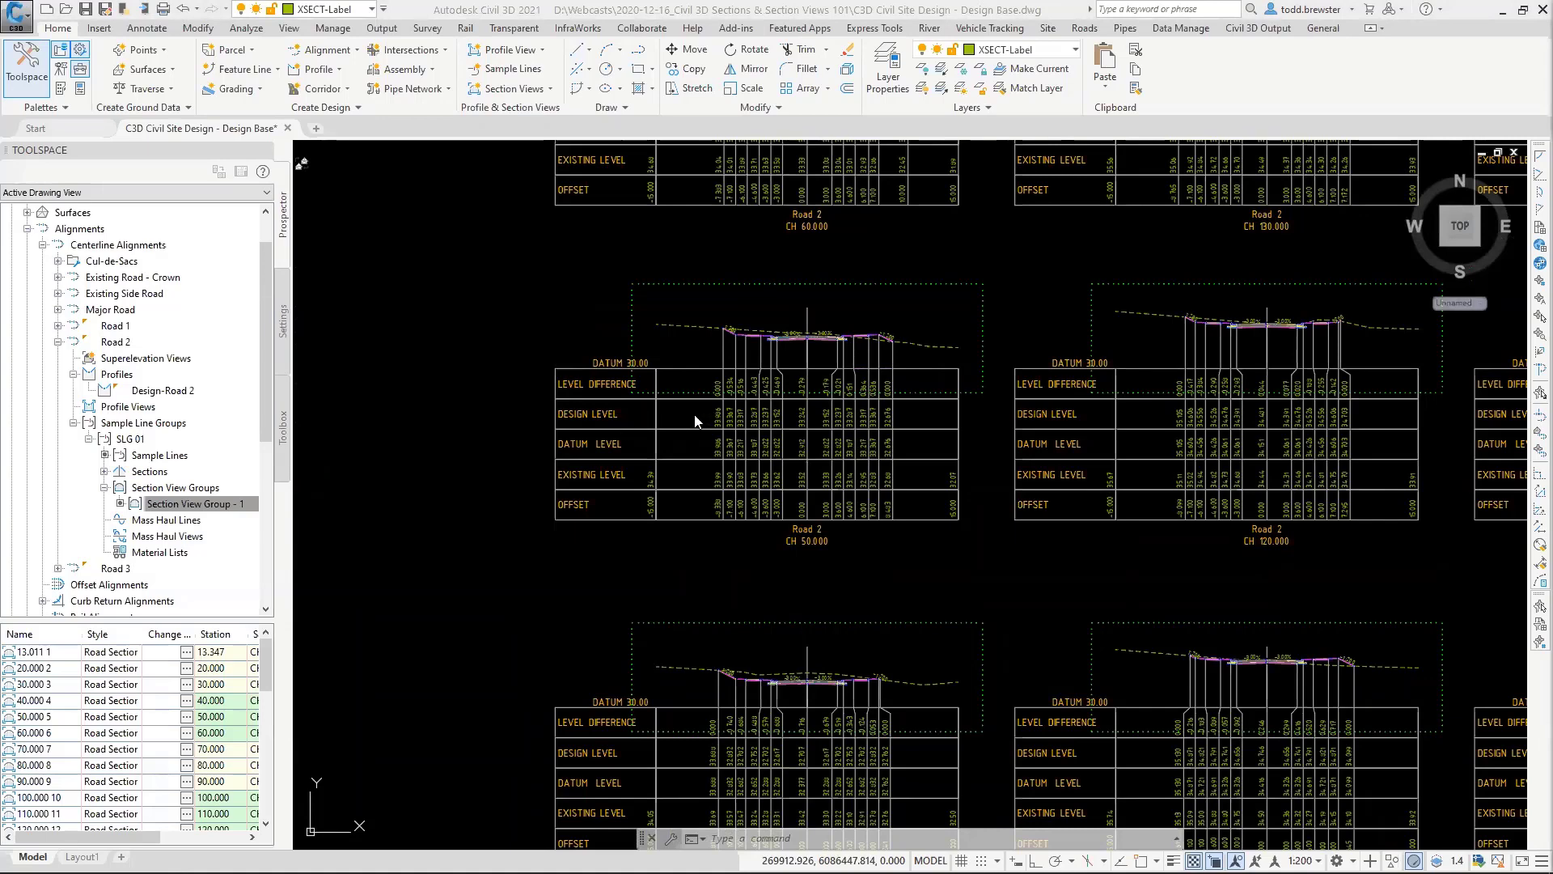
{"action": "key", "text": "Escape"}
{"action": "key", "text": "Escape"}
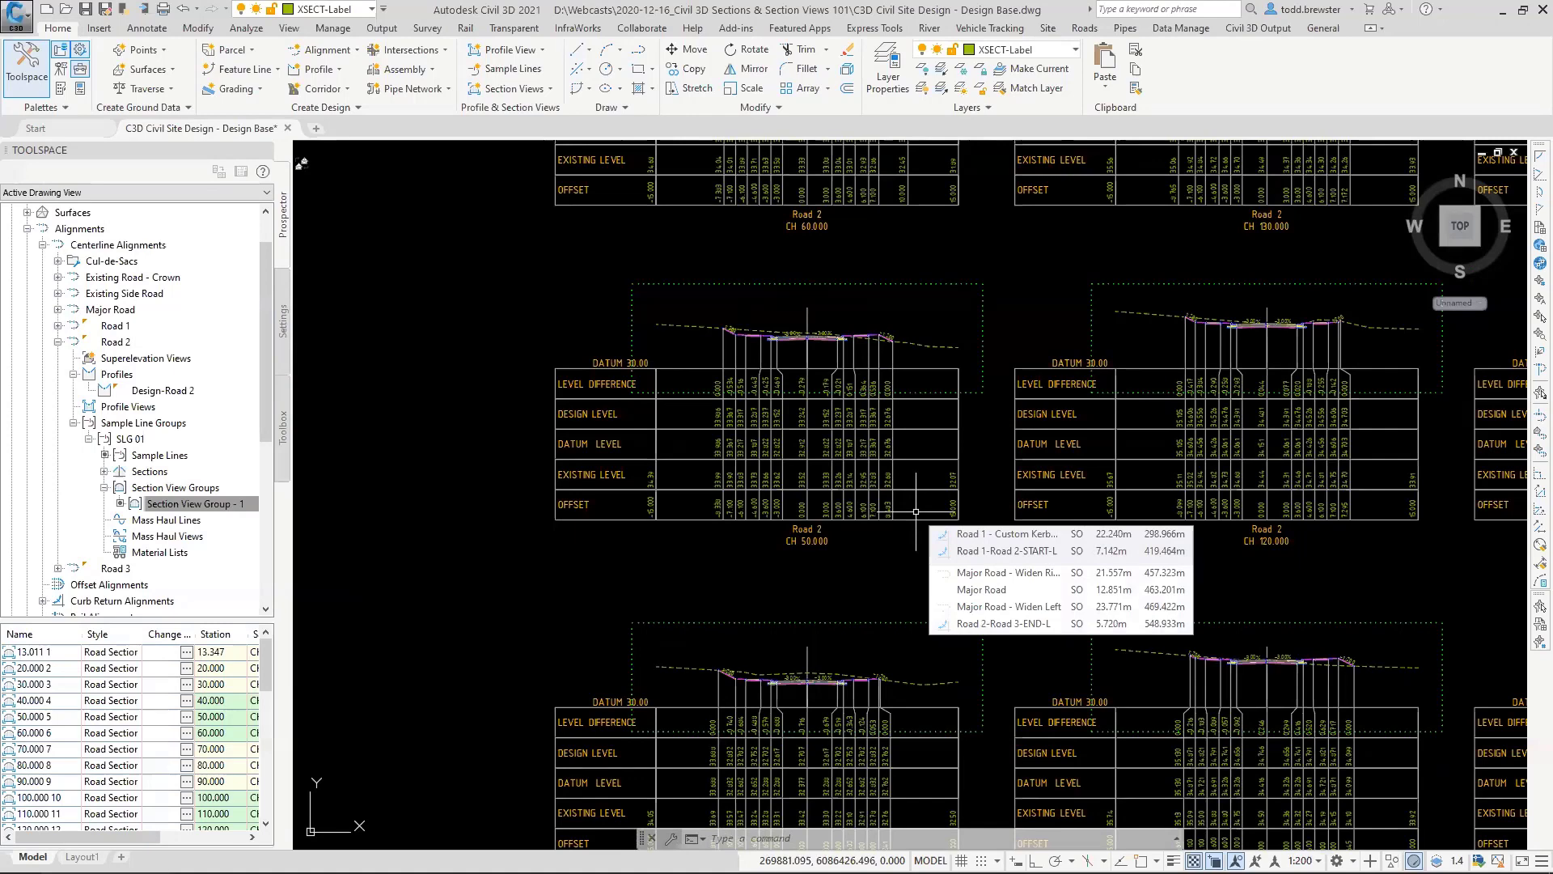
Step: Open the Road 2 CH 50.000 section view's properties at its band list
{"action": "left_click", "coordinate": [563, 511]}
{"action": "right_click", "coordinate": [564, 513]}
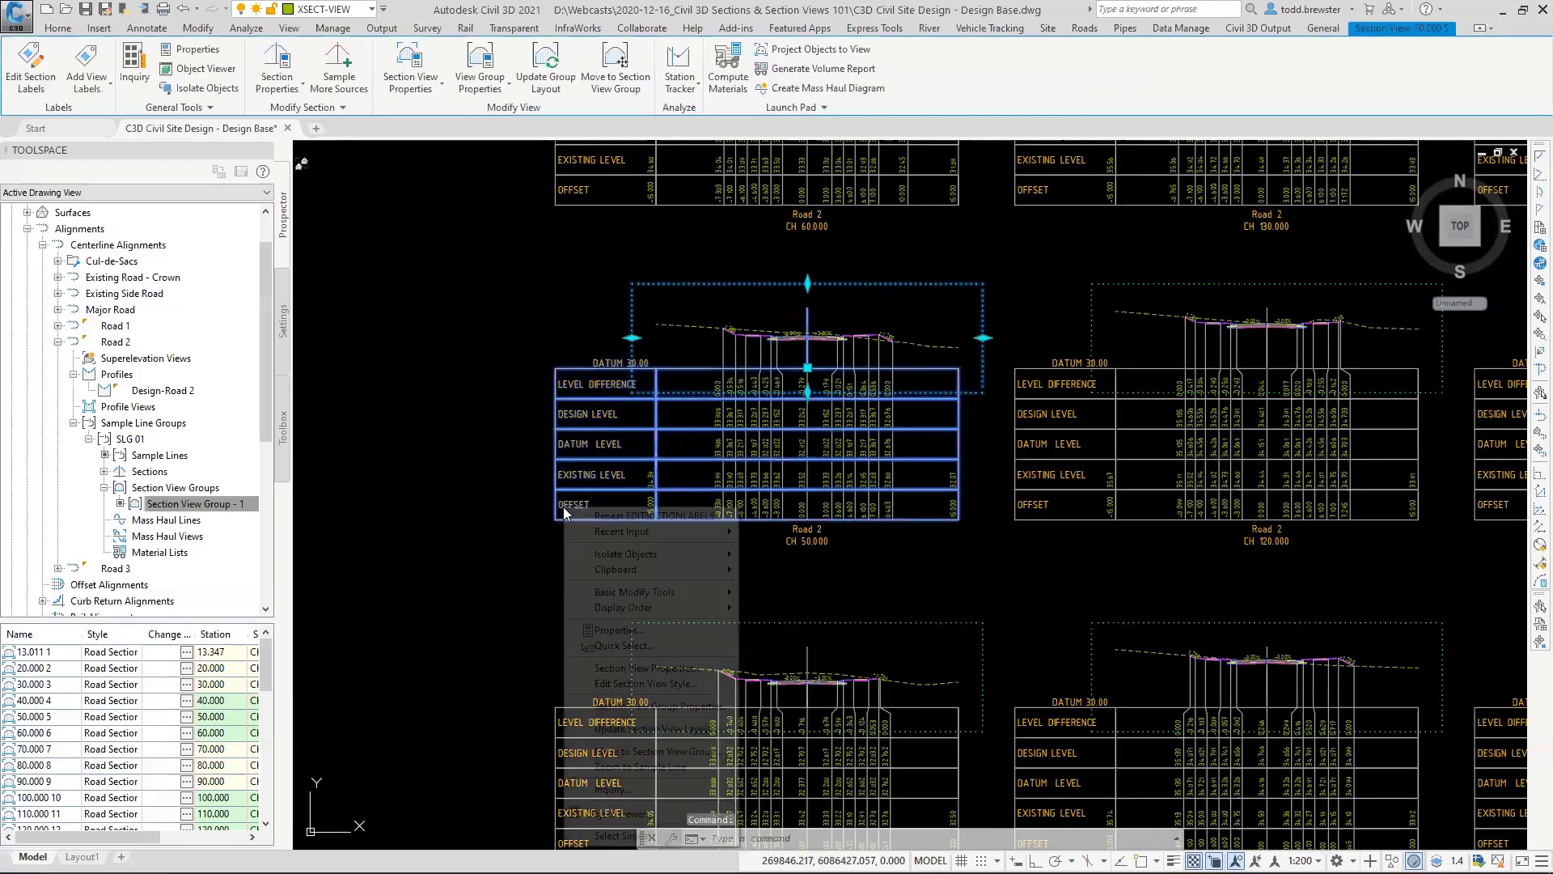
{"action": "left_click", "coordinate": [674, 668]}
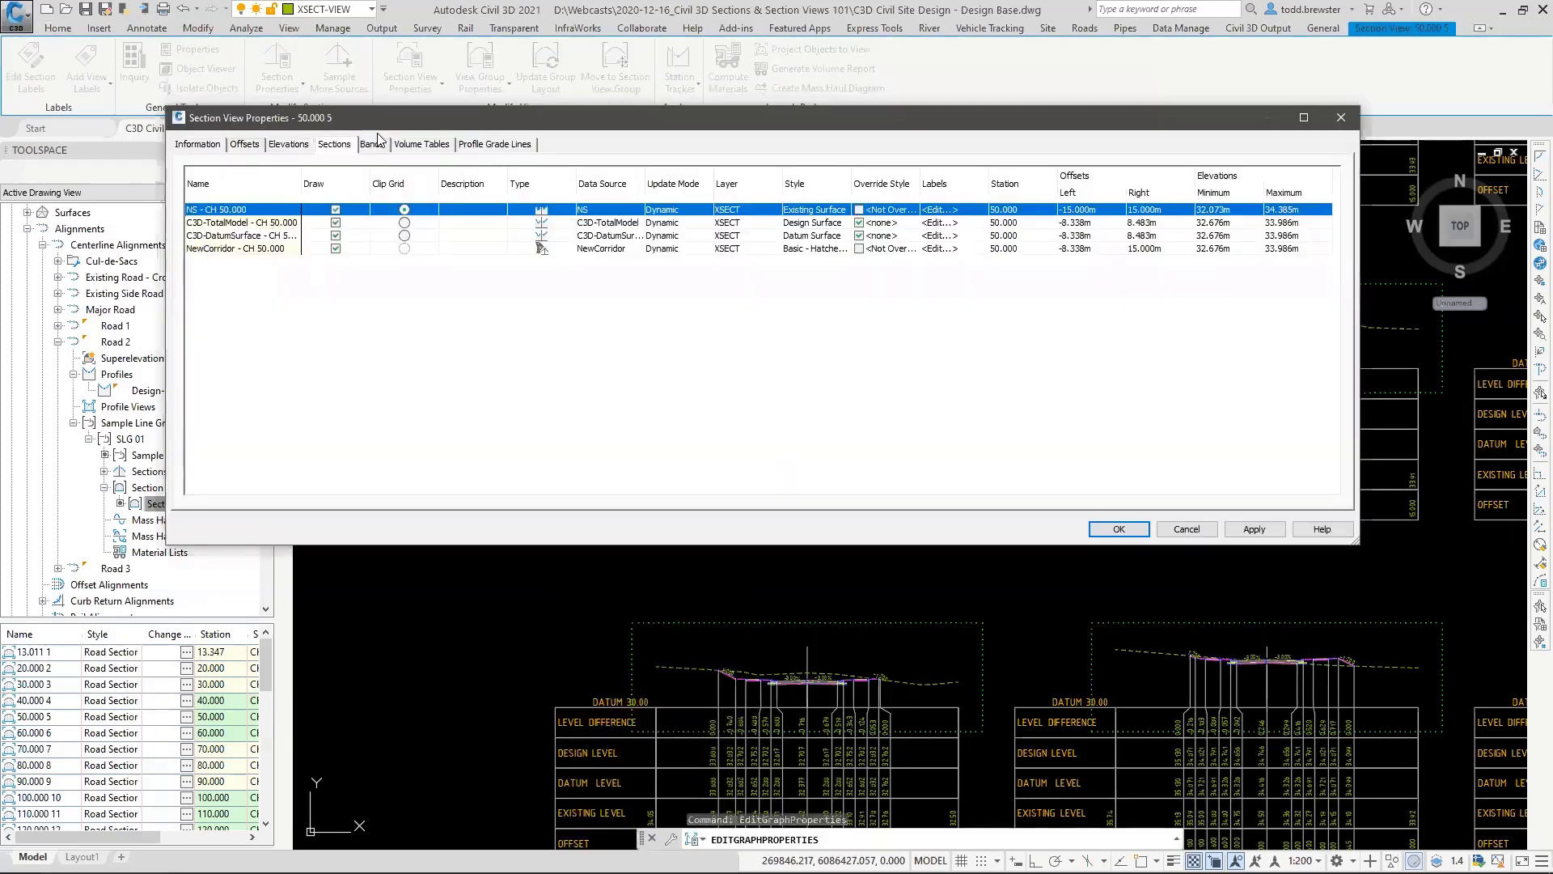
{"action": "left_click", "coordinate": [374, 144]}
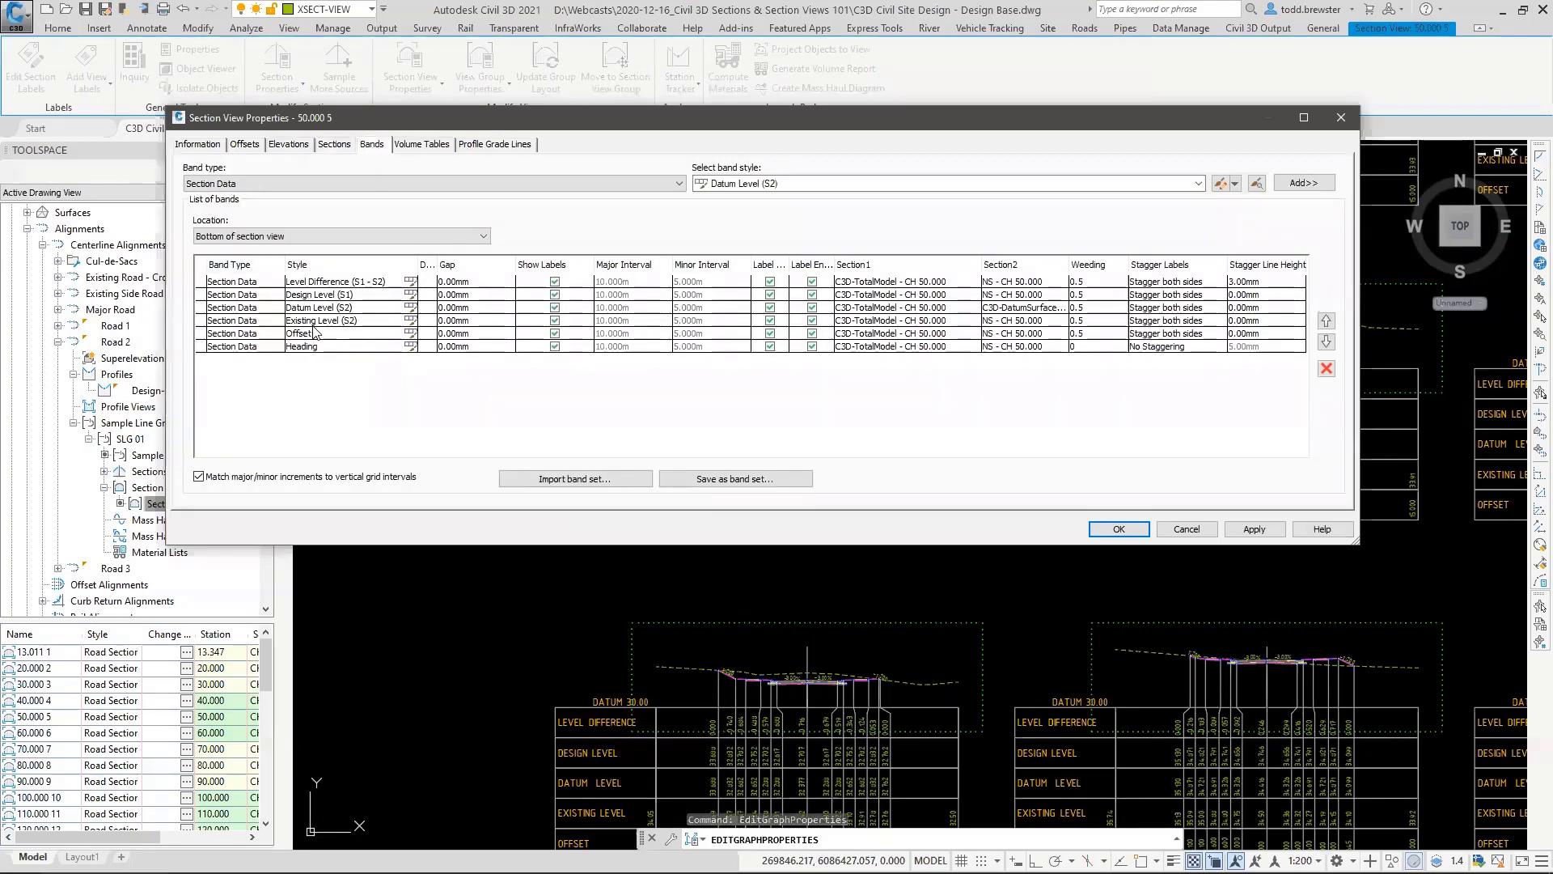
Step: Review the Offset band style's minor increment, sample line vertex and incremental distance ticks, then cancel
{"action": "left_click", "coordinate": [411, 334]}
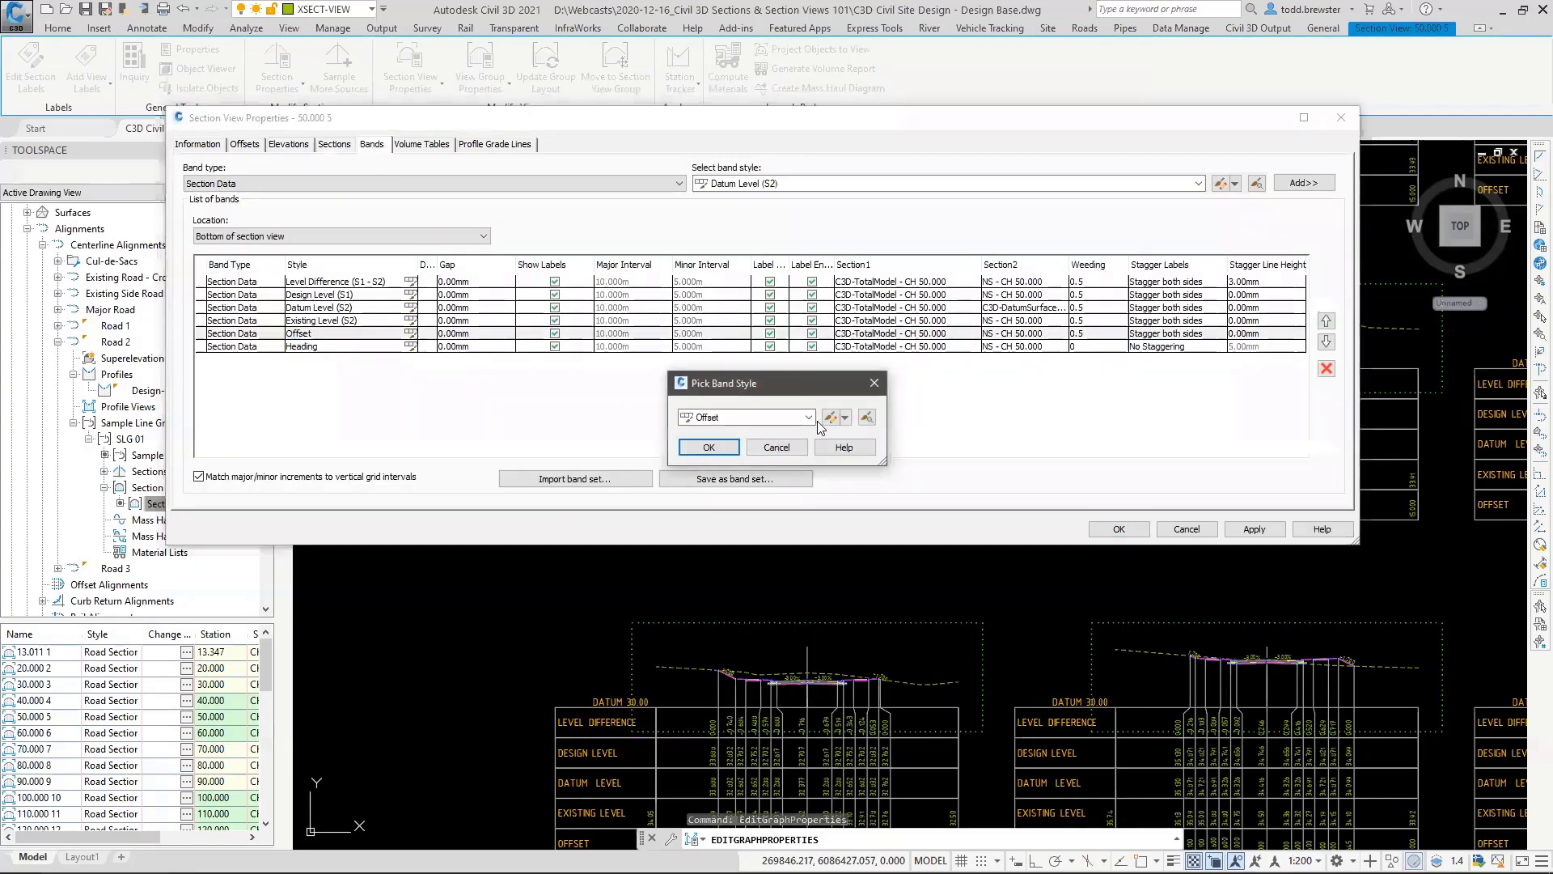
{"action": "left_click", "coordinate": [830, 417]}
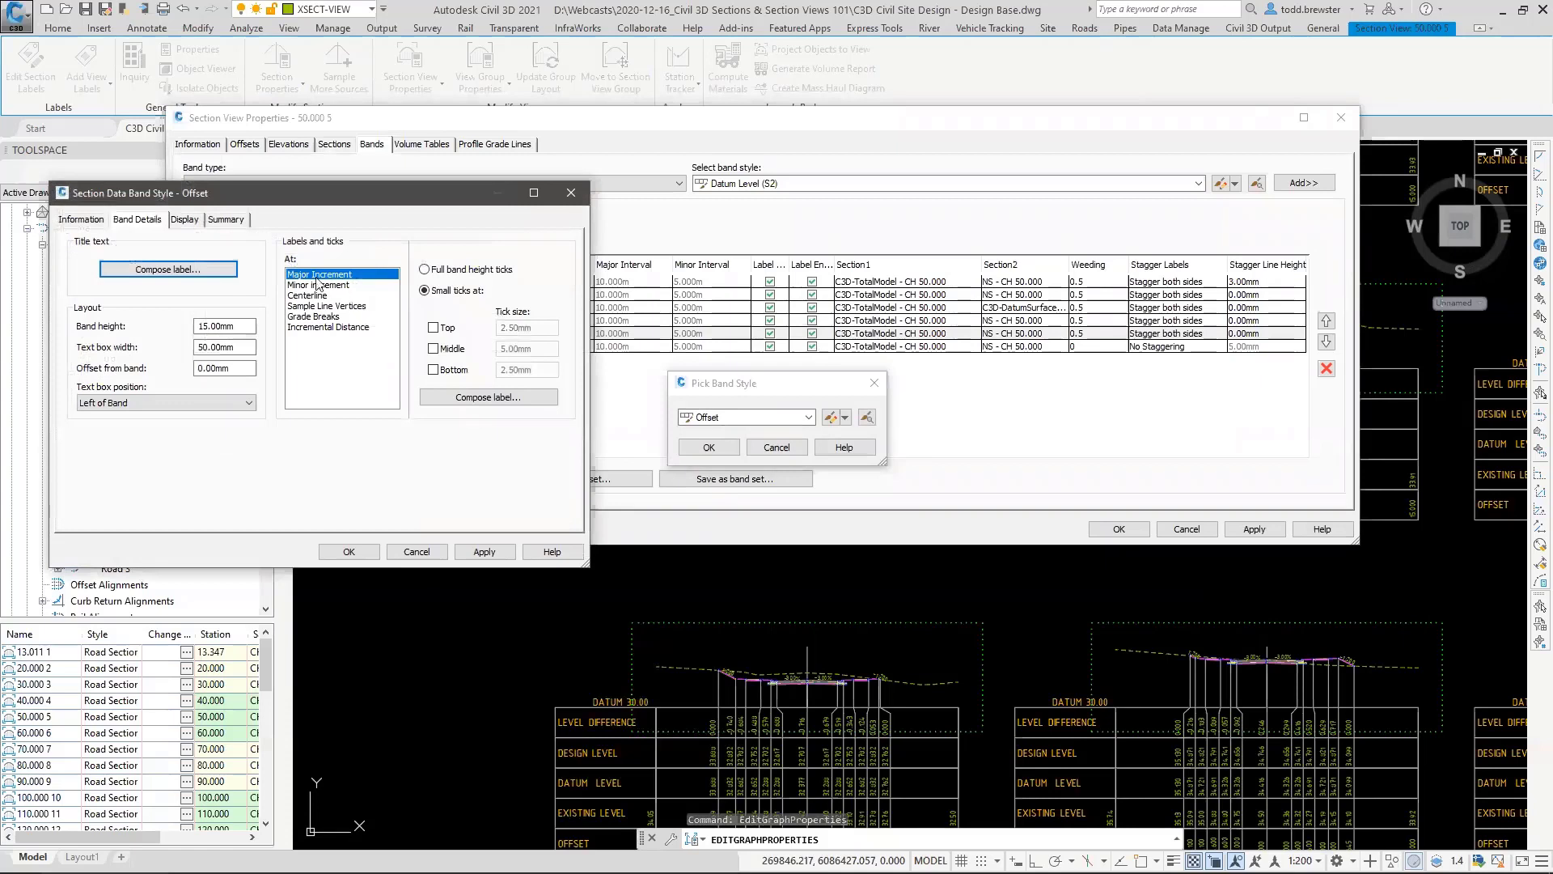
{"action": "left_click", "coordinate": [318, 283]}
{"action": "left_click", "coordinate": [340, 306]}
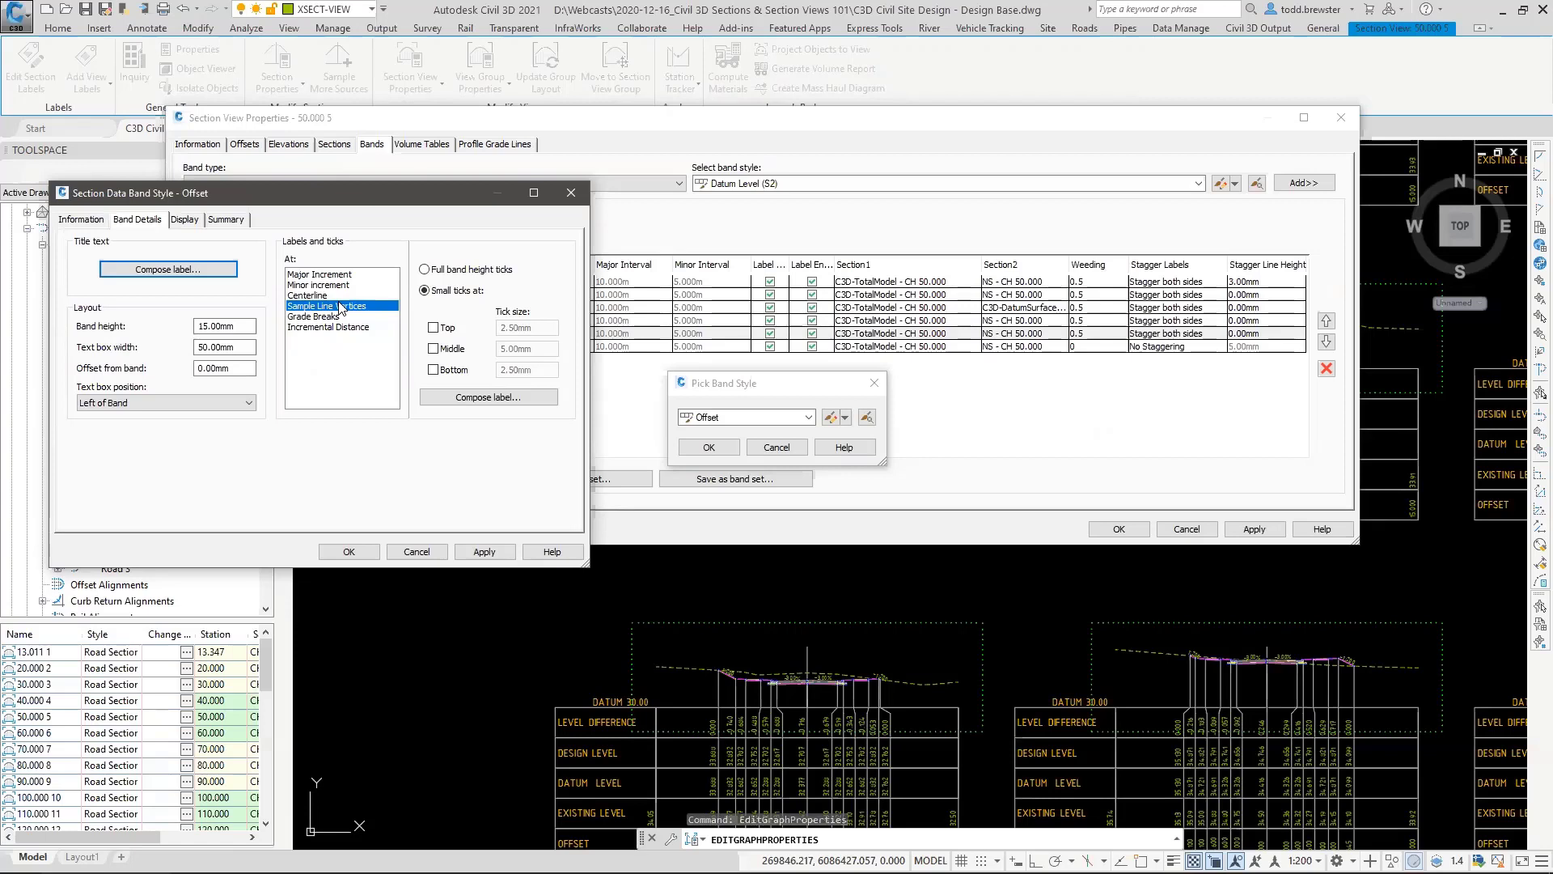
{"action": "left_click", "coordinate": [346, 328]}
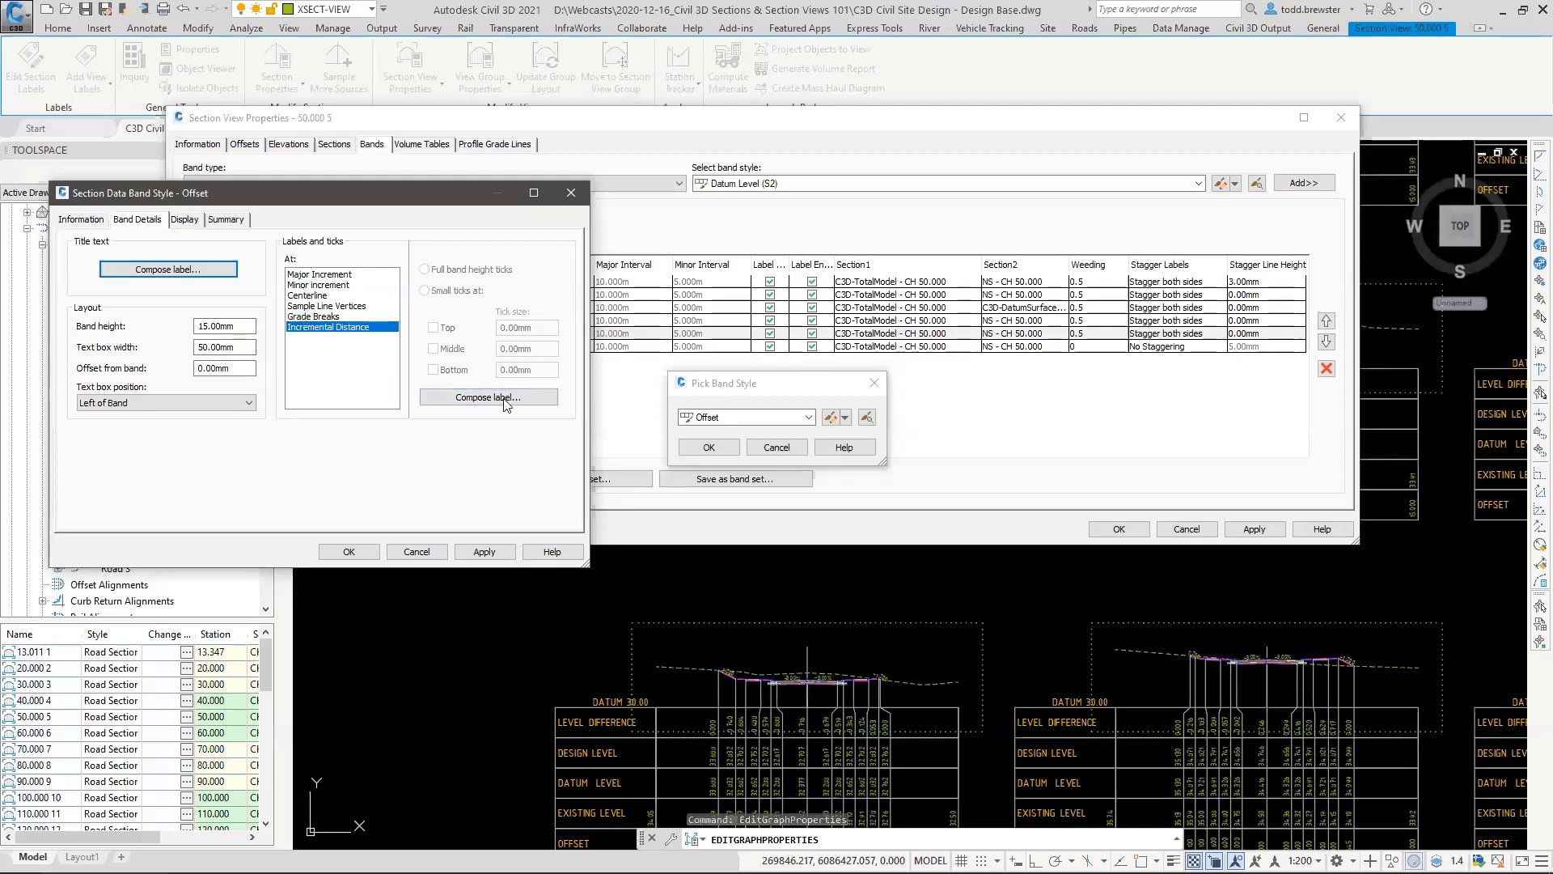
{"action": "left_click", "coordinate": [436, 552]}
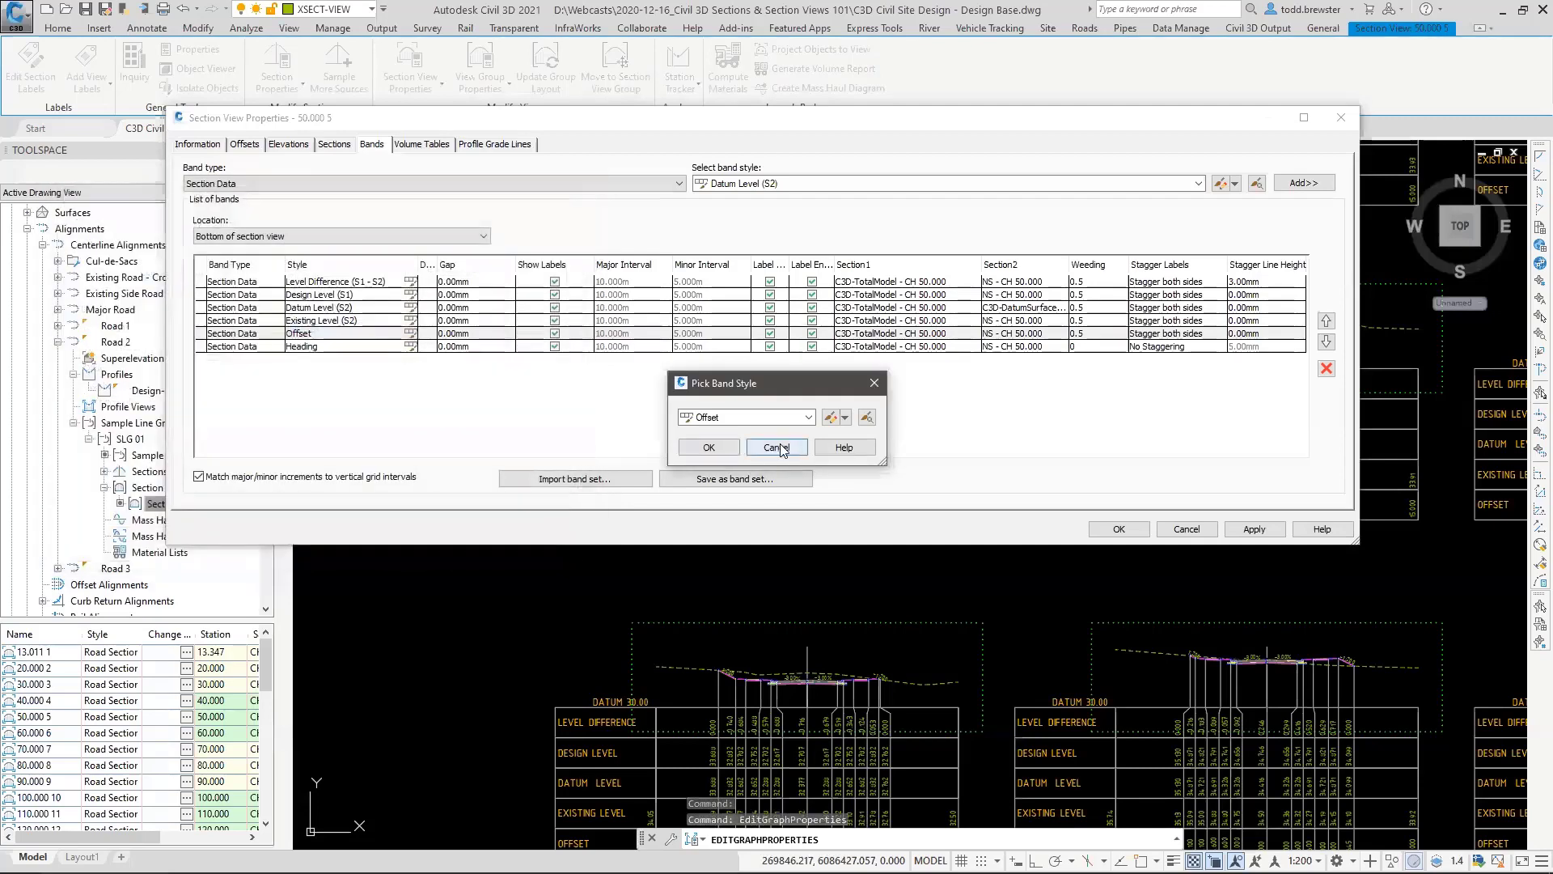
{"action": "left_click", "coordinate": [776, 447]}
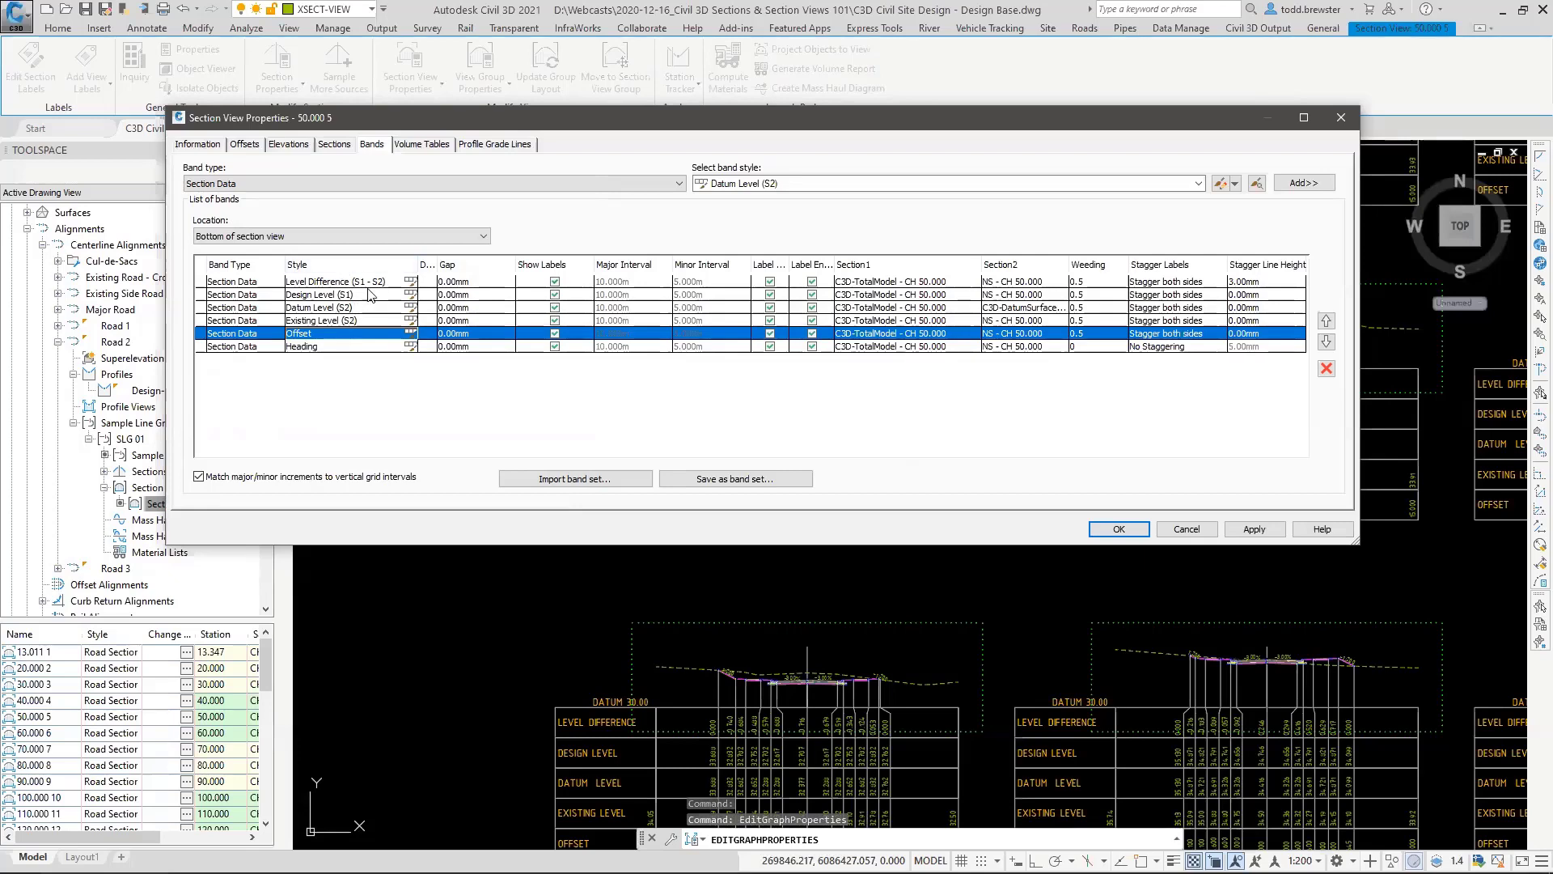
Step: Cancel Section View Properties, zoom out to the full section grid, and apply the Two: Vertical viewport layout
{"action": "left_click", "coordinate": [1186, 528]}
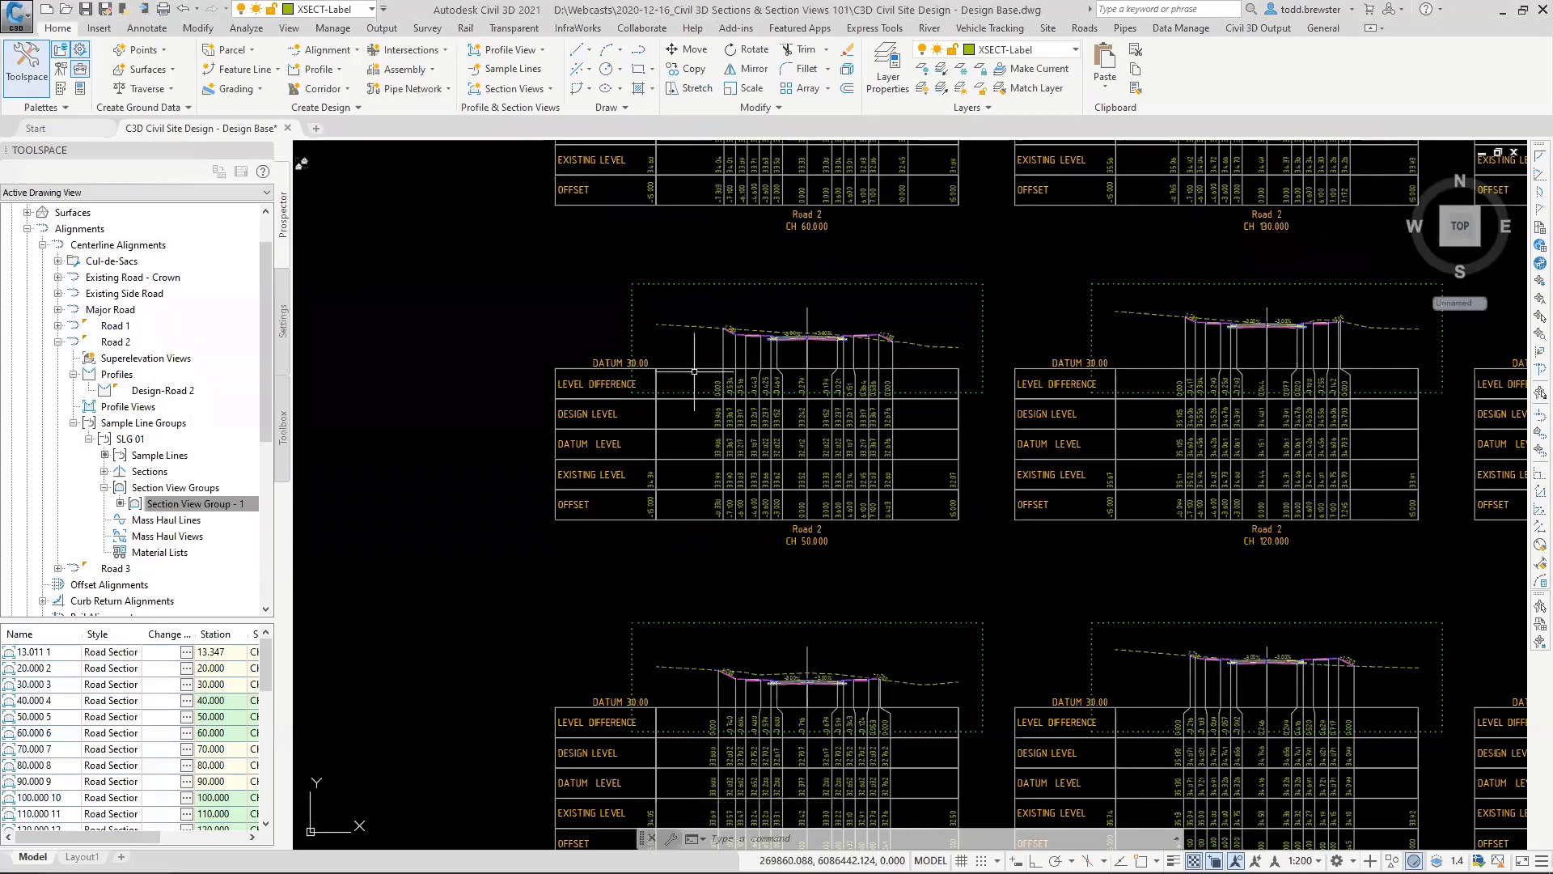
{"action": "scroll", "coordinate": [695, 371], "scroll_direction": "down", "scroll_amount": 5}
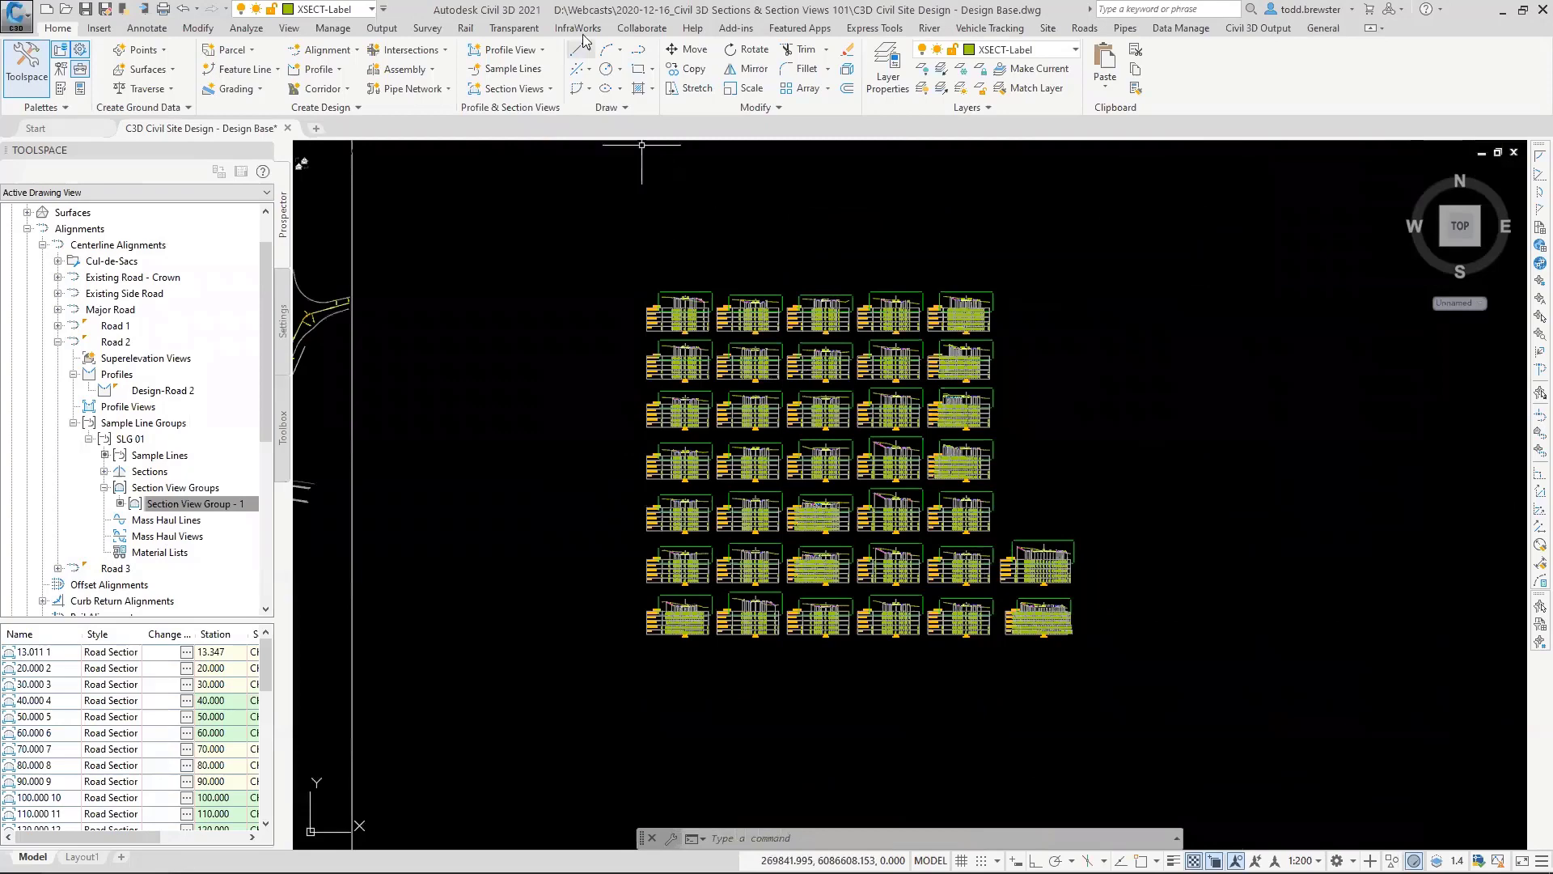
{"action": "left_click", "coordinate": [293, 29]}
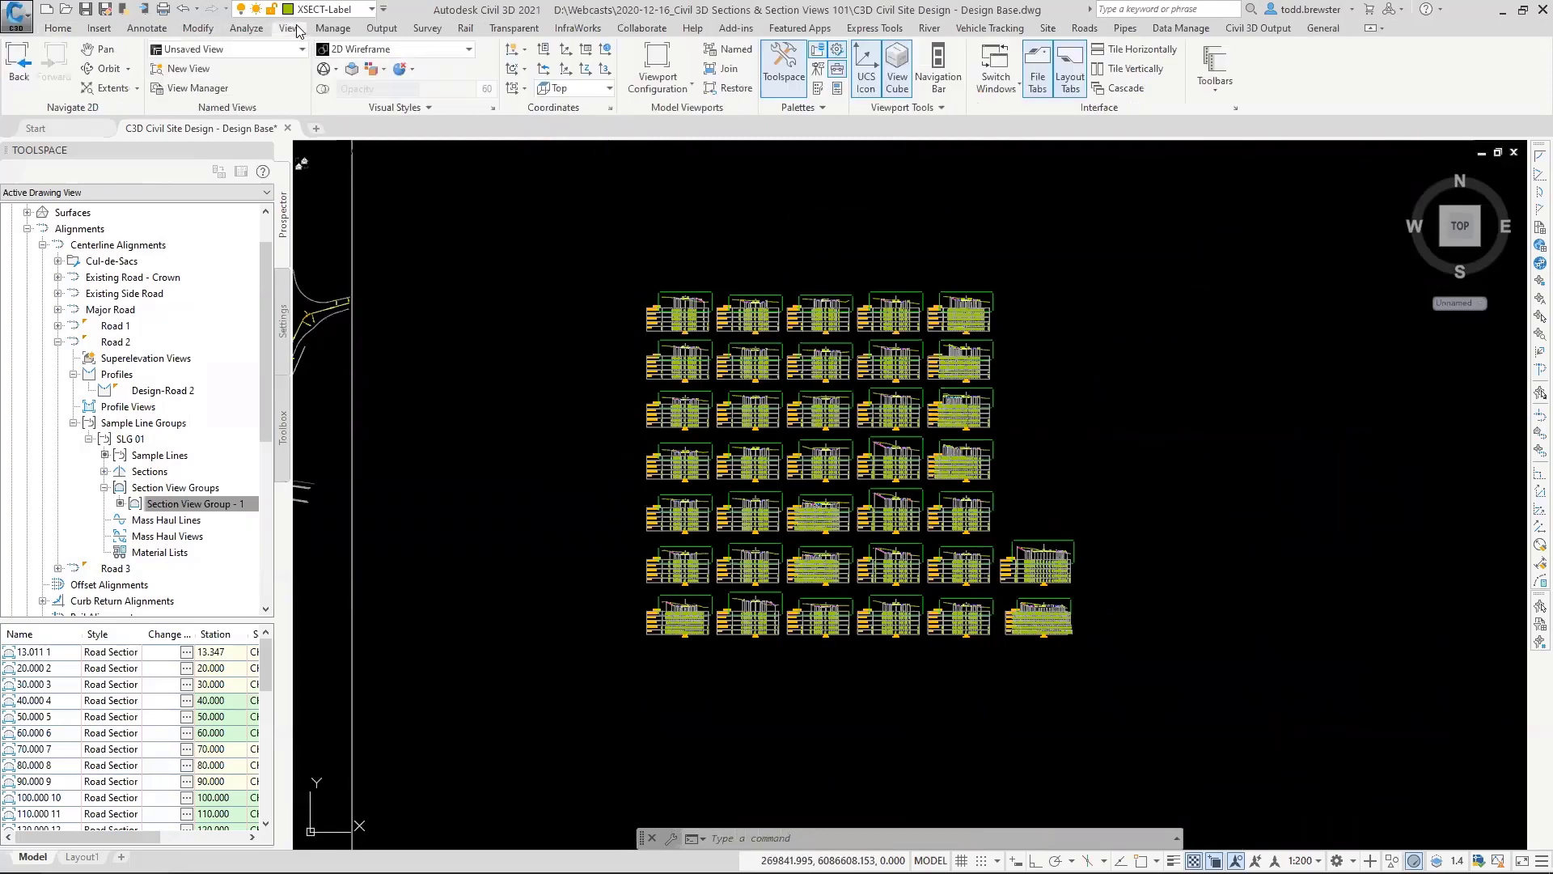
{"action": "left_click", "coordinate": [656, 76]}
{"action": "left_click", "coordinate": [656, 113]}
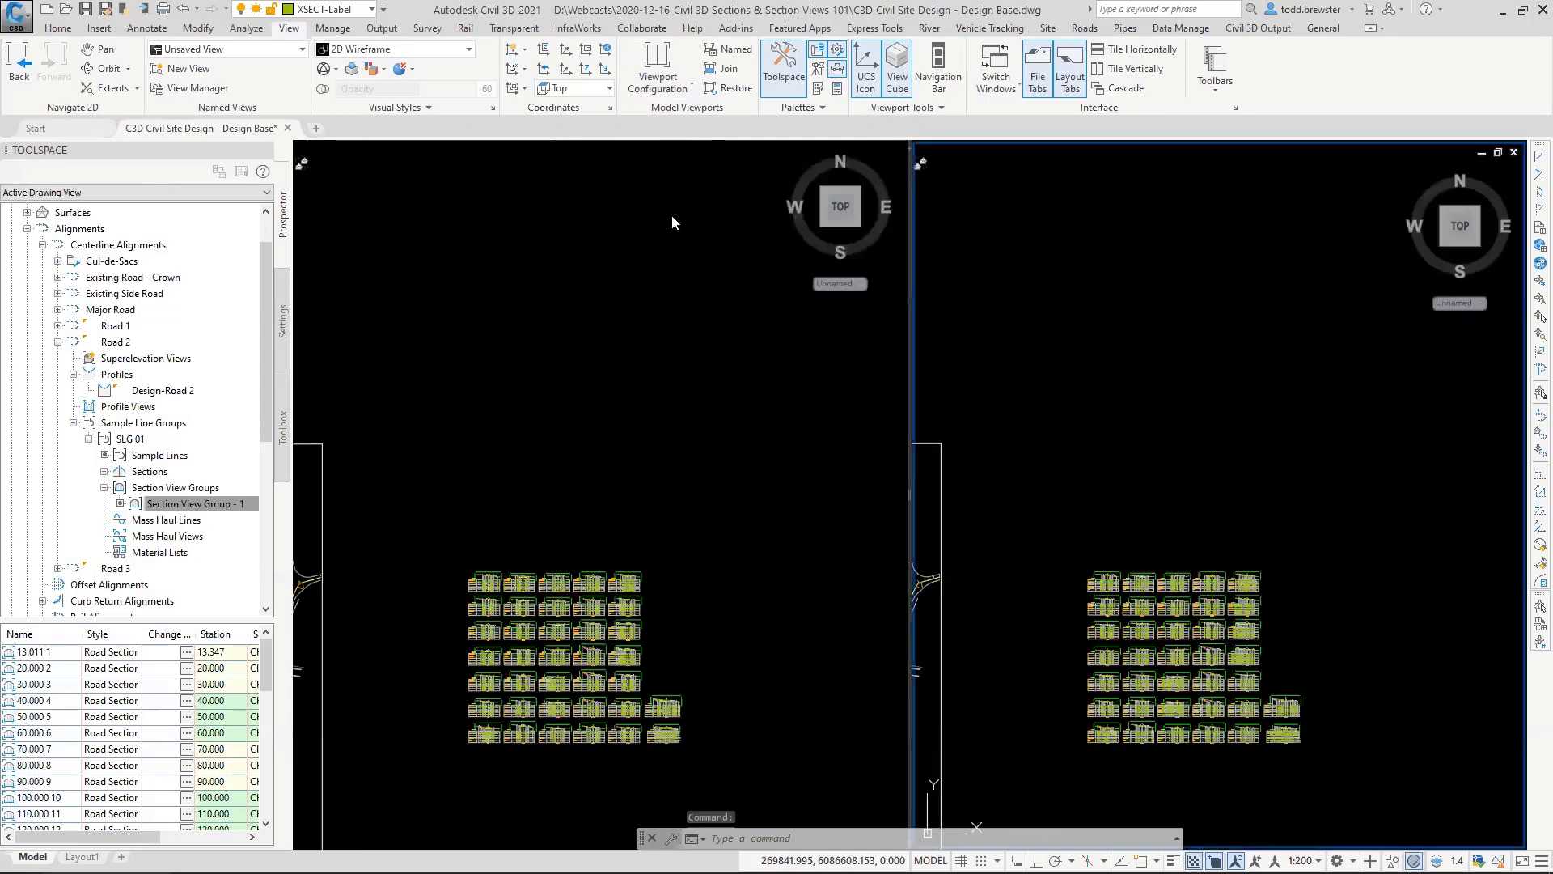
Step: Pan and zoom the right viewport to the cul-de-sac plan with its sample lines
{"action": "left_click", "coordinate": [1240, 433]}
{"action": "key", "text": "Escape"}
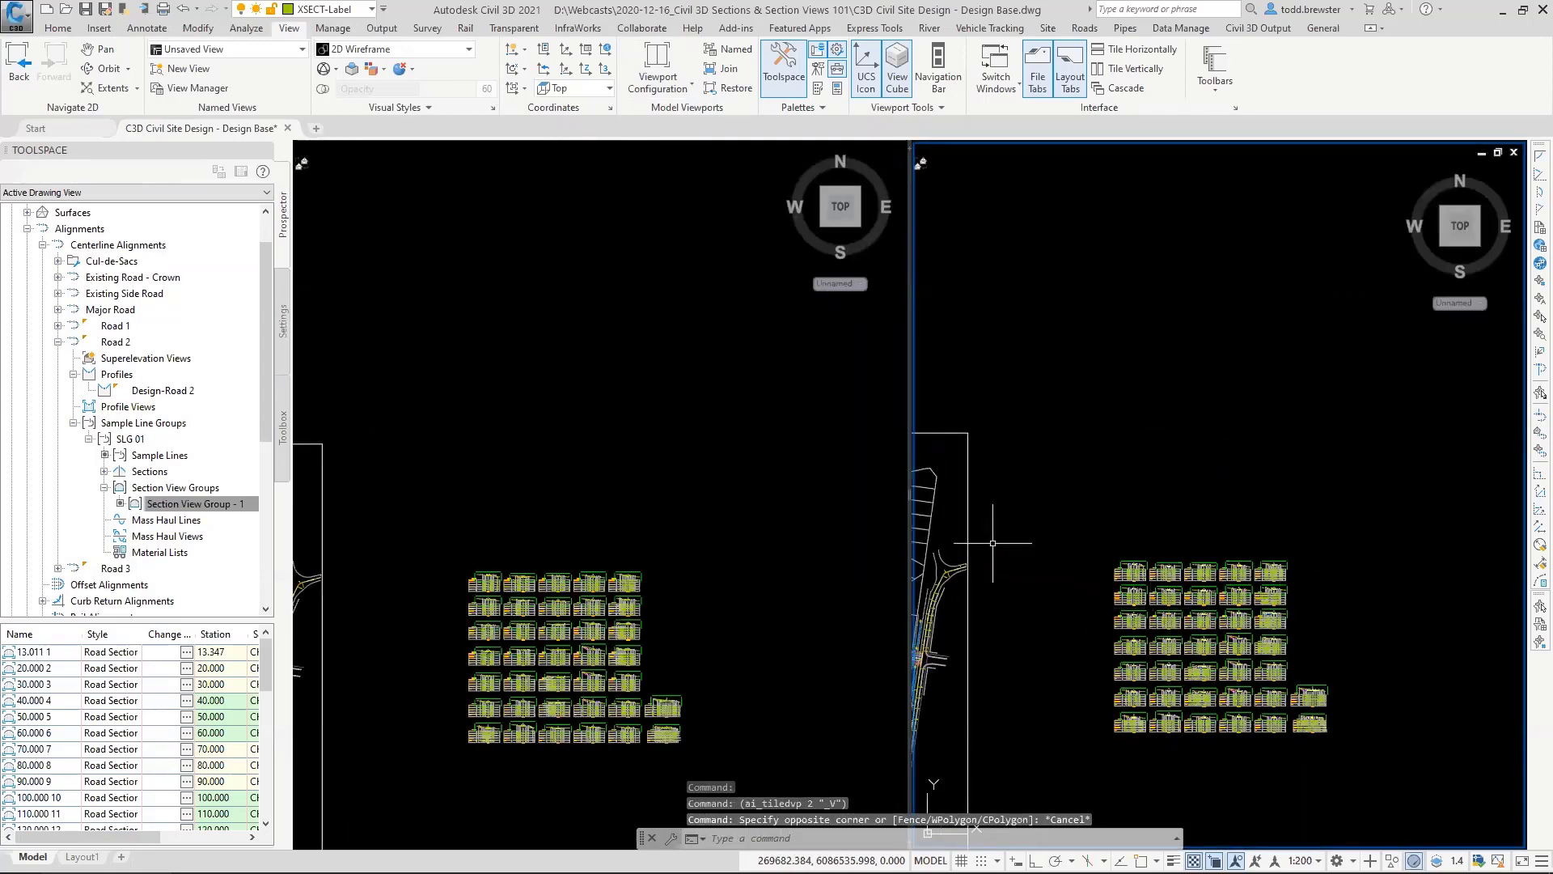
{"action": "middle_click_drag", "start_coordinate": [1021, 556], "coordinate": [1211, 525]}
{"action": "scroll", "coordinate": [1207, 446], "scroll_direction": "up", "scroll_amount": 10}
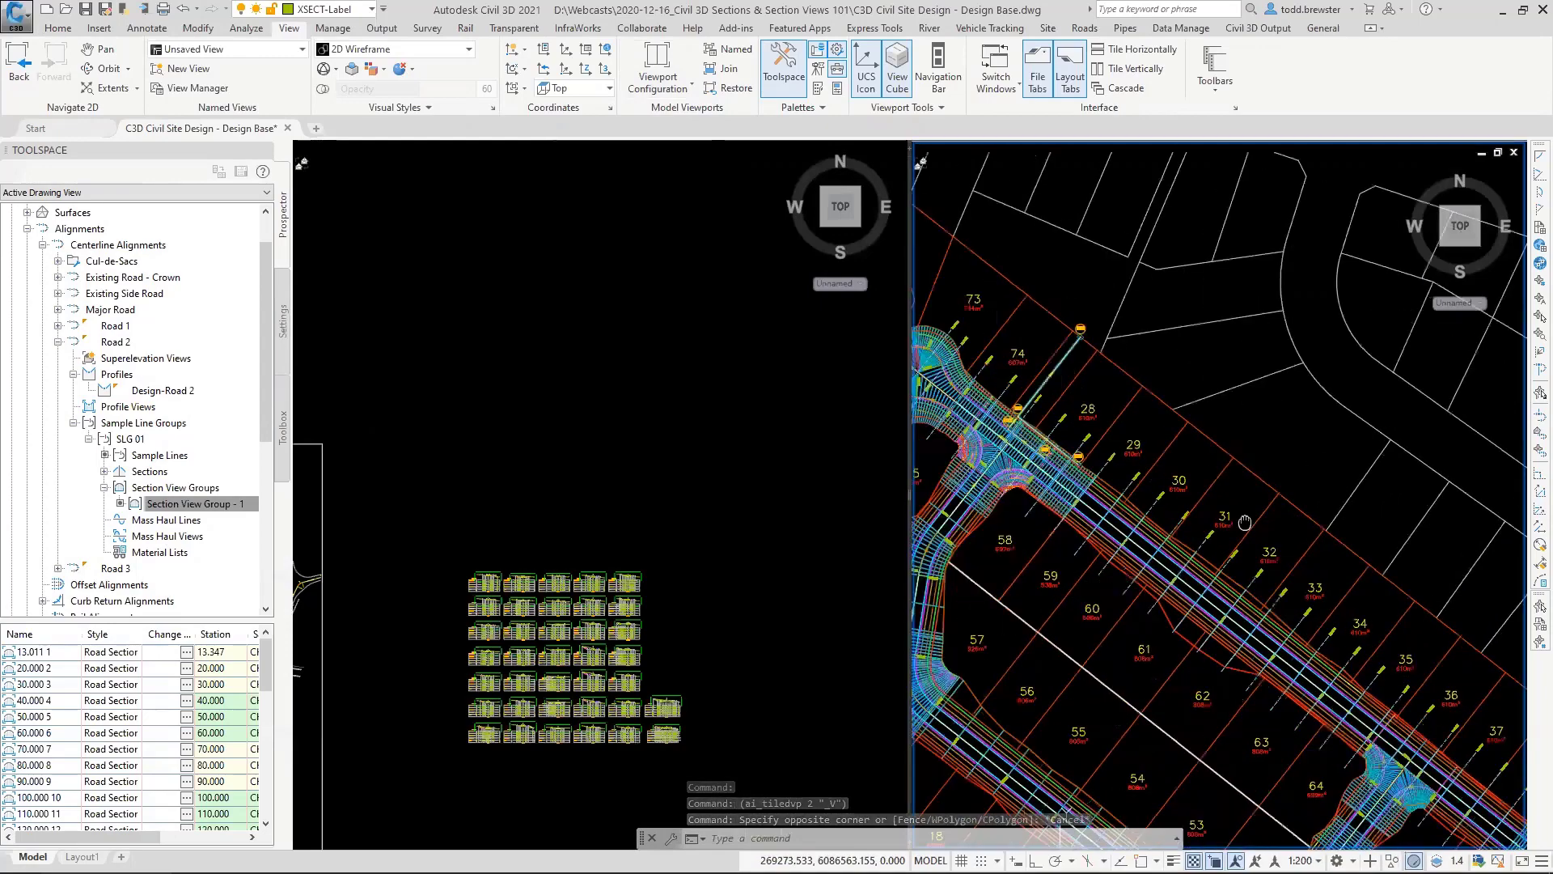
{"action": "scroll", "coordinate": [1207, 445], "scroll_direction": "up", "scroll_amount": 5}
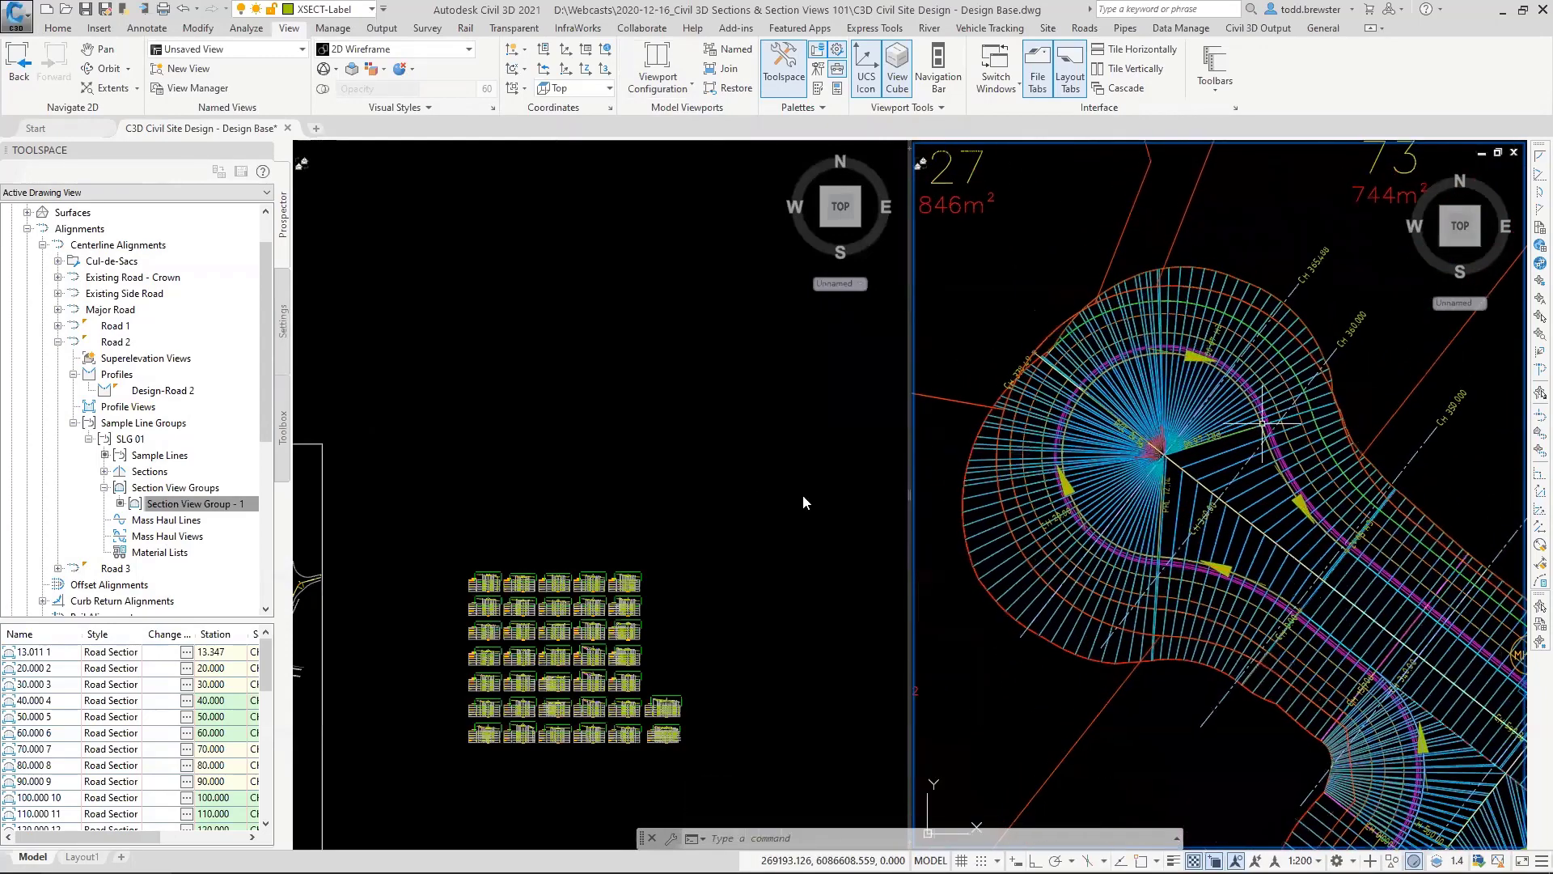
Step: Zoom the left viewport to section view CH 365.488 and select the cul-de-sac sample line in plan
{"action": "left_click", "coordinate": [754, 479]}
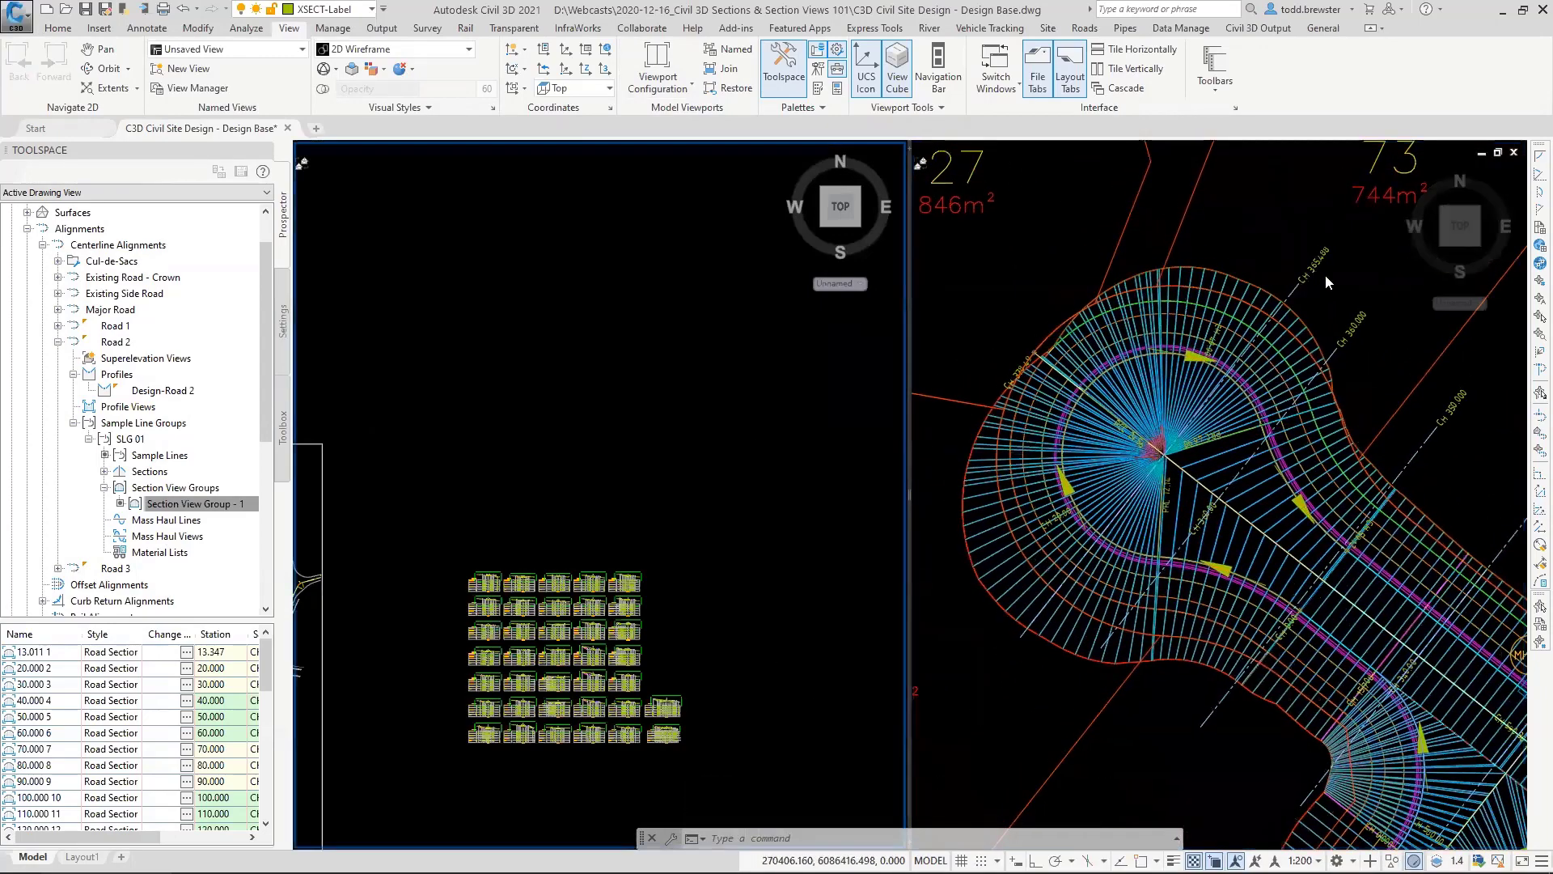
{"action": "left_click", "coordinate": [662, 667]}
{"action": "key", "text": "Escape"}
{"action": "key", "text": "Escape"}
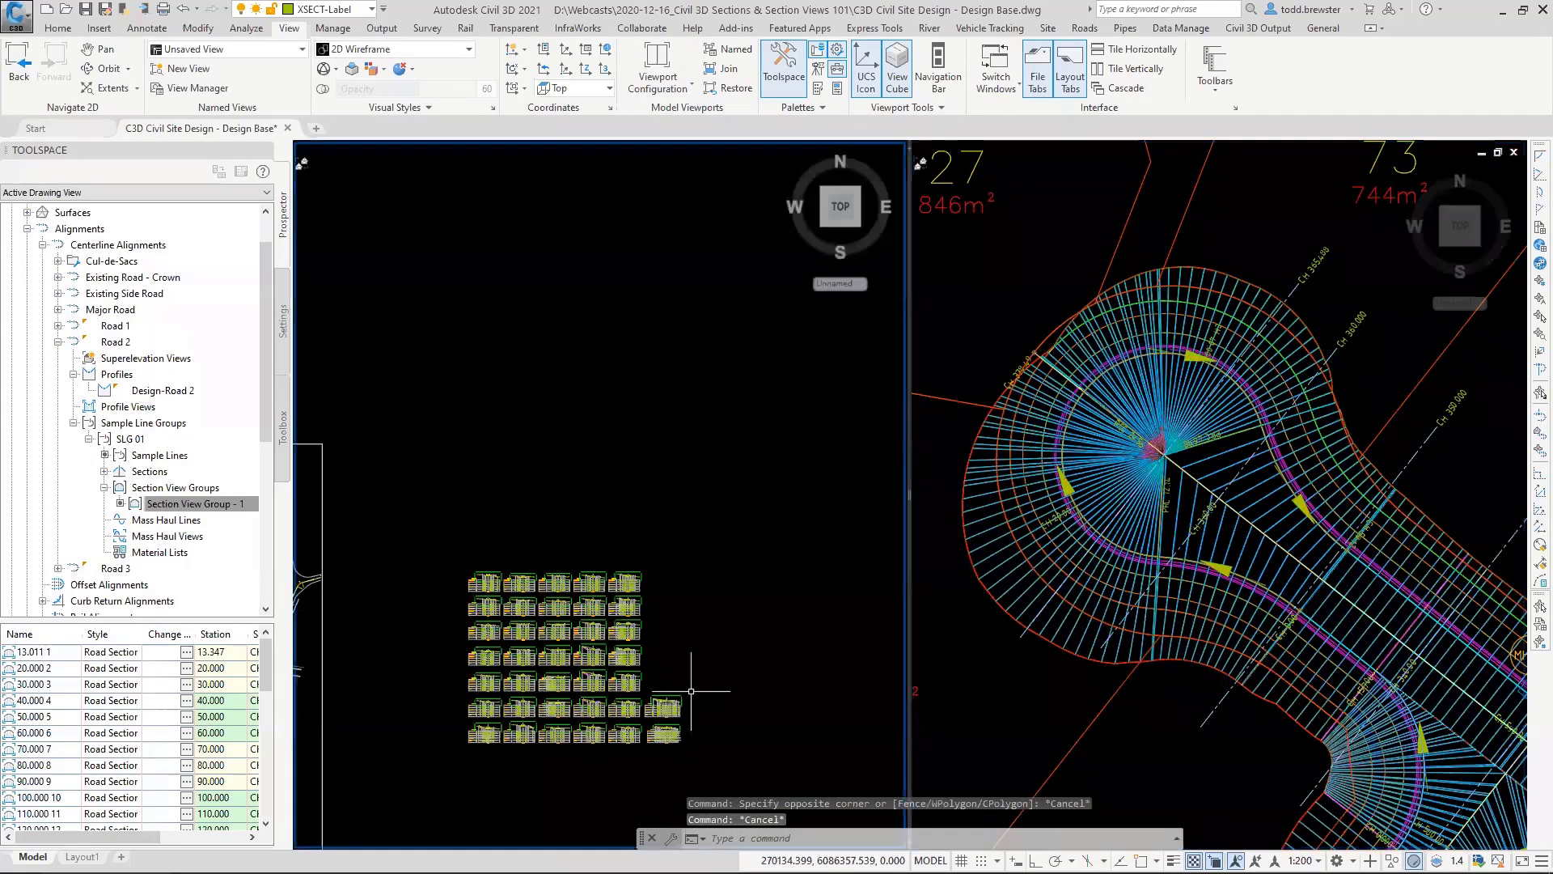
{"action": "scroll", "coordinate": [666, 725], "scroll_direction": "up", "scroll_amount": 2}
{"action": "scroll", "coordinate": [666, 725], "scroll_direction": "up", "scroll_amount": 5}
{"action": "scroll", "coordinate": [680, 647], "scroll_direction": "down", "scroll_amount": 2}
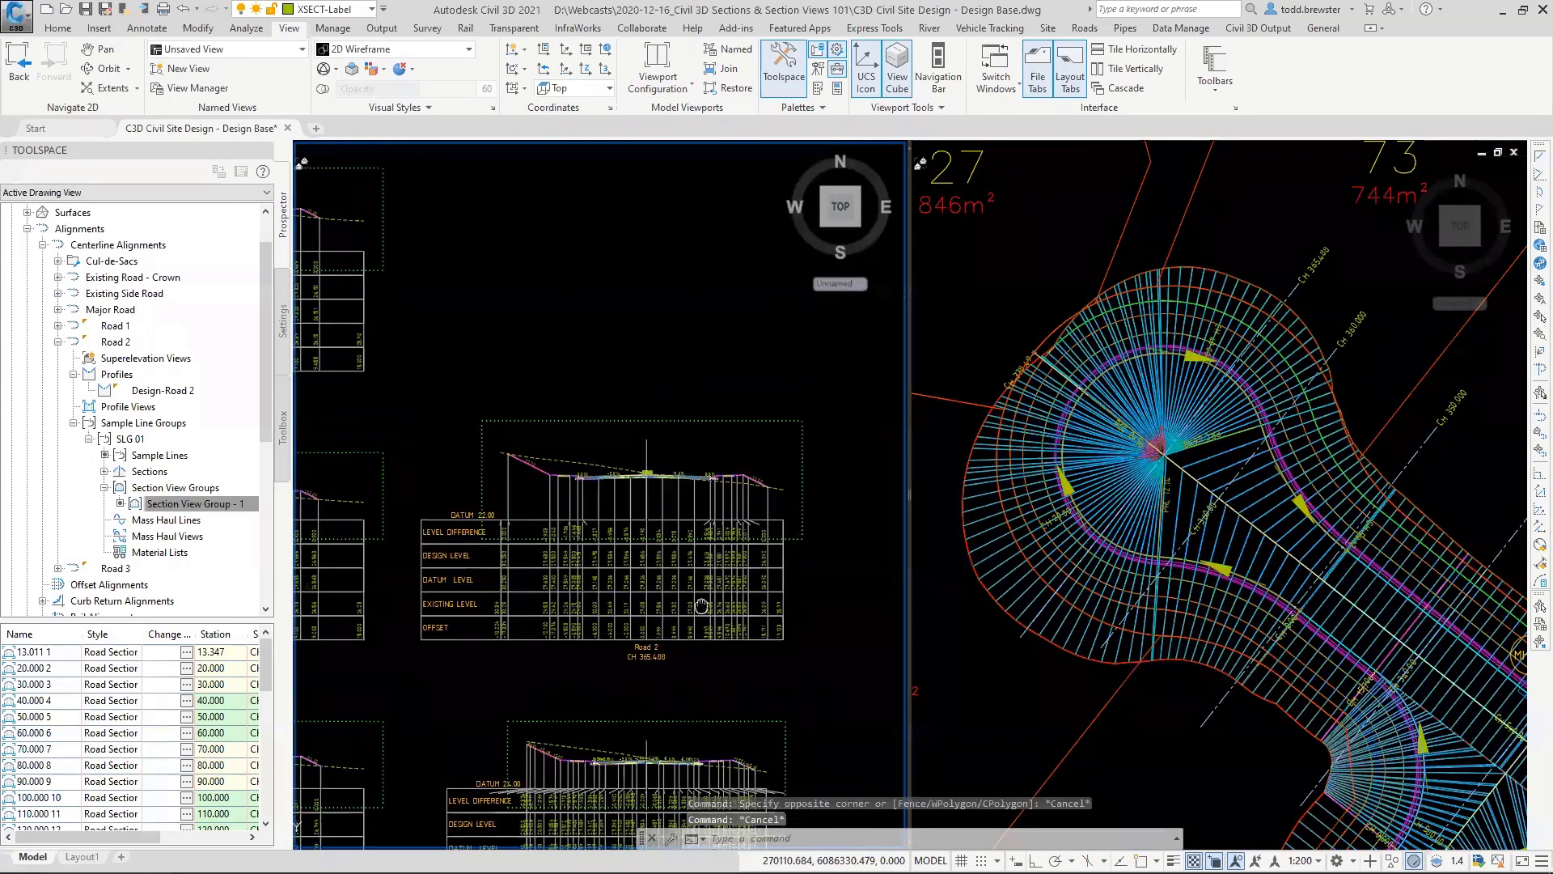
{"action": "scroll", "coordinate": [693, 574], "scroll_direction": "up", "scroll_amount": 2}
{"action": "left_click", "coordinate": [1197, 420]}
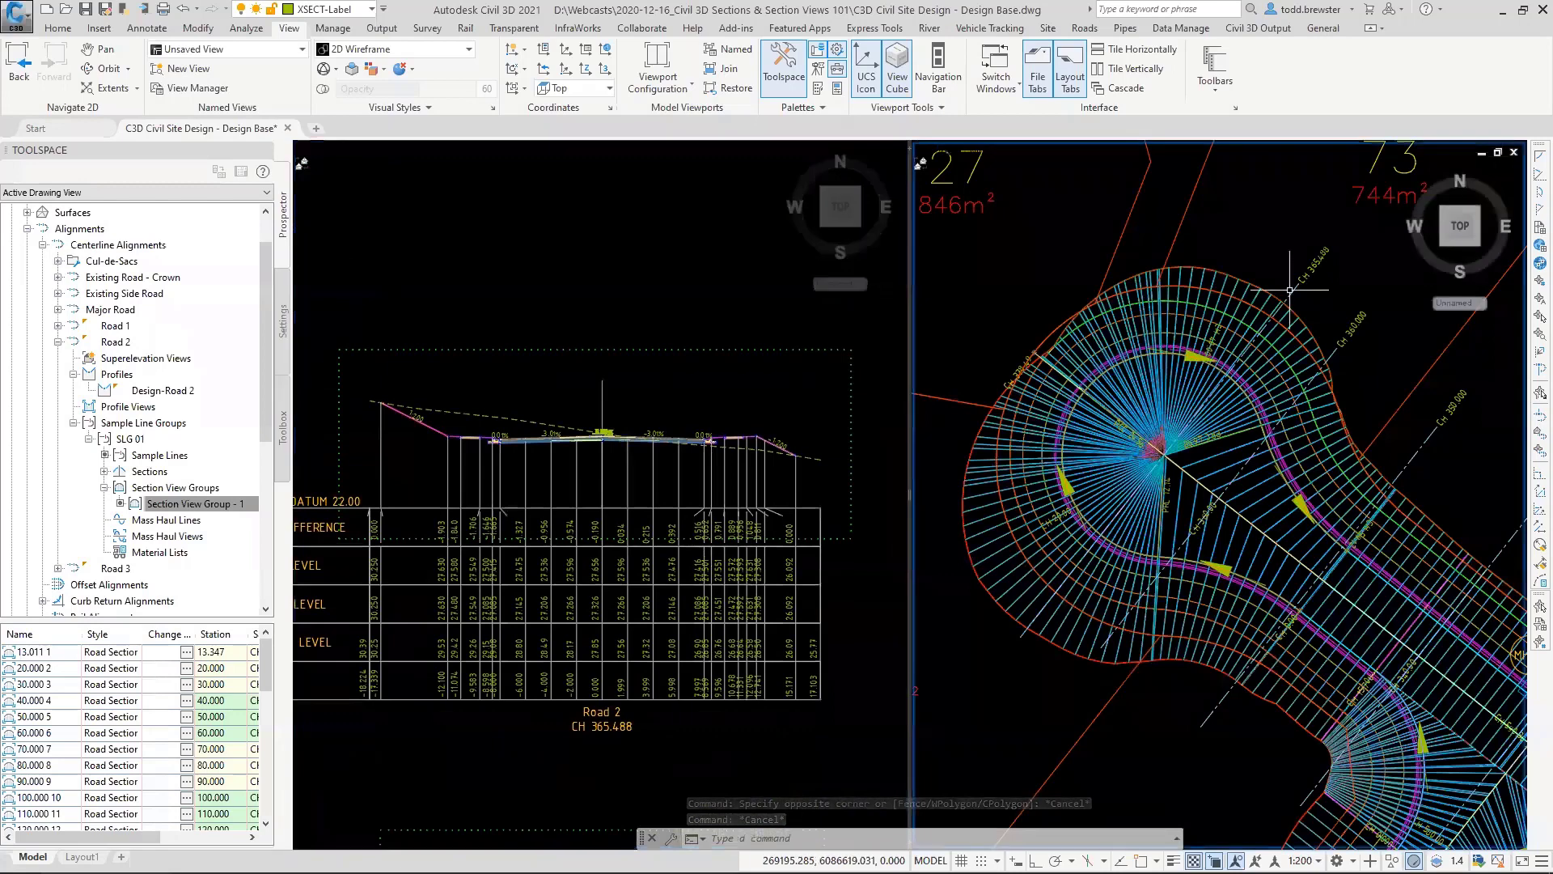
{"action": "left_click", "coordinate": [1295, 287]}
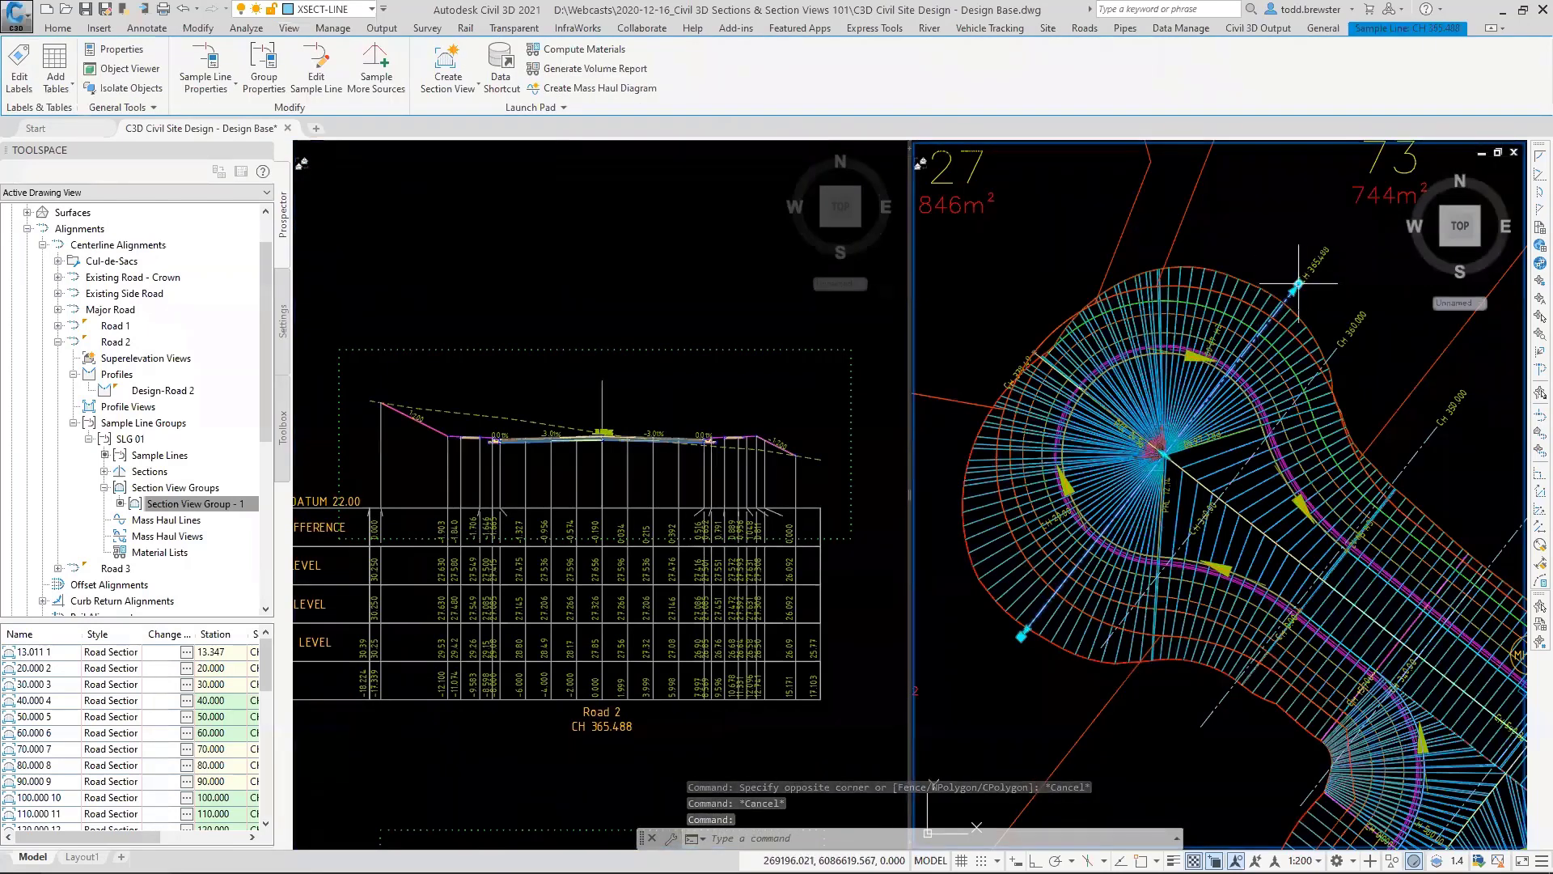
Step: Grip-stretch both ends of the cul-de-sac sample line outward, widening section CH 365.488
{"action": "left_click", "coordinate": [1296, 284]}
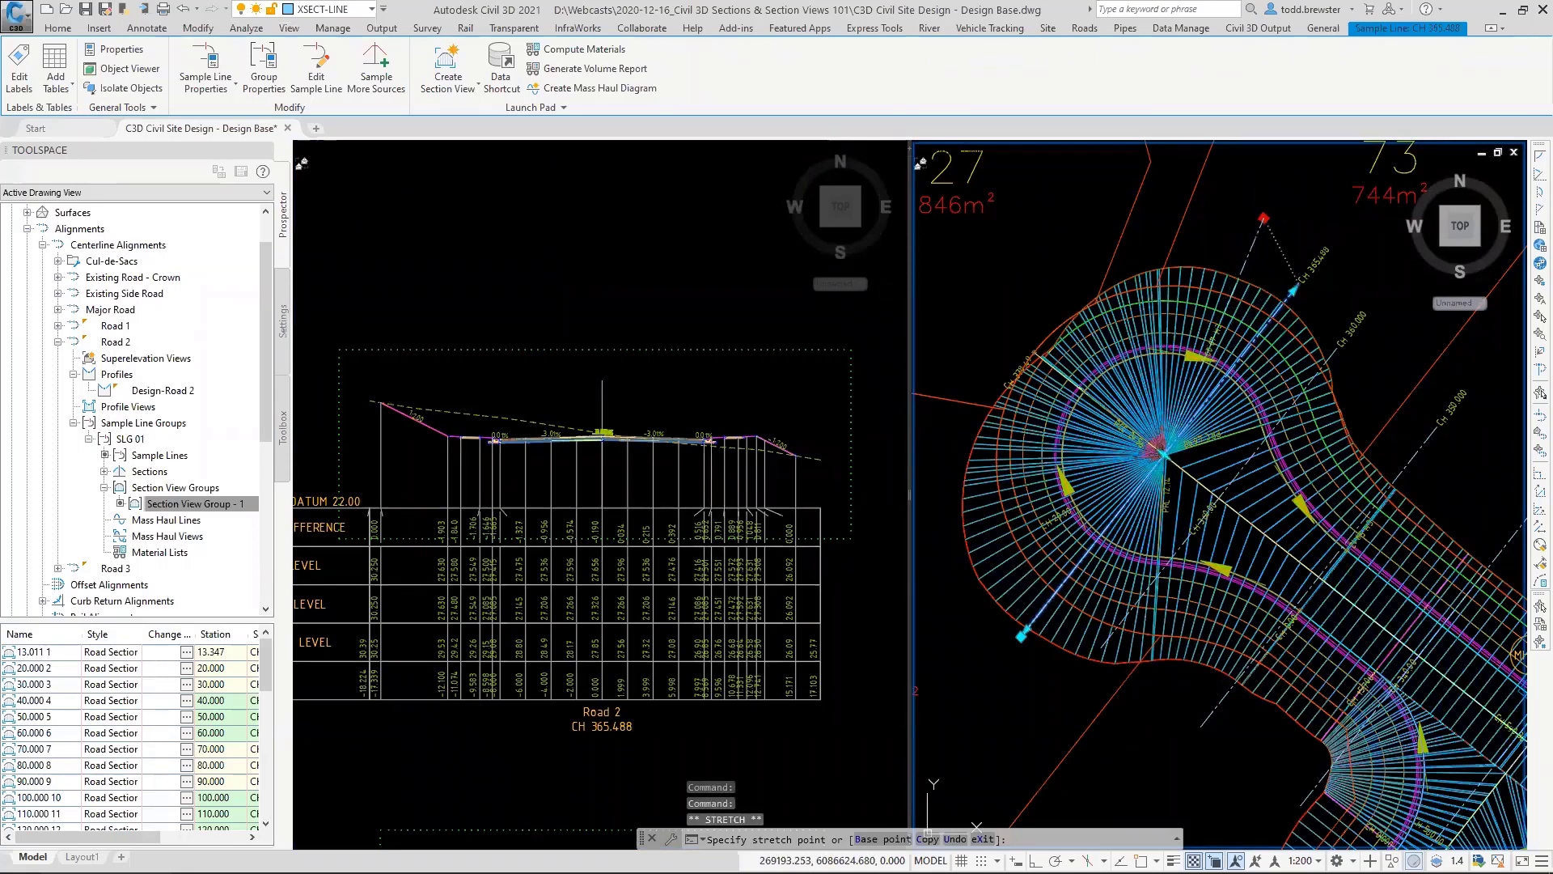
{"action": "left_click", "coordinate": [1263, 218]}
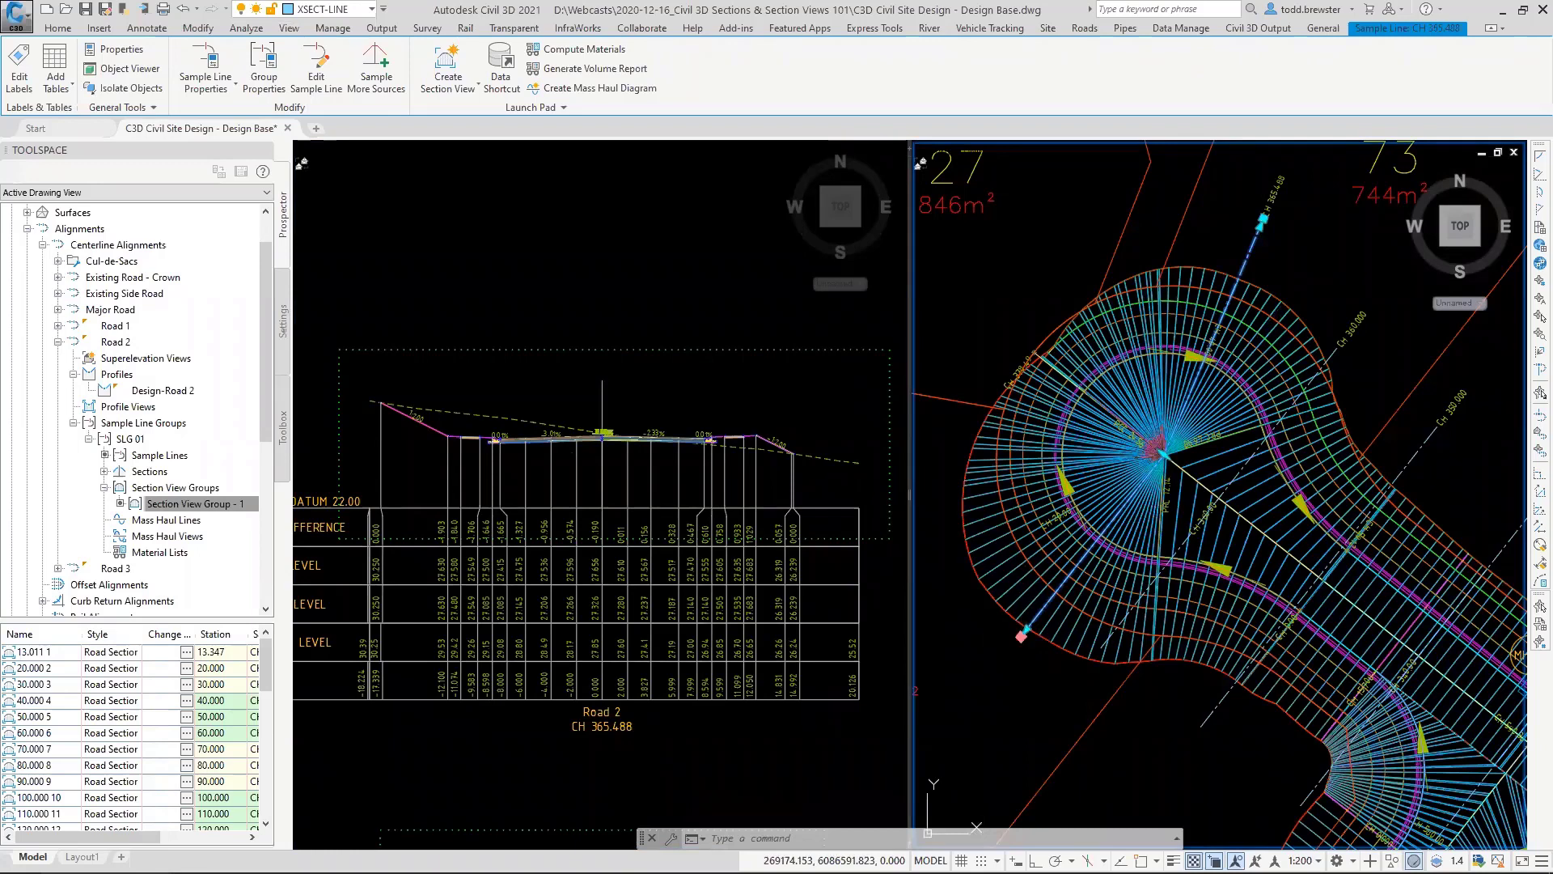
{"action": "left_click", "coordinate": [1023, 634]}
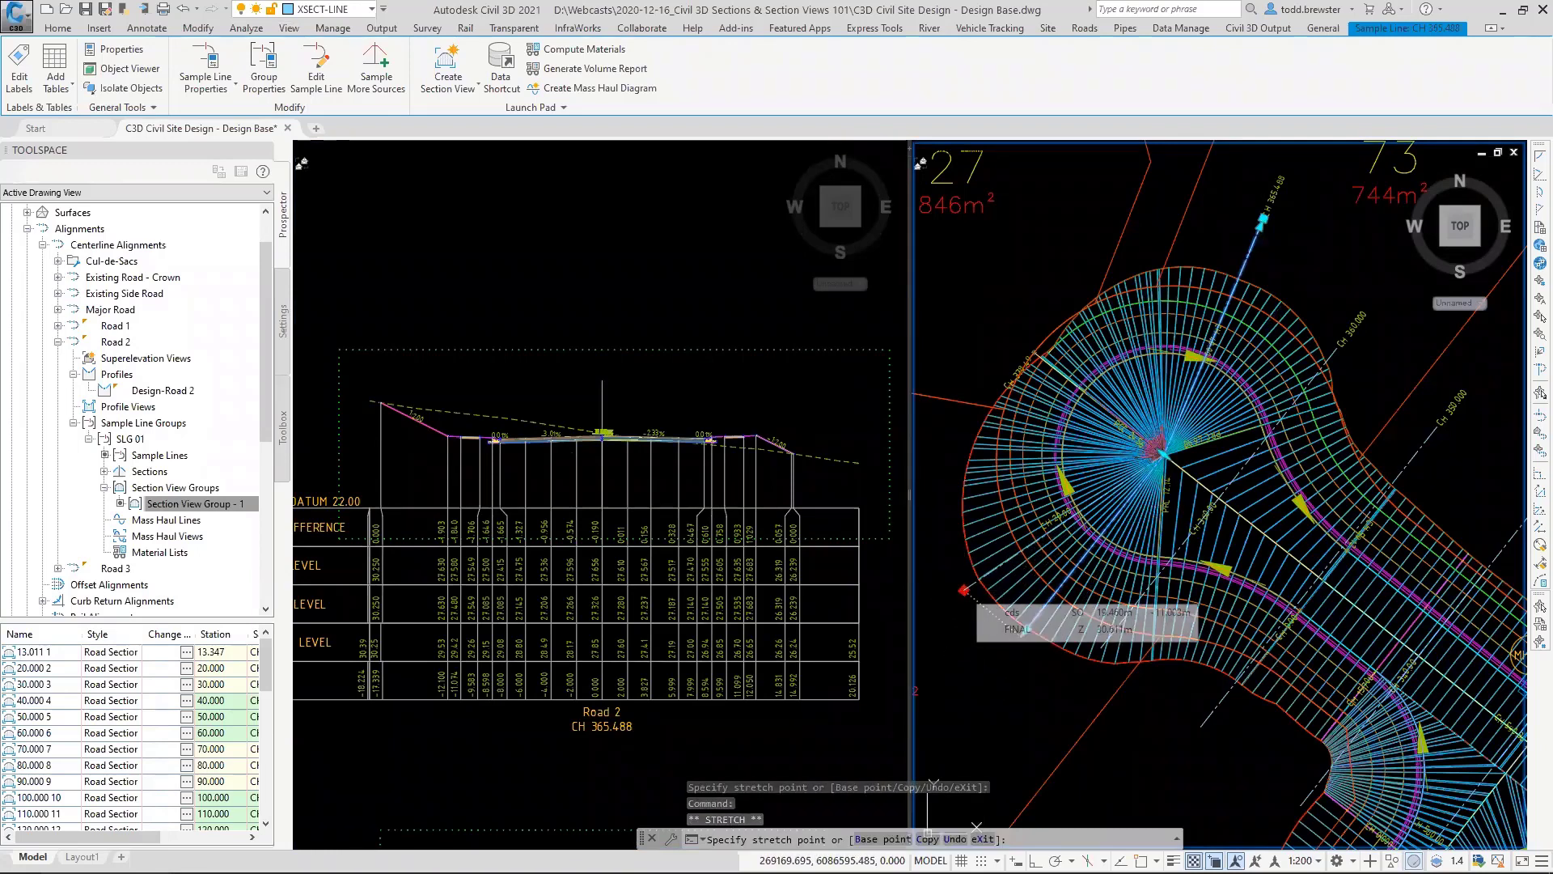
{"action": "left_click", "coordinate": [963, 590]}
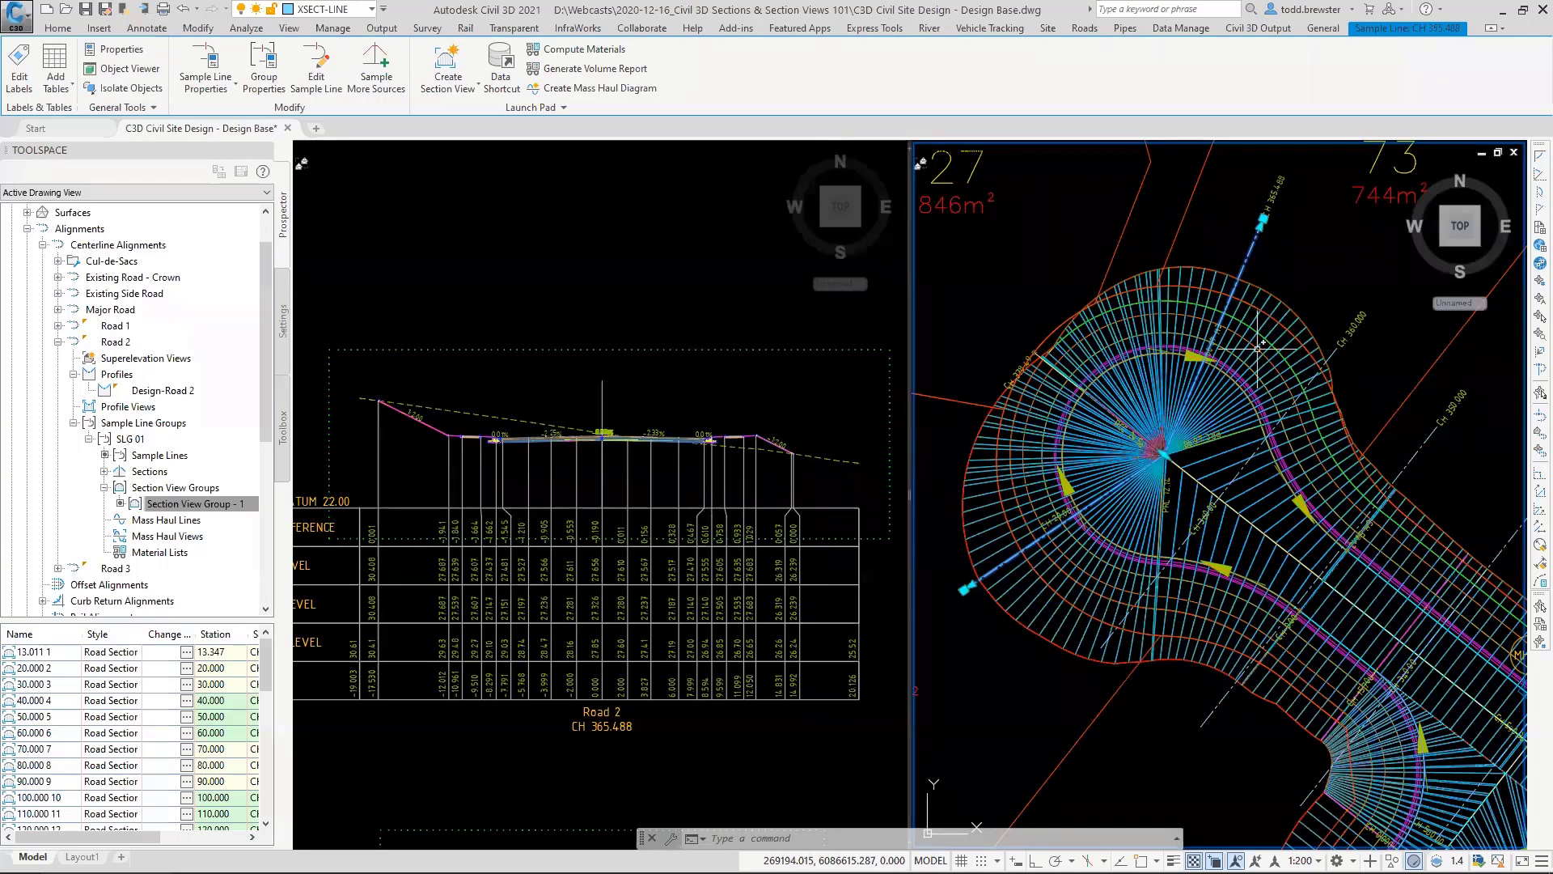
{"action": "key", "text": "Escape"}
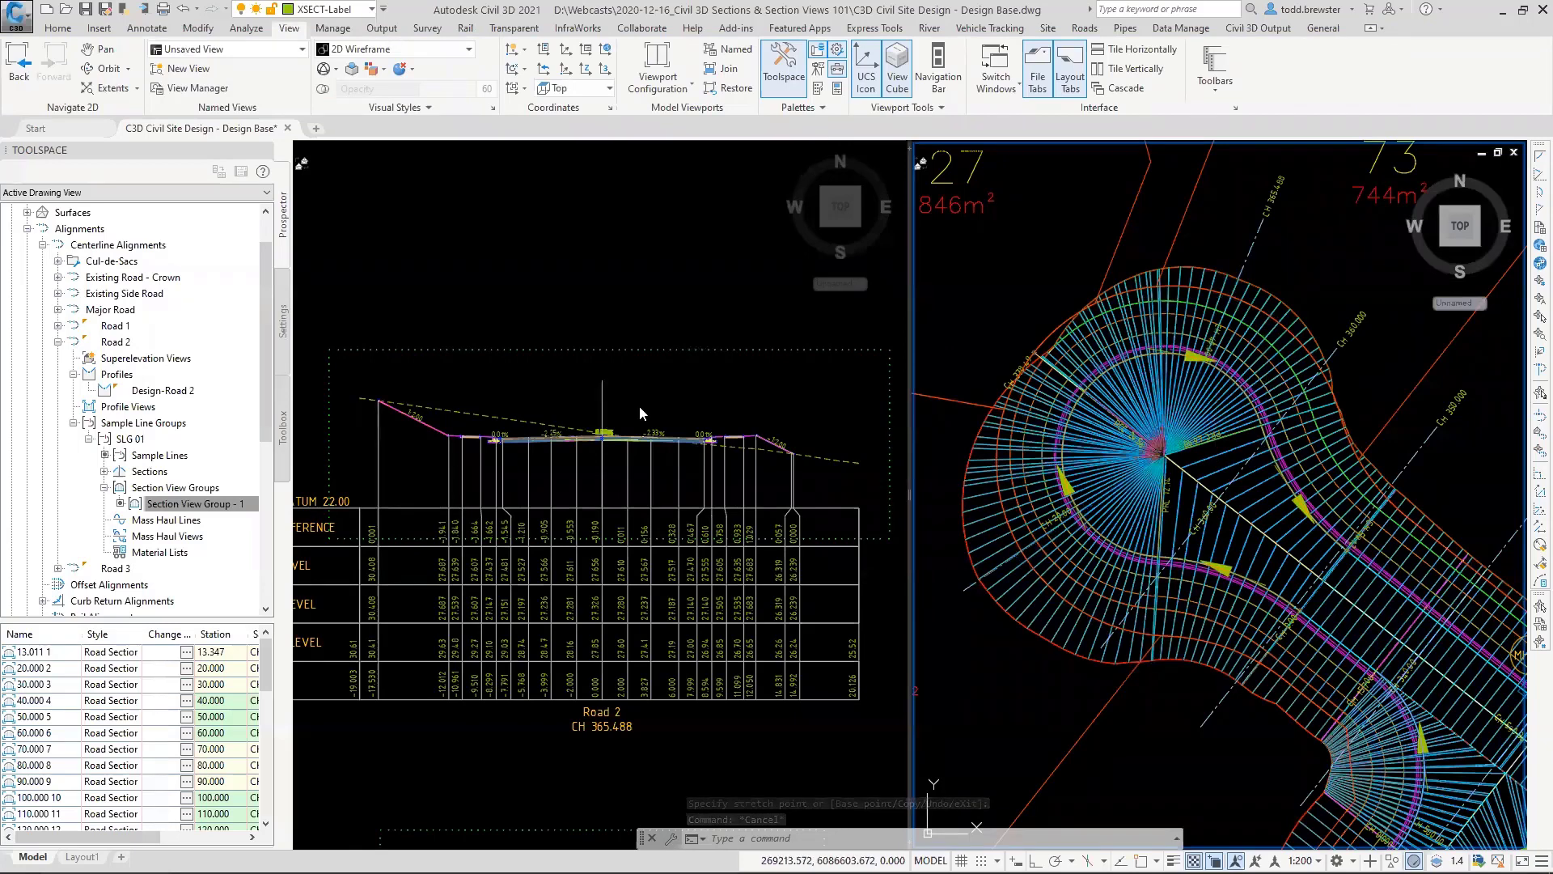
Step: Zoom the left viewport to the Road 2 CH 290.000 section views with data bands
{"action": "scroll", "coordinate": [696, 412], "scroll_direction": "up", "scroll_amount": 2}
{"action": "scroll", "coordinate": [647, 429], "scroll_direction": "up", "scroll_amount": 2}
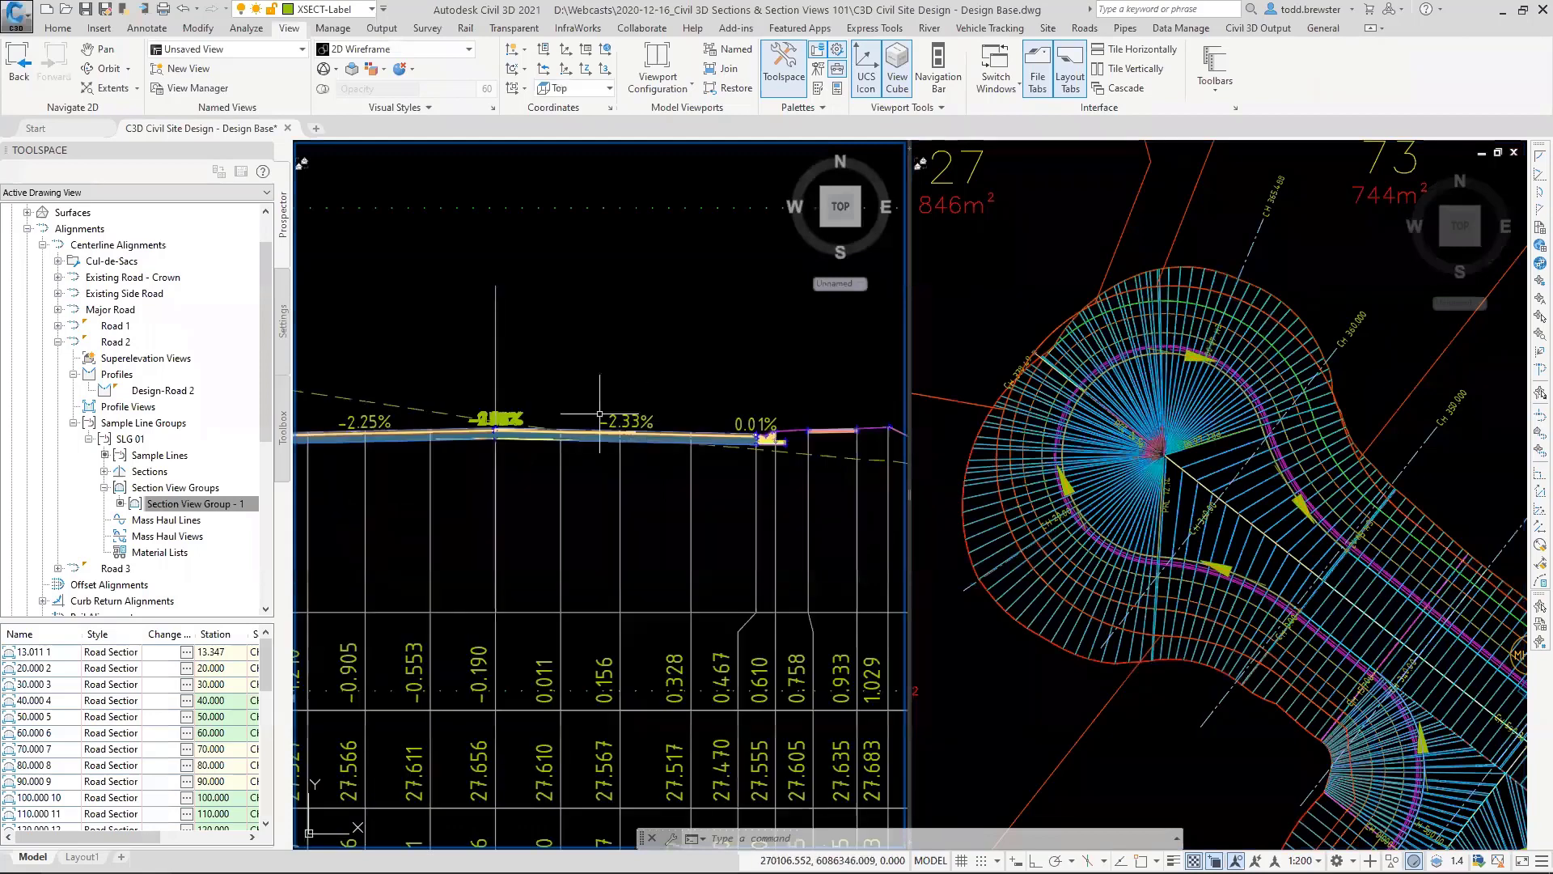
{"action": "scroll", "coordinate": [709, 418], "scroll_direction": "down", "scroll_amount": 2}
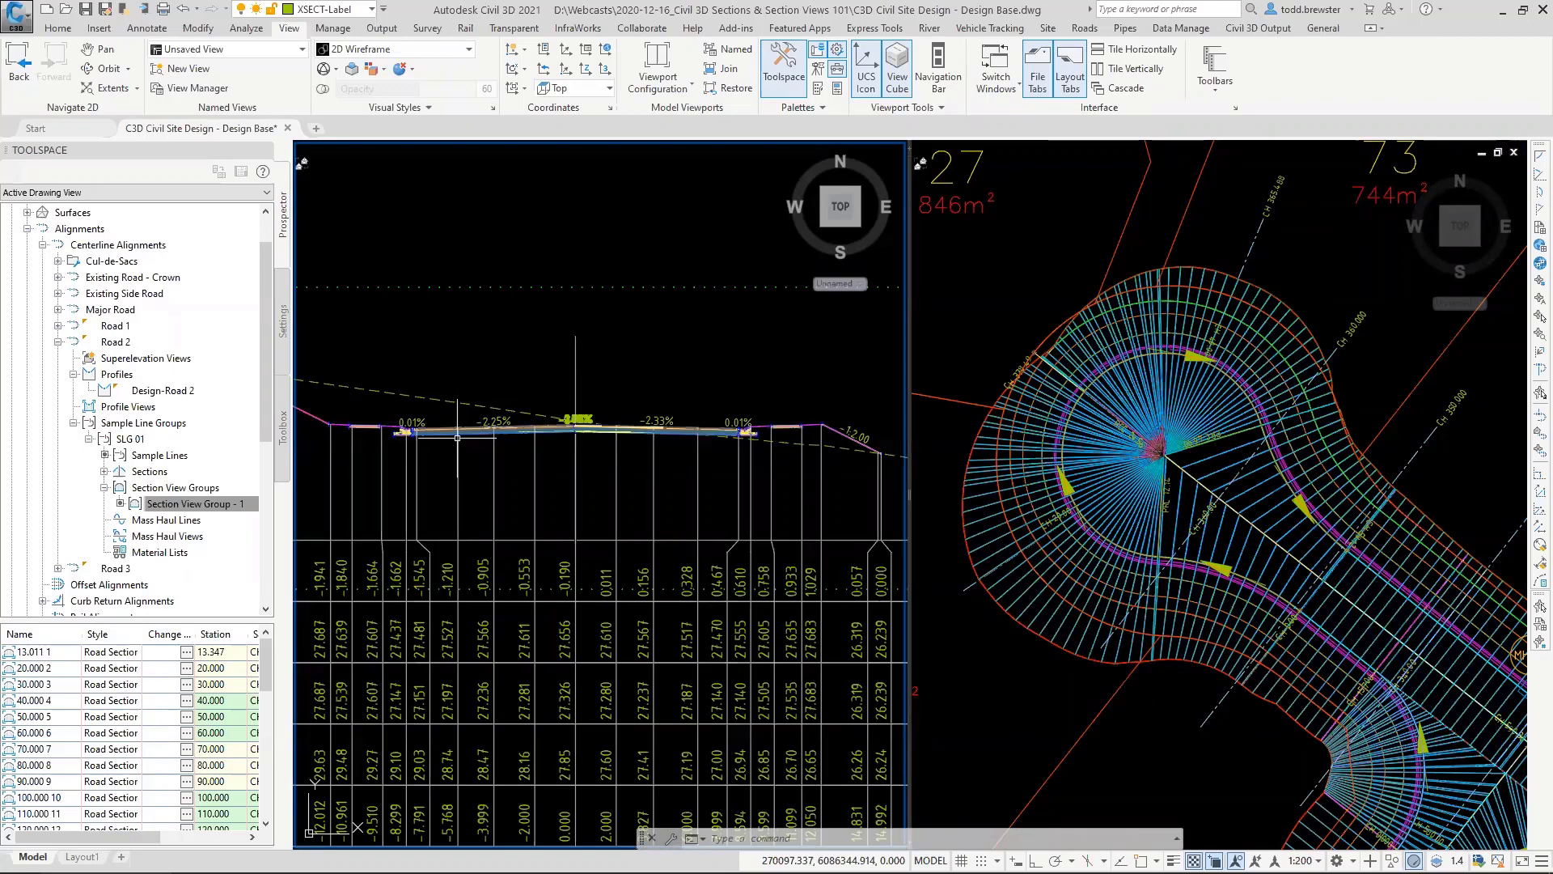
{"action": "scroll", "coordinate": [457, 437], "scroll_direction": "down", "scroll_amount": 6}
{"action": "scroll", "coordinate": [711, 485], "scroll_direction": "up", "scroll_amount": 3}
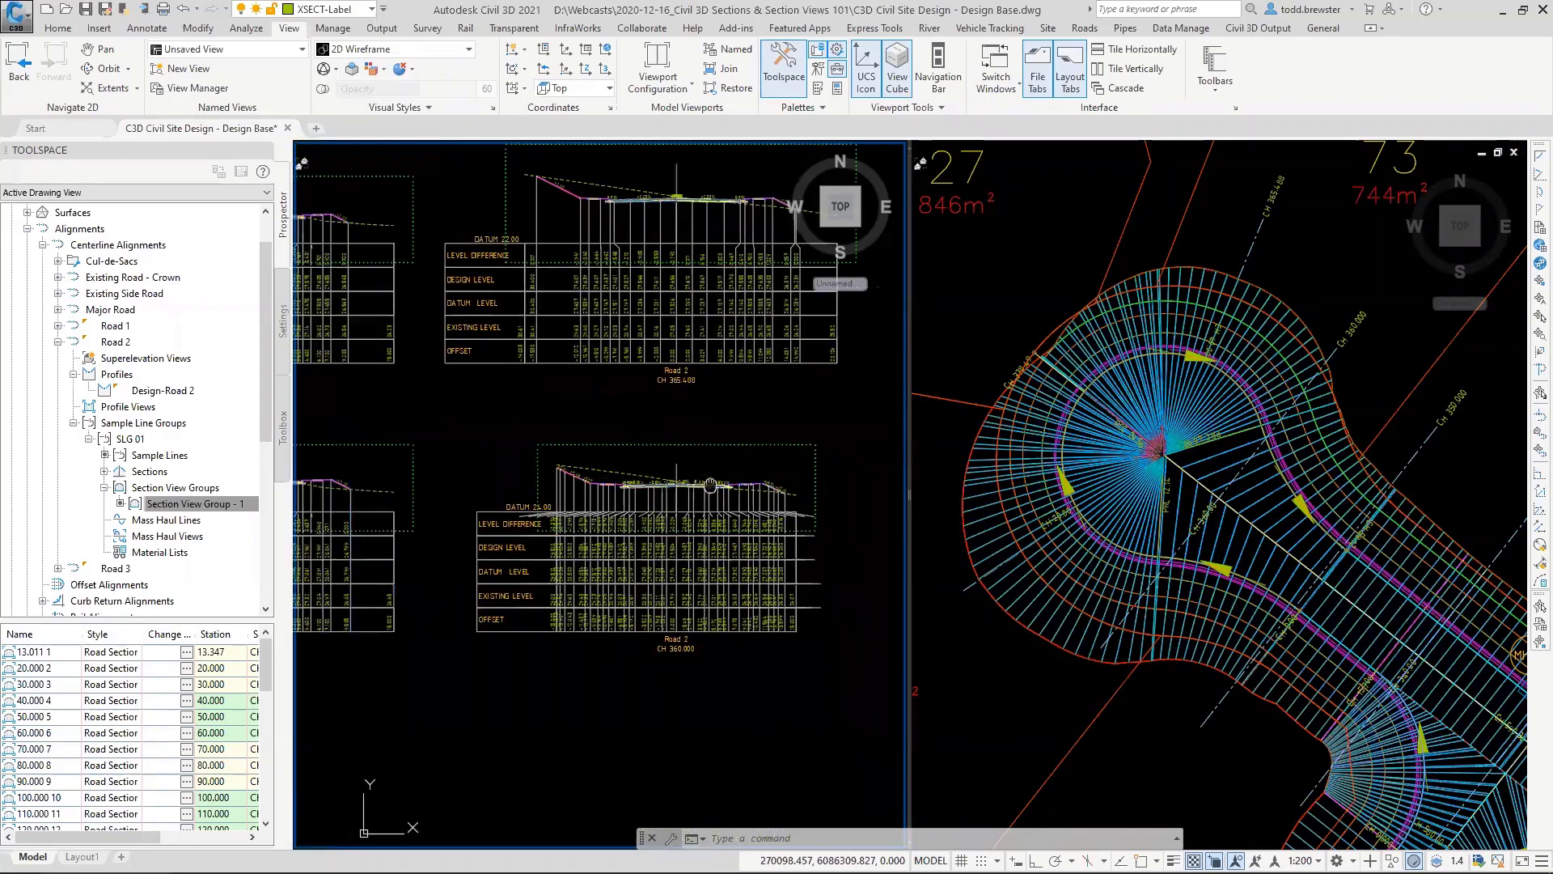
{"action": "scroll", "coordinate": [710, 485], "scroll_direction": "up", "scroll_amount": 8}
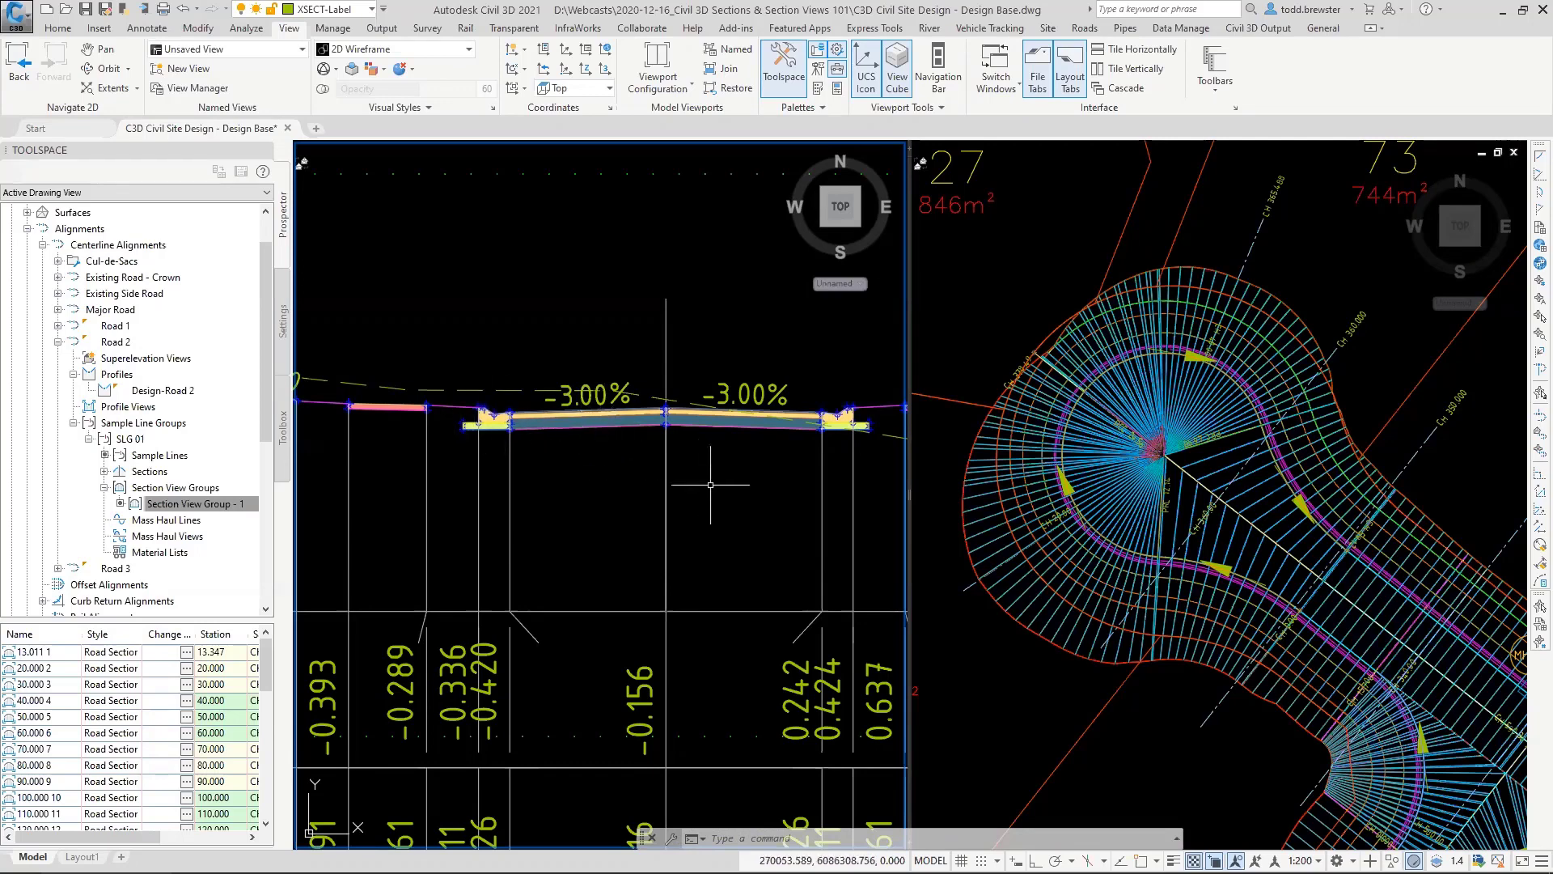
Step: Zoom the right viewport out to a wider view of the Road 2 lot plan
{"action": "left_click", "coordinate": [991, 323]}
{"action": "scroll", "coordinate": [1011, 327], "scroll_direction": "down", "scroll_amount": 8}
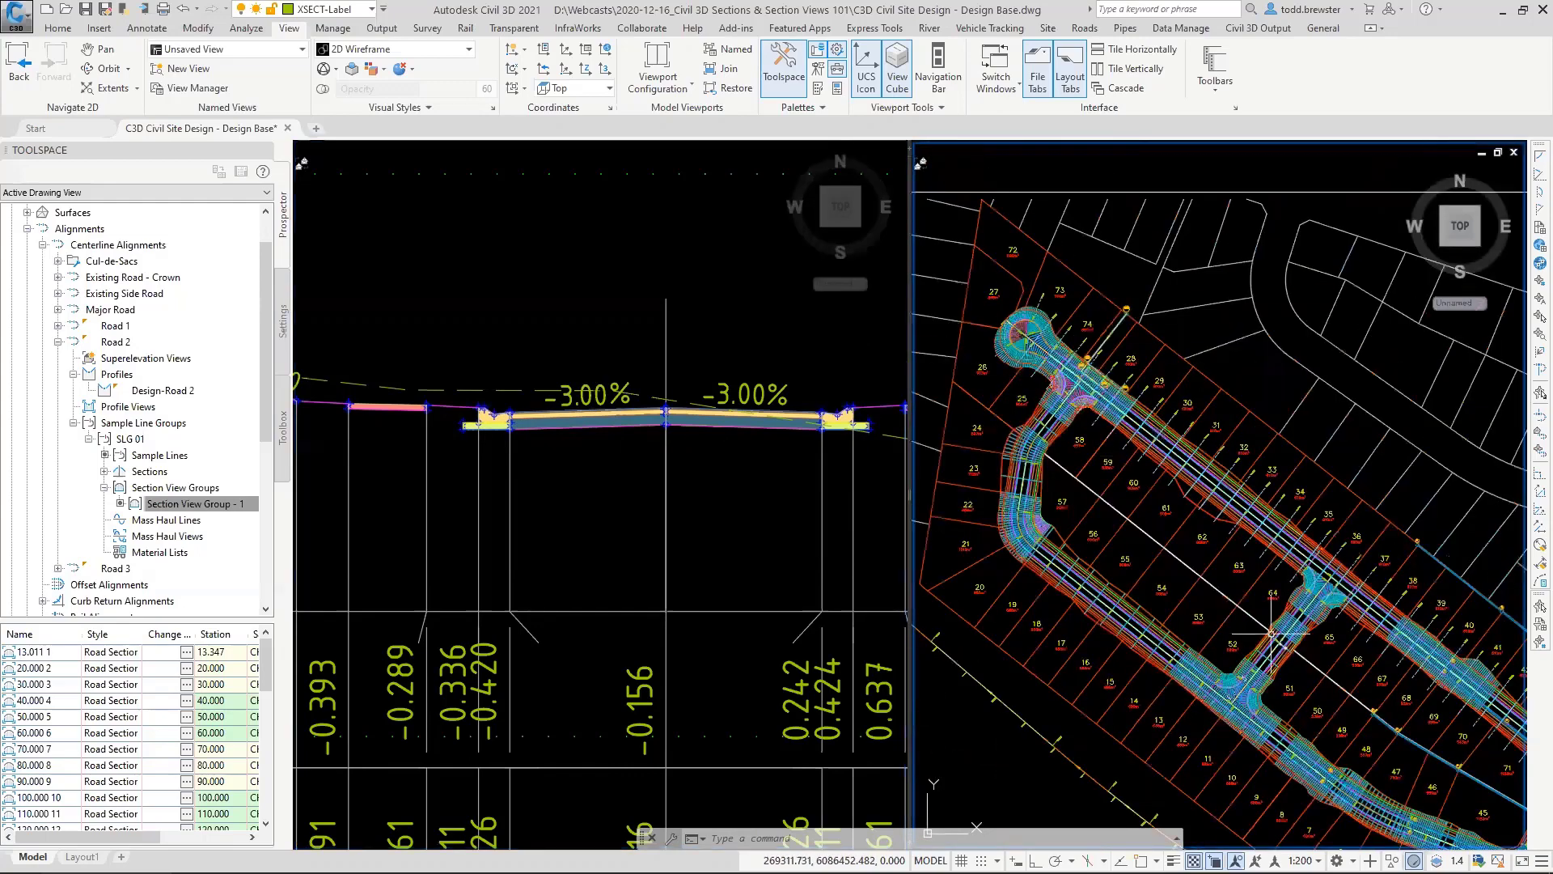
{"action": "scroll", "coordinate": [1271, 633], "scroll_direction": "up", "scroll_amount": 3}
{"action": "scroll", "coordinate": [1135, 488], "scroll_direction": "down", "scroll_amount": 3}
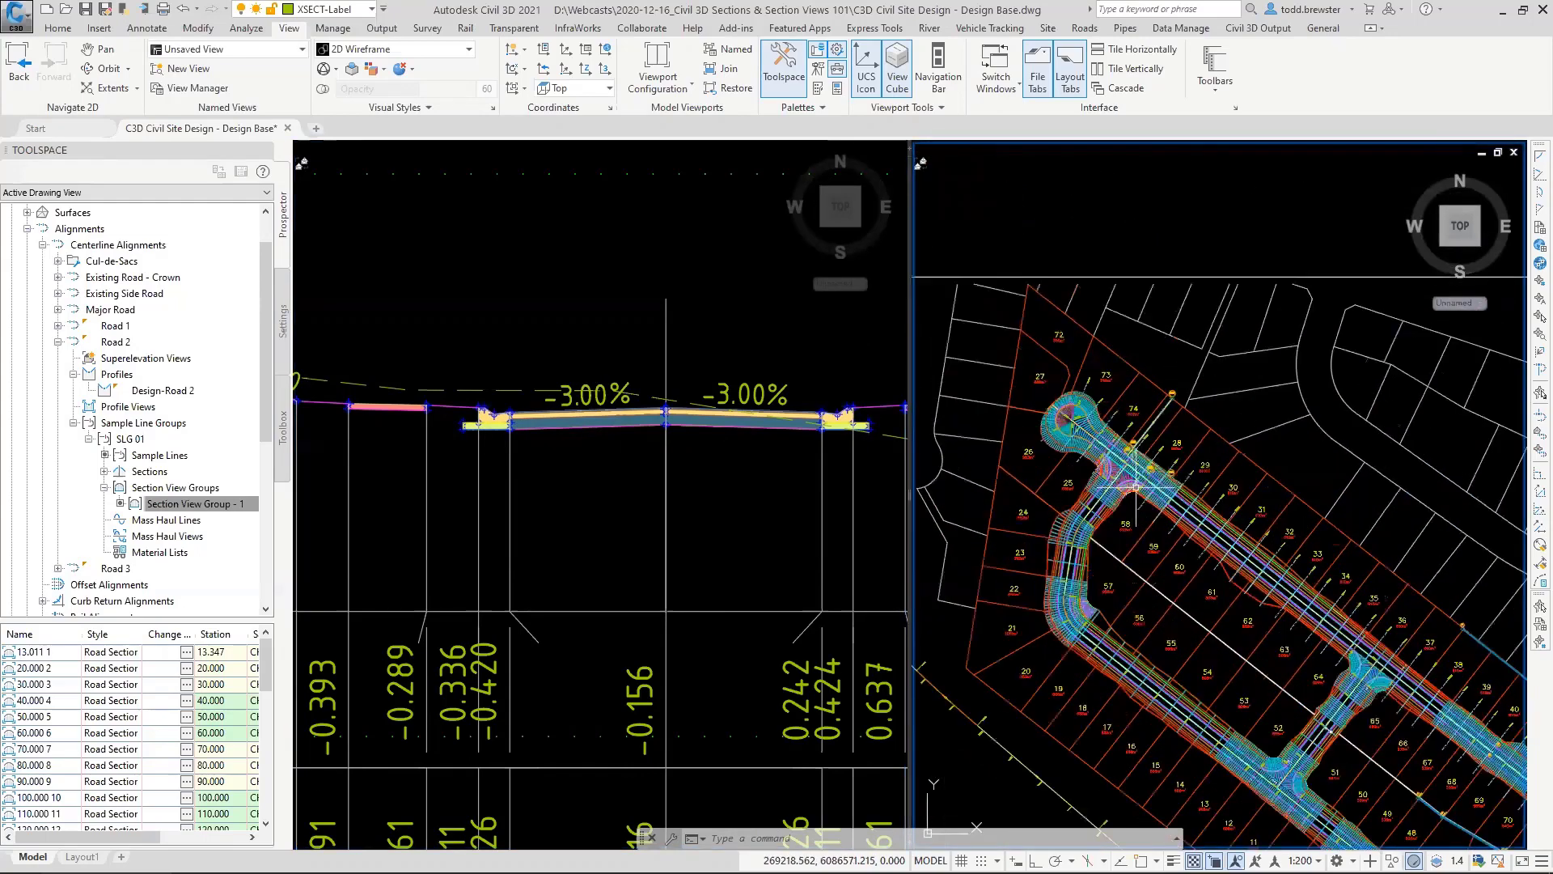
{"action": "scroll", "coordinate": [1135, 487], "scroll_direction": "up", "scroll_amount": 3}
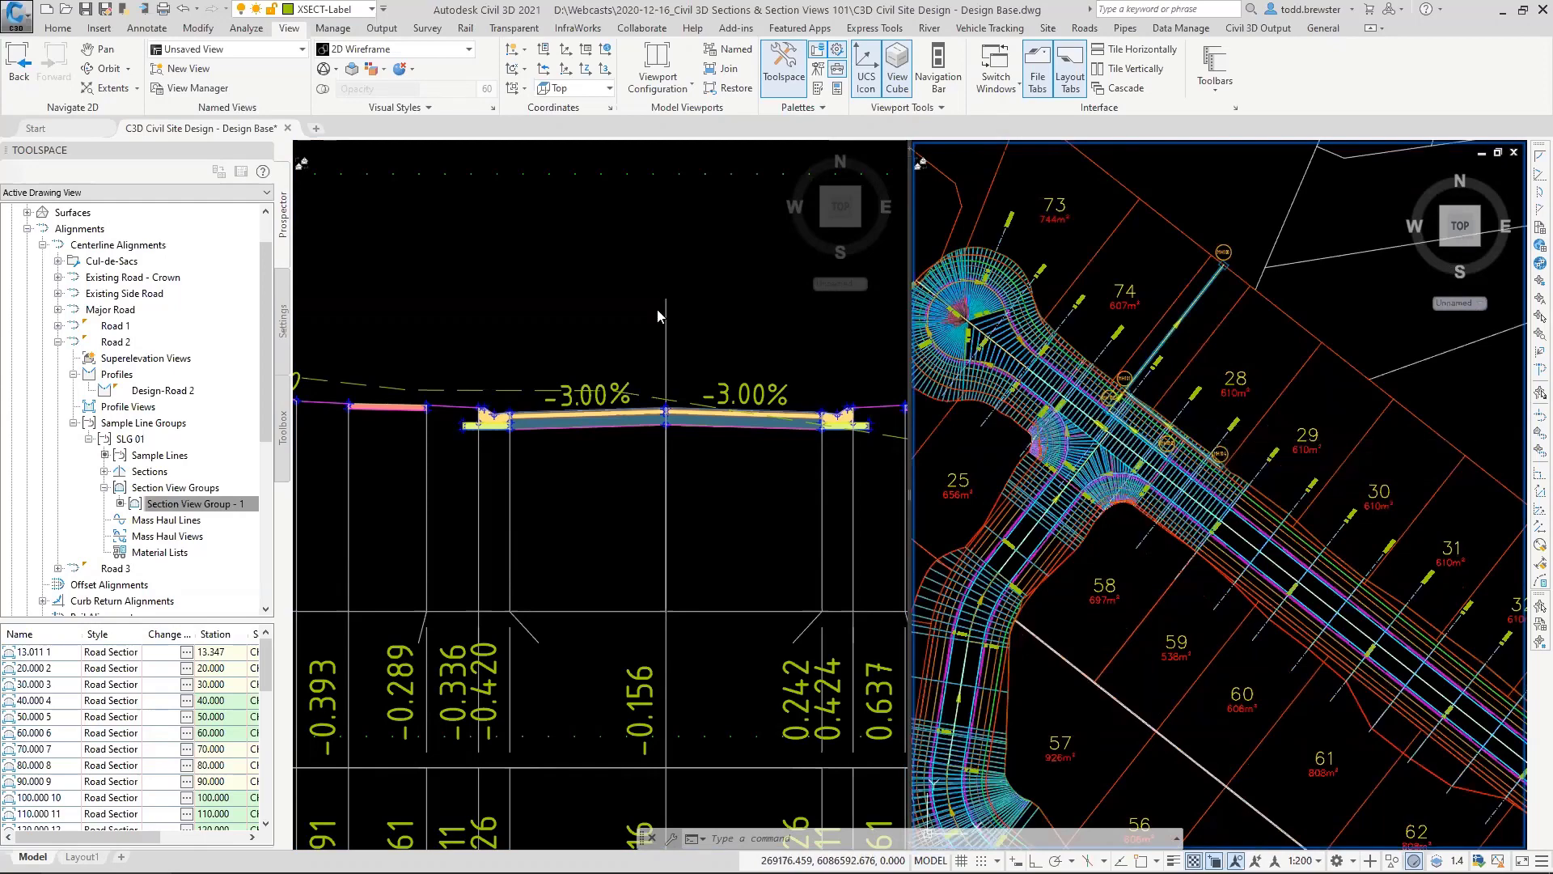
{"action": "scroll", "coordinate": [980, 365], "scroll_direction": "down", "scroll_amount": 4}
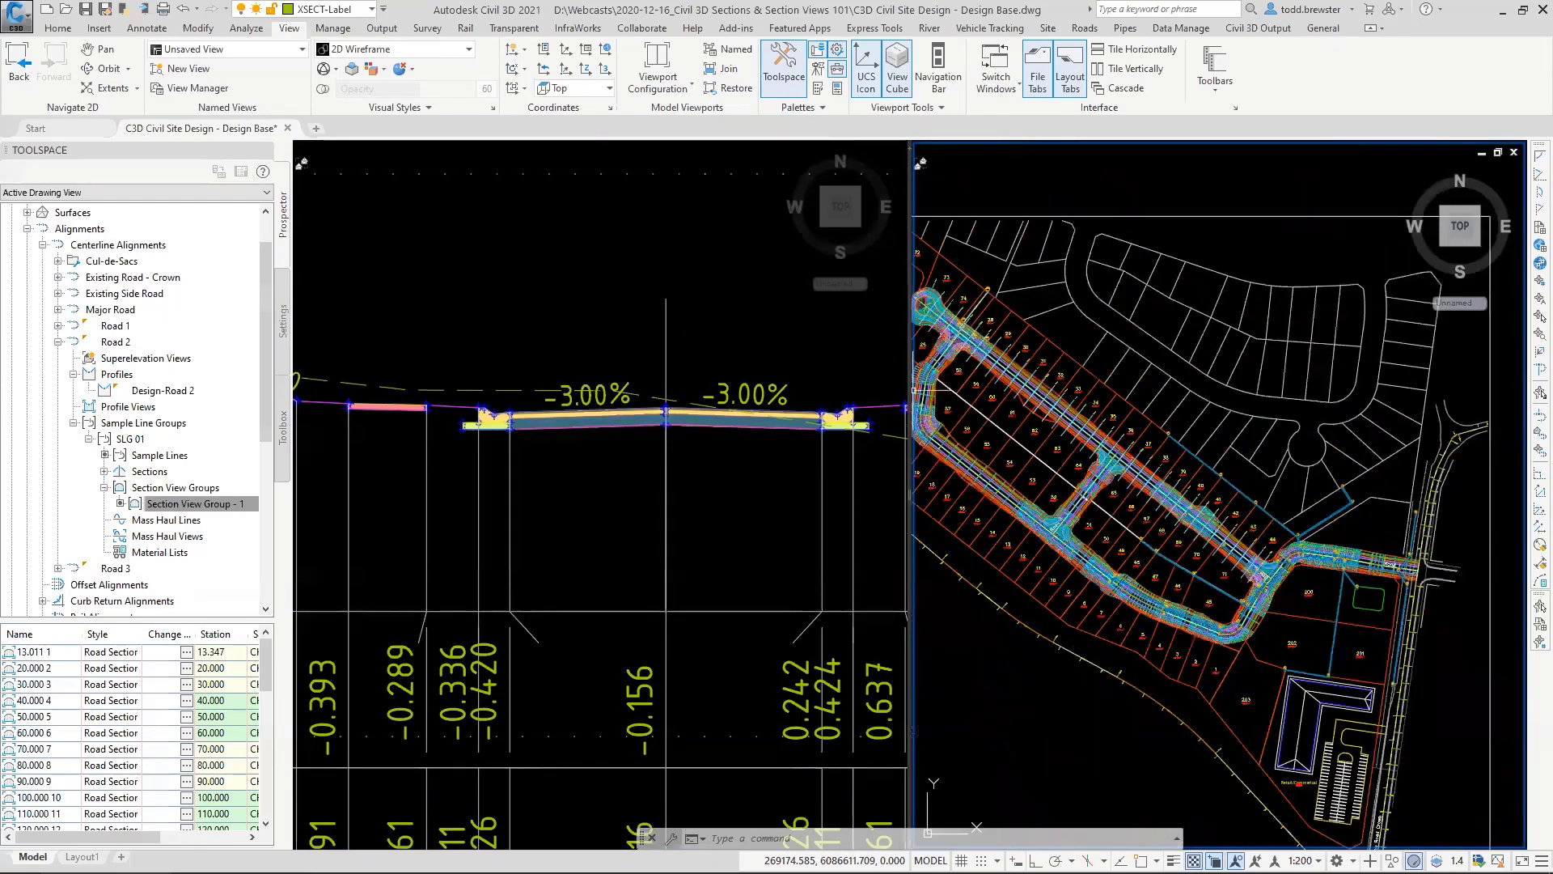
{"action": "key", "text": "Escape"}
{"action": "key", "text": "Escape"}
{"action": "left_click", "coordinate": [634, 277]}
{"action": "scroll", "coordinate": [635, 277], "scroll_direction": "down", "scroll_amount": 5}
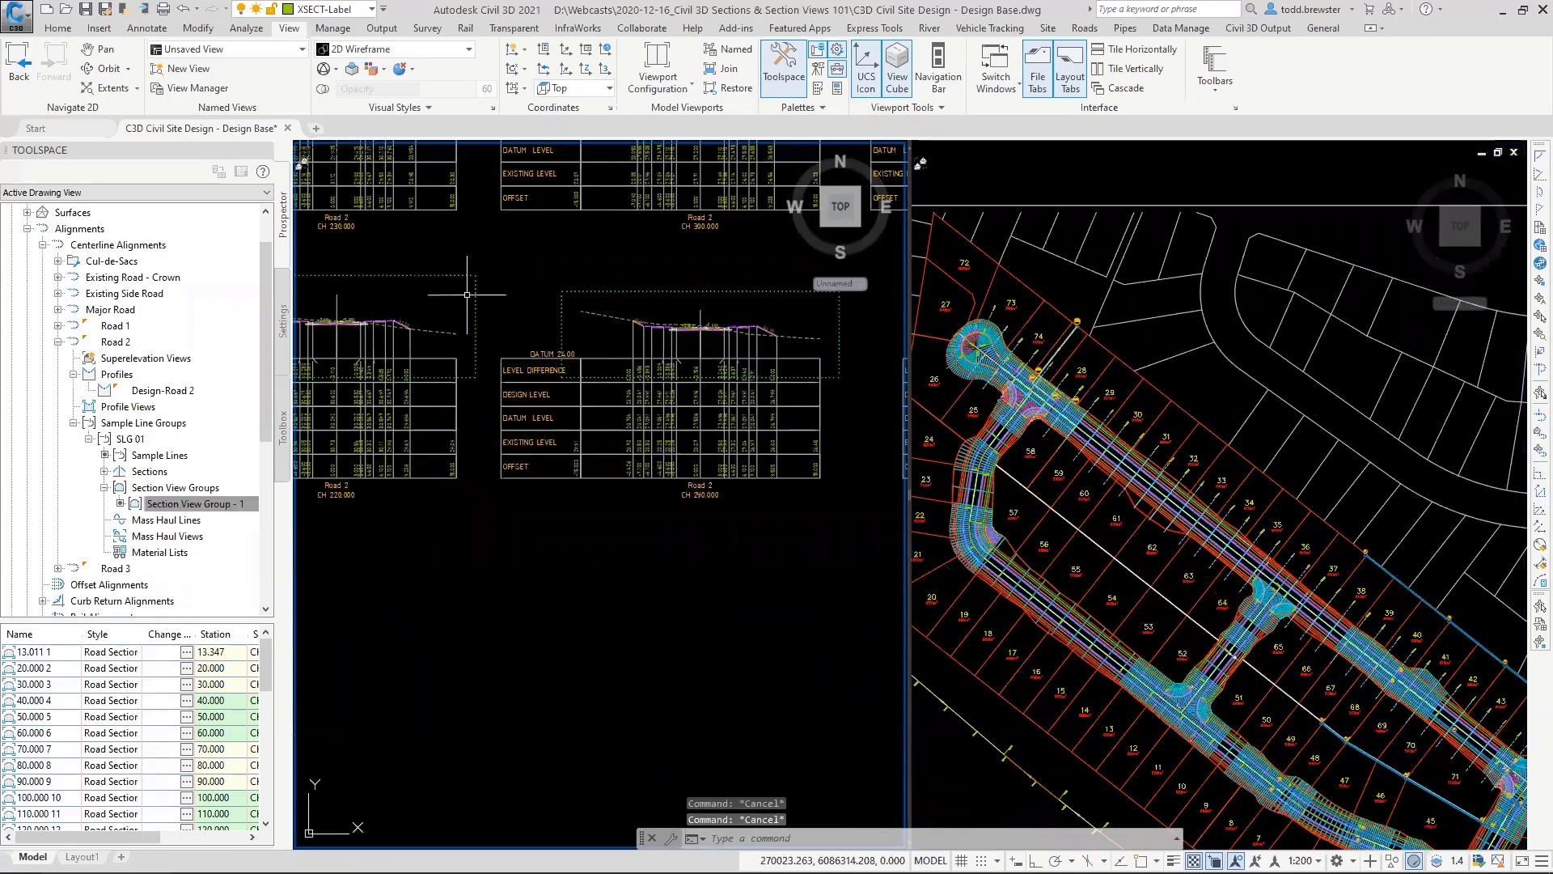
Step: Select the CH 290.000 section view and check its shortcut menu without choosing anything
{"action": "left_click", "coordinate": [584, 288]}
{"action": "left_click", "coordinate": [589, 280]}
{"action": "right_click", "coordinate": [588, 275]}
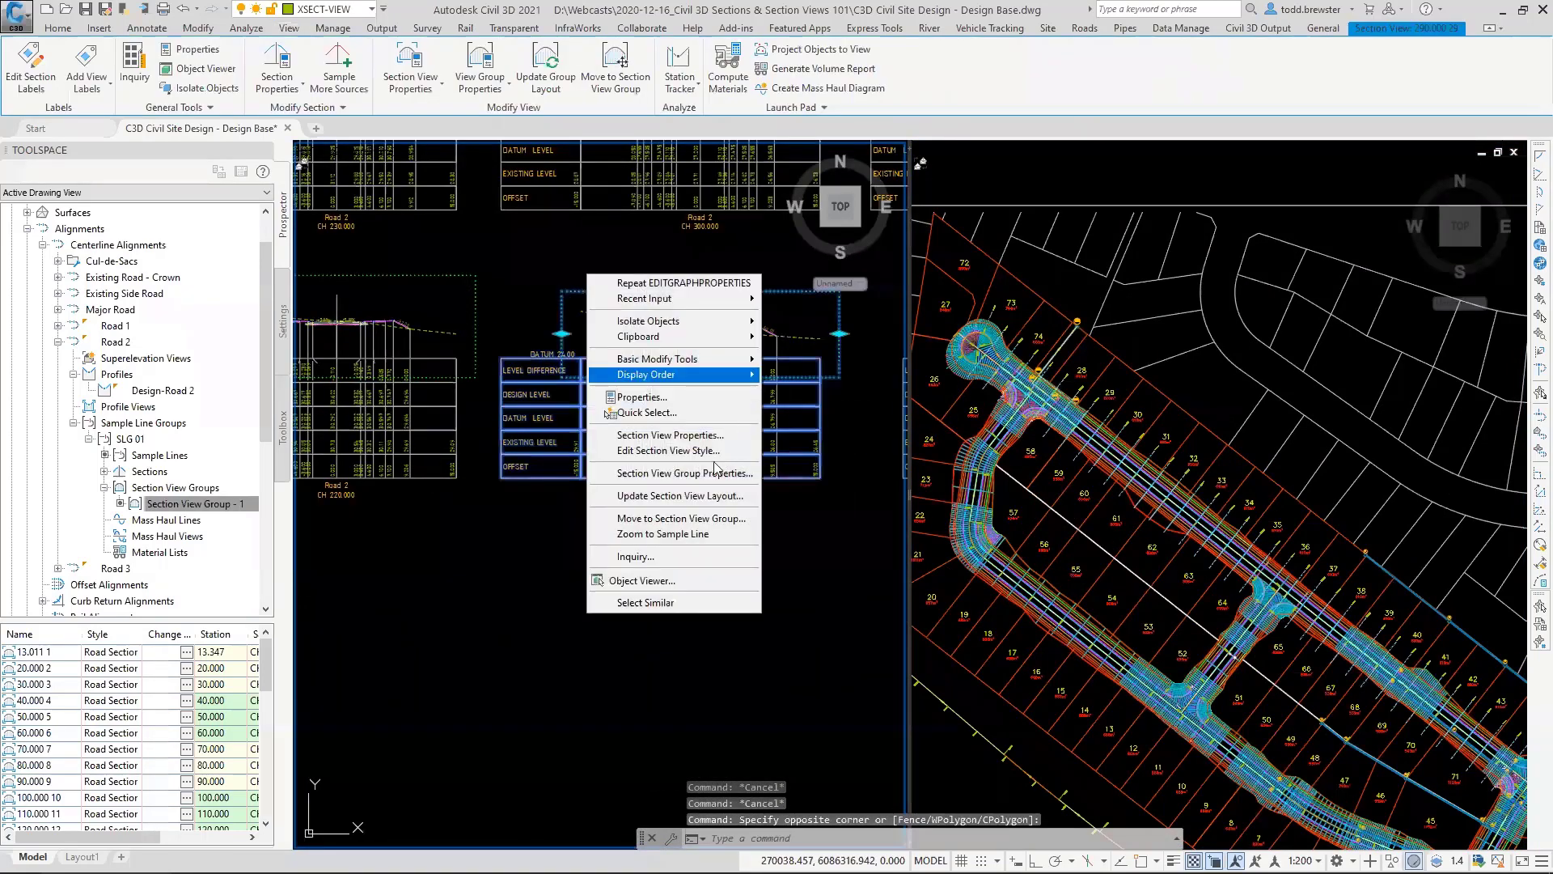
{"action": "key", "text": "Escape"}
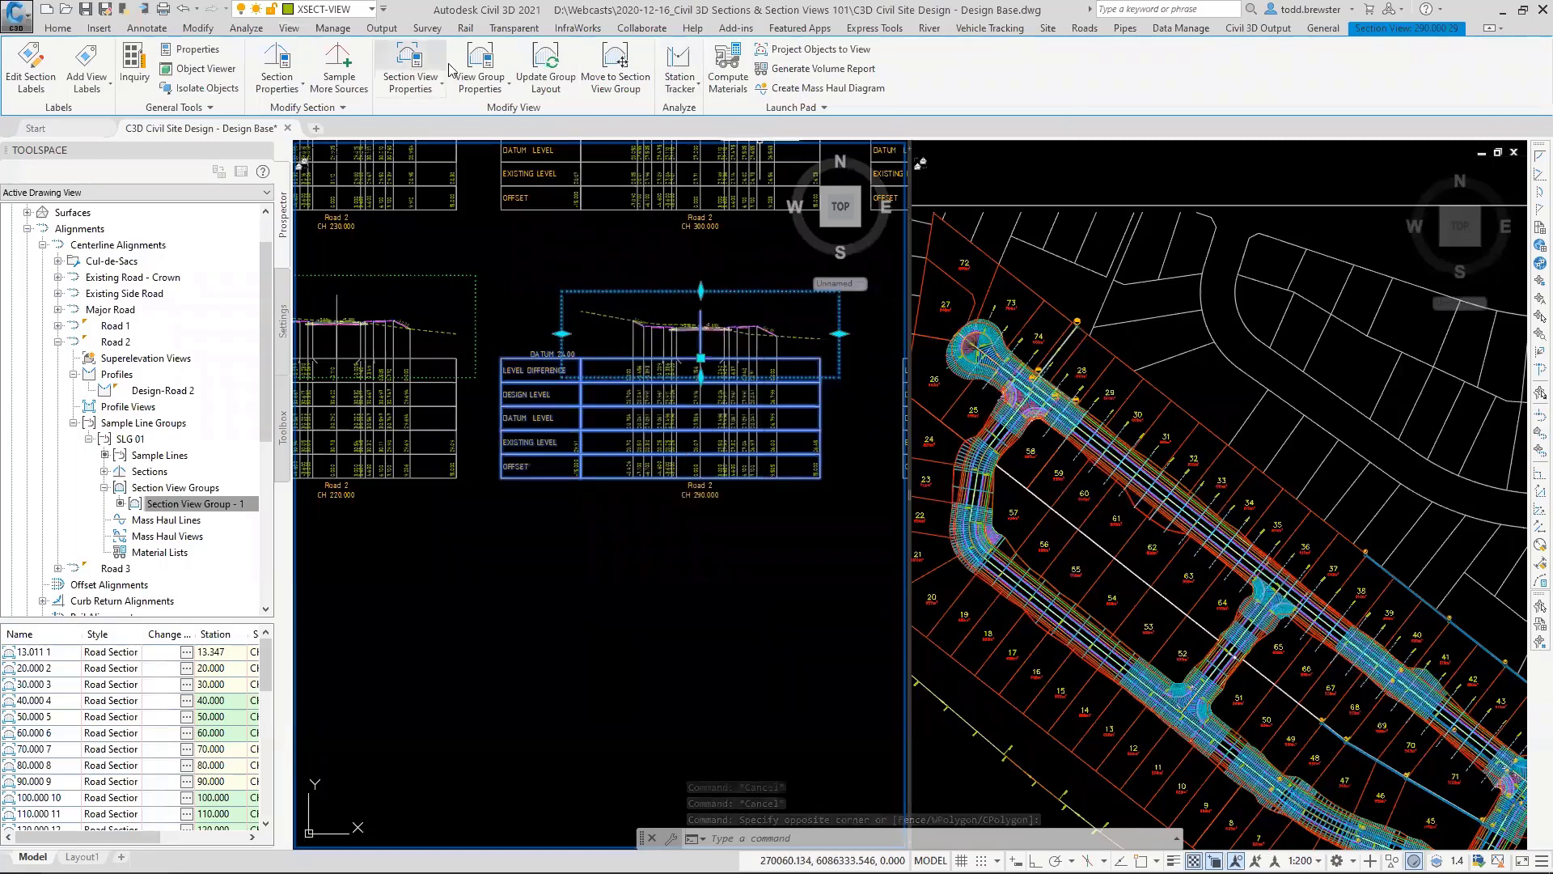
Step: Add the Stormwater1 and Stormwater2 pipe networks to the sampled section sources and apply
{"action": "left_click", "coordinate": [338, 72]}
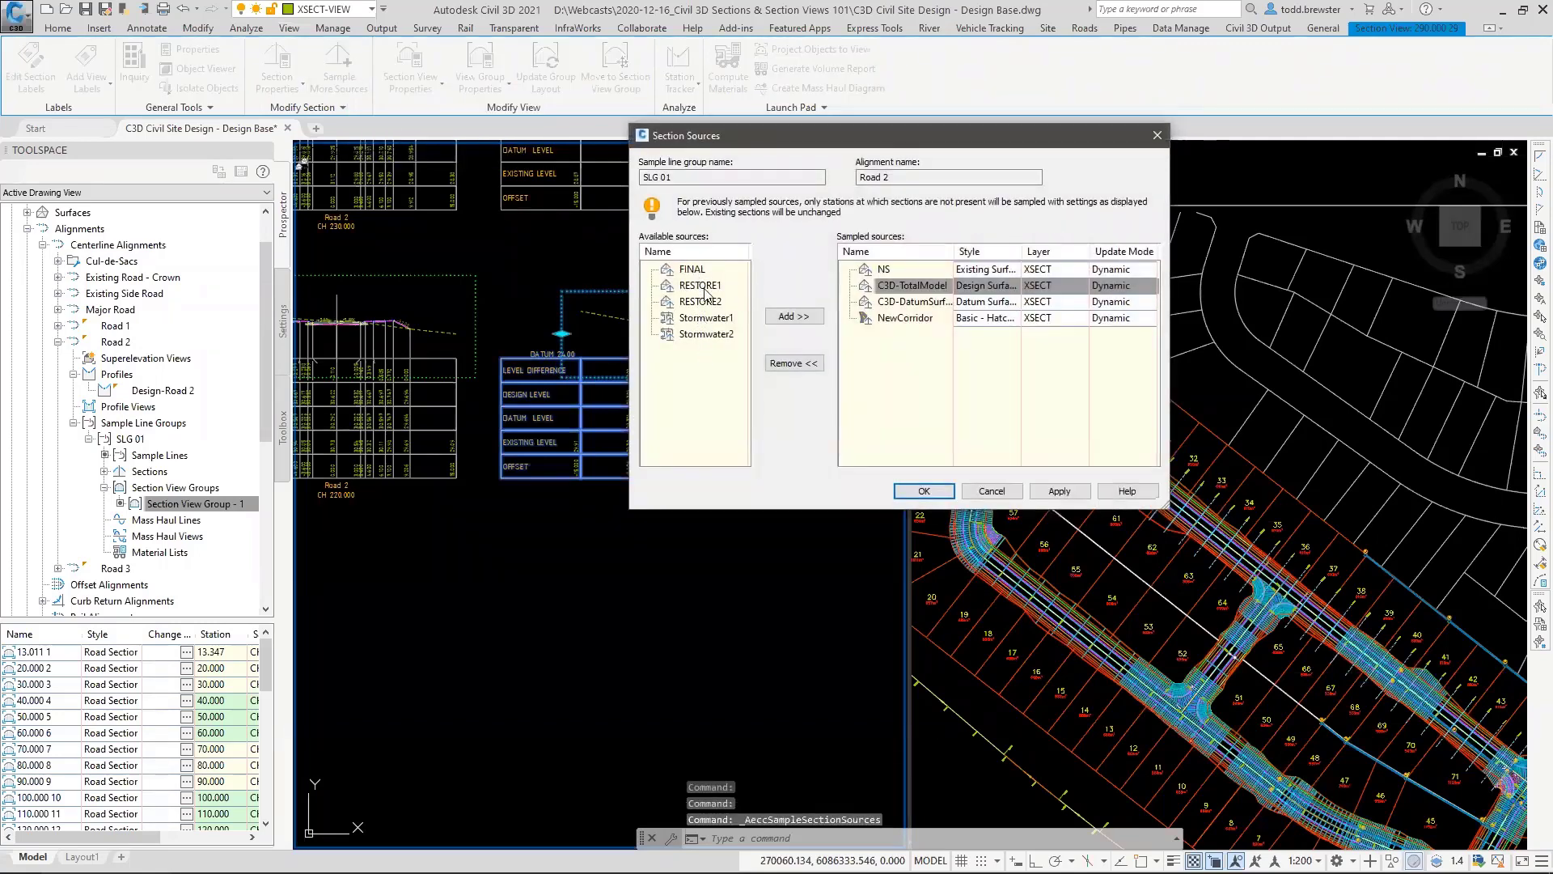
{"action": "left_click", "coordinate": [705, 317]}
{"action": "left_click", "coordinate": [702, 334], "text": "shift"}
{"action": "left_click", "coordinate": [794, 315]}
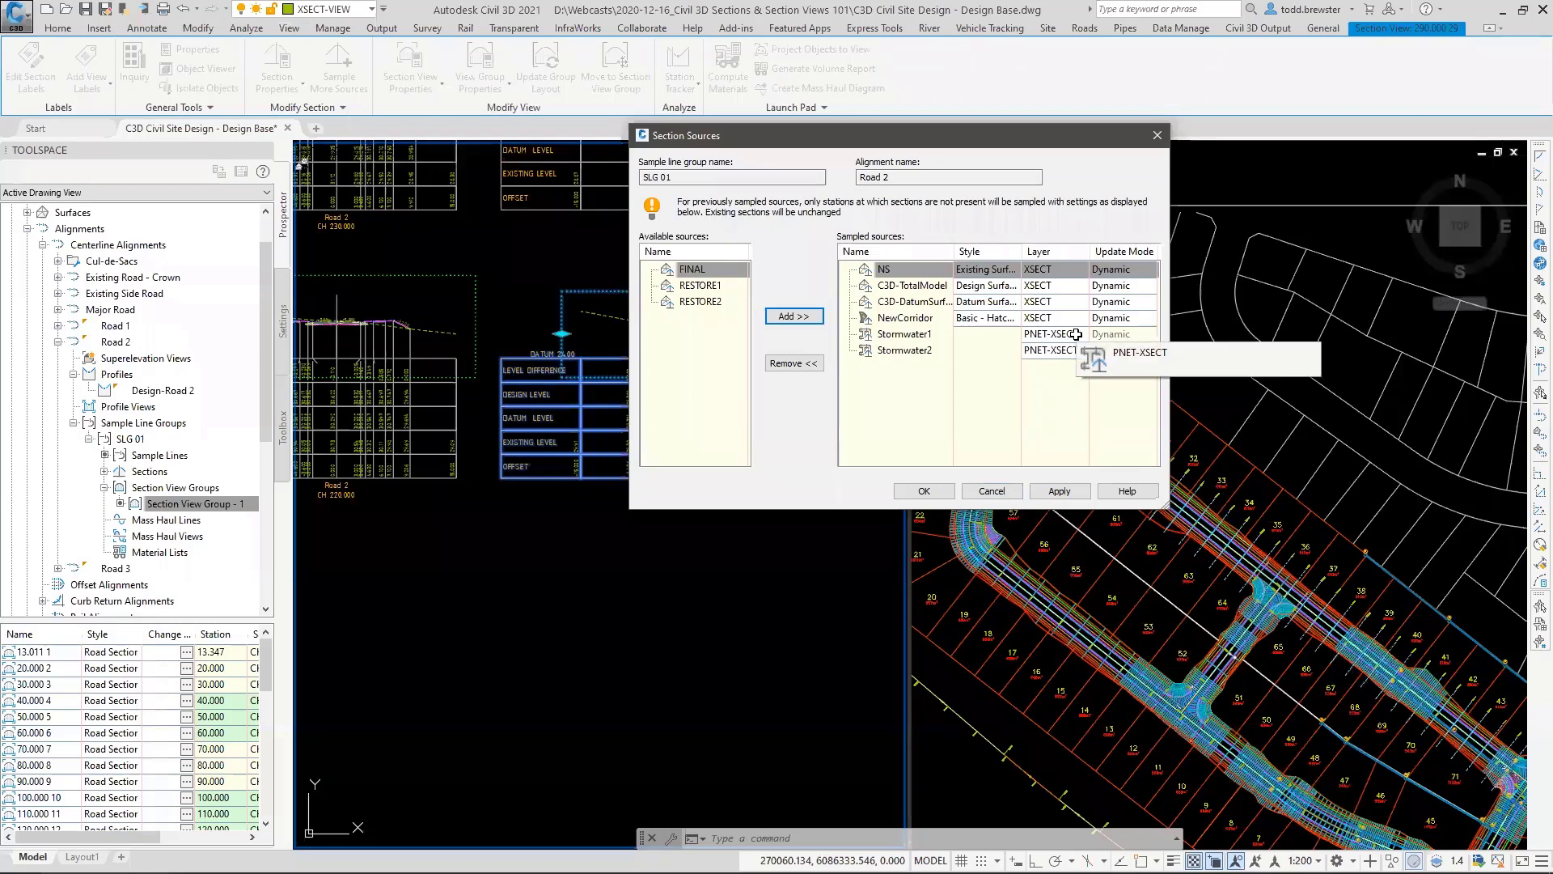
{"action": "left_click", "coordinate": [922, 491]}
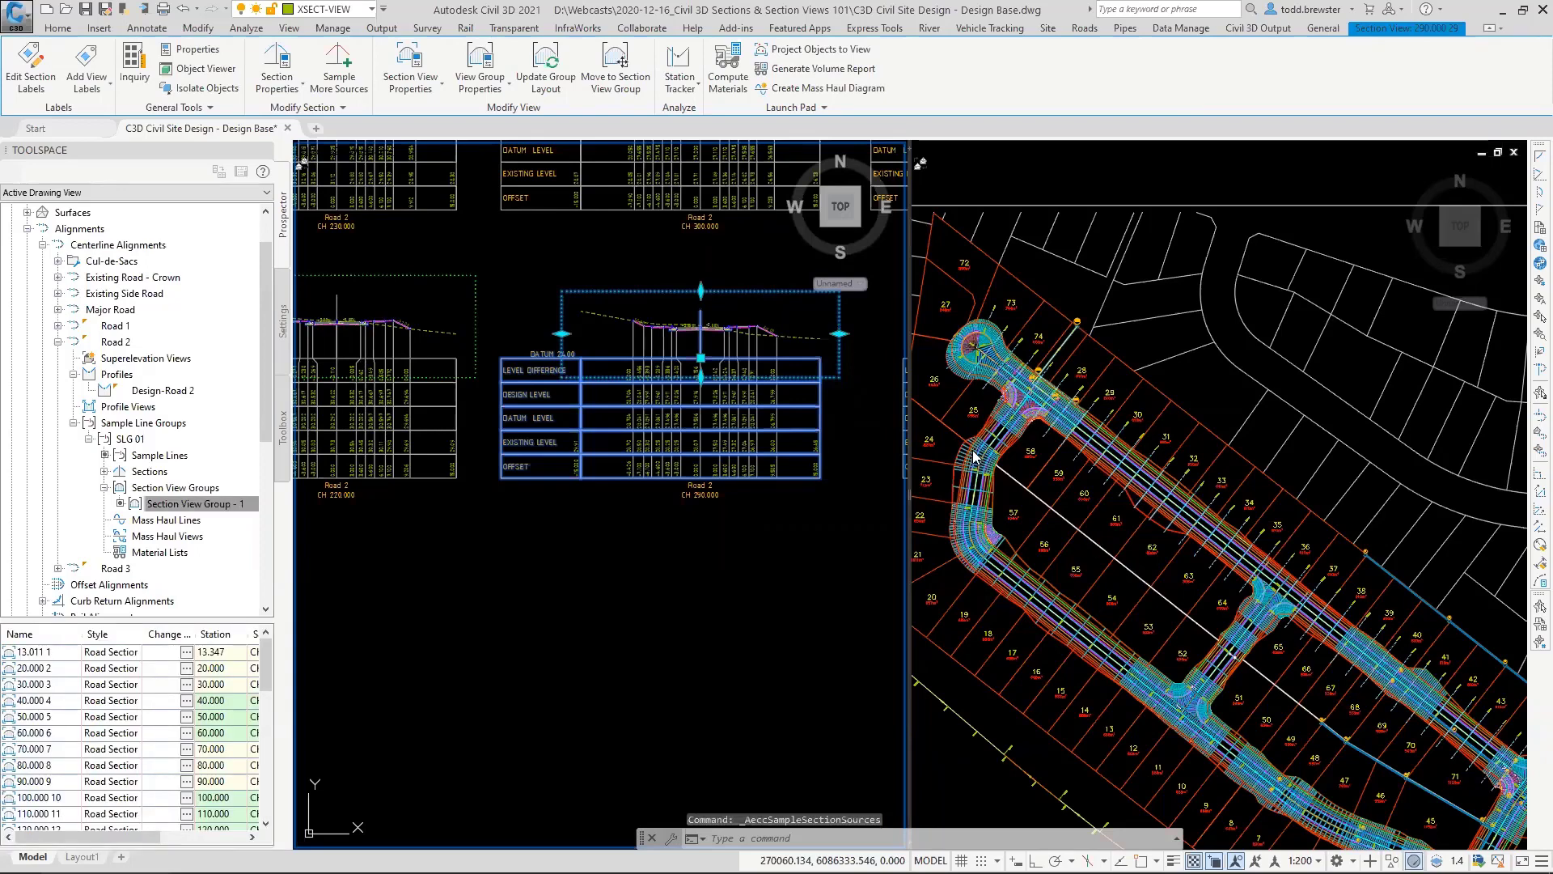
Step: Pan and zoom the left viewport's section grid toward the CH 350.000 section
{"action": "key", "text": "Escape"}
{"action": "left_click", "coordinate": [712, 265]}
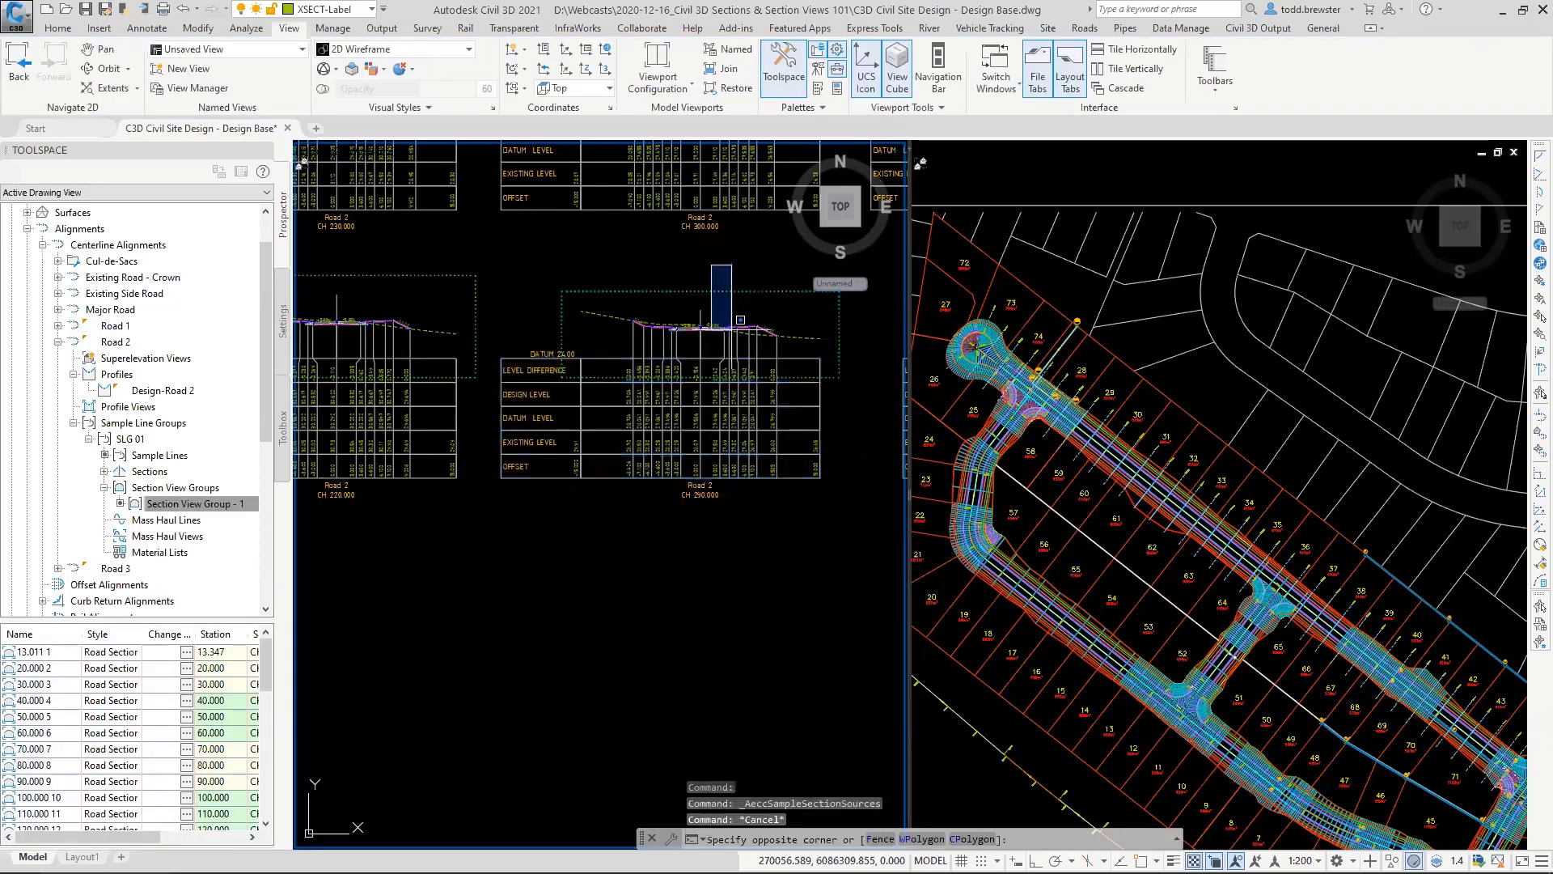
{"action": "key", "text": "Escape"}
{"action": "scroll", "coordinate": [741, 517], "scroll_direction": "down", "scroll_amount": 5}
{"action": "middle_click_drag", "start_coordinate": [753, 527], "coordinate": [777, 577]}
{"action": "scroll", "coordinate": [739, 318], "scroll_direction": "up", "scroll_amount": 6}
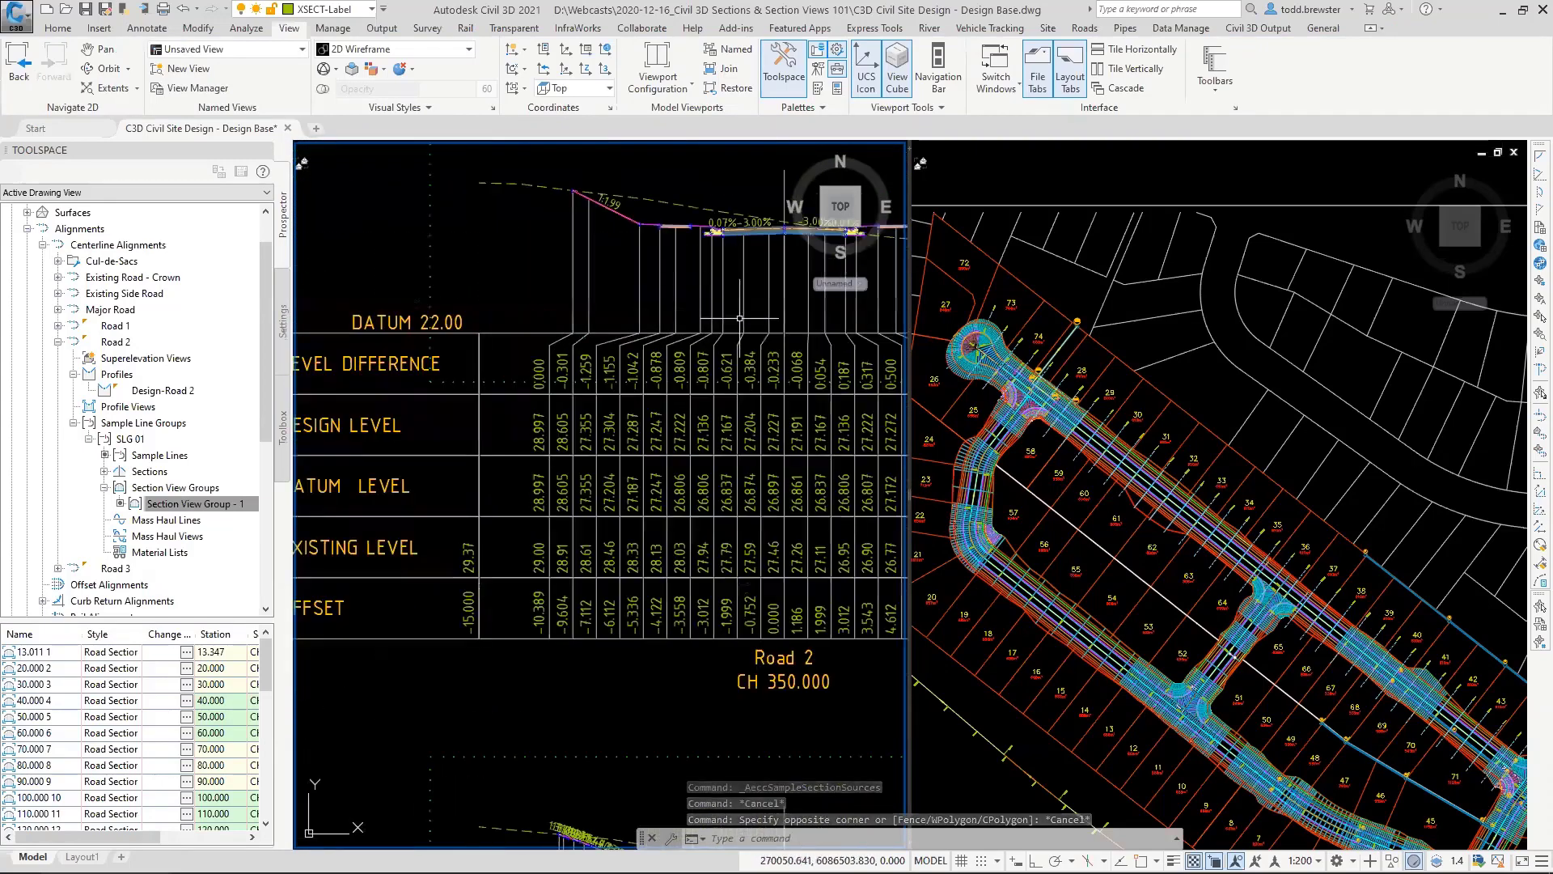
{"action": "middle_click_drag", "start_coordinate": [740, 318], "coordinate": [517, 154]}
{"action": "middle_click_drag", "start_coordinate": [533, 501], "coordinate": [527, 289]}
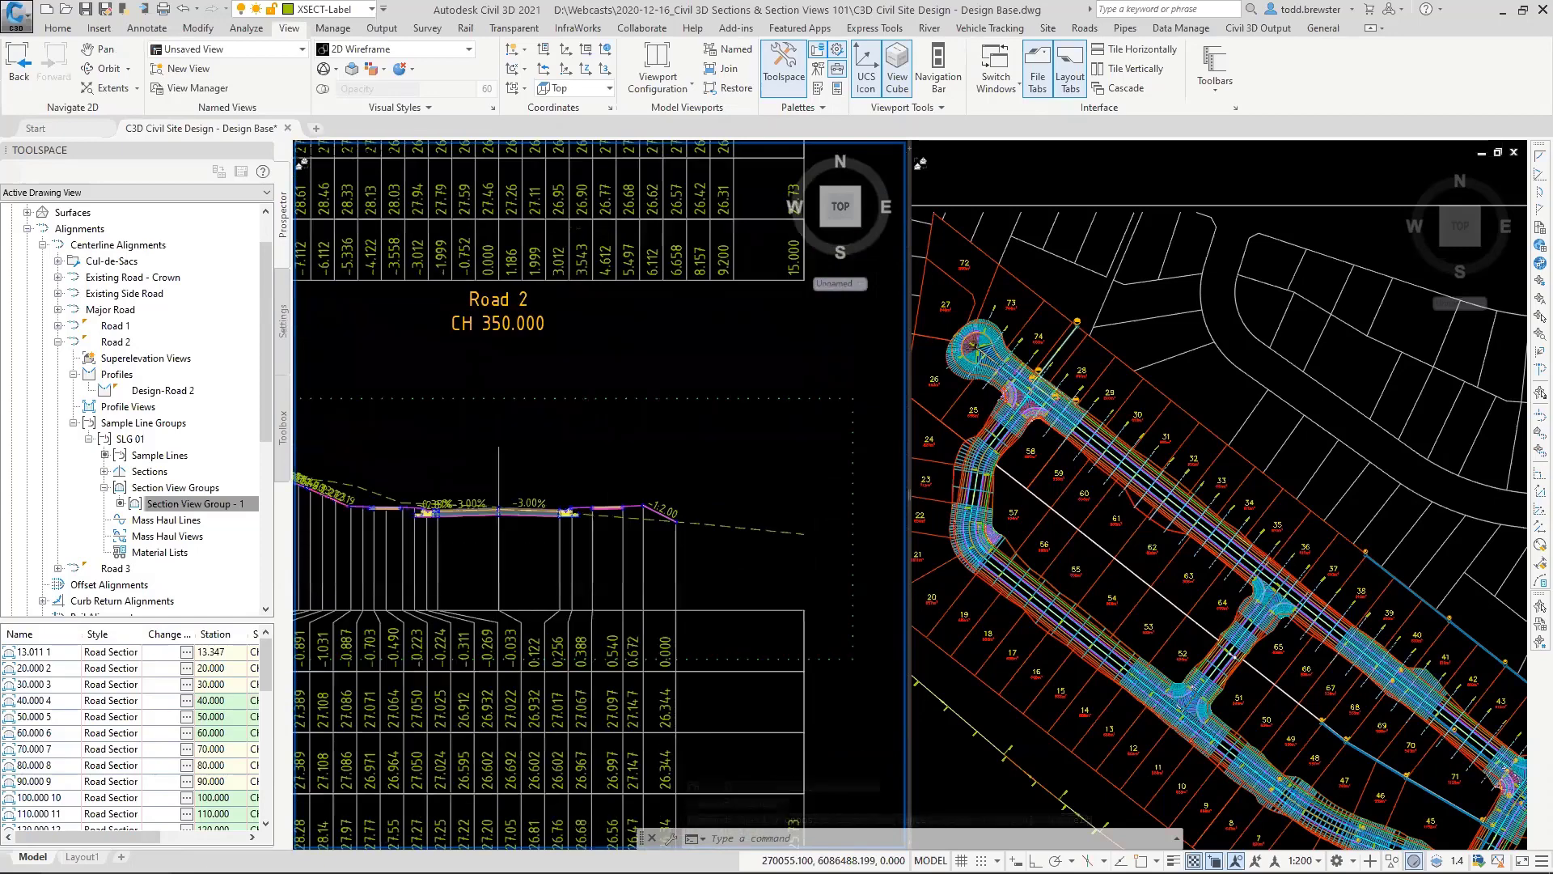
{"action": "scroll", "coordinate": [498, 511], "scroll_direction": "down", "scroll_amount": 6}
{"action": "scroll", "coordinate": [605, 556], "scroll_direction": "up", "scroll_amount": 2}
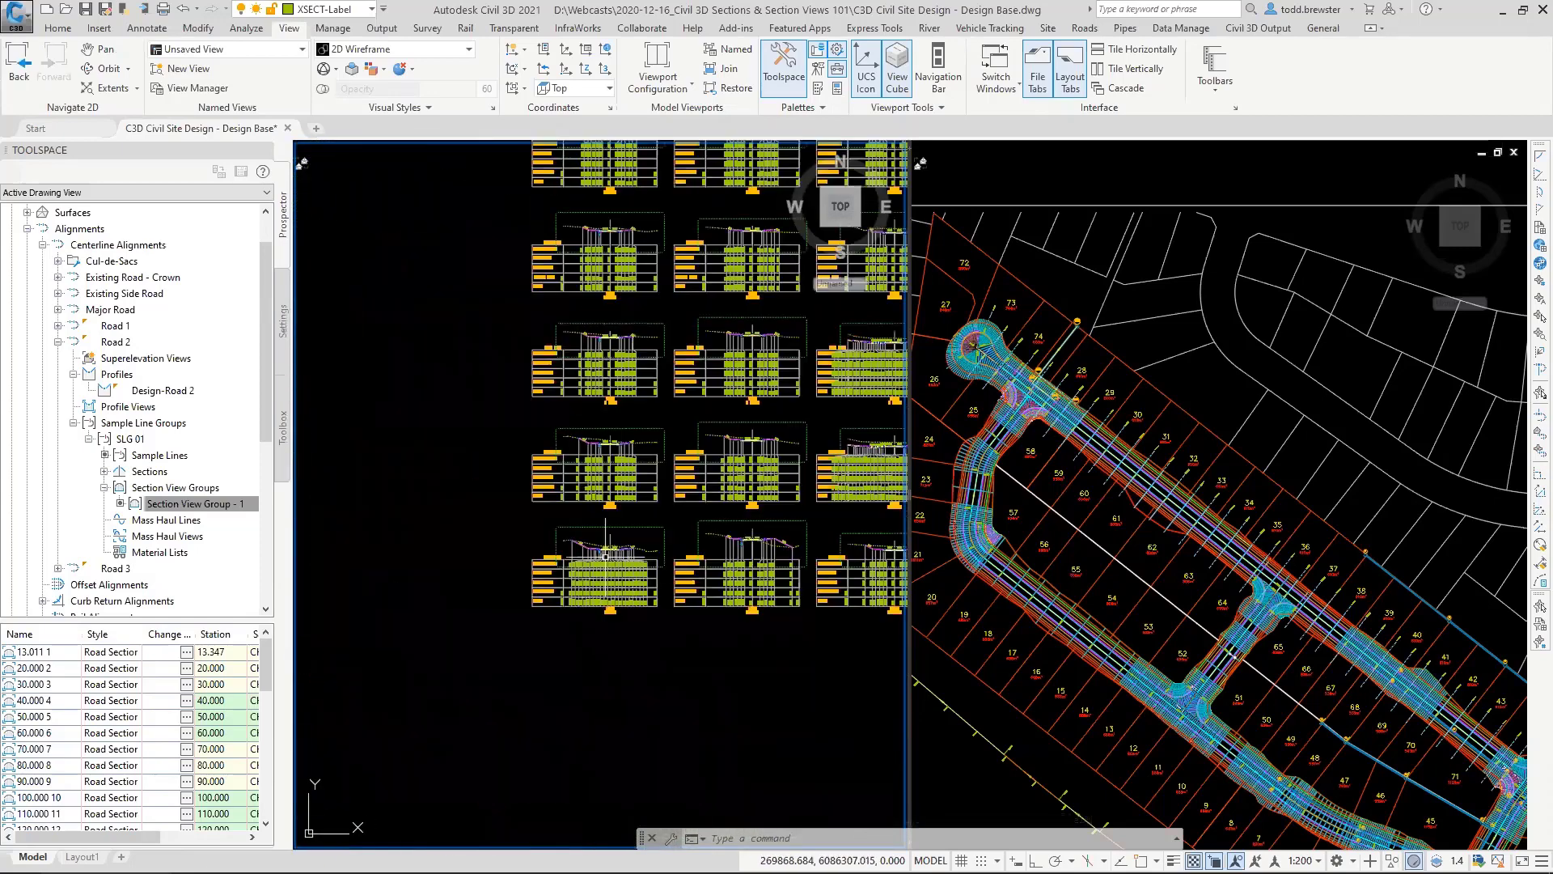
{"action": "scroll", "coordinate": [605, 556], "scroll_direction": "up", "scroll_amount": 8}
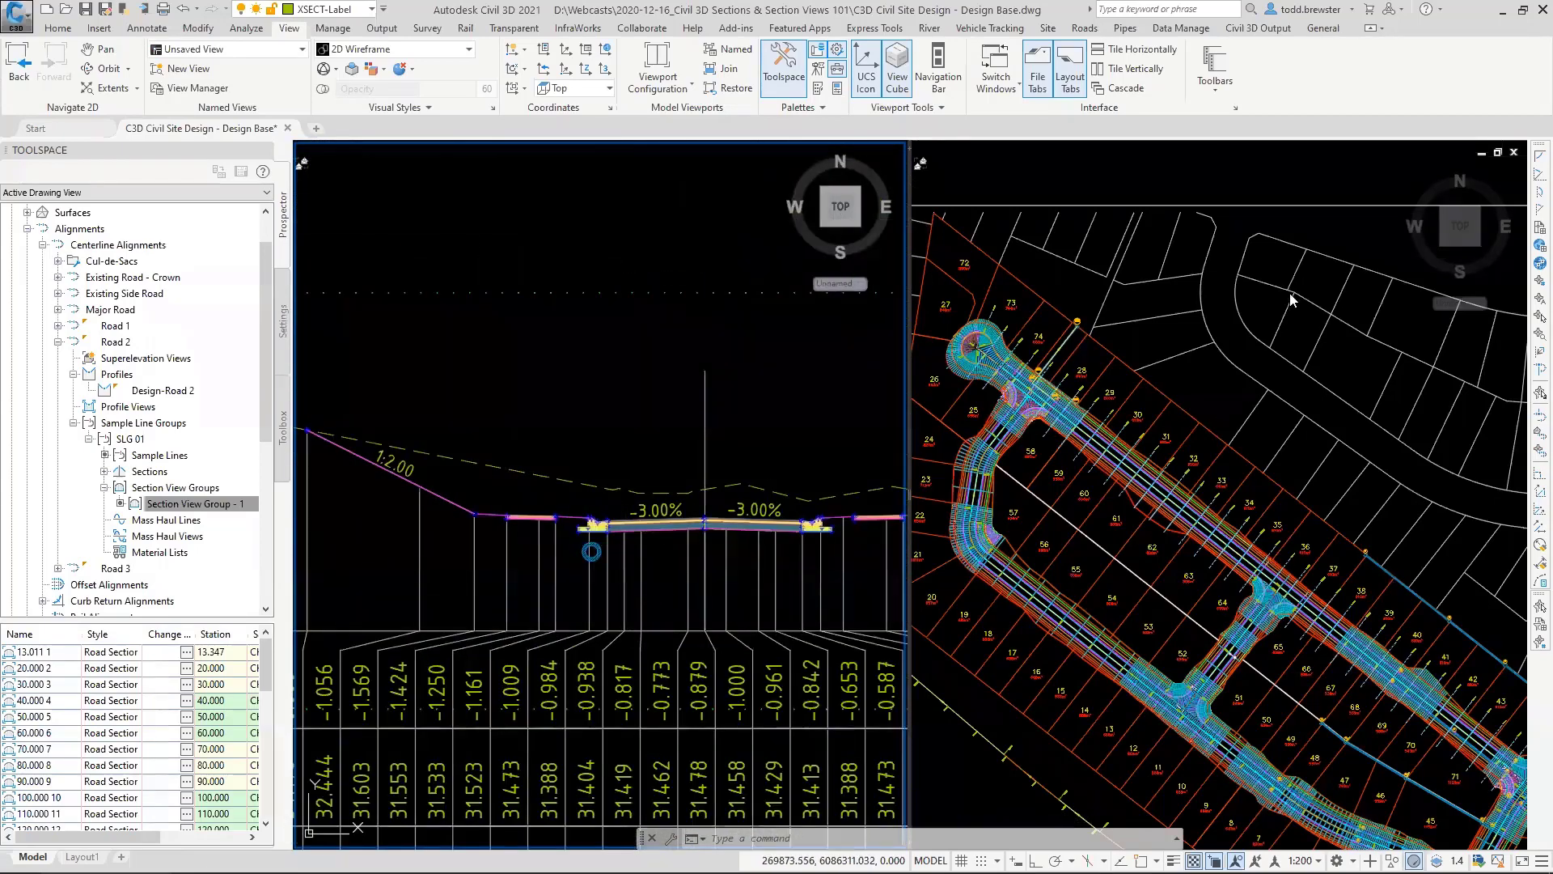
Step: Pan the plan to lots 21 and 22 and zoom into the station 13.347 section
{"action": "left_click", "coordinate": [1291, 301]}
{"action": "middle_click_drag", "start_coordinate": [1375, 485], "coordinate": [1258, 289]}
{"action": "middle_click_drag", "start_coordinate": [1335, 554], "coordinate": [1186, 501]}
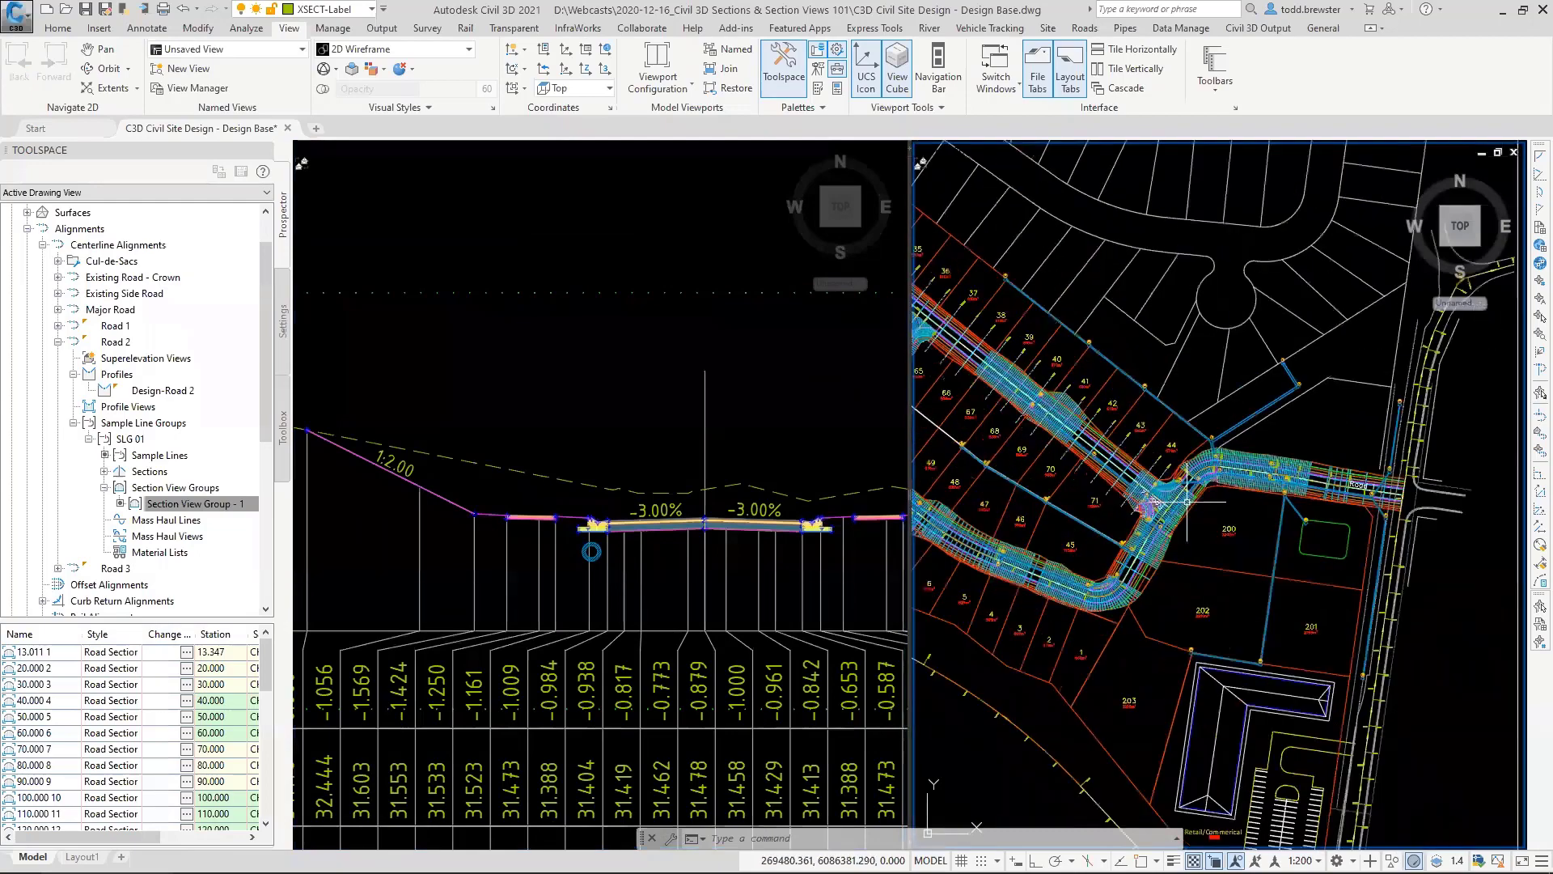
{"action": "scroll", "coordinate": [1186, 502], "scroll_direction": "up", "scroll_amount": 6}
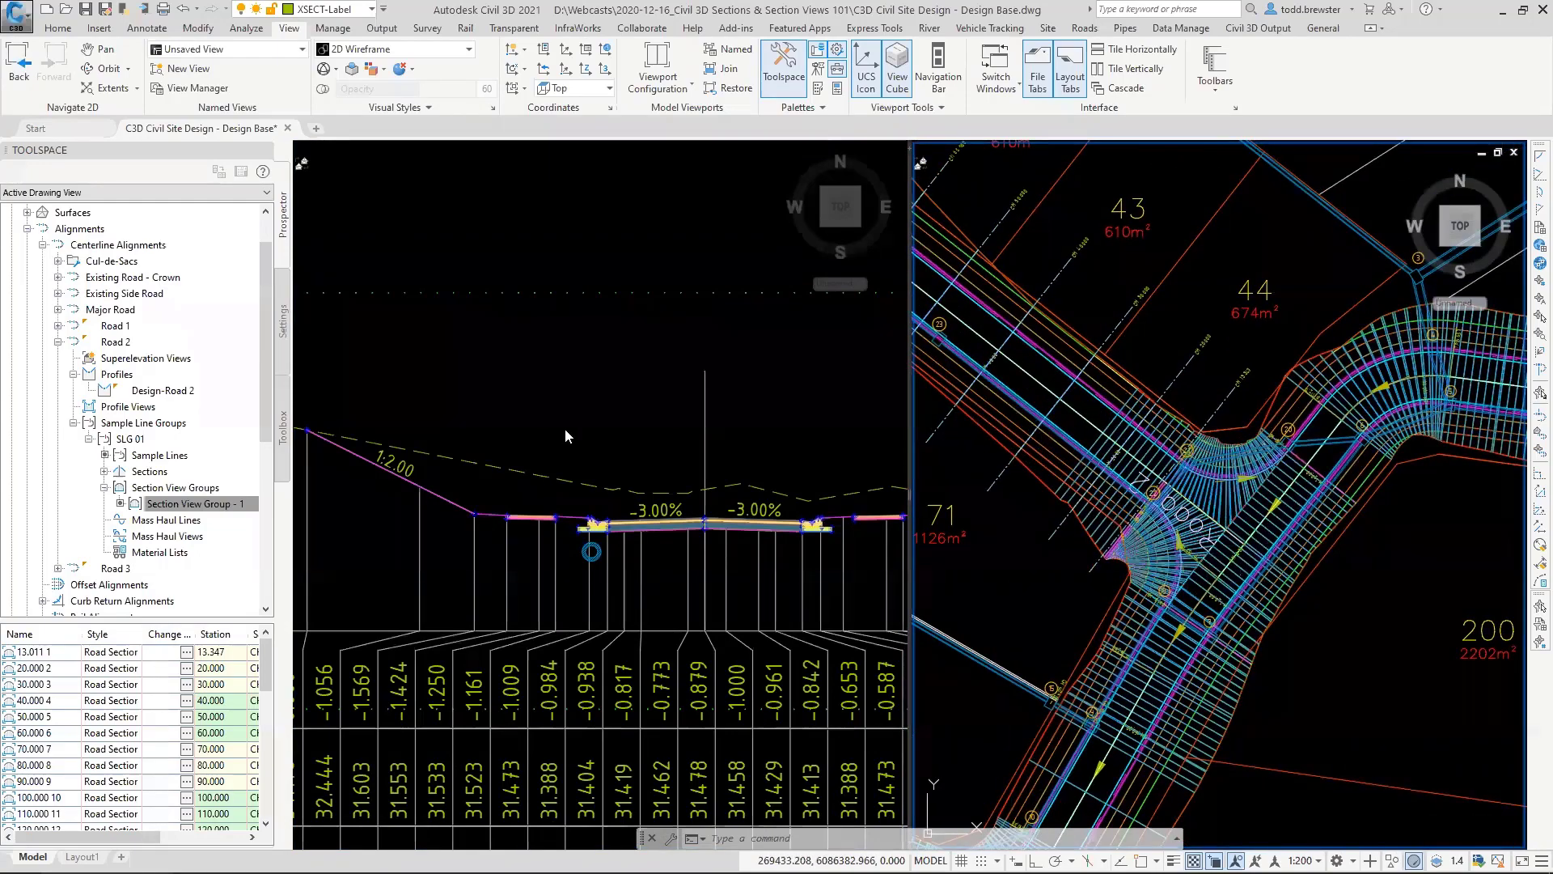
{"action": "left_click", "coordinate": [566, 436]}
{"action": "scroll", "coordinate": [582, 384], "scroll_direction": "down", "scroll_amount": 4}
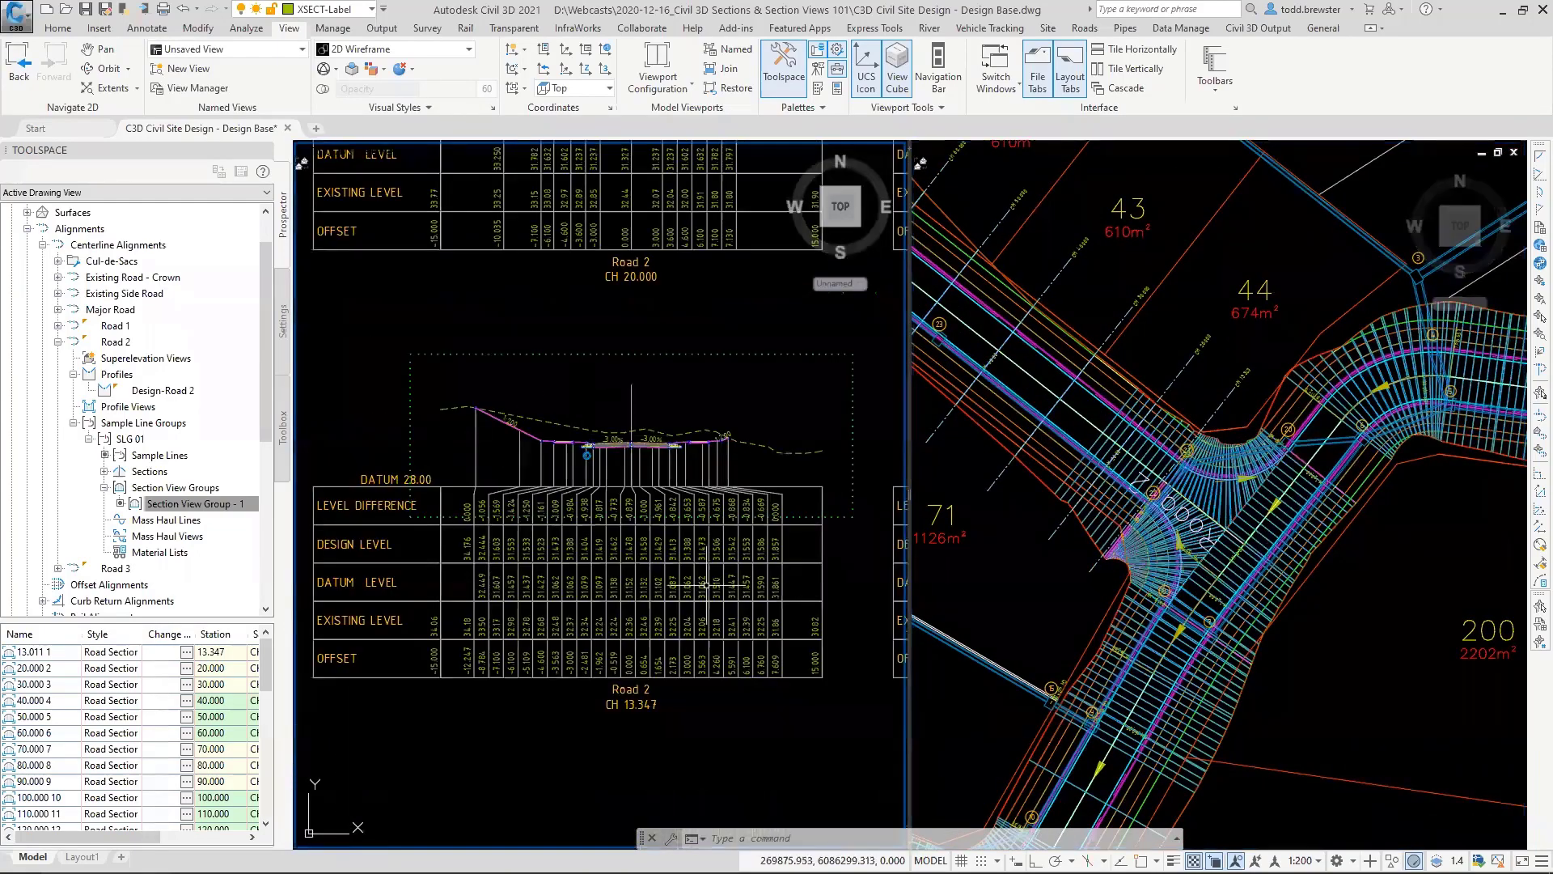
{"action": "left_click", "coordinate": [1170, 419]}
{"action": "scroll", "coordinate": [1184, 465], "scroll_direction": "up", "scroll_amount": 6}
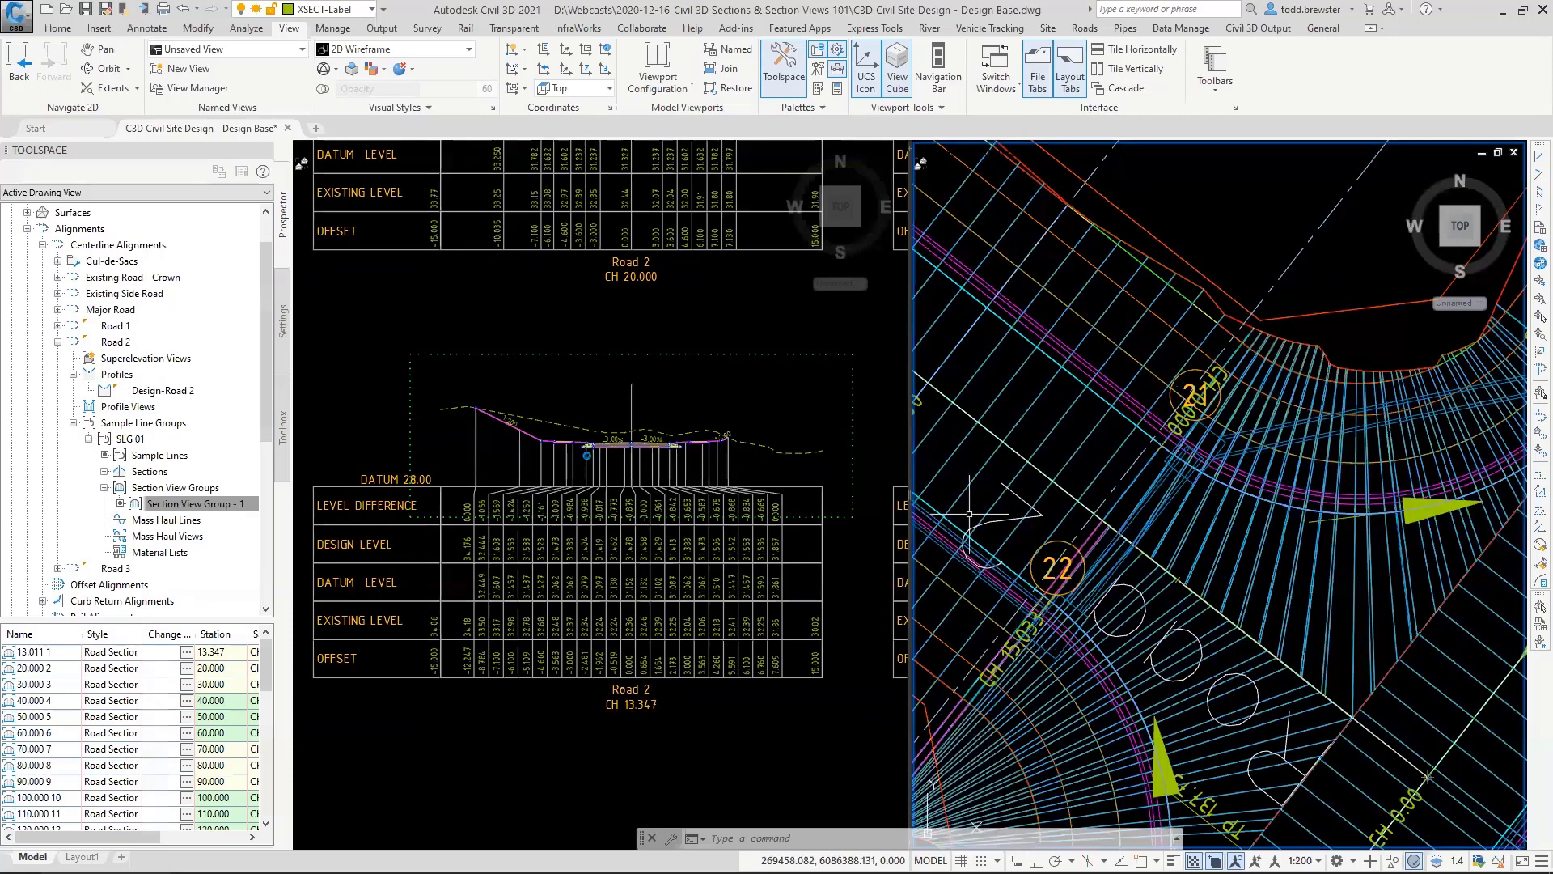
{"action": "left_click", "coordinate": [576, 459]}
{"action": "scroll", "coordinate": [576, 459], "scroll_direction": "up", "scroll_amount": 8}
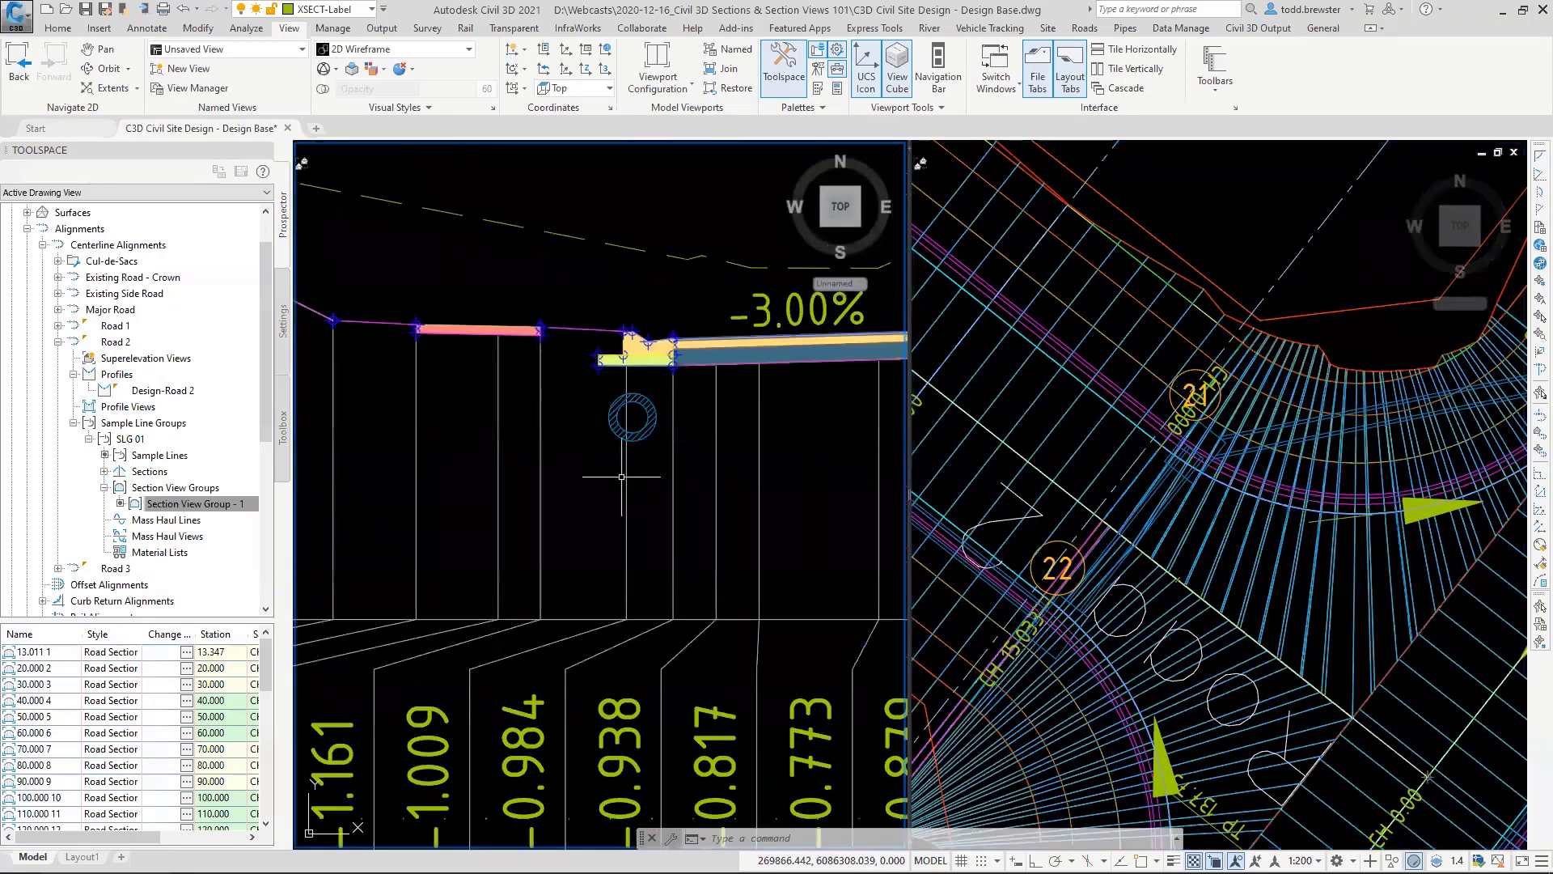
Step: Select the Stormwater1 pipe in the station 13.347 section for close inspection, then deselect it
{"action": "mouse_move", "coordinate": [653, 426]}
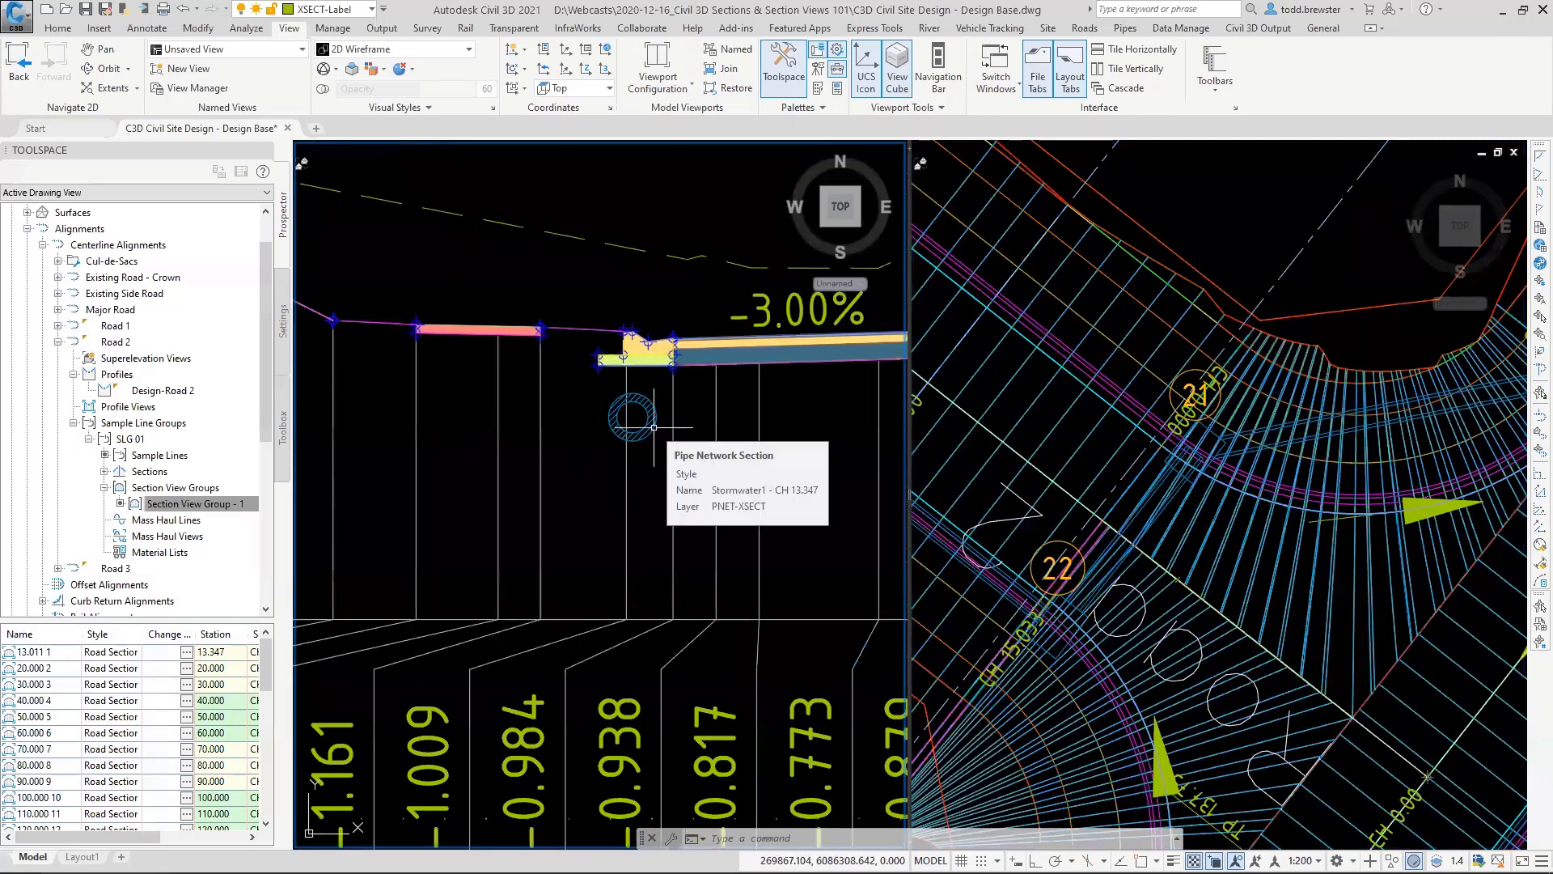
{"action": "left_click", "coordinate": [653, 426]}
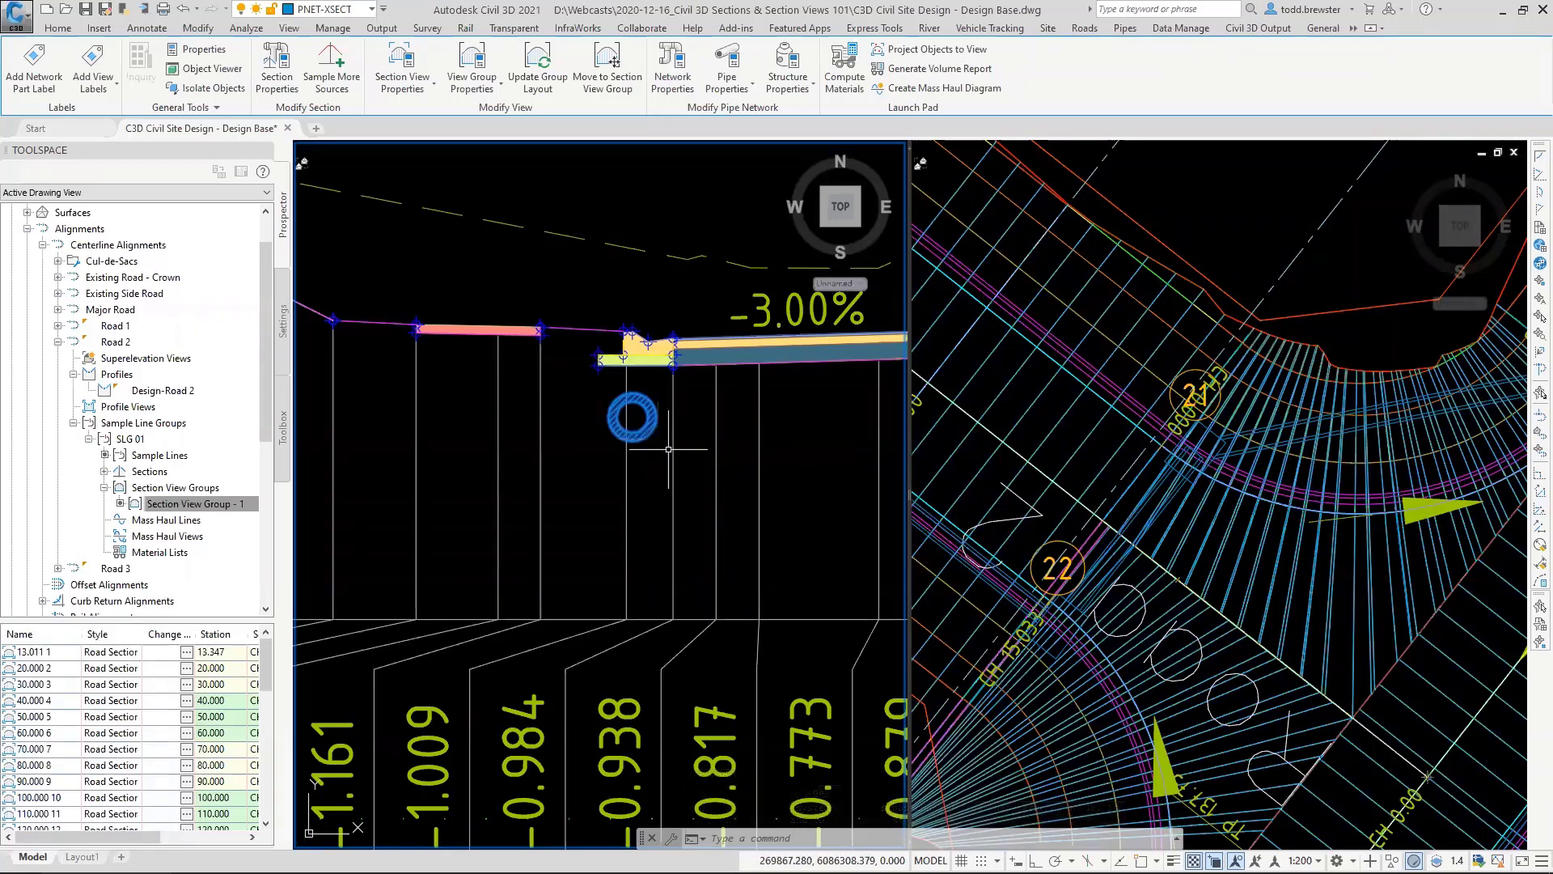
{"action": "scroll", "coordinate": [617, 484], "scroll_direction": "down", "scroll_amount": 10}
{"action": "key", "text": "Escape"}
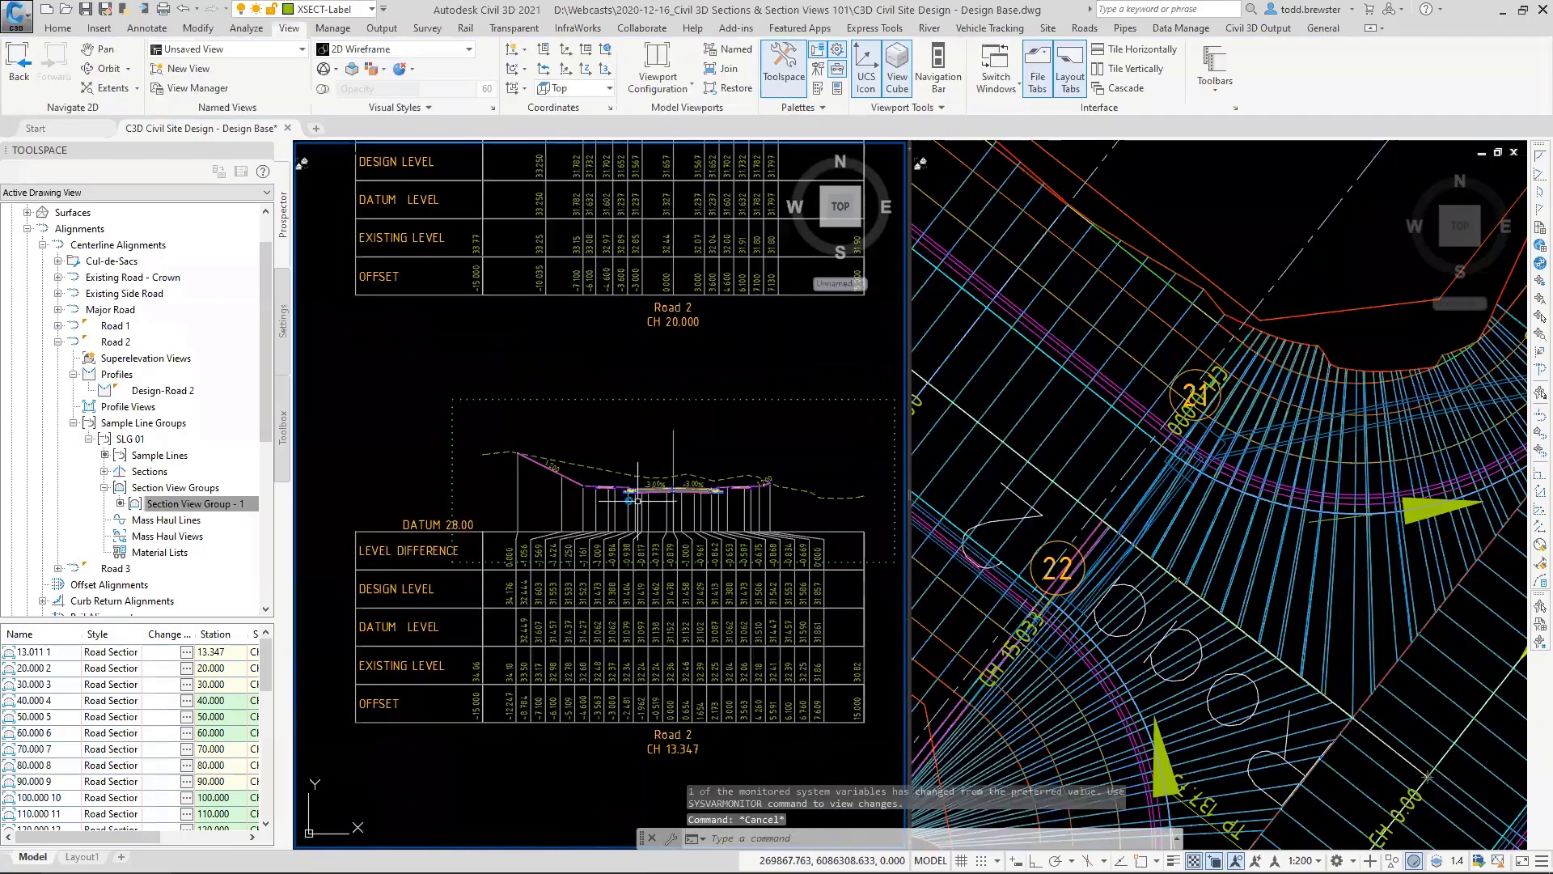
{"action": "scroll", "coordinate": [616, 483], "scroll_direction": "up", "scroll_amount": 9}
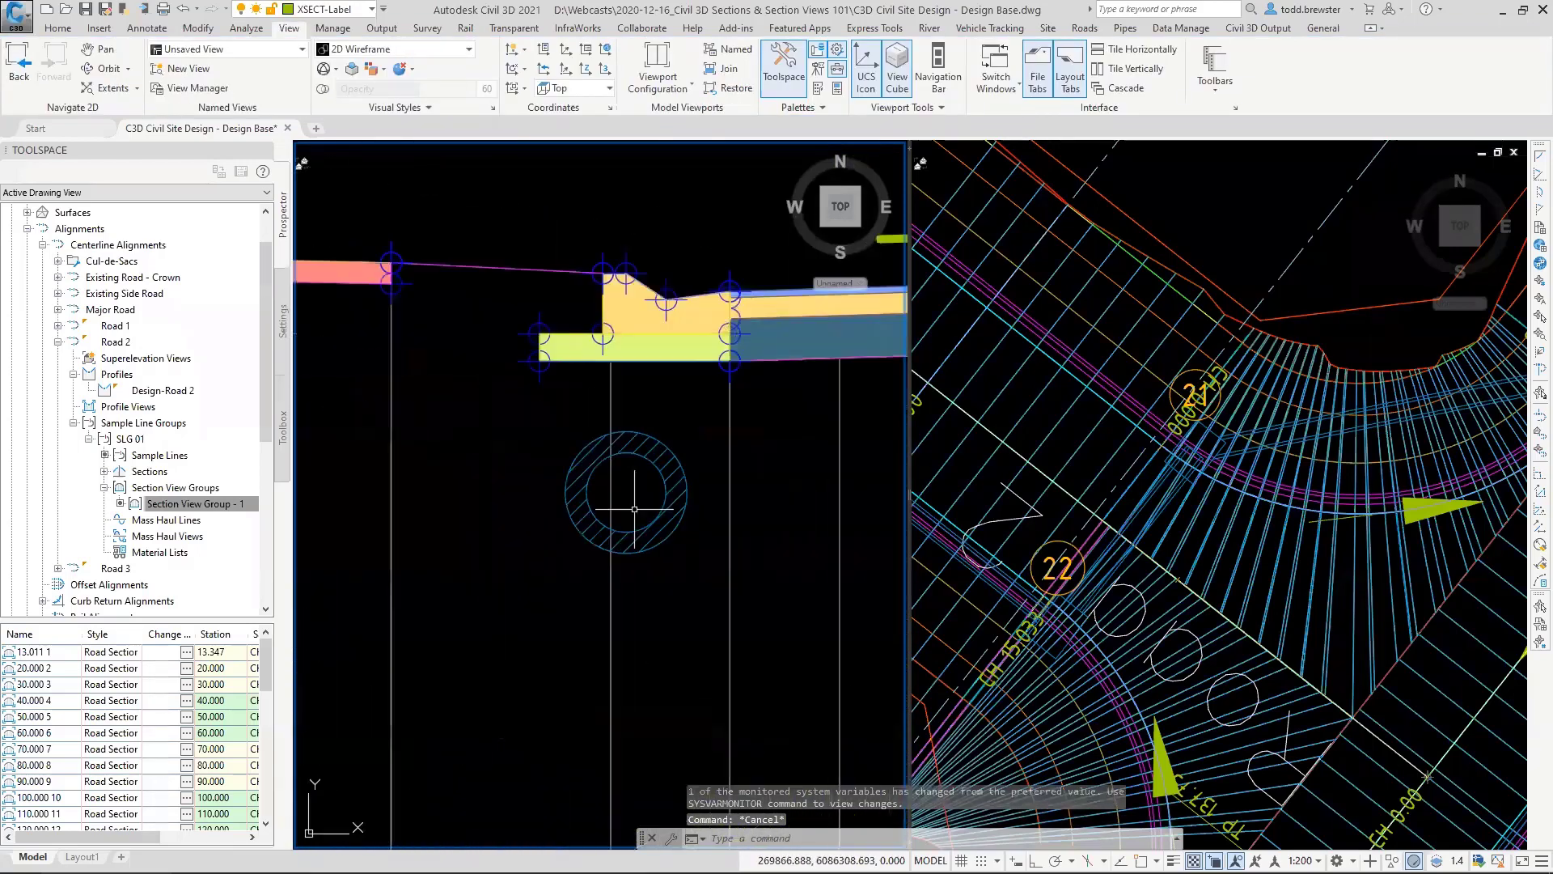
{"action": "scroll", "coordinate": [619, 481], "scroll_direction": "up", "scroll_amount": 5}
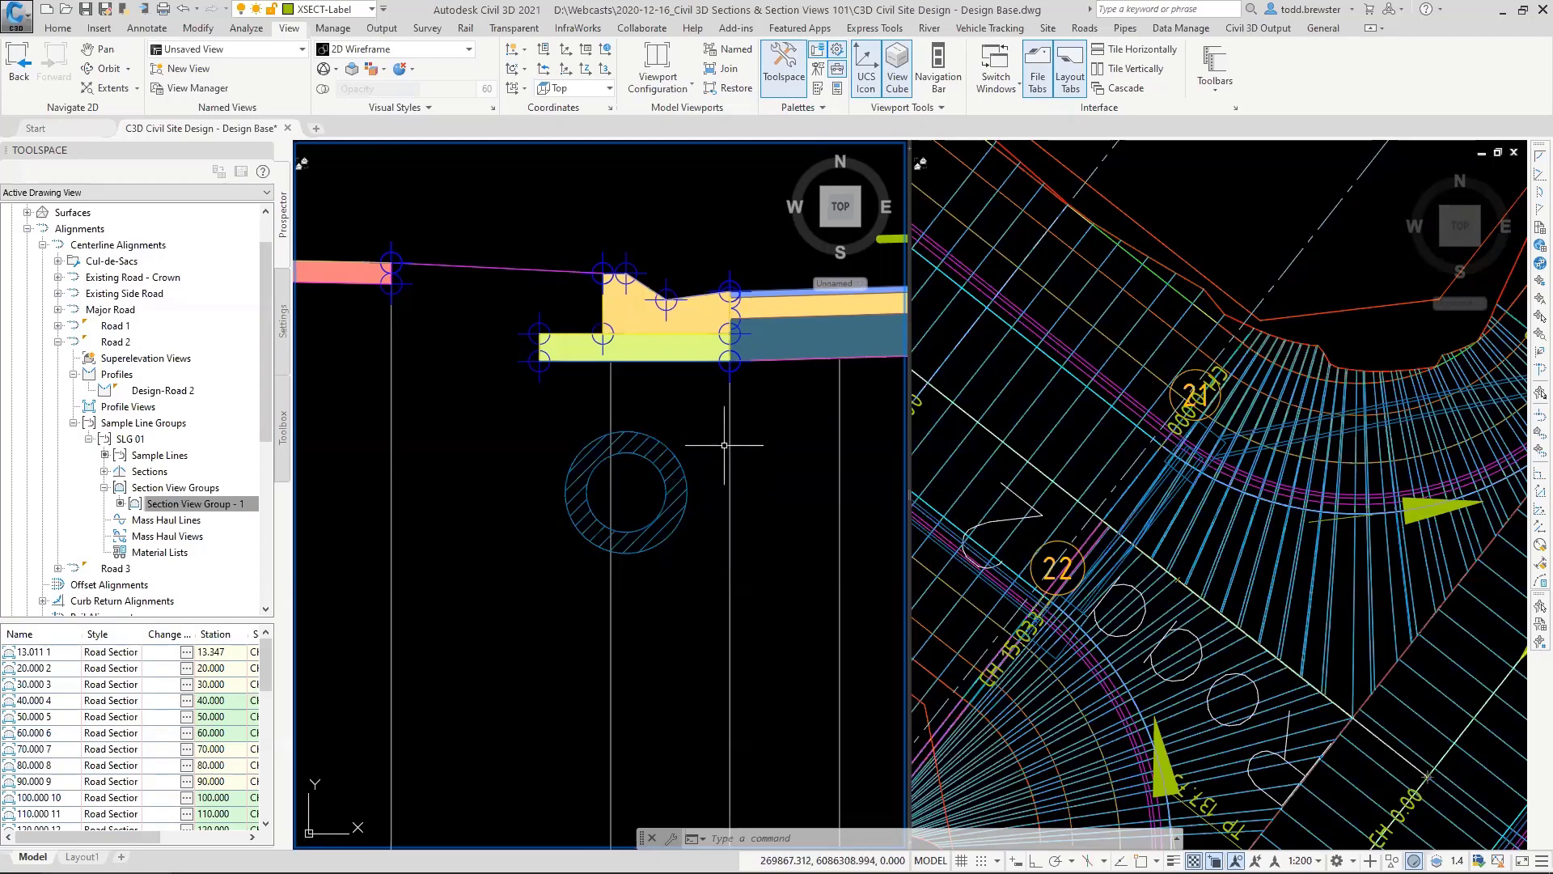
{"action": "mouse_move", "coordinate": [724, 445]}
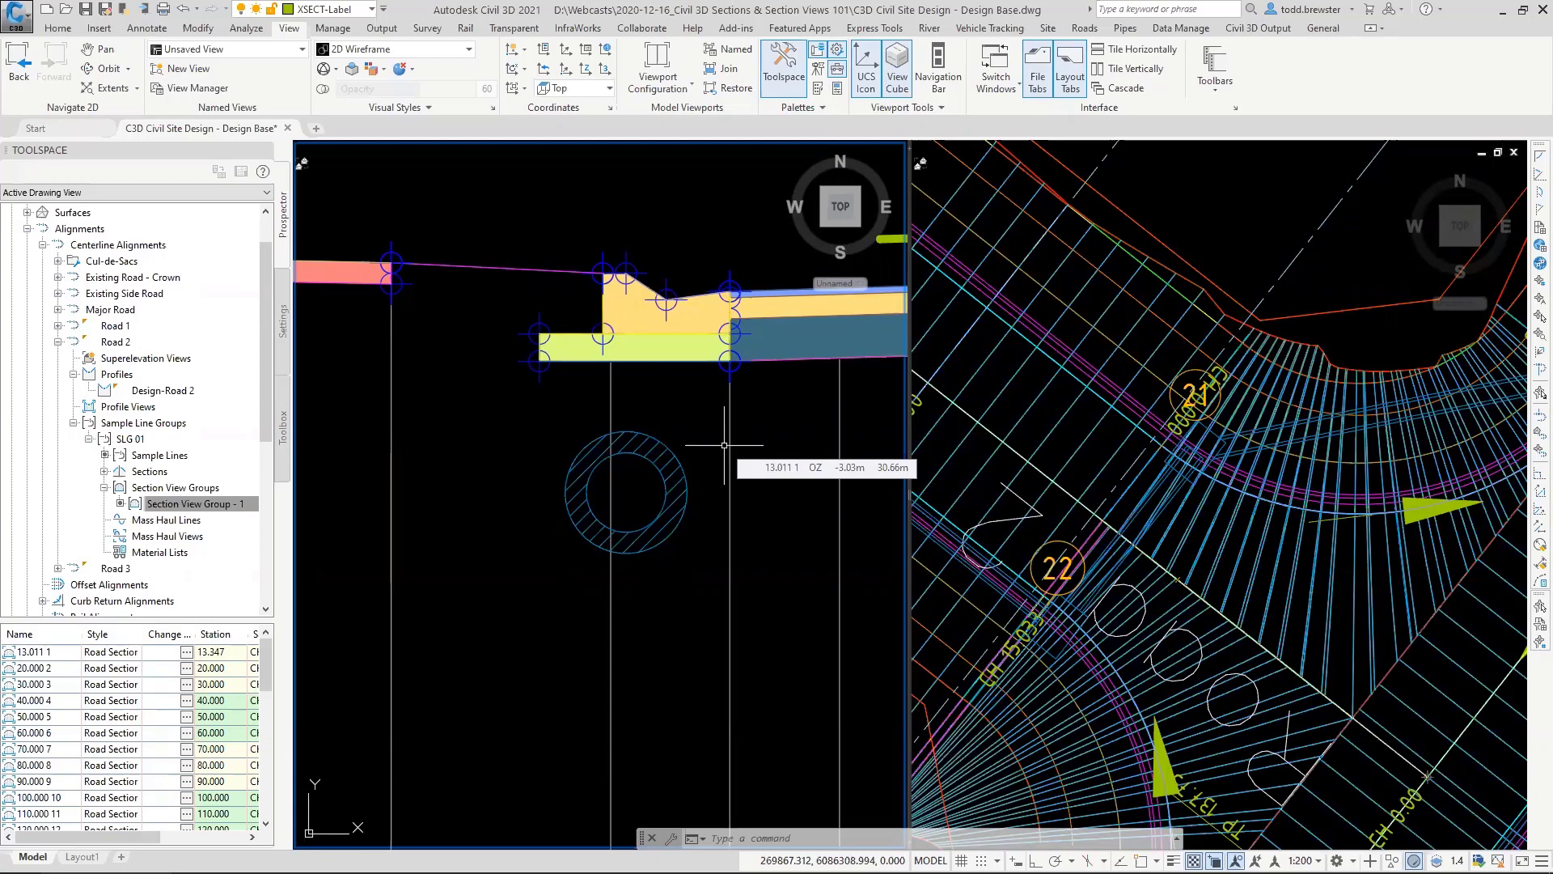
Step: Grip-stretch the end of the station 13.347 sample line farther out in plan
{"action": "left_click", "coordinate": [1083, 443]}
{"action": "key", "text": "Escape"}
{"action": "key", "text": "Escape"}
{"action": "scroll", "coordinate": [1083, 443], "scroll_direction": "down", "scroll_amount": 2}
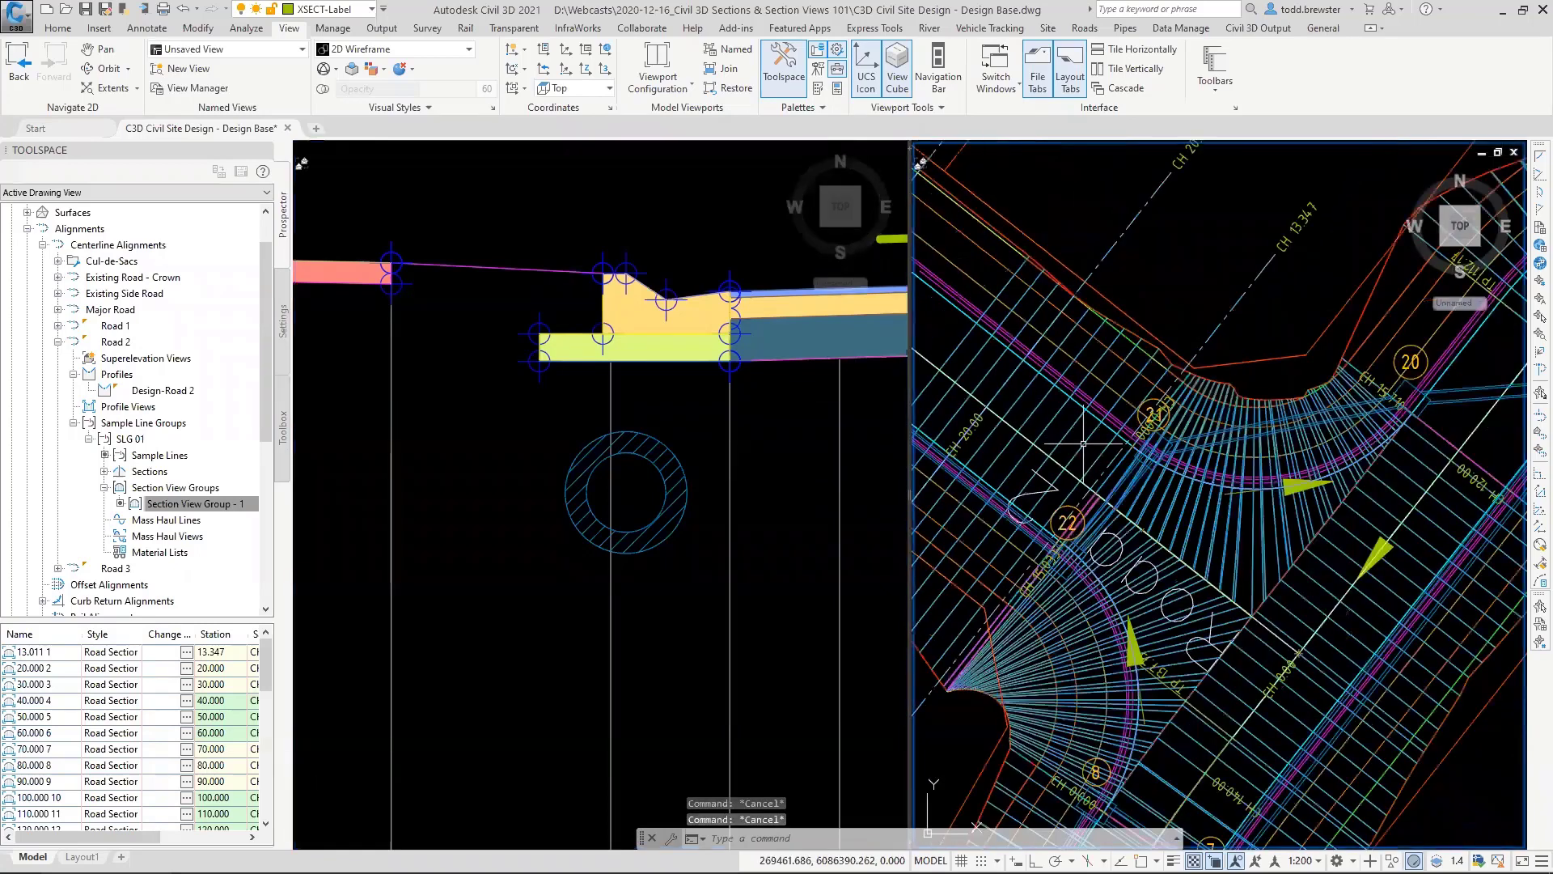
{"action": "scroll", "coordinate": [1083, 444], "scroll_direction": "down", "scroll_amount": 2}
{"action": "left_click", "coordinate": [982, 612]}
{"action": "left_click", "coordinate": [977, 624]}
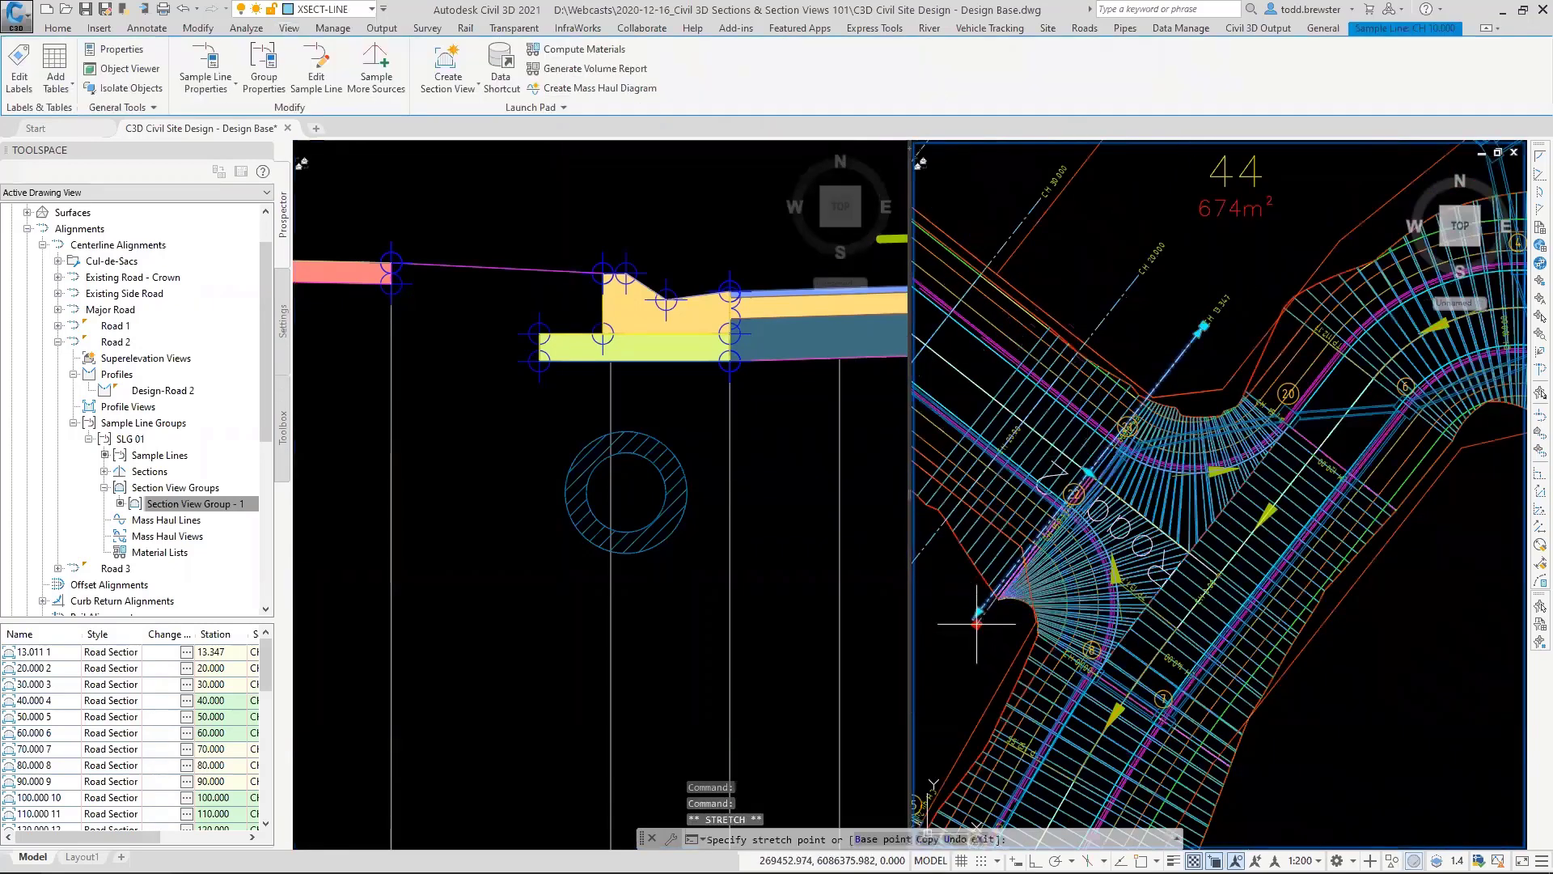
{"action": "left_click", "coordinate": [987, 626]}
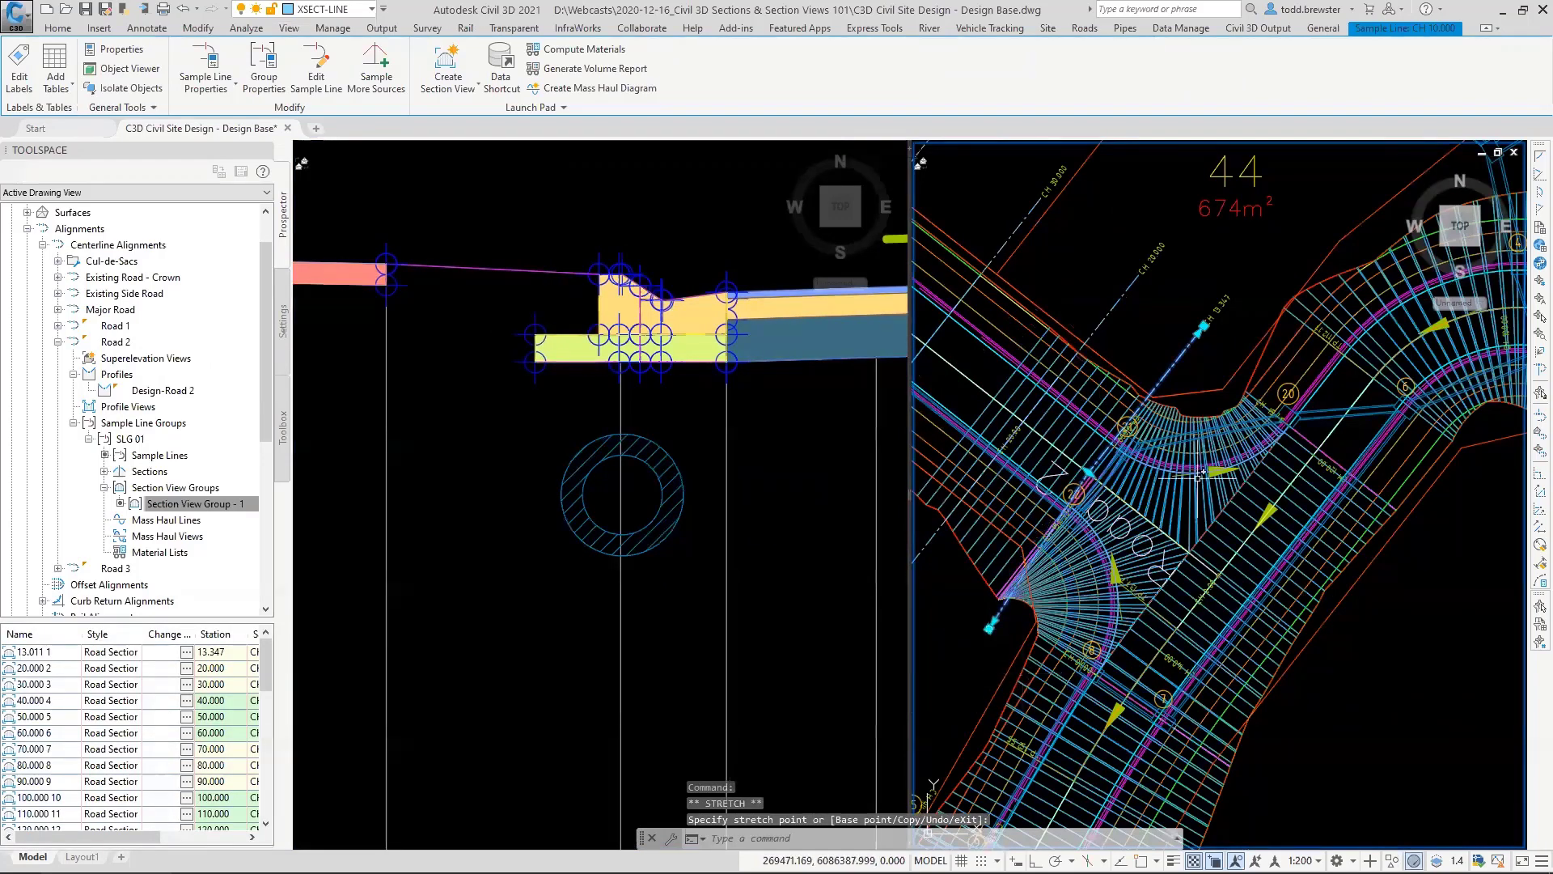
{"action": "left_click", "coordinate": [988, 626]}
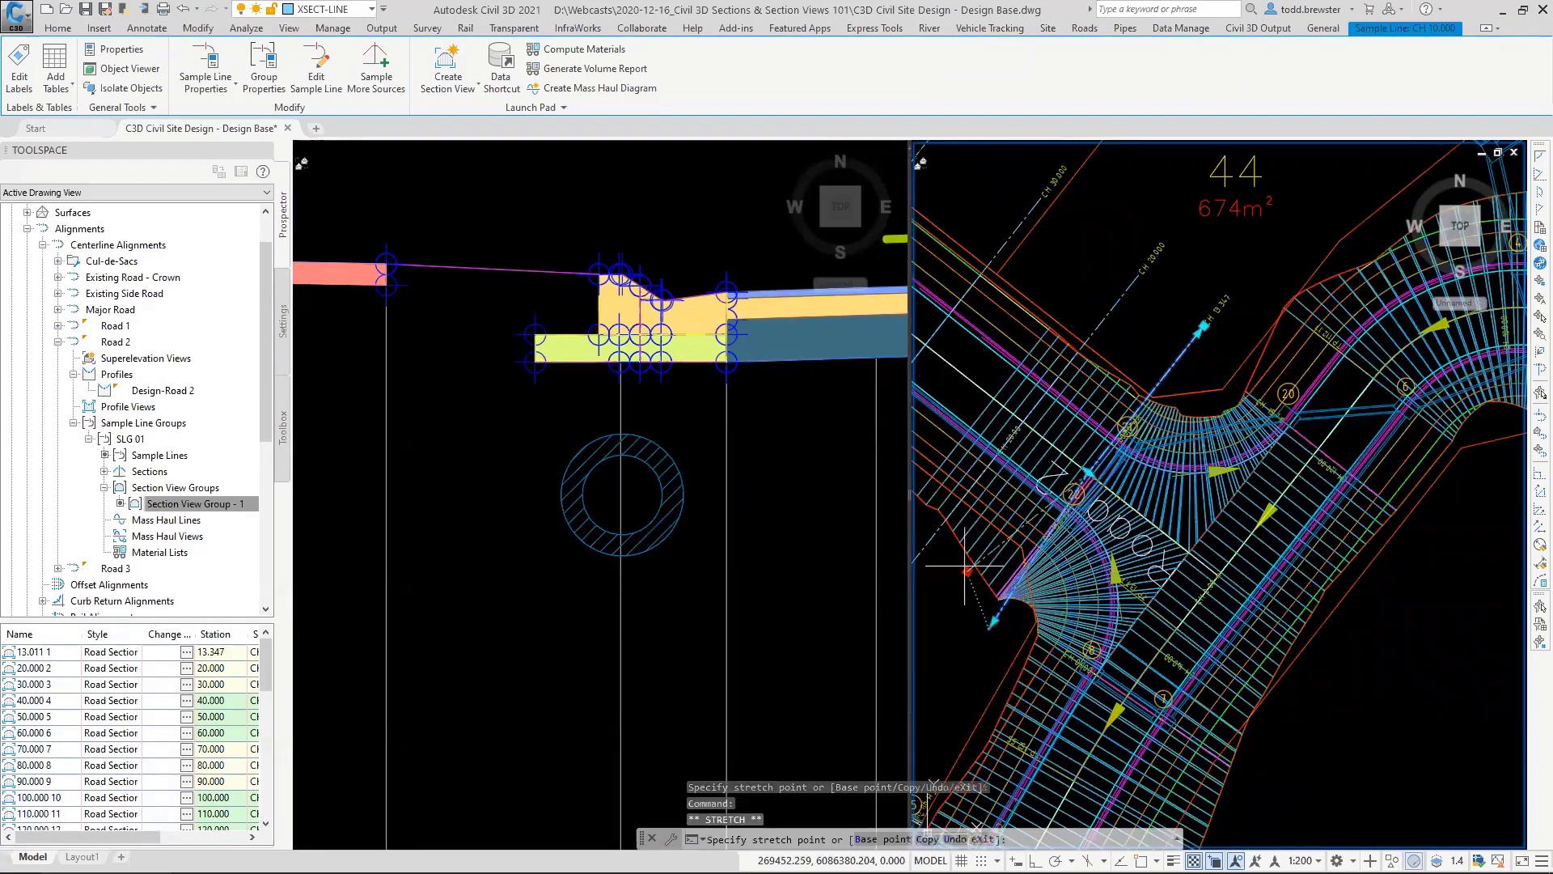
{"action": "middle_click_drag", "start_coordinate": [969, 576], "coordinate": [1136, 499]}
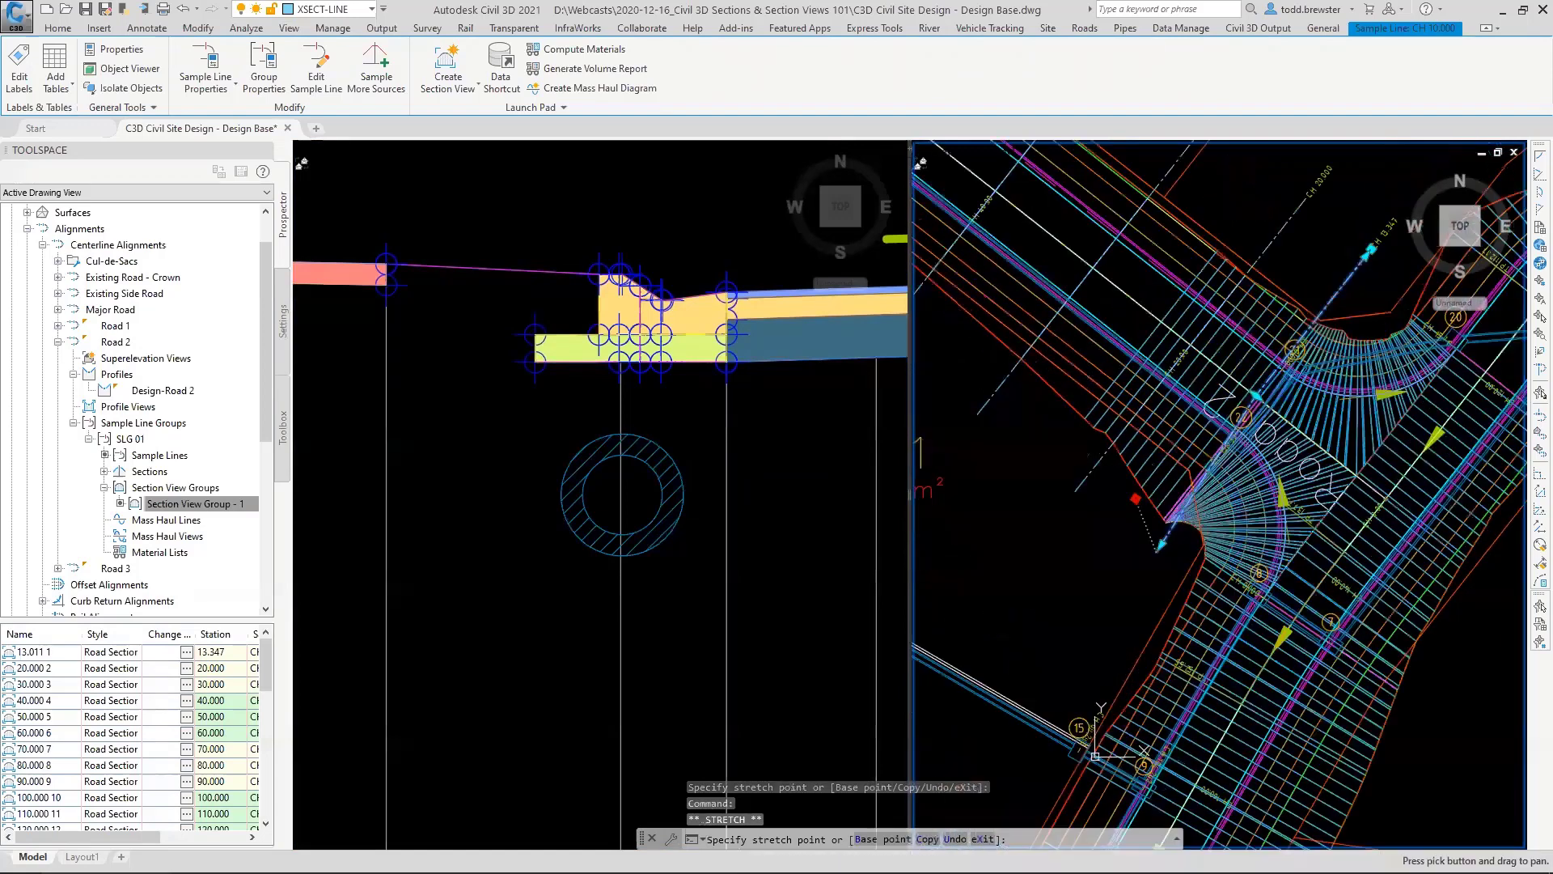
{"action": "left_click", "coordinate": [1037, 529]}
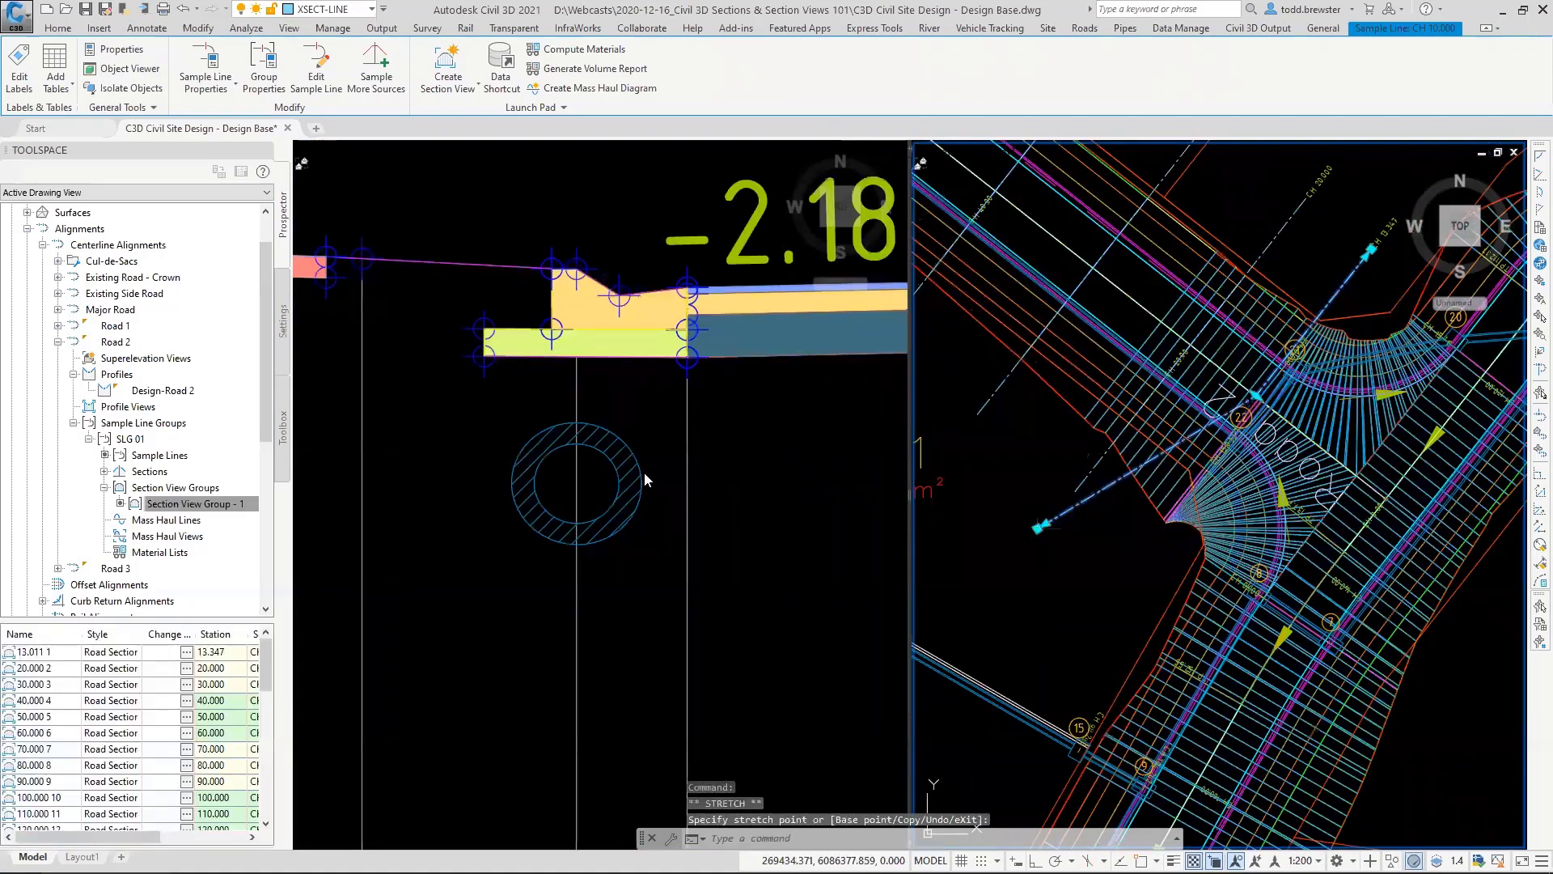
Step: Frame the full Road 2 CH 20.000 section view in the left viewport
{"action": "left_click", "coordinate": [572, 463]}
{"action": "key", "text": "Escape"}
{"action": "scroll", "coordinate": [584, 443], "scroll_direction": "up", "scroll_amount": 6}
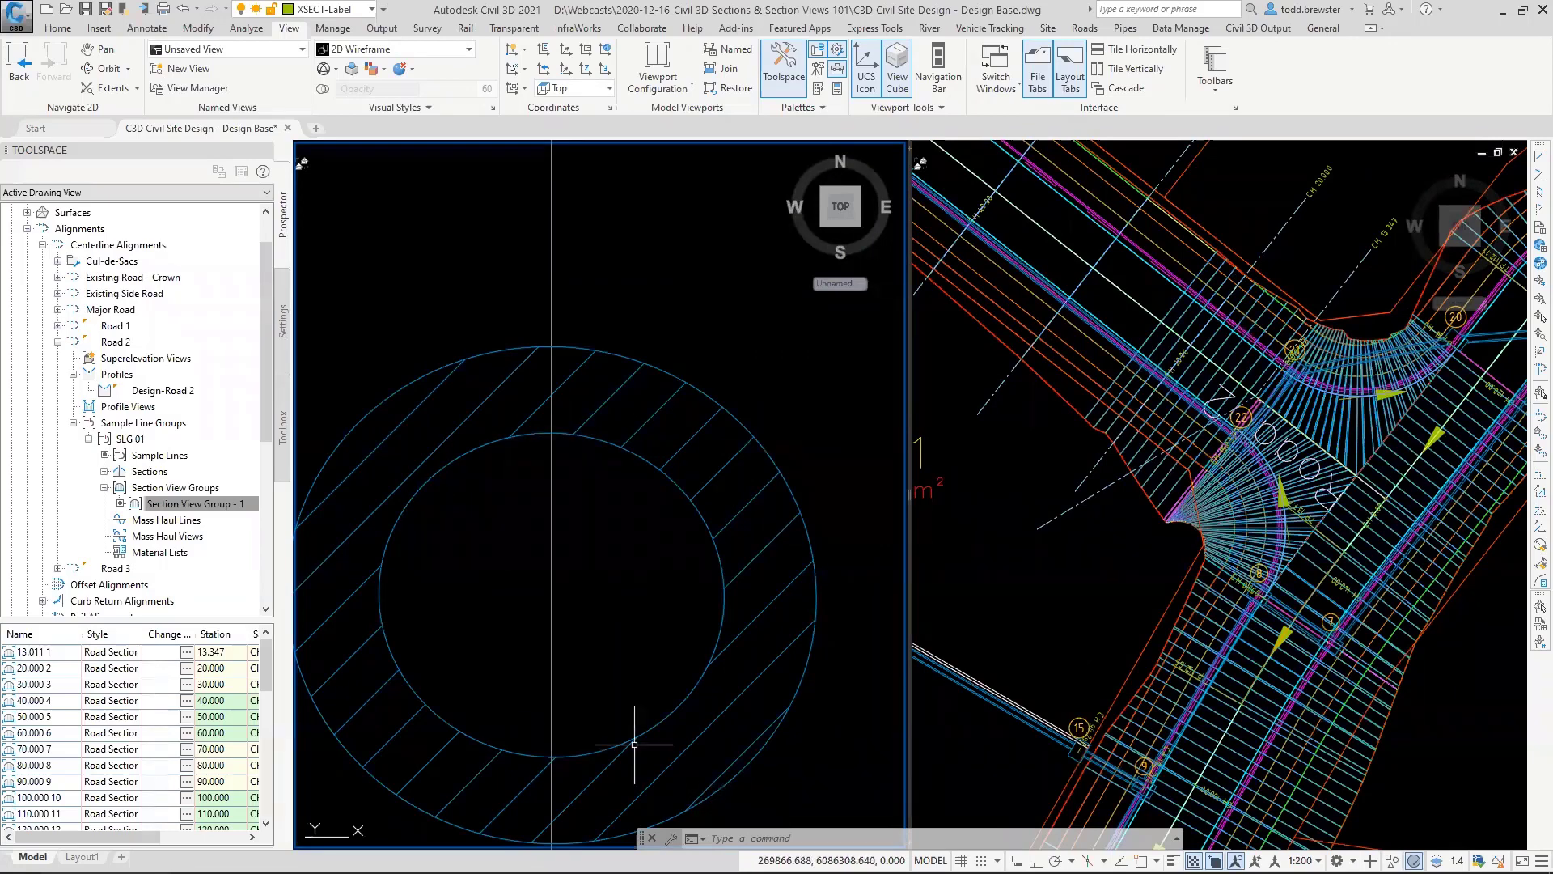
{"action": "scroll", "coordinate": [664, 591], "scroll_direction": "down", "scroll_amount": 5}
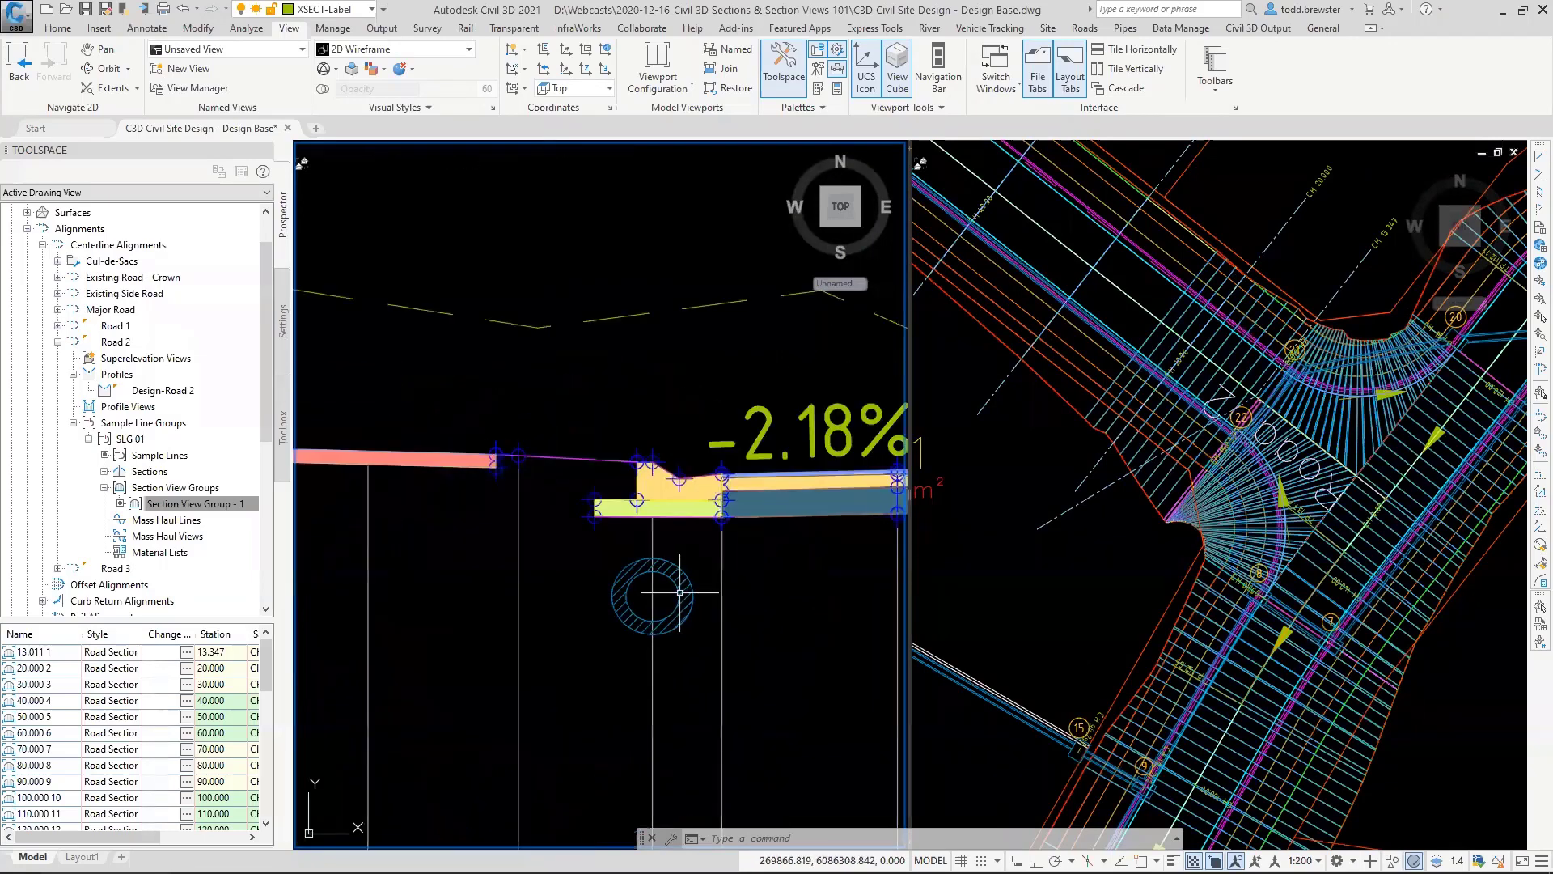
{"action": "scroll", "coordinate": [746, 502], "scroll_direction": "down", "scroll_amount": 5}
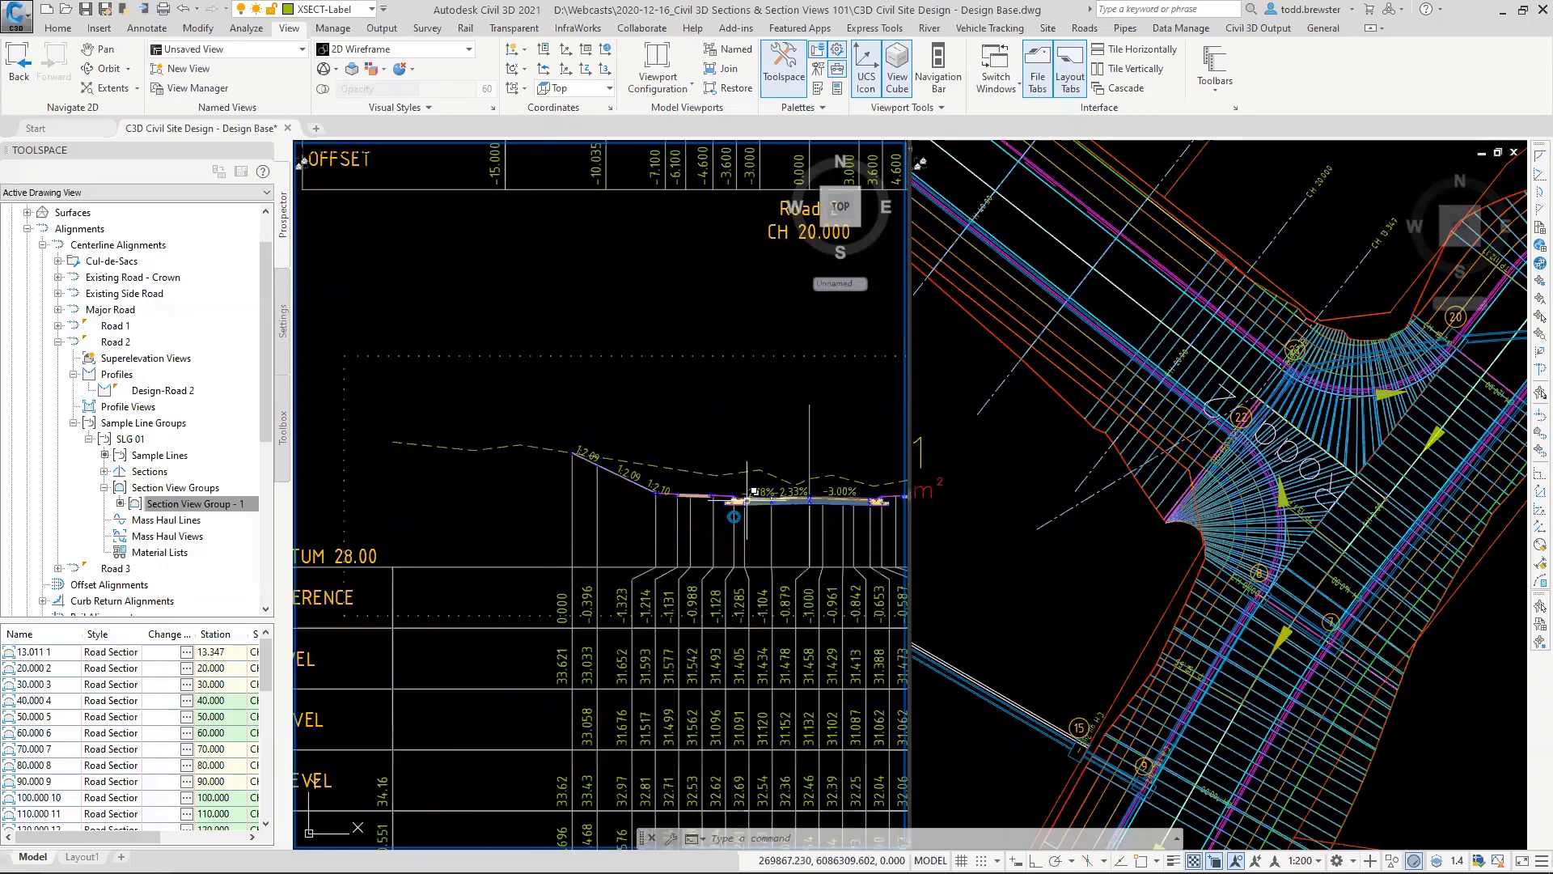
{"action": "key", "text": "Escape"}
{"action": "key", "text": "Escape"}
{"action": "middle_click_drag", "start_coordinate": [746, 491], "coordinate": [583, 469]}
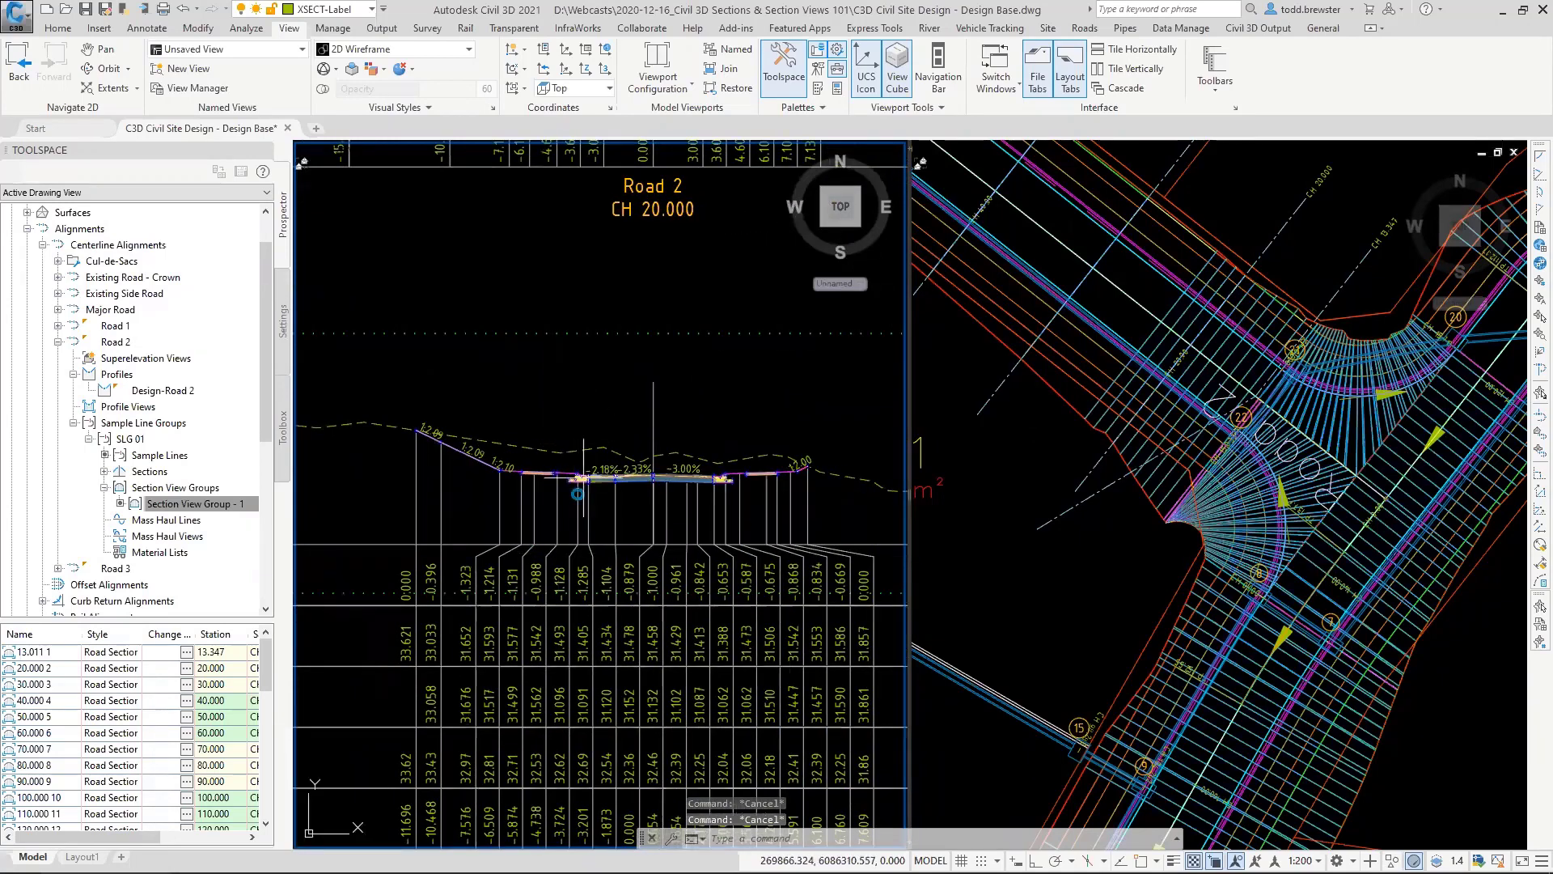
{"action": "left_click", "coordinate": [146, 29]}
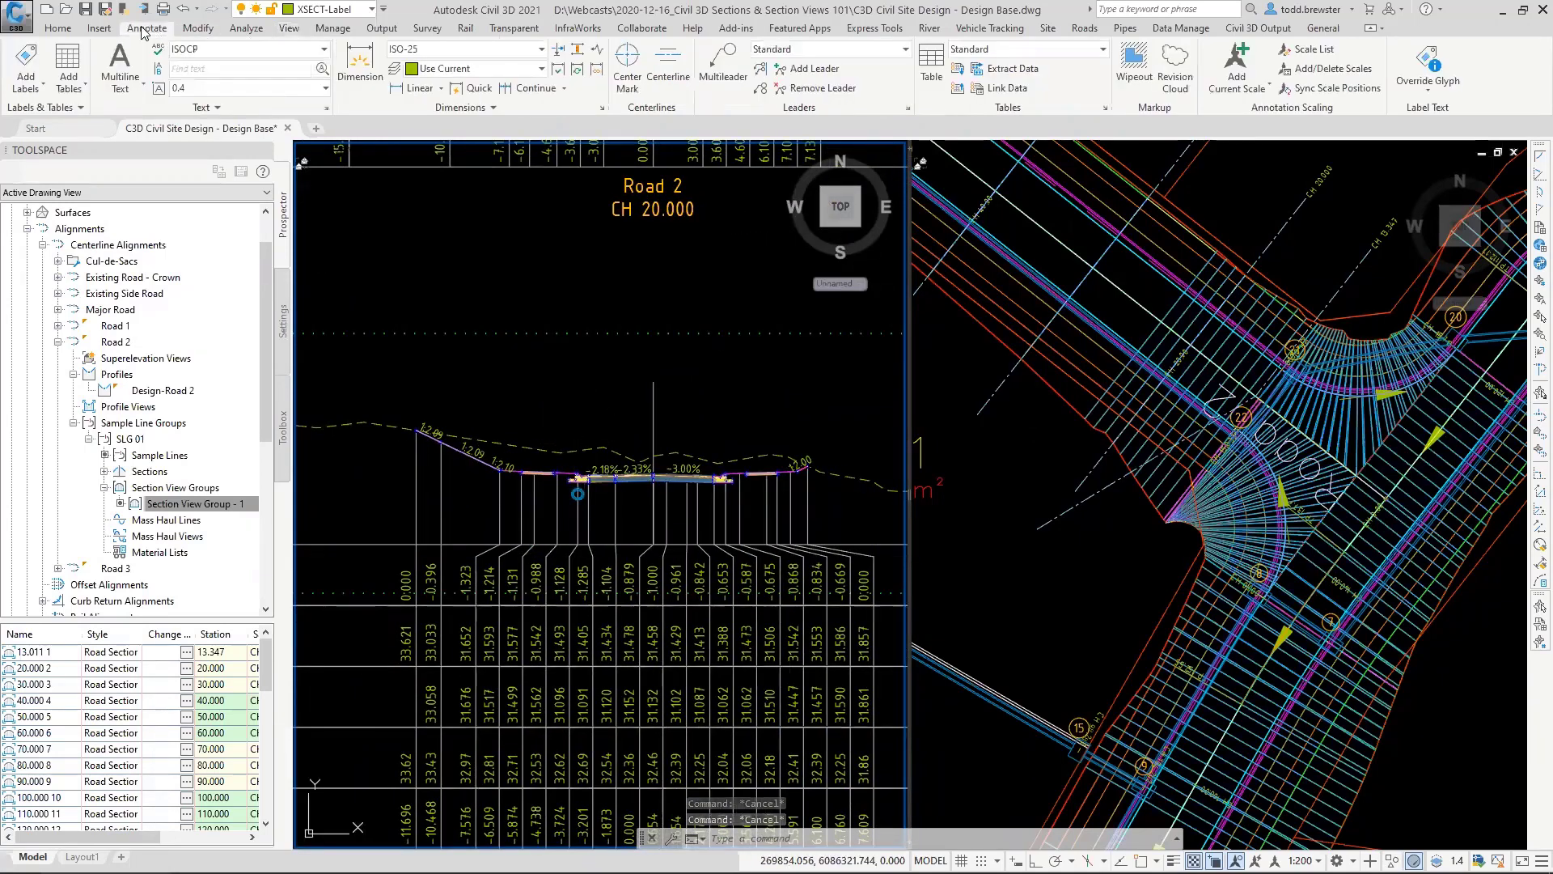
Step: Set pipe network labels to Entire Network Section, Name (Section) pipe style, structures <none>
{"action": "left_click", "coordinate": [27, 83]}
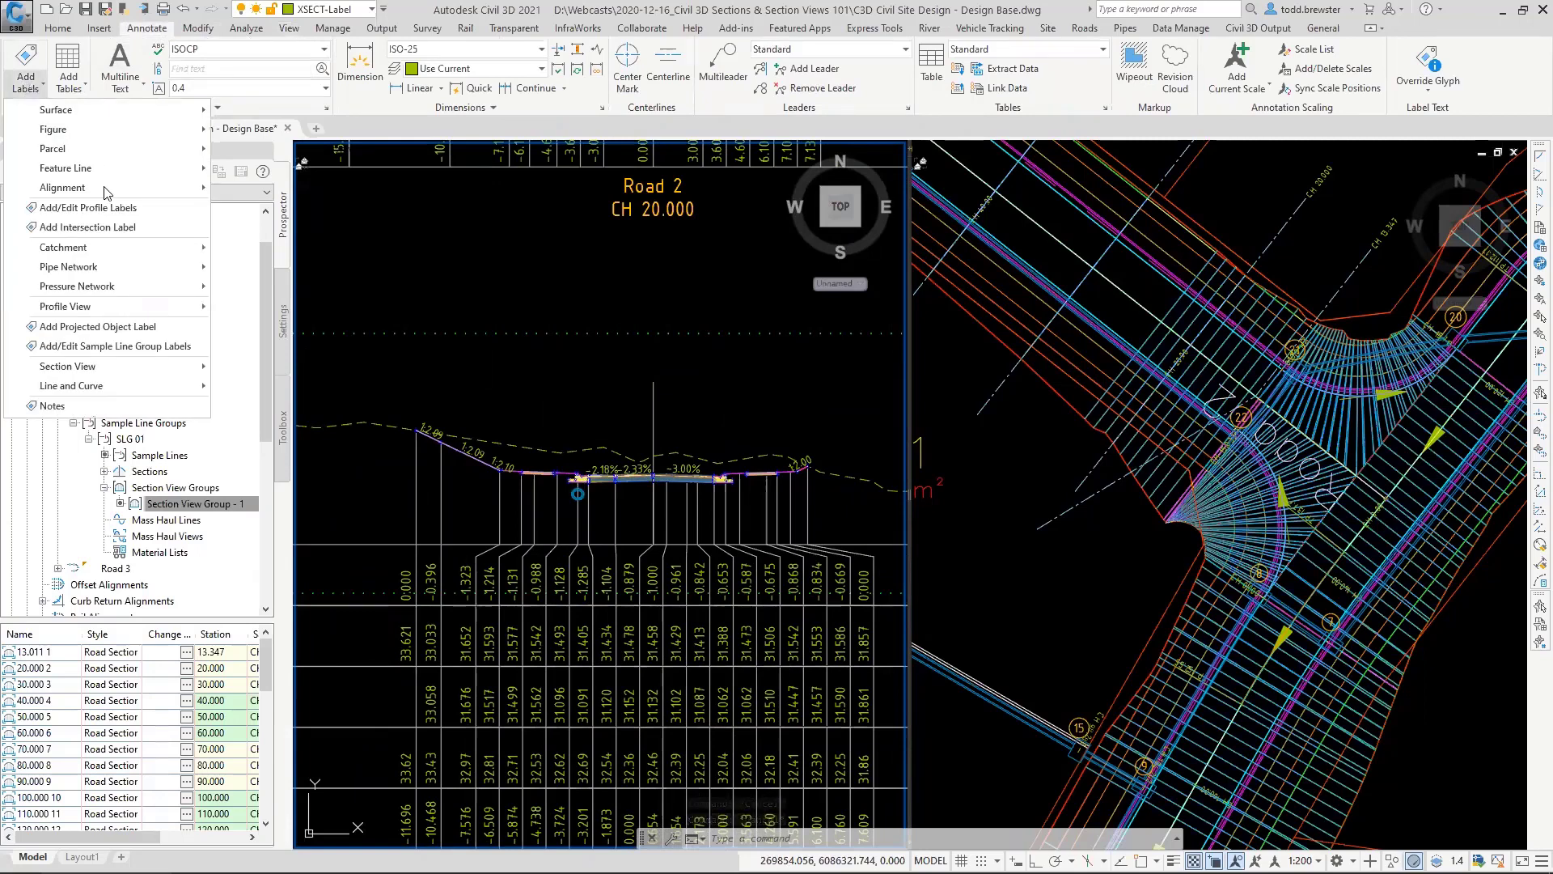
{"action": "mouse_move", "coordinate": [88, 267]}
{"action": "left_click", "coordinate": [250, 266]}
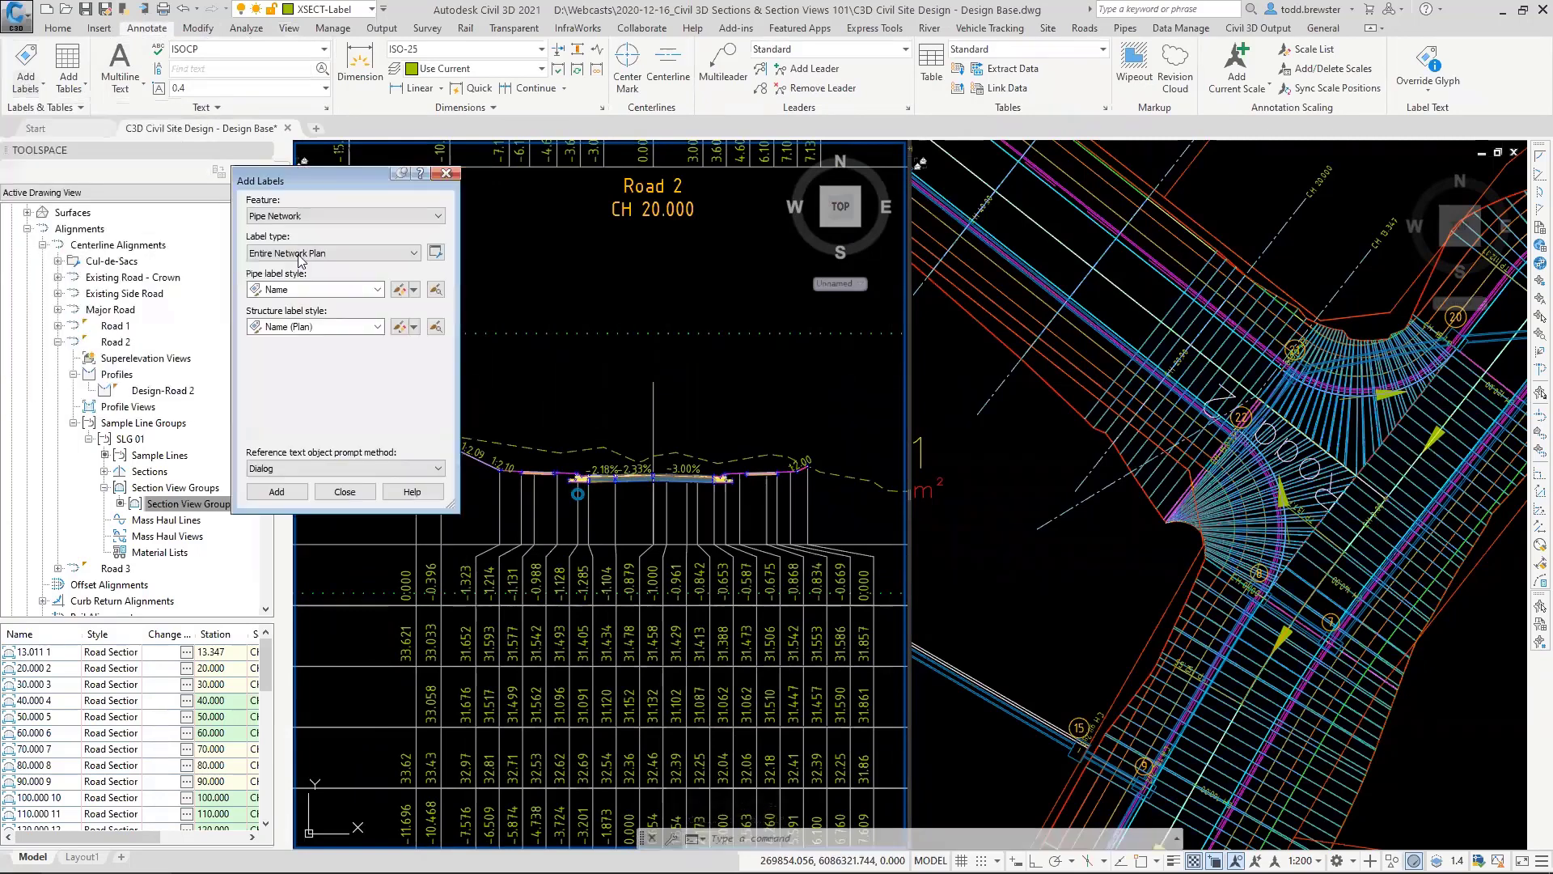
{"action": "left_click", "coordinate": [287, 252]}
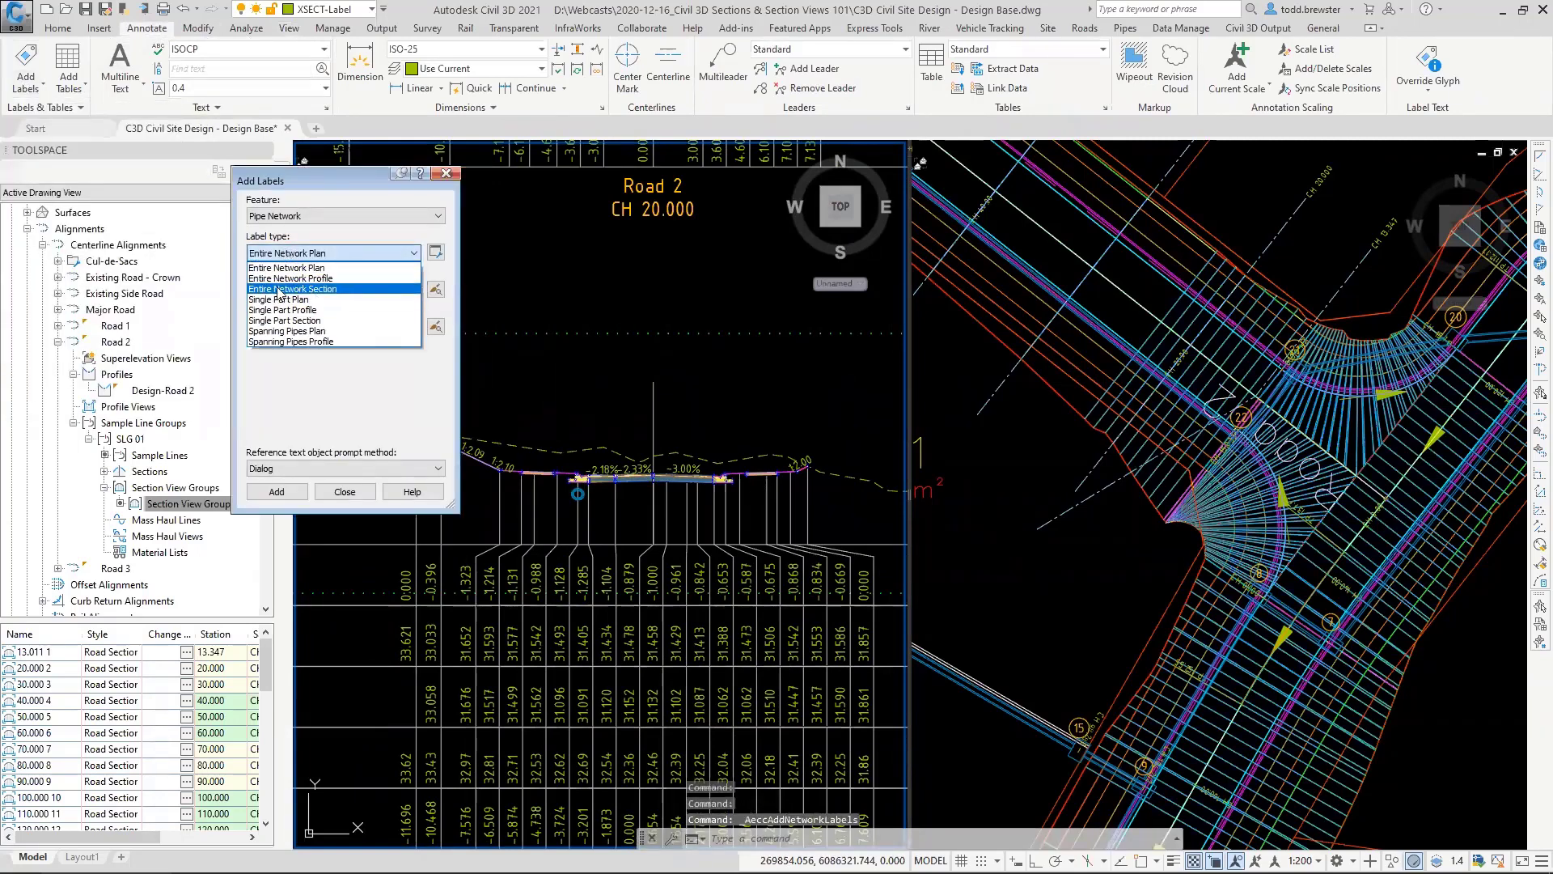
{"action": "left_click", "coordinate": [288, 290]}
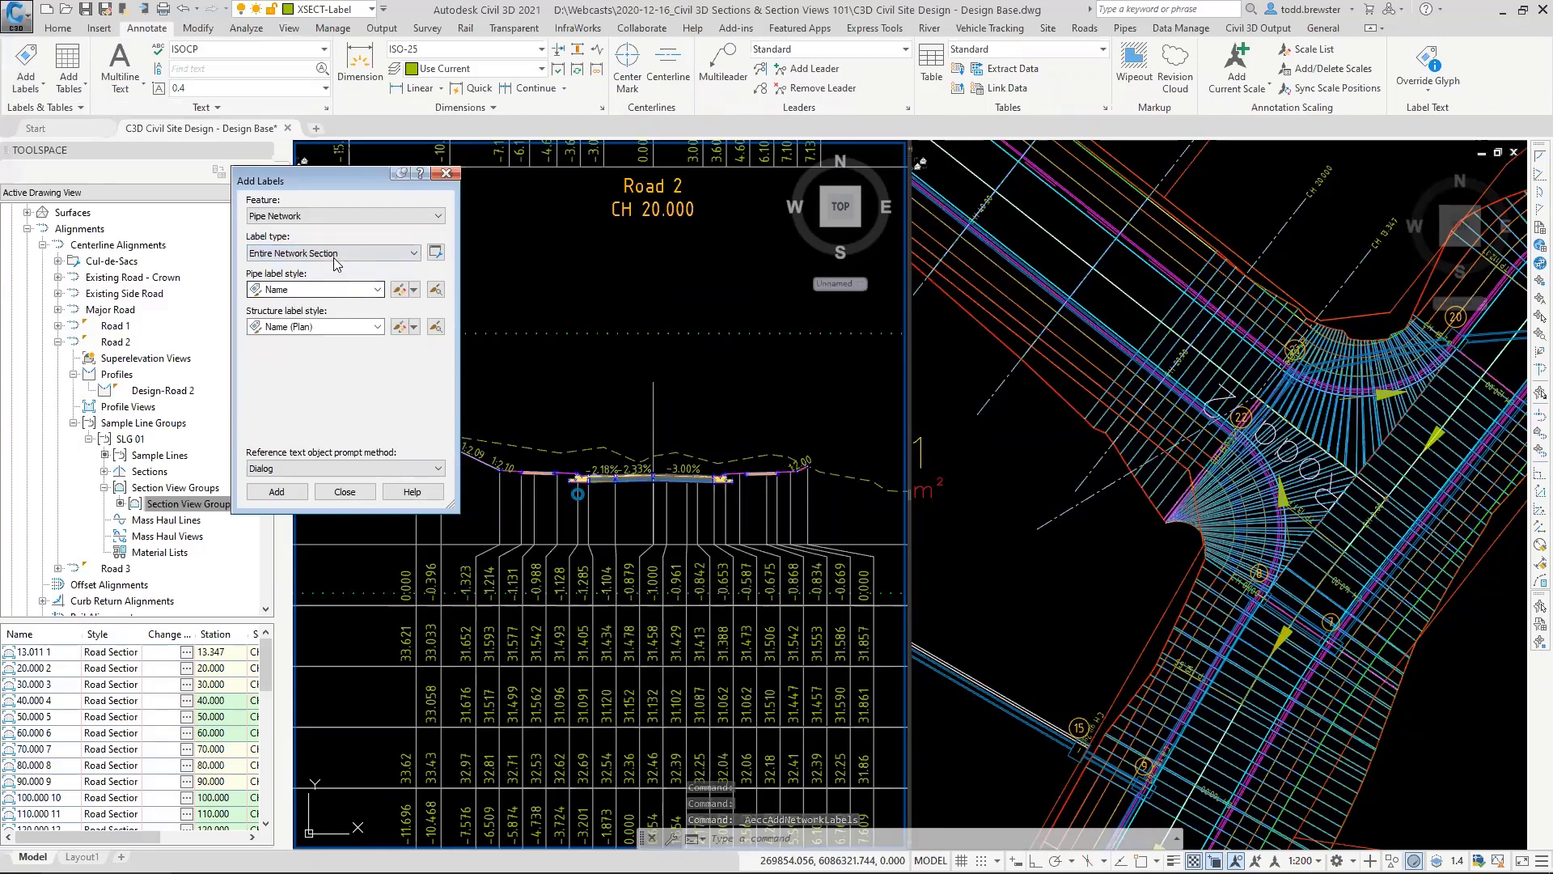
{"action": "left_click", "coordinate": [300, 289]}
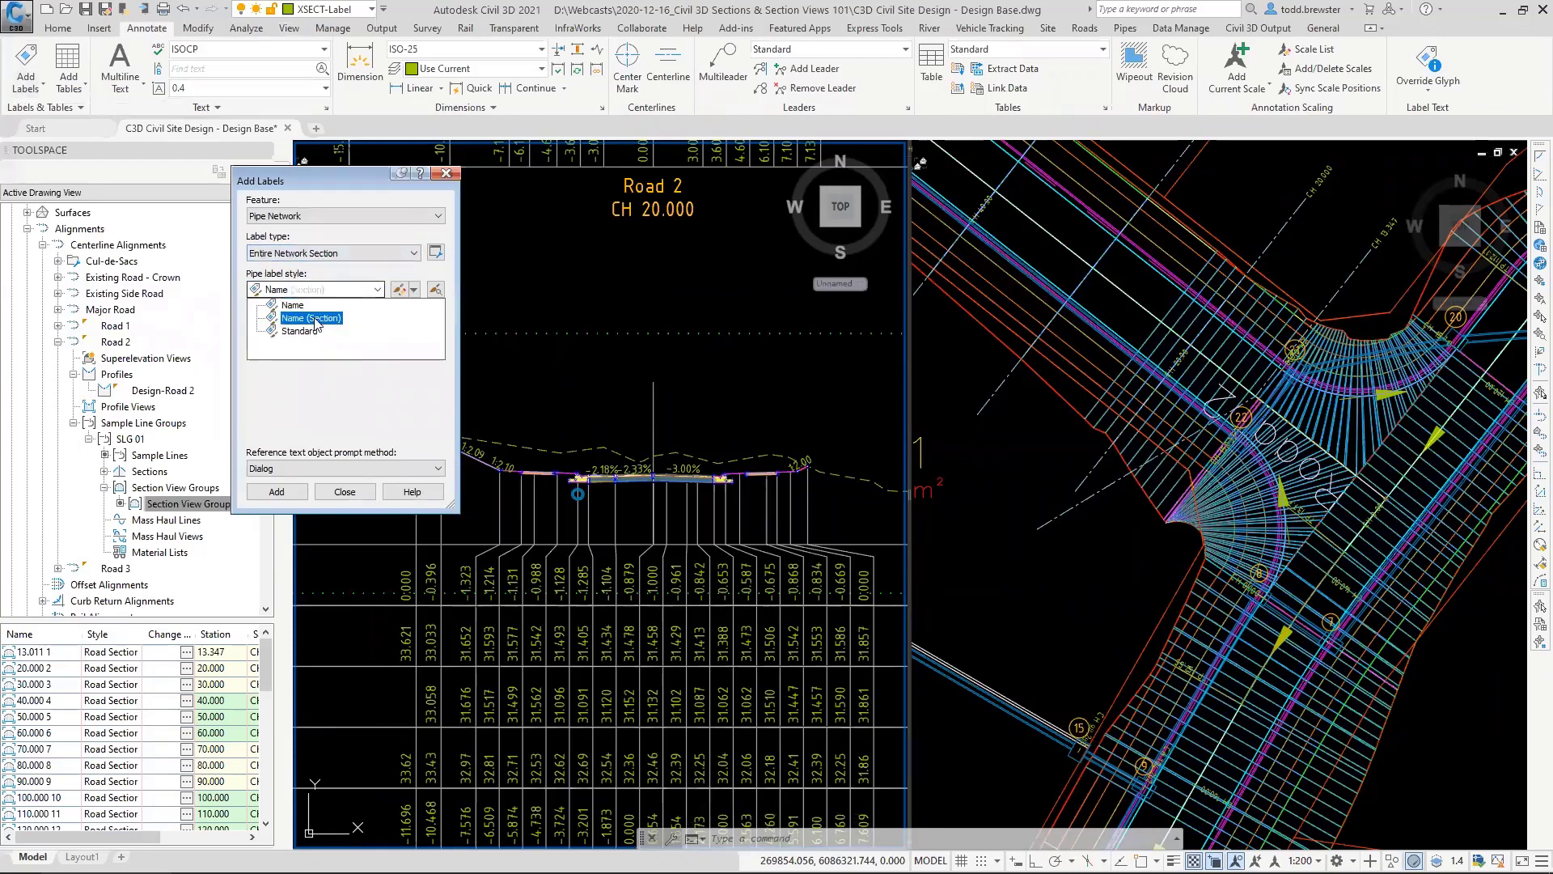
{"action": "left_click", "coordinate": [320, 313]}
{"action": "left_click", "coordinate": [314, 327]}
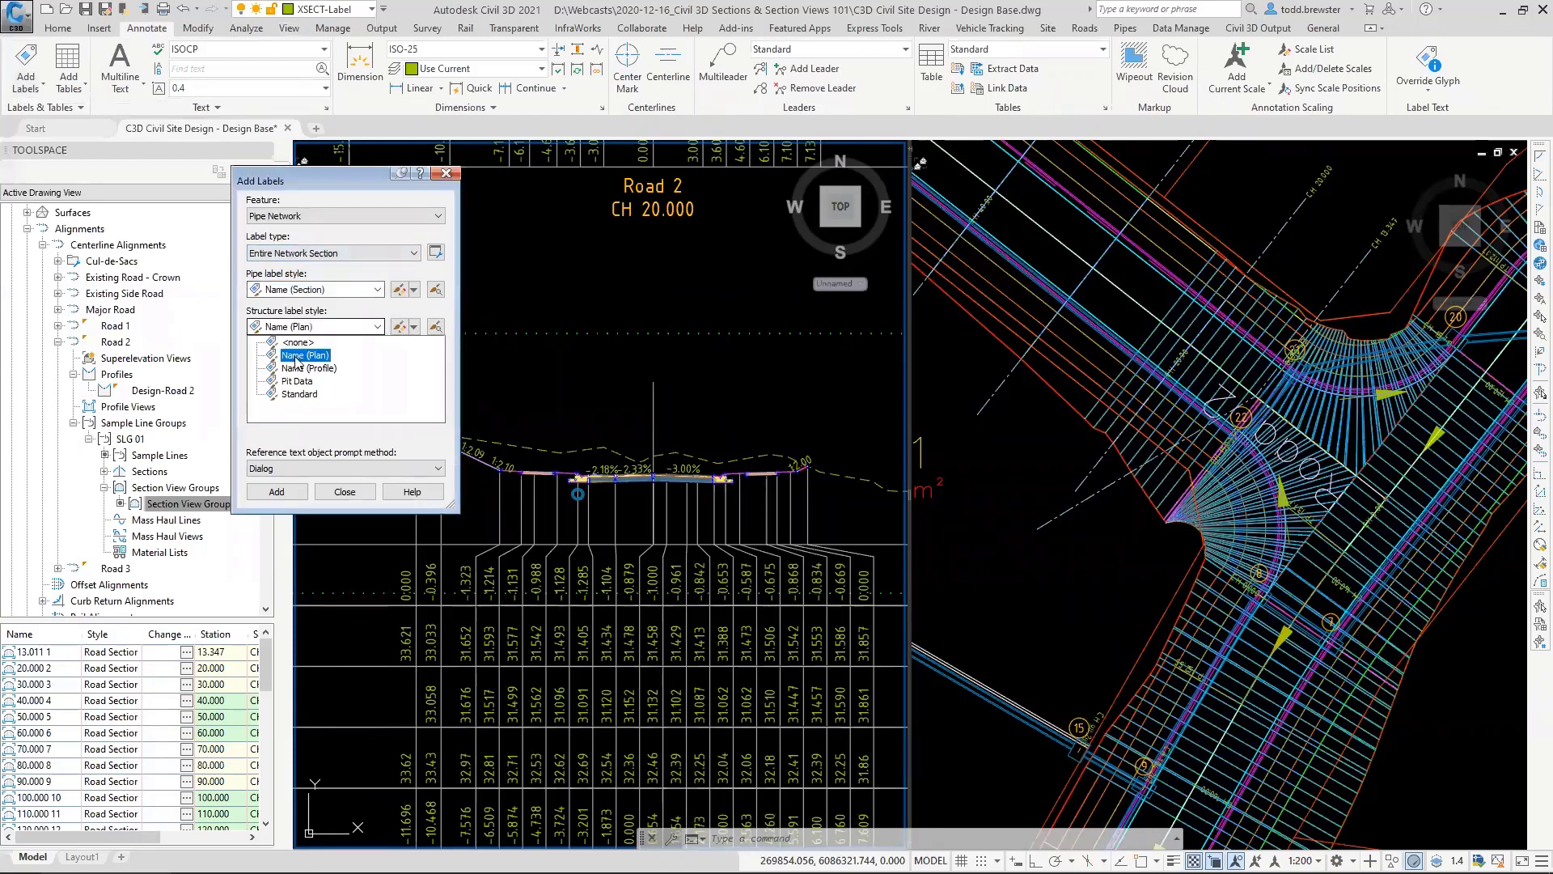
{"action": "left_click", "coordinate": [285, 340]}
Step: Label the stormwater pipes in the CH 20.000, next, and CH 30.000 sections, then close
{"action": "left_click", "coordinate": [276, 491]}
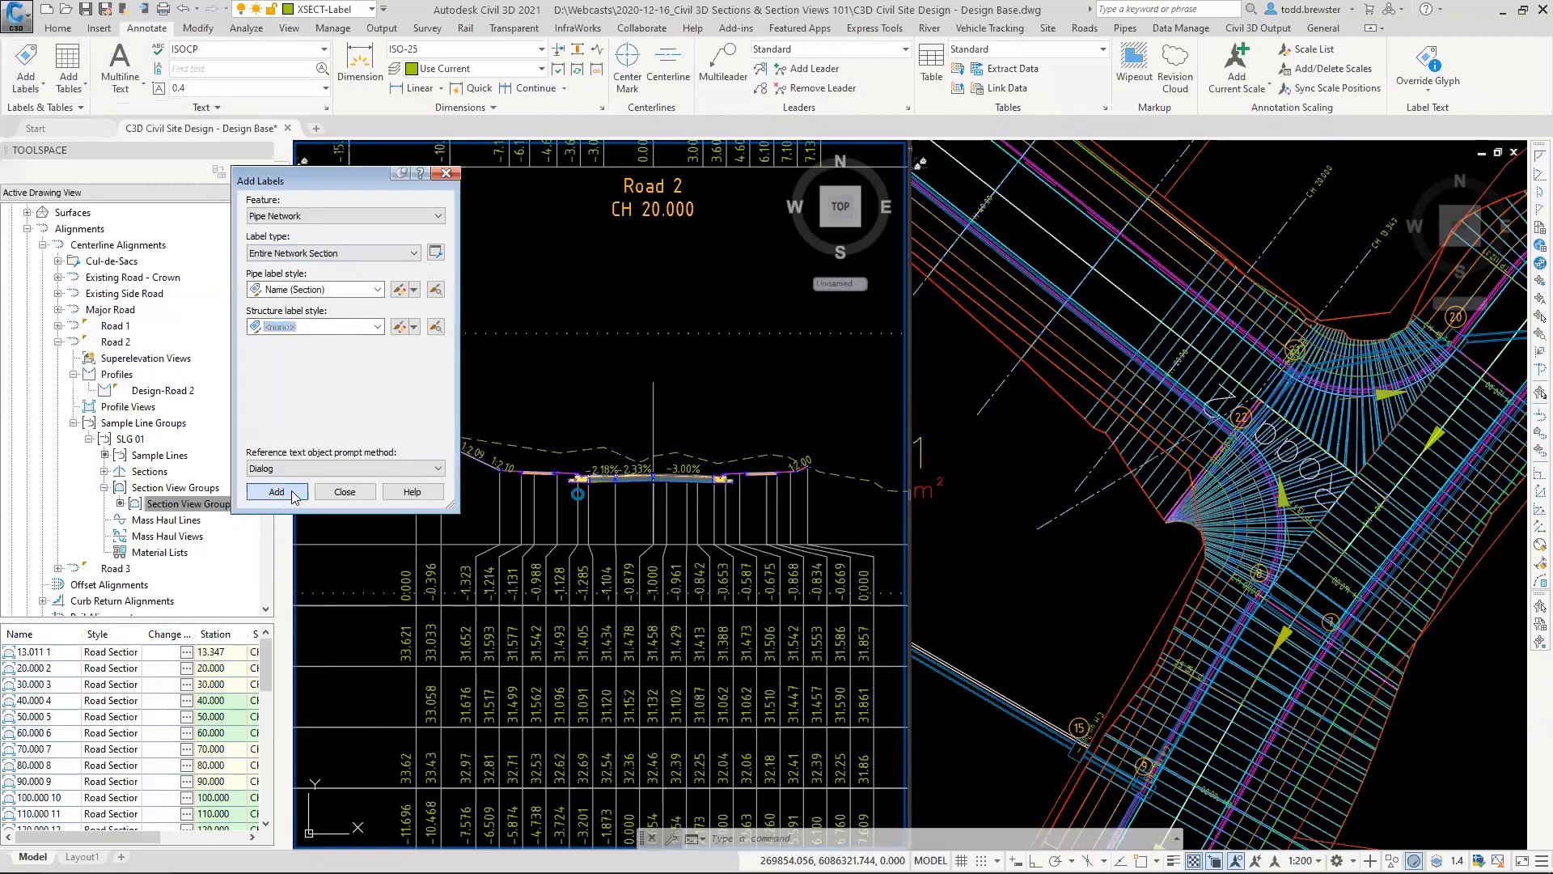
{"action": "left_click", "coordinate": [577, 493]}
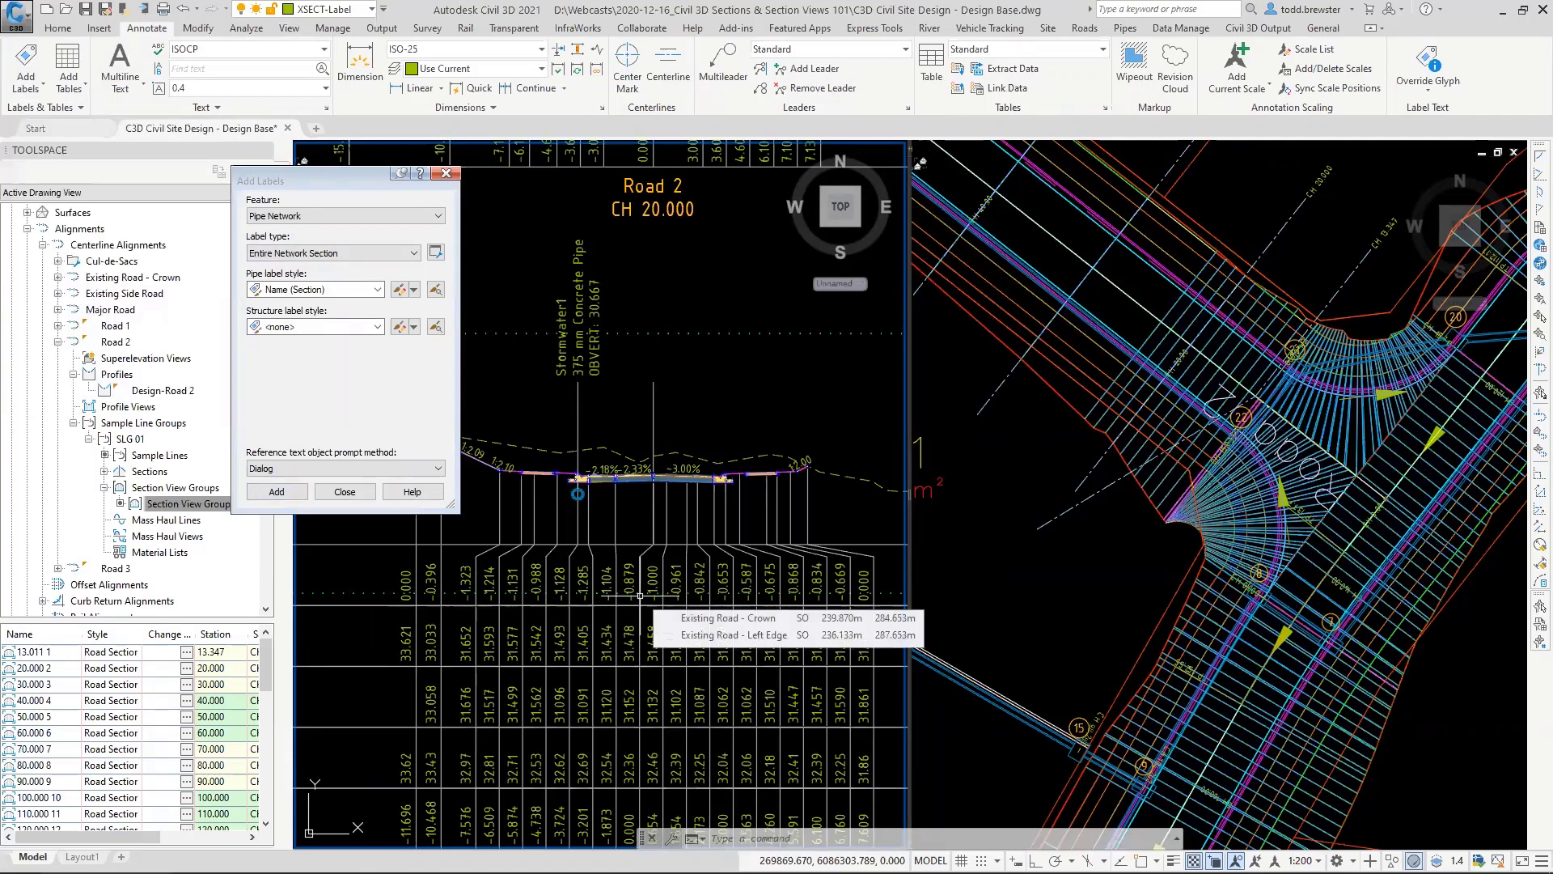
{"action": "scroll", "coordinate": [585, 267], "scroll_direction": "up", "scroll_amount": 5}
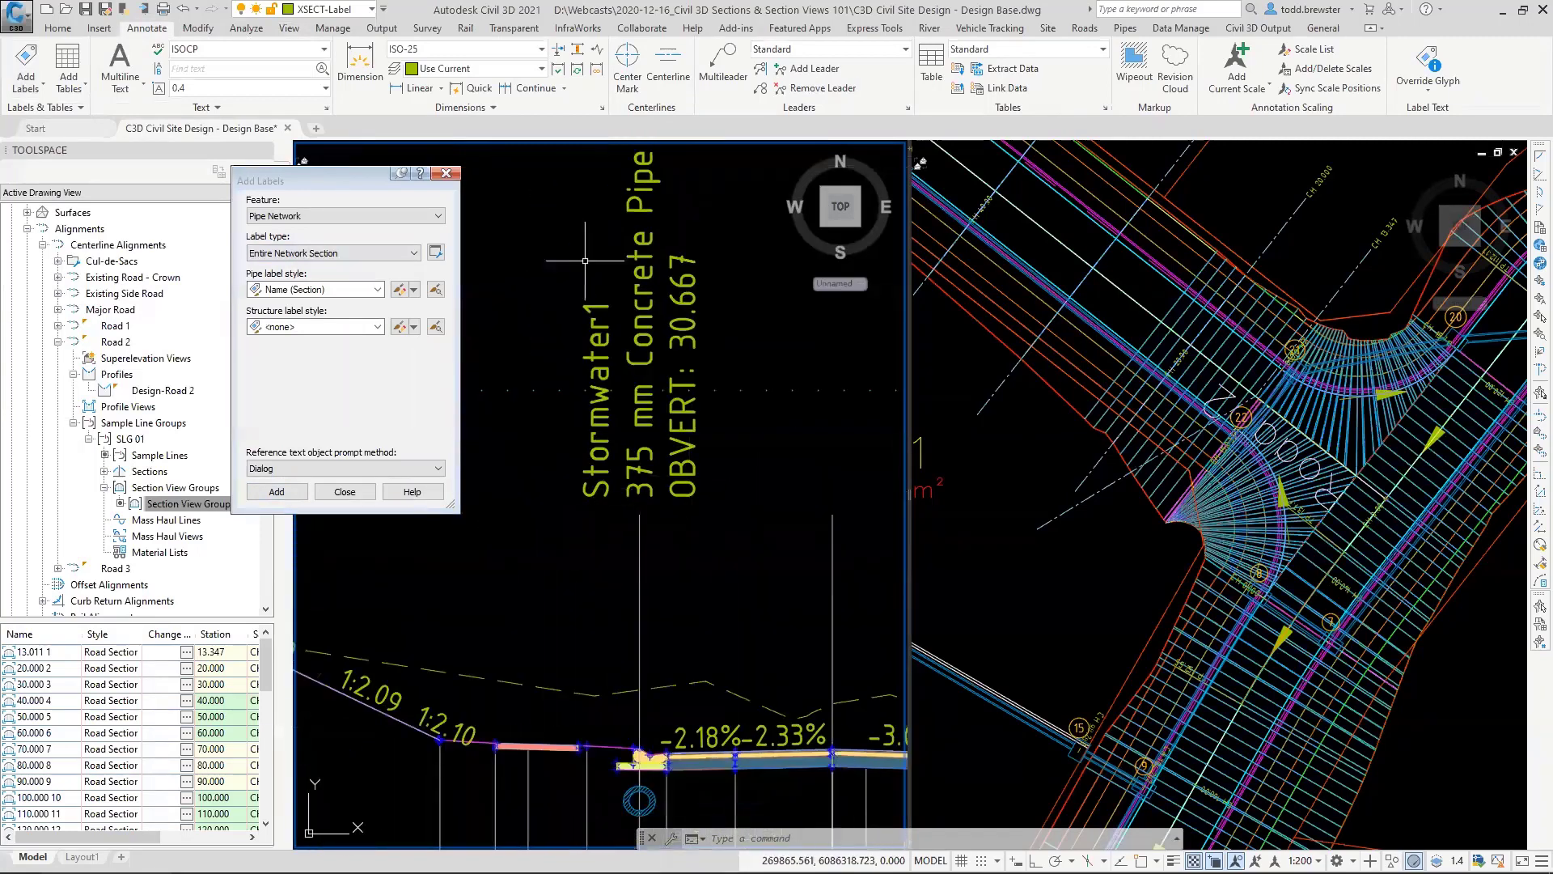
{"action": "scroll", "coordinate": [651, 470], "scroll_direction": "down", "scroll_amount": 2}
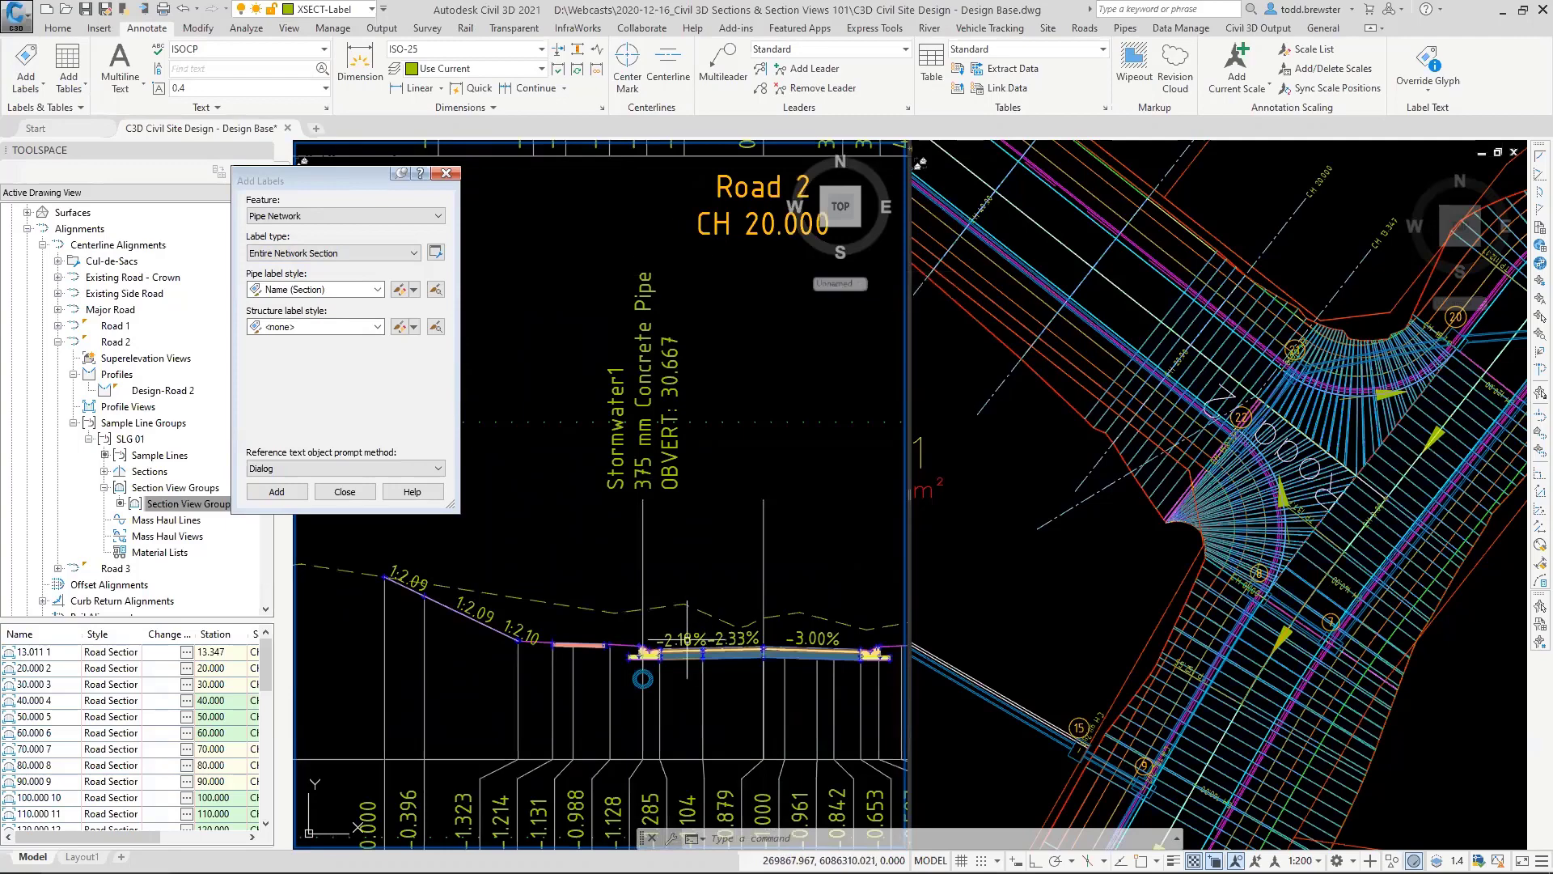
{"action": "scroll", "coordinate": [684, 388], "scroll_direction": "down", "scroll_amount": 4}
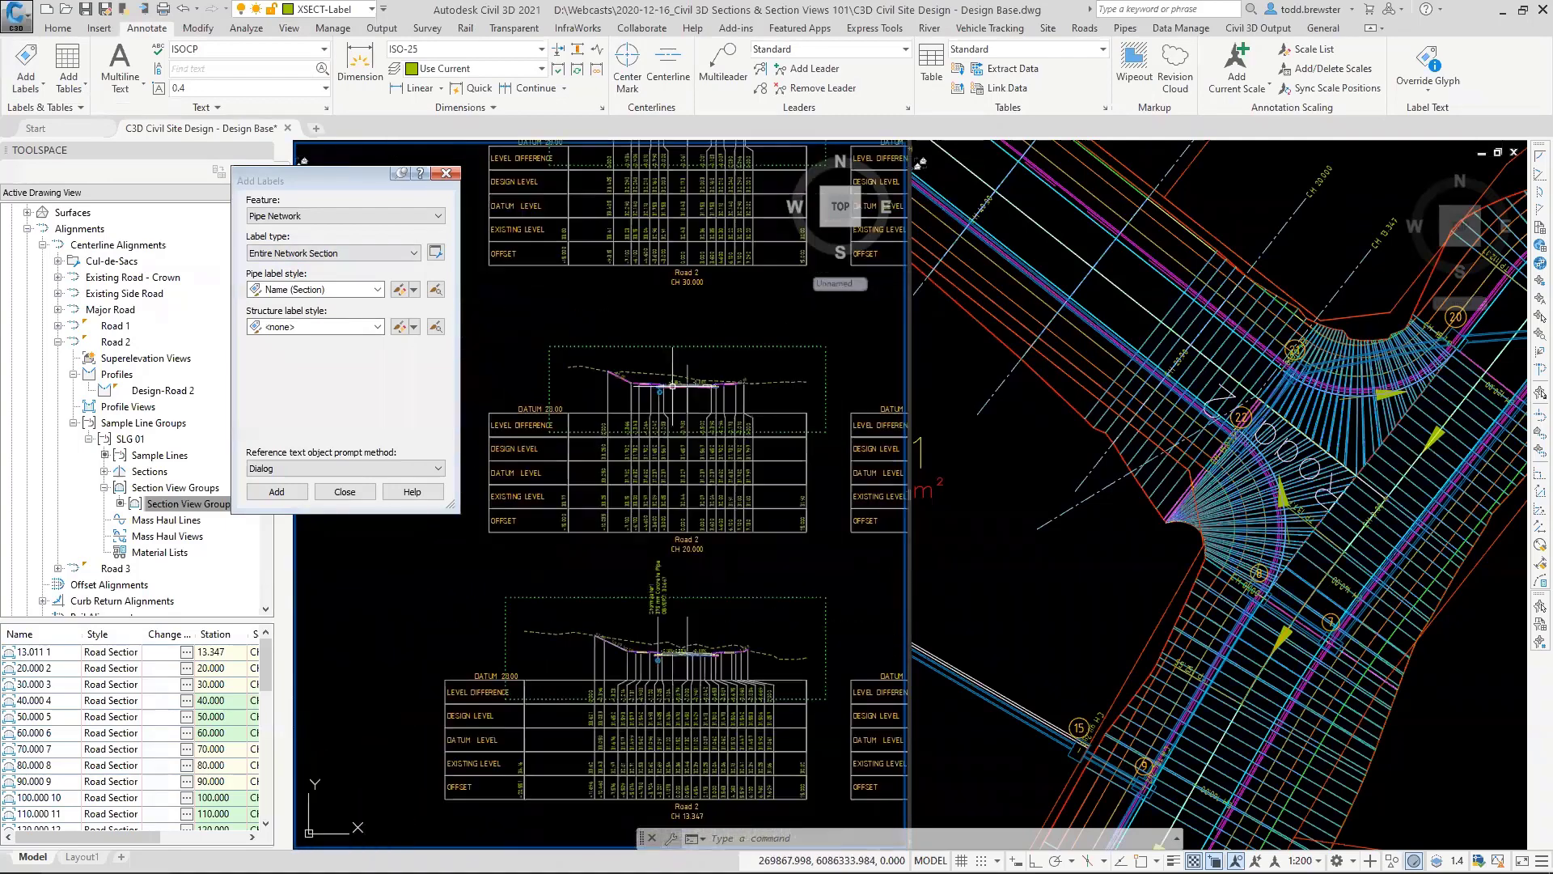
{"action": "scroll", "coordinate": [660, 393], "scroll_direction": "up", "scroll_amount": 3}
{"action": "left_click", "coordinate": [277, 490]}
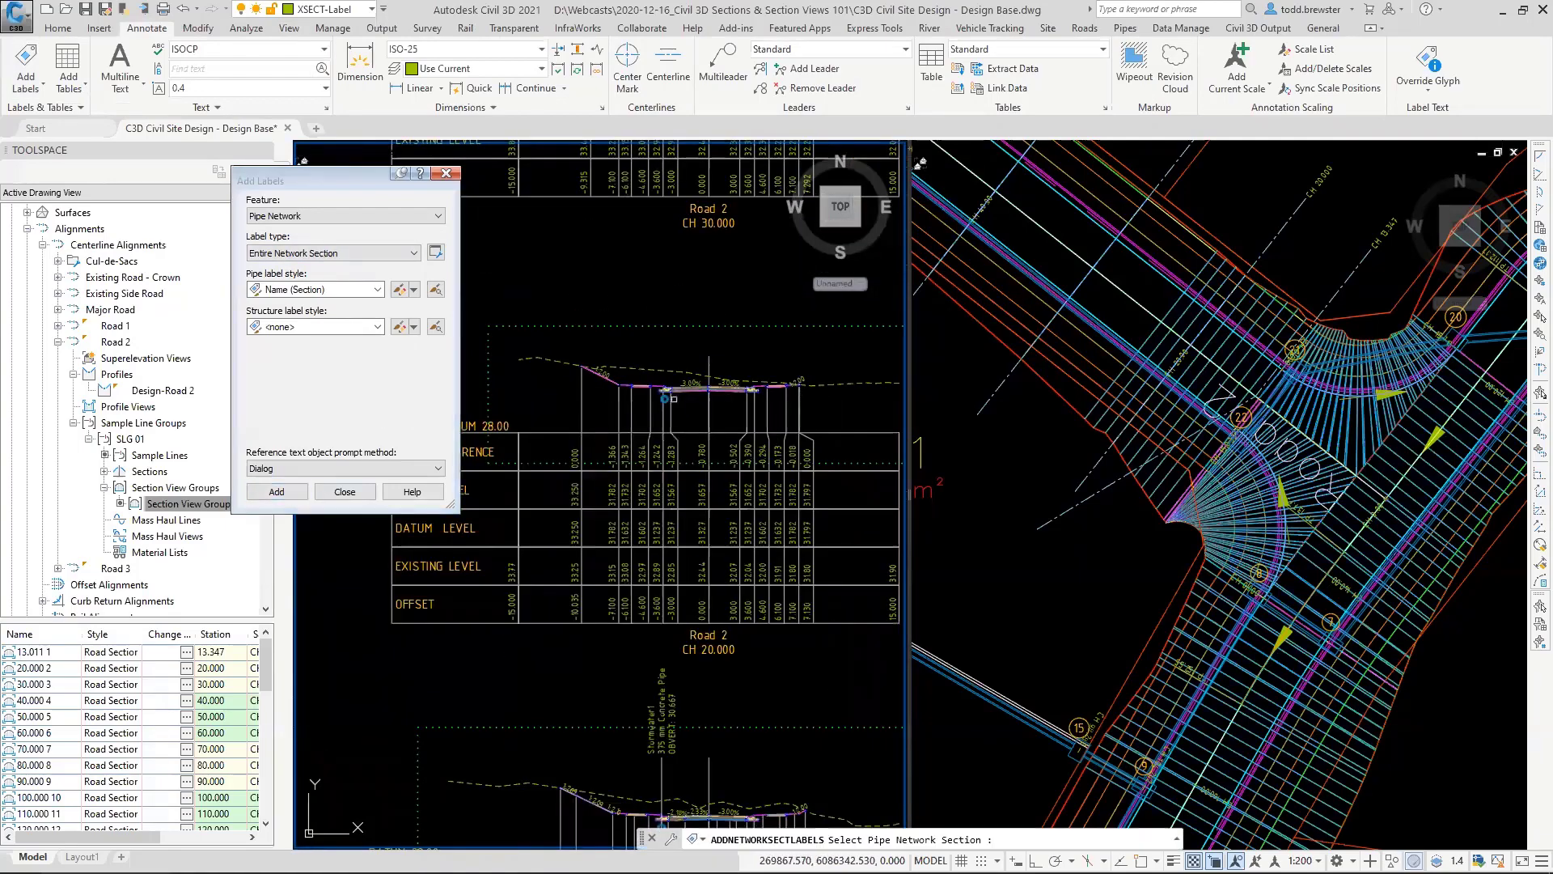
{"action": "scroll", "coordinate": [662, 398], "scroll_direction": "up", "scroll_amount": 2}
{"action": "left_click", "coordinate": [661, 397]}
{"action": "scroll", "coordinate": [614, 567], "scroll_direction": "down", "scroll_amount": 2}
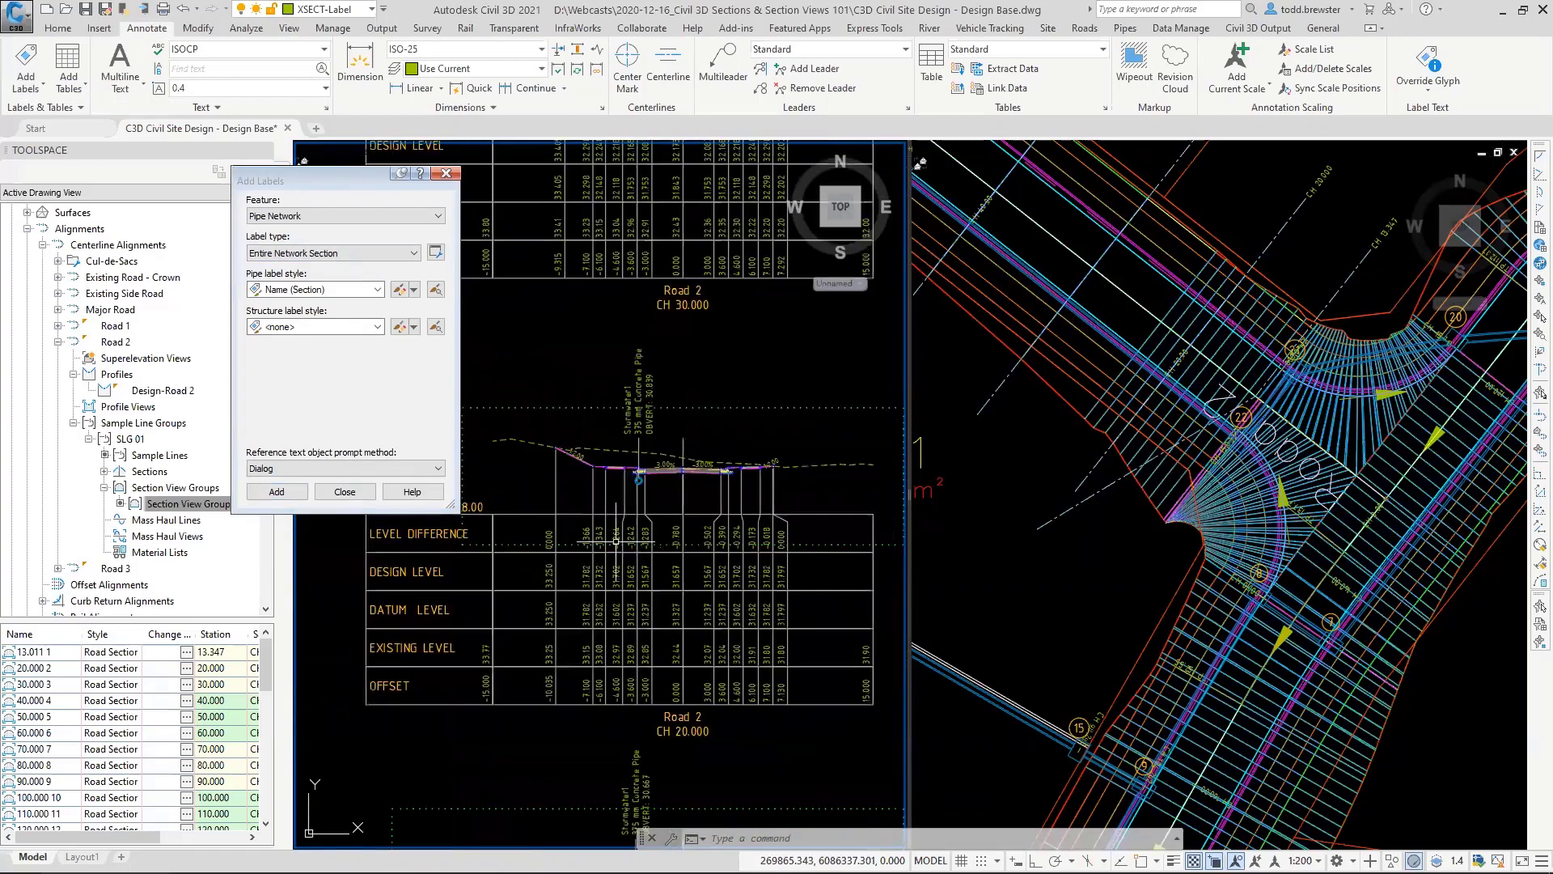
{"action": "left_click", "coordinate": [276, 491]}
{"action": "scroll", "coordinate": [618, 320], "scroll_direction": "up", "scroll_amount": 3}
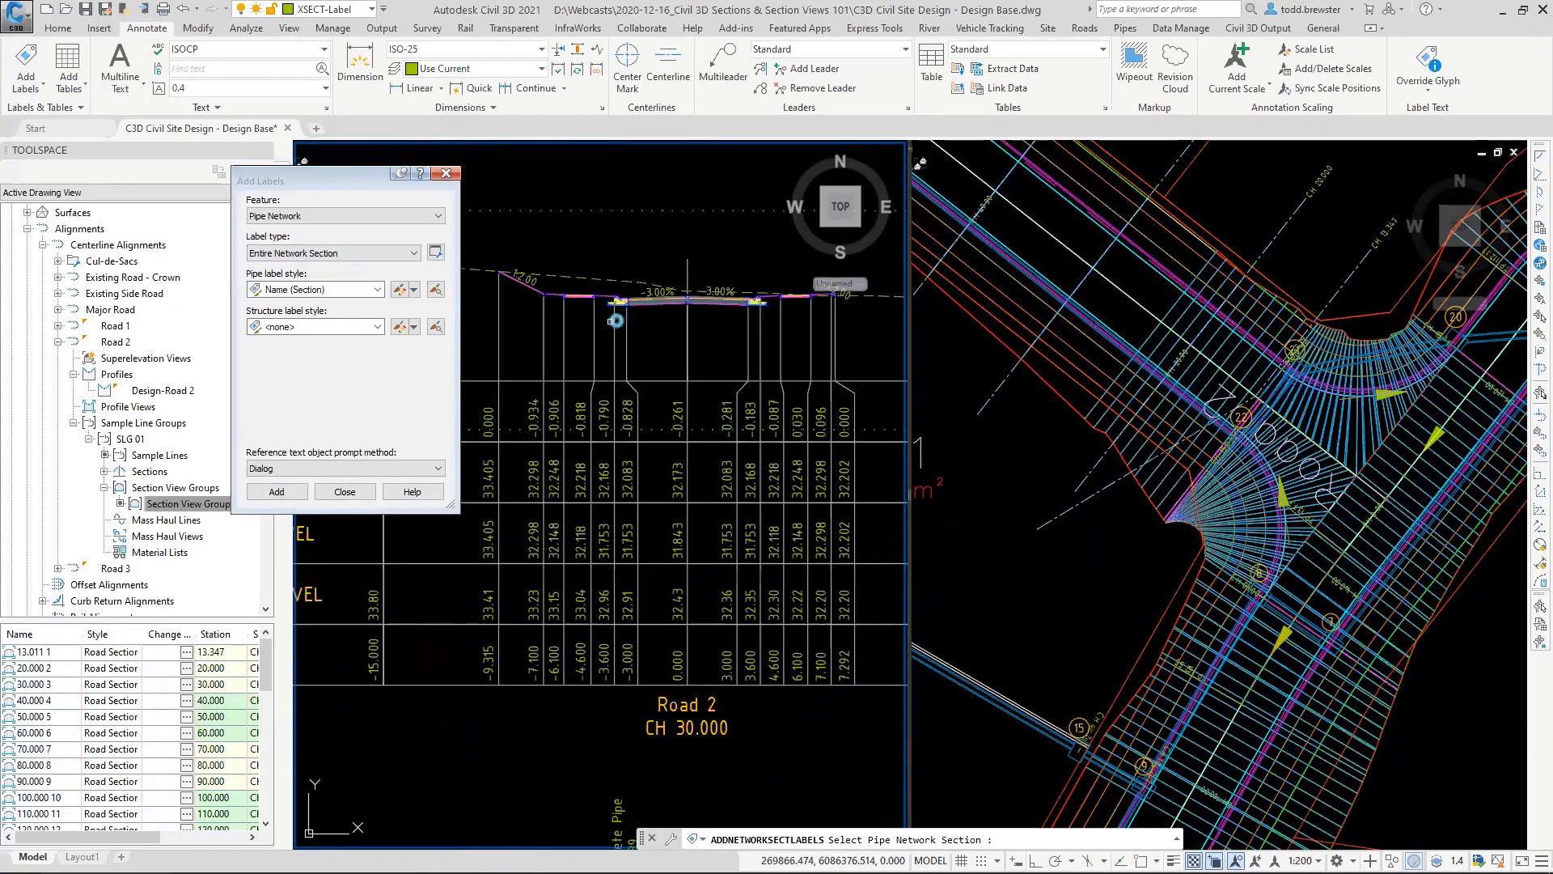
{"action": "left_click", "coordinate": [632, 313]}
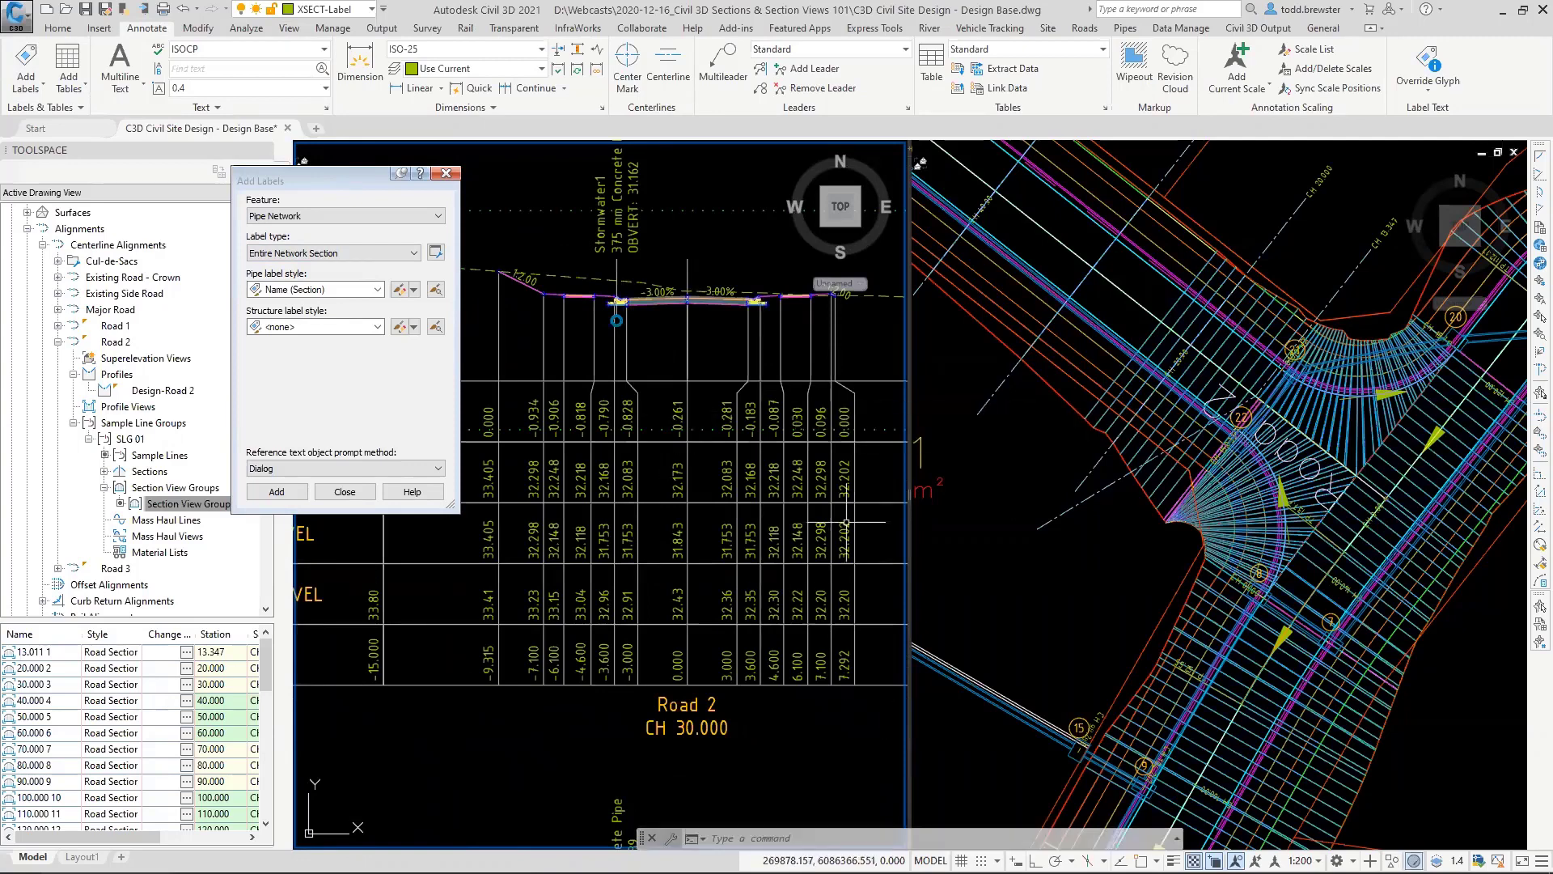
{"action": "left_click", "coordinate": [366, 491]}
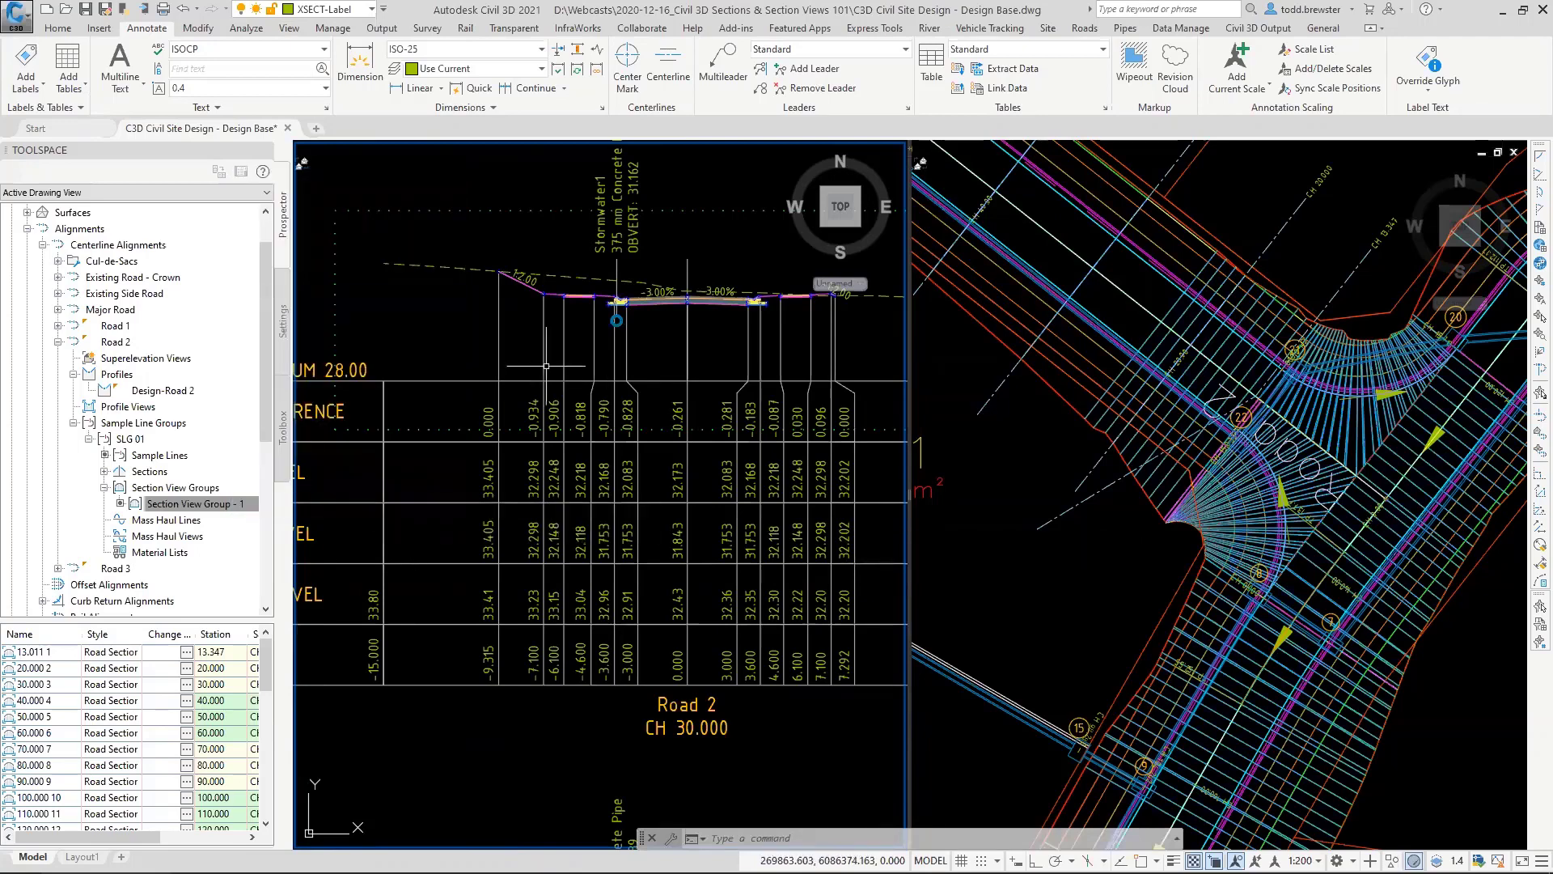
{"action": "scroll", "coordinate": [640, 366], "scroll_direction": "down", "scroll_amount": 3}
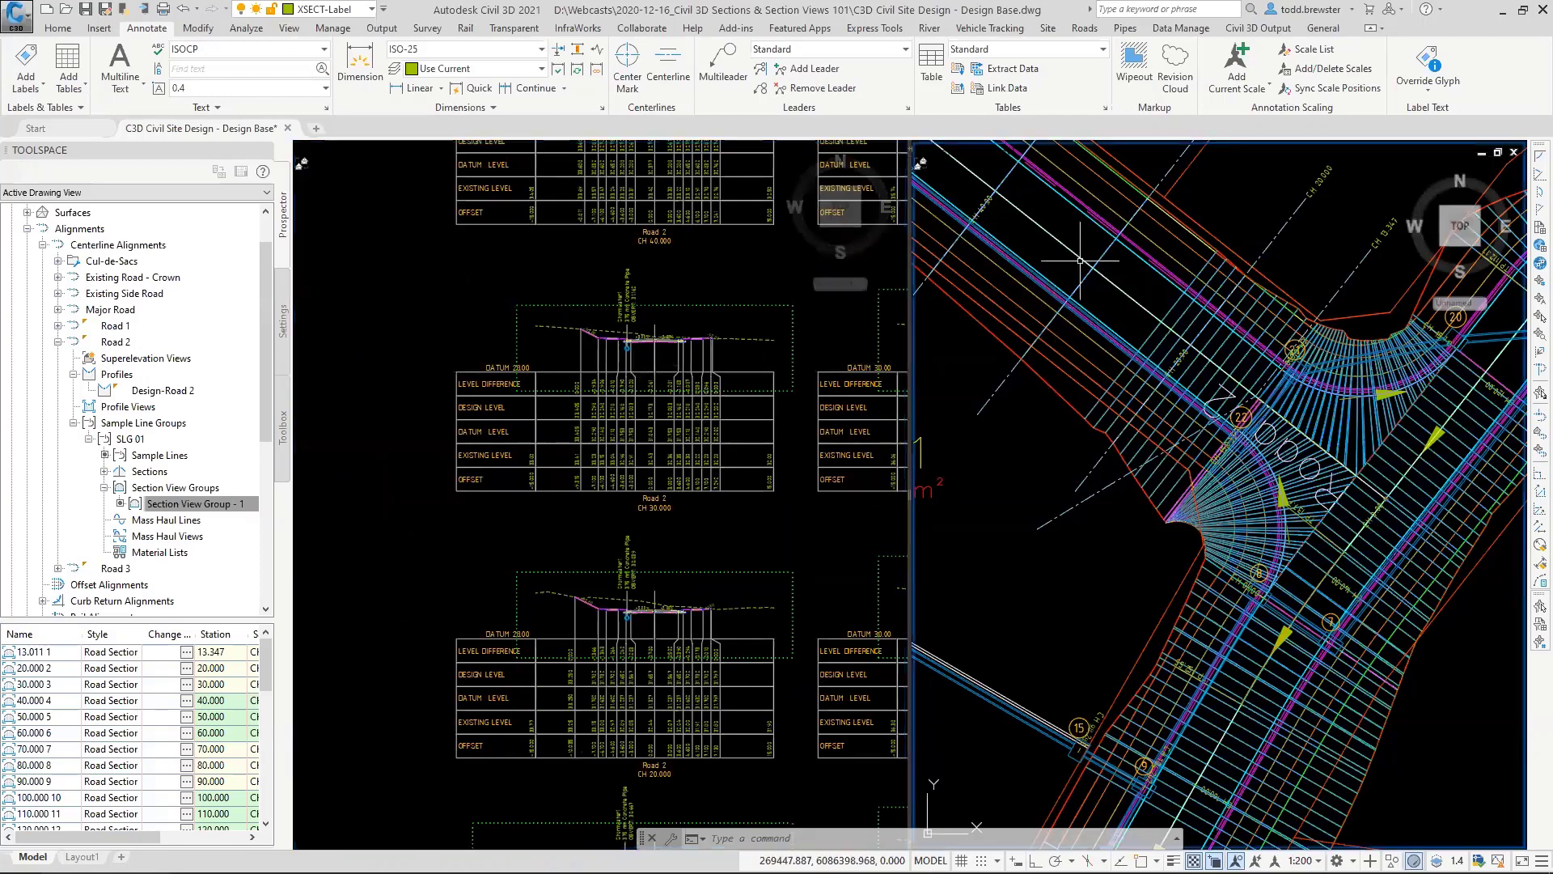
{"action": "scroll", "coordinate": [1054, 318], "scroll_direction": "down", "scroll_amount": 3}
{"action": "middle_click_drag", "start_coordinate": [1076, 266], "coordinate": [1108, 377]}
{"action": "scroll", "coordinate": [1220, 455], "scroll_direction": "down", "scroll_amount": 5}
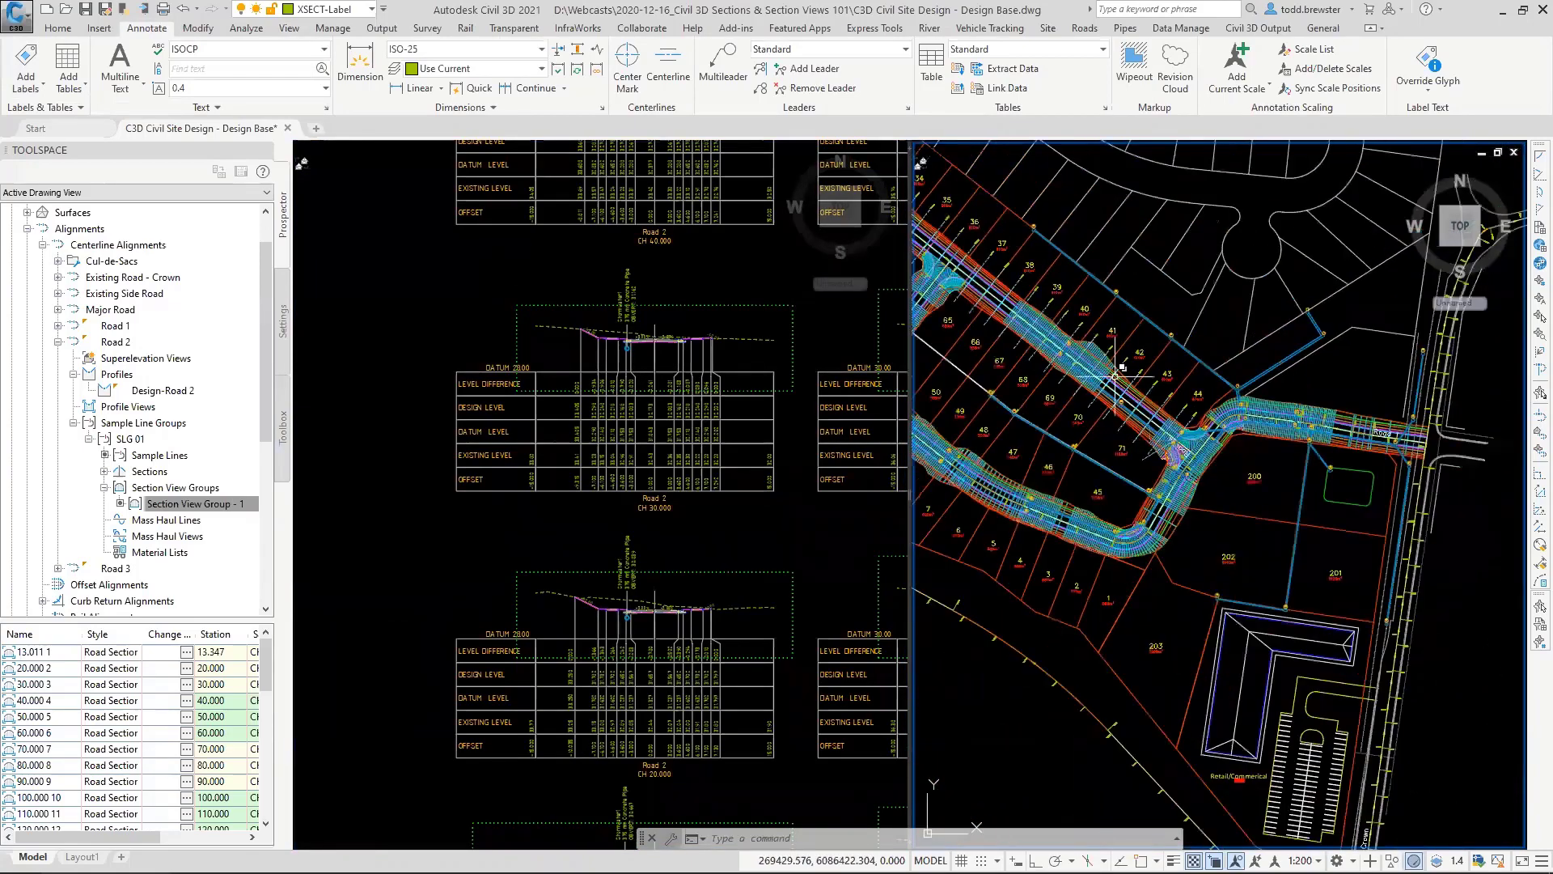
{"action": "scroll", "coordinate": [1219, 455], "scroll_direction": "up", "scroll_amount": 3}
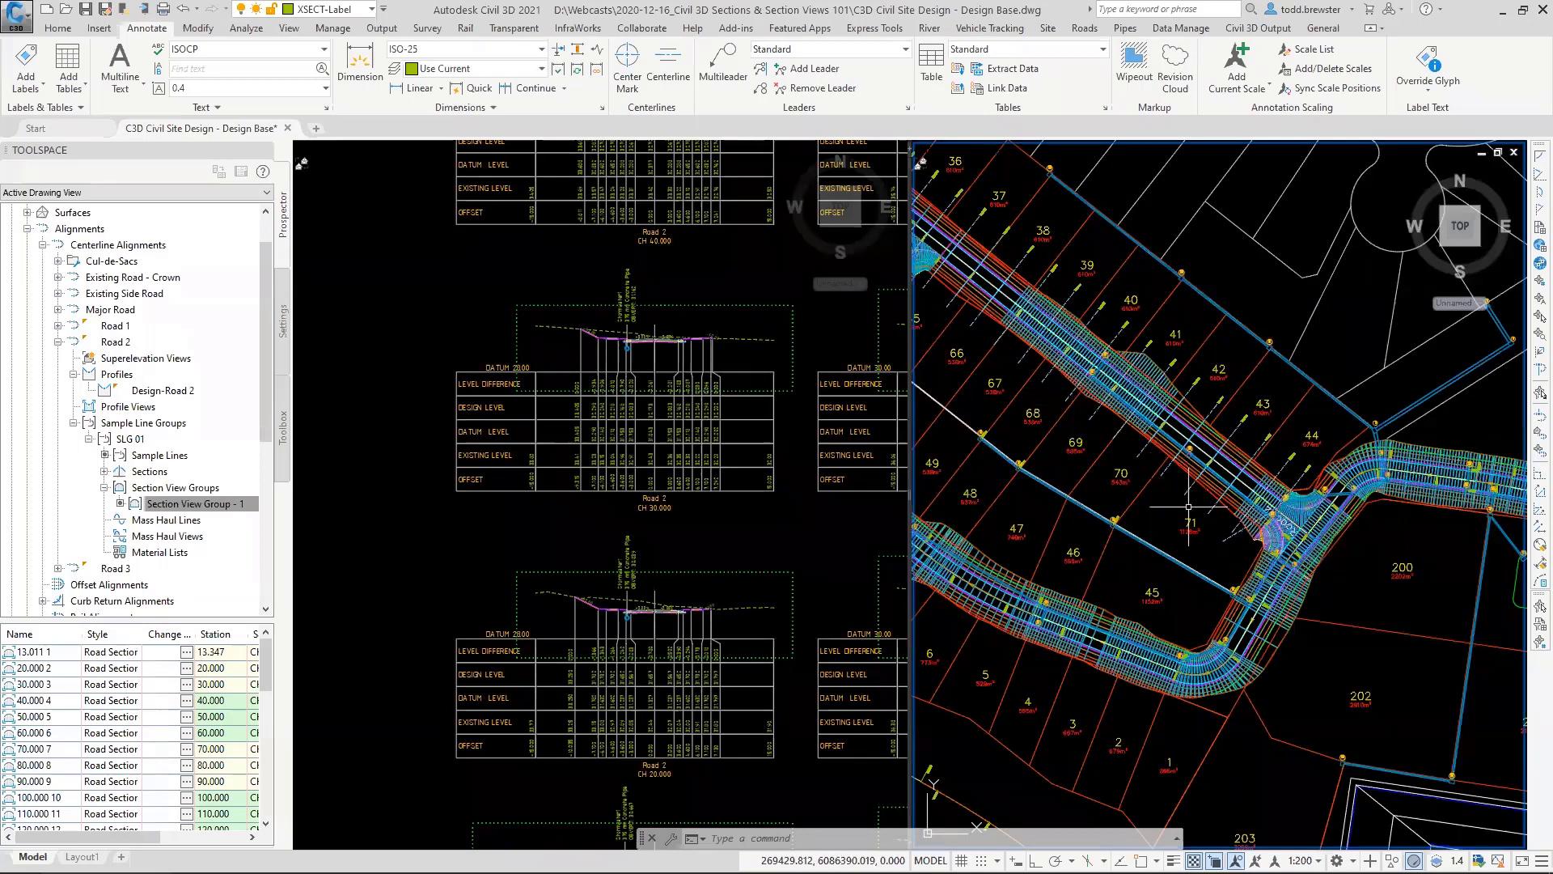
{"action": "middle_click_drag", "start_coordinate": [1318, 533], "coordinate": [1192, 505]}
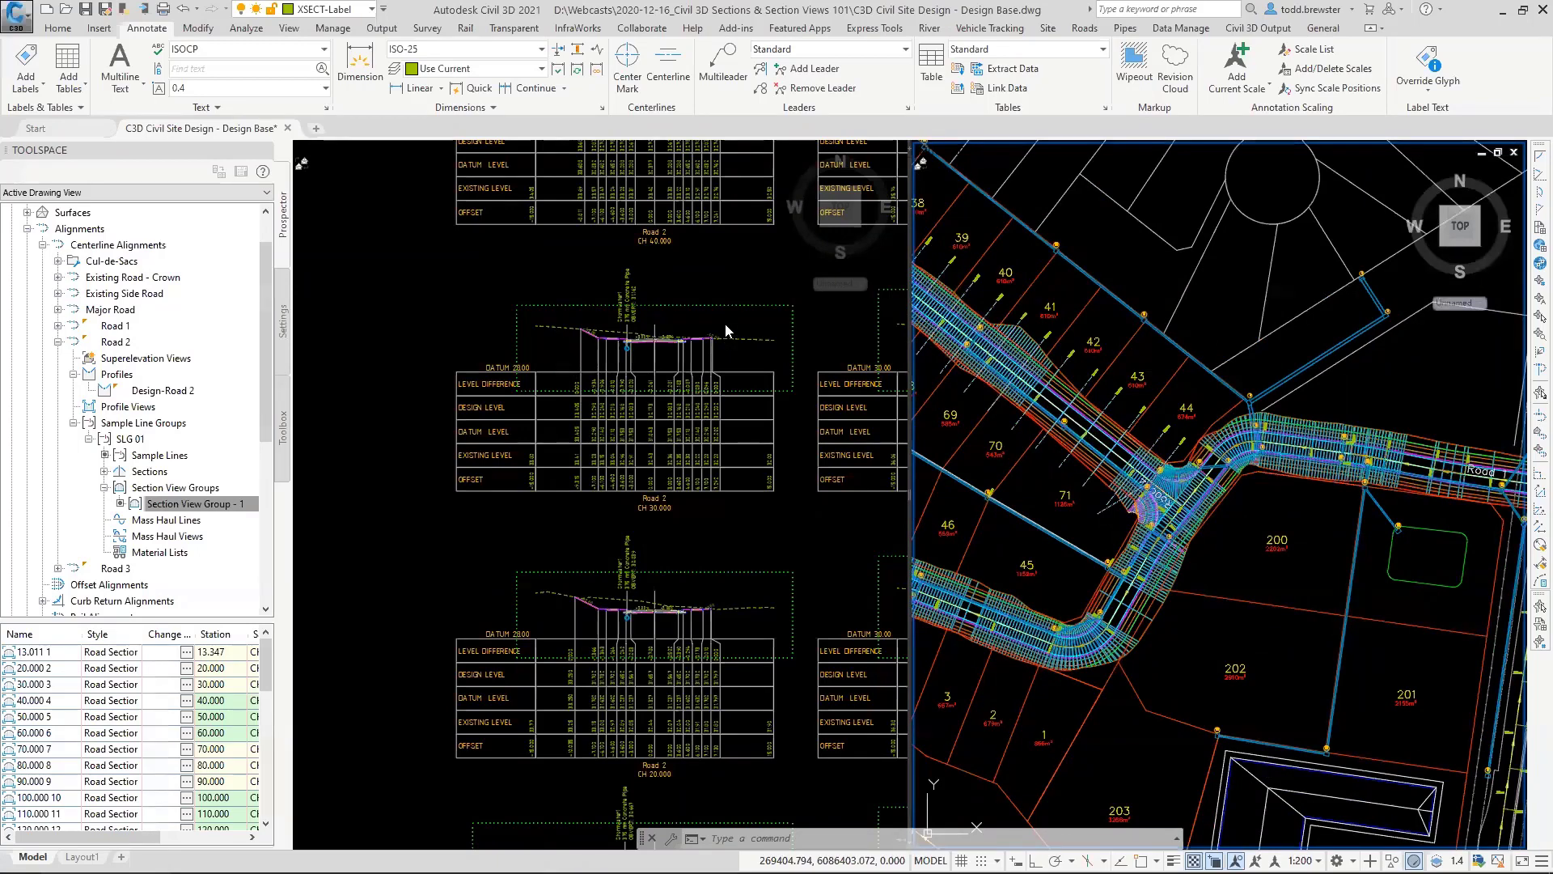
{"action": "key", "text": "Escape"}
{"action": "key", "text": "Escape"}
{"action": "key", "text": "Escape"}
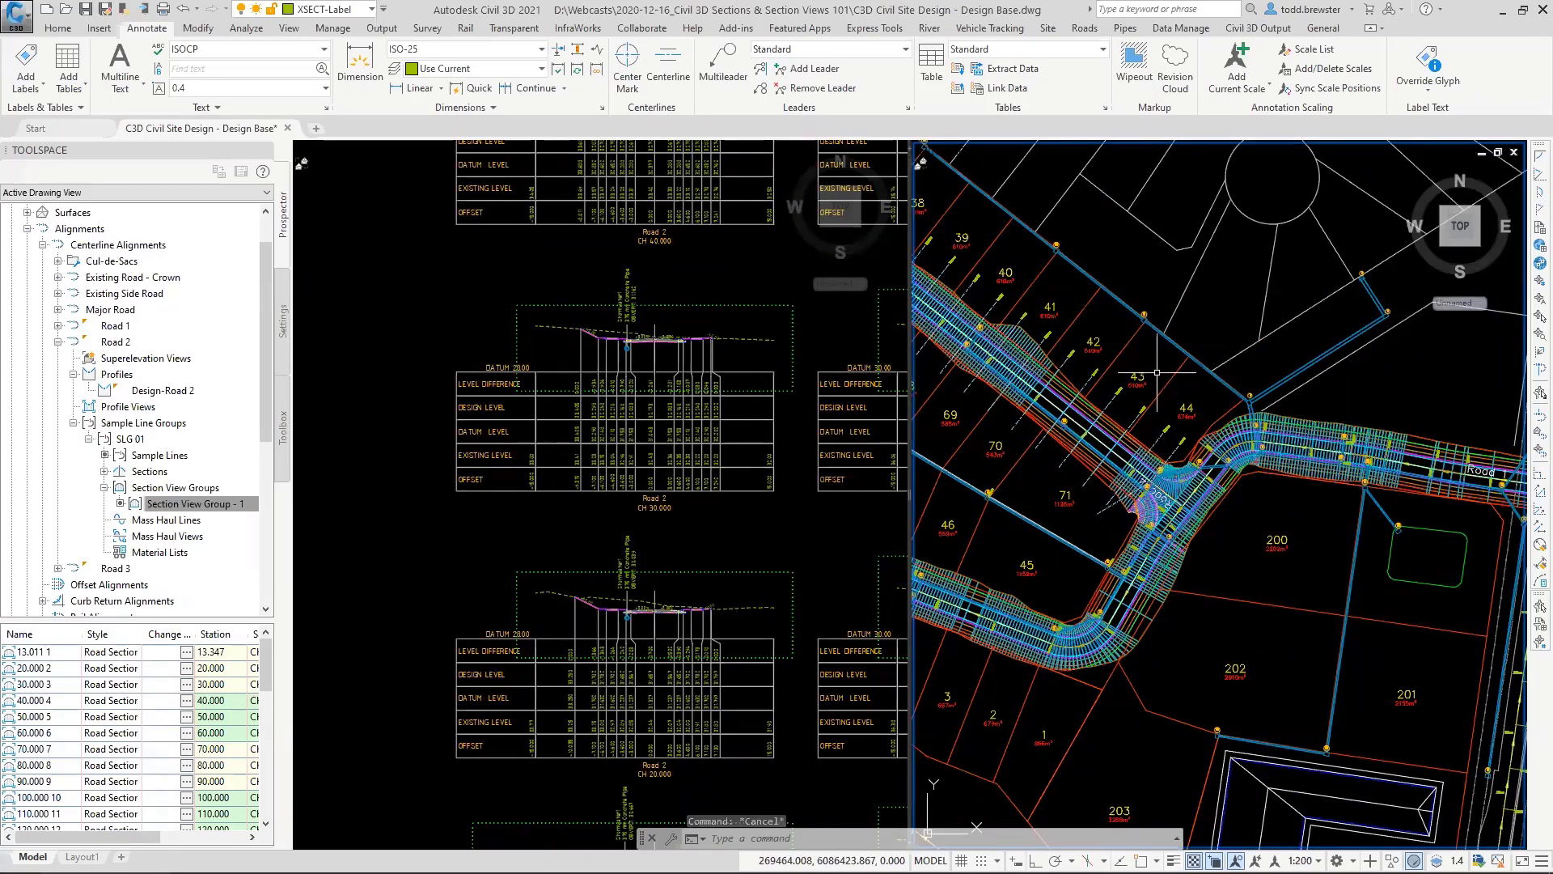
{"action": "scroll", "coordinate": [1173, 467], "scroll_direction": "up", "scroll_amount": 4}
{"action": "left_click", "coordinate": [1173, 467]}
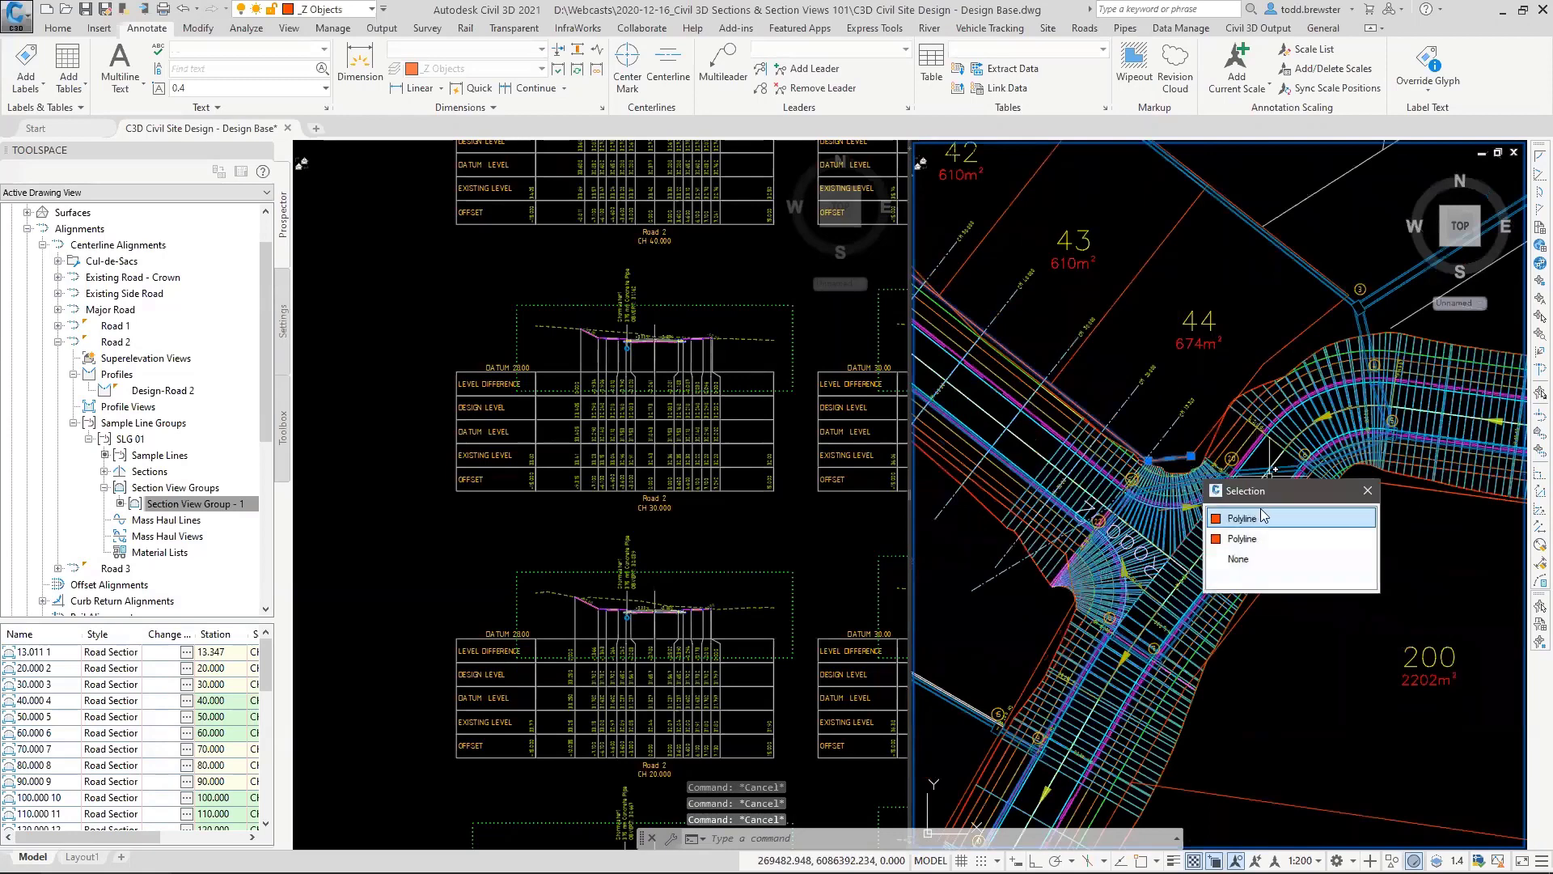
{"action": "left_click", "coordinate": [1259, 513]}
{"action": "scroll", "coordinate": [1239, 389], "scroll_direction": "down", "scroll_amount": 7}
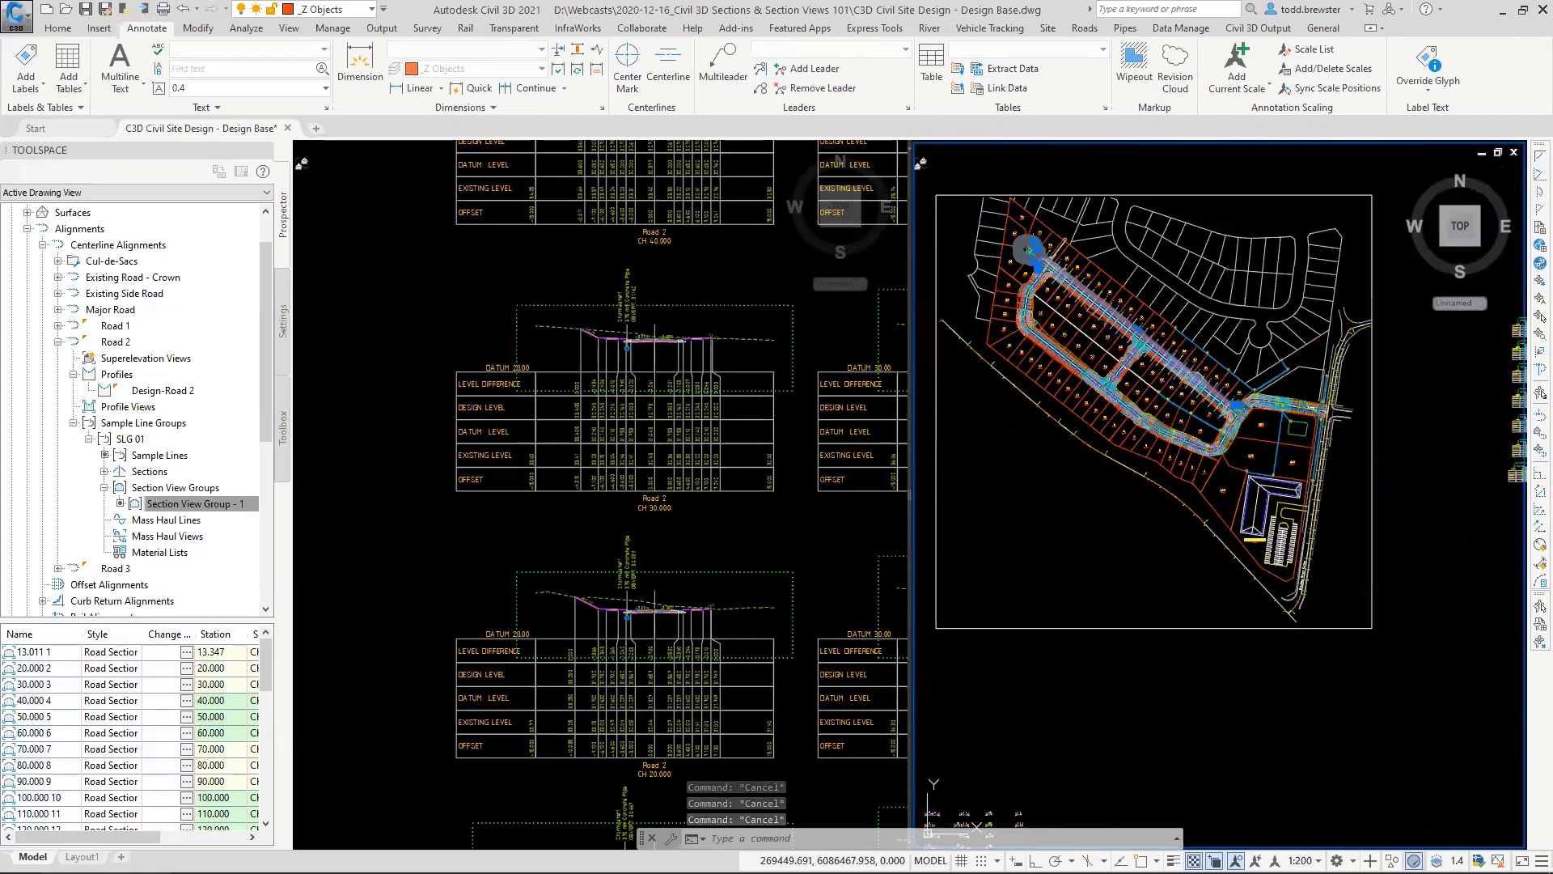
{"action": "right_click", "coordinate": [1231, 379]}
{"action": "left_click", "coordinate": [1288, 630]}
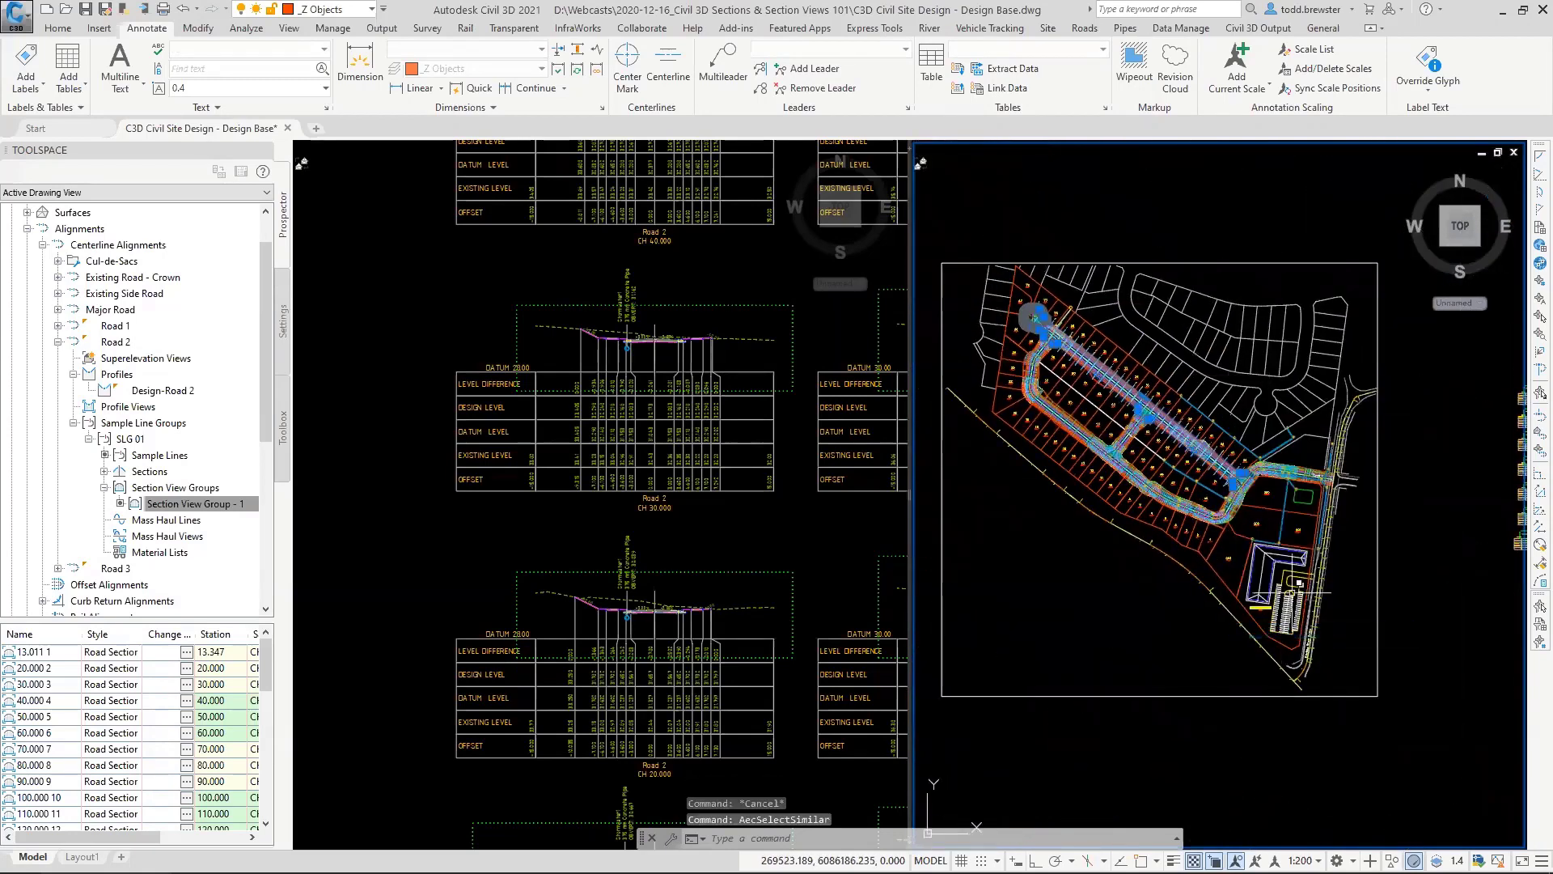
{"action": "scroll", "coordinate": [1255, 453], "scroll_direction": "up", "scroll_amount": 4}
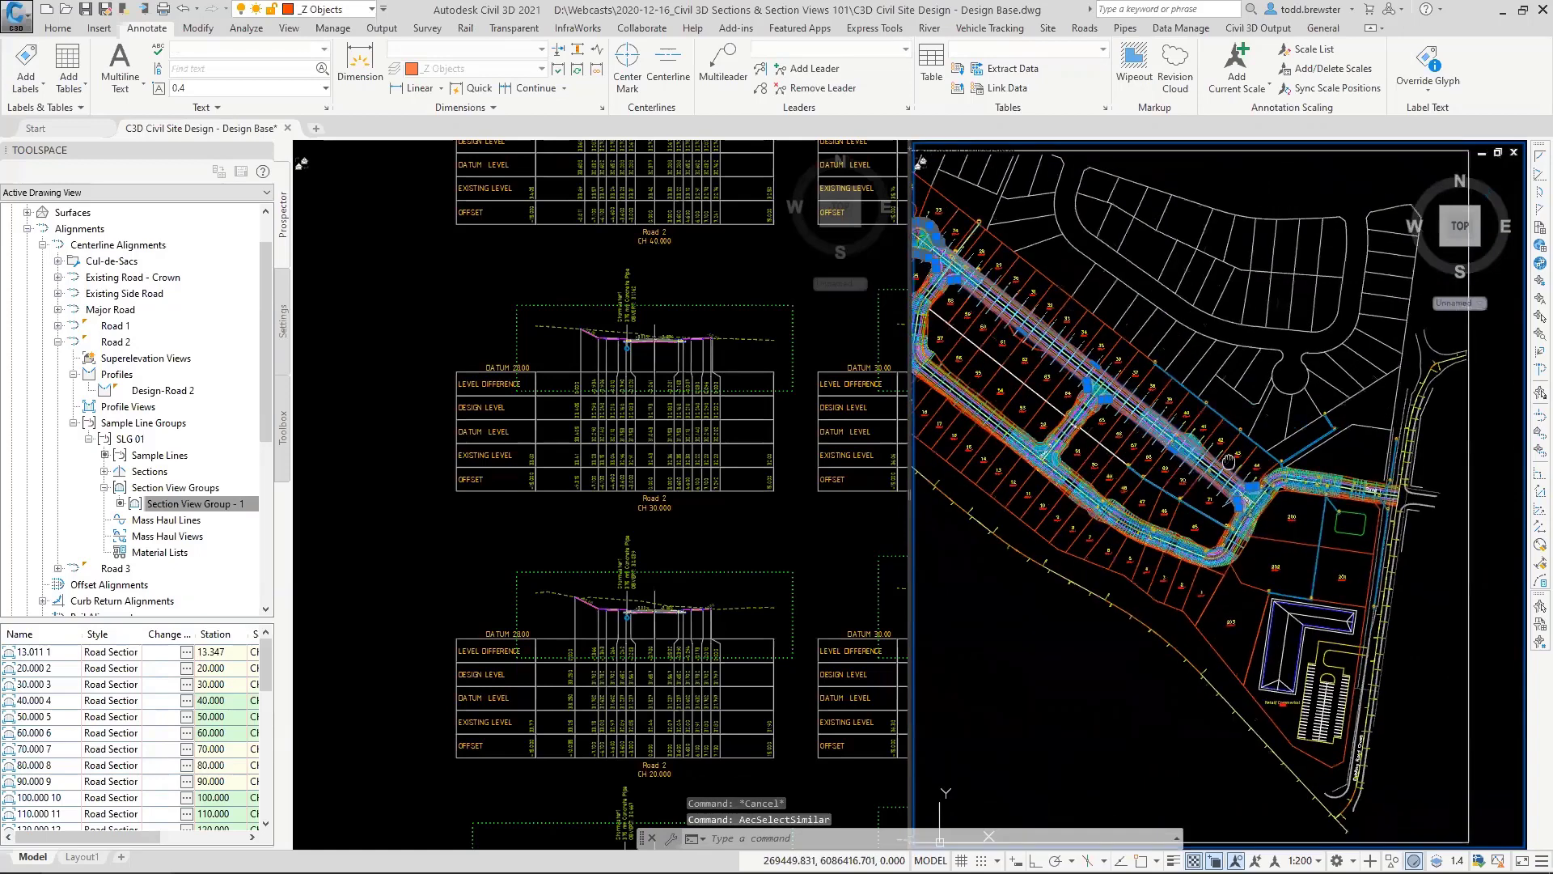
{"action": "scroll", "coordinate": [1328, 530], "scroll_direction": "down", "scroll_amount": 2}
{"action": "key", "text": "Escape"}
{"action": "key", "text": "Escape"}
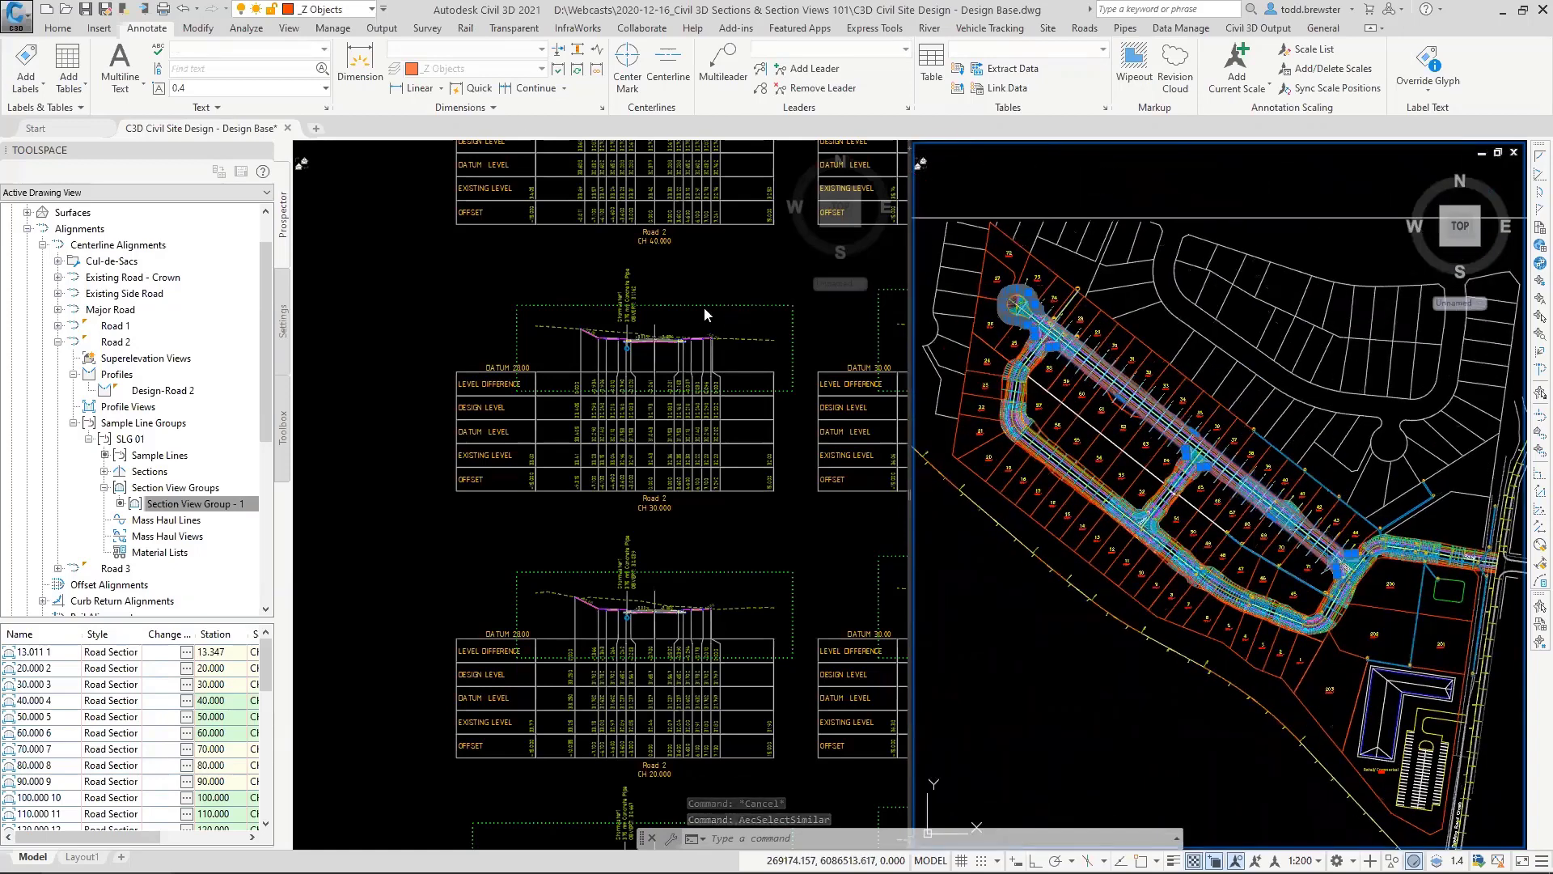
{"action": "left_click", "coordinate": [58, 28]}
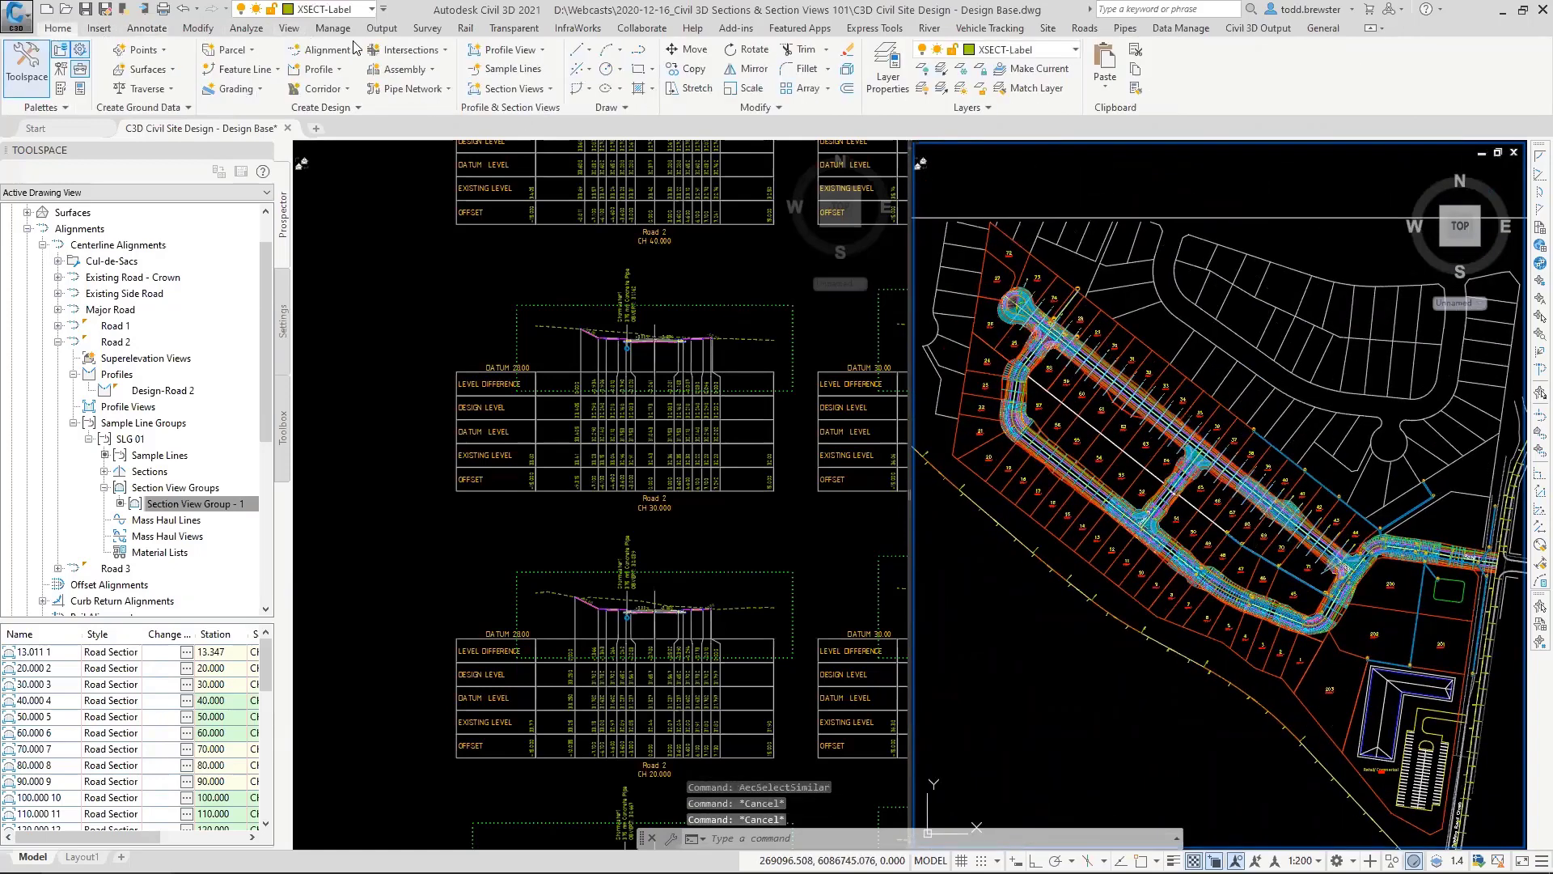
Step: Start Project Objects To Multiple Section Views on a picked section view, projecting 25% either side
{"action": "left_click", "coordinate": [518, 89]}
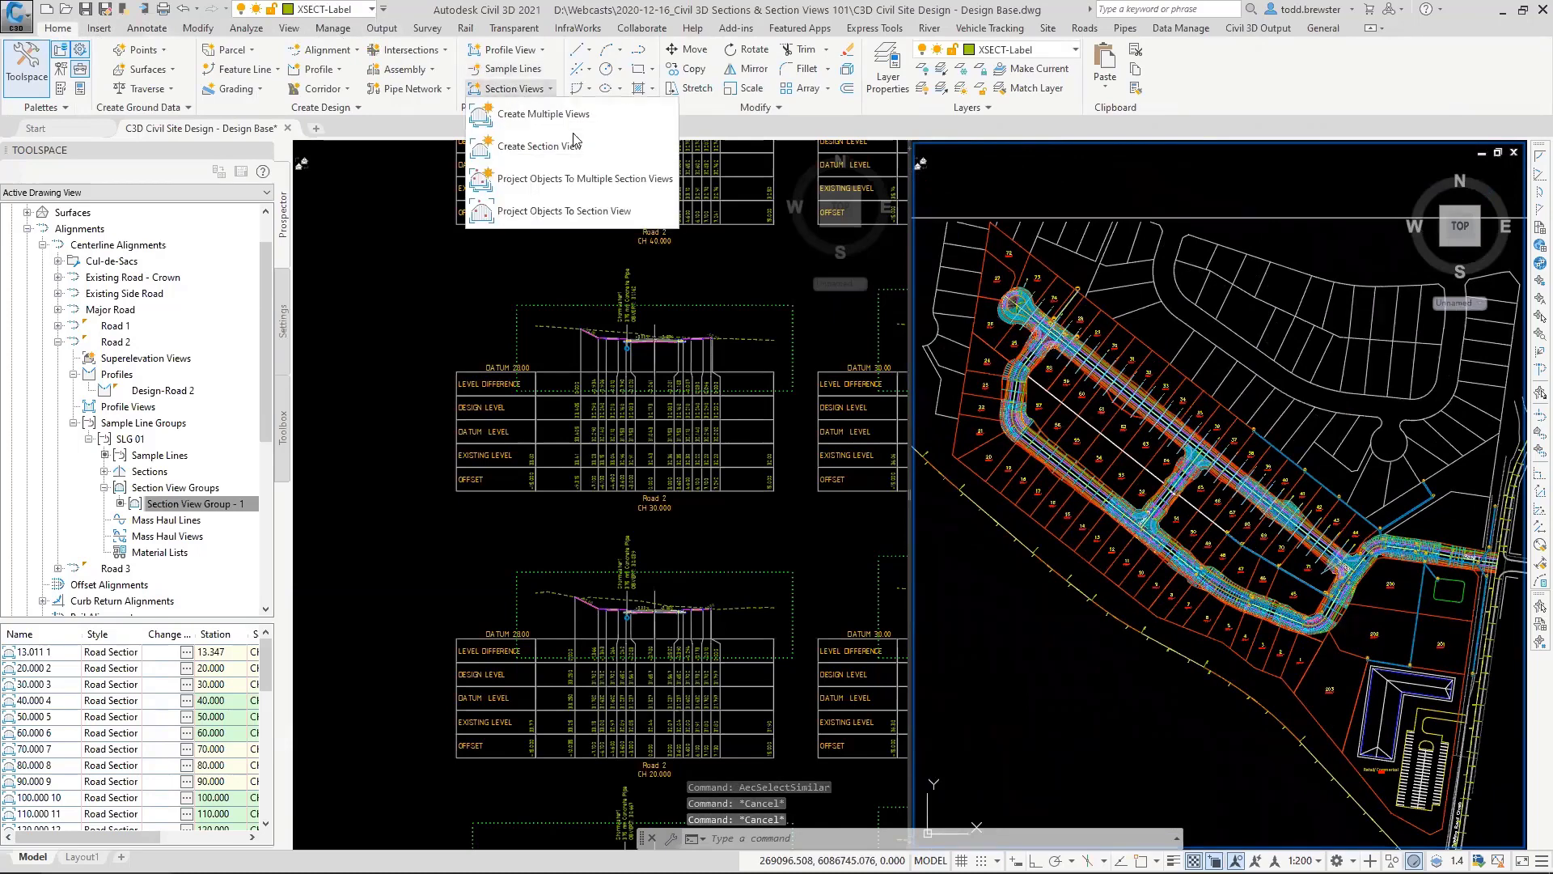
{"action": "left_click", "coordinate": [627, 179]}
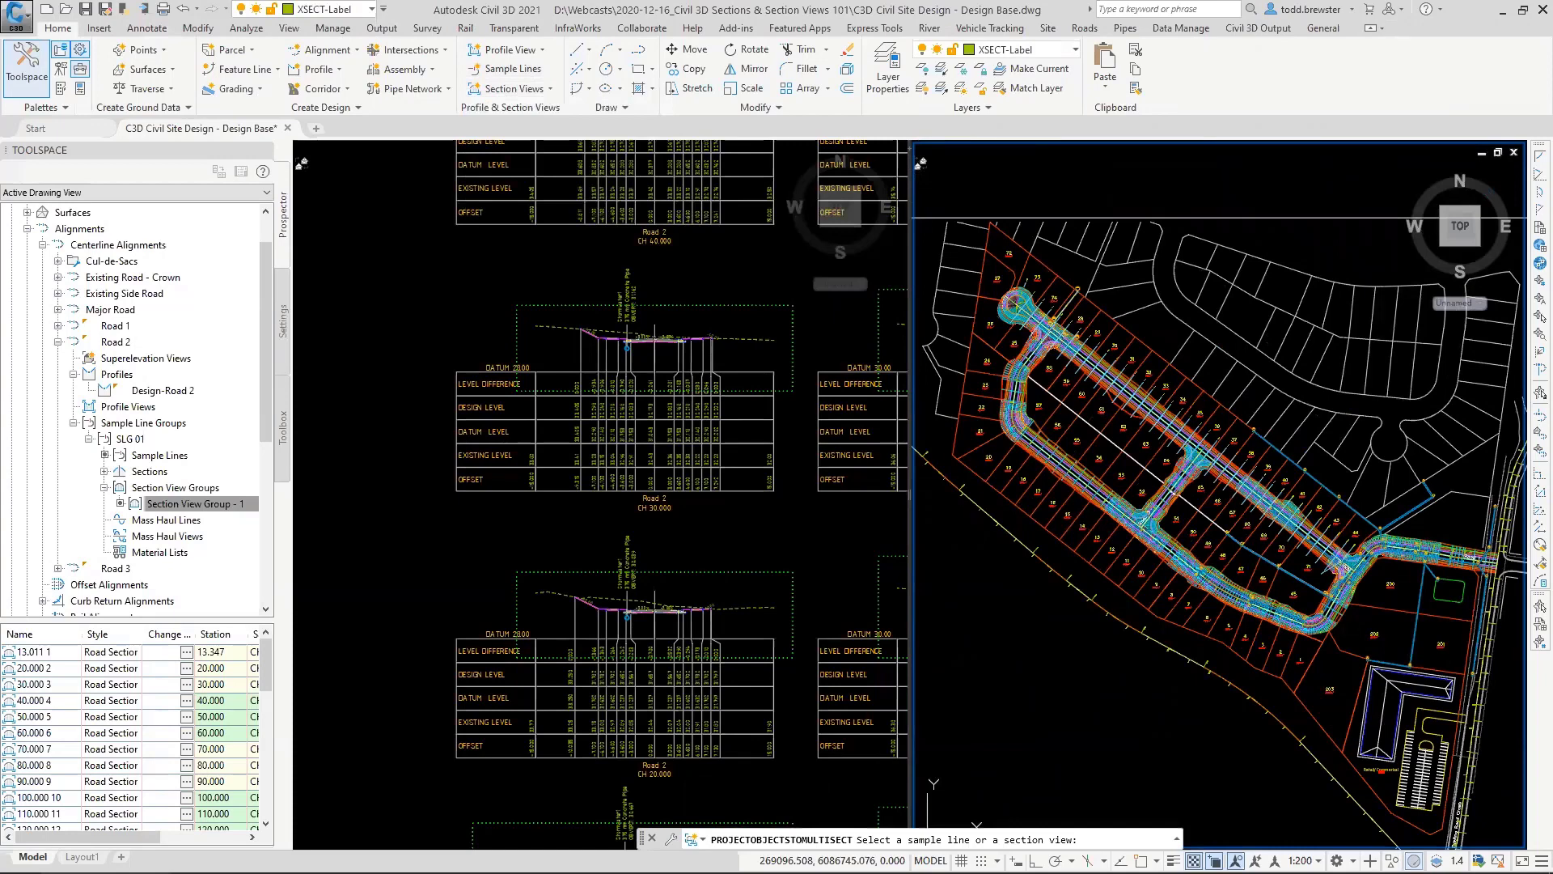
{"action": "left_click", "coordinate": [560, 576]}
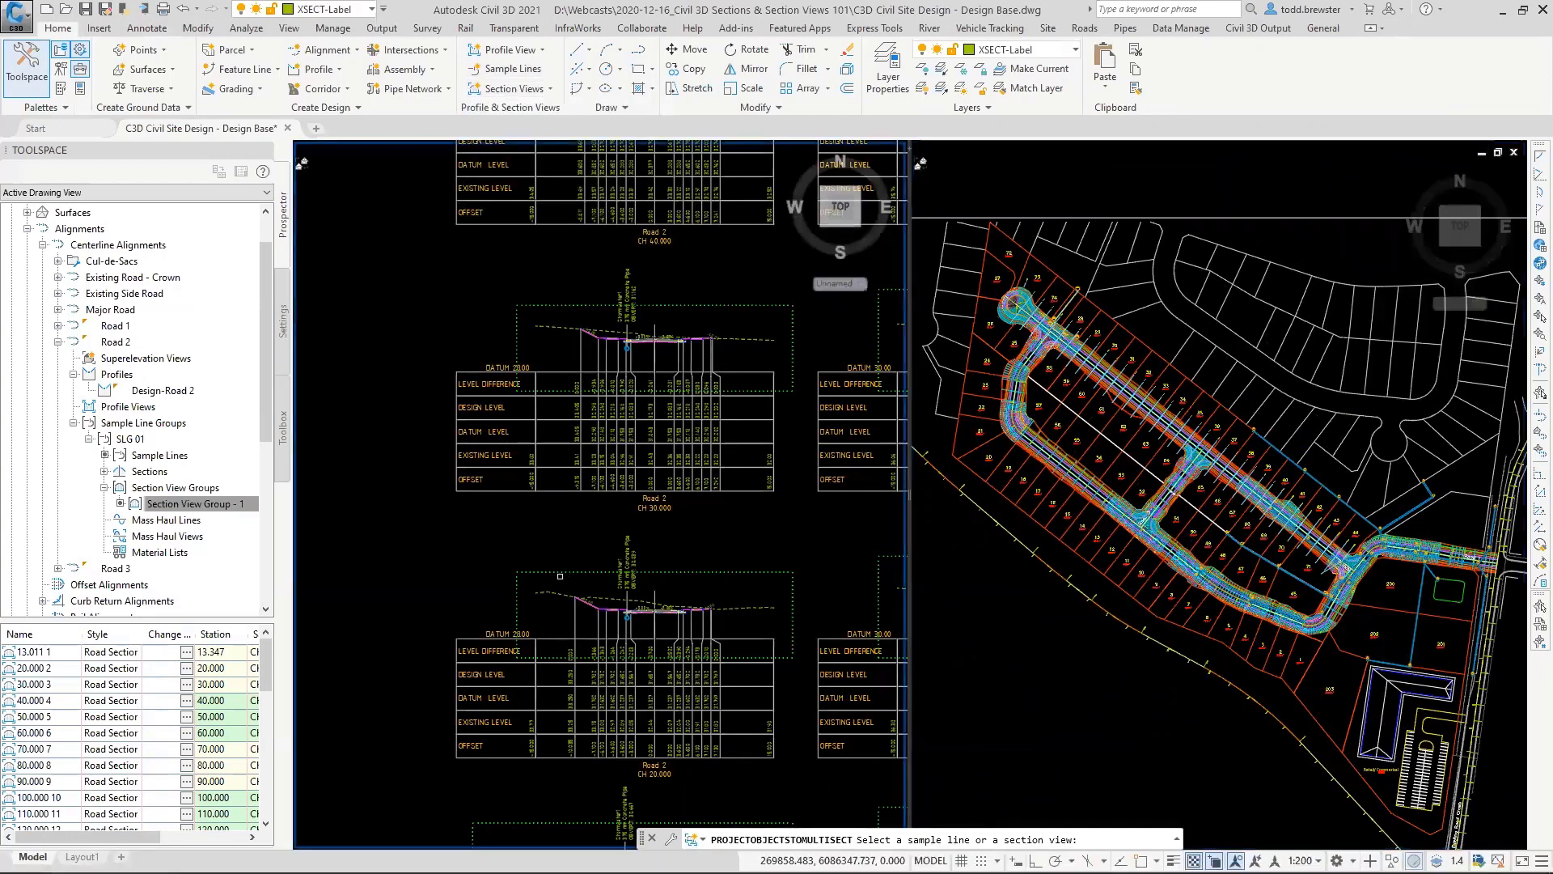
{"action": "left_click", "coordinate": [560, 576]}
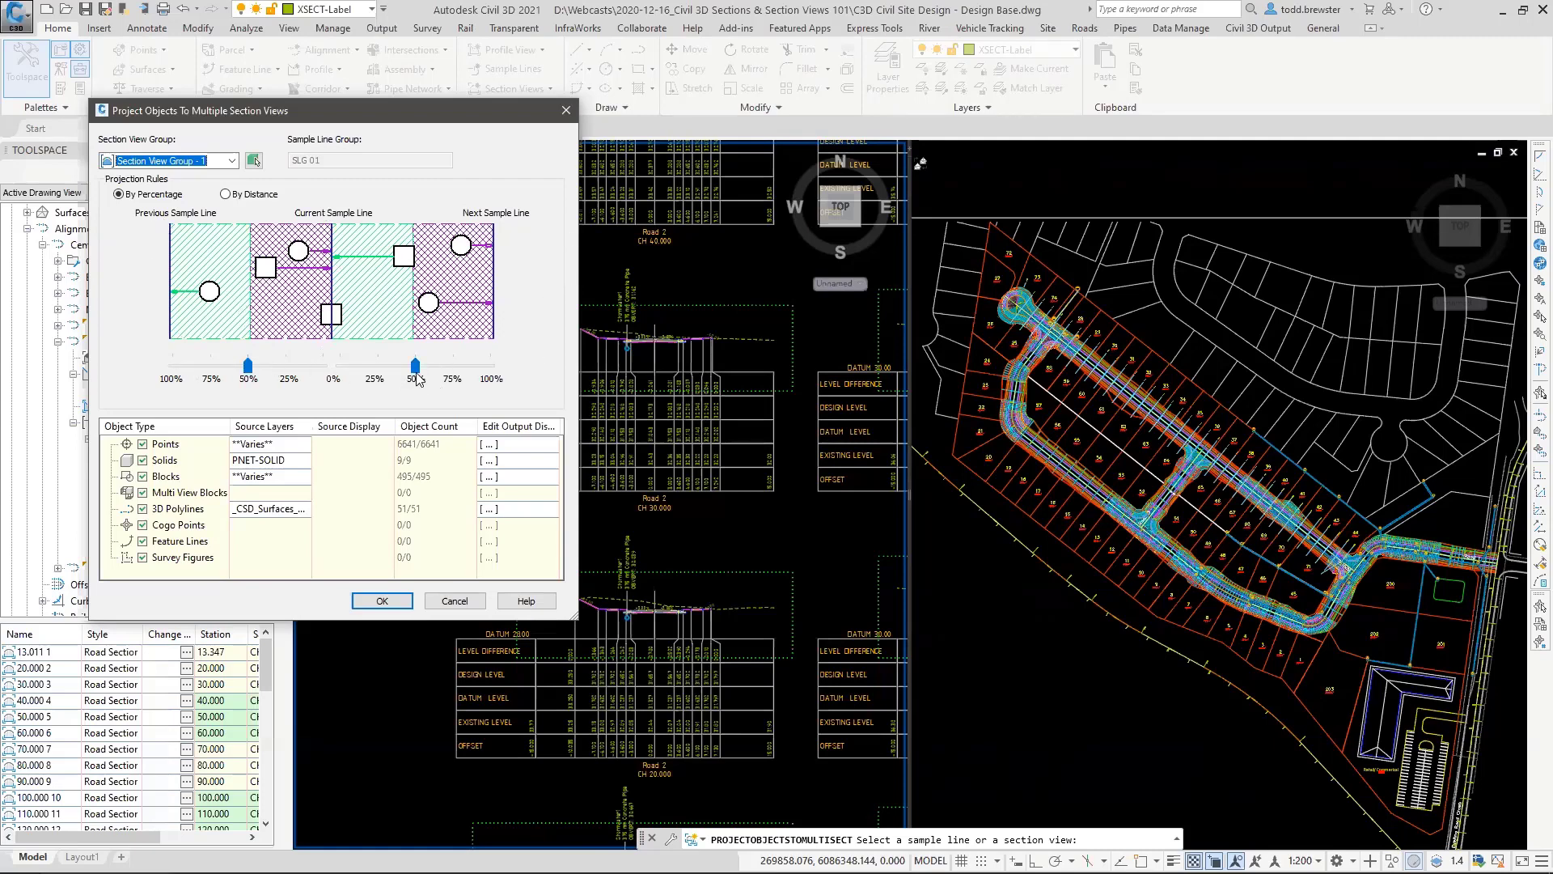
{"action": "mouse_move", "coordinate": [415, 365]}
{"action": "left_mouse_down"}
{"action": "mouse_move", "coordinate": [453, 365]}
{"action": "mouse_move", "coordinate": [378, 365]}
{"action": "left_mouse_up"}
{"action": "left_click", "coordinate": [257, 369]}
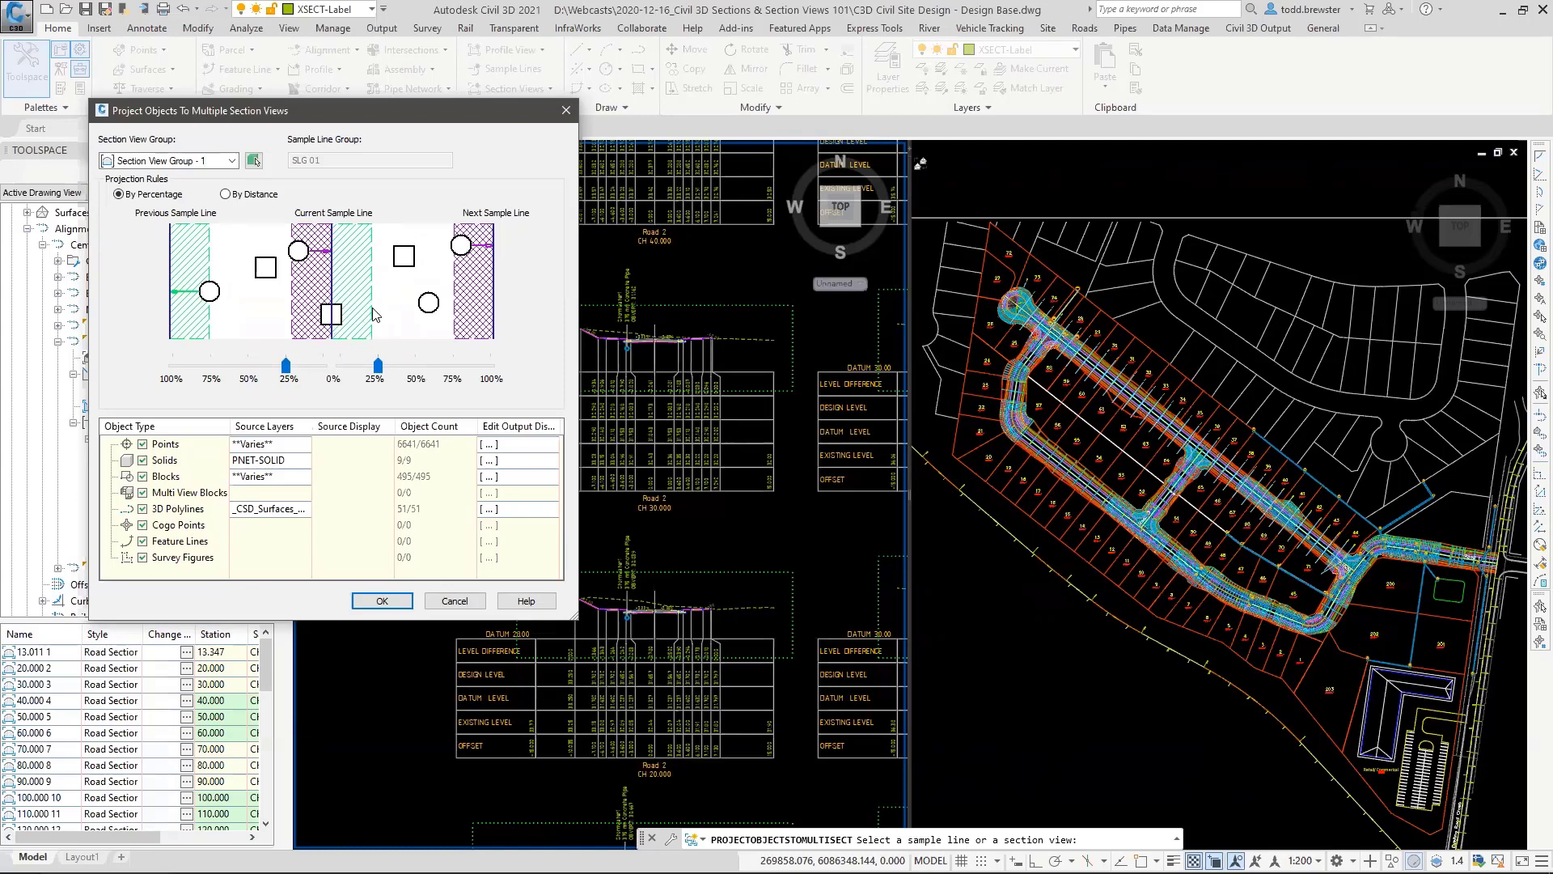
Step: Try the projection sliders at 100% and 50% each way, and By Distance before returning to By Percentage
{"action": "left_click_drag", "start_coordinate": [378, 365], "coordinate": [491, 366]}
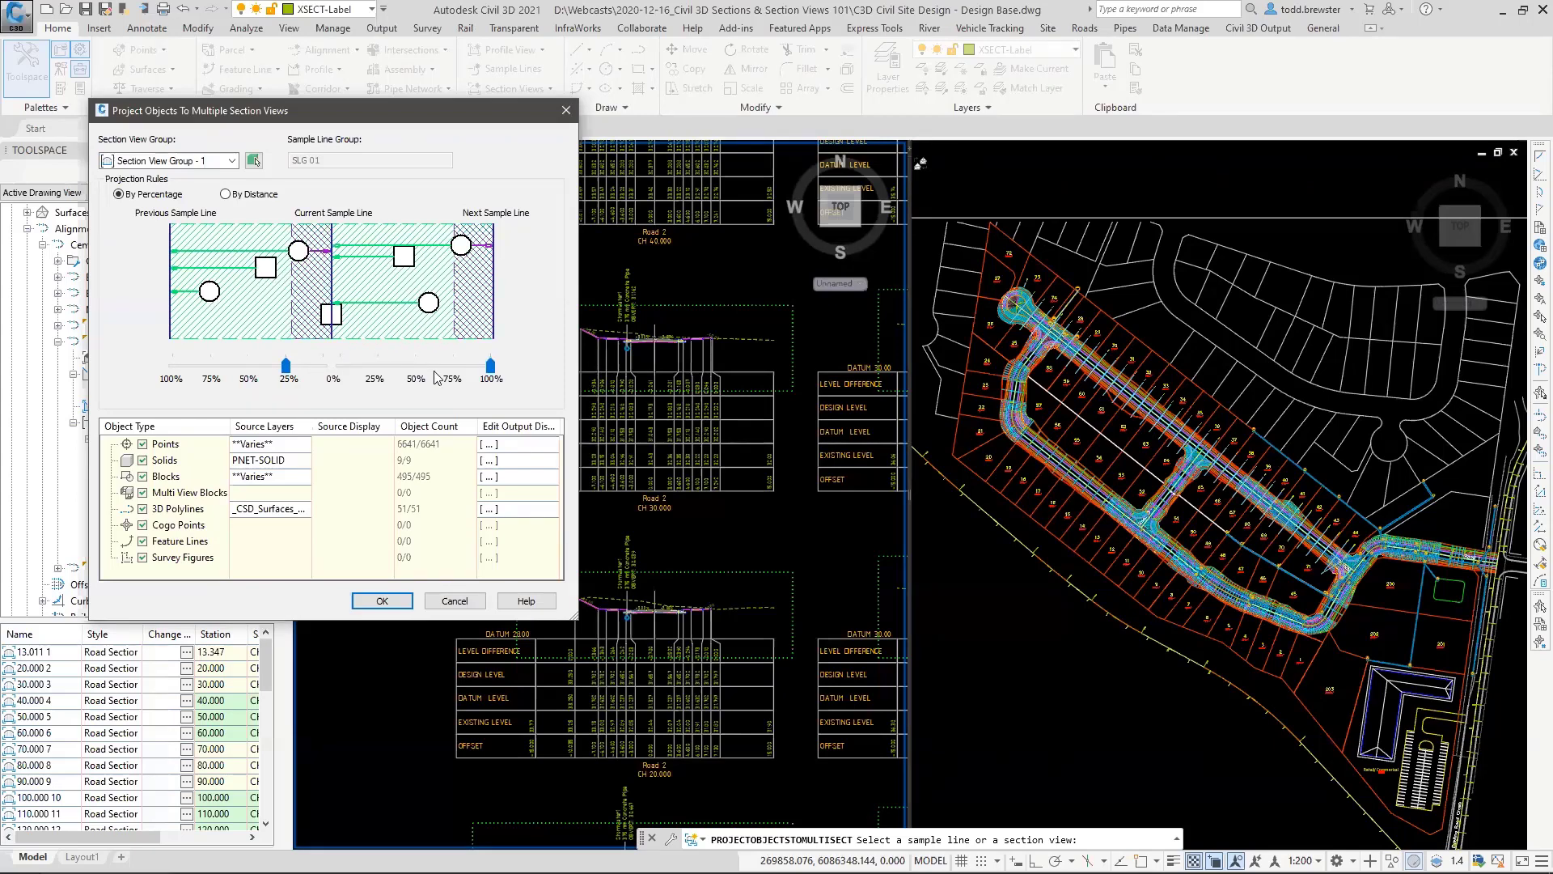
{"action": "left_click_drag", "start_coordinate": [285, 366], "coordinate": [173, 366]}
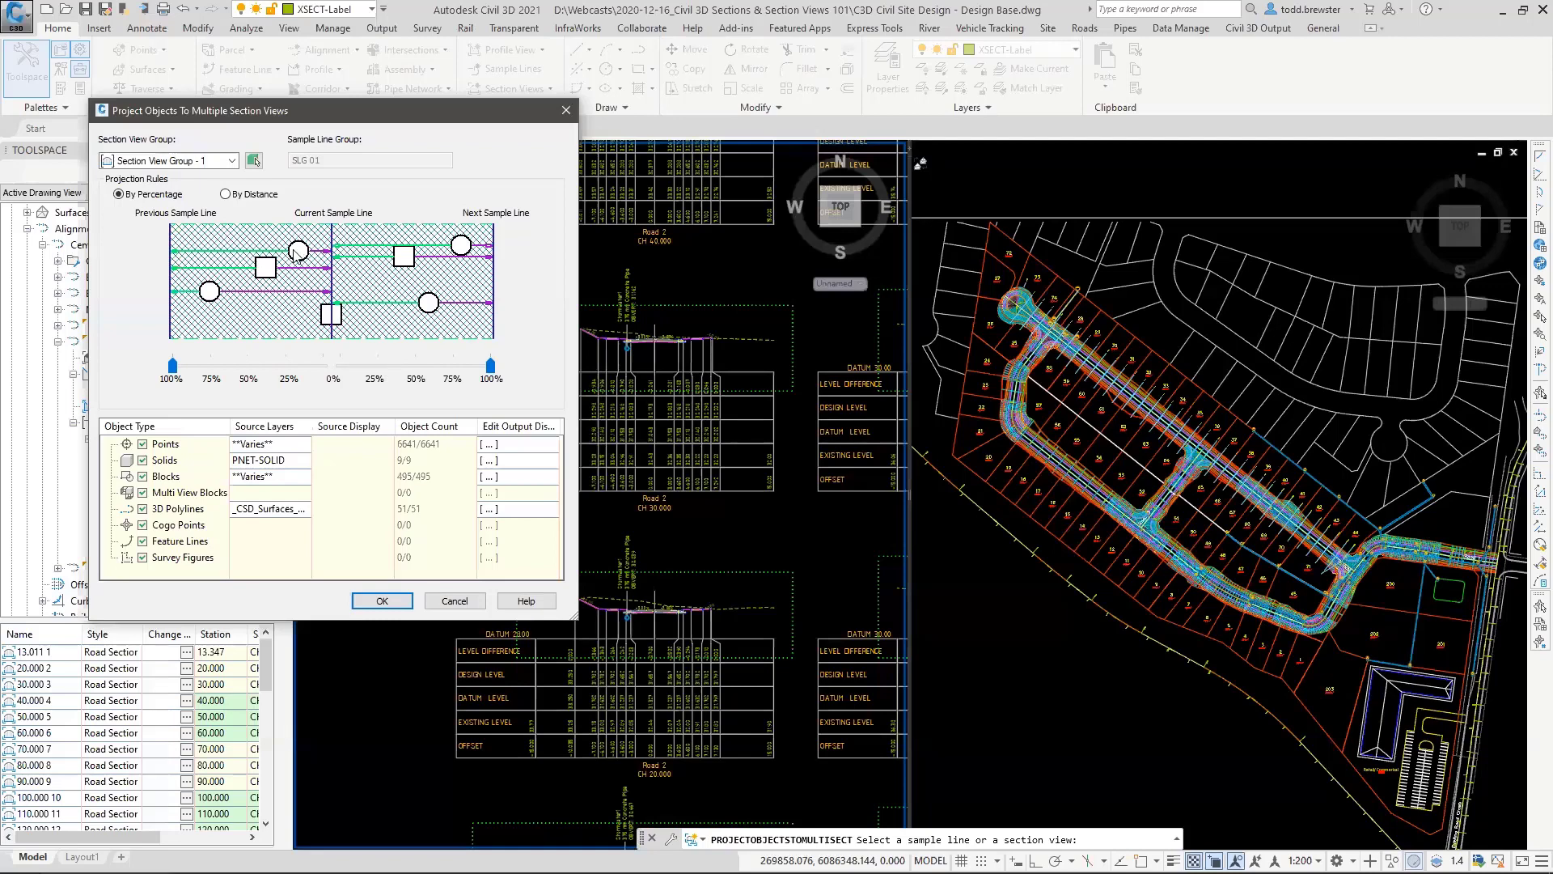
{"action": "left_click_drag", "start_coordinate": [490, 365], "coordinate": [415, 366]}
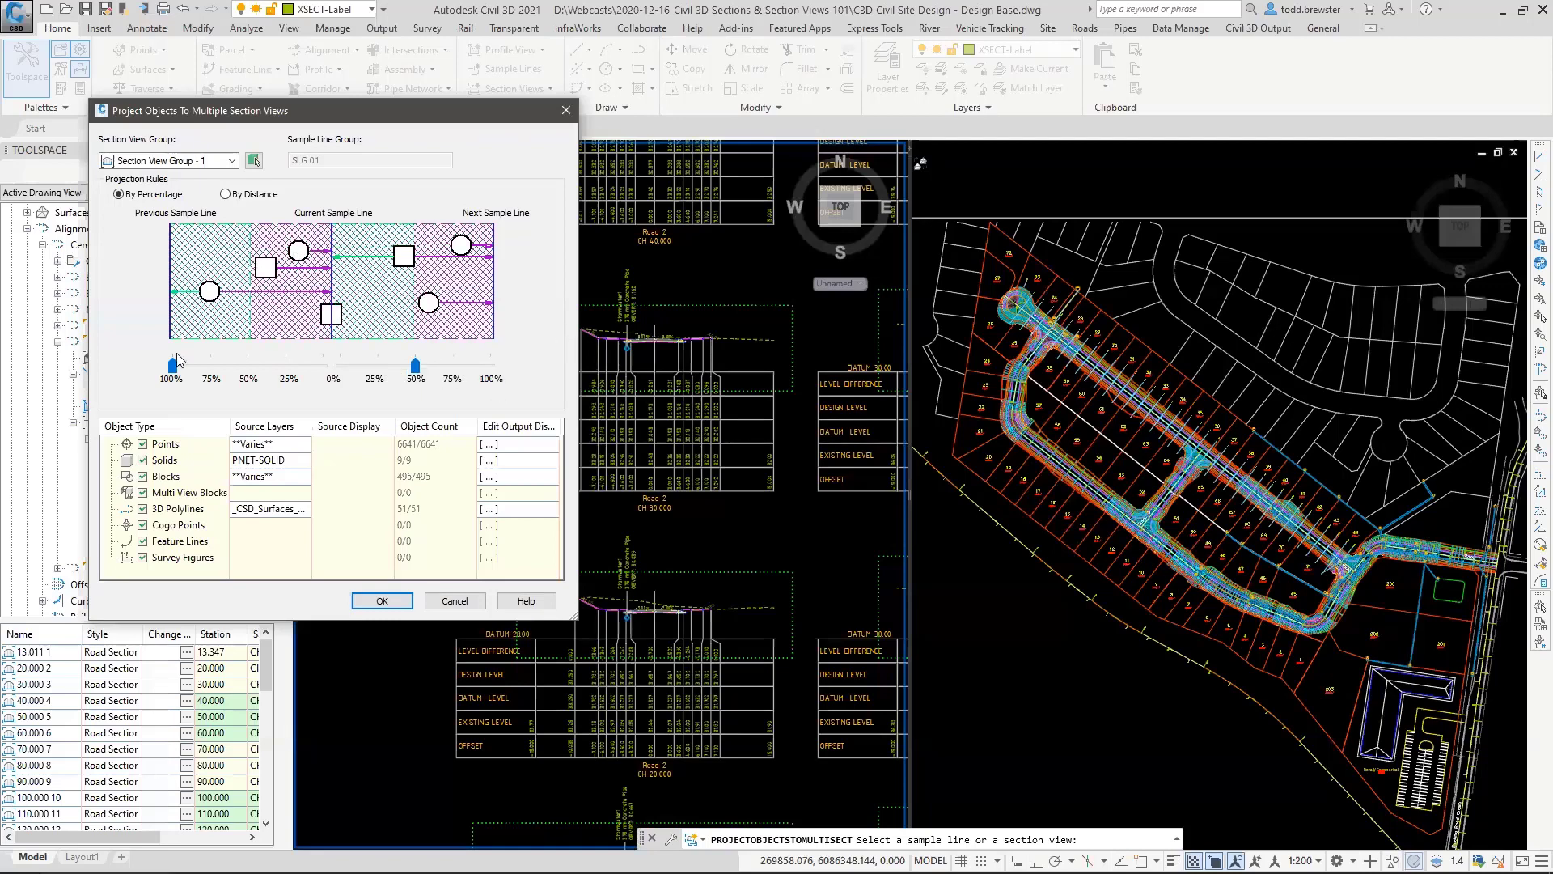
{"action": "left_click_drag", "start_coordinate": [172, 365], "coordinate": [248, 365]}
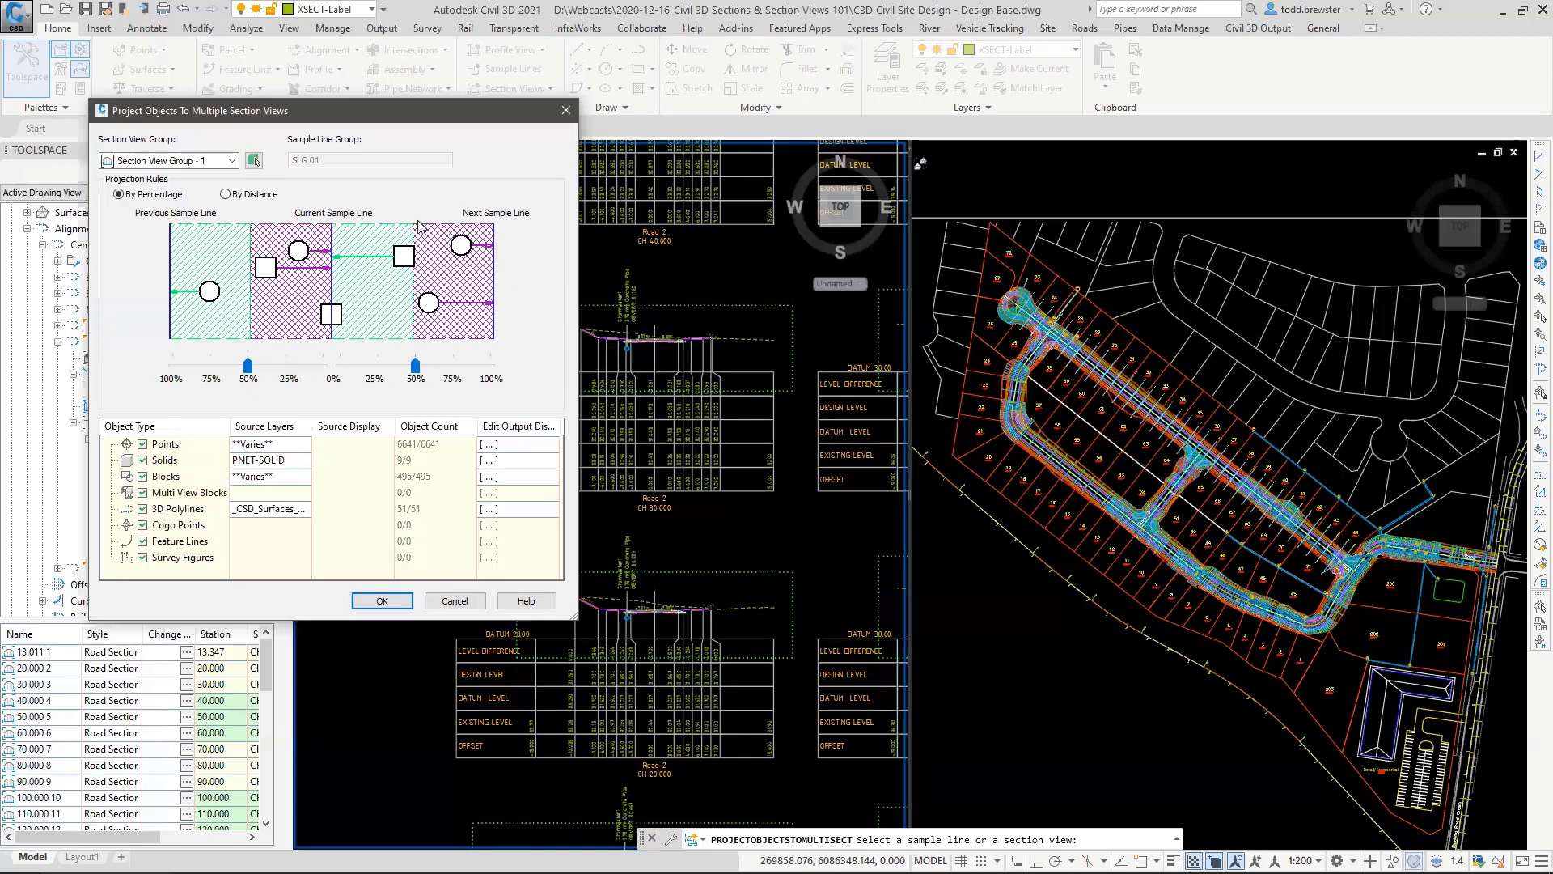
{"action": "left_click", "coordinate": [225, 195]}
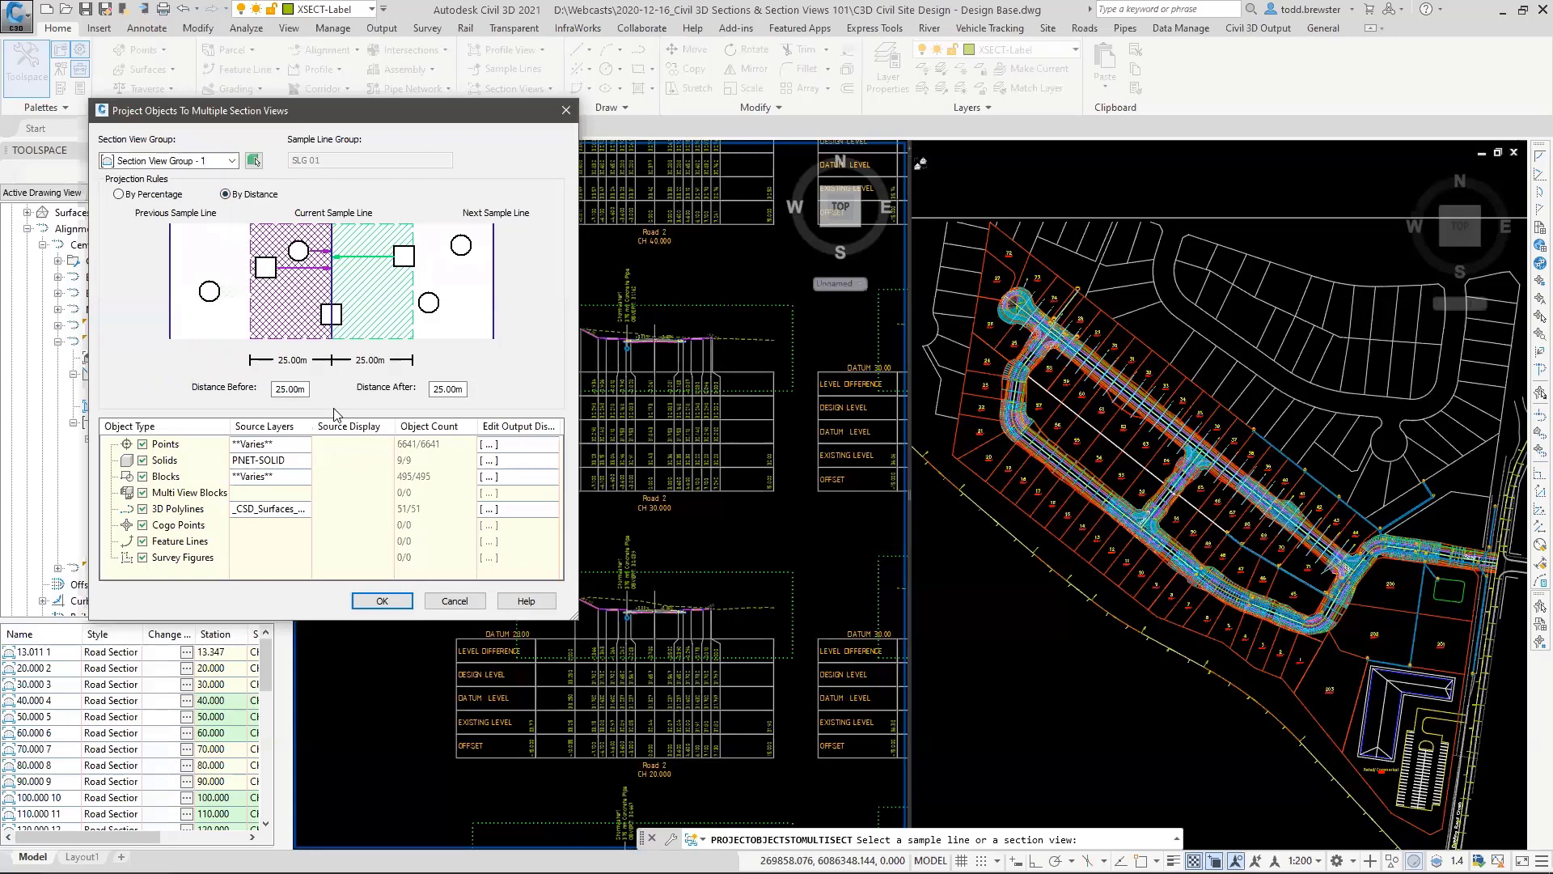
{"action": "left_click", "coordinate": [152, 194]}
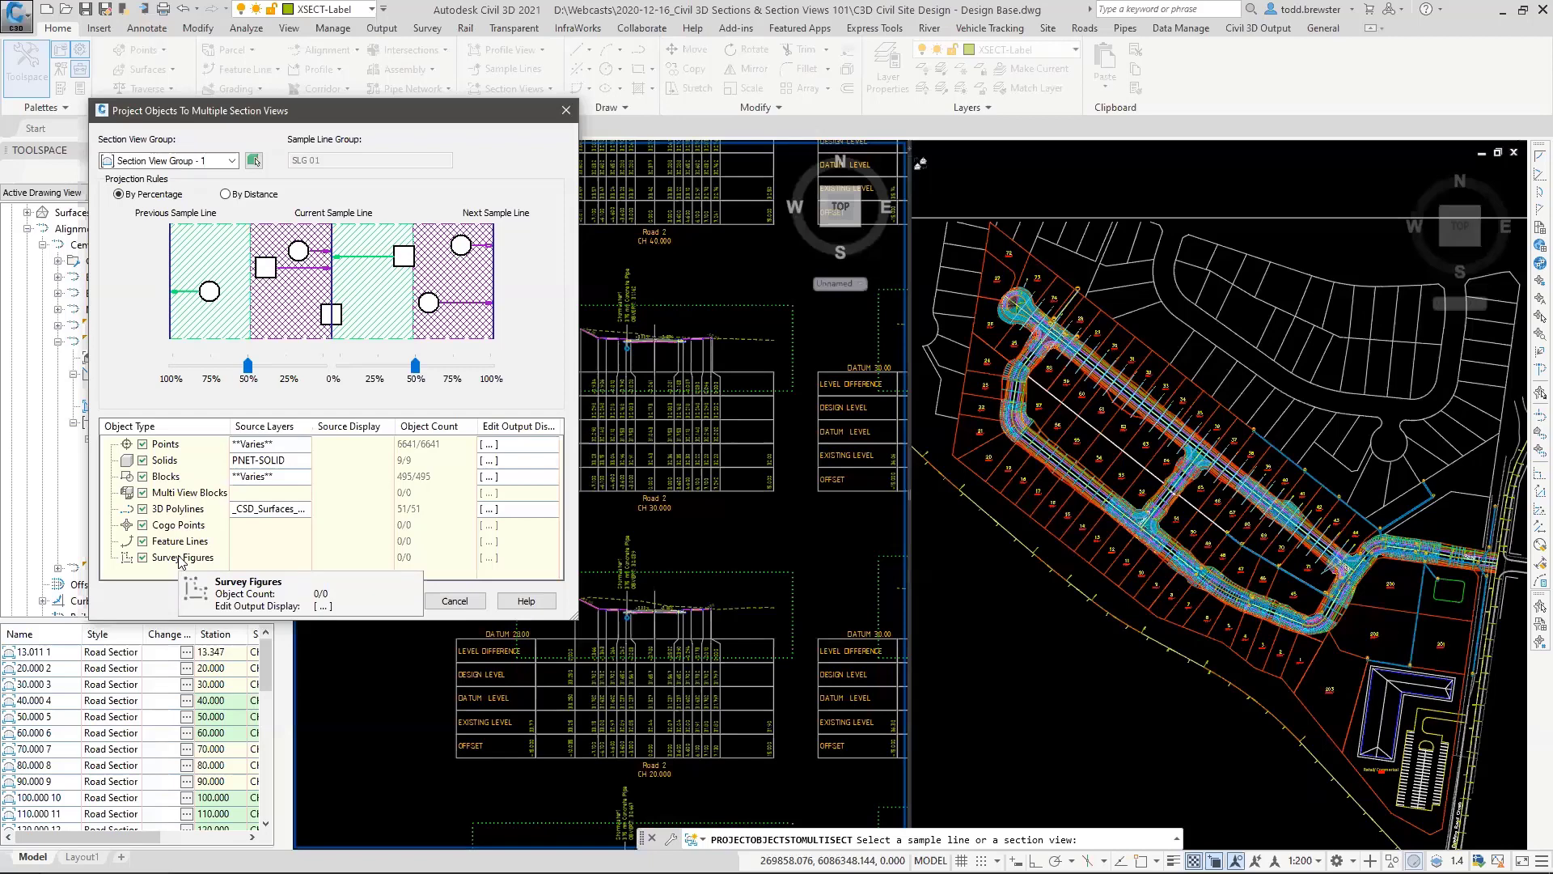
Step: Review the 3D Polylines layer list, then cancel the projection without applying anything
{"action": "left_click", "coordinate": [267, 509]}
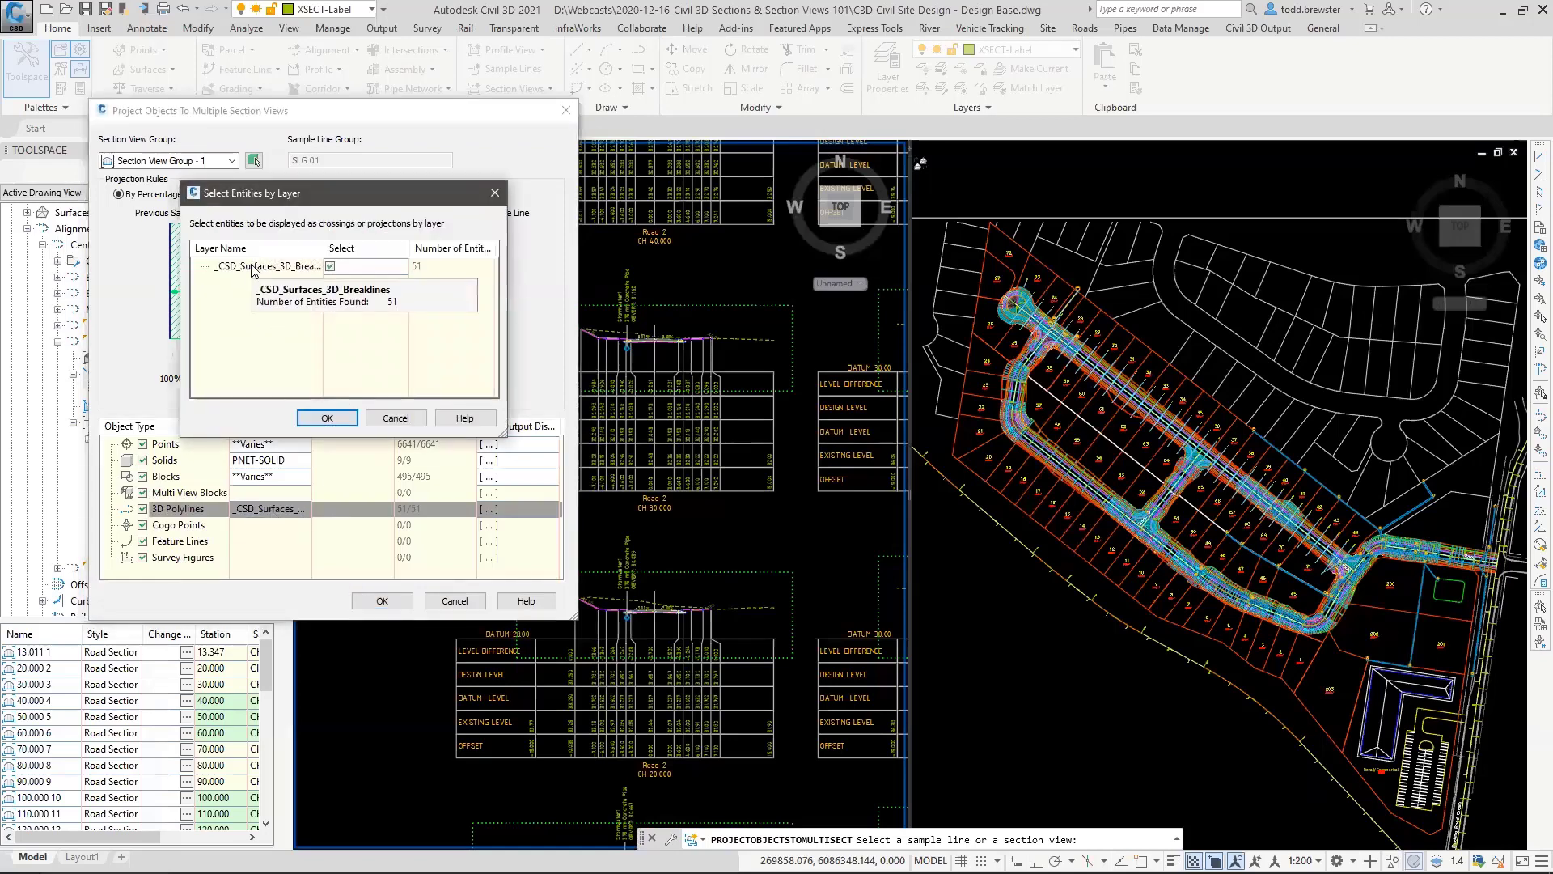
{"action": "left_click", "coordinate": [327, 418]}
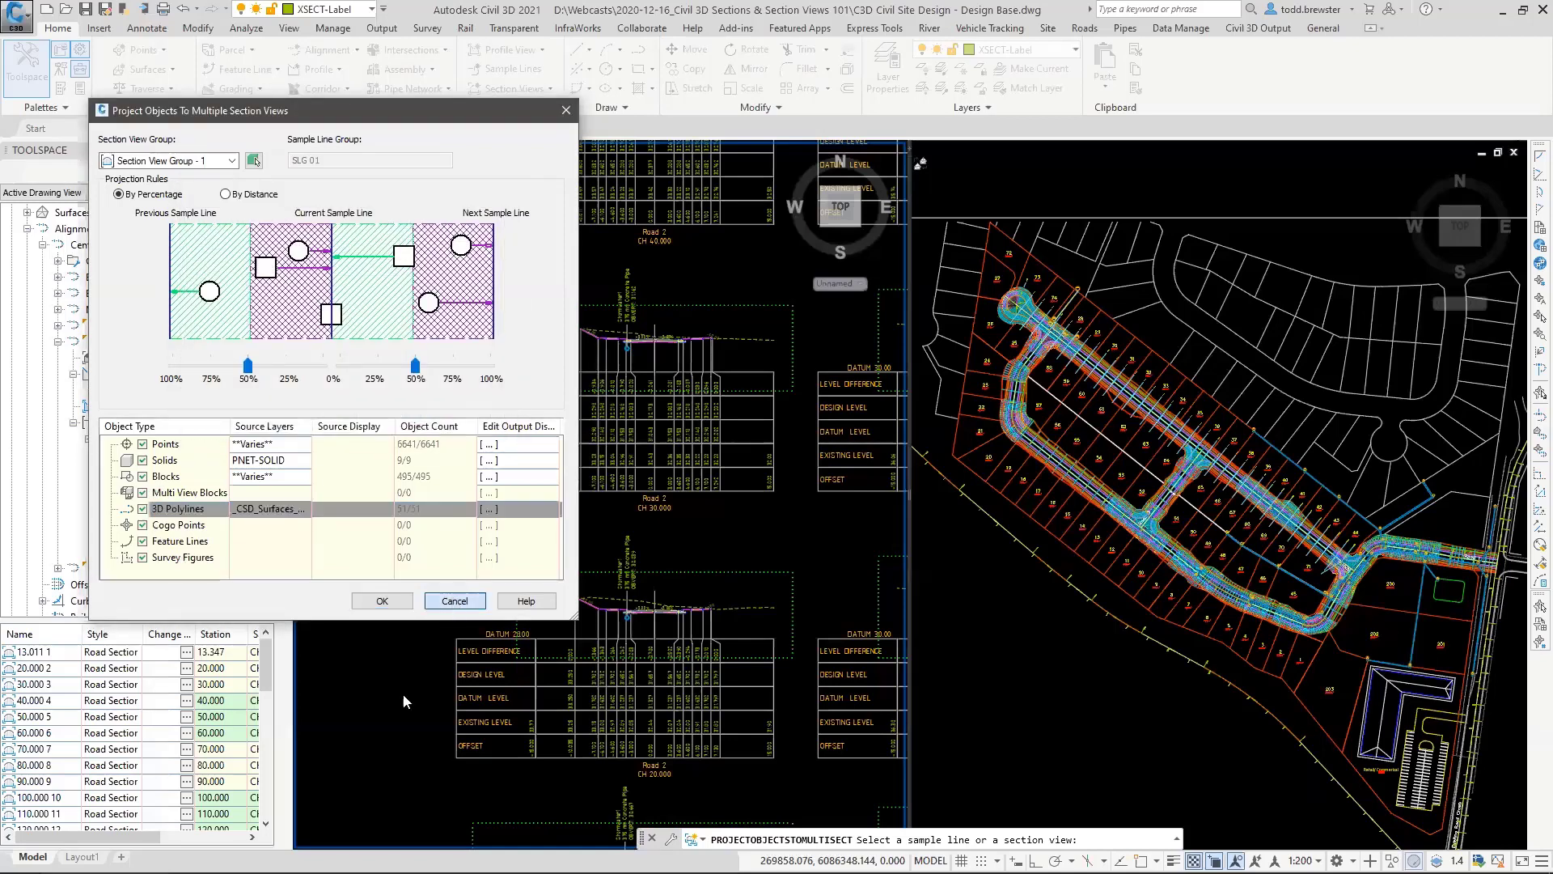
{"action": "left_click", "coordinate": [455, 600]}
{"action": "left_click", "coordinate": [1315, 390]}
{"action": "key", "text": "Escape"}
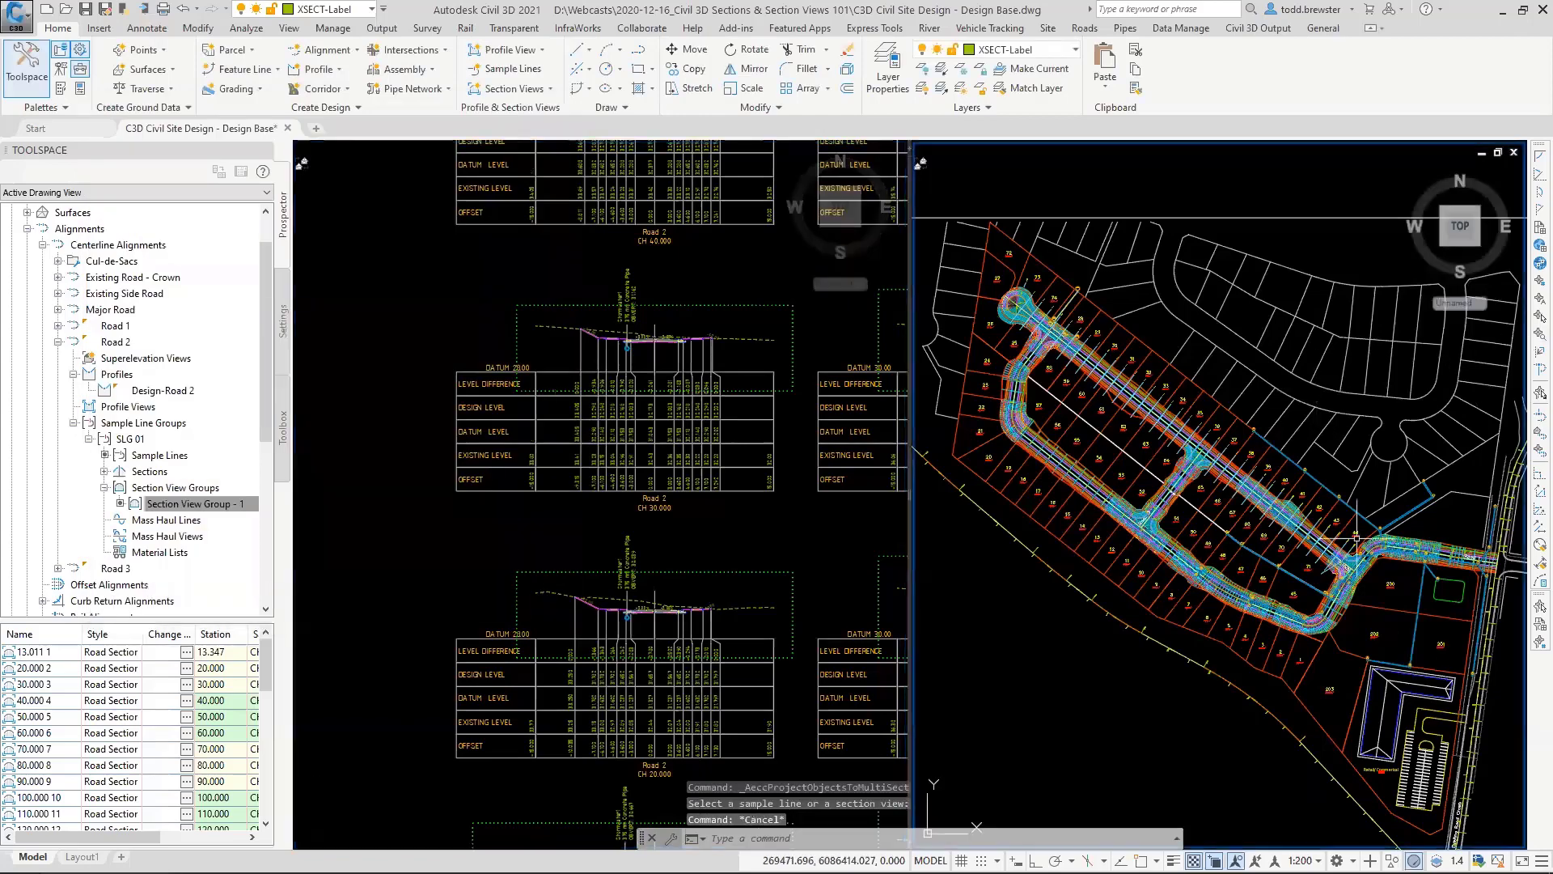
Step: Select the three _Z Objects polylines with Select Similar and convert them to 3D polylines
{"action": "scroll", "coordinate": [1347, 557], "scroll_direction": "up", "scroll_amount": 5}
{"action": "left_click", "coordinate": [1337, 530]}
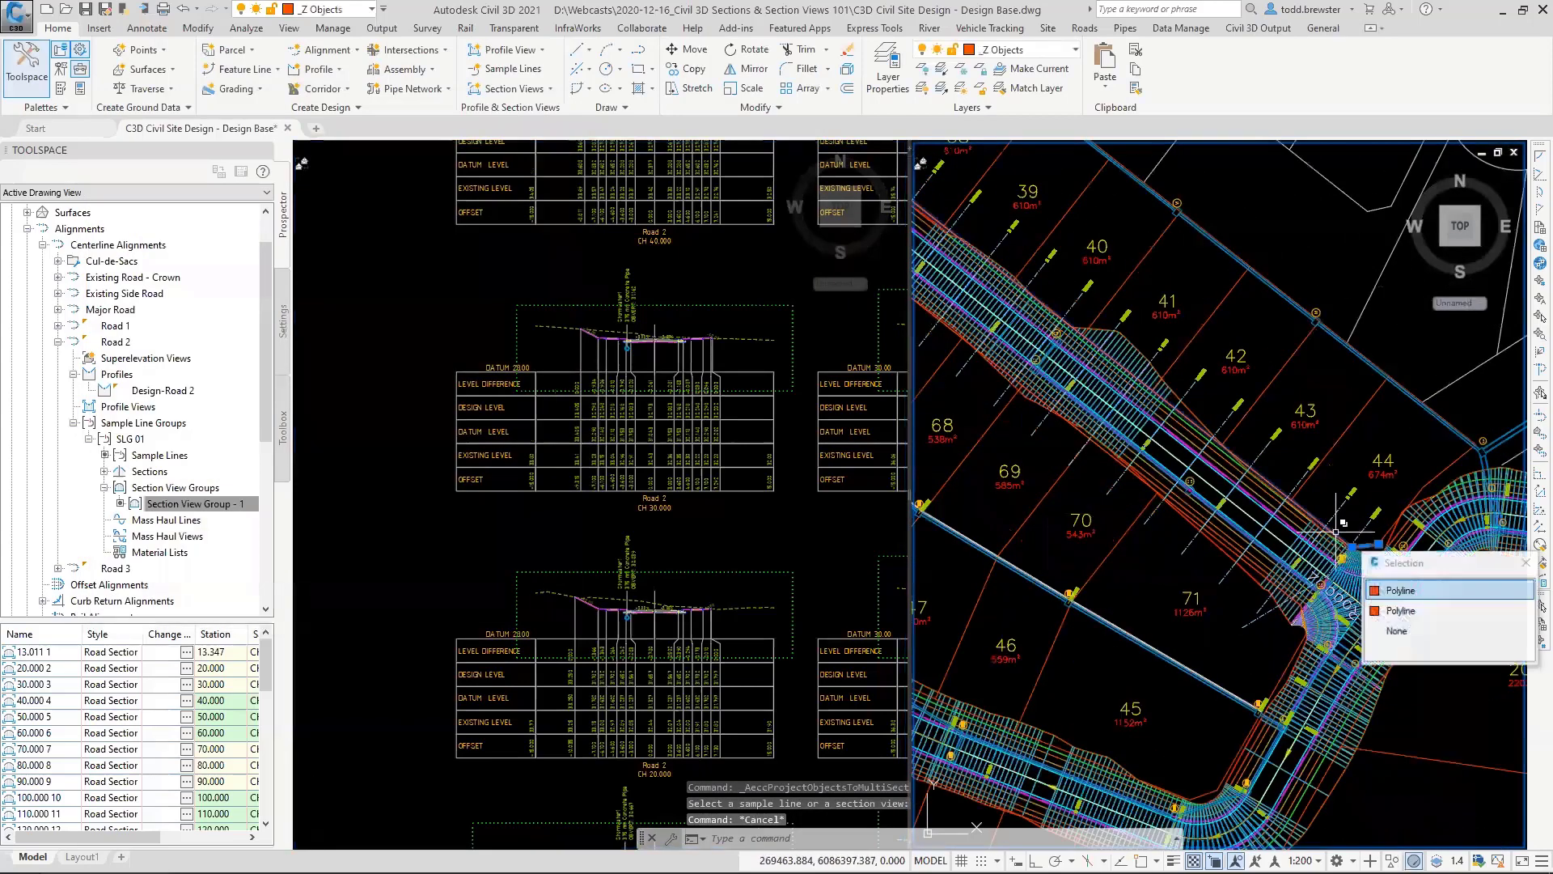
{"action": "left_click", "coordinate": [1400, 590]}
{"action": "right_click", "coordinate": [1341, 492]}
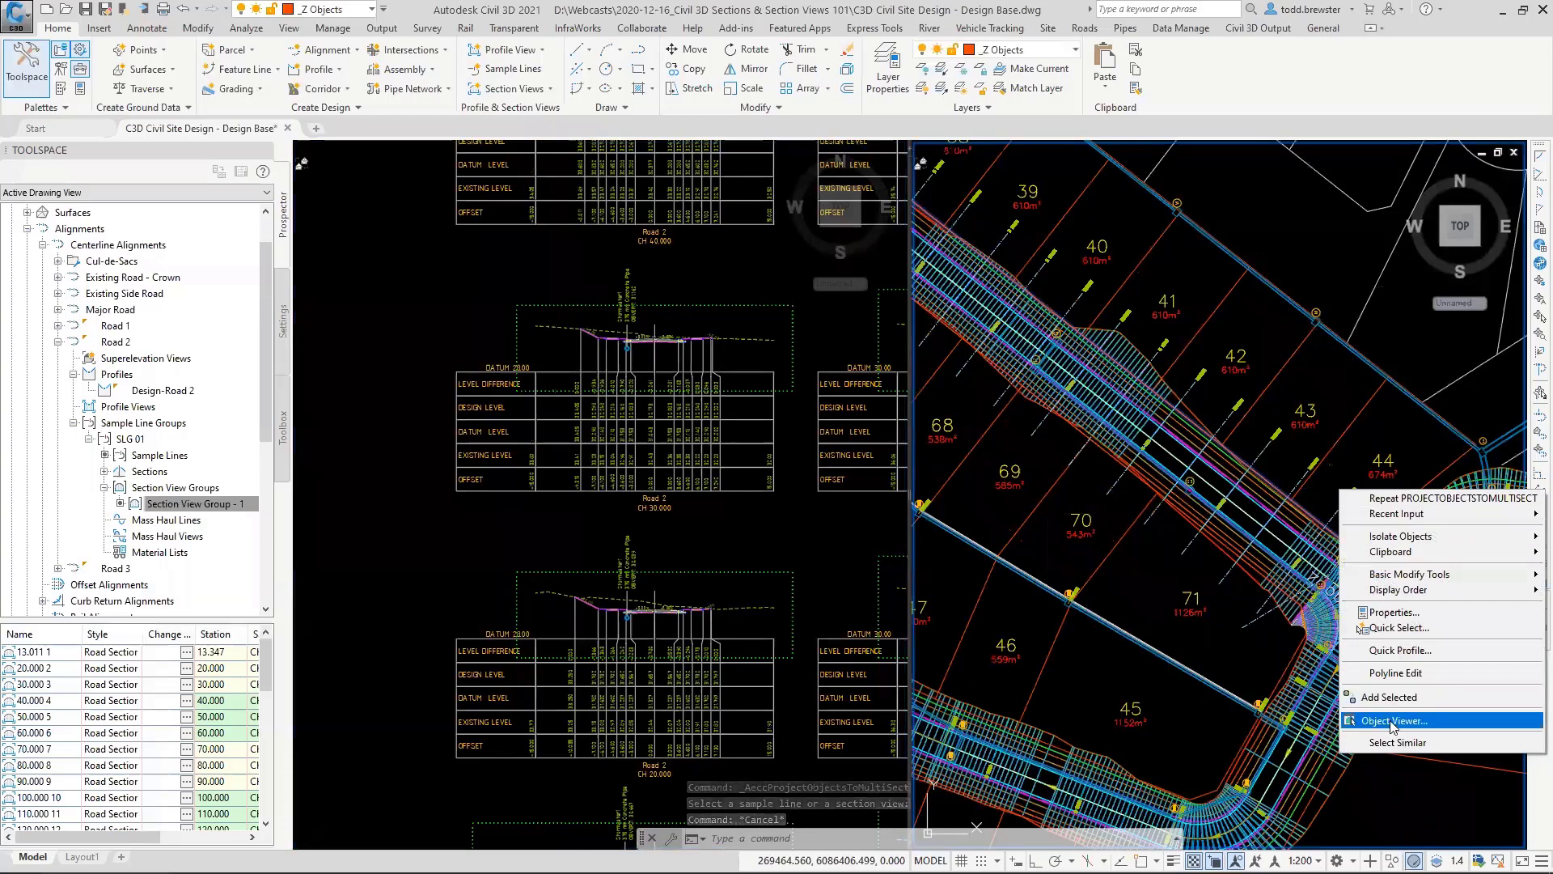
{"action": "left_click", "coordinate": [1379, 742]}
{"action": "scroll", "coordinate": [1197, 524], "scroll_direction": "down", "scroll_amount": 6}
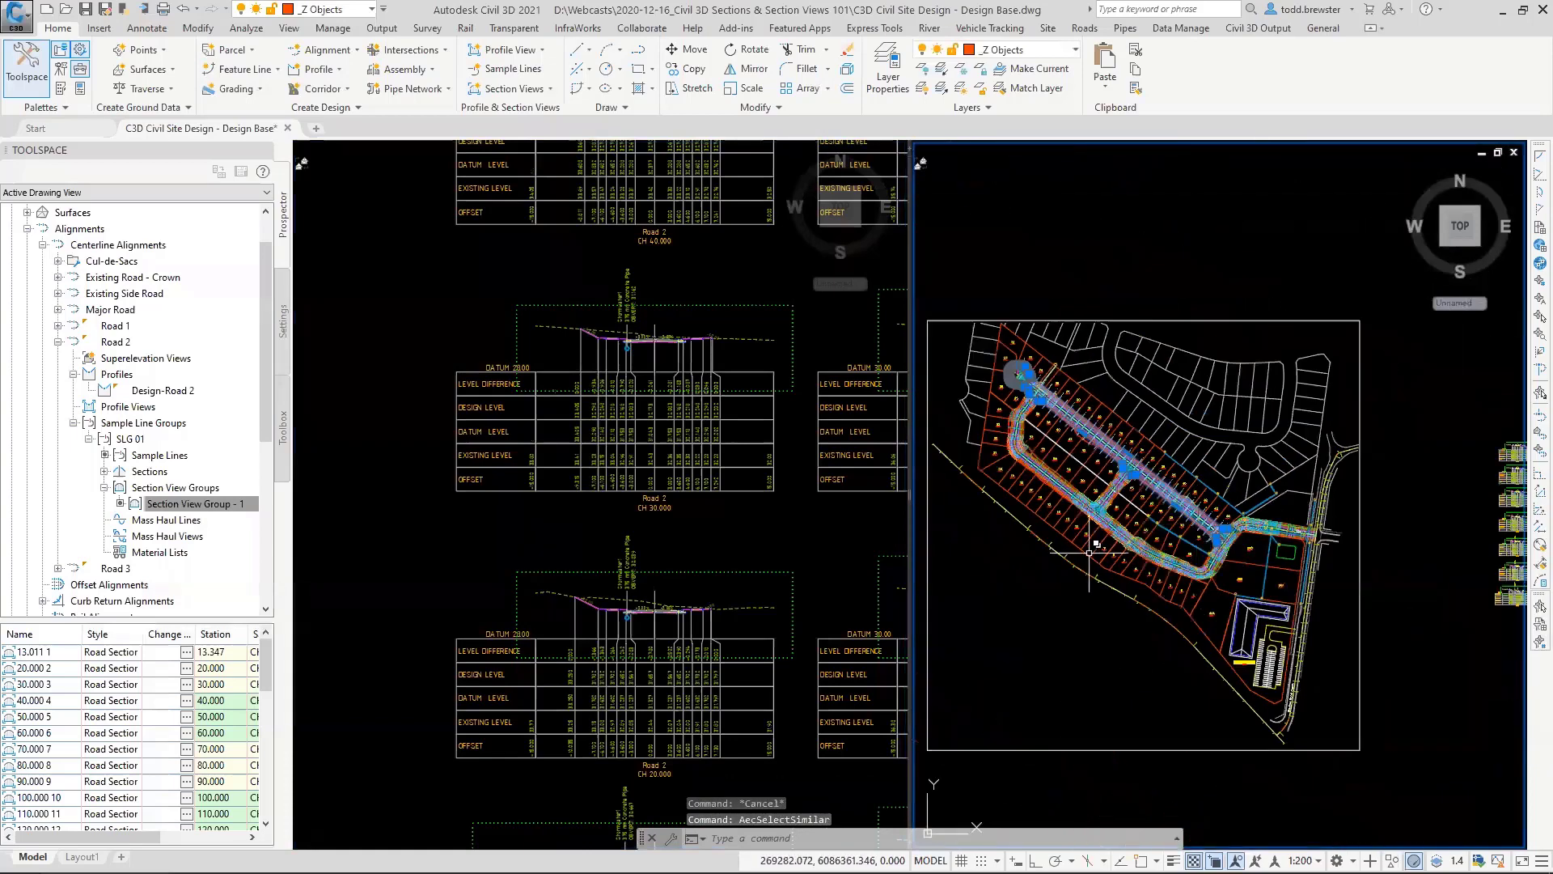
{"action": "middle_click_drag", "start_coordinate": [1092, 534], "coordinate": [1166, 561]}
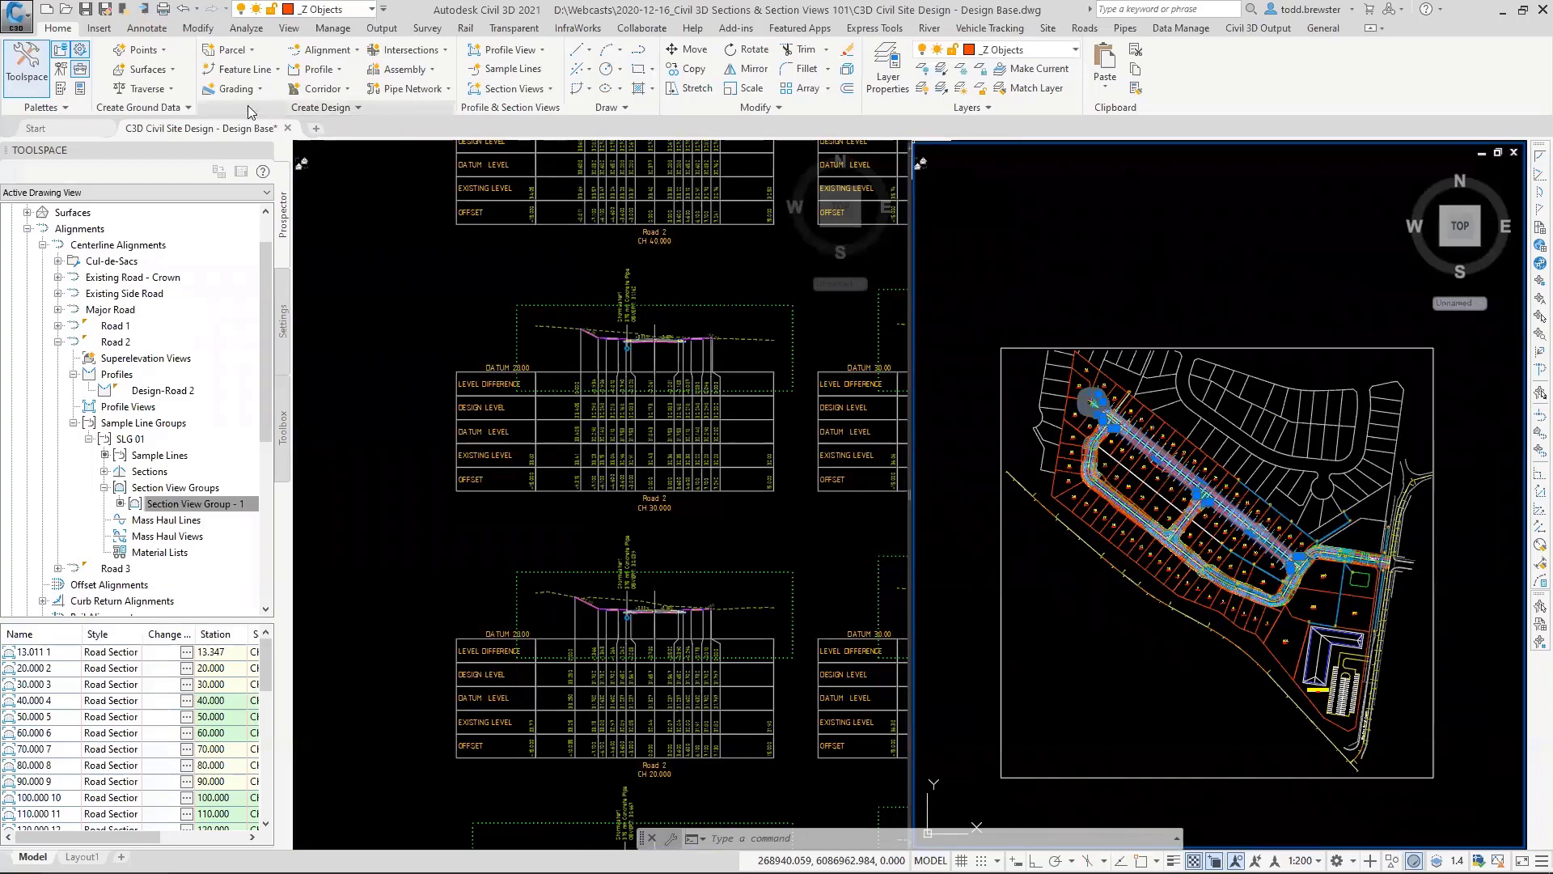
{"action": "left_click", "coordinate": [198, 27]}
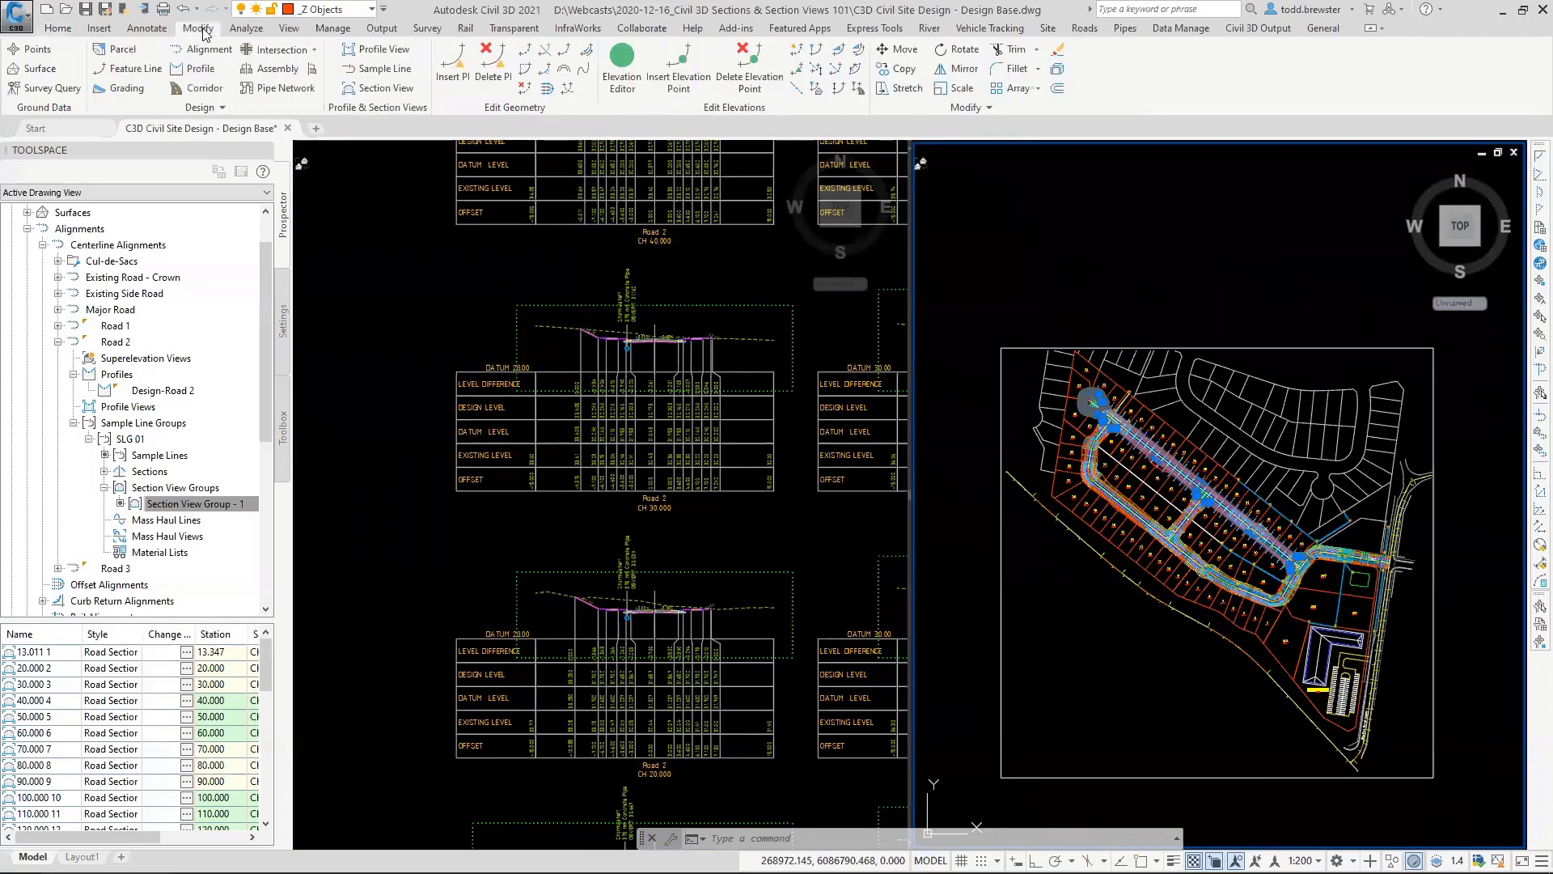
{"action": "left_click", "coordinate": [233, 110]}
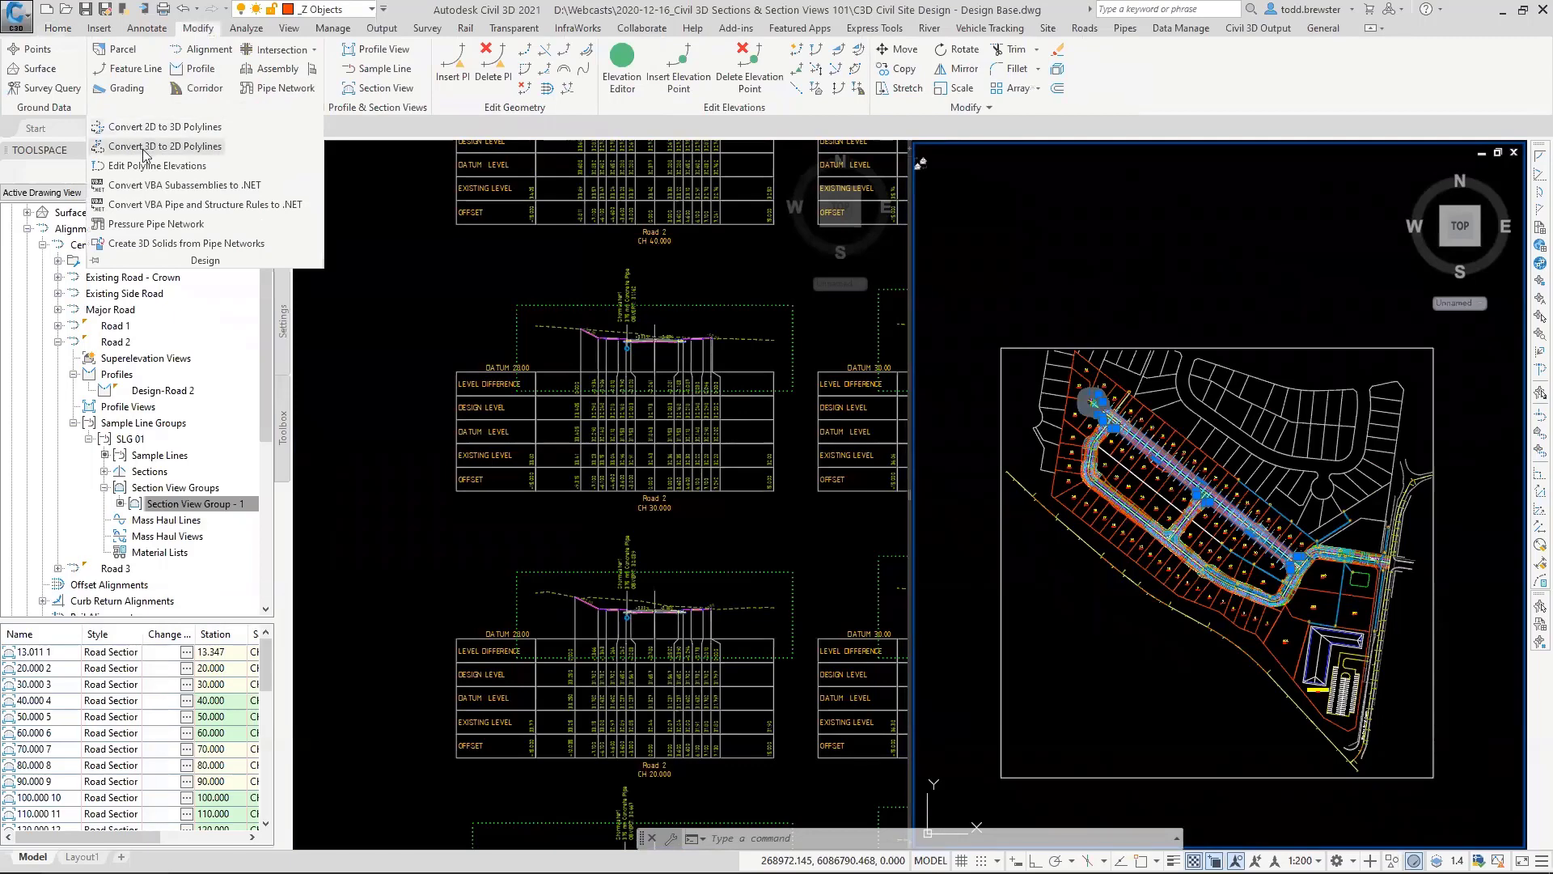
{"action": "left_click", "coordinate": [159, 129]}
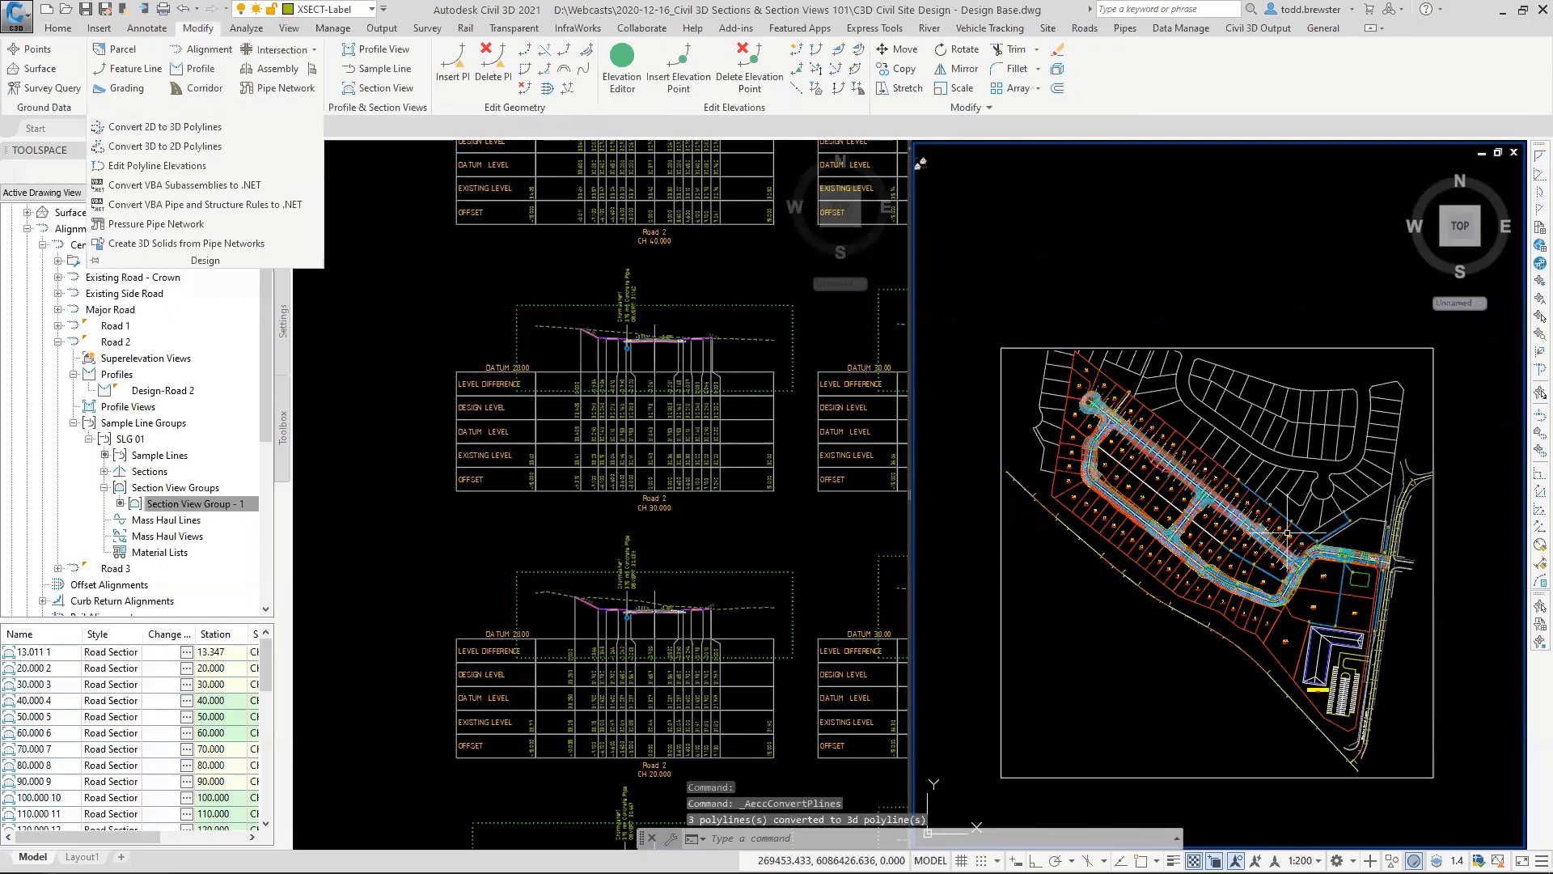
Step: Start Project Objects To Multiple Views from the Section Views tools
{"action": "left_click", "coordinate": [58, 27]}
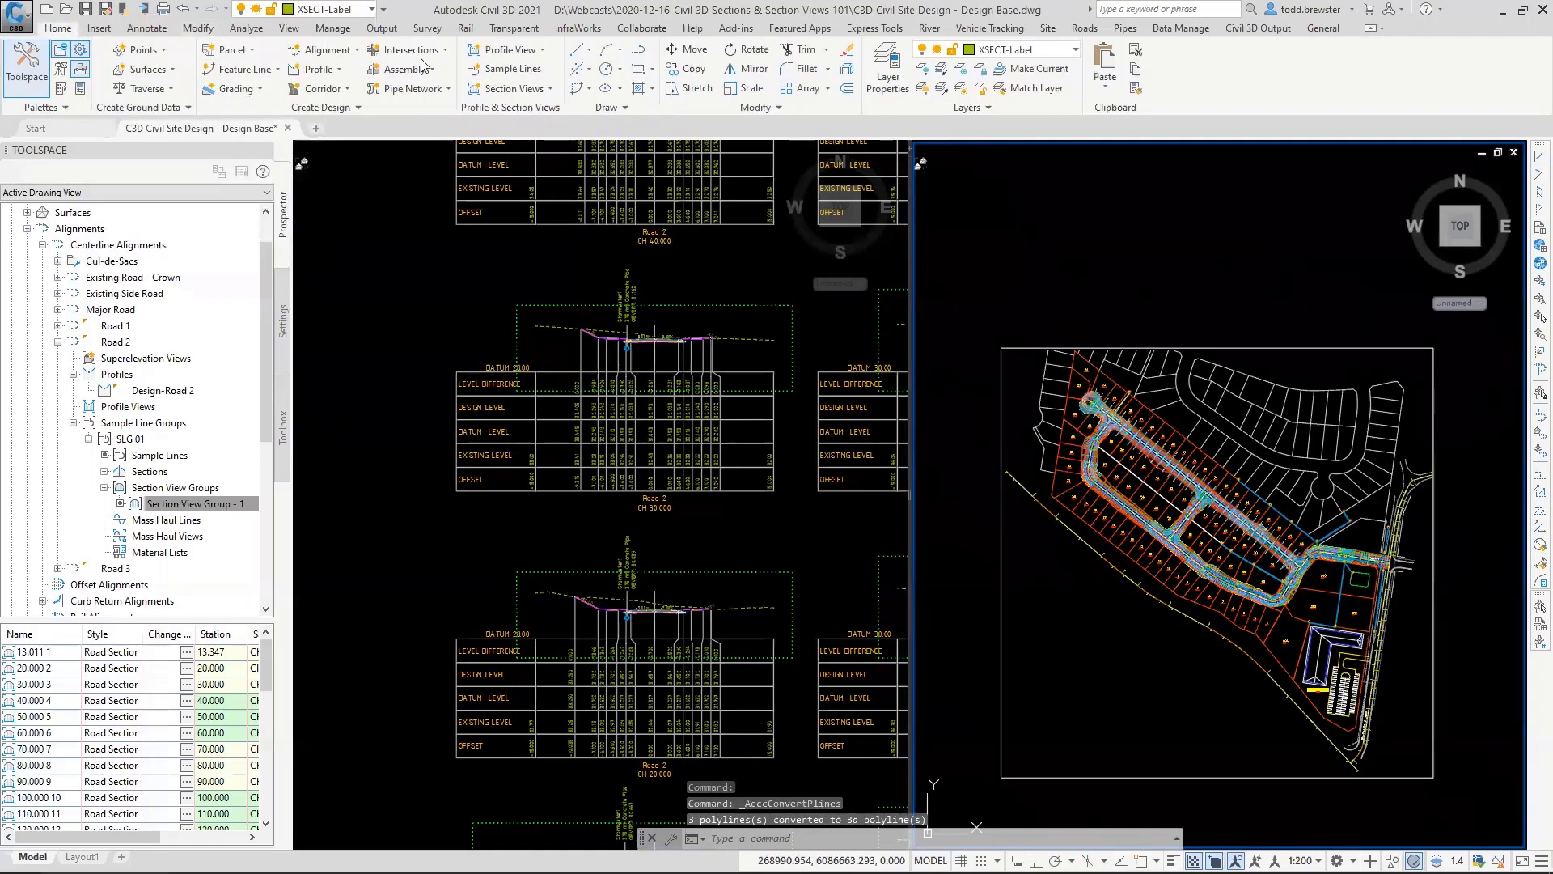
{"action": "left_click", "coordinate": [518, 88]}
{"action": "left_click", "coordinate": [543, 180]}
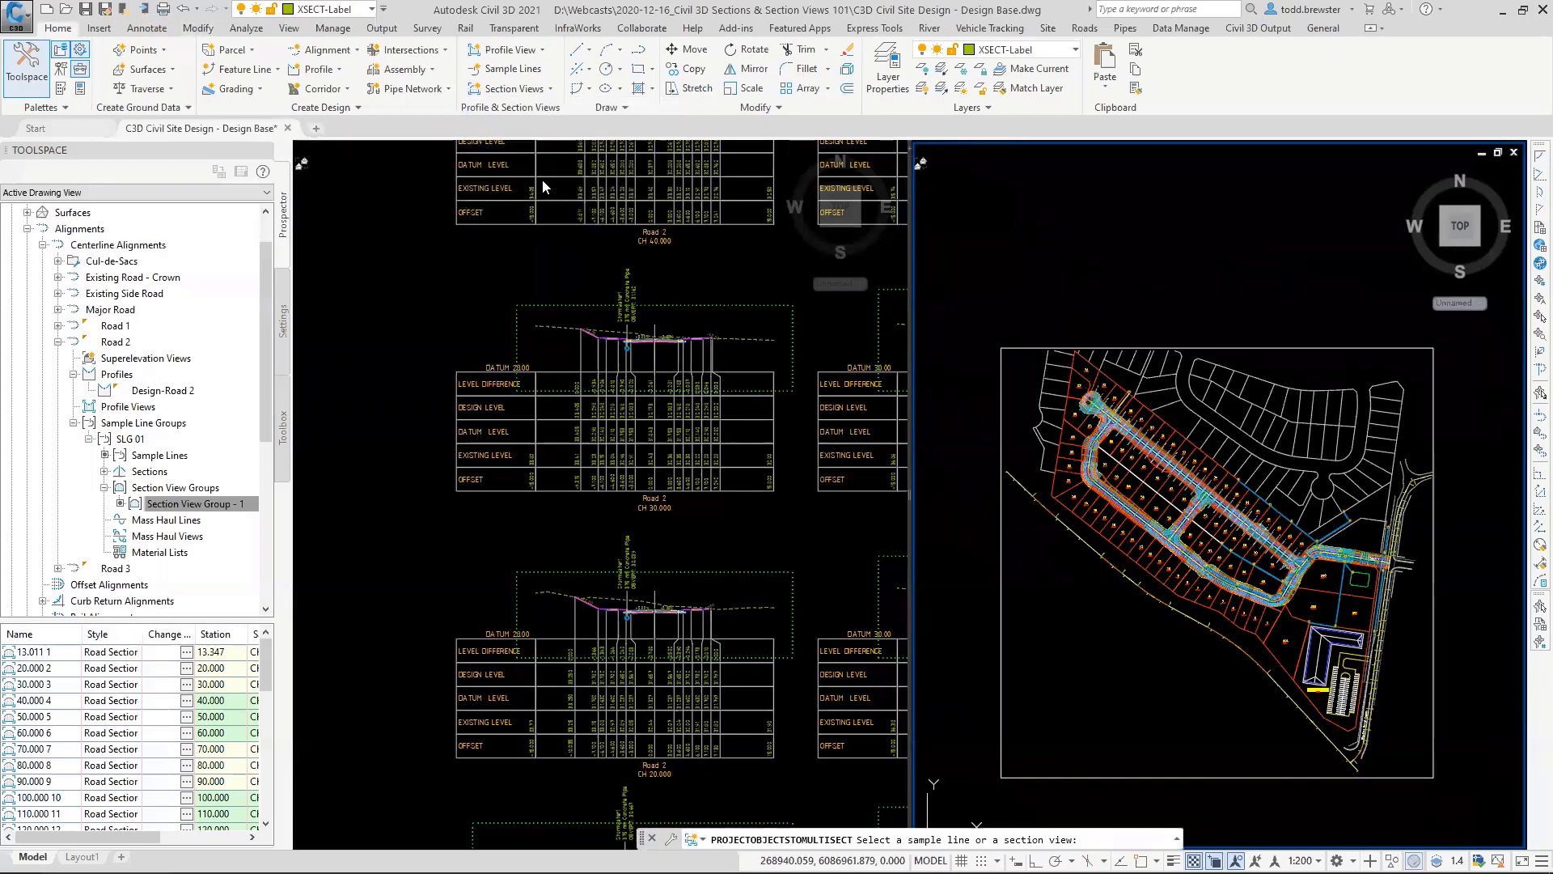
Step: Pick a section view and limit the 3D polyline source layers to _Z Objects only
{"action": "left_click", "coordinate": [550, 320]}
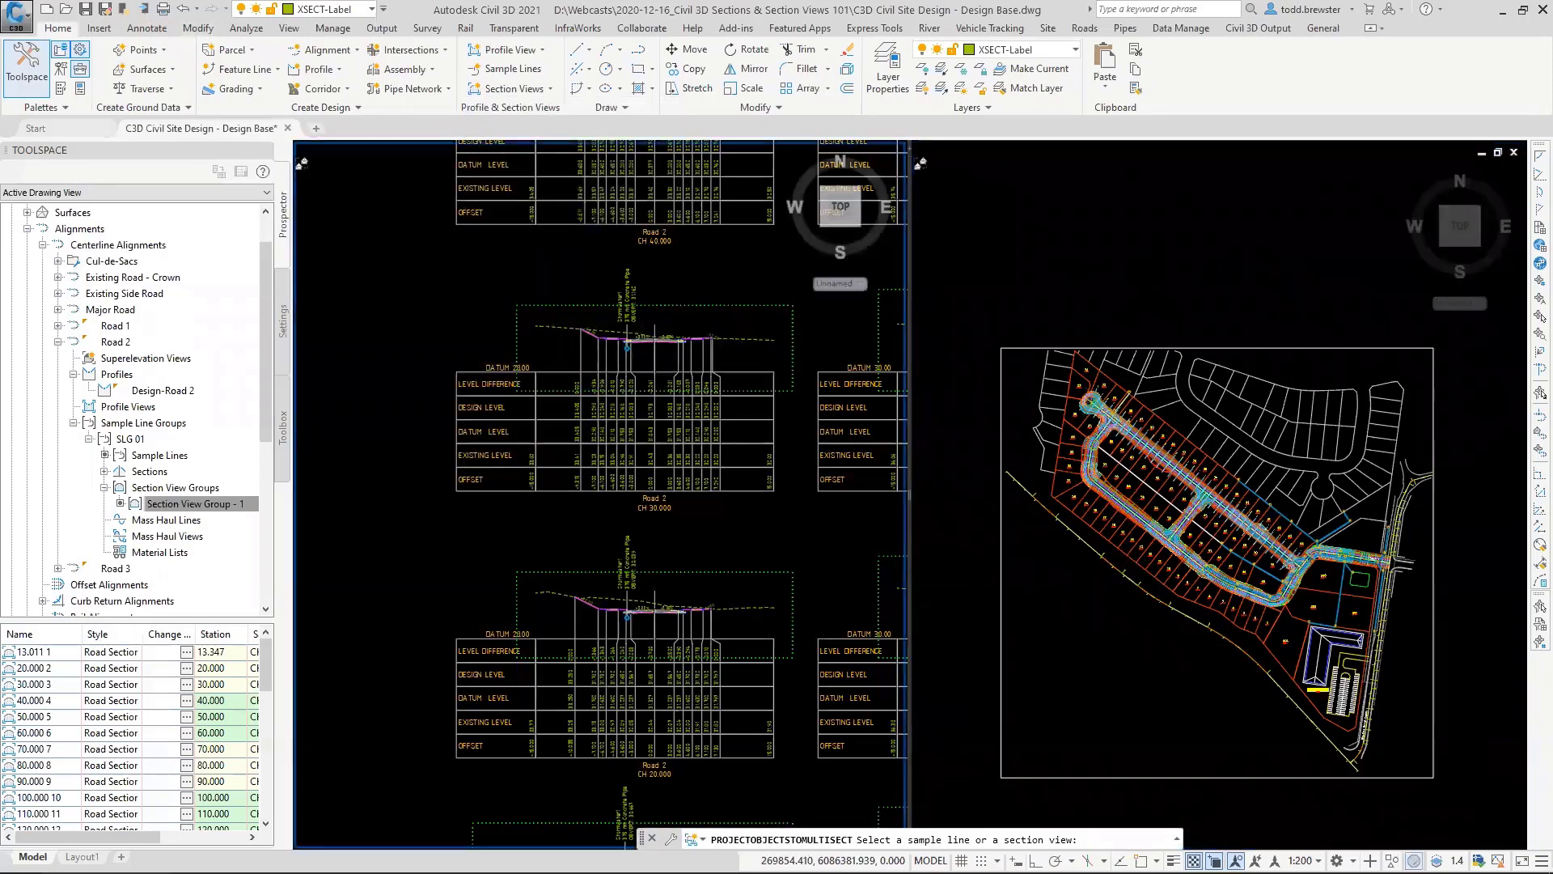
{"action": "left_click", "coordinate": [517, 340]}
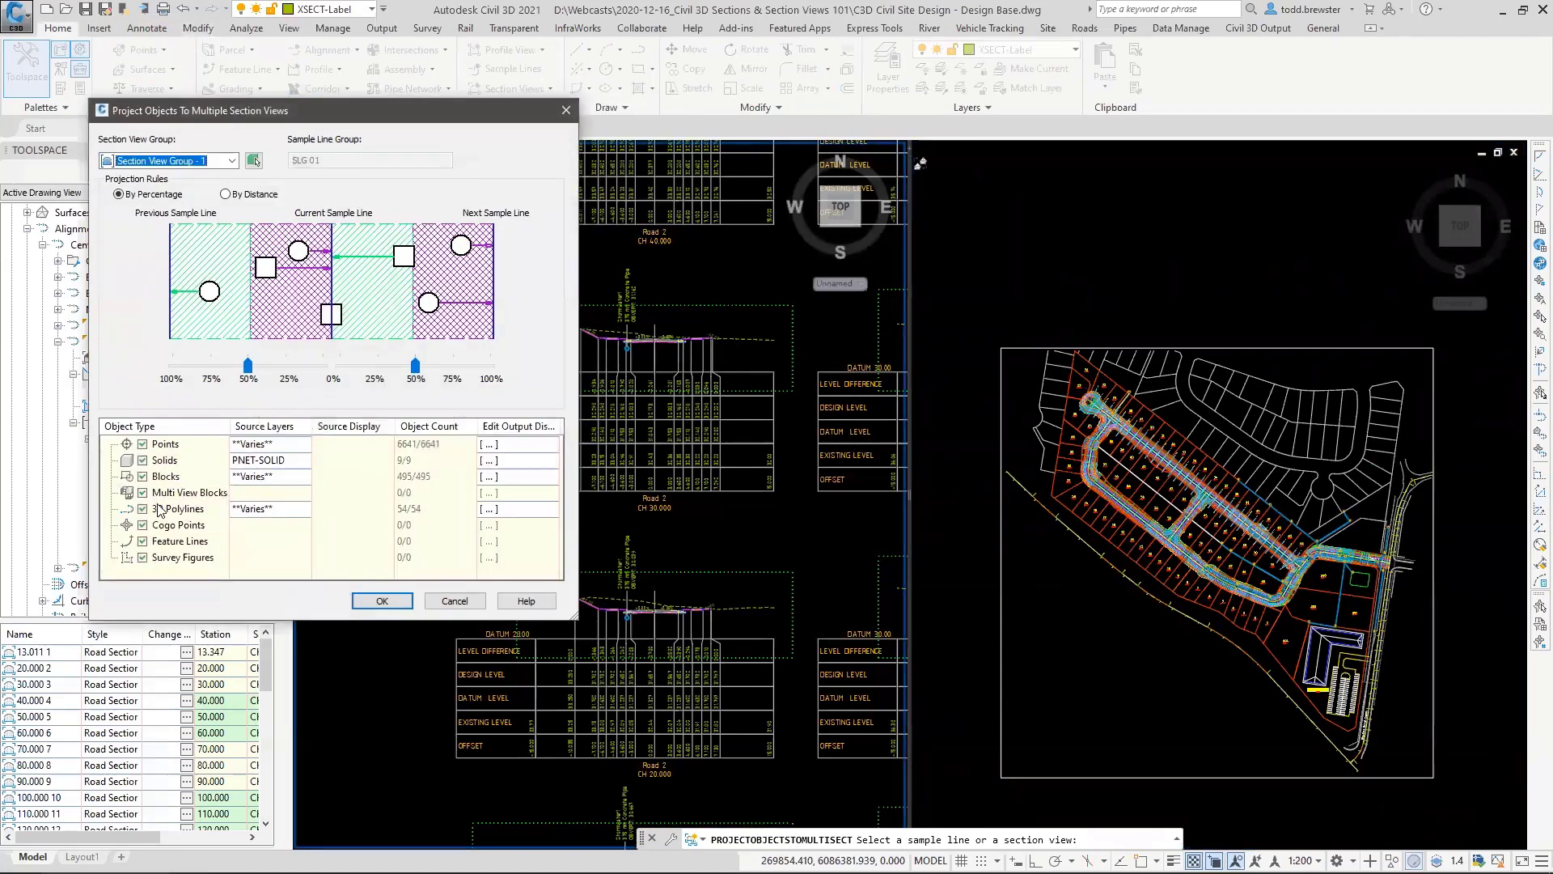
{"action": "left_click", "coordinate": [271, 509]}
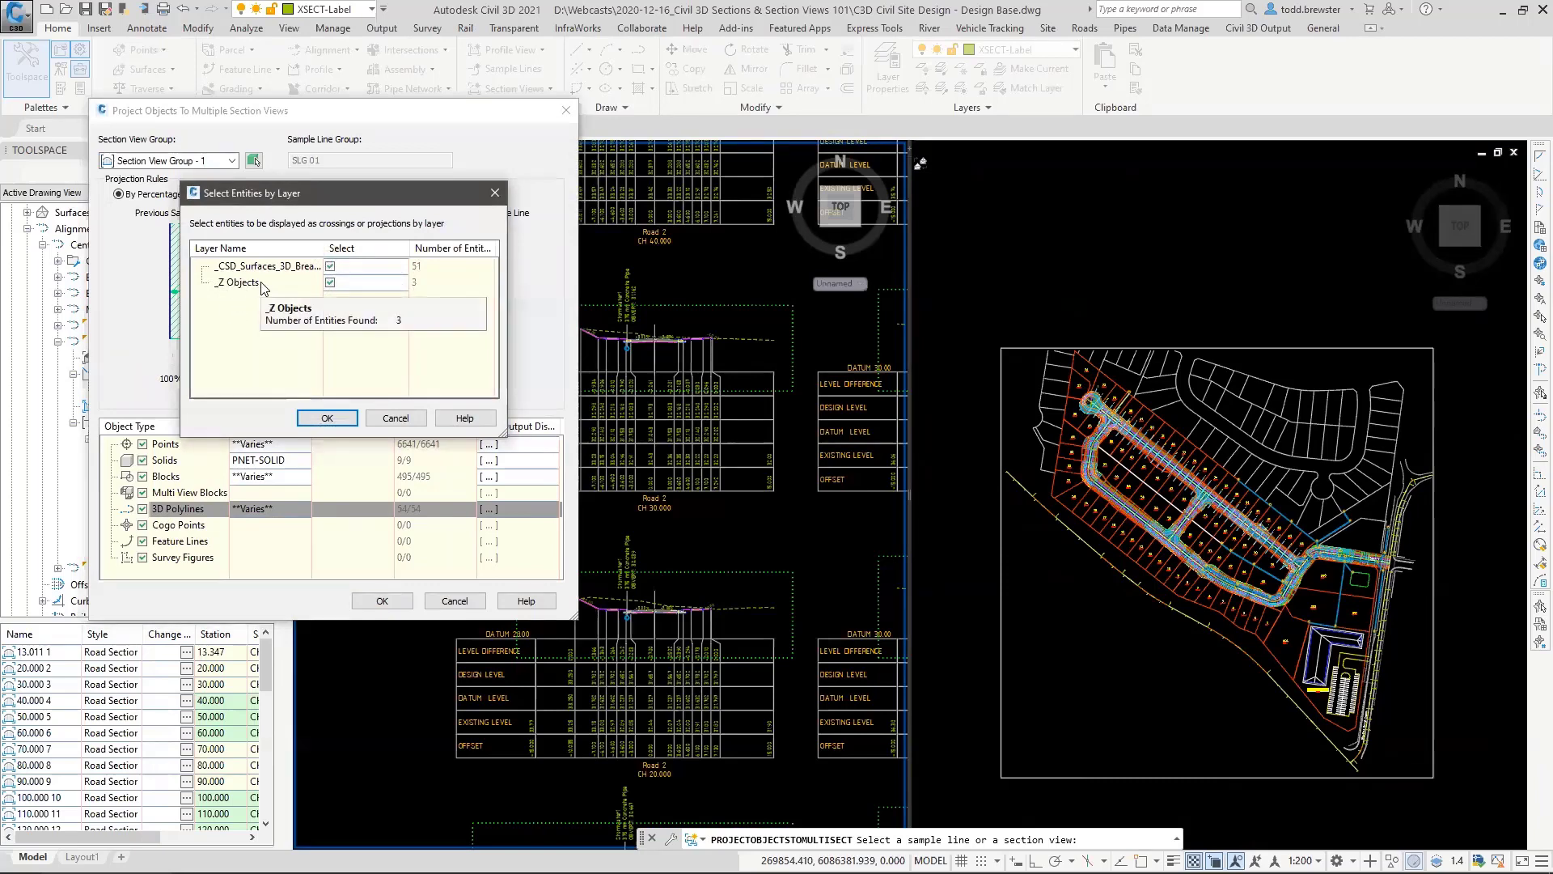
{"action": "left_click", "coordinate": [330, 282]}
{"action": "left_click", "coordinate": [330, 265]}
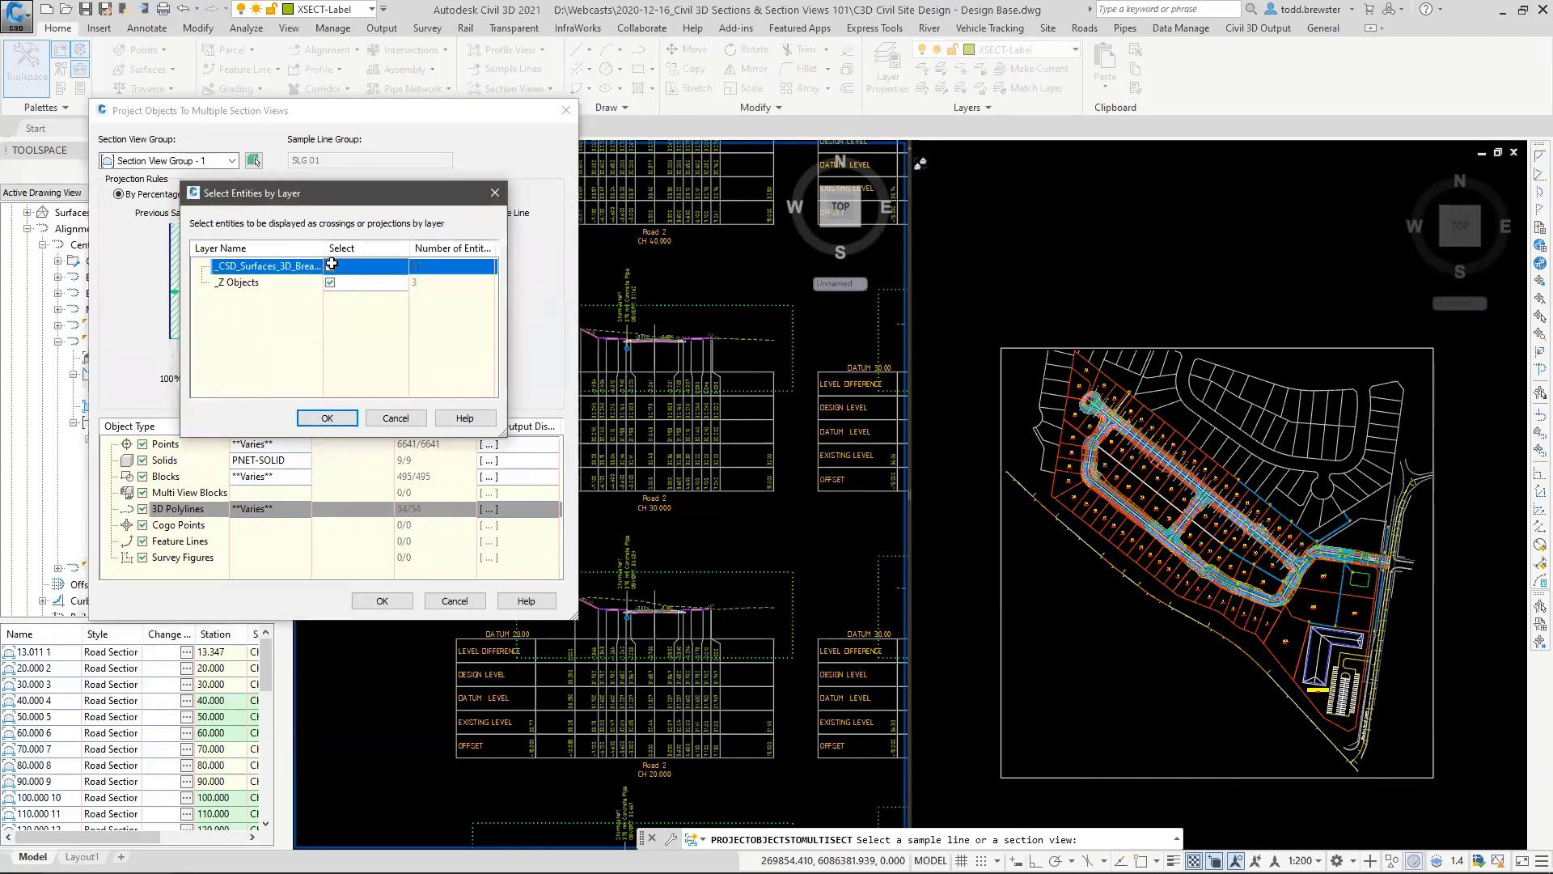
{"action": "left_click", "coordinate": [327, 417]}
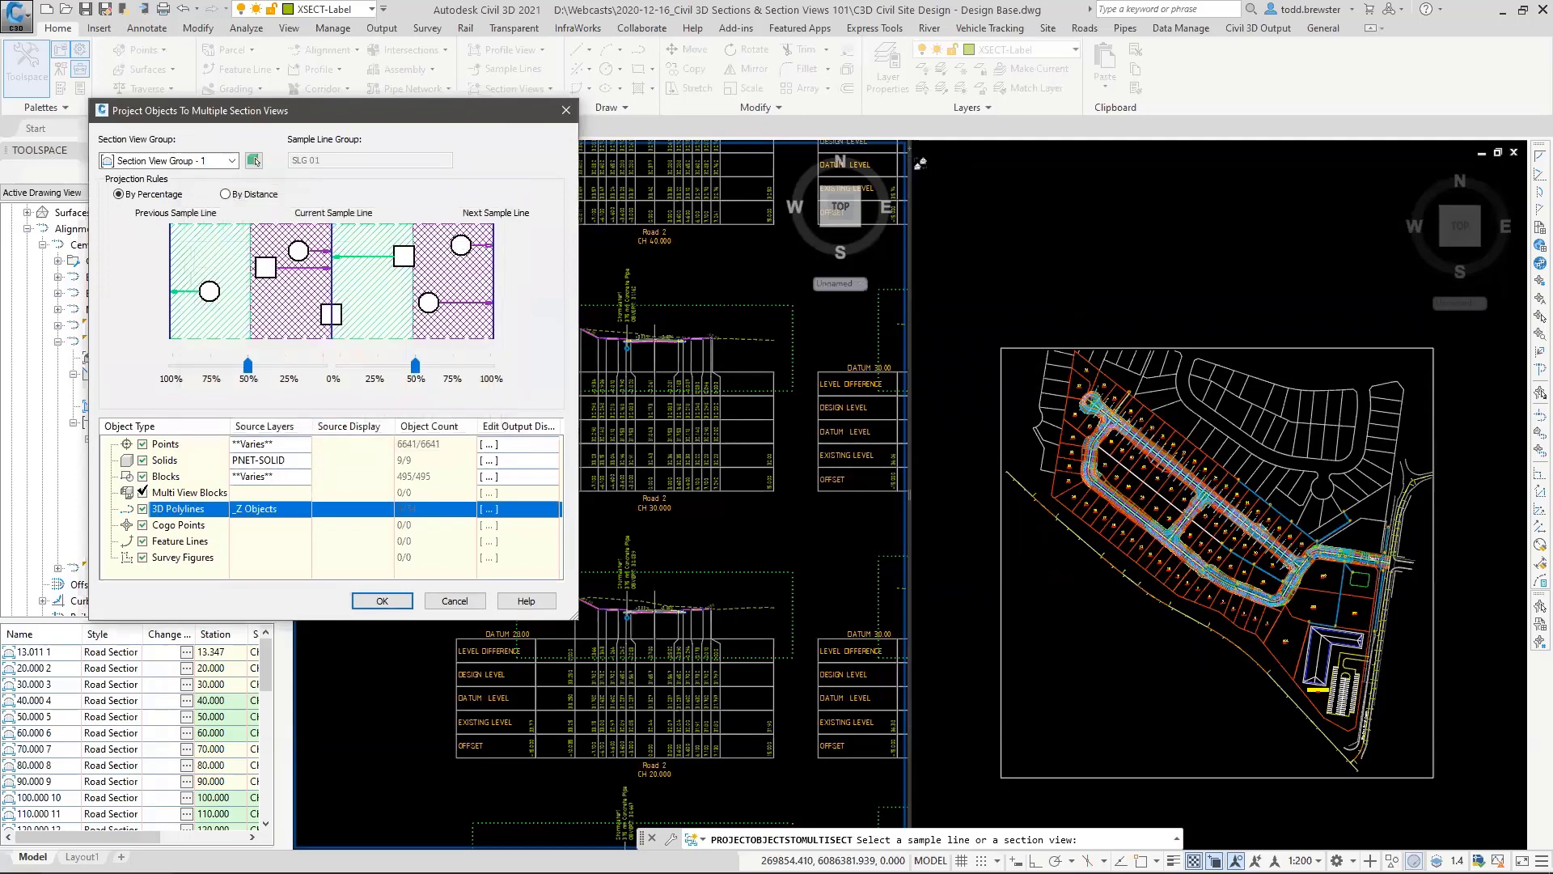
Step: Exclude Multi View Blocks, Blocks, Solids, Points, Cogo Points, Feature Lines and Survey Figures, then edit 3D polyline output display
{"action": "left_click", "coordinate": [143, 492]}
{"action": "left_click", "coordinate": [142, 476]}
{"action": "left_click", "coordinate": [142, 459]}
{"action": "left_click", "coordinate": [143, 443]}
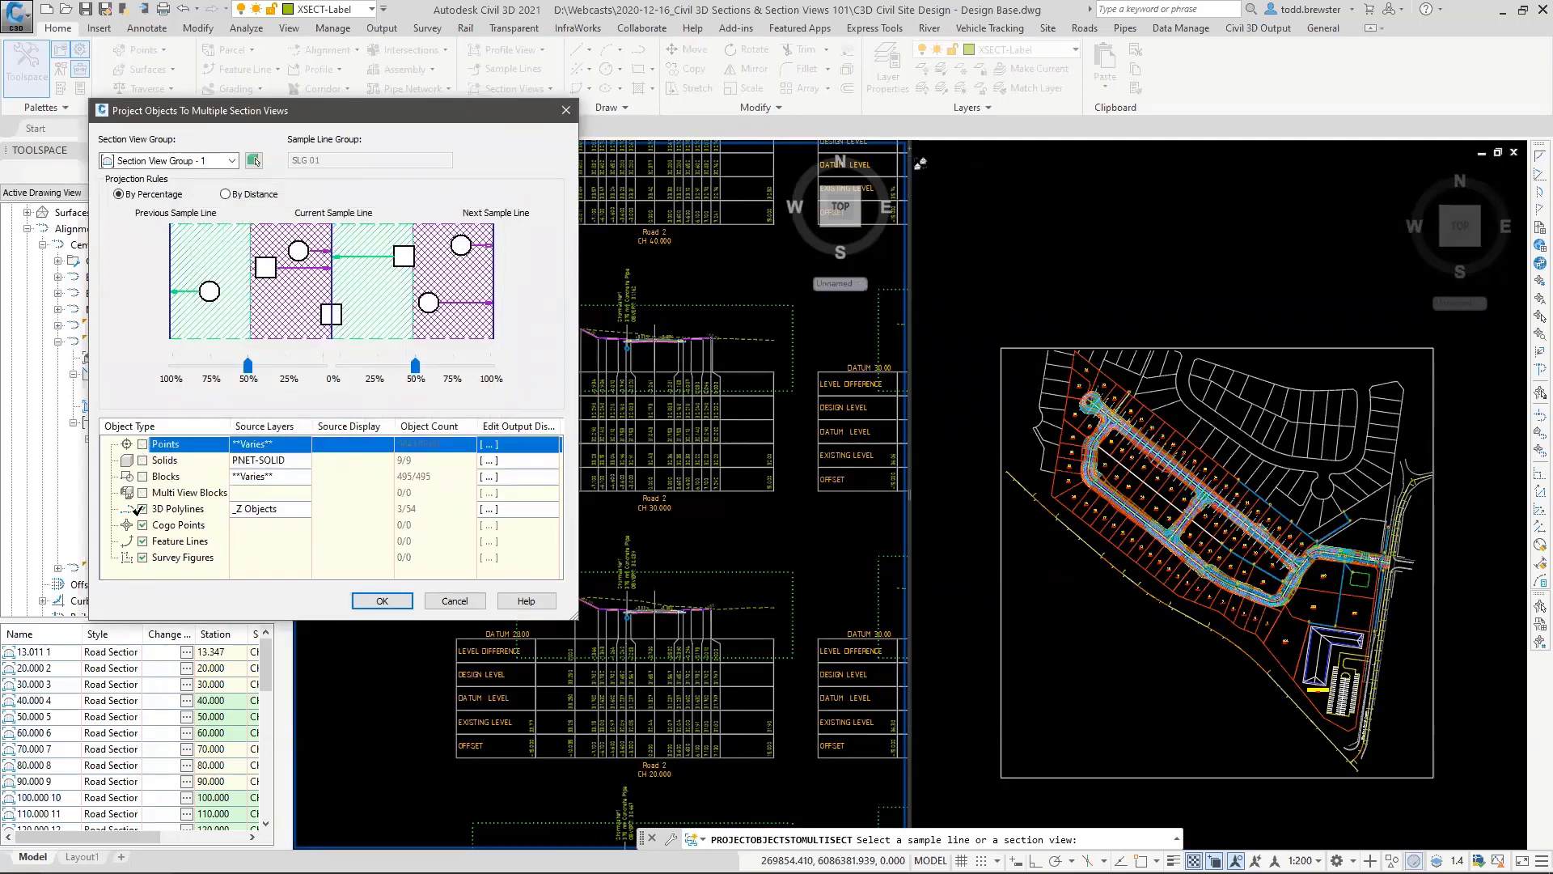
{"action": "left_click", "coordinate": [142, 524]}
{"action": "left_click", "coordinate": [142, 541]}
{"action": "left_click", "coordinate": [142, 556]}
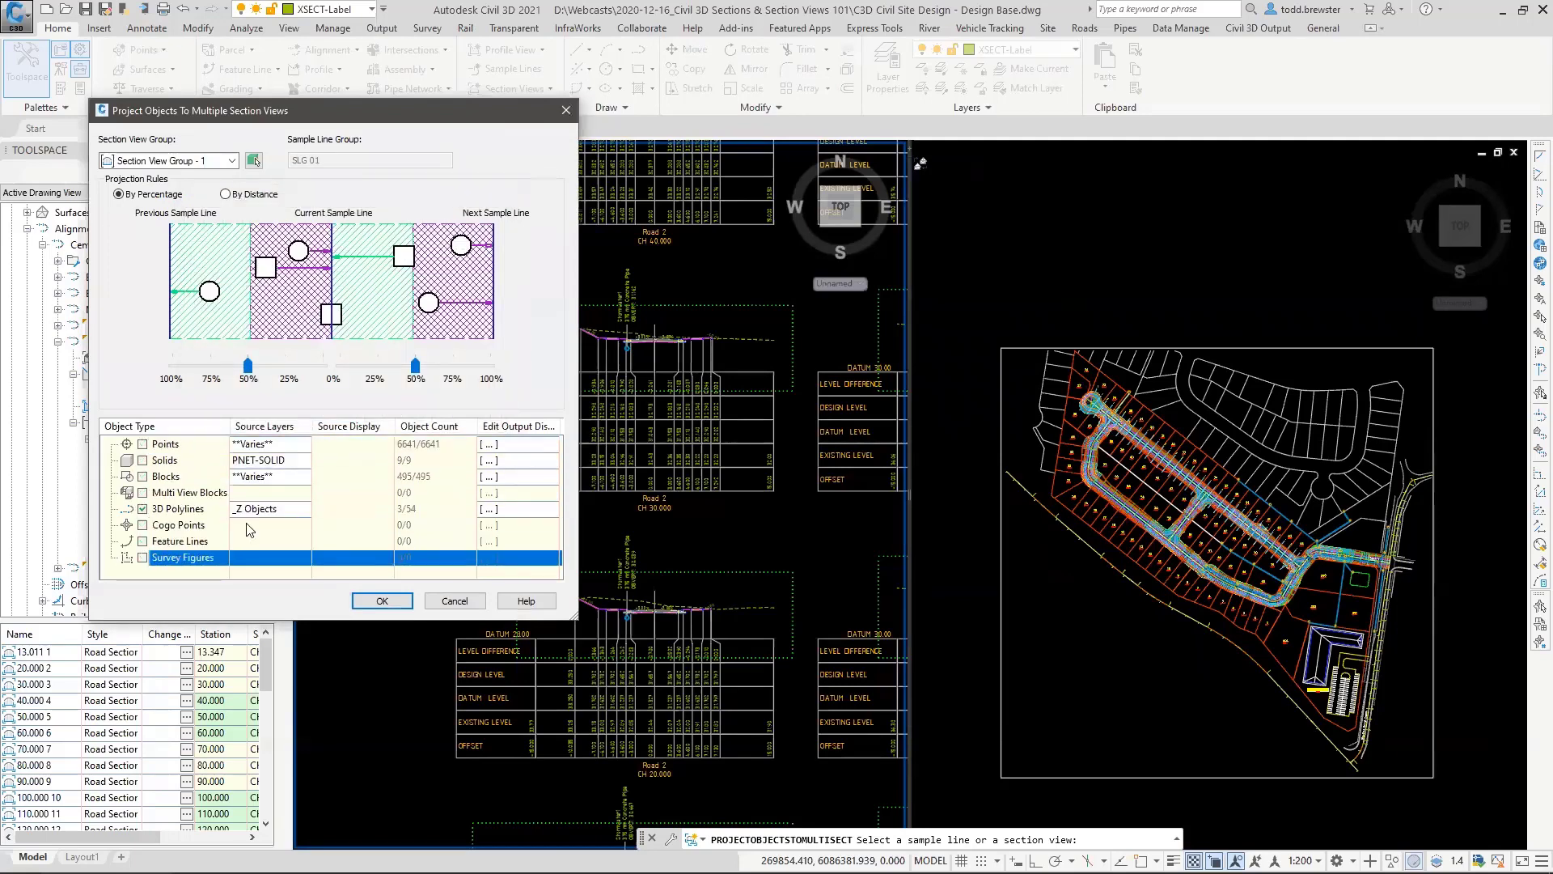
{"action": "left_click", "coordinate": [493, 509]}
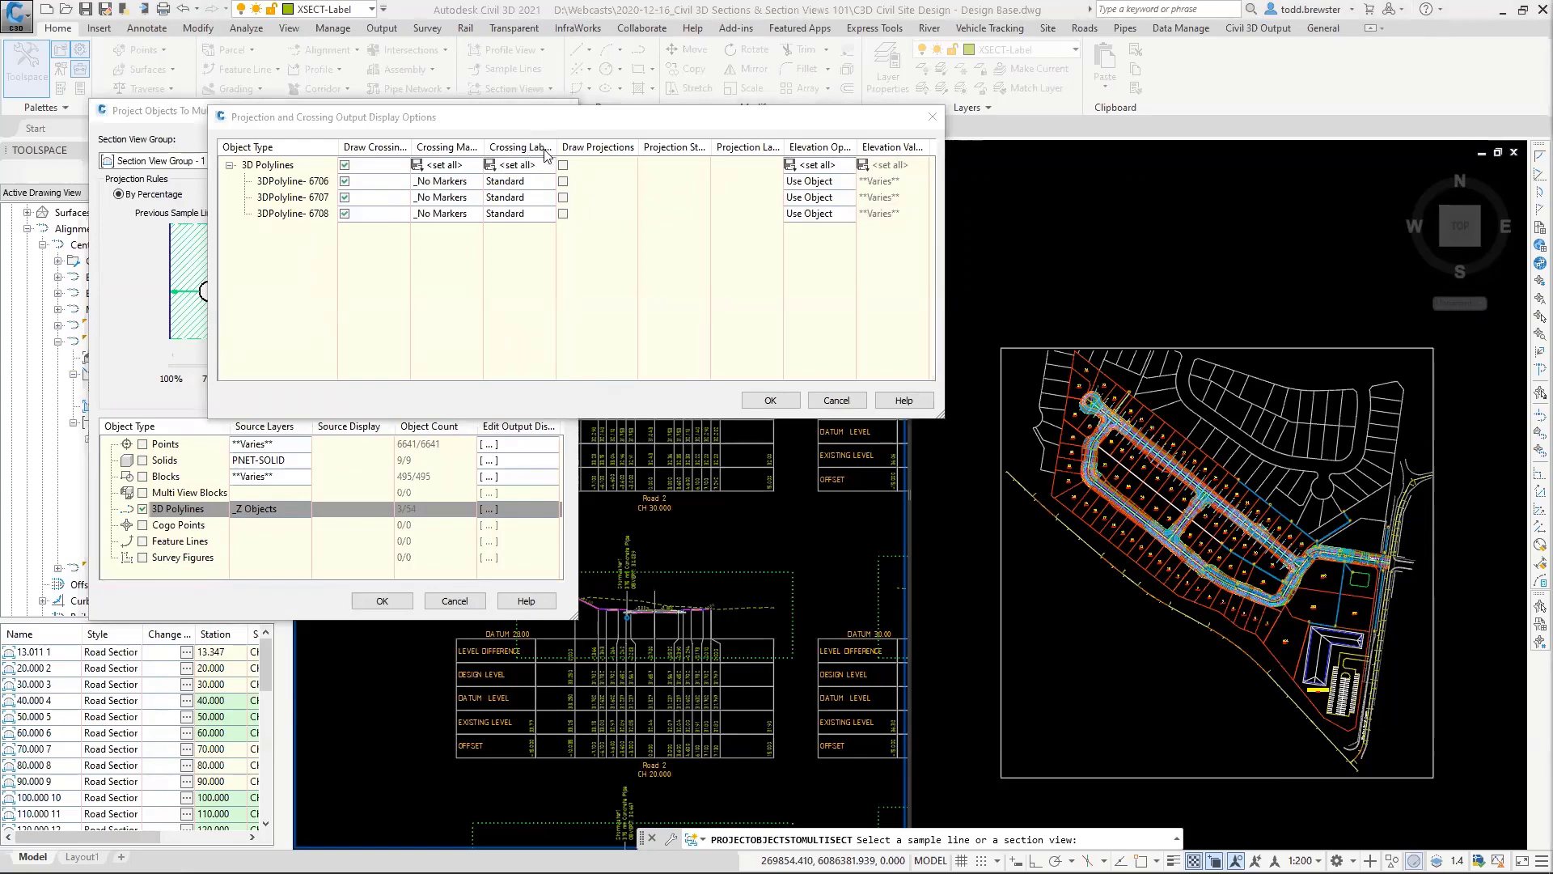
Step: Set the crossing label style for all three 3D polylines to Boundary Line
{"action": "left_click", "coordinate": [527, 166]}
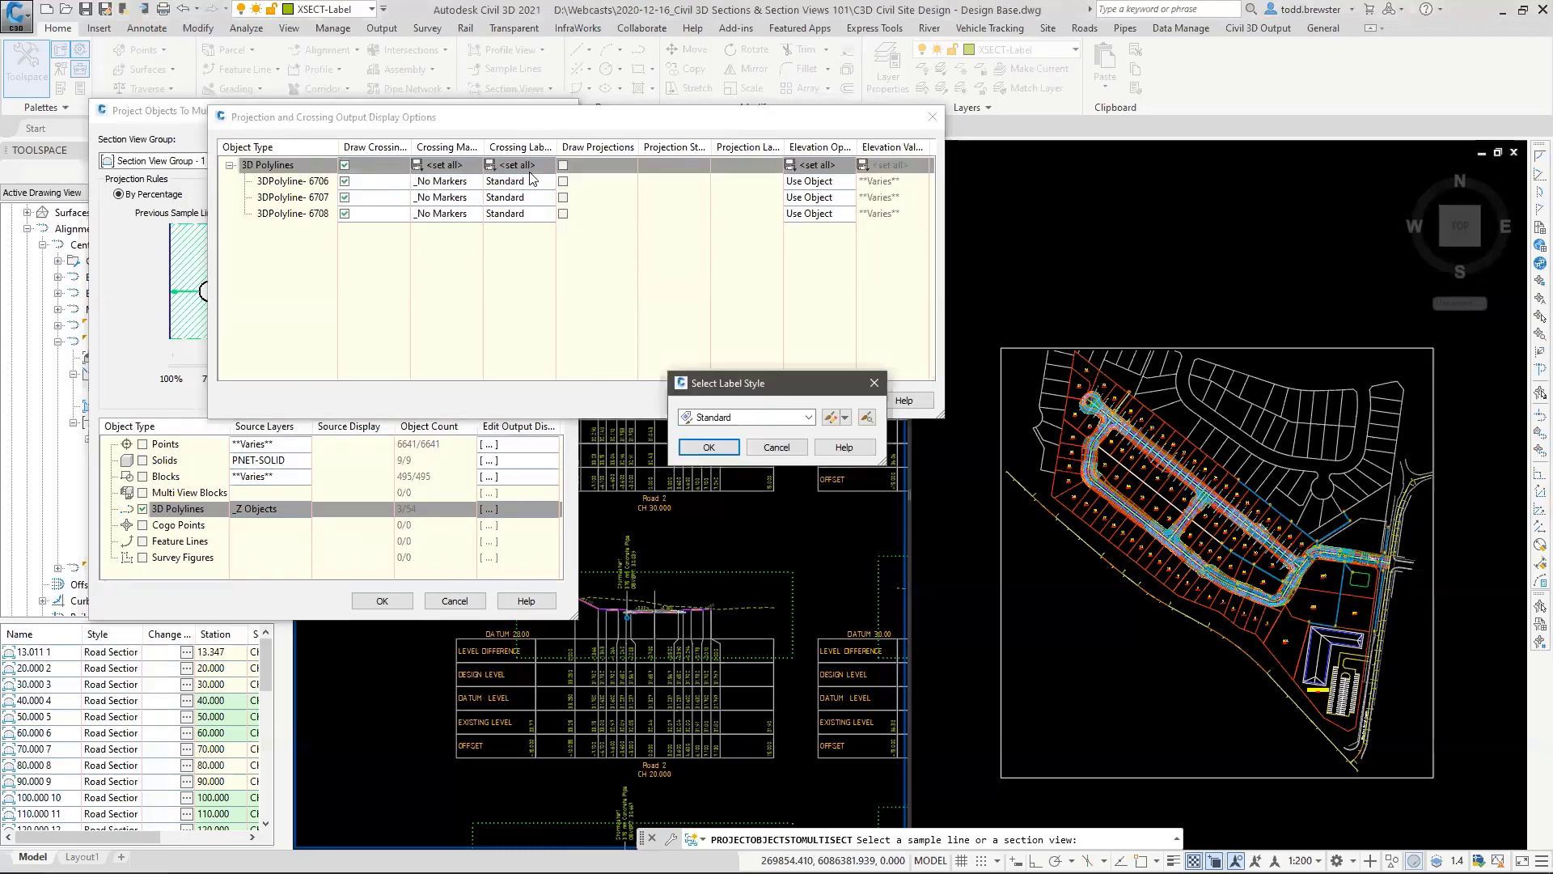
{"action": "left_click", "coordinate": [744, 417]}
{"action": "left_click", "coordinate": [740, 429]}
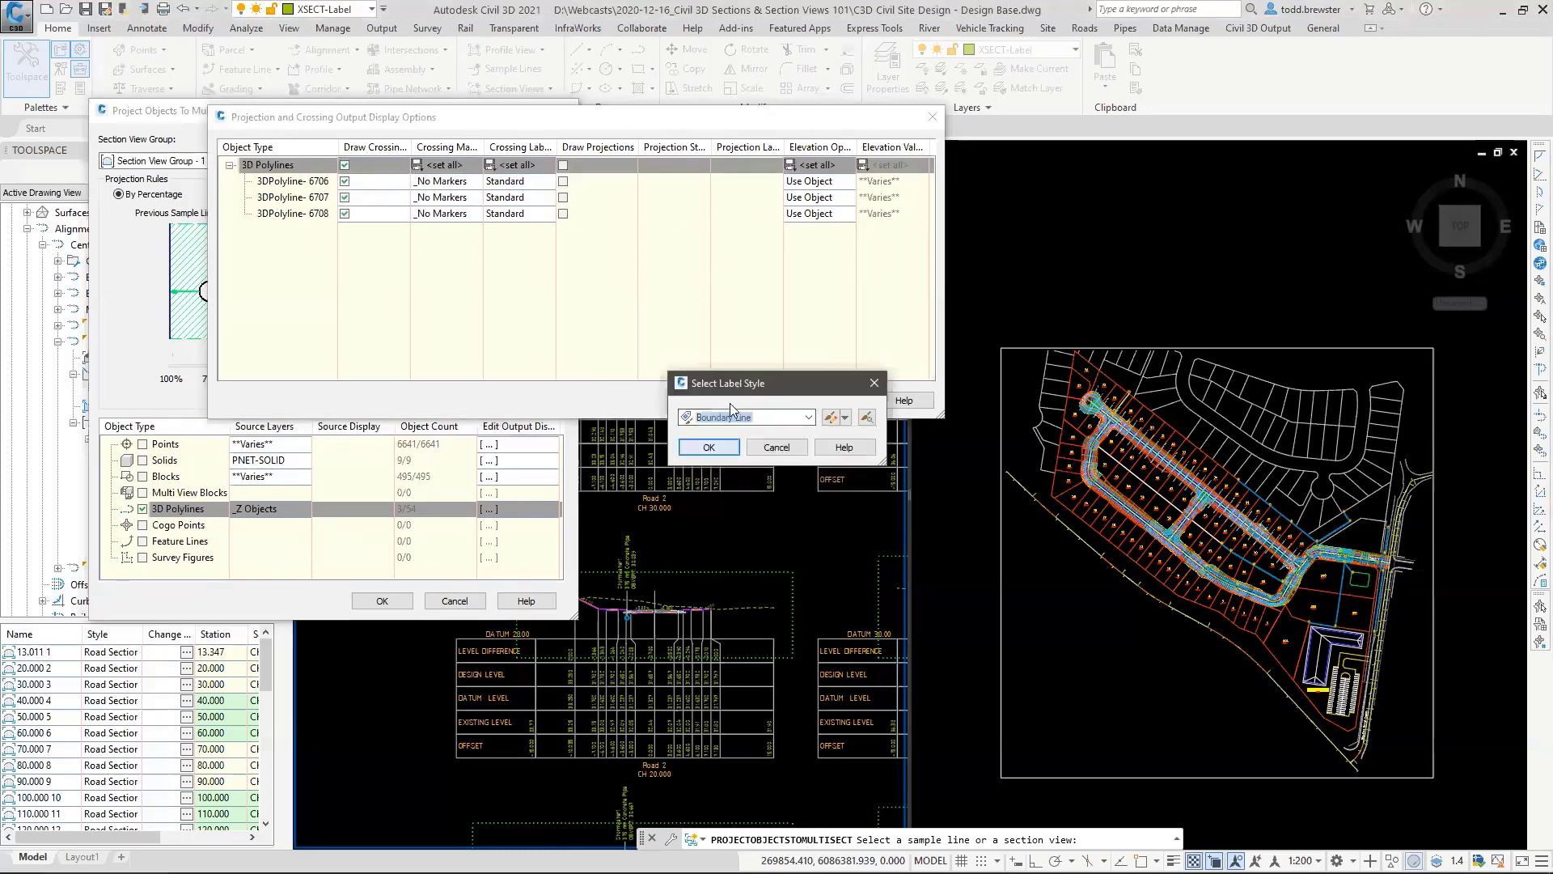
{"action": "left_click", "coordinate": [708, 447]}
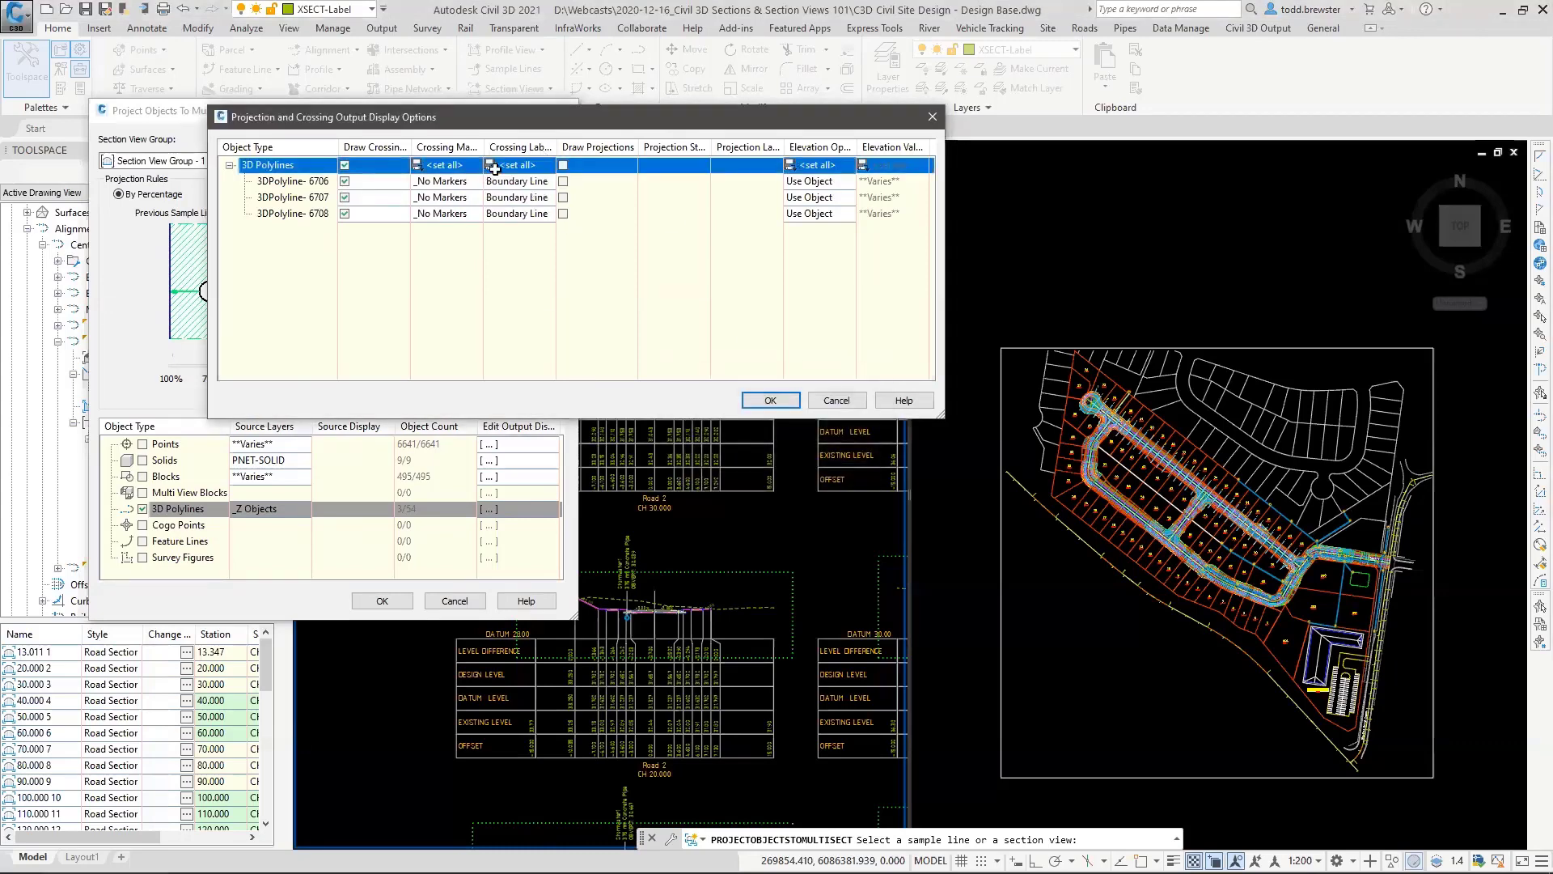
Step: Take all 3D polyline elevations from the FINAL surface and run the projection
{"action": "left_click", "coordinate": [833, 165]}
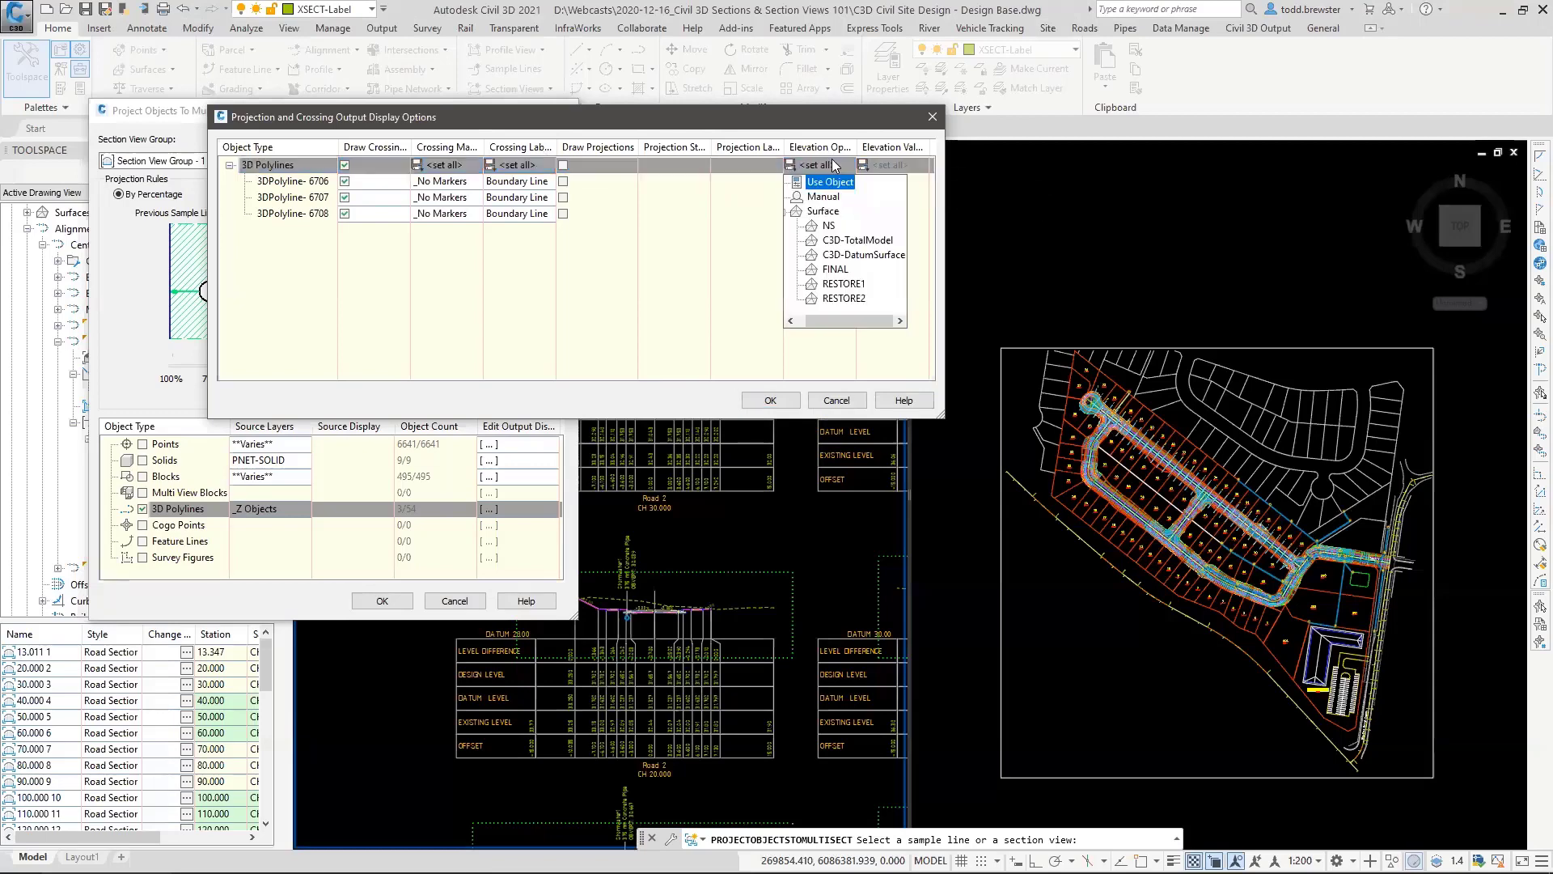
{"action": "left_click", "coordinate": [865, 198]}
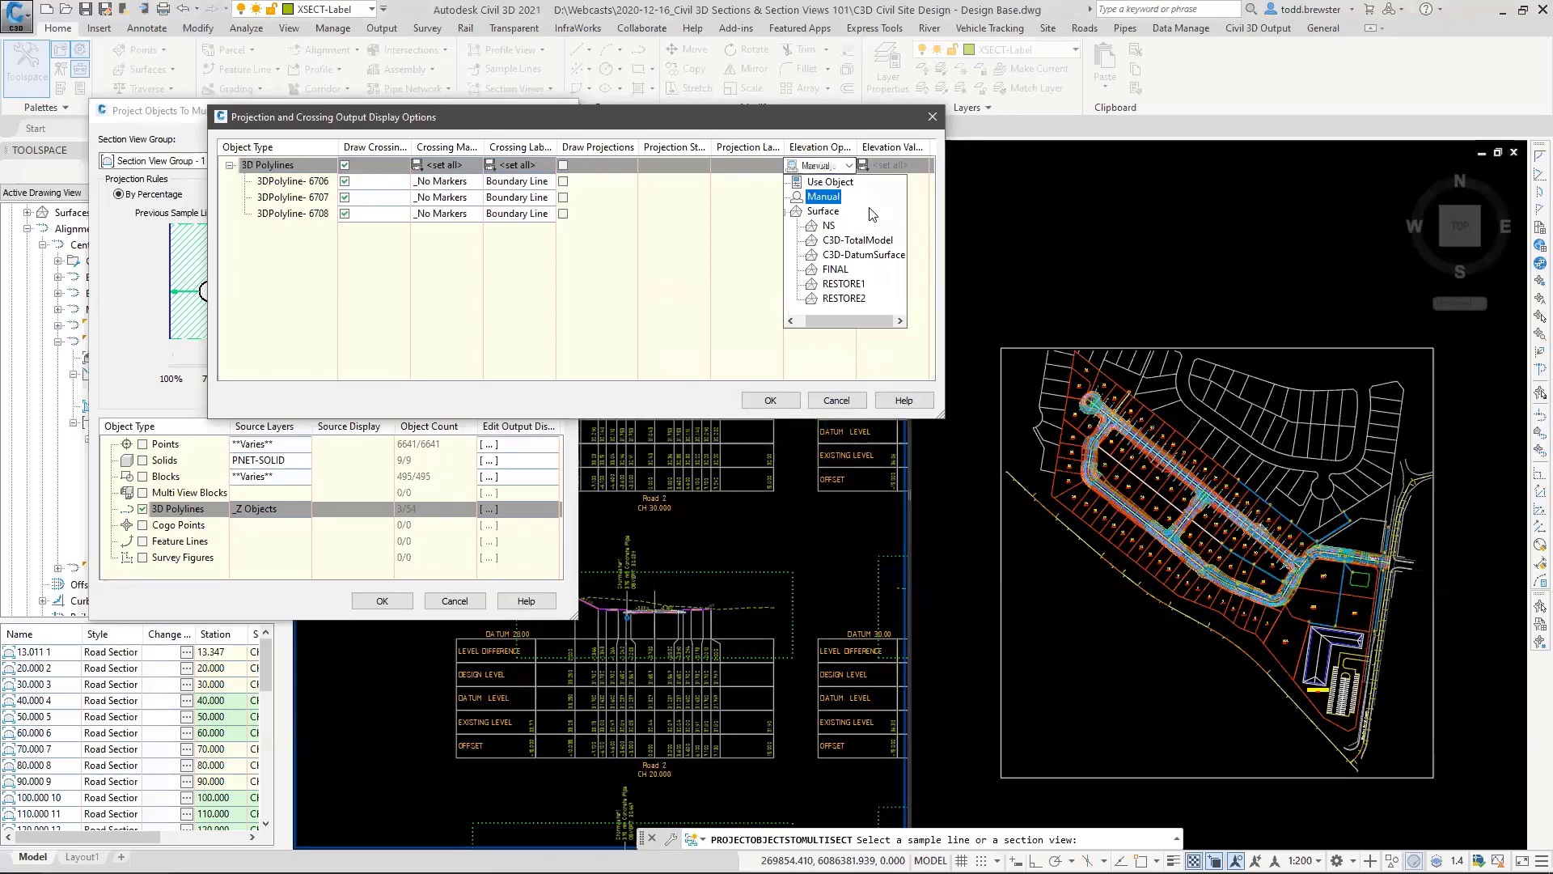
{"action": "left_click", "coordinate": [836, 270]}
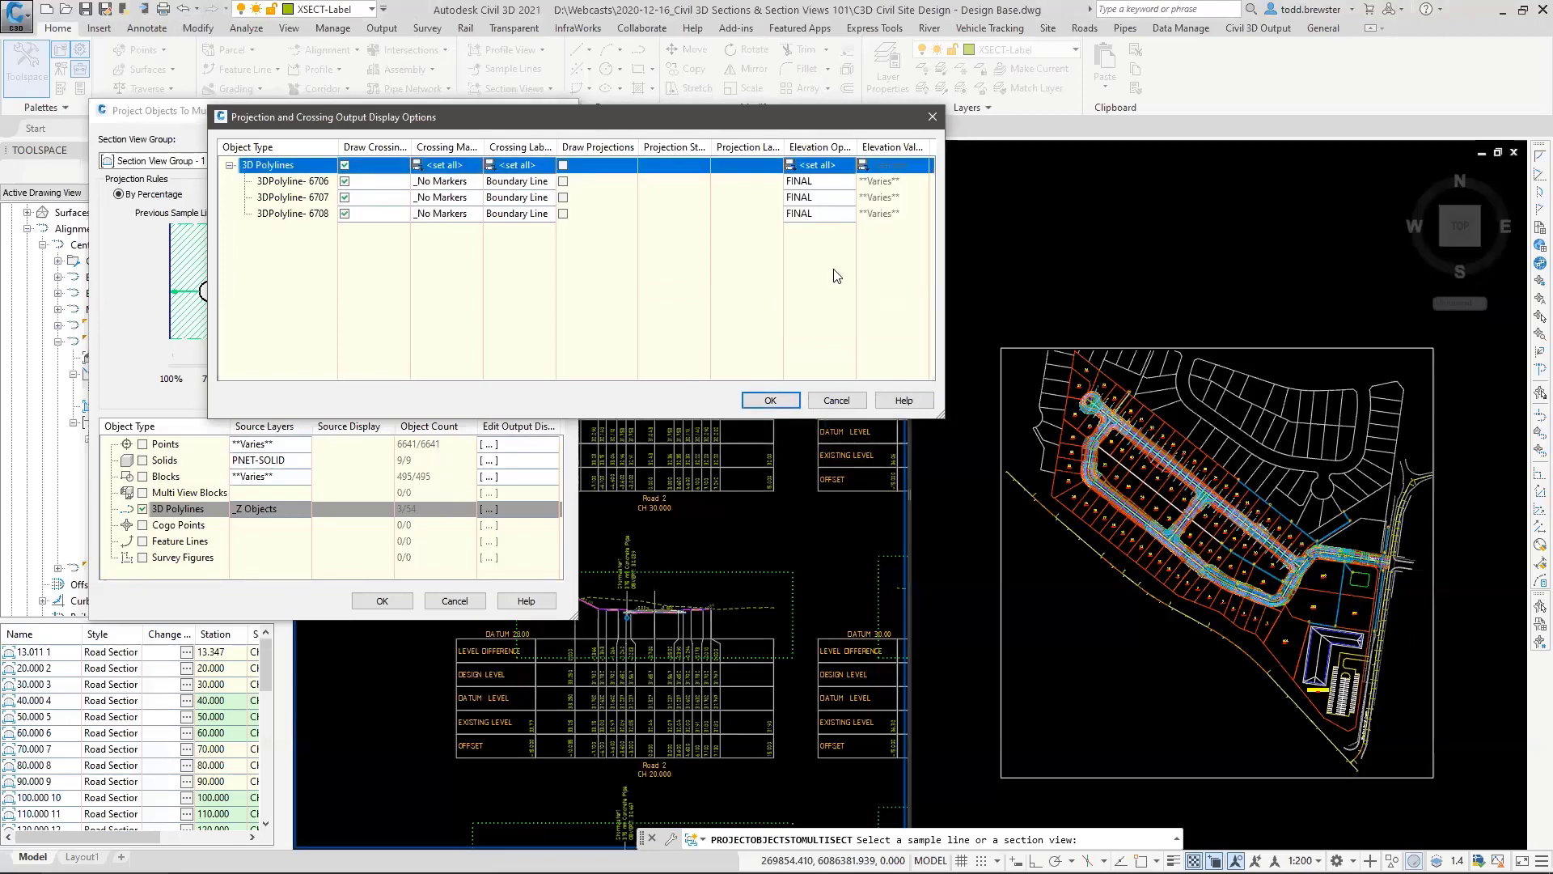
{"action": "left_click", "coordinate": [770, 399]}
{"action": "left_click", "coordinate": [381, 600]}
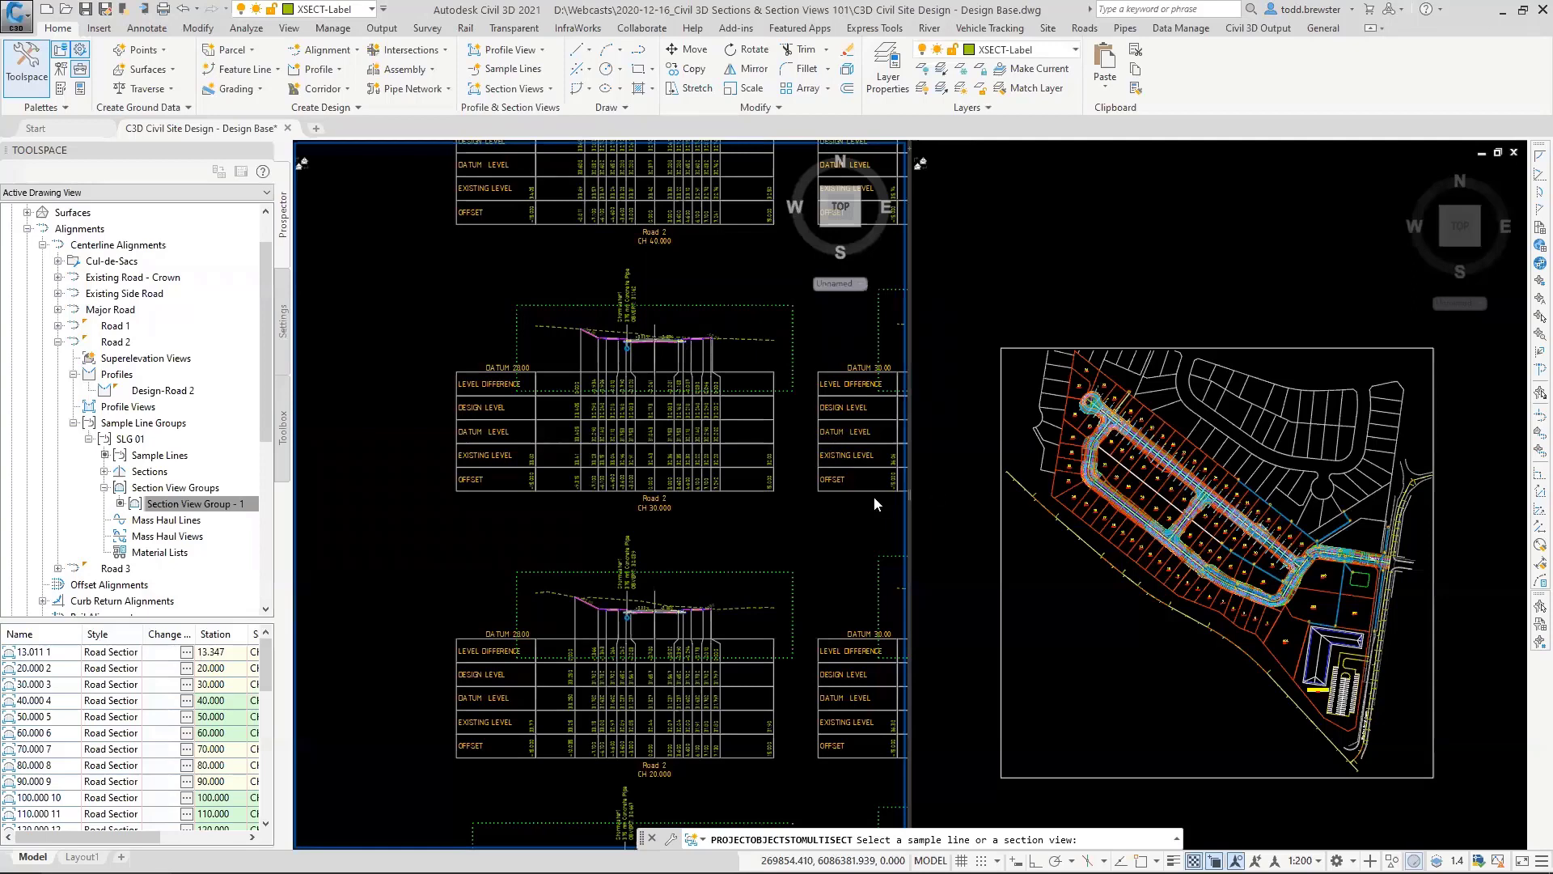
Step: Finish the projection and inspect the Offset=8.000 crossing label in the Road 2 CH 30.000 section
{"action": "left_click", "coordinate": [826, 602]}
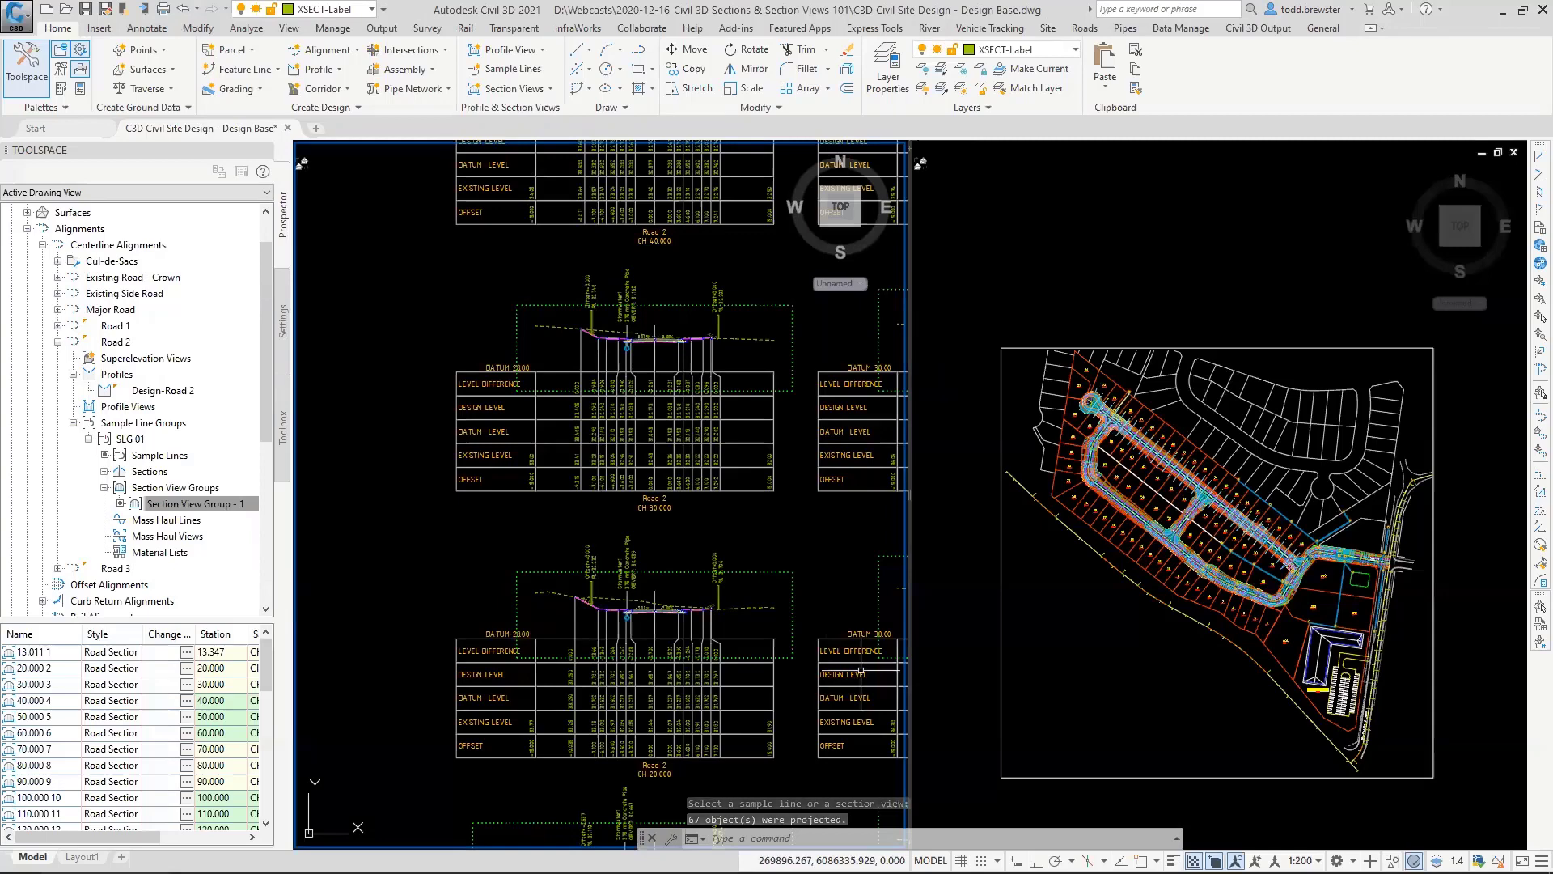
{"action": "scroll", "coordinate": [668, 638], "scroll_direction": "up", "scroll_amount": 6}
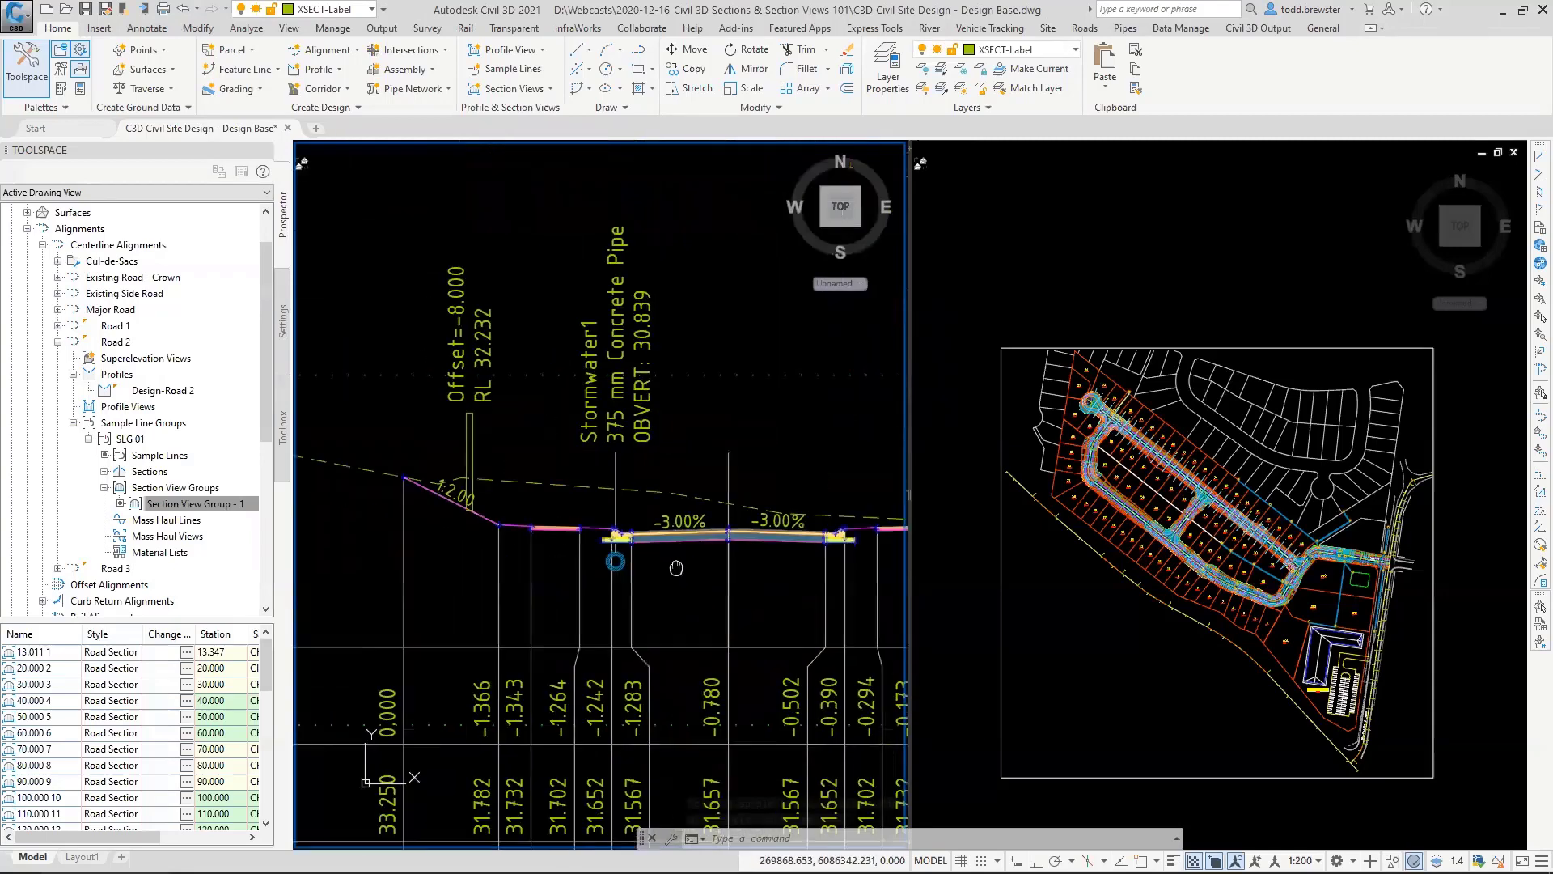
{"action": "scroll", "coordinate": [465, 458], "scroll_direction": "down", "scroll_amount": 5}
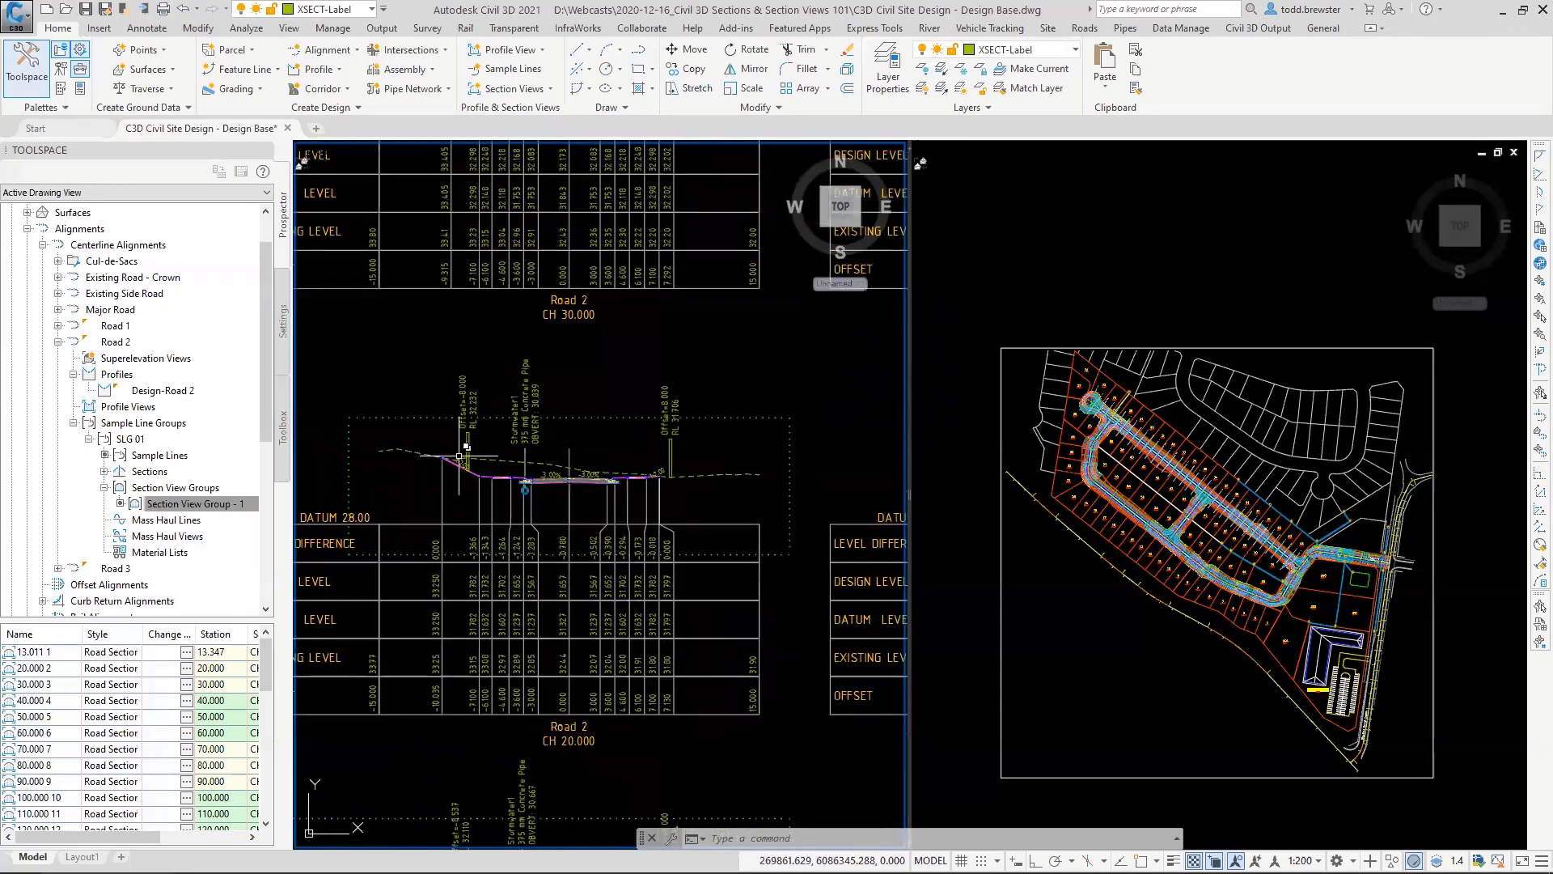
{"action": "scroll", "coordinate": [716, 512], "scroll_direction": "up", "scroll_amount": 5}
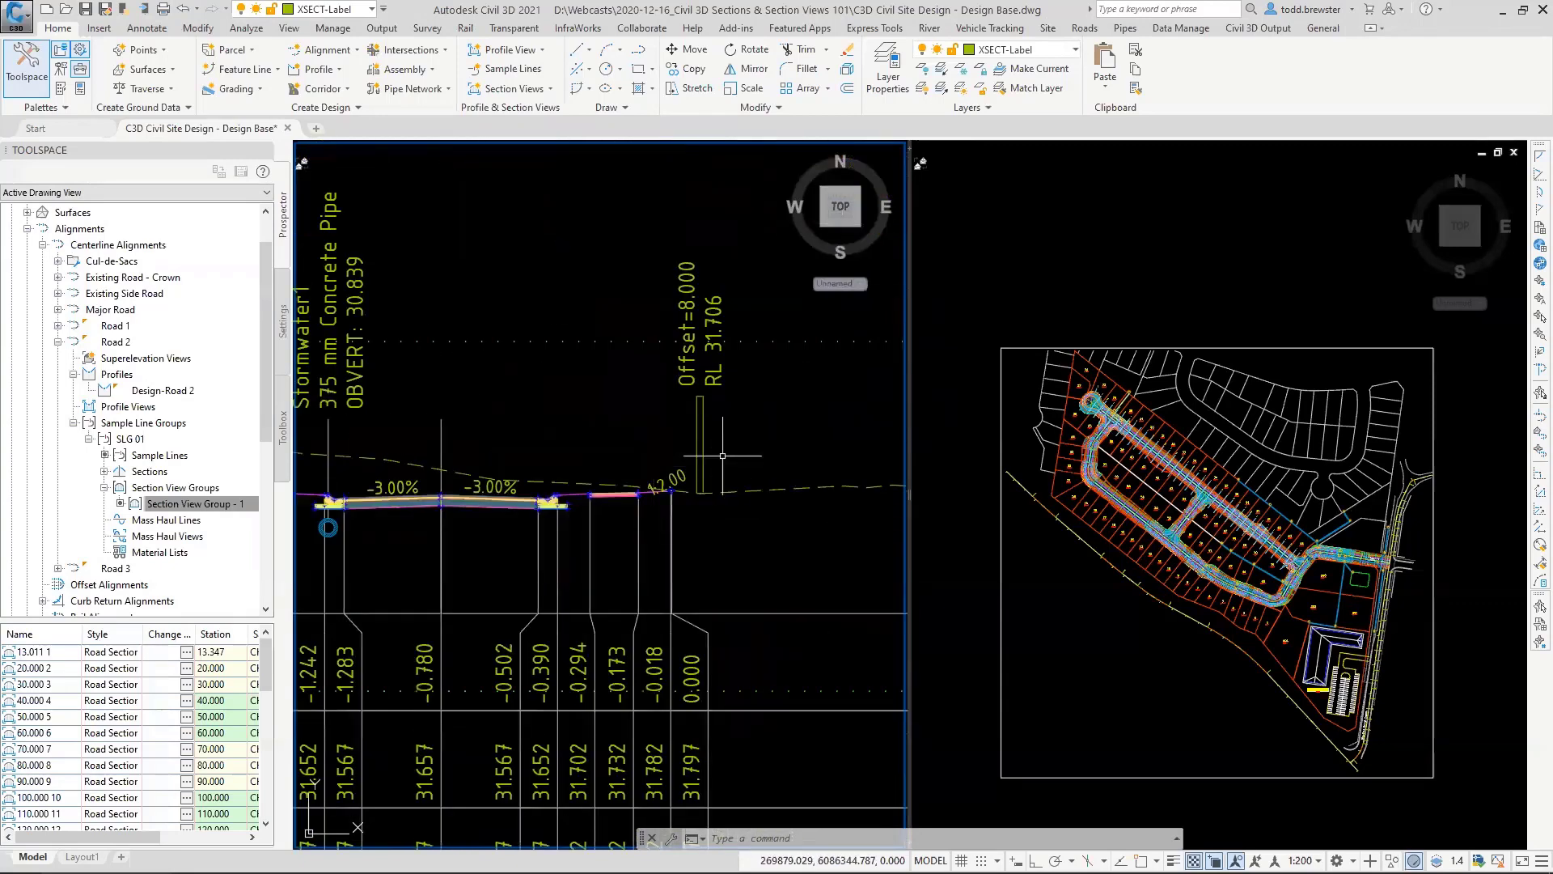
{"action": "mouse_move", "coordinate": [723, 456]}
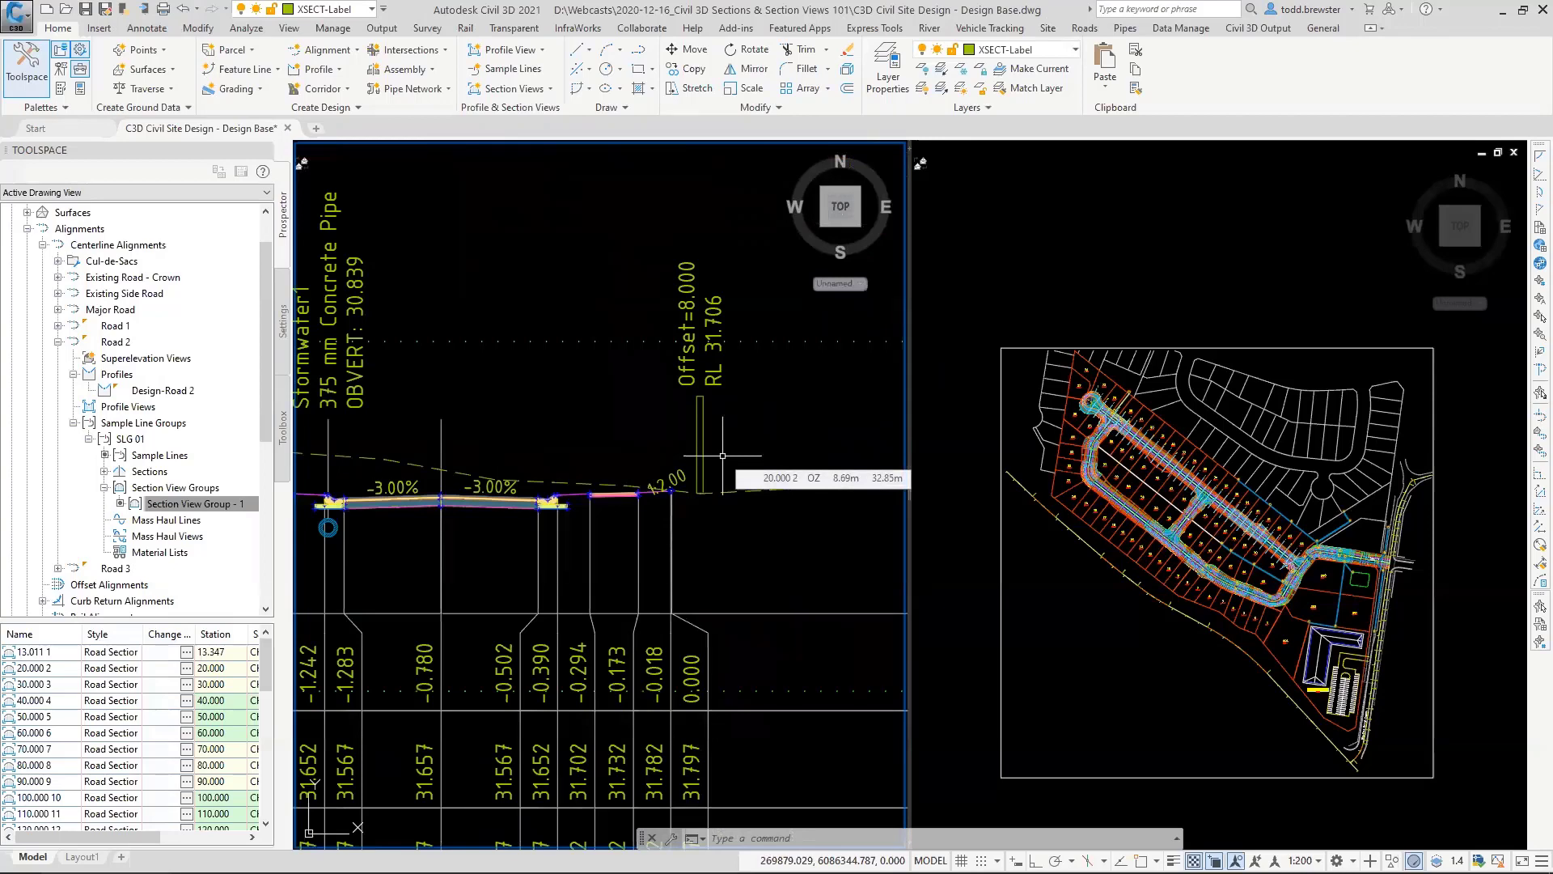
{"action": "scroll", "coordinate": [723, 456], "scroll_direction": "up", "scroll_amount": 4}
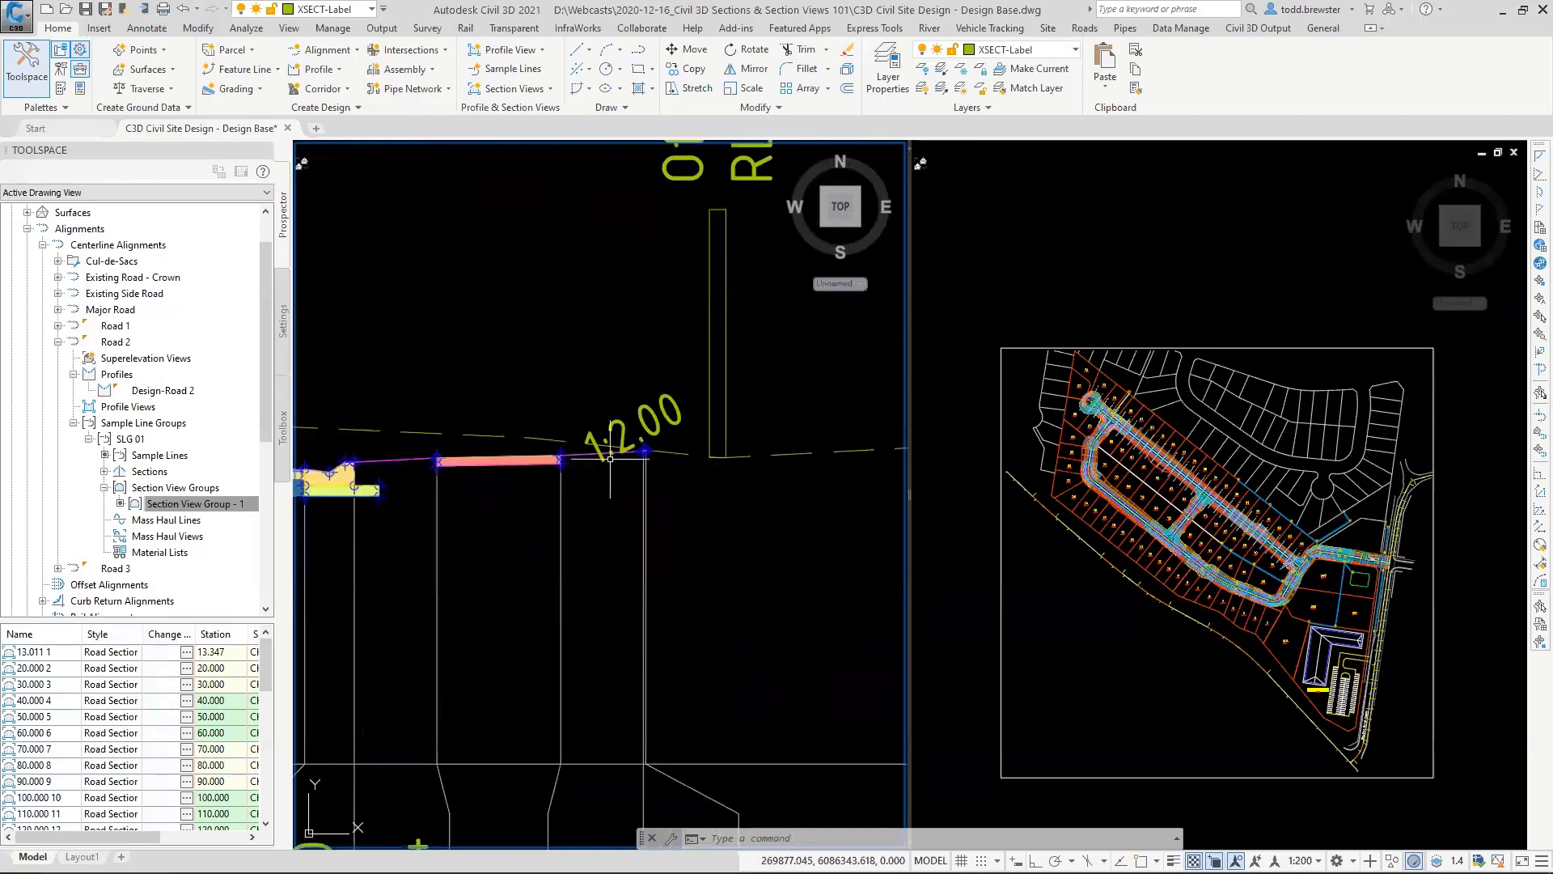
{"action": "scroll", "coordinate": [730, 461], "scroll_direction": "down", "scroll_amount": 5}
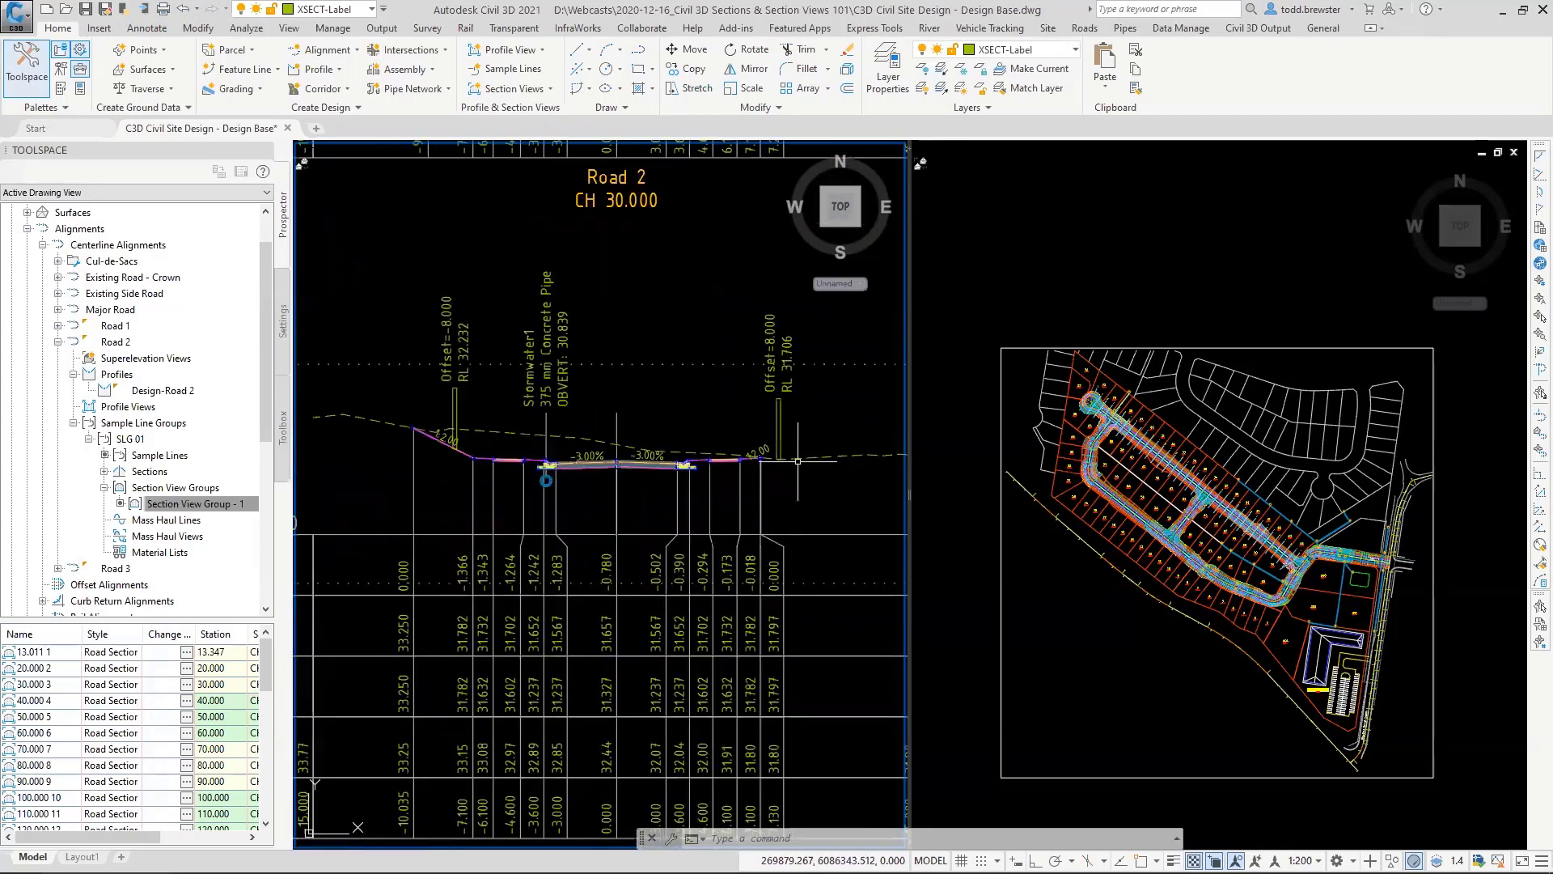
{"action": "scroll", "coordinate": [440, 451], "scroll_direction": "up", "scroll_amount": 5}
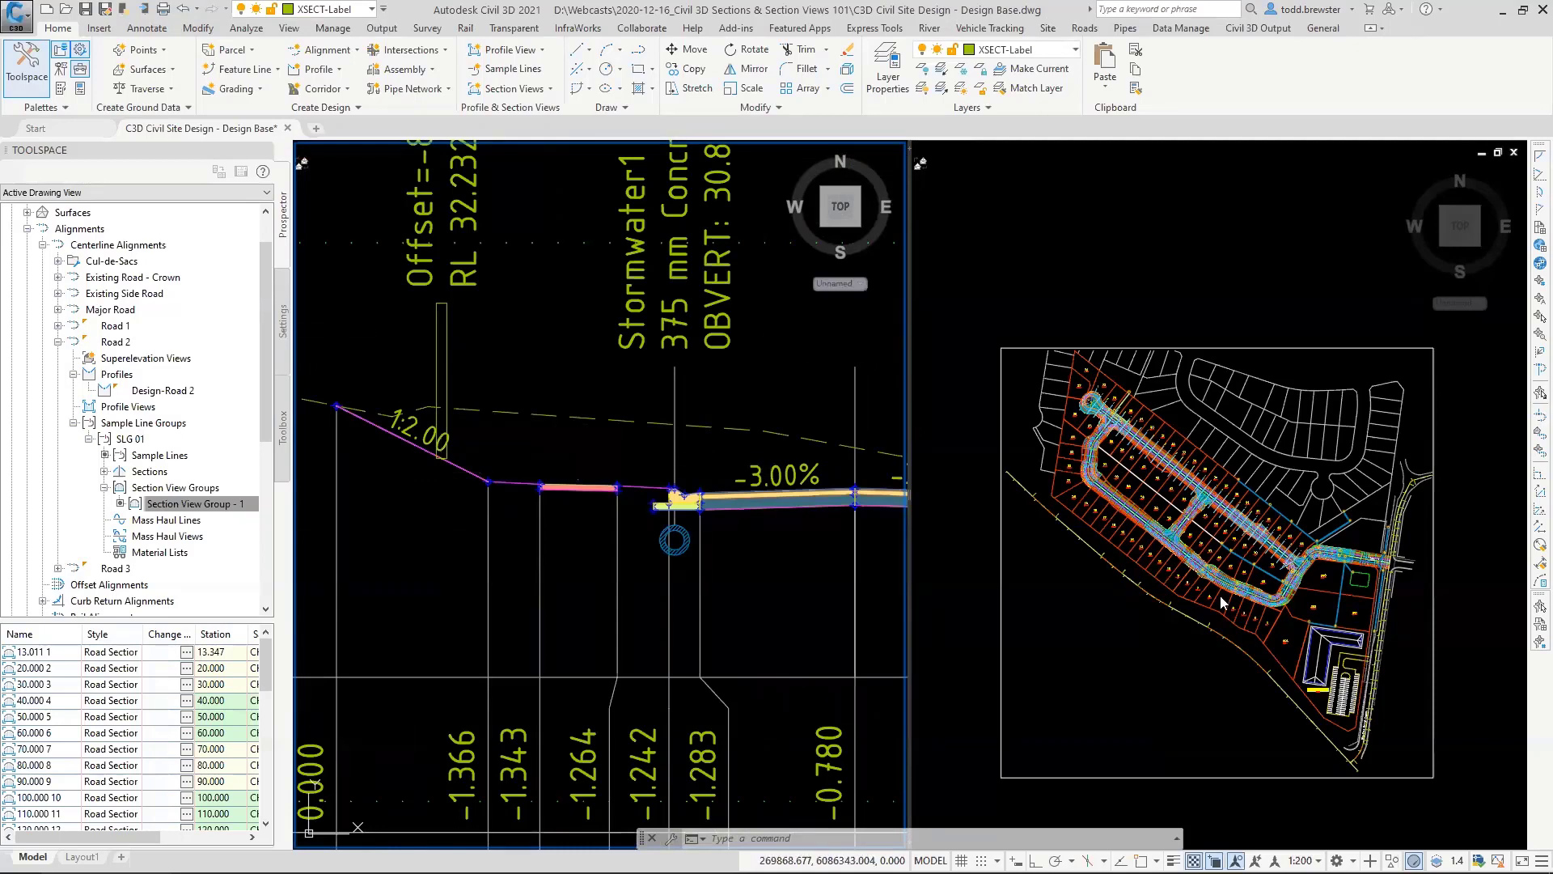
{"action": "scroll", "coordinate": [664, 417], "scroll_direction": "down", "scroll_amount": 5}
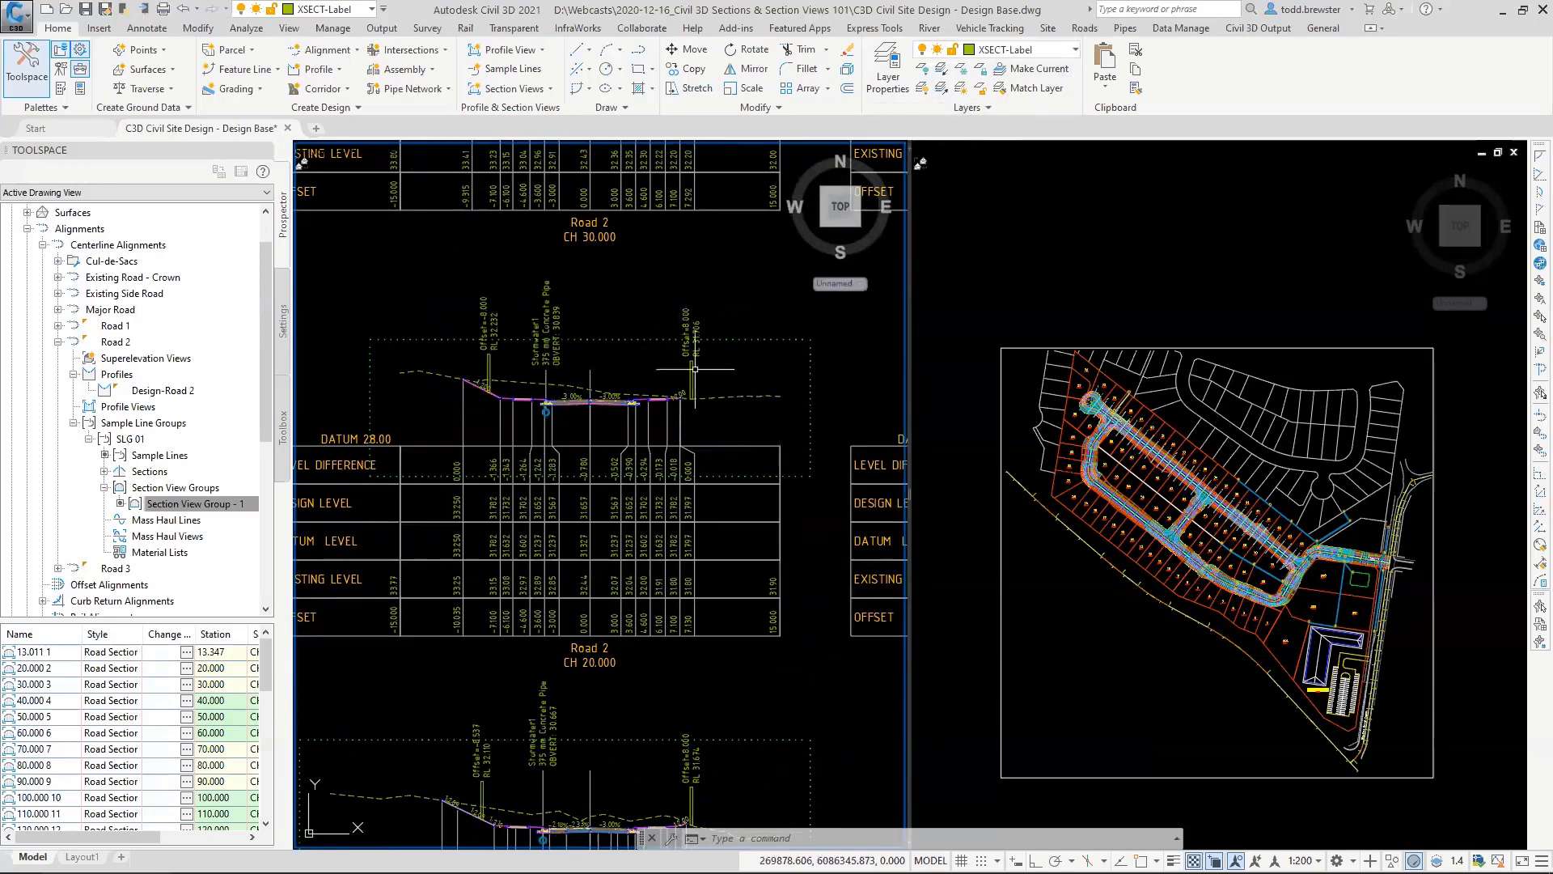
{"action": "left_click", "coordinate": [692, 344]}
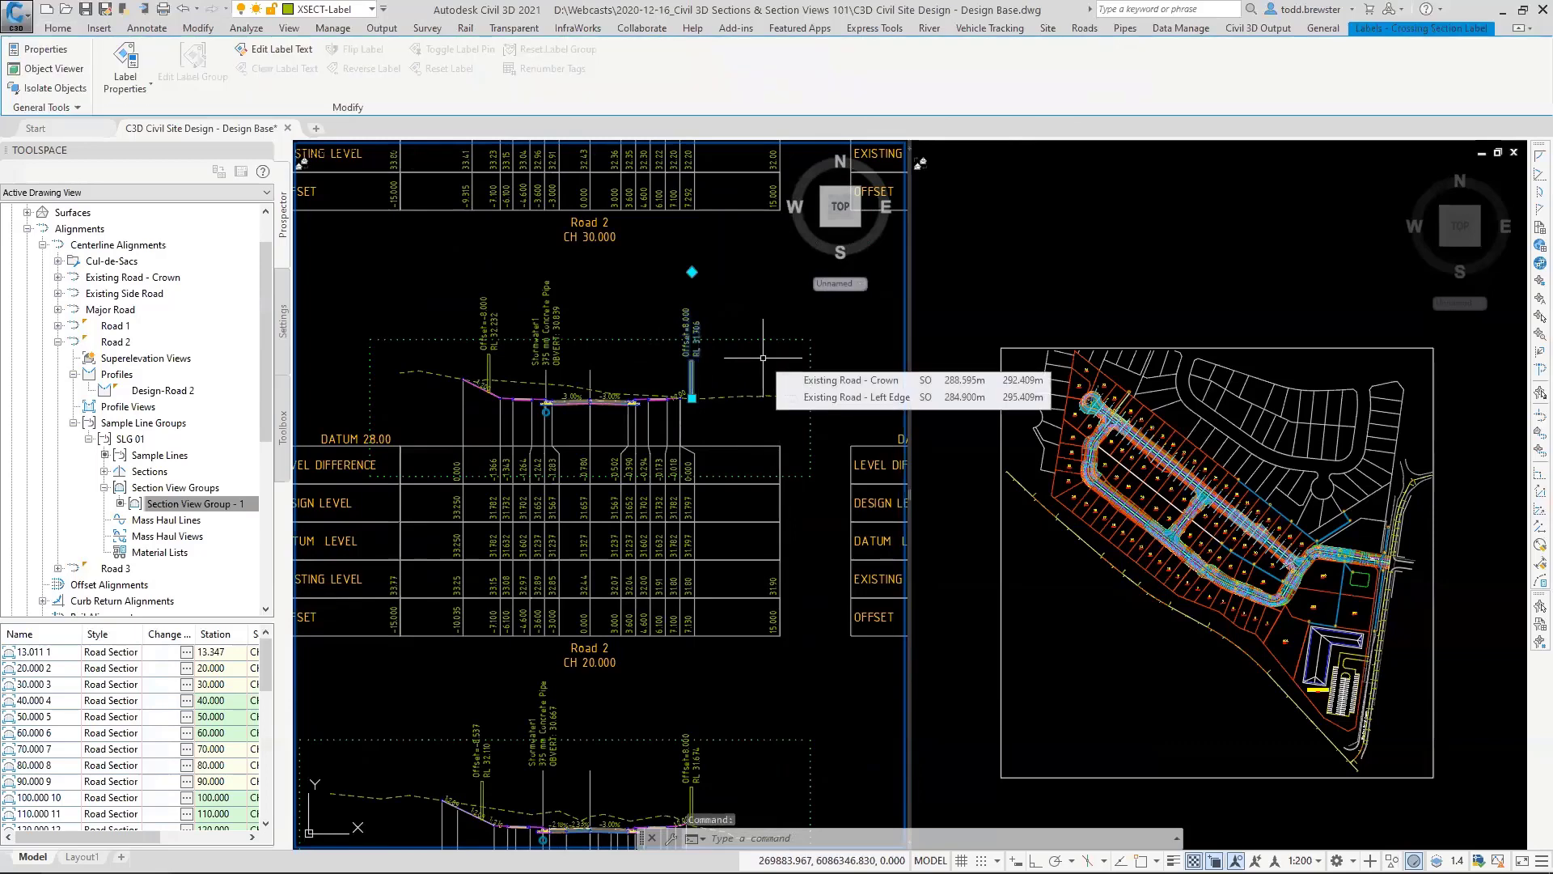
{"action": "key", "text": "Escape"}
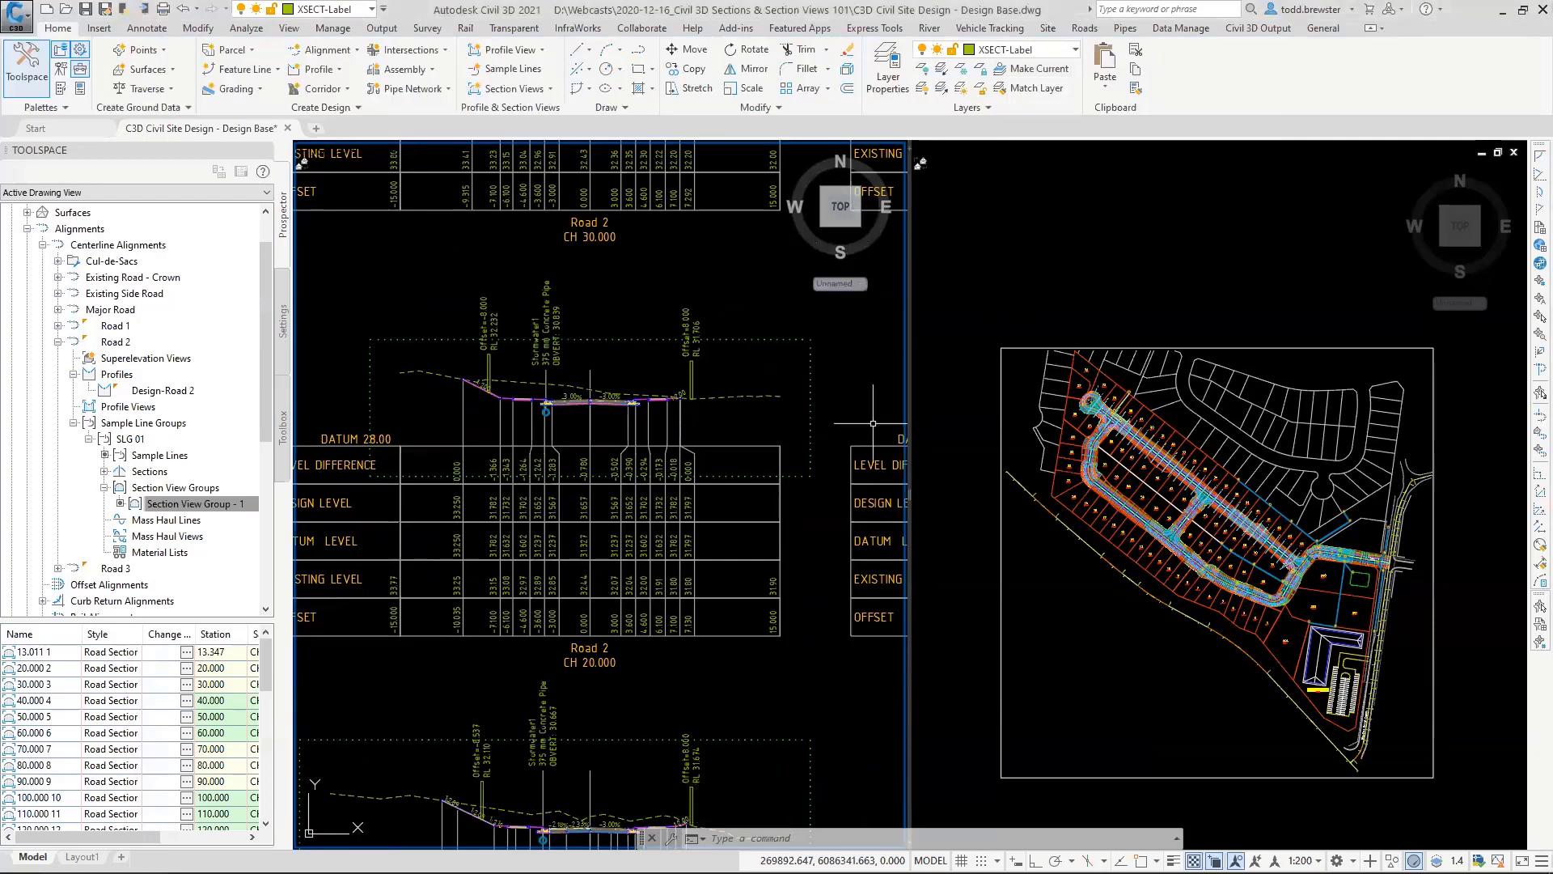
{"action": "key", "text": "Escape"}
{"action": "key", "text": "Escape"}
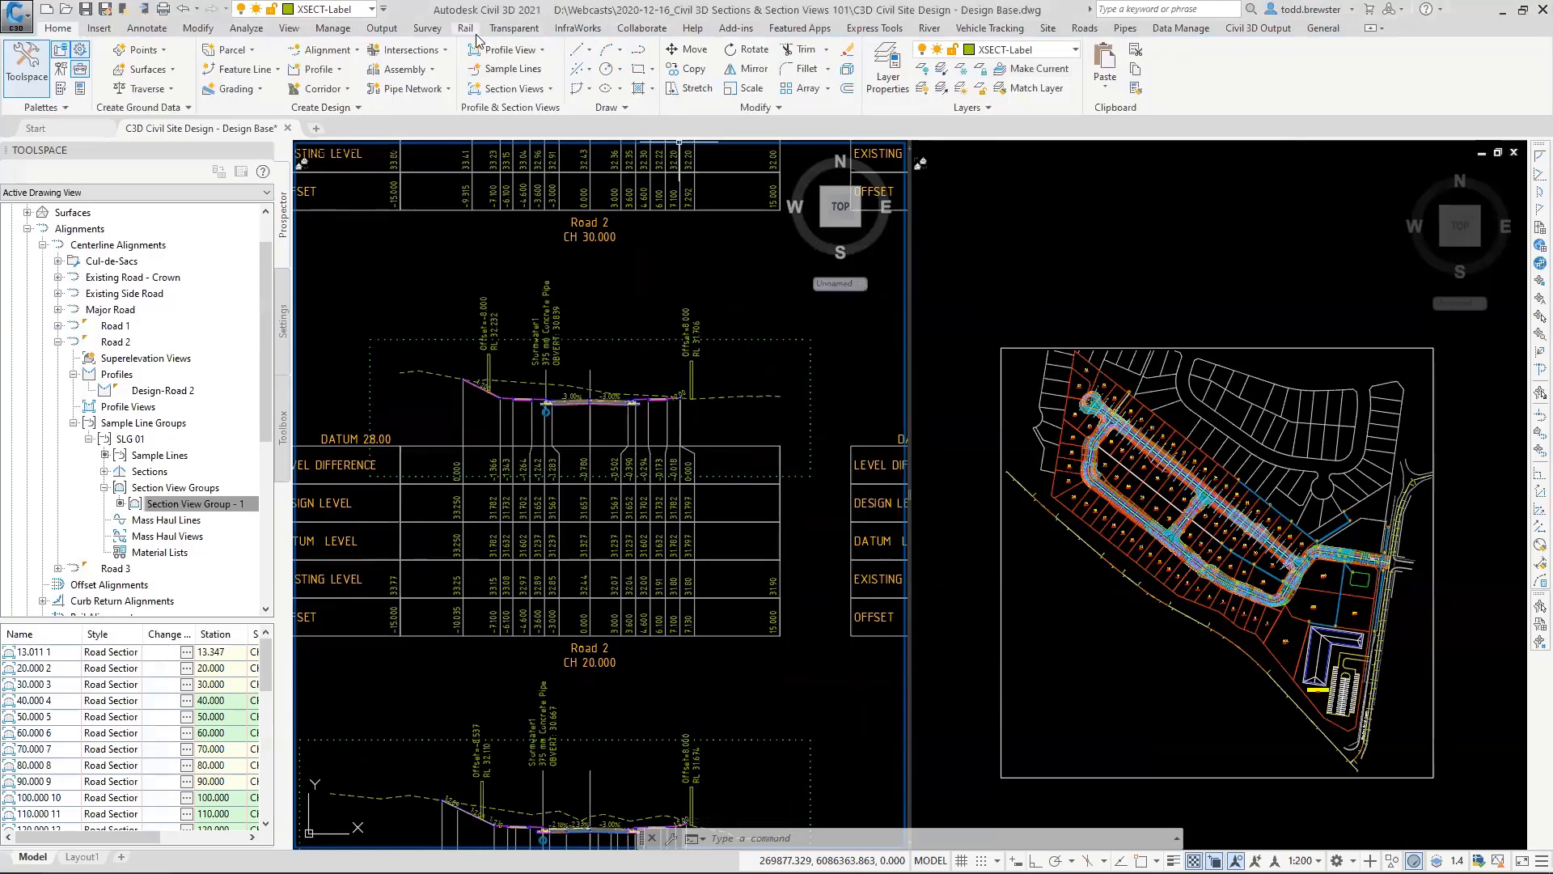
Step: Switch the drawing area to a single viewport
{"action": "left_click", "coordinate": [289, 27]}
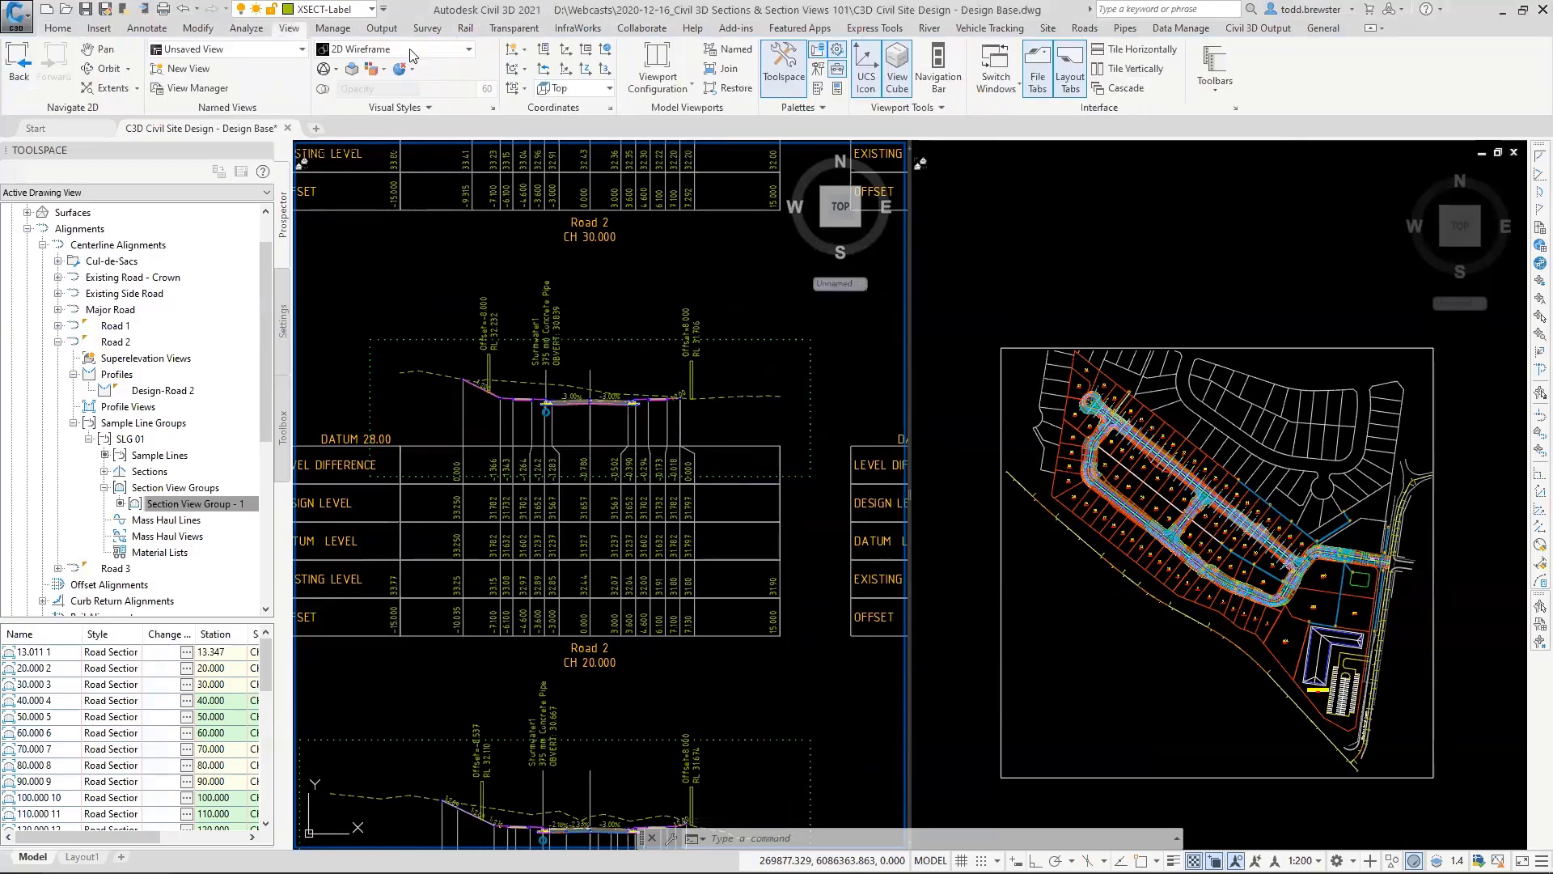
{"action": "left_click", "coordinate": [658, 81]}
{"action": "key", "text": "Escape"}
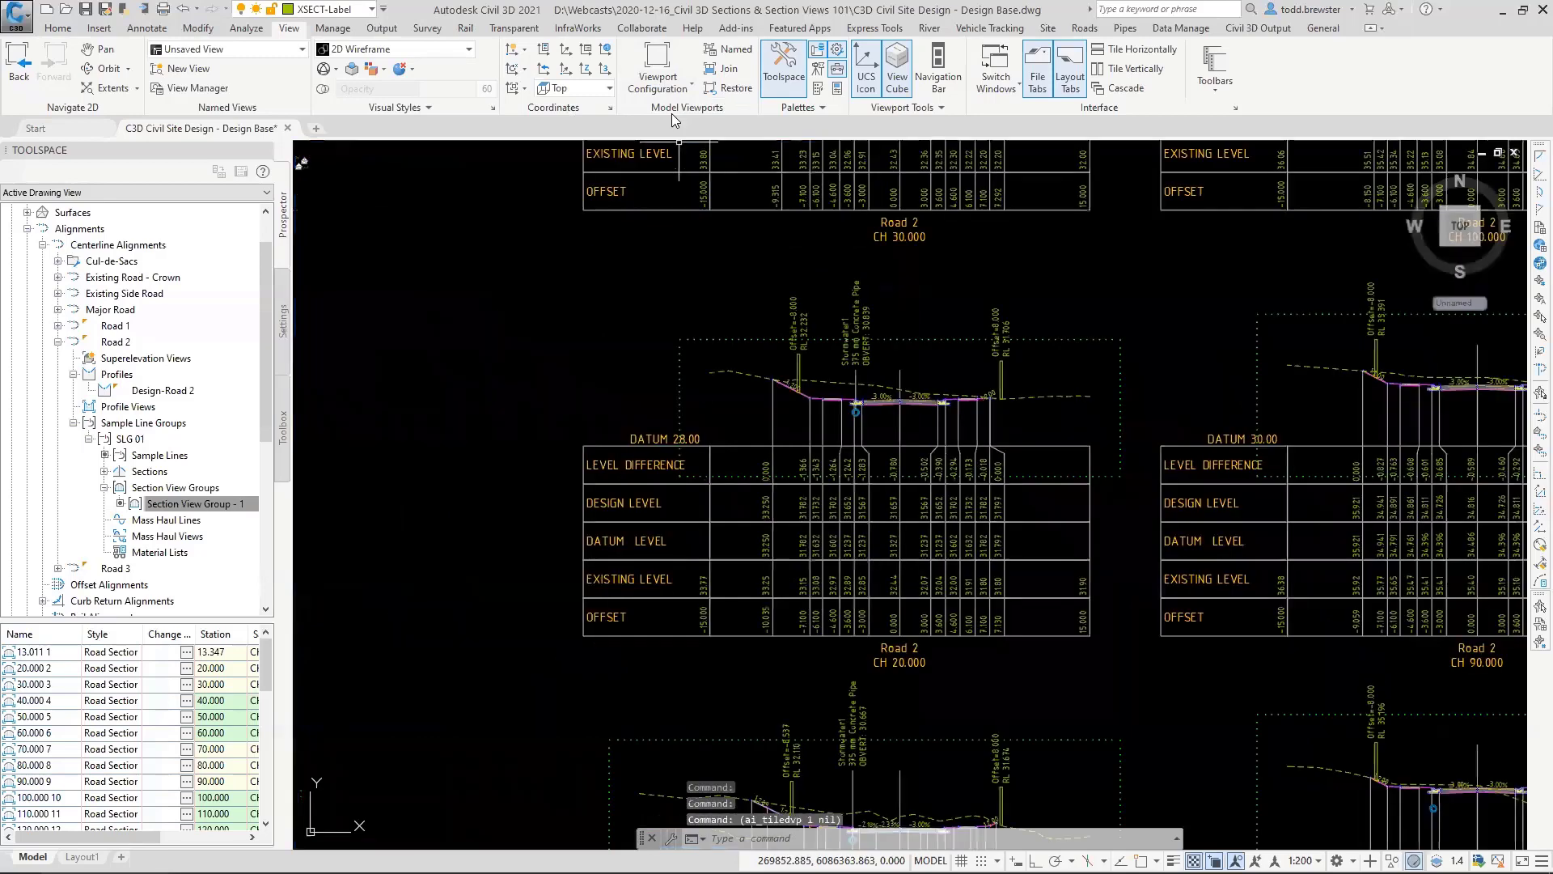
Step: Pan and zoom the plan to the Road 2 corridor near lots 64 and 65
{"action": "left_click", "coordinate": [537, 278]}
{"action": "key", "text": "Escape"}
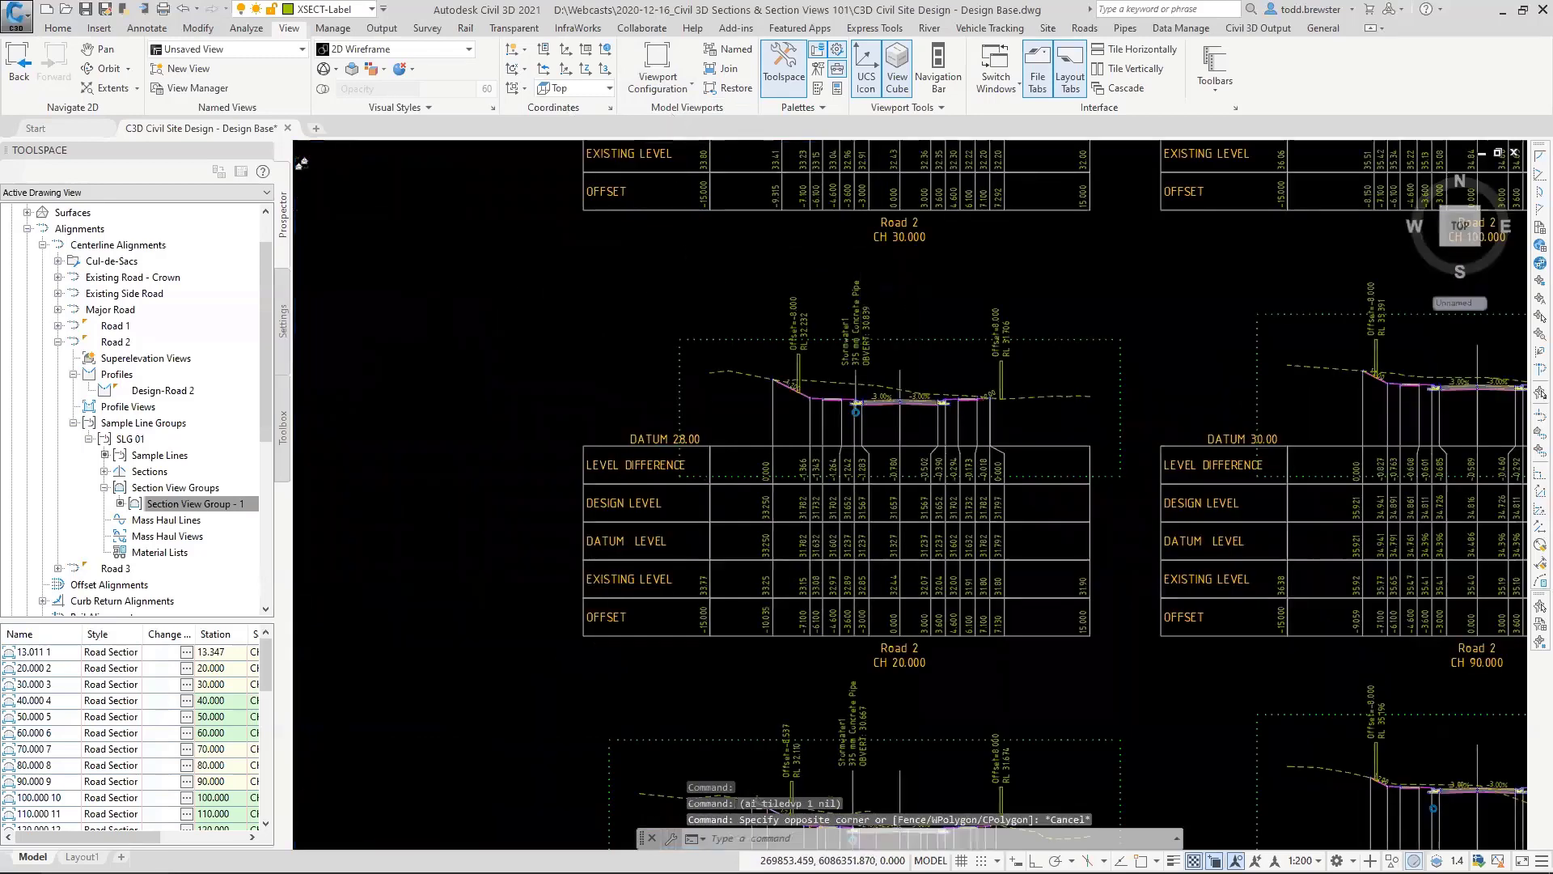
{"action": "scroll", "coordinate": [615, 419], "scroll_direction": "down", "scroll_amount": 5}
{"action": "middle_click_drag", "start_coordinate": [615, 419], "coordinate": [1172, 419]}
{"action": "scroll", "coordinate": [959, 499], "scroll_direction": "up", "scroll_amount": 3}
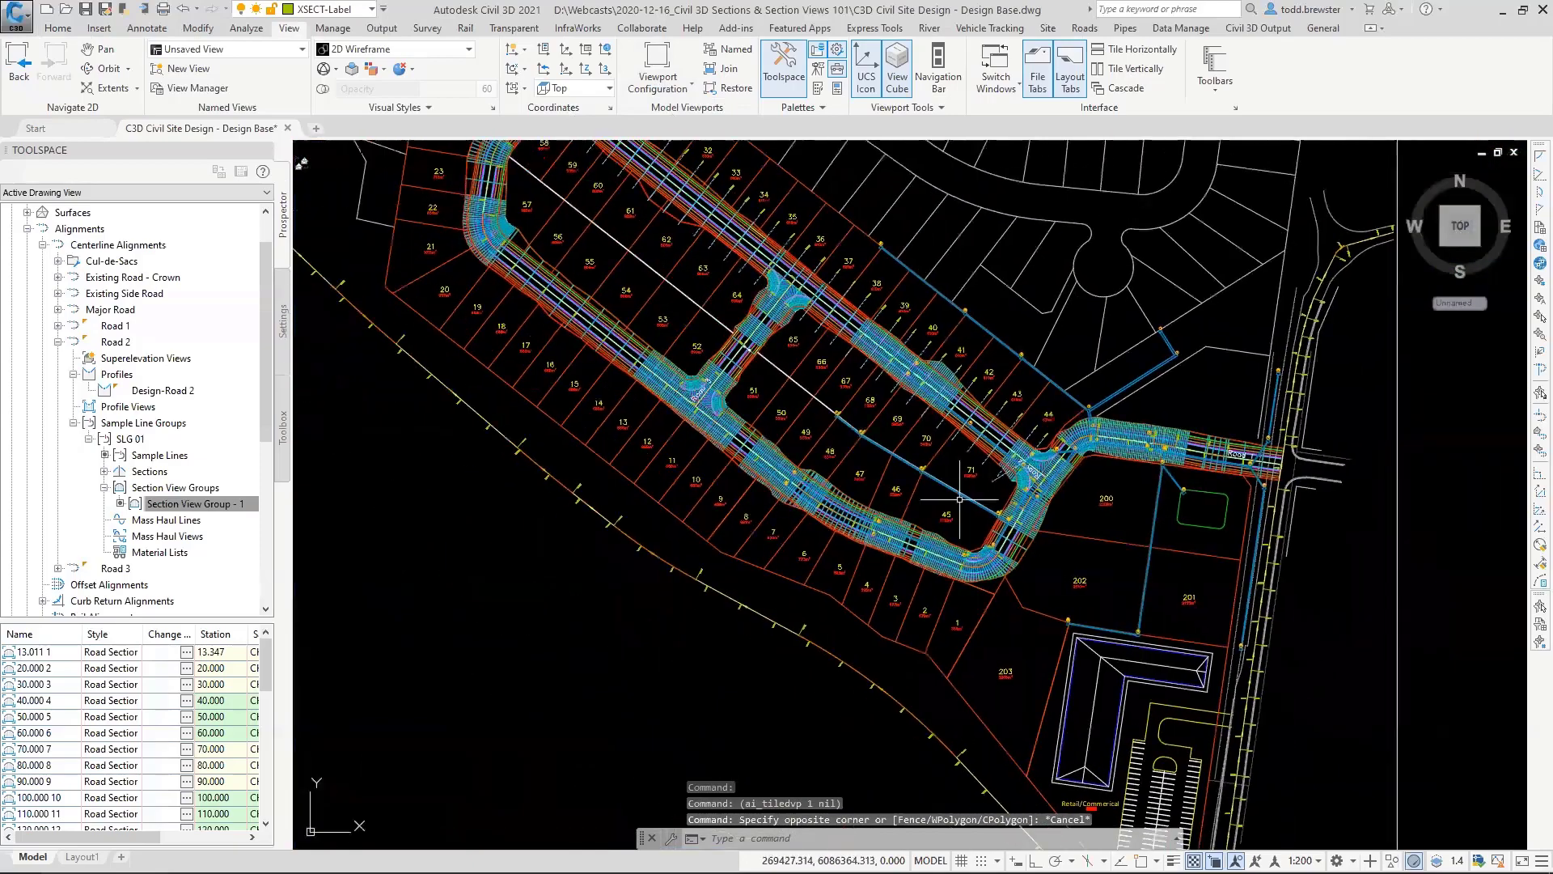
{"action": "scroll", "coordinate": [784, 287], "scroll_direction": "up", "scroll_amount": 3}
{"action": "key", "text": "Escape"}
{"action": "scroll", "coordinate": [910, 486], "scroll_direction": "up", "scroll_amount": 1}
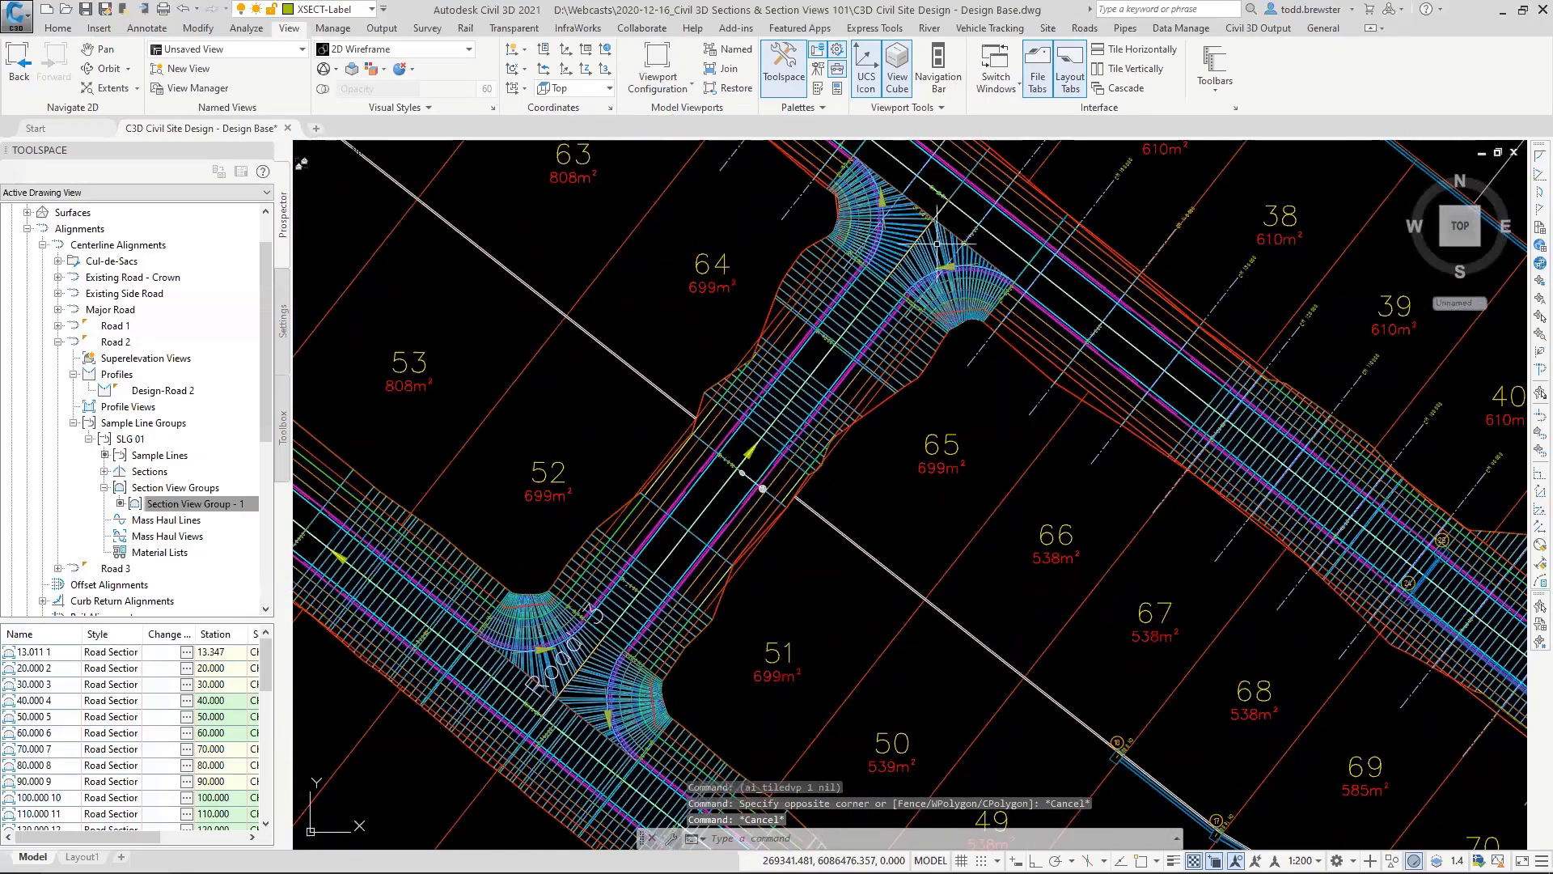
{"action": "mouse_move", "coordinate": [937, 242]}
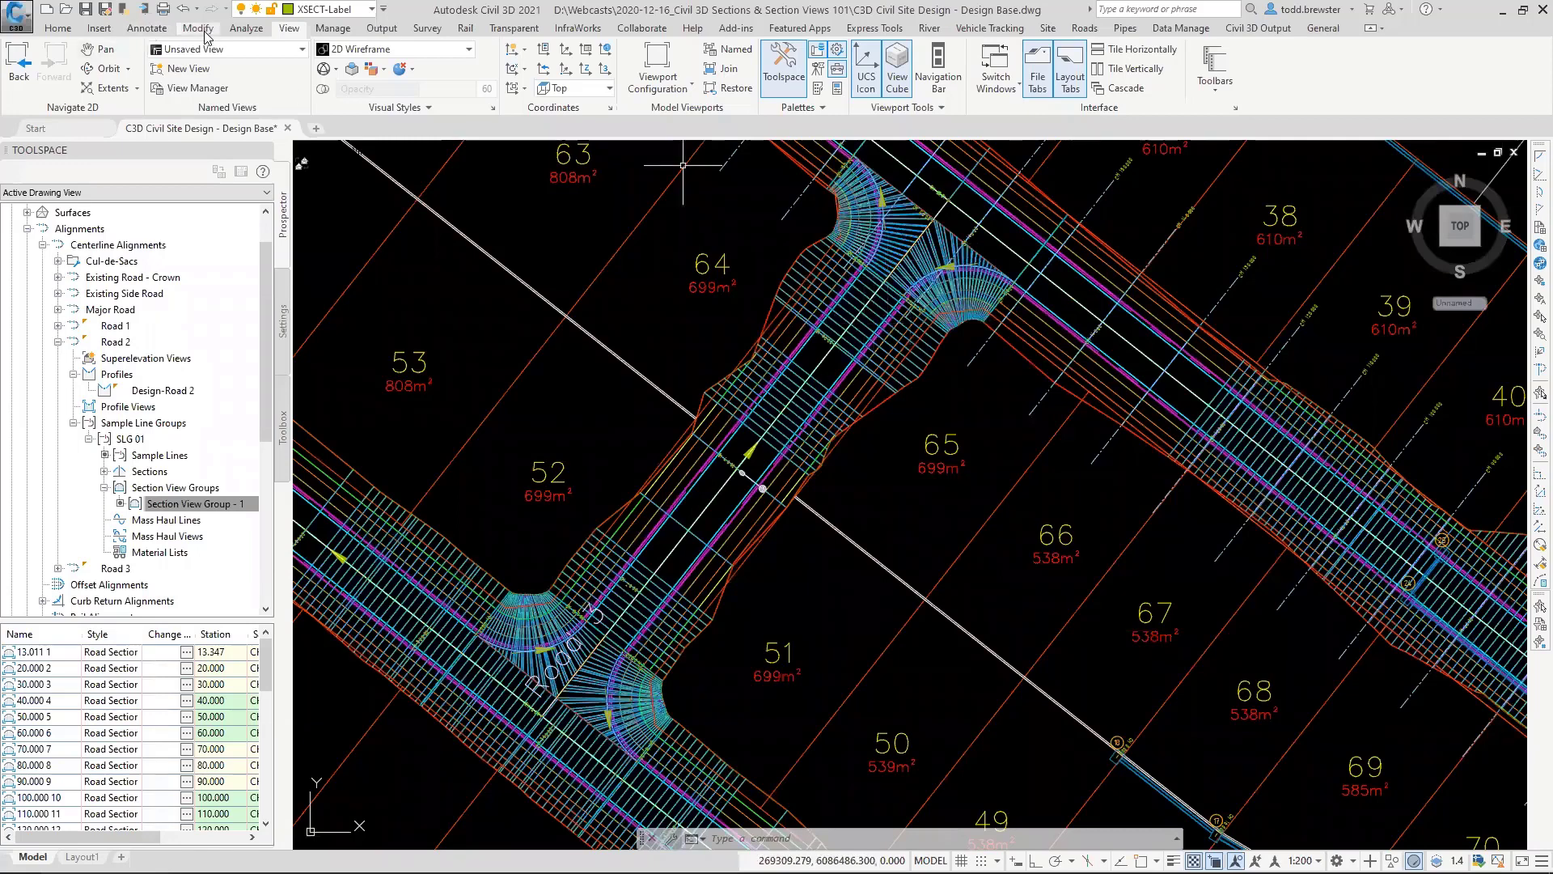
Step: Start creating sample lines along the Road 3 alignment
{"action": "left_click", "coordinate": [58, 28]}
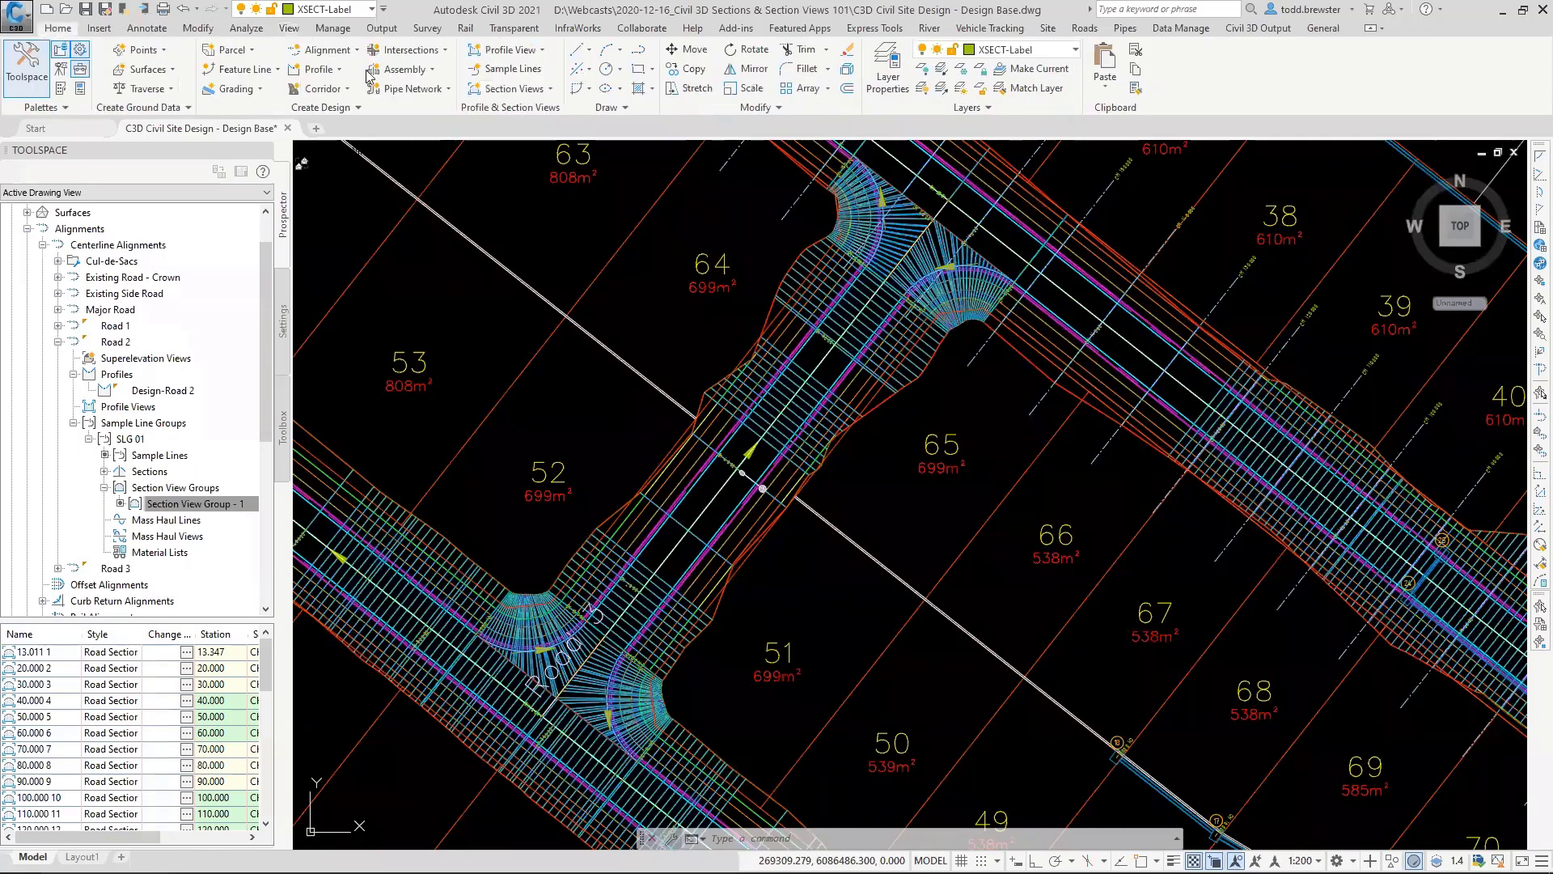
{"action": "left_click", "coordinate": [521, 75]}
{"action": "left_click", "coordinate": [818, 366]}
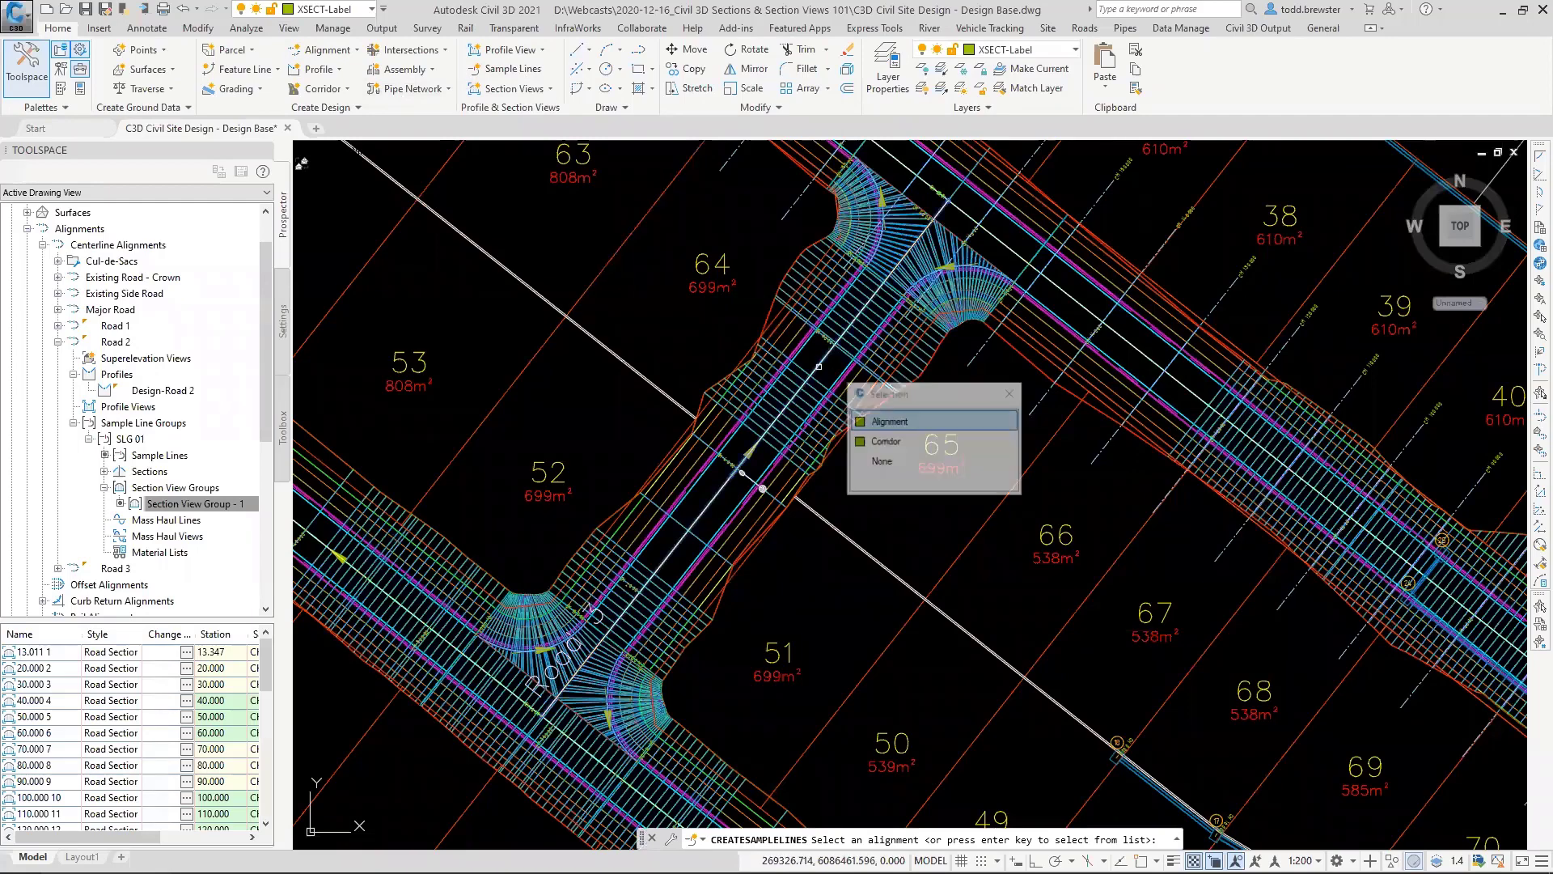
{"action": "left_click", "coordinate": [889, 421]}
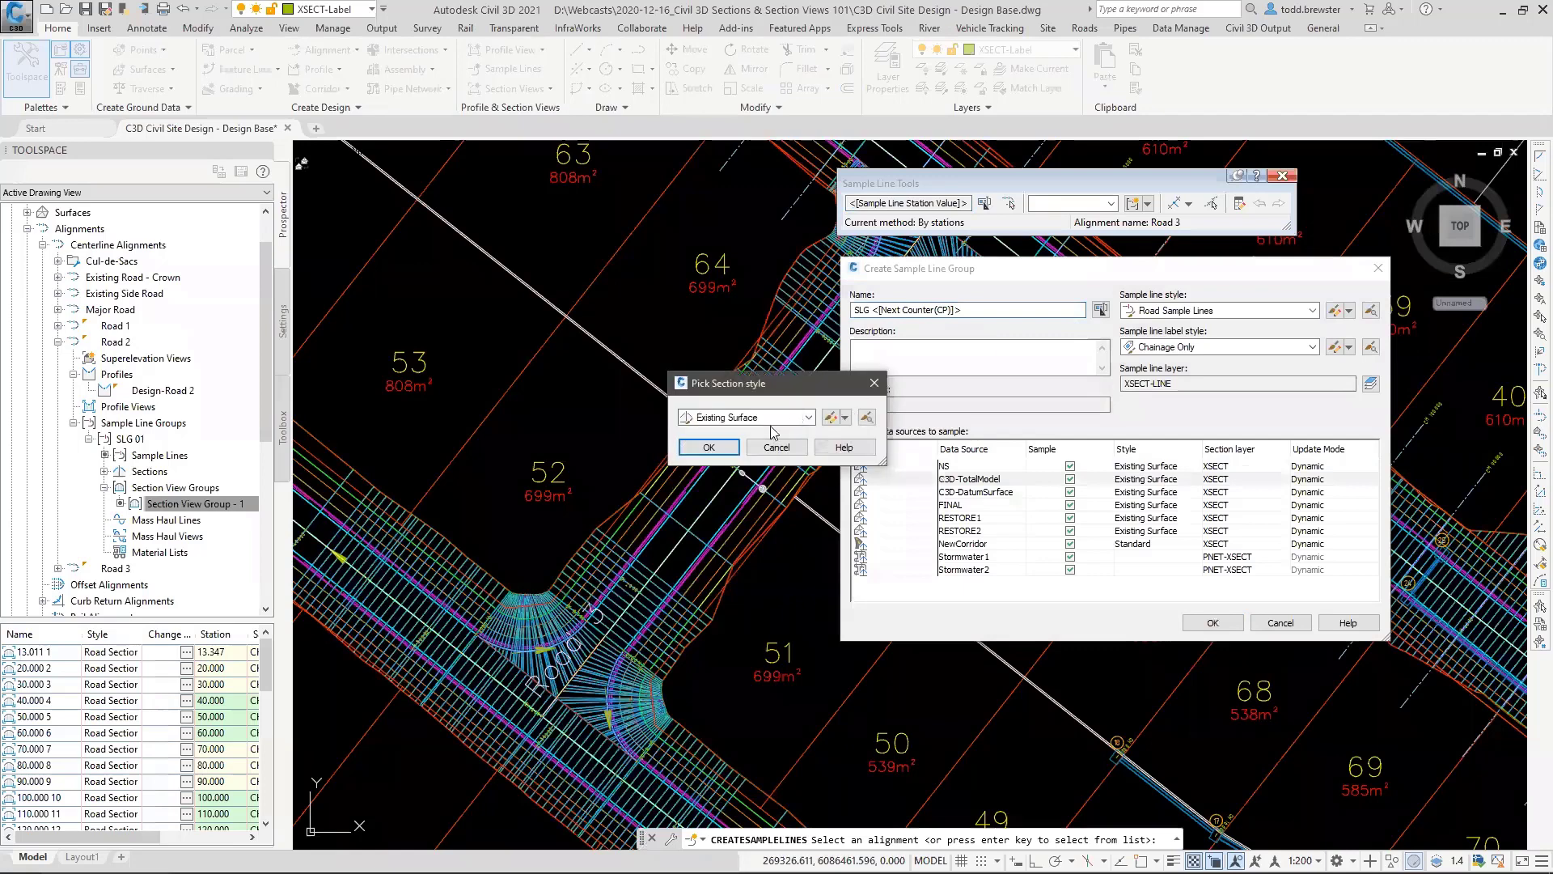
Step: Give C3D-TotalModel the Design Surface style and C3D-DatumSurface the Datum Surface style
{"action": "left_click", "coordinate": [732, 417]}
{"action": "left_click", "coordinate": [734, 455]}
{"action": "left_click", "coordinate": [736, 453]}
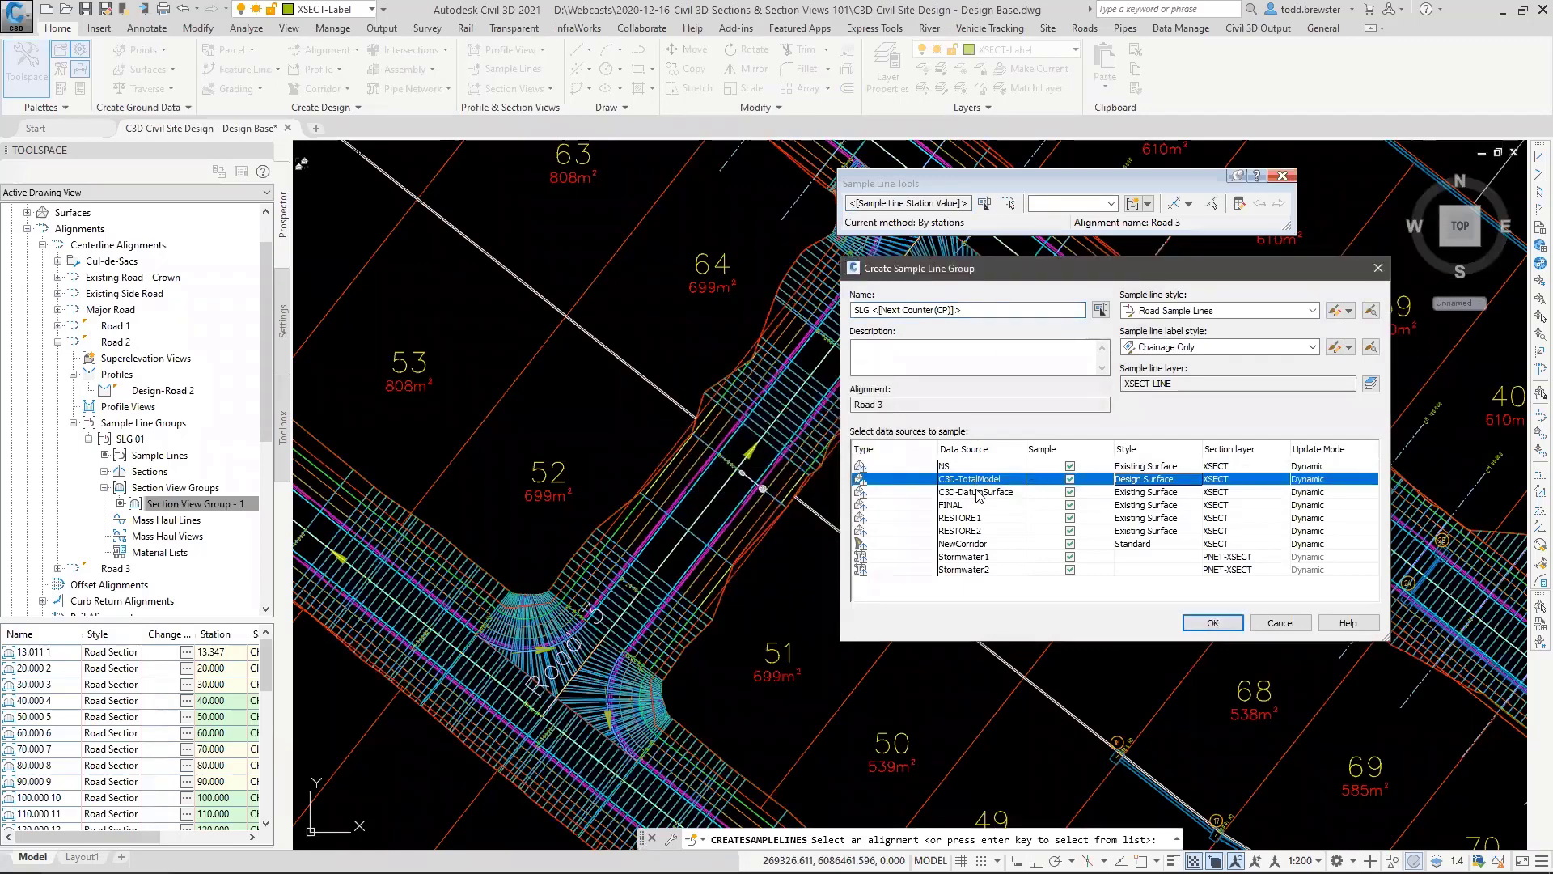
{"action": "left_click", "coordinate": [1143, 479]}
{"action": "left_click", "coordinate": [760, 451]}
{"action": "left_click", "coordinate": [1143, 492]}
{"action": "left_click", "coordinate": [737, 416]}
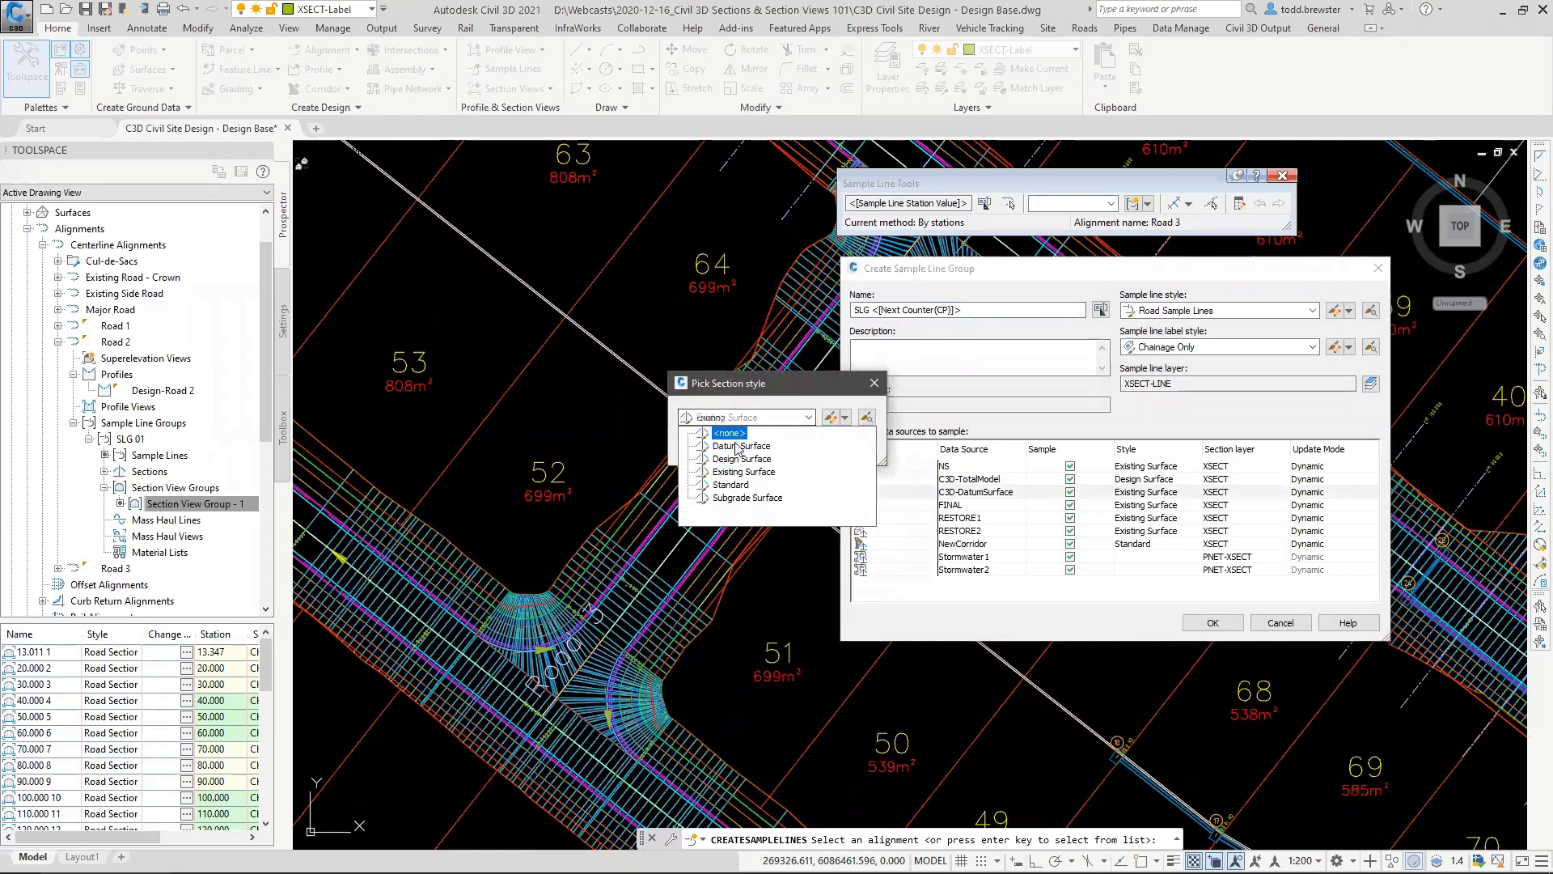
{"action": "left_click", "coordinate": [741, 445]}
{"action": "left_click", "coordinate": [712, 451]}
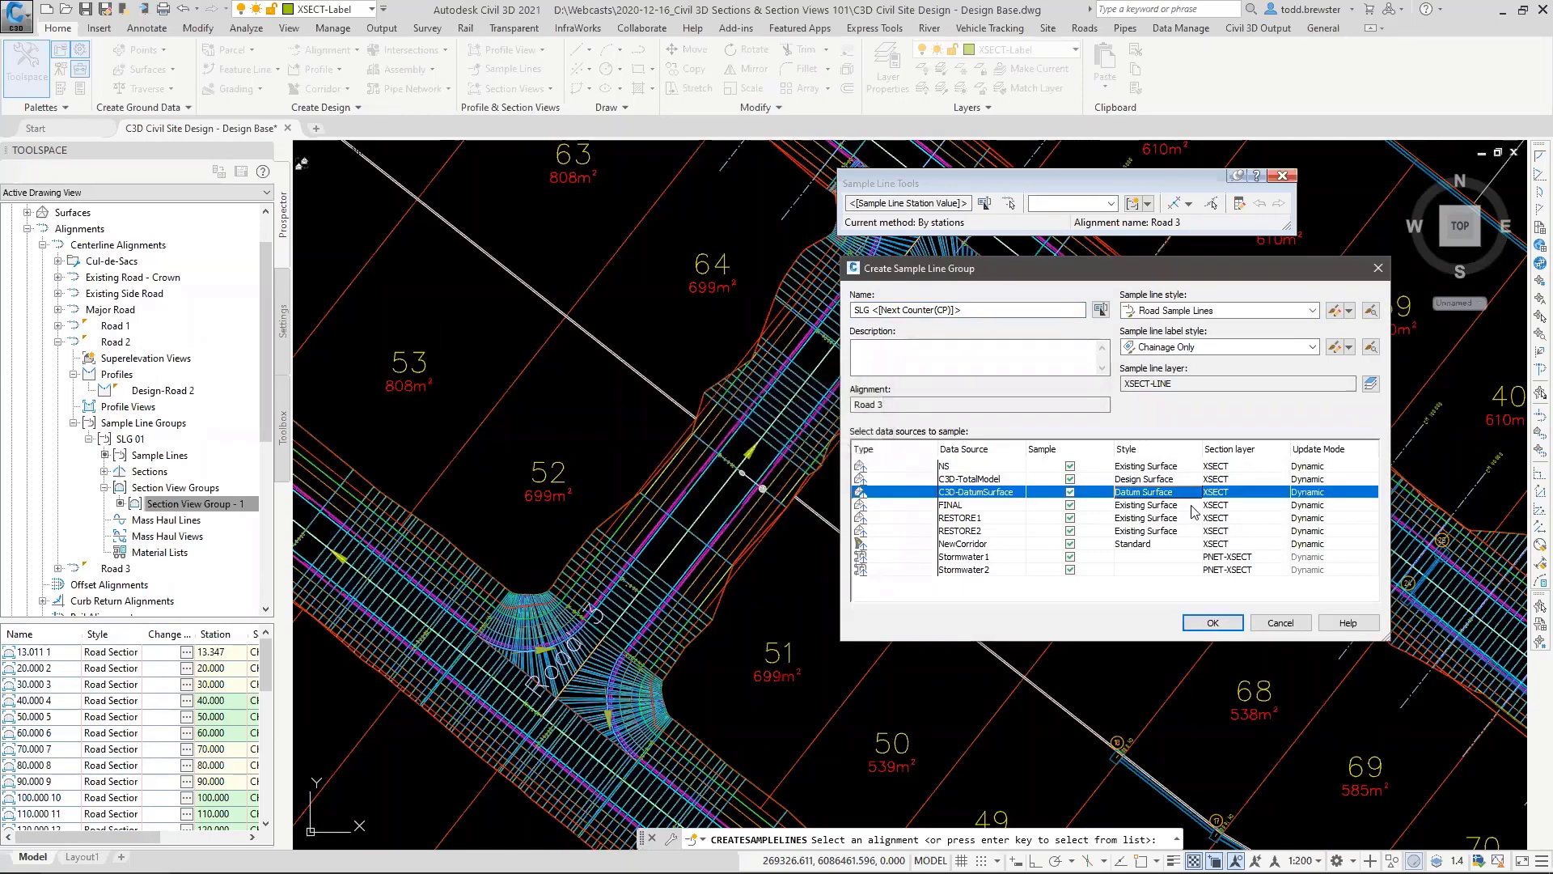
Step: Stop sampling FINAL, RESTORE1, RESTORE2, Stormwater1 and Stormwater2
{"action": "left_click", "coordinate": [1070, 504]}
{"action": "left_click", "coordinate": [1070, 517]}
{"action": "left_click", "coordinate": [1070, 531]}
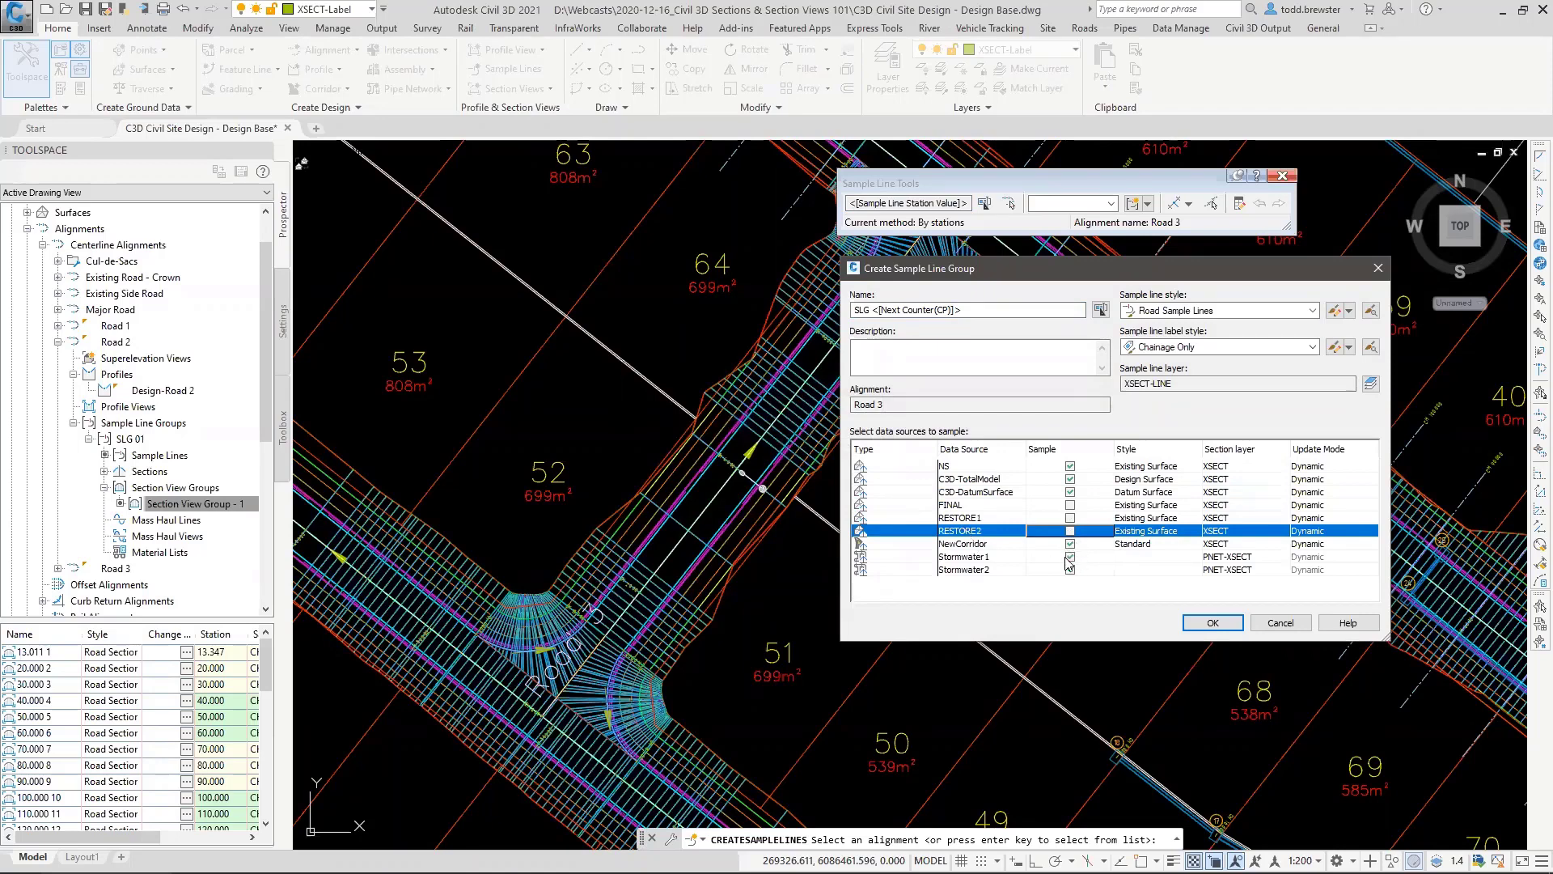
{"action": "left_click", "coordinate": [1070, 557]}
{"action": "left_click", "coordinate": [1070, 569]}
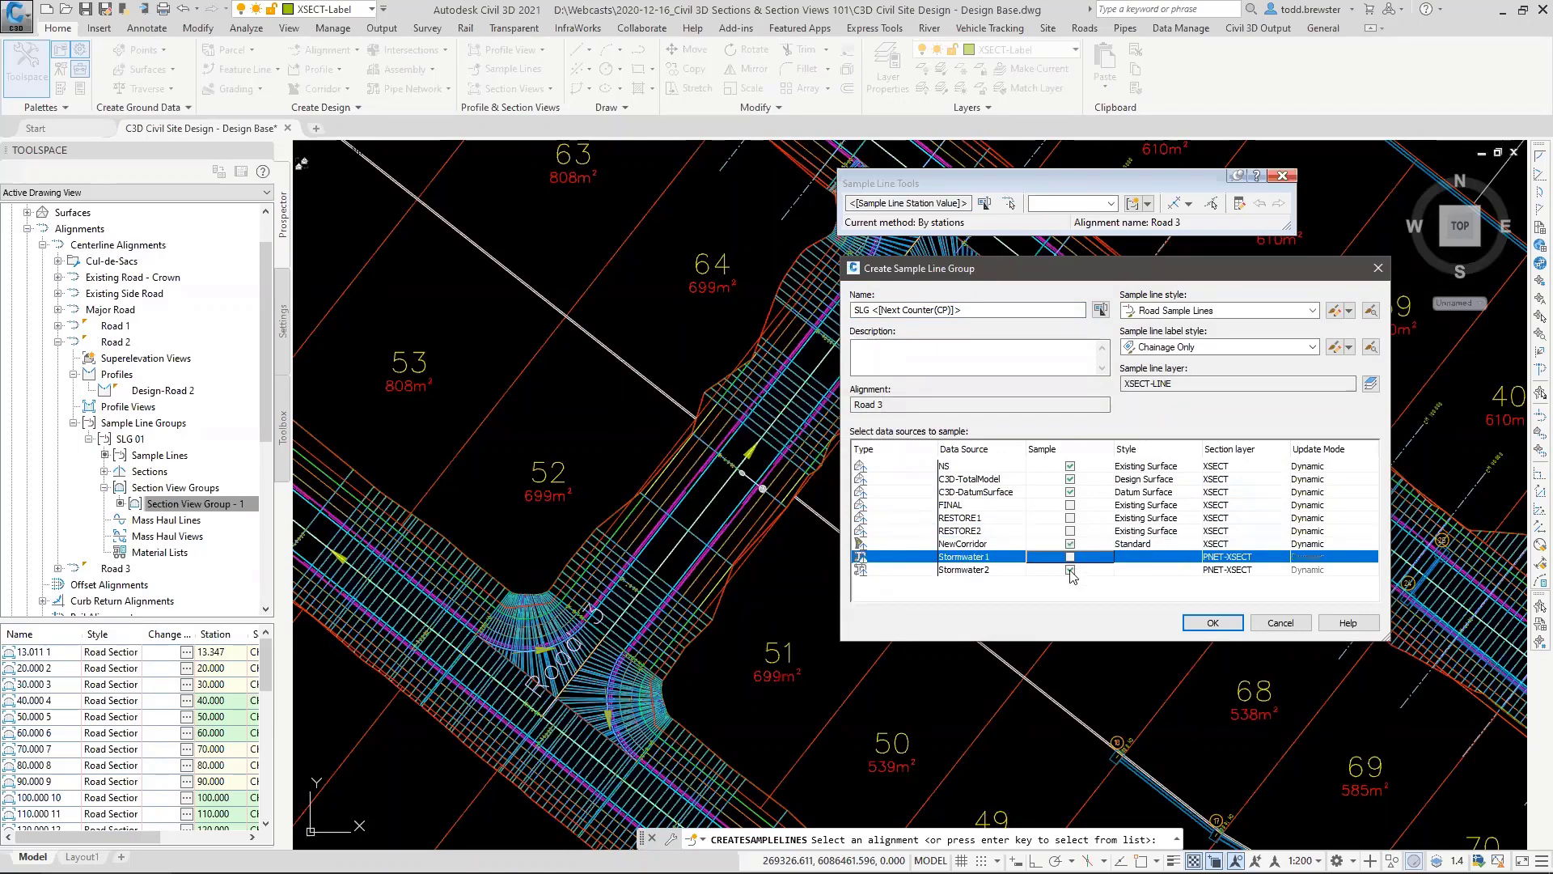
Step: Give NewCorridor the 'Basic - No Hatch - Offset & Level Labels Only' code set style and create SLG 02
{"action": "left_click", "coordinate": [1145, 545]}
{"action": "left_click", "coordinate": [1159, 545]}
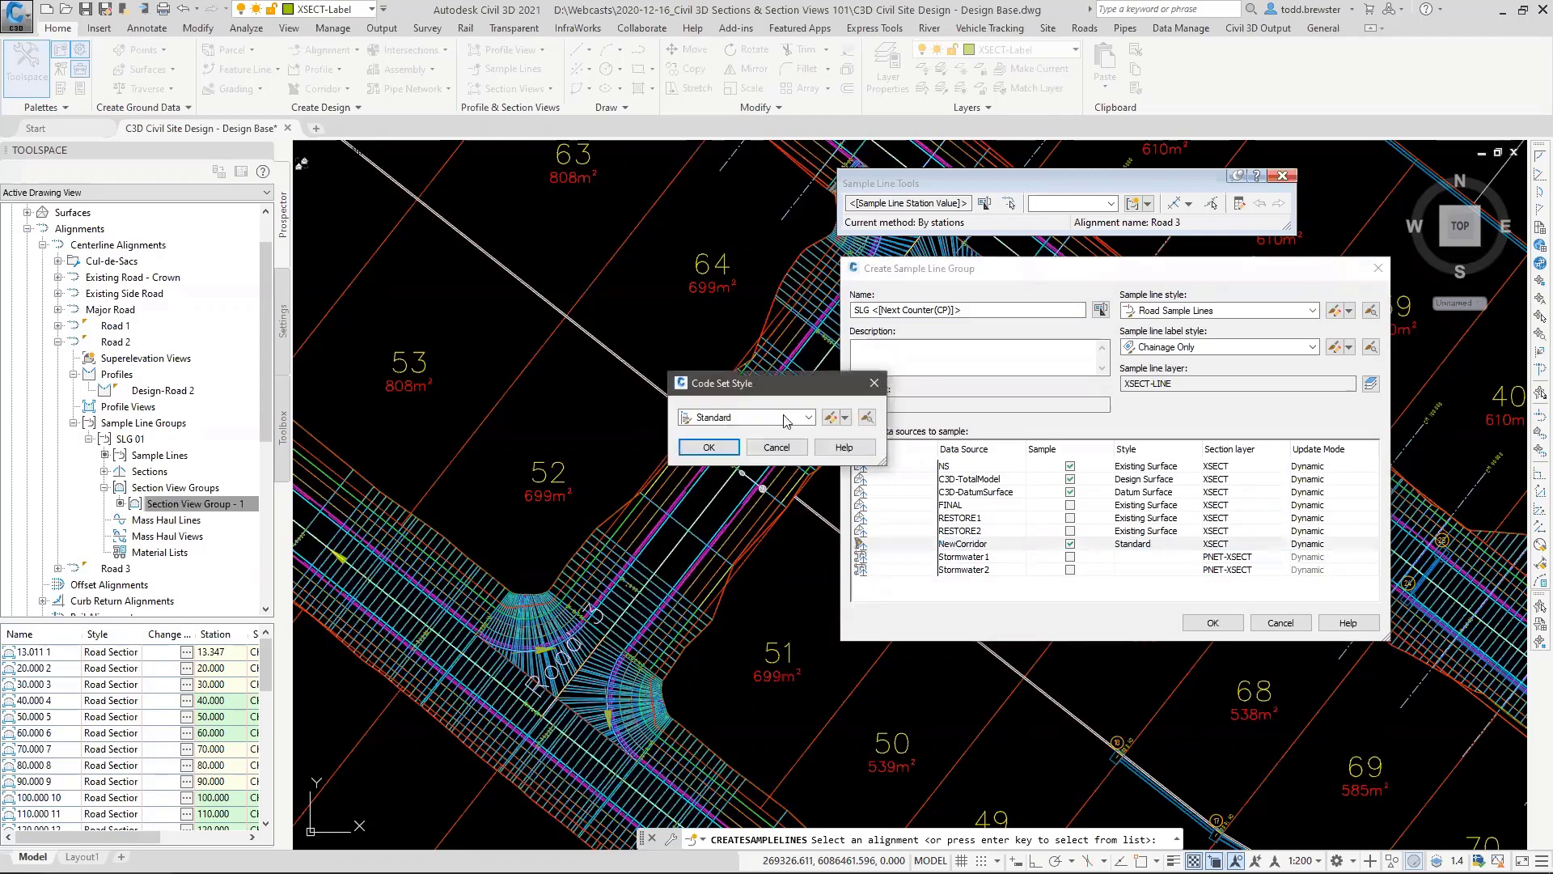
{"action": "left_click", "coordinate": [757, 417]}
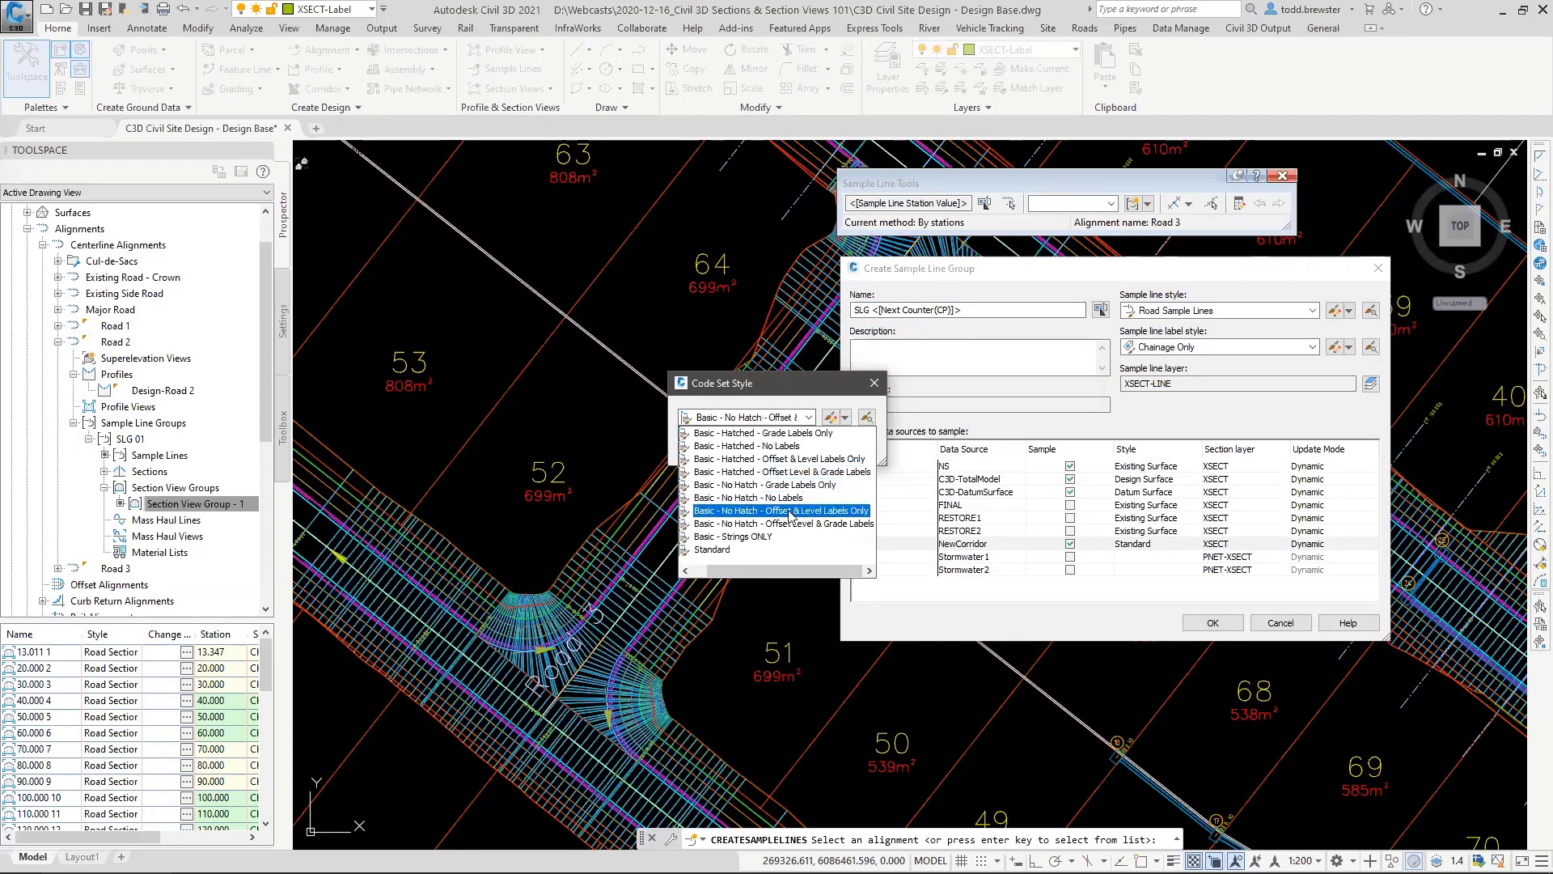
{"action": "left_click", "coordinate": [814, 512]}
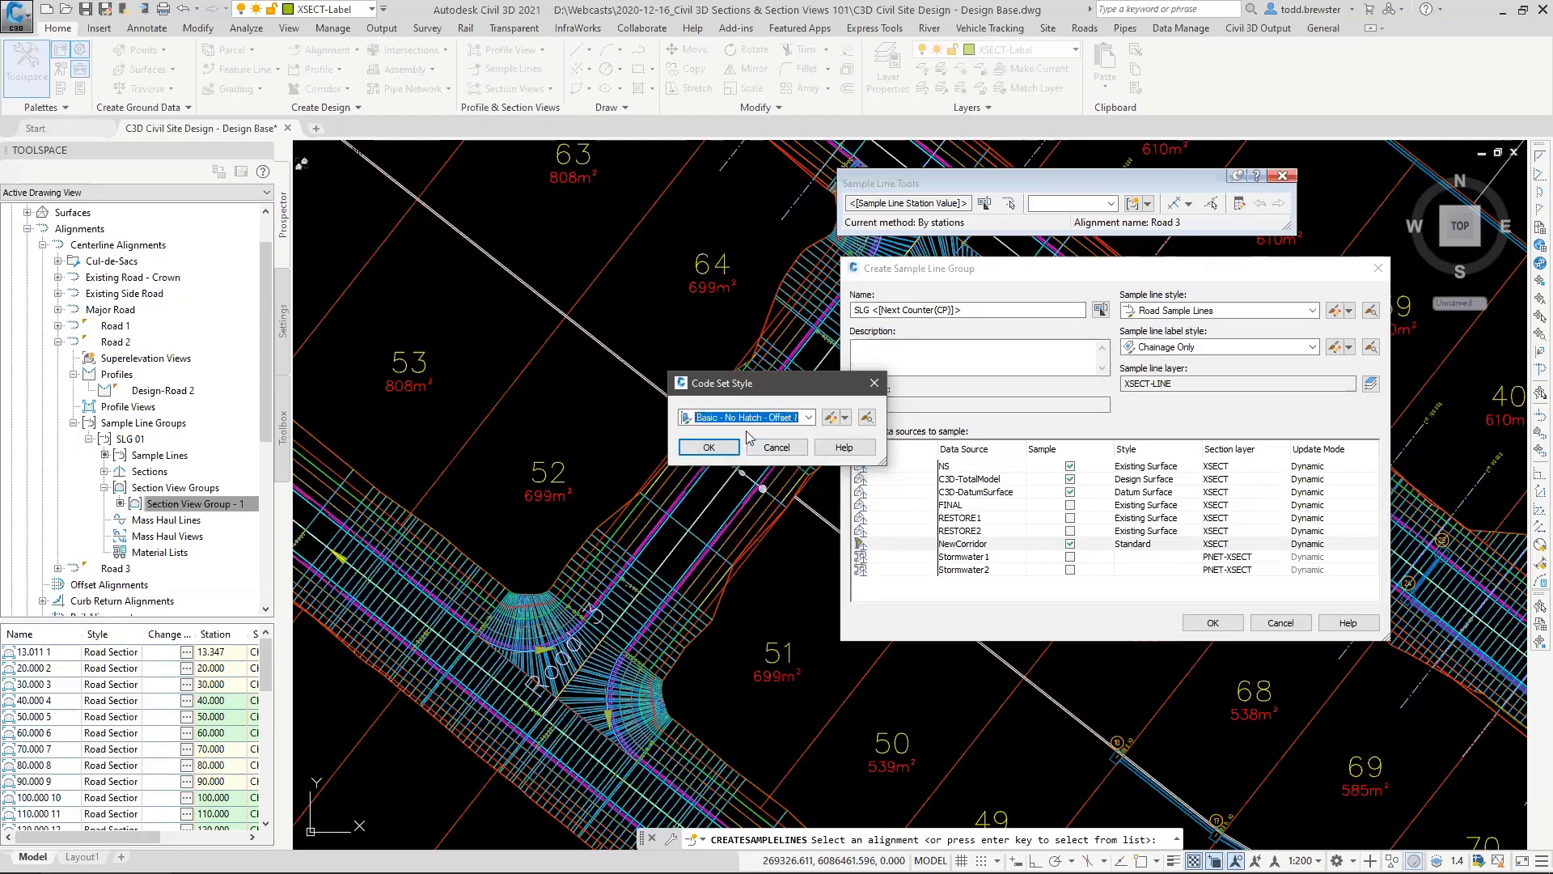
{"action": "left_click", "coordinate": [709, 447]}
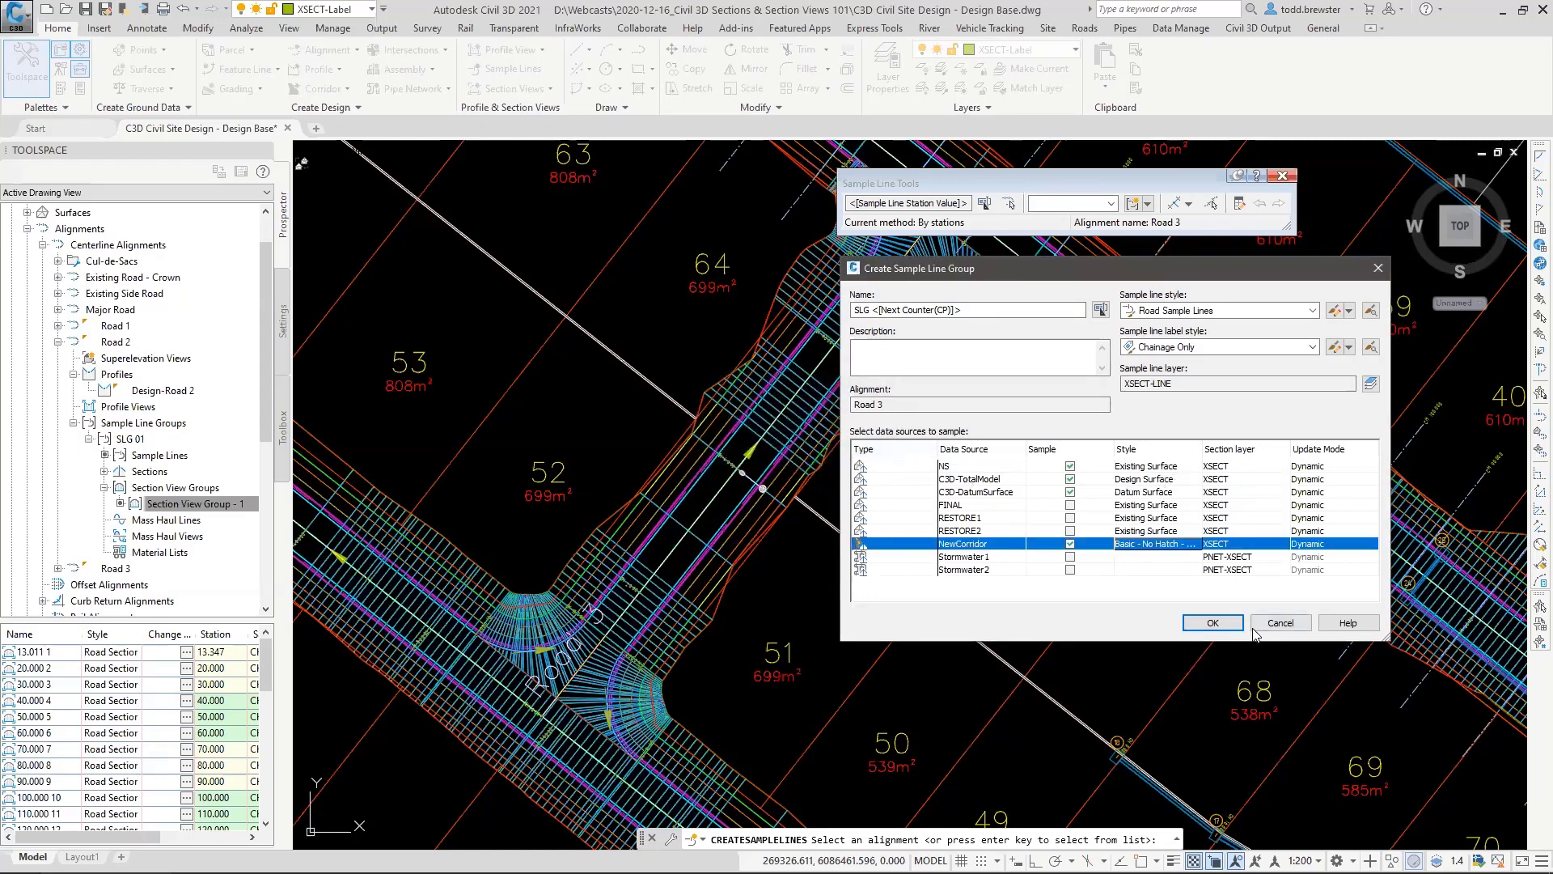
{"action": "left_click", "coordinate": [1213, 623]}
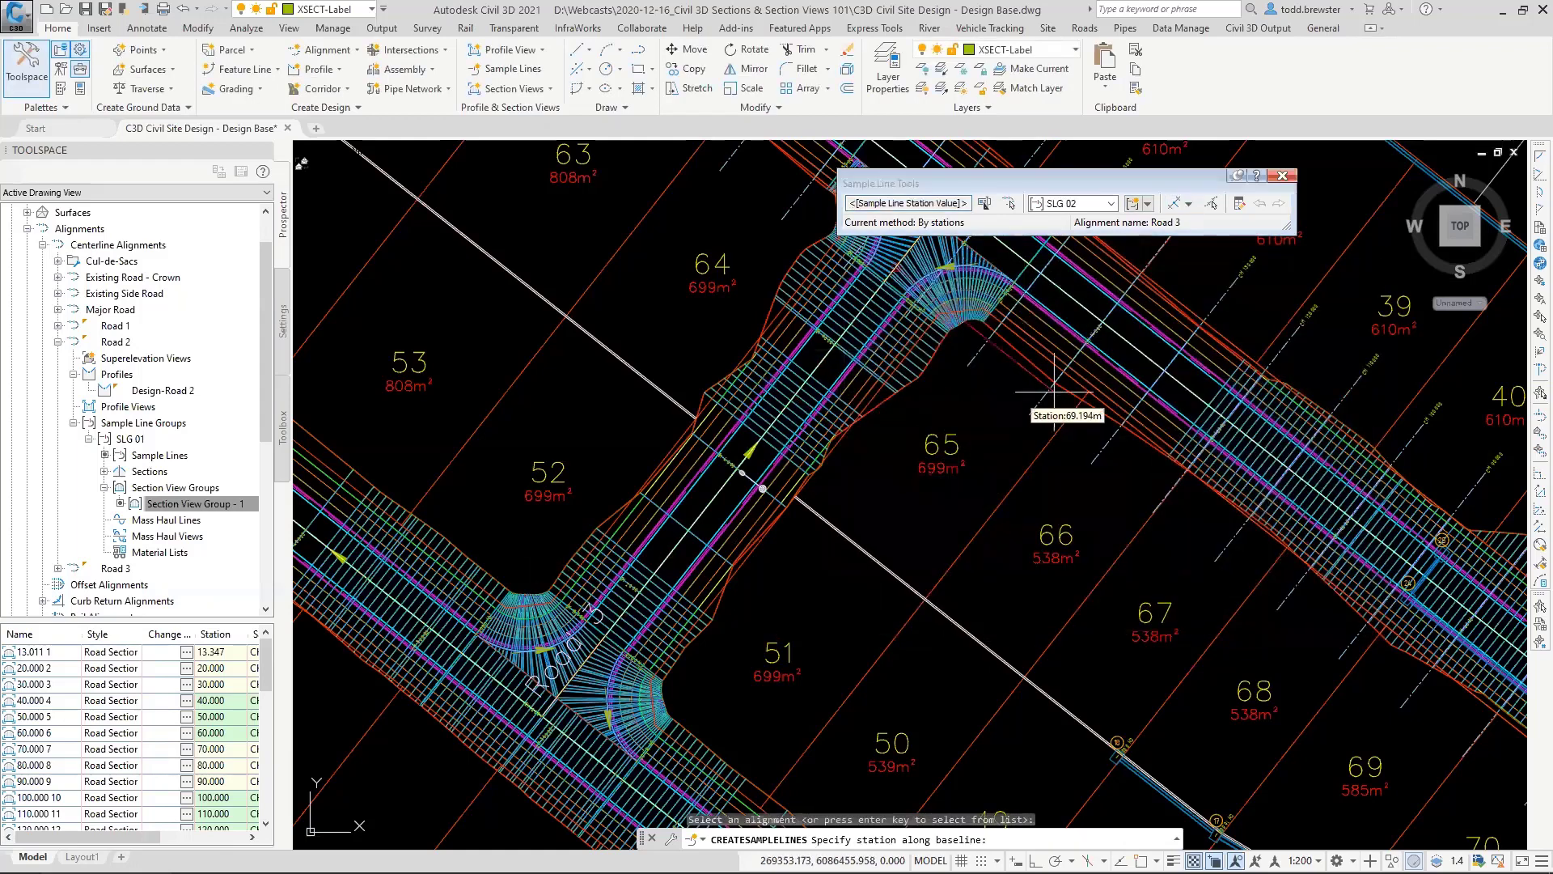
Step: Generate Road 3 sample lines by range of stations with 10 m left and right swath widths
{"action": "left_click", "coordinate": [1191, 204]}
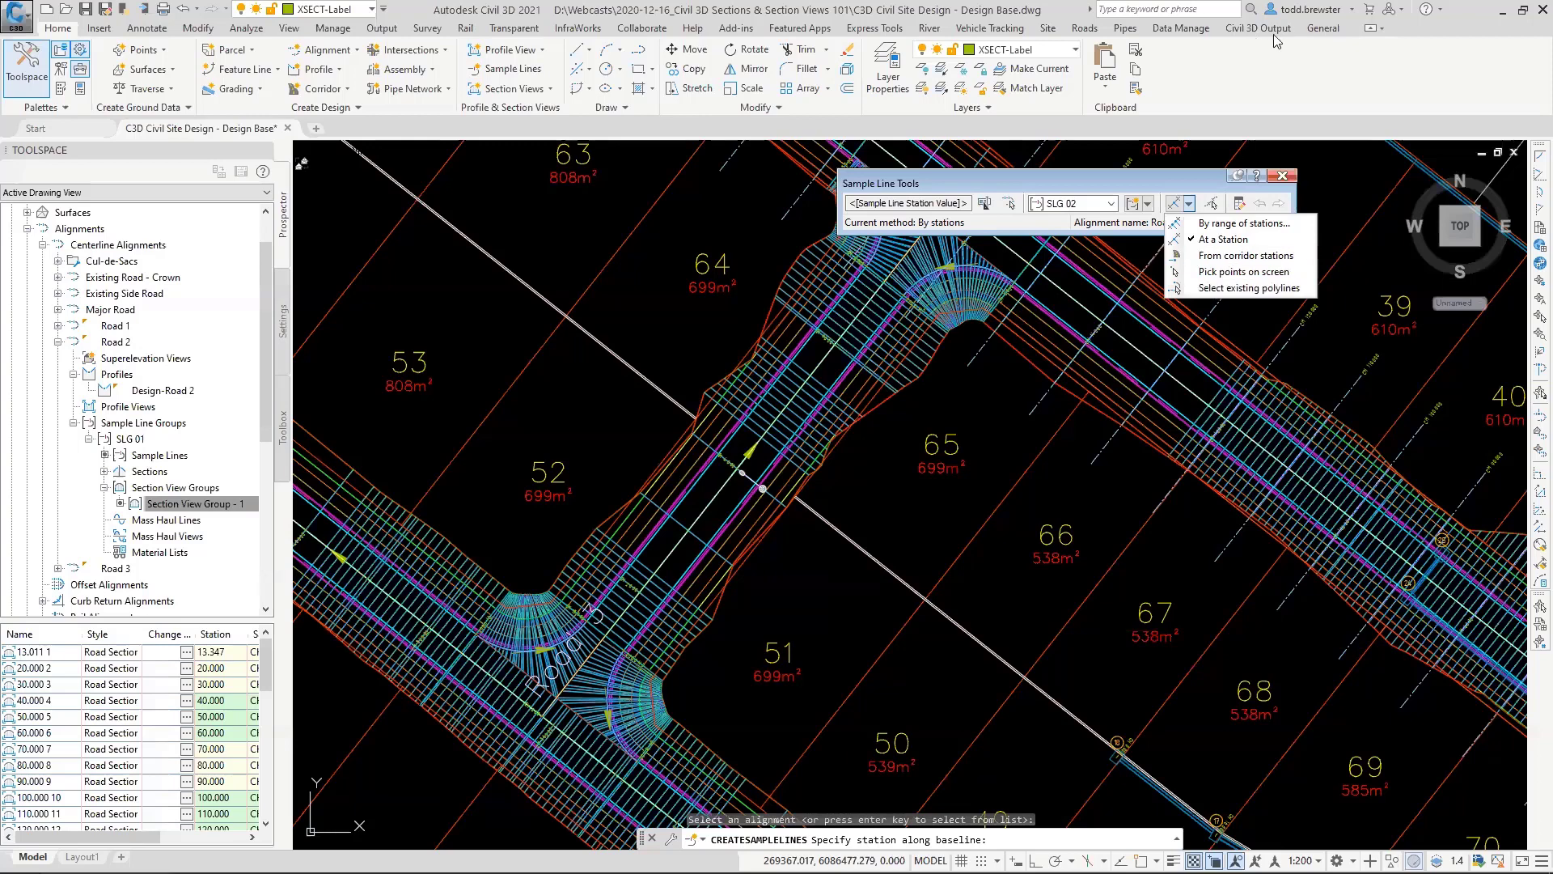
{"action": "left_click", "coordinate": [1243, 223]}
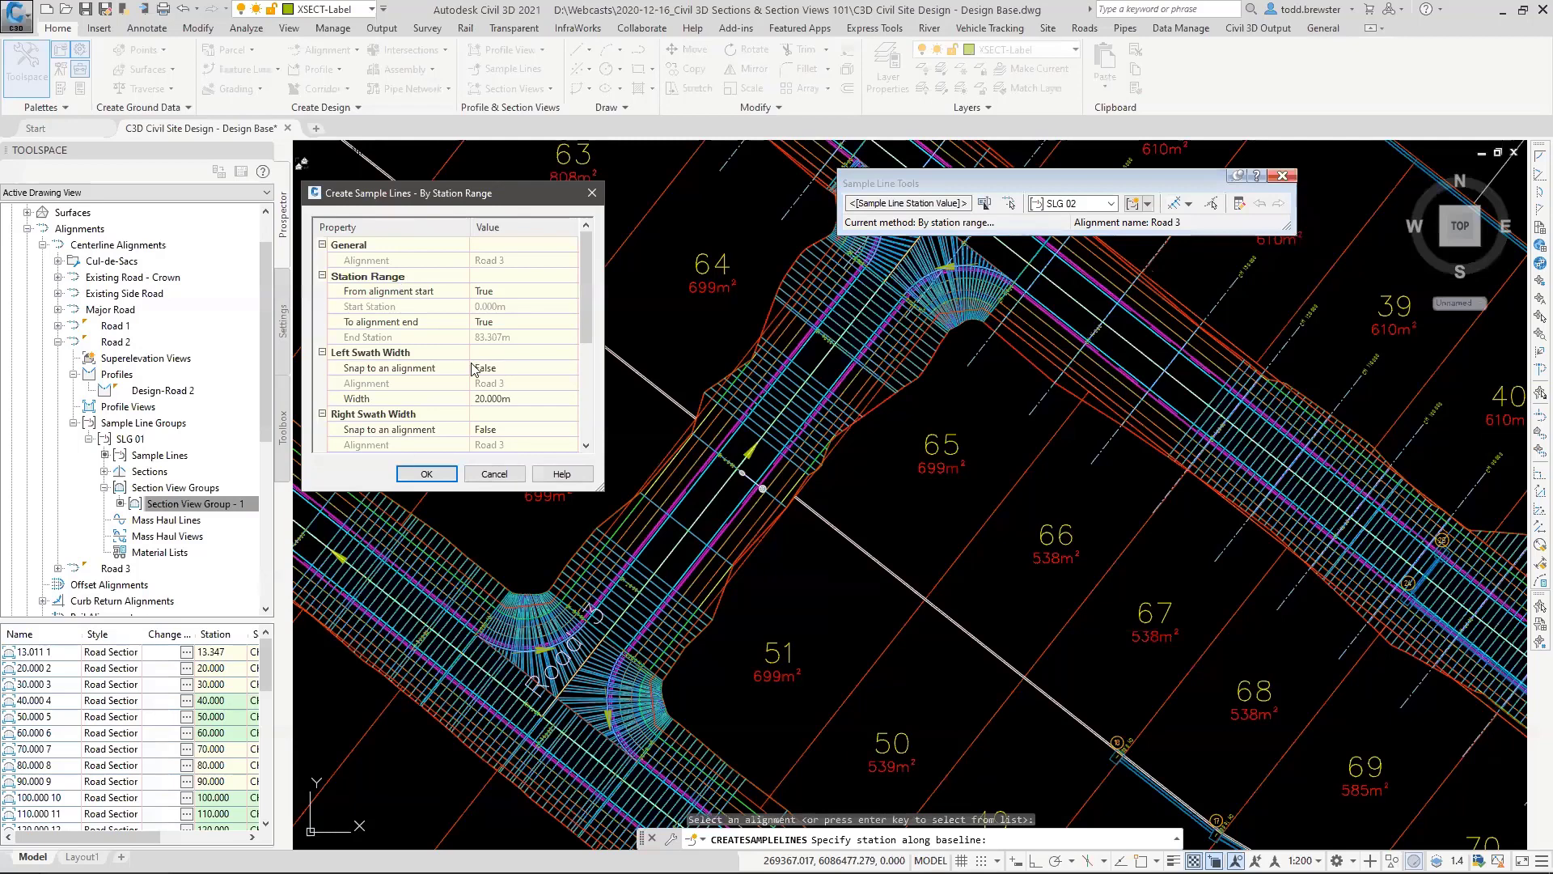
{"action": "left_click", "coordinate": [512, 398]}
{"action": "type", "text": "10"}
{"action": "scroll", "coordinate": [532, 428], "scroll_direction": "down", "scroll_amount": 1}
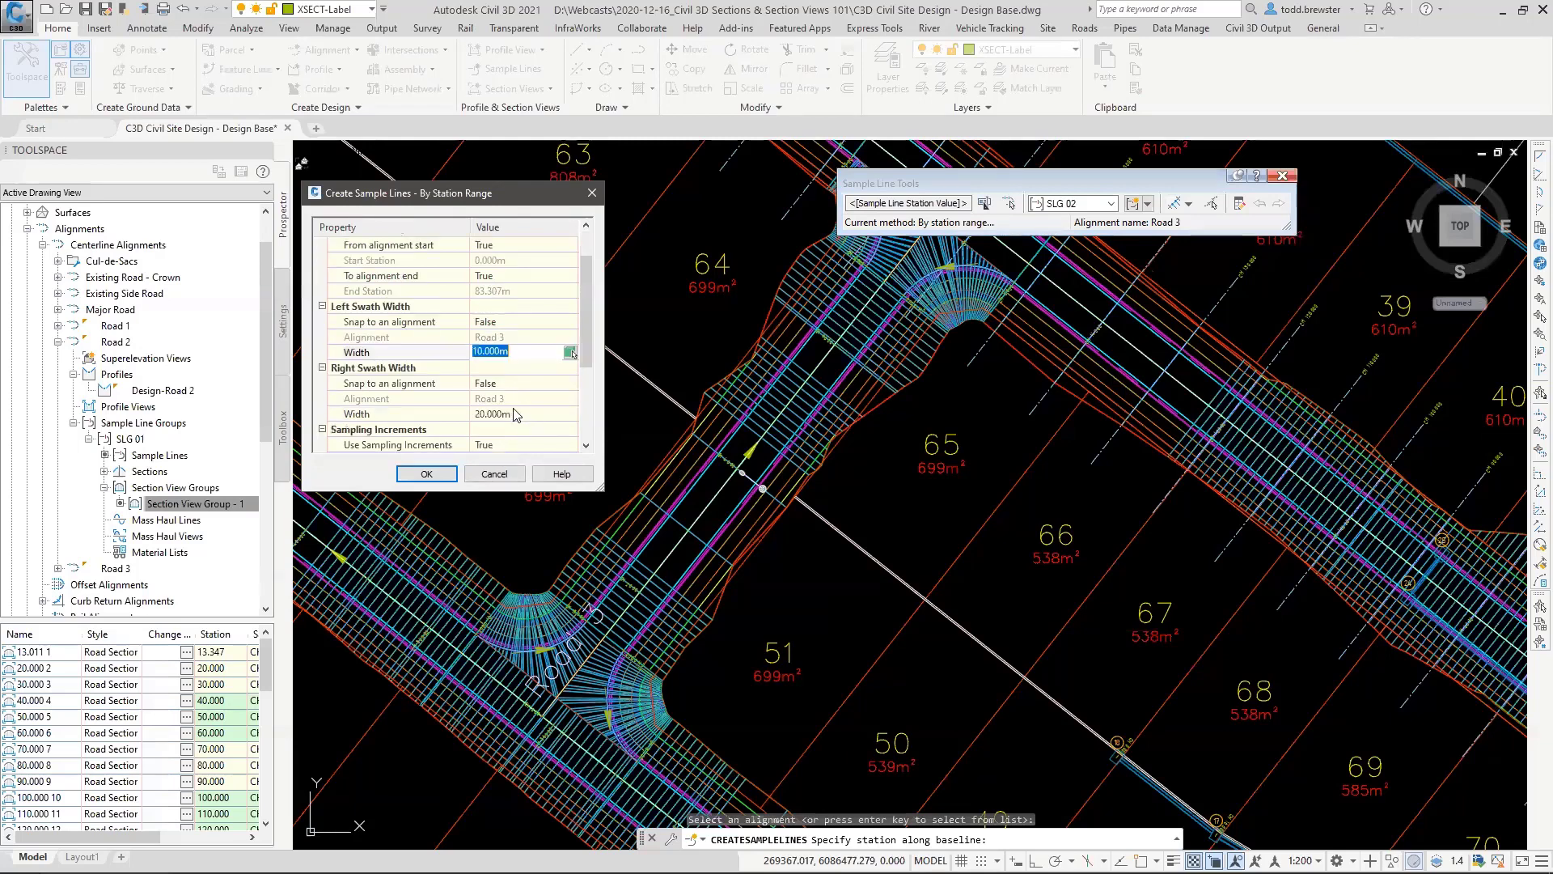
{"action": "left_click", "coordinate": [516, 414]}
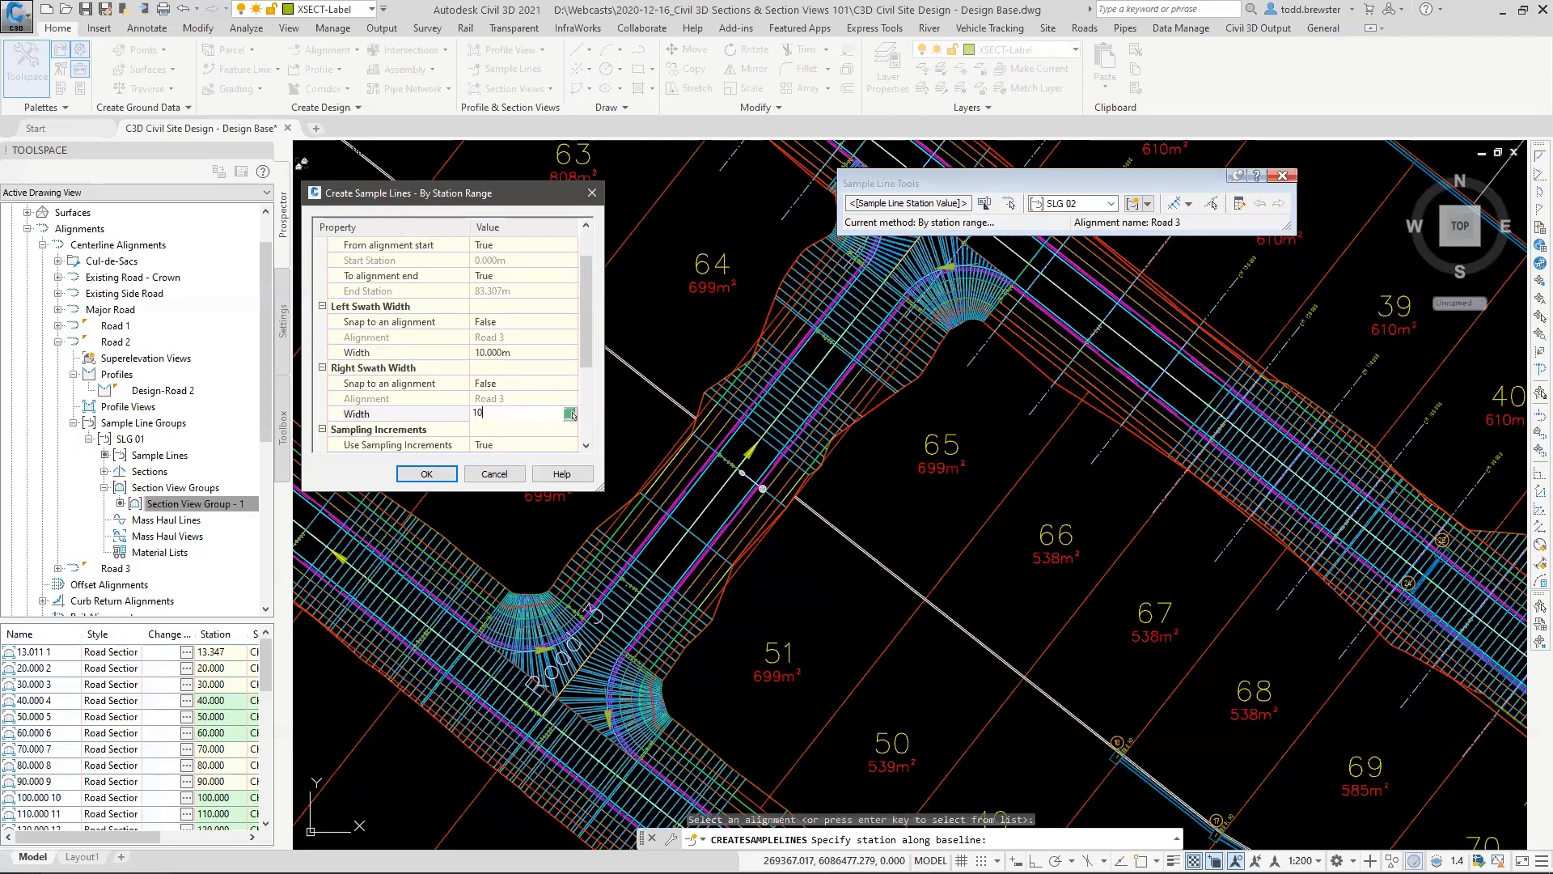
{"action": "scroll", "coordinate": [534, 404], "scroll_direction": "down", "scroll_amount": 2}
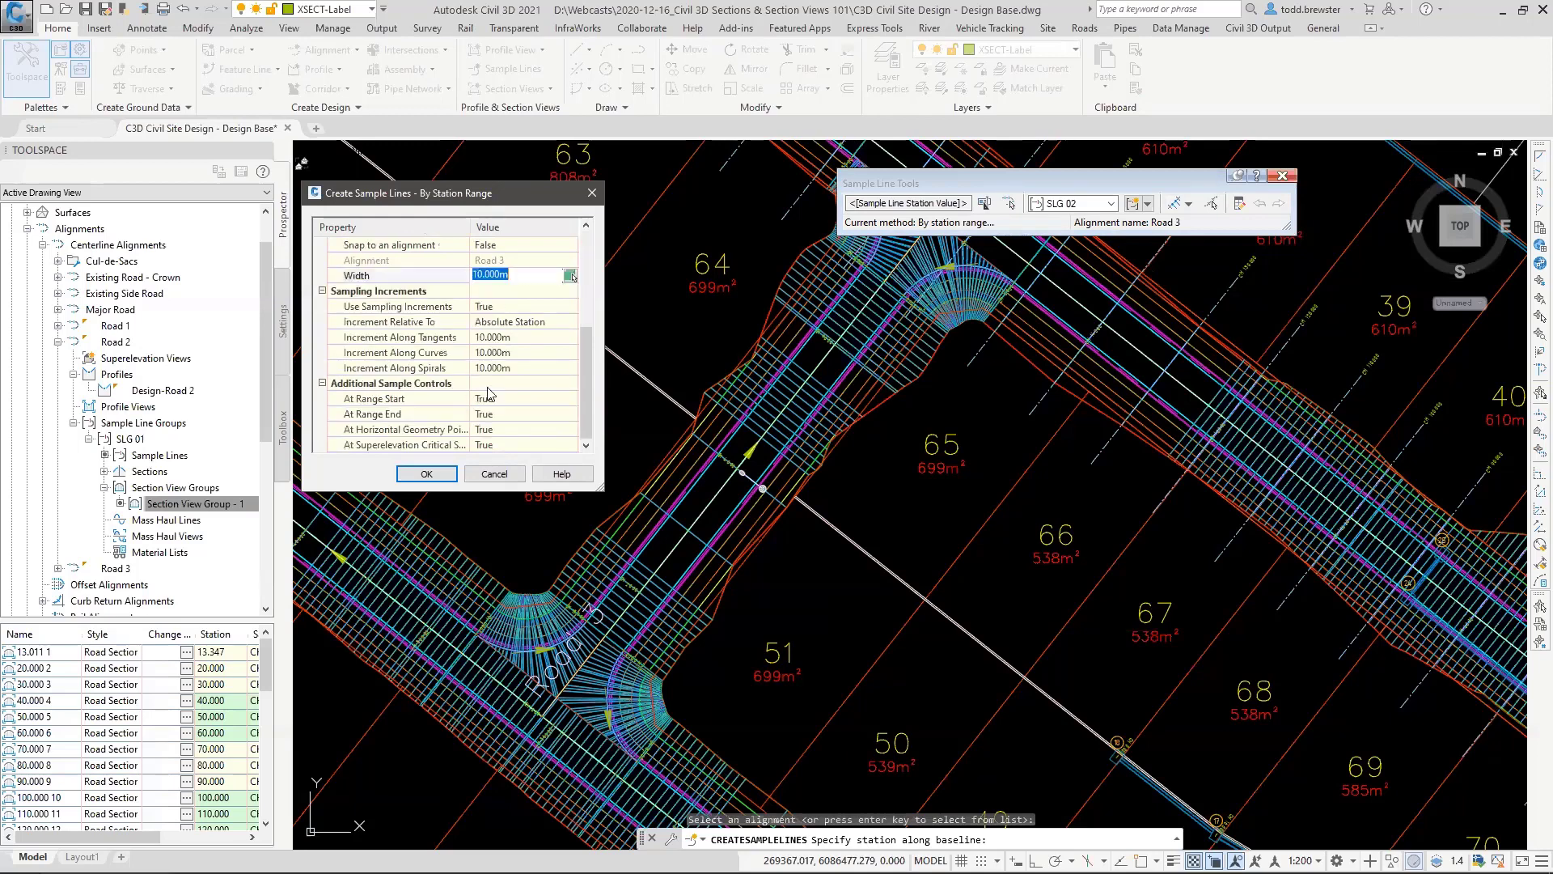
{"action": "left_click", "coordinate": [426, 473]}
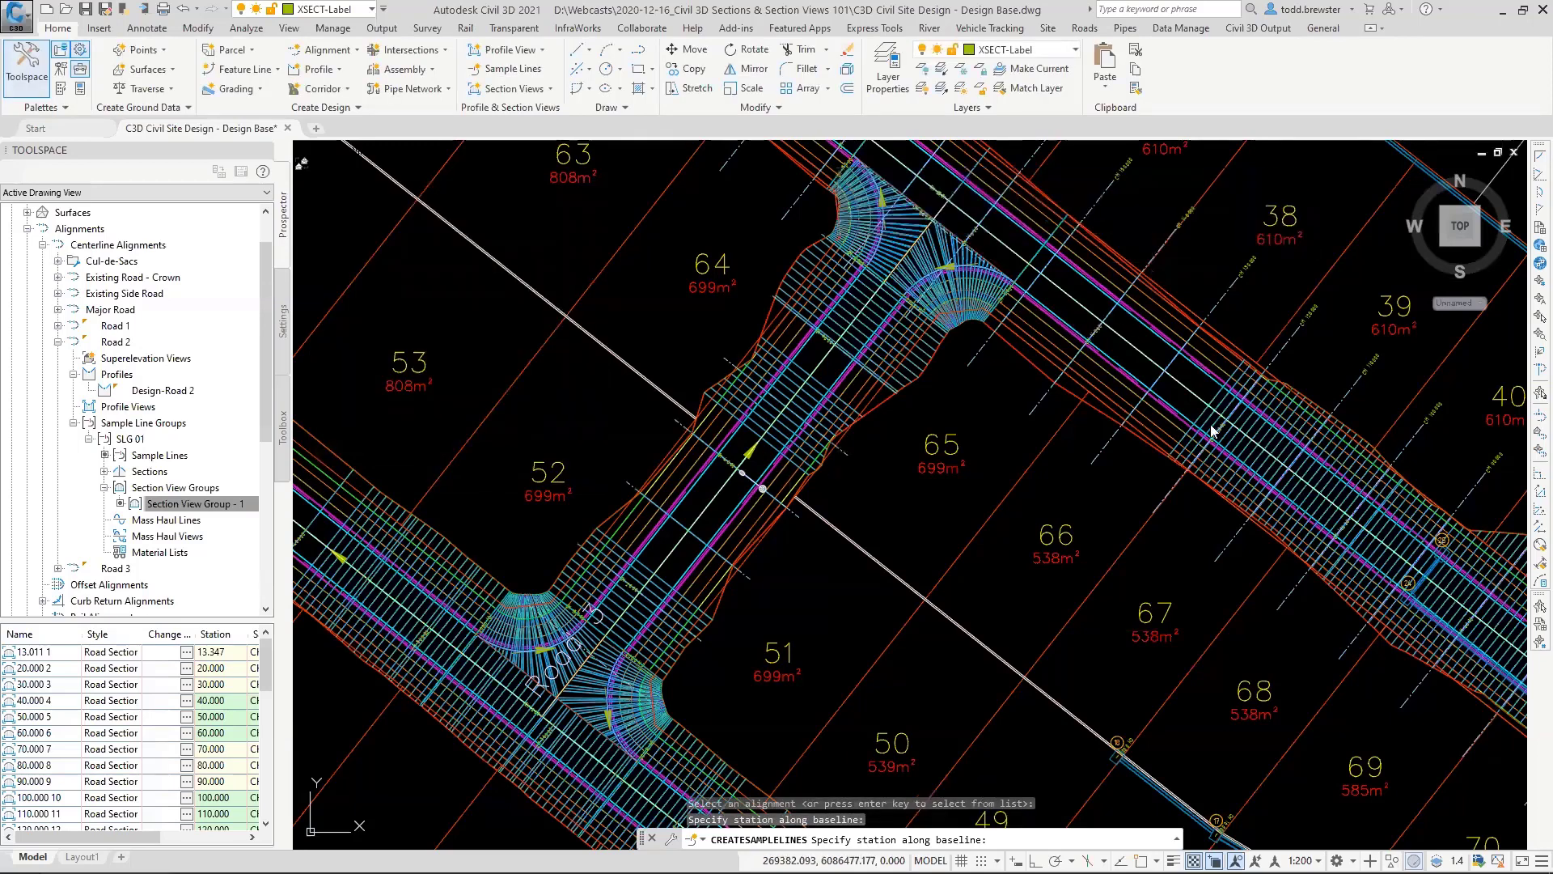
{"action": "key", "text": "Escape"}
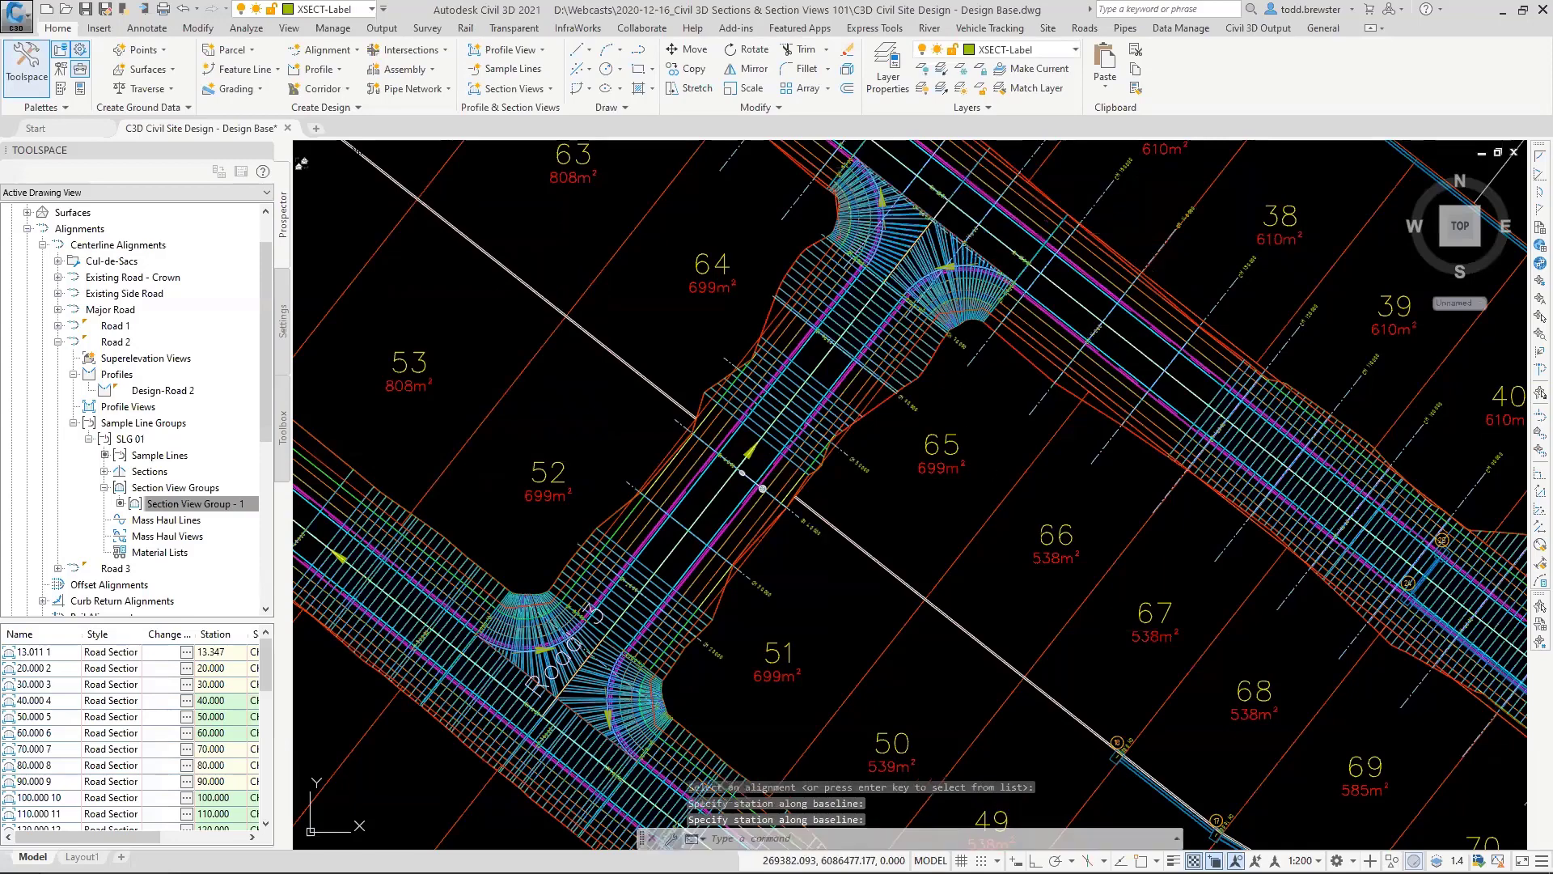
Step: Delete the sample lines at CH 83.307 and near CH 80
{"action": "left_click", "coordinate": [953, 381]}
{"action": "key", "text": "Escape"}
{"action": "key", "text": "Escape"}
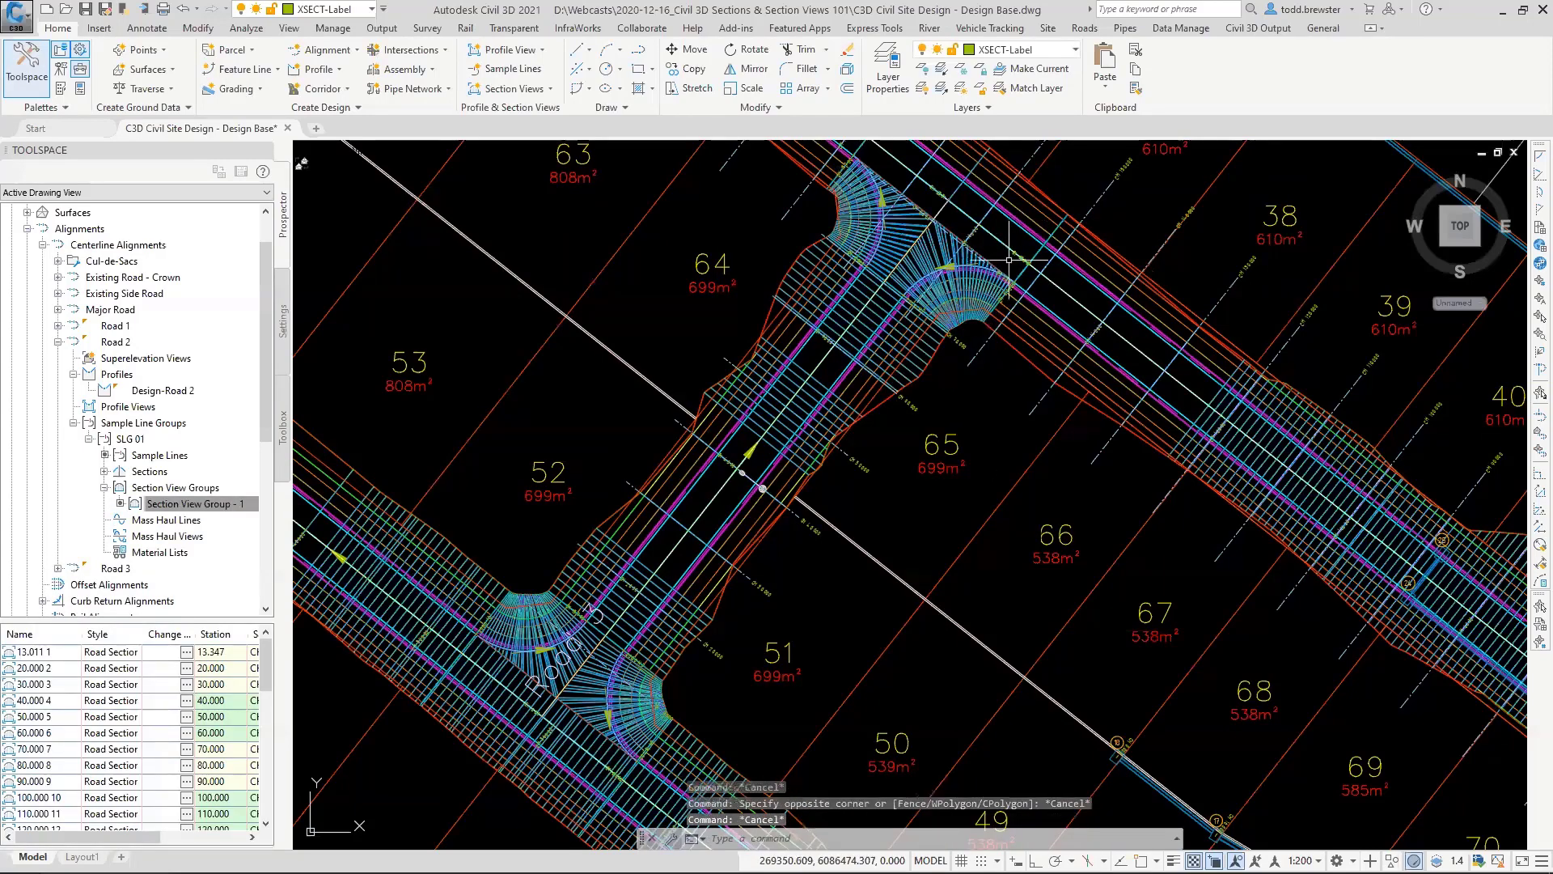
{"action": "scroll", "coordinate": [997, 273], "scroll_direction": "up", "scroll_amount": 6}
{"action": "left_click", "coordinate": [1007, 276]}
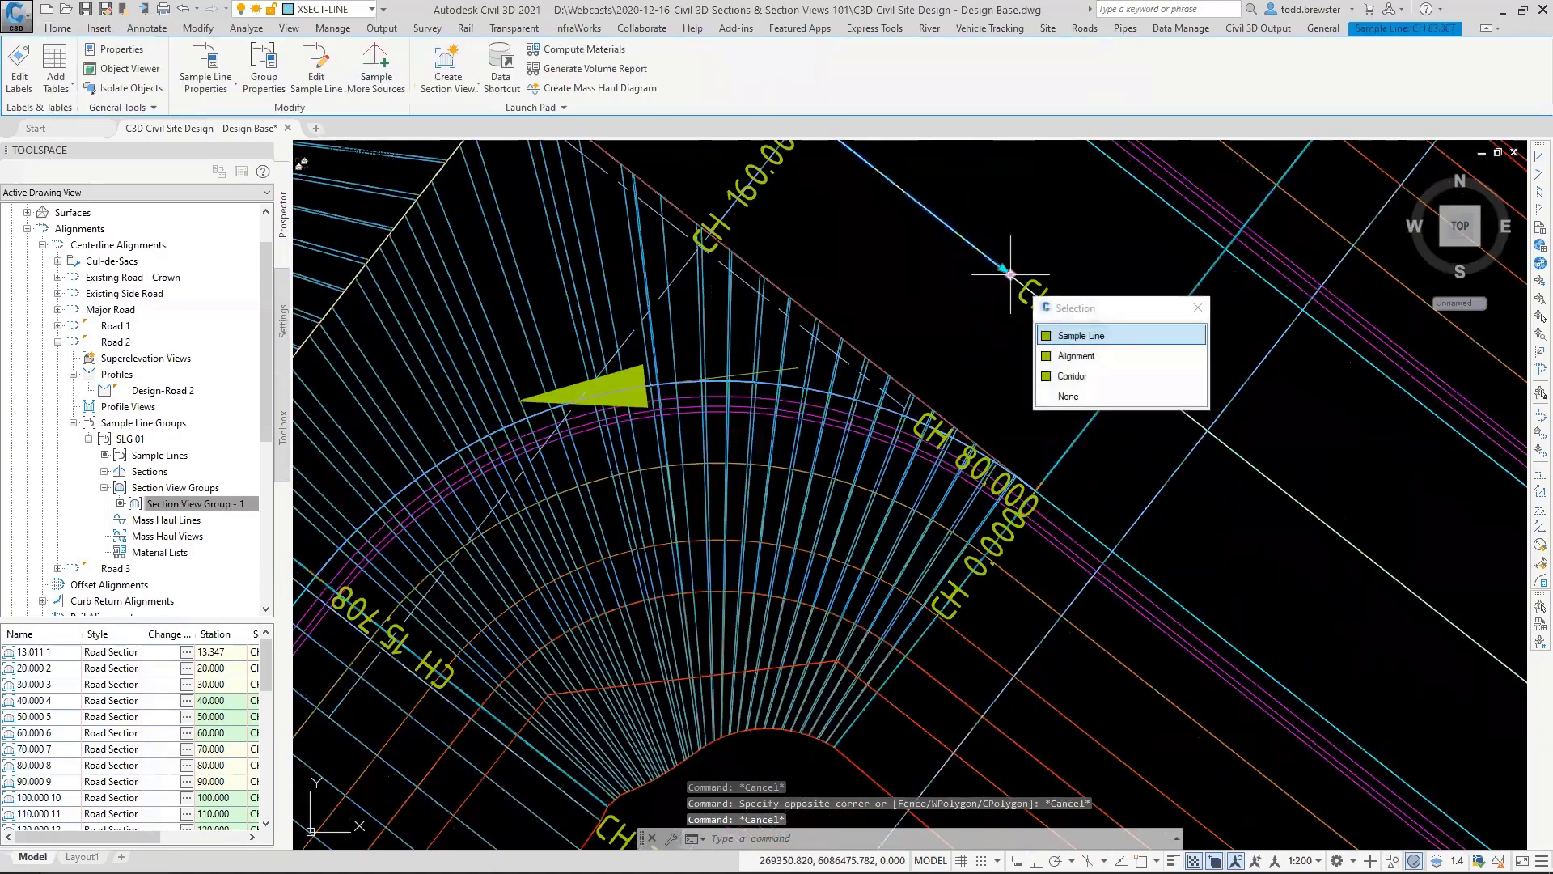
{"action": "left_click", "coordinate": [1068, 334]}
{"action": "key", "text": "Delete"}
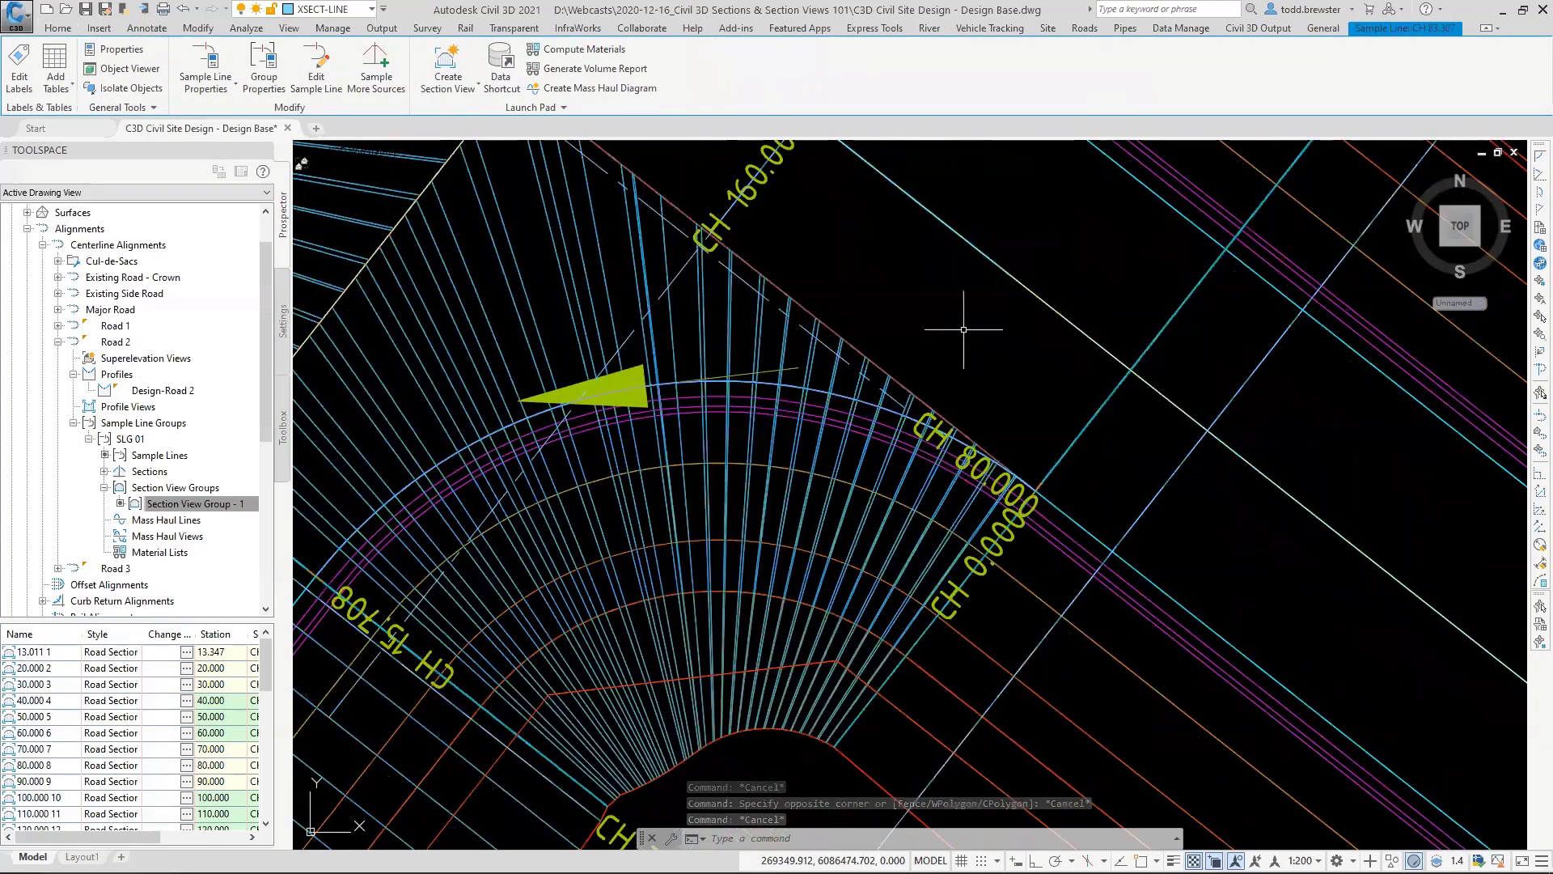
{"action": "scroll", "coordinate": [971, 336], "scroll_direction": "down", "scroll_amount": 4}
{"action": "scroll", "coordinate": [1003, 353], "scroll_direction": "up", "scroll_amount": 4}
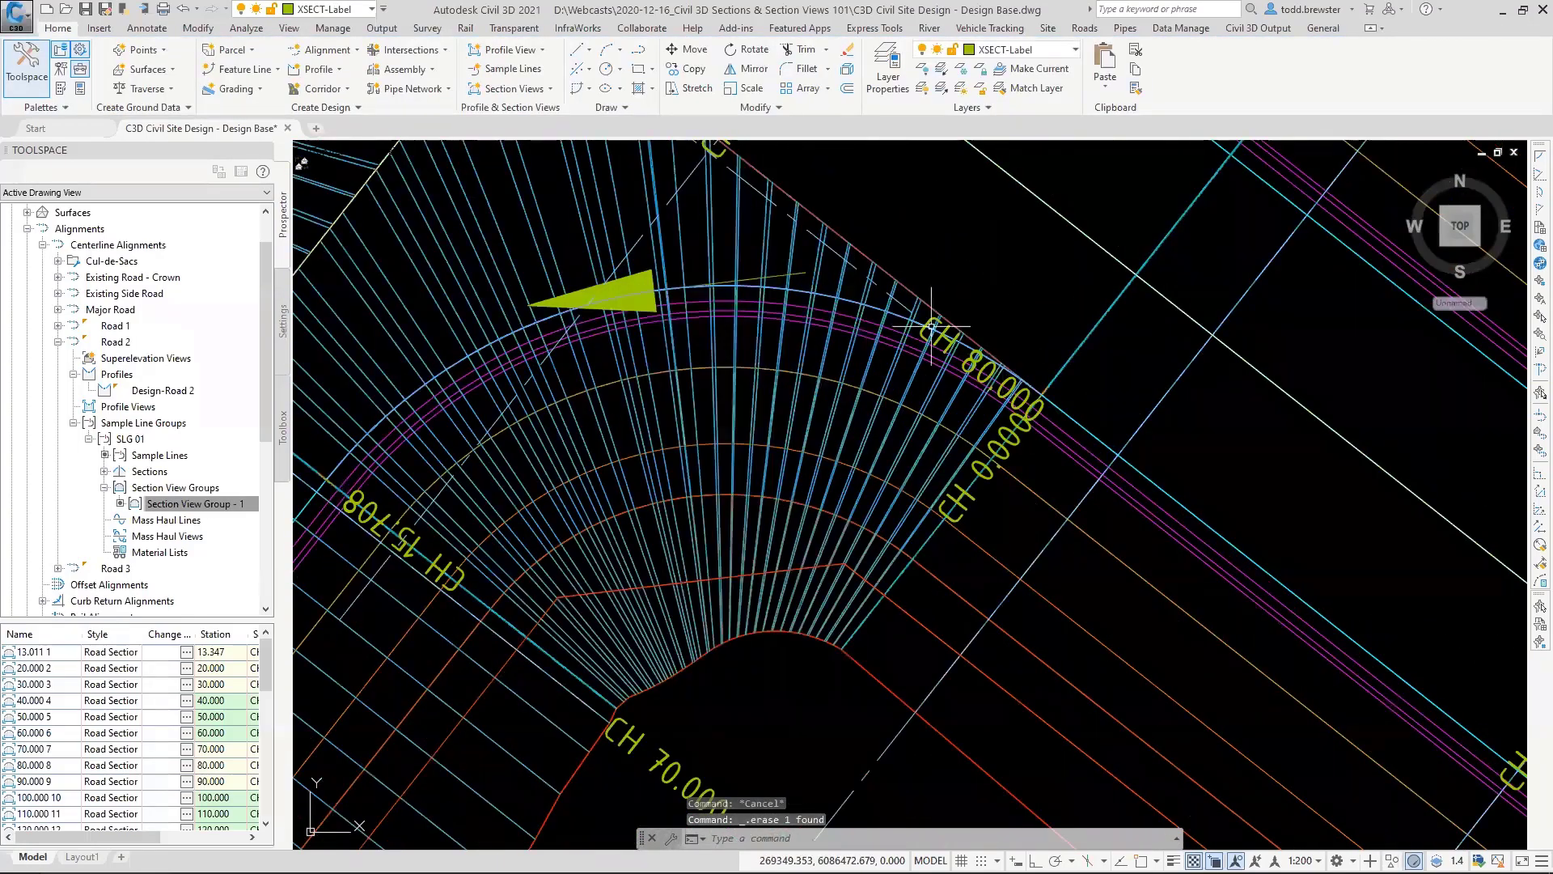
{"action": "left_click", "coordinate": [894, 296]}
{"action": "scroll", "coordinate": [901, 305], "scroll_direction": "down", "scroll_amount": 4}
{"action": "key", "text": "Delete"}
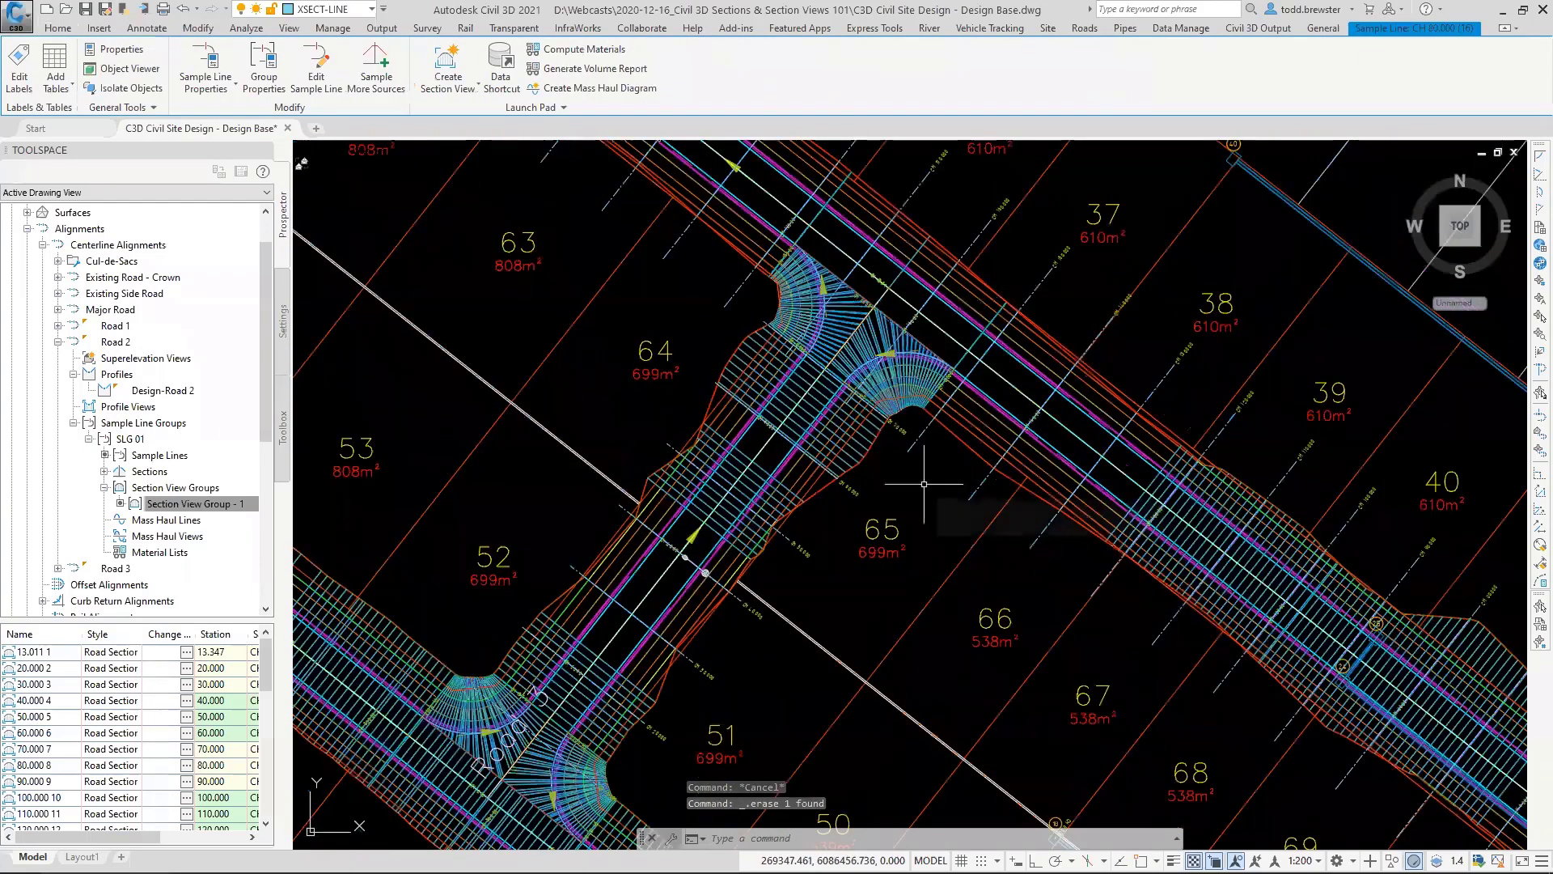
{"action": "scroll", "coordinate": [923, 485], "scroll_direction": "up", "scroll_amount": 5}
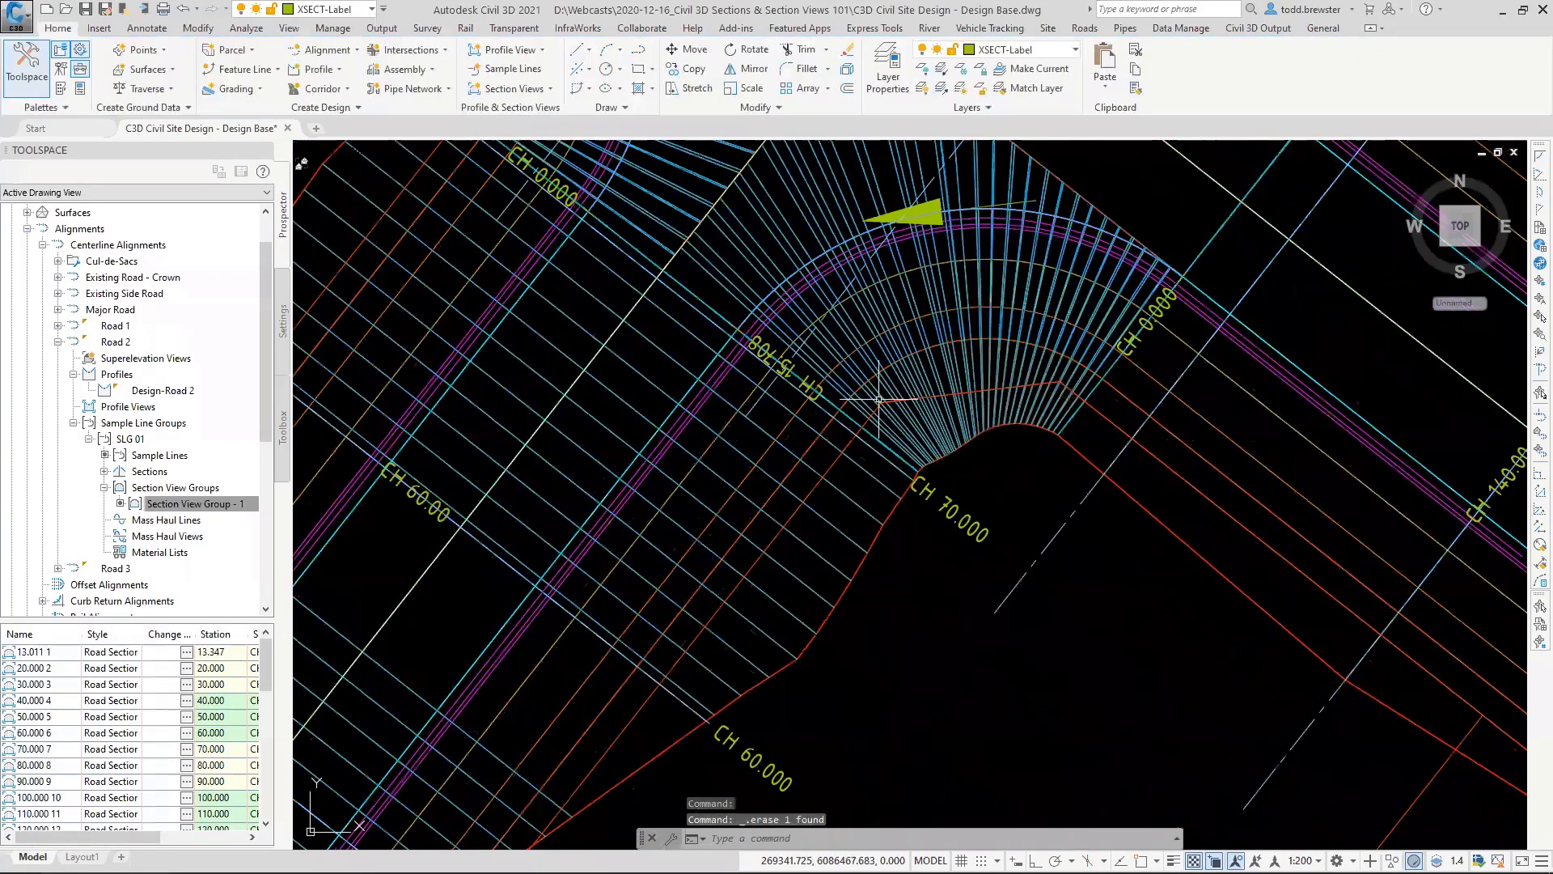
Step: Begin stretching the CH 70 curb-return sample line's end with a Nearest snap, then cancel
{"action": "left_click", "coordinate": [902, 461]}
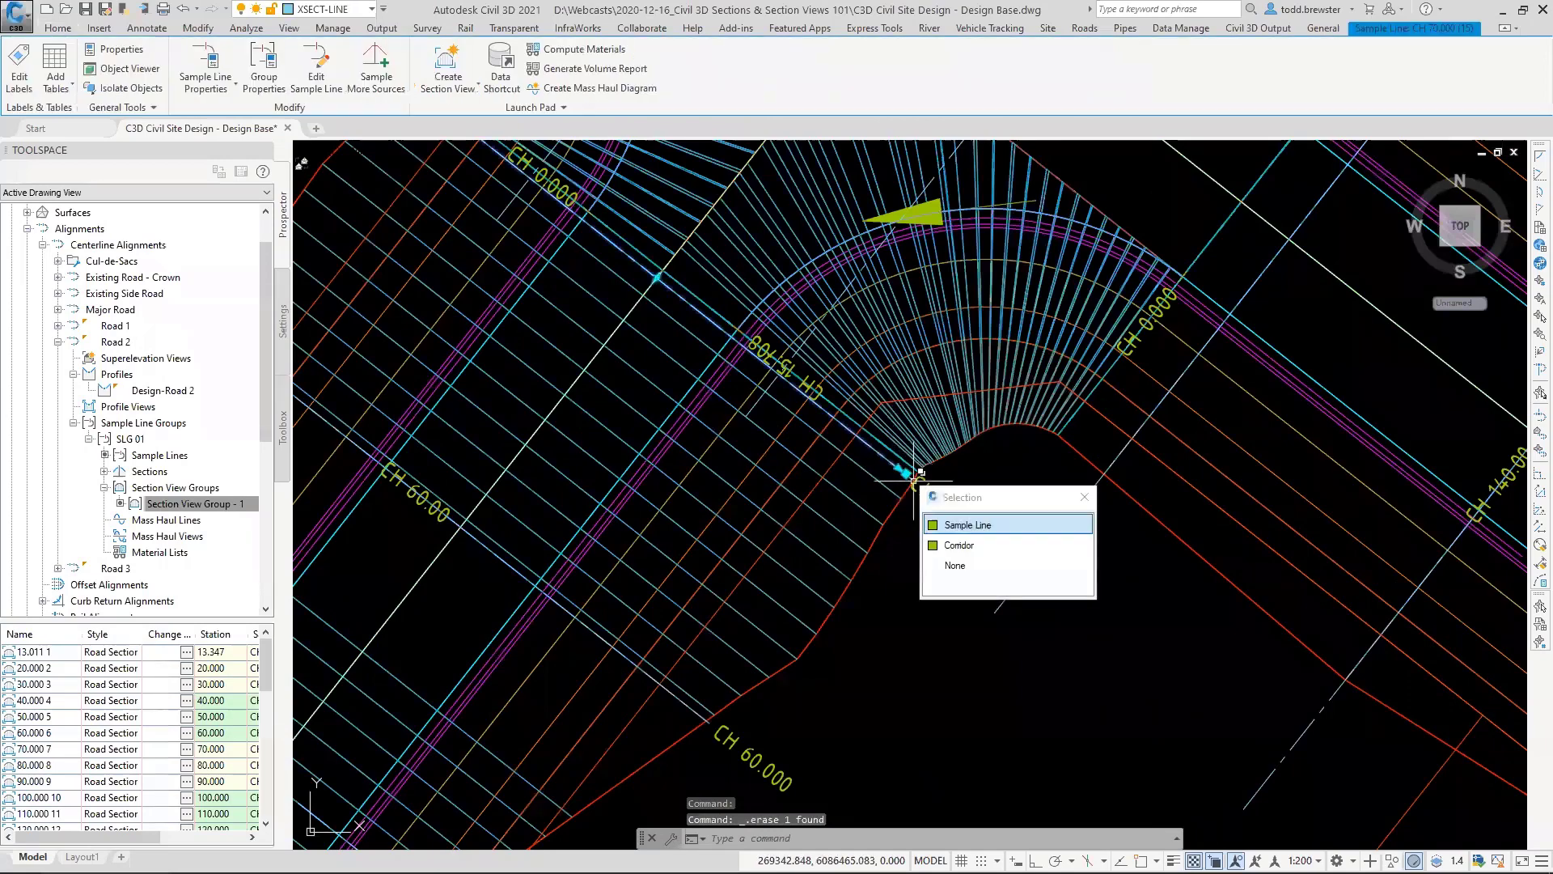
{"action": "left_click", "coordinate": [656, 278]}
{"action": "scroll", "coordinate": [740, 327], "scroll_direction": "up", "scroll_amount": 5}
{"action": "right_click", "coordinate": [841, 397], "text": "shift"}
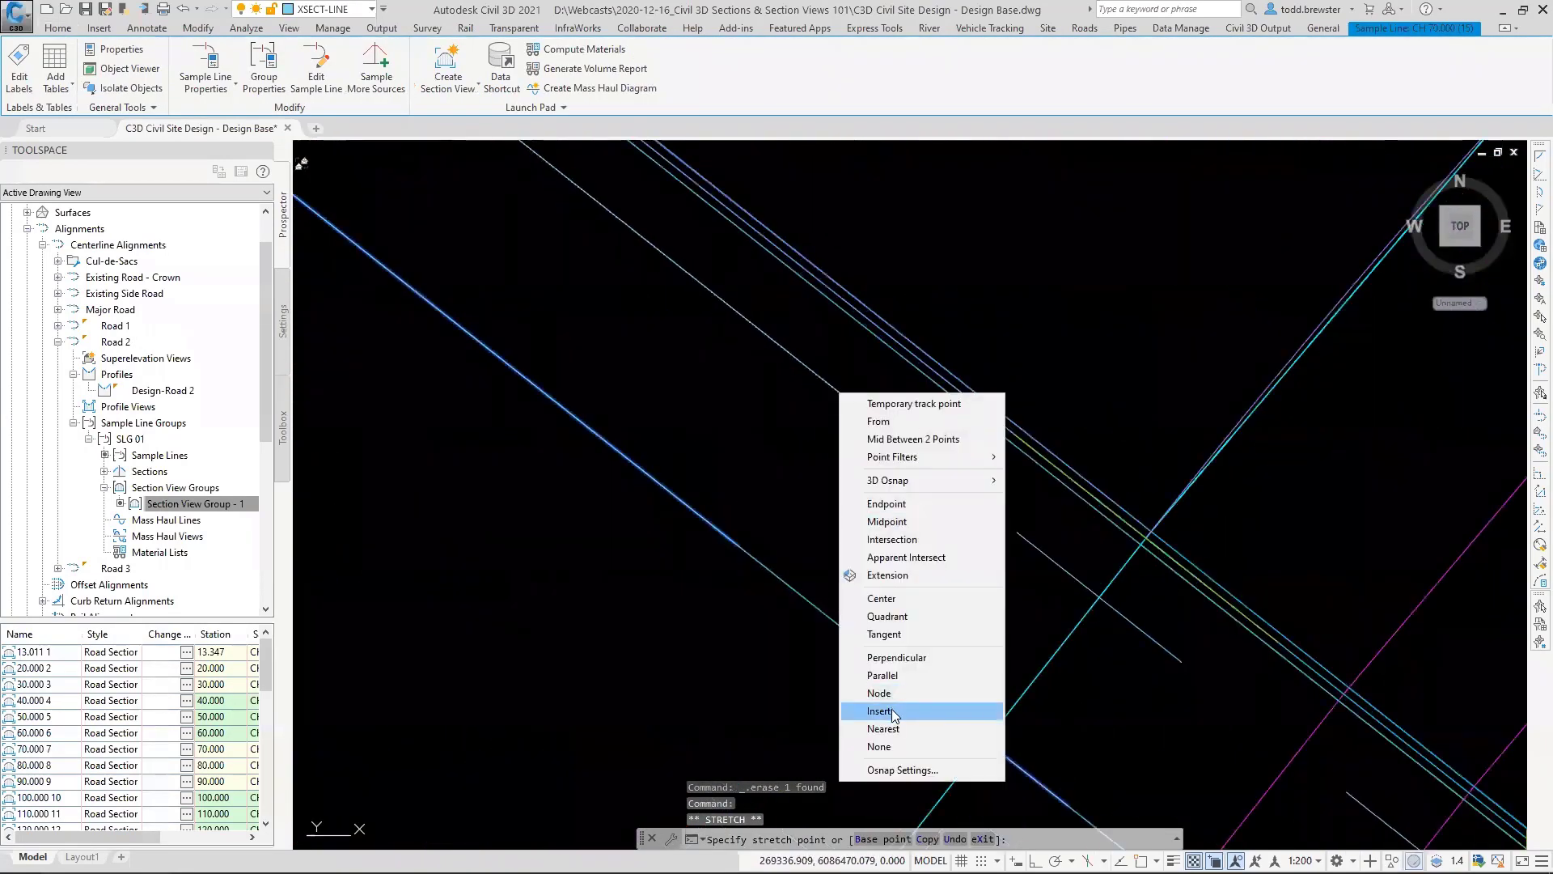
{"action": "left_click", "coordinate": [890, 728]}
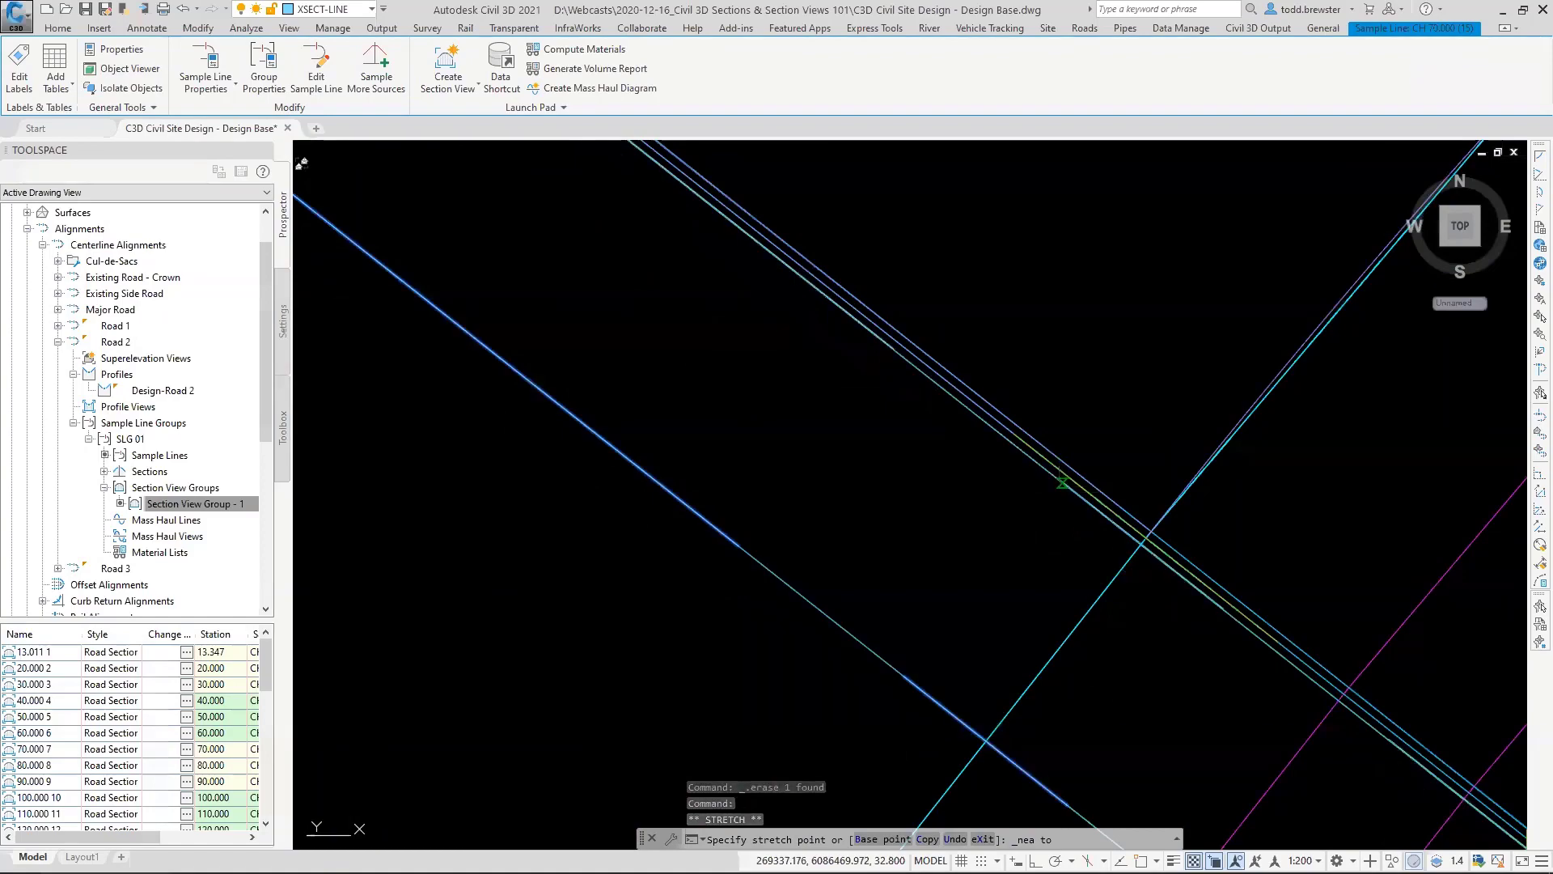
{"action": "scroll", "coordinate": [987, 537], "scroll_direction": "down", "scroll_amount": 5}
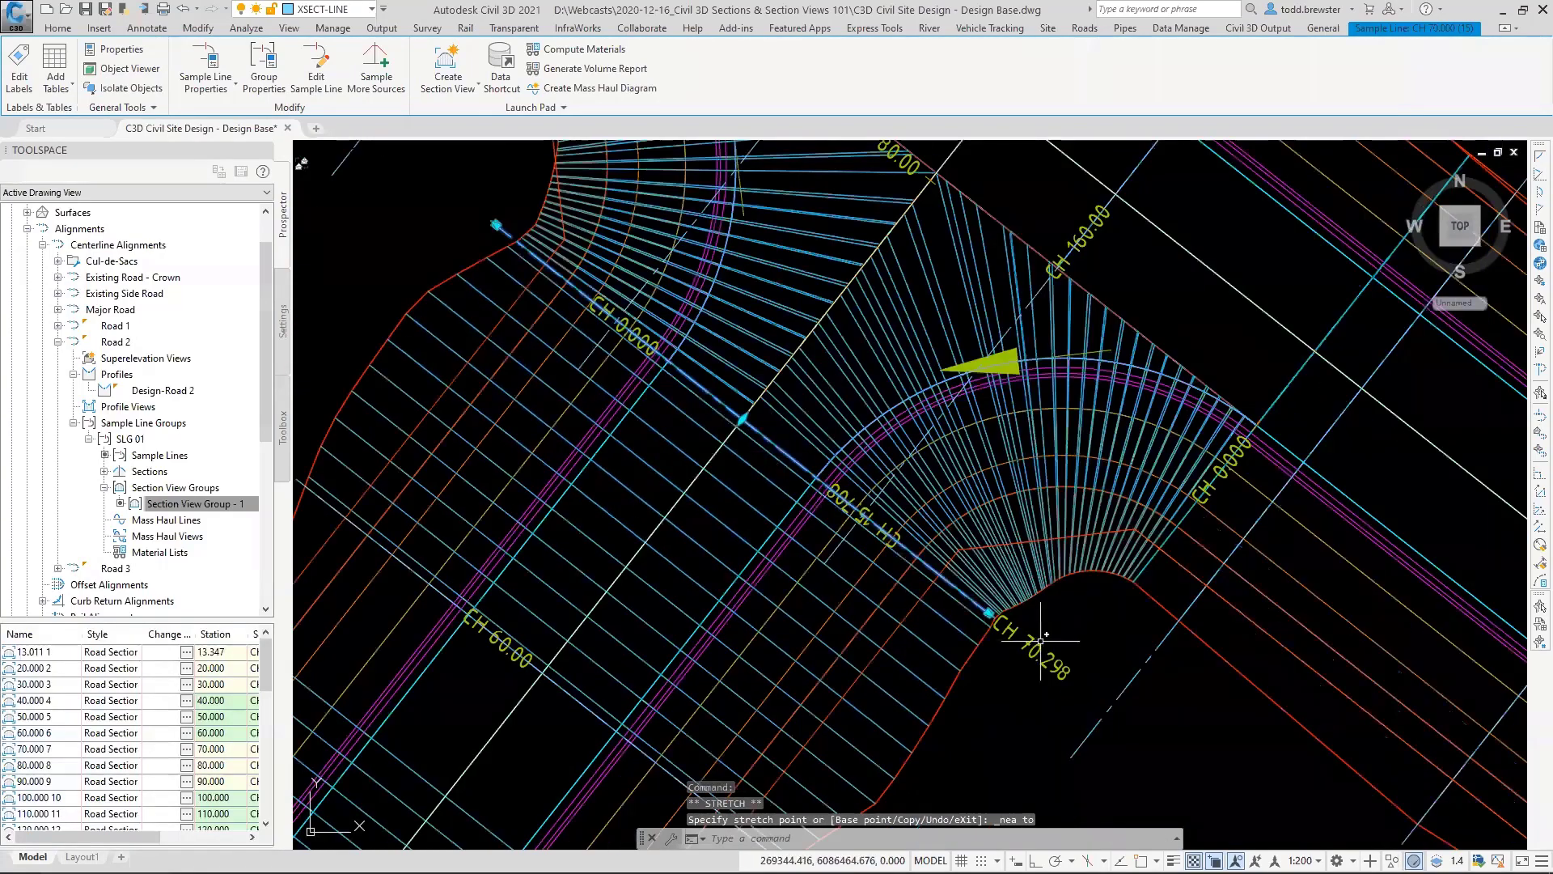
{"action": "scroll", "coordinate": [1001, 611], "scroll_direction": "up", "scroll_amount": 4}
{"action": "scroll", "coordinate": [962, 623], "scroll_direction": "up", "scroll_amount": 2}
{"action": "key", "text": "Escape"}
{"action": "key", "text": "Escape"}
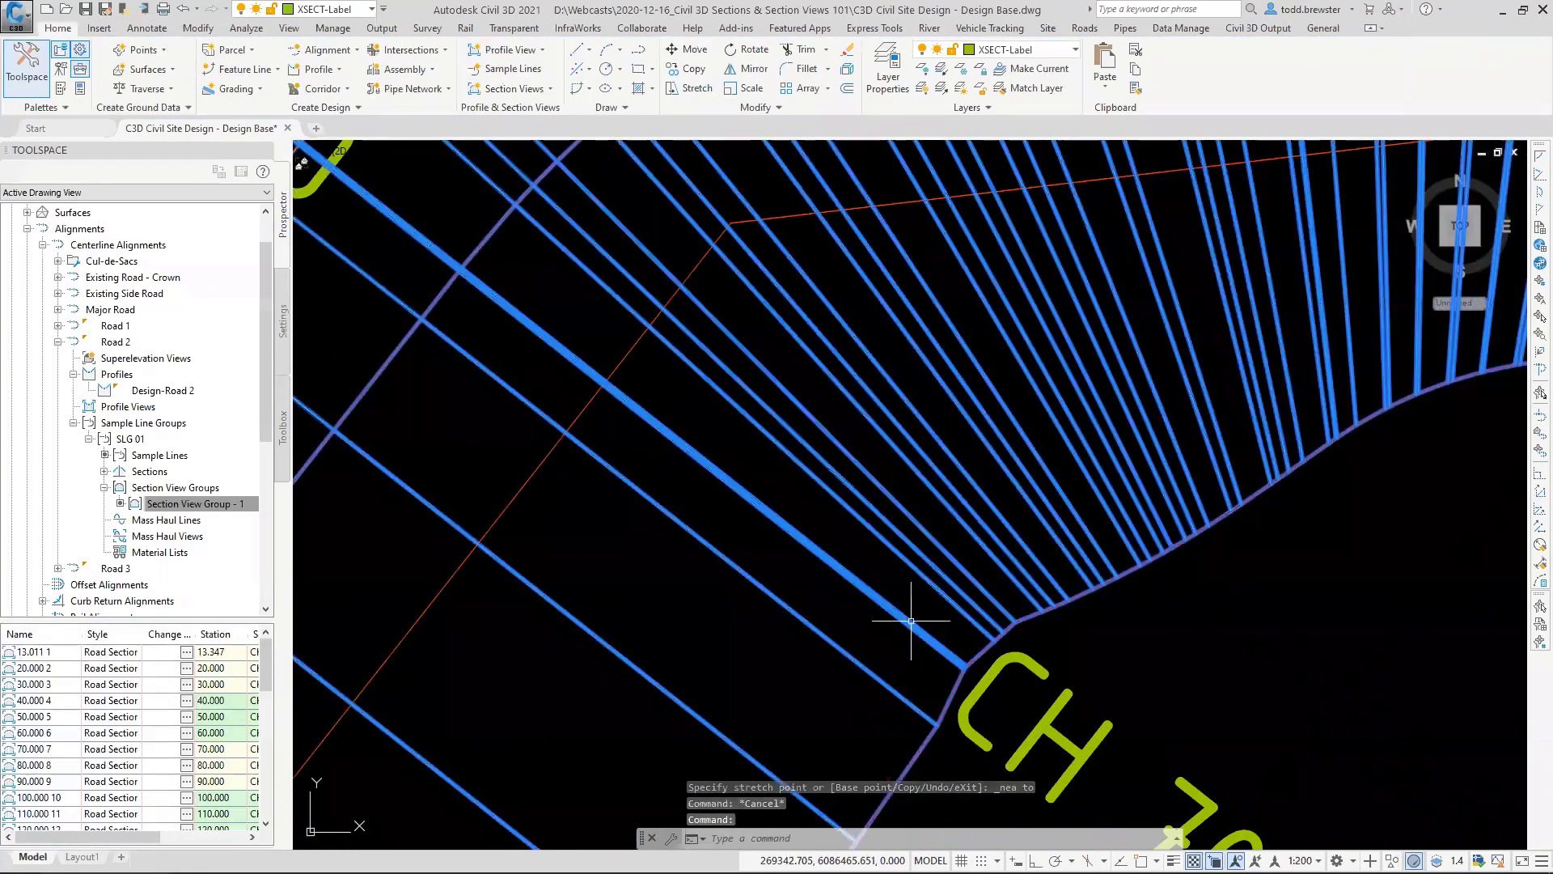
Step: Pull the CH 70 sample line's end back to the road edge
{"action": "left_click", "coordinate": [908, 622]}
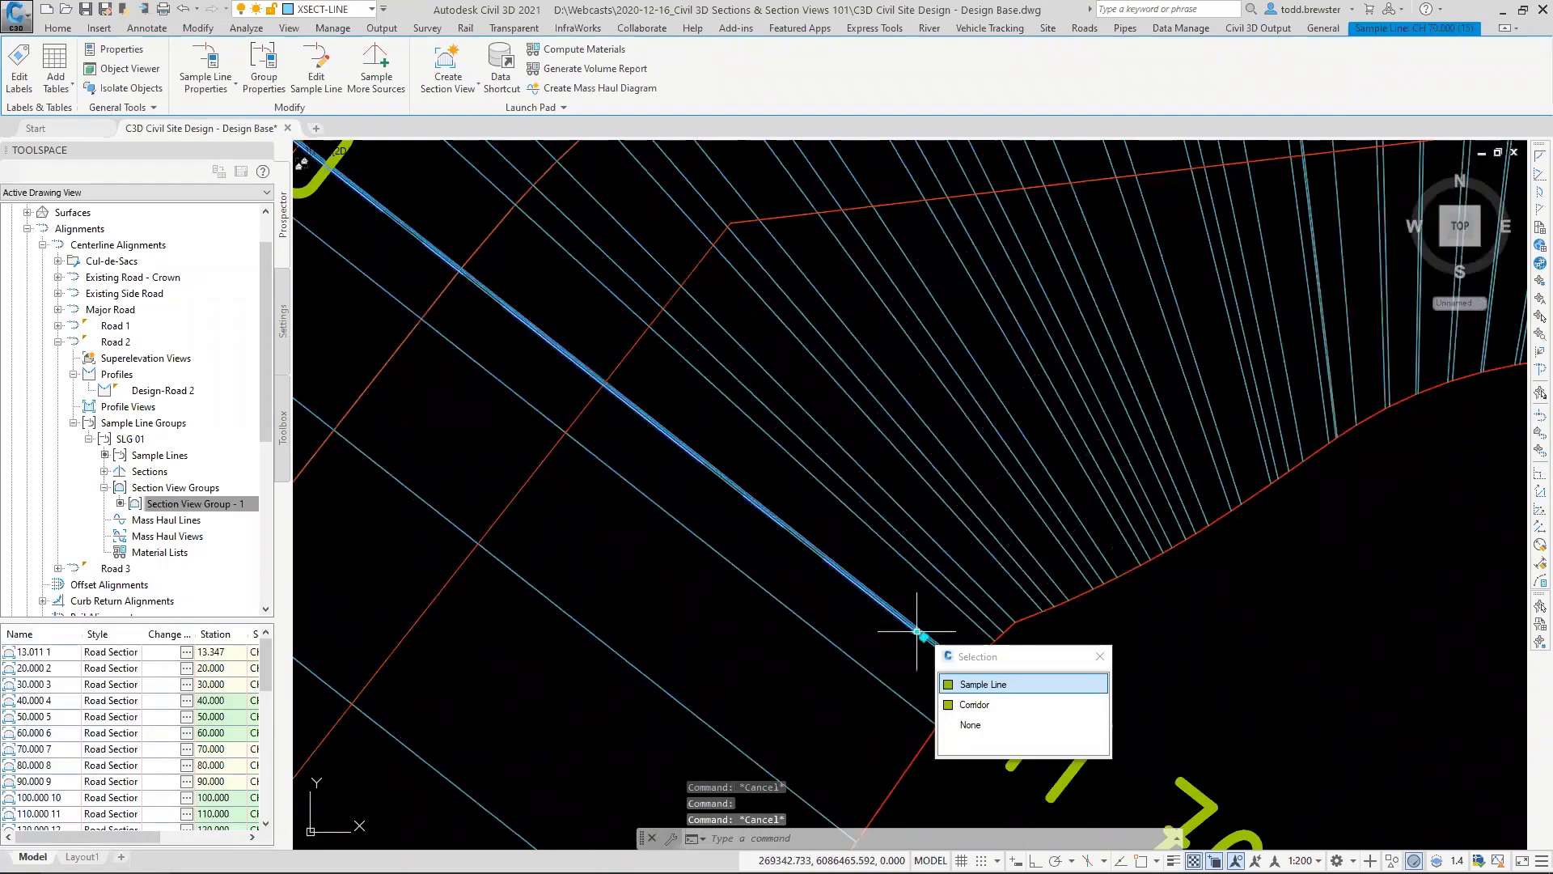
{"action": "left_click", "coordinate": [924, 637]}
{"action": "left_click", "coordinate": [982, 689]}
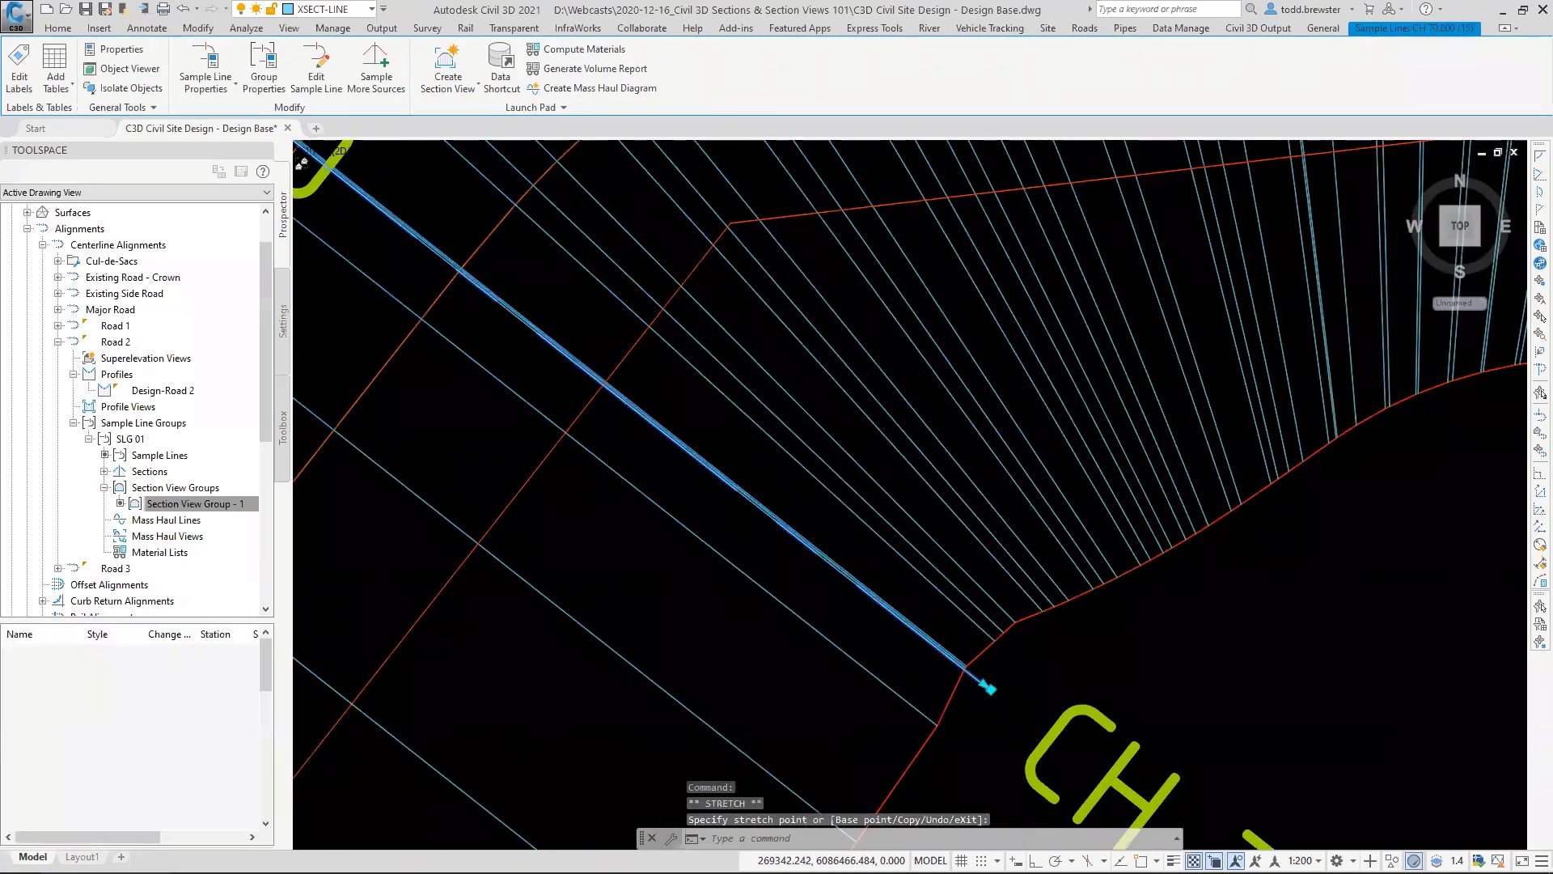
{"action": "scroll", "coordinate": [897, 480], "scroll_direction": "down", "scroll_amount": 3}
{"action": "key", "text": "Escape"}
{"action": "scroll", "coordinate": [704, 417], "scroll_direction": "up", "scroll_amount": 5}
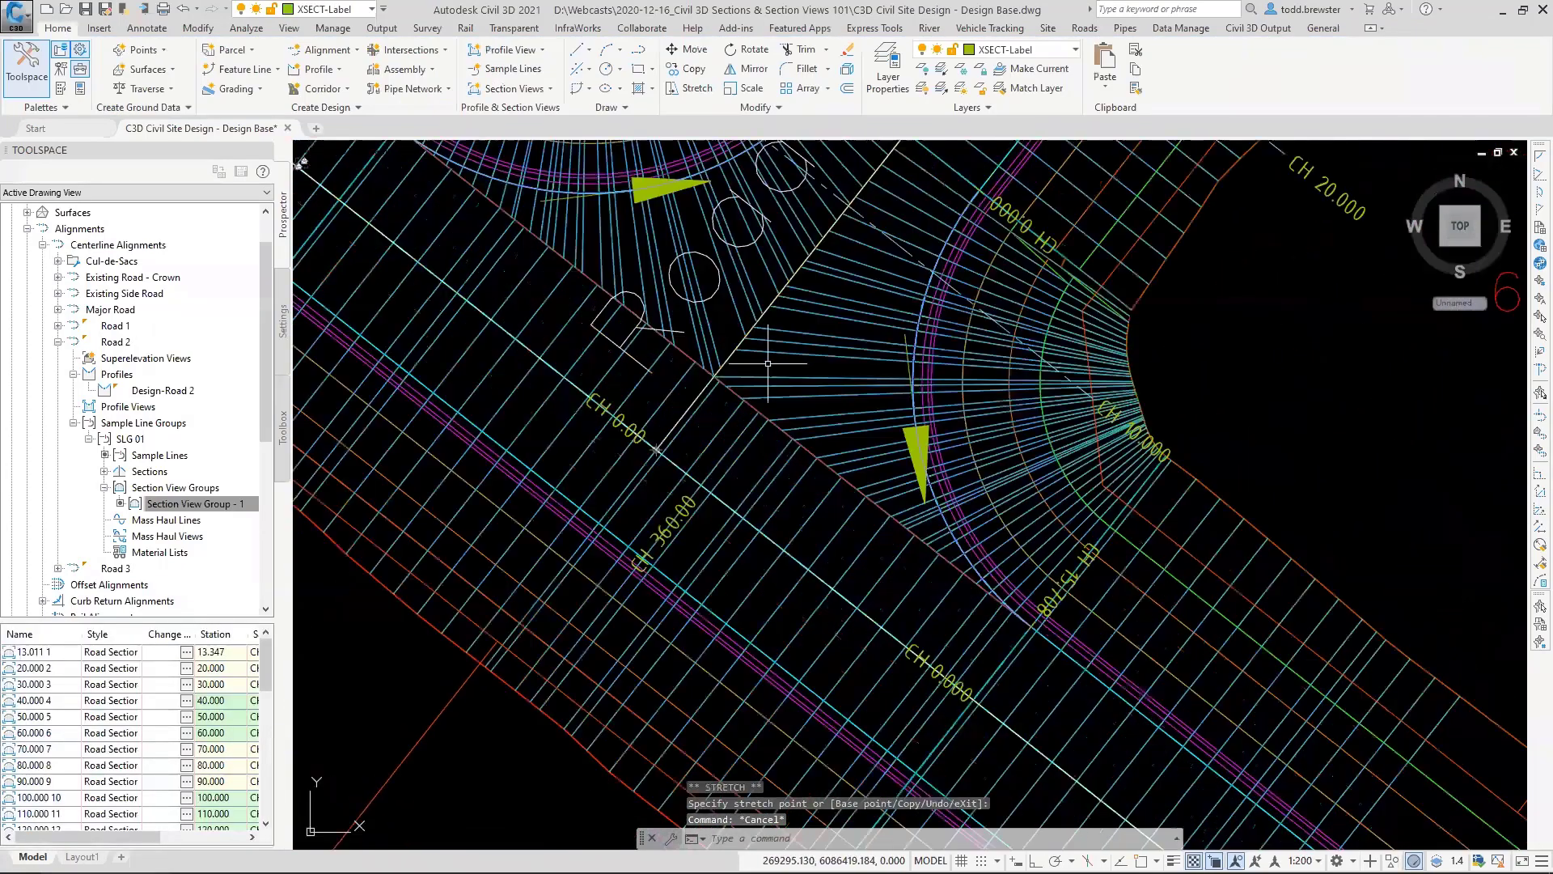
{"action": "scroll", "coordinate": [647, 478], "scroll_direction": "down", "scroll_amount": 2}
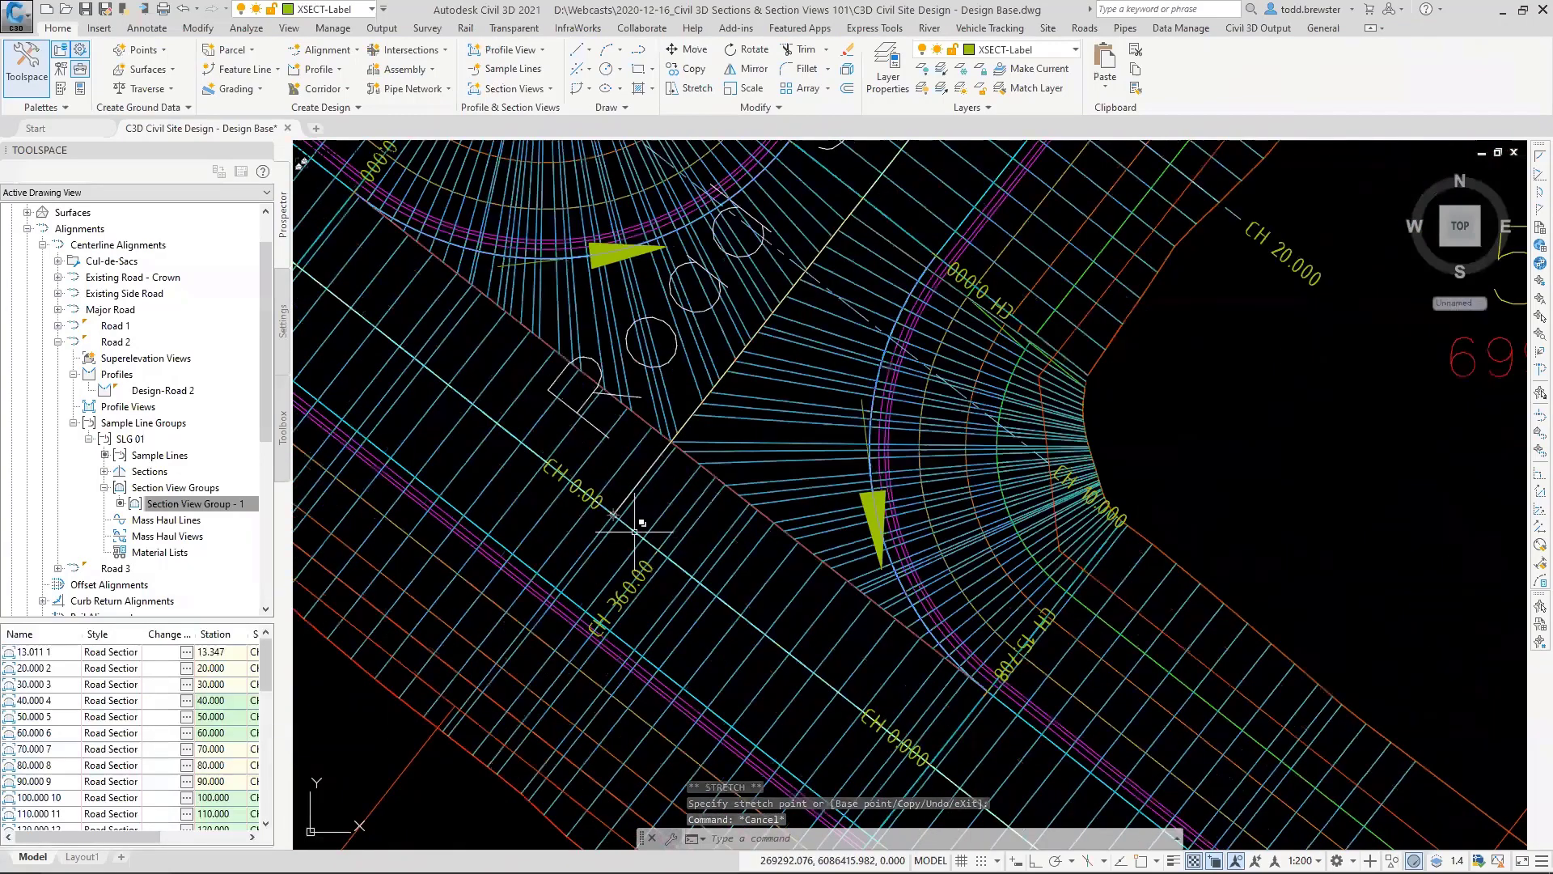
Step: Delete the stray sample line on the crossing road and inspect the corridor at the intersection
{"action": "left_click", "coordinate": [635, 531]}
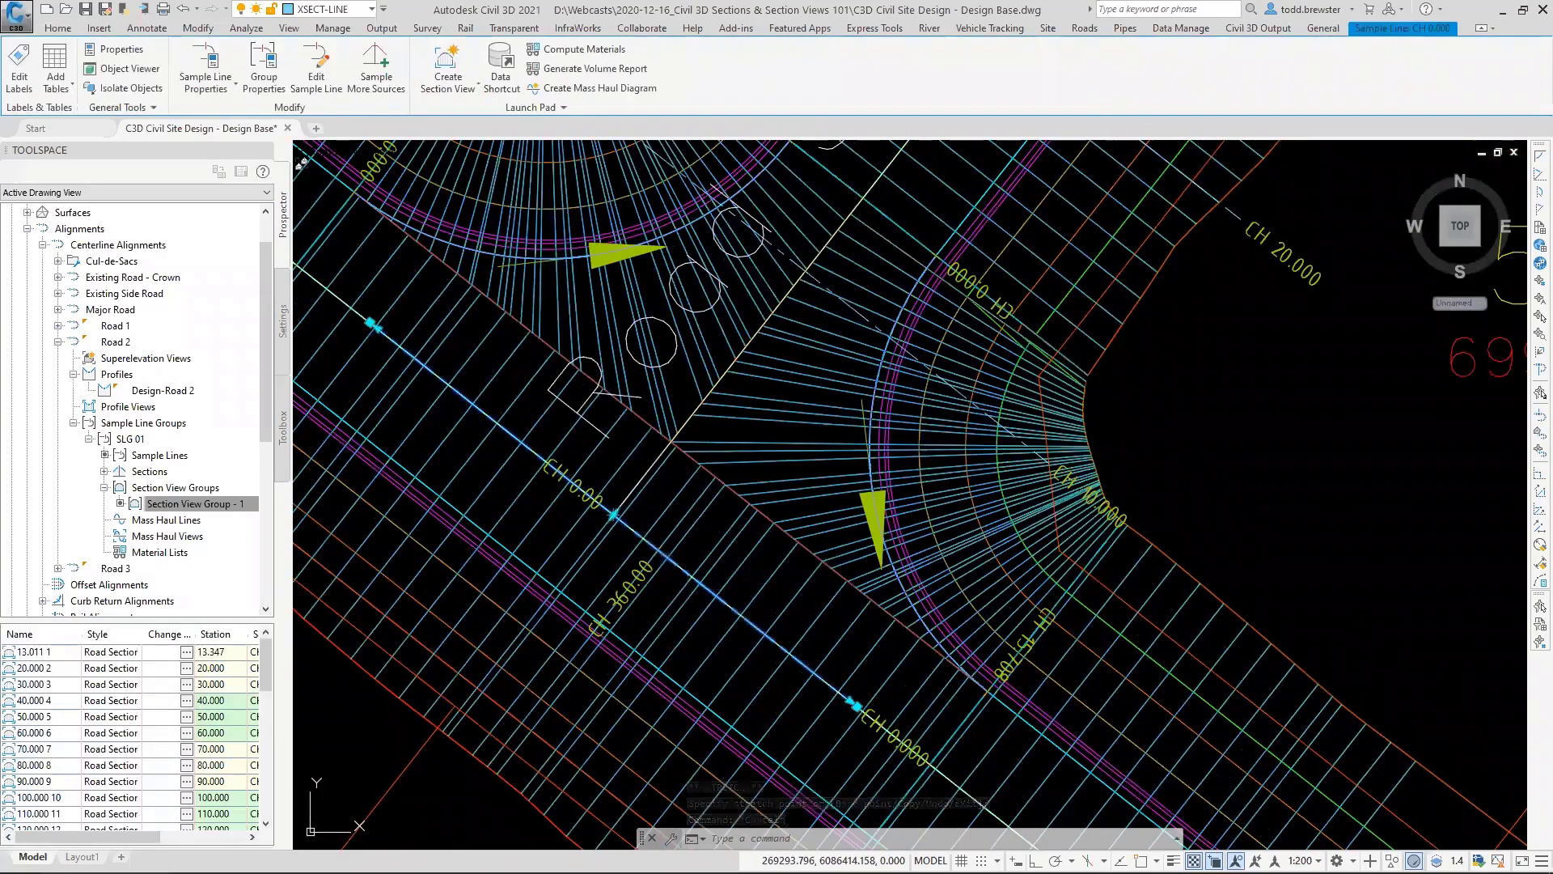
{"action": "key", "text": "Delete"}
{"action": "scroll", "coordinate": [970, 267], "scroll_direction": "up", "scroll_amount": 2}
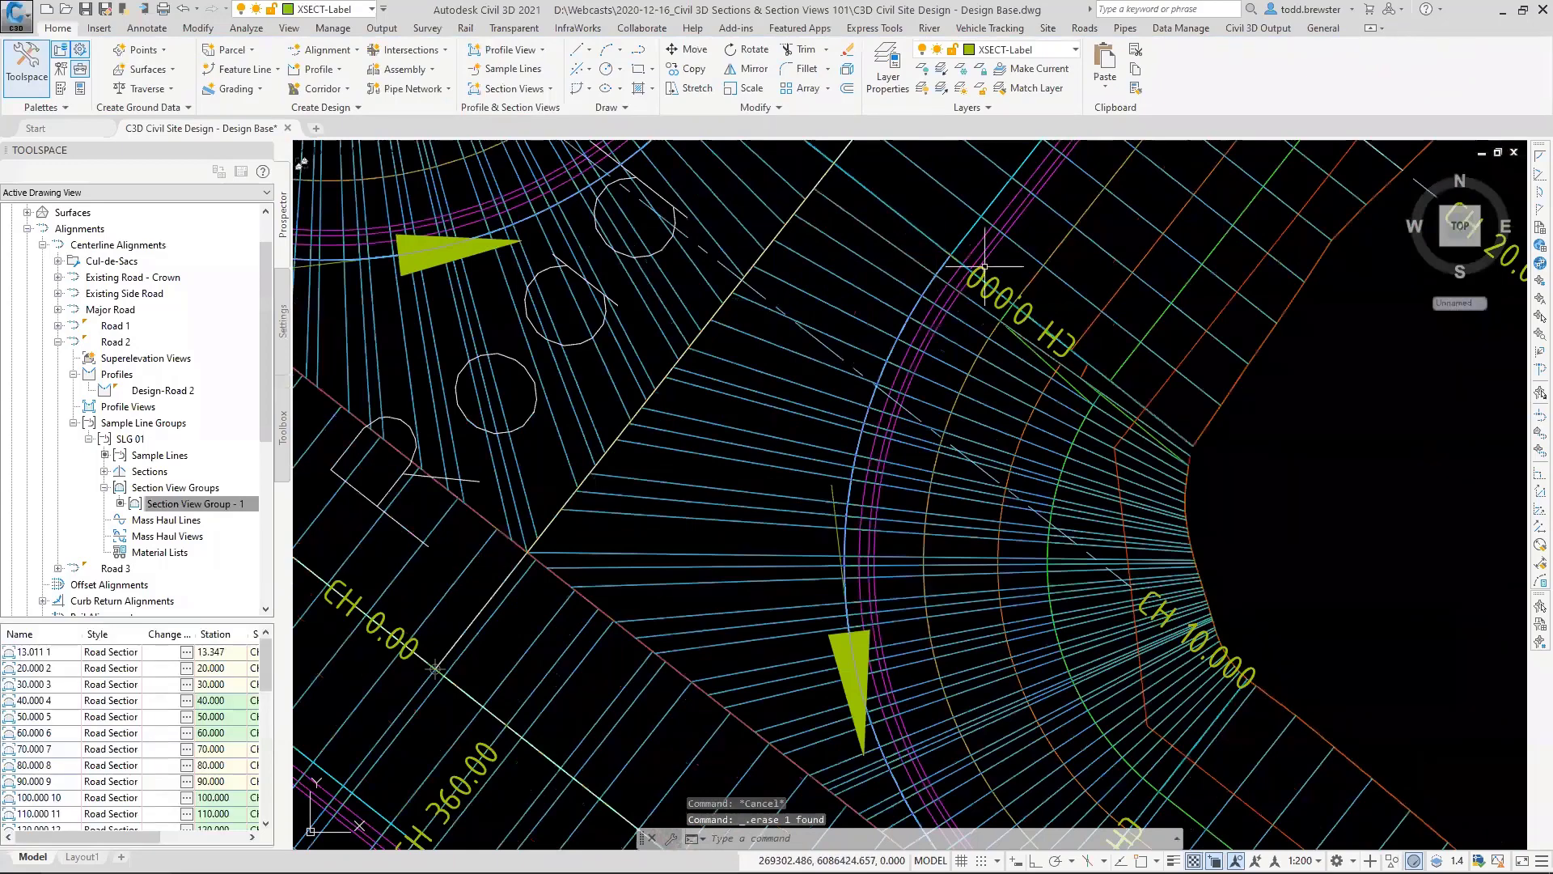
{"action": "left_click", "coordinate": [927, 238]}
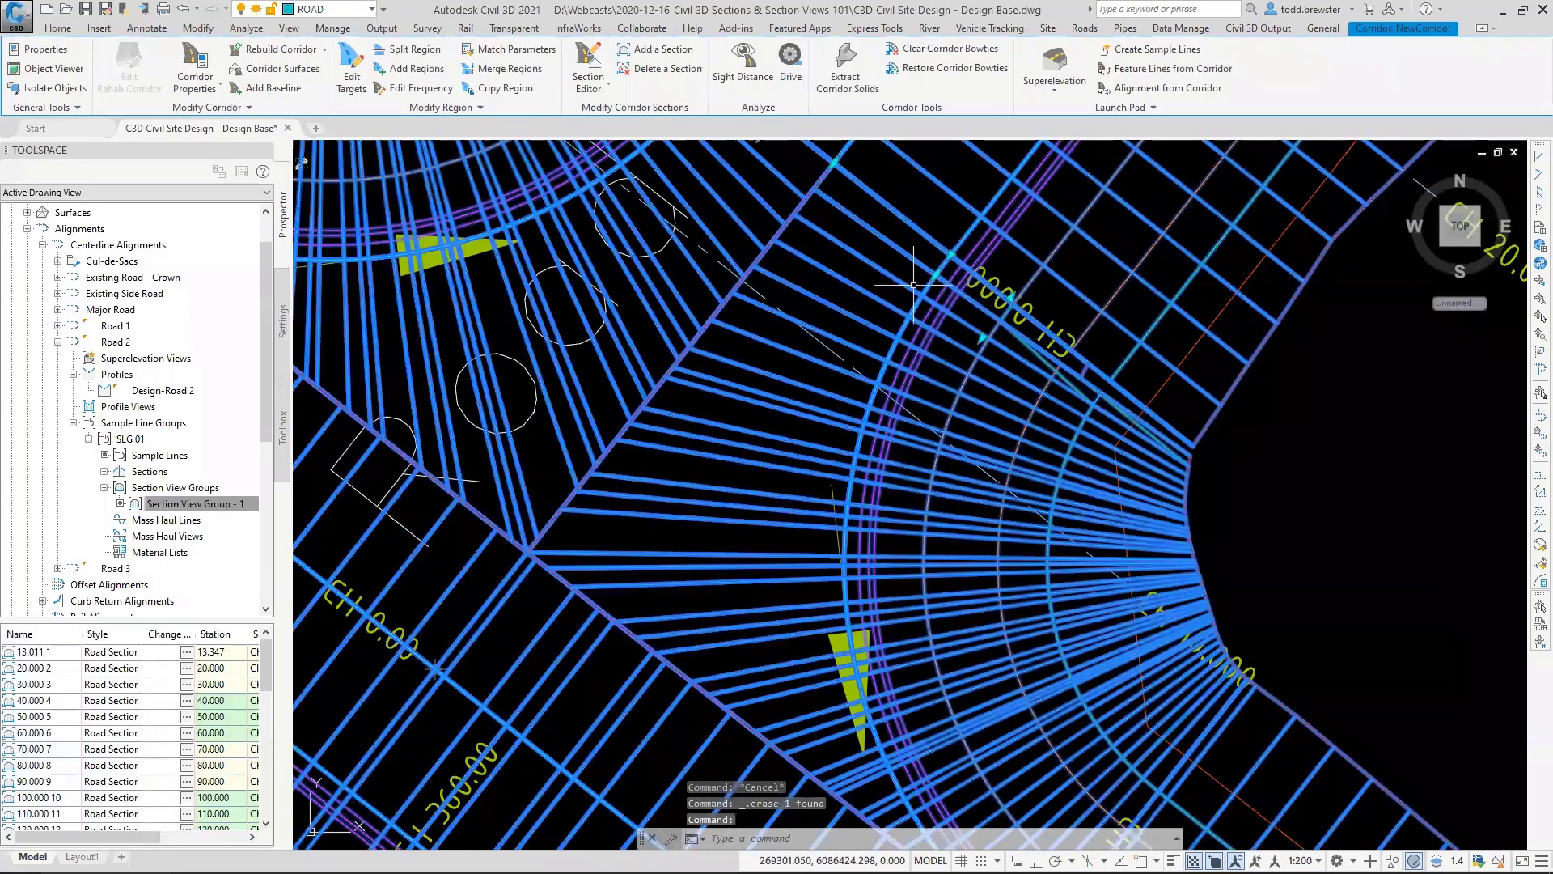
{"action": "middle_click_drag", "start_coordinate": [902, 332], "coordinate": [887, 492]}
{"action": "key", "text": "Escape"}
{"action": "left_click", "coordinate": [794, 305]}
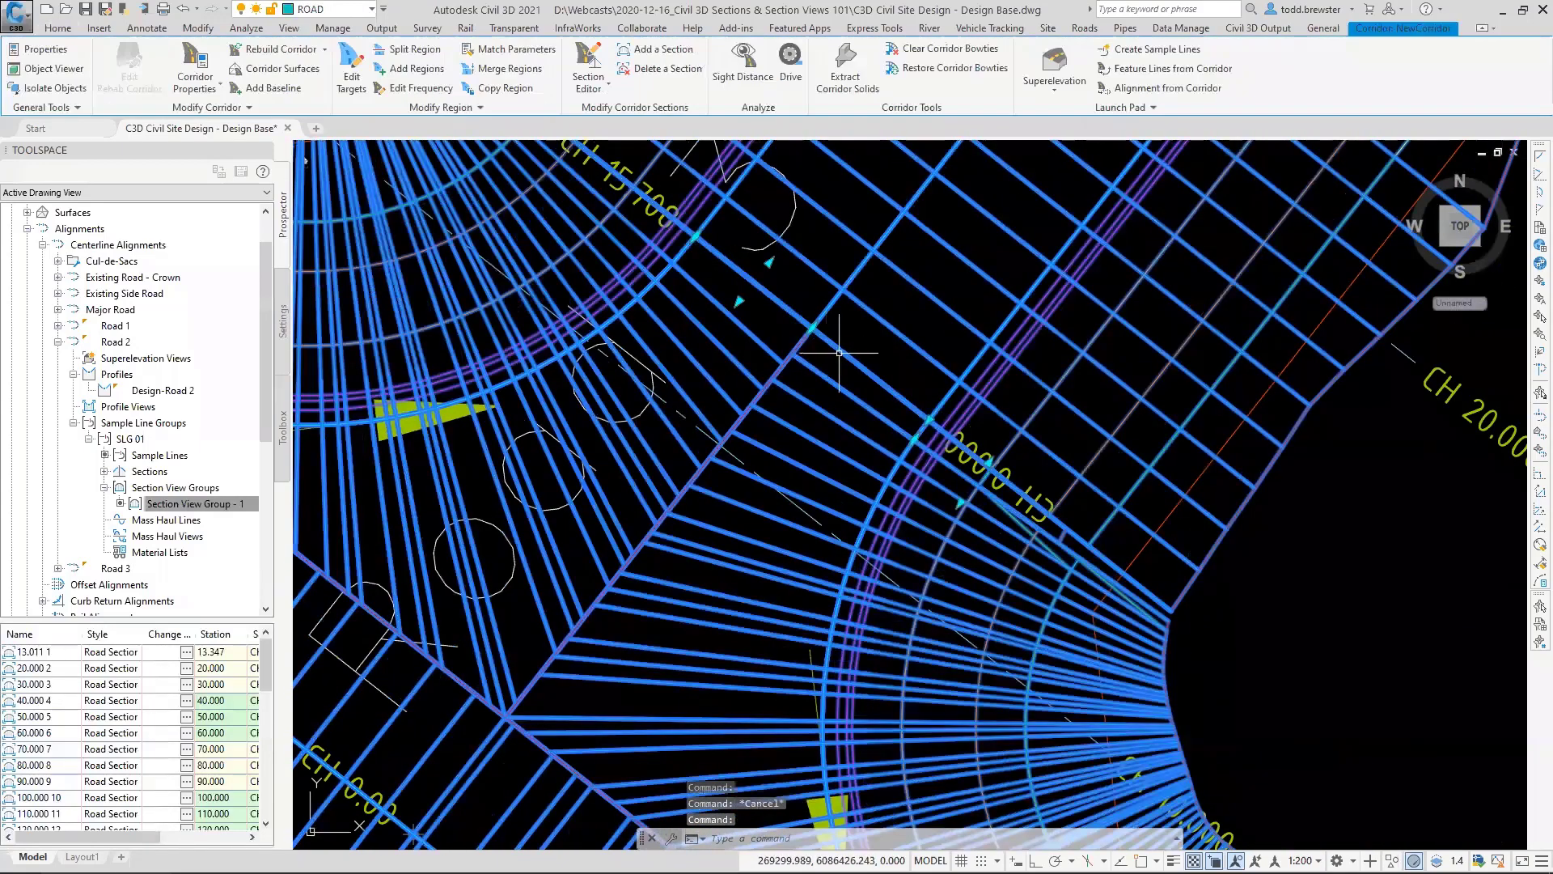
{"action": "key", "text": "Escape"}
{"action": "scroll", "coordinate": [1172, 525], "scroll_direction": "down", "scroll_amount": 1}
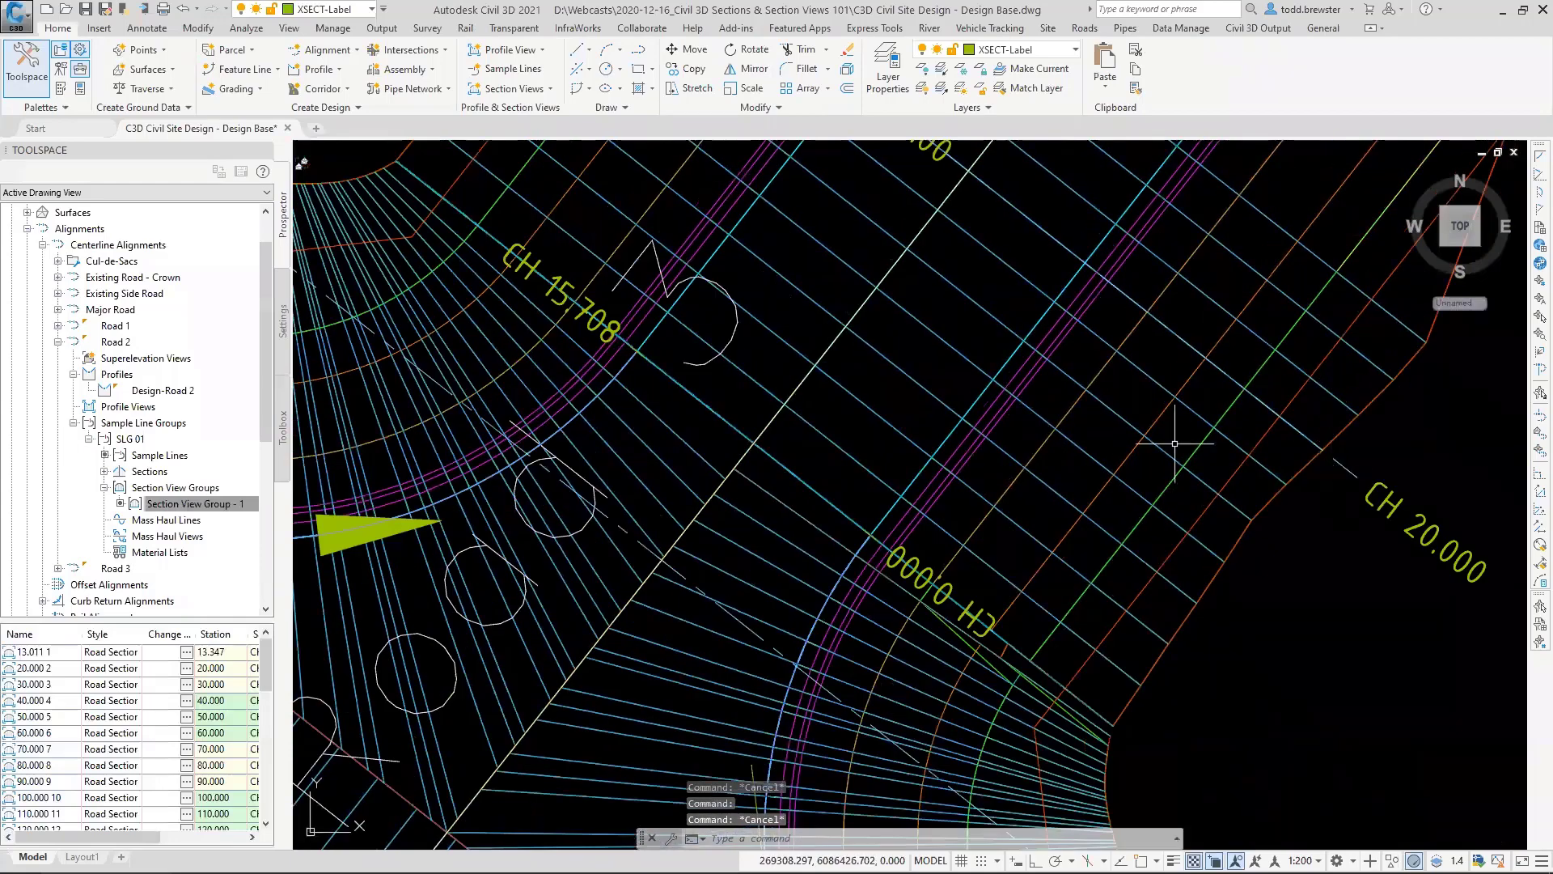
{"action": "scroll", "coordinate": [1216, 686], "scroll_direction": "down", "scroll_amount": 1}
Step: Move the CH 10.000 sample line to CH 14.531 and start creating multiple section views
{"action": "left_click", "coordinate": [853, 516]}
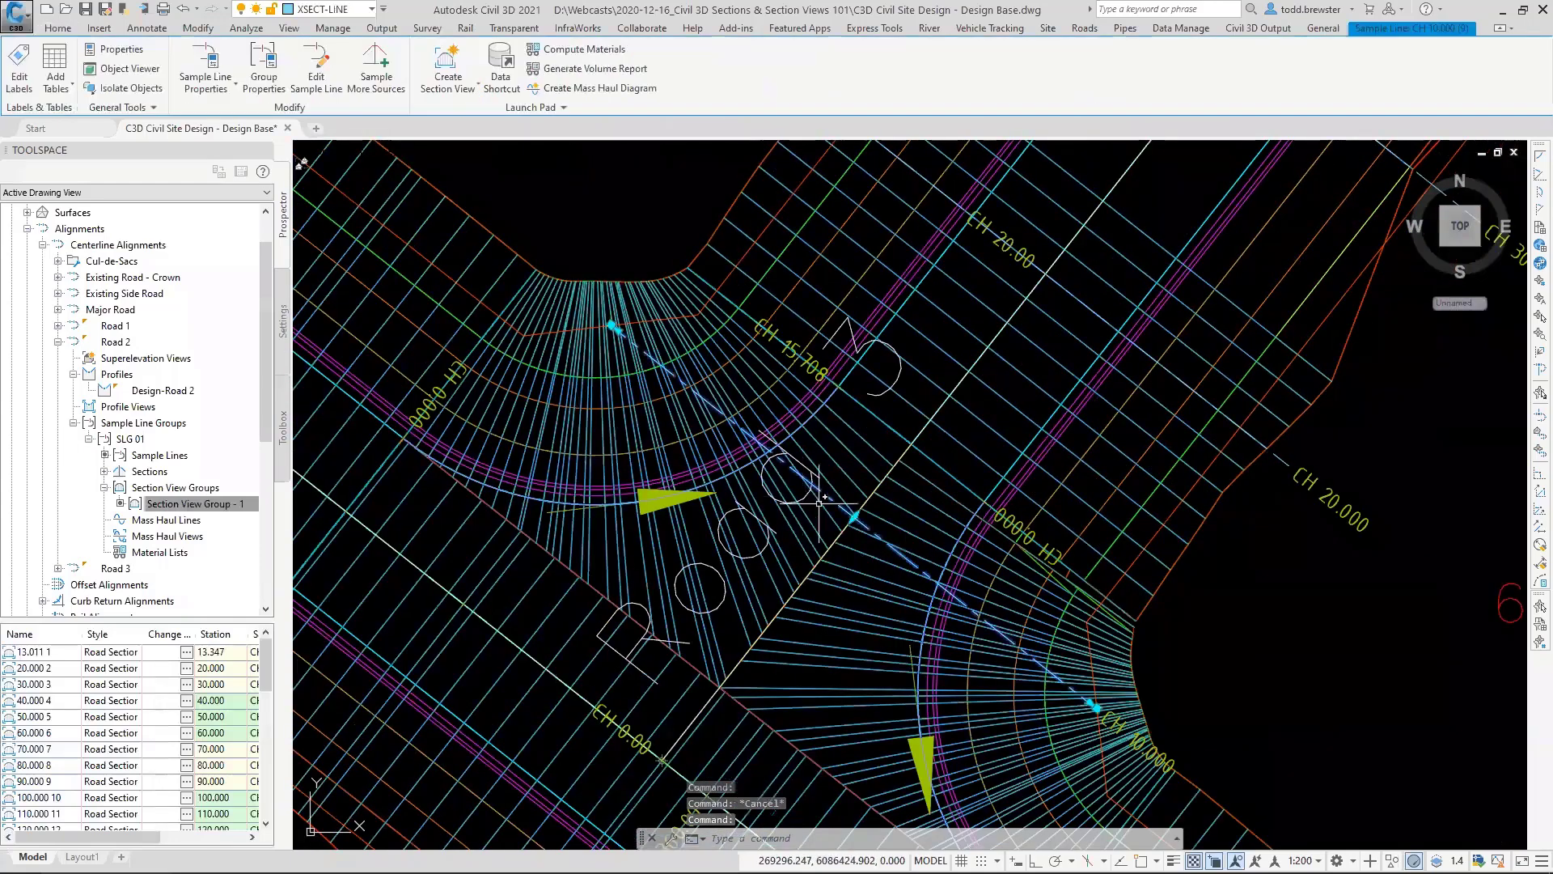
{"action": "left_click", "coordinate": [853, 516]}
{"action": "left_click", "coordinate": [951, 417]}
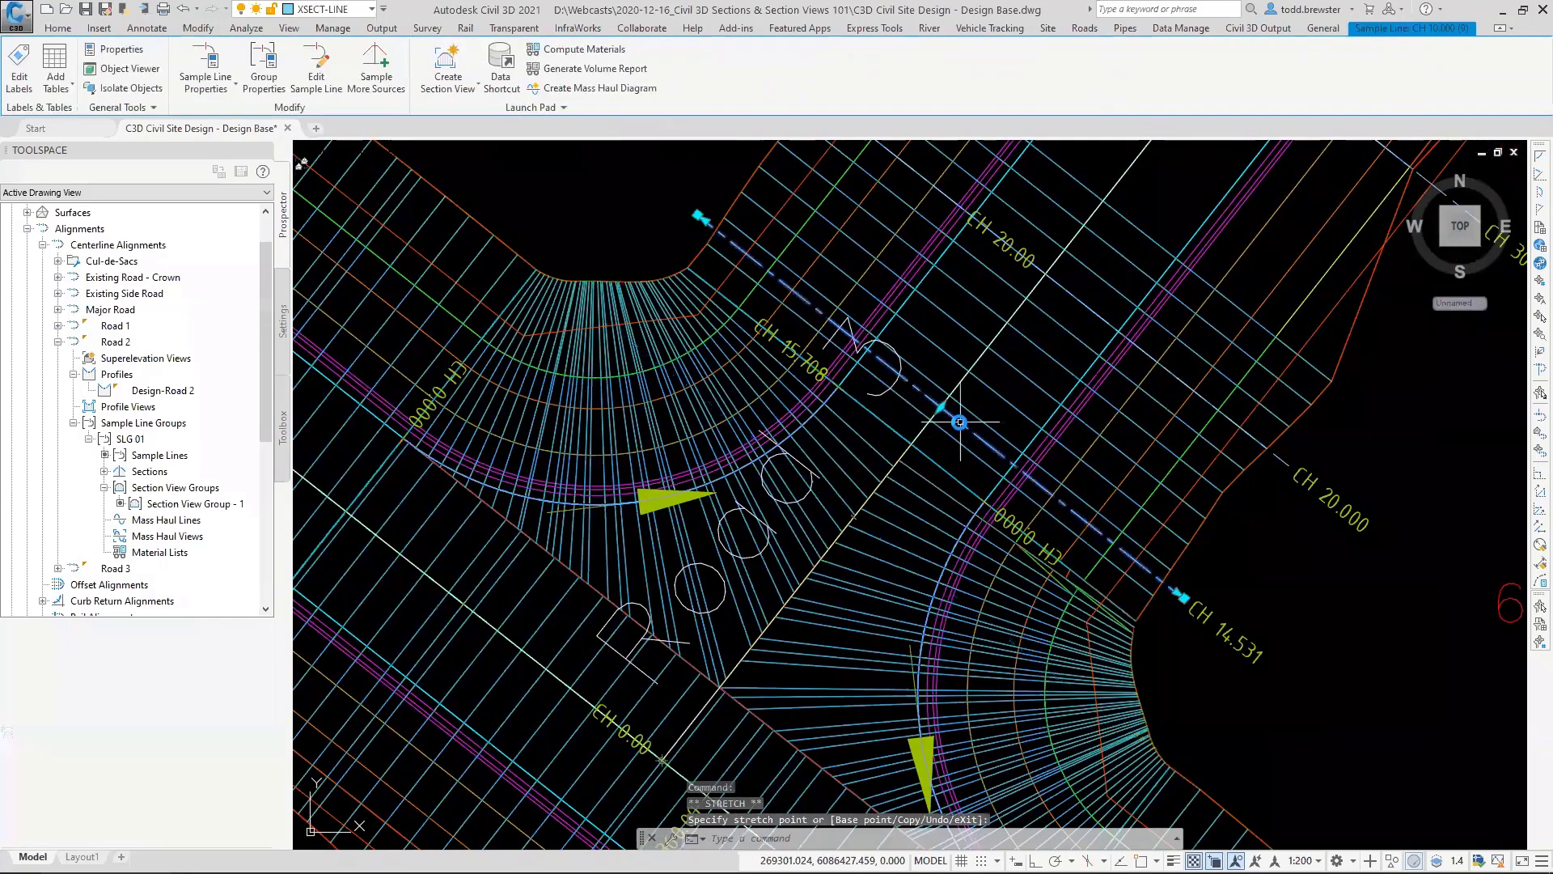
{"action": "key", "text": "Escape"}
{"action": "key", "text": "Escape"}
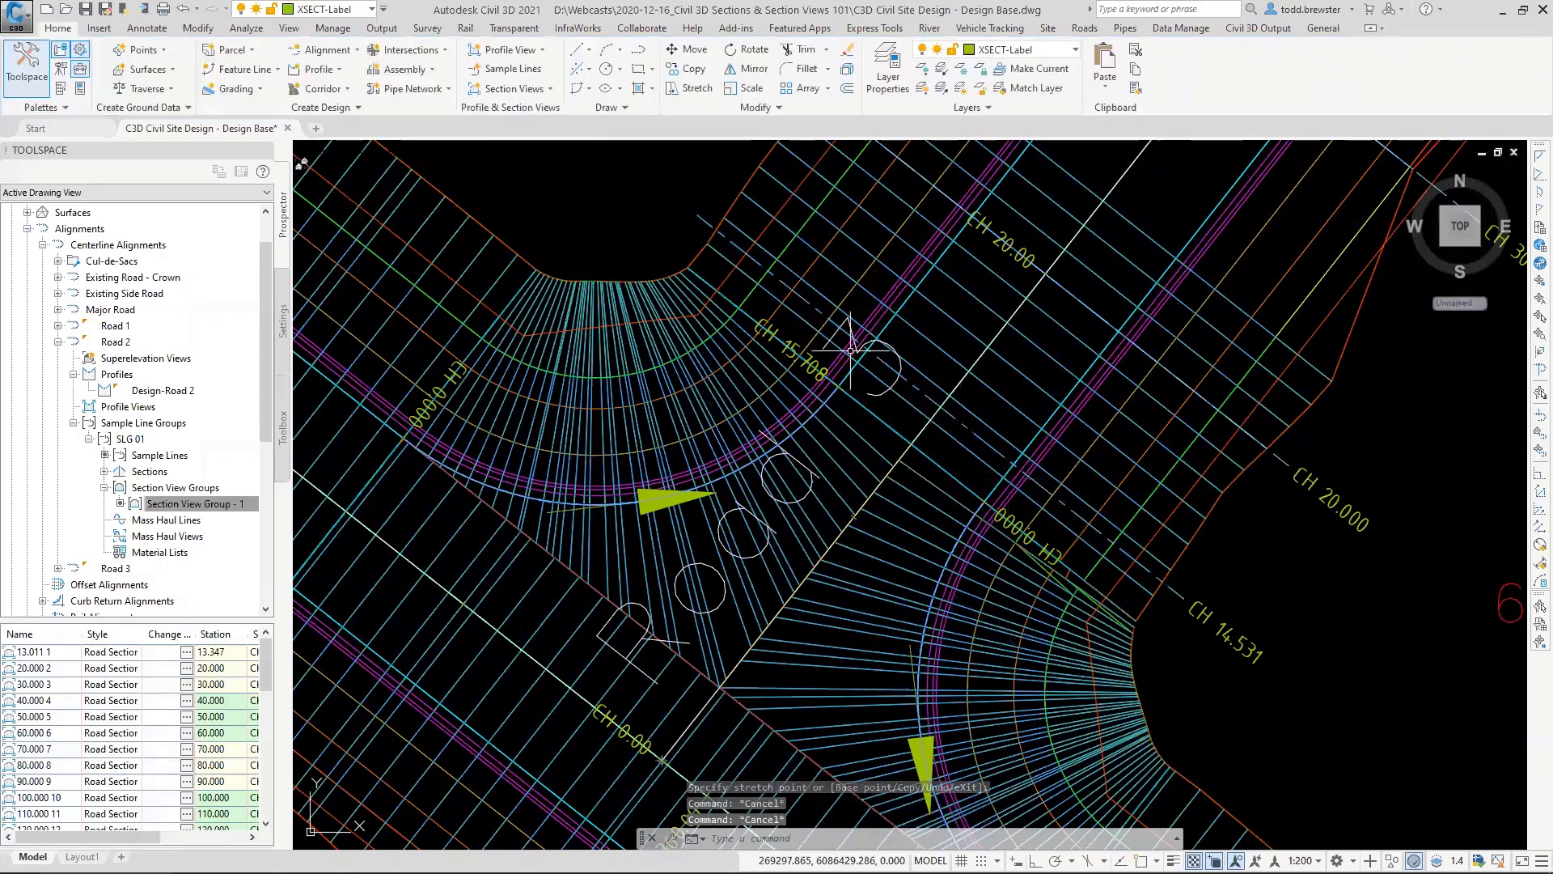
{"action": "scroll", "coordinate": [831, 325], "scroll_direction": "down", "scroll_amount": 5}
{"action": "middle_click_drag", "start_coordinate": [1068, 320], "coordinate": [883, 509]}
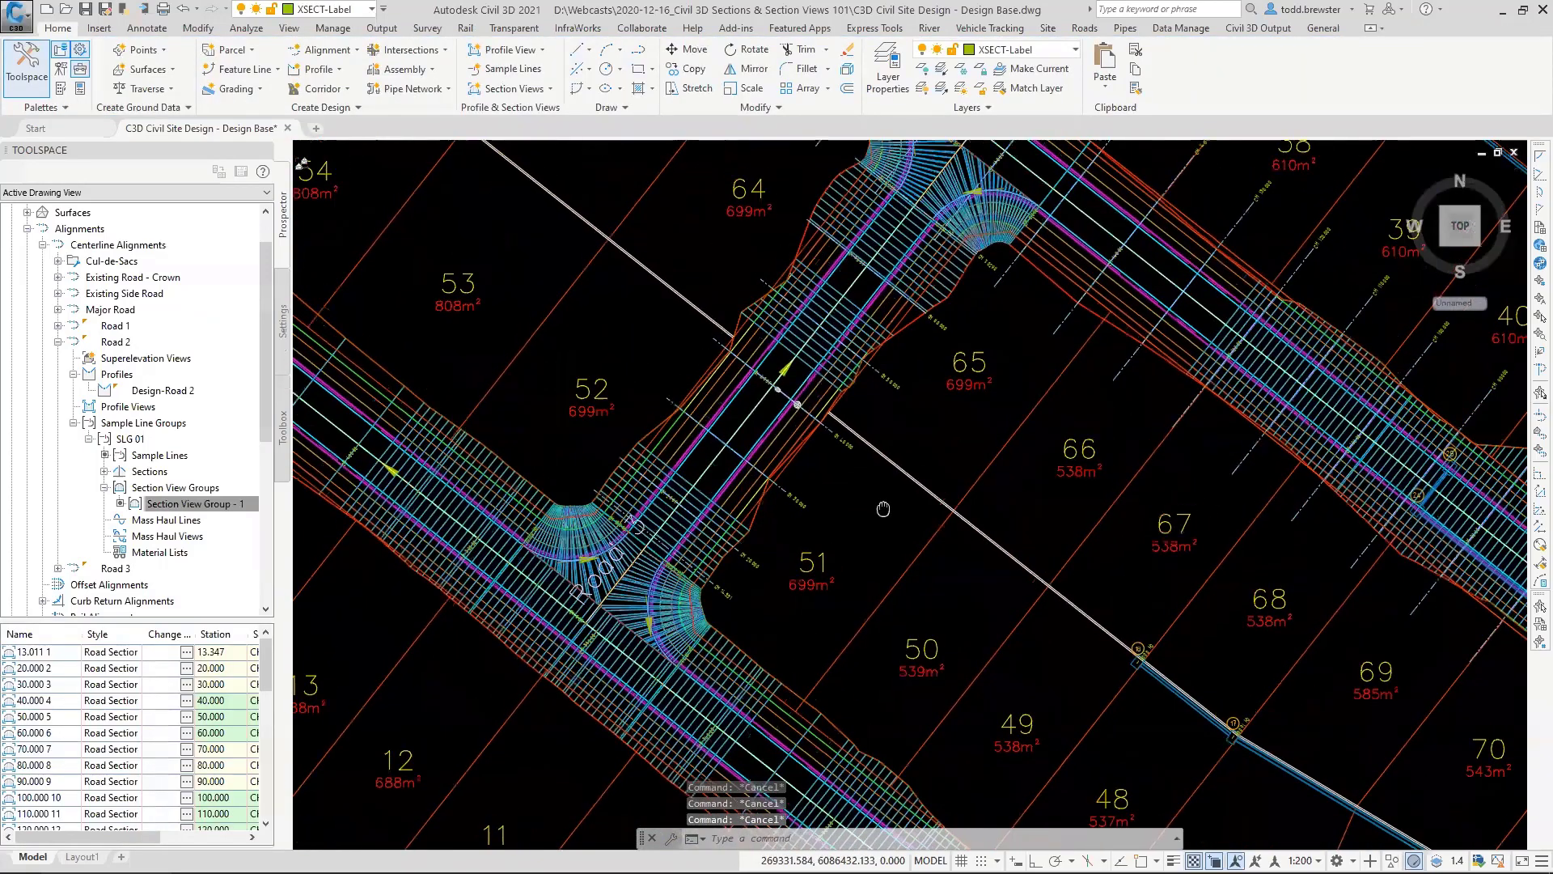
{"action": "left_click", "coordinate": [510, 87]}
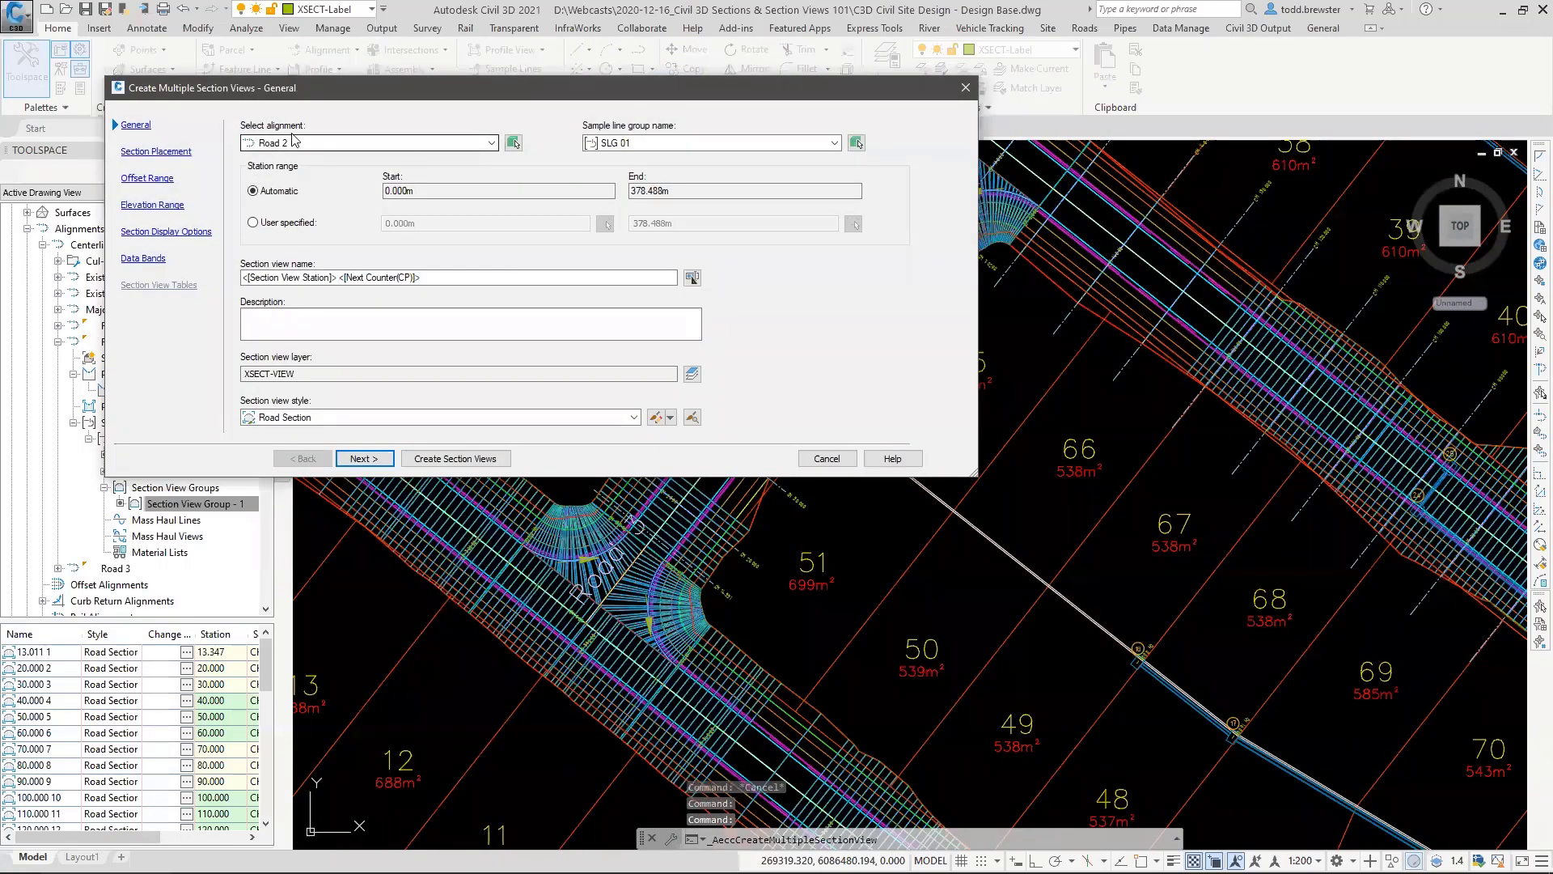
Step: Target the Road 3 alignment and make a copy of the Road Section view style
{"action": "left_click", "coordinate": [293, 143]}
{"action": "left_click", "coordinate": [301, 176]}
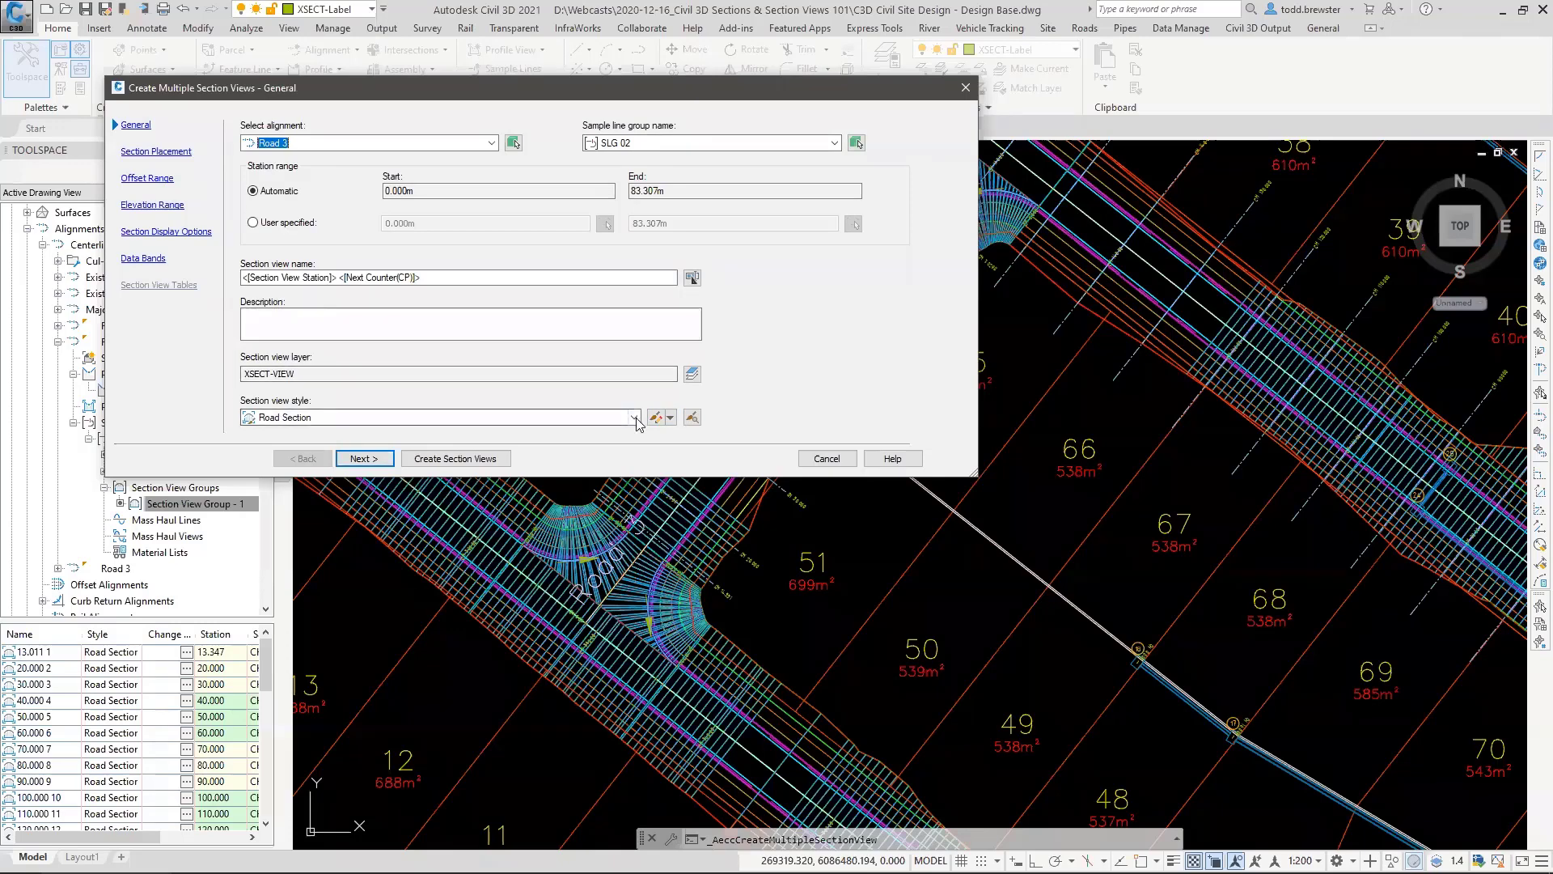
{"action": "left_click", "coordinate": [677, 417]}
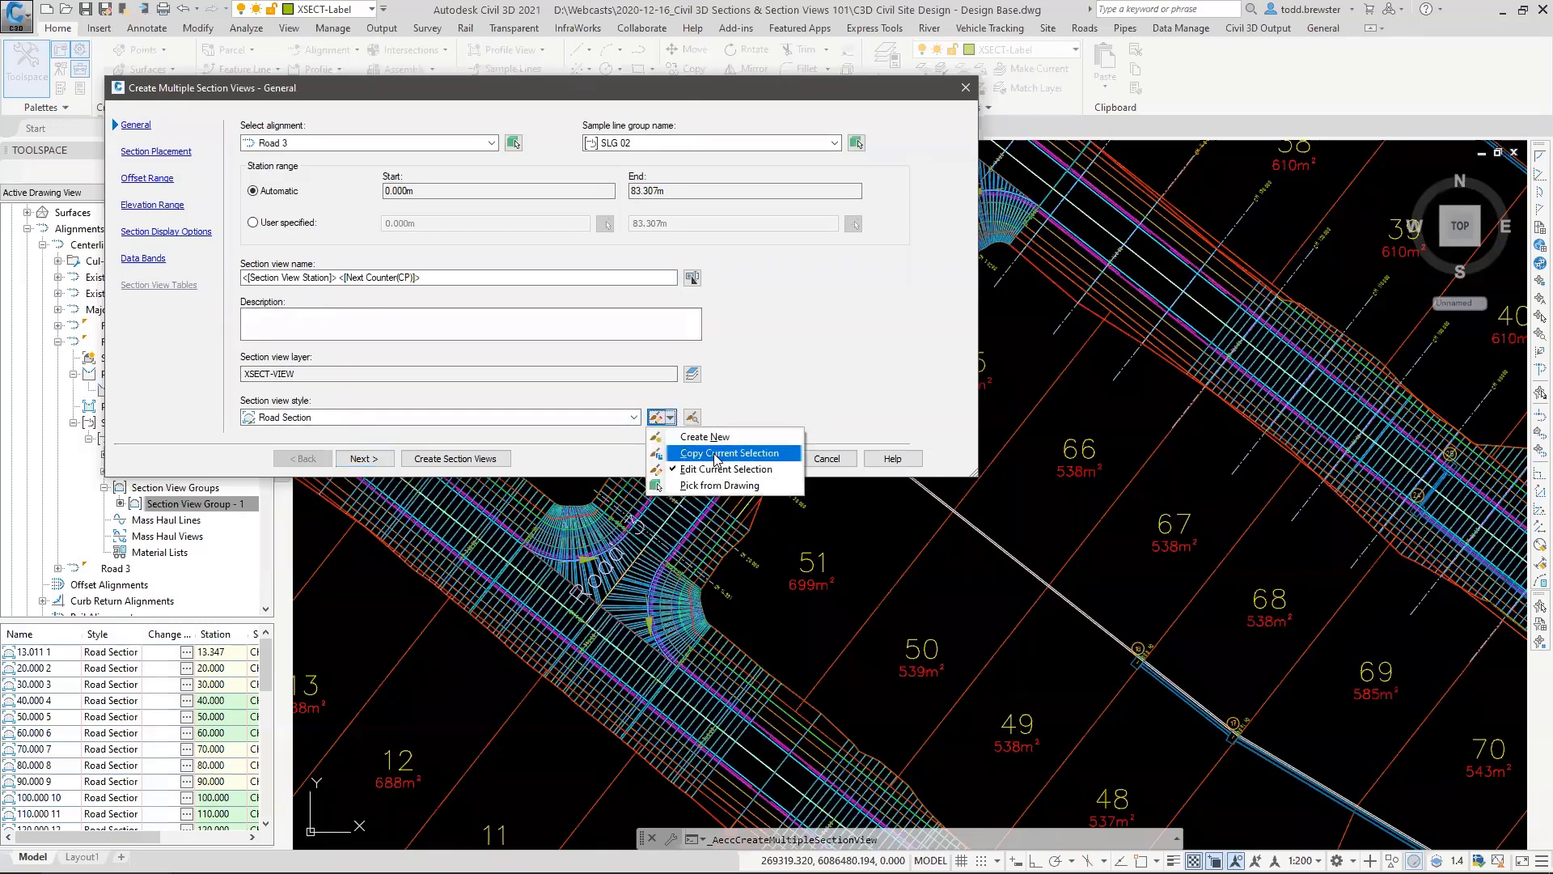
{"action": "left_click", "coordinate": [715, 454]}
Step: Name the copied style Road Section x2, review its Graph vertical exaggeration, and save it
{"action": "left_click", "coordinate": [65, 176]}
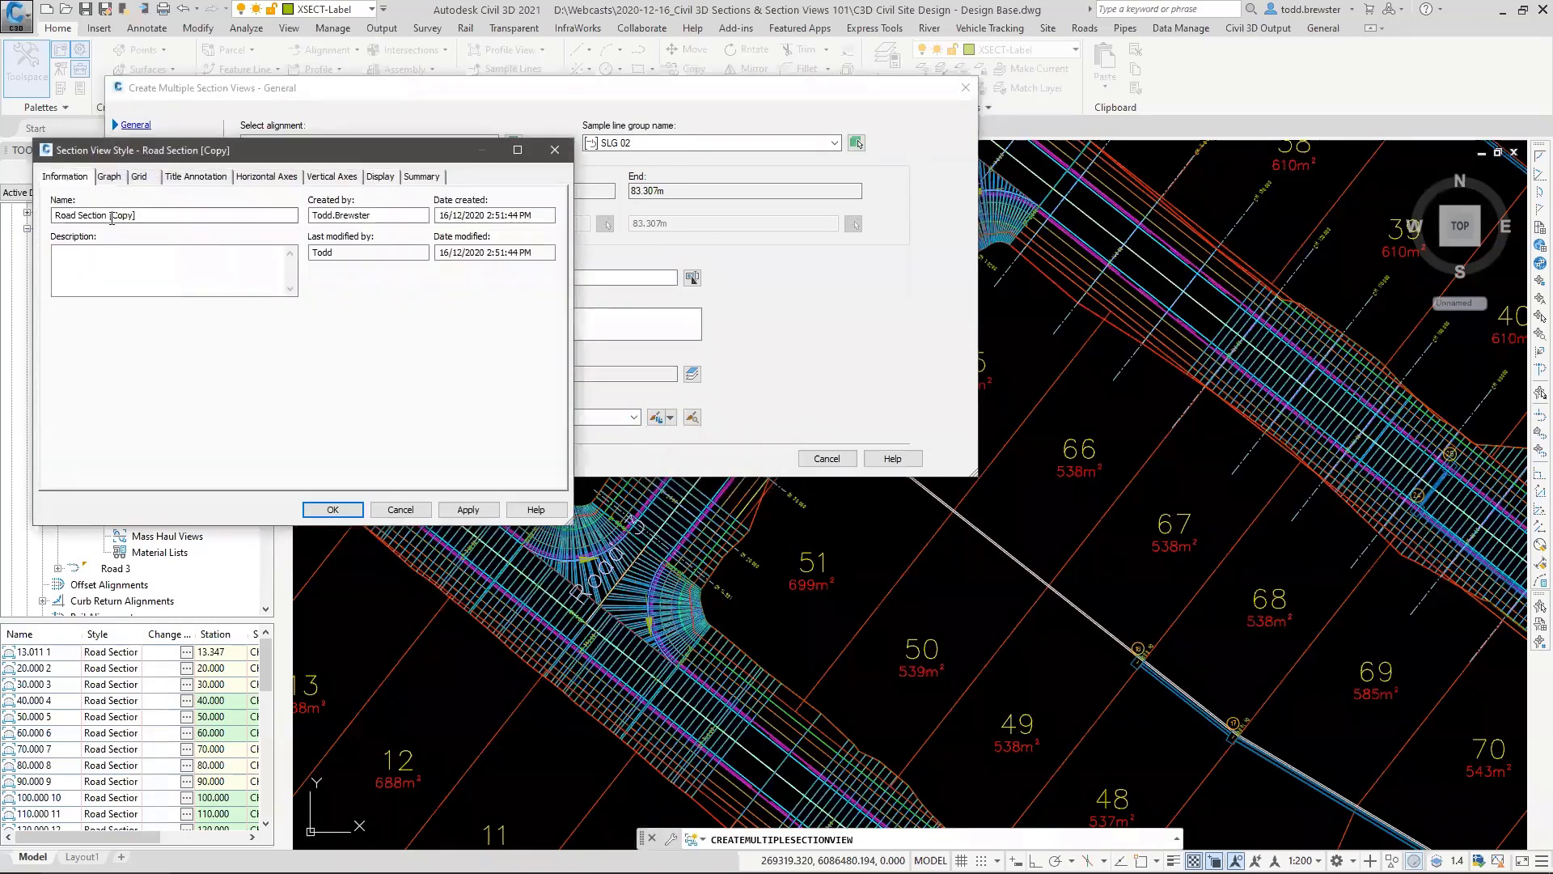
{"action": "left_click", "coordinate": [146, 214]}
{"action": "type", "text": "x2"}
{"action": "left_click", "coordinate": [109, 176]}
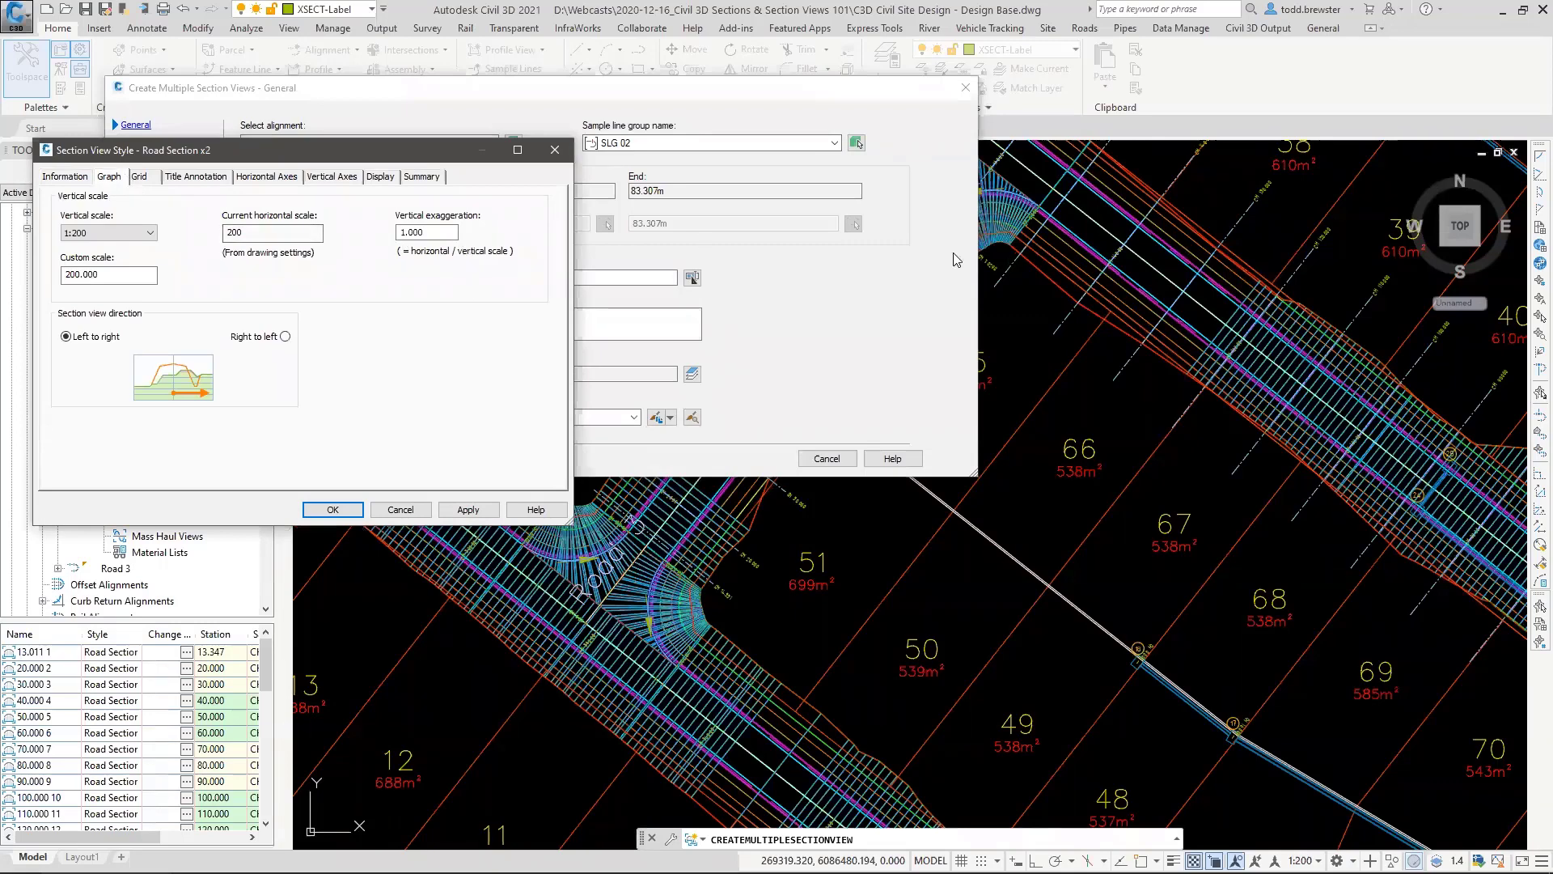
{"action": "left_click_drag", "start_coordinate": [437, 233], "coordinate": [285, 224]}
{"action": "left_click", "coordinate": [332, 509]}
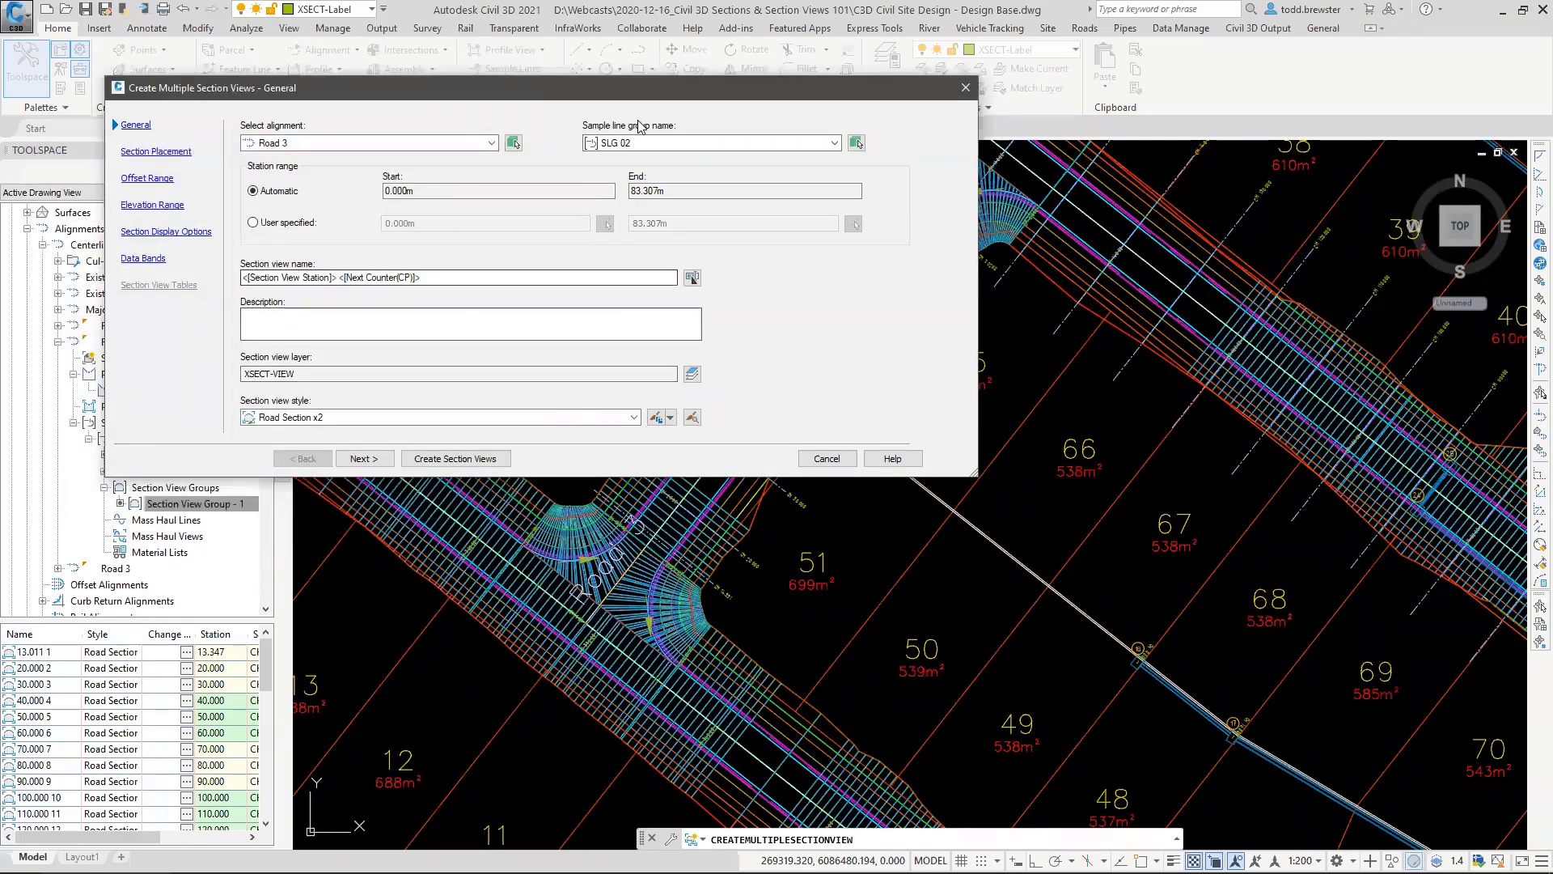
Step: Use Production placement with the ISO A1 Section 1 to 500 layout from Civil 3D (Metric) Section.dwt
{"action": "left_click", "coordinate": [356, 458]}
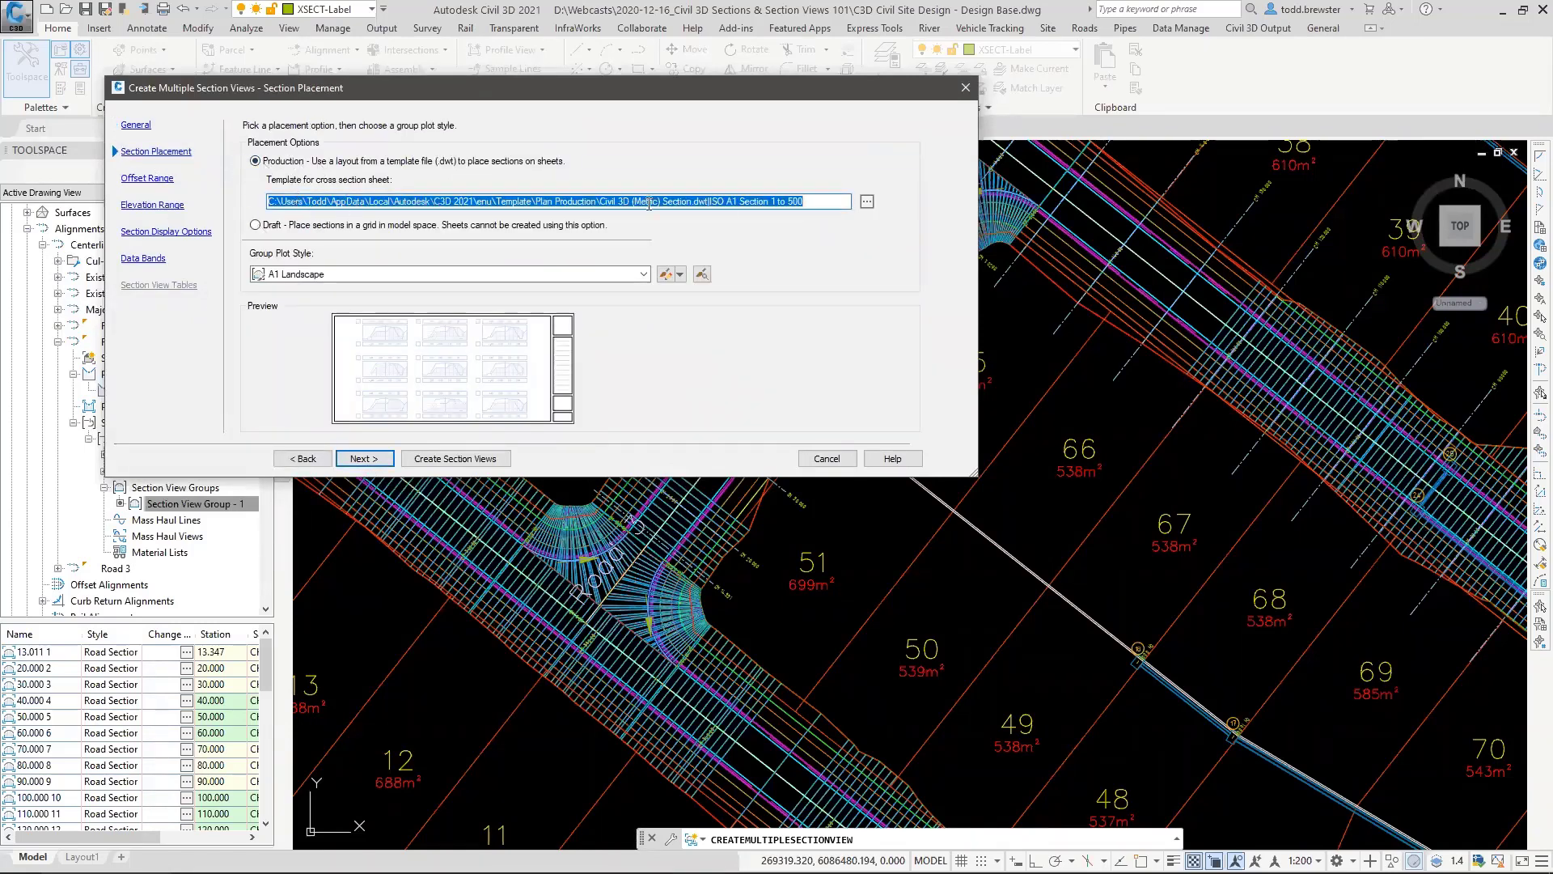
{"action": "left_click", "coordinate": [867, 202]}
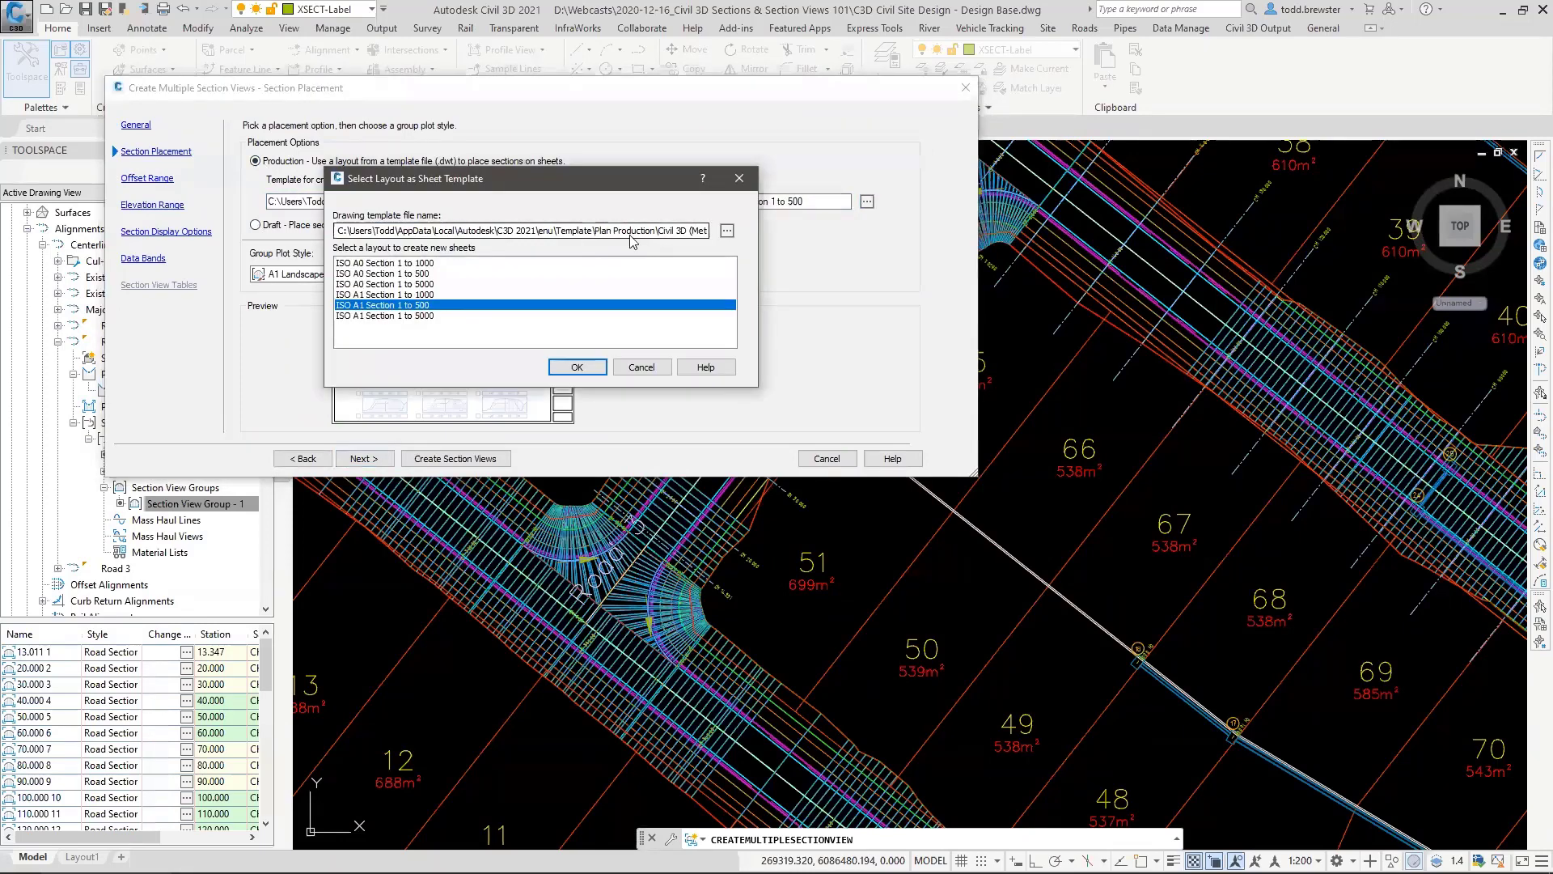
{"action": "left_click", "coordinate": [727, 232]}
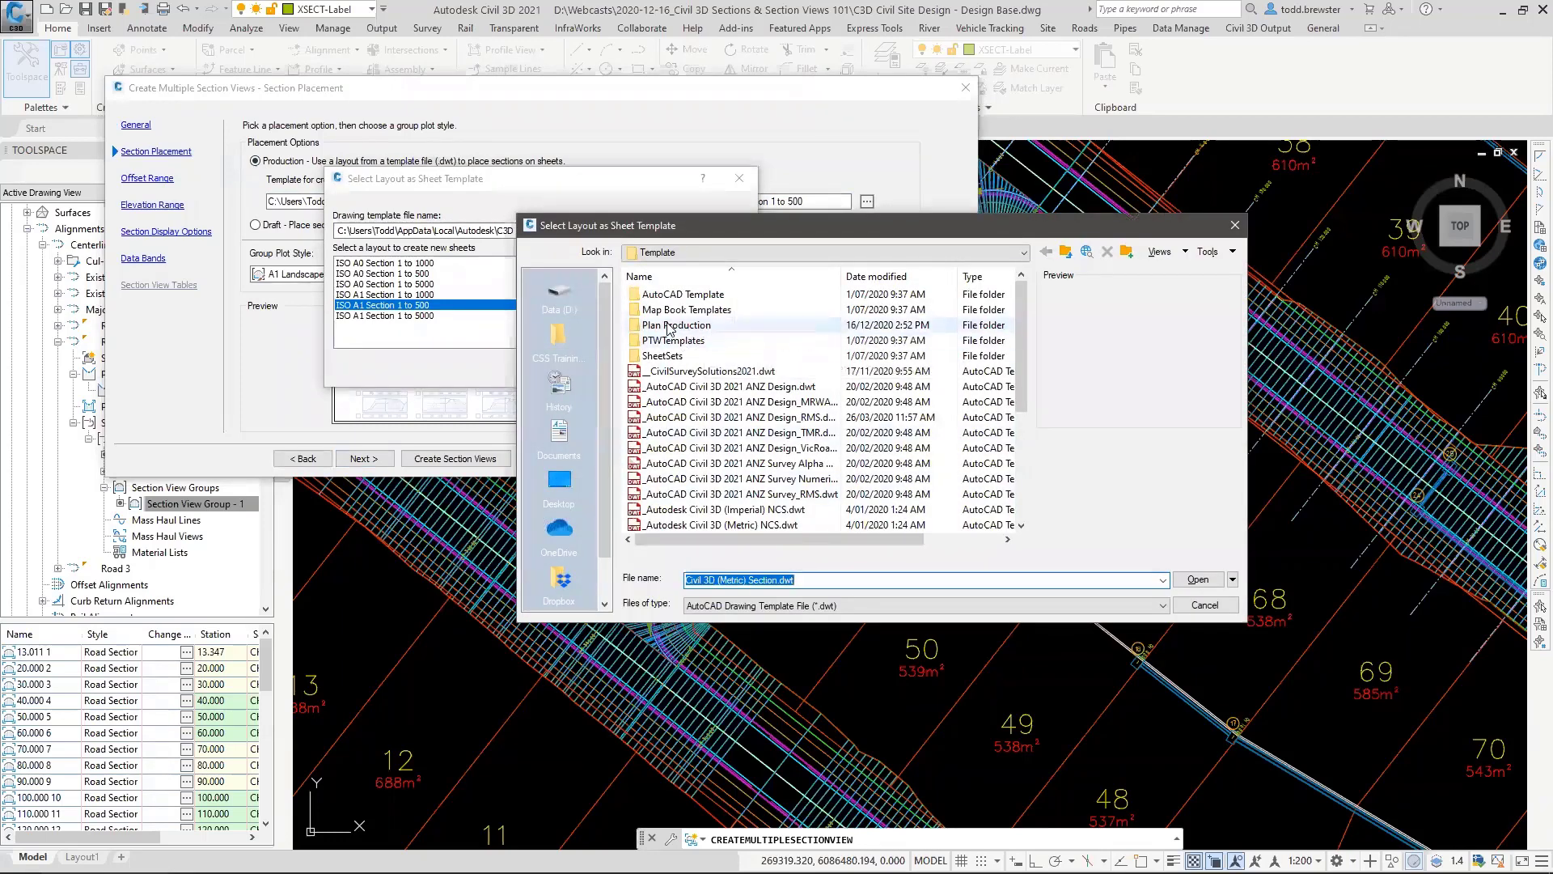
{"action": "double_click", "coordinate": [687, 325]}
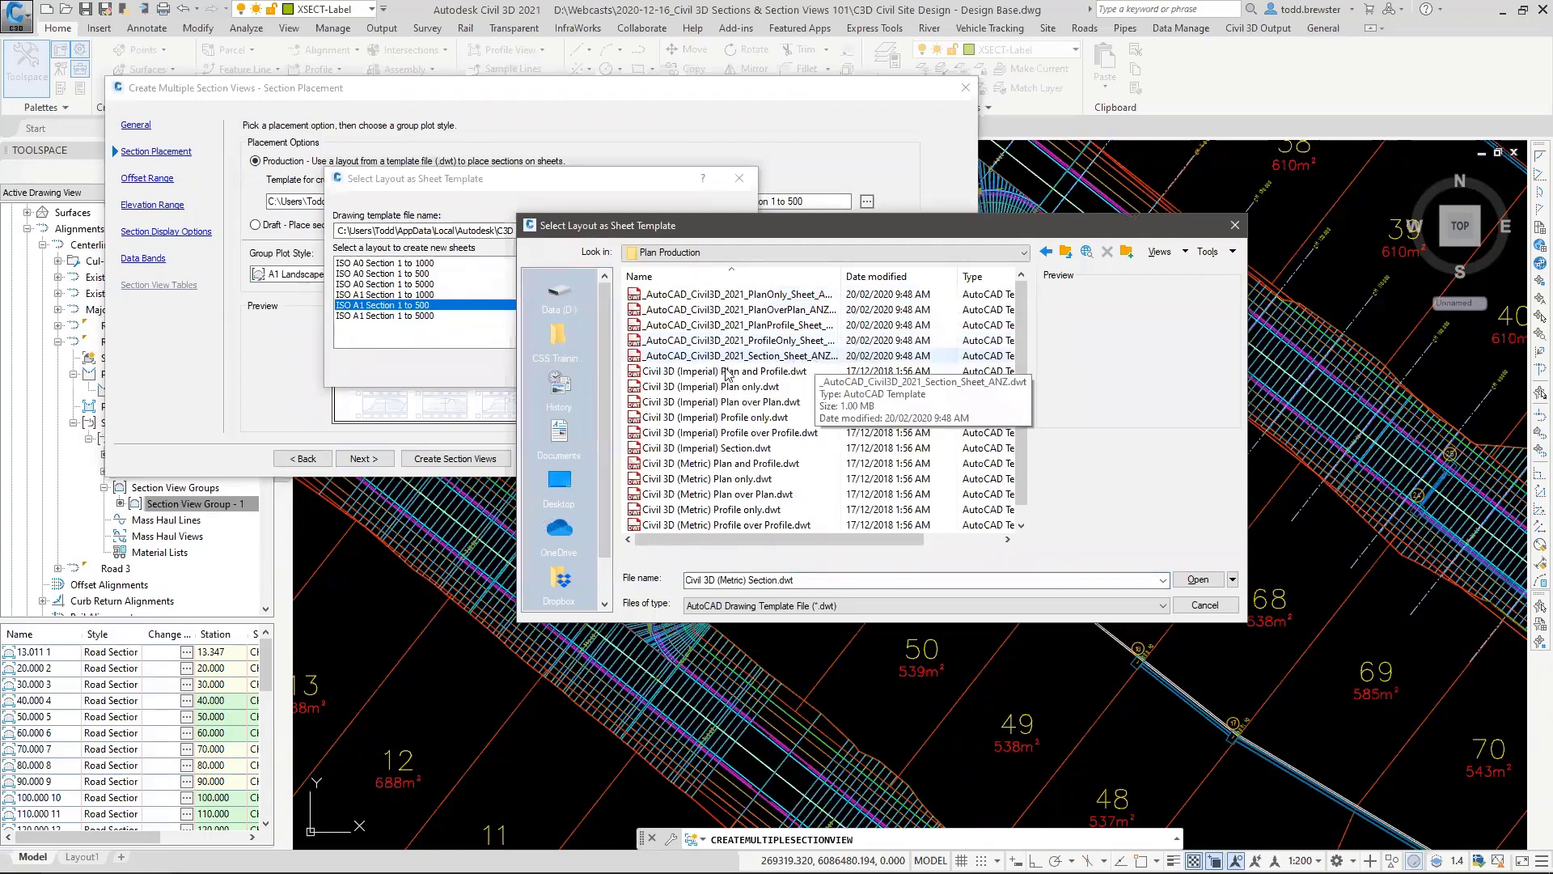
{"action": "scroll", "coordinate": [756, 529], "scroll_direction": "down", "scroll_amount": 1}
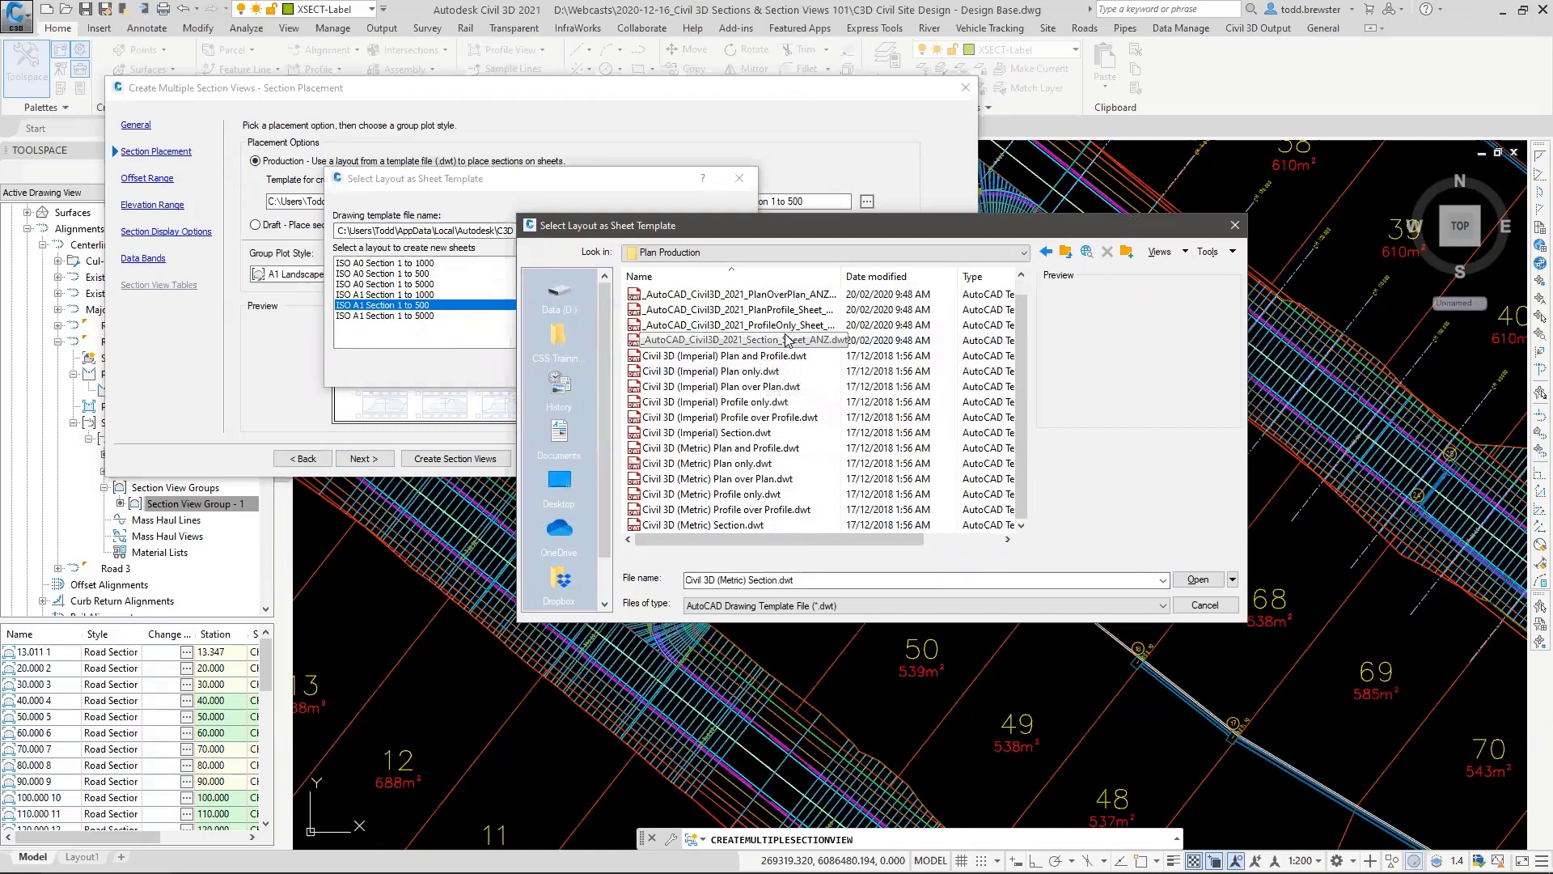
{"action": "left_click", "coordinate": [1204, 605]}
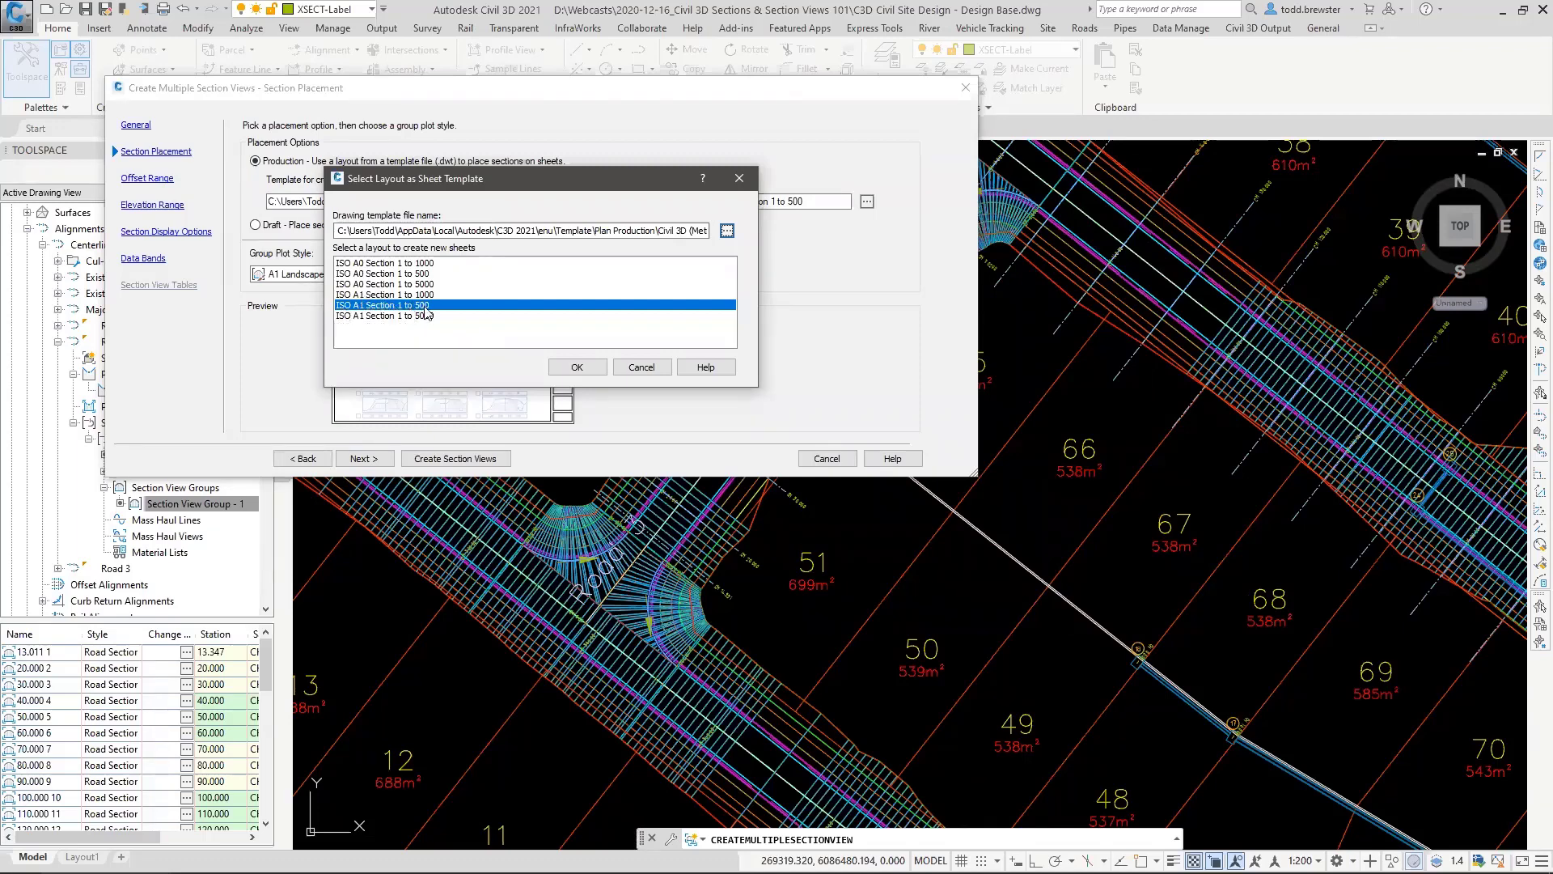
{"action": "left_click", "coordinate": [577, 368]}
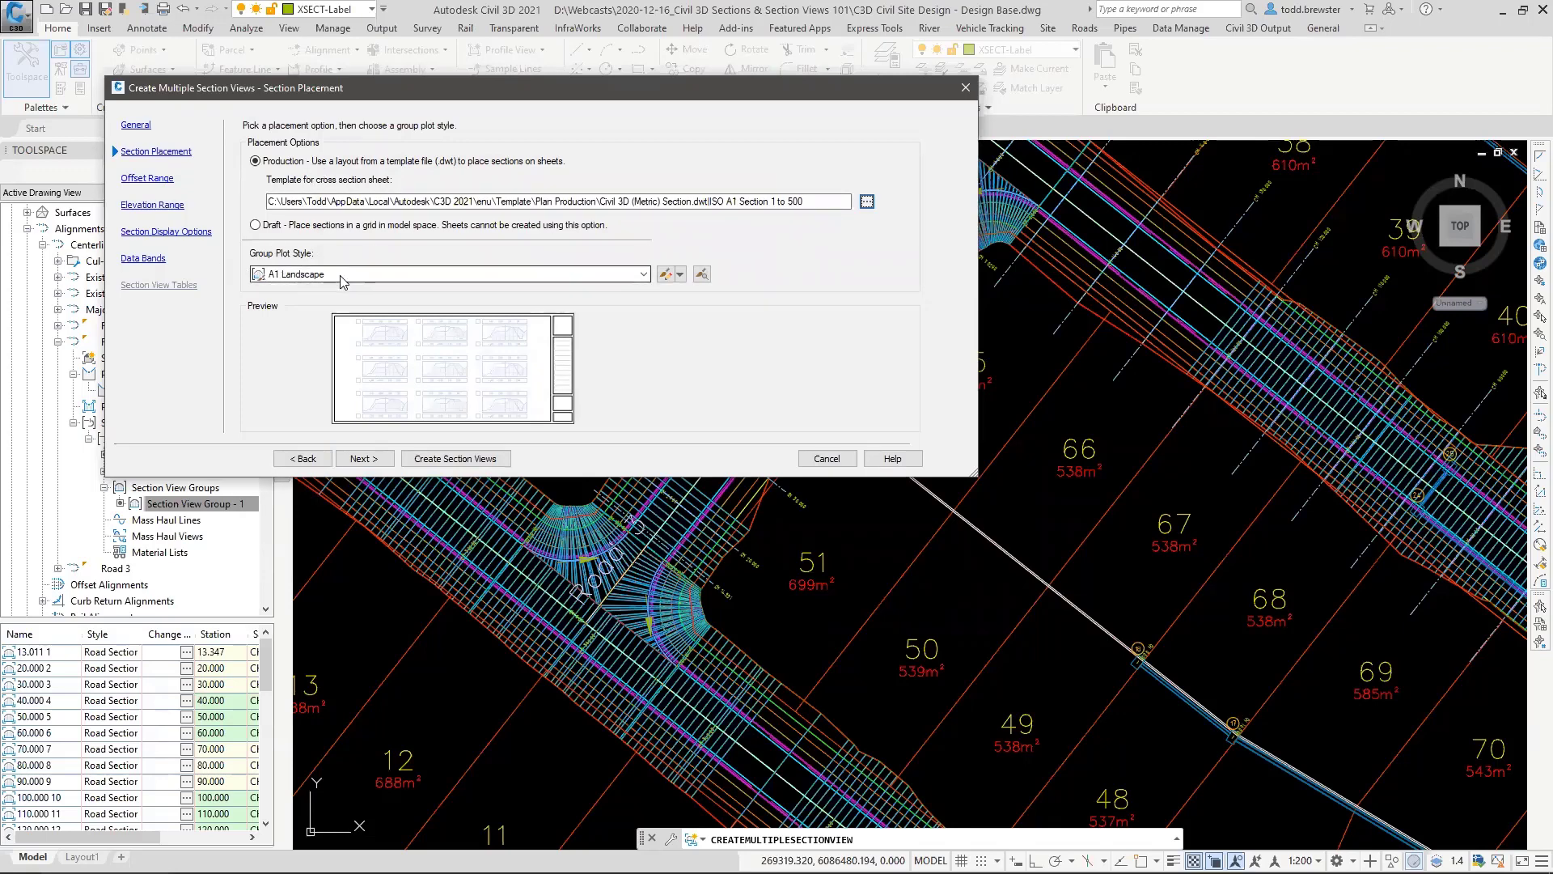
Step: Skip offset and elevation ranges, then give NS the Vertical Lines at Grade Breaks - 0.5m Weeding label set
{"action": "left_click", "coordinate": [372, 460]}
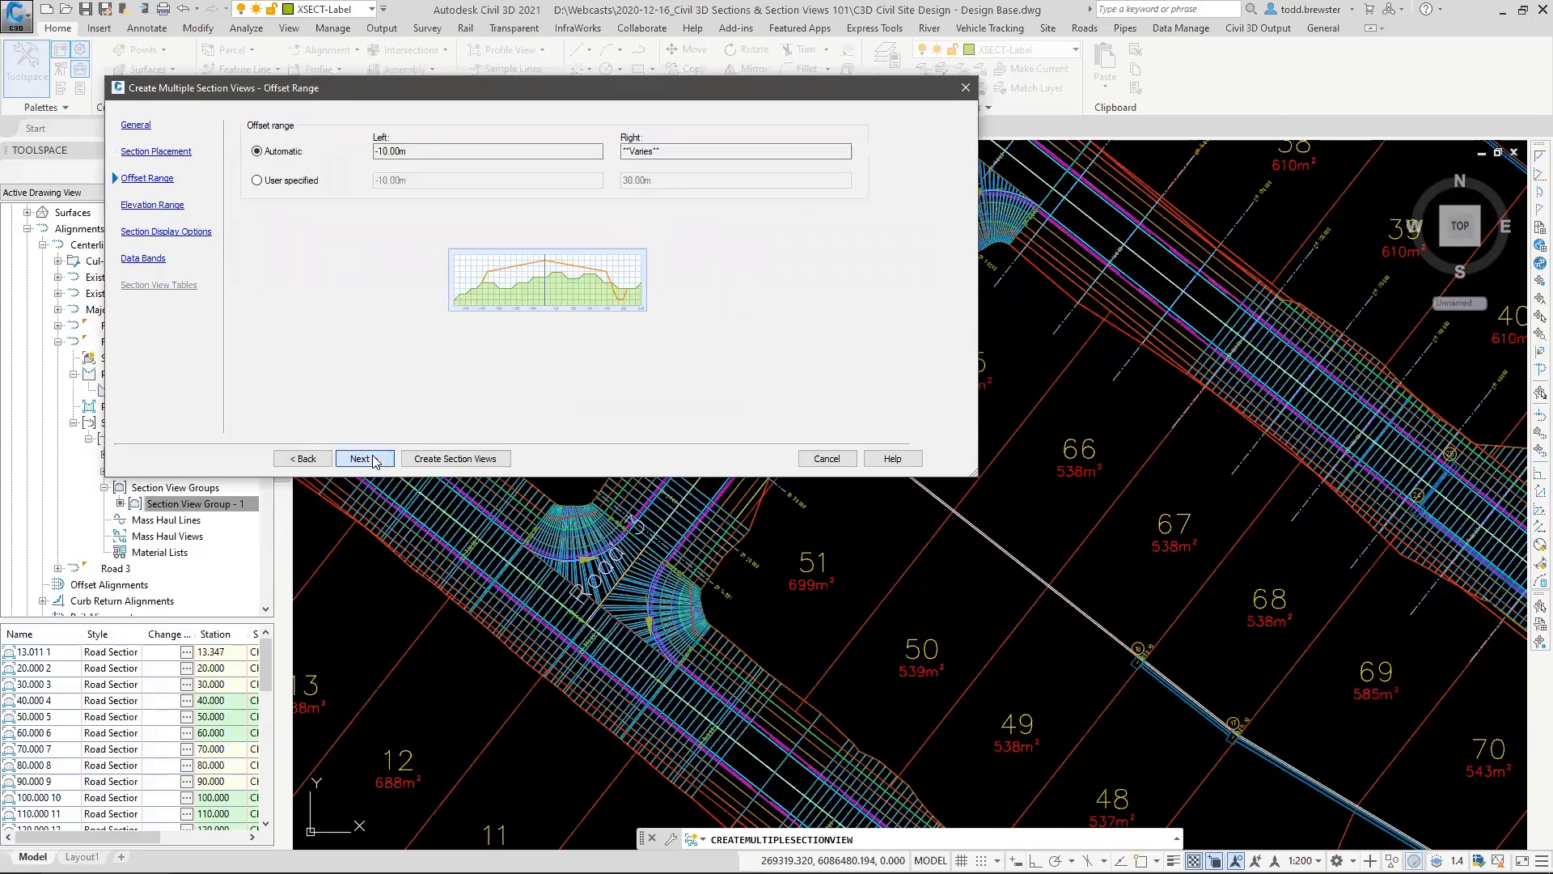
{"action": "left_click", "coordinate": [362, 461]}
{"action": "left_click", "coordinate": [364, 463]}
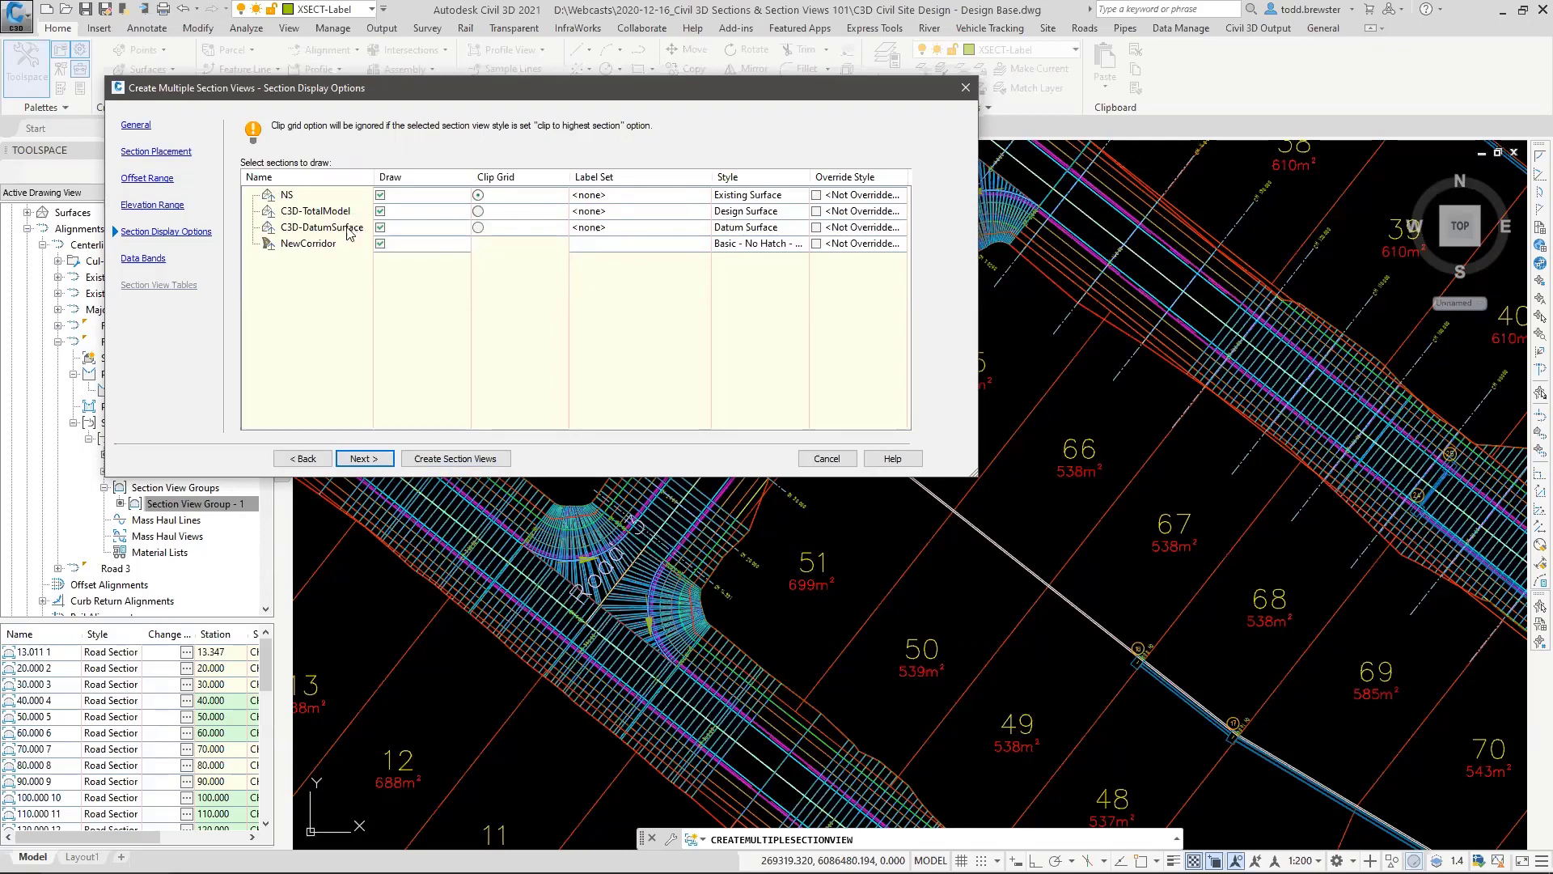
{"action": "left_click", "coordinate": [596, 195]}
{"action": "left_click", "coordinate": [728, 418]}
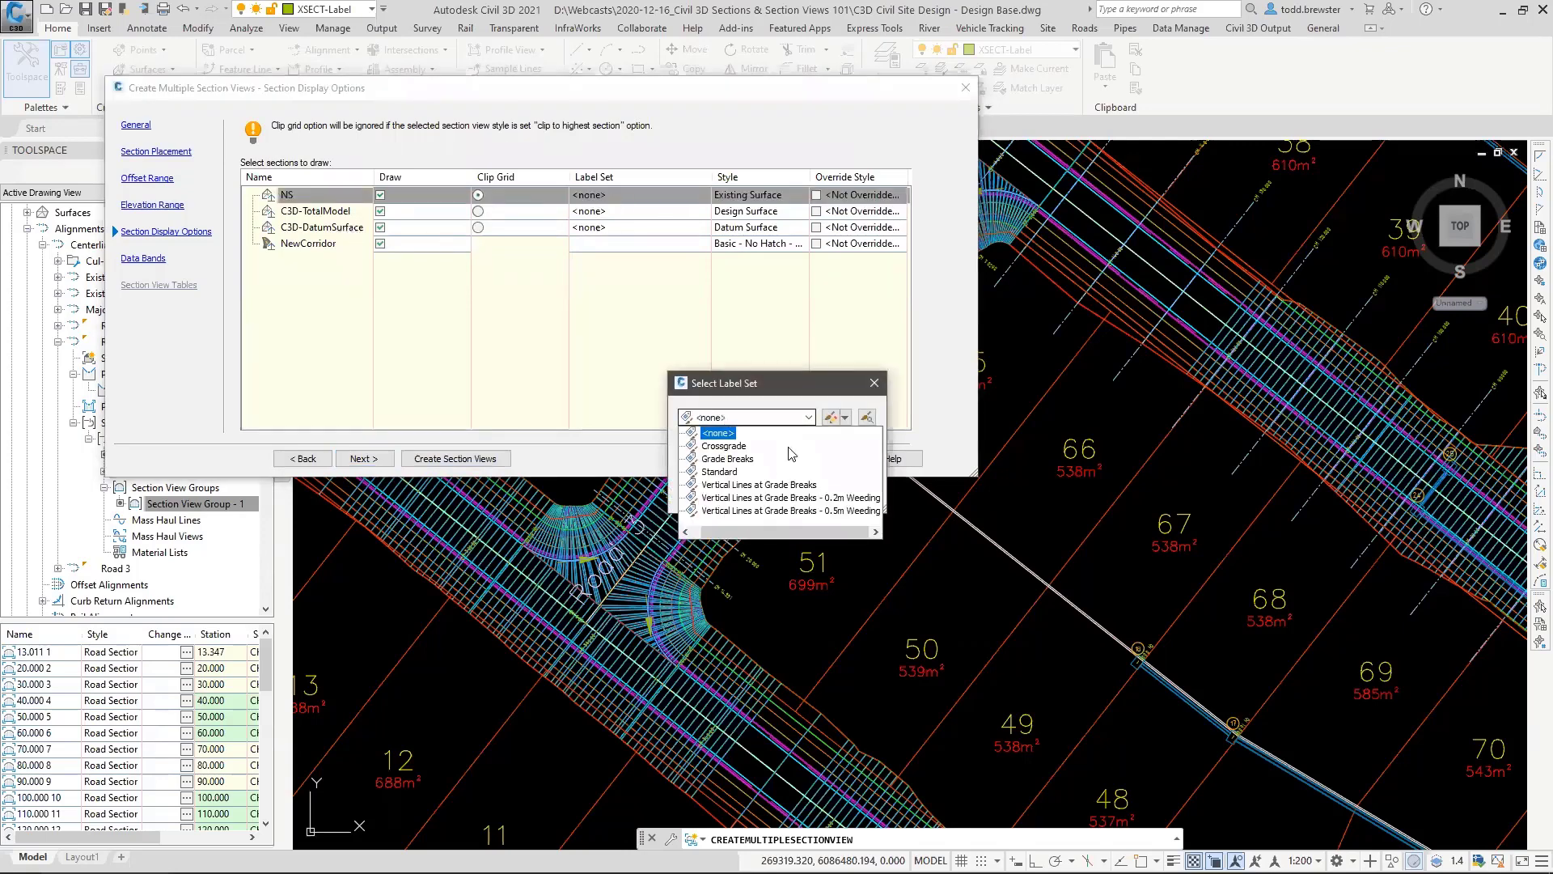
{"action": "left_click", "coordinate": [838, 510]}
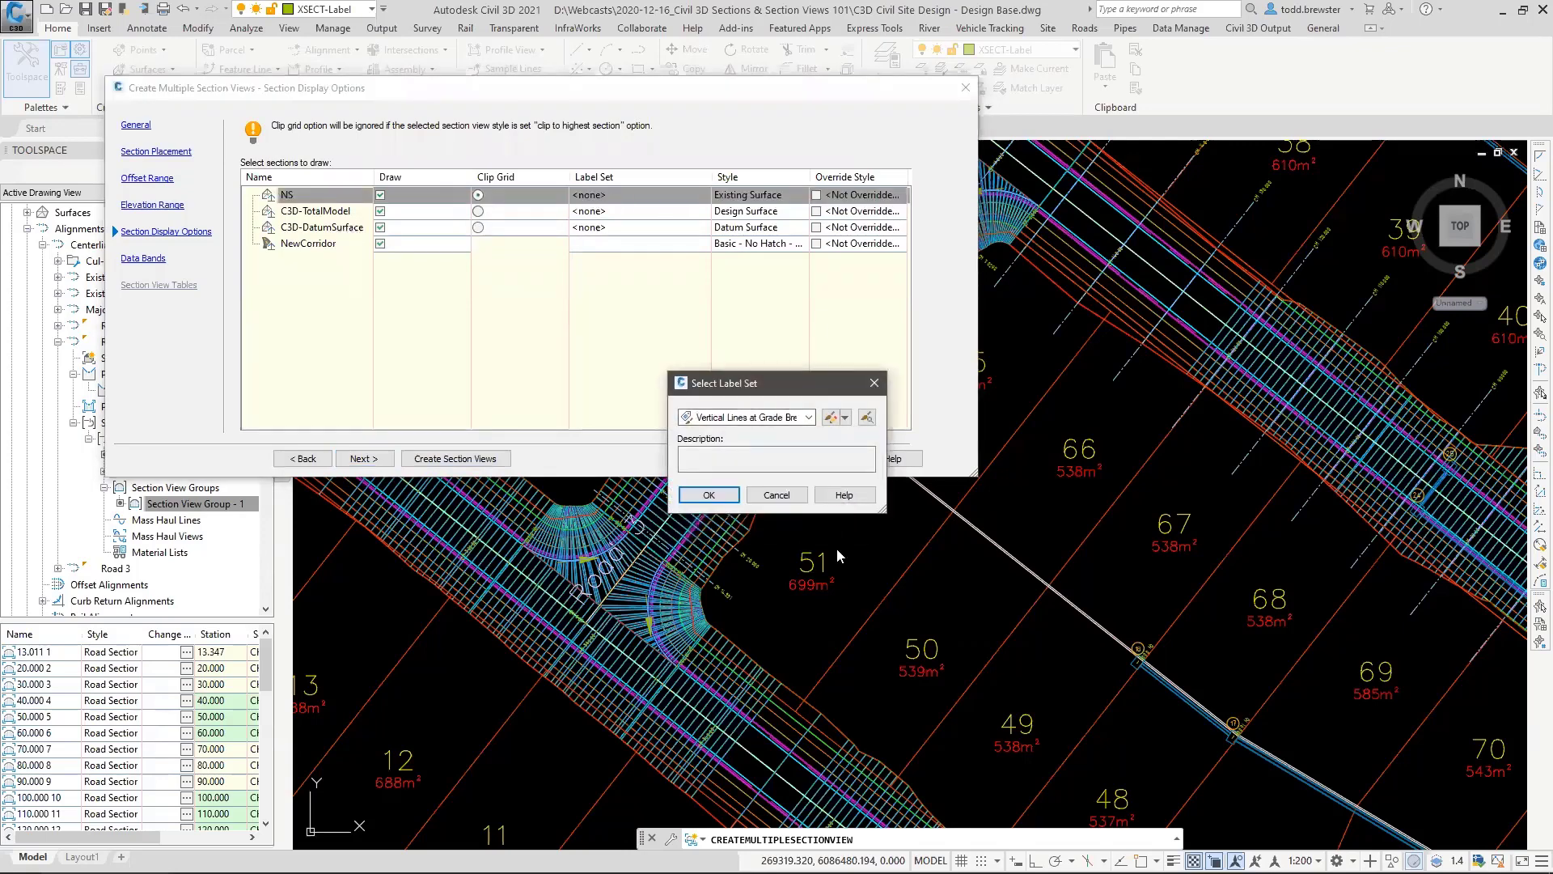
{"action": "left_click", "coordinate": [712, 493]}
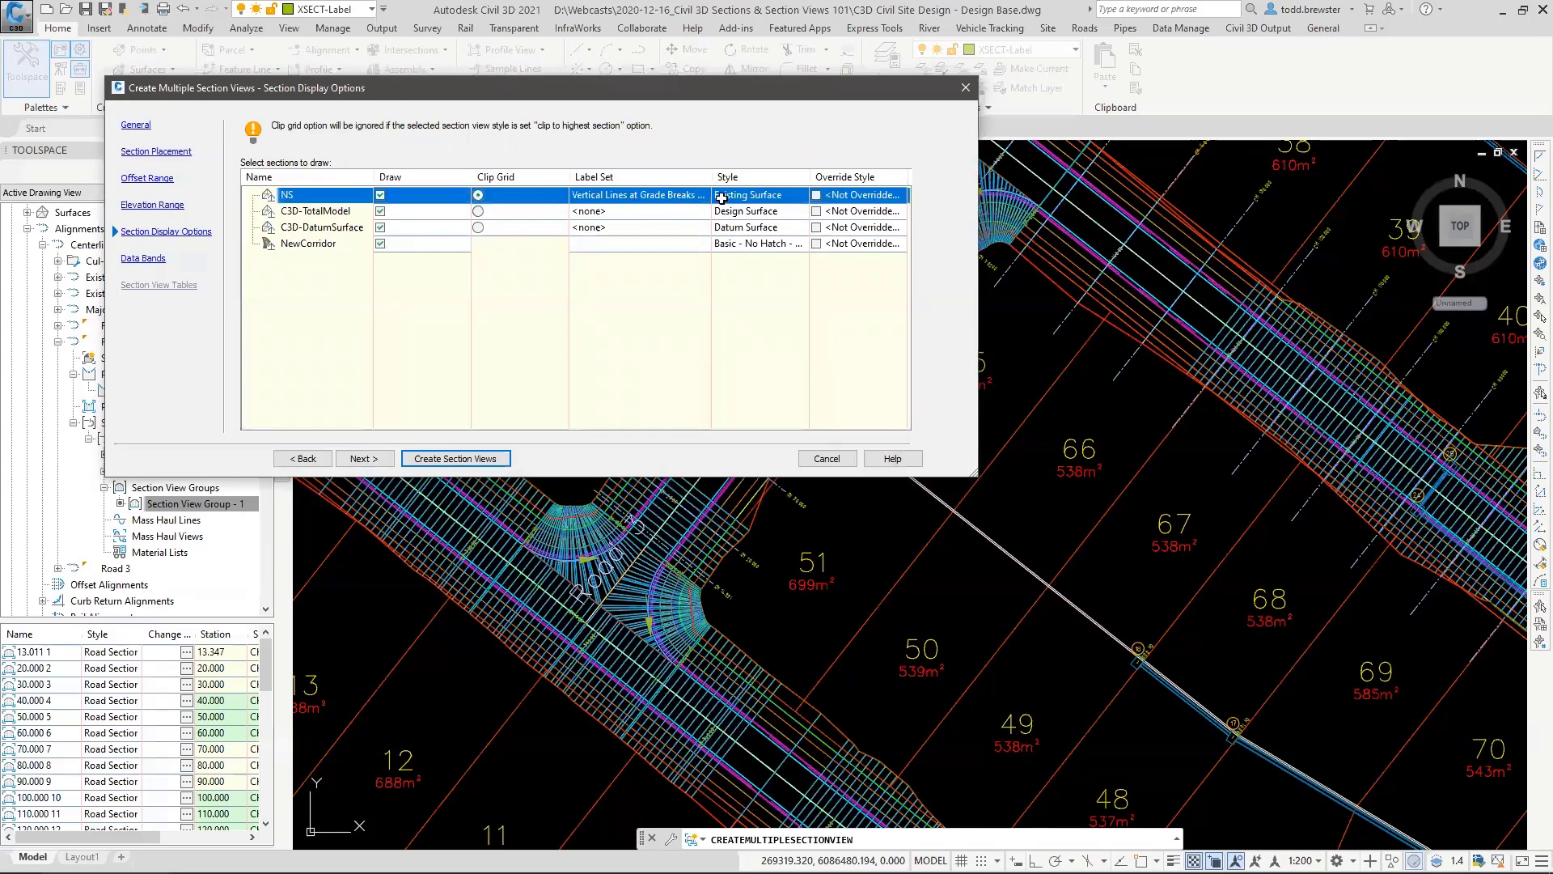
{"action": "left_click", "coordinate": [364, 458]}
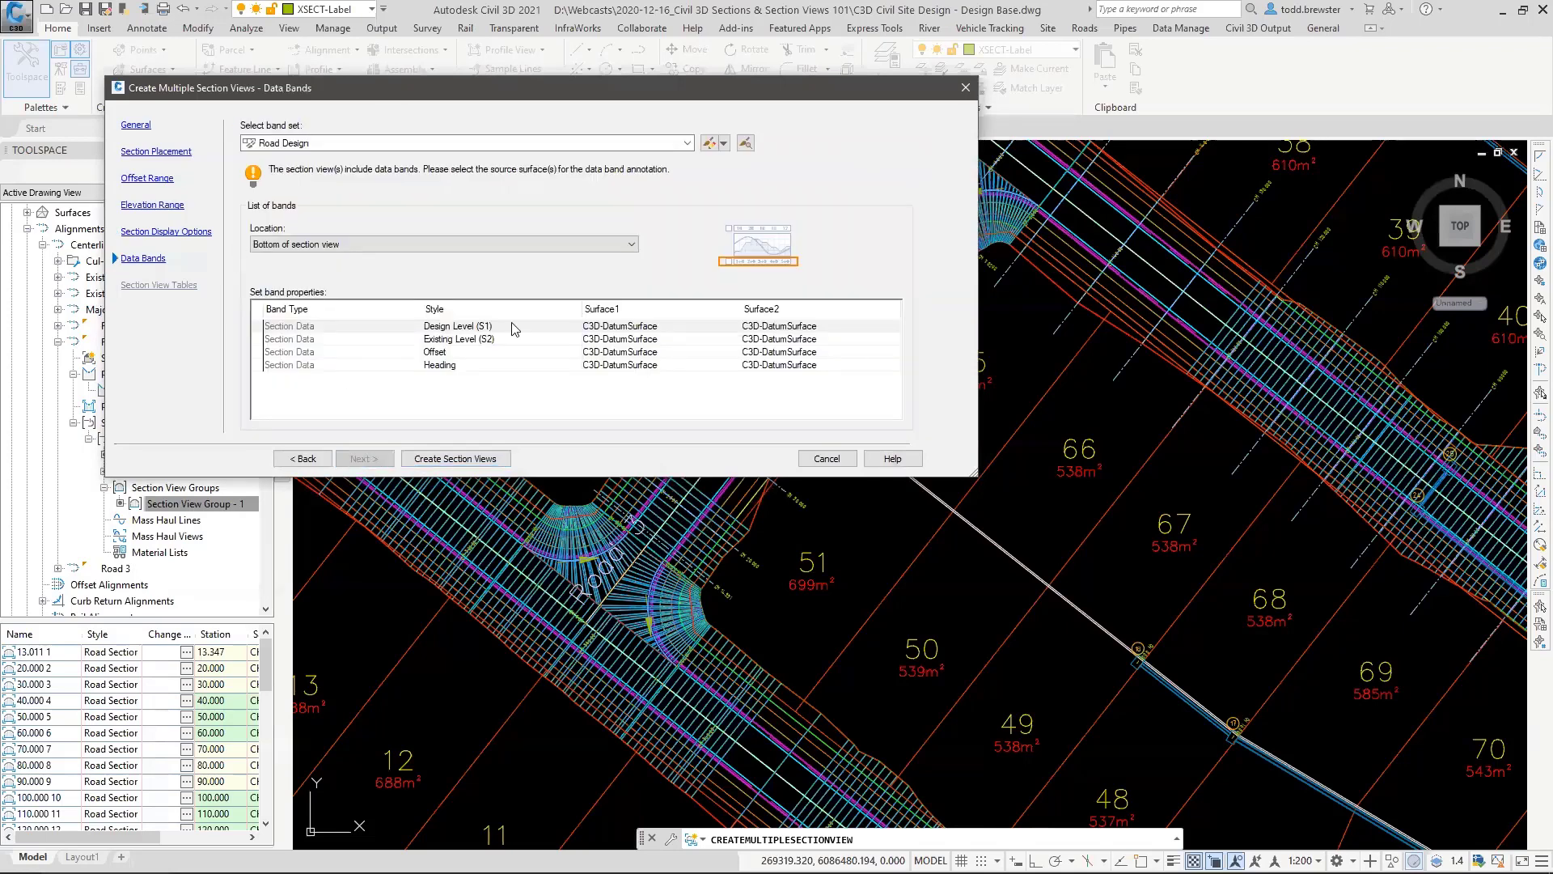
Step: Choose the Road Design - 0.5m Weeding band set and set all four bands' first surface to NS
{"action": "left_click", "coordinate": [314, 145]}
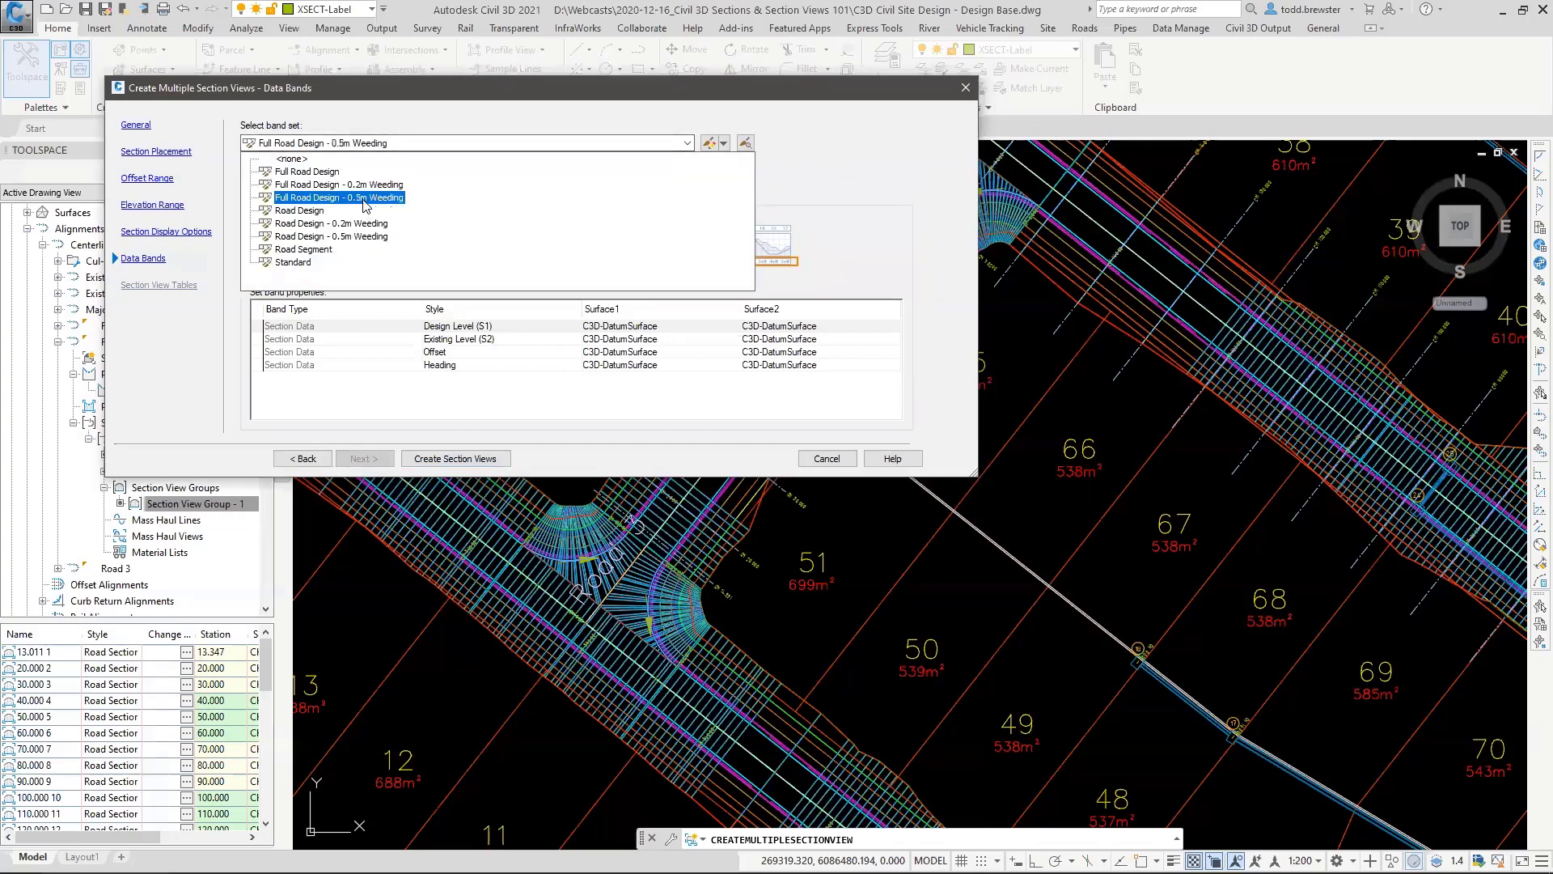
{"action": "left_click", "coordinate": [356, 236]}
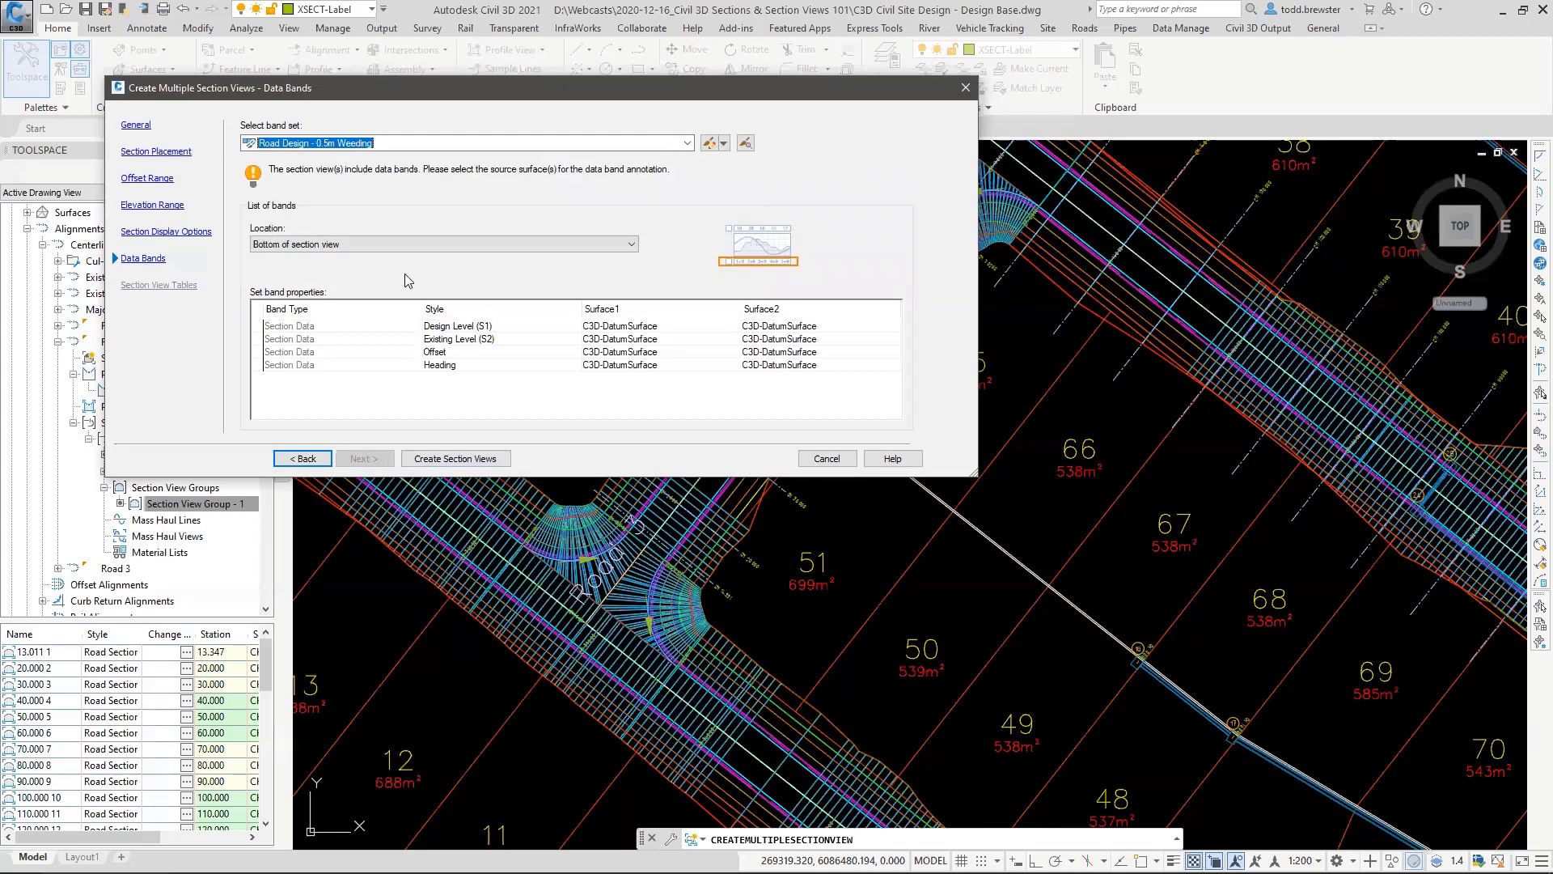
{"action": "left_click", "coordinate": [603, 327]}
{"action": "left_click", "coordinate": [612, 327]}
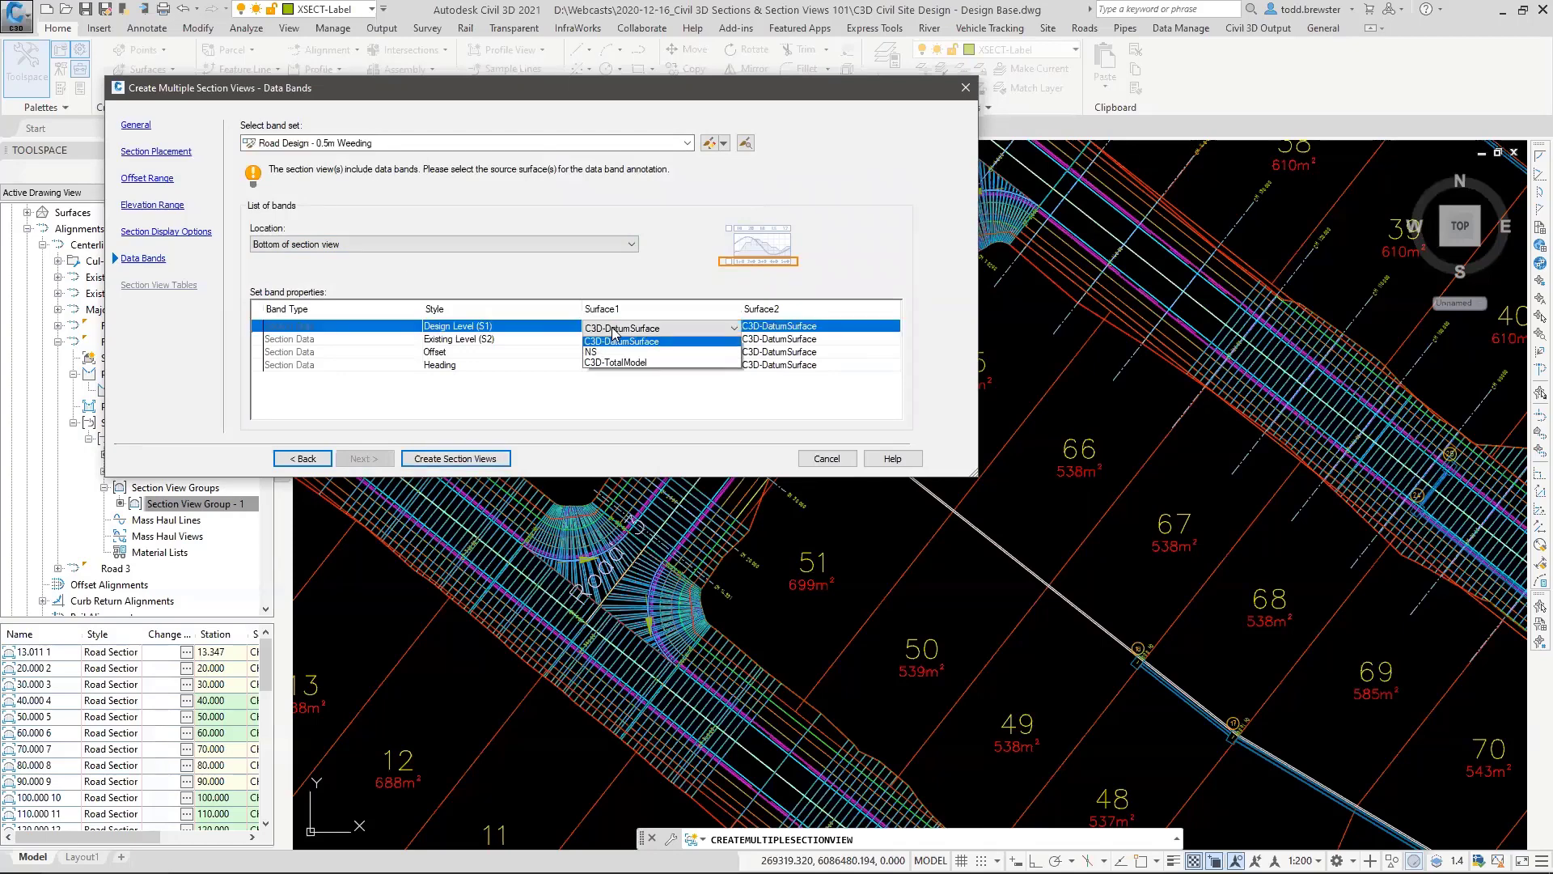
{"action": "left_click", "coordinate": [599, 351]}
{"action": "left_click", "coordinate": [619, 340]}
{"action": "left_click", "coordinate": [619, 368]}
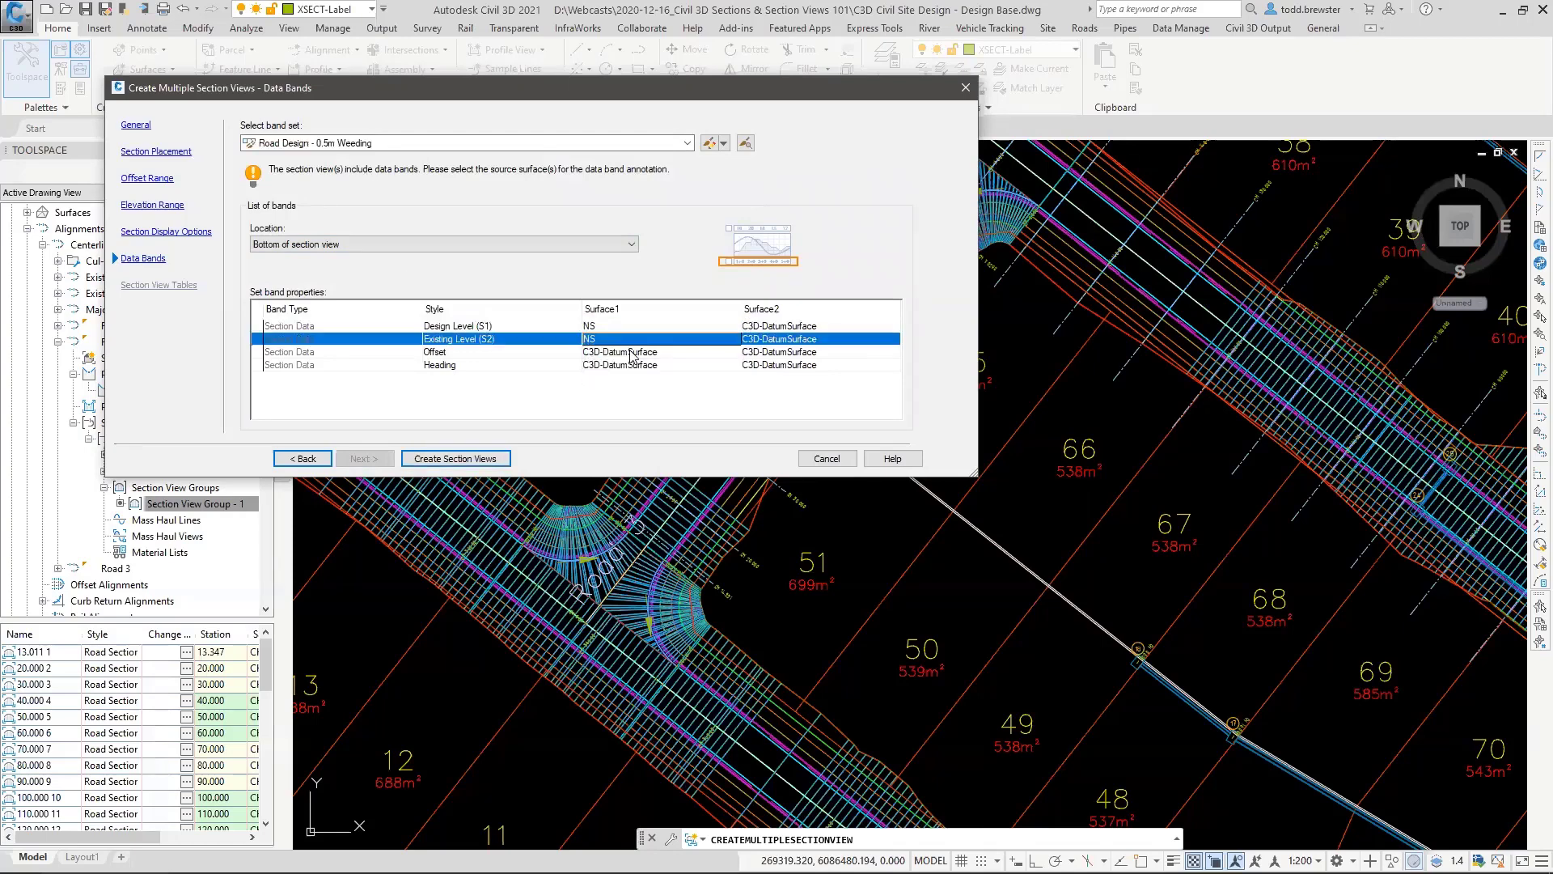
{"action": "left_click", "coordinate": [635, 353]}
{"action": "left_click", "coordinate": [634, 353]}
{"action": "left_click", "coordinate": [633, 377]}
{"action": "left_click", "coordinate": [631, 366]}
{"action": "left_click", "coordinate": [630, 365]}
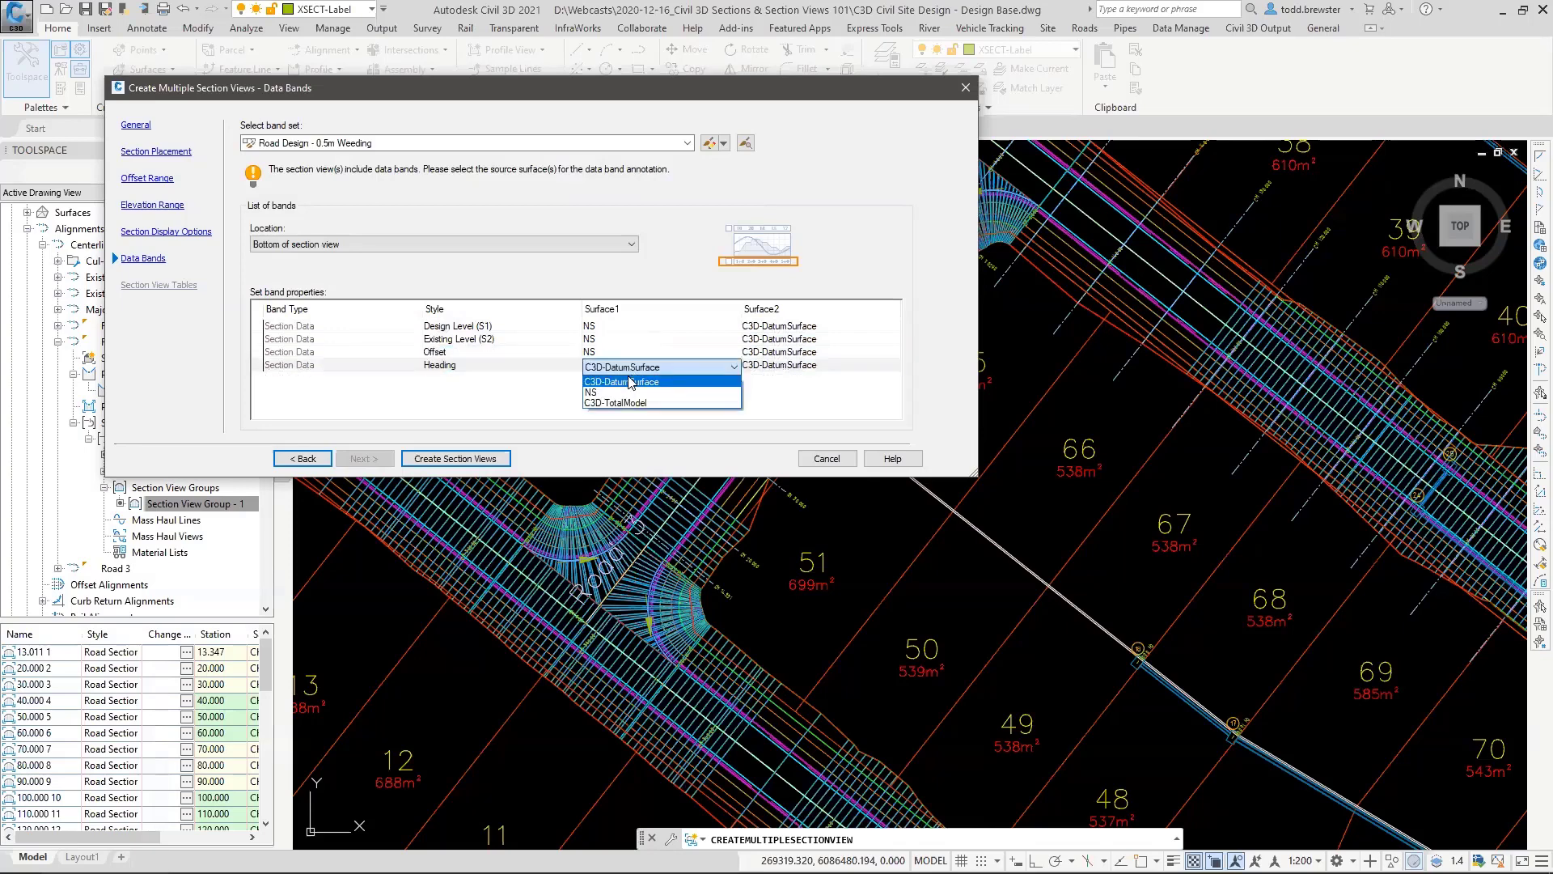
{"action": "left_click", "coordinate": [624, 392]}
Step: Set Surface2 to NS for Design Level, Existing Level, Offset and Heading, then create the section views
{"action": "left_click", "coordinate": [778, 326]}
{"action": "left_click", "coordinate": [779, 326]}
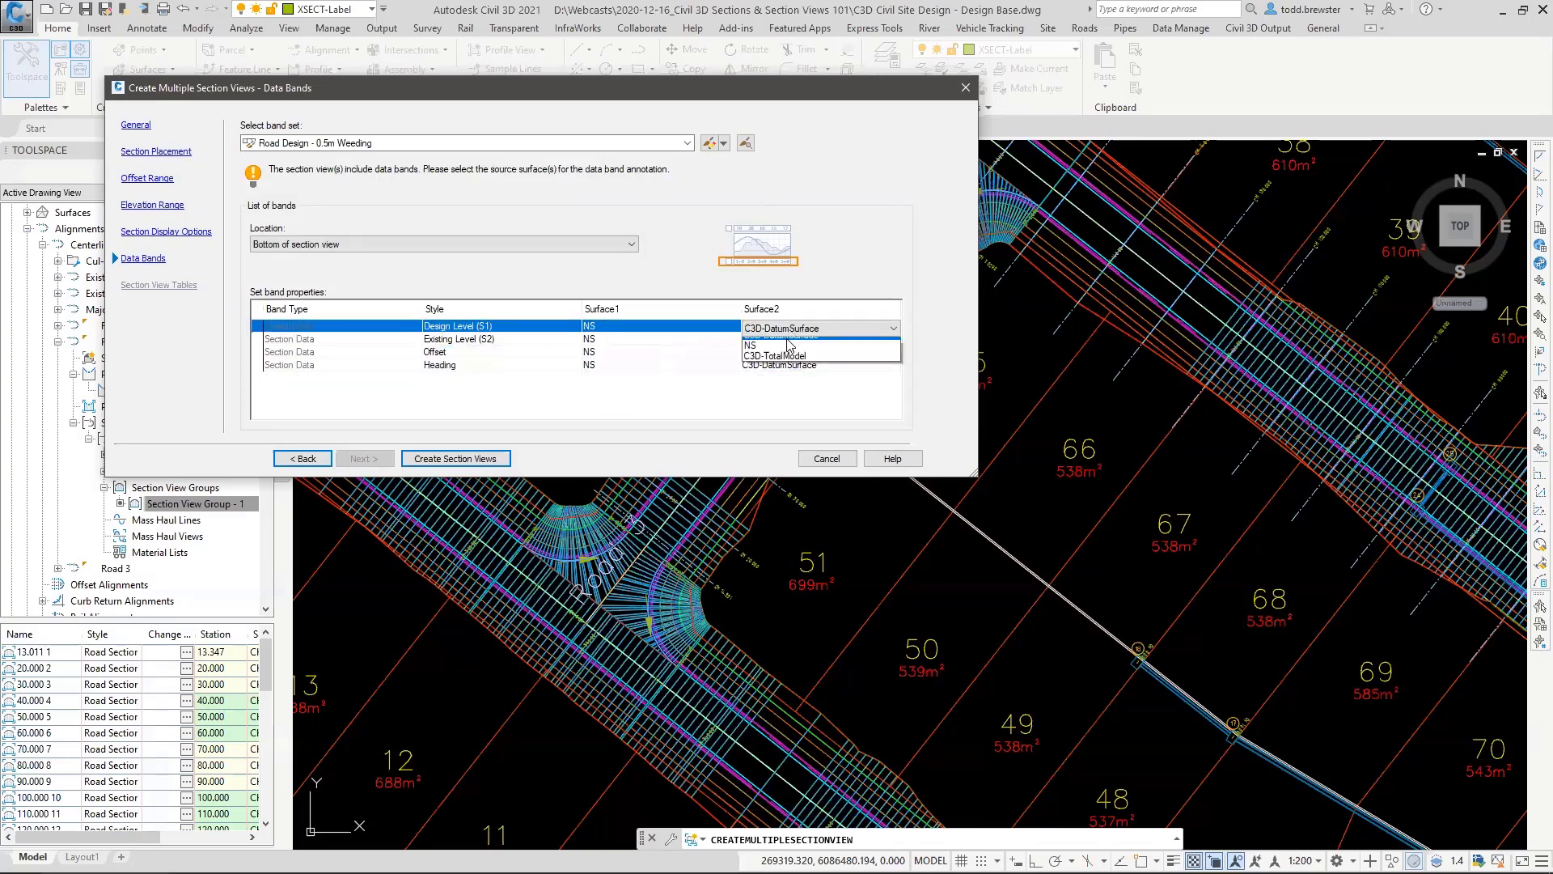
{"action": "left_click", "coordinate": [775, 359]}
{"action": "left_click", "coordinate": [779, 338]}
{"action": "left_click", "coordinate": [779, 339]}
{"action": "left_click", "coordinate": [772, 351]}
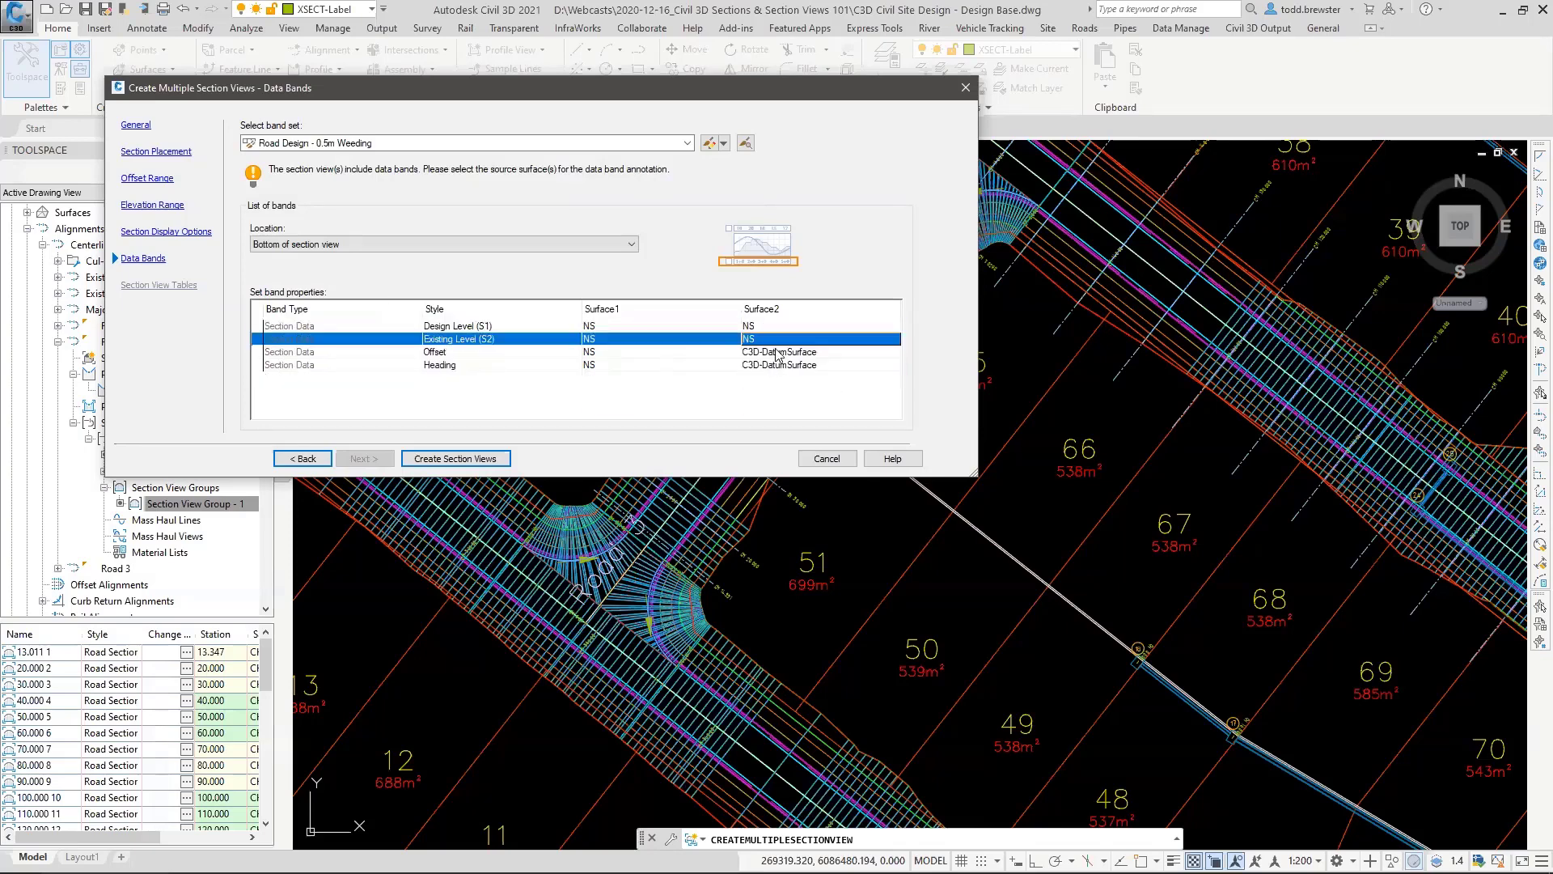
{"action": "left_click", "coordinate": [777, 352]}
{"action": "left_click", "coordinate": [777, 352]}
{"action": "left_click", "coordinate": [766, 362]}
{"action": "left_click", "coordinate": [779, 365]}
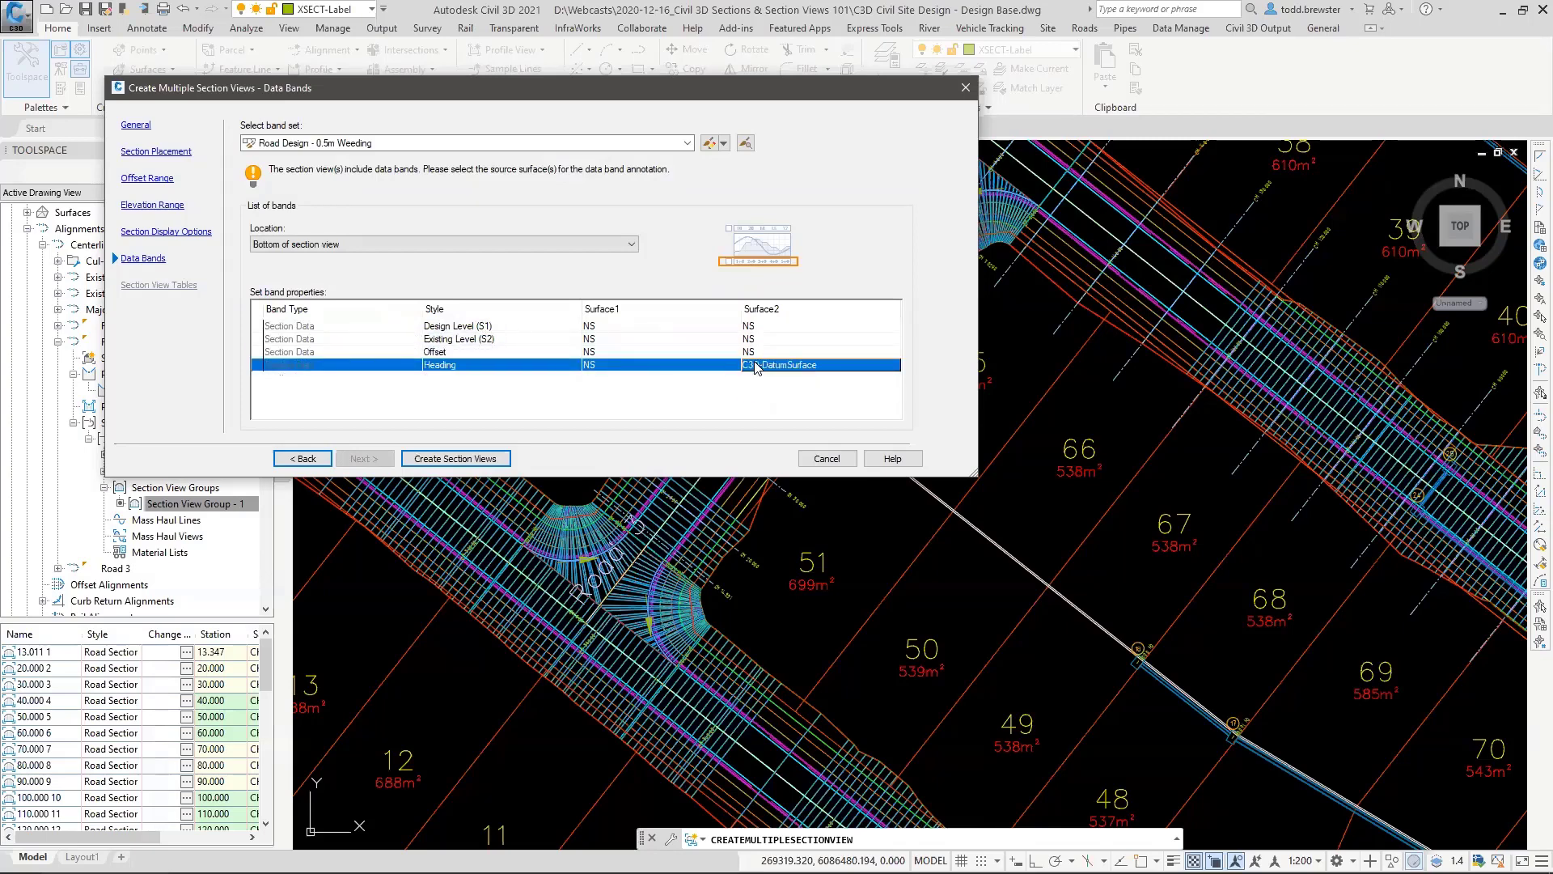
{"action": "left_click", "coordinate": [779, 365]}
{"action": "left_click", "coordinate": [775, 391]}
{"action": "left_click", "coordinate": [454, 458]}
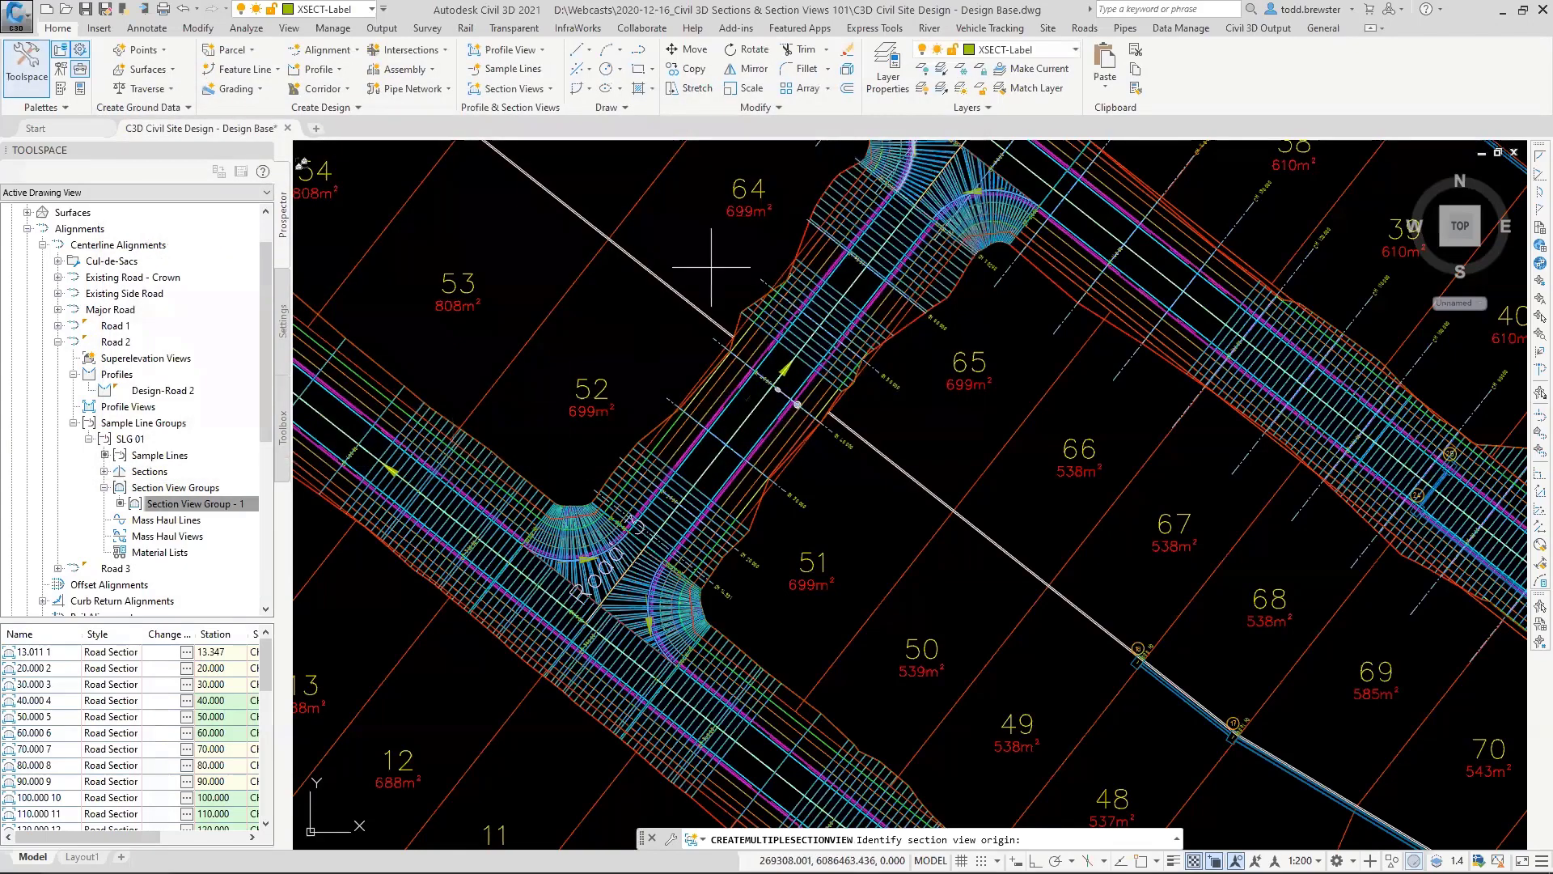
Step: Zoom and pan to bring the new Road 3 section views, like CH 14.531 and CH 40.000, into view
{"action": "scroll", "coordinate": [711, 266], "scroll_direction": "down", "scroll_amount": 10}
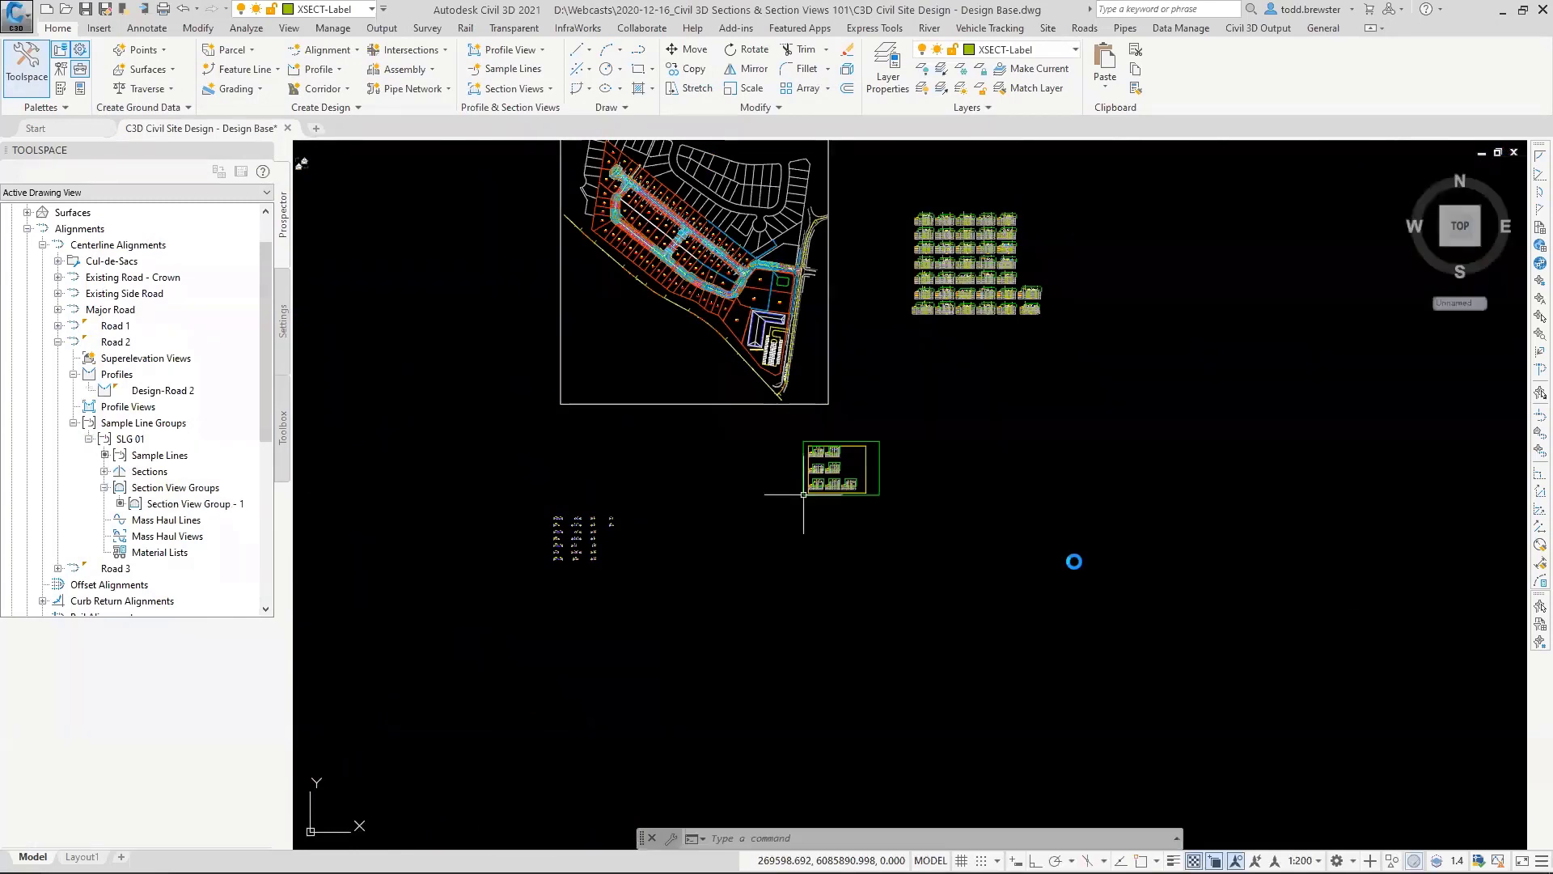
{"action": "scroll", "coordinate": [835, 465], "scroll_direction": "up", "scroll_amount": 6}
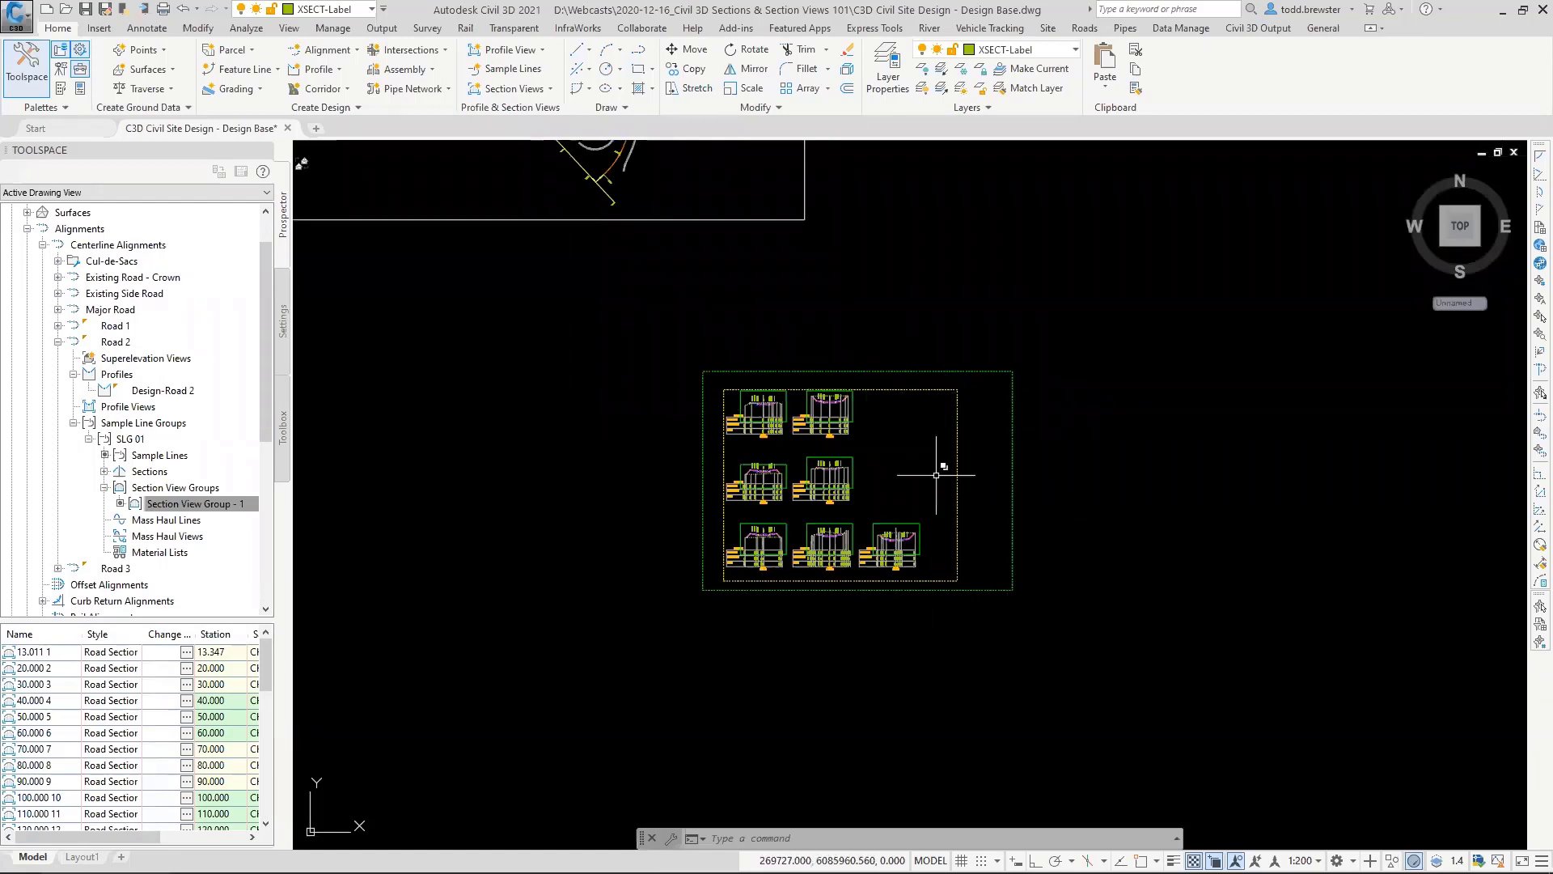
{"action": "mouse_move", "coordinate": [767, 401]}
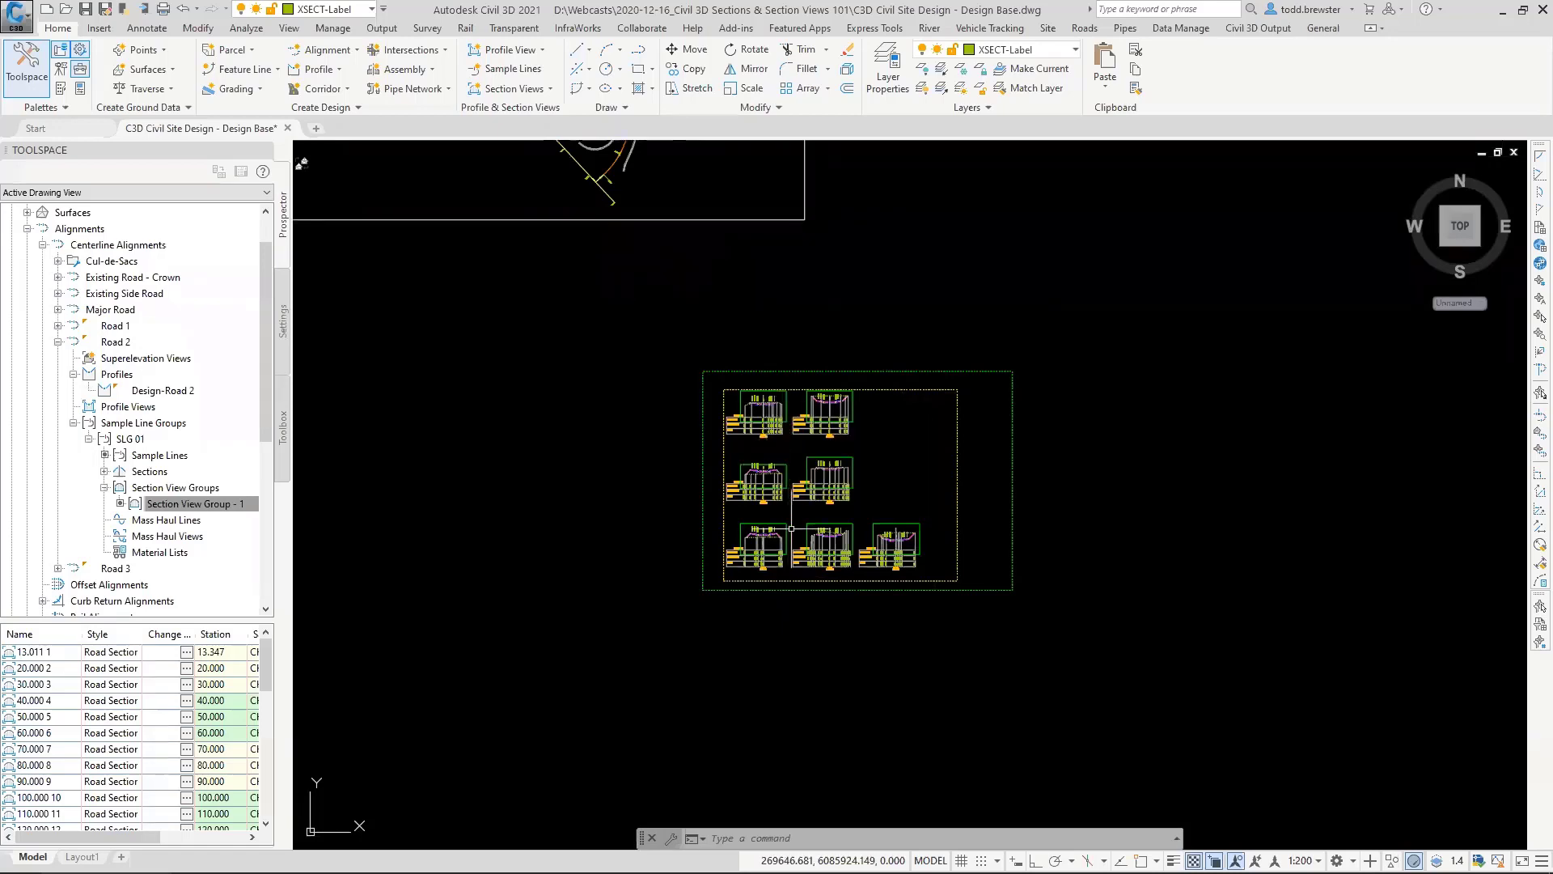
{"action": "scroll", "coordinate": [766, 400], "scroll_direction": "up", "scroll_amount": 6}
{"action": "middle_click_drag", "start_coordinate": [821, 520], "coordinate": [962, 526]}
{"action": "scroll", "coordinate": [810, 512], "scroll_direction": "up", "scroll_amount": 8}
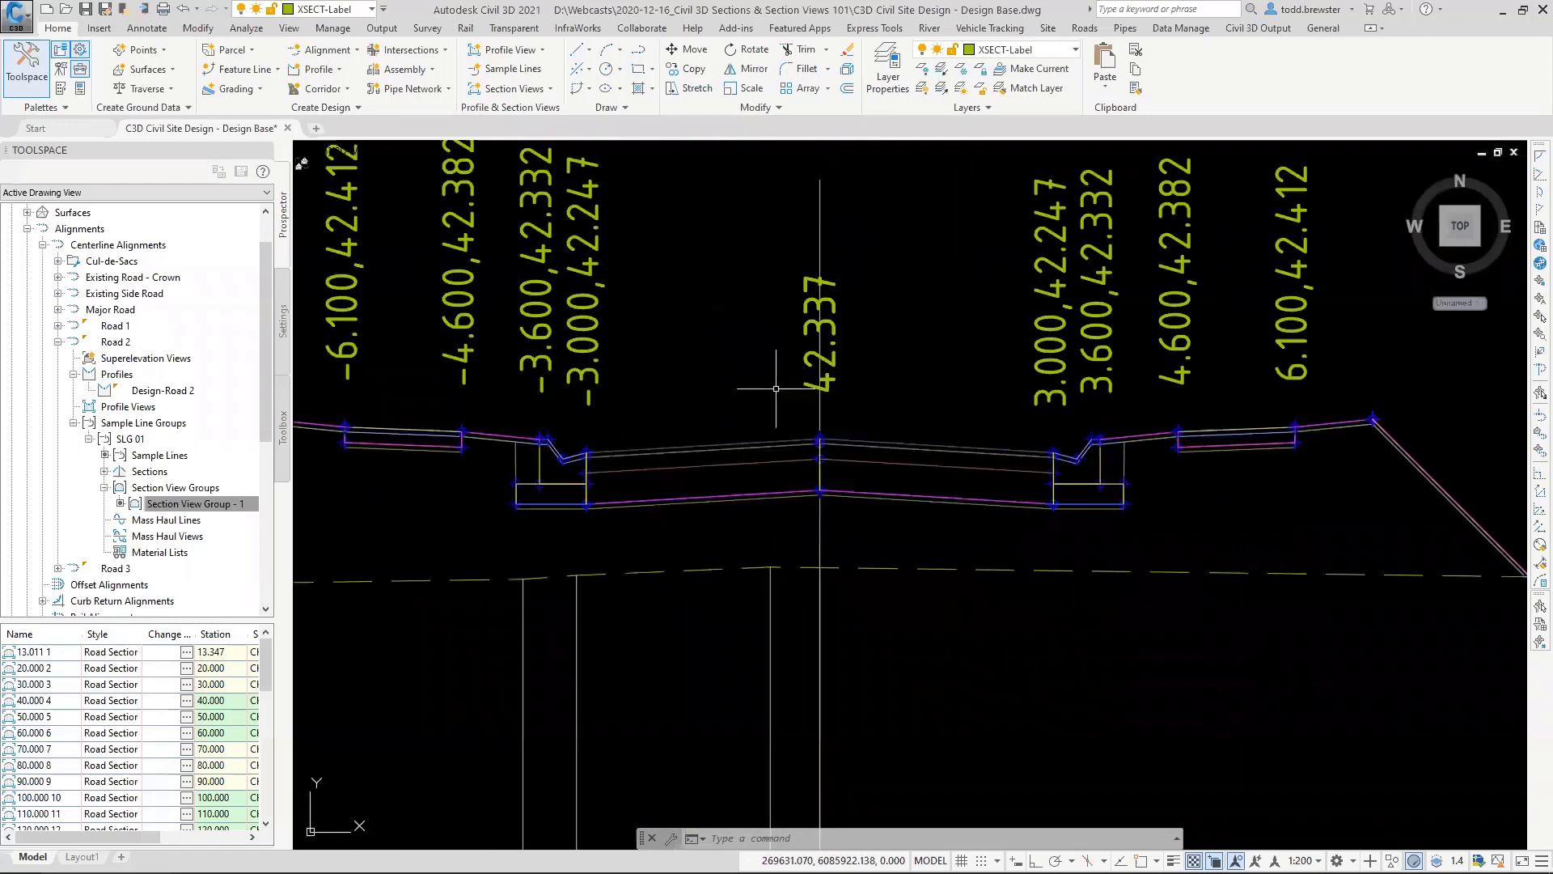
Step: Zoom in on a new Road 3 cross-section, check its corridor section, and view the neighbouring views
{"action": "scroll", "coordinate": [772, 485], "scroll_direction": "down", "scroll_amount": 5}
{"action": "mouse_move", "coordinate": [772, 486]}
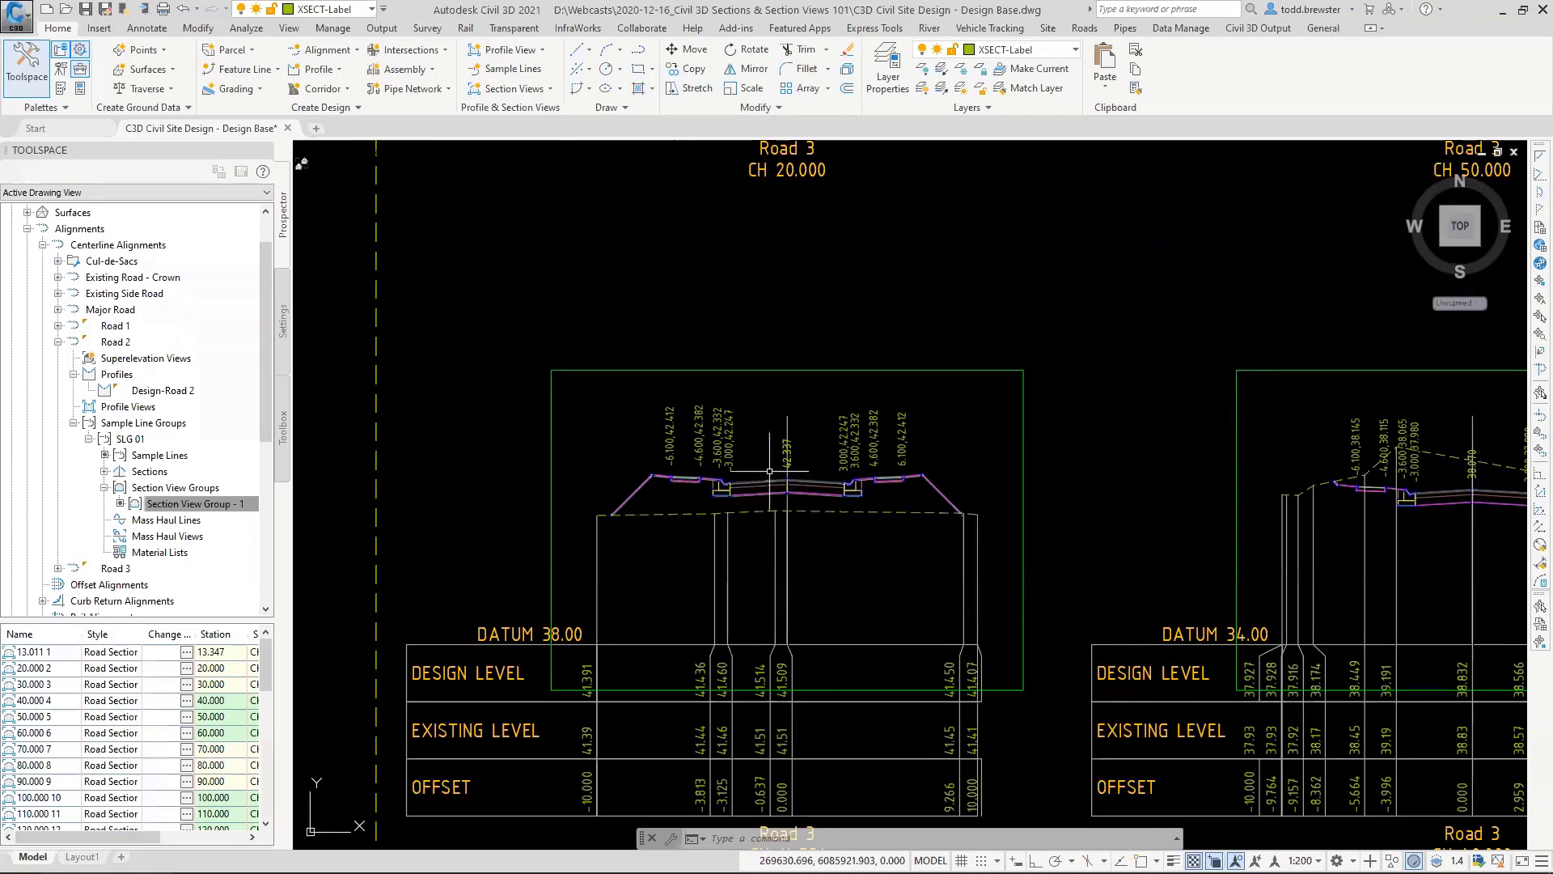
{"action": "scroll", "coordinate": [849, 510], "scroll_direction": "up", "scroll_amount": 1}
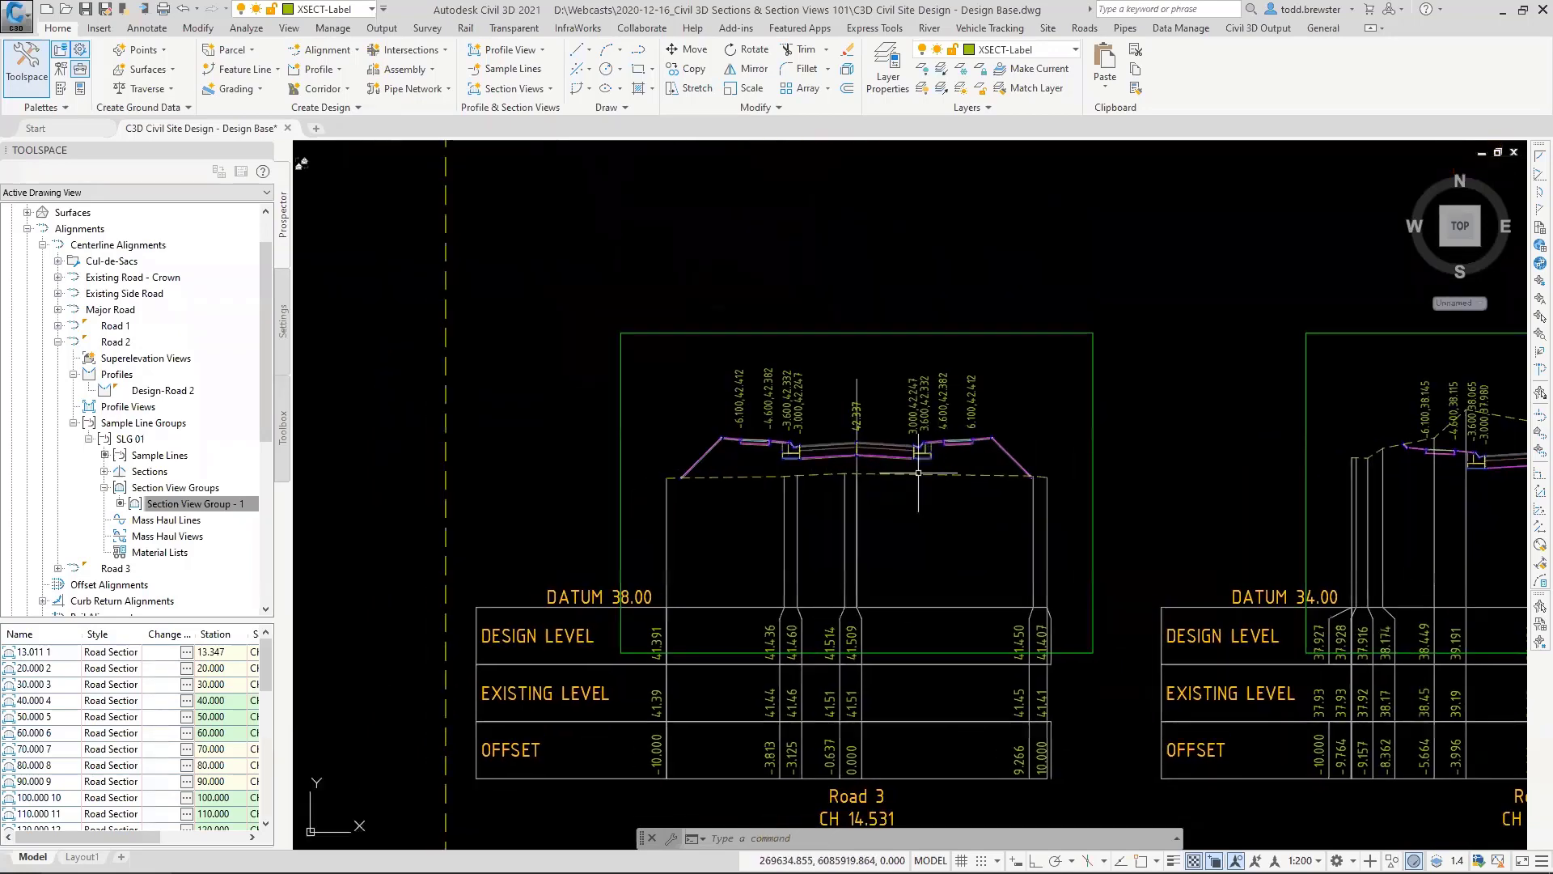
{"action": "scroll", "coordinate": [601, 455], "scroll_direction": "up", "scroll_amount": 1}
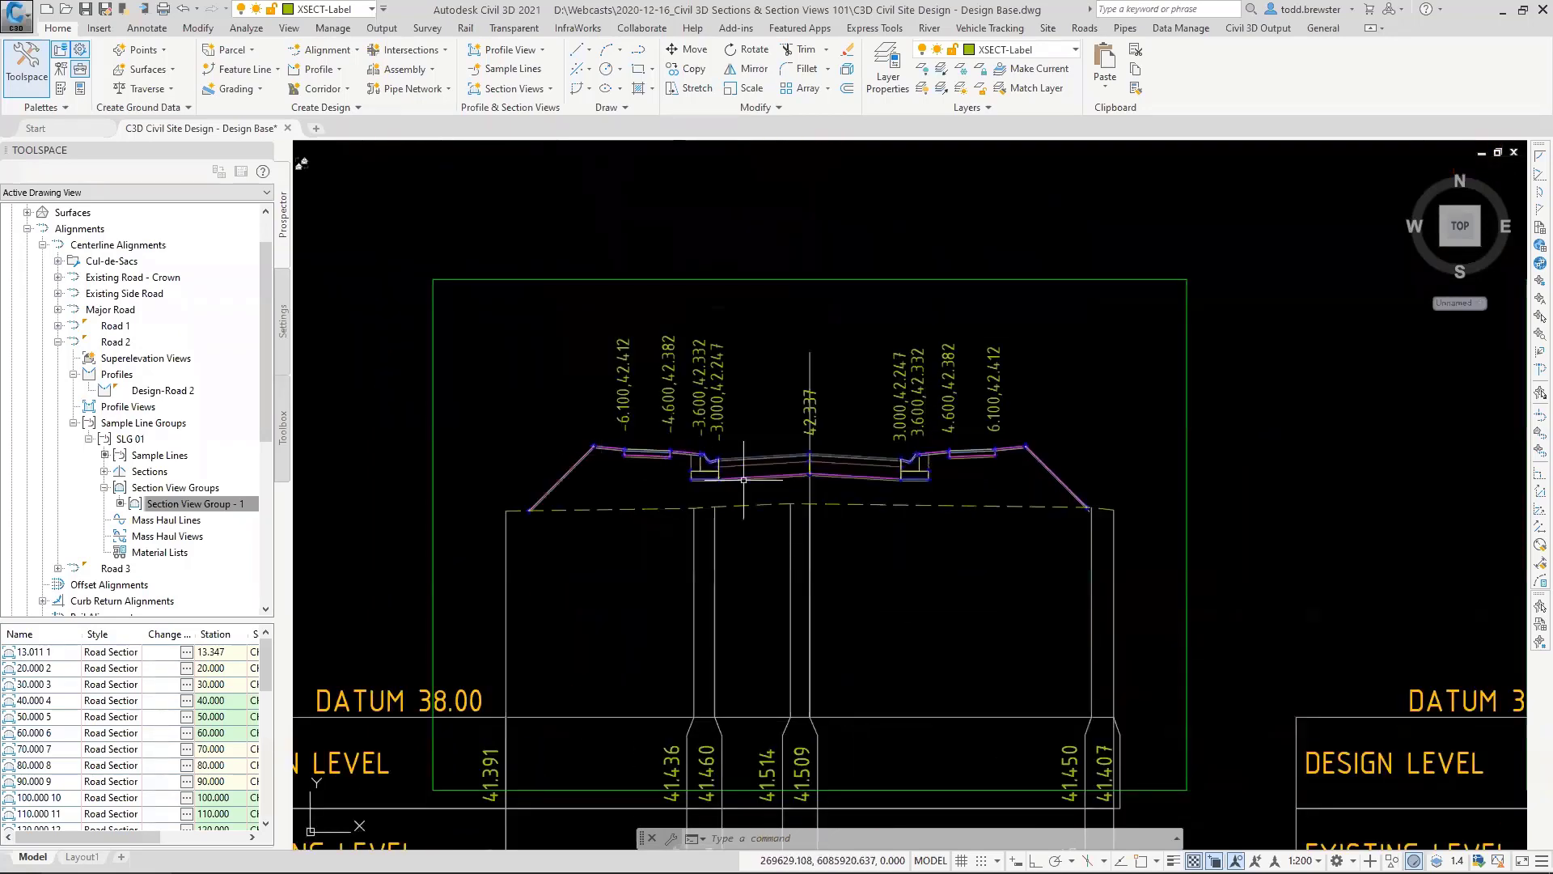
{"action": "left_click", "coordinate": [976, 448]}
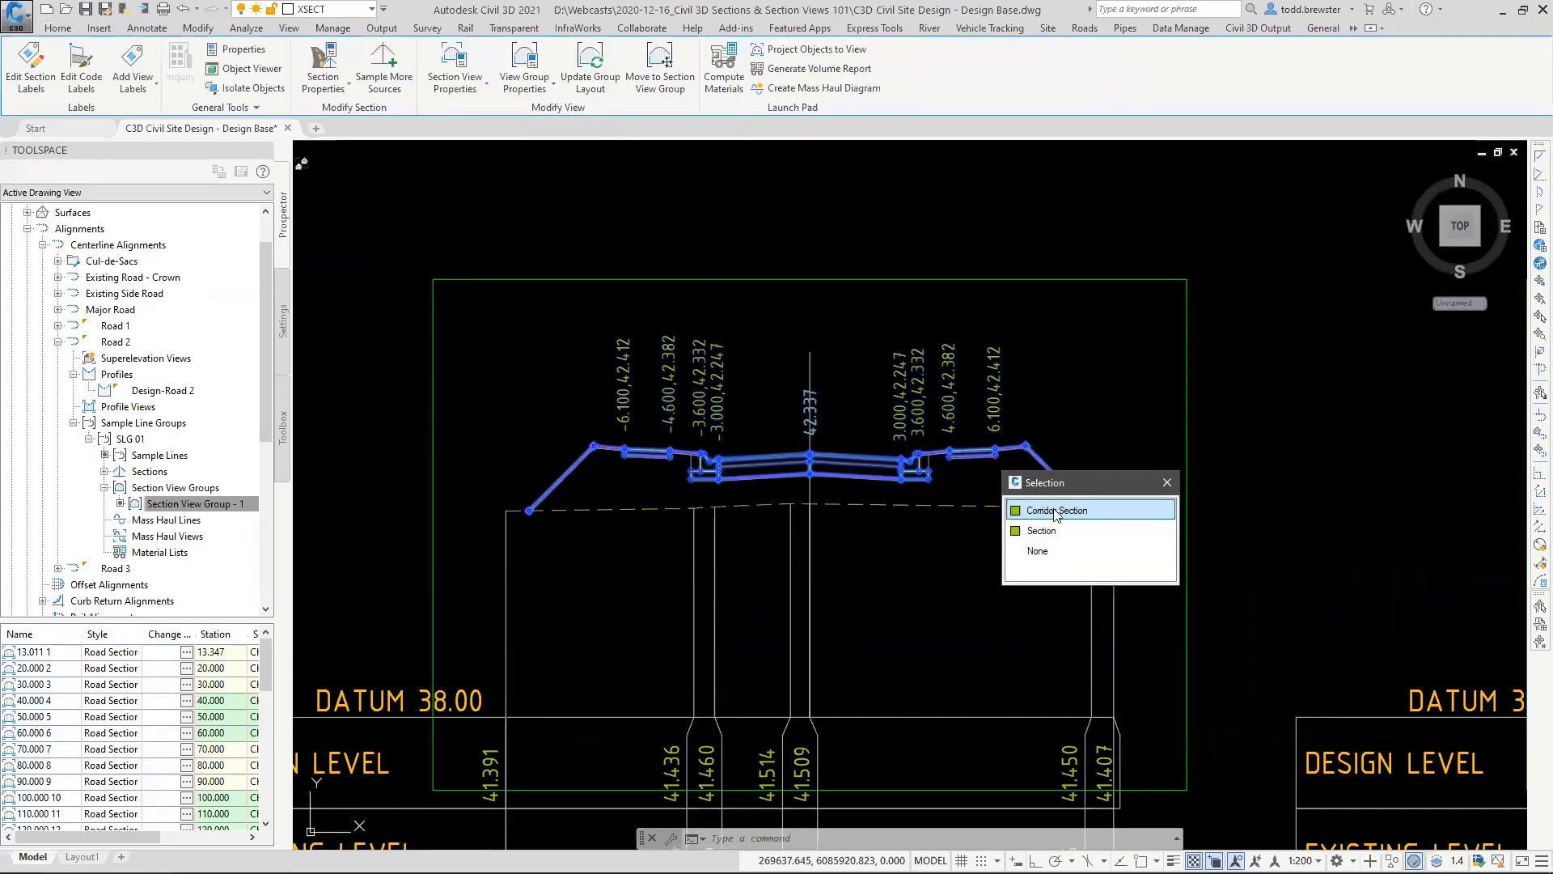
{"action": "key", "text": "Escape"}
{"action": "scroll", "coordinate": [876, 534], "scroll_direction": "down", "scroll_amount": 4}
{"action": "mouse_move", "coordinate": [876, 534]}
{"action": "middle_mouse_down"}
{"action": "mouse_move", "coordinate": [927, 577]}
{"action": "mouse_move", "coordinate": [943, 555]}
{"action": "mouse_move", "coordinate": [976, 558]}
{"action": "middle_mouse_up"}
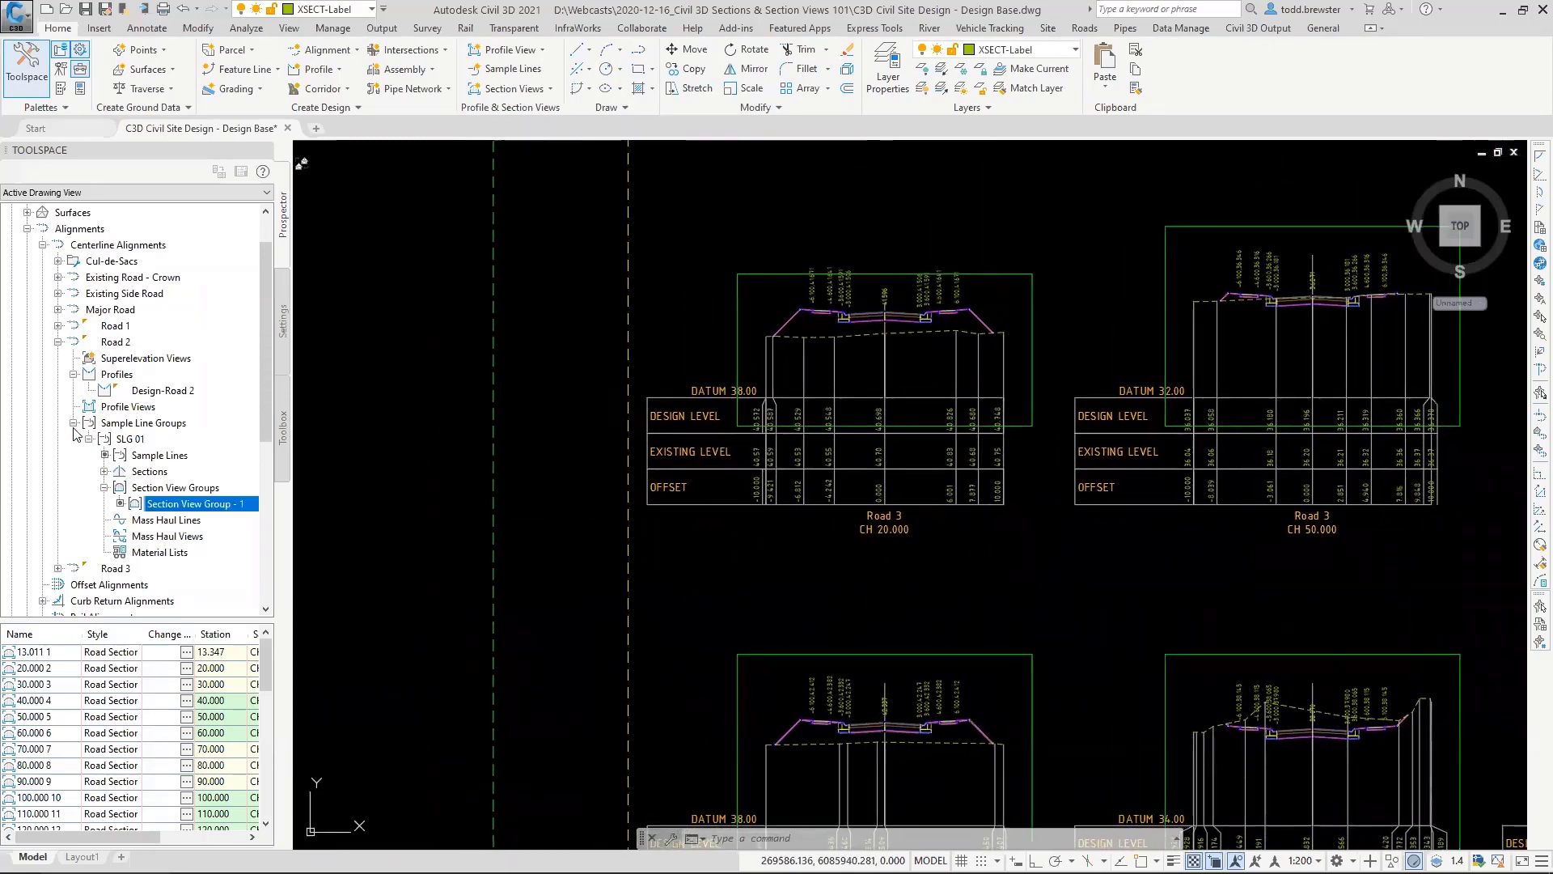
Step: Expand Road 3 in Prospector and open Section View Group Properties for a selected section view
{"action": "left_click", "coordinate": [58, 342]}
{"action": "left_click", "coordinate": [57, 357]}
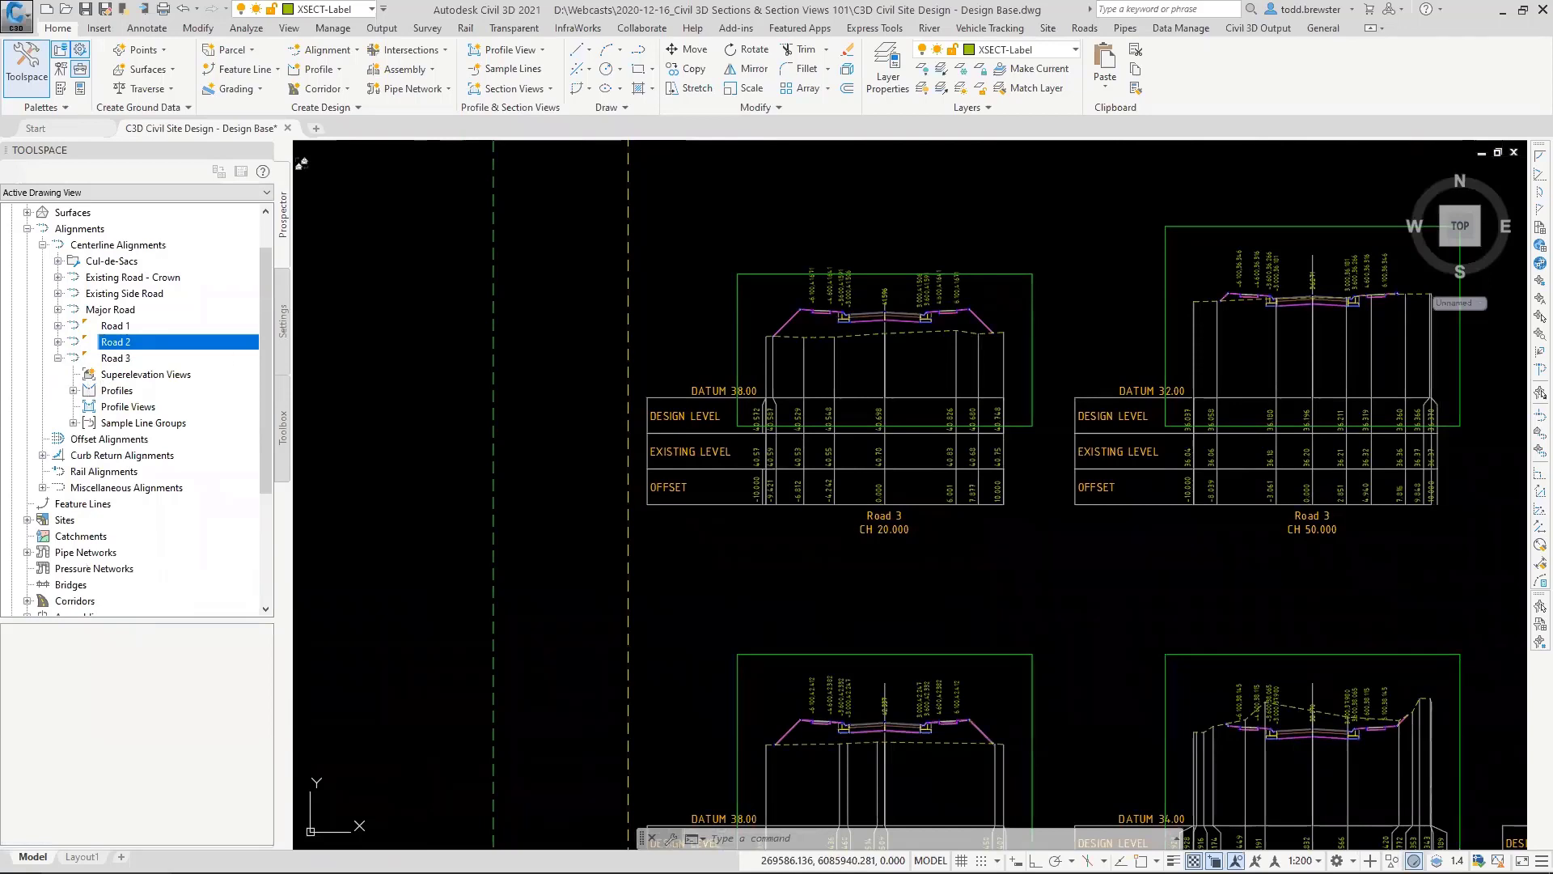
{"action": "left_click", "coordinate": [774, 309]}
{"action": "left_click", "coordinate": [744, 252]}
{"action": "right_click", "coordinate": [744, 253]}
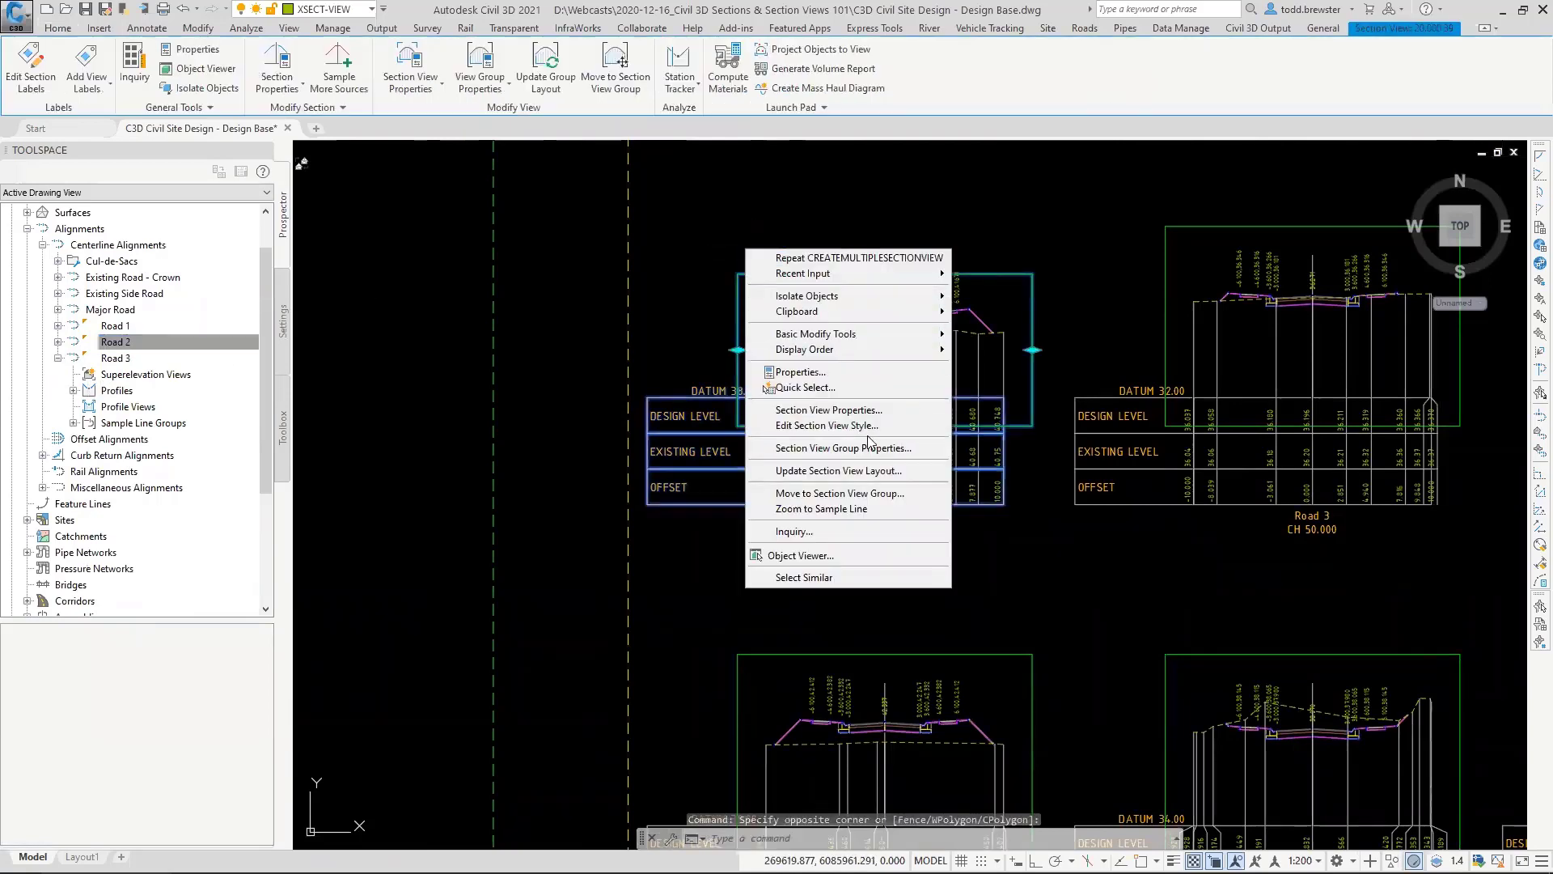
{"action": "left_click", "coordinate": [843, 450]}
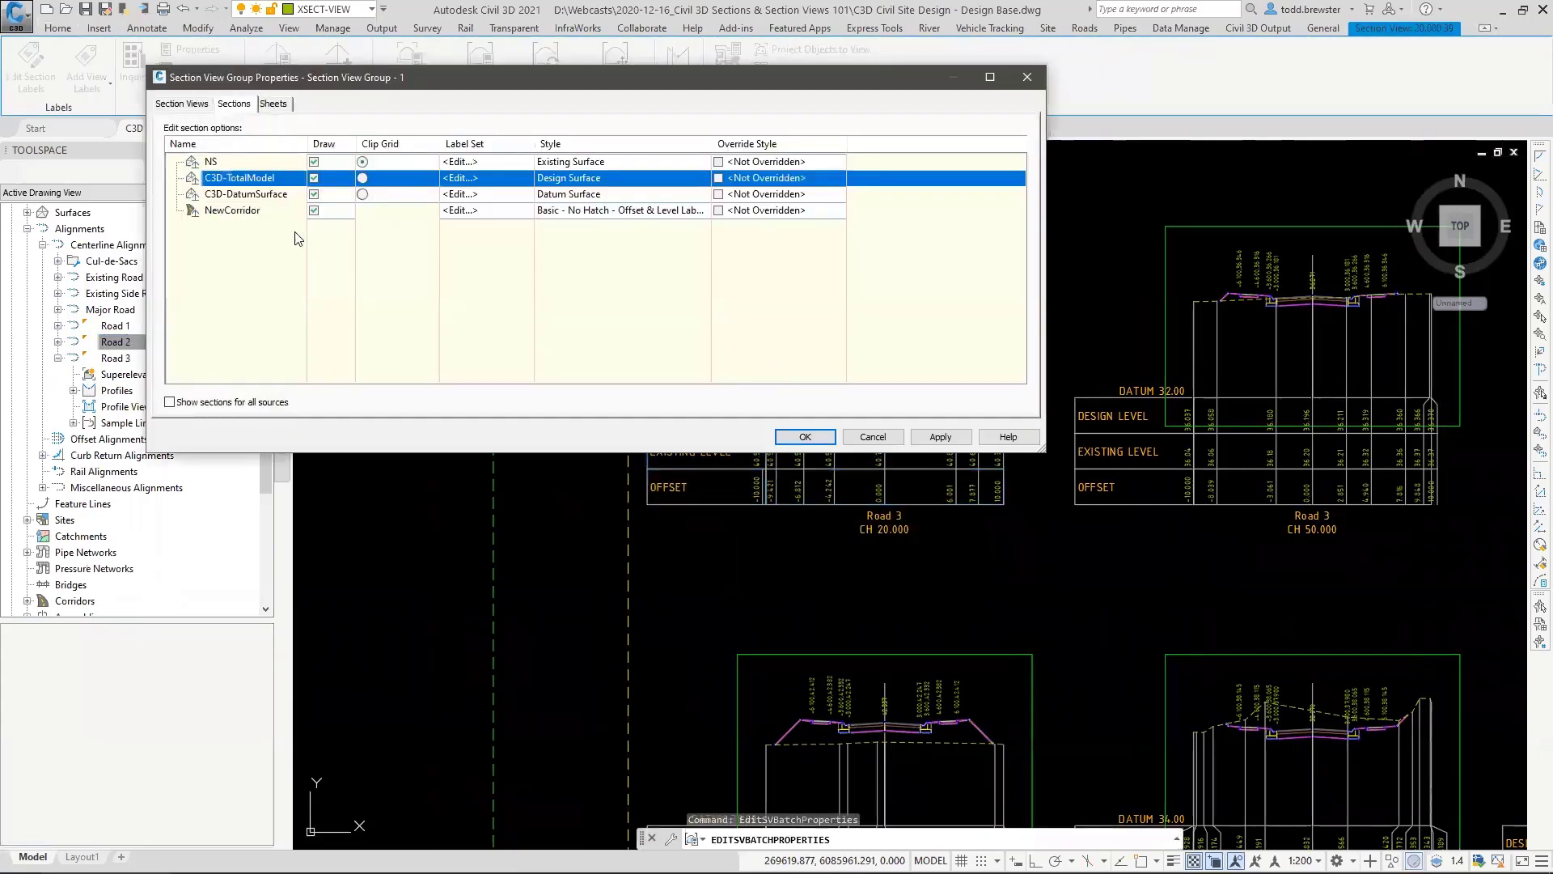
Step: Set NewCorridor's section style to Basic - No Hatch - Offset Level & Grade Labels and apply it
{"action": "left_click", "coordinate": [582, 212]}
{"action": "left_click", "coordinate": [758, 418]}
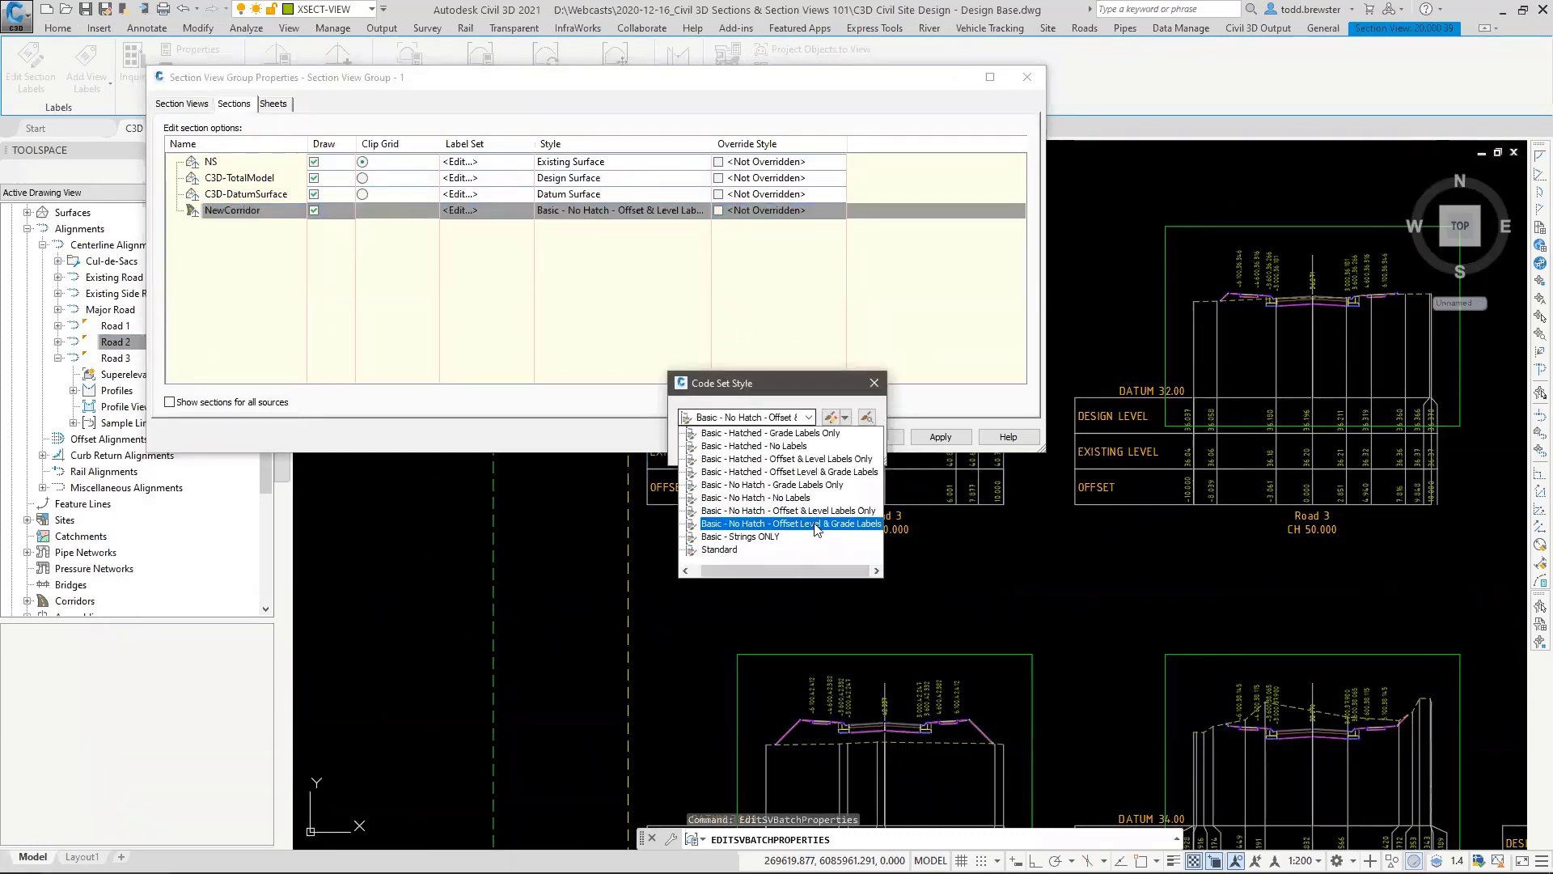
{"action": "left_click", "coordinate": [760, 523]}
{"action": "left_click", "coordinate": [716, 444]}
{"action": "left_click", "coordinate": [809, 436]}
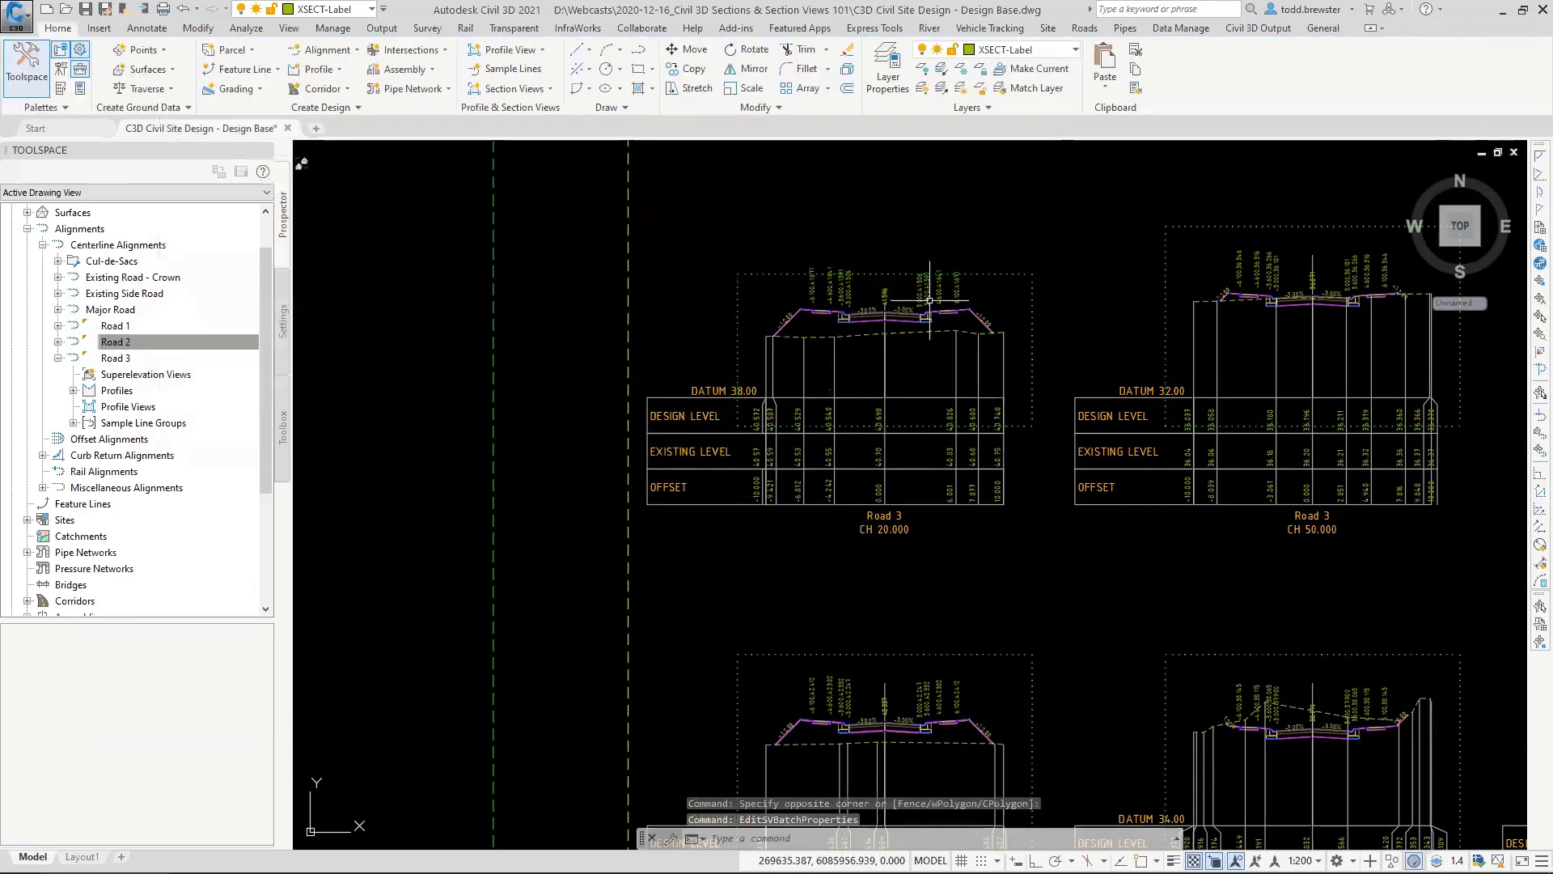
Step: Select the corridor section in CH 20.000 and check its properties without changing anything
{"action": "scroll", "coordinate": [927, 313], "scroll_direction": "up", "scroll_amount": 5}
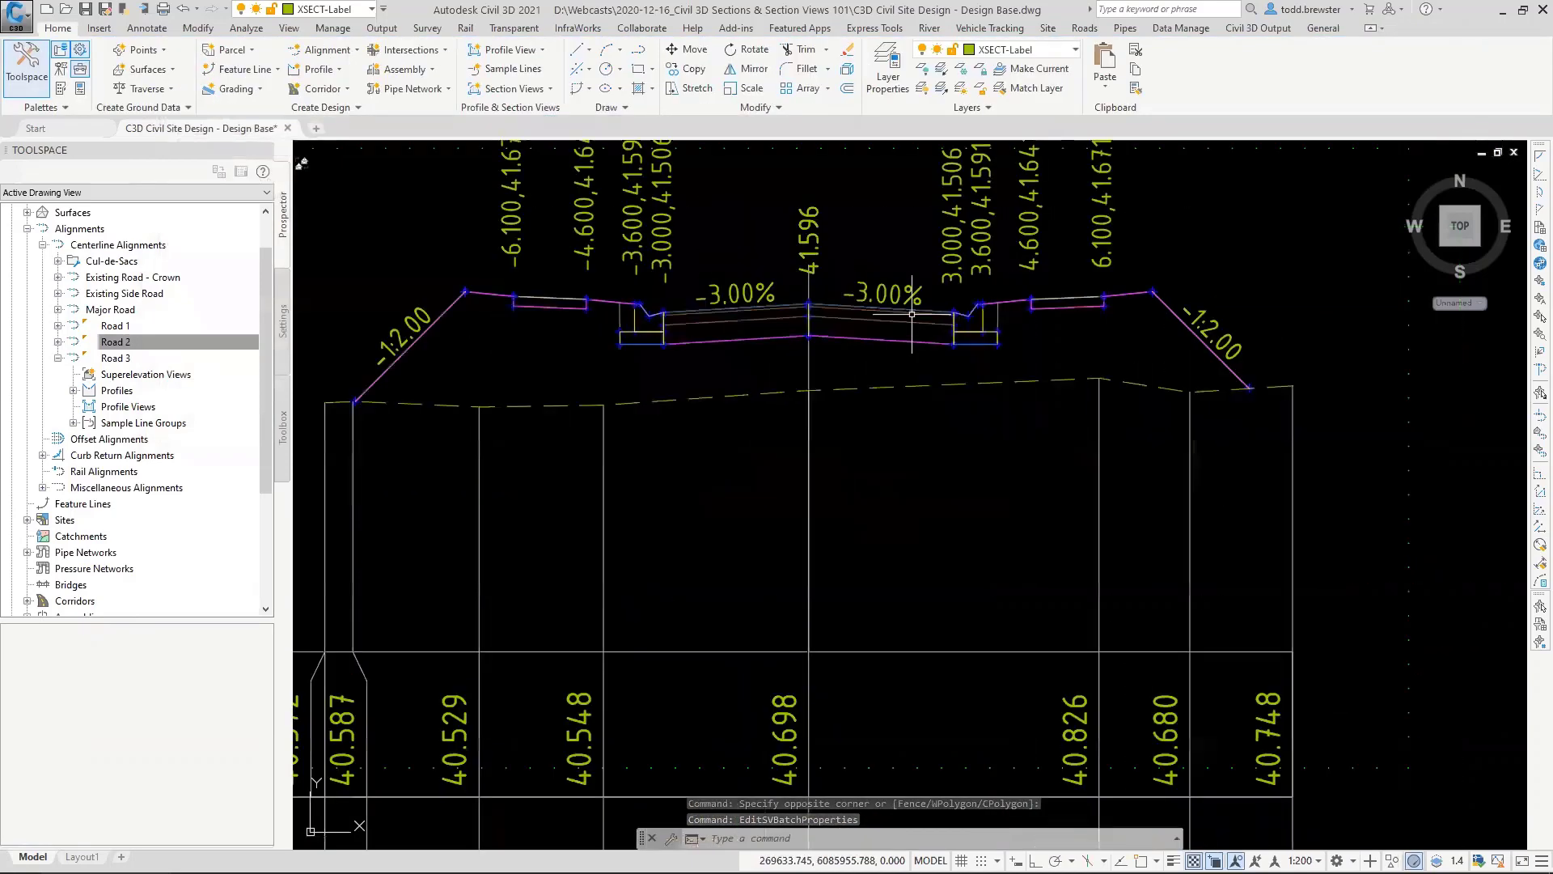
{"action": "left_click", "coordinate": [927, 313]}
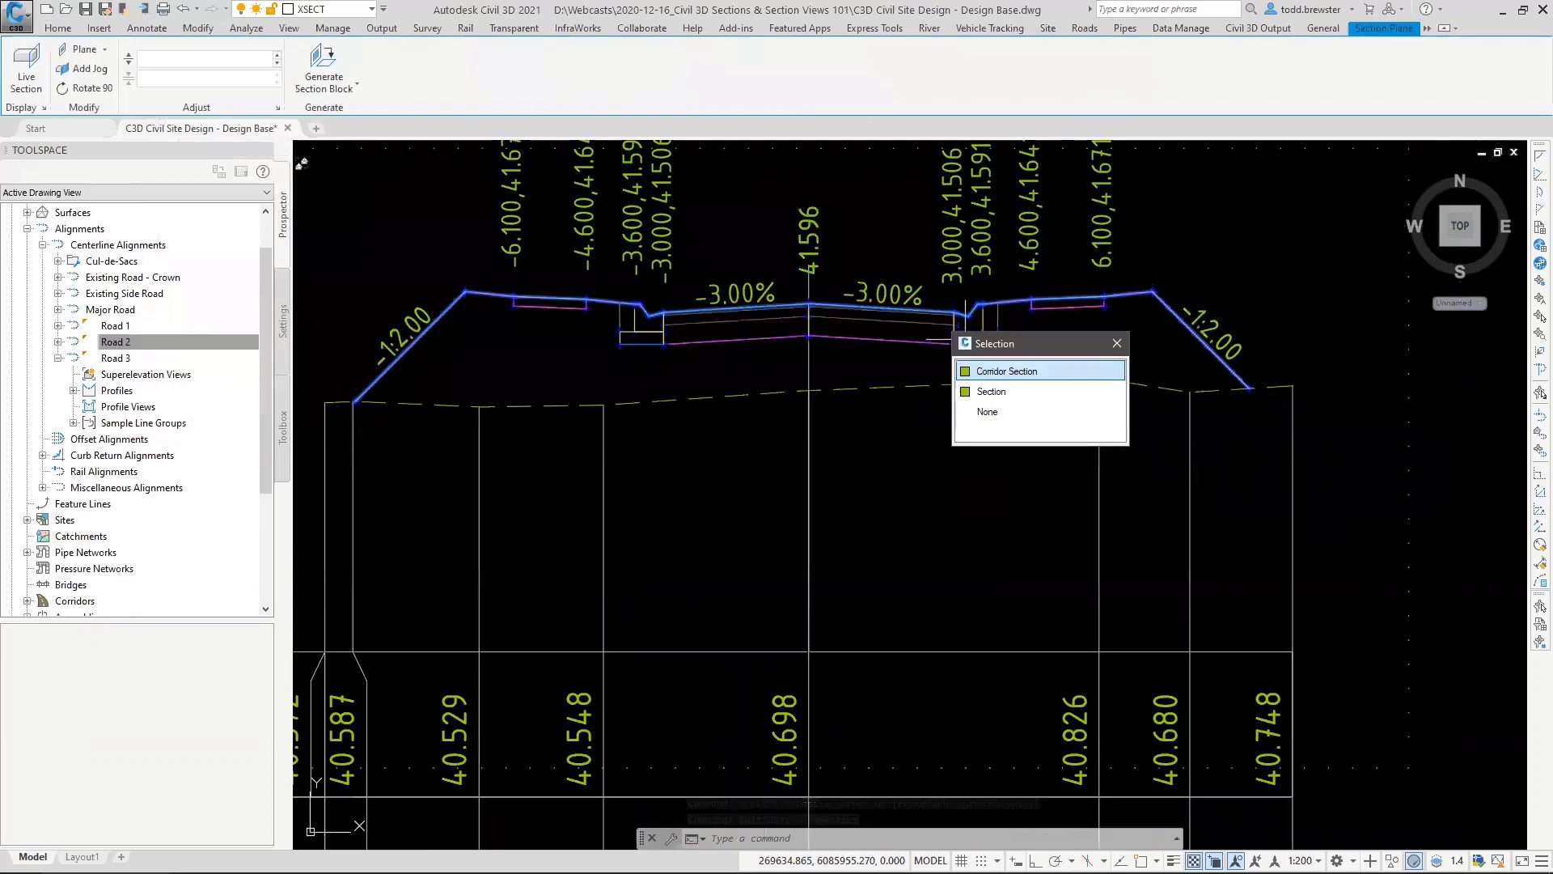
{"action": "left_click", "coordinate": [1007, 371]}
{"action": "right_click", "coordinate": [912, 296]}
{"action": "left_click", "coordinate": [991, 460]}
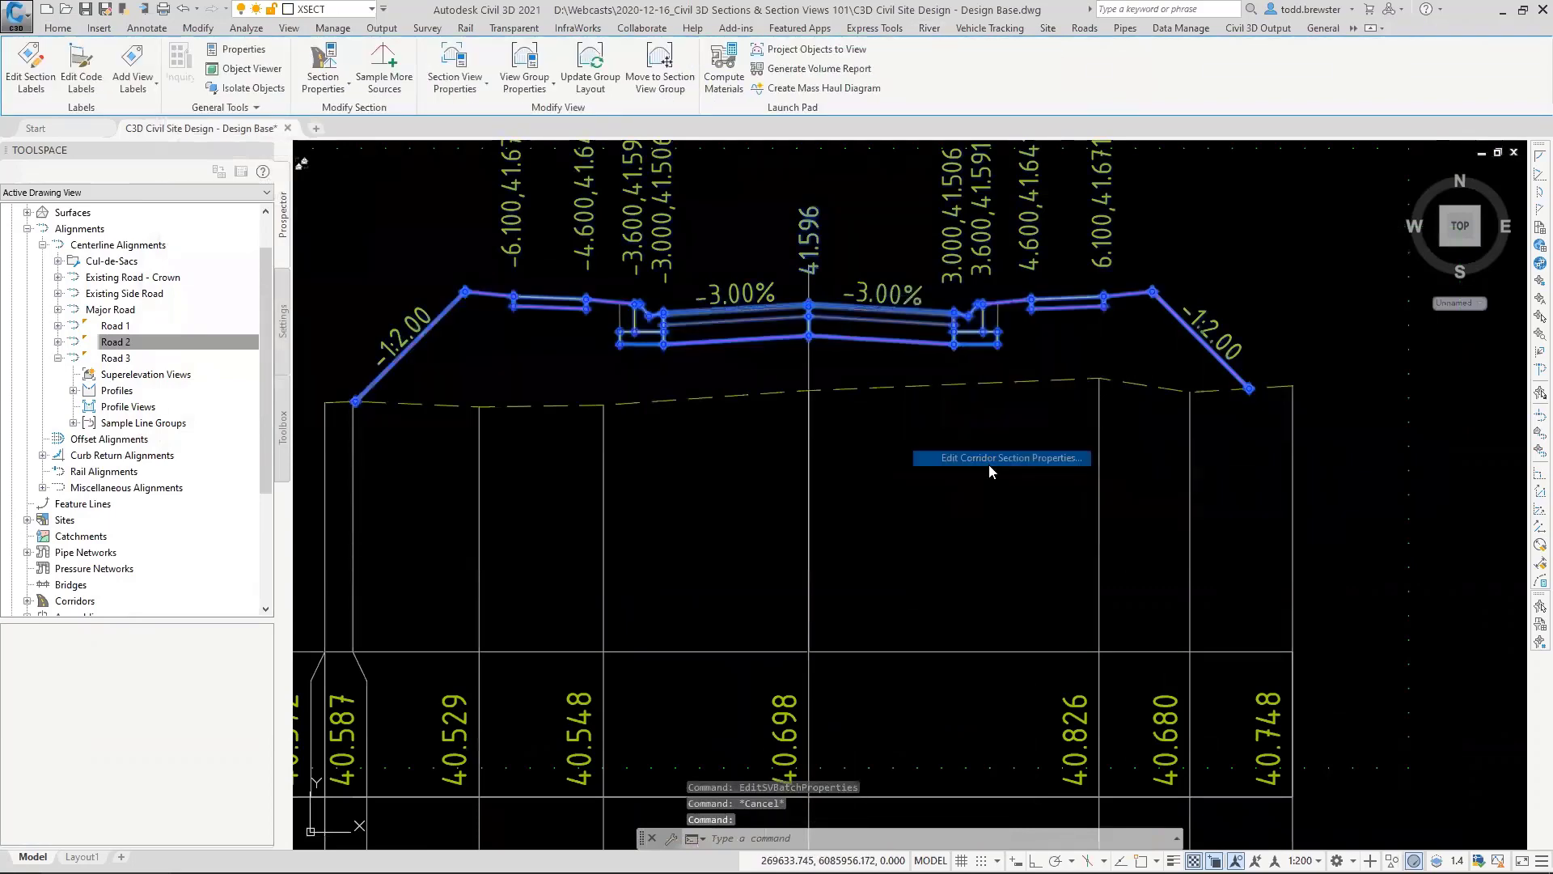
{"action": "left_click", "coordinate": [869, 597]}
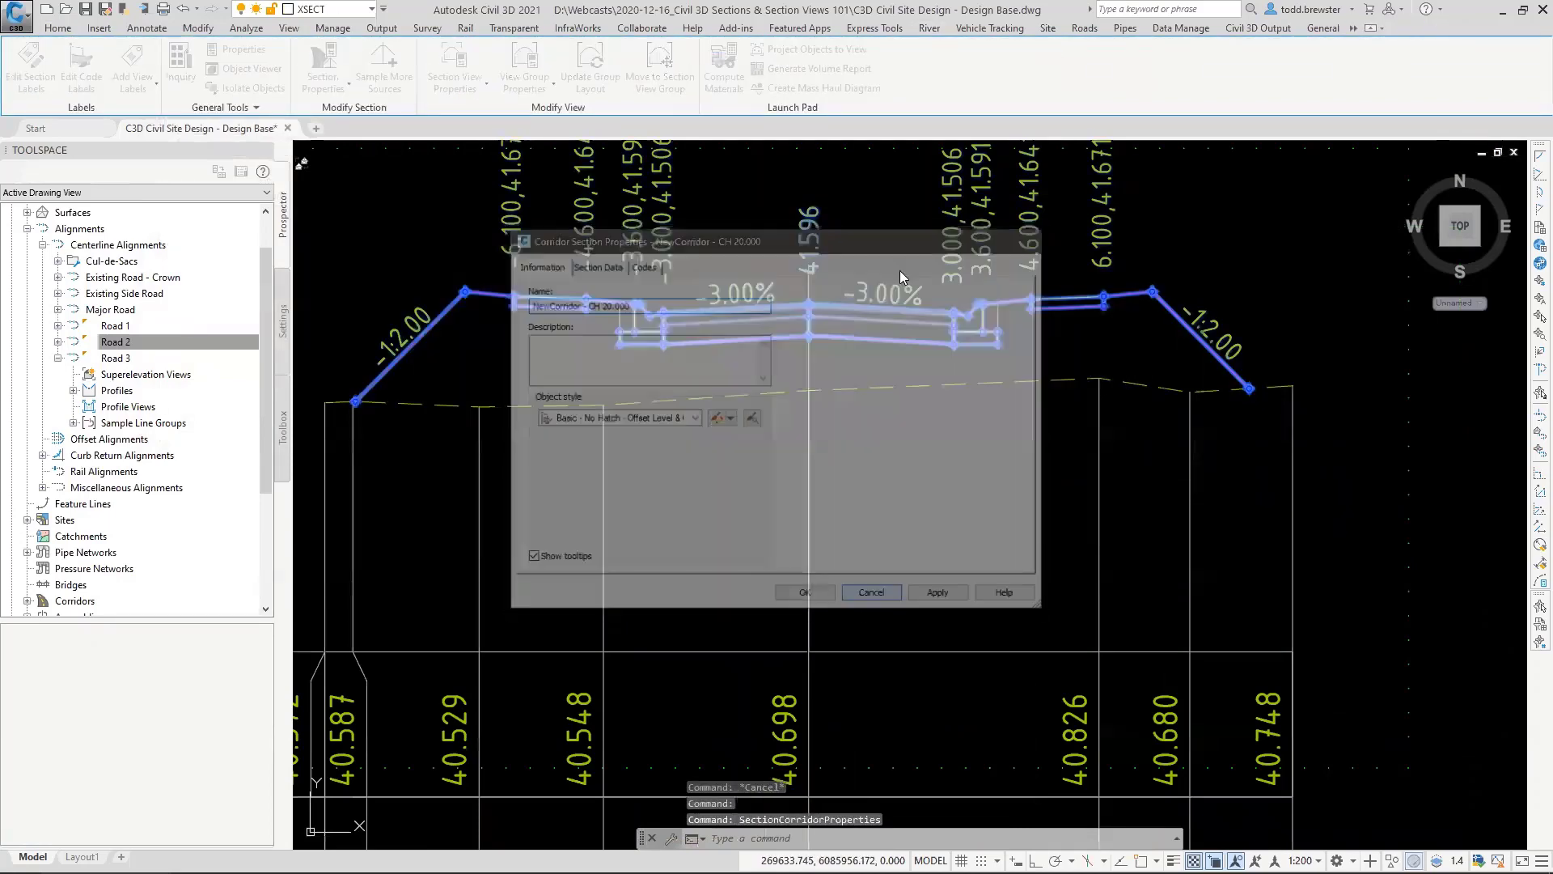
Step: Review the code set style's Shape, Point and Link codes, including Back_Curb's label, then cancel
{"action": "right_click", "coordinate": [896, 285]}
{"action": "left_click", "coordinate": [985, 459]}
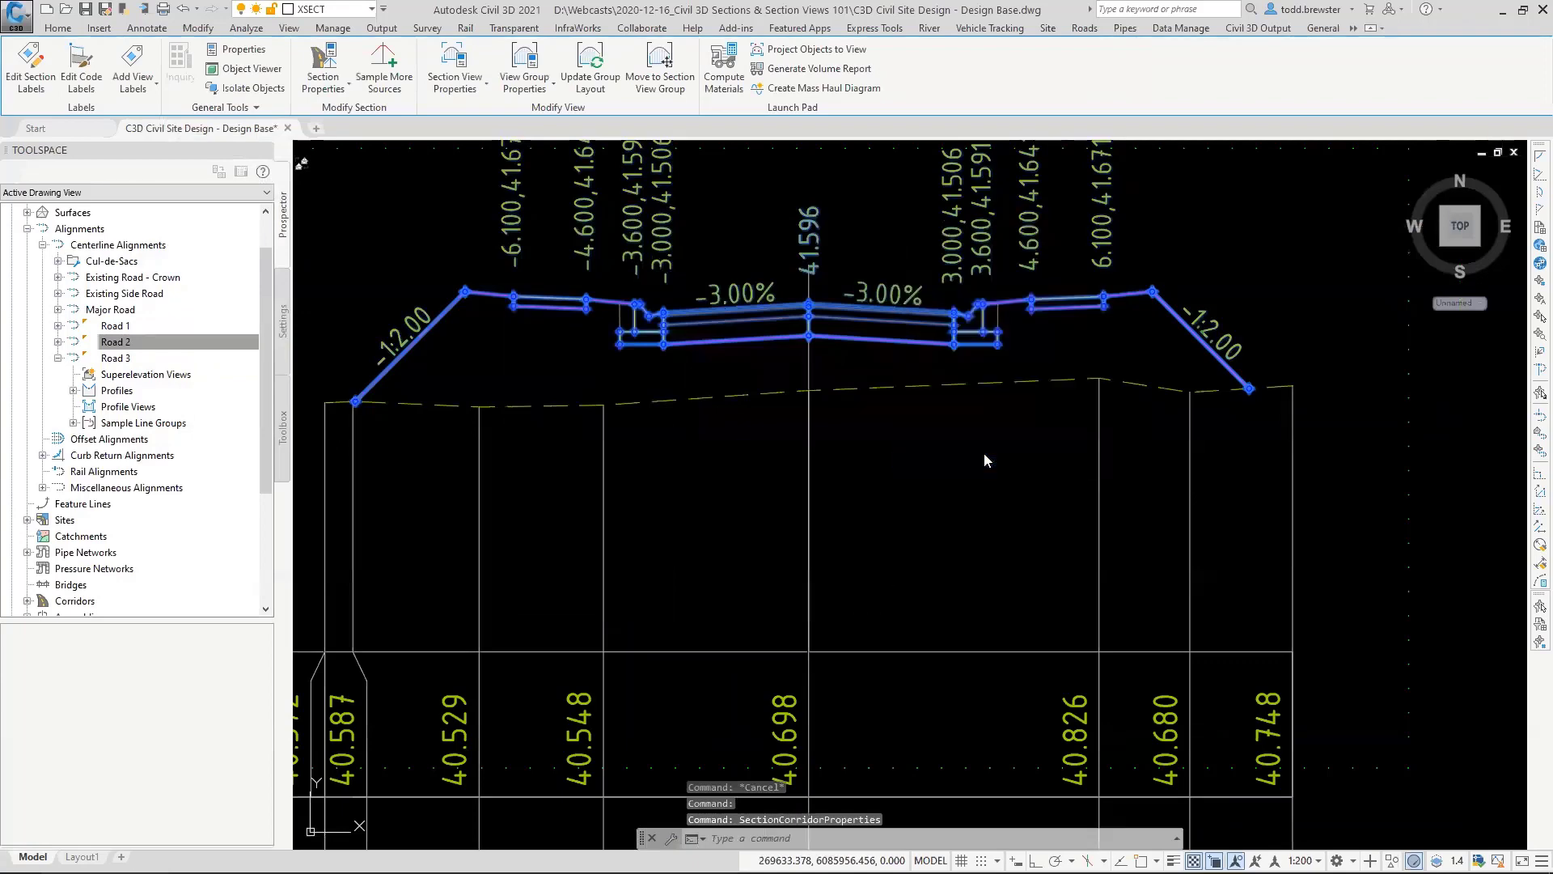
{"action": "left_click", "coordinate": [84, 233]}
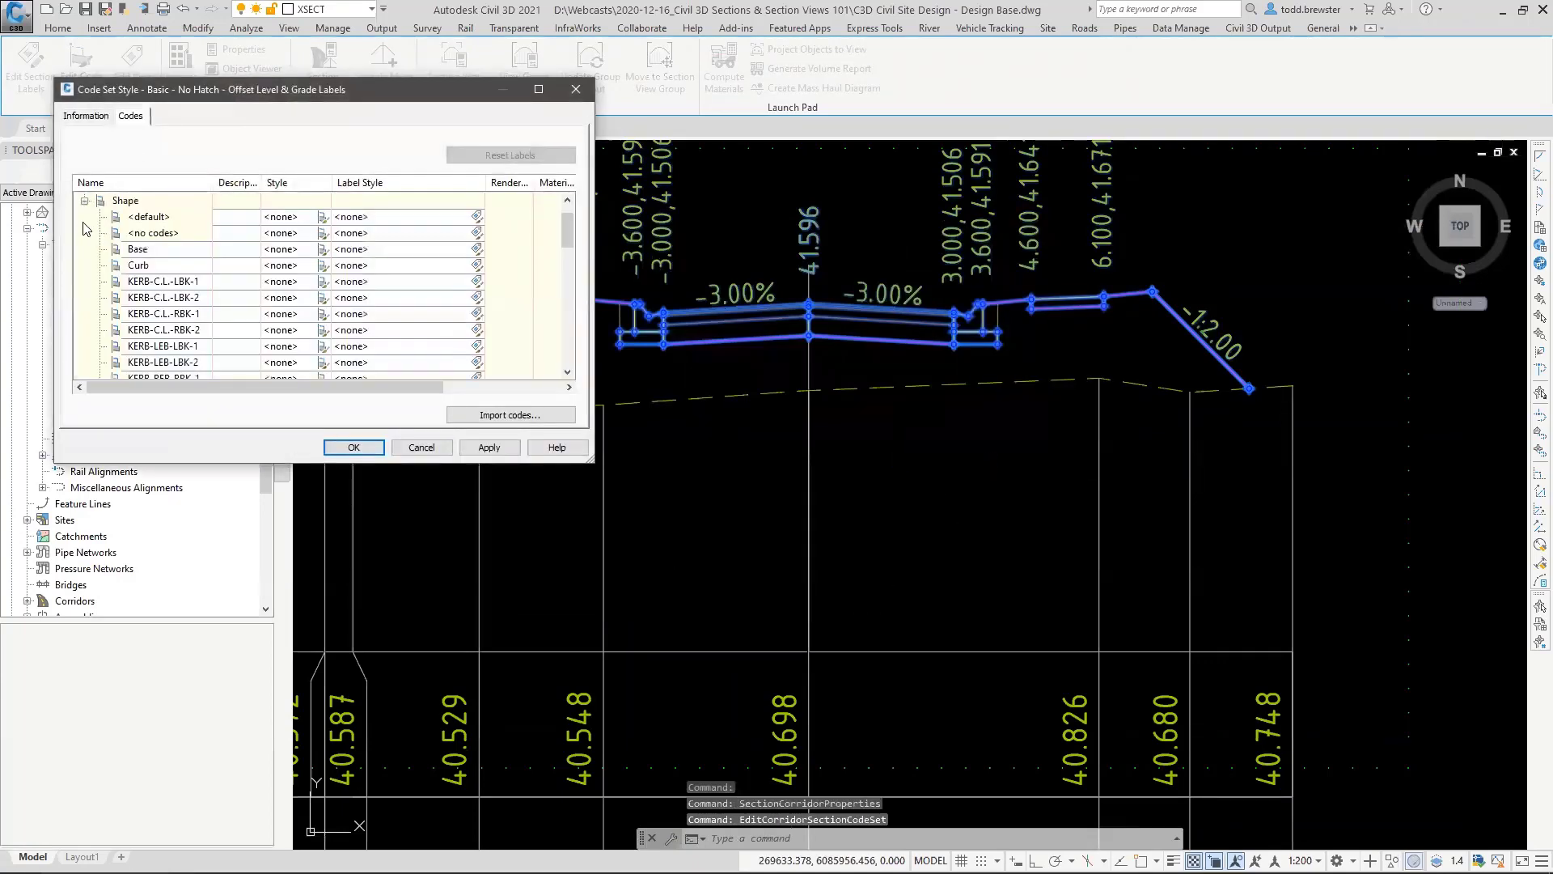
{"action": "left_click", "coordinate": [84, 202]}
{"action": "left_click", "coordinate": [84, 216]}
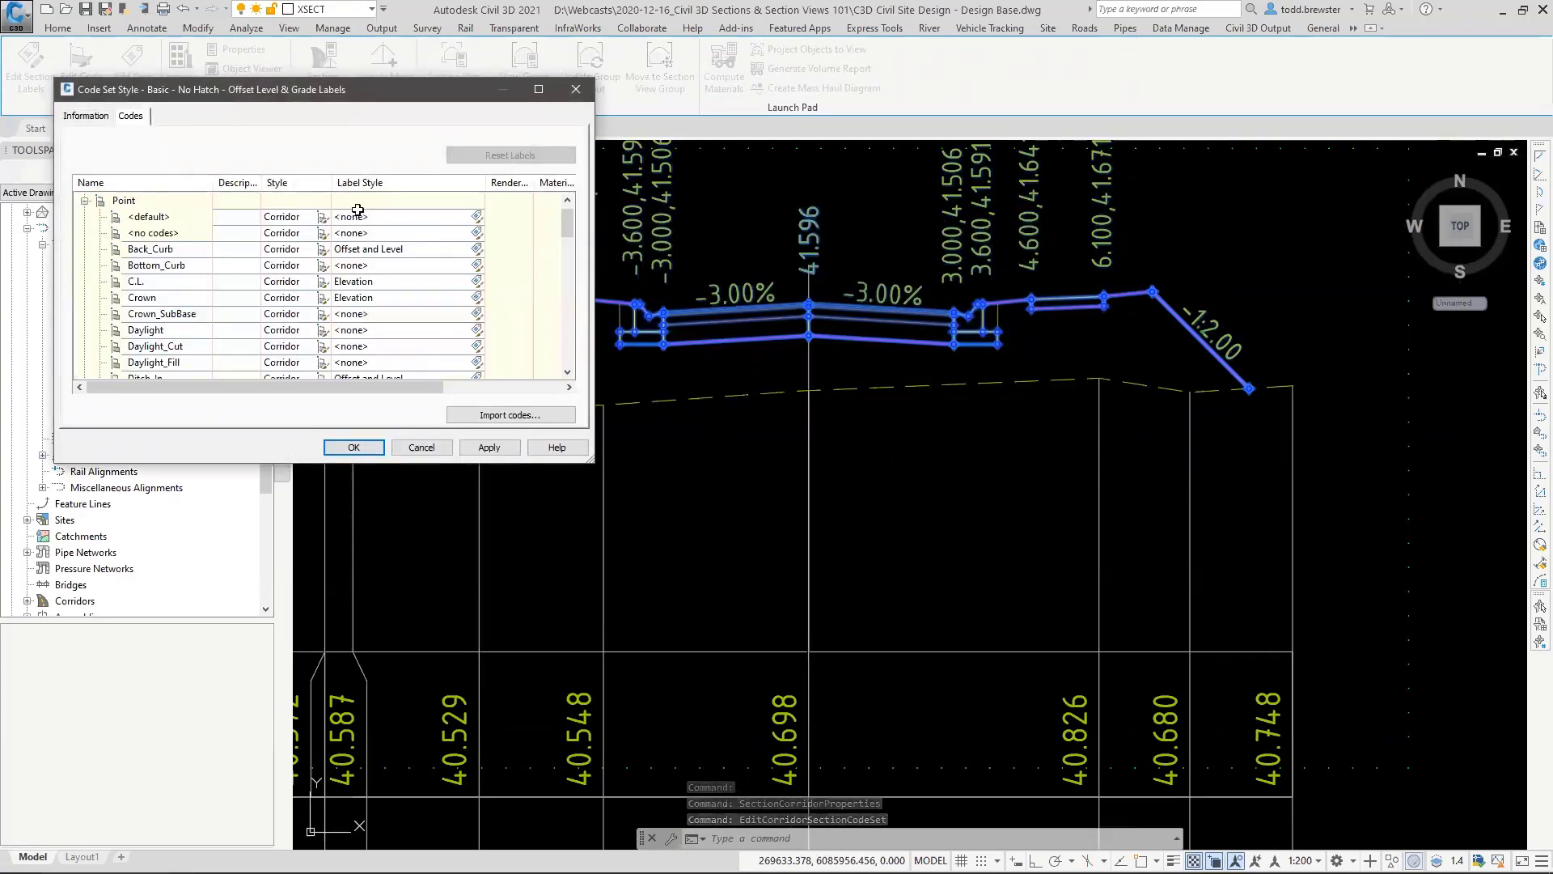
{"action": "left_click", "coordinate": [371, 251]}
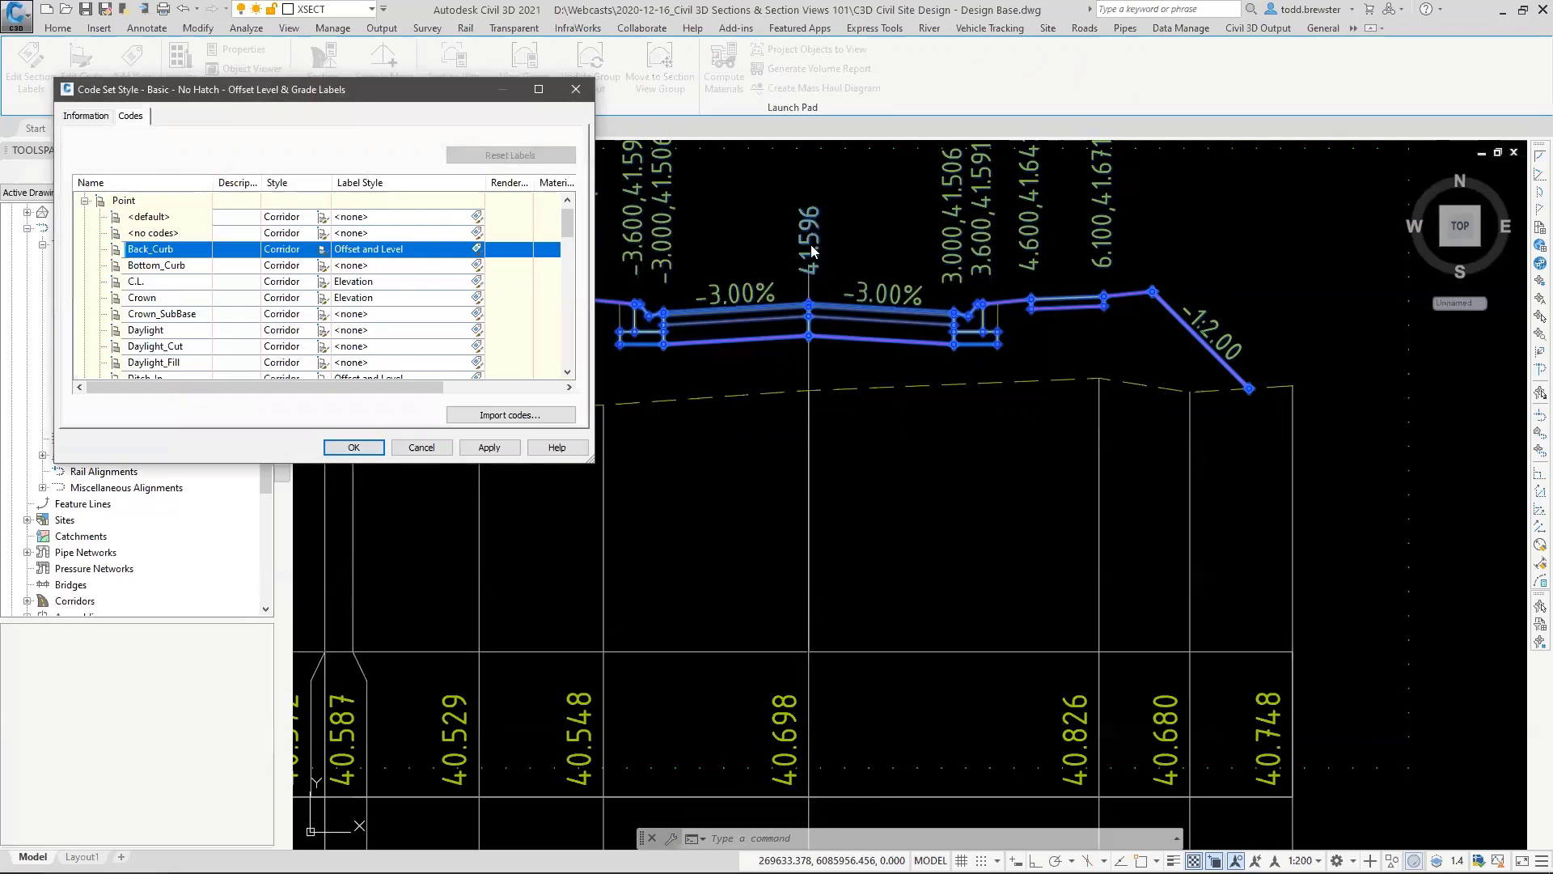
{"action": "left_click", "coordinate": [84, 201]}
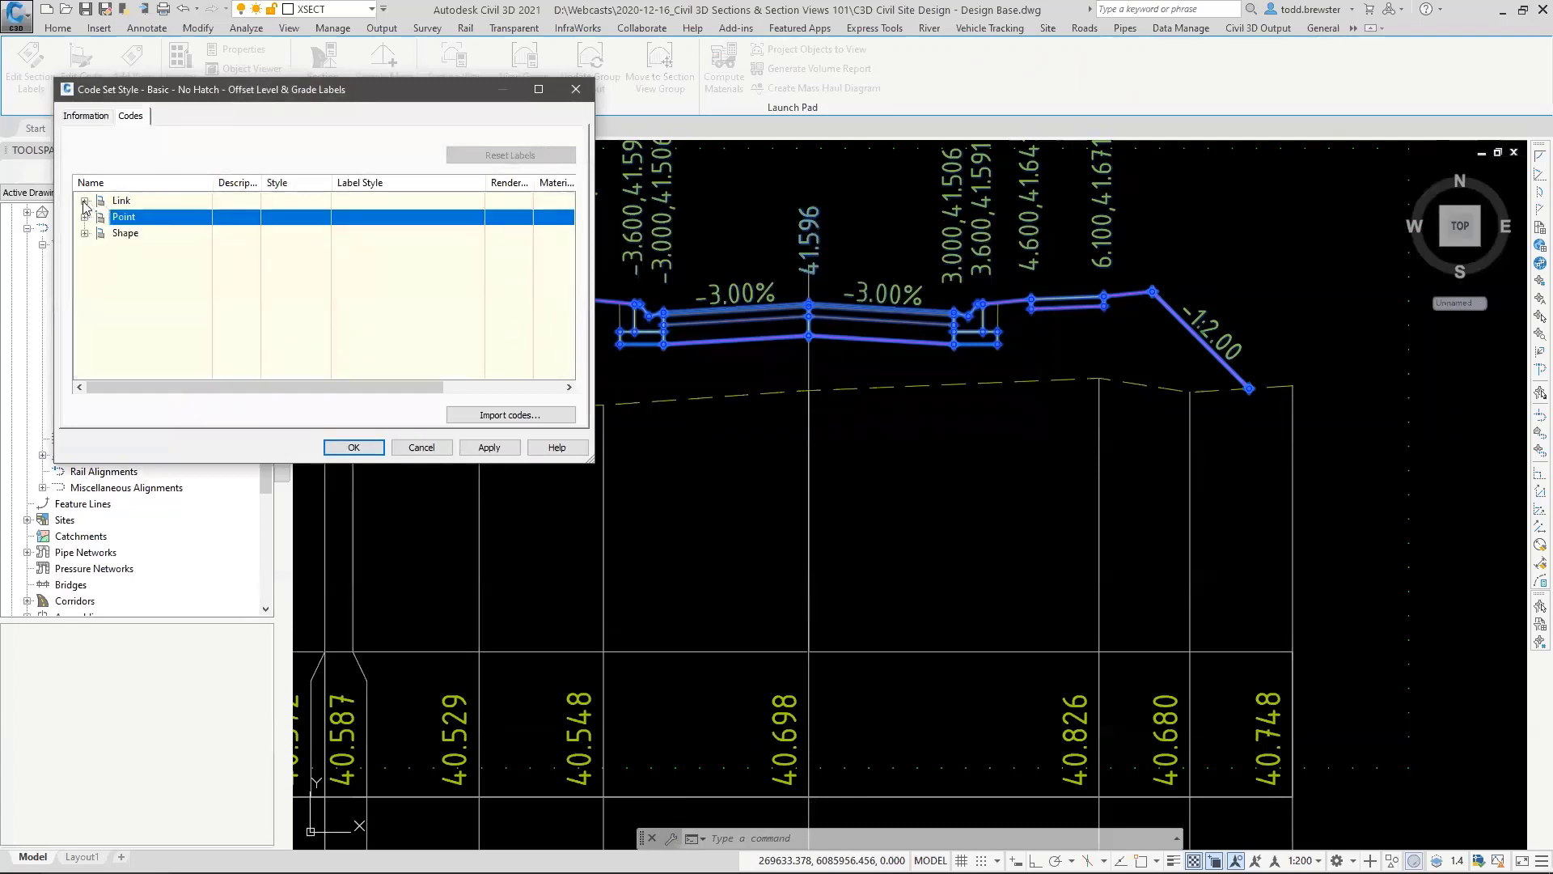
{"action": "left_click", "coordinate": [84, 201]}
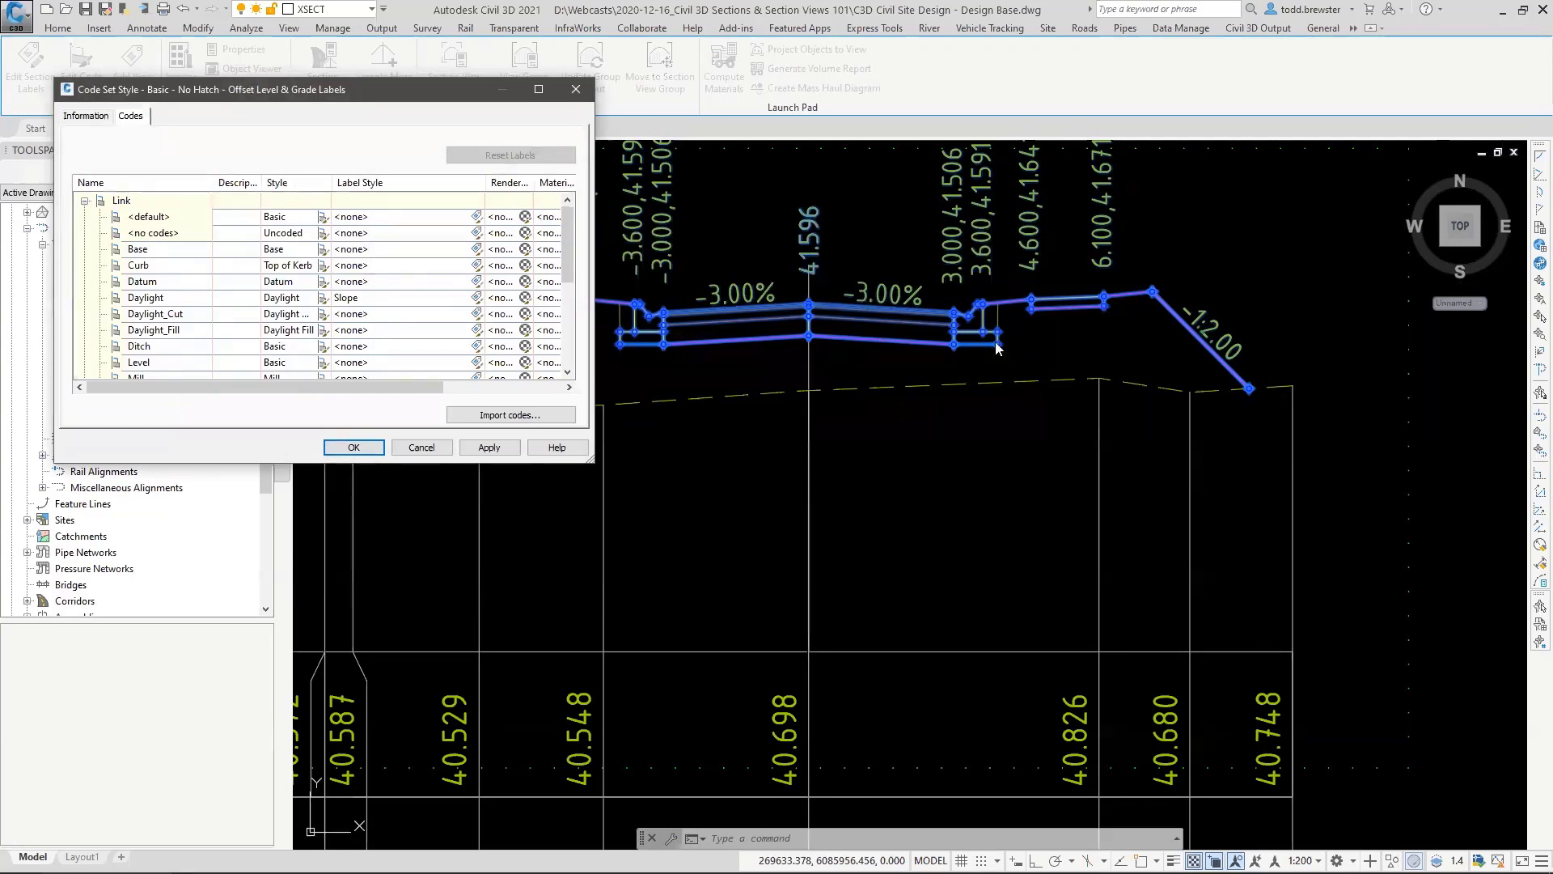
{"action": "left_click", "coordinate": [419, 447]}
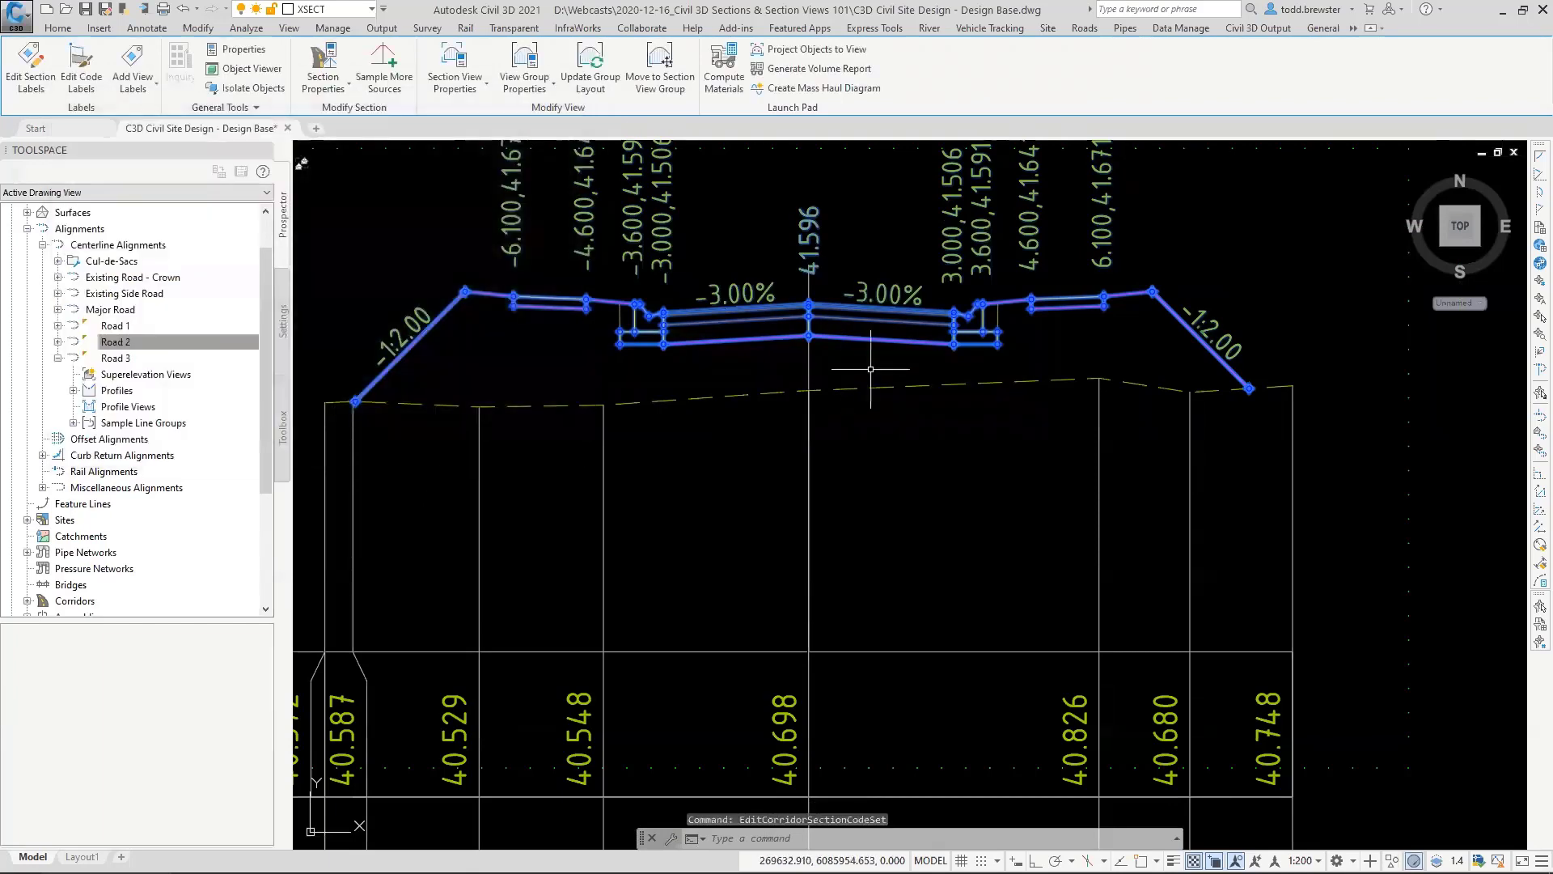
Step: Select the Road 3 section view and run Update Group Layout to rearrange the views across the sheet
{"action": "key", "text": "Escape"}
{"action": "key", "text": "Escape"}
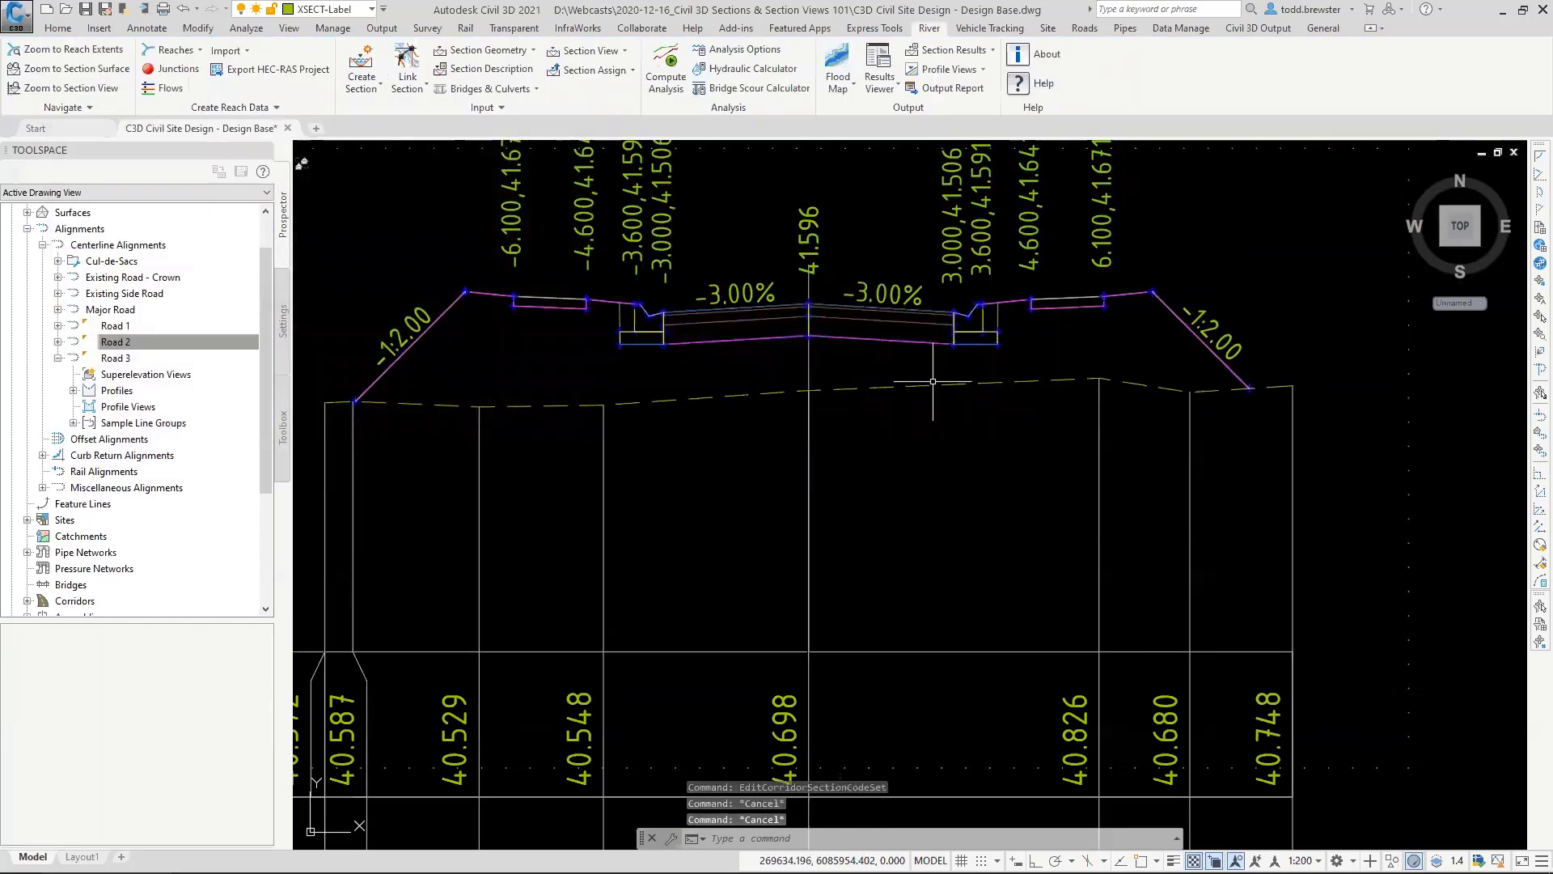
{"action": "scroll", "coordinate": [871, 346], "scroll_direction": "down", "scroll_amount": 4}
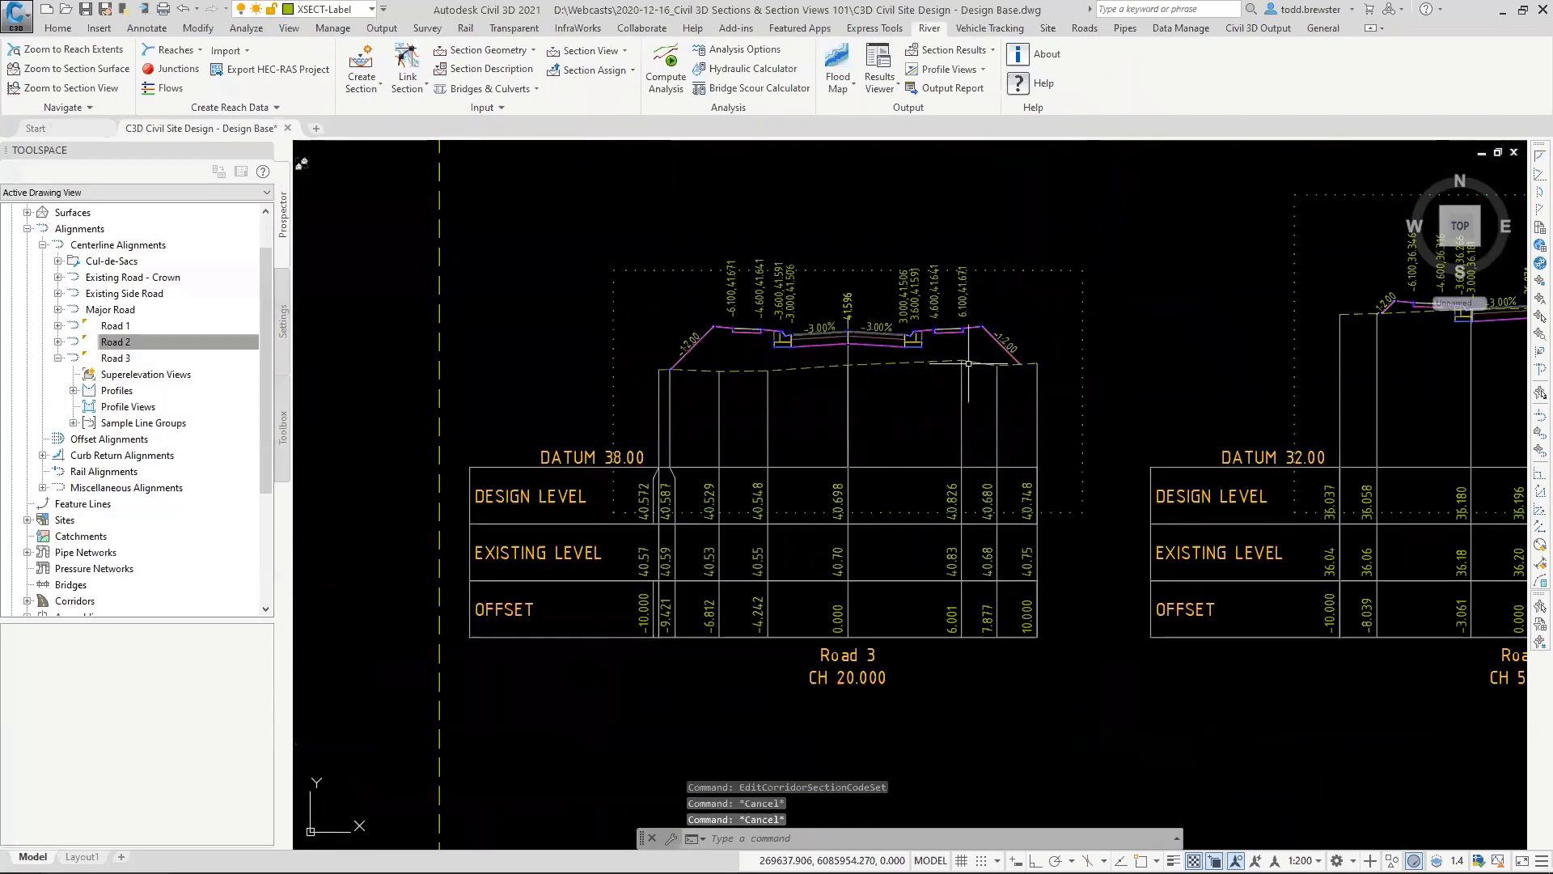
{"action": "middle_click_drag", "start_coordinate": [525, 457], "coordinate": [604, 387]}
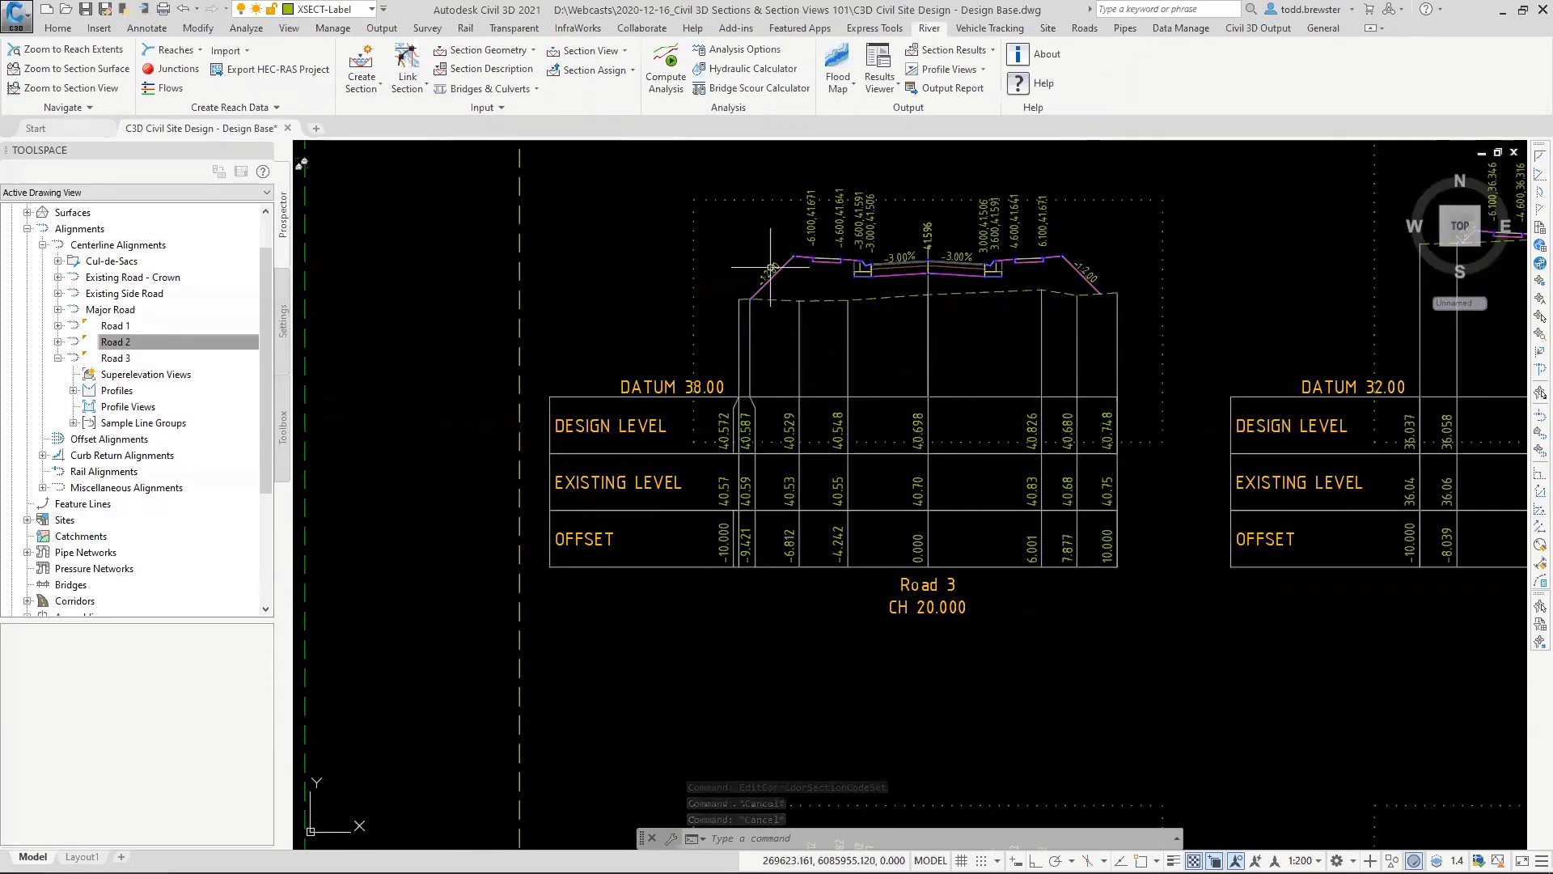
{"action": "left_click", "coordinate": [57, 27]}
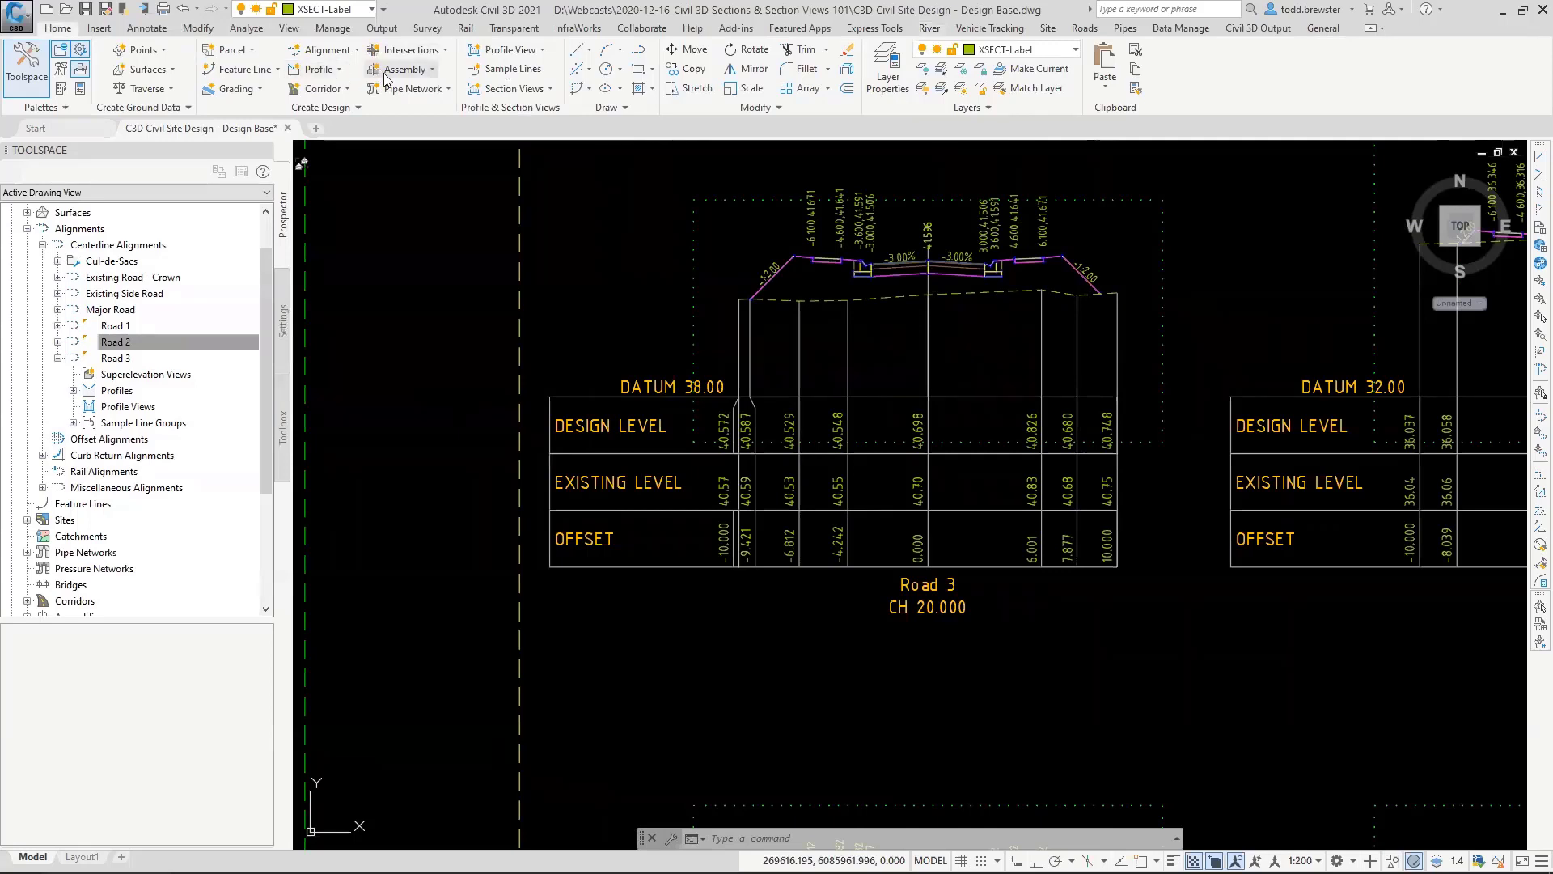
{"action": "left_click", "coordinate": [747, 233]}
{"action": "left_click", "coordinate": [629, 150]}
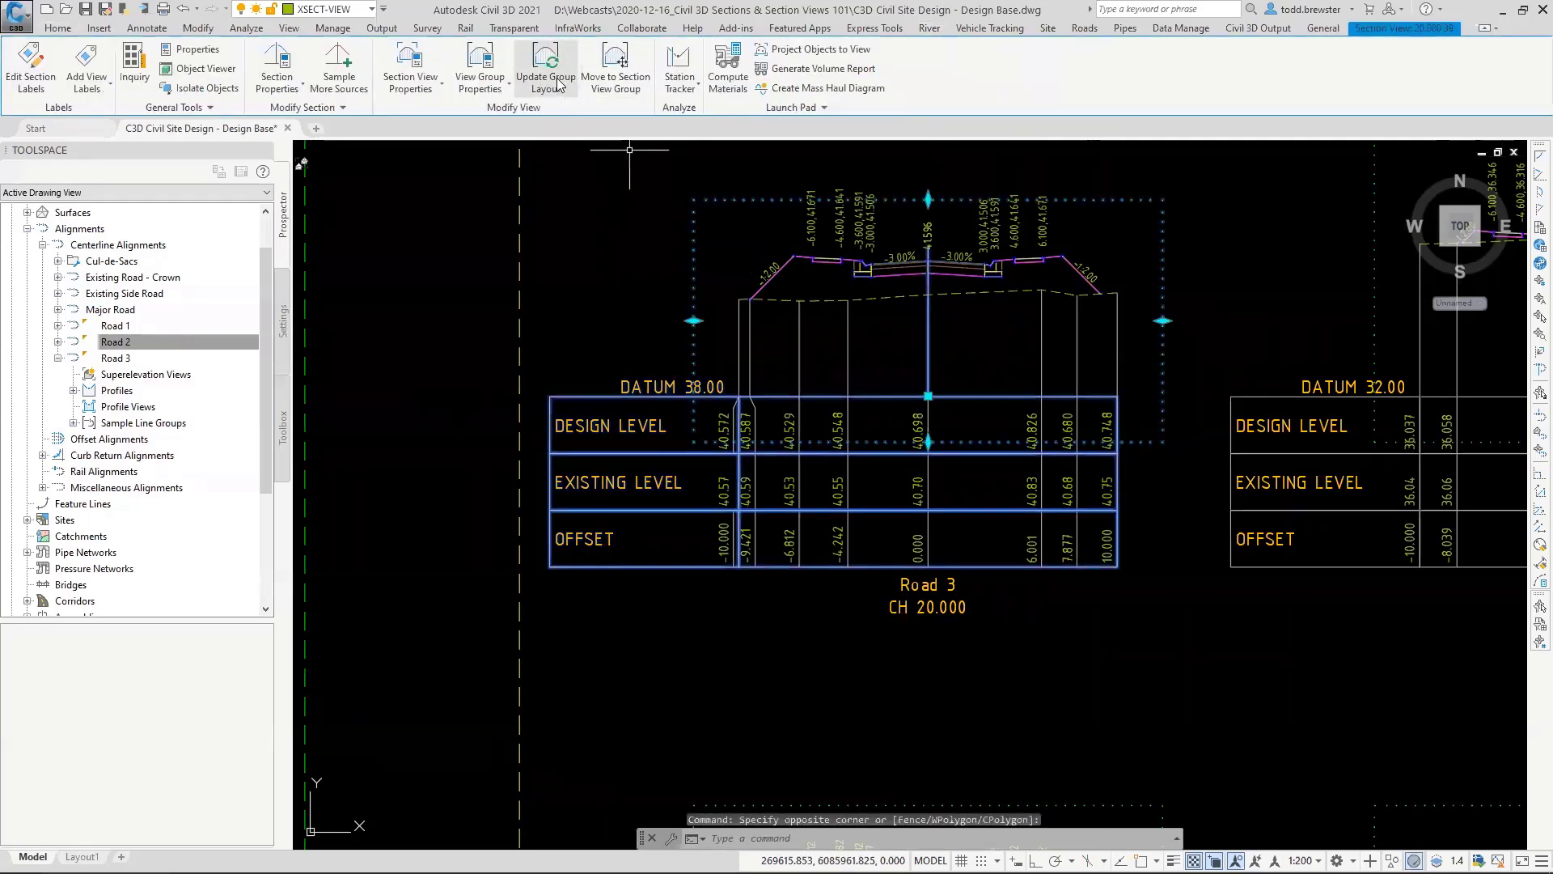
{"action": "left_click", "coordinate": [556, 84]}
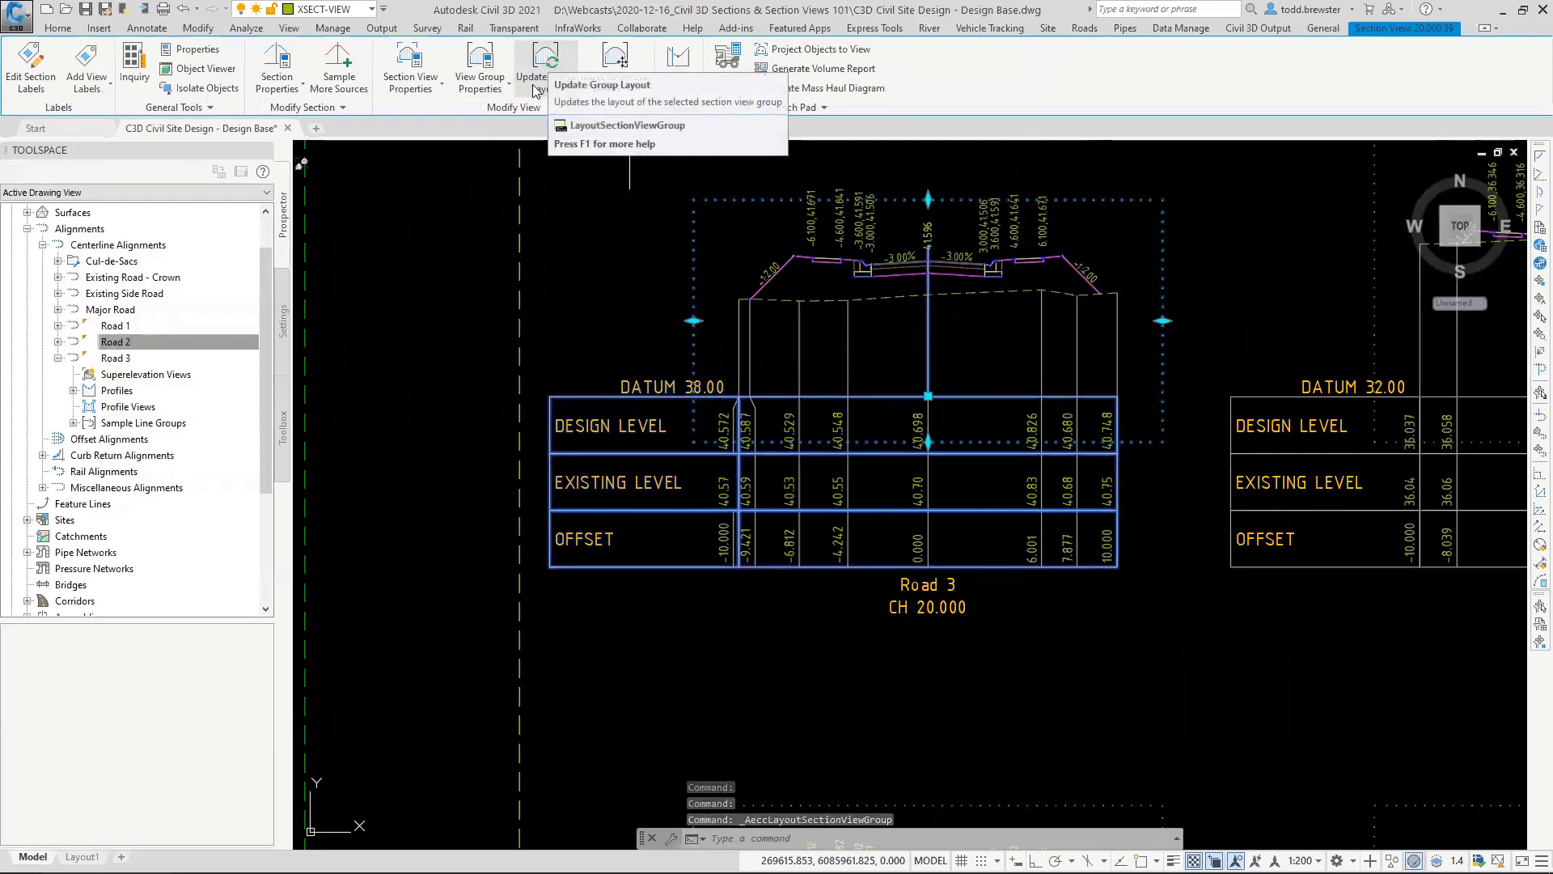
{"action": "scroll", "coordinate": [727, 372], "scroll_direction": "down", "scroll_amount": 6}
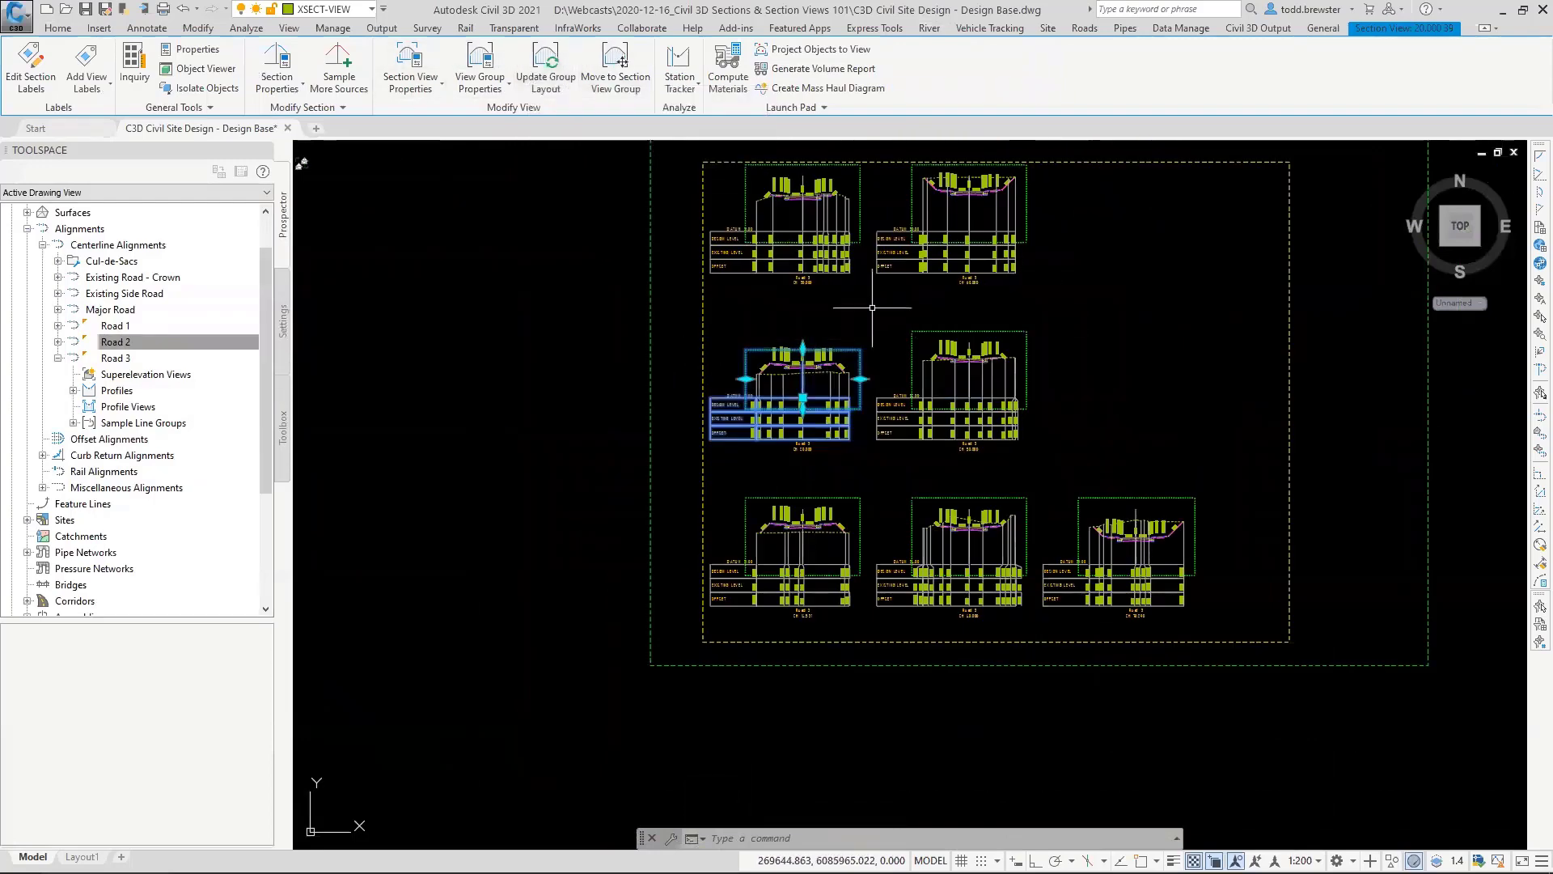
Step: In the group's band set, delete the Design Level (S1) band
{"action": "left_click", "coordinate": [485, 72]}
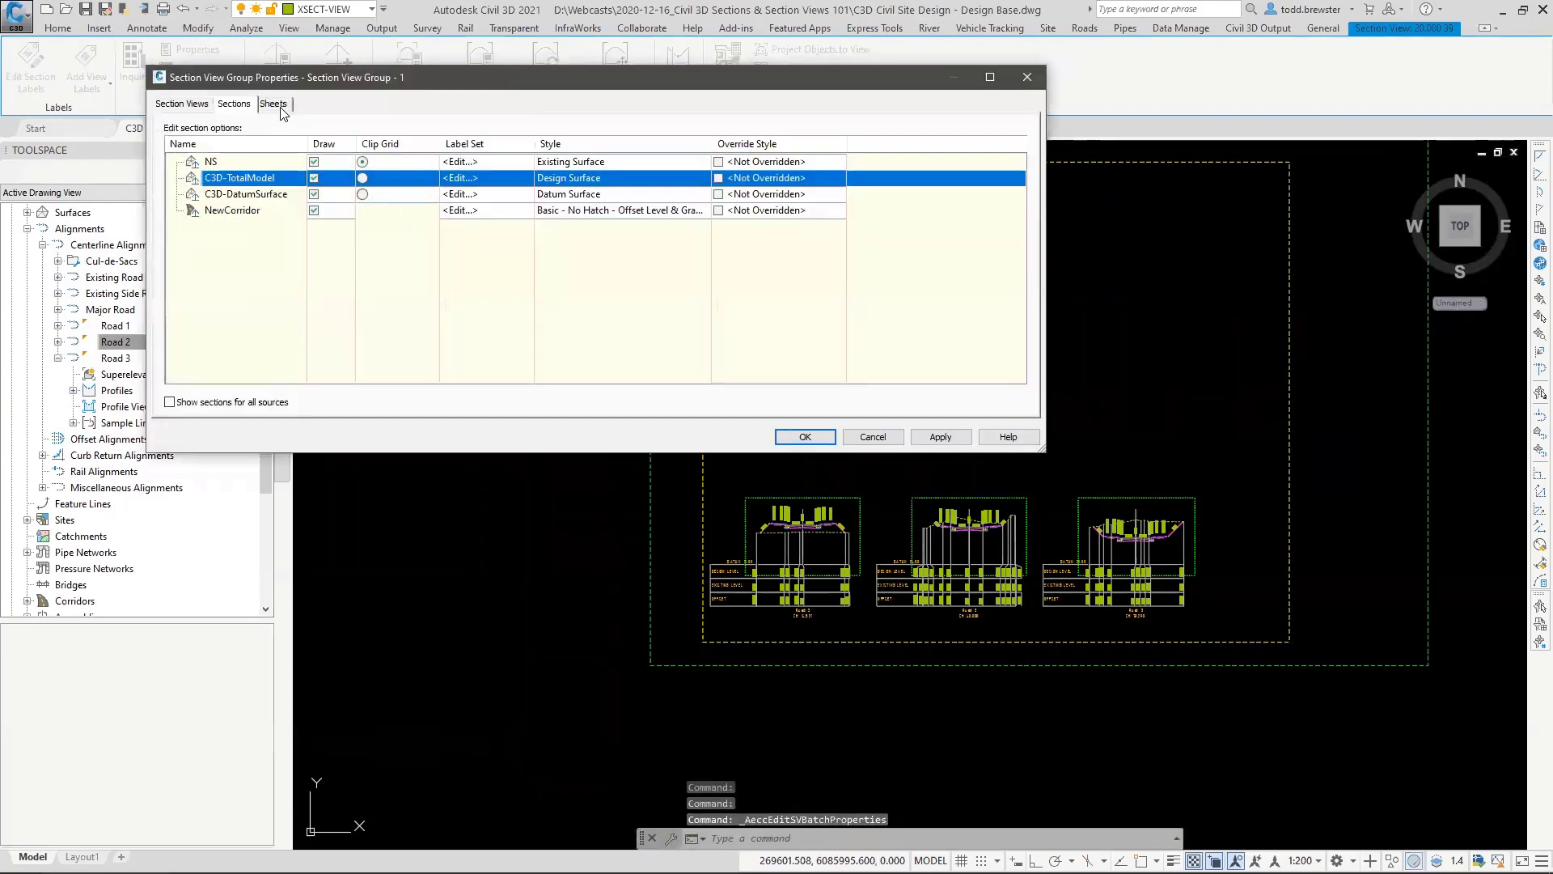
{"action": "left_click", "coordinate": [187, 103]}
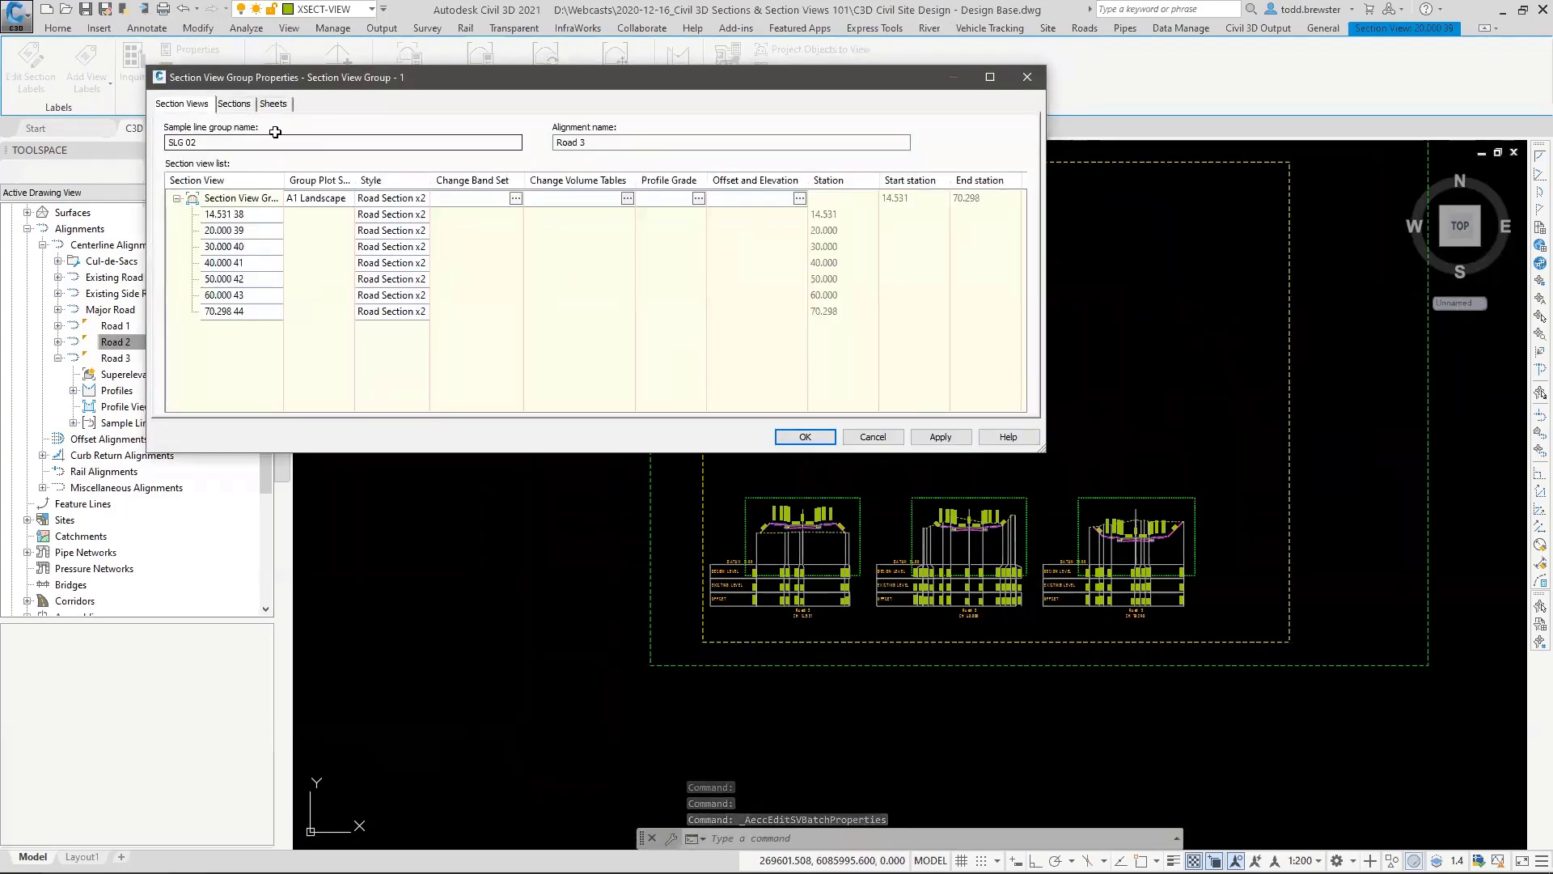
{"action": "left_click", "coordinate": [522, 199]}
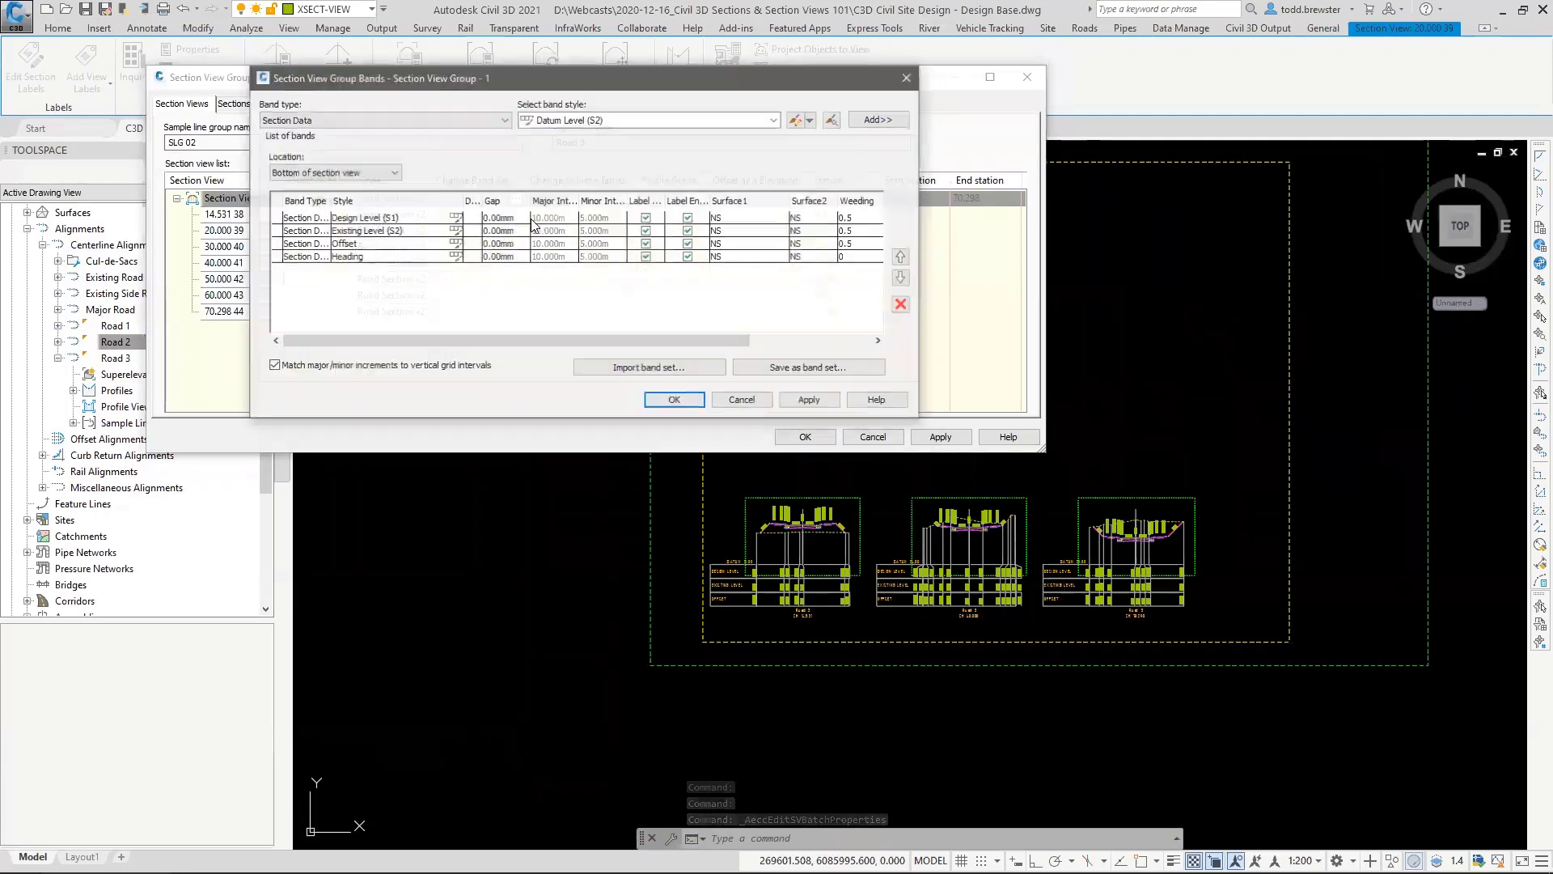
{"action": "left_click", "coordinate": [389, 218]}
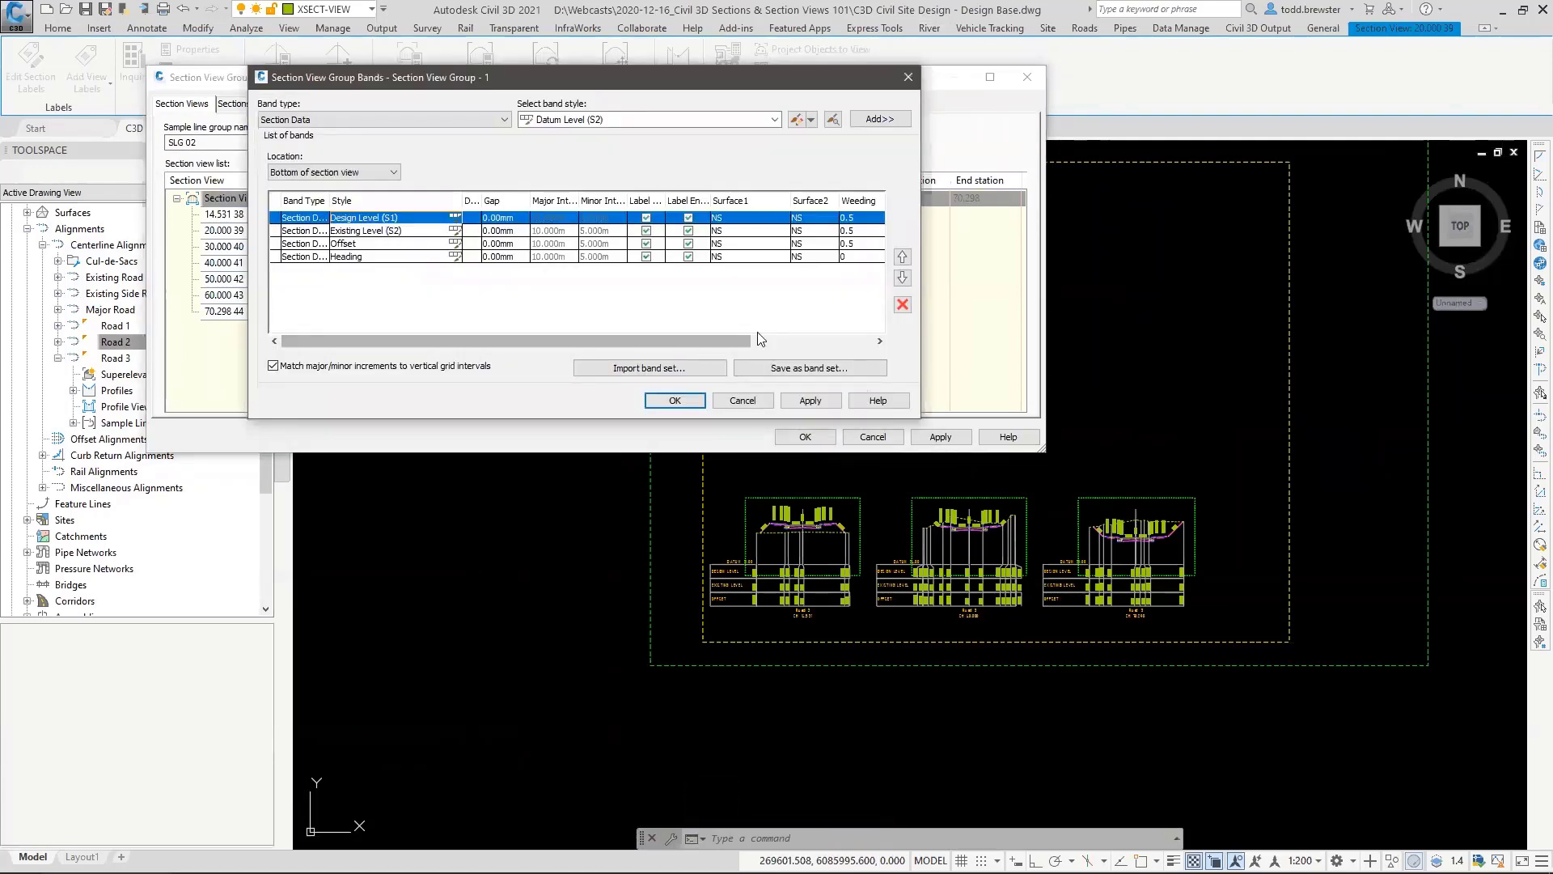
{"action": "left_click_drag", "start_coordinate": [757, 341], "coordinate": [879, 346]}
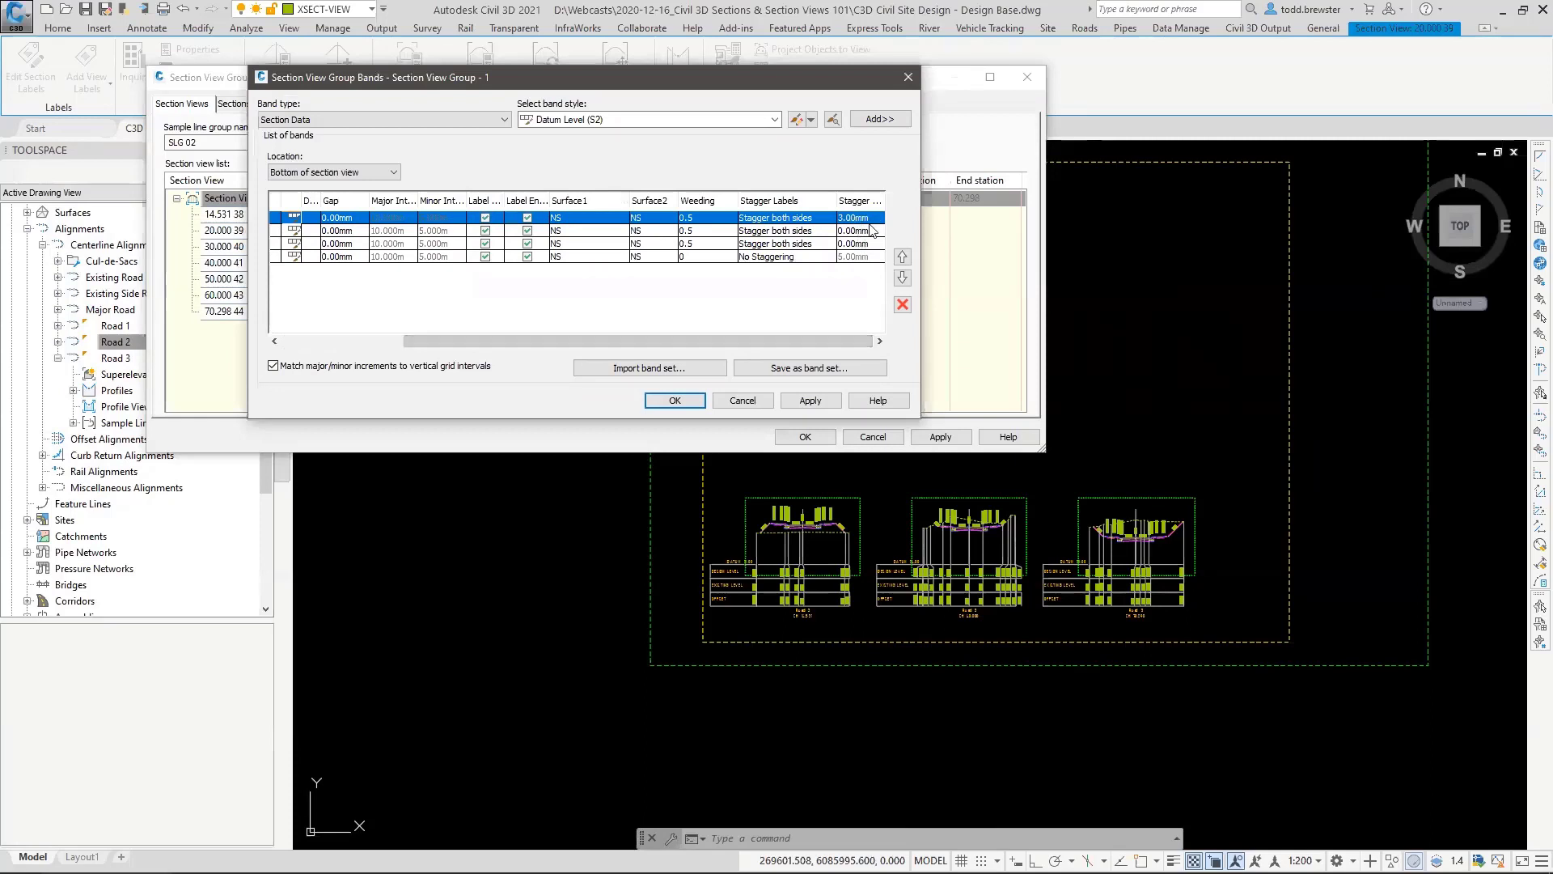
{"action": "left_click", "coordinate": [903, 305]}
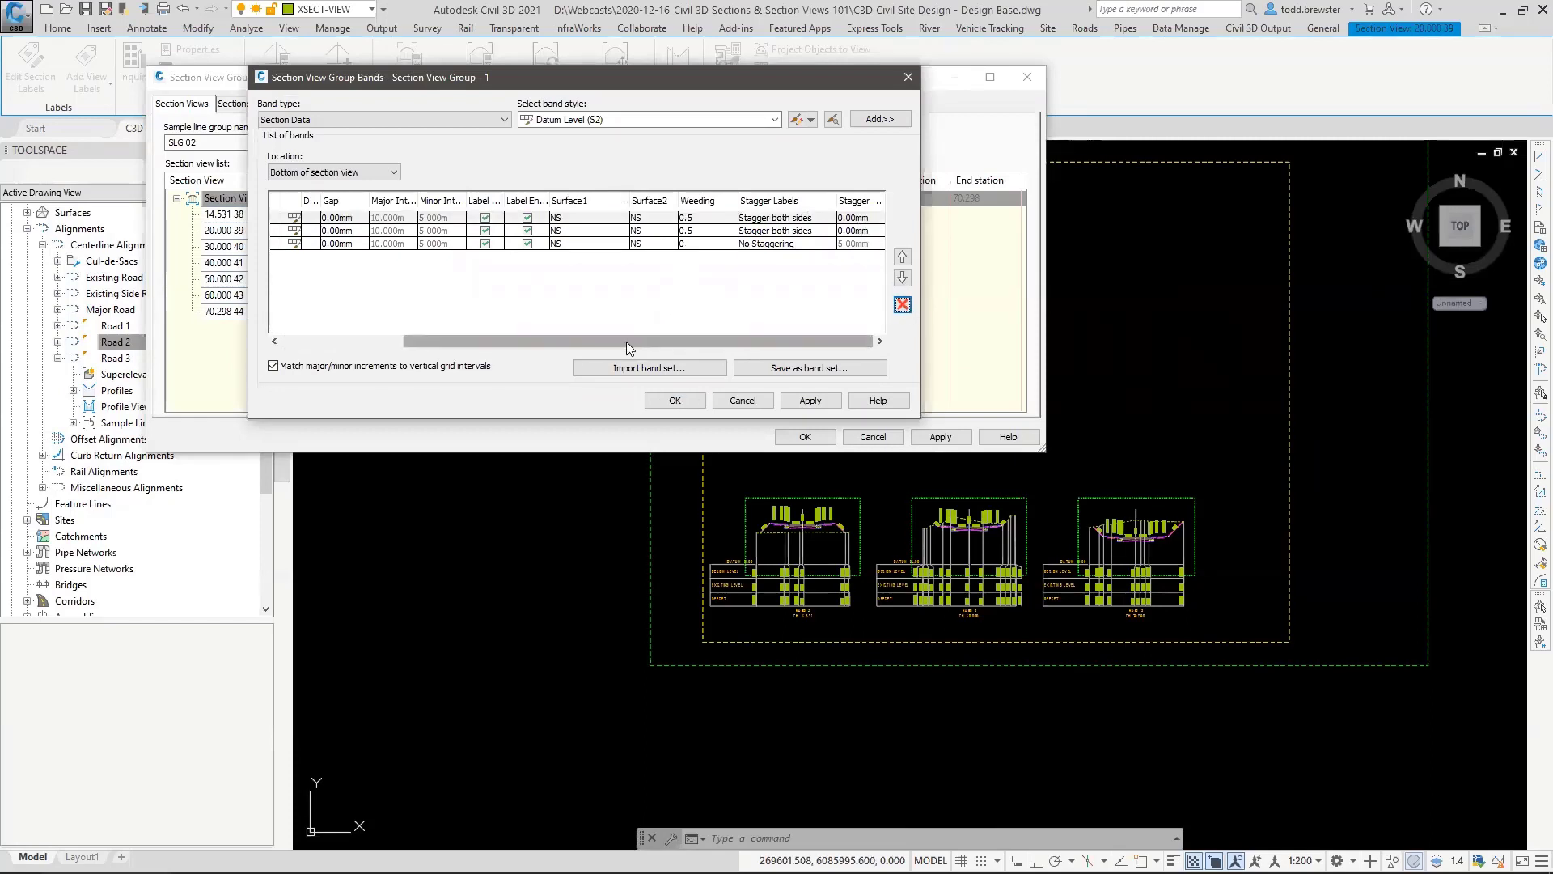
Step: Give the first band a 5mm stagger and the Existing Level (S1) style, then apply both dialogs
{"action": "left_click_drag", "start_coordinate": [626, 341], "coordinate": [504, 342]}
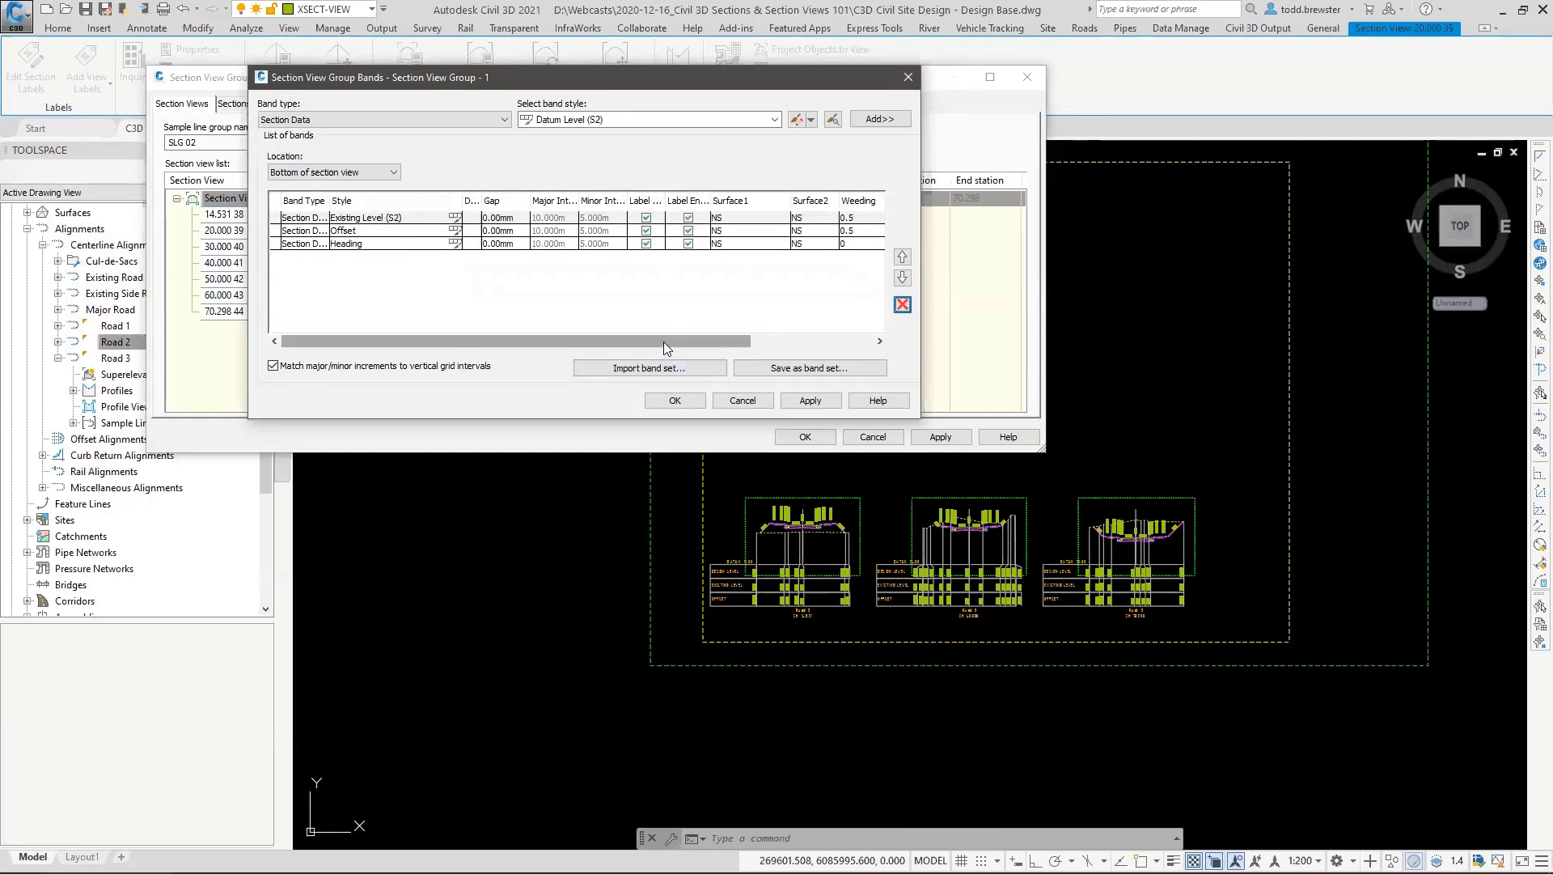
{"action": "left_click_drag", "start_coordinate": [679, 341], "coordinate": [800, 342]}
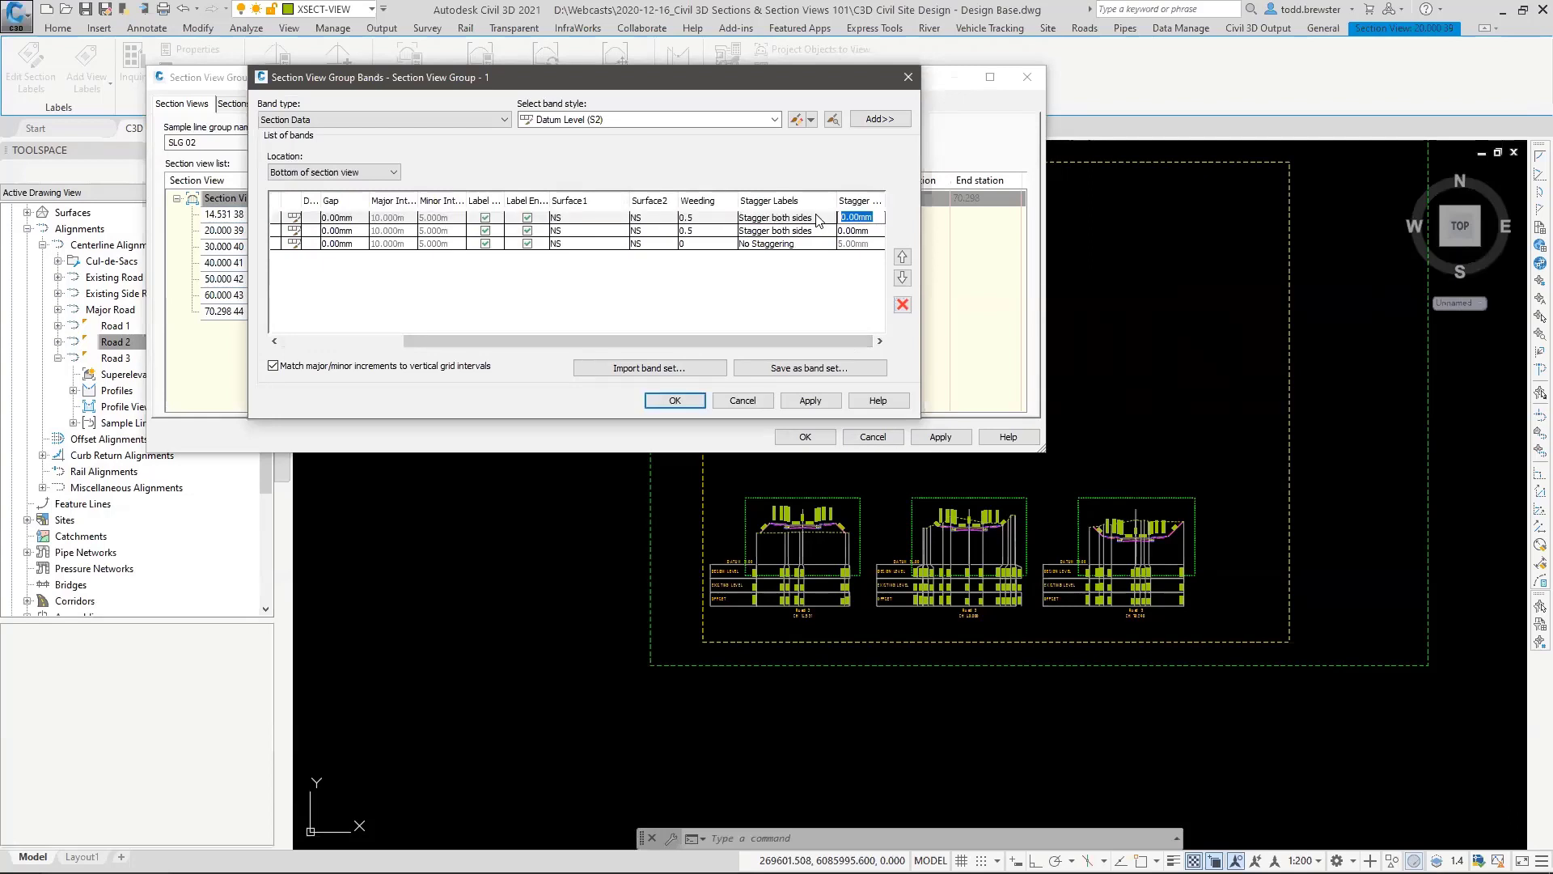
{"action": "type", "text": "5"}
{"action": "left_click", "coordinate": [847, 216]}
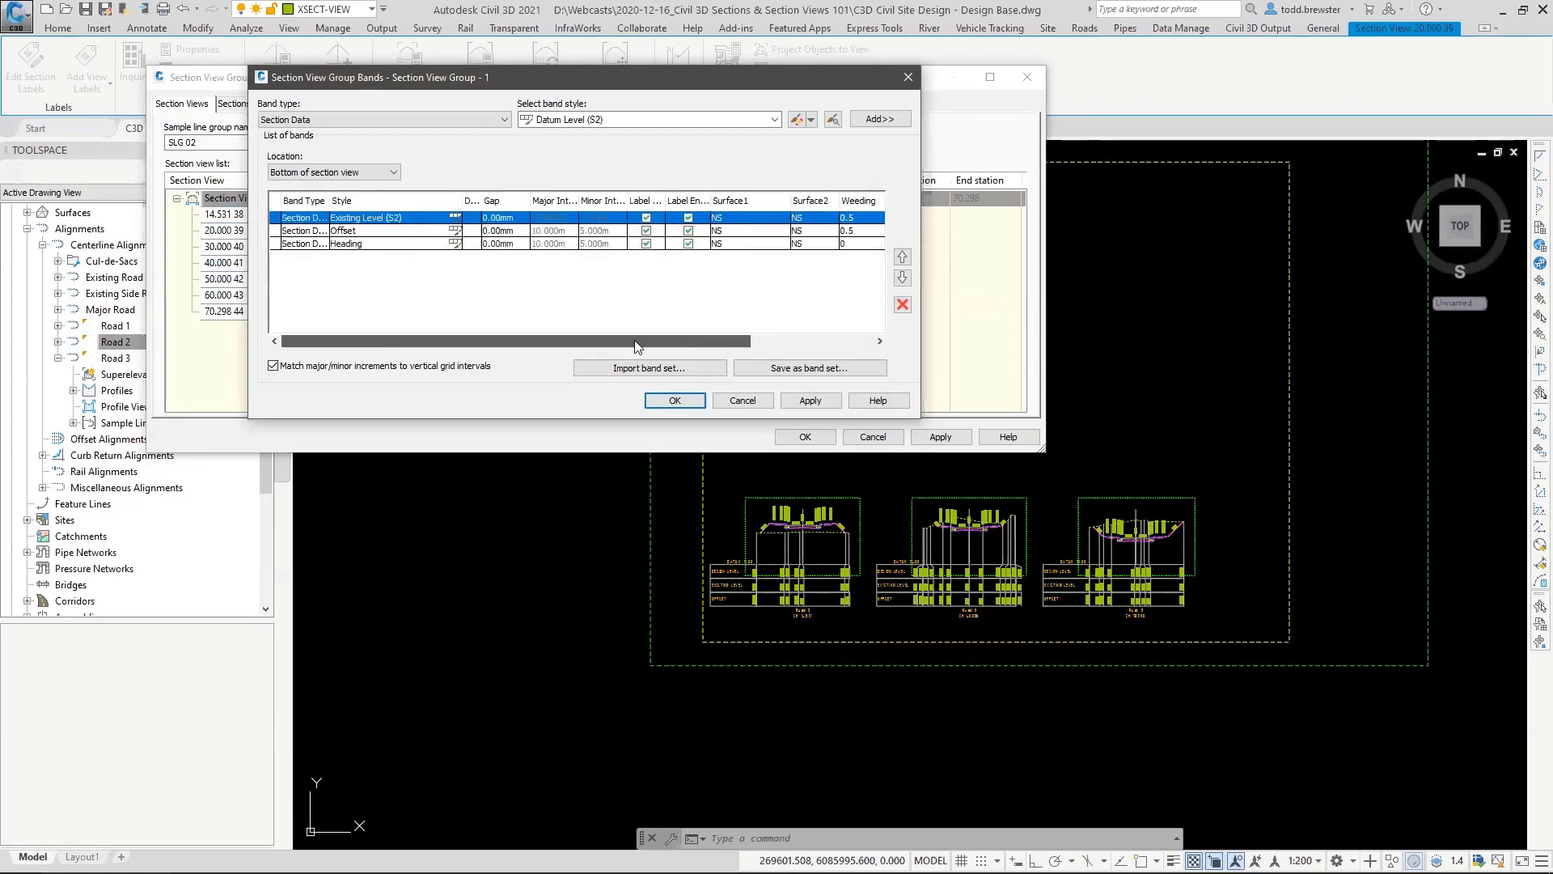
{"action": "left_click_drag", "start_coordinate": [714, 340], "coordinate": [634, 340]}
{"action": "left_click", "coordinate": [455, 217]}
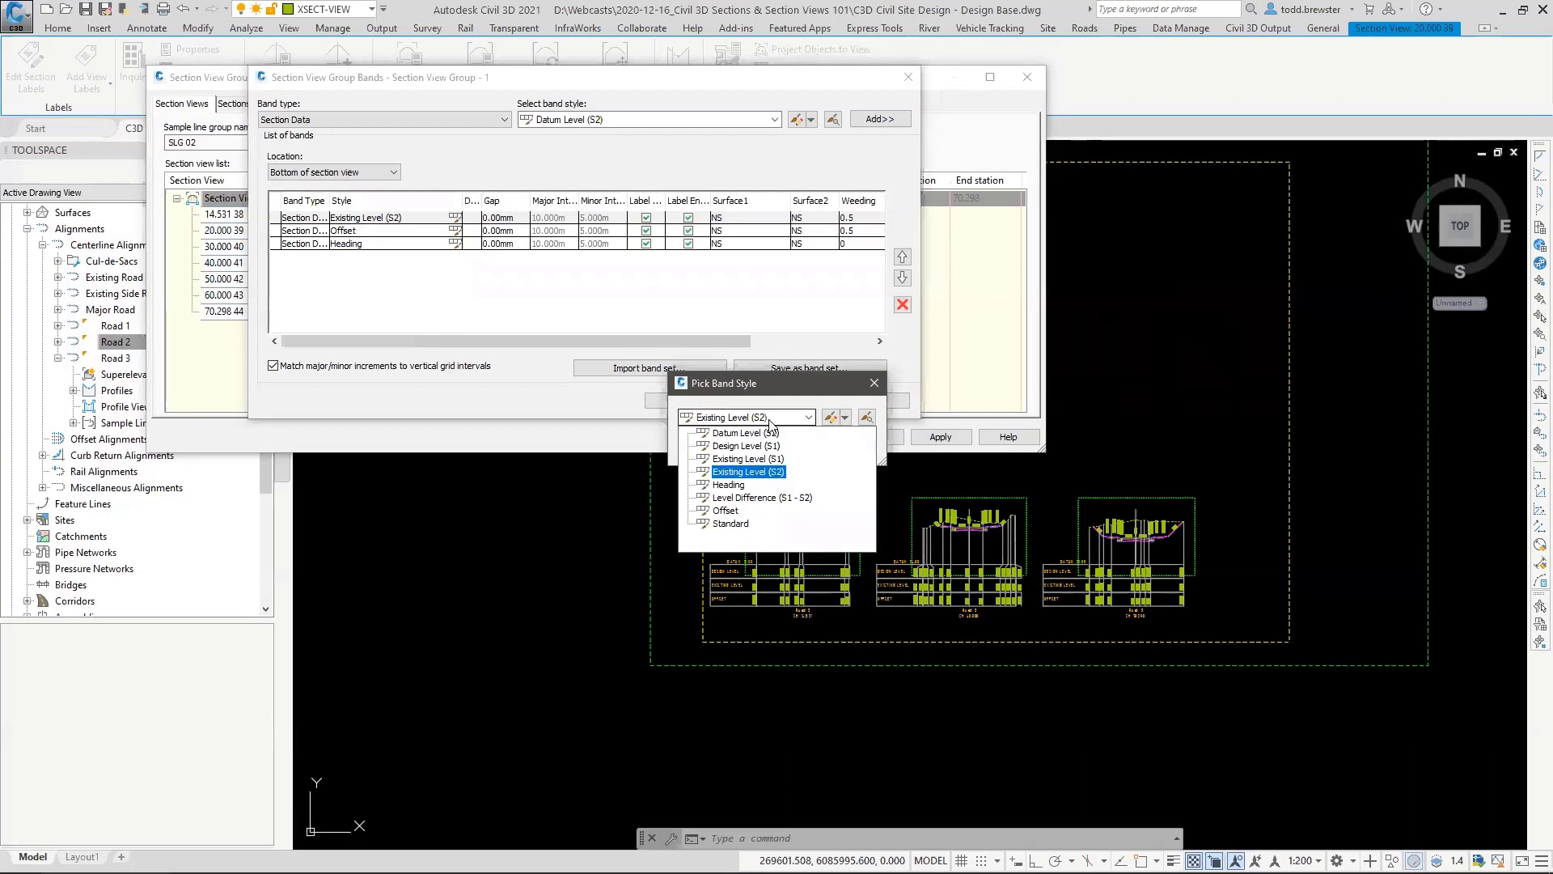
{"action": "left_click", "coordinate": [748, 458]}
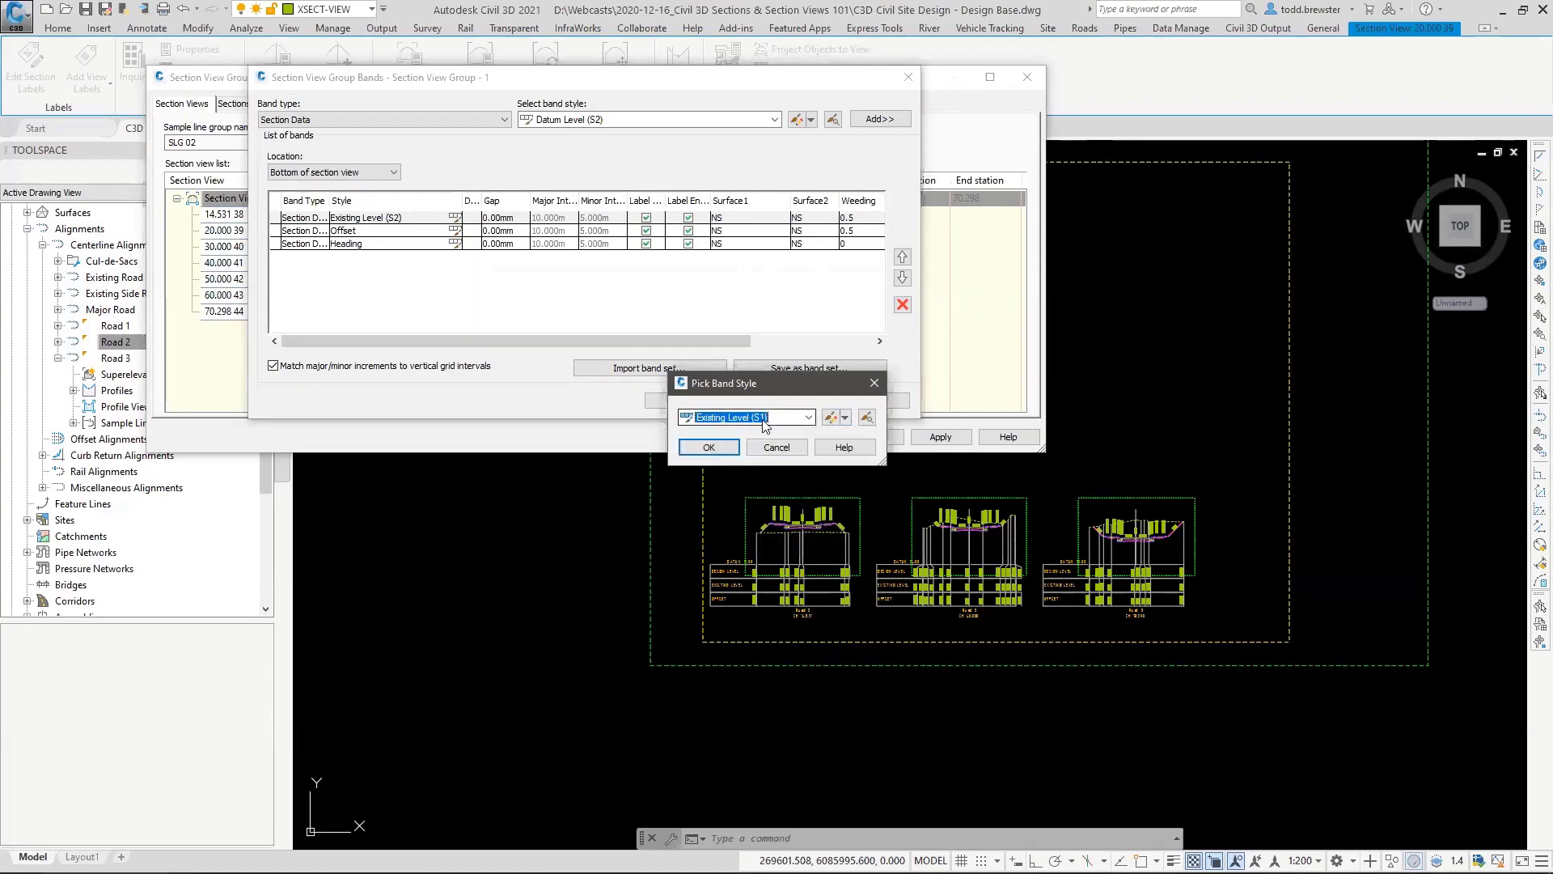
{"action": "left_click", "coordinate": [709, 448]}
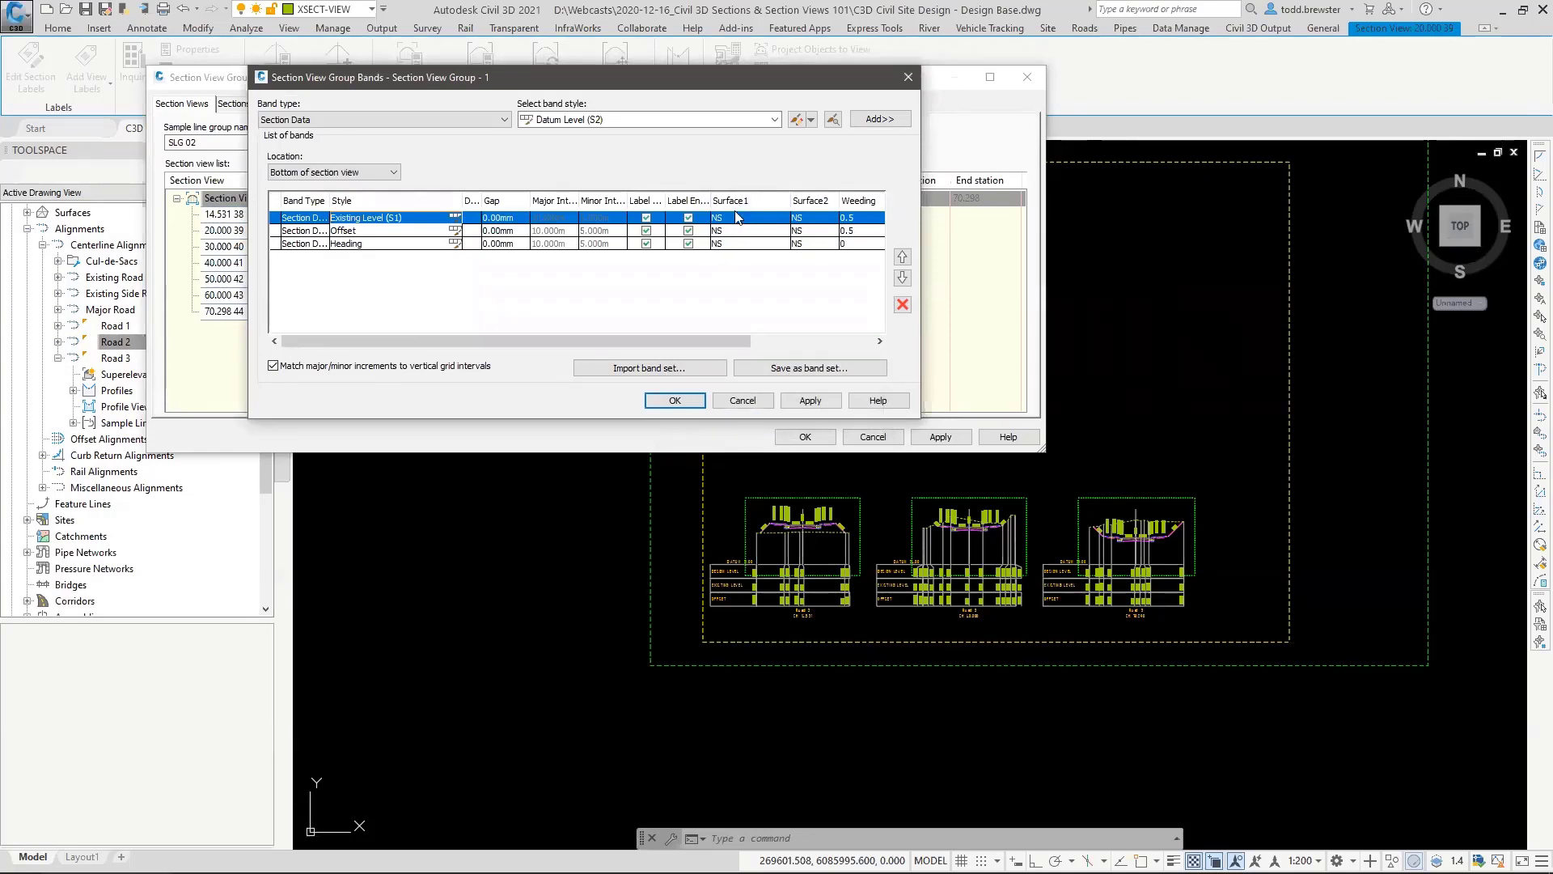
{"action": "left_click", "coordinate": [675, 400]}
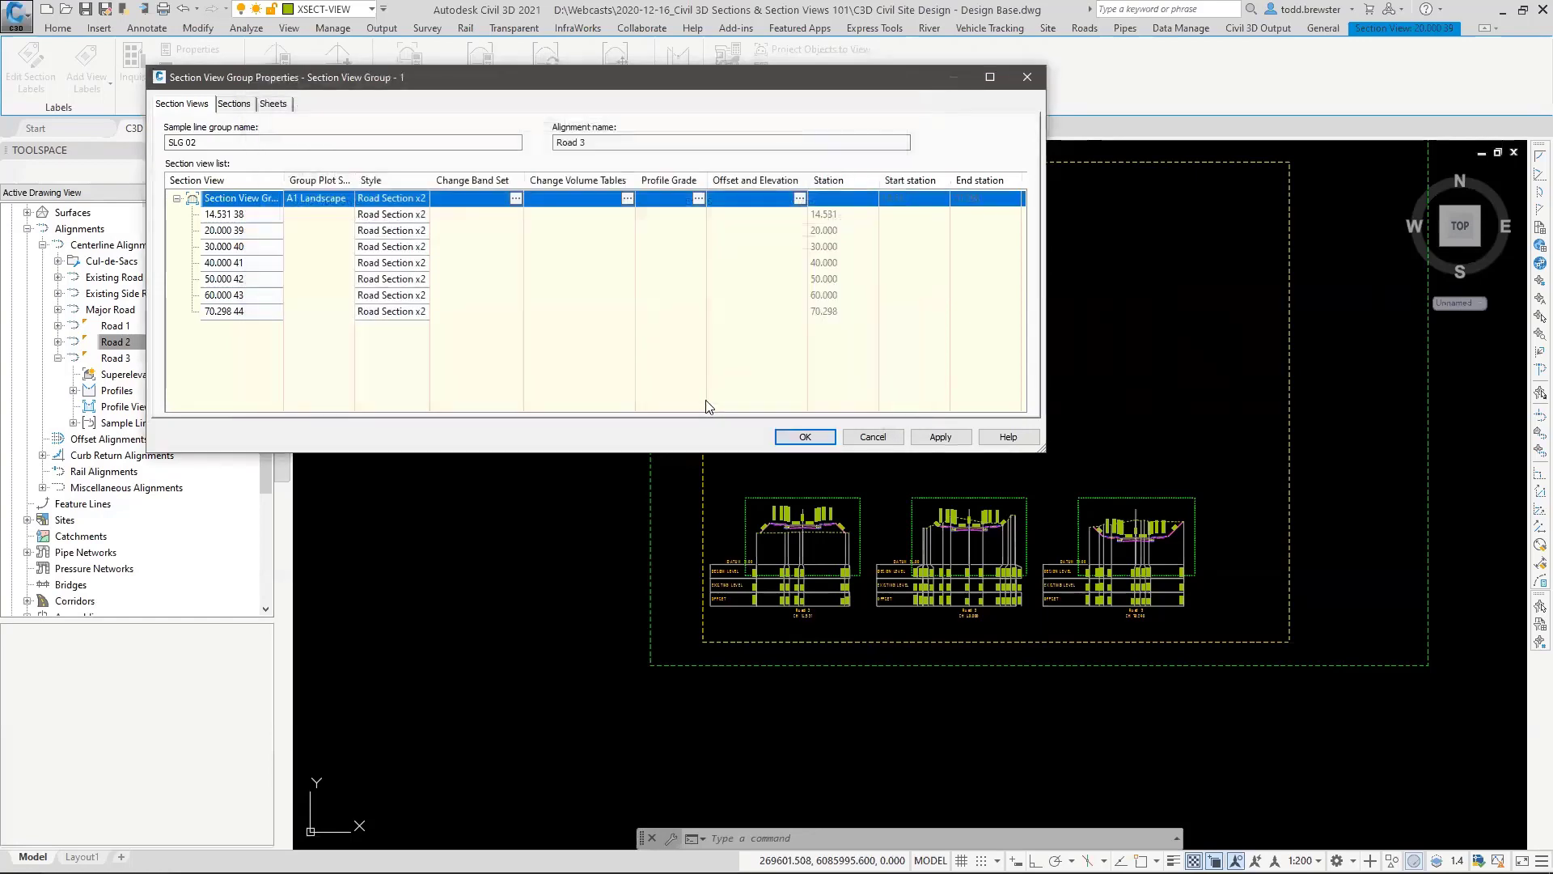
{"action": "left_click", "coordinate": [804, 436]}
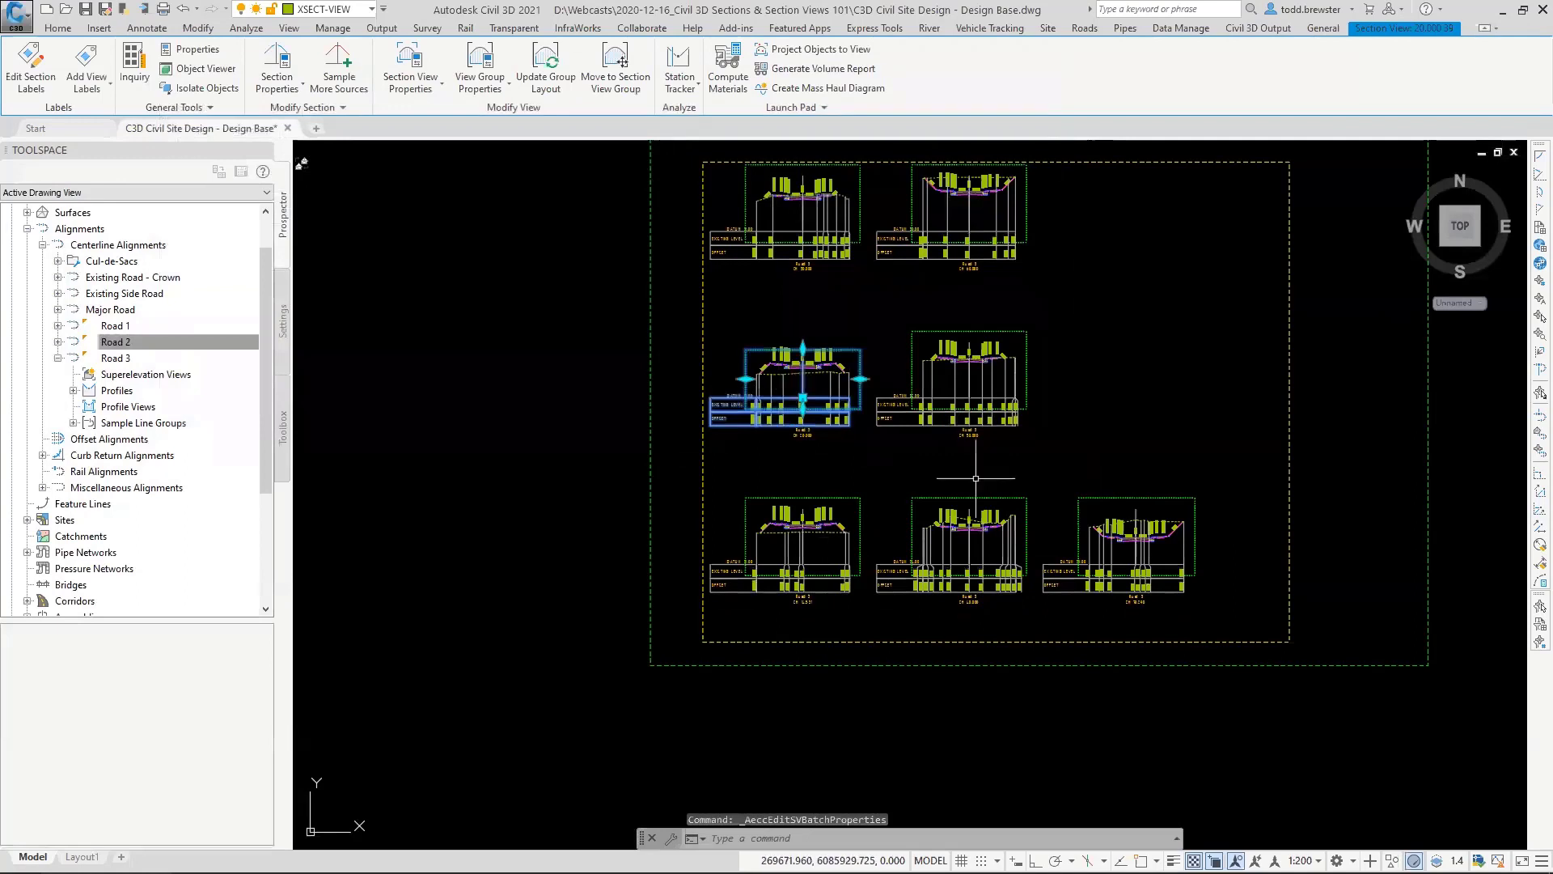
Step: Run Update Group Layout, then start and cancel a MOVE of a section view
{"action": "left_click", "coordinate": [526, 74]}
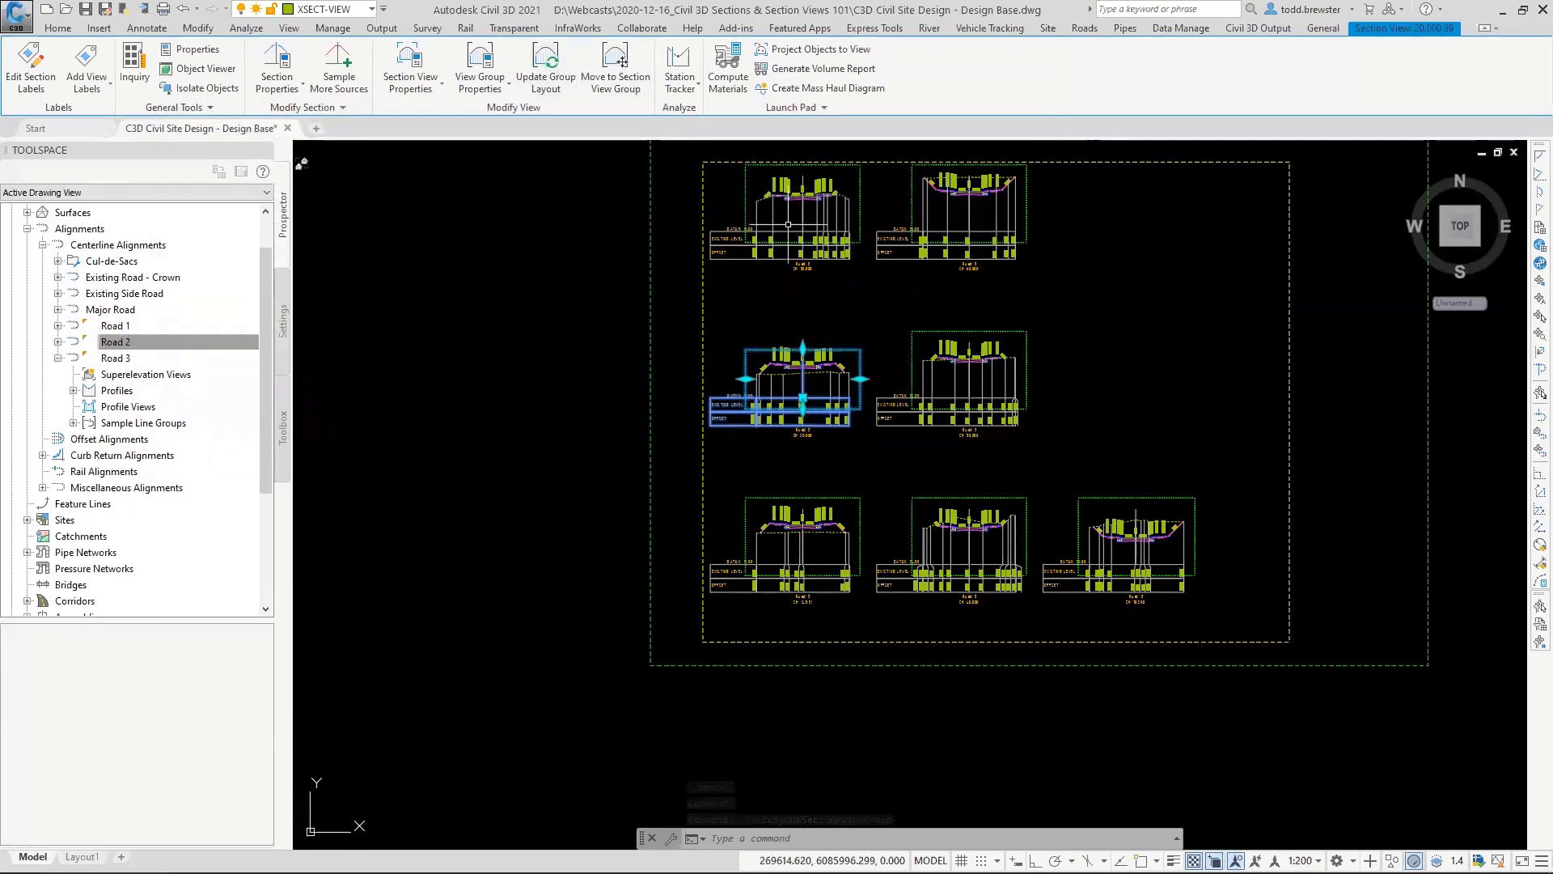
{"action": "type", "text": "m"}
{"action": "key", "text": "Return"}
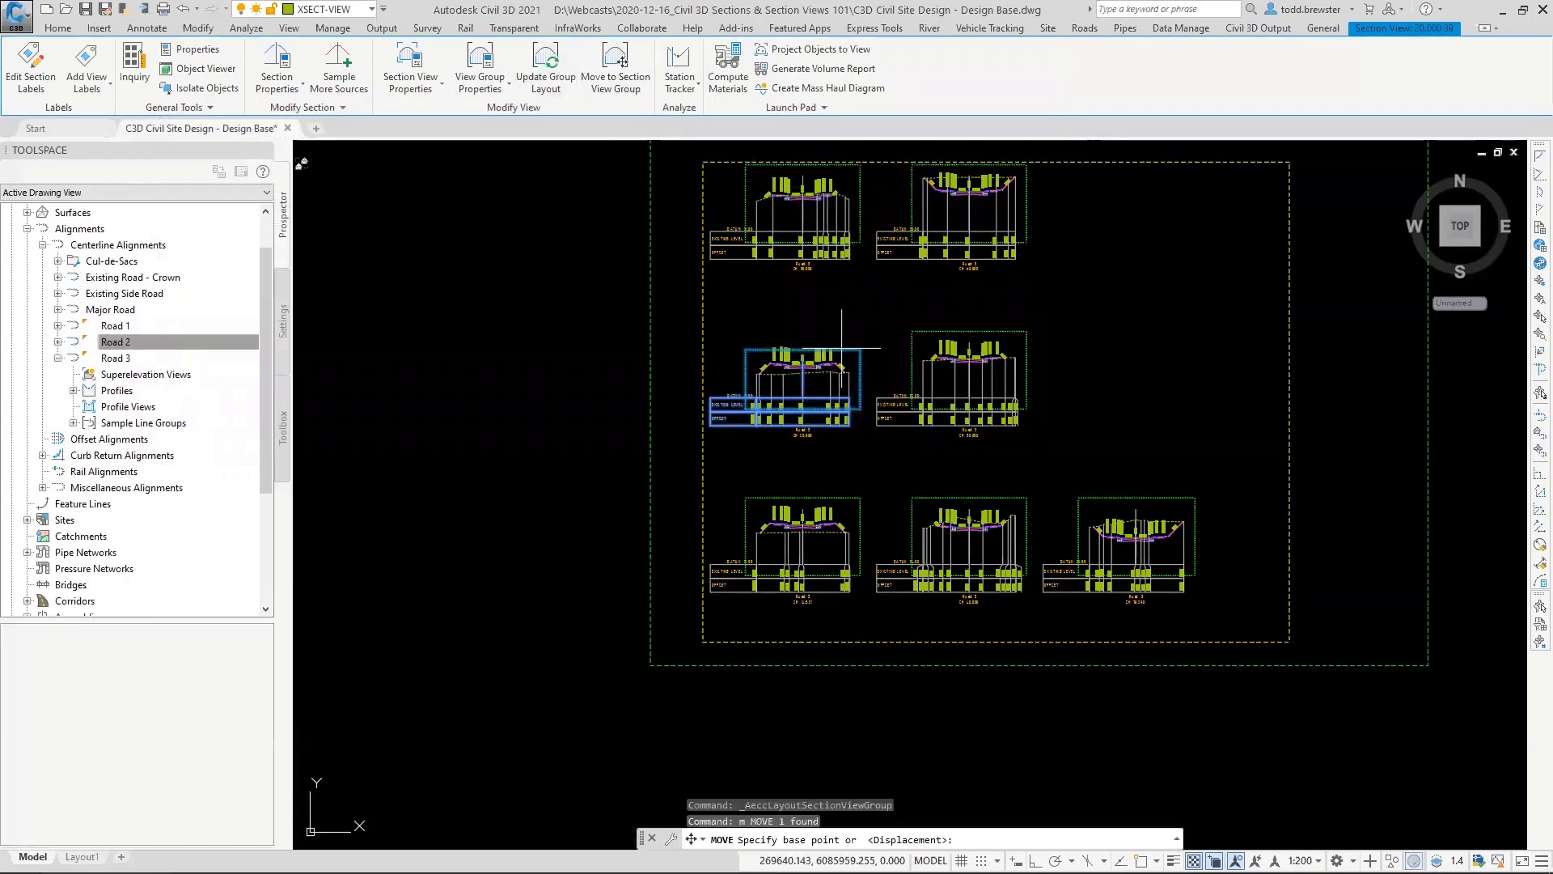
{"action": "left_click", "coordinate": [862, 327]}
{"action": "key", "text": "Escape"}
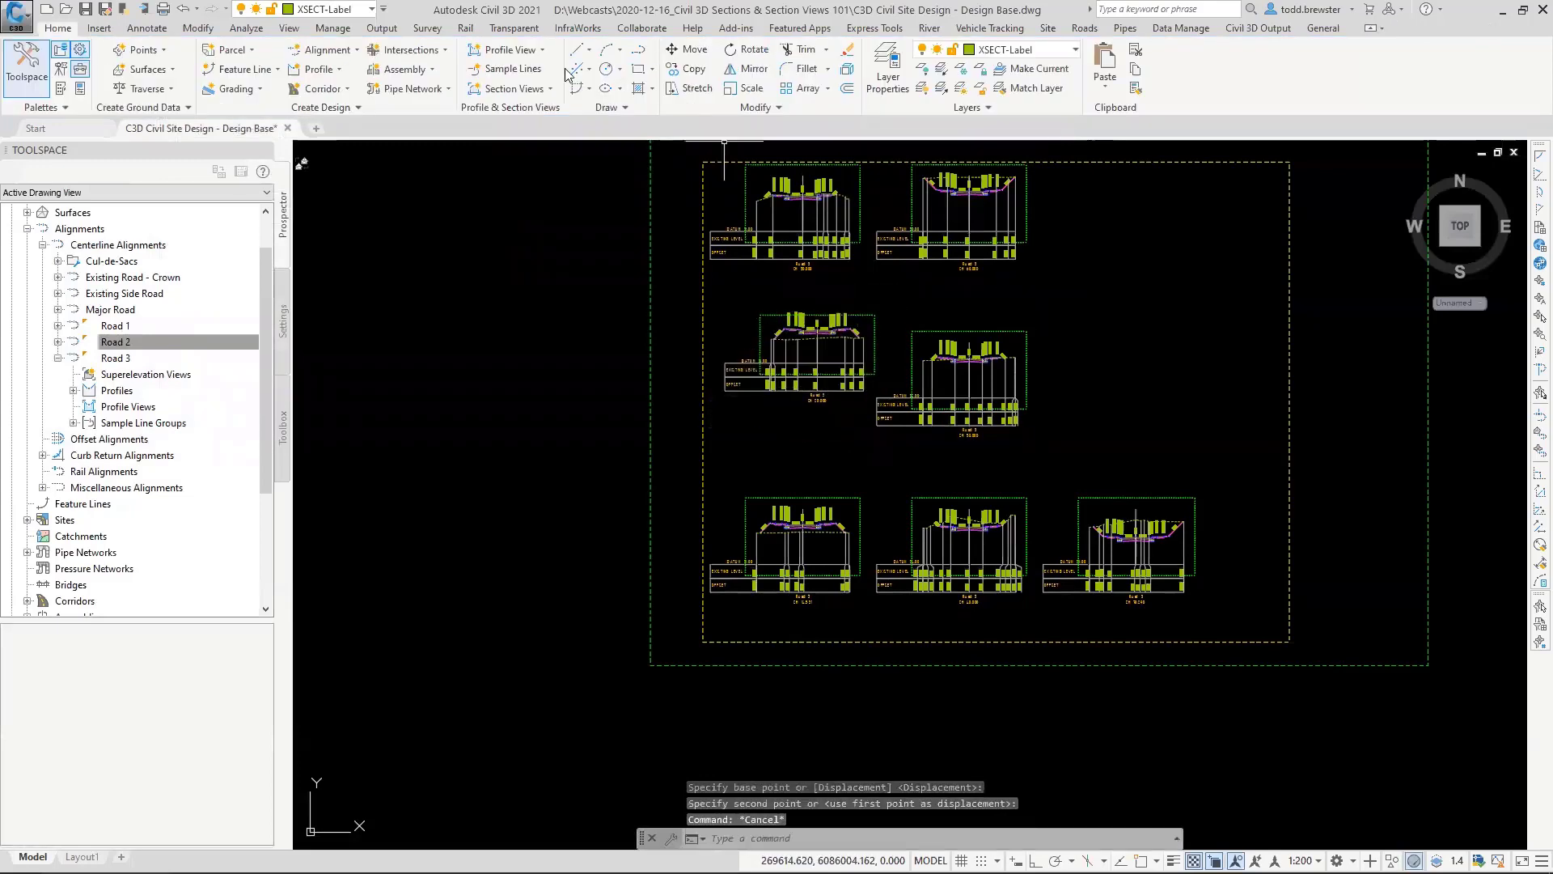
Step: Reselect the middle-left view, update the group layout again, and zoom in on CH 20.000
{"action": "left_click", "coordinate": [783, 328]}
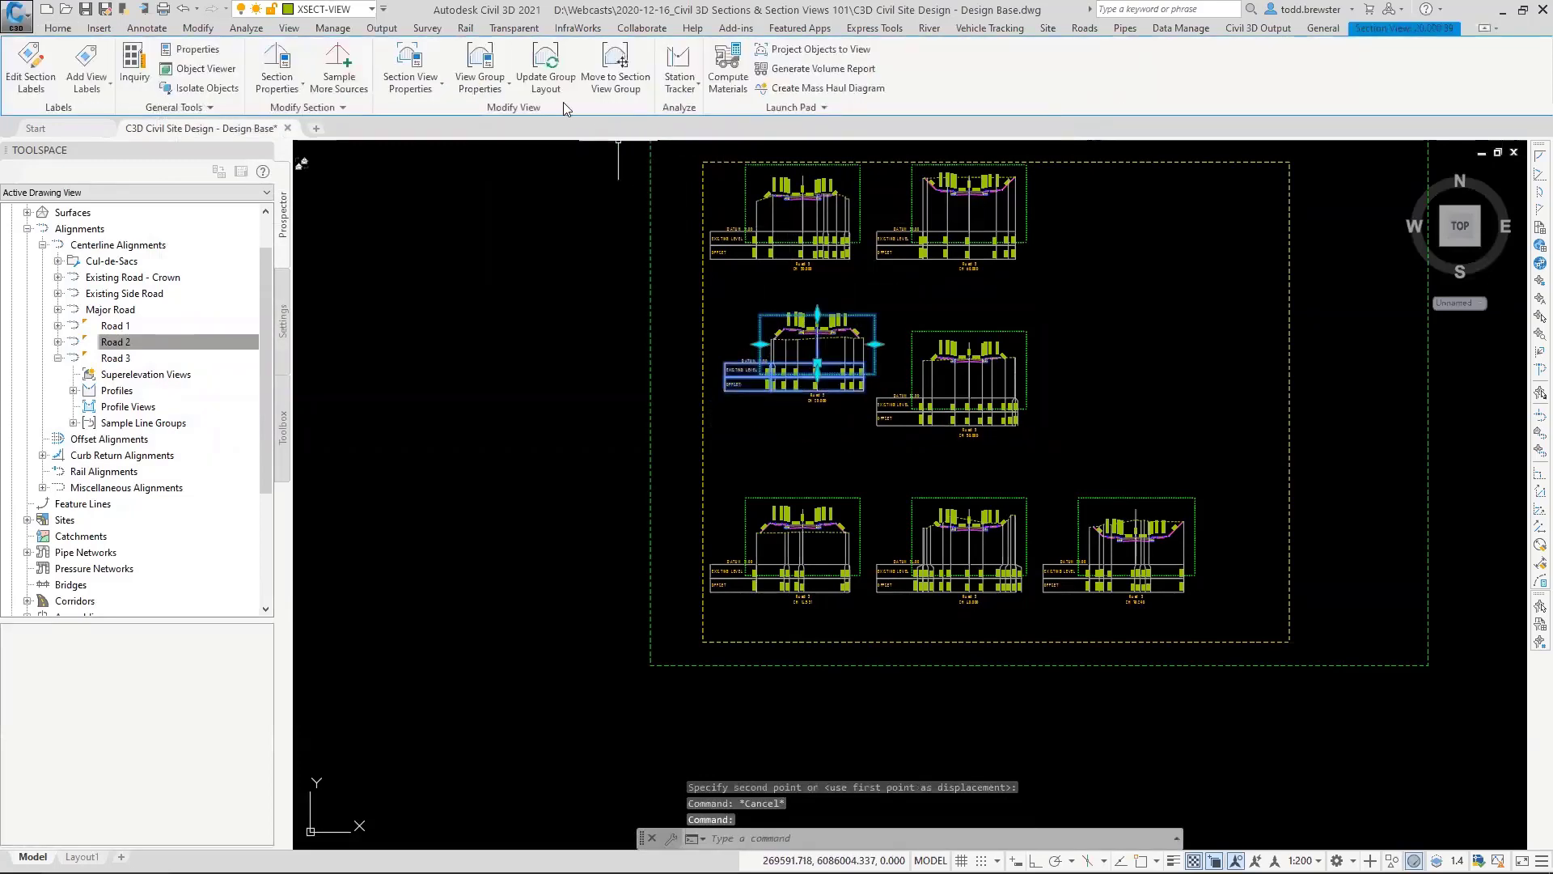
{"action": "left_click", "coordinate": [547, 73]}
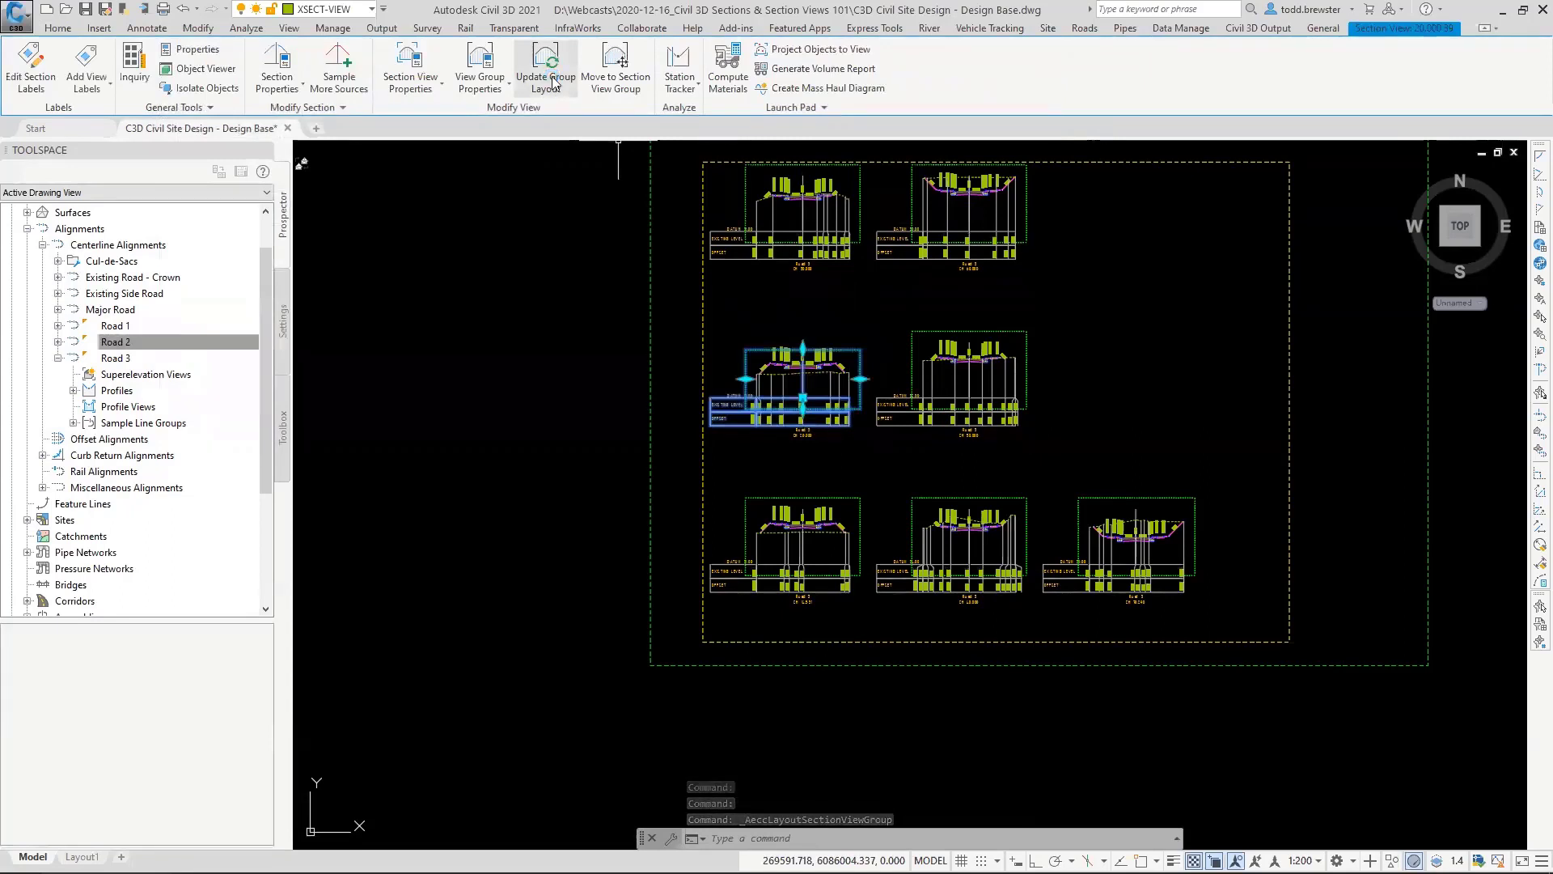
{"action": "left_click", "coordinate": [834, 334]}
{"action": "key", "text": "Escape"}
{"action": "key", "text": "Escape"}
{"action": "scroll", "coordinate": [746, 384], "scroll_direction": "up", "scroll_amount": 4}
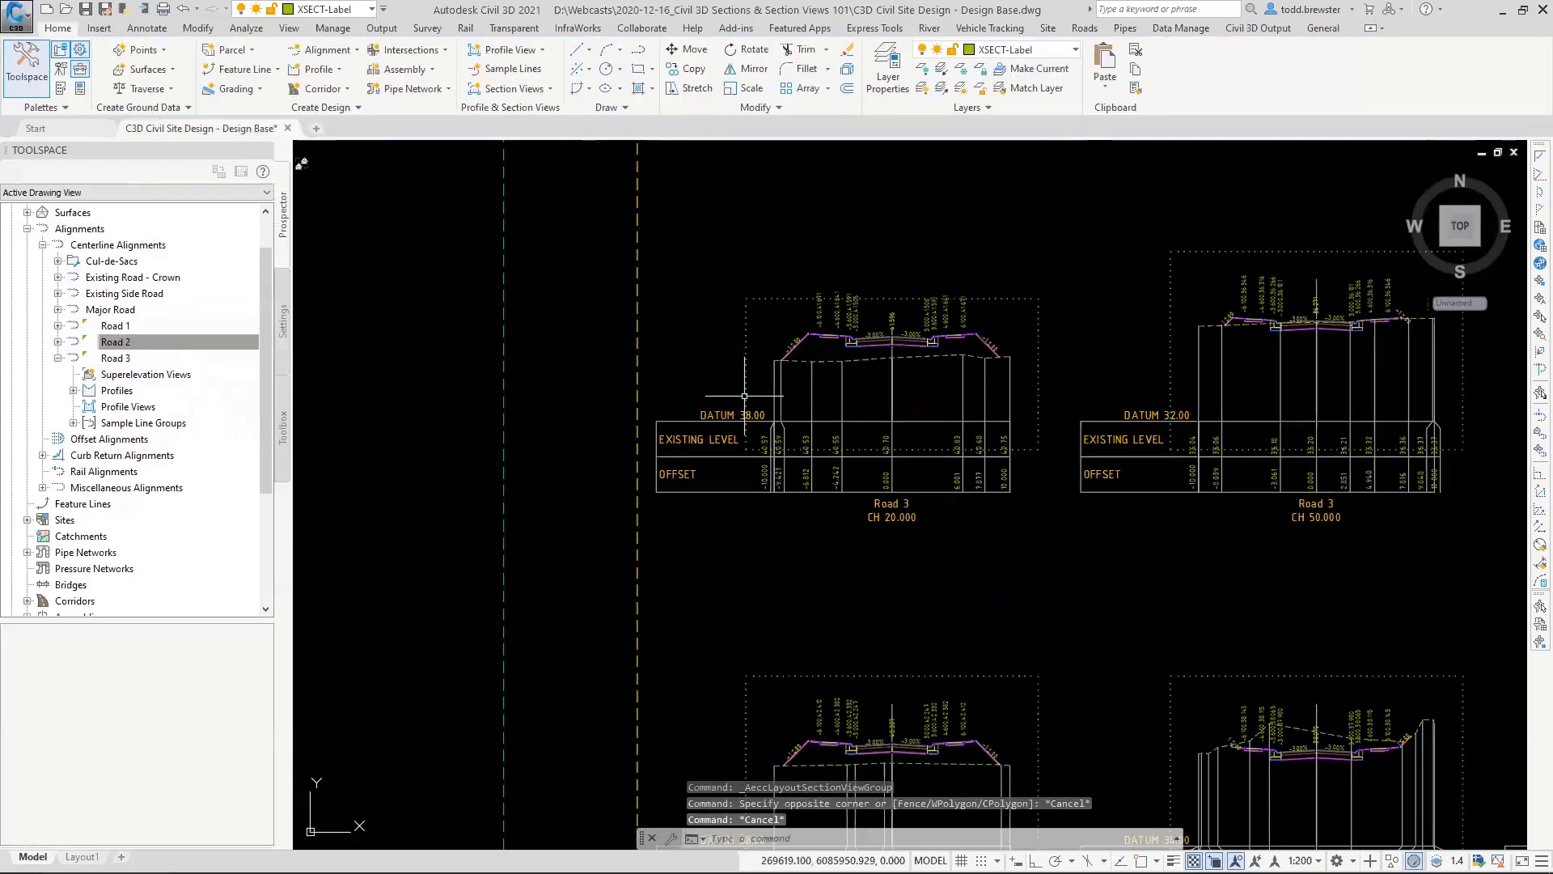
{"action": "scroll", "coordinate": [764, 453], "scroll_direction": "up", "scroll_amount": 2}
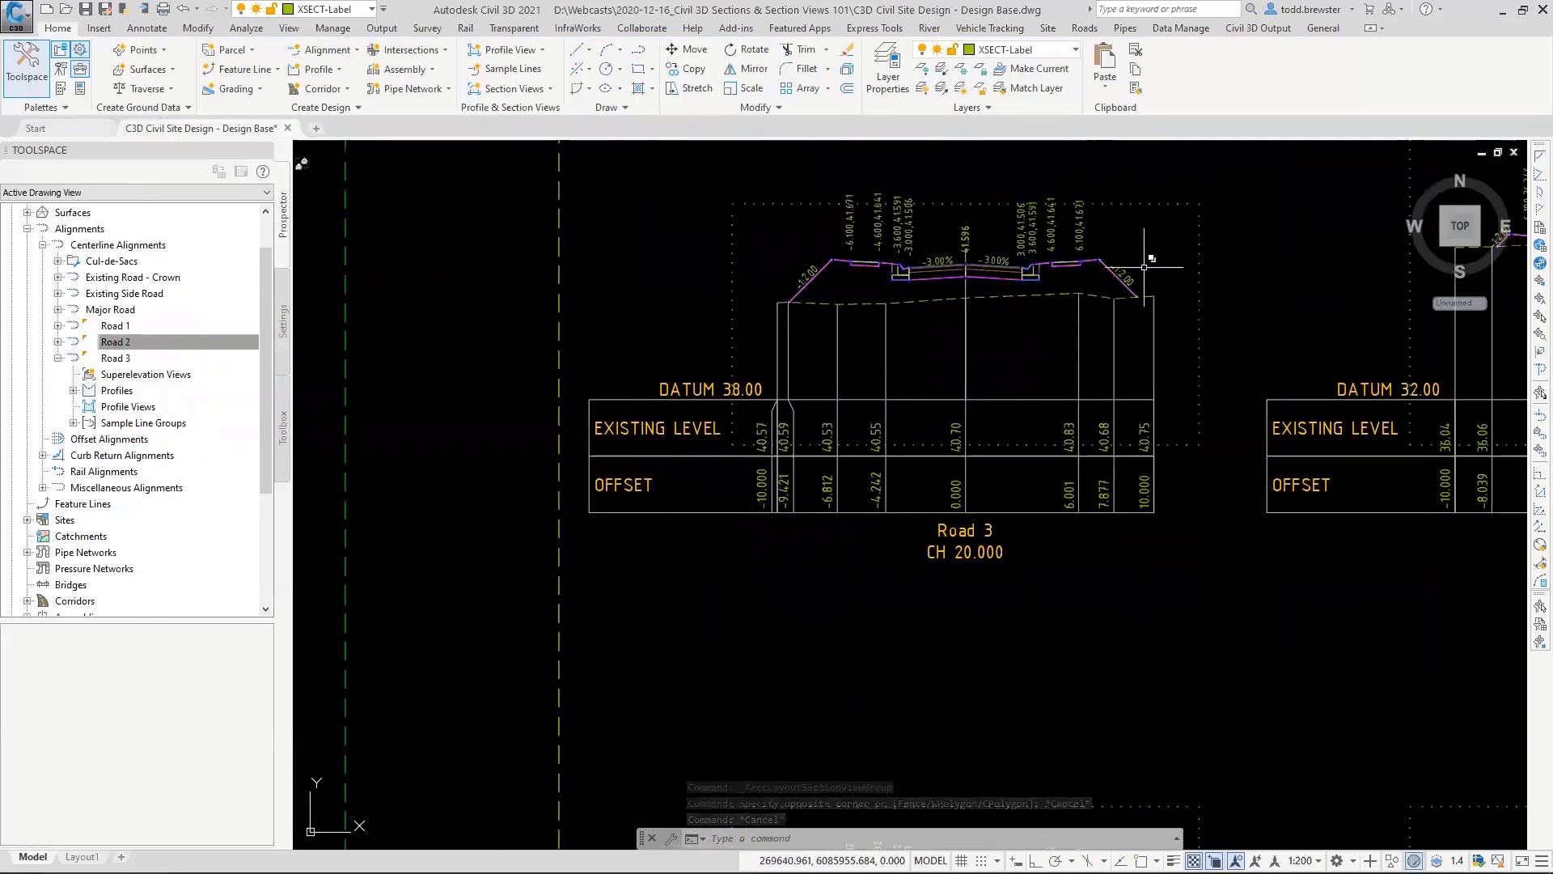
{"action": "key", "text": "Escape"}
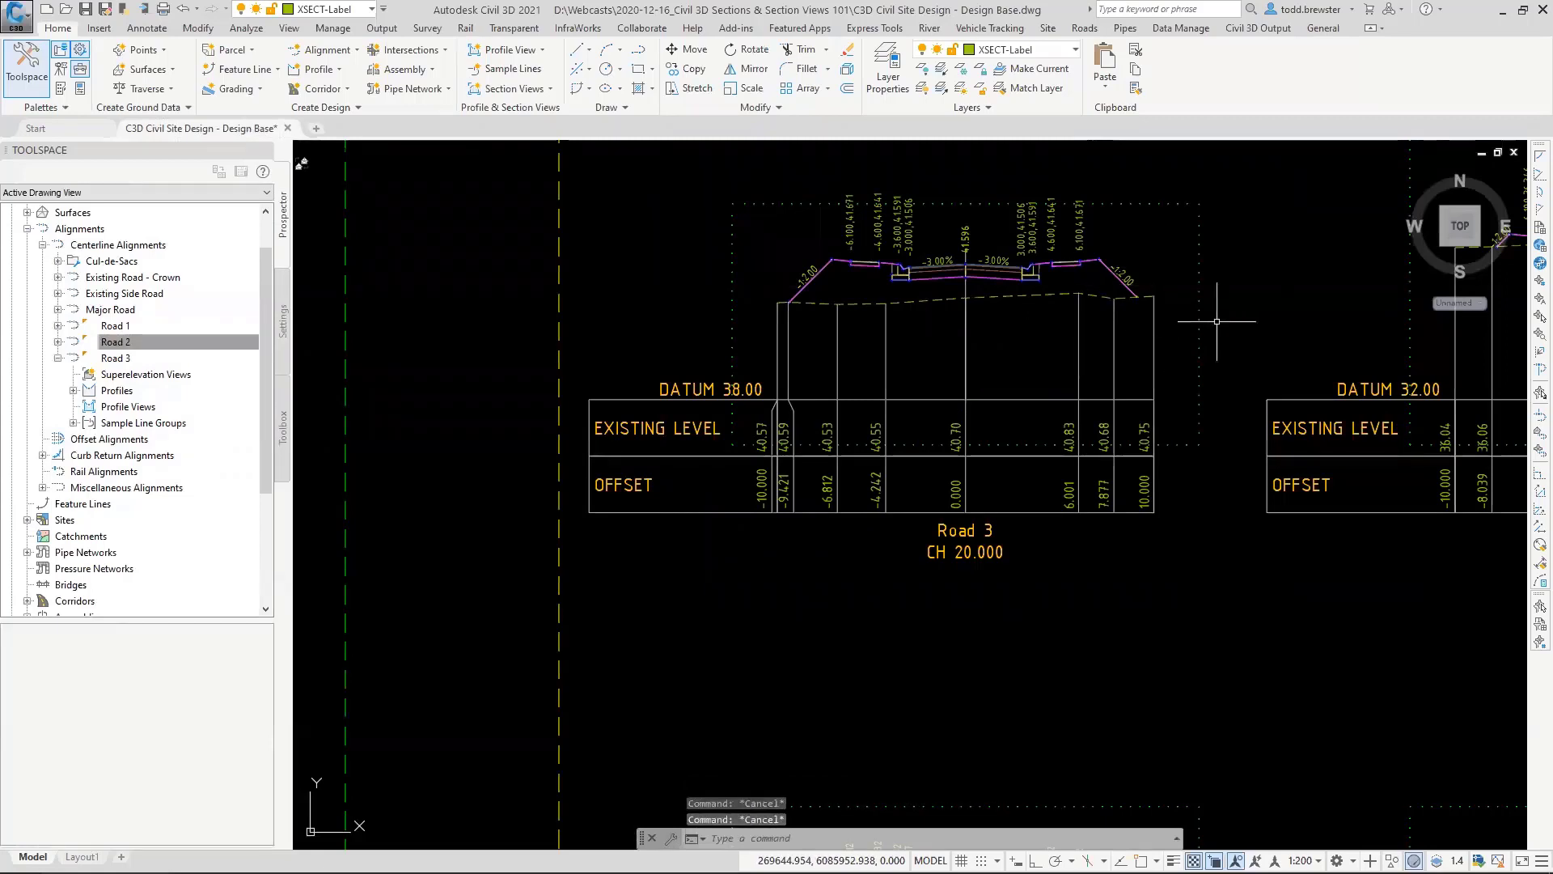
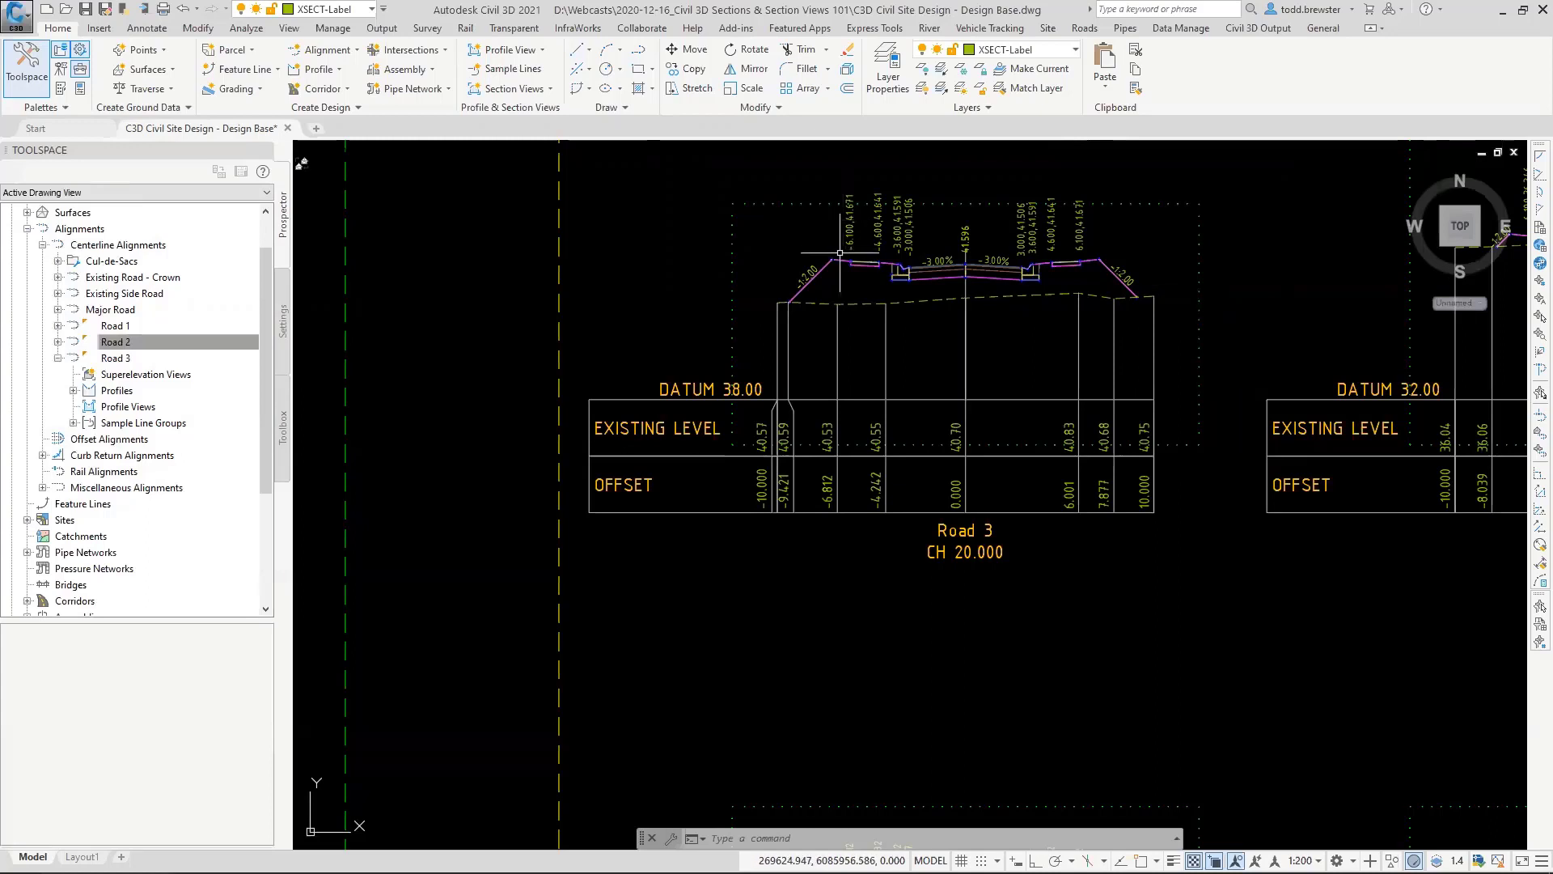
Step: Pan and zoom out to show the site plan and the section view grid
{"action": "middle_click_drag", "start_coordinate": [1188, 250], "coordinate": [1096, 251]}
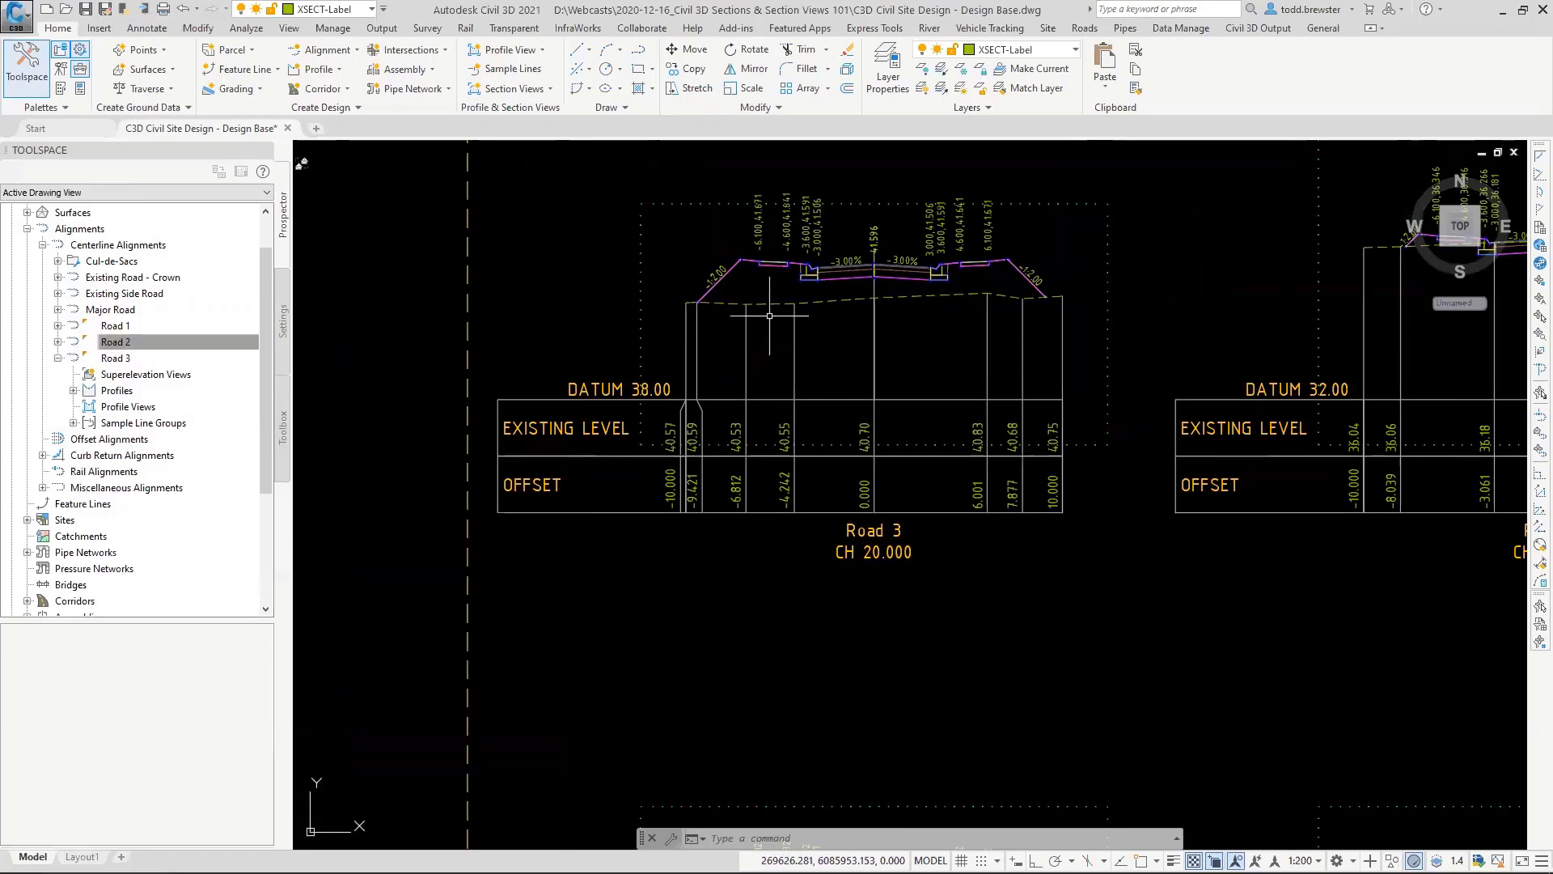
{"action": "scroll", "coordinate": [769, 315], "scroll_direction": "down", "scroll_amount": 10}
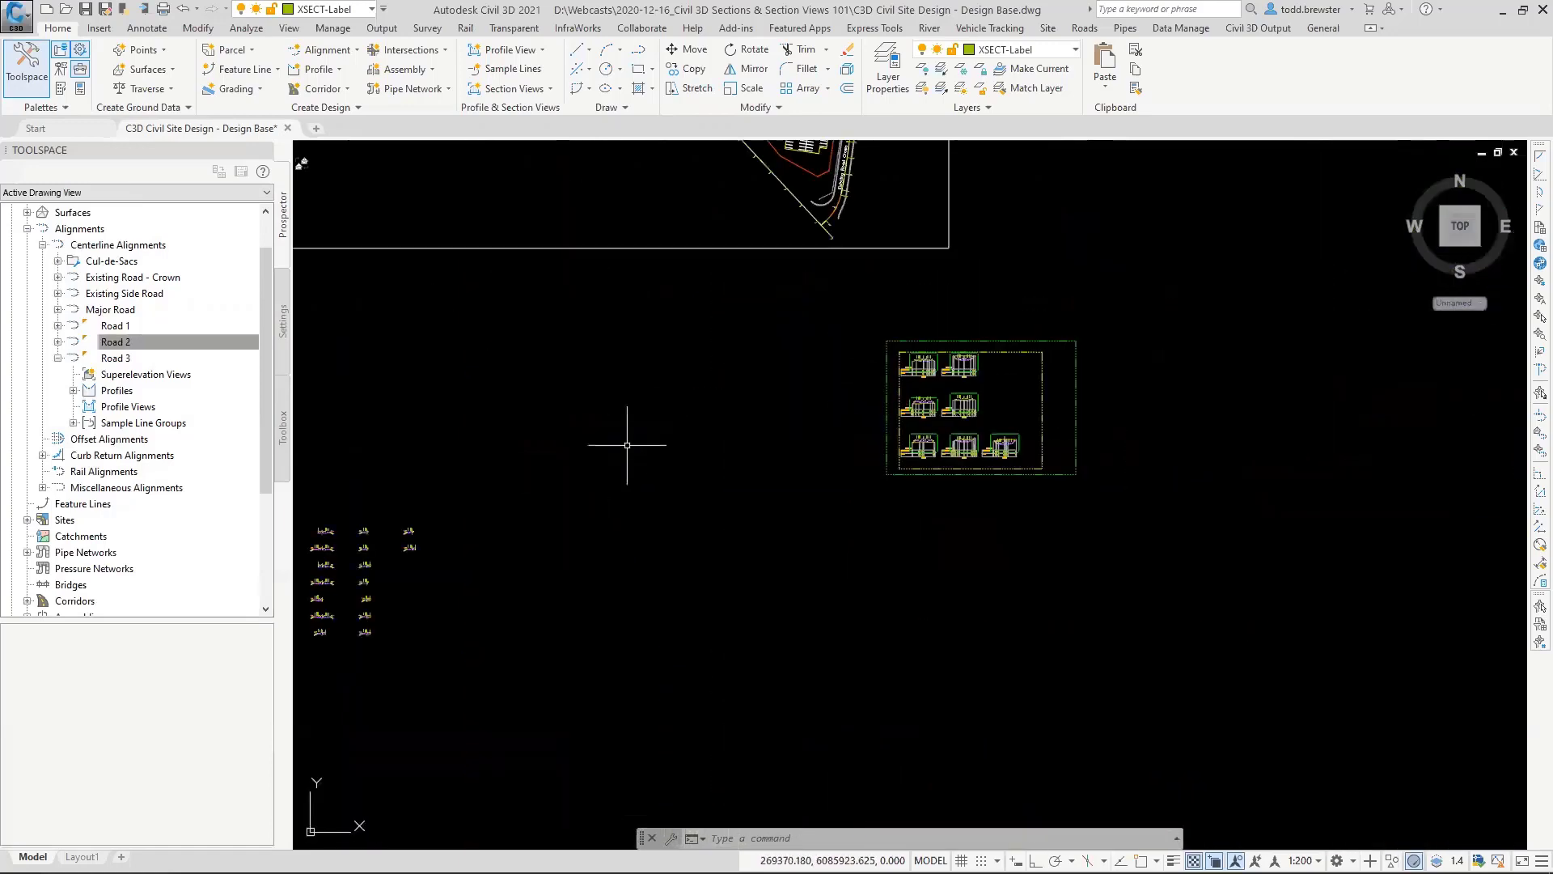
{"action": "mouse_move", "coordinate": [627, 445]}
{"action": "middle_mouse_down"}
{"action": "mouse_move", "coordinate": [687, 728]}
{"action": "mouse_move", "coordinate": [659, 809]}
{"action": "middle_mouse_up"}
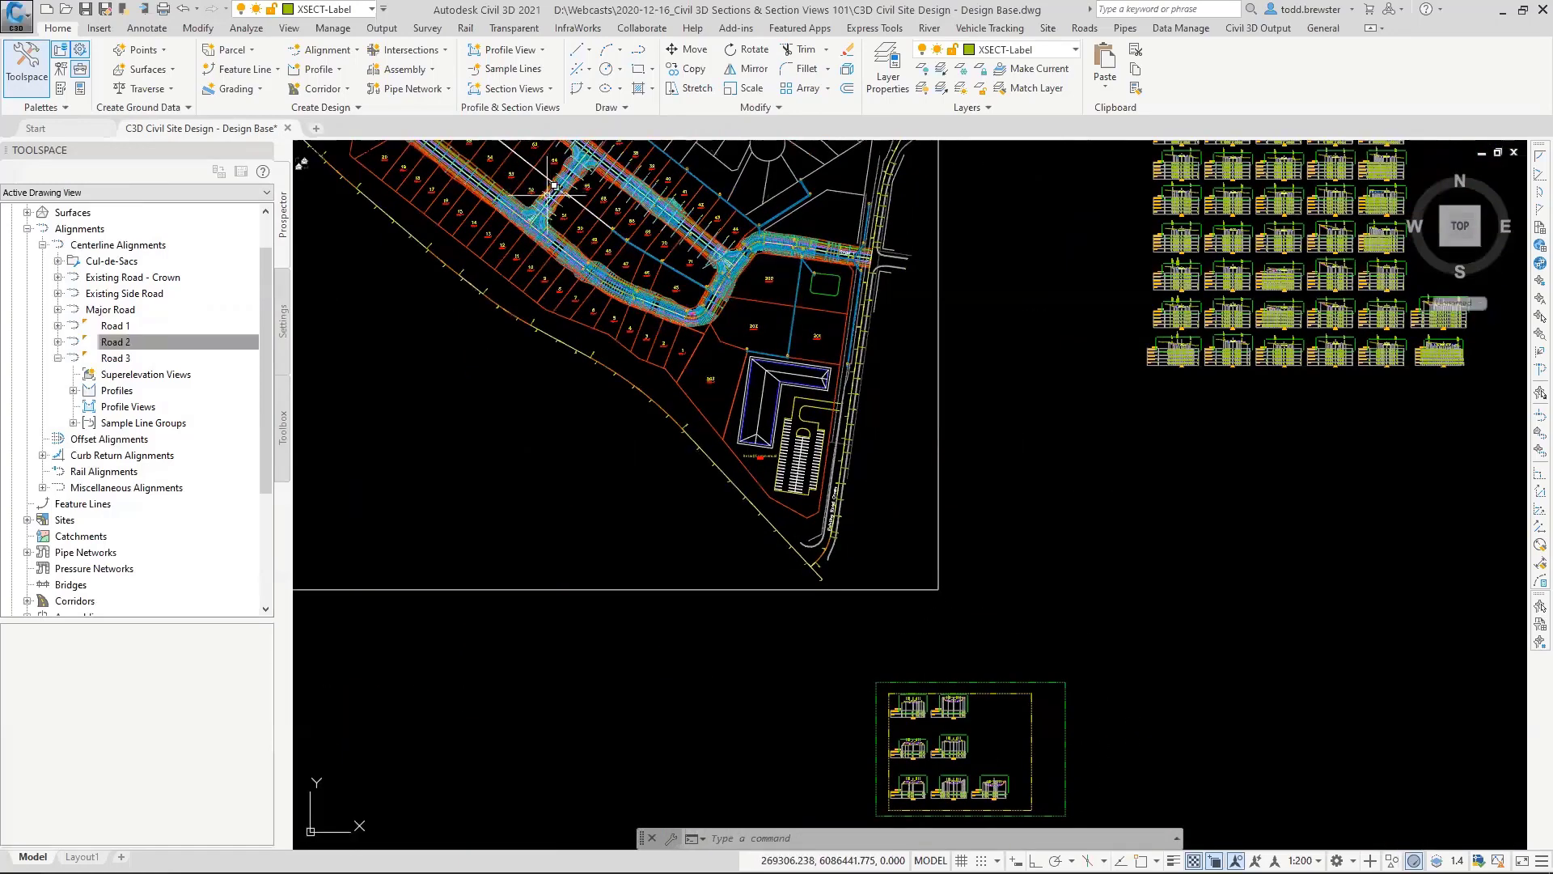
{"action": "scroll", "coordinate": [552, 188], "scroll_direction": "up", "scroll_amount": 5}
Step: Check the Road 3 alignment in plan, then select the top-left Road 3 section view
{"action": "left_click", "coordinate": [570, 194]}
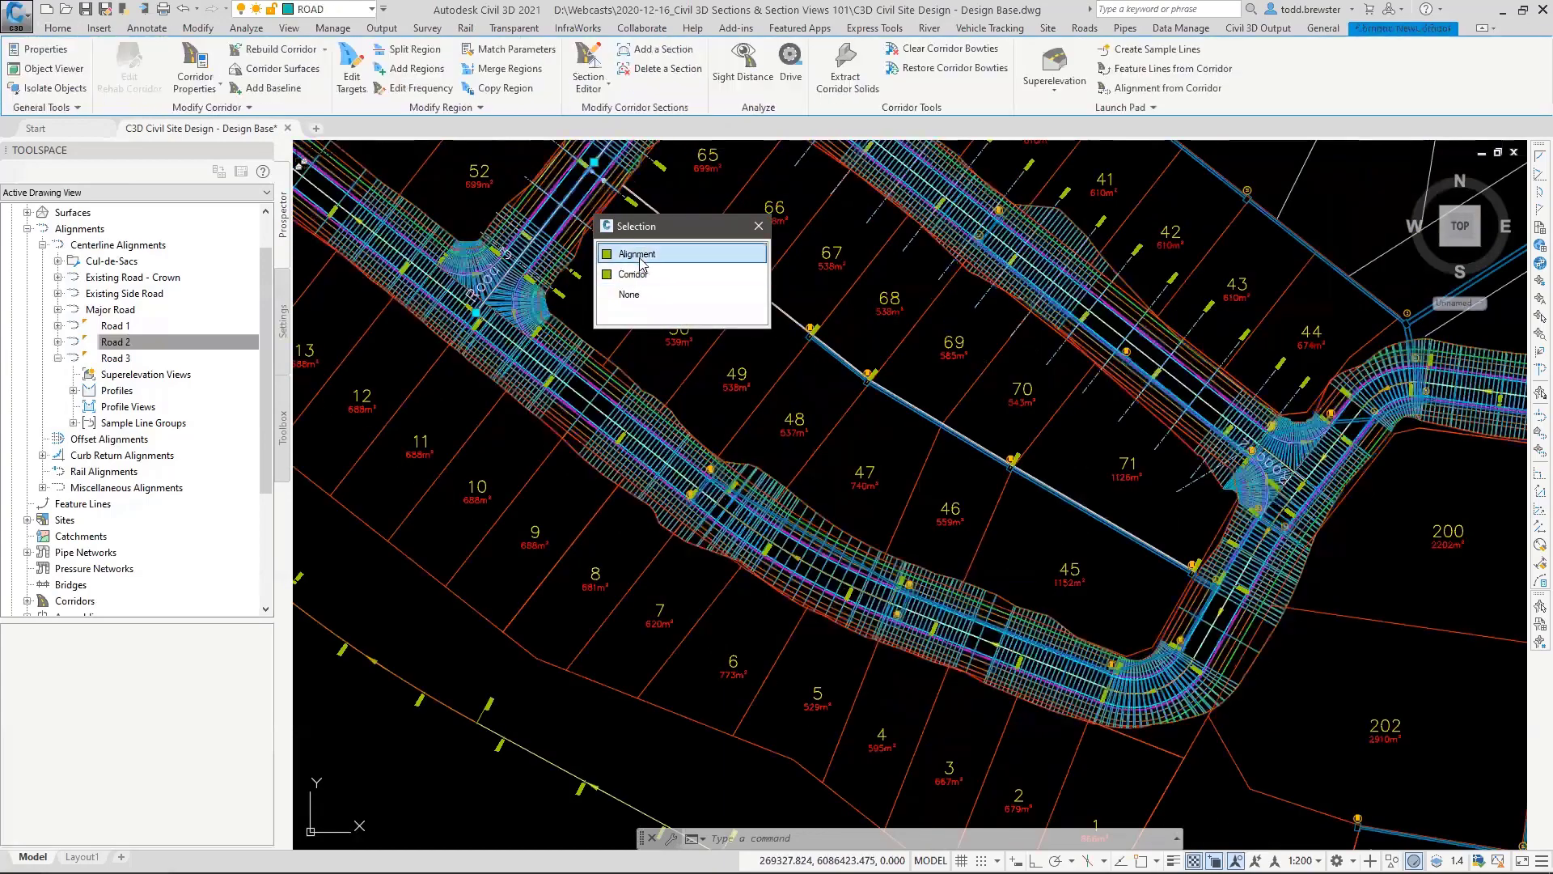
{"action": "left_click", "coordinate": [638, 256]}
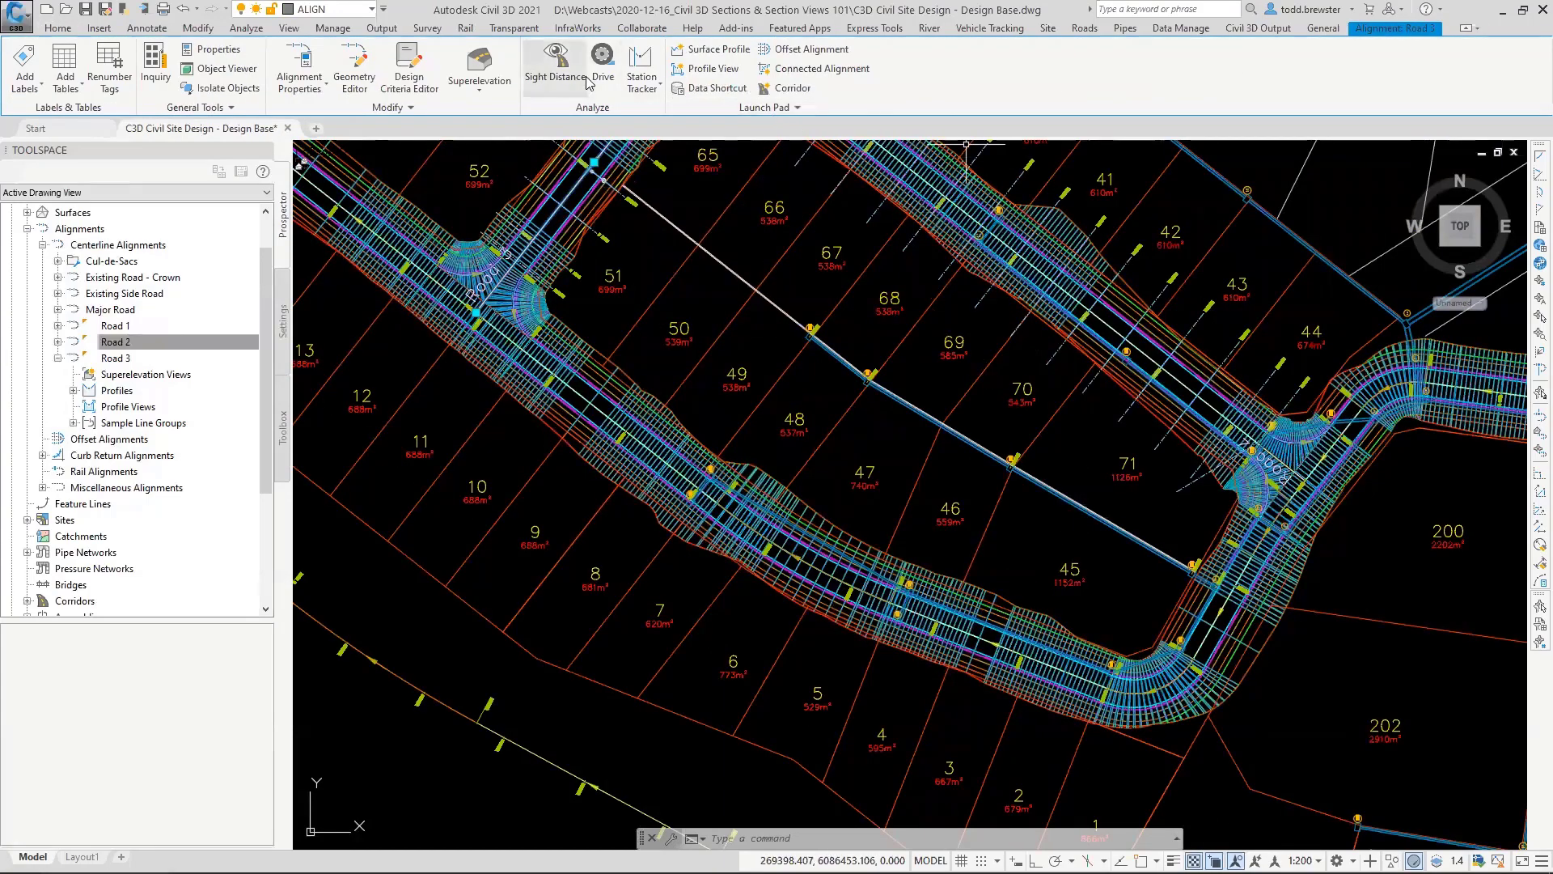
{"action": "key", "text": "Escape"}
{"action": "key", "text": "Escape"}
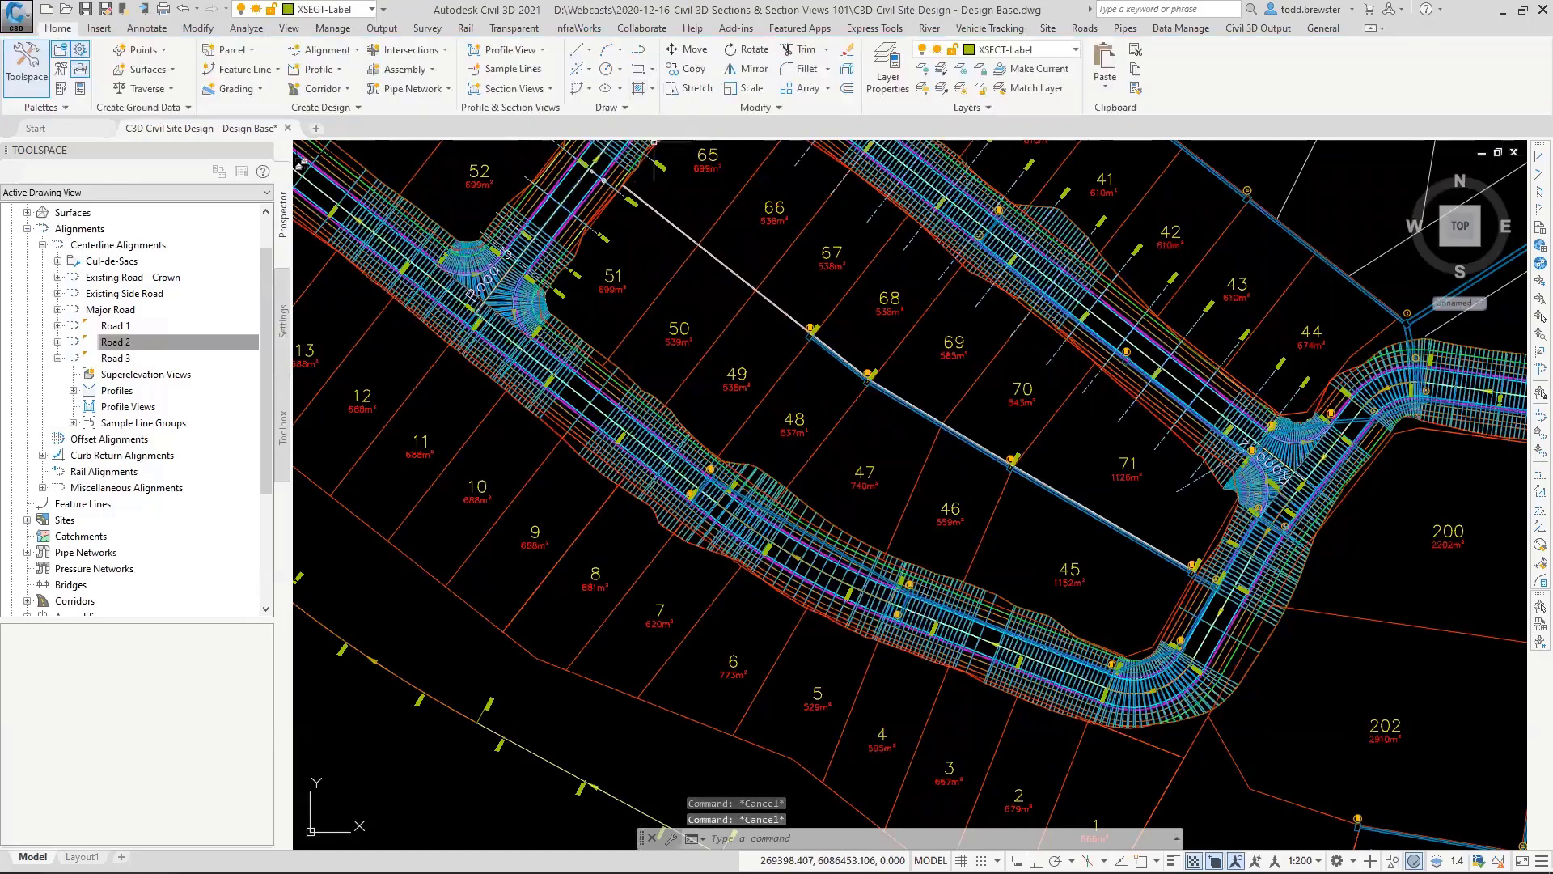
{"action": "scroll", "coordinate": [804, 416], "scroll_direction": "down", "scroll_amount": 5}
{"action": "scroll", "coordinate": [954, 526], "scroll_direction": "up", "scroll_amount": 3}
{"action": "left_click", "coordinate": [939, 491]}
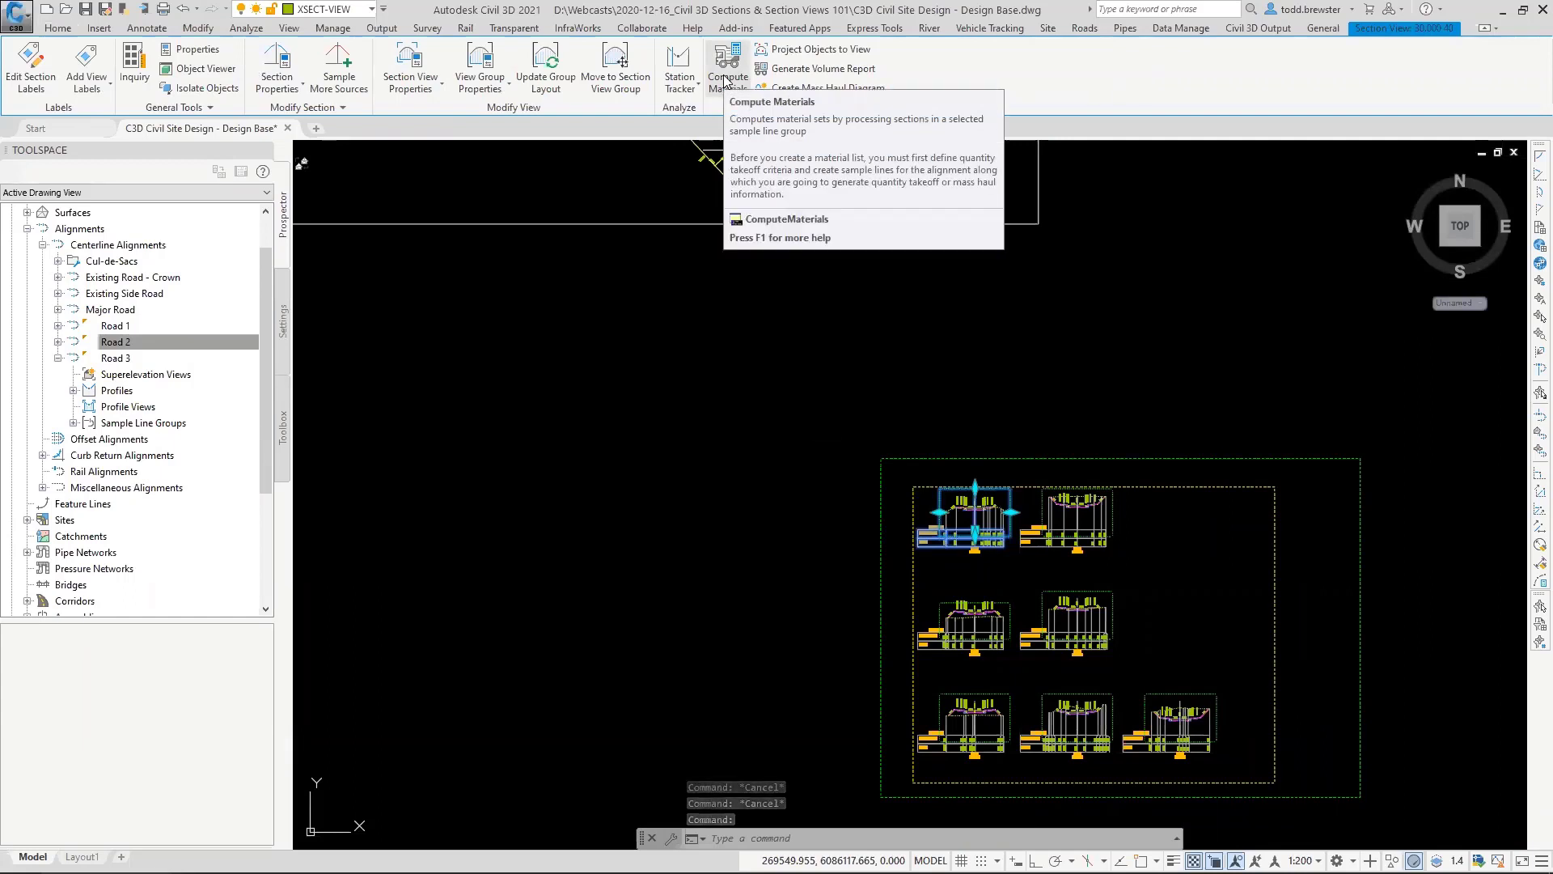
Step: Compute materials for Road 3 with sample line group SLG 02 using Cut and Fill criteria
{"action": "left_click", "coordinate": [725, 81]}
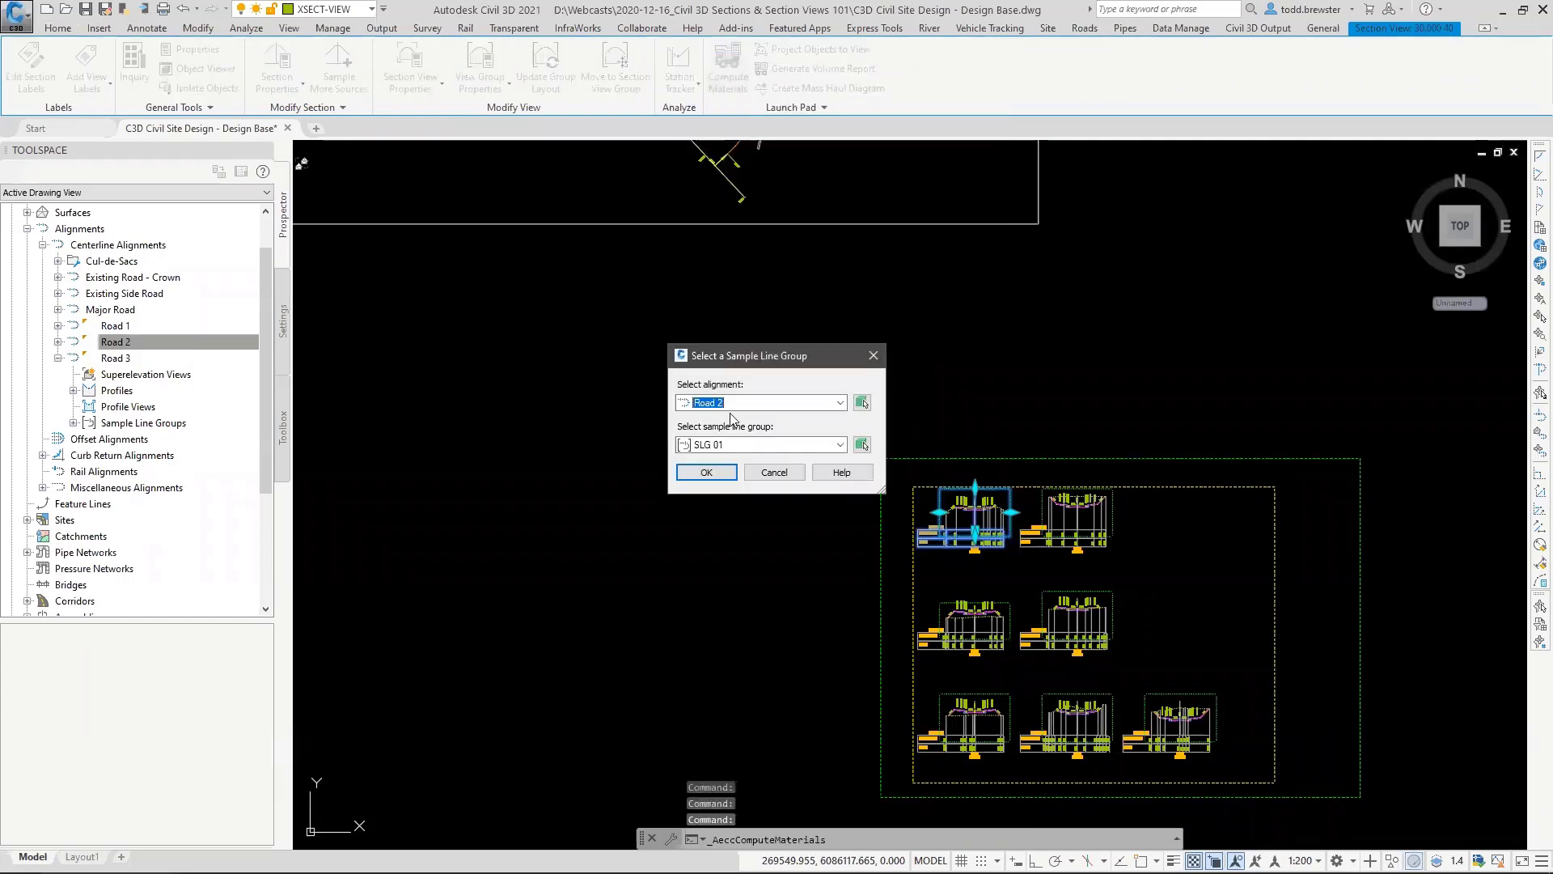
{"action": "left_click", "coordinate": [732, 403]}
{"action": "left_click", "coordinate": [714, 424]}
{"action": "left_click", "coordinate": [711, 472]}
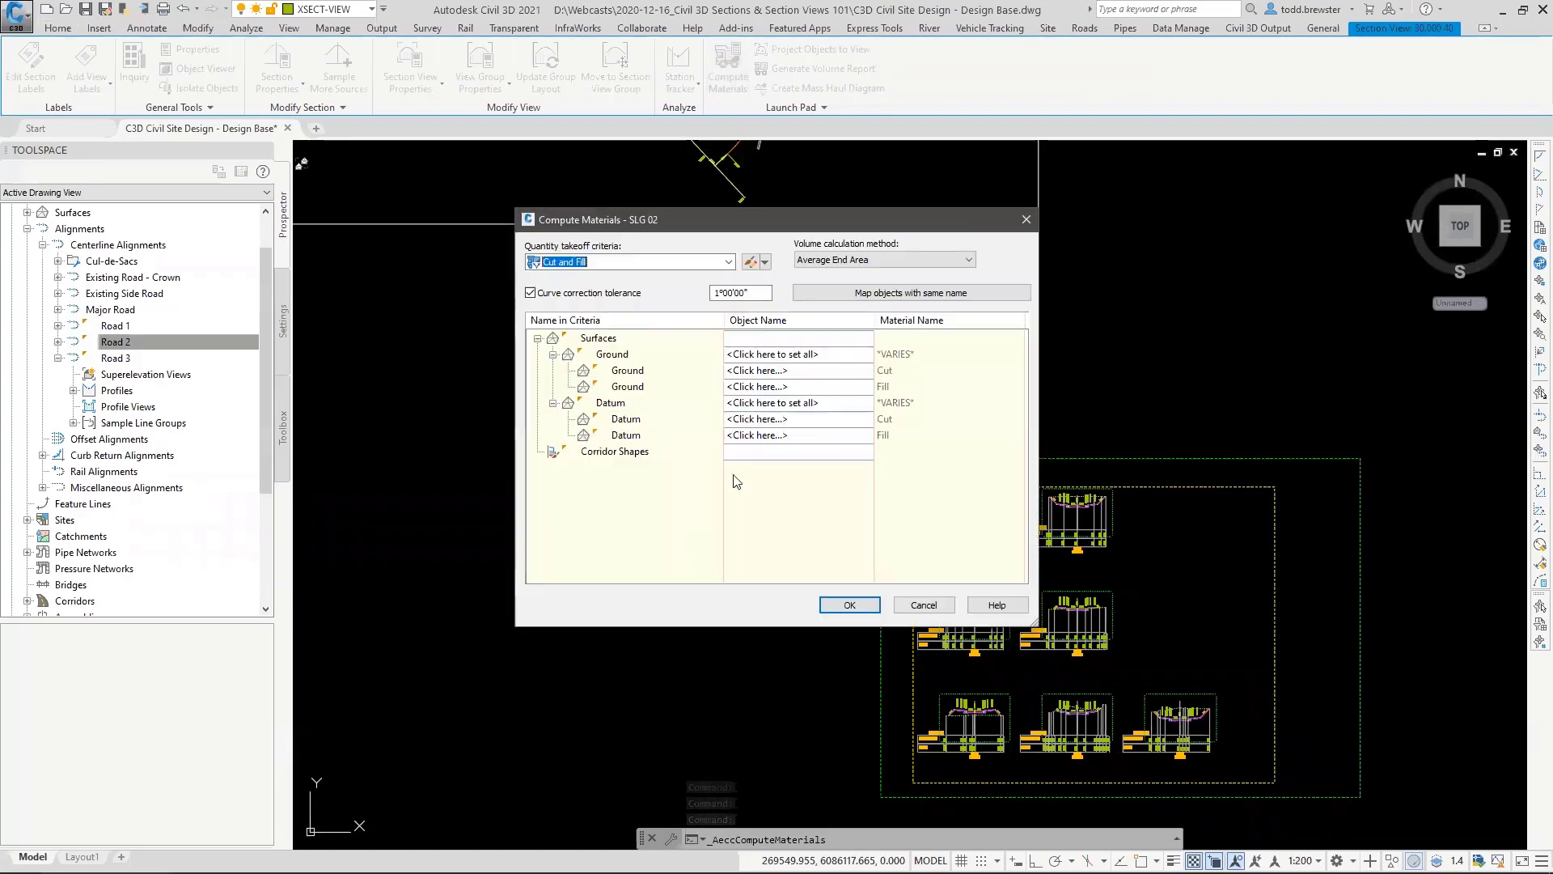
{"action": "left_click_drag", "start_coordinate": [595, 219], "coordinate": [420, 119]}
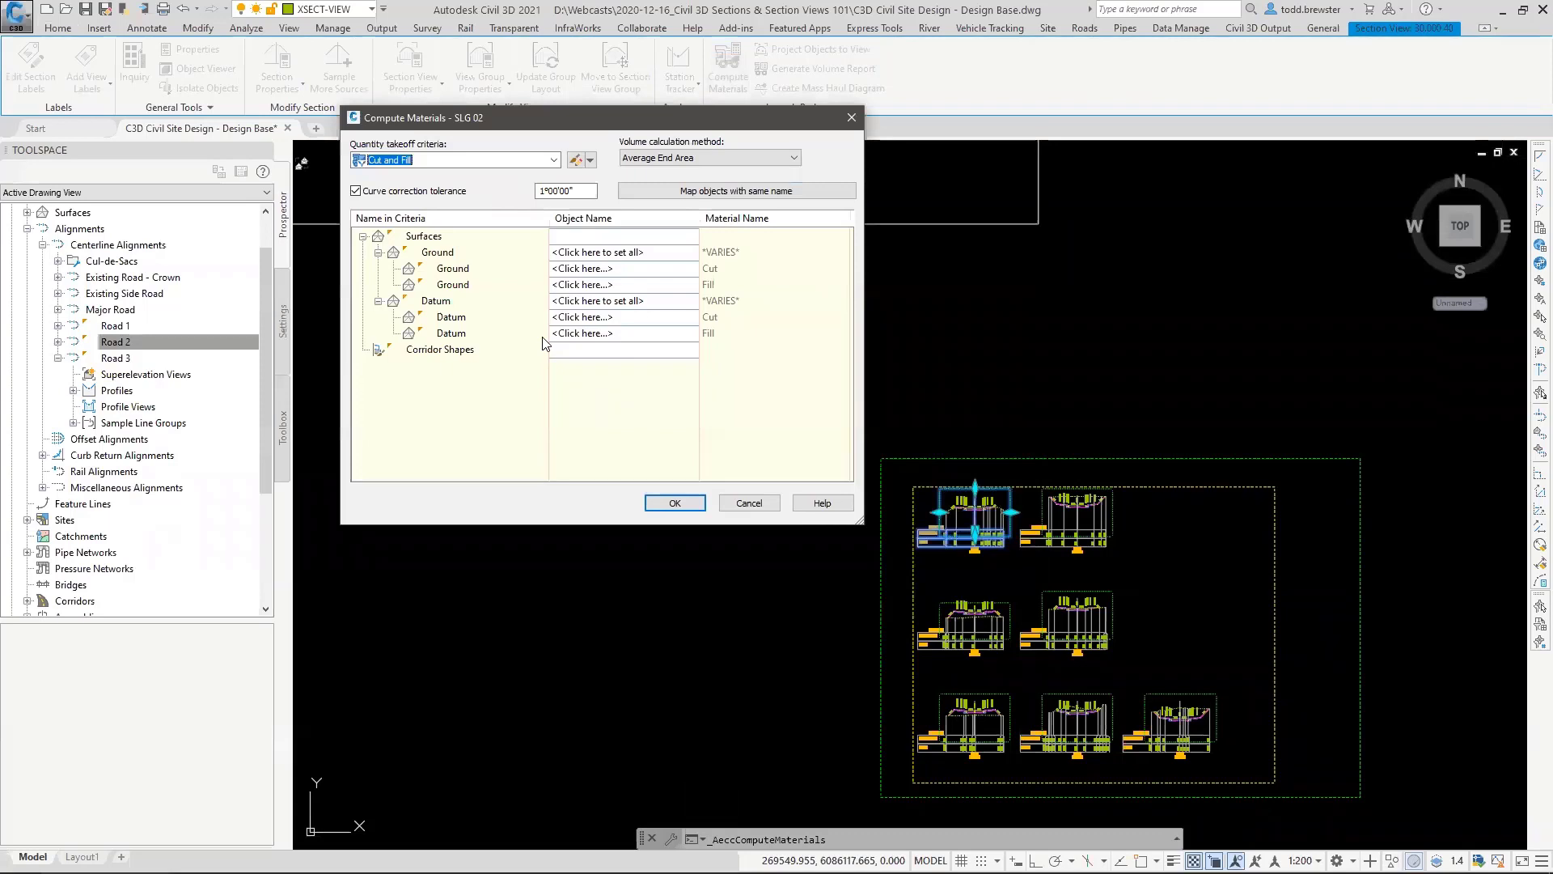
{"action": "left_click", "coordinate": [553, 159]}
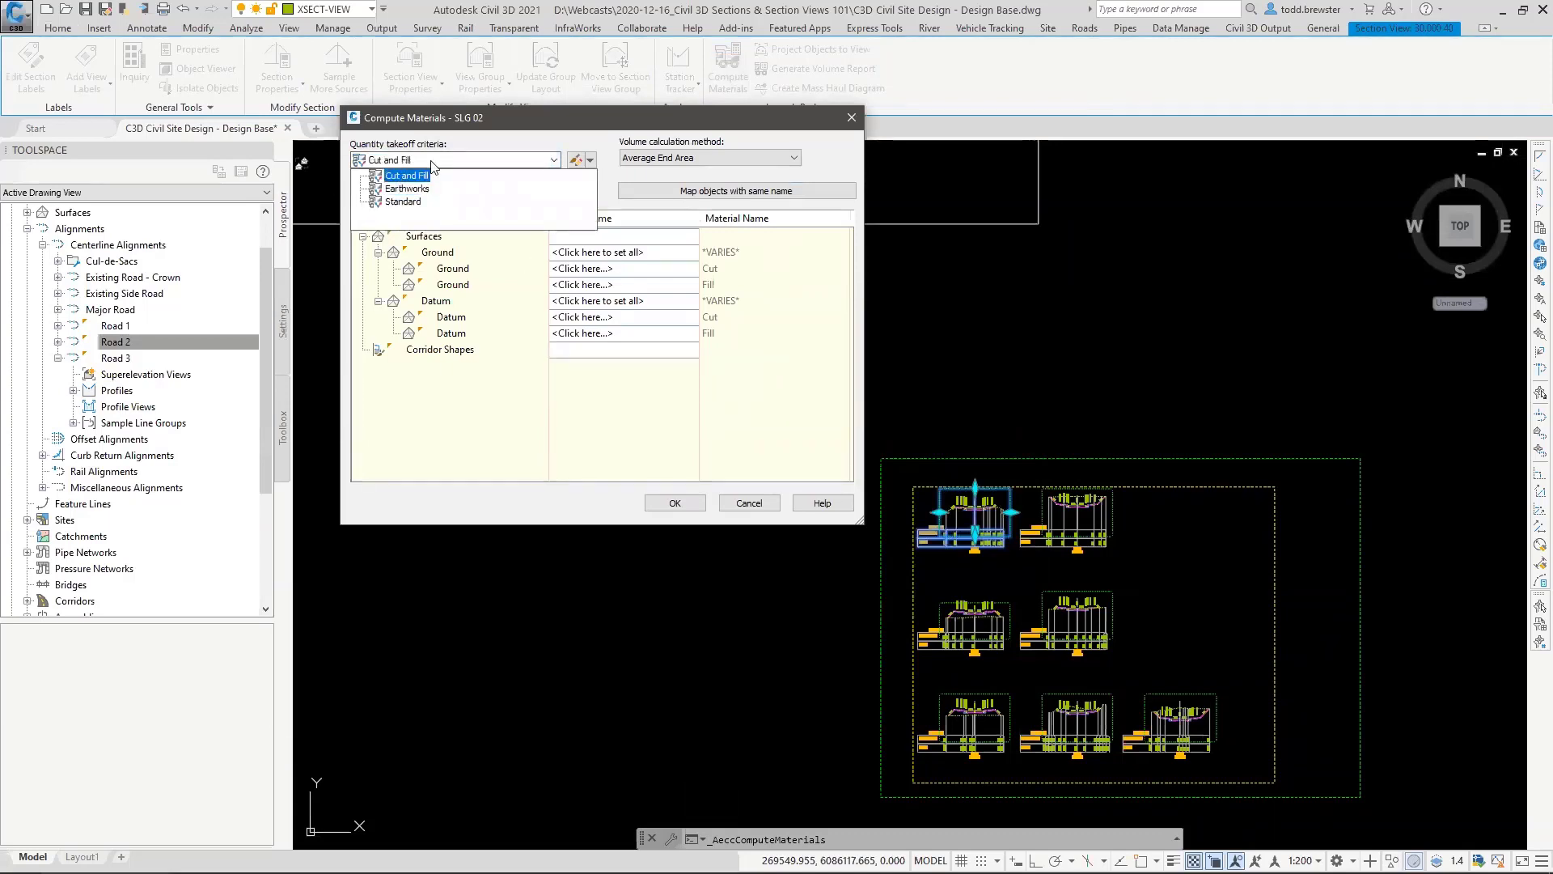
{"action": "left_click", "coordinate": [473, 134]}
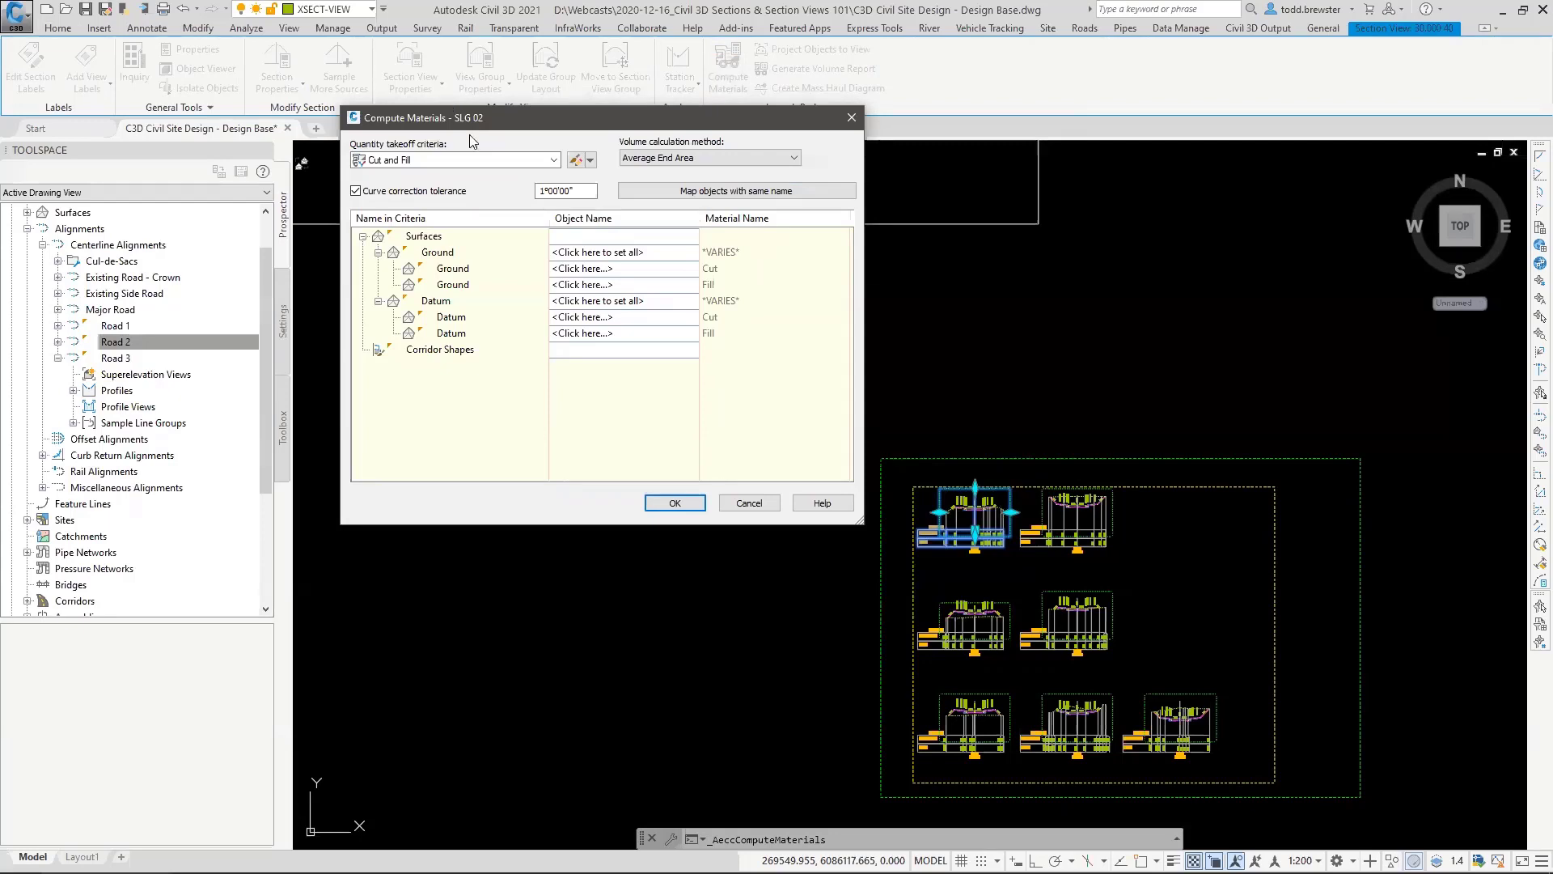
Step: Map Ground to surface NS and Datum to C3D-DatumSurface, then compute
{"action": "left_click", "coordinate": [628, 254]}
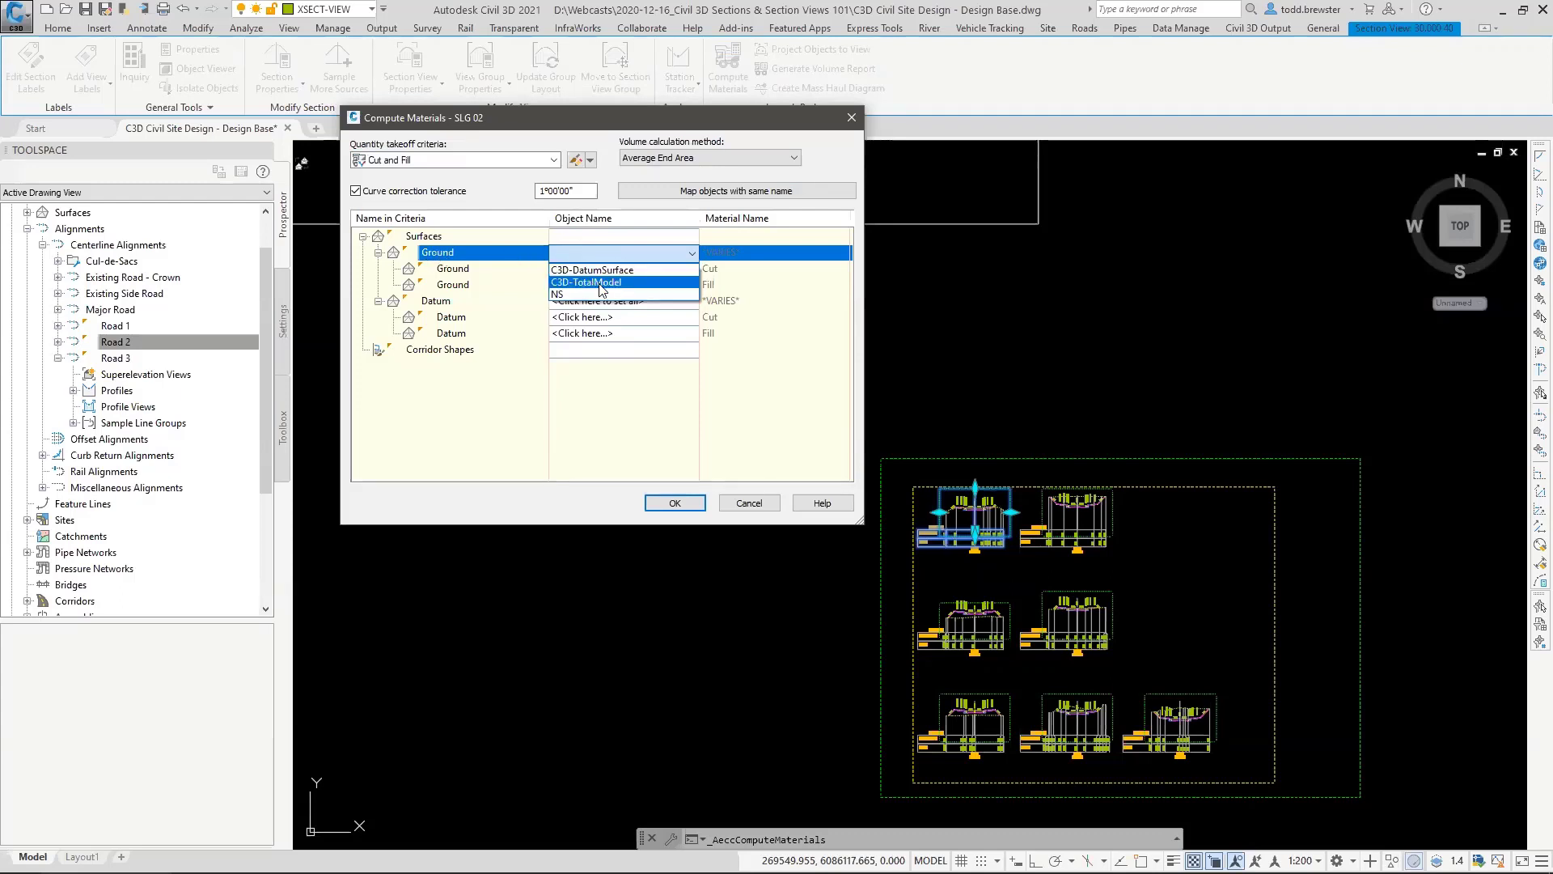
{"action": "left_click", "coordinate": [643, 295]}
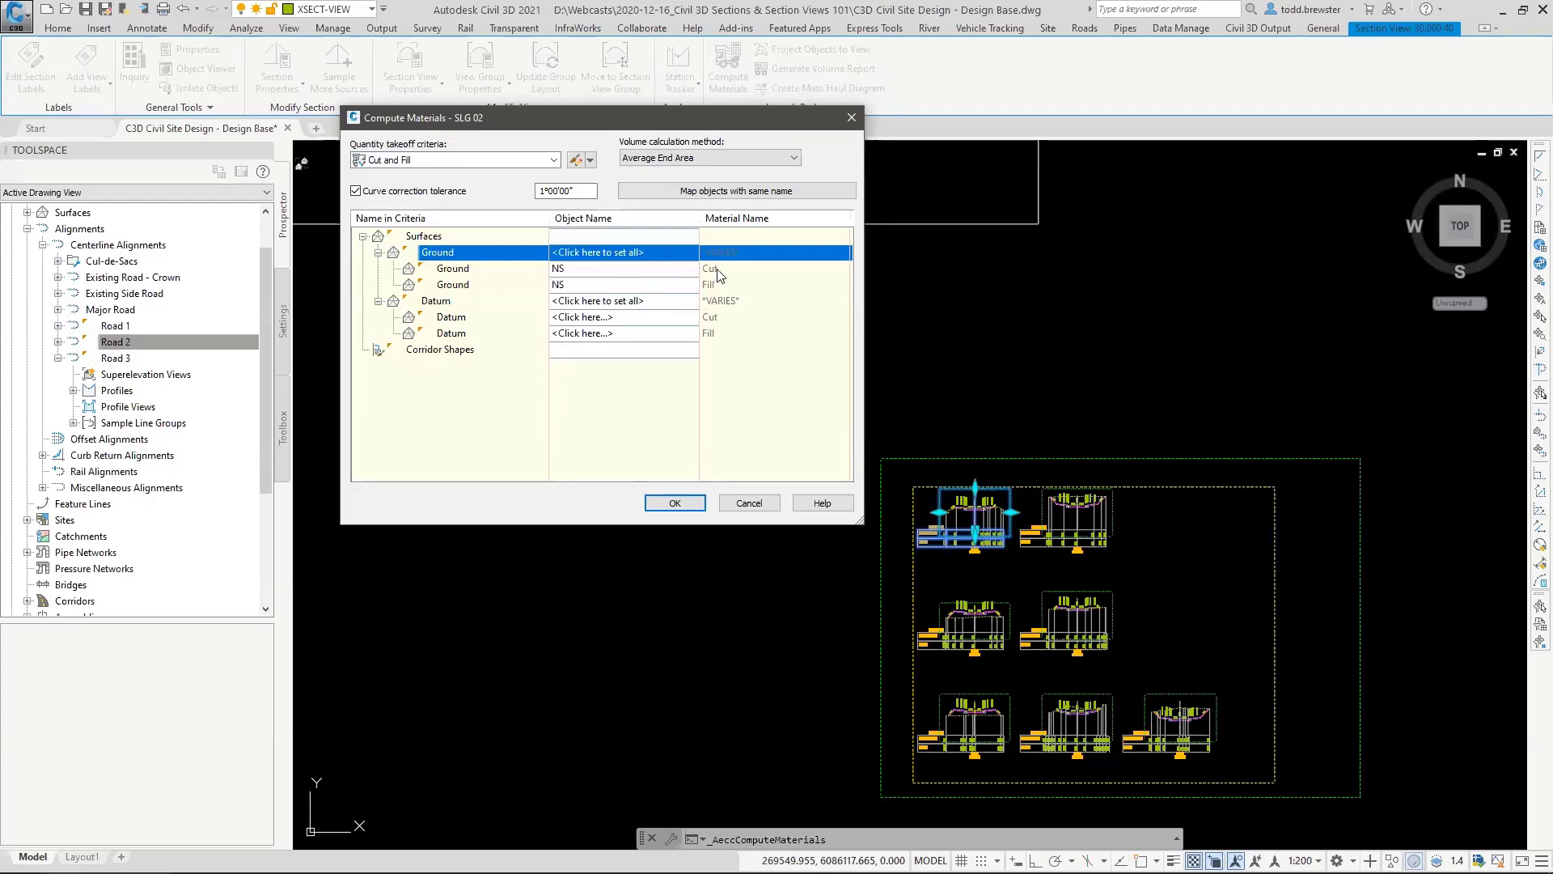
{"action": "left_click", "coordinate": [611, 301]}
{"action": "left_click", "coordinate": [610, 301]}
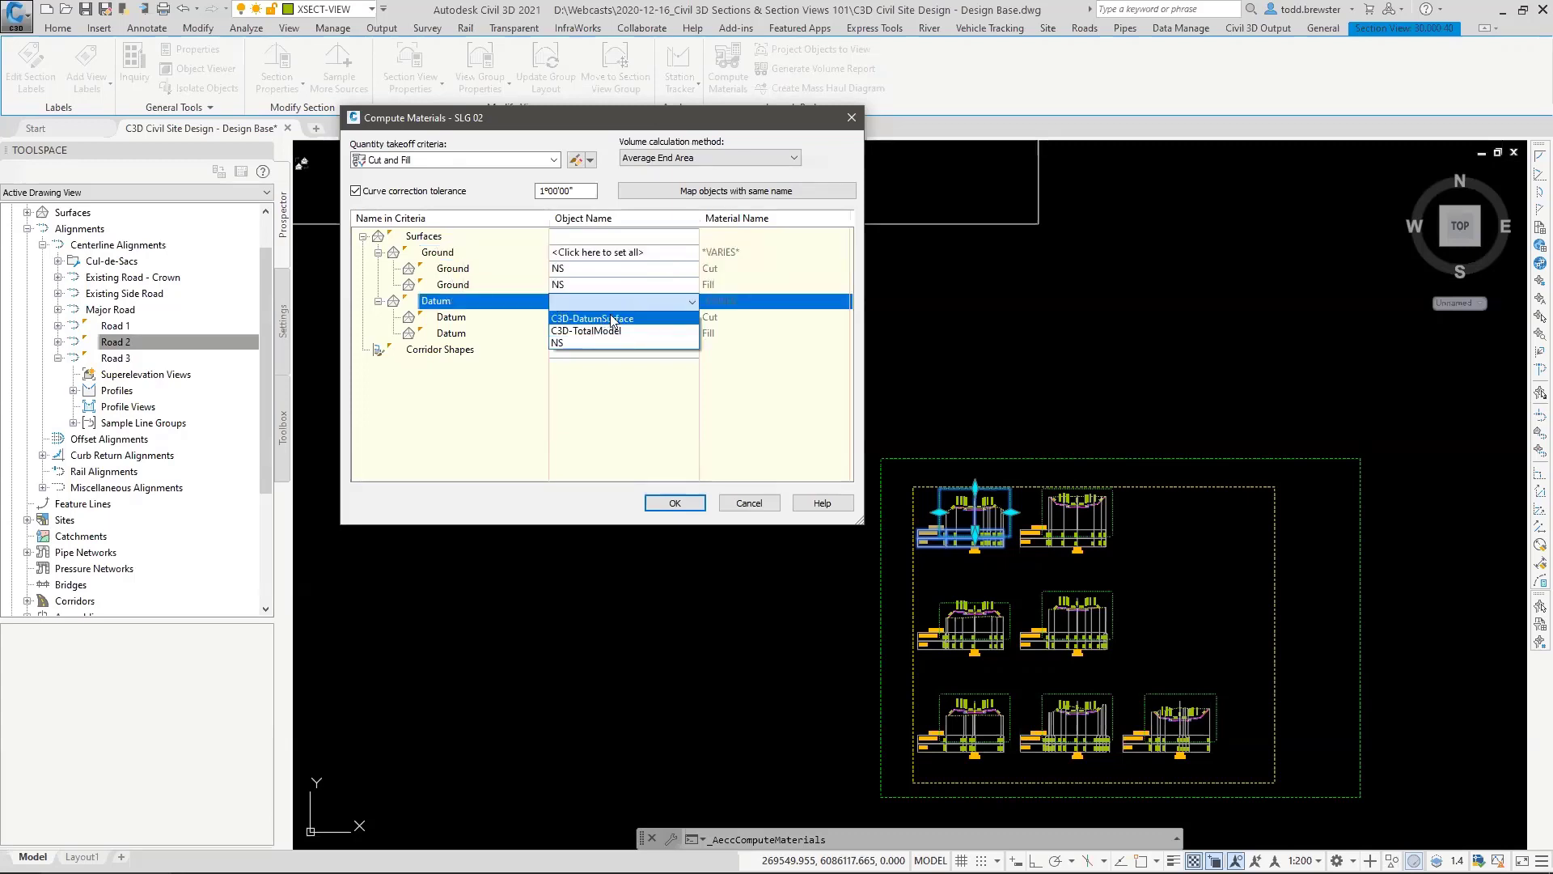
{"action": "left_click", "coordinate": [611, 317]}
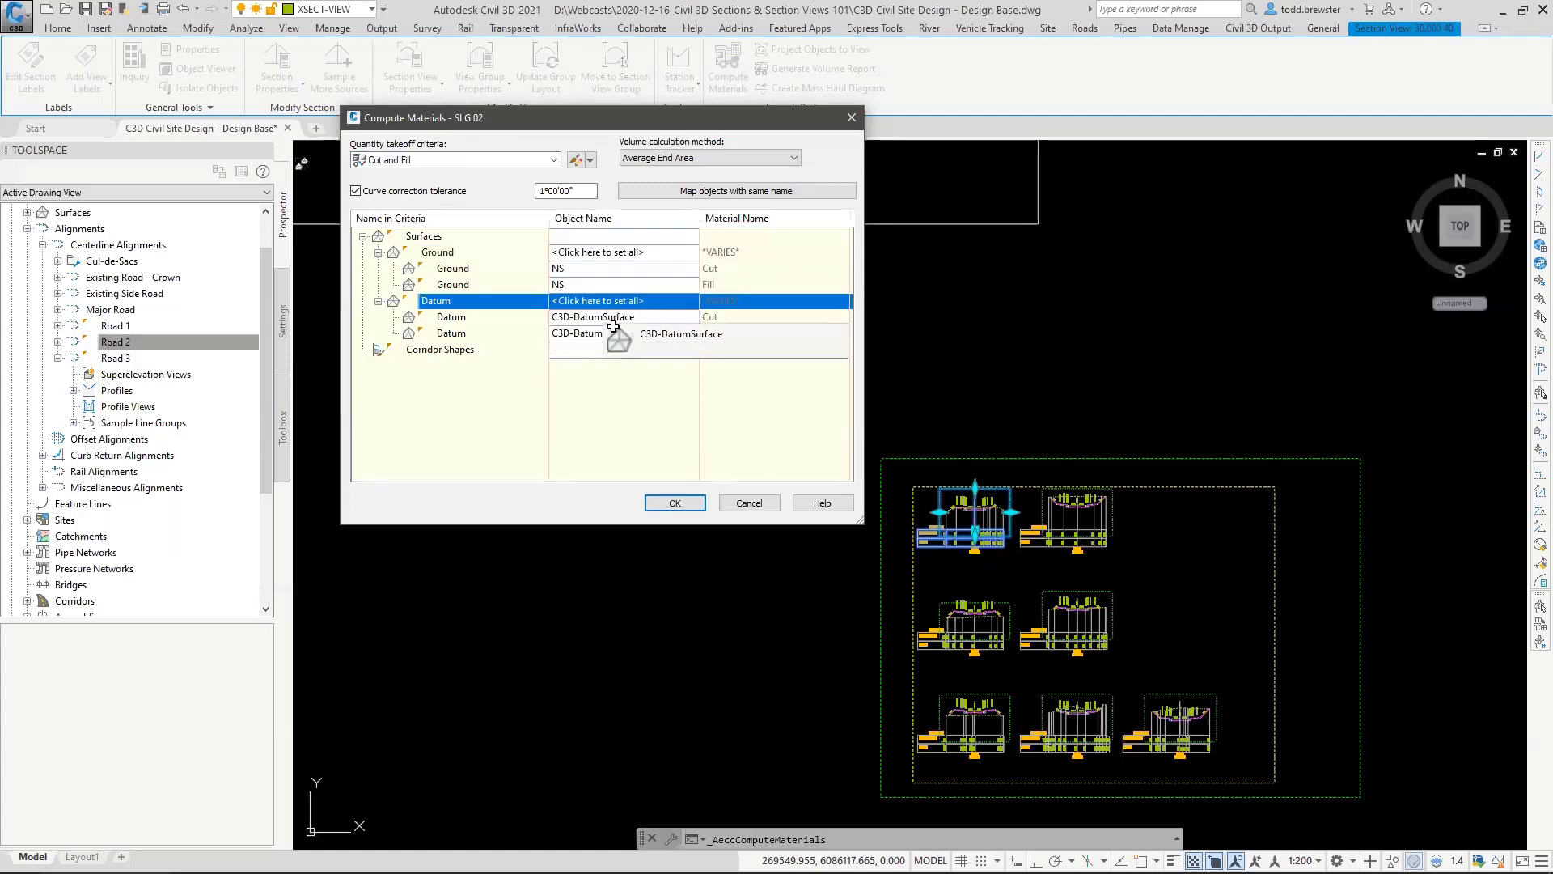
{"action": "left_click", "coordinate": [674, 502]}
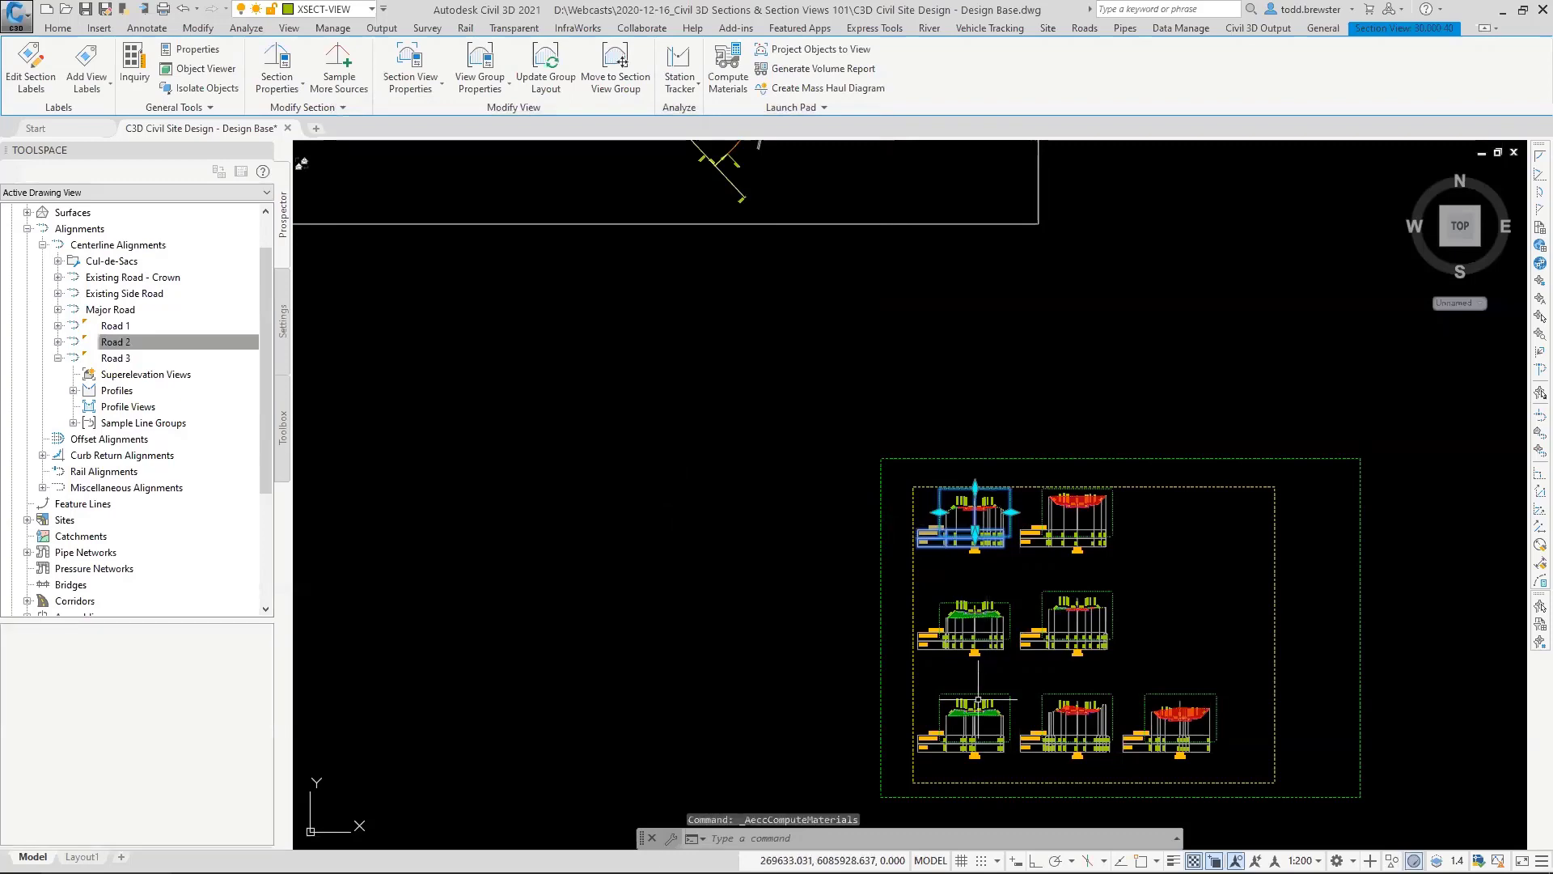
Step: Pan and zoom across the section views to inspect the red cut and green fill hatches
{"action": "scroll", "coordinate": [997, 740], "scroll_direction": "up", "scroll_amount": 8}
{"action": "mouse_move", "coordinate": [1037, 696]}
{"action": "middle_mouse_down"}
{"action": "mouse_move", "coordinate": [1013, 673]}
{"action": "mouse_move", "coordinate": [702, 585]}
{"action": "middle_mouse_up"}
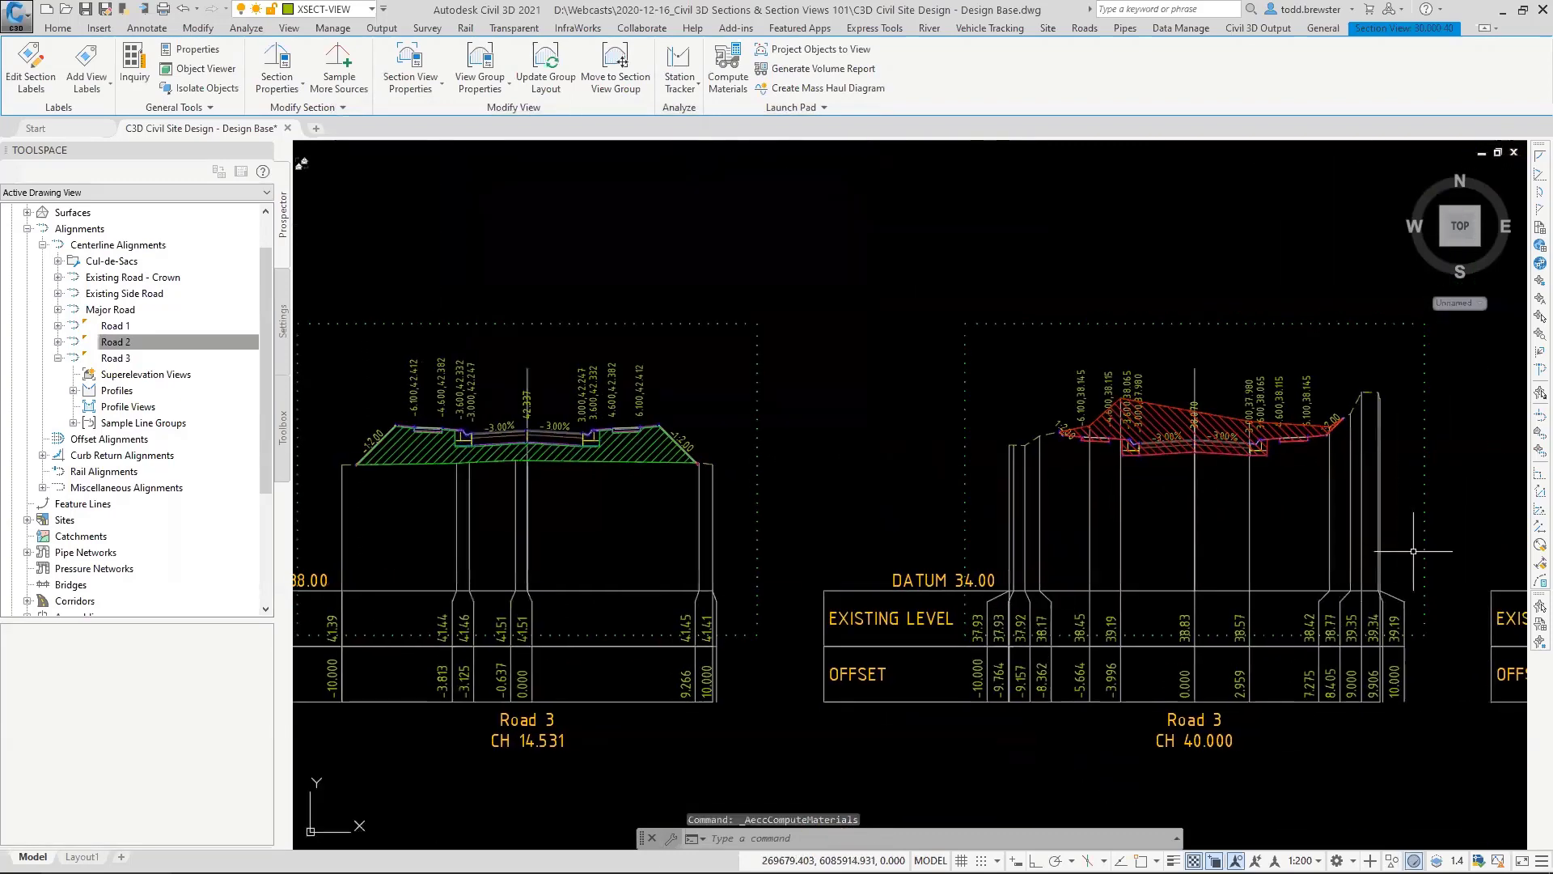
{"action": "scroll", "coordinate": [858, 517], "scroll_direction": "down", "scroll_amount": 3}
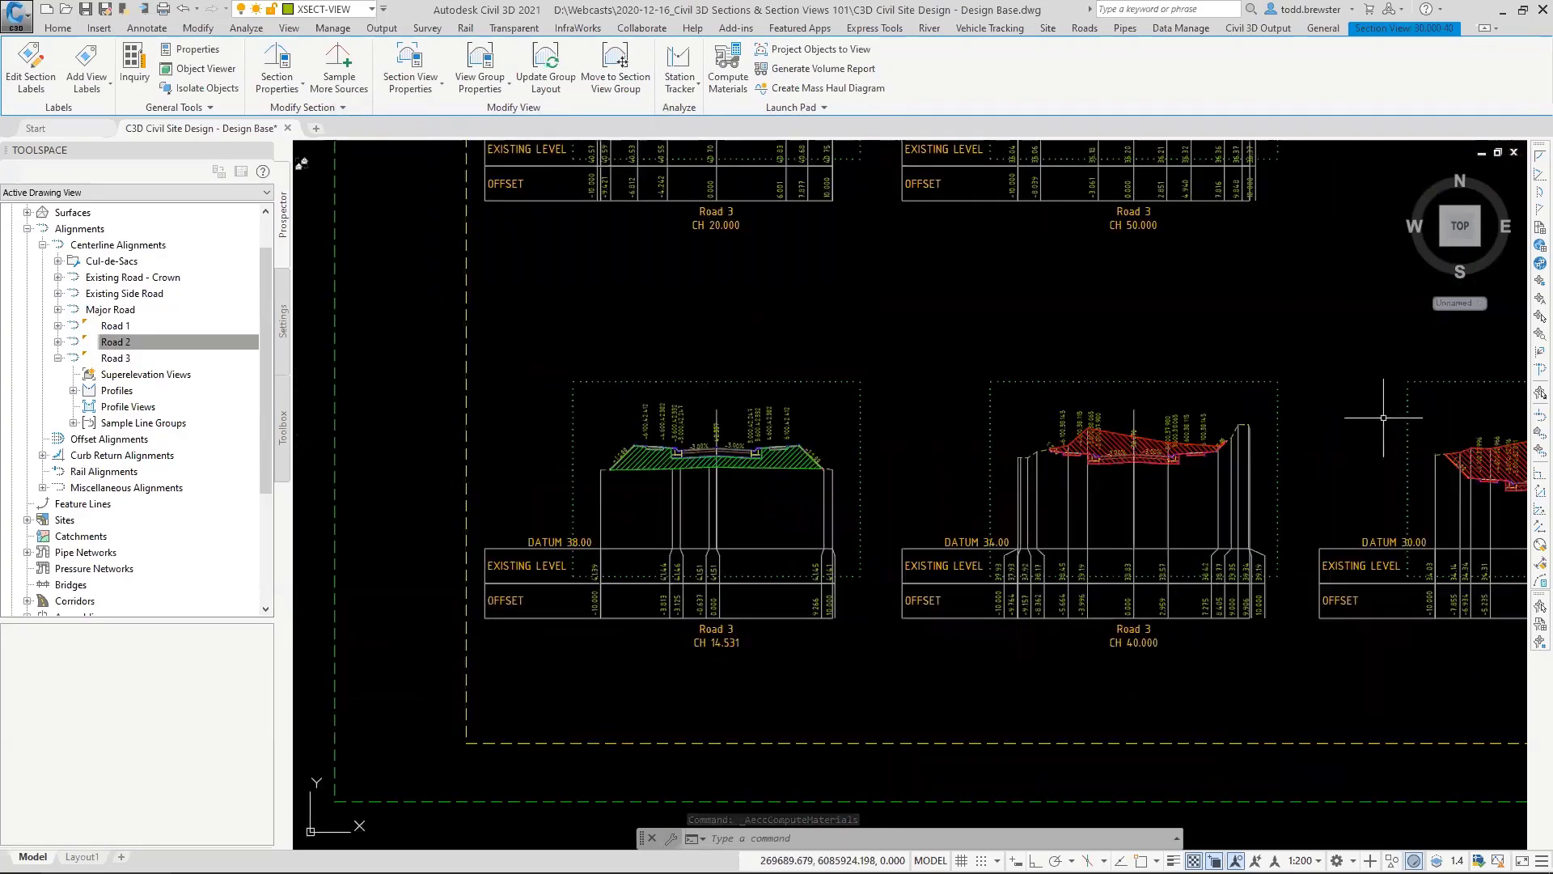
{"action": "middle_click_drag", "start_coordinate": [1386, 416], "coordinate": [1150, 604]}
{"action": "middle_click_drag", "start_coordinate": [800, 159], "coordinate": [798, 416]}
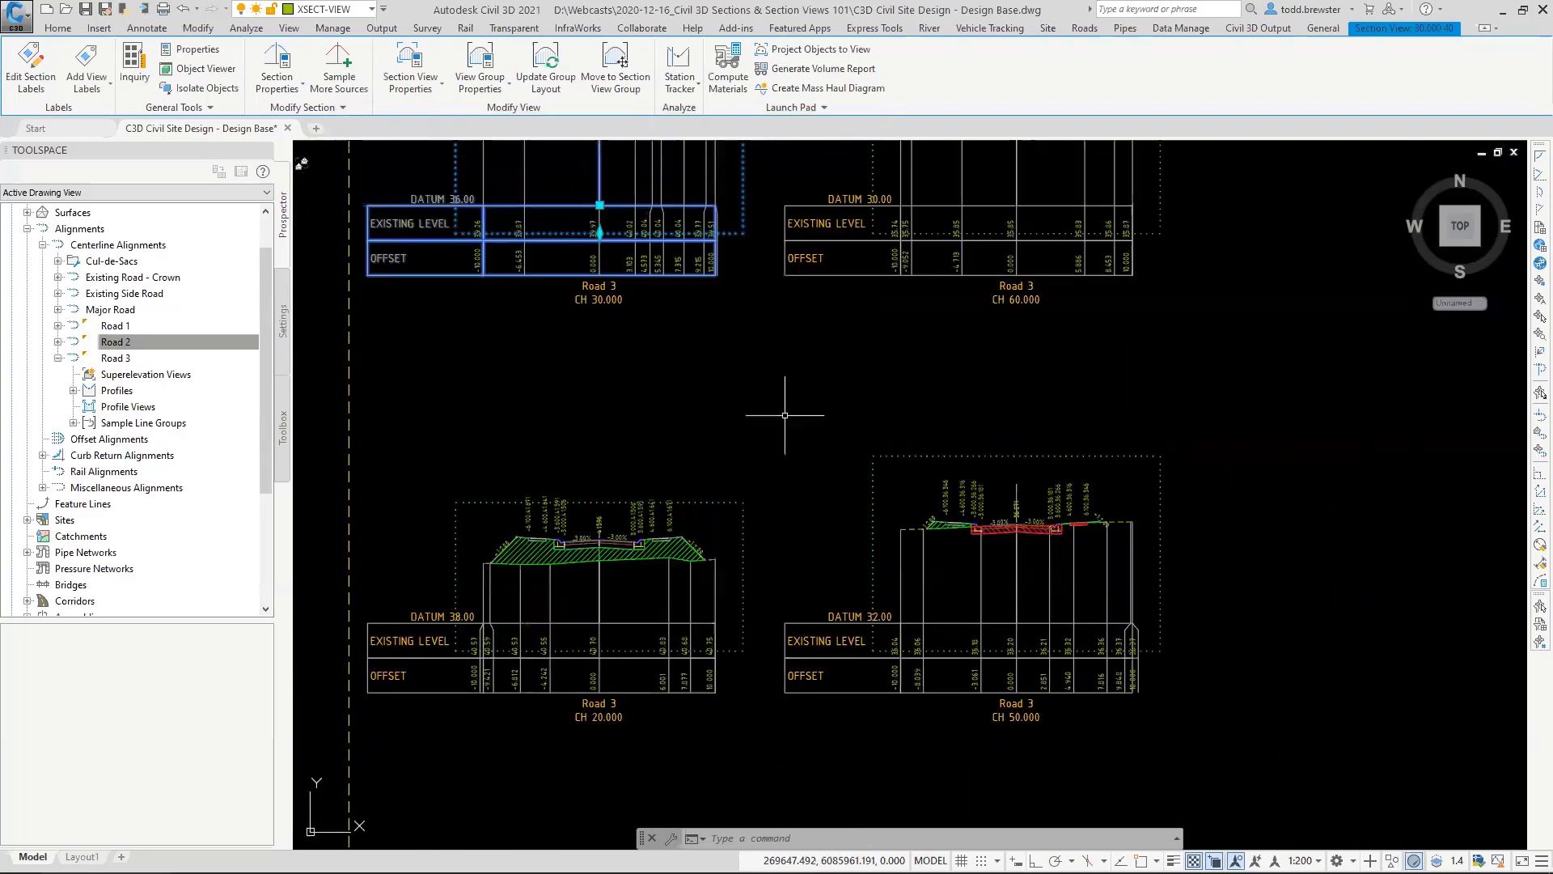
{"action": "scroll", "coordinate": [798, 416], "scroll_direction": "down", "scroll_amount": 4}
Step: Reselect the CH 30.000 section view and open MATERIAL LIST 03 for Road 3 SLG 02
{"action": "key", "text": "Escape"}
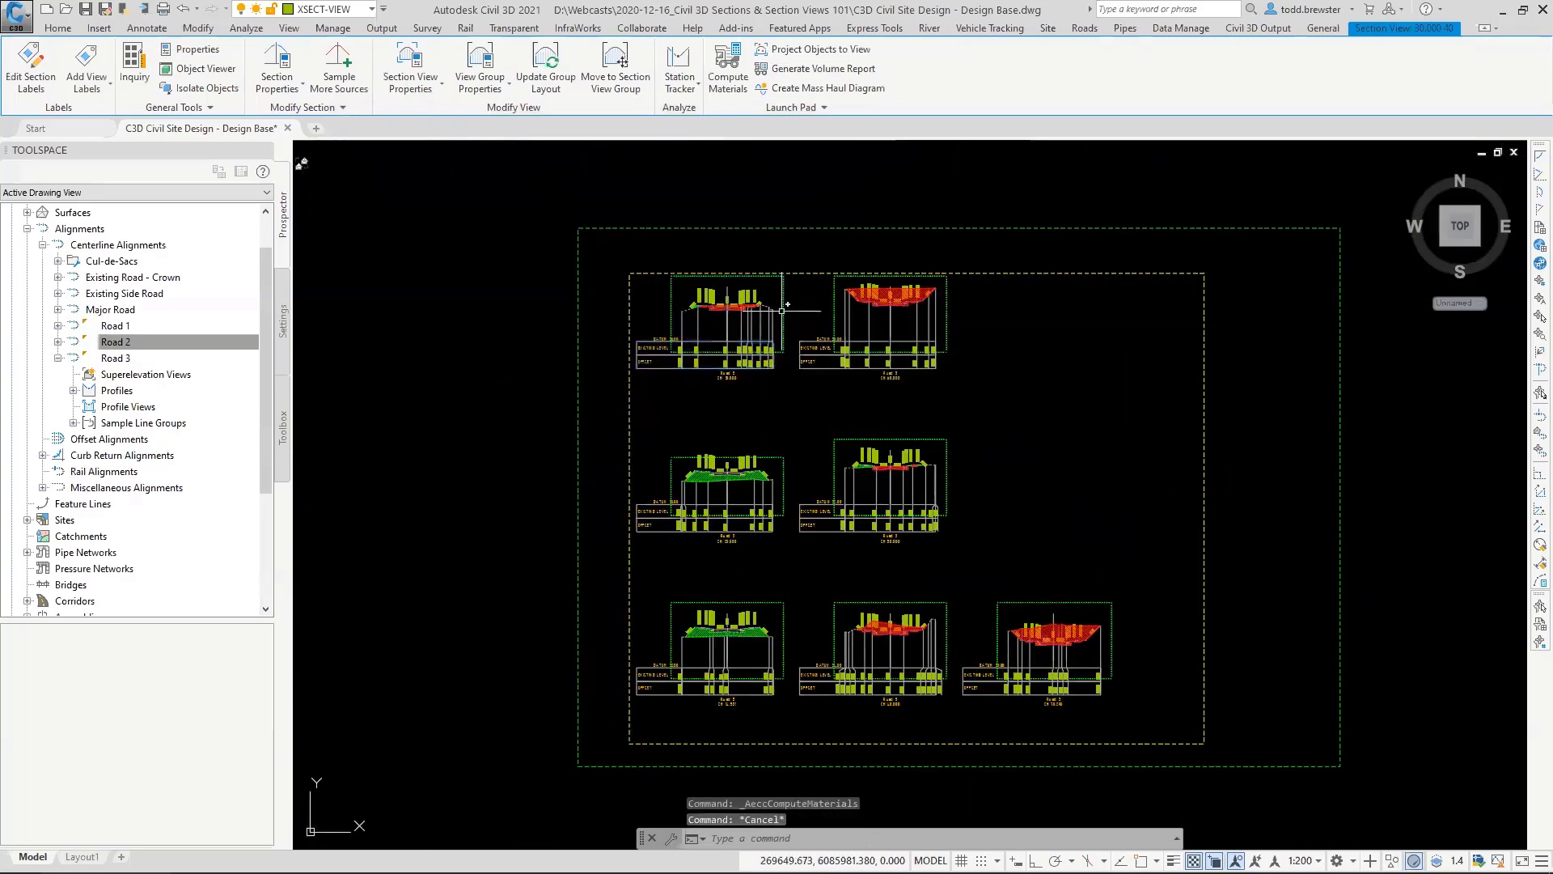
{"action": "scroll", "coordinate": [710, 318], "scroll_direction": "up", "scroll_amount": 2}
{"action": "scroll", "coordinate": [711, 318], "scroll_direction": "up", "scroll_amount": 2}
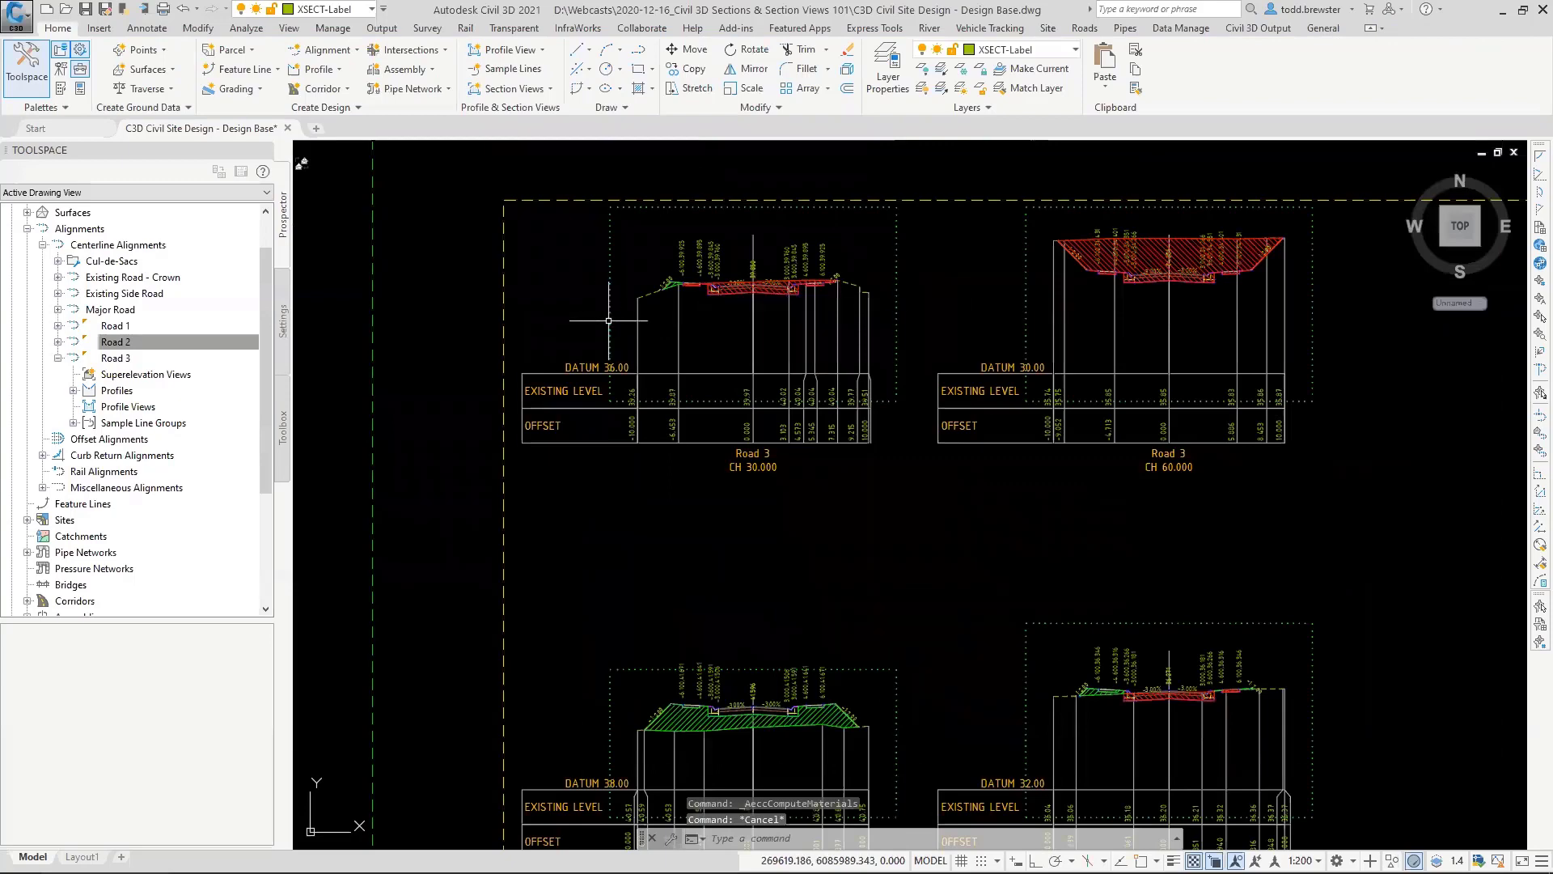
{"action": "left_click", "coordinate": [613, 316]}
{"action": "left_click", "coordinate": [732, 68]}
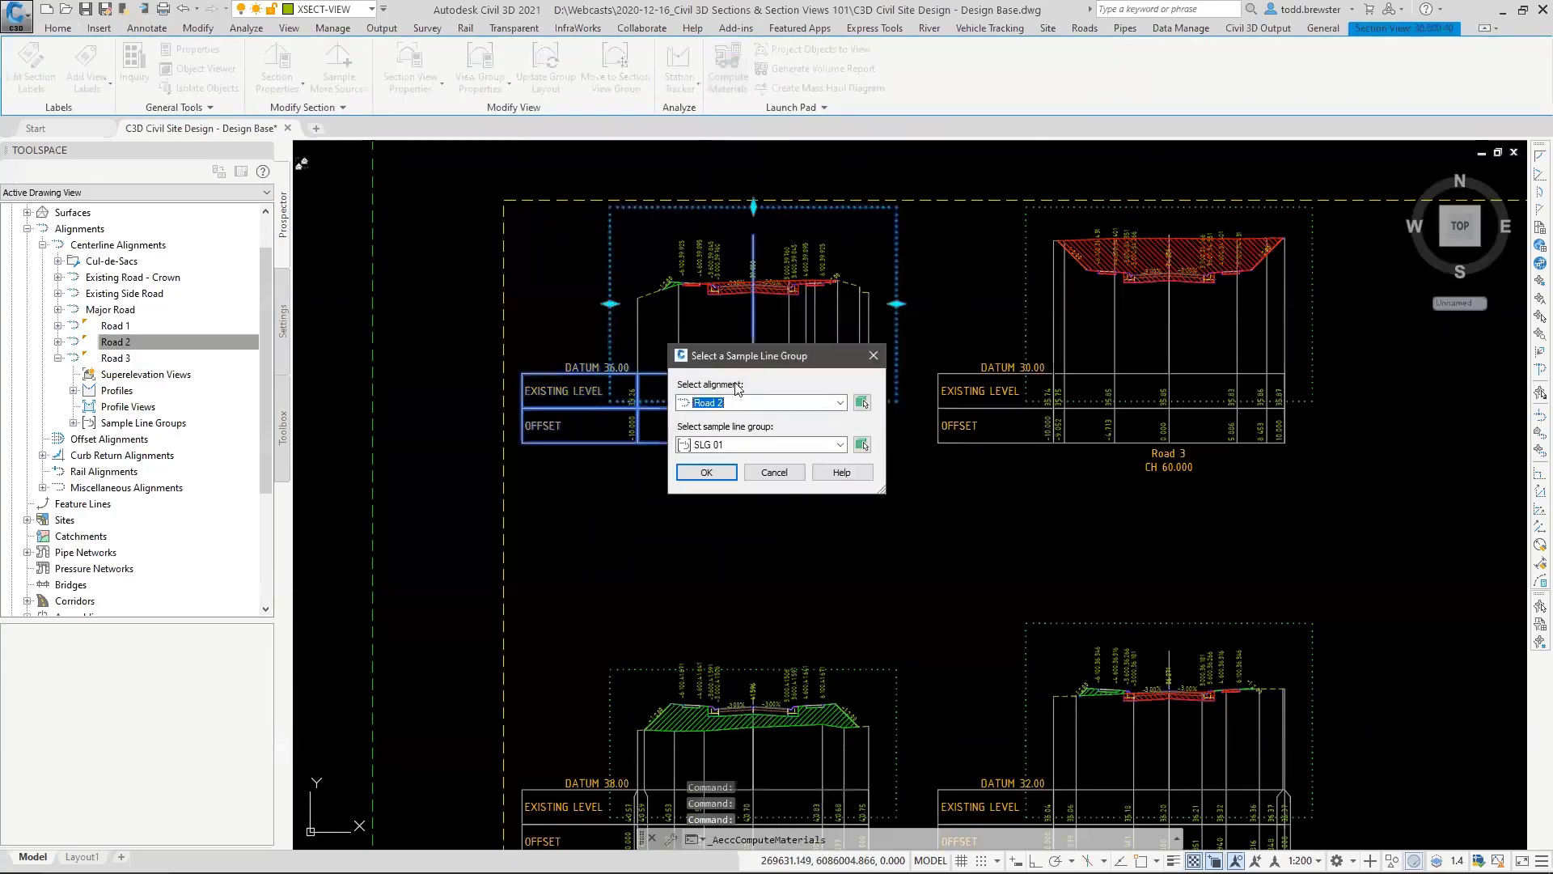
{"action": "left_click", "coordinate": [716, 475]}
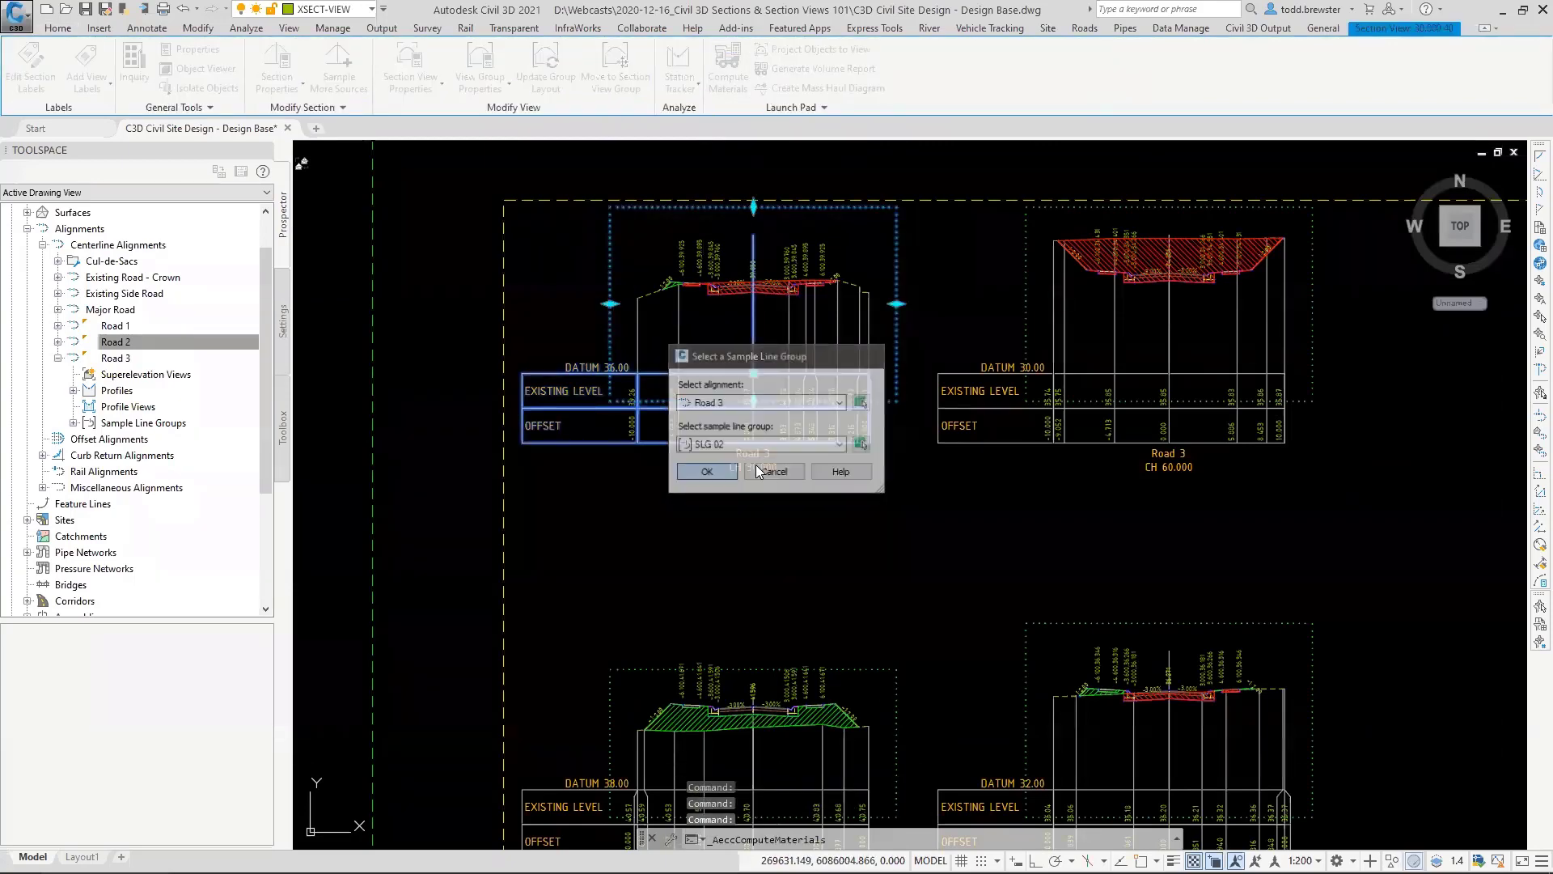
{"action": "left_click", "coordinate": [120, 203]}
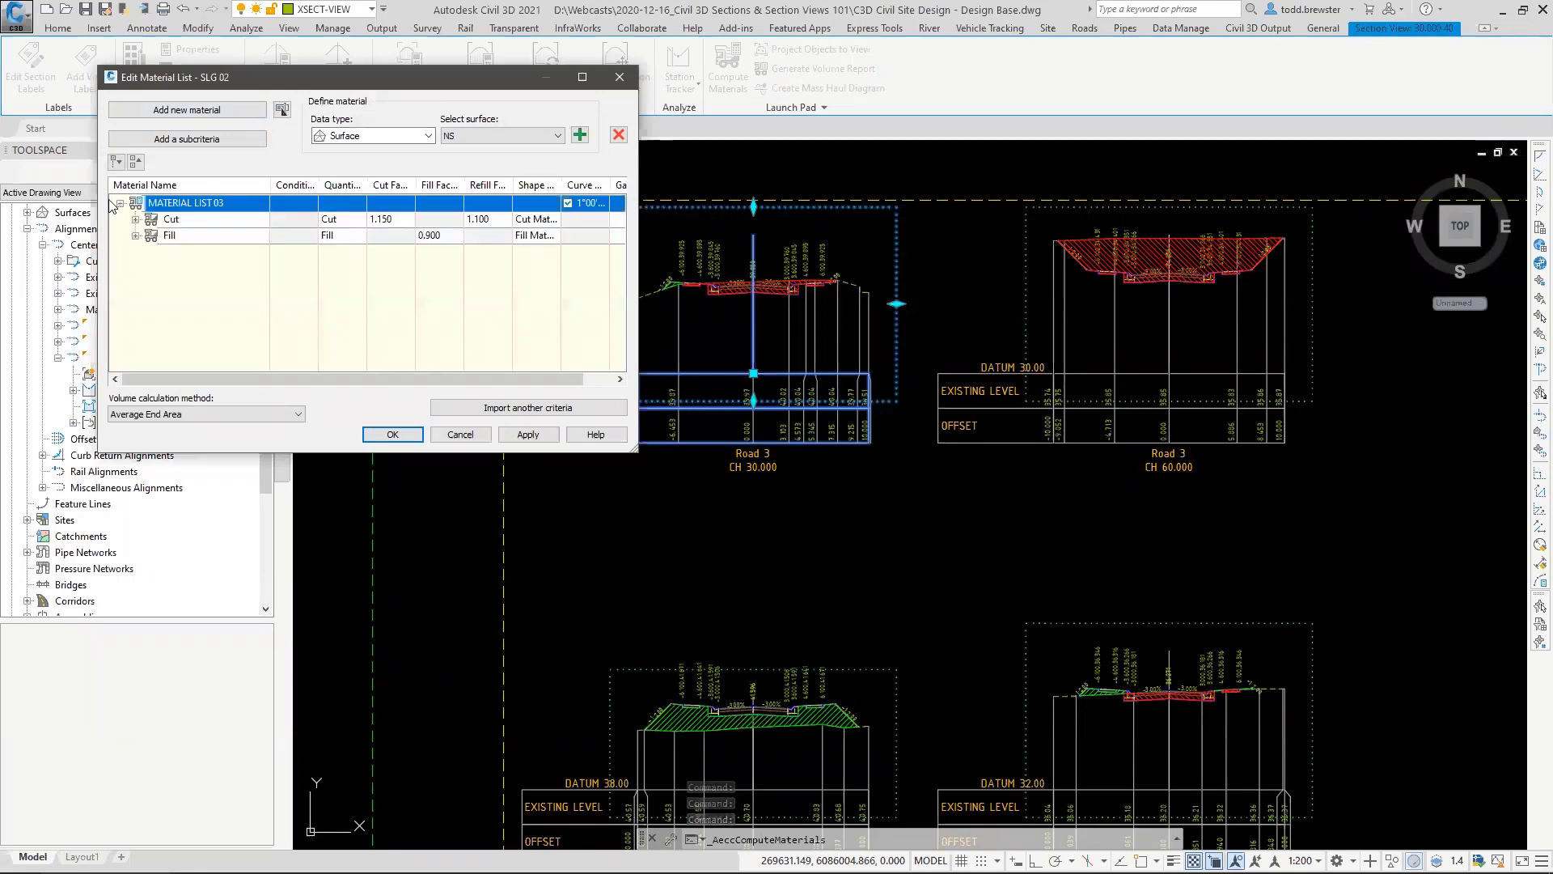
{"action": "left_click", "coordinate": [135, 220]}
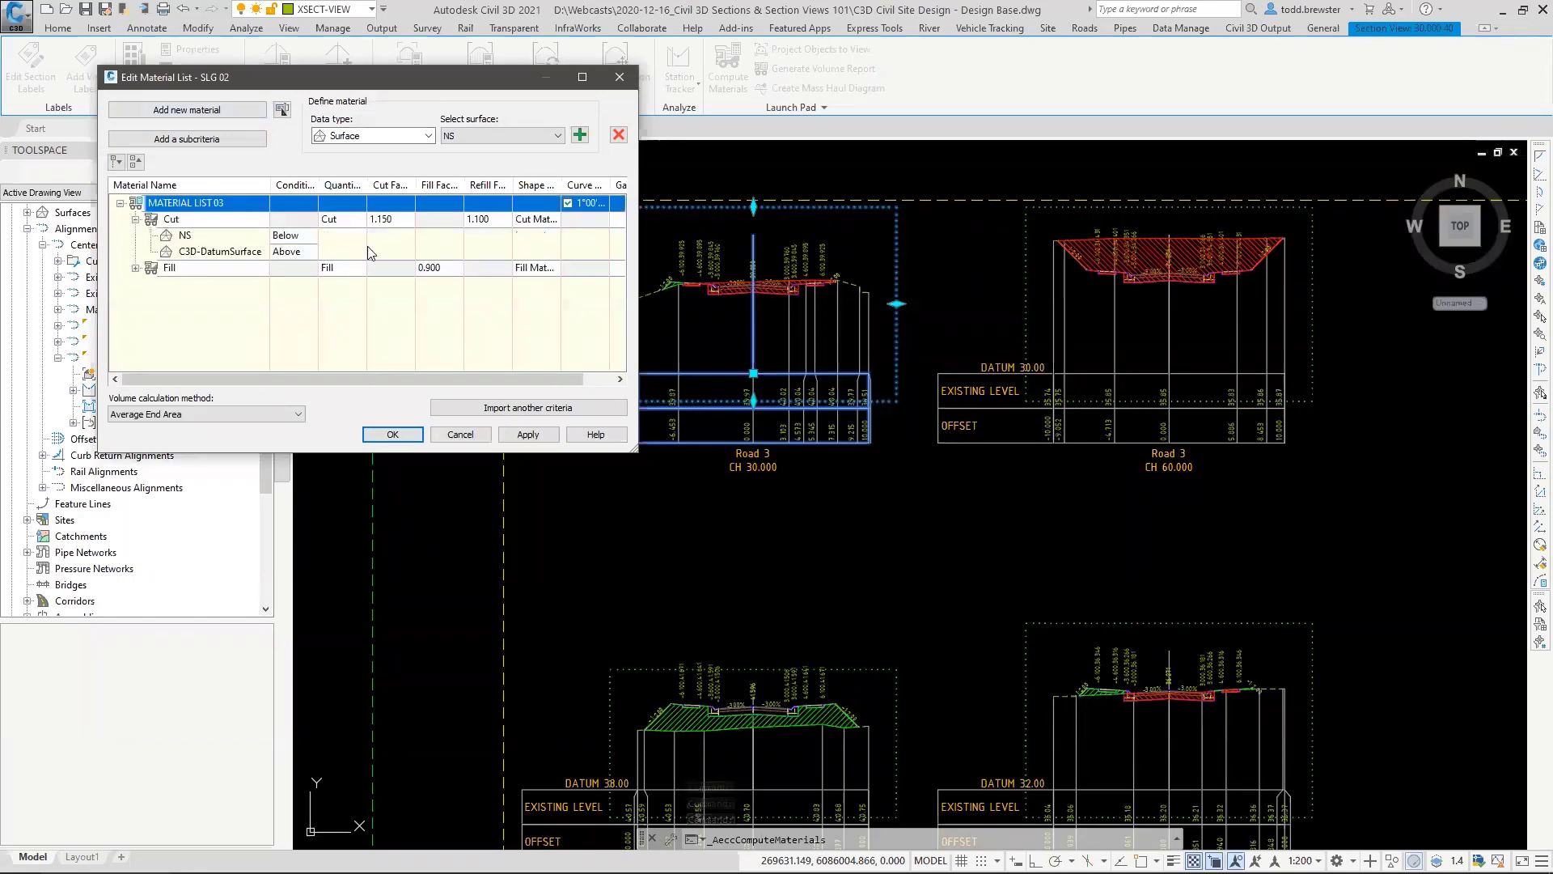
{"action": "left_click", "coordinate": [540, 220]}
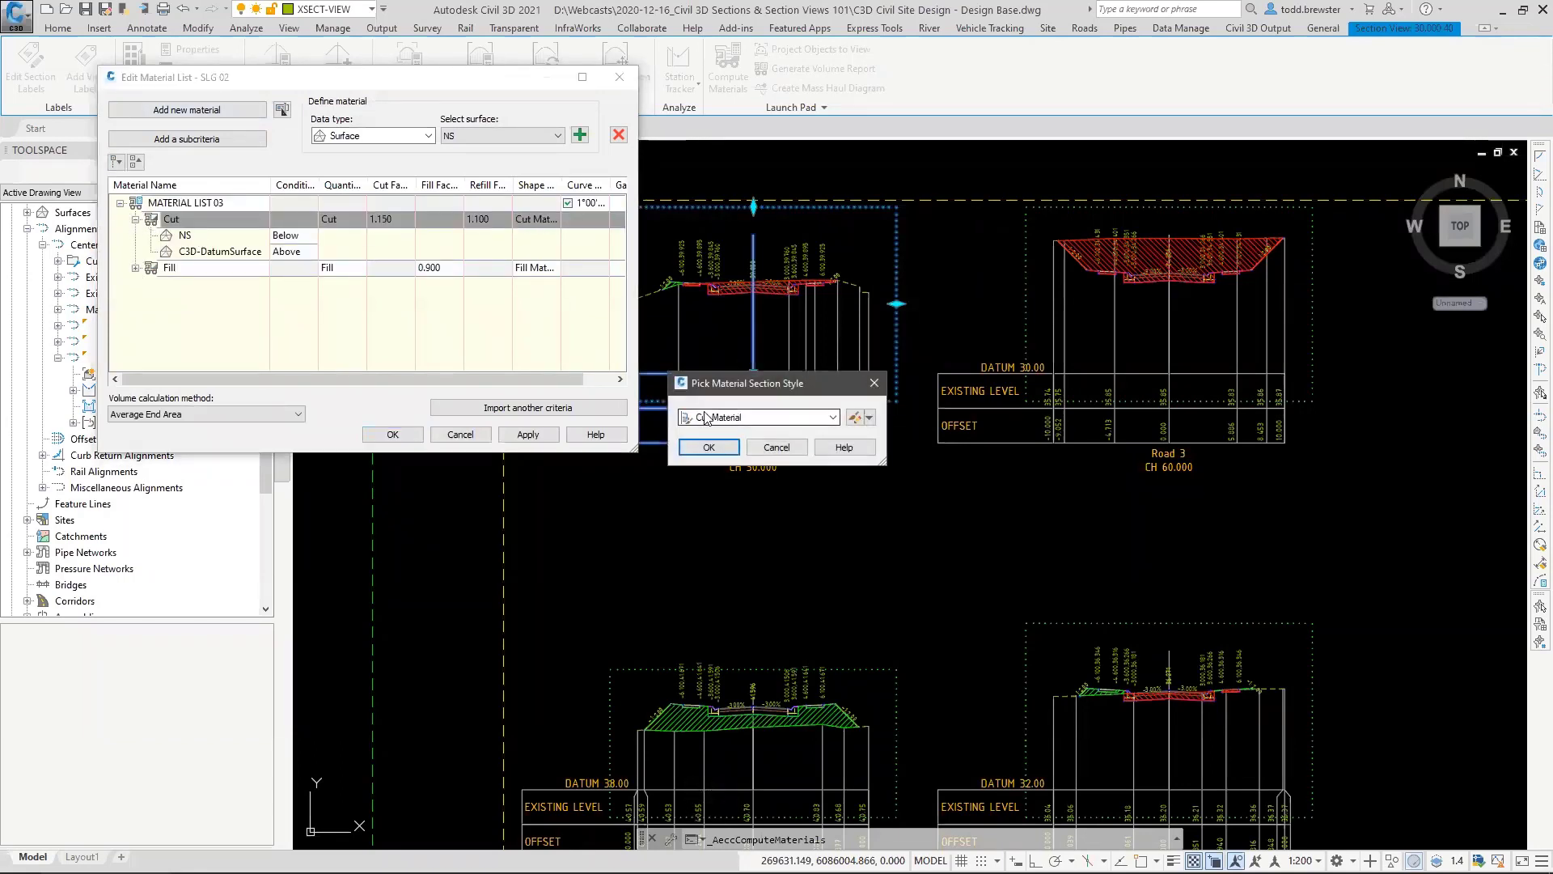
{"action": "left_click", "coordinate": [852, 417]}
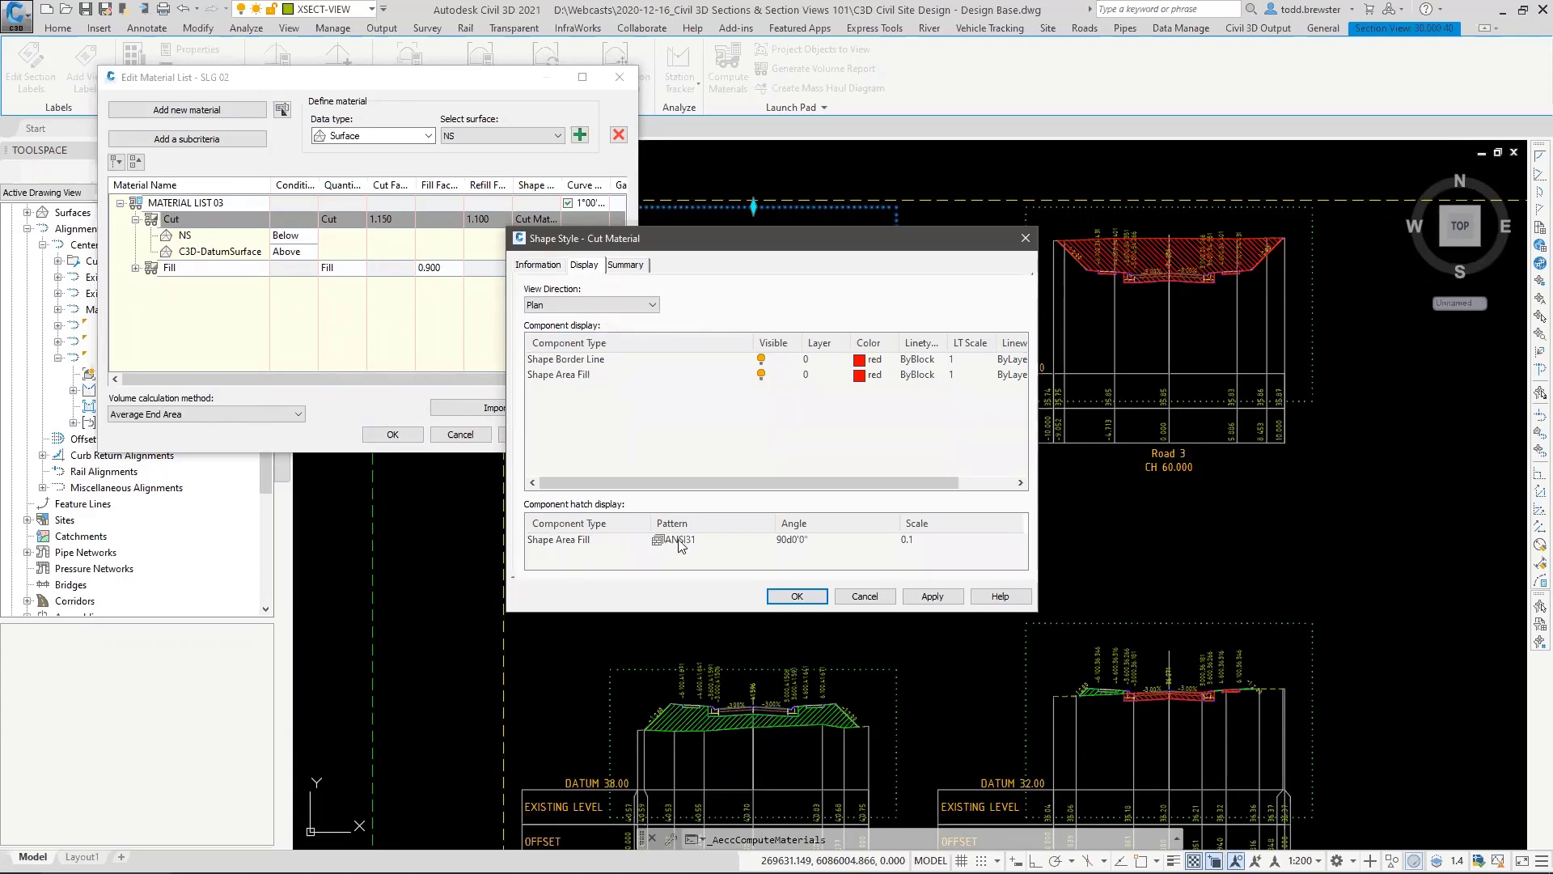
{"action": "left_click", "coordinate": [797, 596]}
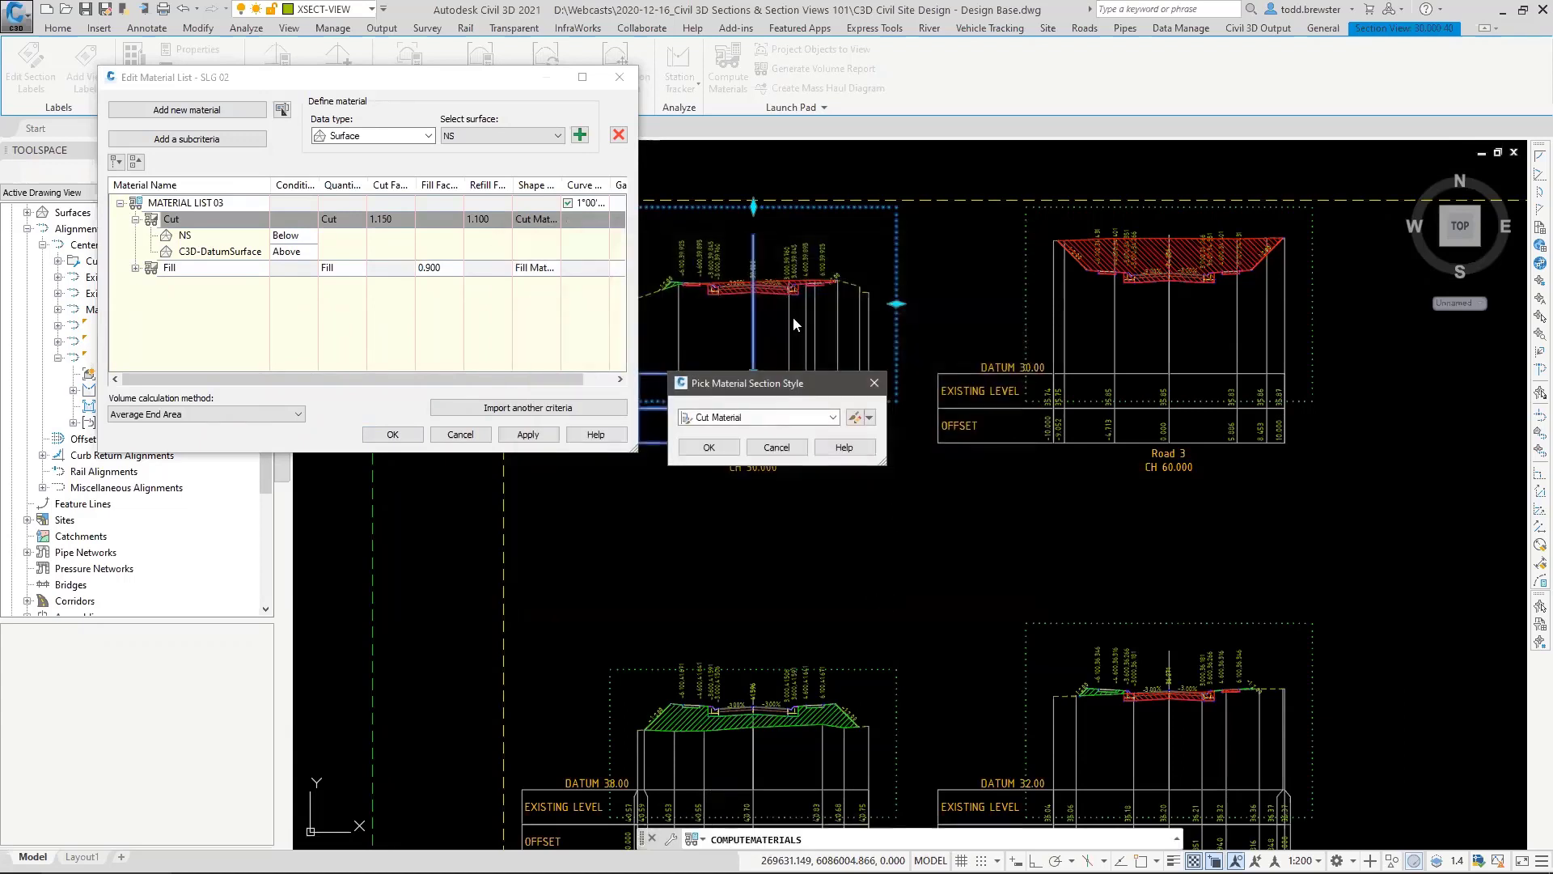
{"action": "left_click", "coordinate": [777, 448]}
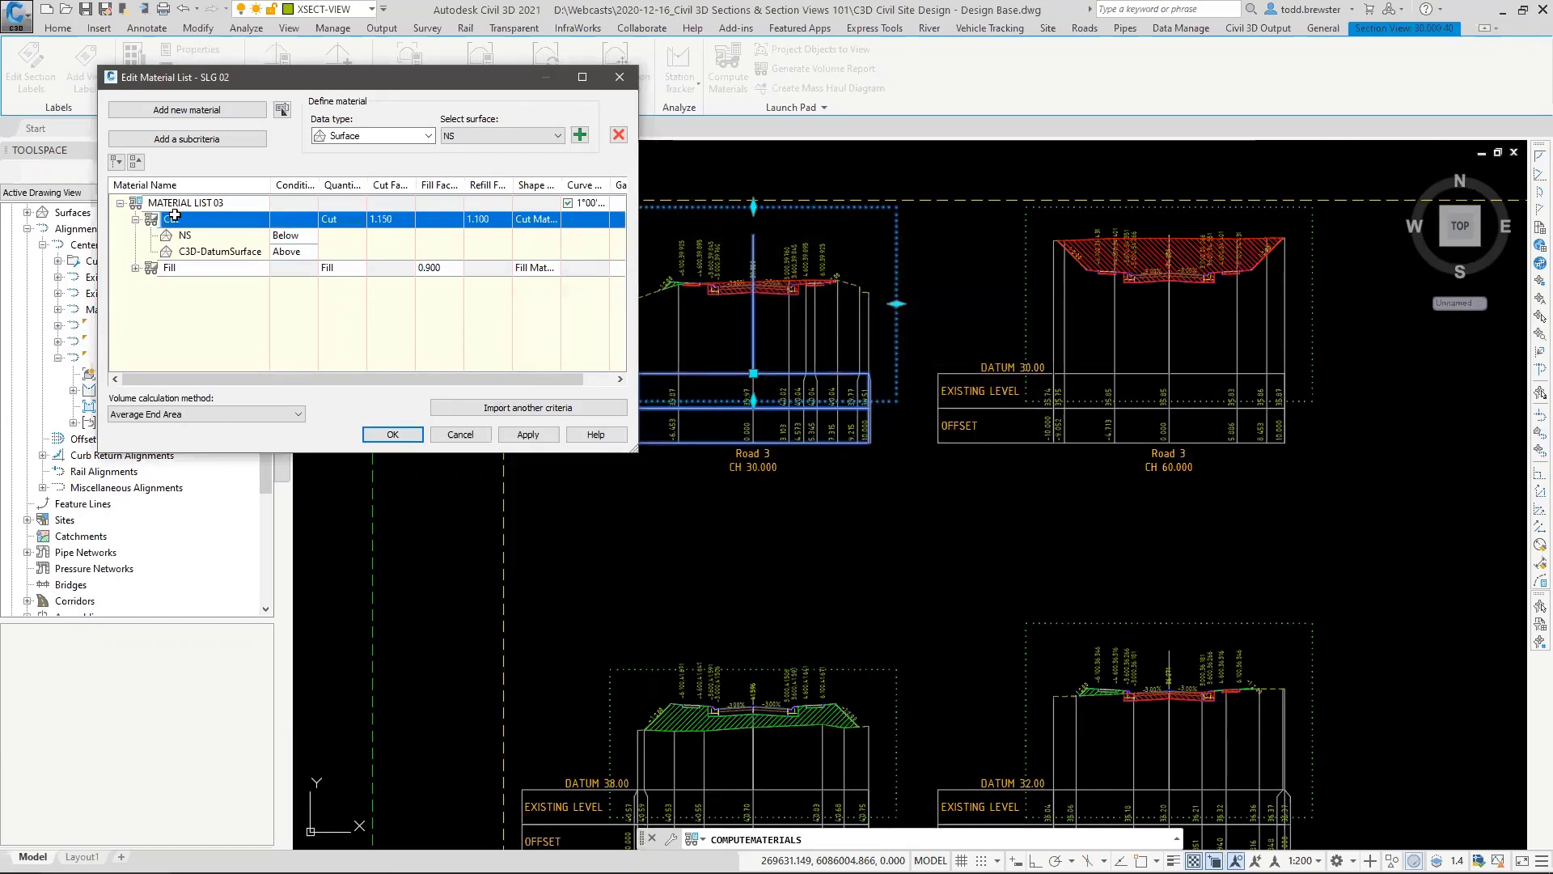
{"action": "left_click", "coordinate": [136, 220]}
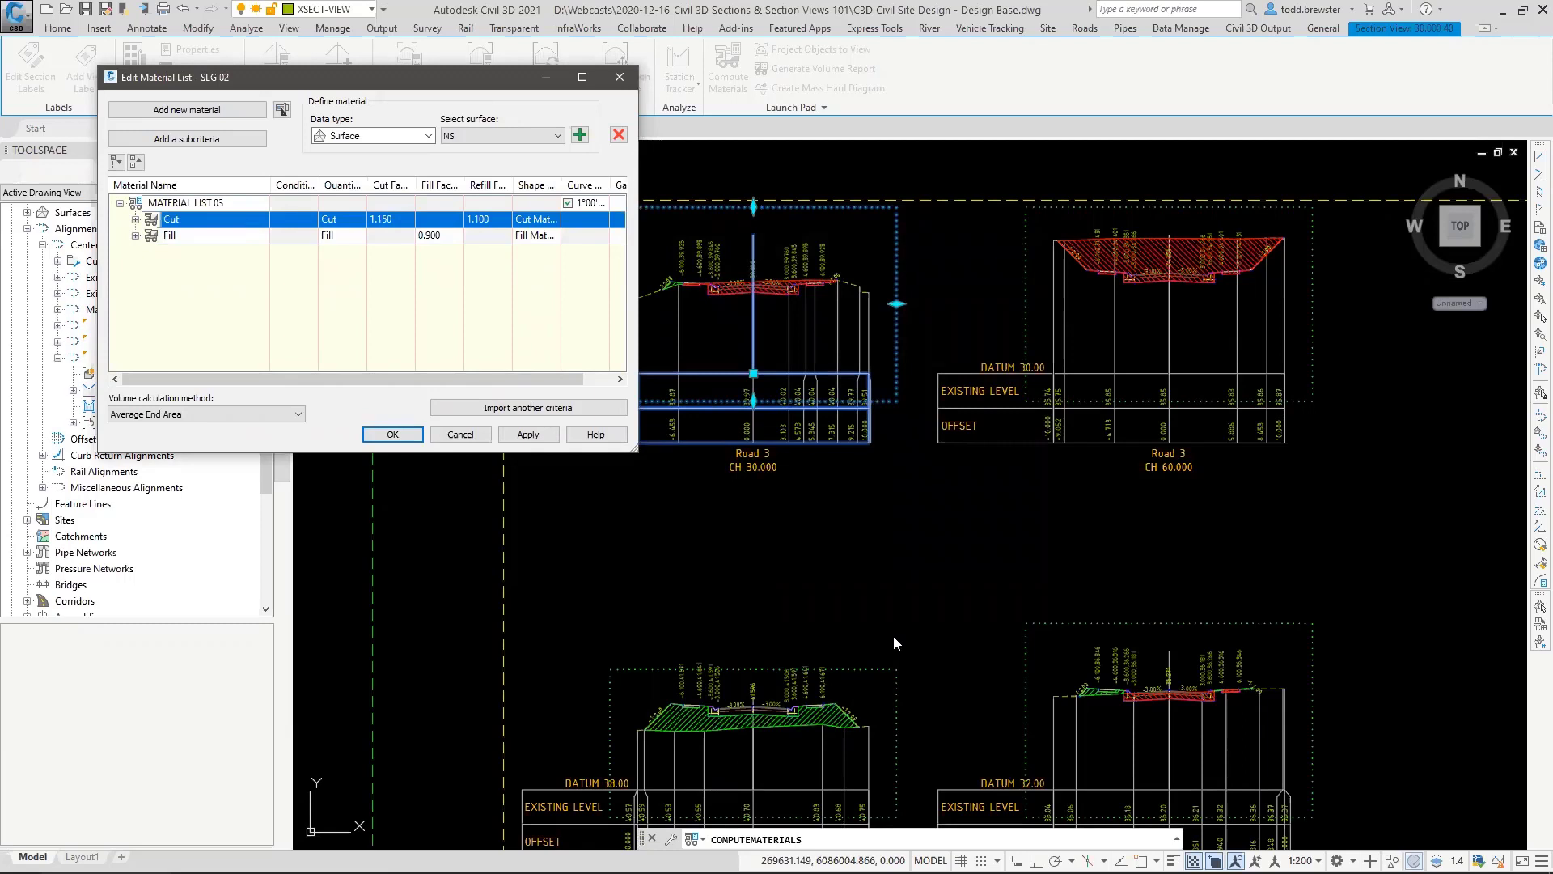
Step: Add a material named PAVEMENT with Structures quantity type and Corridor Shape data
{"action": "left_click", "coordinate": [205, 113]}
{"action": "left_click", "coordinate": [196, 251]}
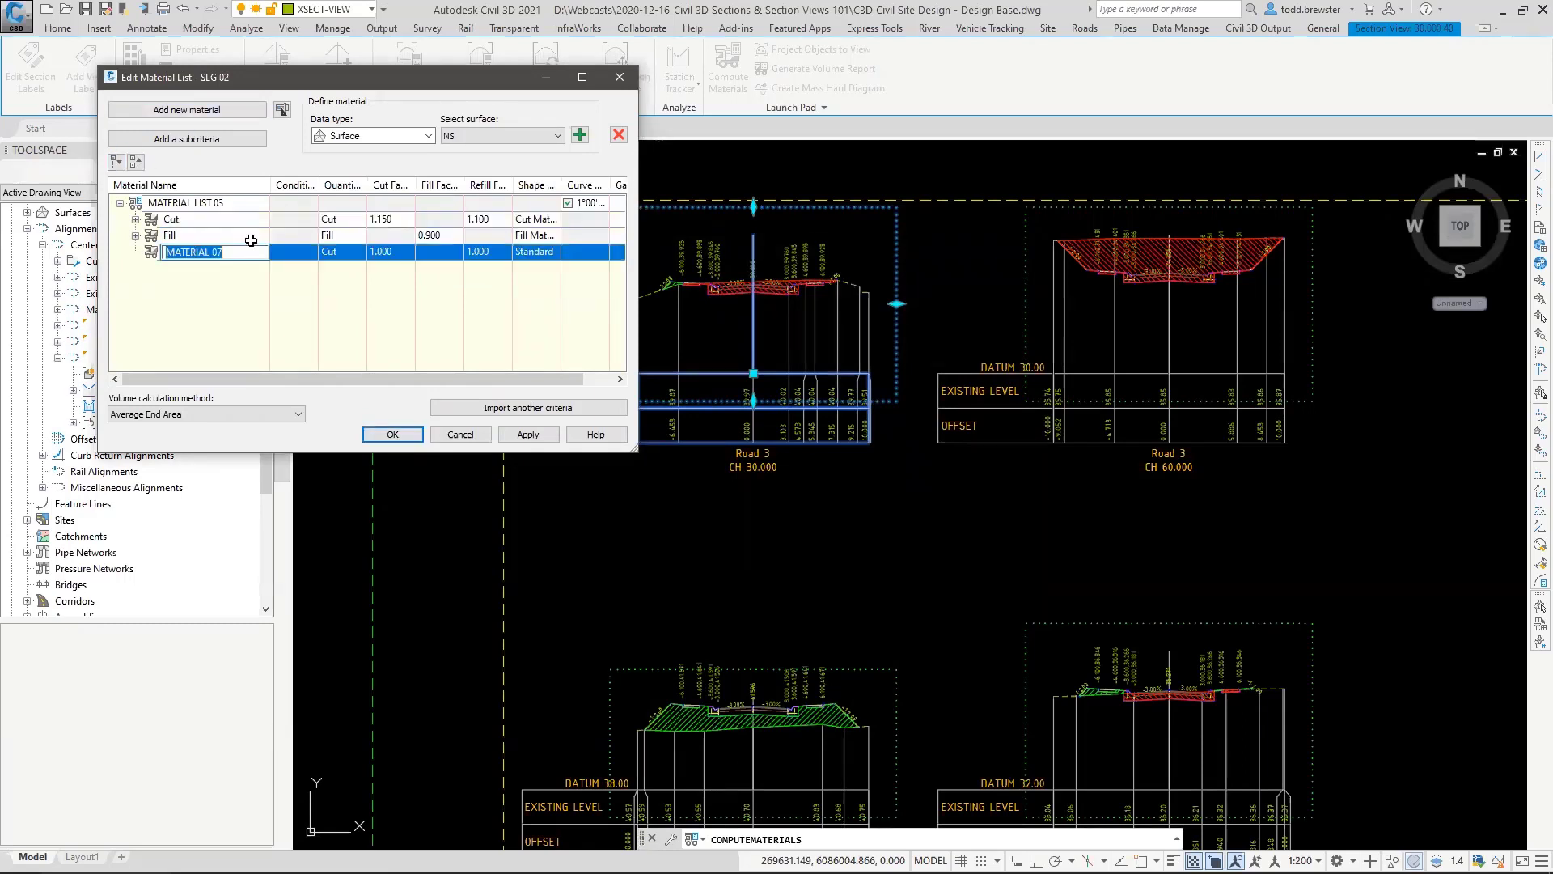
{"action": "type", "text": "PAVE"}
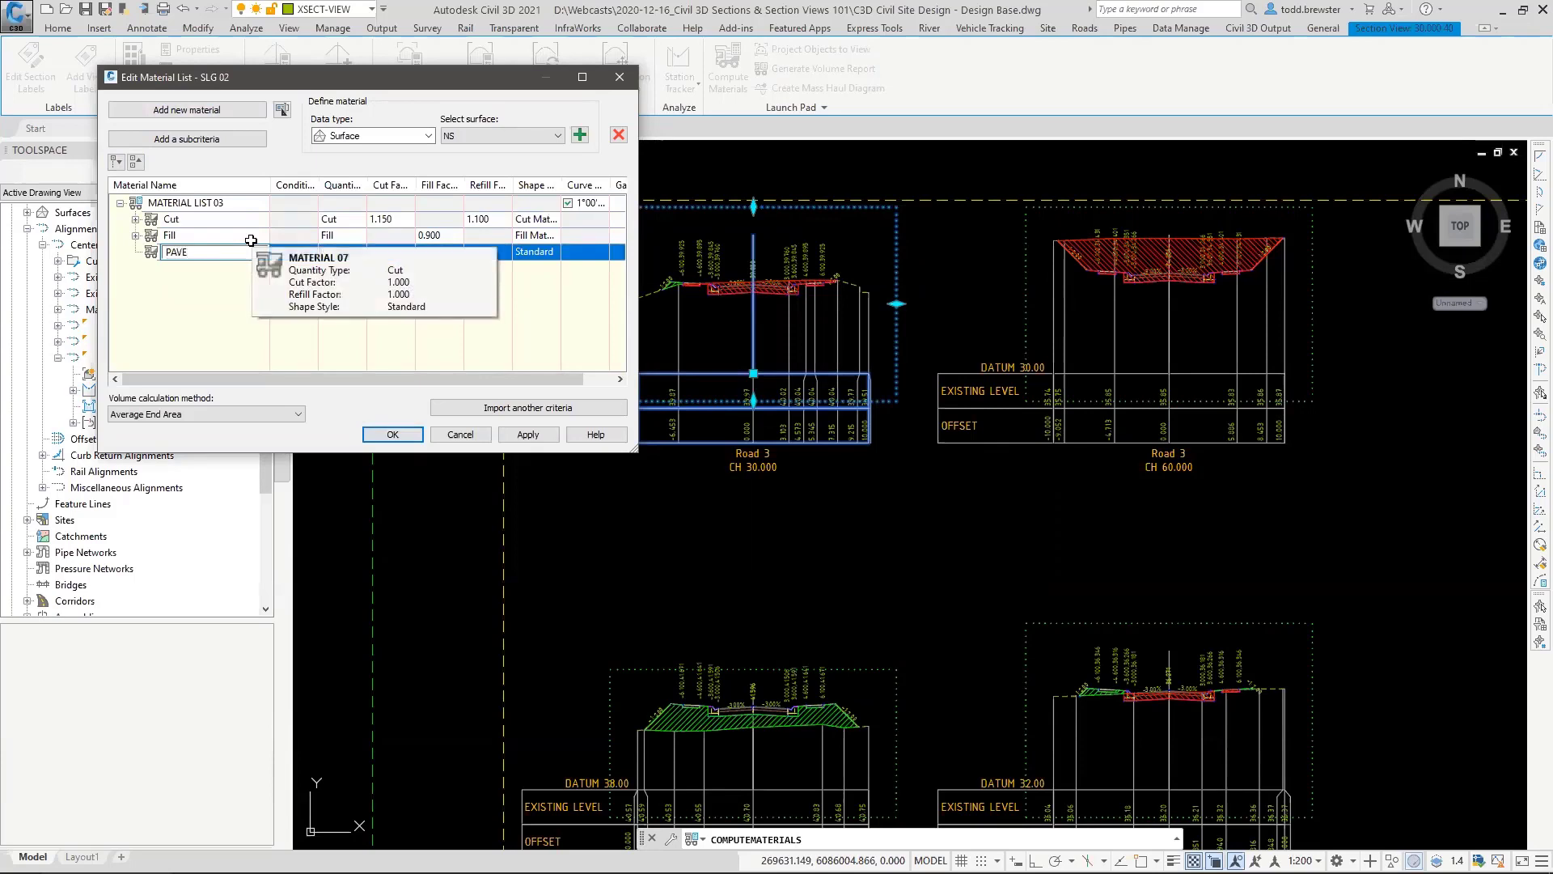
{"action": "type", "text": "MENT"}
{"action": "key", "text": "Return"}
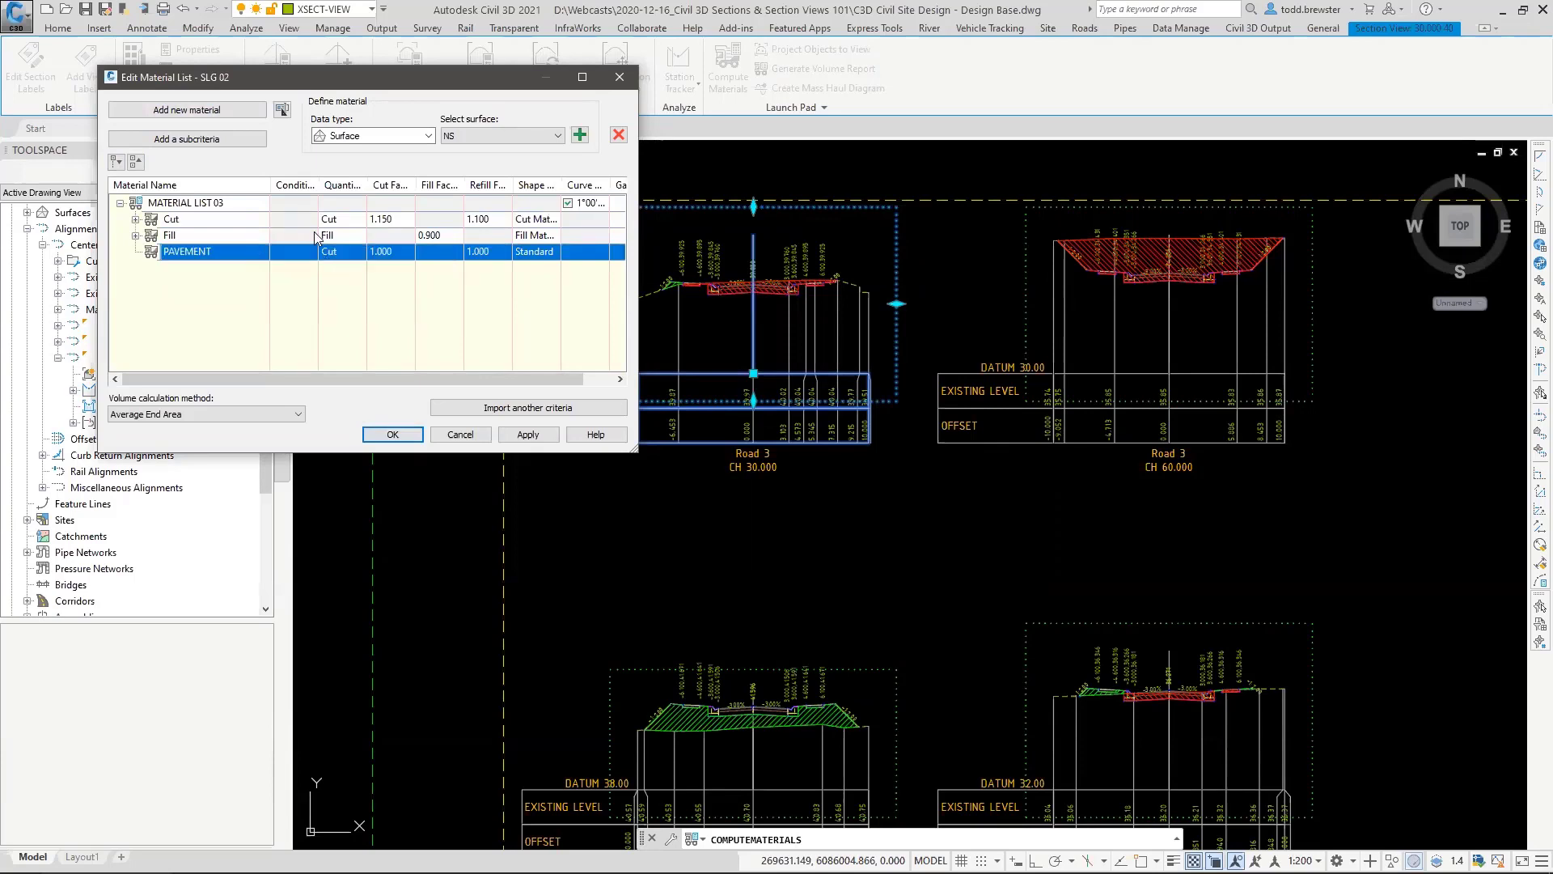
{"action": "left_click", "coordinate": [344, 251]}
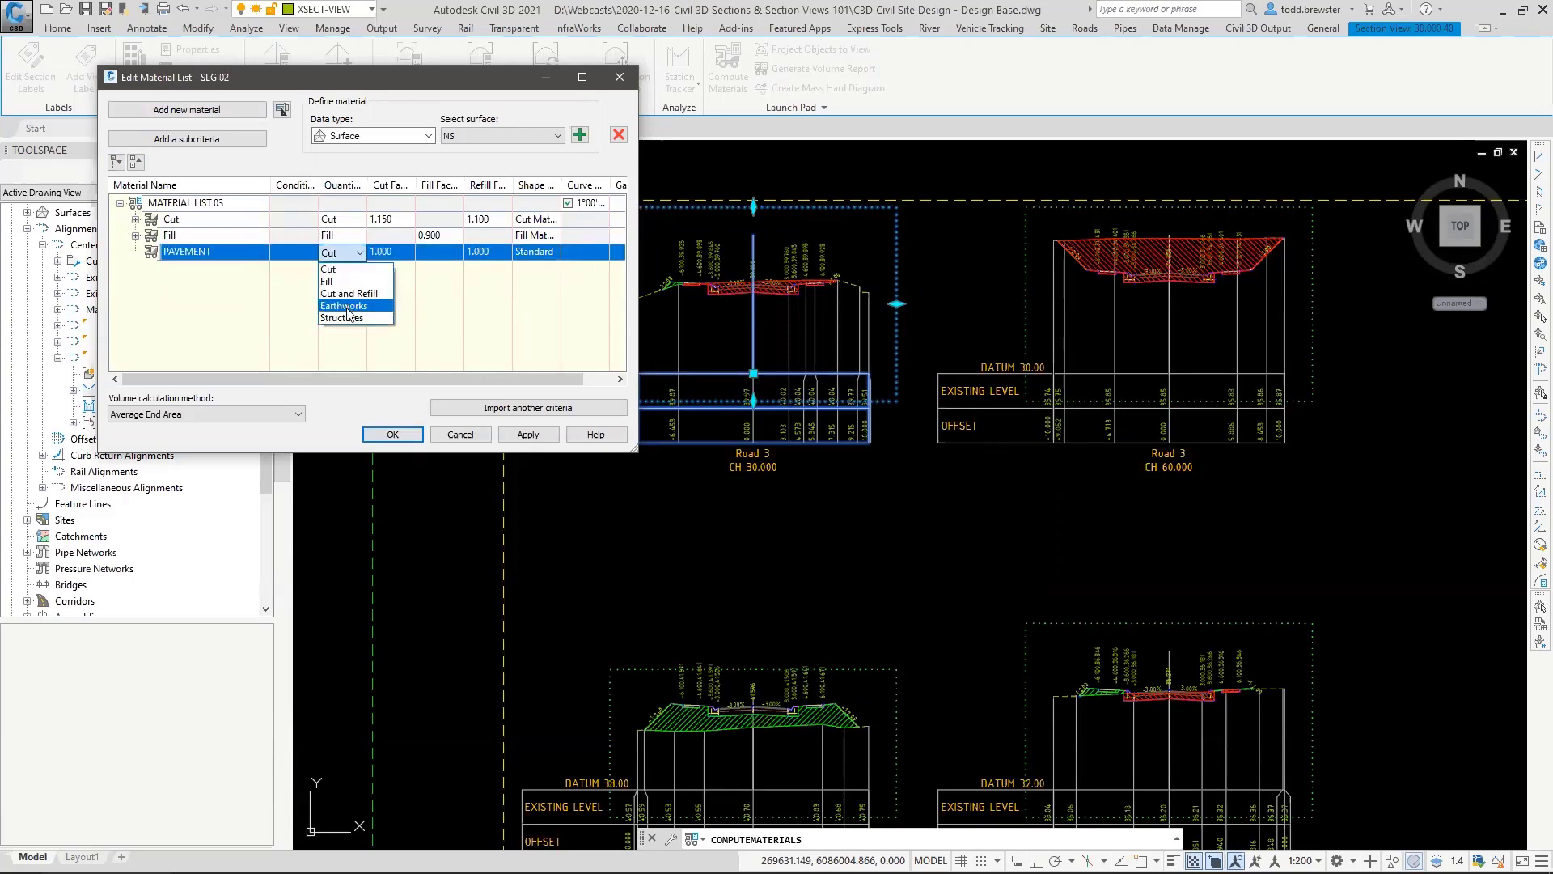
{"action": "left_click", "coordinate": [348, 318]}
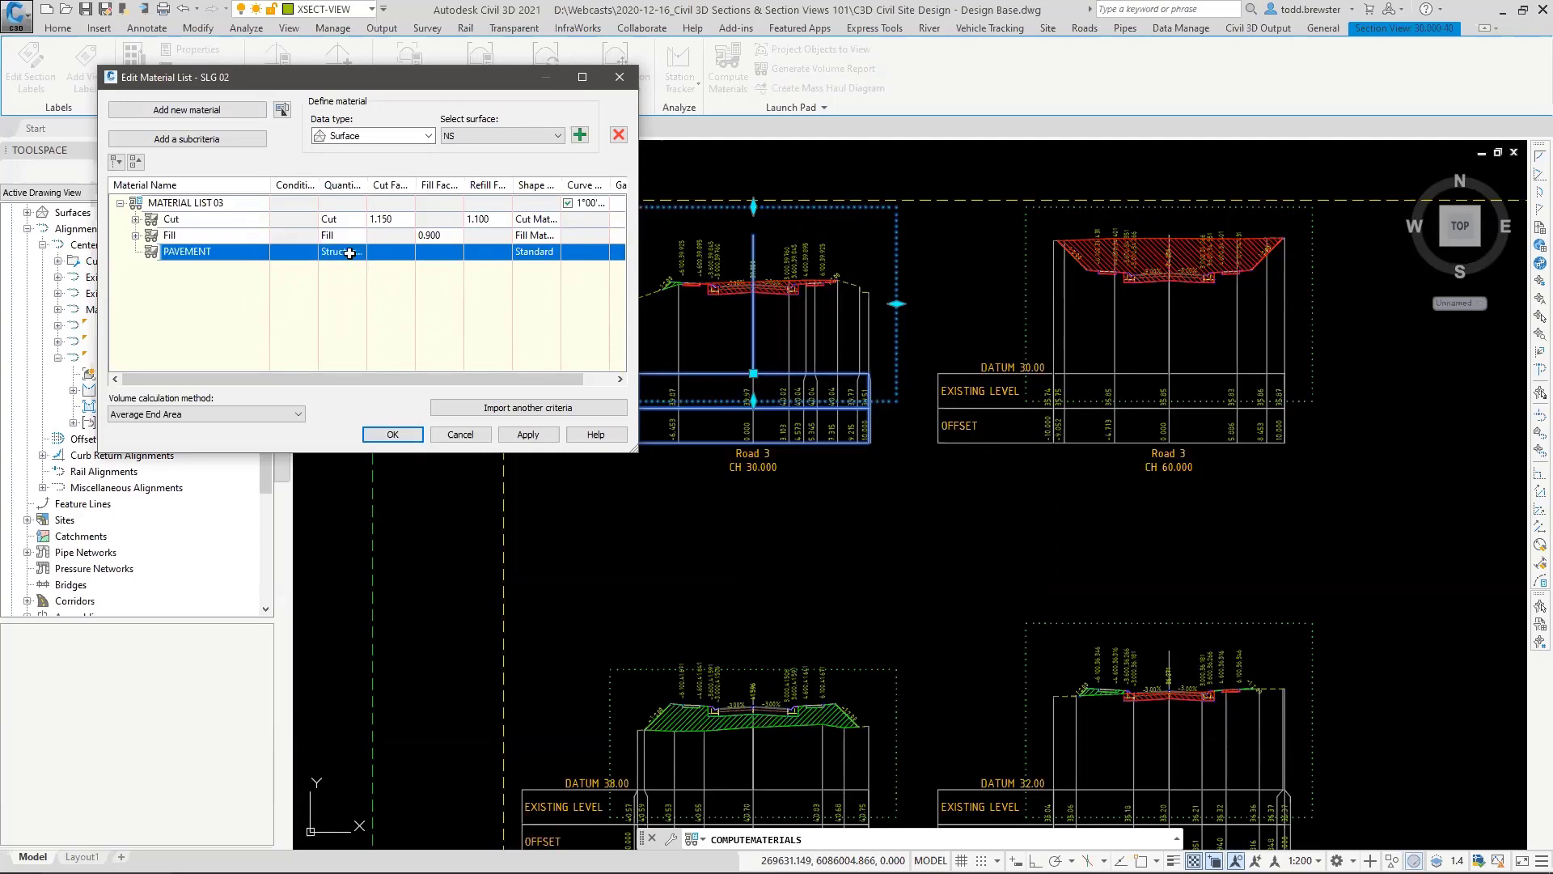
{"action": "left_click", "coordinate": [395, 135]}
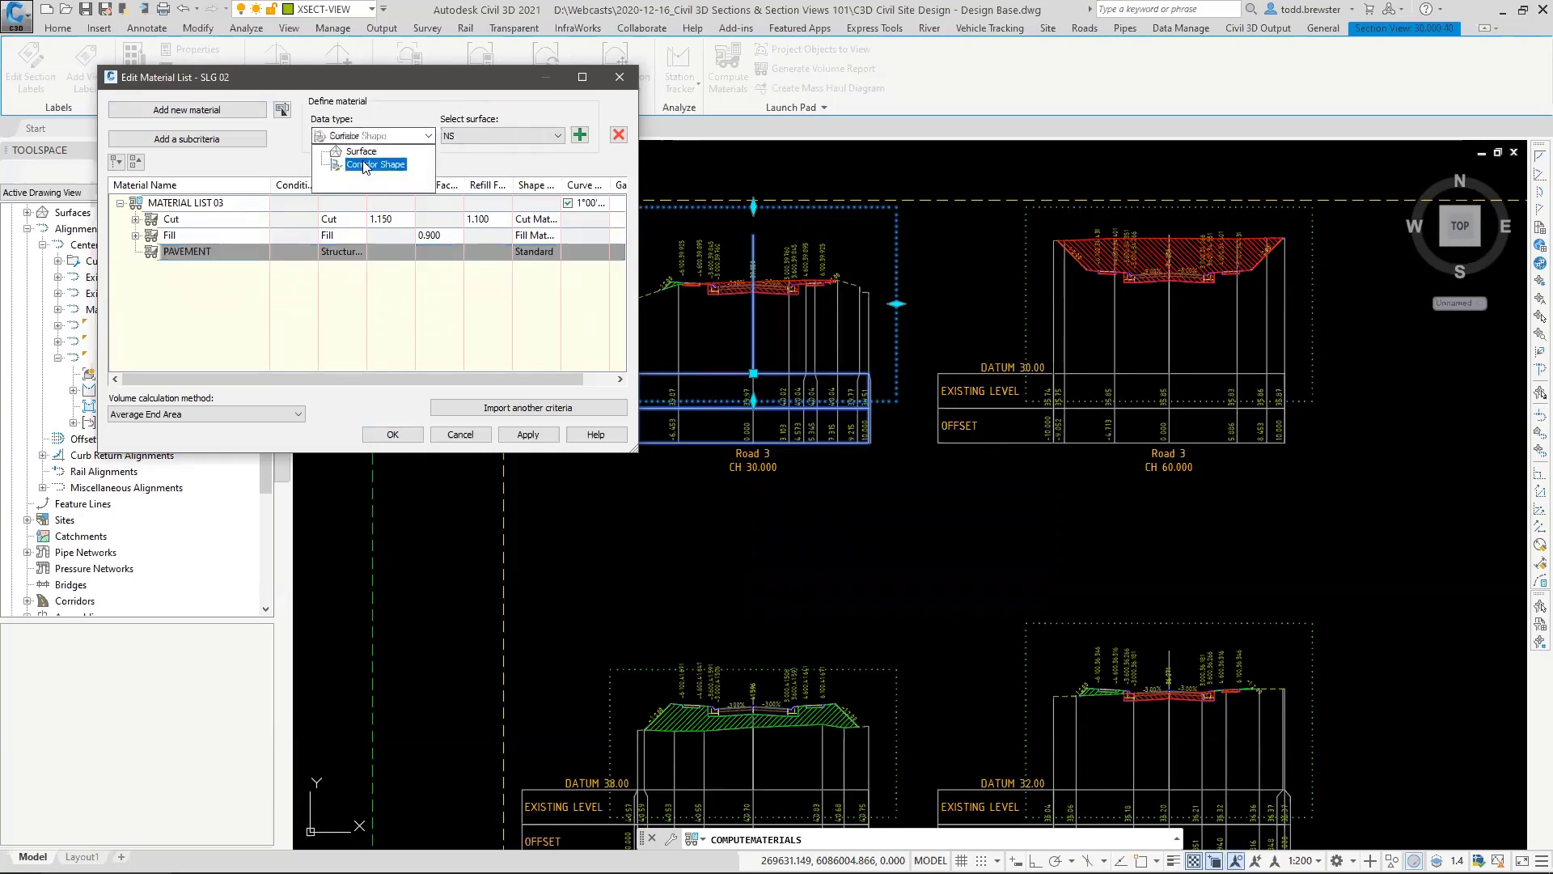
{"action": "left_click", "coordinate": [366, 165]}
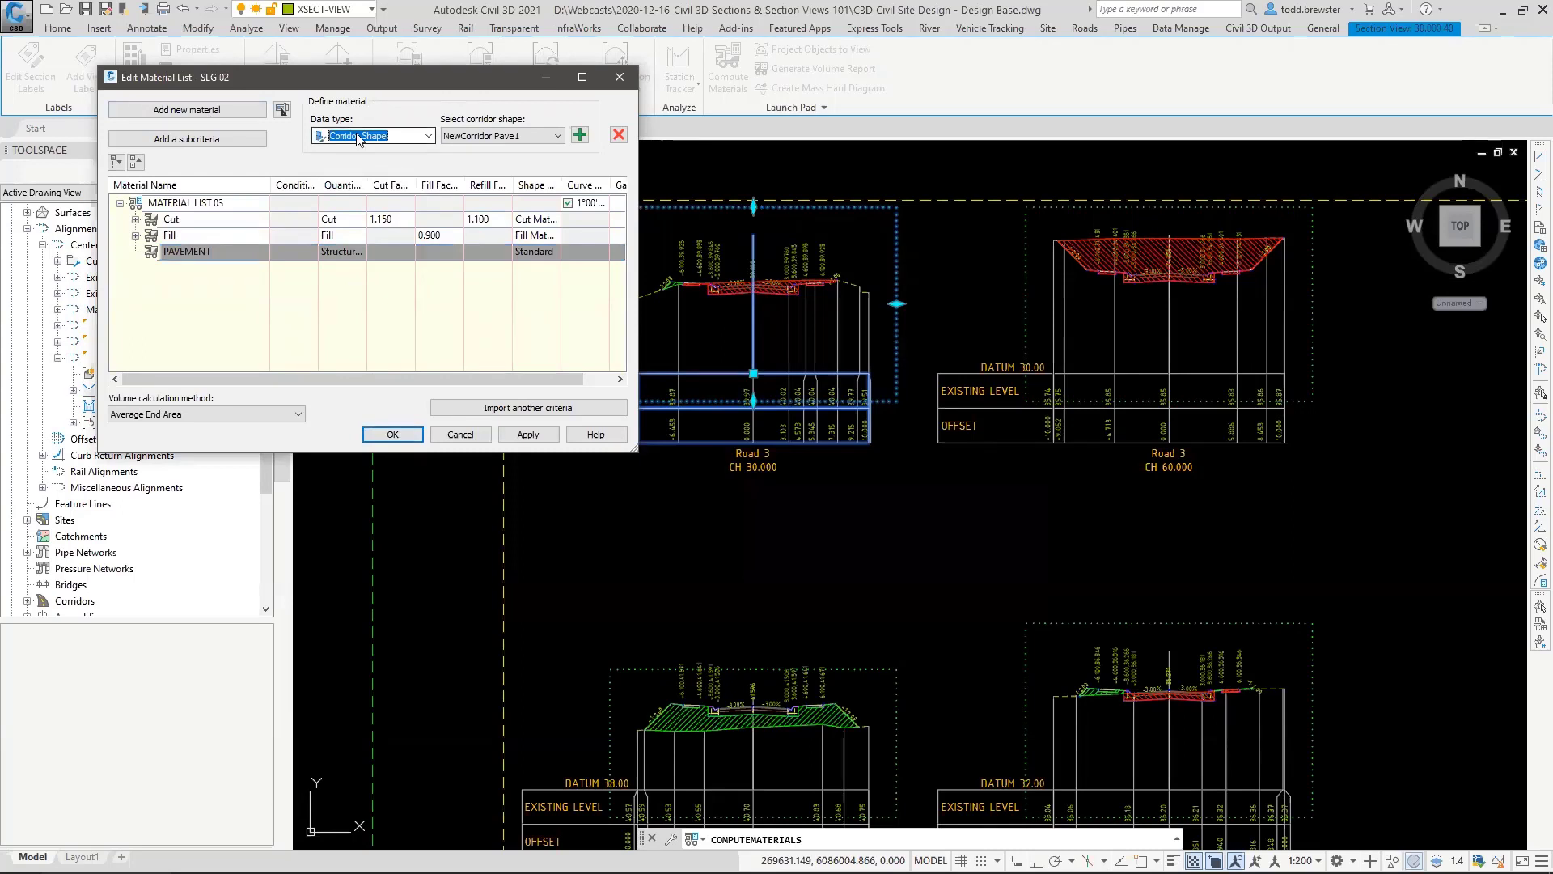
Step: Add corridor shapes Pave1, Pave2, Base and SubBase to PAVEMENT
{"action": "left_click", "coordinate": [495, 136]}
{"action": "left_click", "coordinate": [495, 137]}
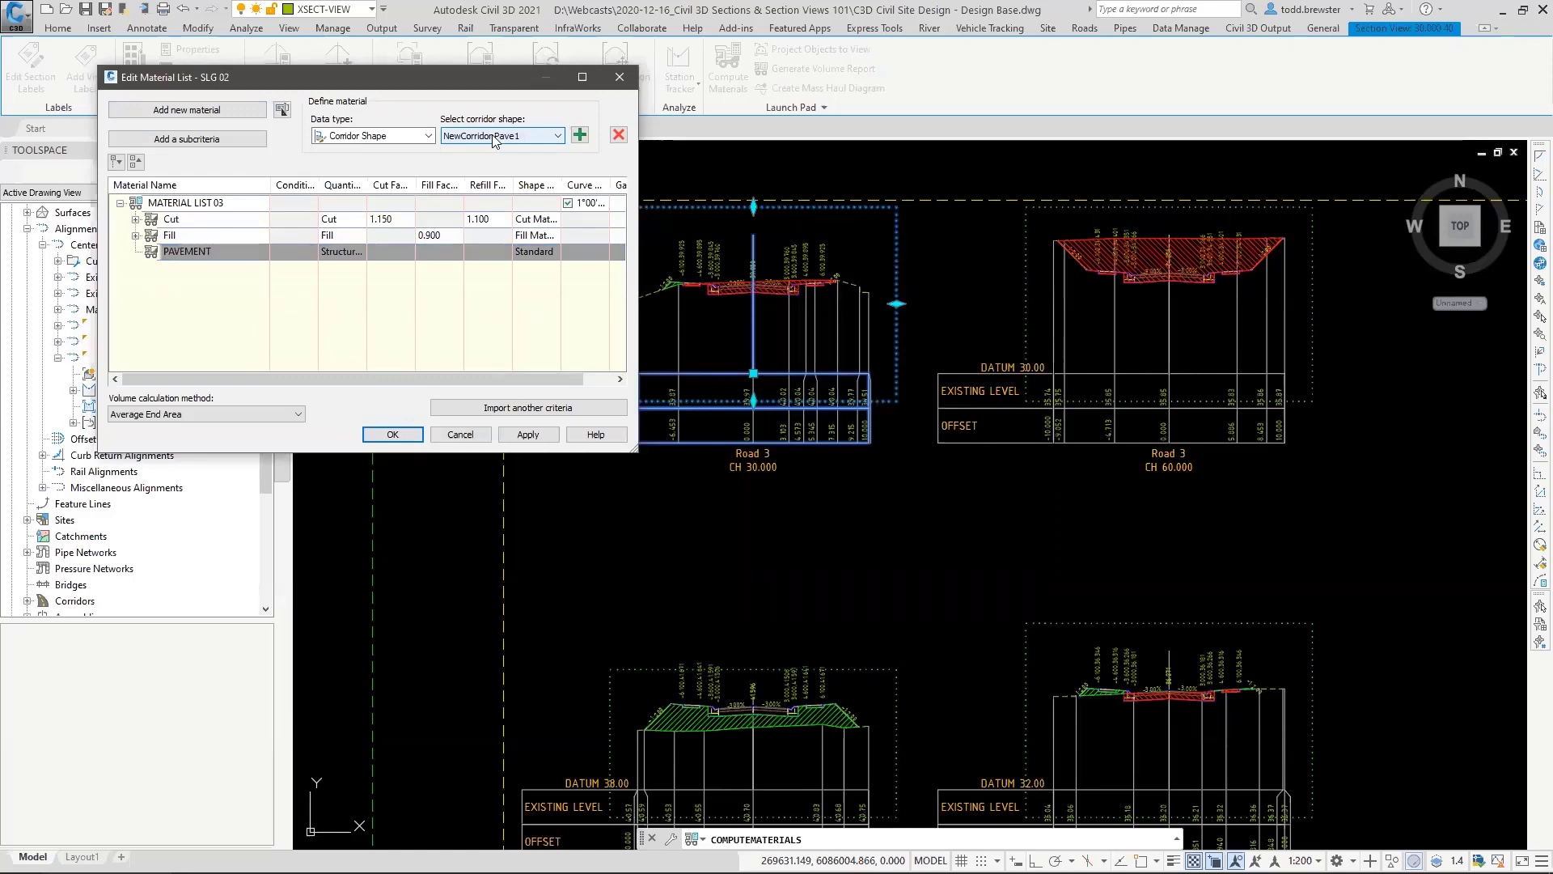
{"action": "left_click", "coordinate": [495, 136]}
{"action": "left_click", "coordinate": [578, 135]}
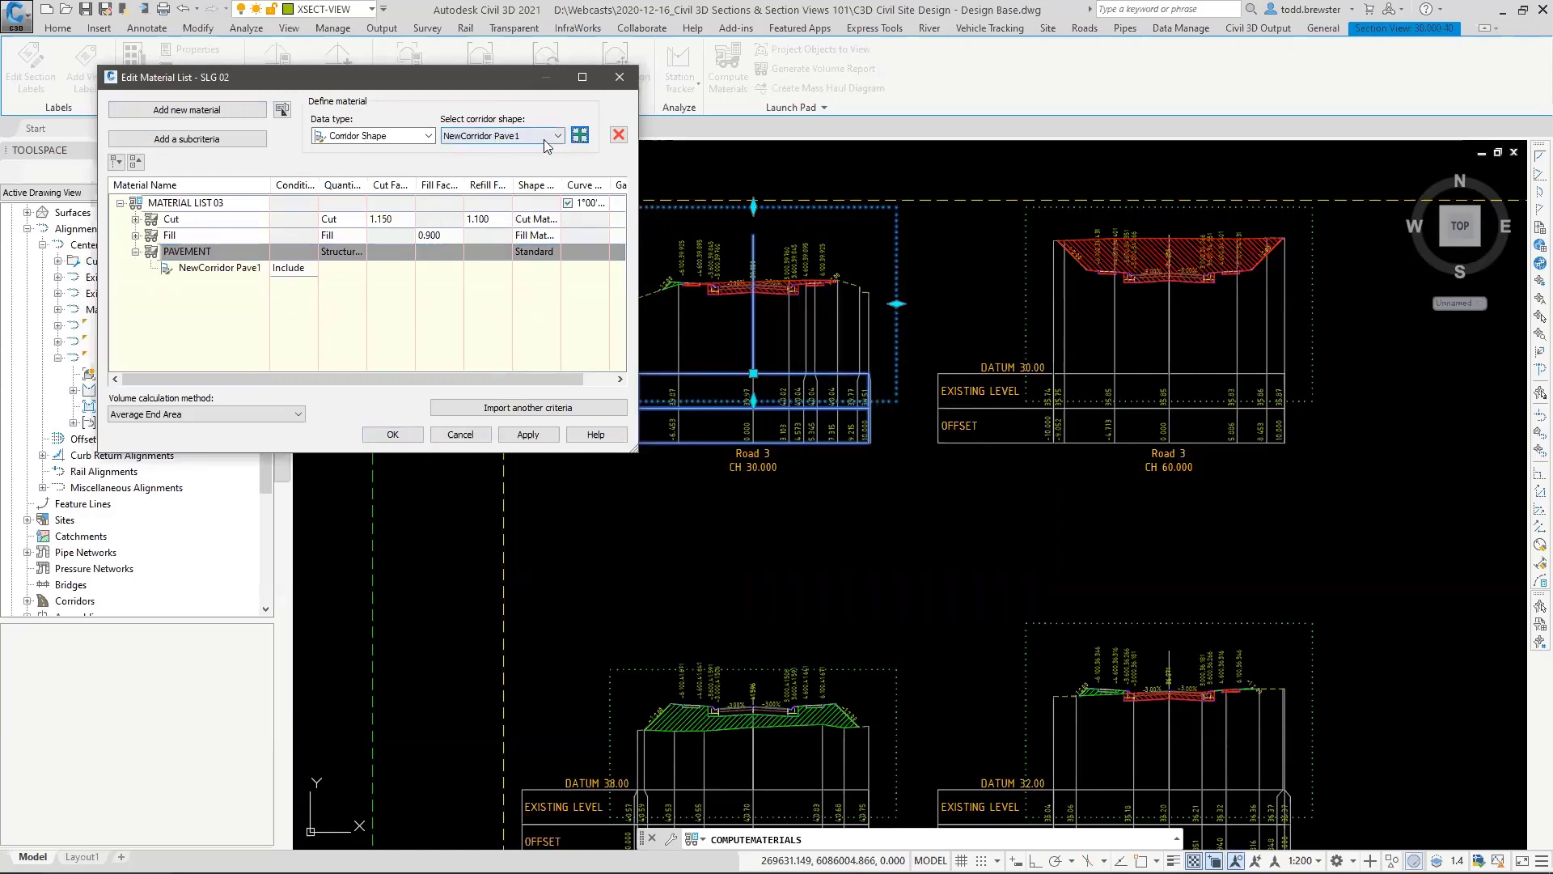
{"action": "left_click", "coordinate": [557, 135]}
{"action": "left_click", "coordinate": [494, 161]}
{"action": "left_click", "coordinate": [579, 135]}
{"action": "left_click", "coordinate": [557, 135]}
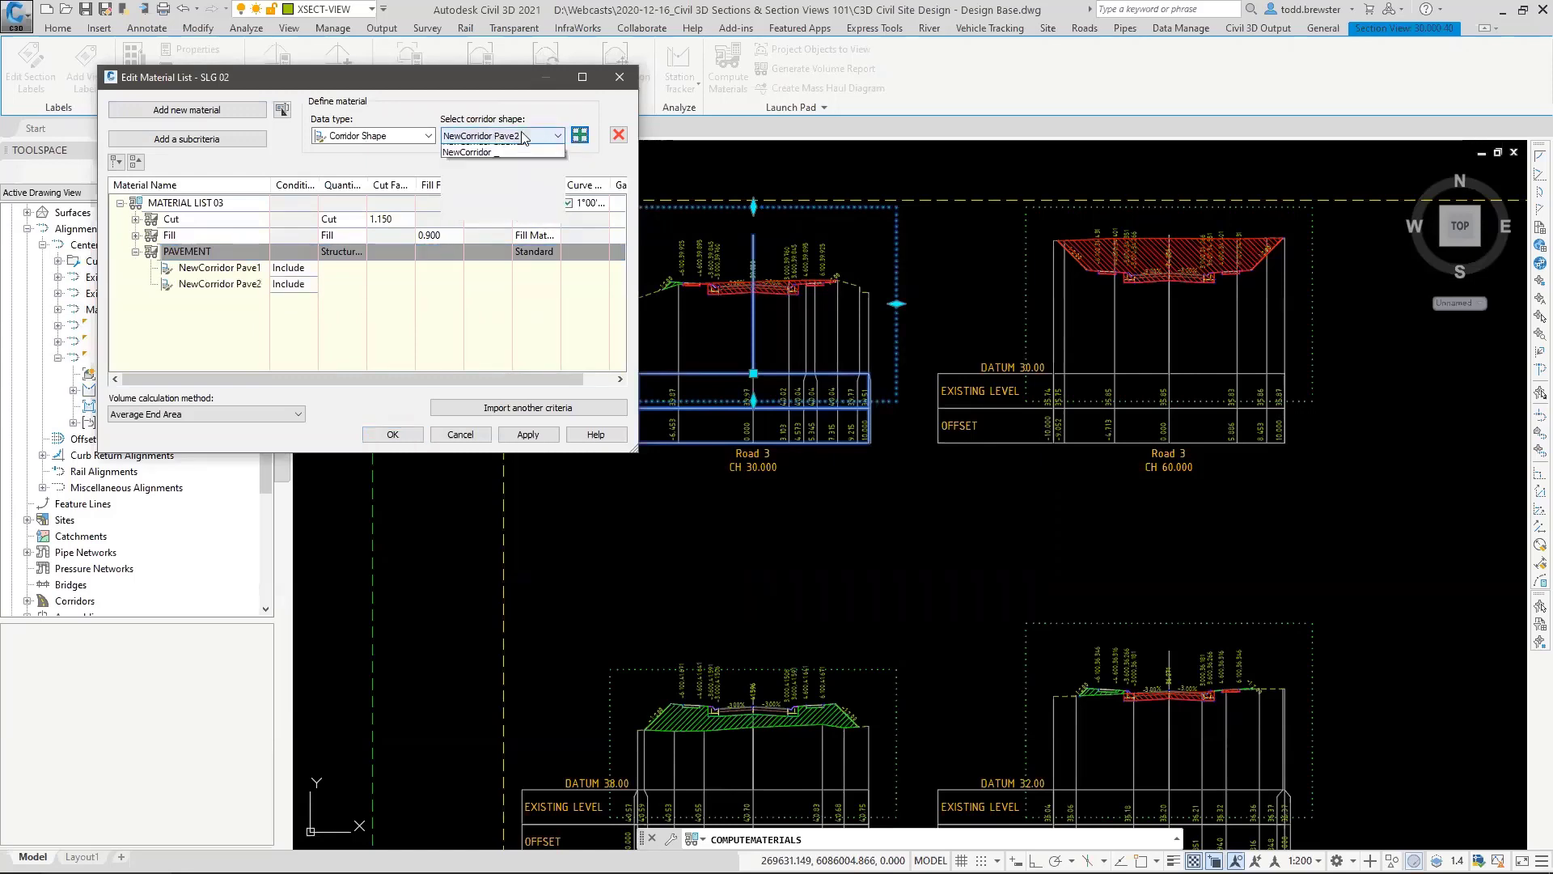
{"action": "left_click", "coordinate": [517, 173]}
{"action": "left_click", "coordinate": [557, 136]}
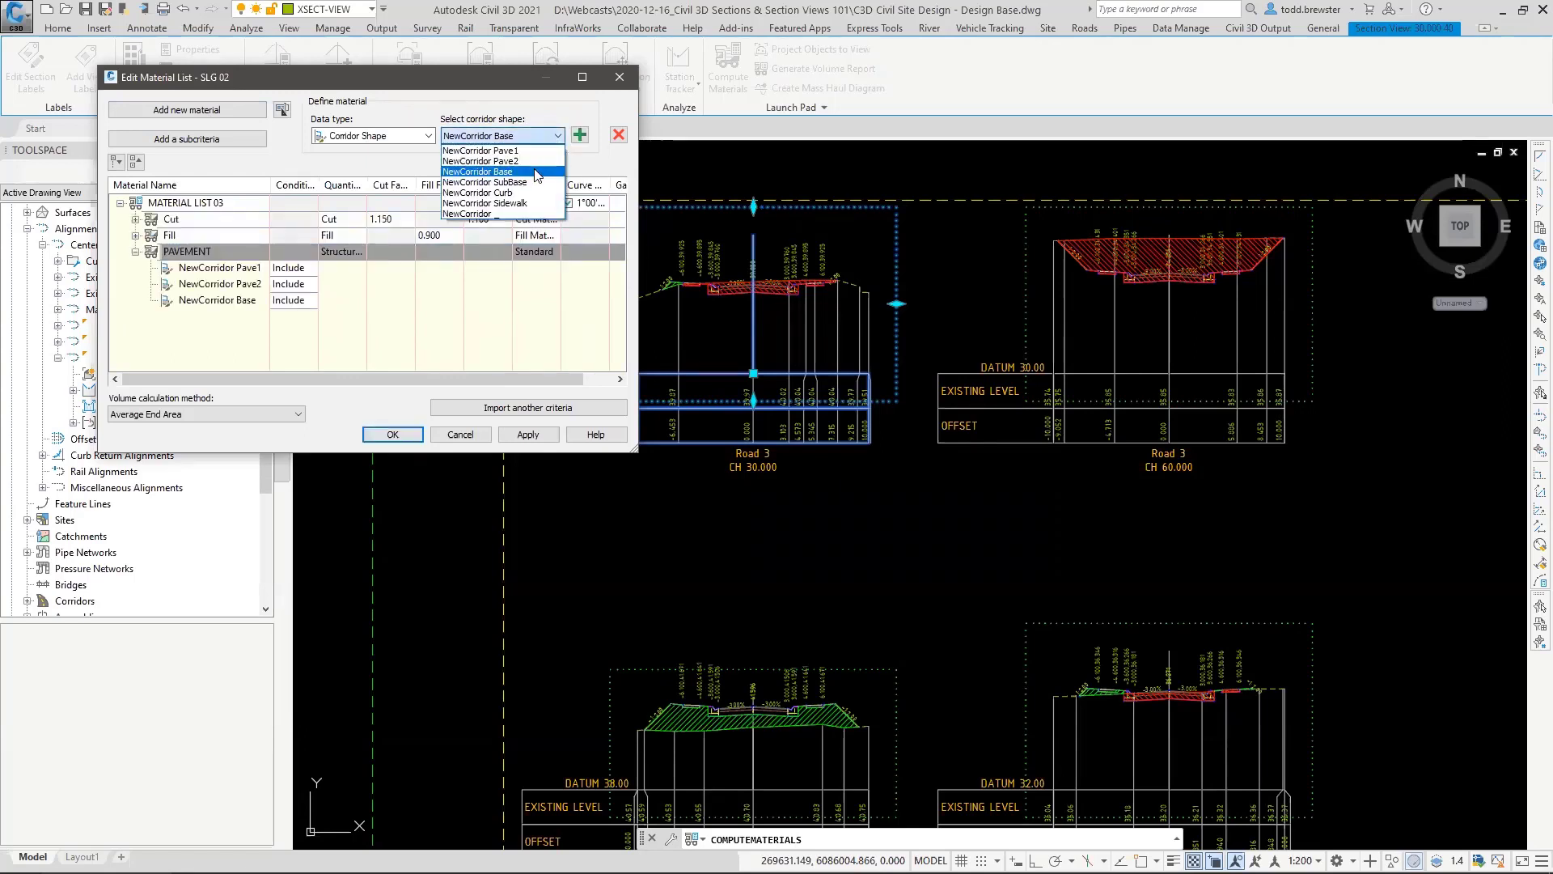
{"action": "left_click", "coordinate": [493, 187]}
{"action": "left_click", "coordinate": [579, 135]}
Step: Give PAVEMENT the Pave section style and apply the changes
{"action": "left_click", "coordinate": [518, 252]}
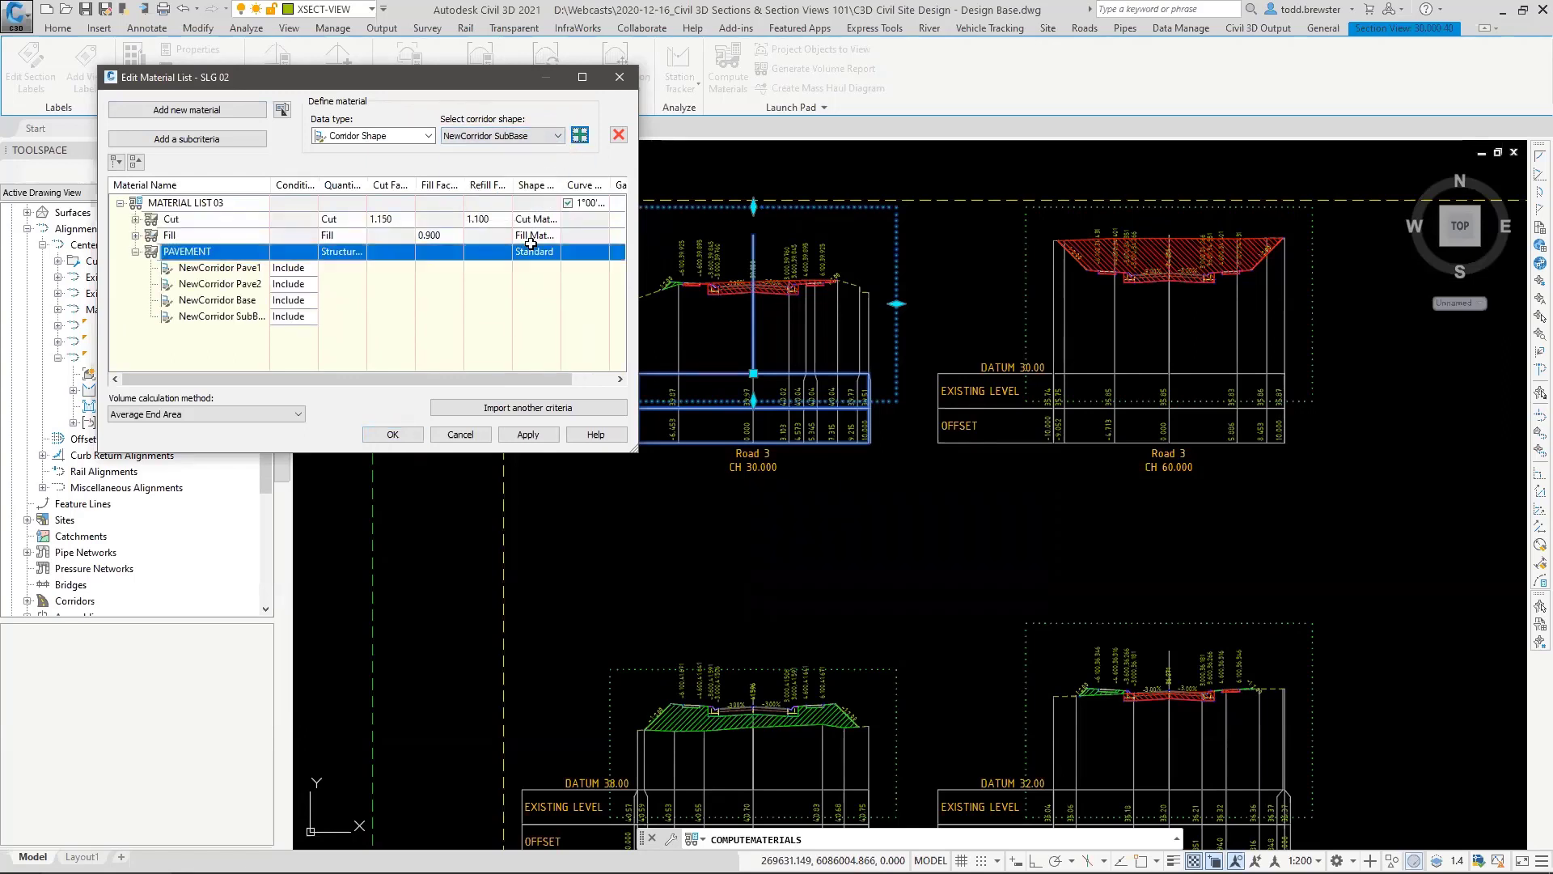
{"action": "left_click", "coordinate": [548, 252]}
{"action": "left_click", "coordinate": [742, 417]}
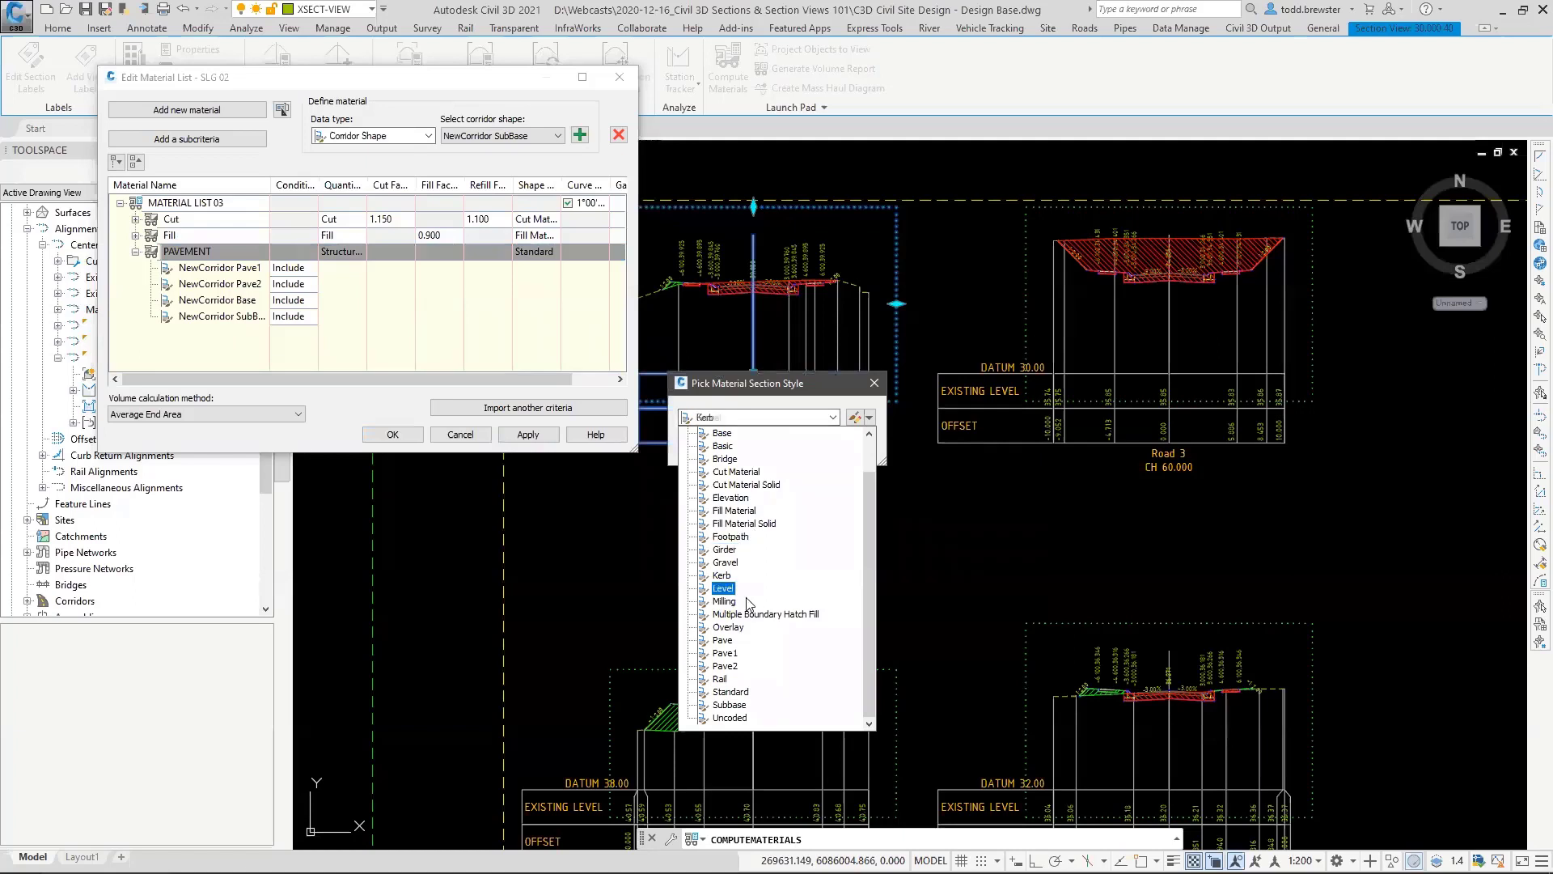
{"action": "left_click", "coordinate": [722, 640]}
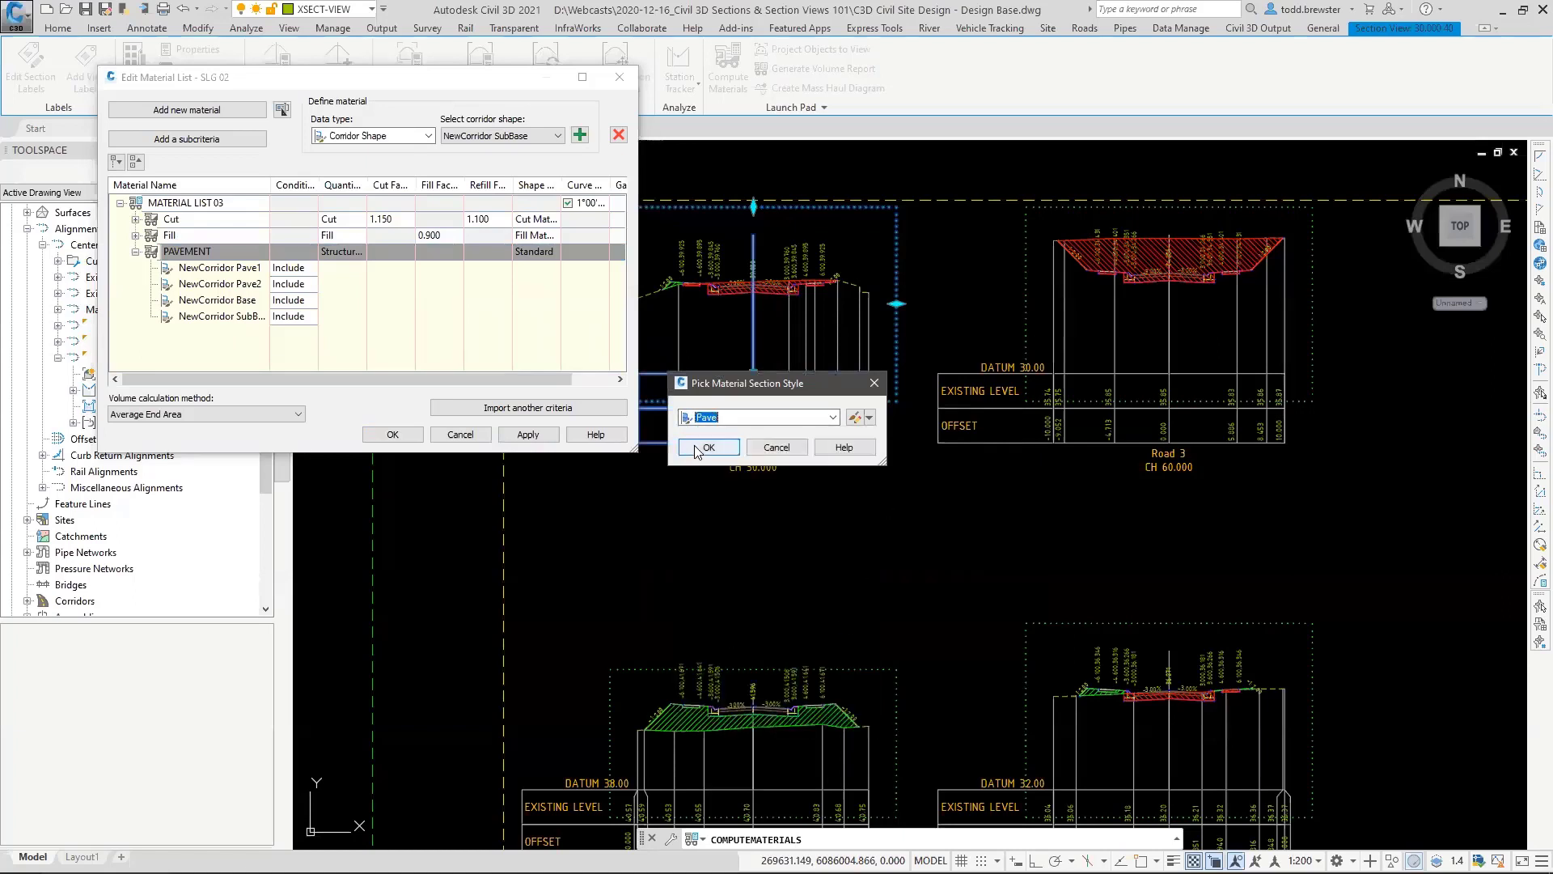
{"action": "left_click", "coordinate": [724, 450]}
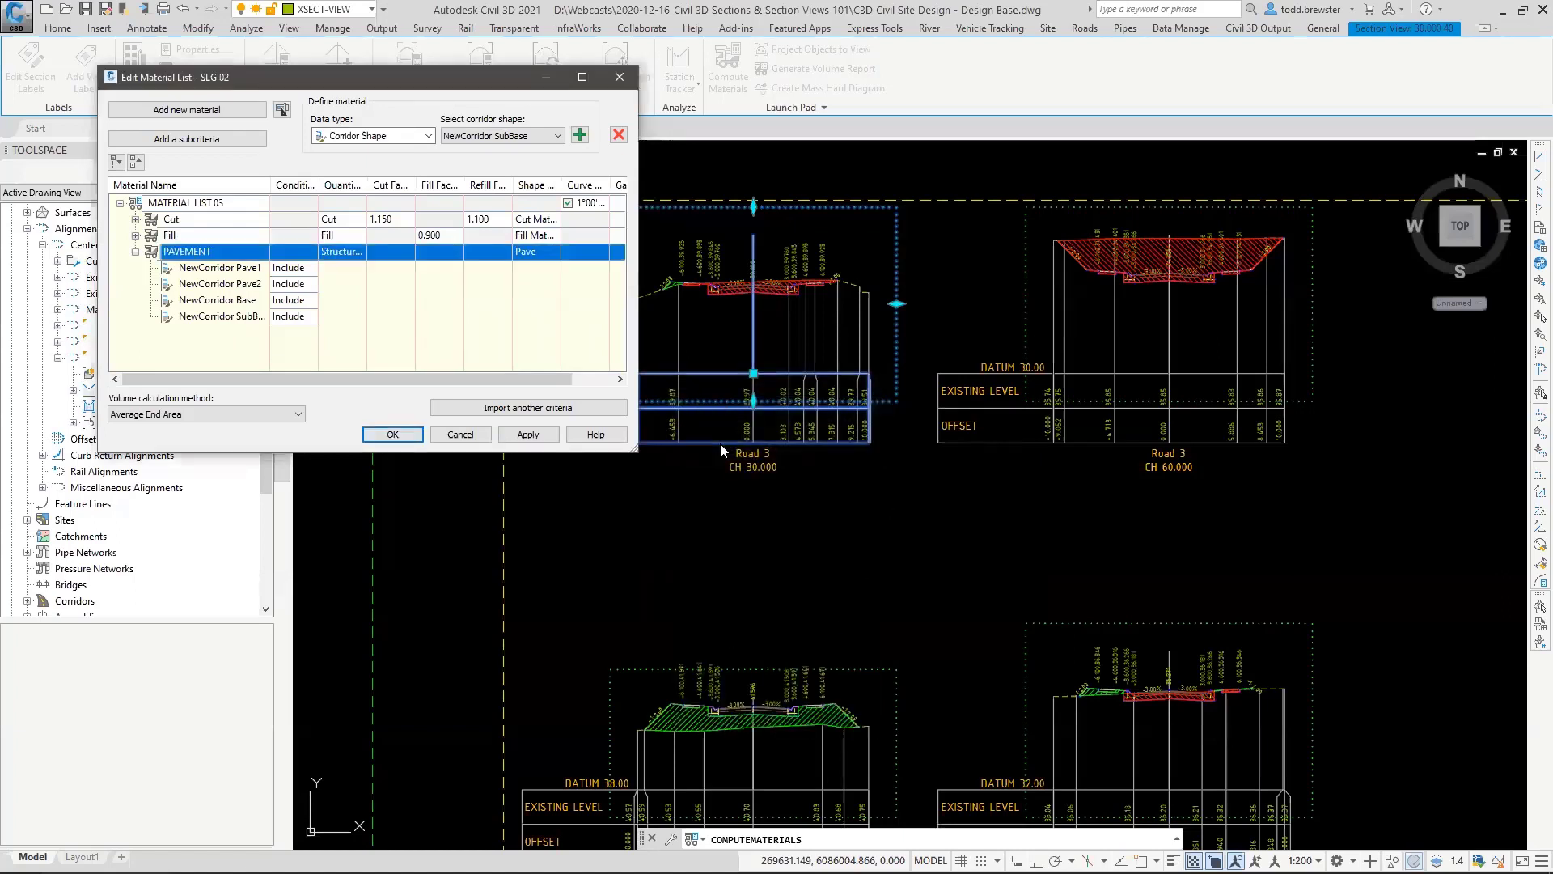
{"action": "left_click", "coordinate": [527, 434]}
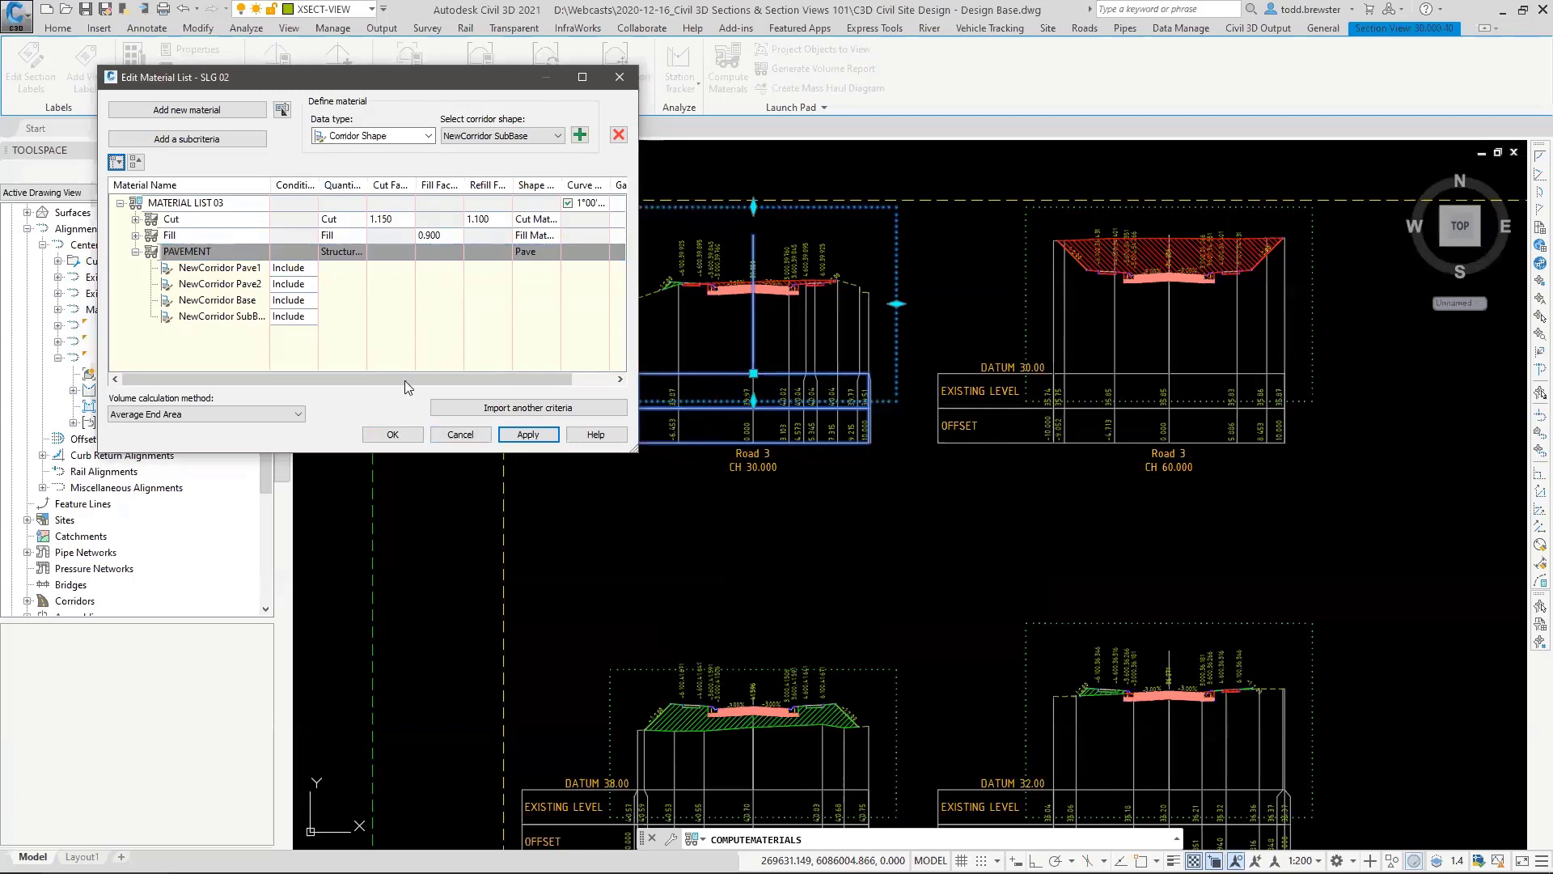
Step: Add a material named Conc with Structures quantity type and Kerb section style
{"action": "left_click", "coordinate": [164, 112]}
{"action": "left_click", "coordinate": [242, 333]}
{"action": "type", "text": "Conc"}
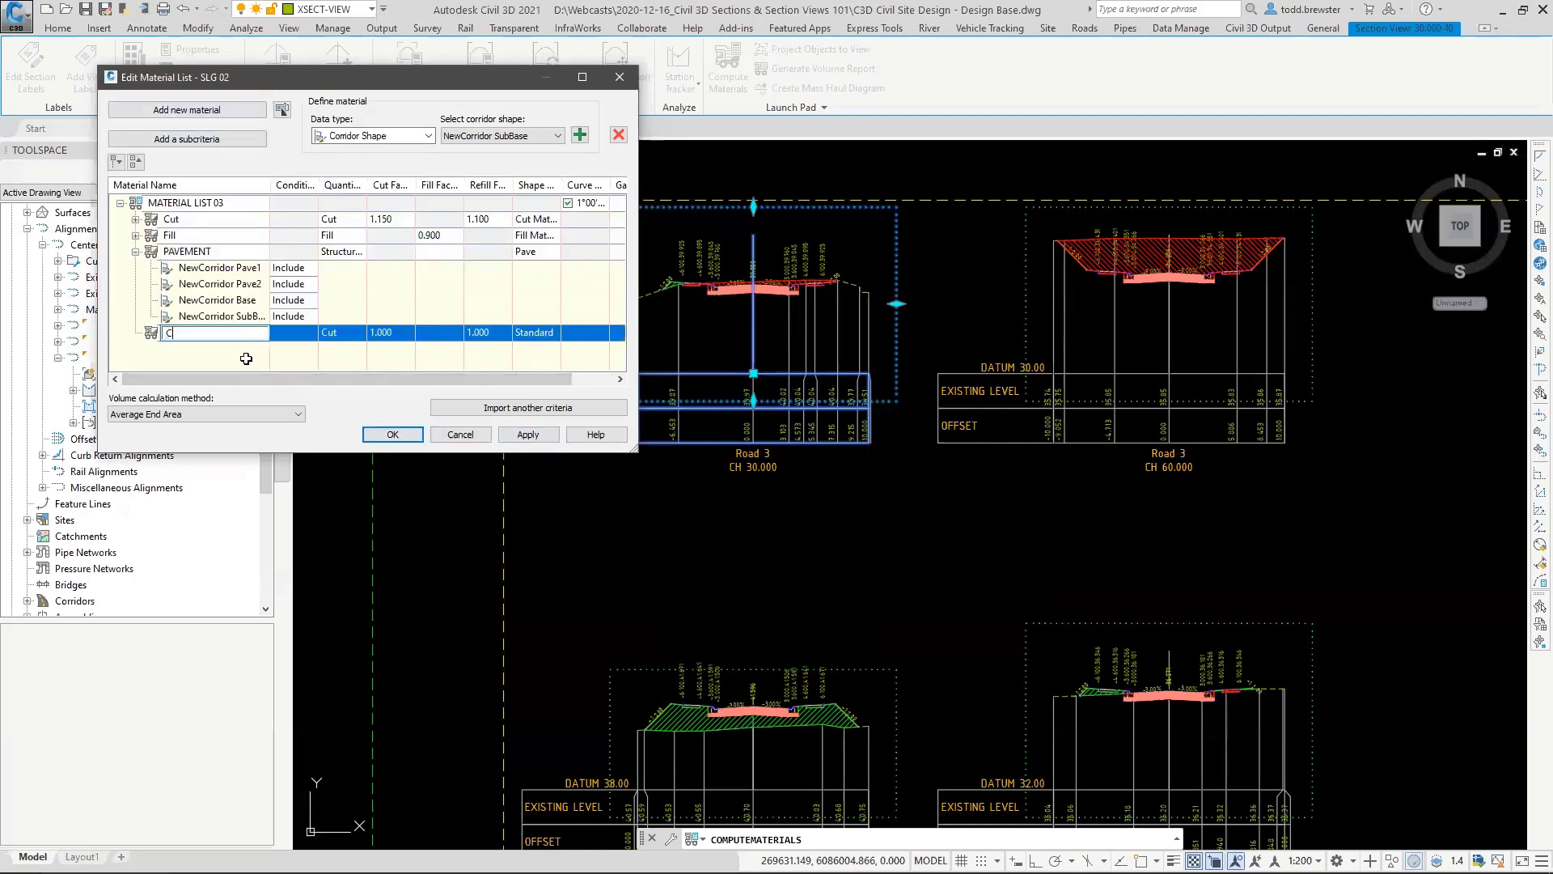
{"action": "left_click", "coordinate": [315, 337]}
{"action": "left_click", "coordinate": [336, 337]}
{"action": "left_click", "coordinate": [345, 398]}
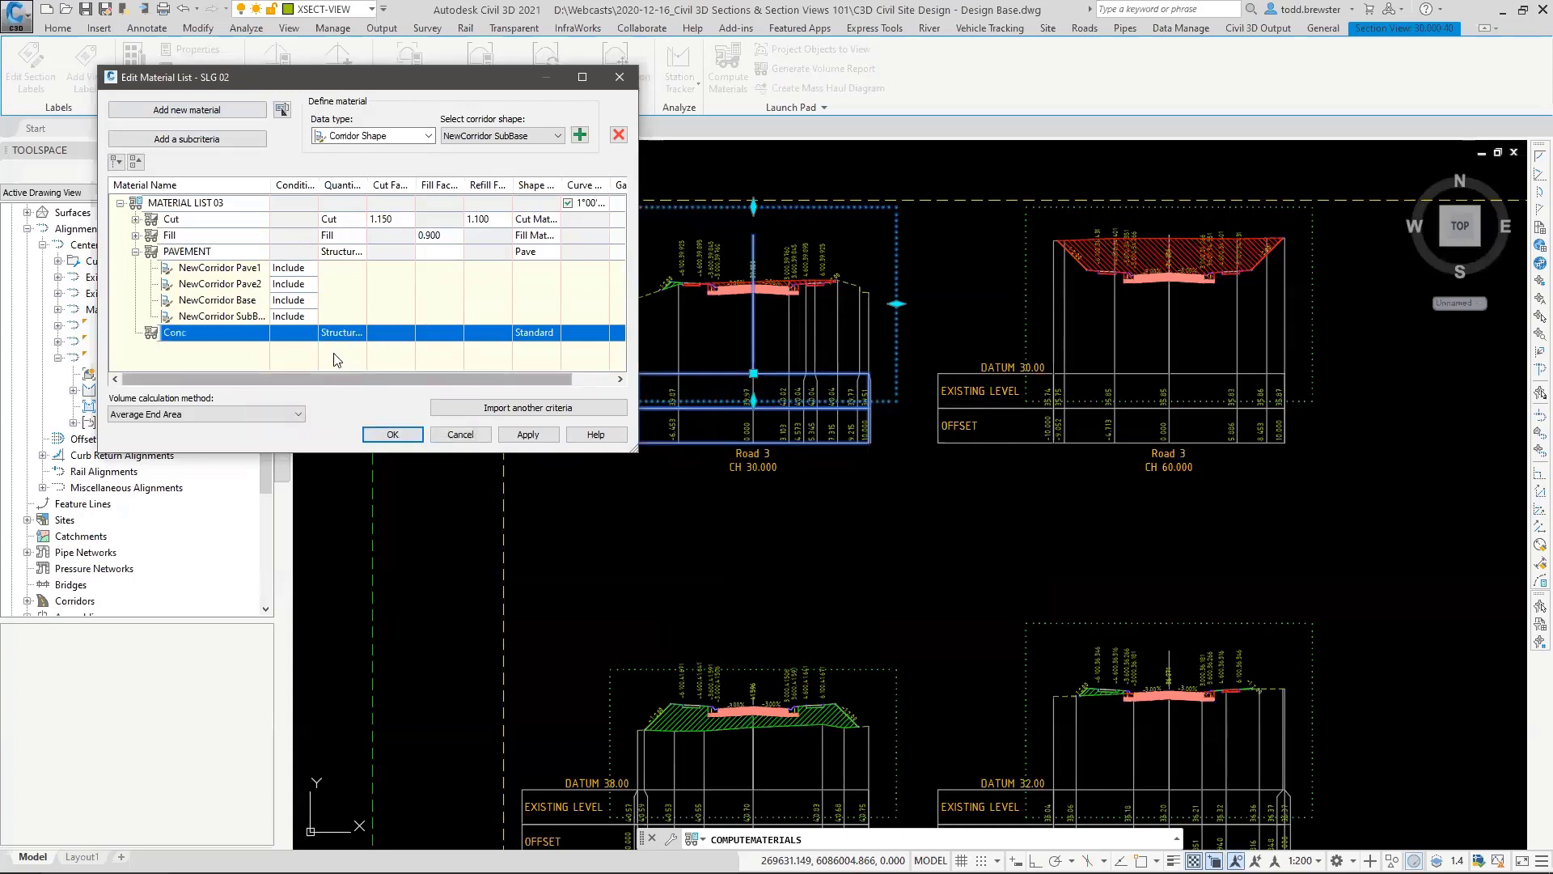
{"action": "left_click", "coordinate": [533, 335]}
{"action": "left_click", "coordinate": [734, 409]}
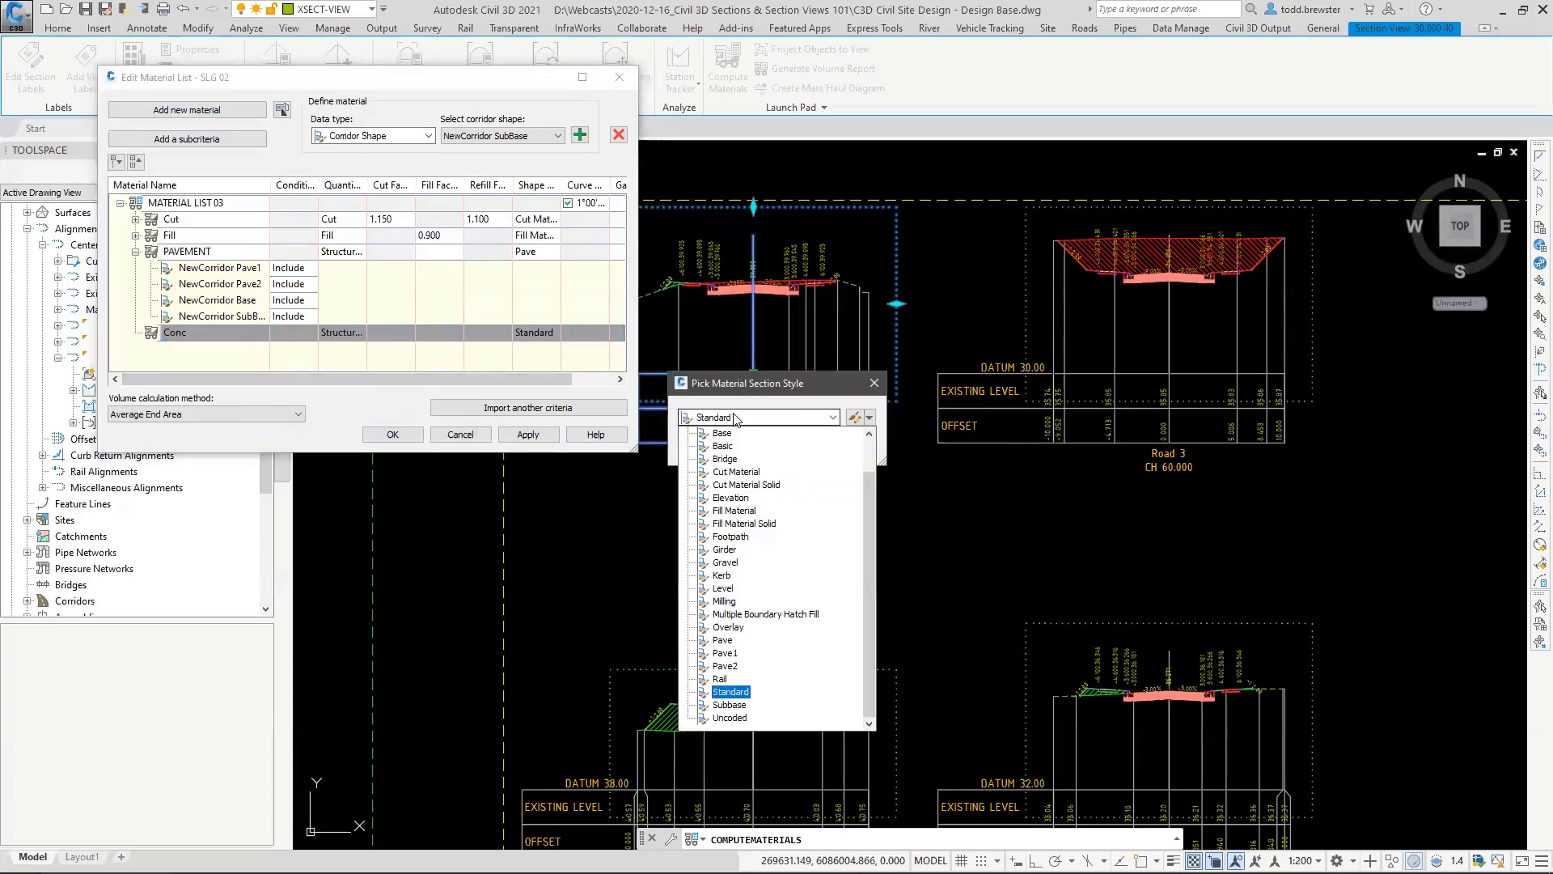
{"action": "left_click", "coordinate": [720, 575]}
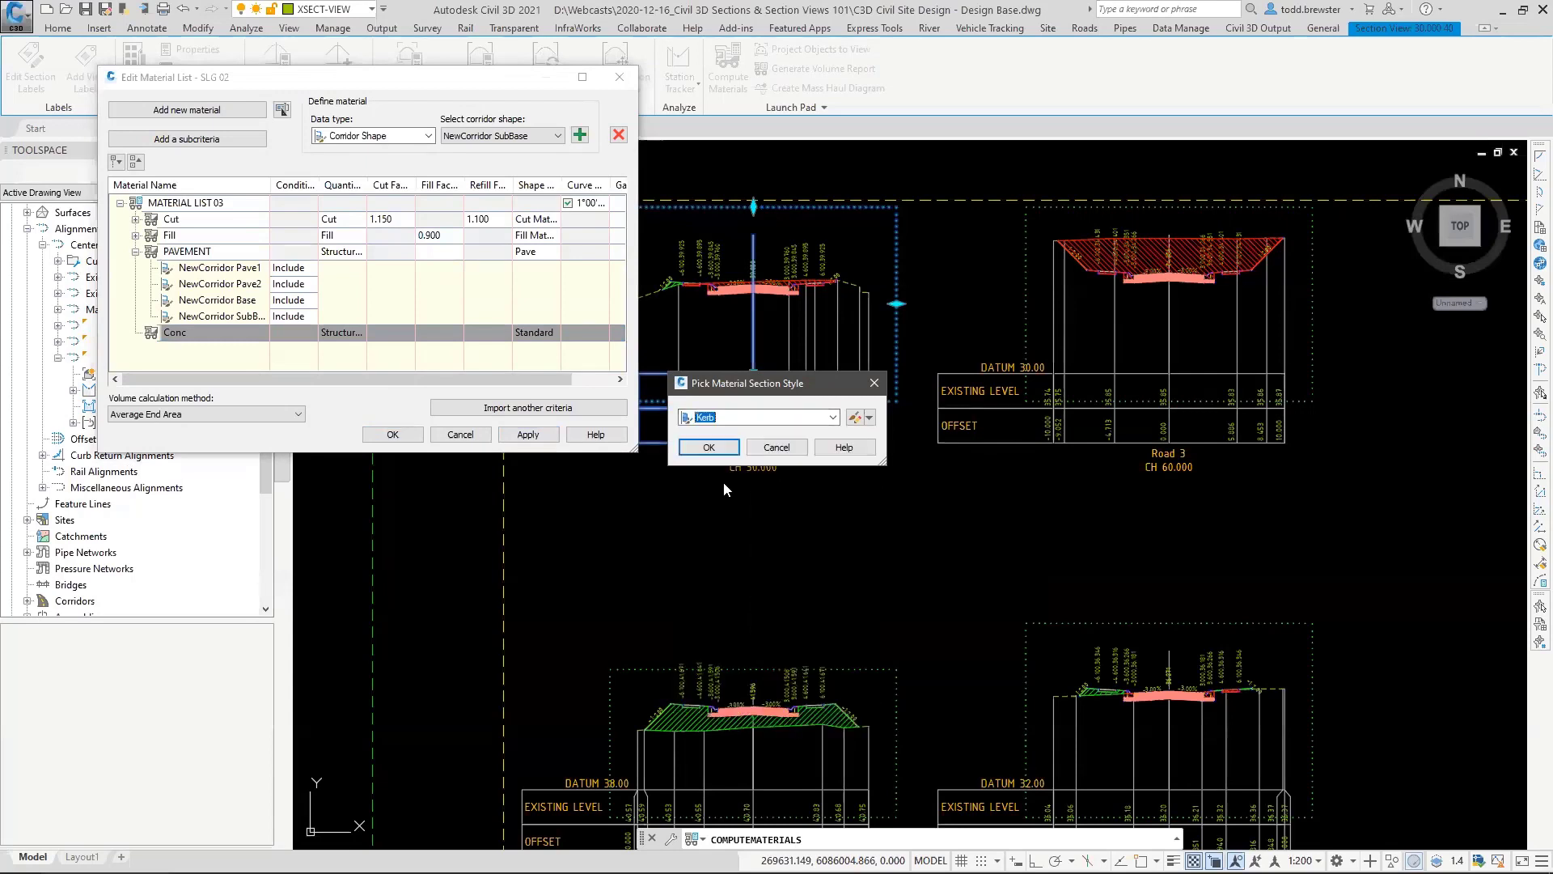
{"action": "left_click", "coordinate": [704, 445]}
Step: Add NewCorridor Curb and NewCorridor Sidewalk shapes to Conc, apply, and close the editor
{"action": "left_click", "coordinate": [457, 136]}
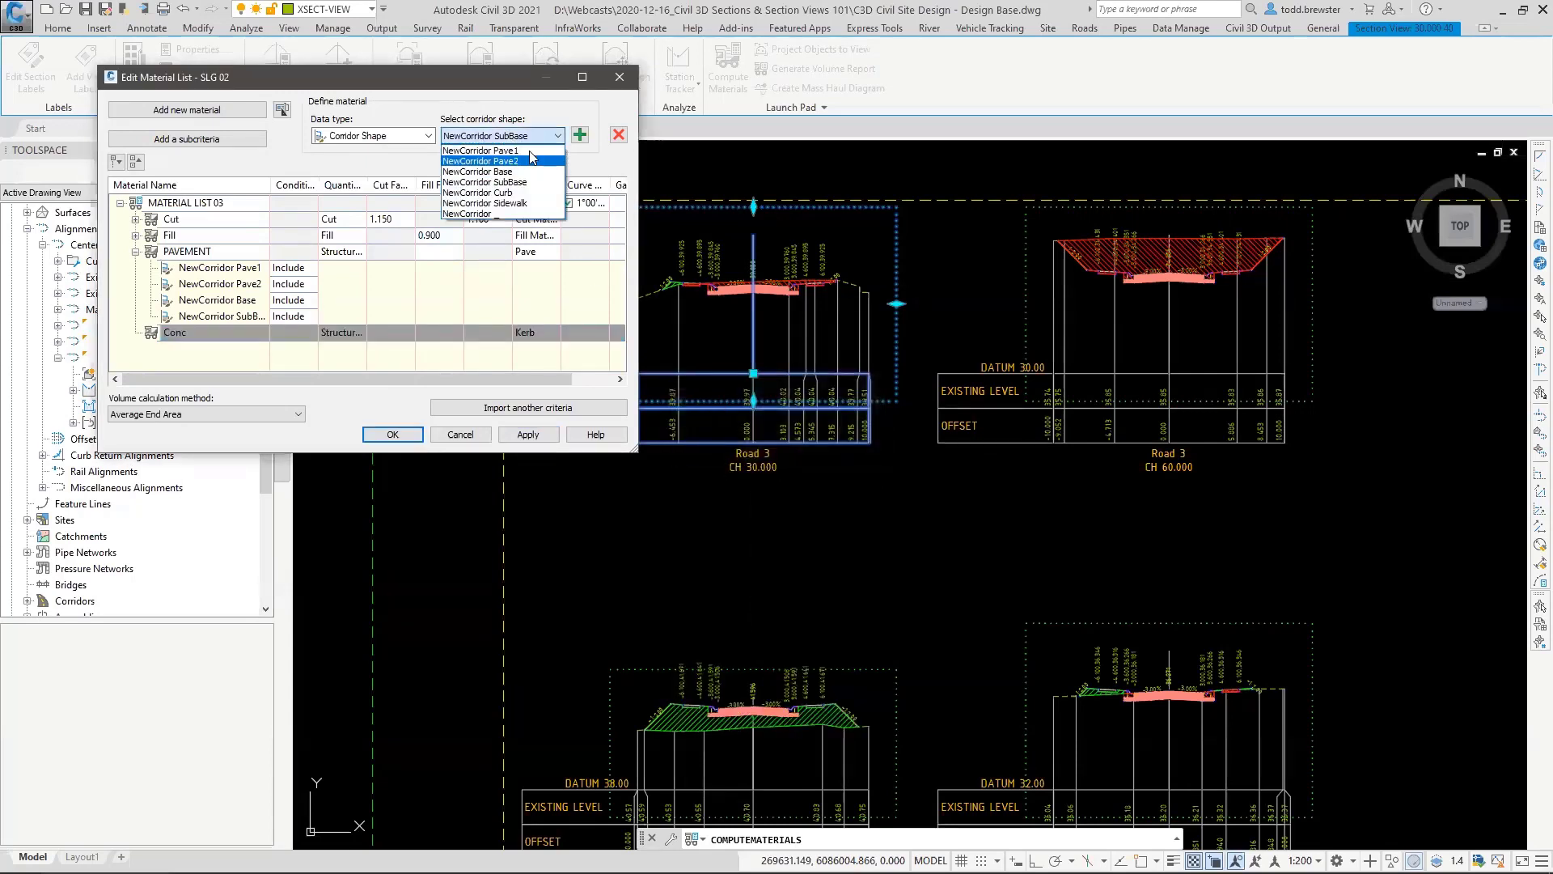
{"action": "left_click", "coordinate": [486, 149]}
{"action": "left_click", "coordinate": [580, 136]}
{"action": "left_click", "coordinate": [457, 136]}
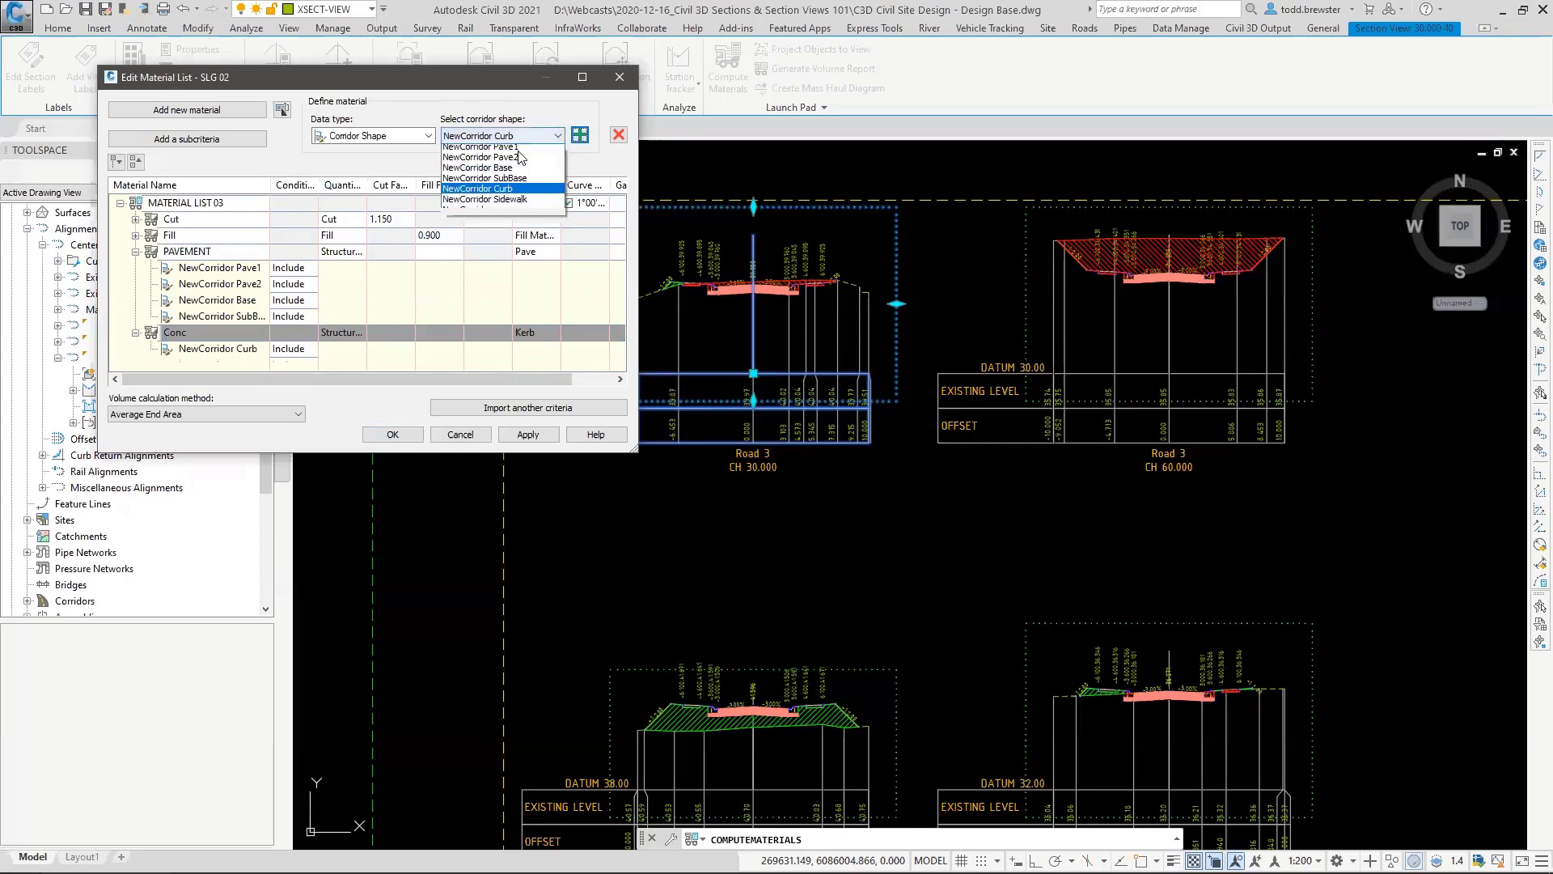
{"action": "left_click", "coordinate": [485, 202]}
{"action": "left_click", "coordinate": [580, 135]}
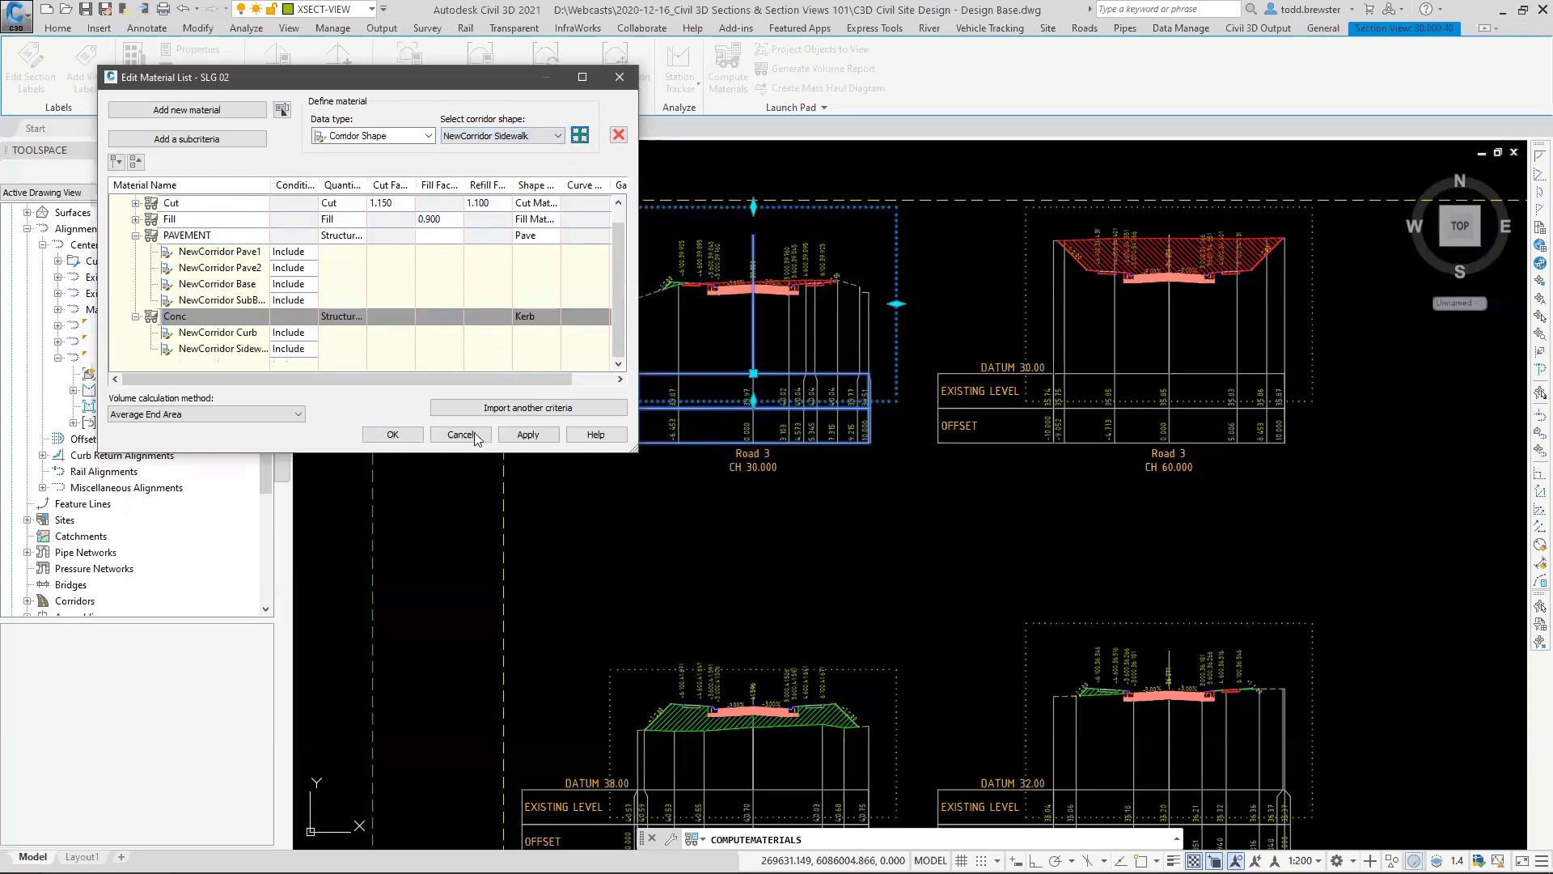
{"action": "left_click", "coordinate": [528, 435]}
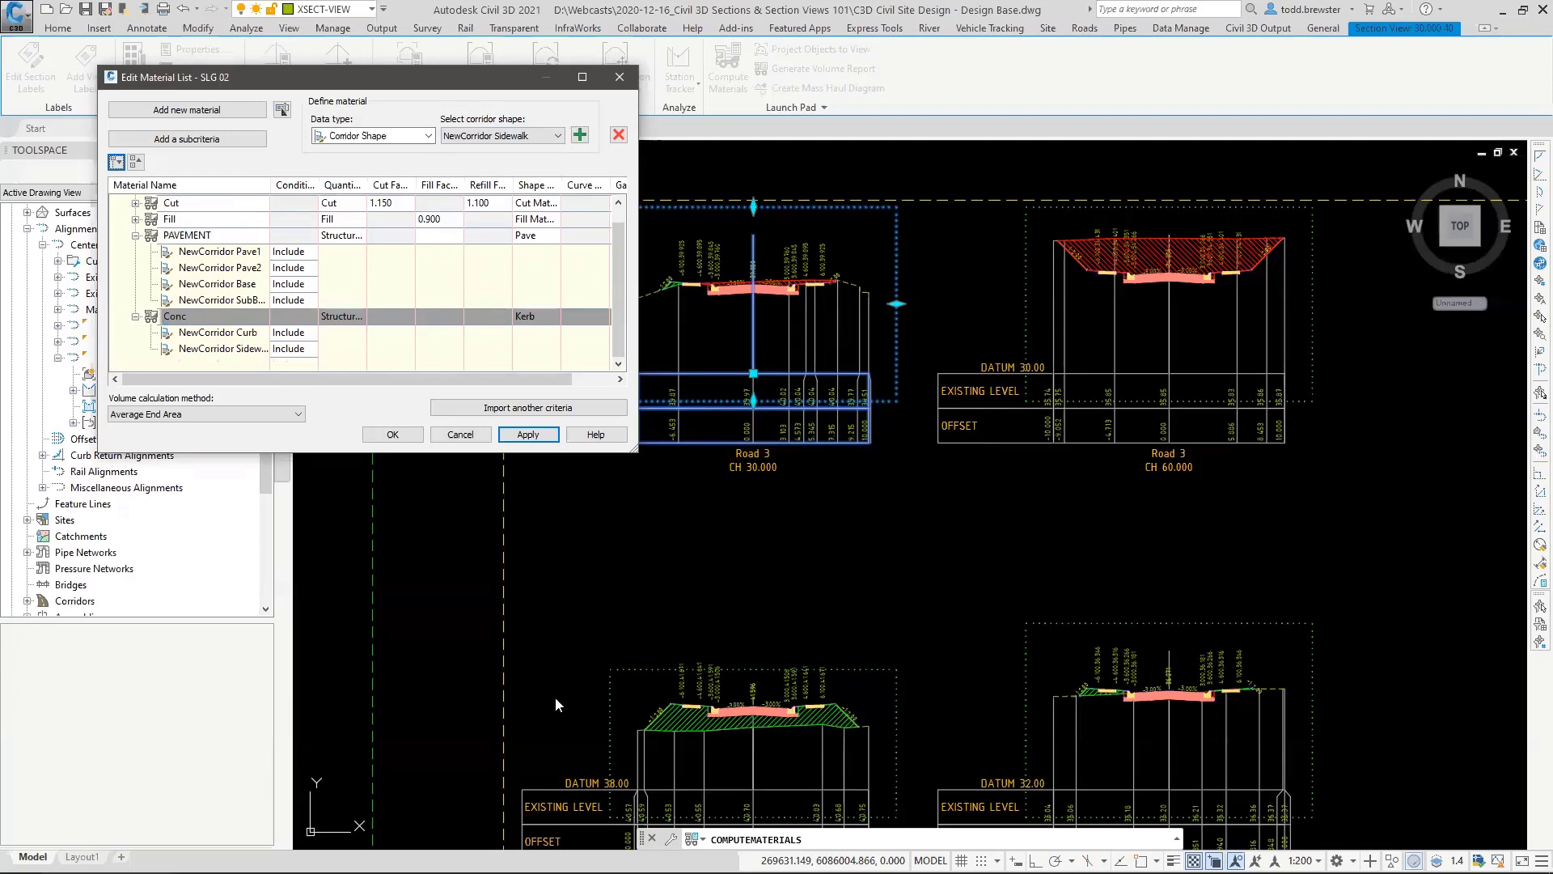
{"action": "left_click", "coordinate": [392, 434]}
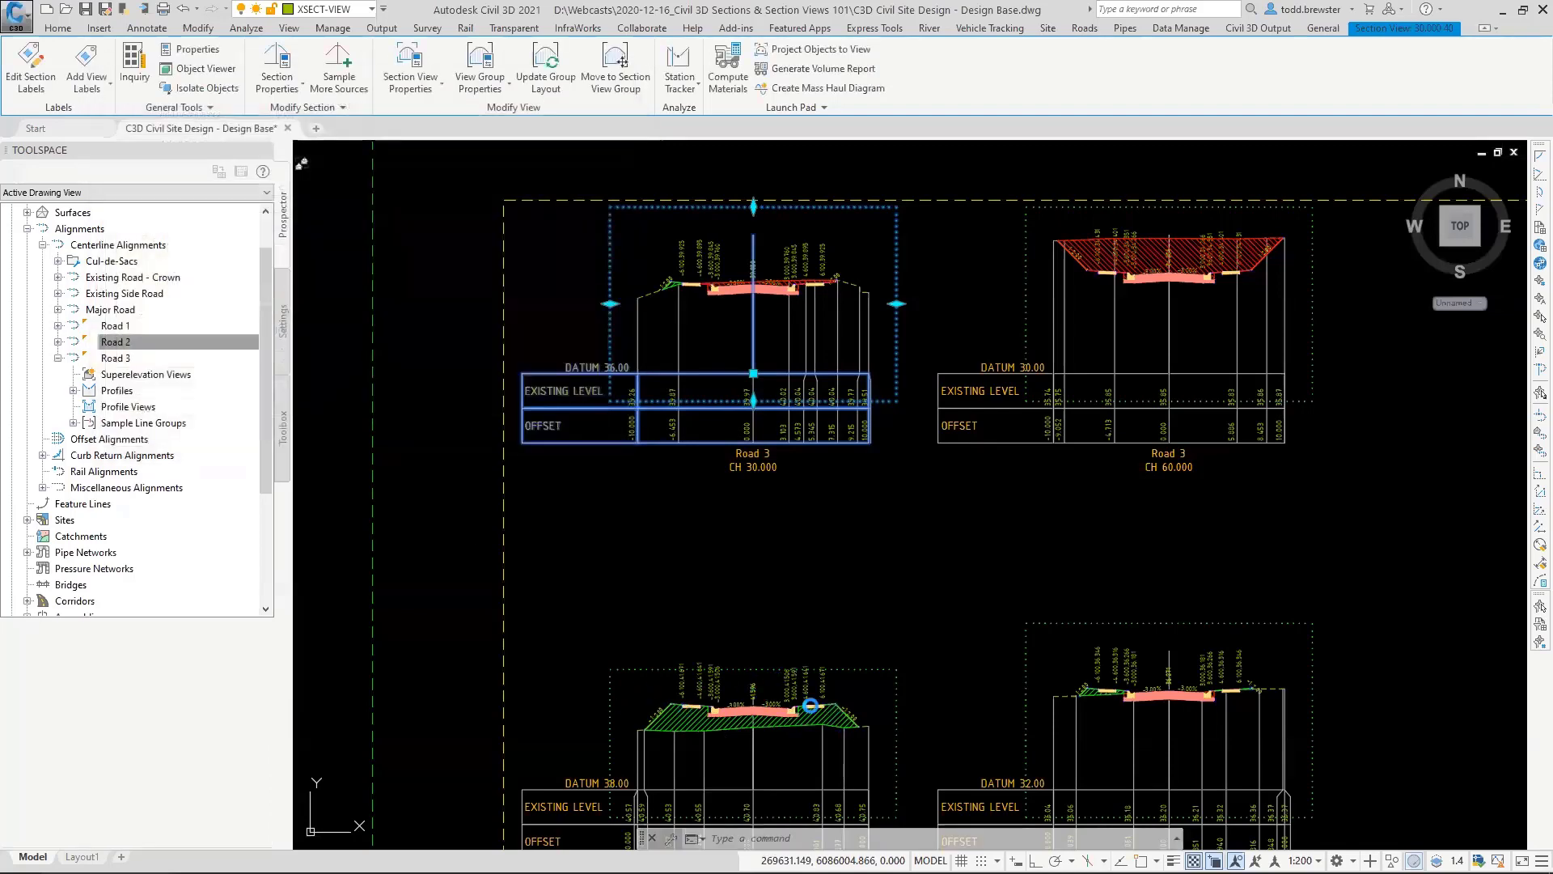
Step: Open the section view group properties from the CH 38 section view
{"action": "scroll", "coordinate": [738, 739], "scroll_direction": "up", "scroll_amount": 4}
{"action": "scroll", "coordinate": [564, 720], "scroll_direction": "up", "scroll_amount": 4}
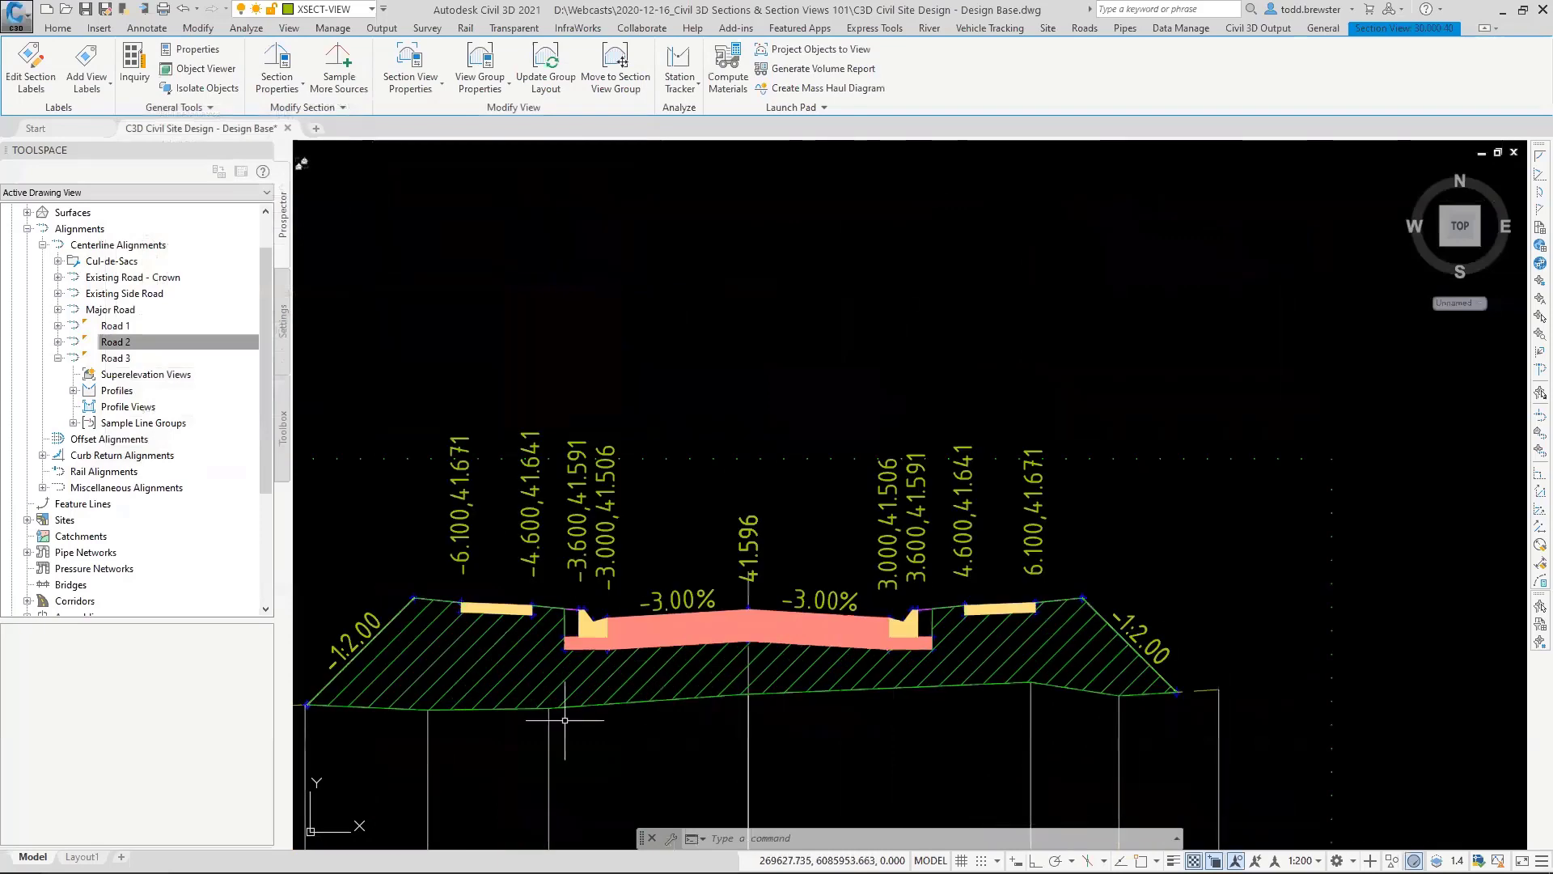
{"action": "left_click", "coordinate": [556, 324]}
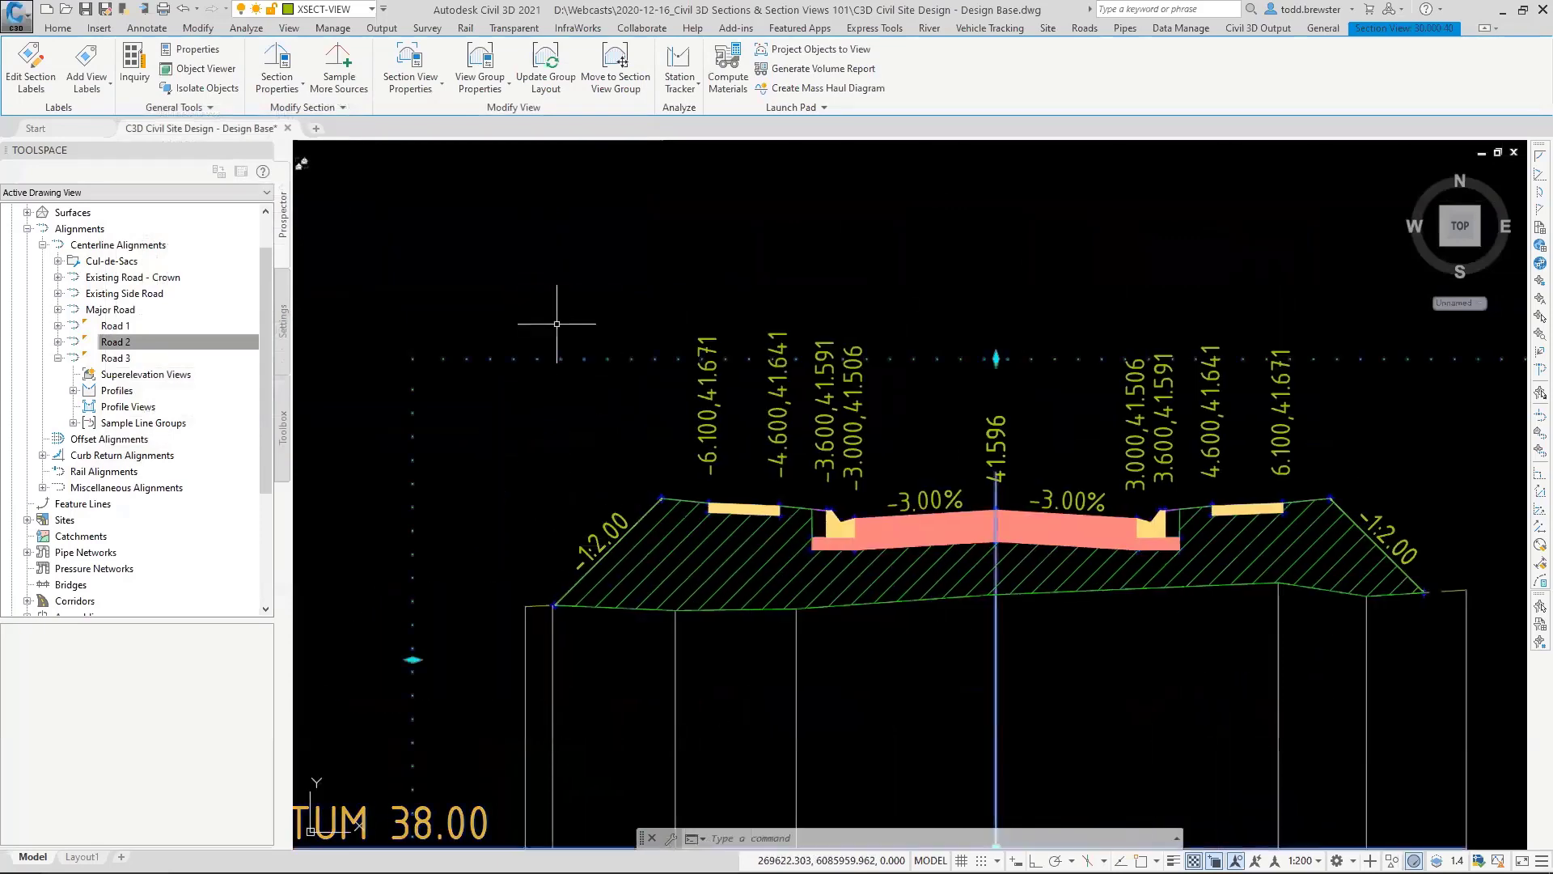
{"action": "right_click", "coordinate": [557, 325]}
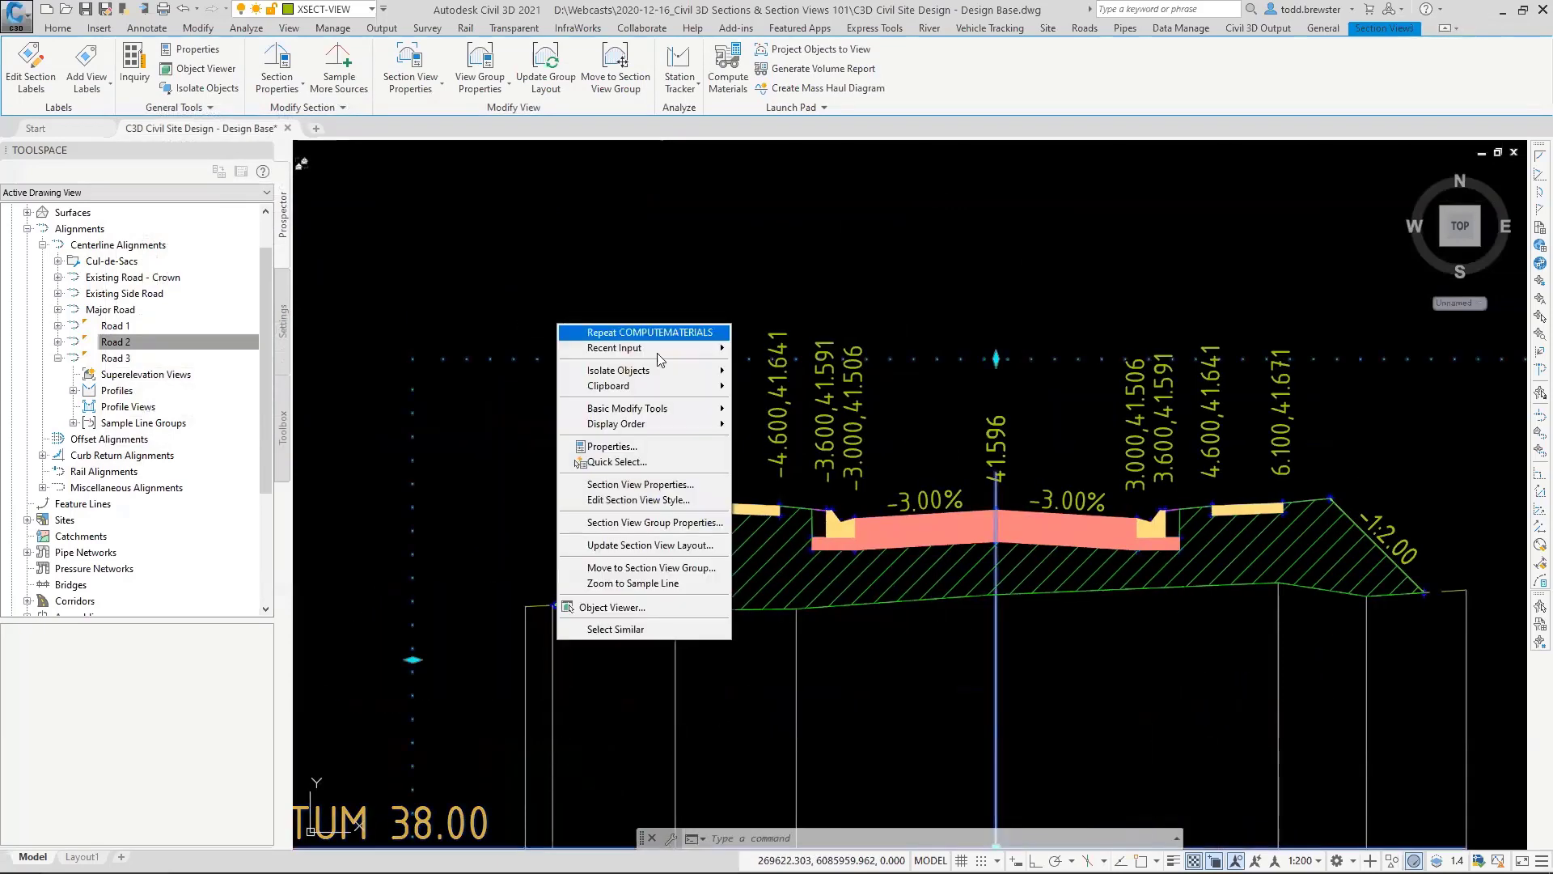
{"action": "left_click", "coordinate": [643, 522]}
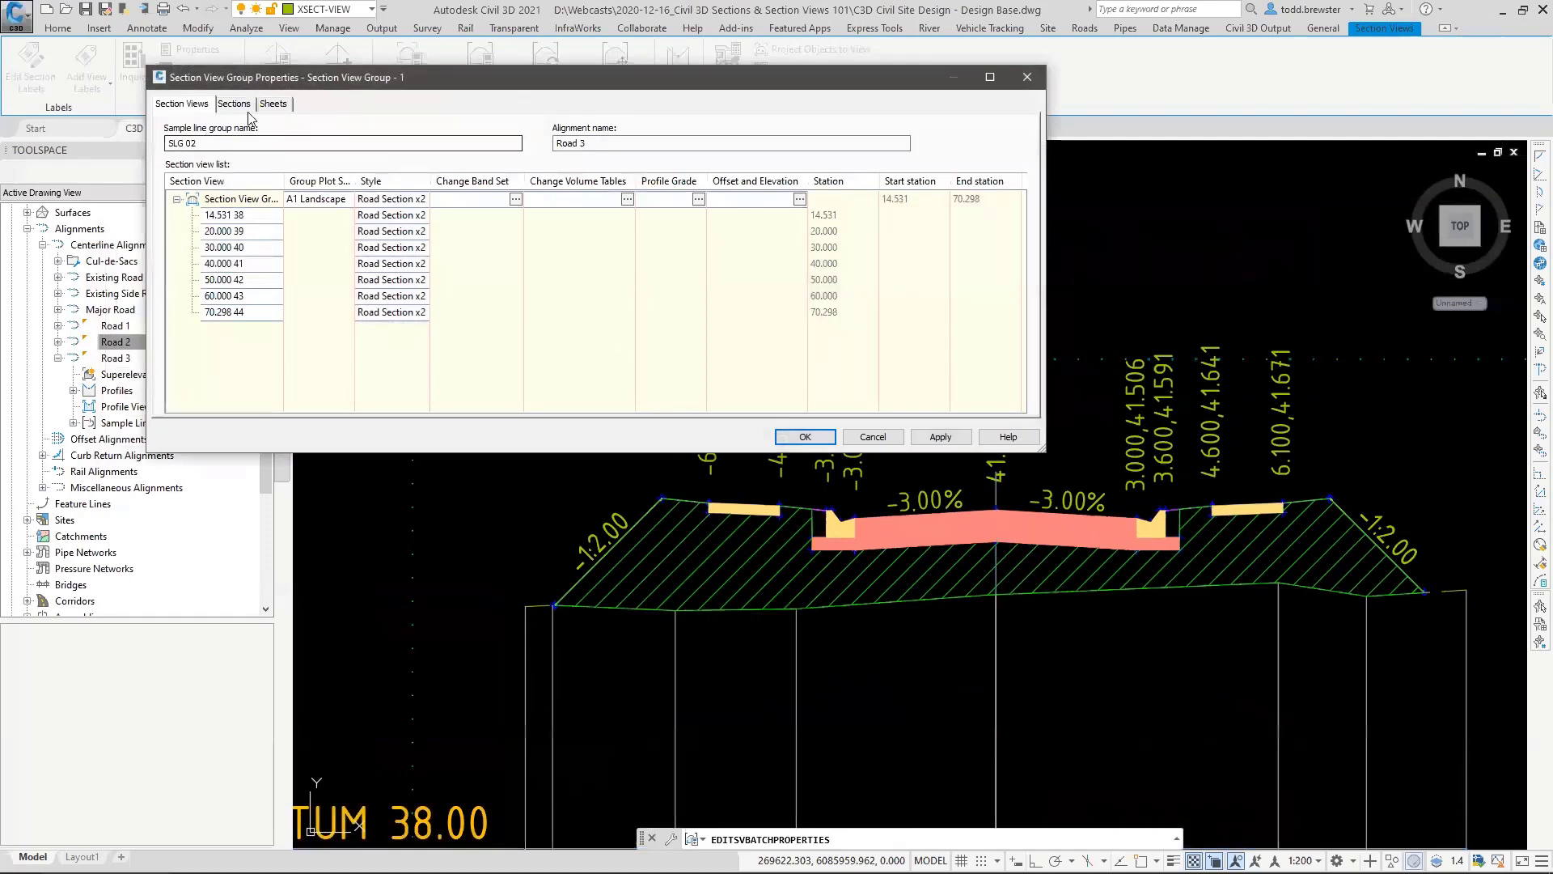
Step: Override the PAVEMENT section style to <none>
{"action": "left_click", "coordinate": [243, 110]}
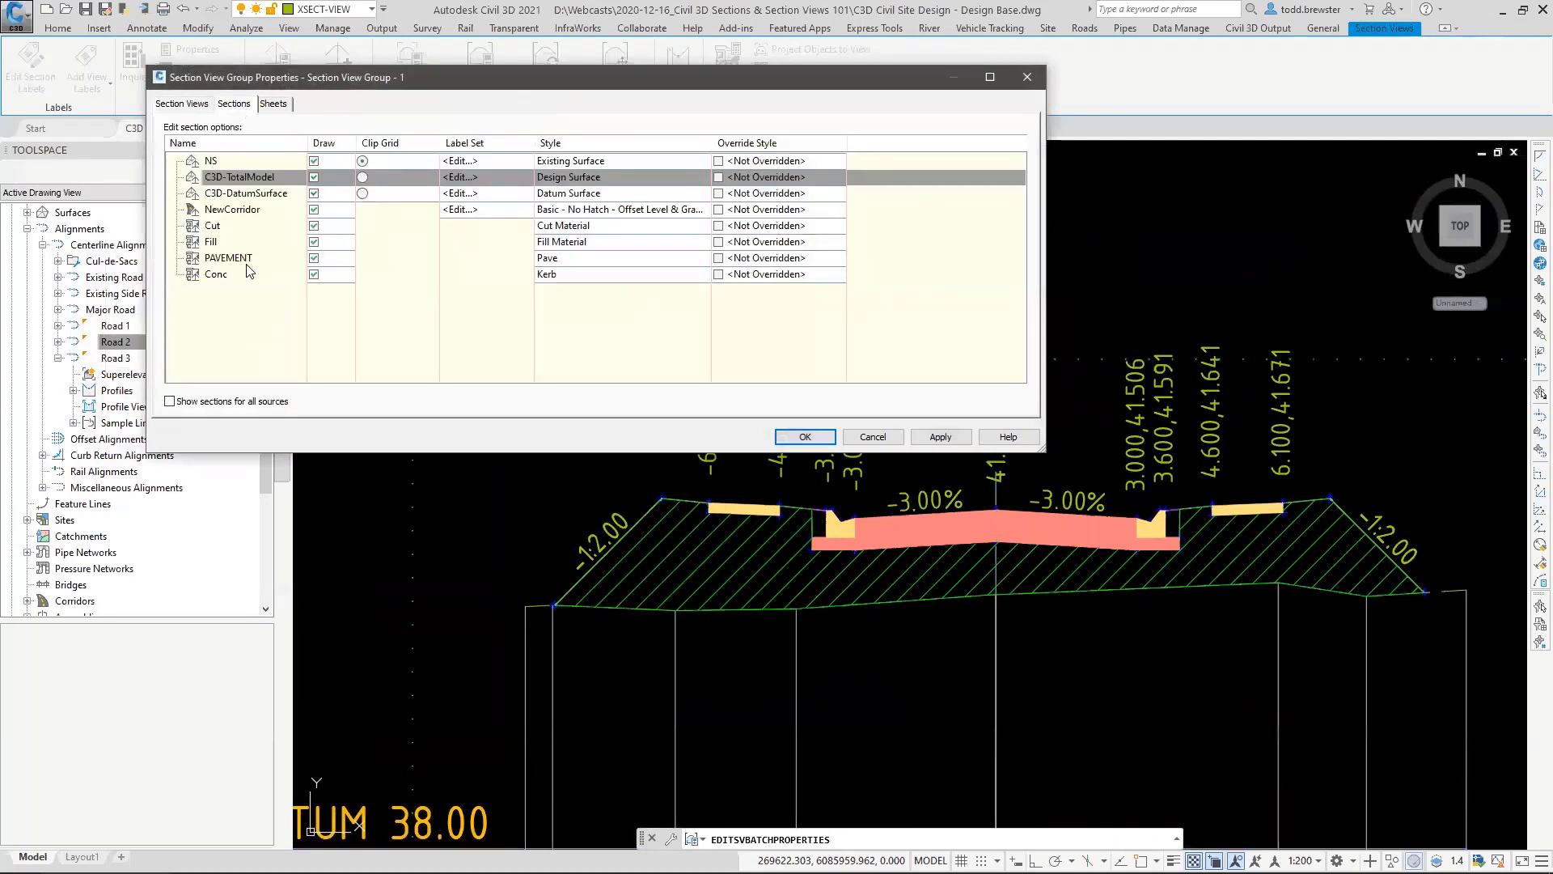
{"action": "left_click", "coordinate": [718, 258]}
{"action": "left_click", "coordinate": [741, 417]}
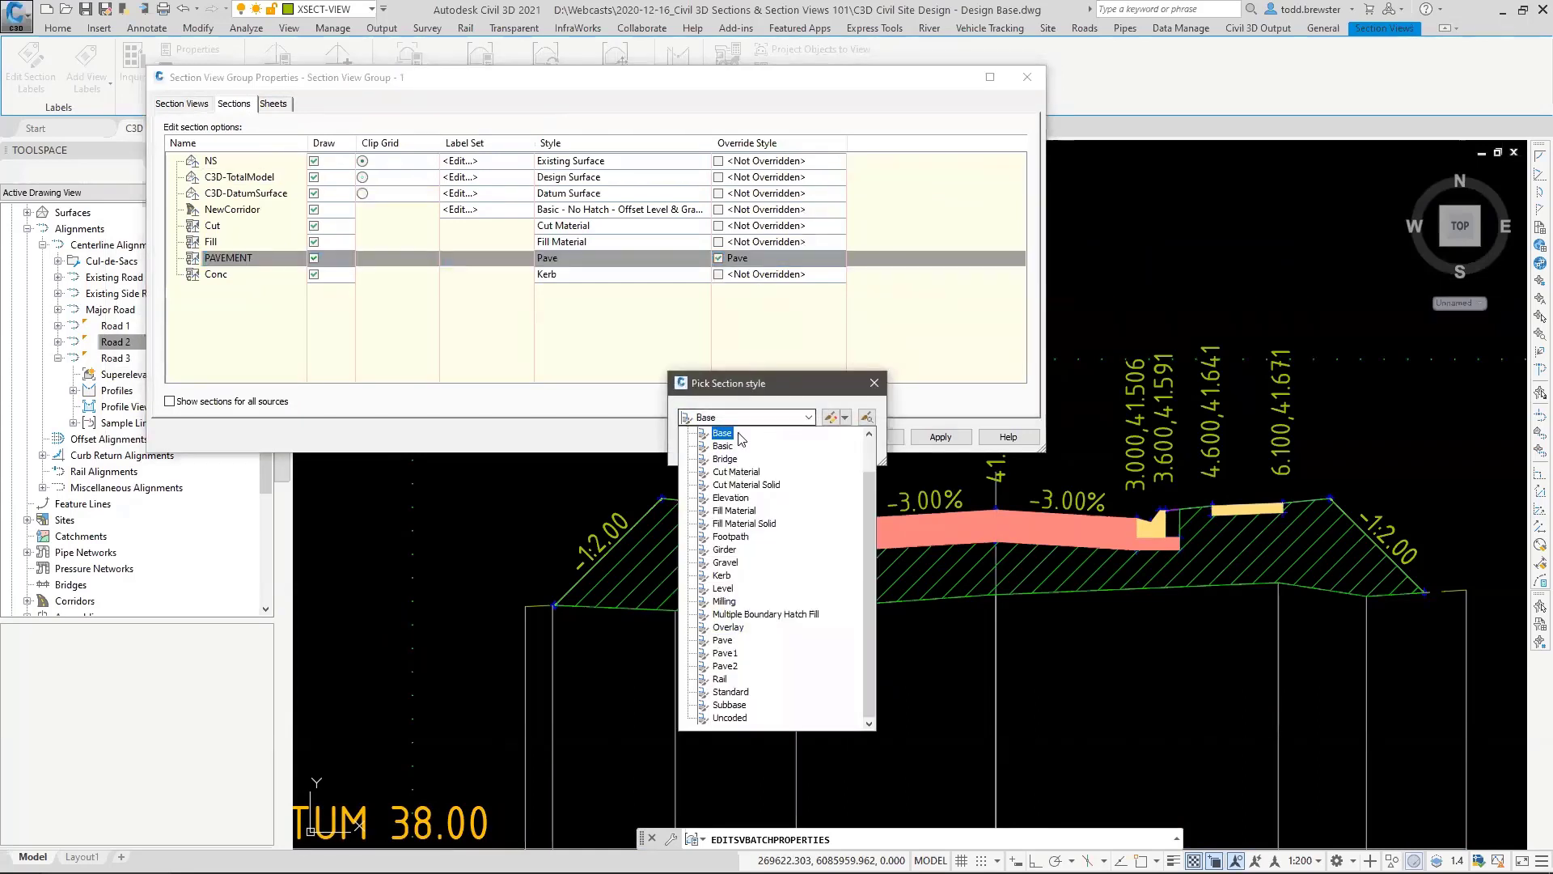
{"action": "left_click", "coordinate": [732, 428]}
{"action": "left_click", "coordinate": [709, 447]}
Step: Override the Conc section style to <none>, apply it, and view the Sheets settings
{"action": "left_click", "coordinate": [736, 275]}
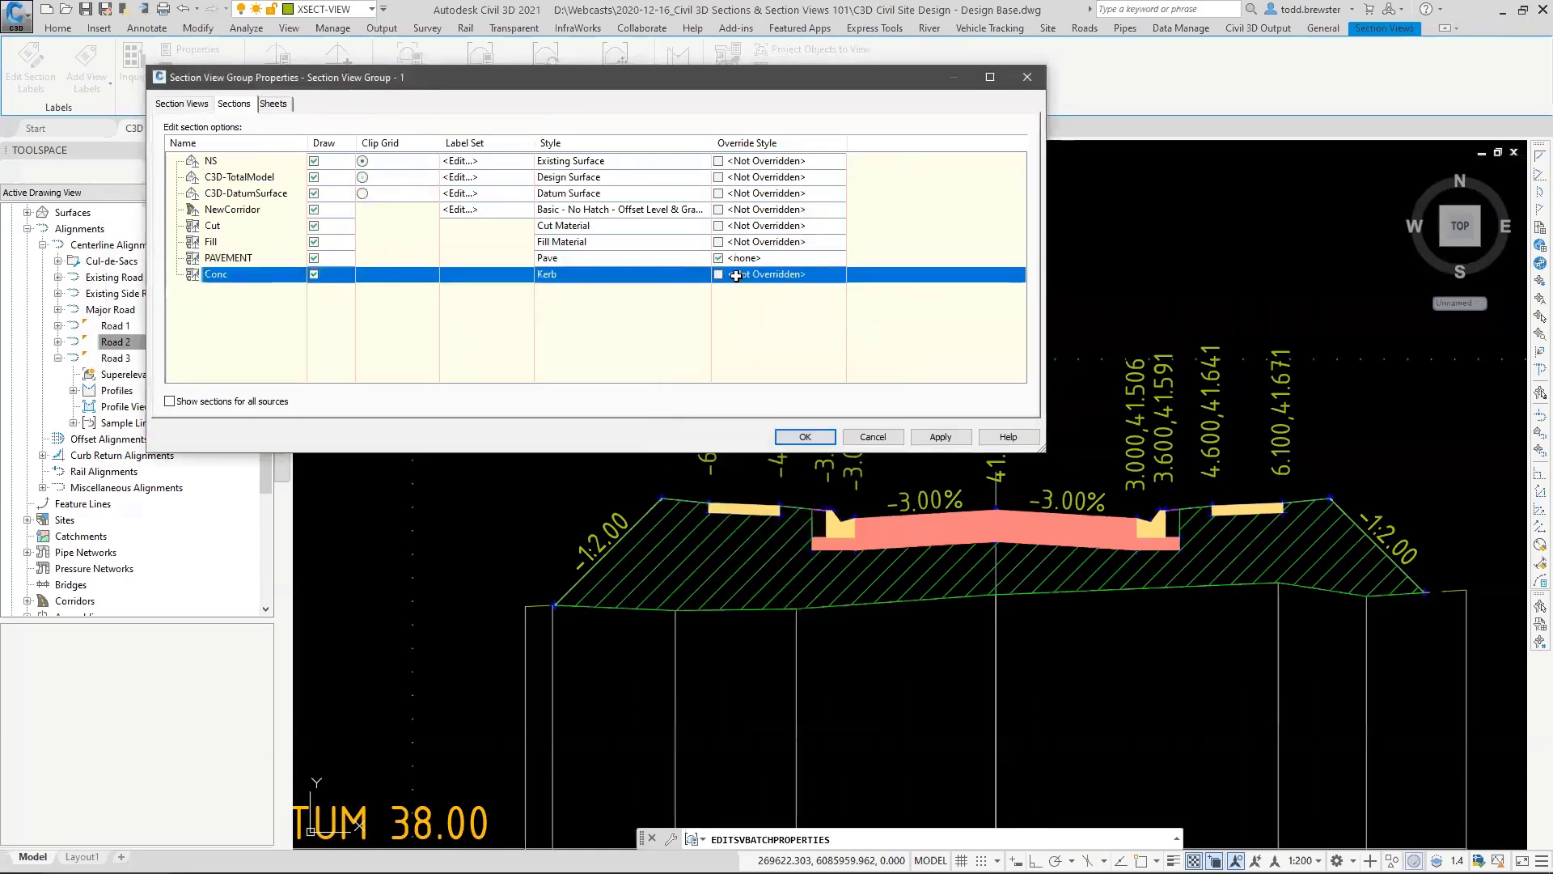
{"action": "left_click", "coordinate": [719, 275]}
{"action": "left_click", "coordinate": [740, 417]}
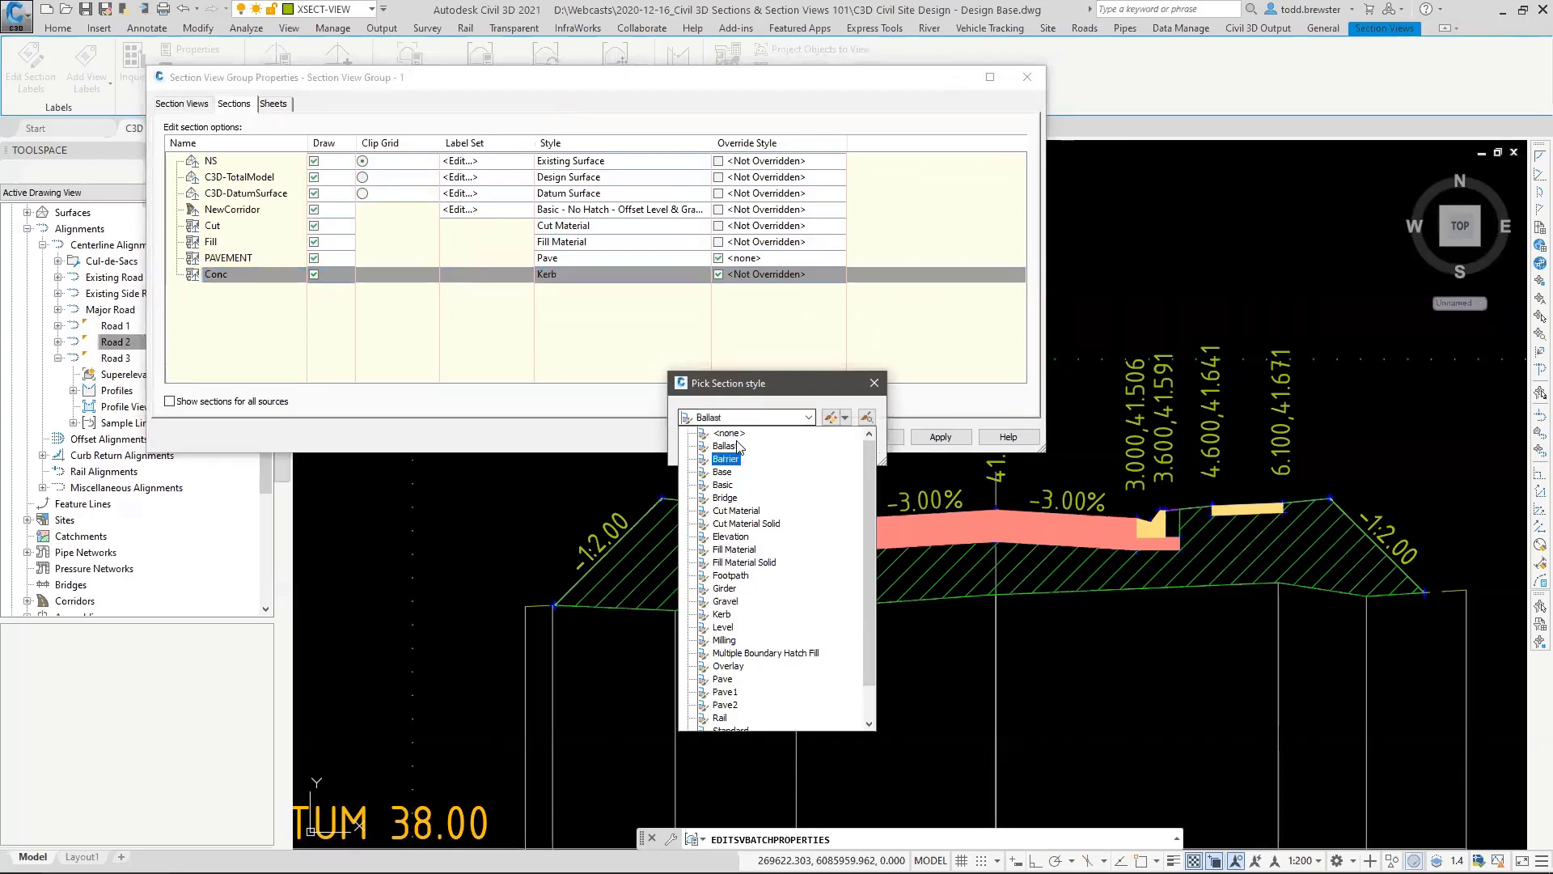
{"action": "left_click", "coordinate": [732, 429]}
{"action": "left_click", "coordinate": [725, 445]}
{"action": "left_click", "coordinate": [932, 437]}
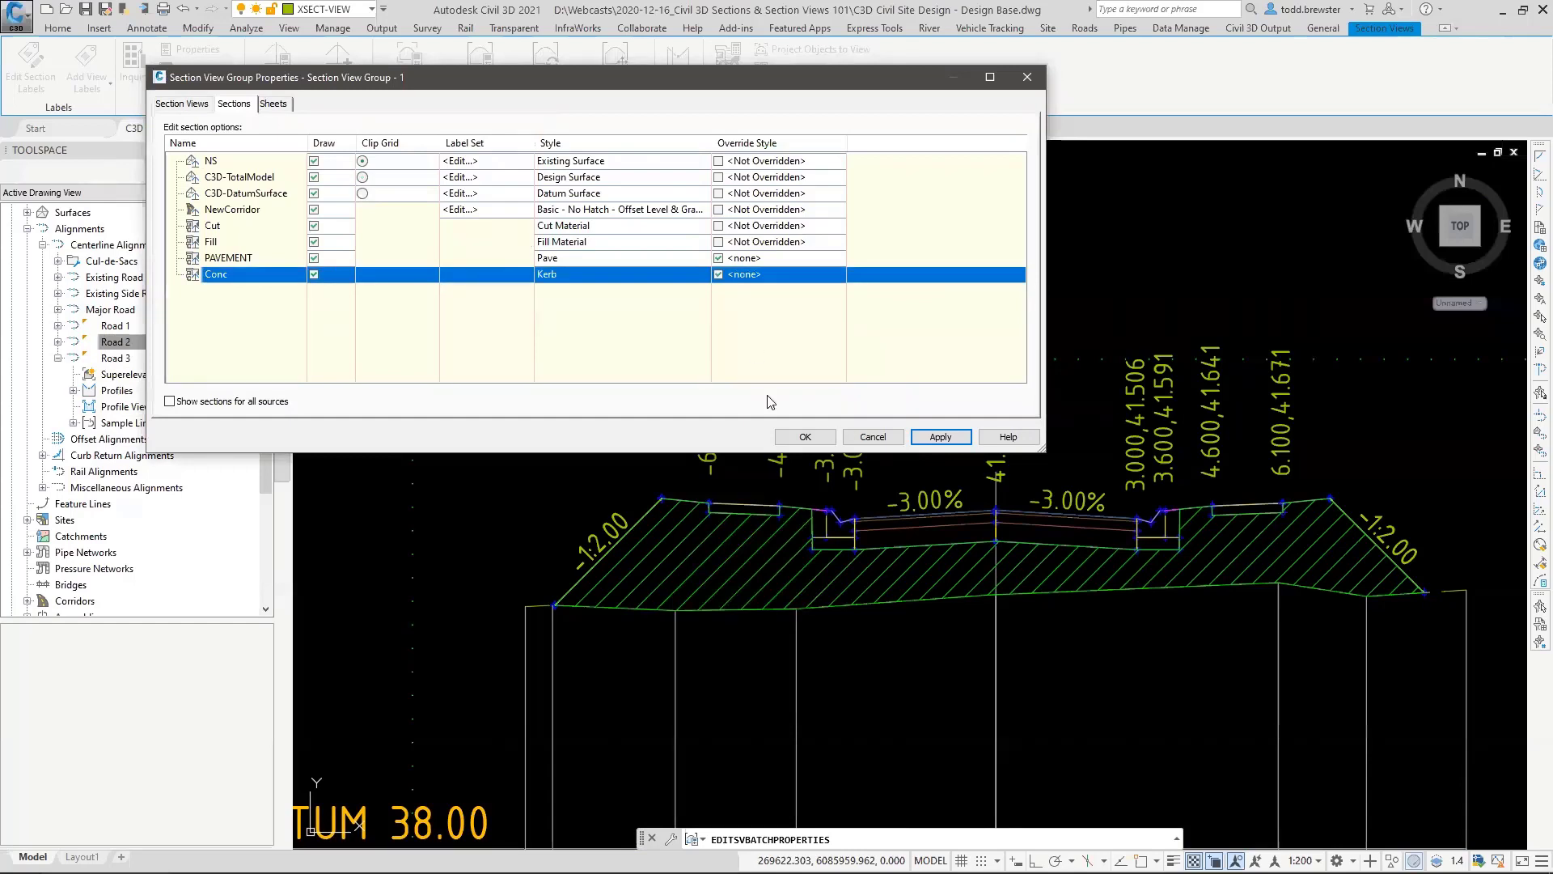
{"action": "left_click", "coordinate": [274, 105]}
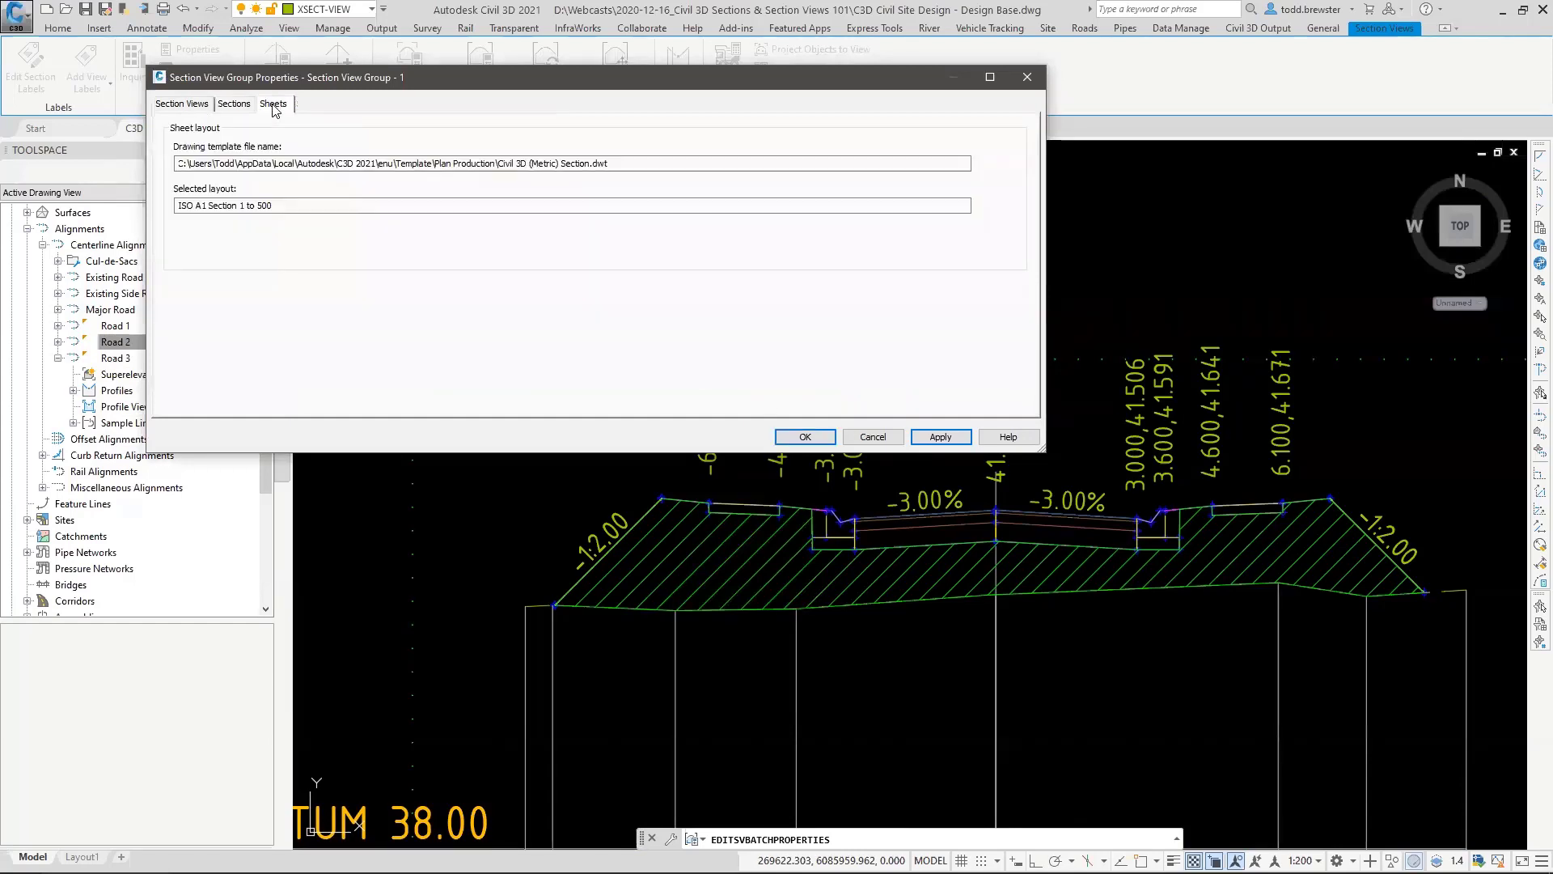
Step: Open the Change Volume Tables dialog for Section View Group - 1 from the Section Views list
{"action": "left_click", "coordinate": [184, 105]}
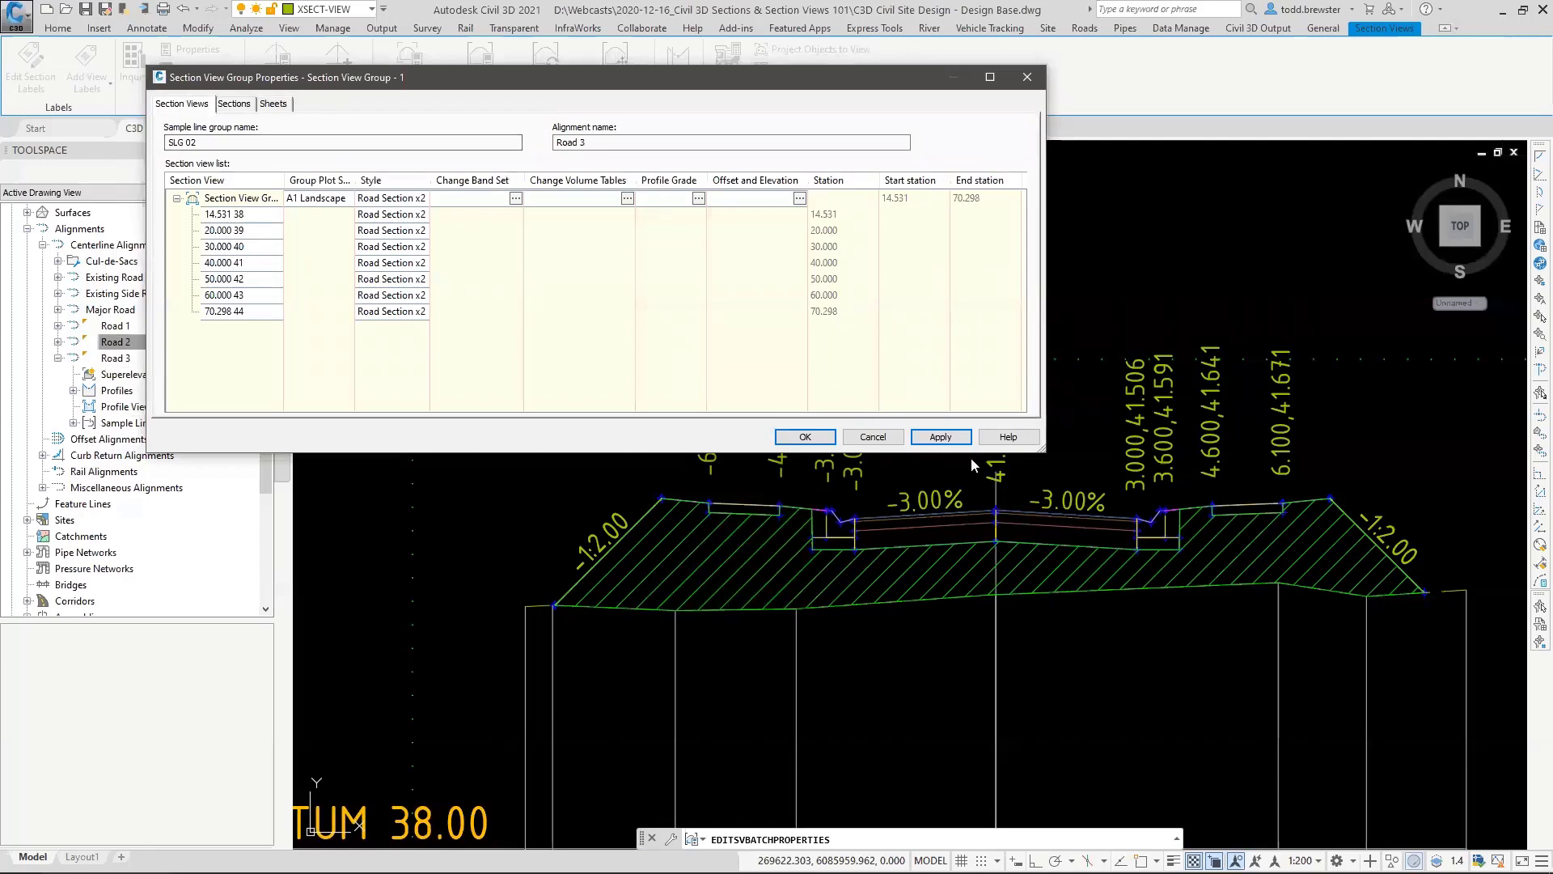
{"action": "left_click_drag", "start_coordinate": [853, 87], "coordinate": [975, 524]}
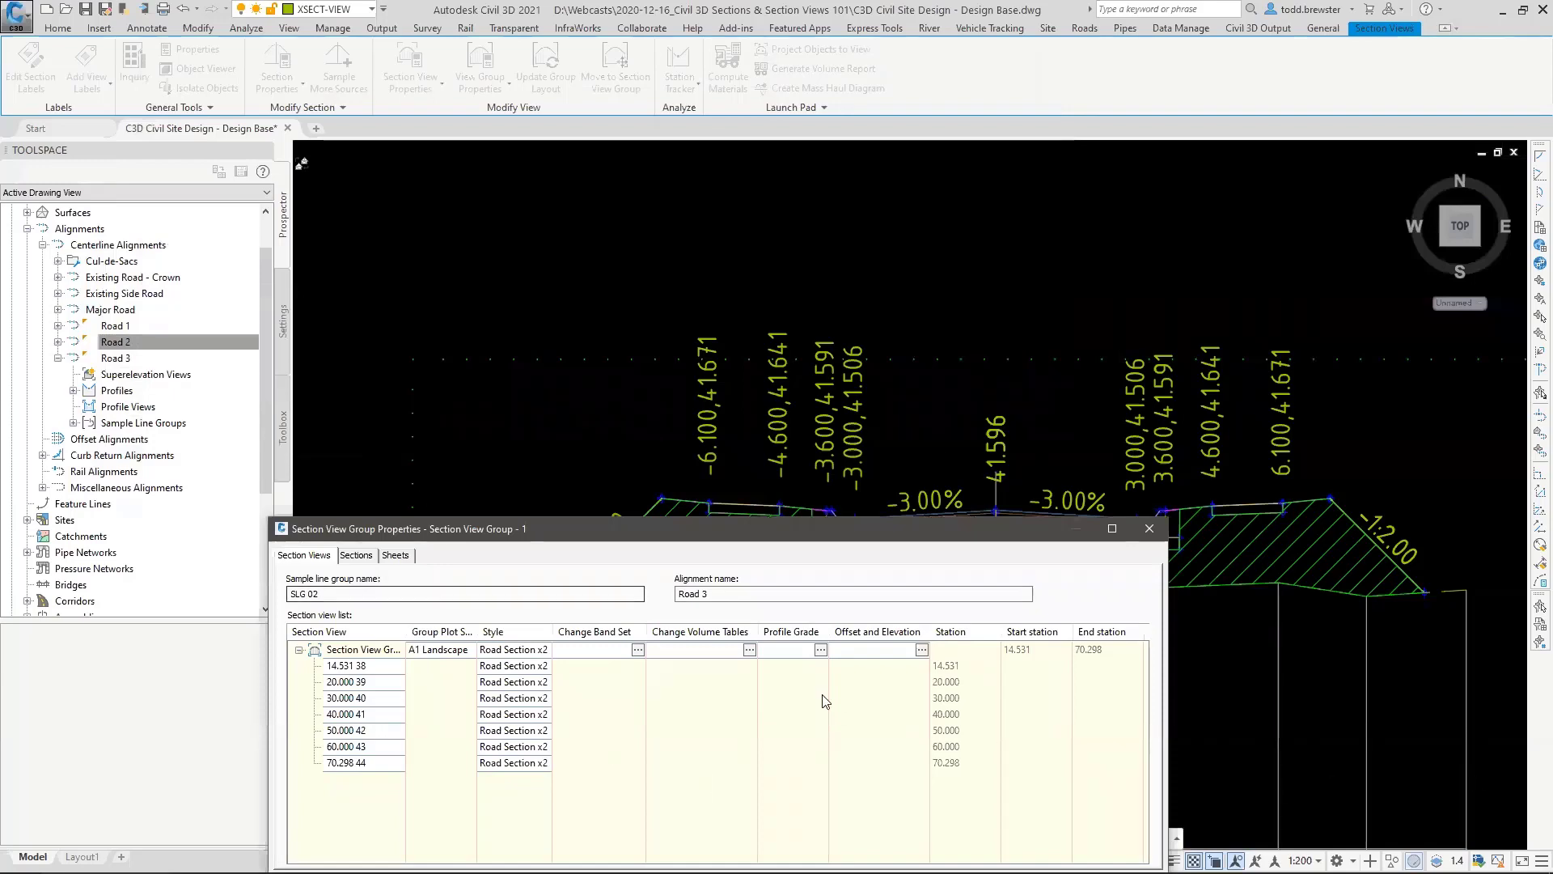
{"action": "left_click", "coordinate": [750, 649]}
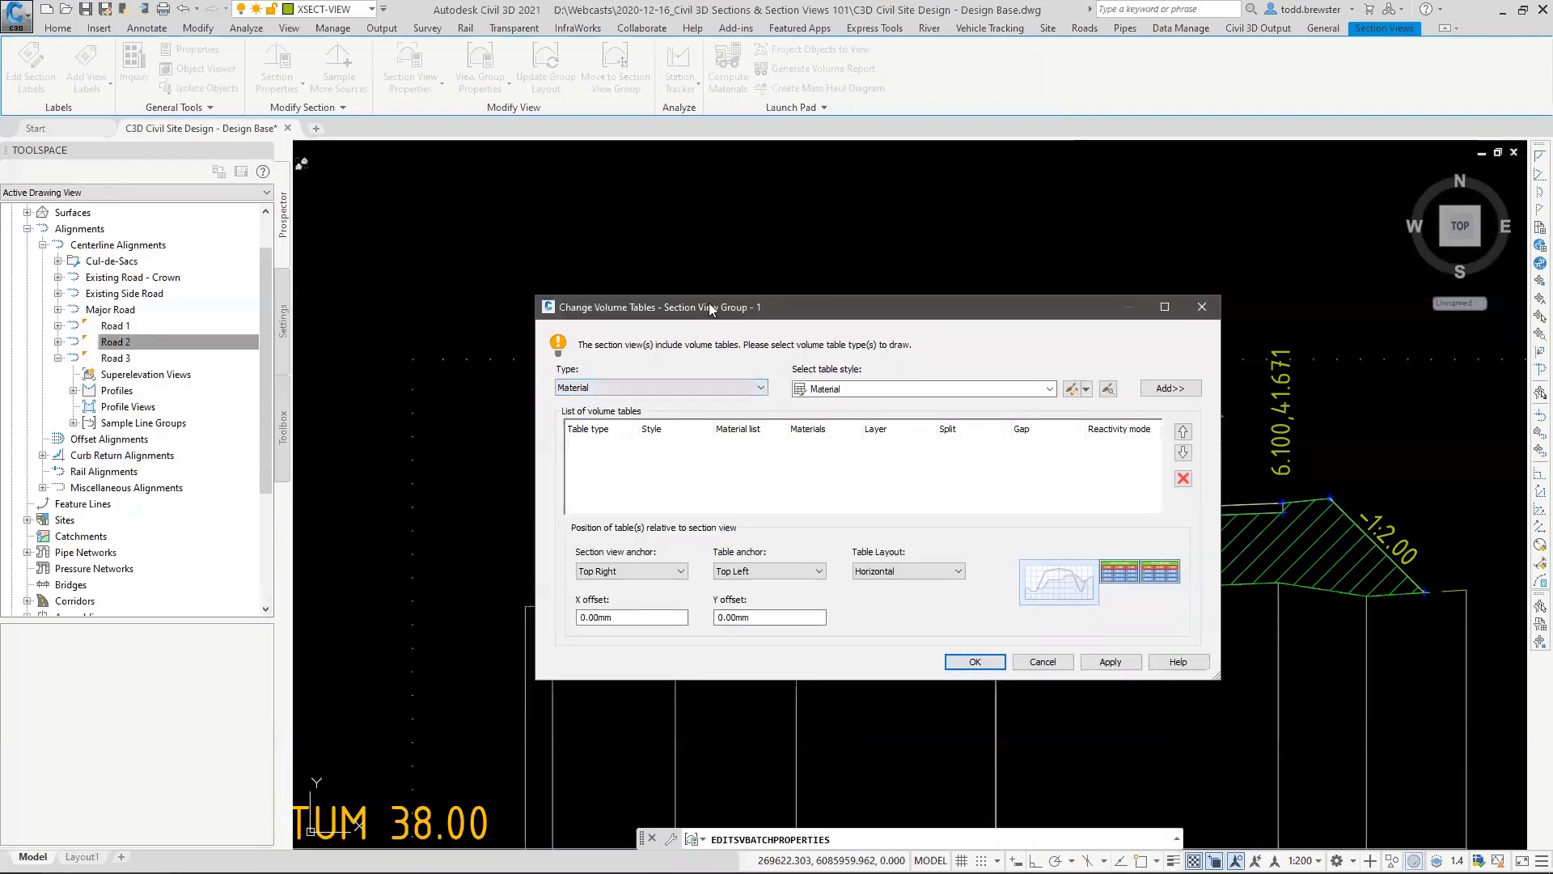
{"action": "left_click_drag", "start_coordinate": [709, 302], "coordinate": [721, 254]}
{"action": "left_click", "coordinate": [982, 614]}
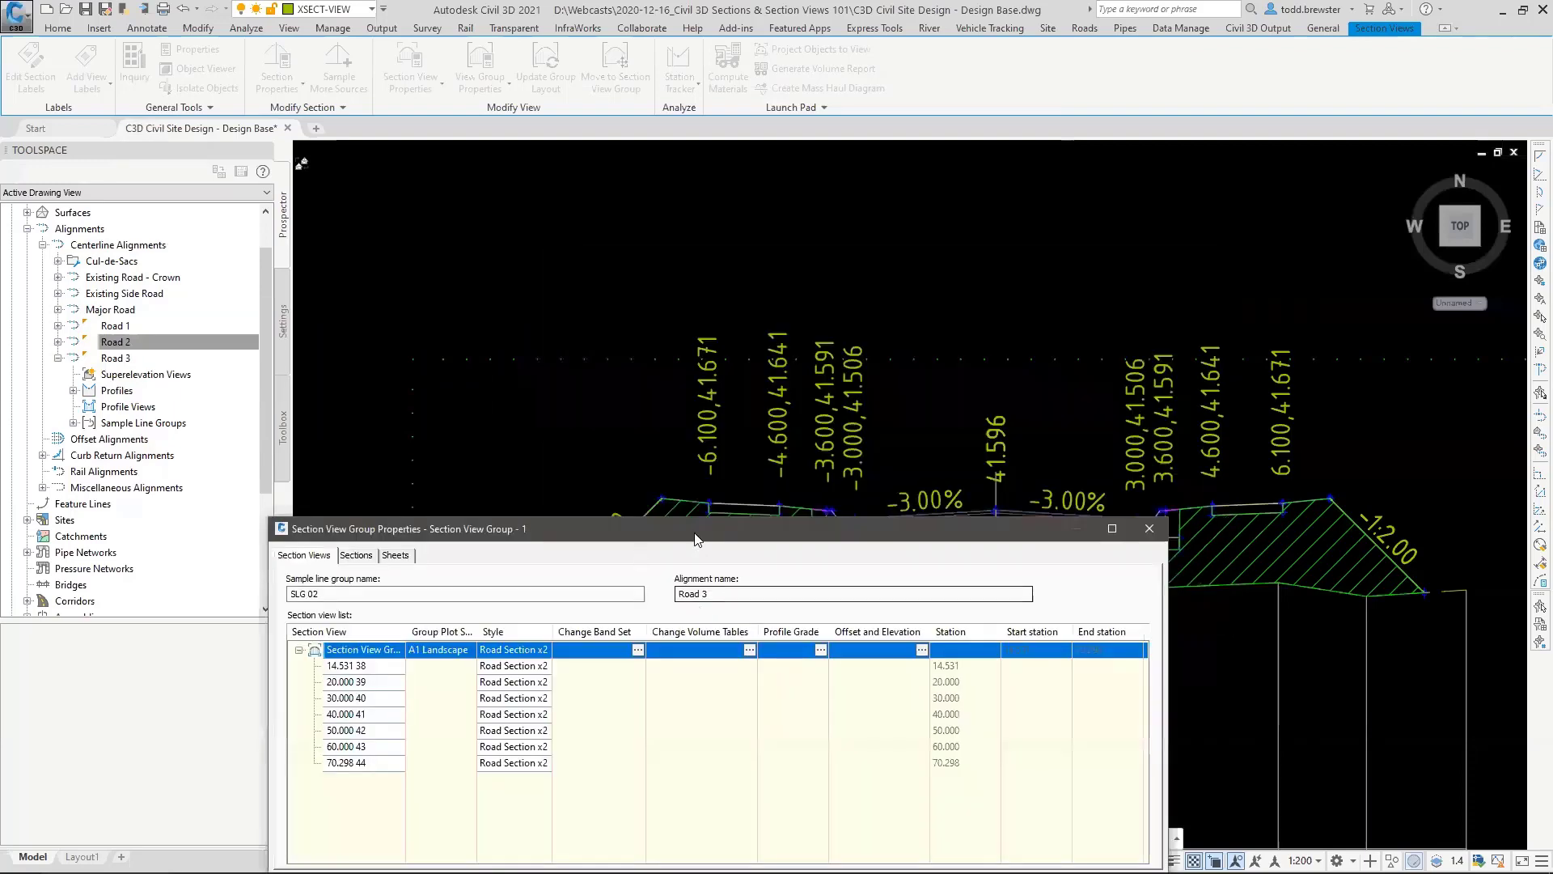
{"action": "left_click_drag", "start_coordinate": [695, 540], "coordinate": [496, 179]}
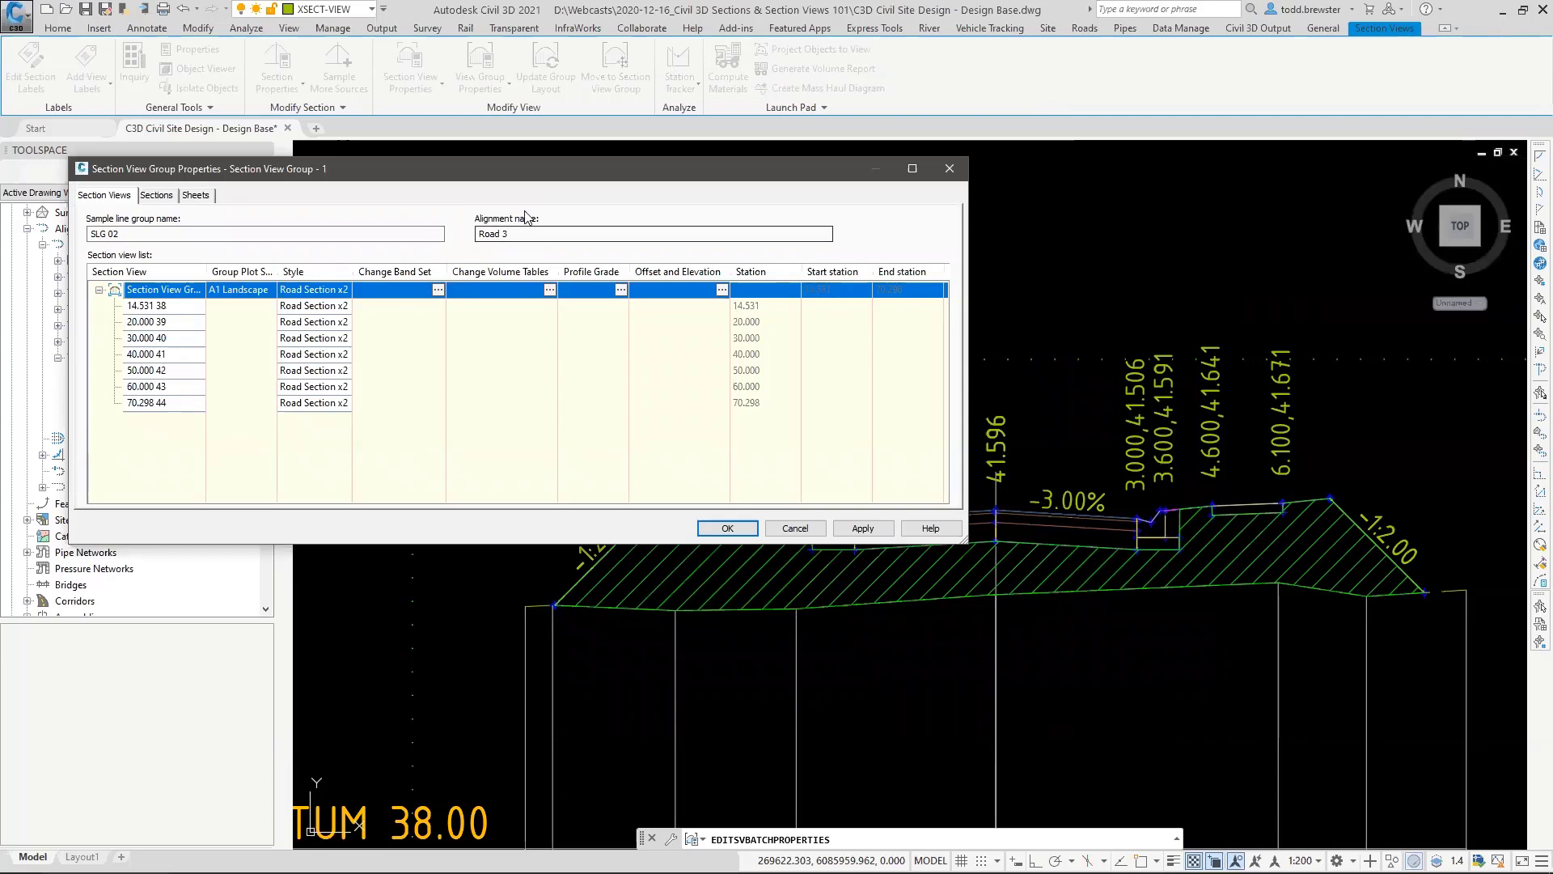
{"action": "left_click", "coordinate": [549, 289]}
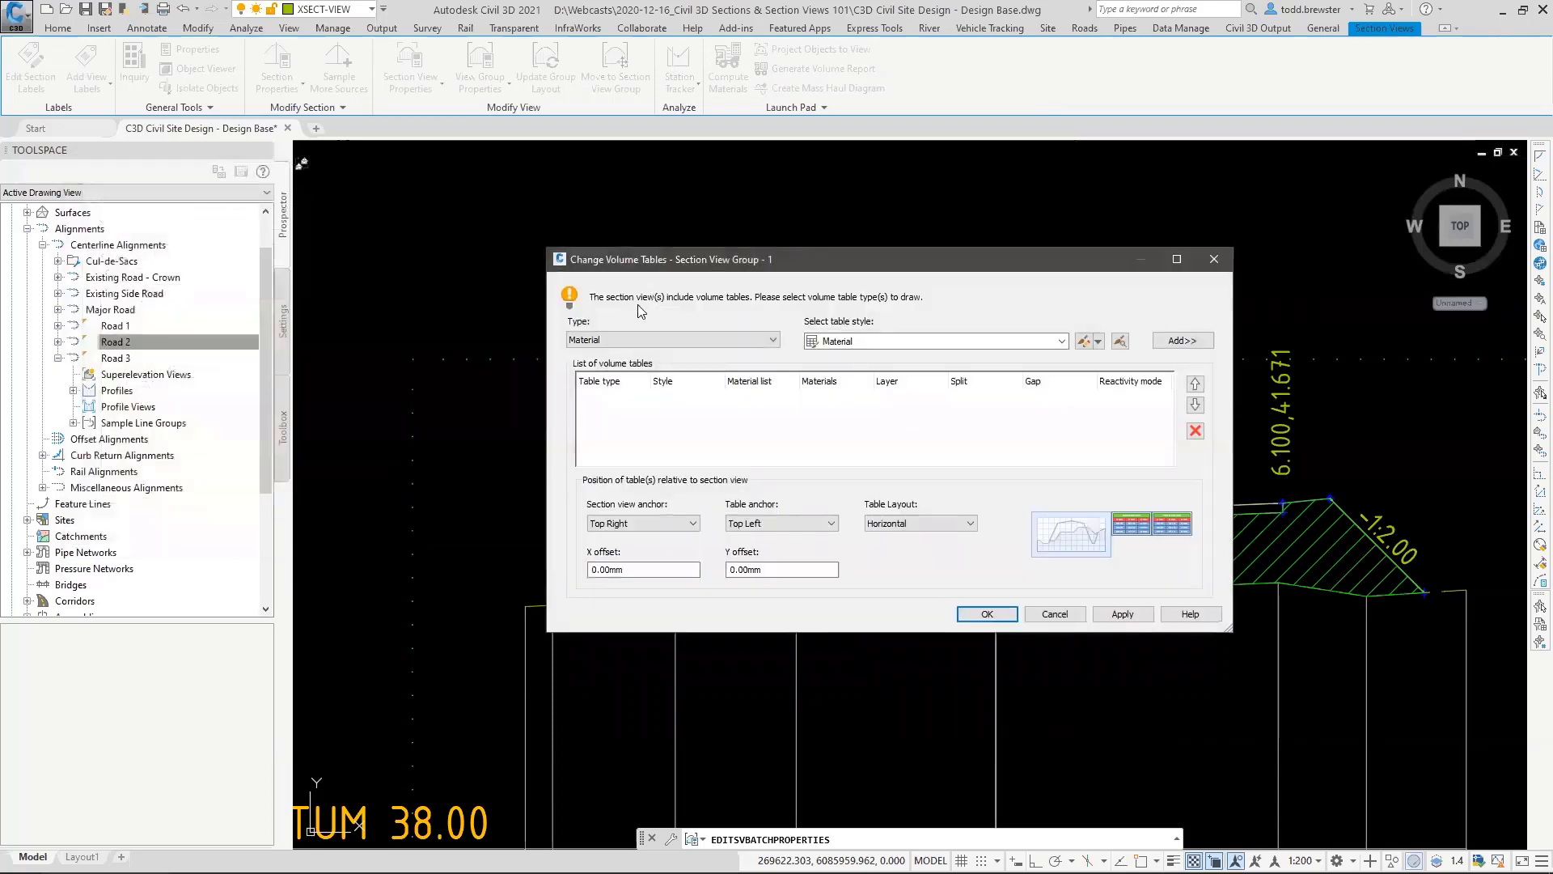
Step: Add a Total Volume table in Cumulative Earthwork style
{"action": "left_click", "coordinate": [602, 341]}
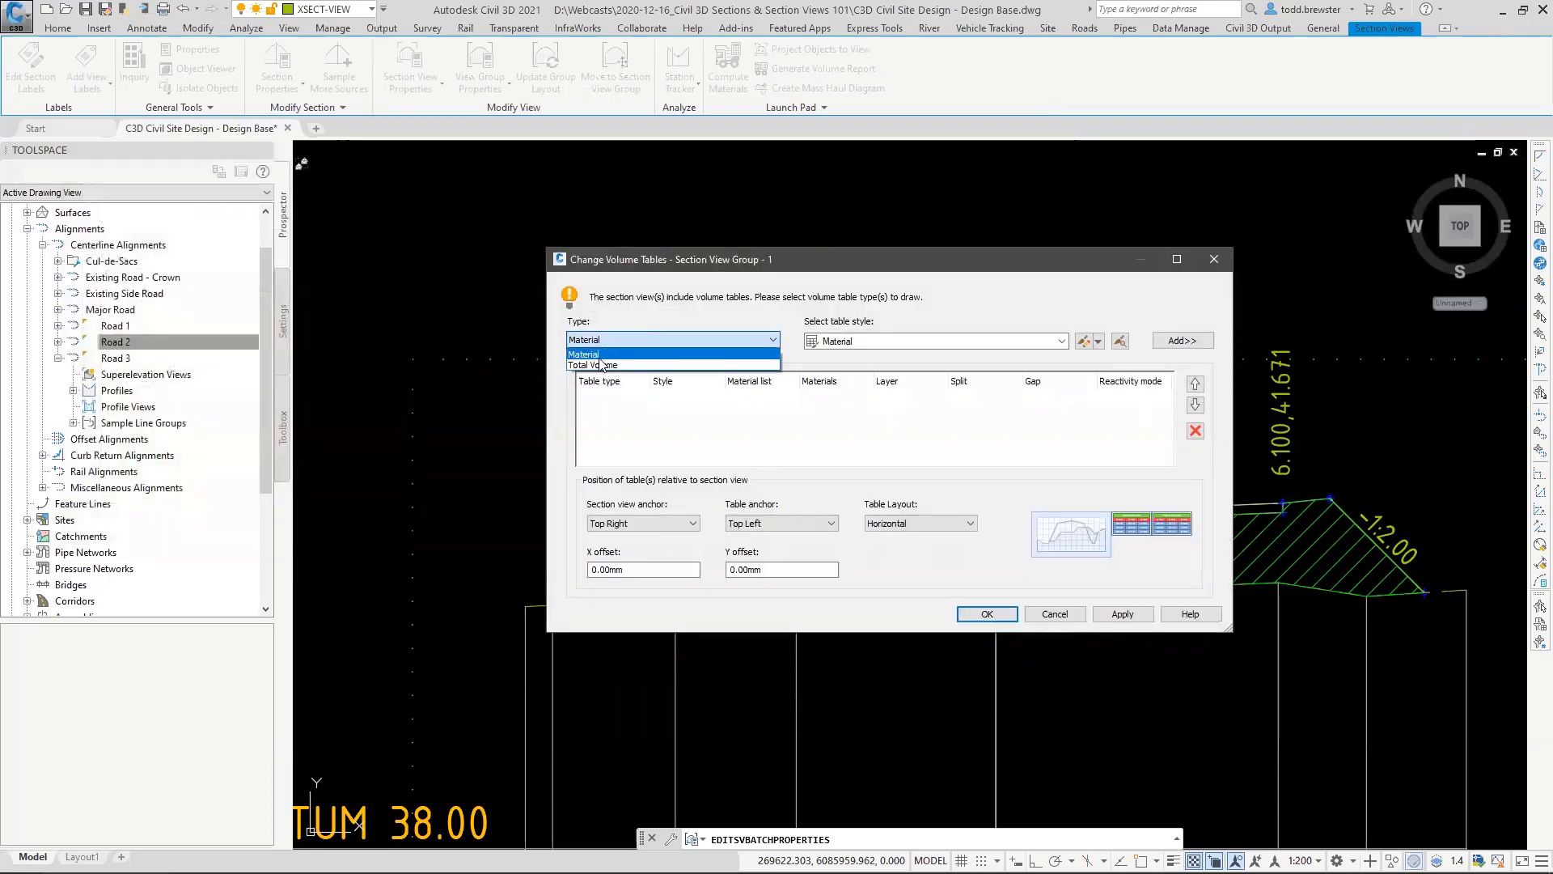
{"action": "left_click", "coordinate": [598, 359]}
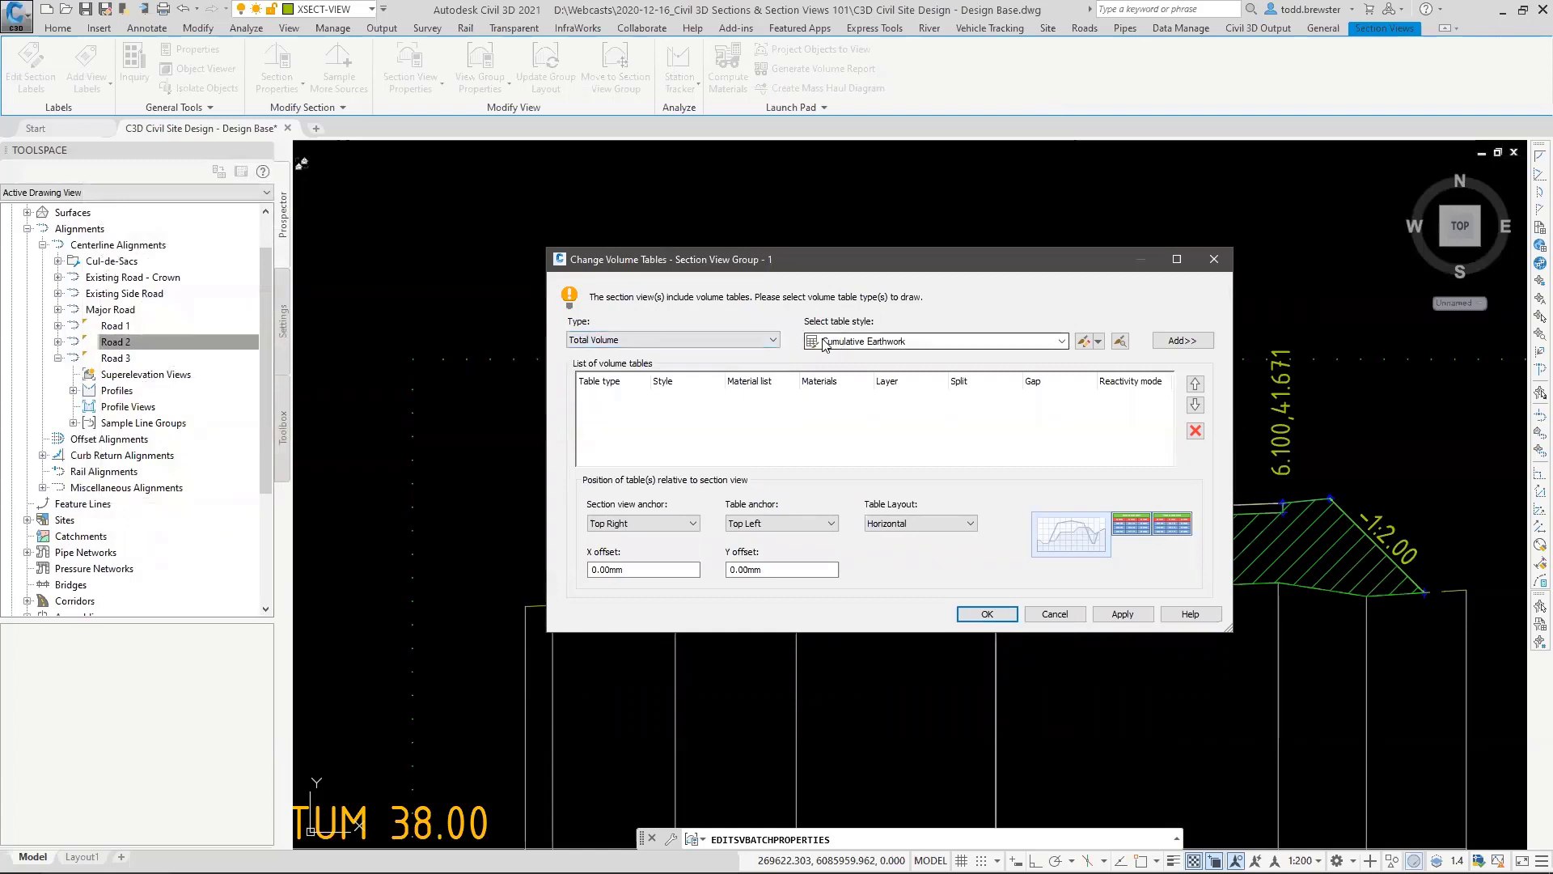
{"action": "left_click", "coordinate": [1184, 341]}
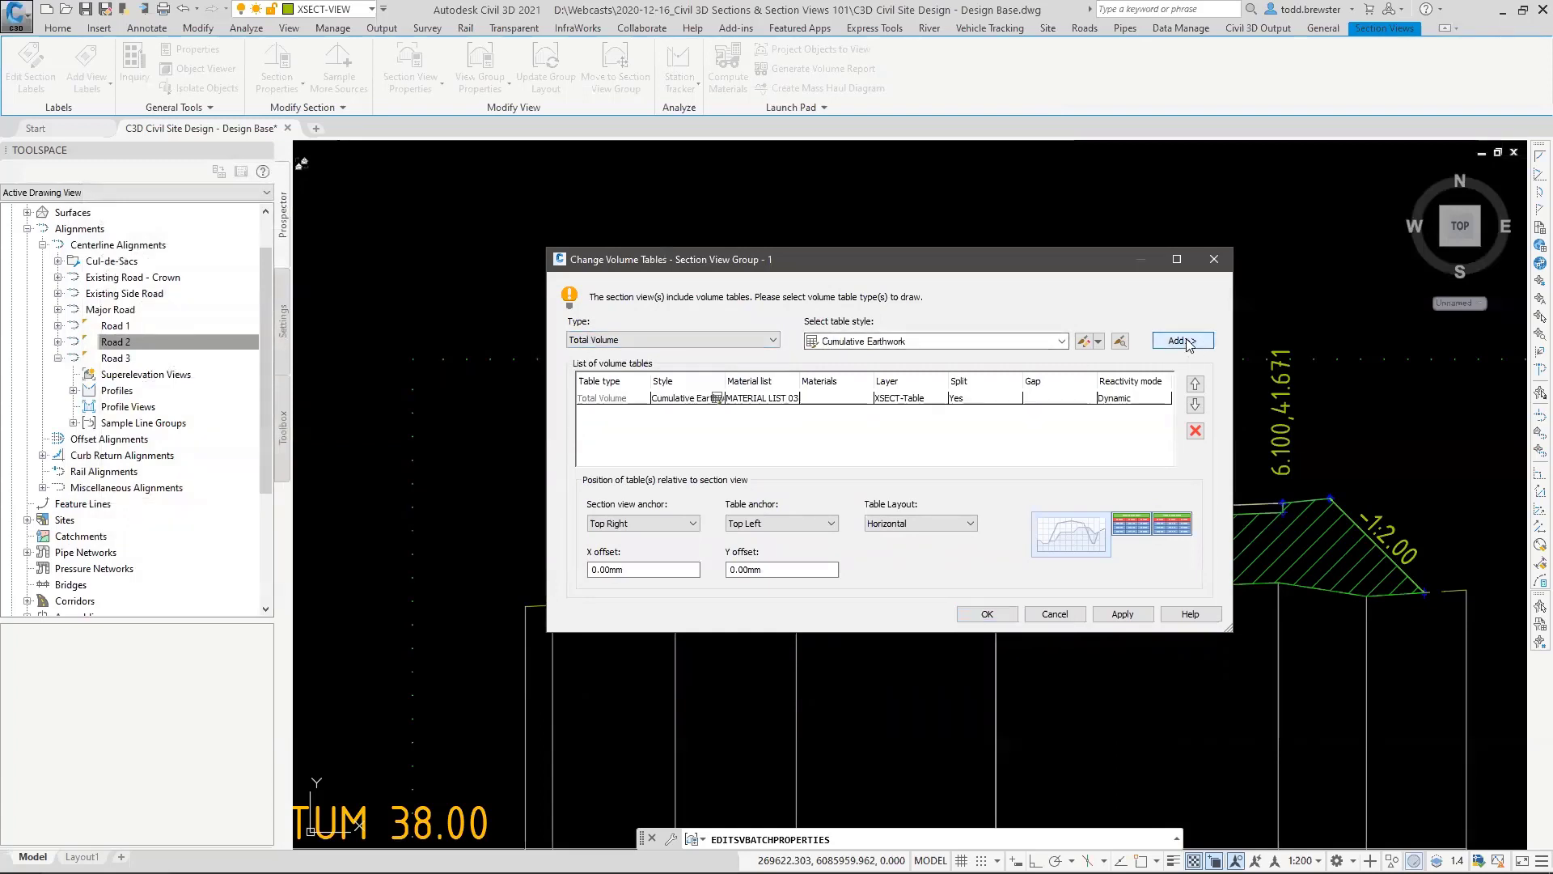
{"action": "left_click", "coordinate": [751, 398]}
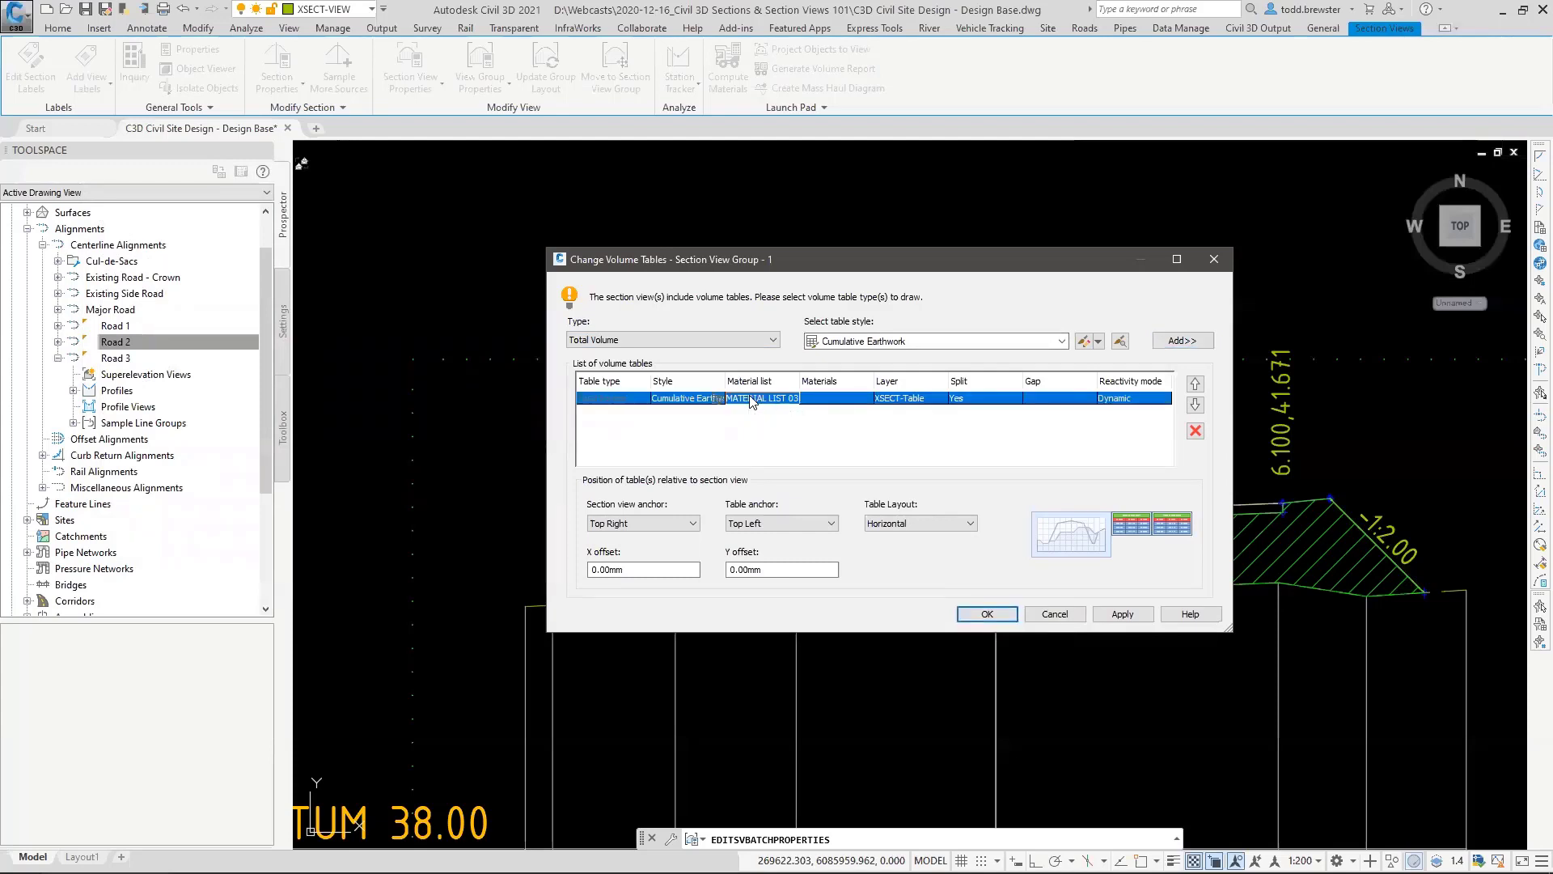
Step: Add a Material-style Material table limited to PAVEMENT and Conc, excluding Cut and Fill
{"action": "left_click", "coordinate": [690, 340]}
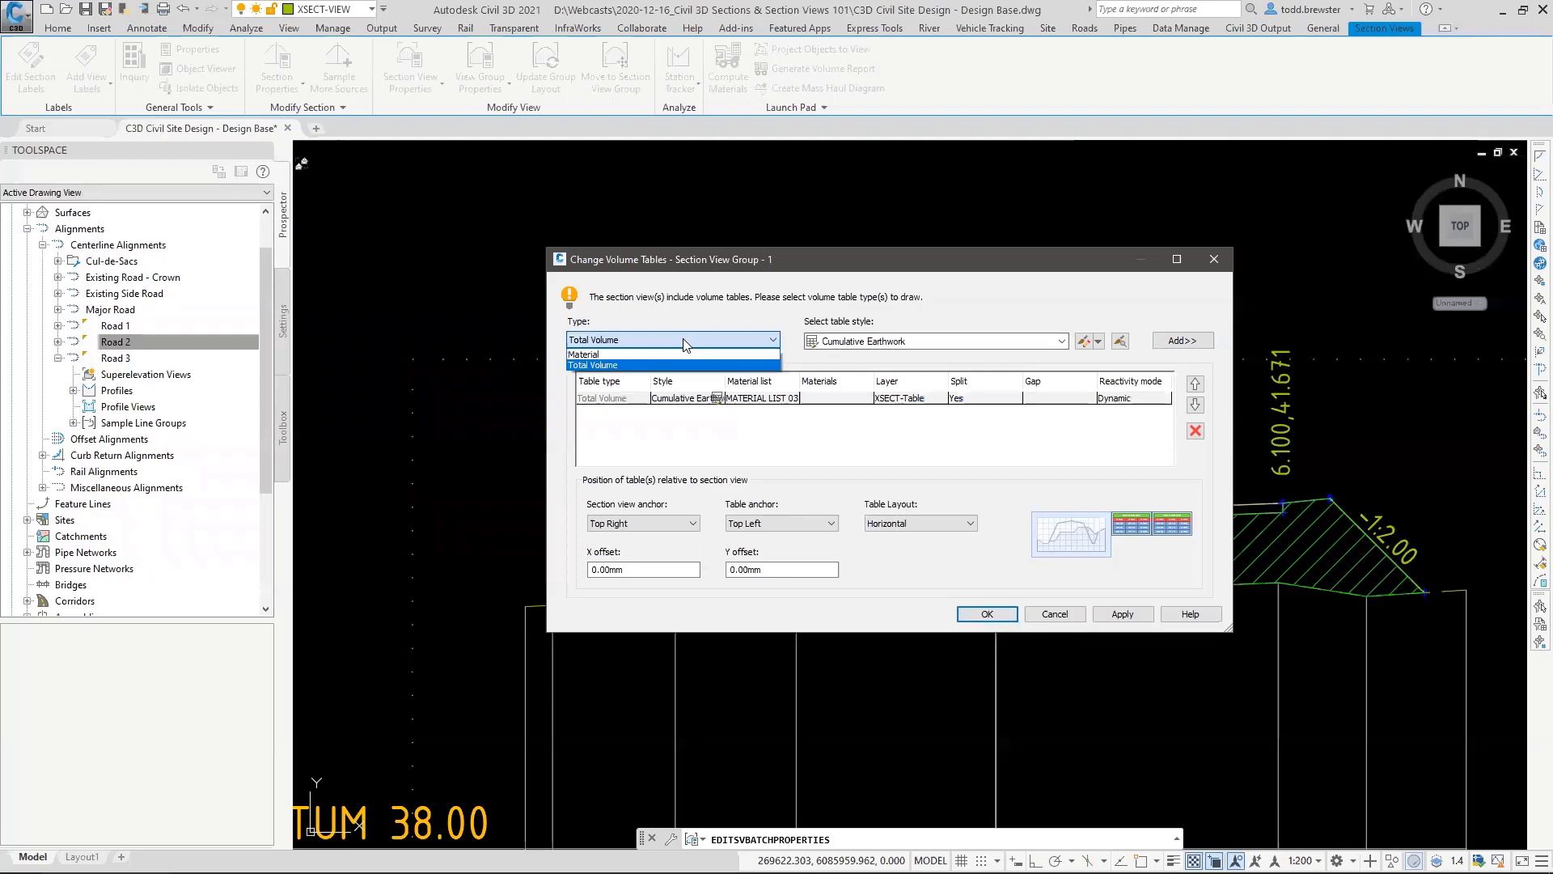
{"action": "left_click", "coordinate": [624, 355]}
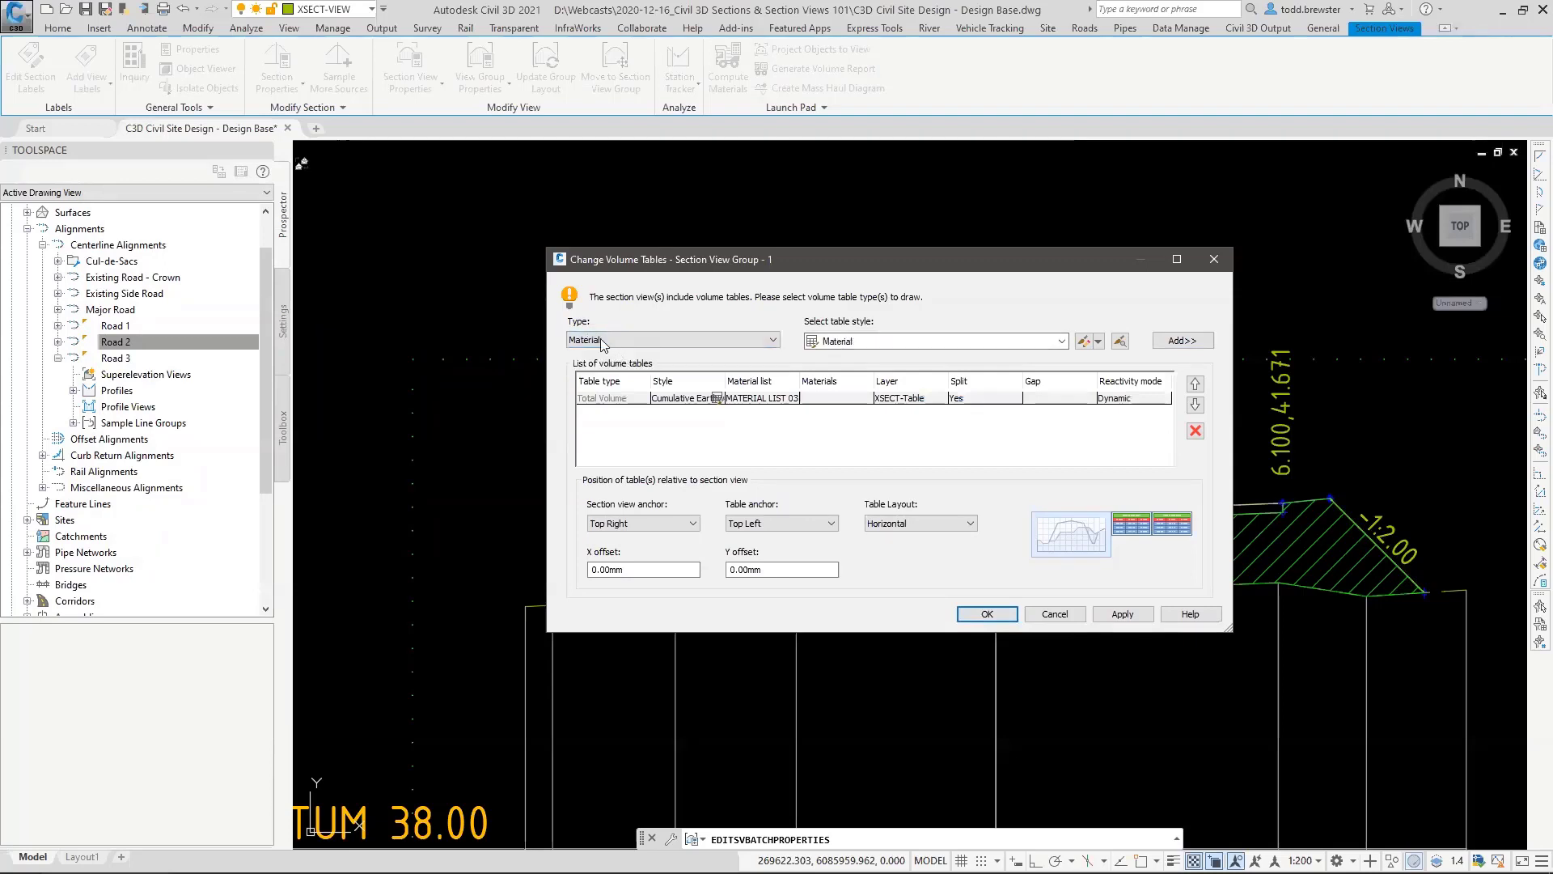
{"action": "left_click", "coordinate": [848, 343]}
{"action": "left_click", "coordinate": [853, 357]}
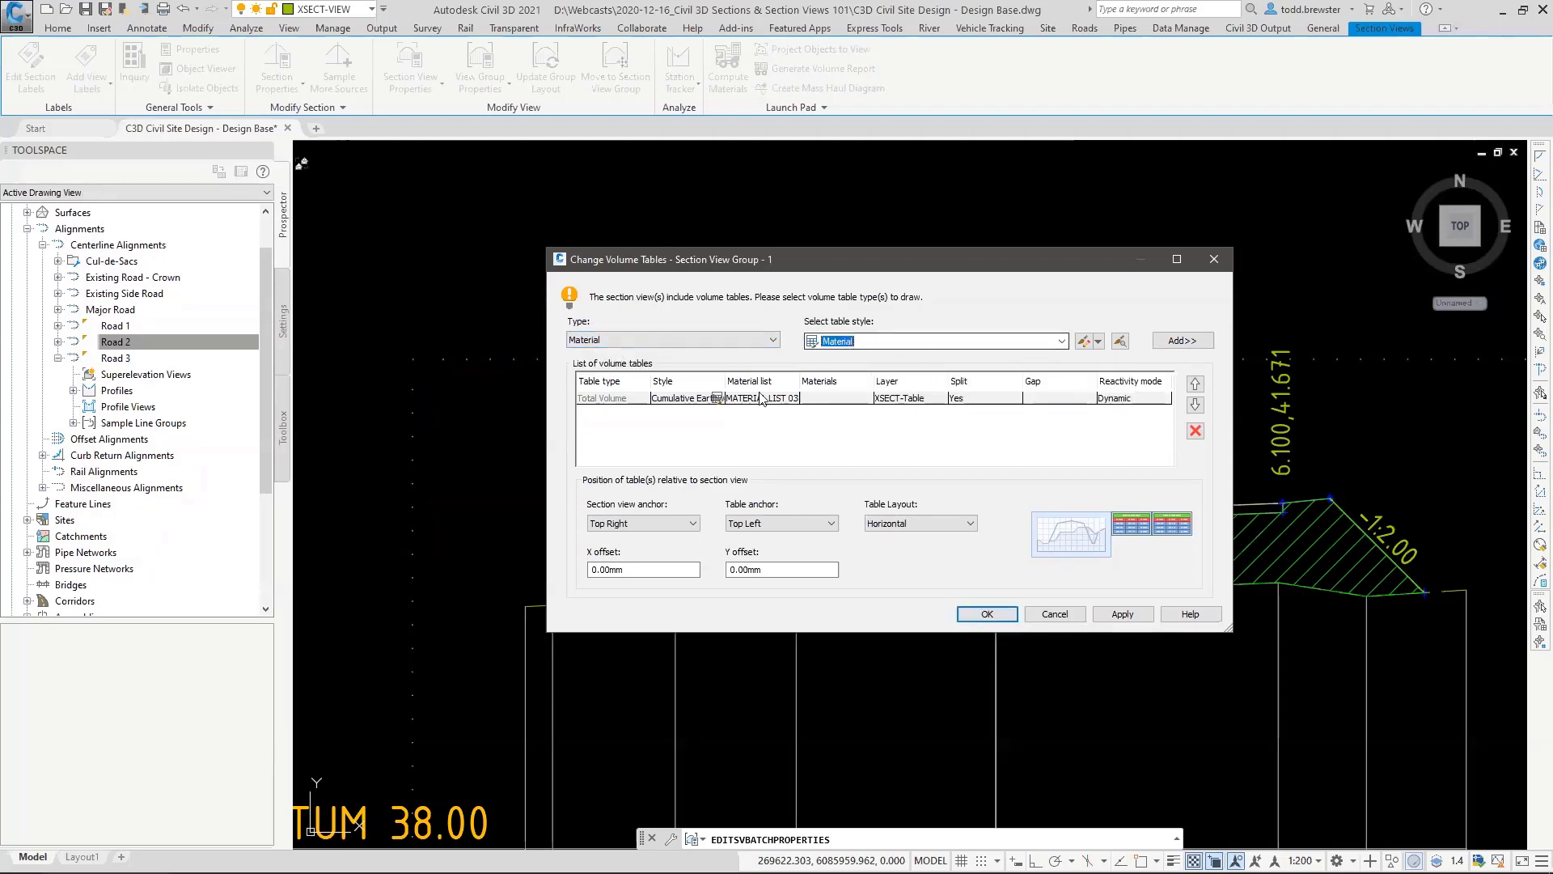
{"action": "left_click", "coordinate": [1183, 341]}
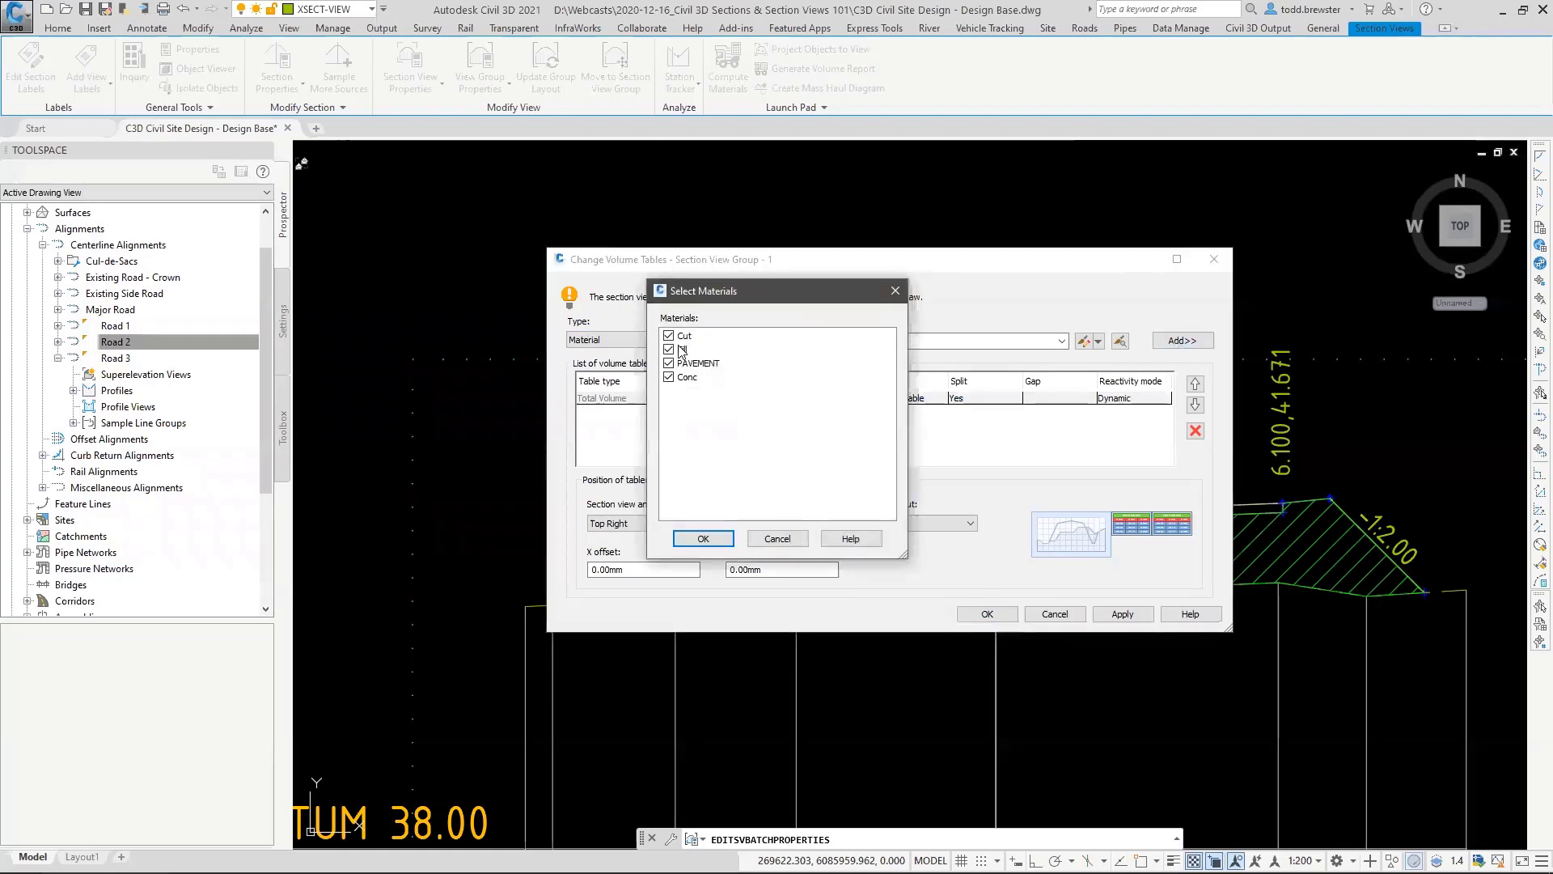
{"action": "left_click_drag", "start_coordinate": [685, 339], "coordinate": [698, 353]}
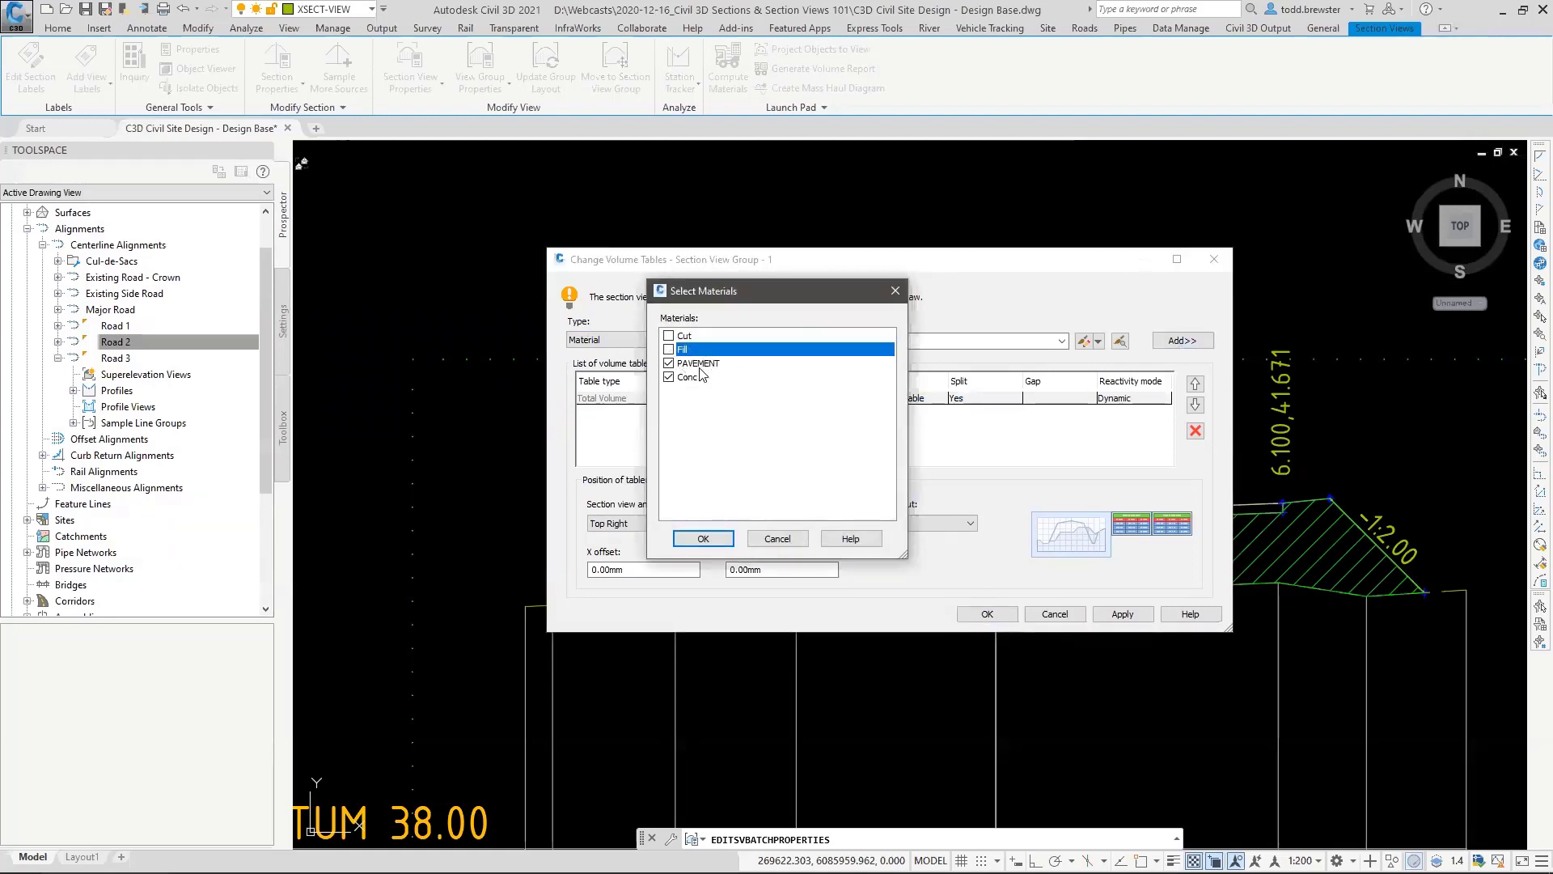
{"action": "left_click", "coordinate": [716, 544]}
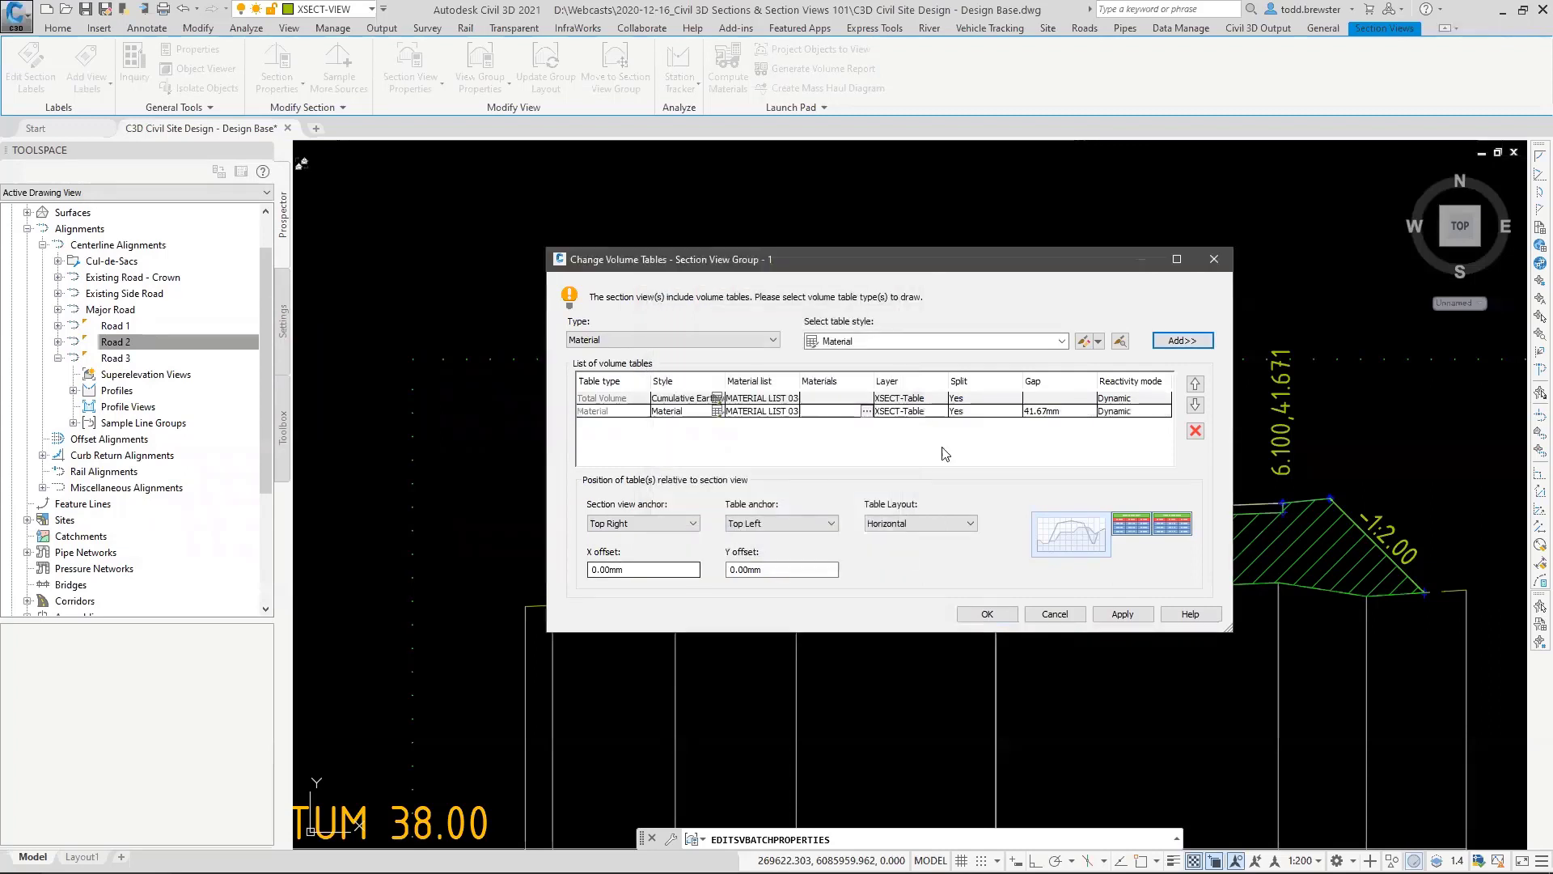
Step: Set the Material table gap to 5 mm
{"action": "left_click", "coordinate": [1055, 412]}
{"action": "left_click", "coordinate": [1054, 413]}
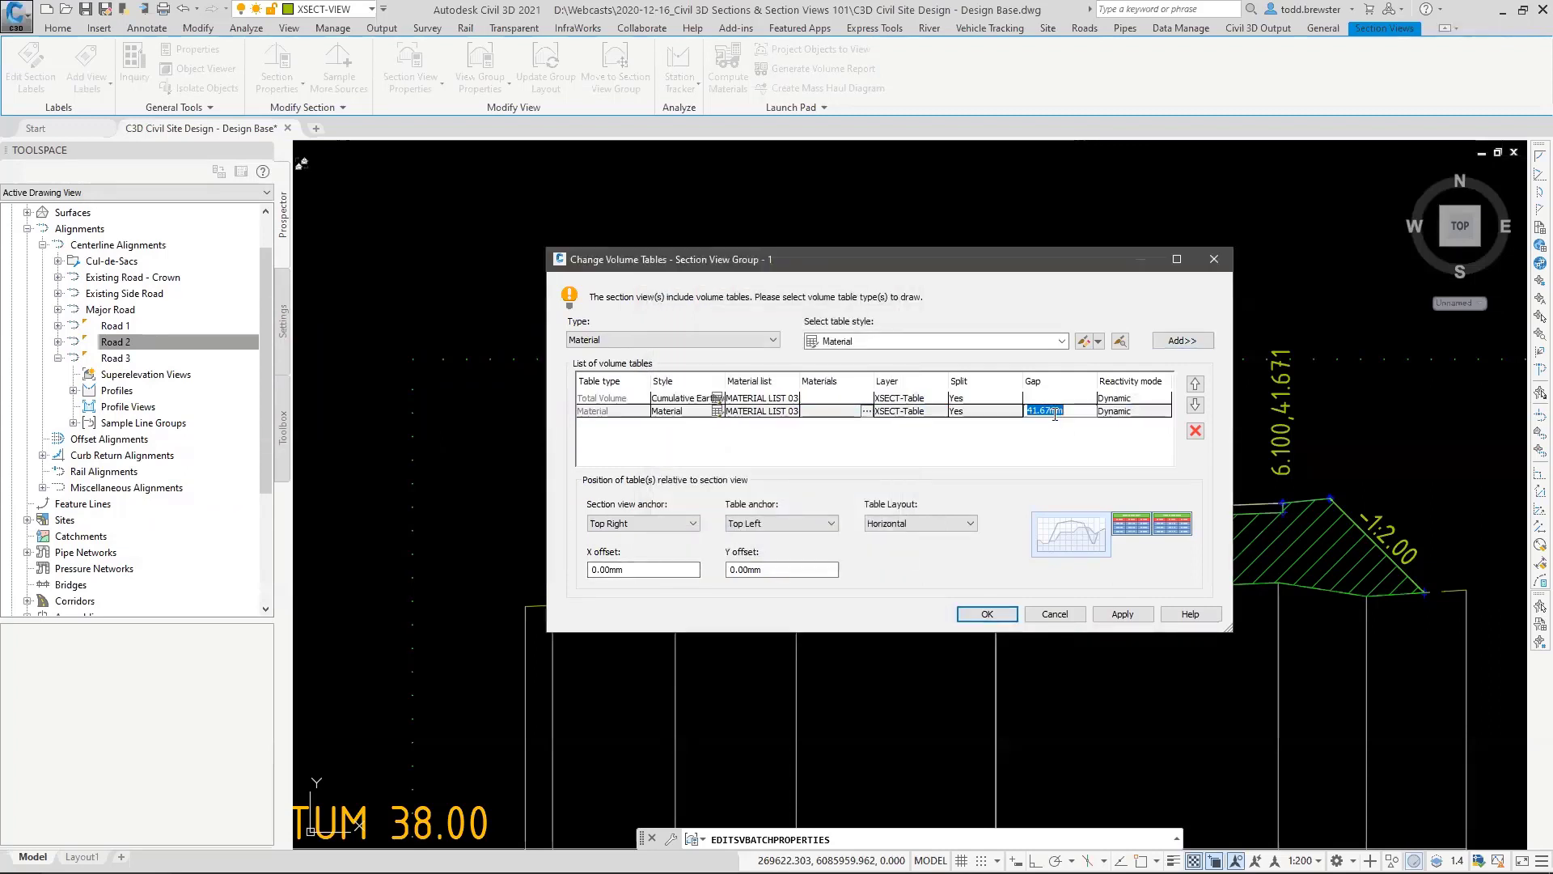
{"action": "type", "text": "5"}
{"action": "key", "text": "Return"}
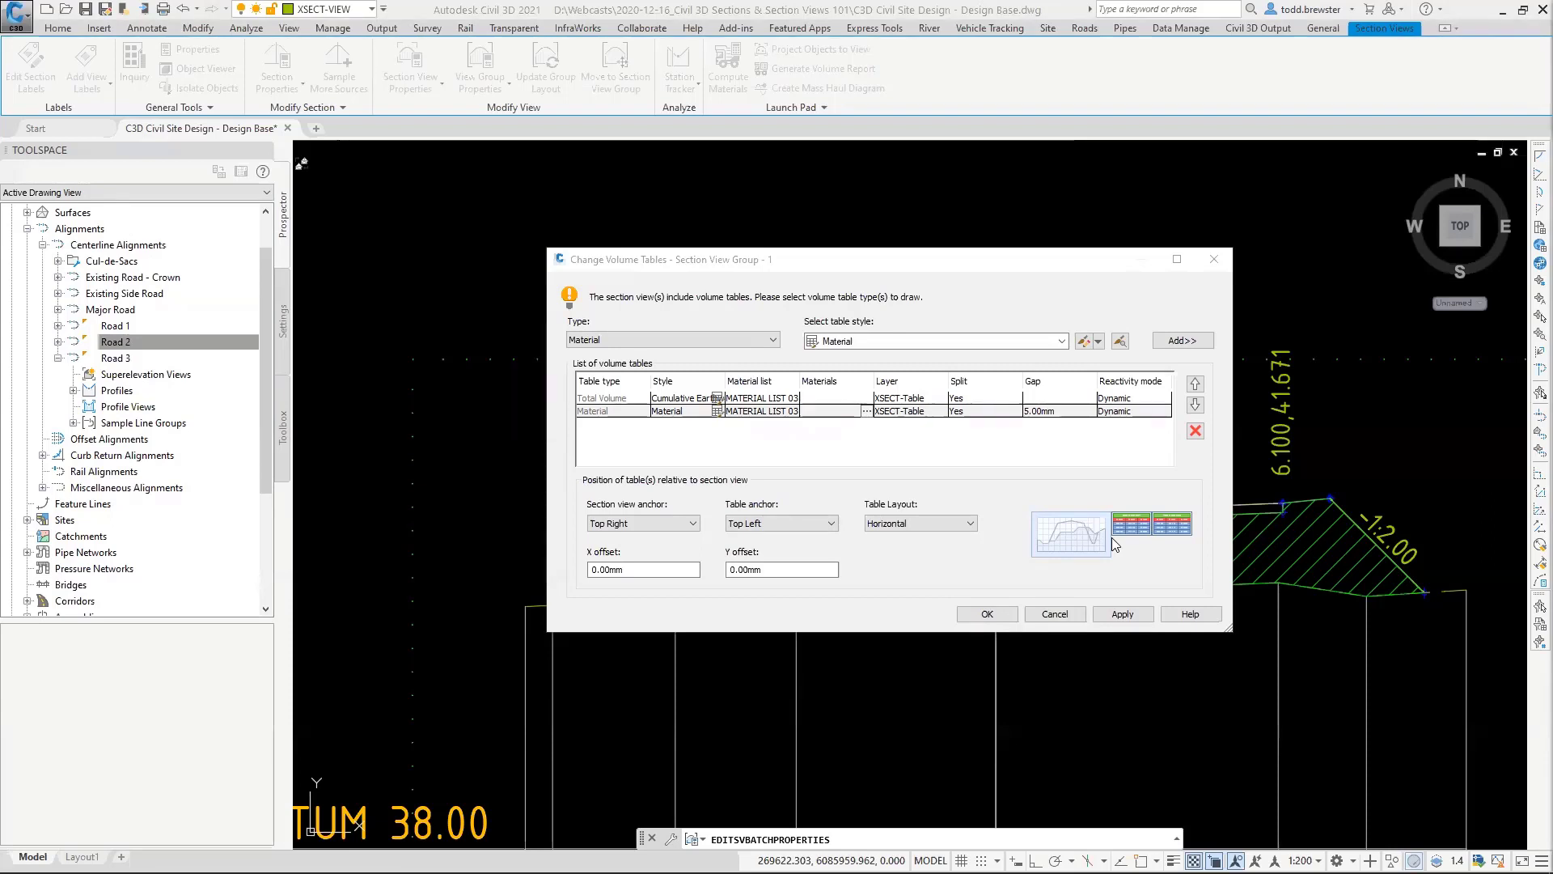
Step: Anchor tables Top Center to Bottom Center with a 35 mm Y offset, and confirm both dialogs
{"action": "left_click", "coordinate": [647, 525]}
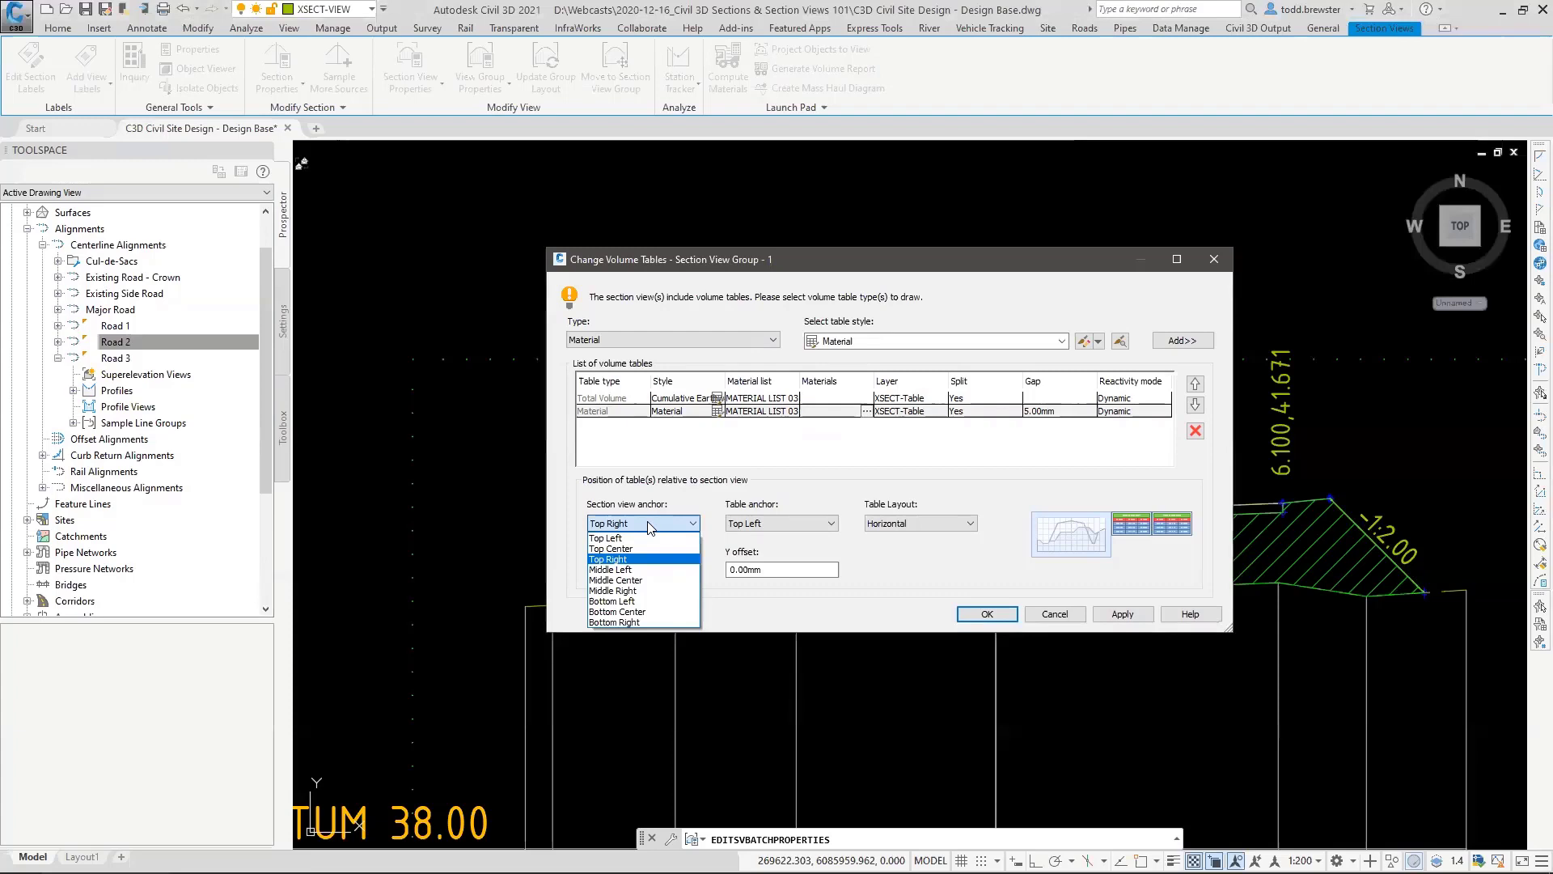
{"action": "left_click", "coordinate": [616, 548]}
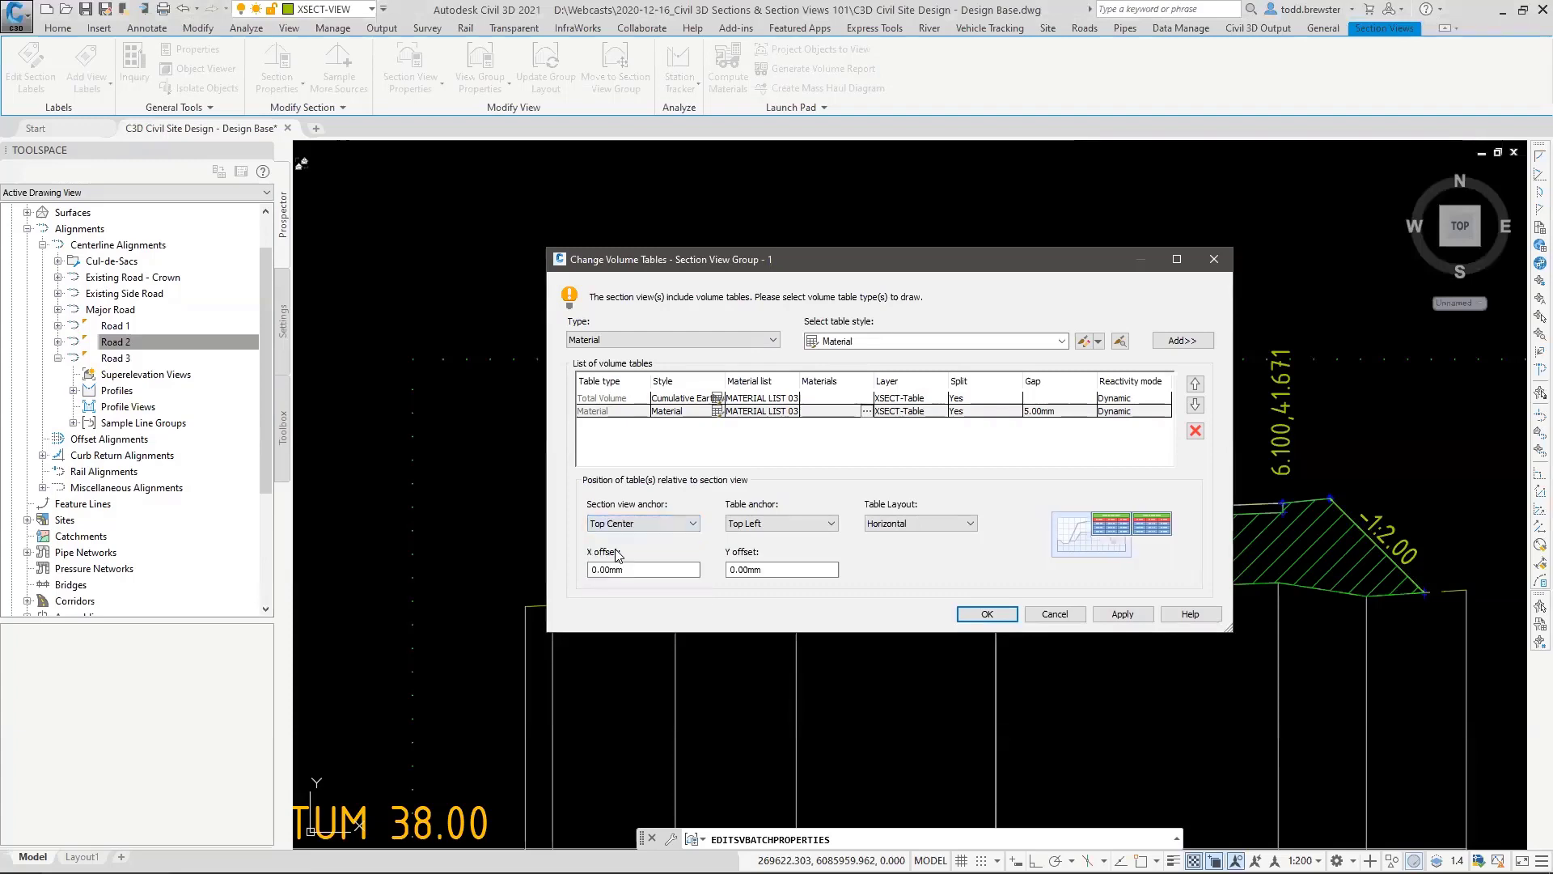
{"action": "left_click", "coordinate": [768, 522]}
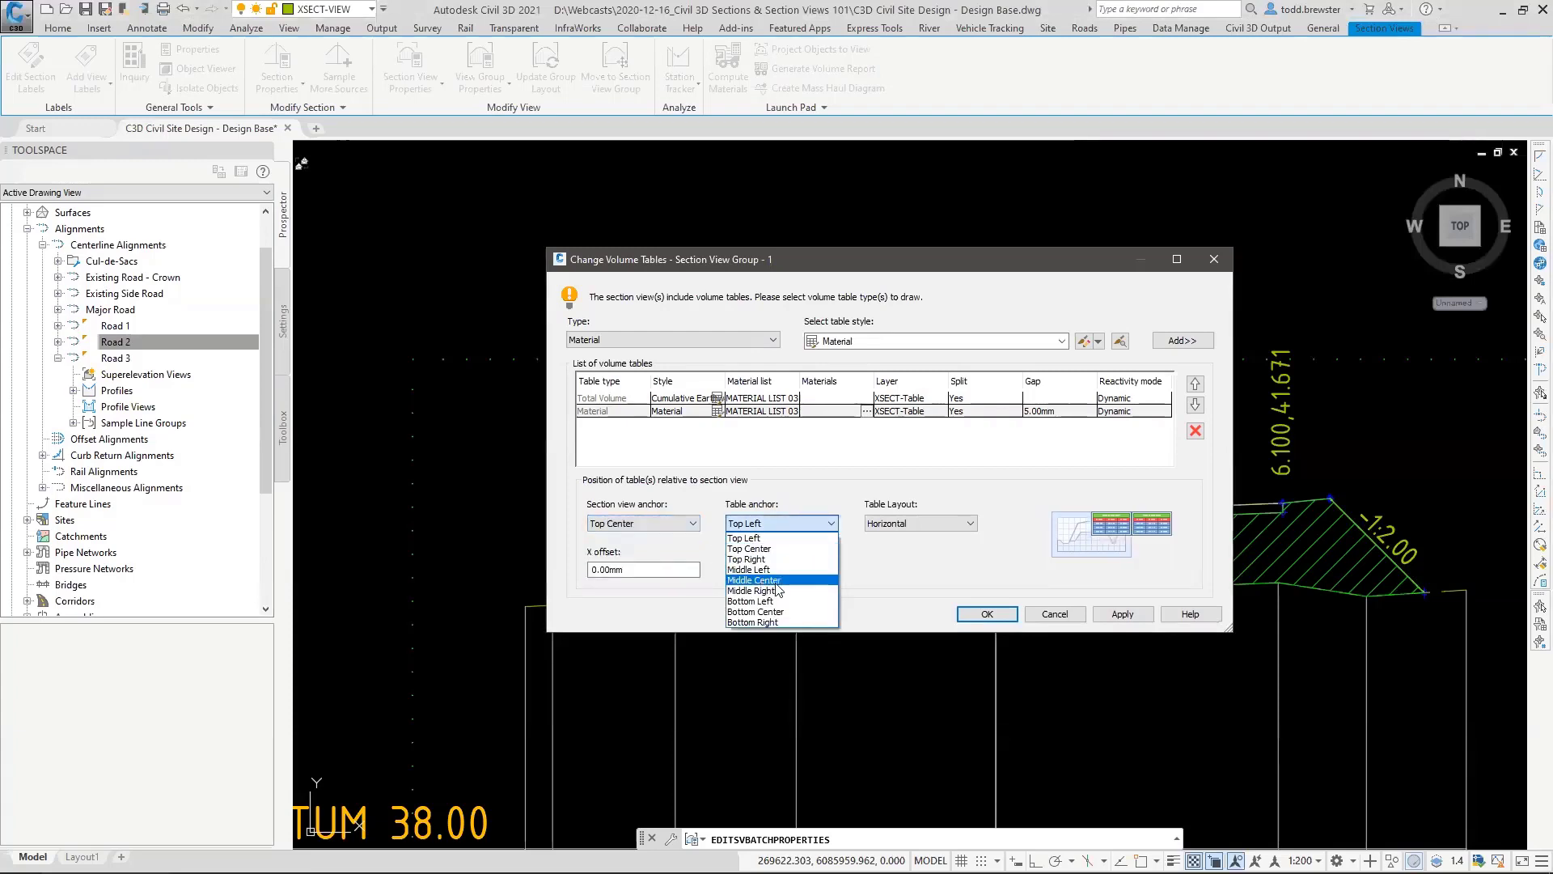
{"action": "left_click", "coordinate": [764, 611]}
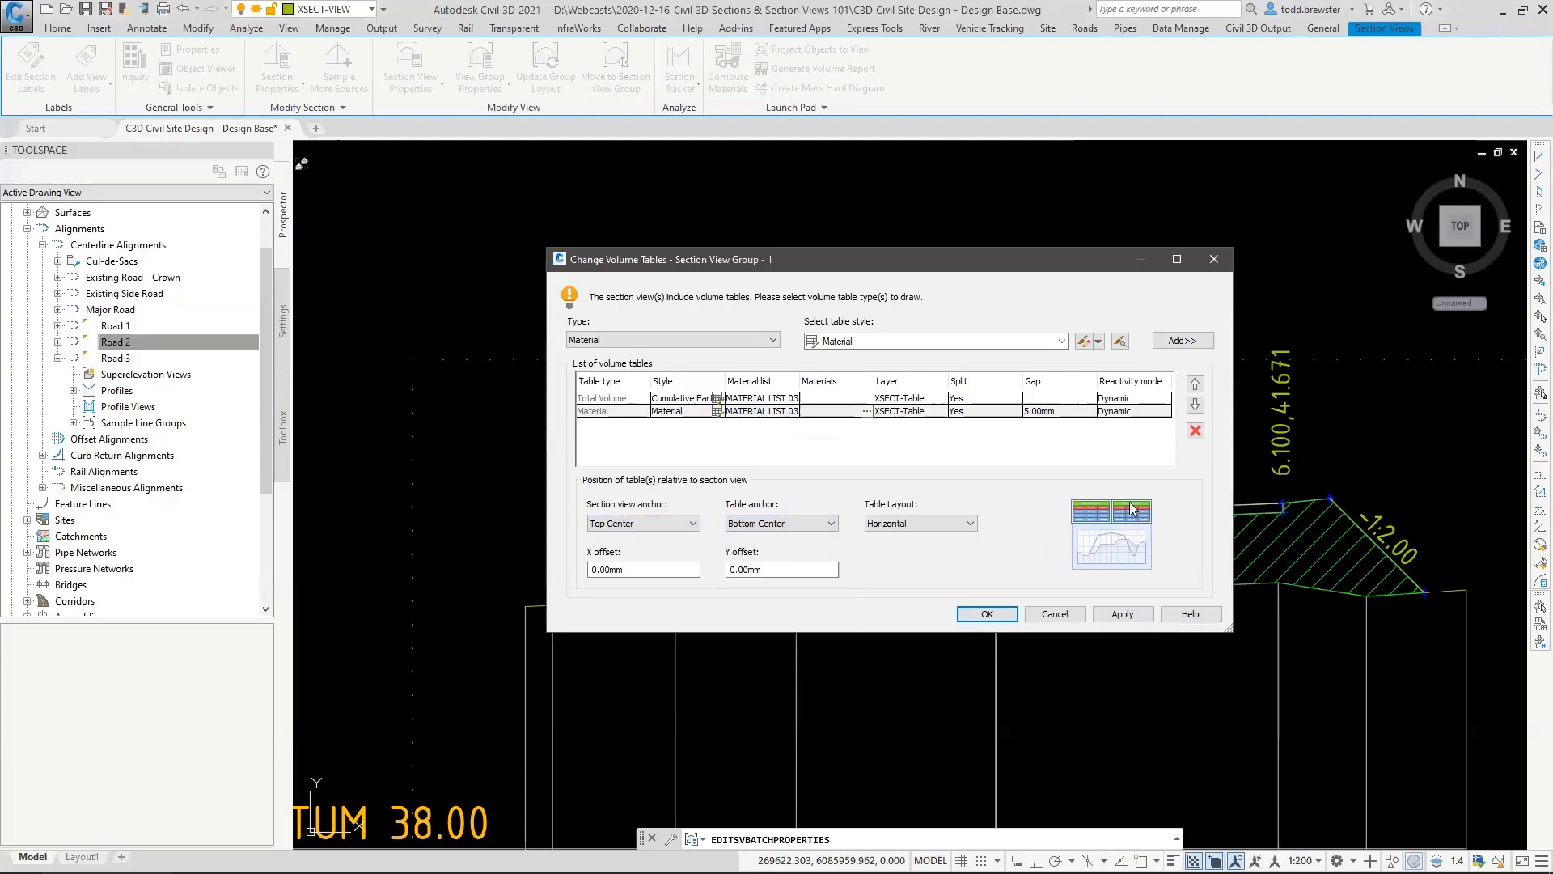
{"action": "double_click", "coordinate": [752, 570]}
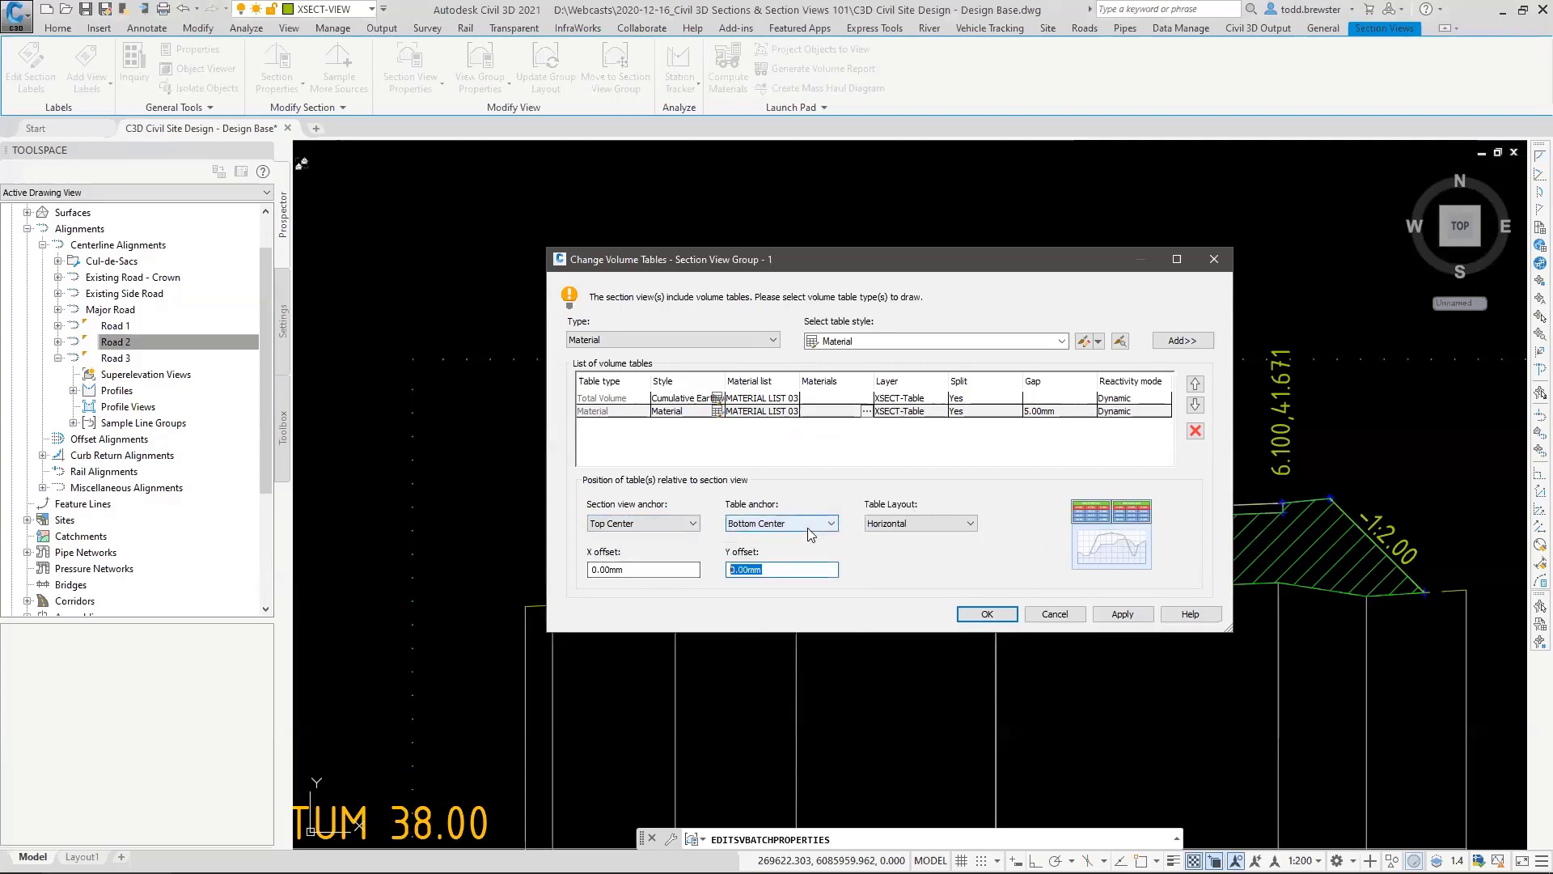
{"action": "type", "text": "35"}
{"action": "left_click", "coordinate": [694, 569]}
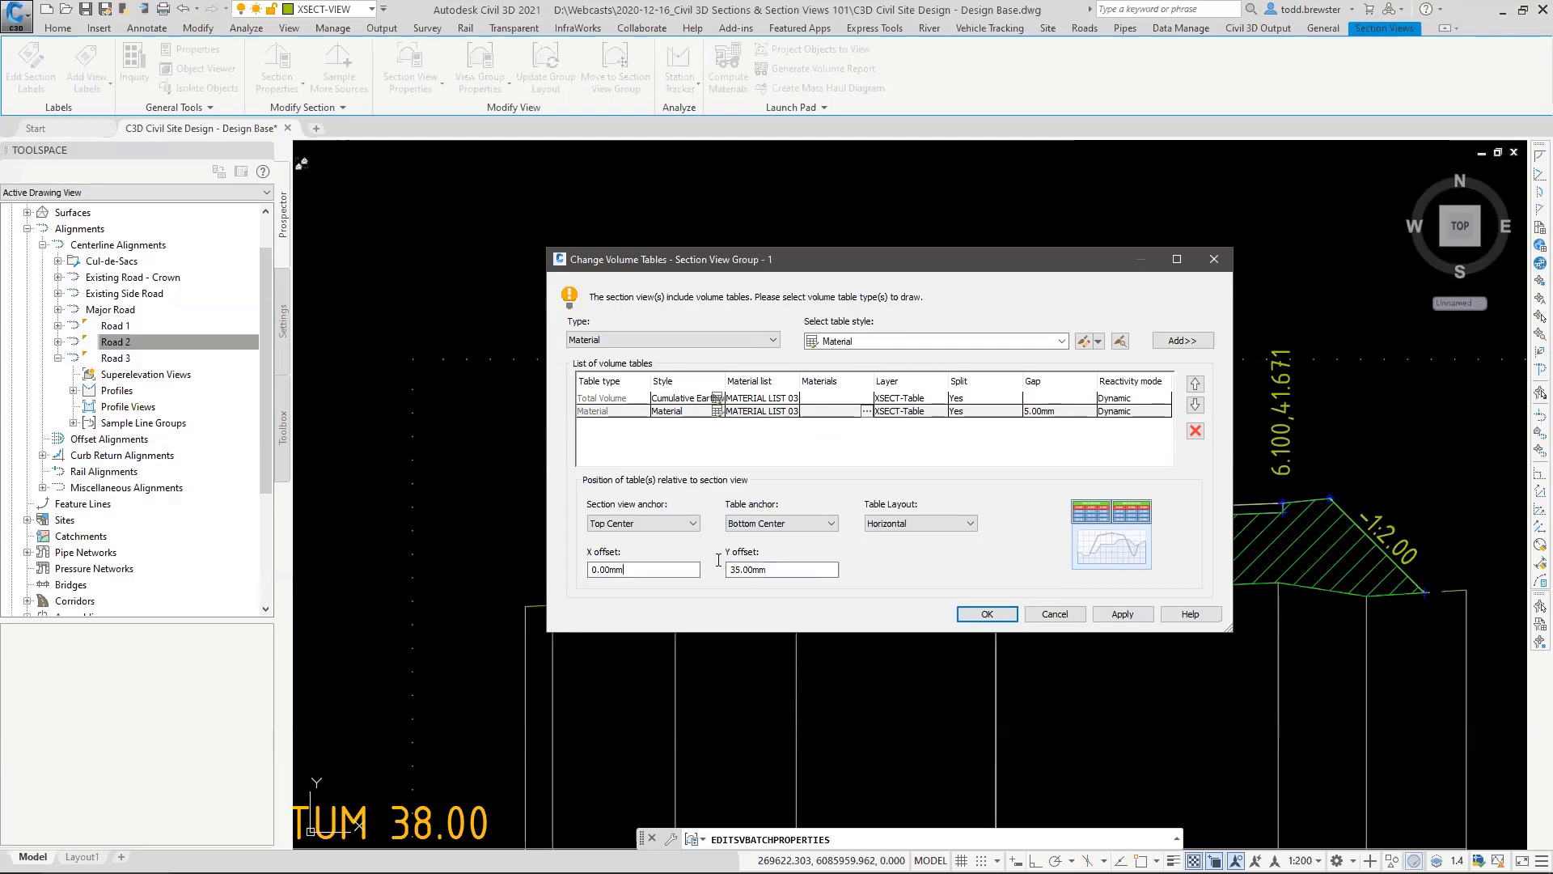
{"action": "left_click", "coordinate": [988, 615]}
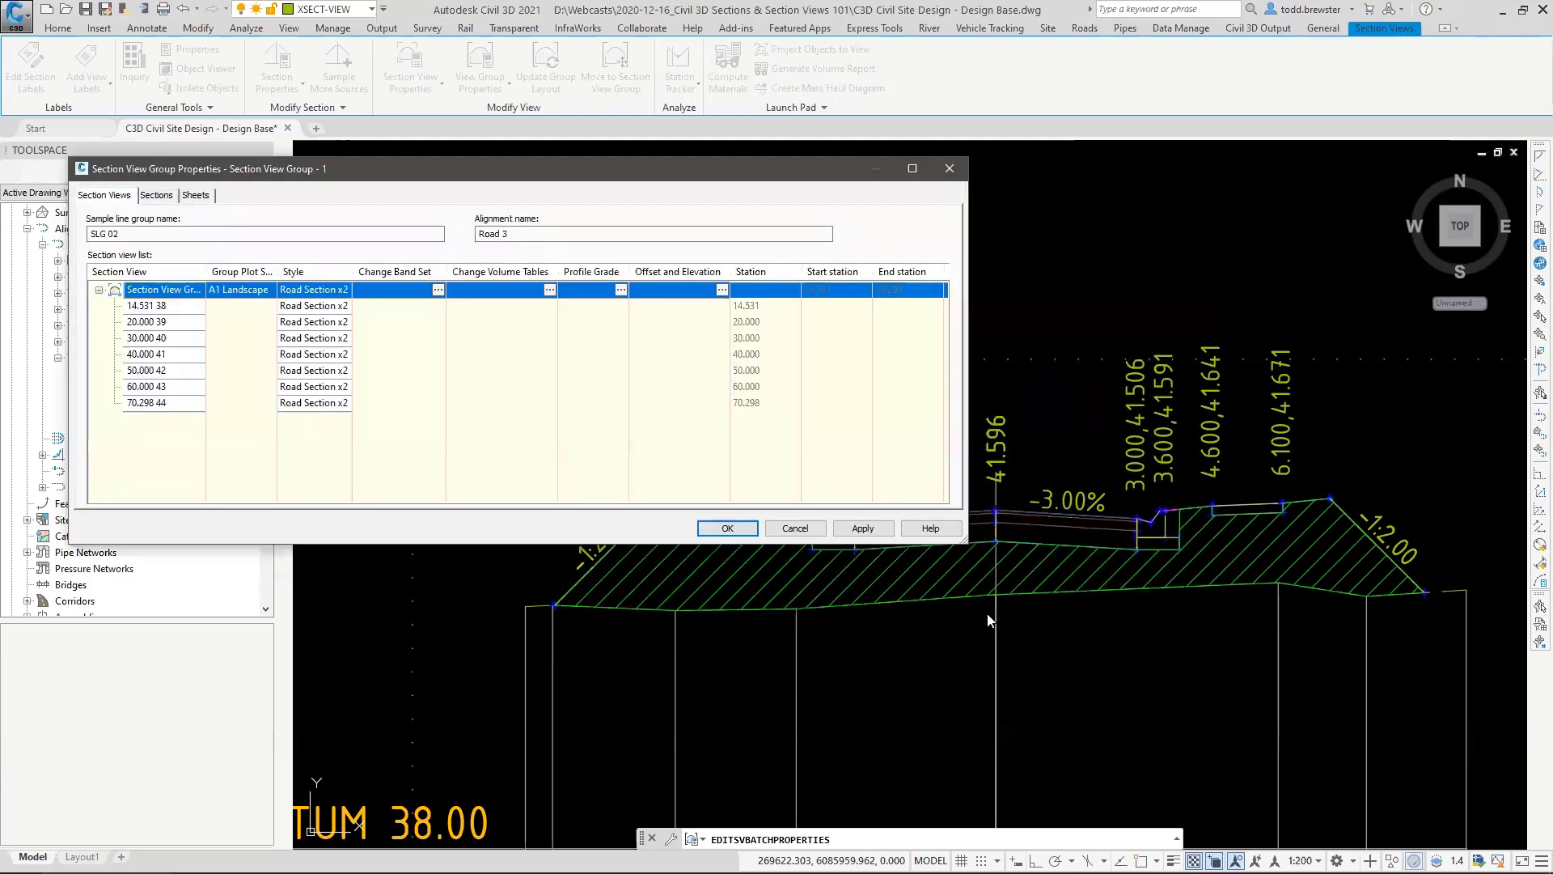
{"action": "left_click", "coordinate": [727, 527]}
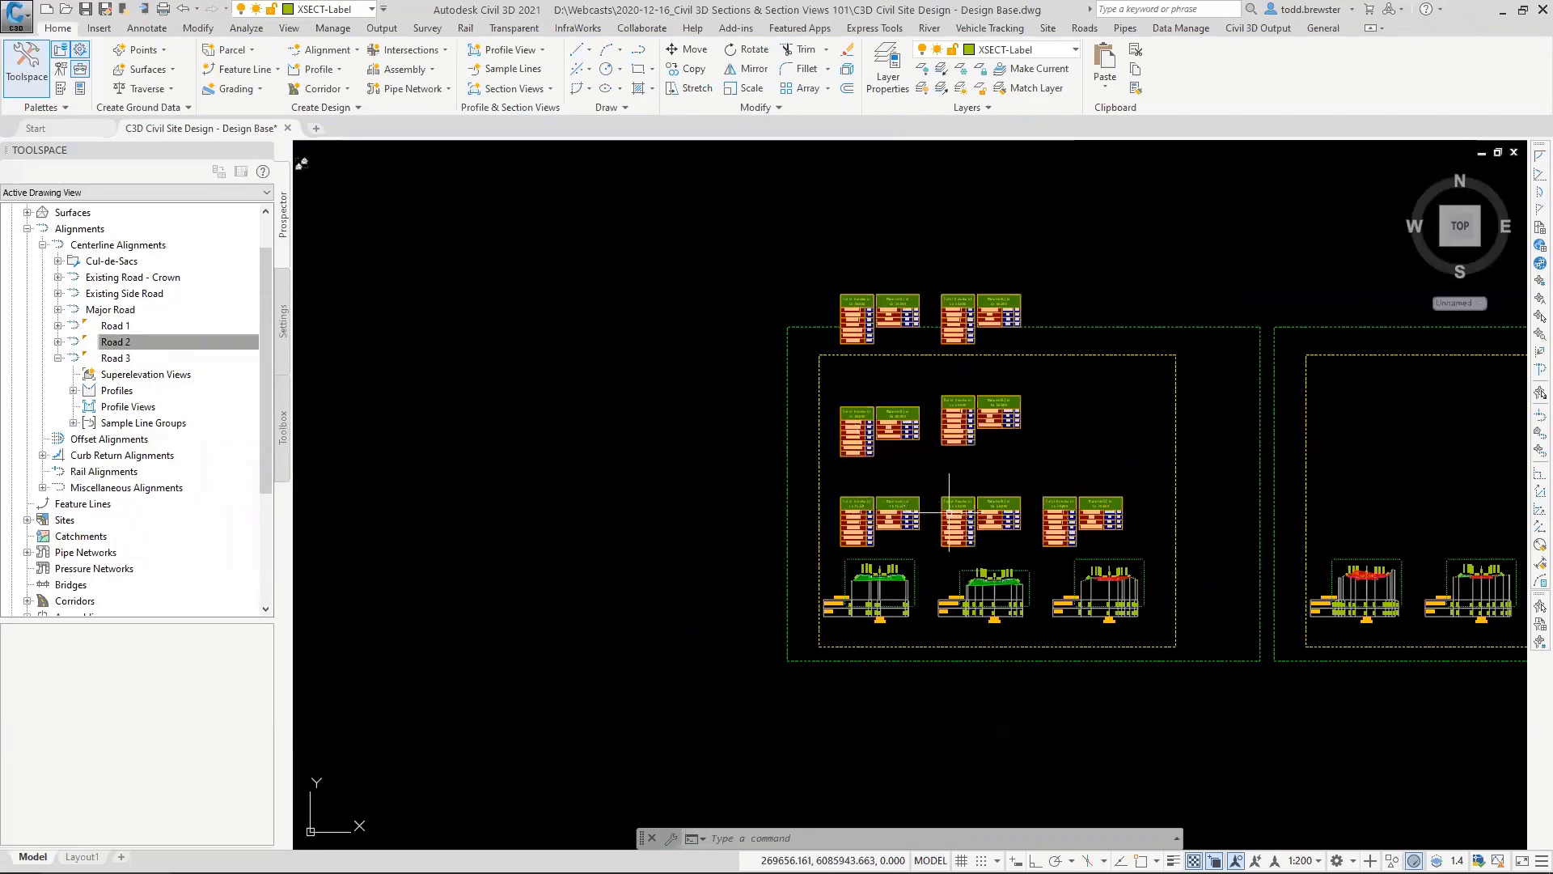
Step: Select the Ch 14.531 section view and re-space the group around the volume tables
{"action": "scroll", "coordinate": [966, 509], "scroll_direction": "up", "scroll_amount": 4}
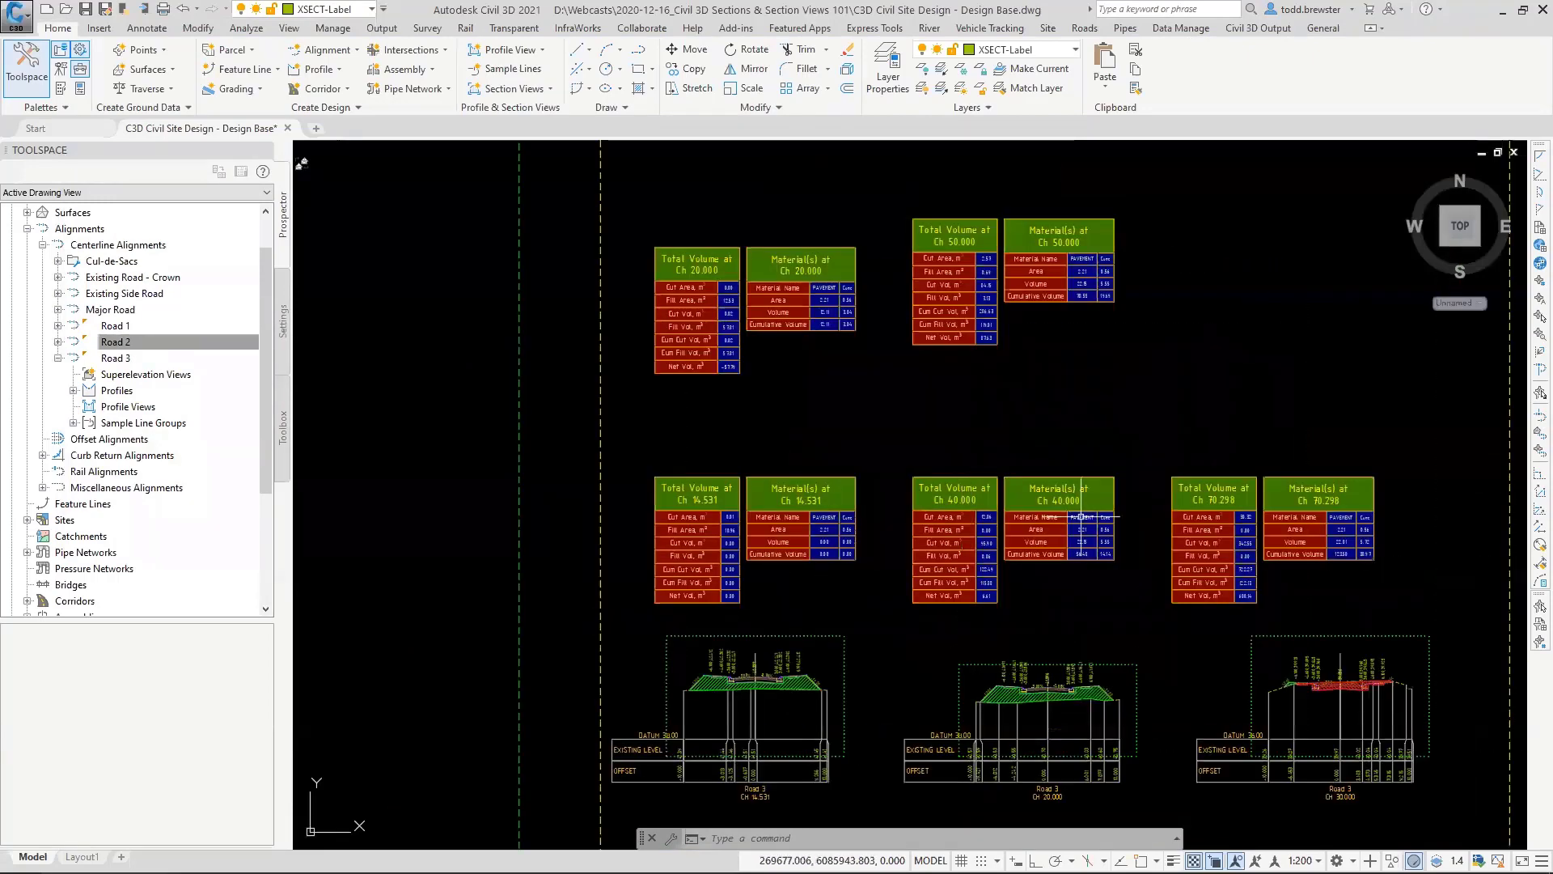
{"action": "left_click", "coordinate": [760, 647]}
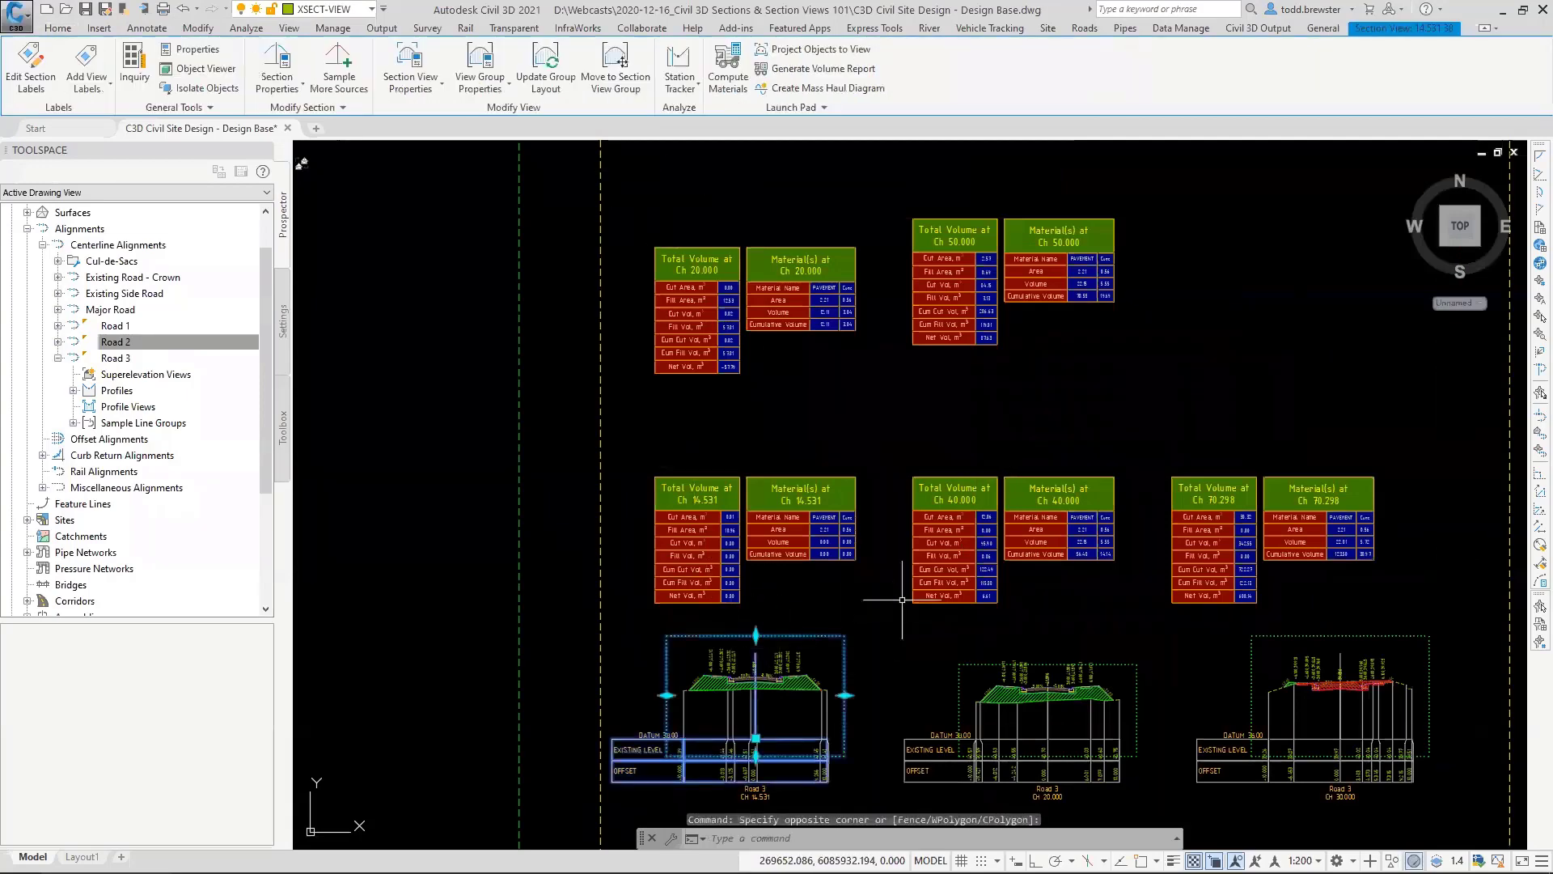
{"action": "left_click", "coordinate": [540, 76]}
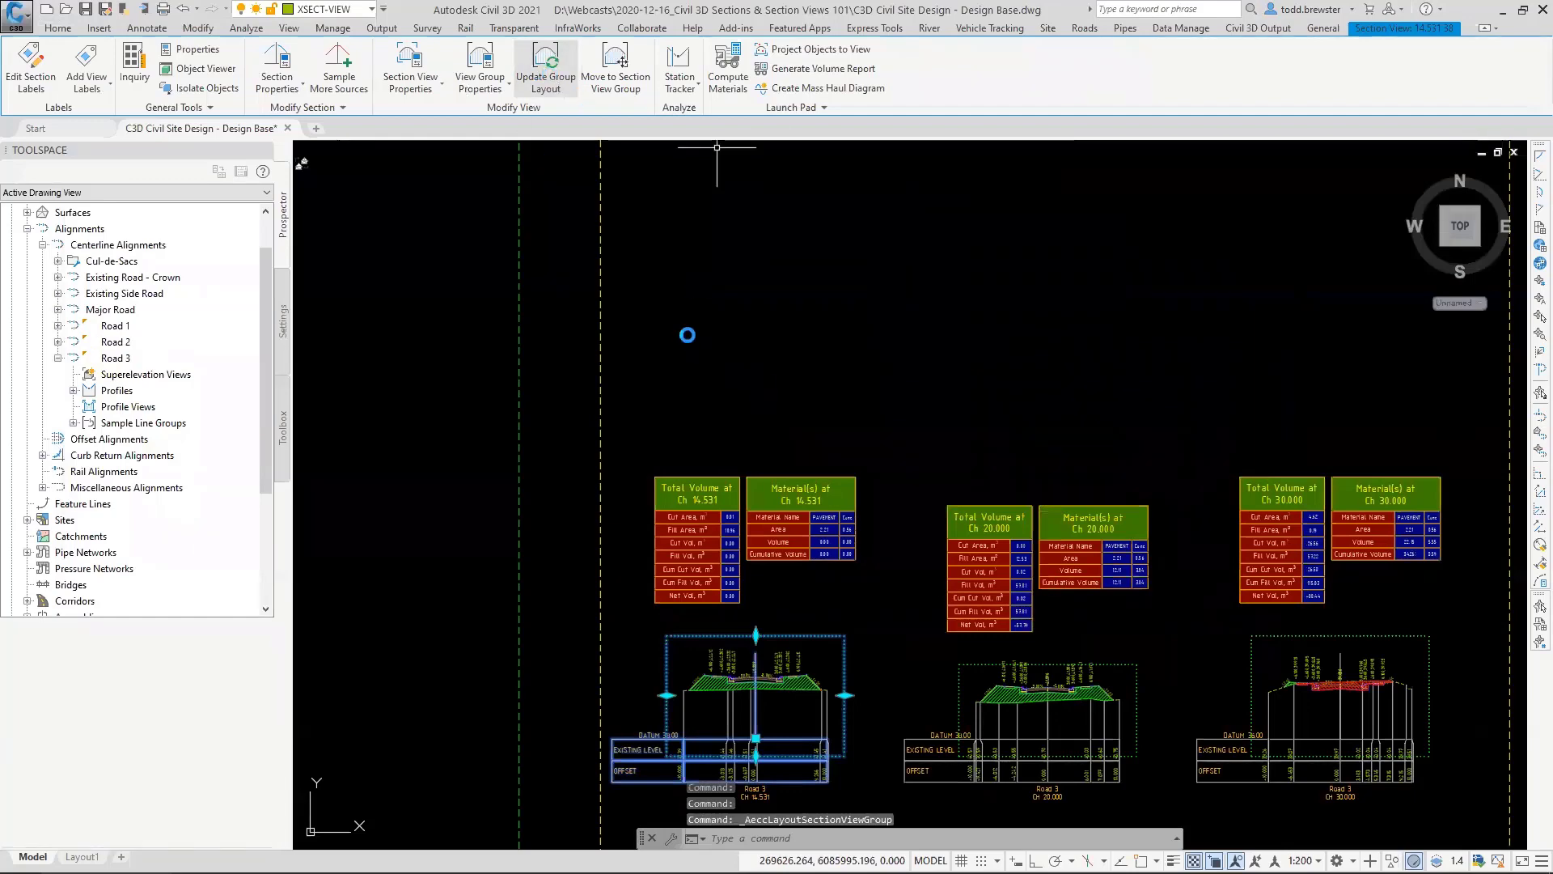
Step: Zoom to the first sheet and right-click the CH 14.531 section view for its actions
{"action": "scroll", "coordinate": [693, 313], "scroll_direction": "down", "scroll_amount": 3}
{"action": "scroll", "coordinate": [843, 356], "scroll_direction": "down", "scroll_amount": 3}
{"action": "scroll", "coordinate": [1179, 387], "scroll_direction": "down", "scroll_amount": 3}
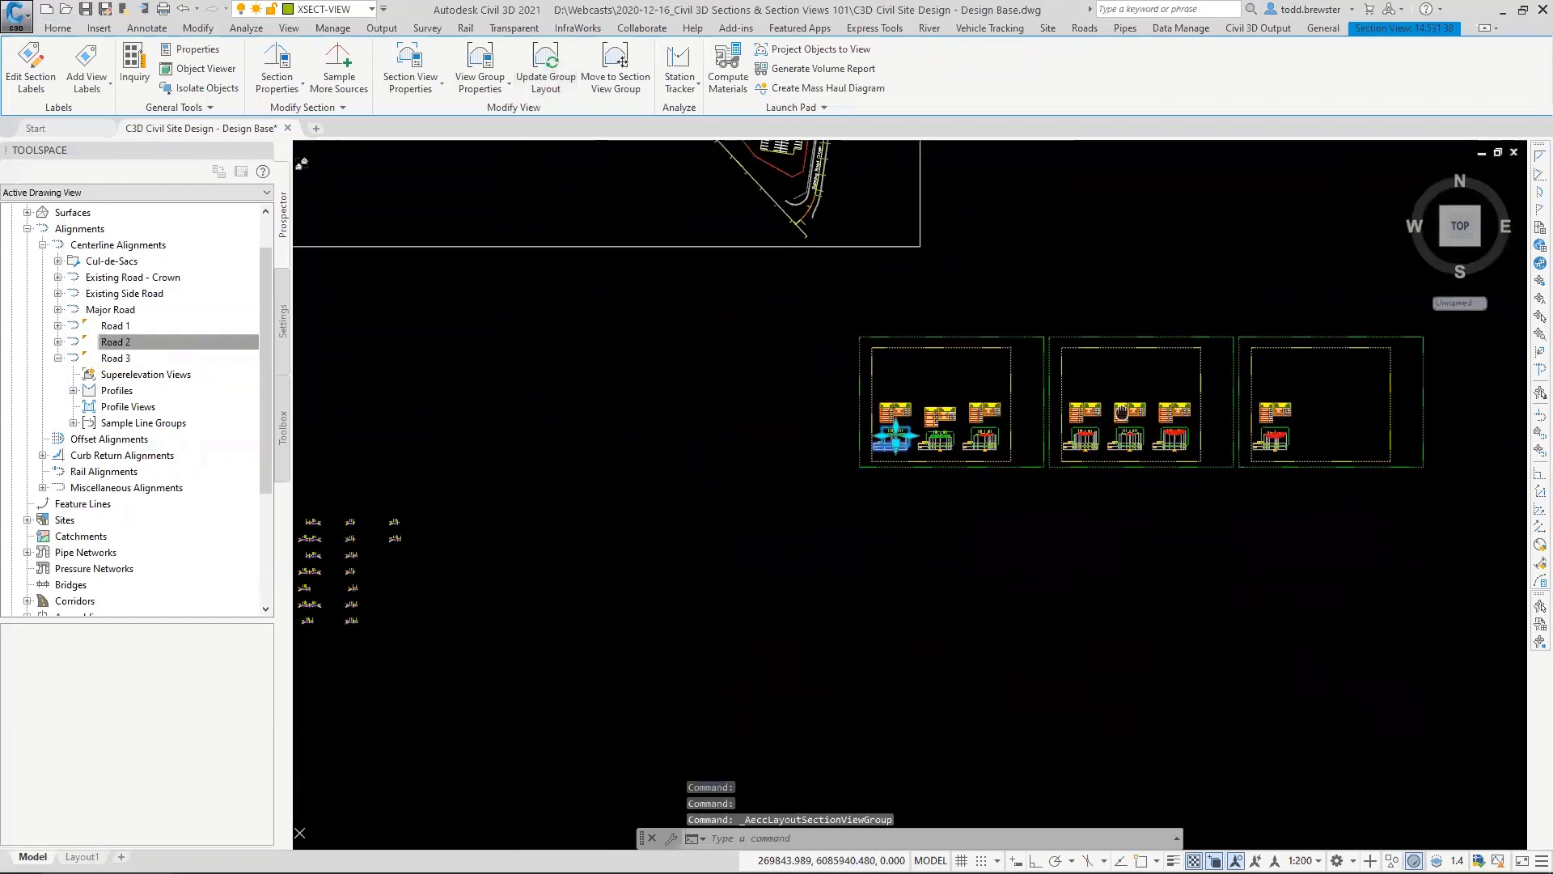
{"action": "middle_click_drag", "start_coordinate": [930, 457], "coordinate": [747, 467]}
{"action": "scroll", "coordinate": [746, 467], "scroll_direction": "up", "scroll_amount": 5}
{"action": "key", "text": "Escape"}
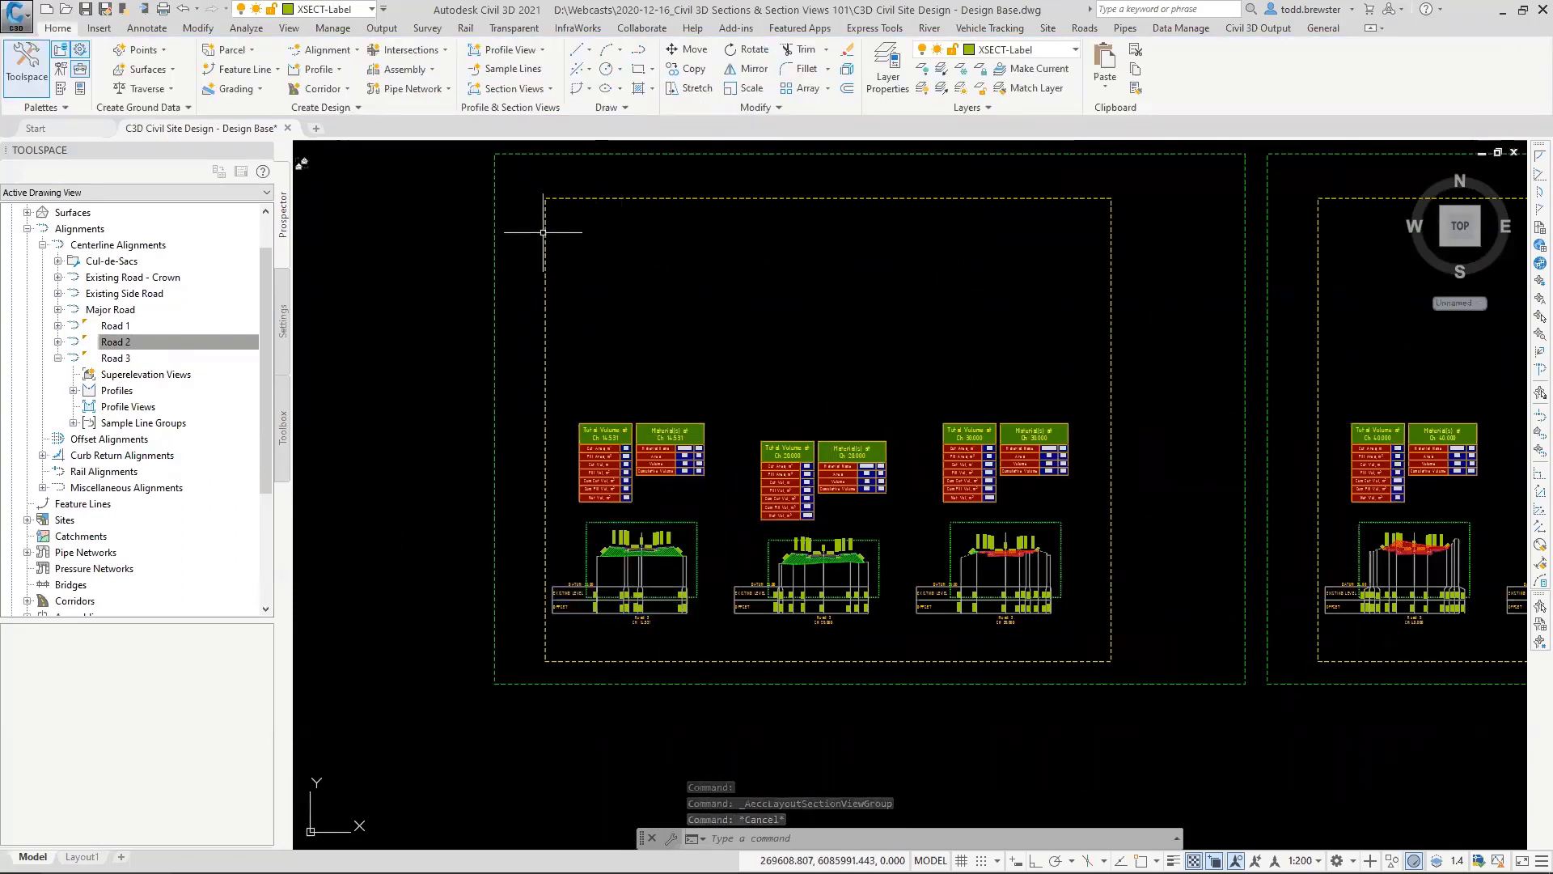
{"action": "left_click", "coordinate": [682, 527]}
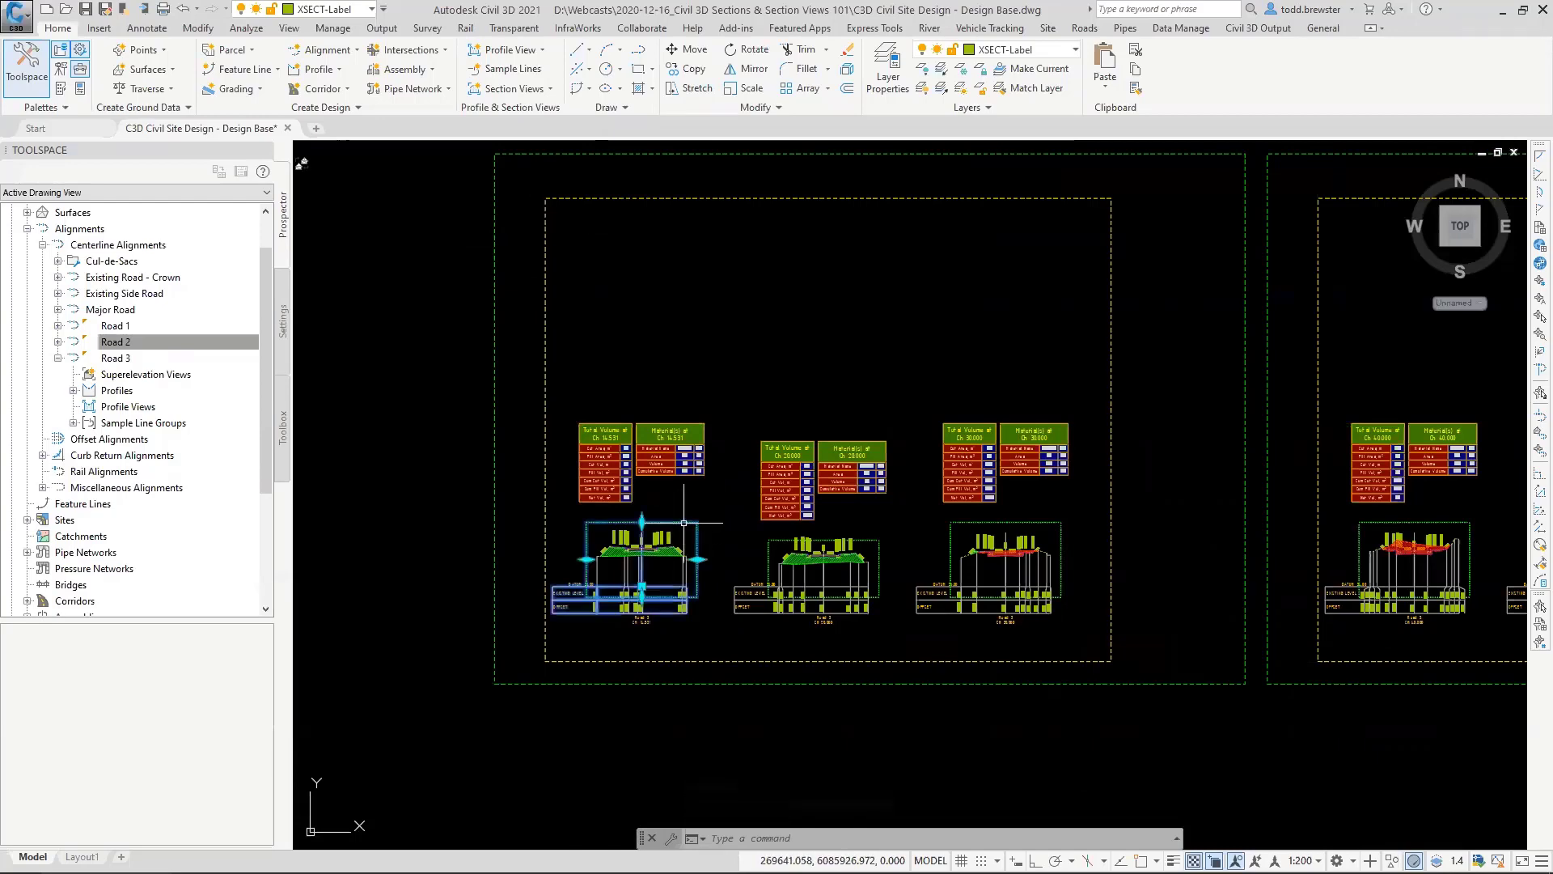
{"action": "right_click", "coordinate": [683, 525]}
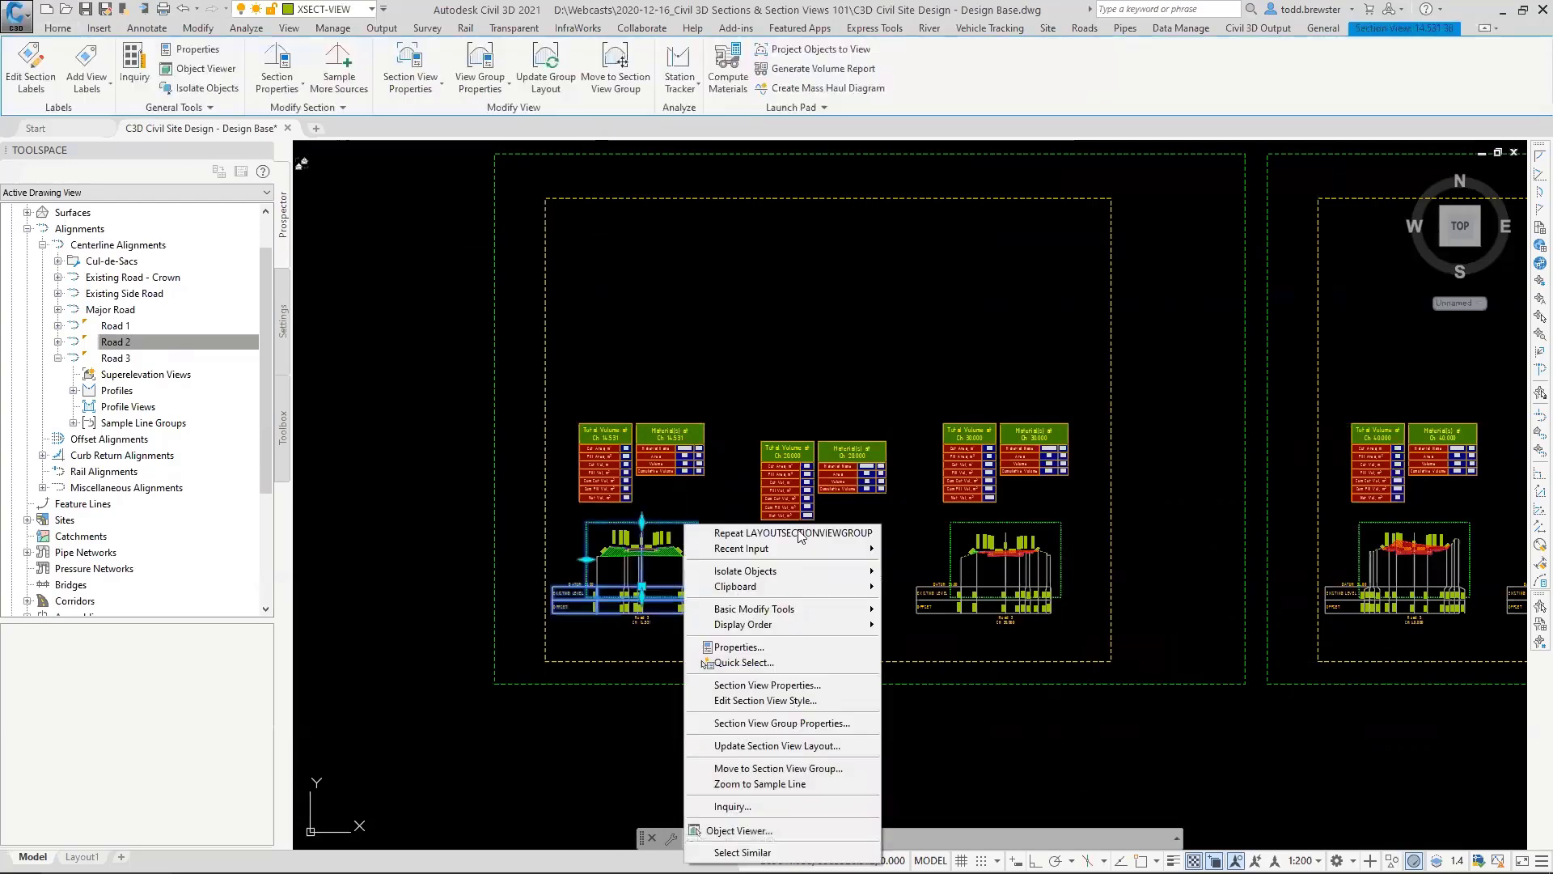
Step: In the section view group properties, lower the Road 3 volume tables' Y offset from 35 to 25
{"action": "left_click", "coordinate": [805, 724]}
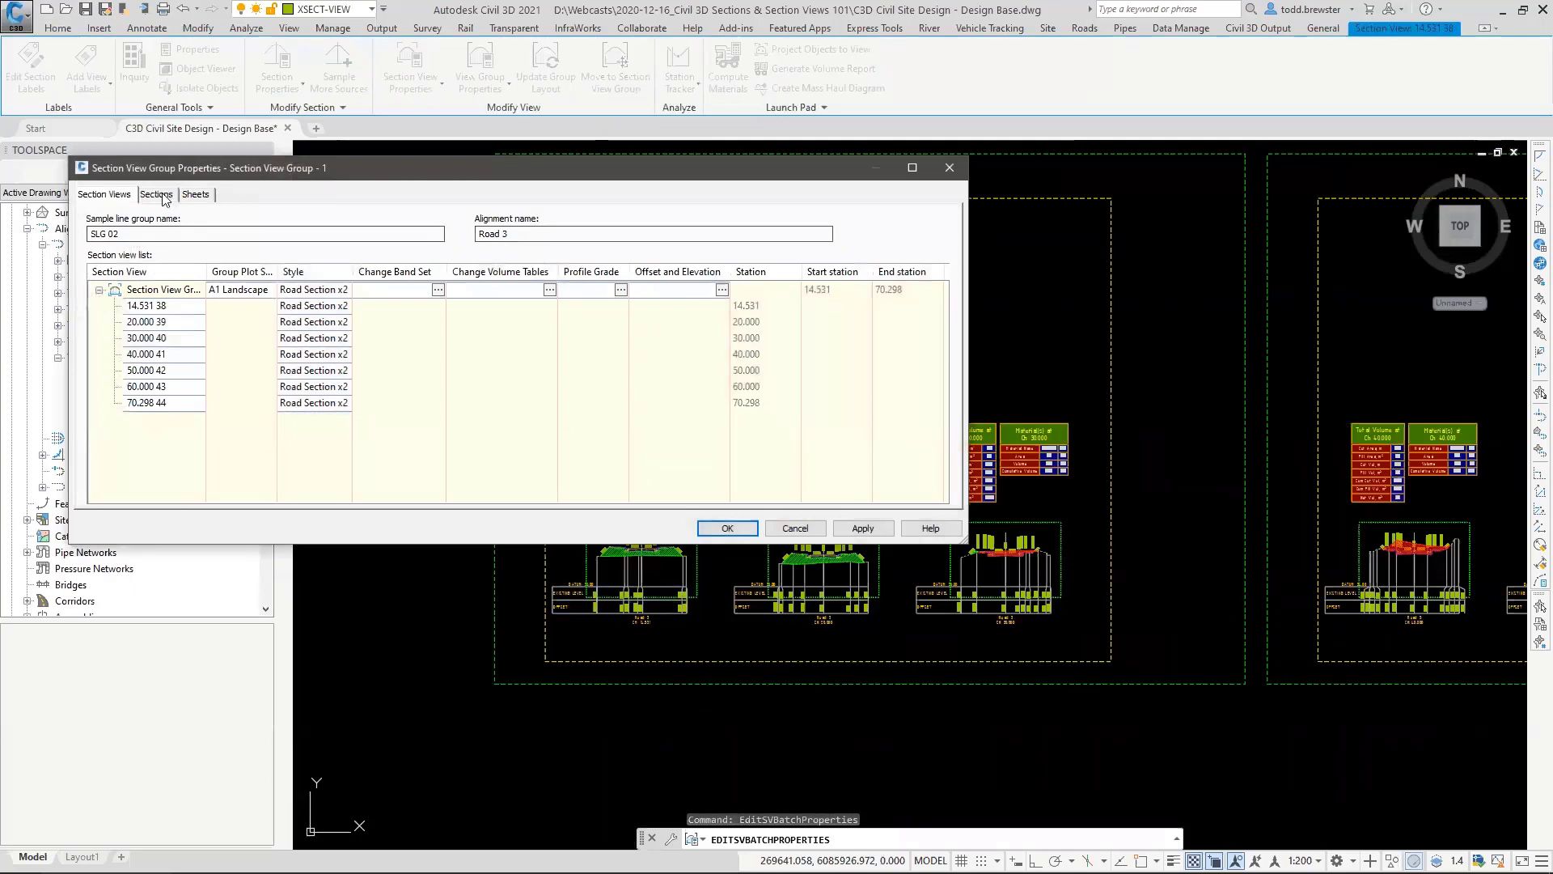
{"action": "left_click", "coordinate": [156, 194]}
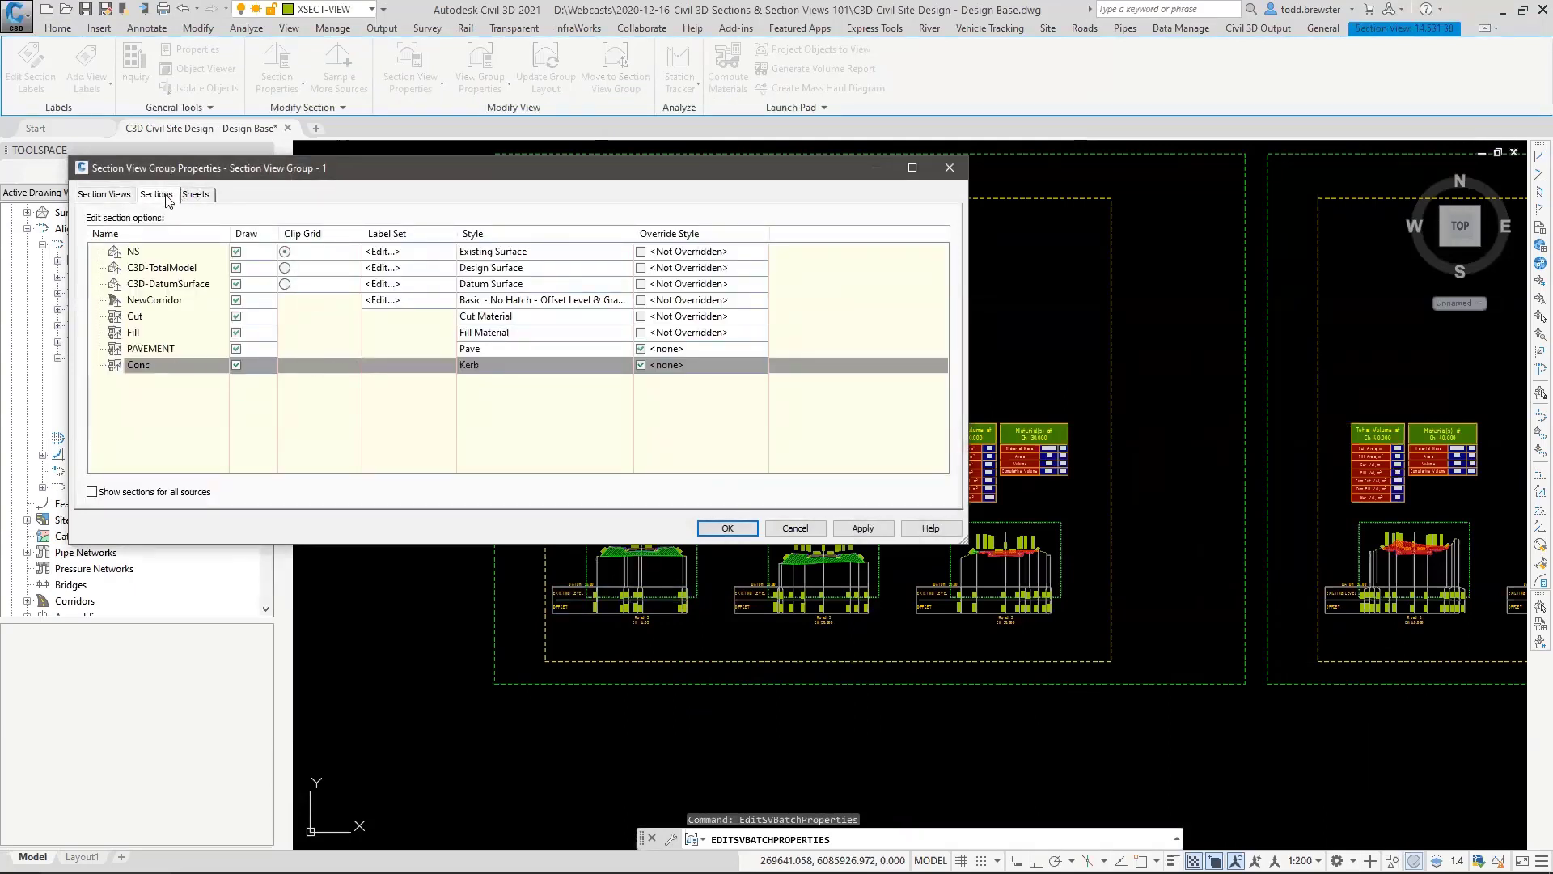
{"action": "left_click", "coordinate": [103, 195]}
{"action": "left_click", "coordinate": [547, 289]}
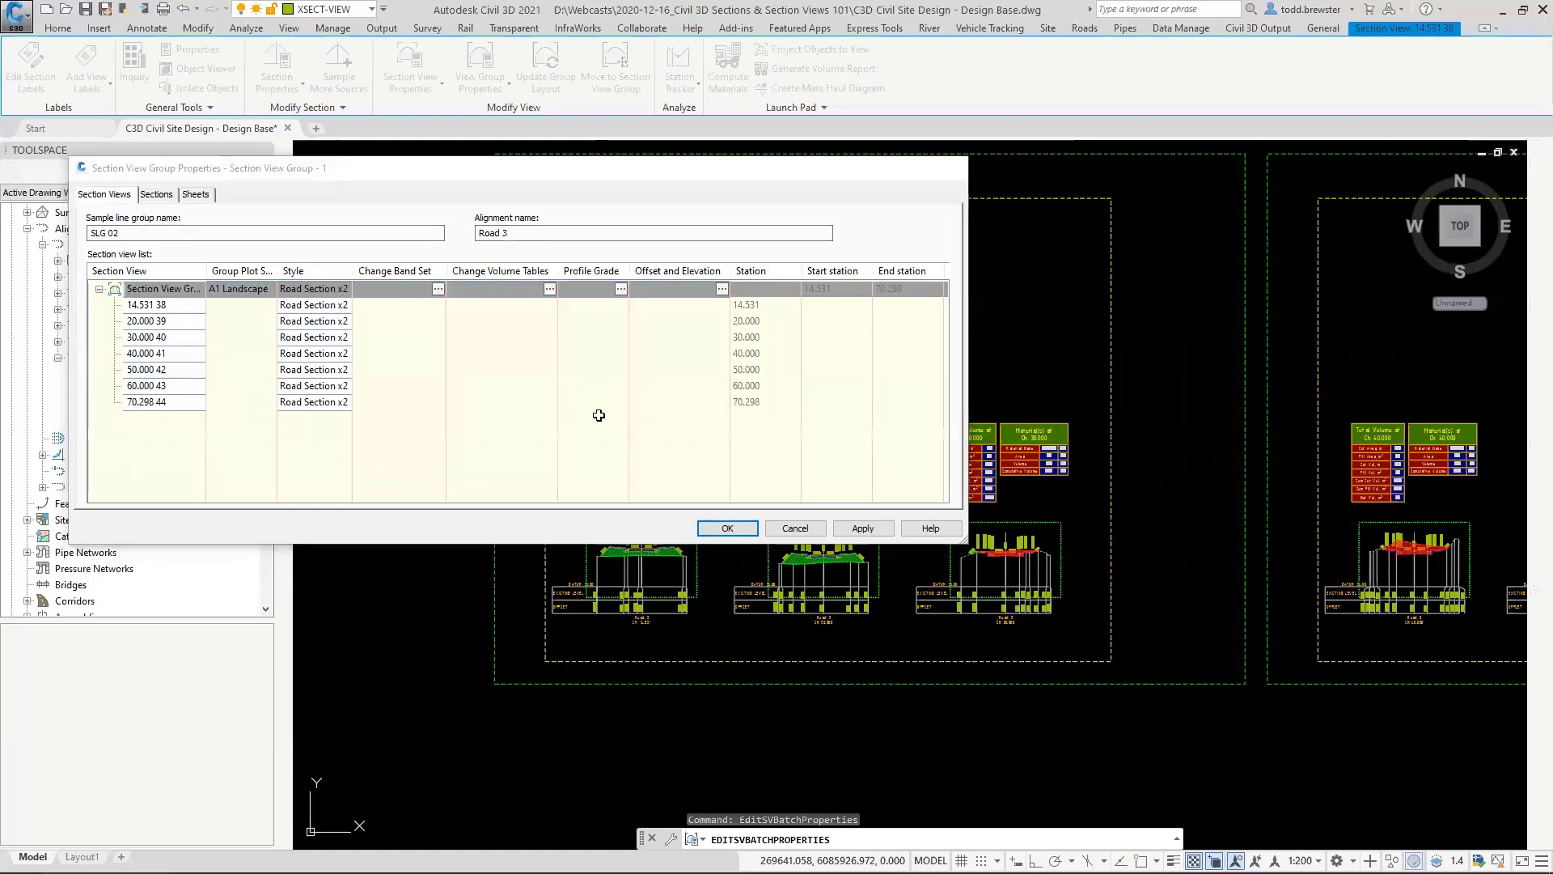
{"action": "key", "text": "ctrl+a"}
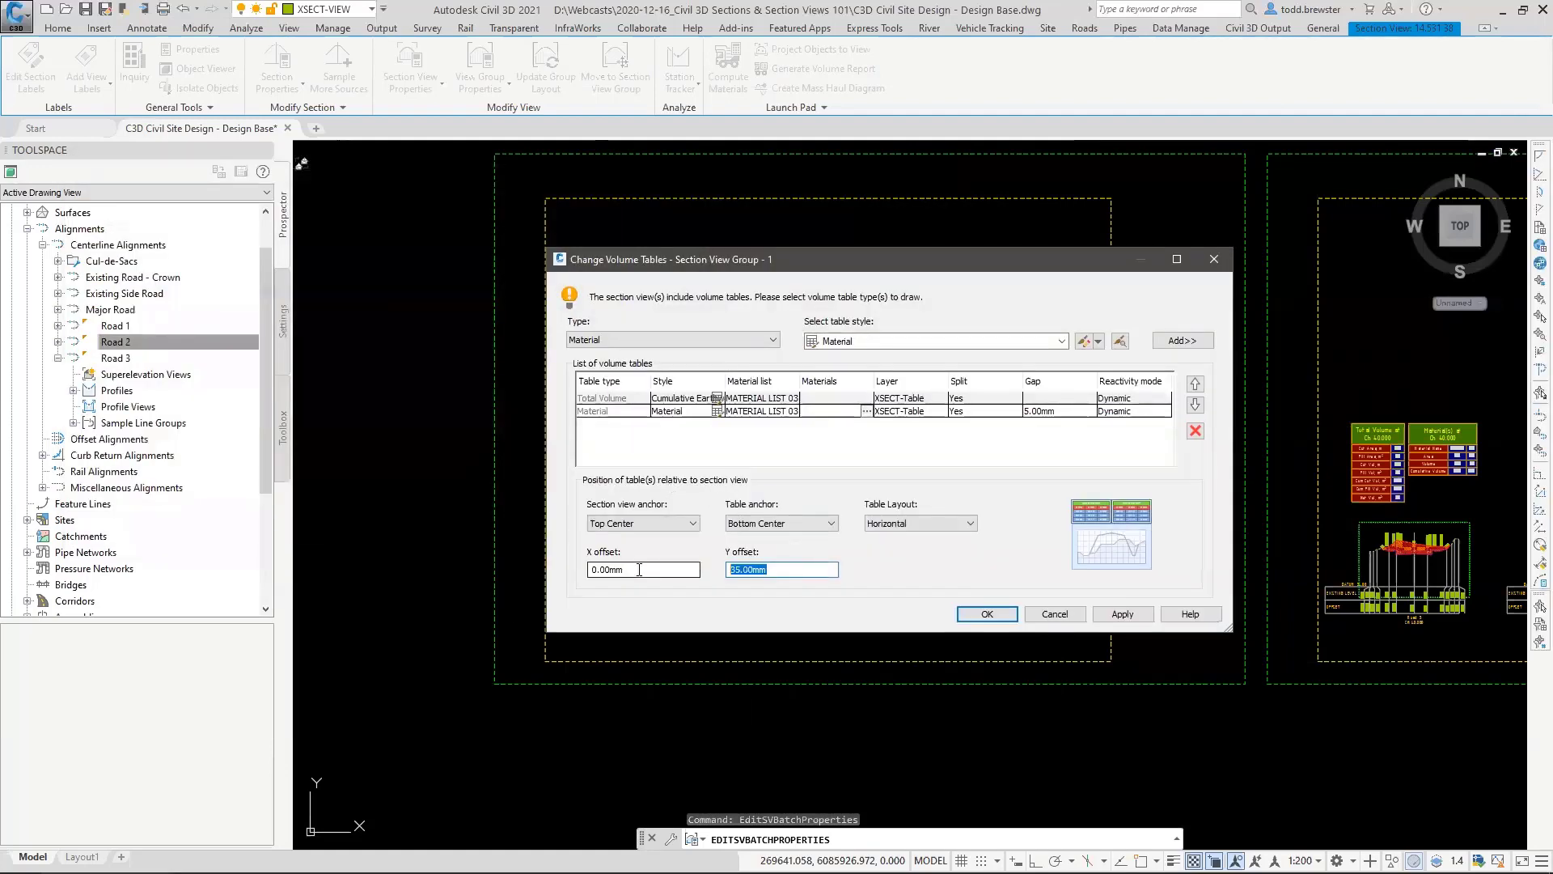
{"action": "type", "text": "25"}
{"action": "left_click", "coordinate": [987, 615]}
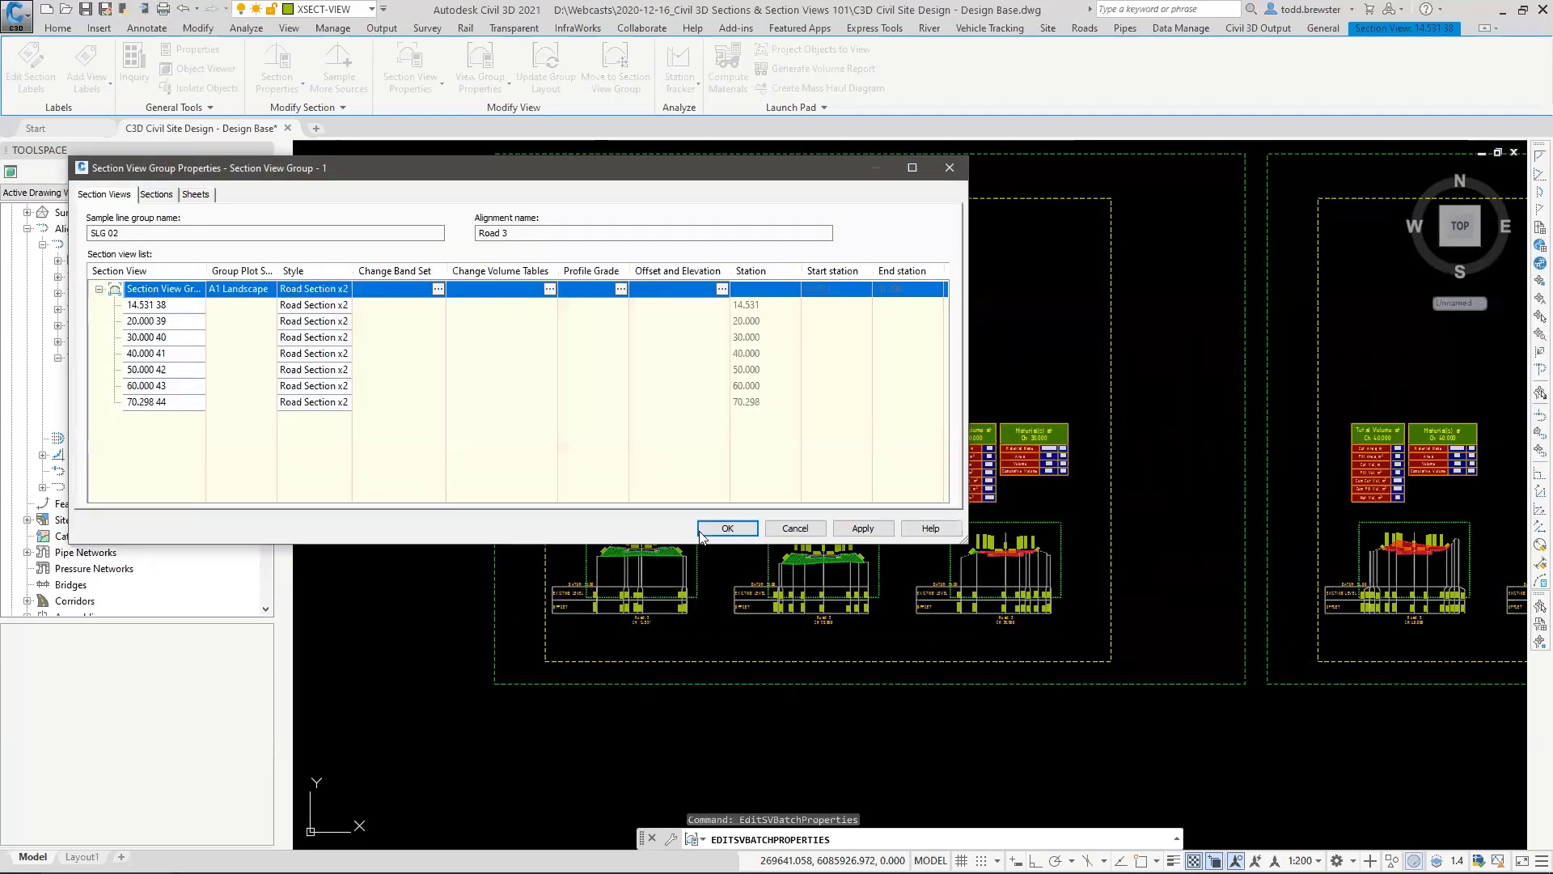
{"action": "left_click", "coordinate": [727, 527]}
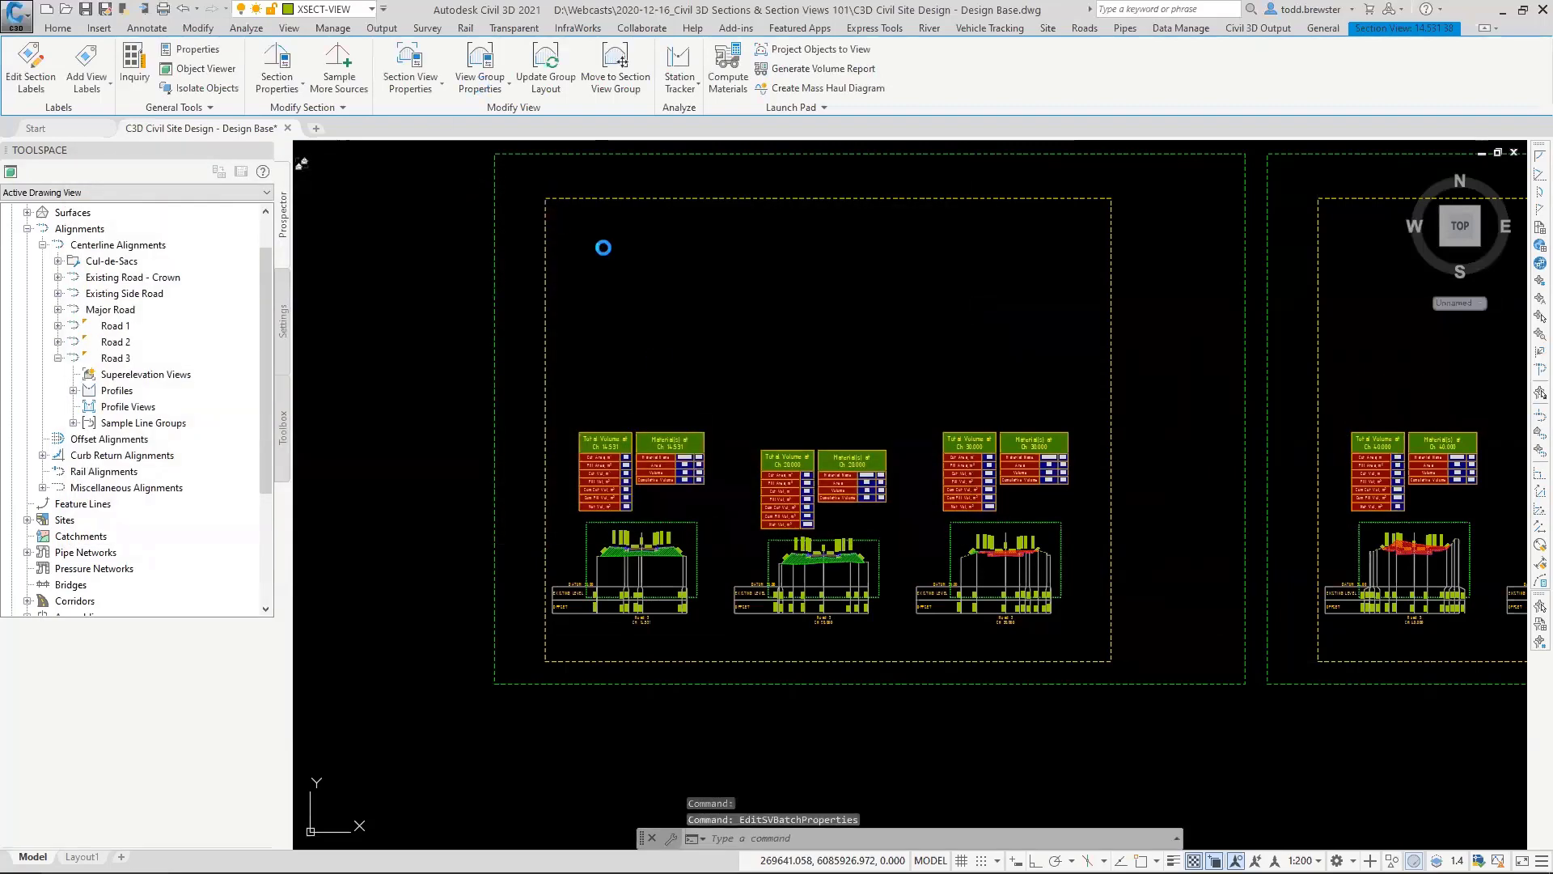
{"action": "left_click", "coordinate": [520, 364]}
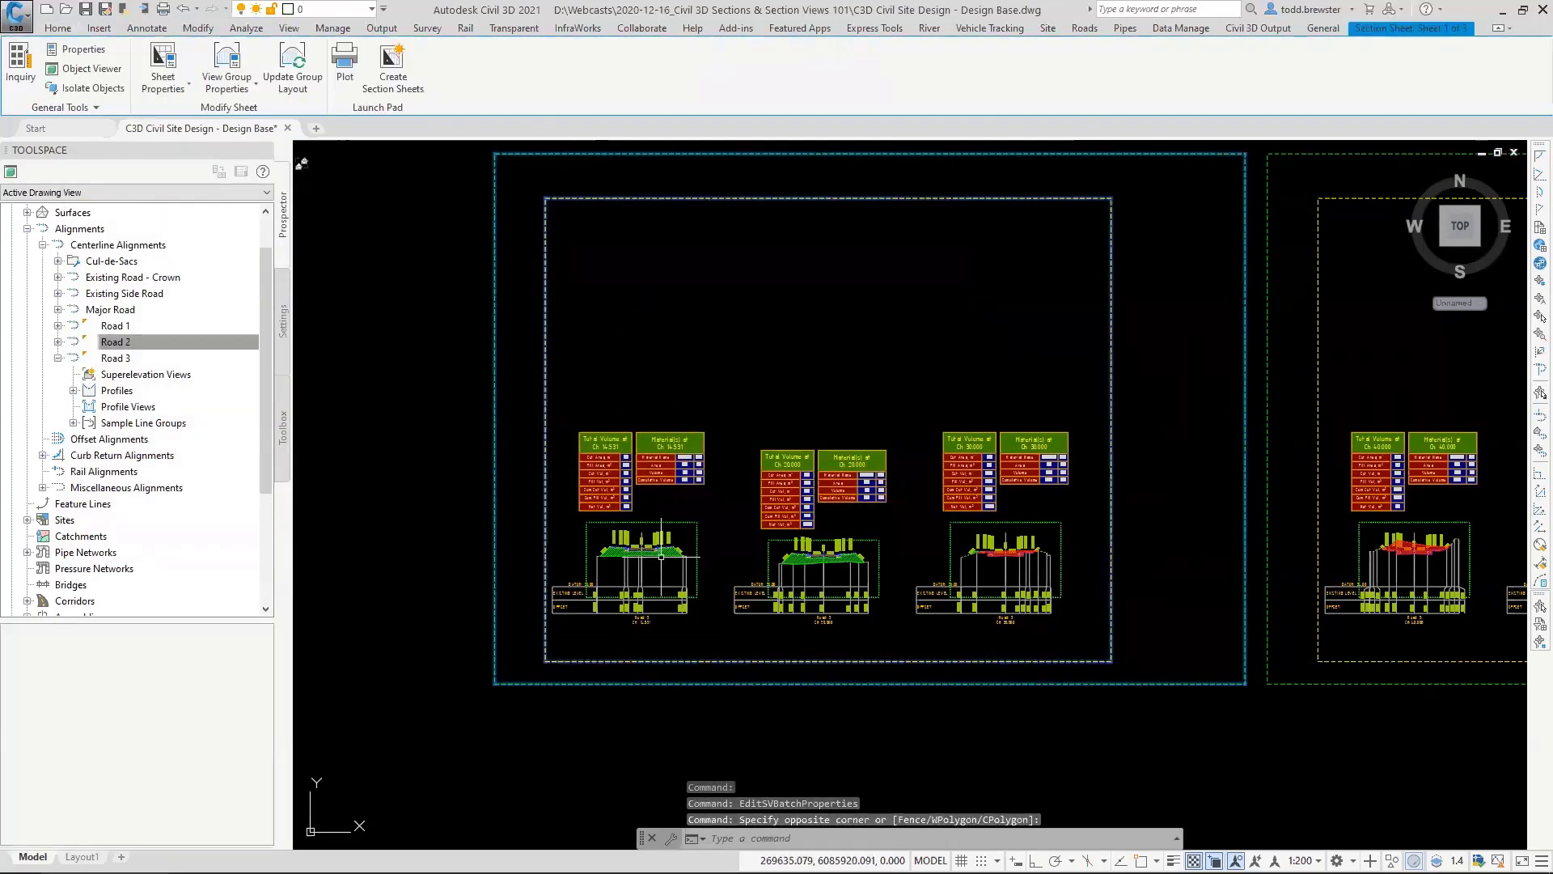
Step: Select the CH 14.531 section view and update the Road 3 group layout
{"action": "key", "text": "Escape"}
{"action": "left_click", "coordinate": [661, 556]}
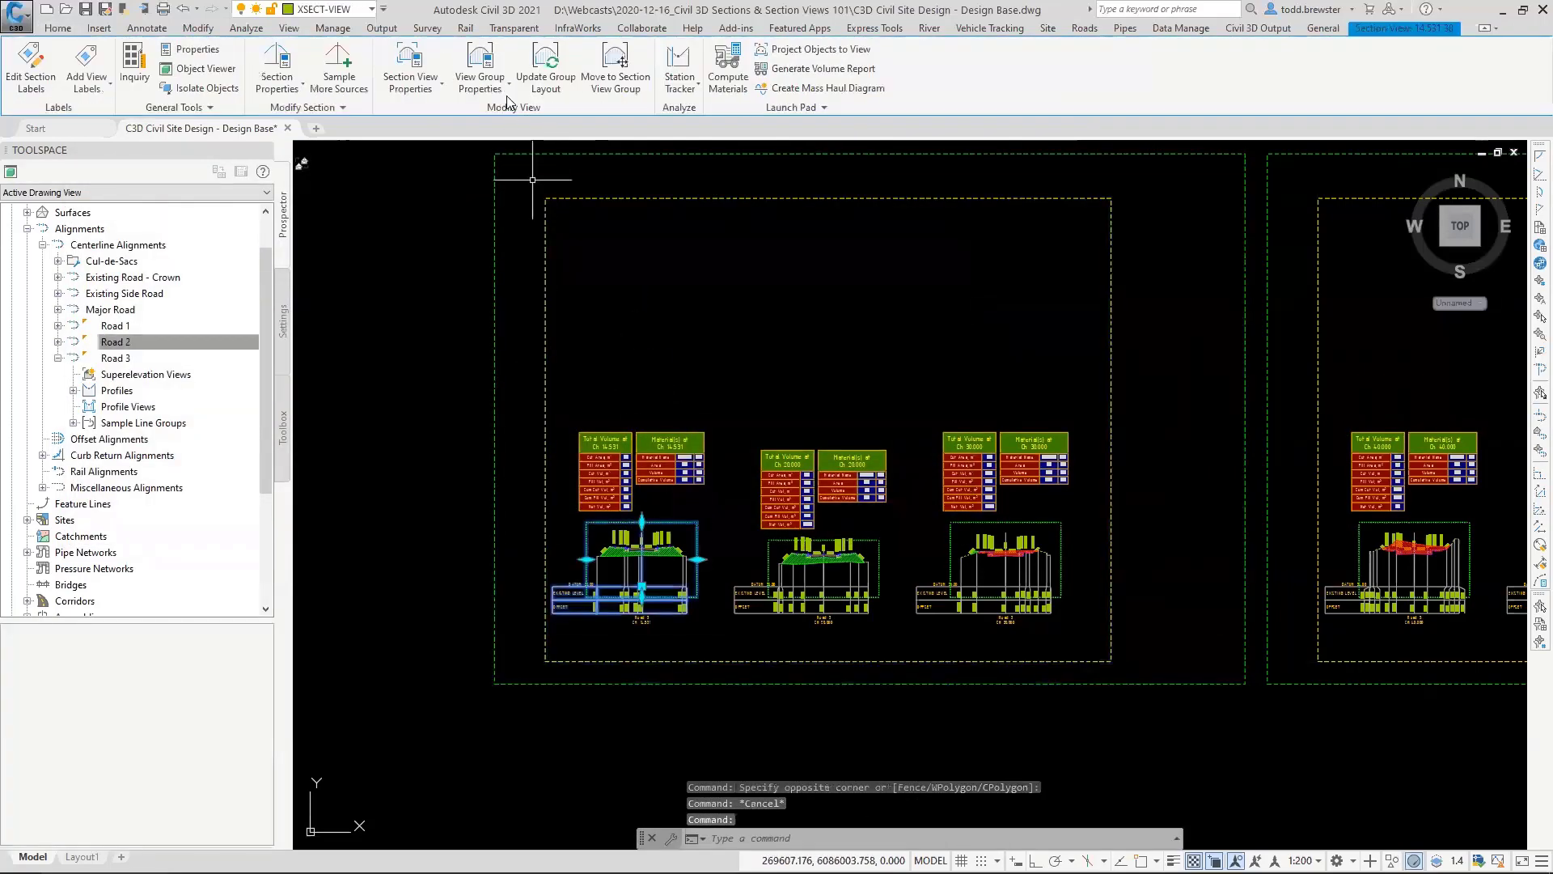
{"action": "left_click", "coordinate": [546, 73]}
{"action": "scroll", "coordinate": [640, 216], "scroll_direction": "down", "scroll_amount": 2}
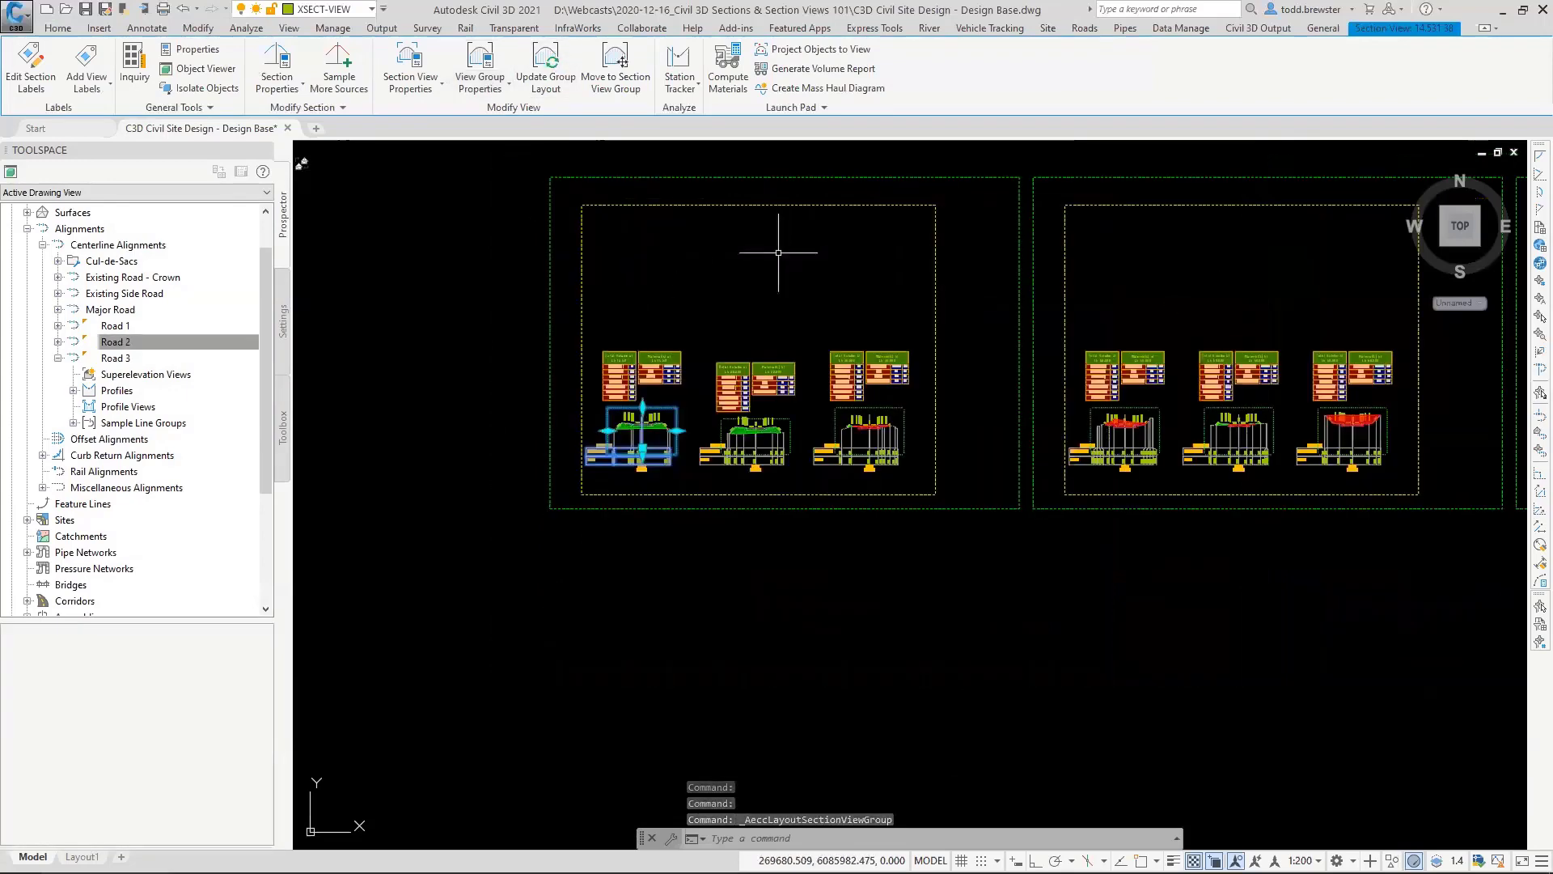
{"action": "key", "text": "Escape"}
{"action": "scroll", "coordinate": [638, 400], "scroll_direction": "down", "scroll_amount": 3}
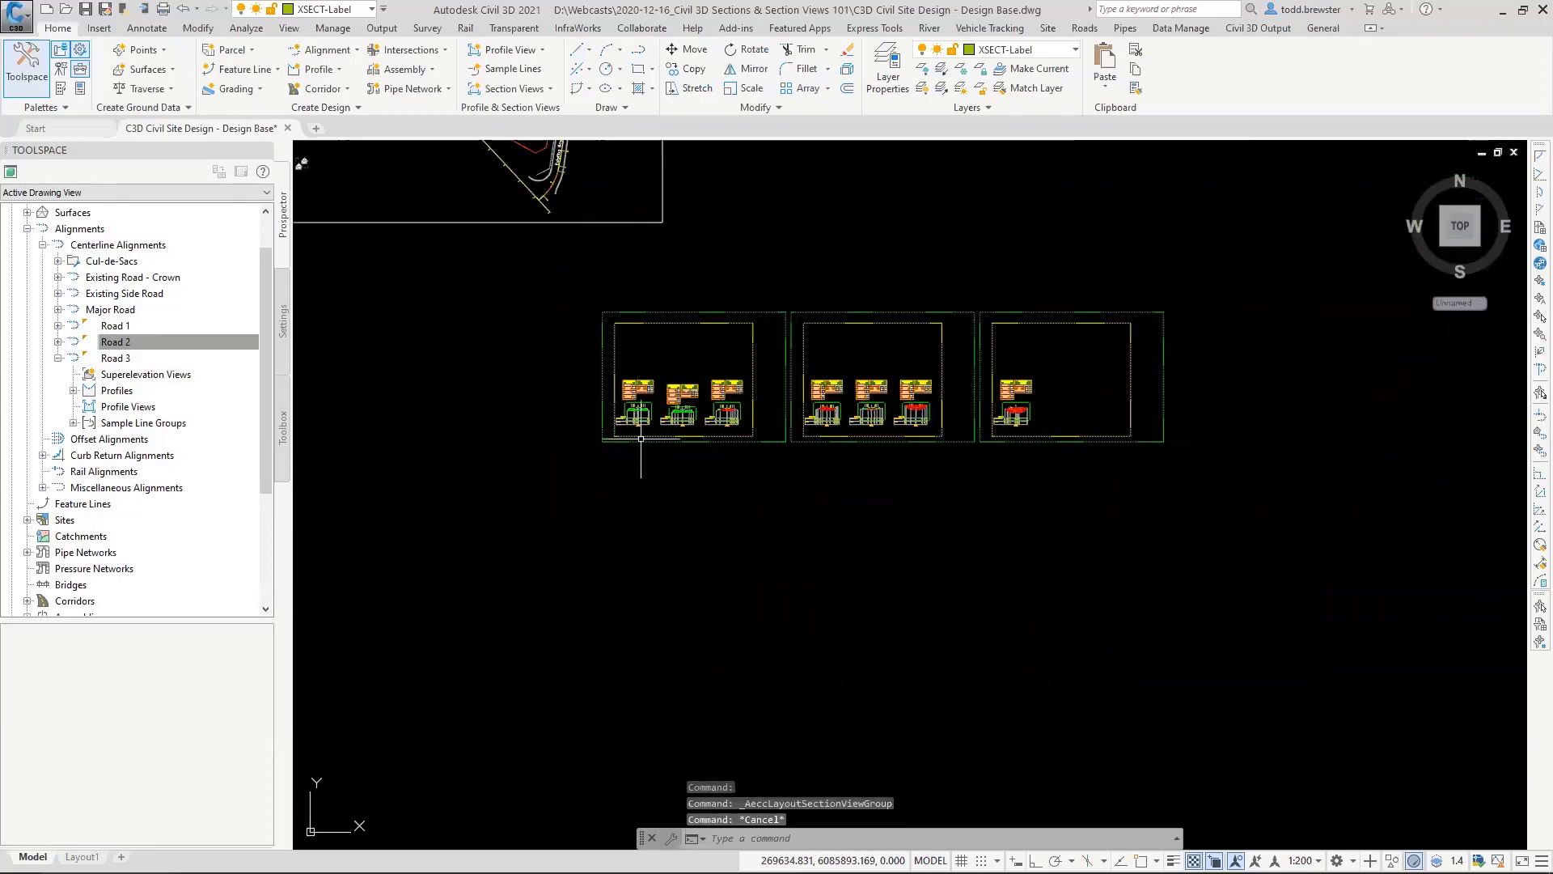
{"action": "scroll", "coordinate": [636, 406], "scroll_direction": "up", "scroll_amount": 5}
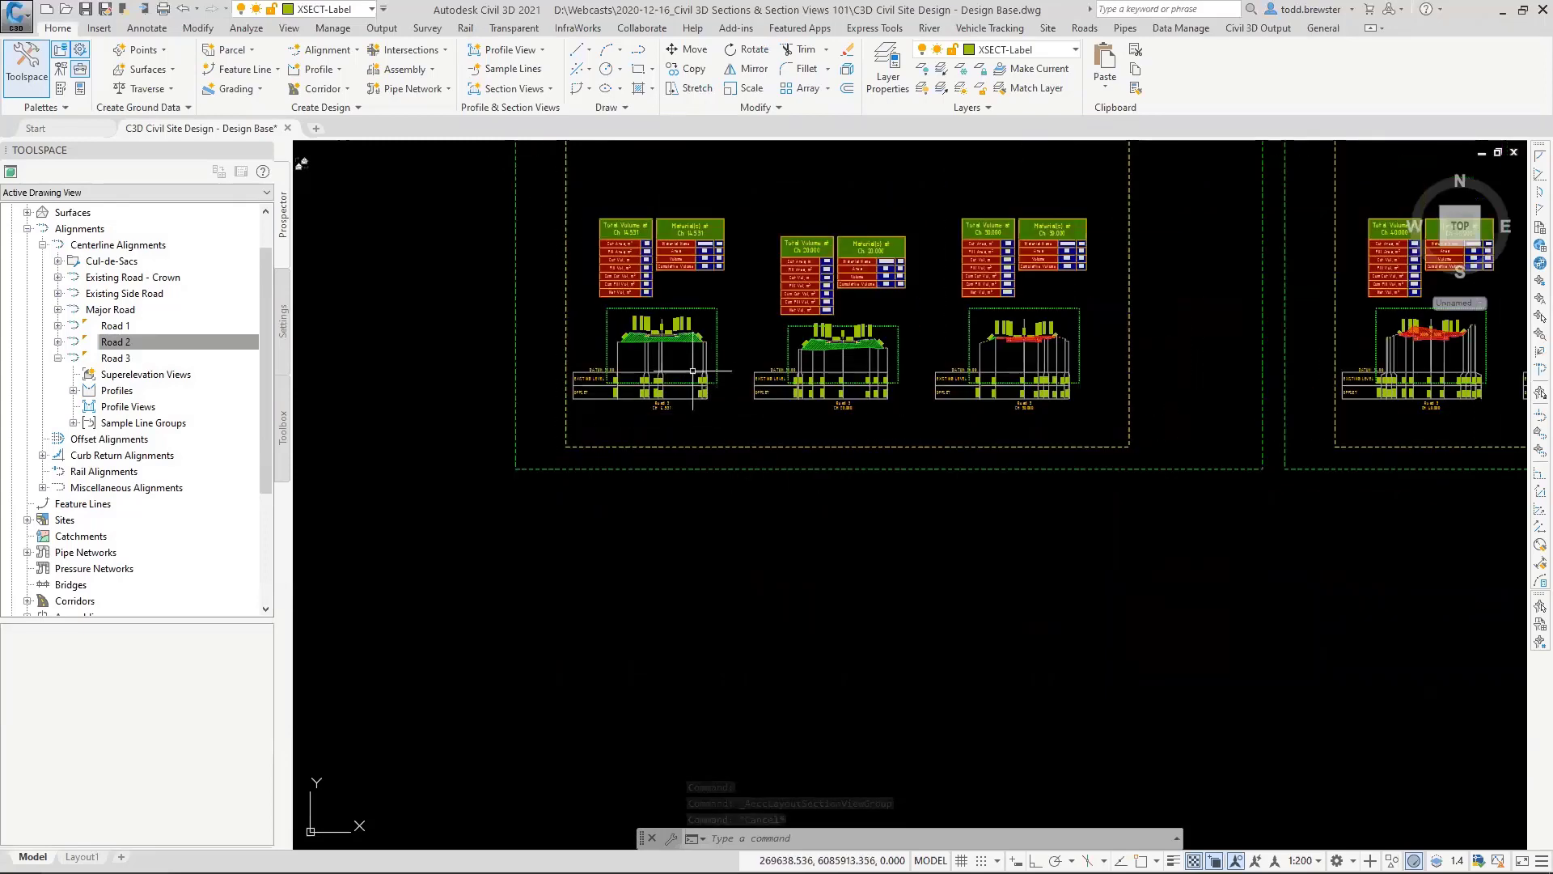
Step: Reopen Section View Group Properties from the CH 14.531 section view's right-click menu
{"action": "left_click", "coordinate": [692, 361]}
{"action": "right_click", "coordinate": [689, 359]}
{"action": "key", "text": "Escape"}
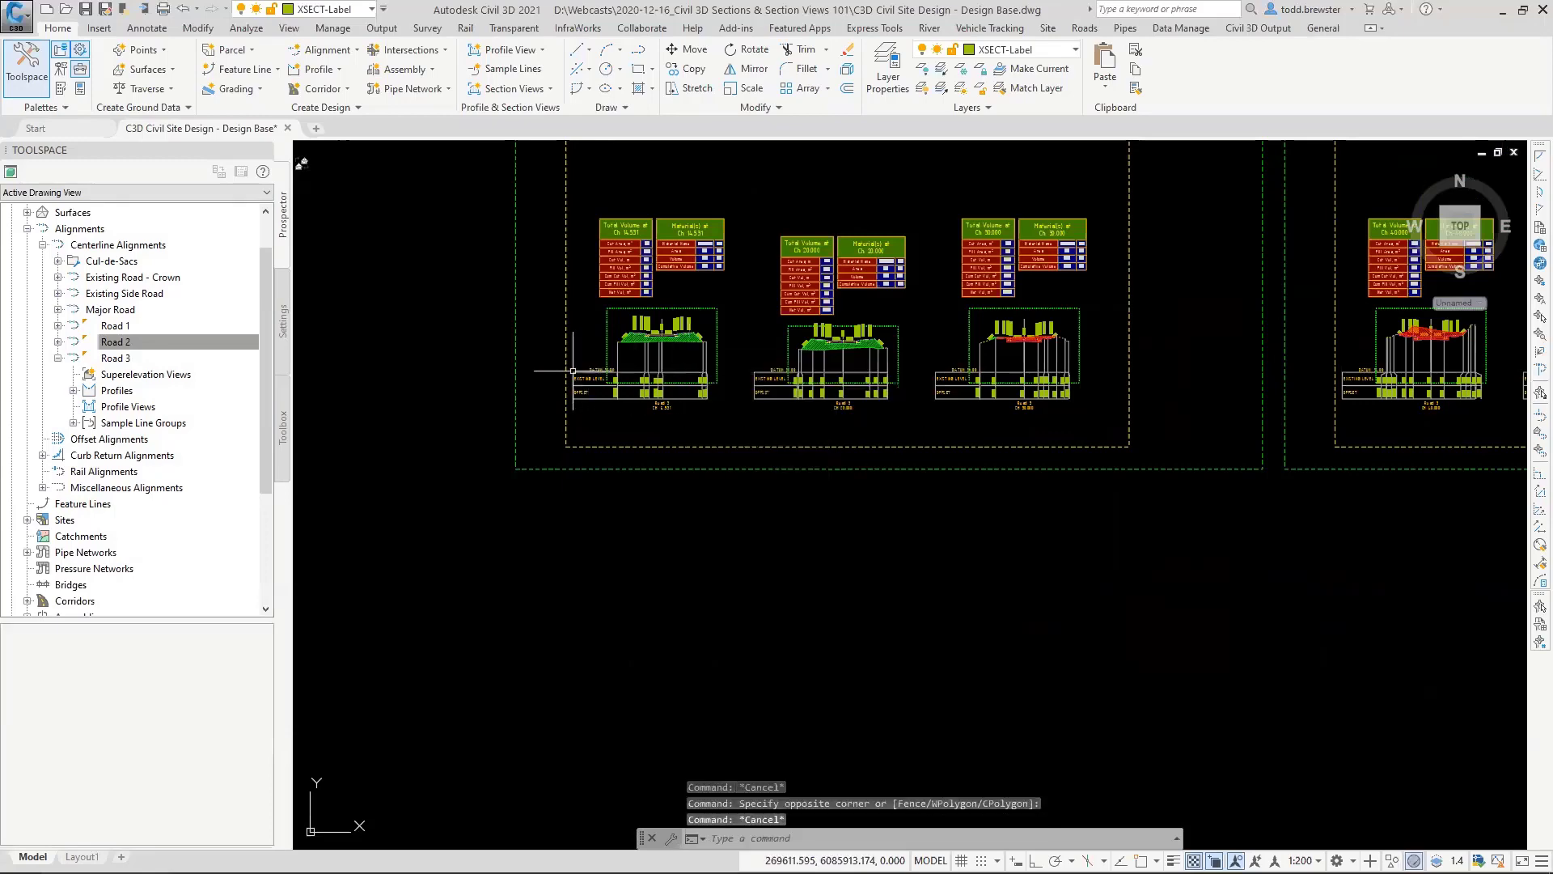
{"action": "left_click", "coordinate": [586, 370]}
{"action": "right_click", "coordinate": [586, 368]}
{"action": "left_click", "coordinate": [676, 563]}
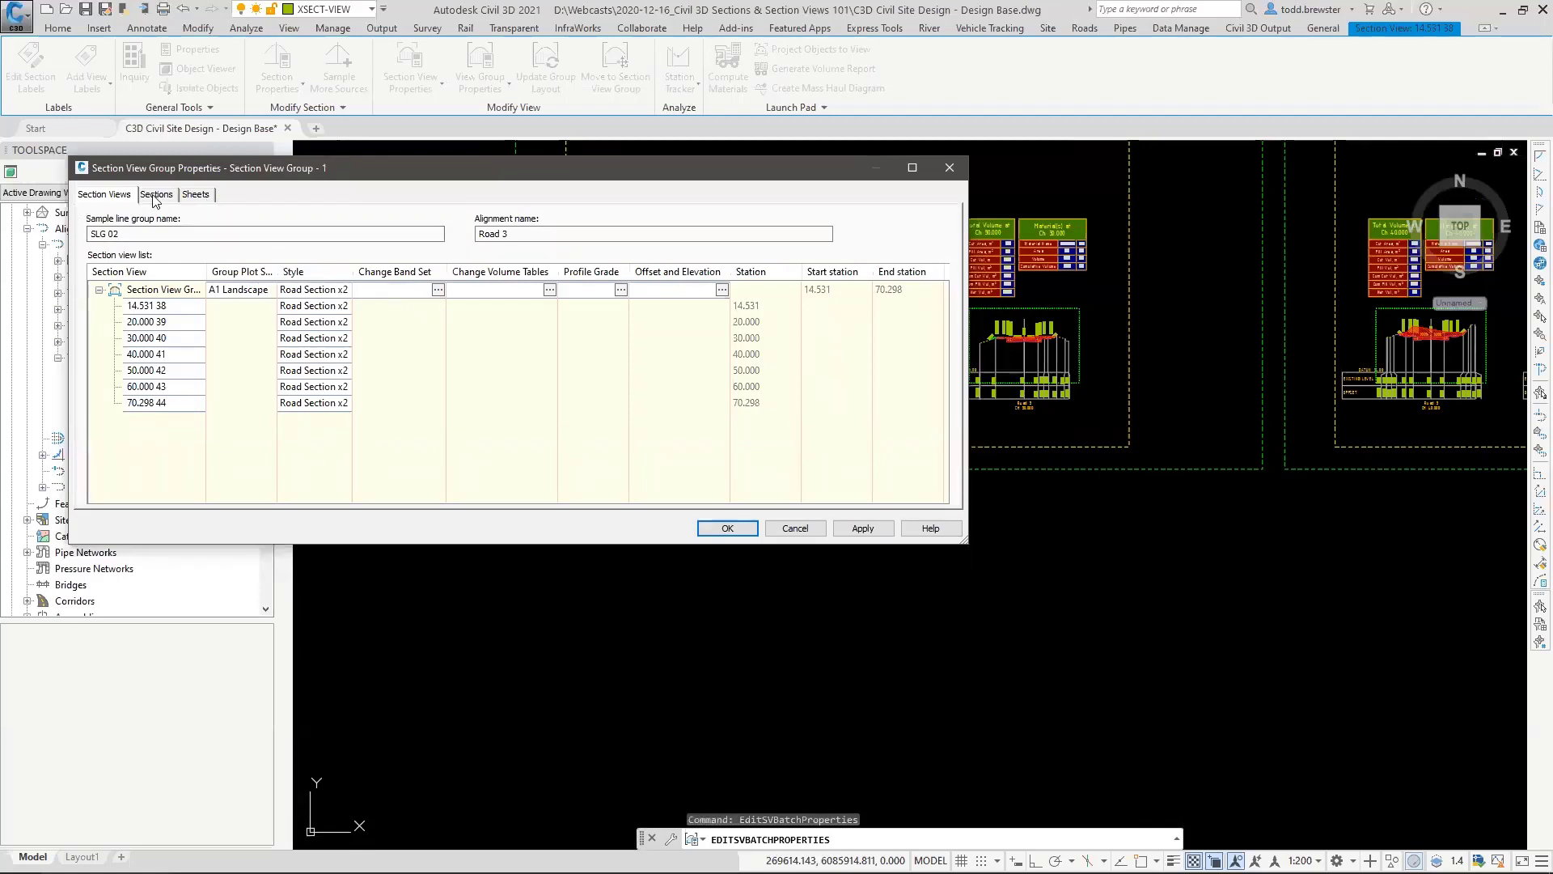
Step: Apply the Road Section style to every Road 3 section view and update the group layout
{"action": "left_click", "coordinate": [338, 291]}
{"action": "left_click", "coordinate": [708, 447]}
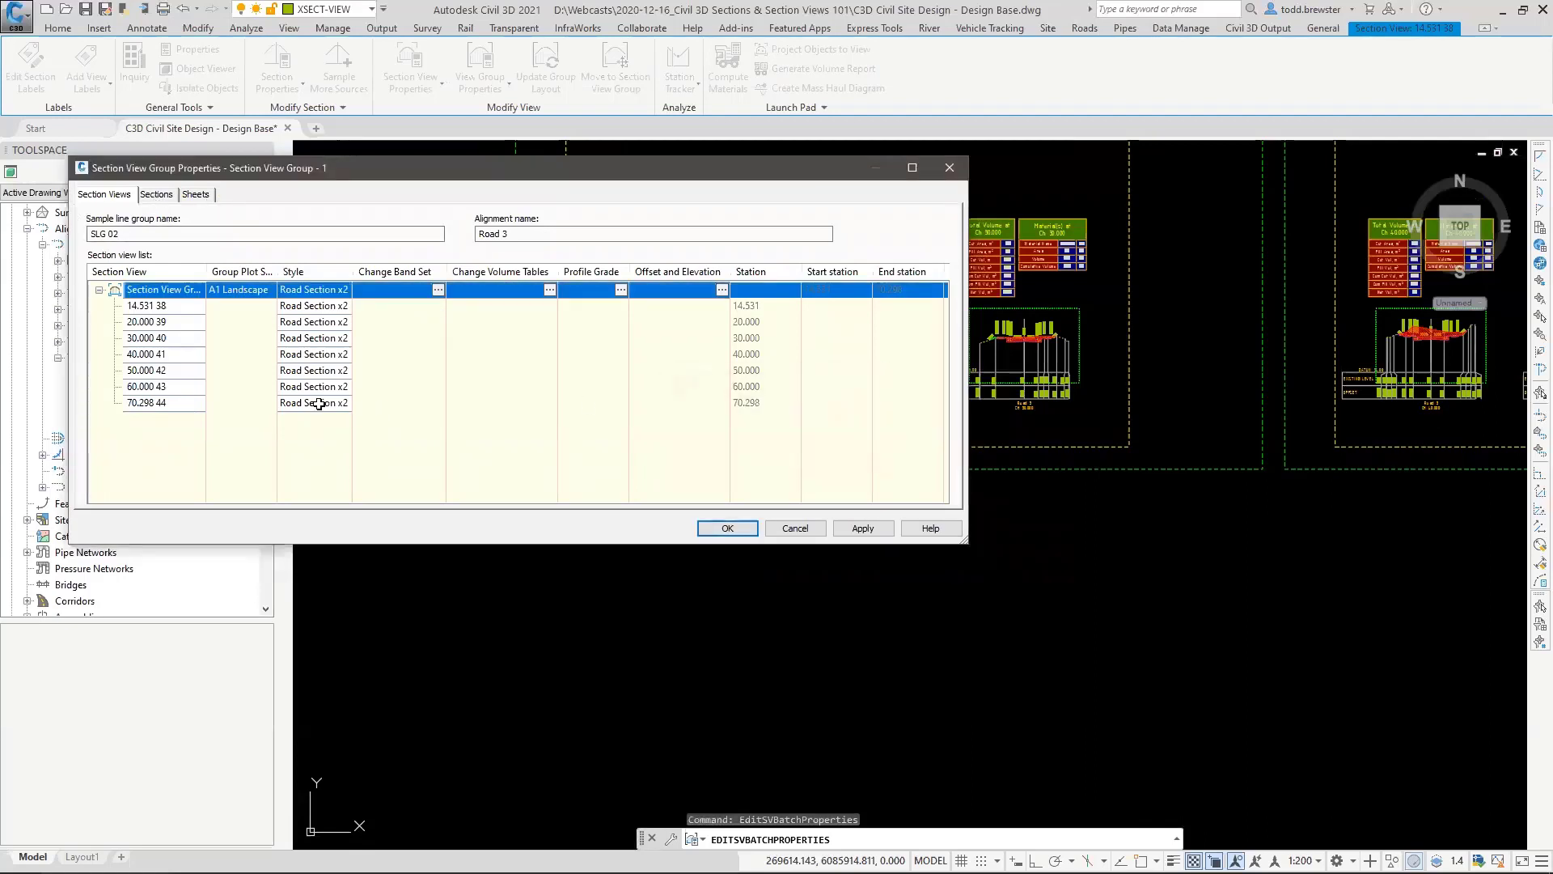
{"action": "left_click", "coordinate": [333, 398]}
{"action": "left_click", "coordinate": [338, 291]}
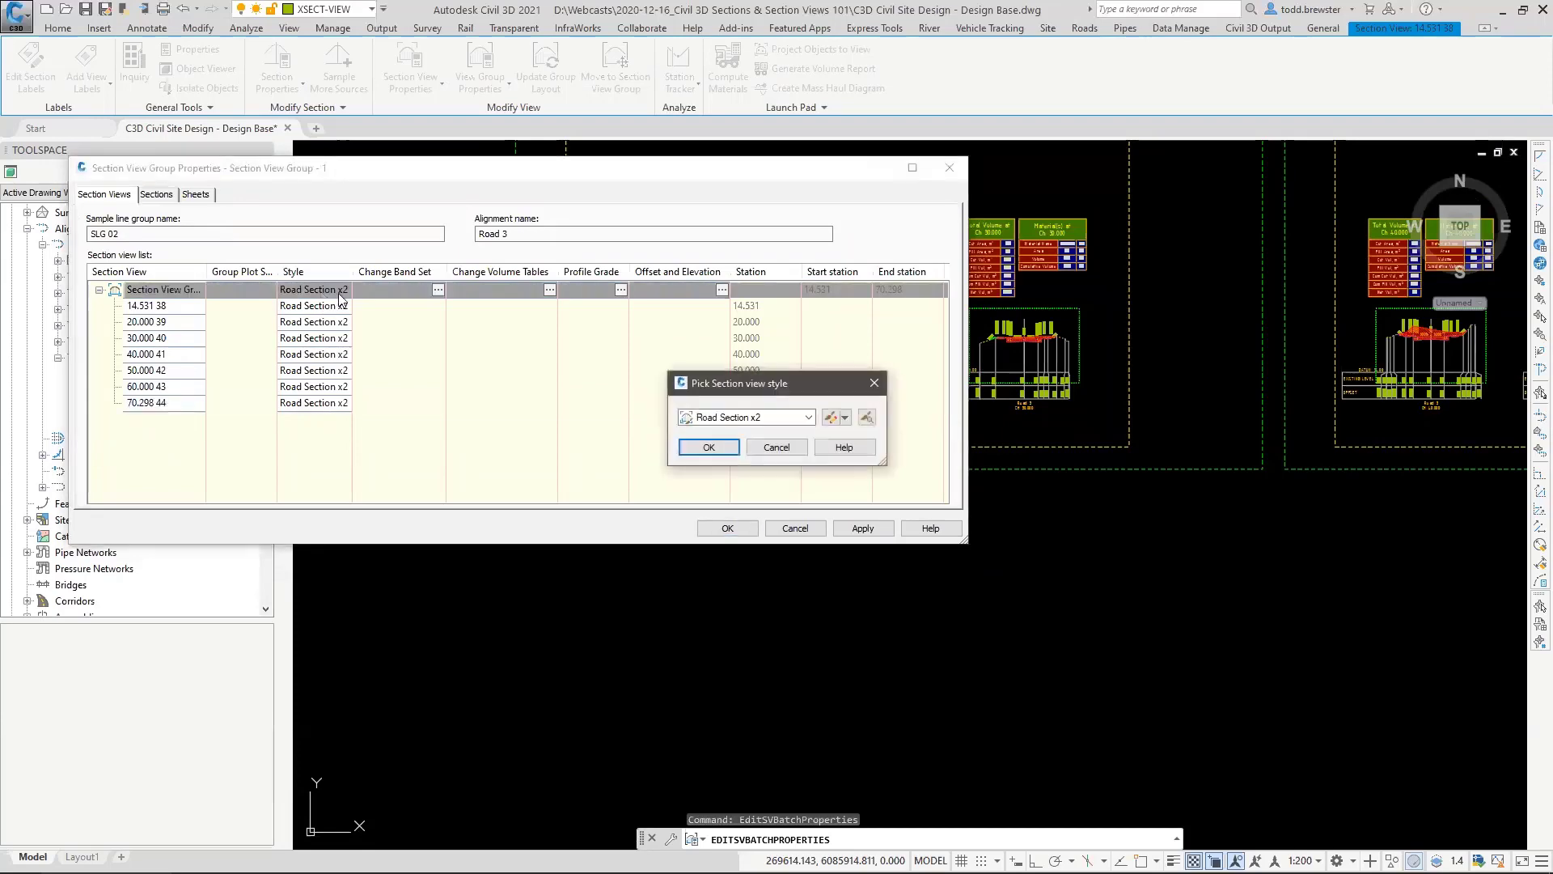
{"action": "left_click", "coordinate": [742, 418]}
{"action": "left_click", "coordinate": [732, 431]}
{"action": "left_click", "coordinate": [712, 447]}
{"action": "left_click", "coordinate": [720, 528]}
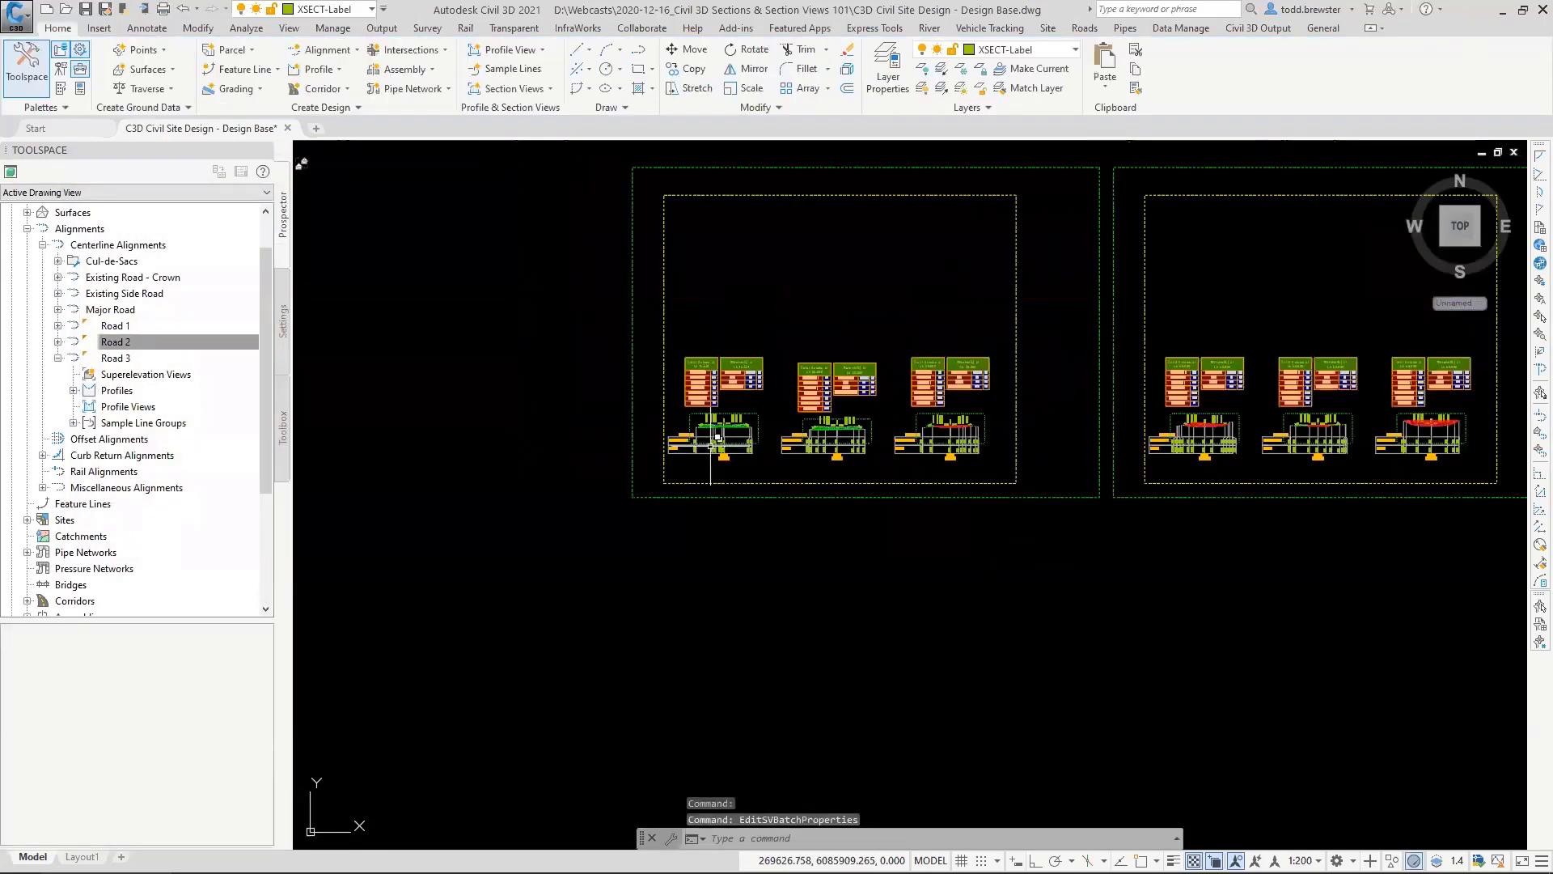
{"action": "left_click", "coordinate": [743, 415]}
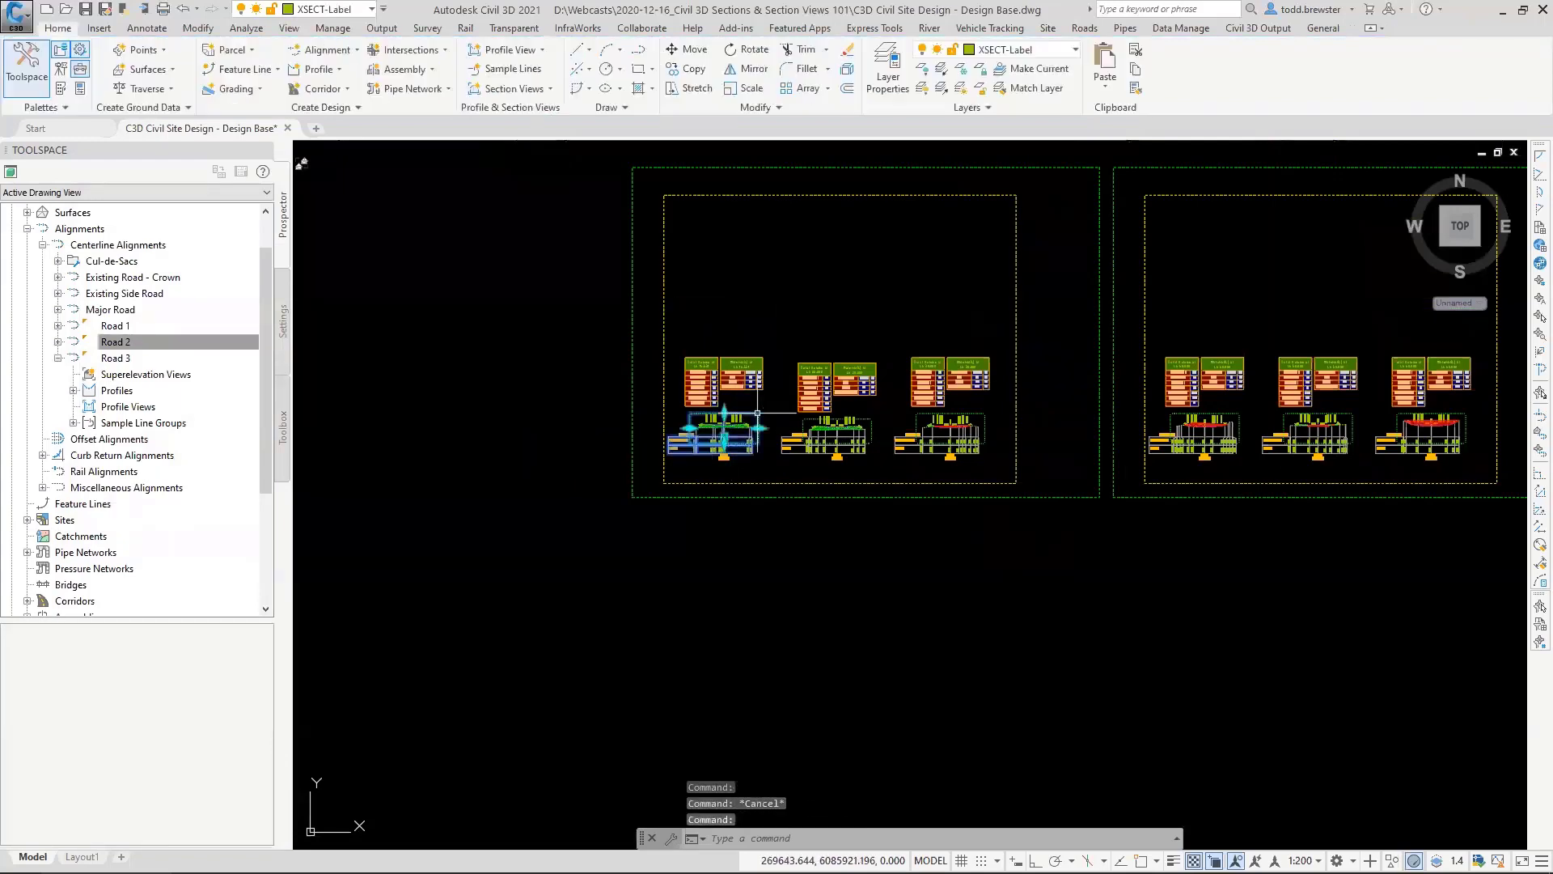
{"action": "left_click", "coordinate": [546, 76]}
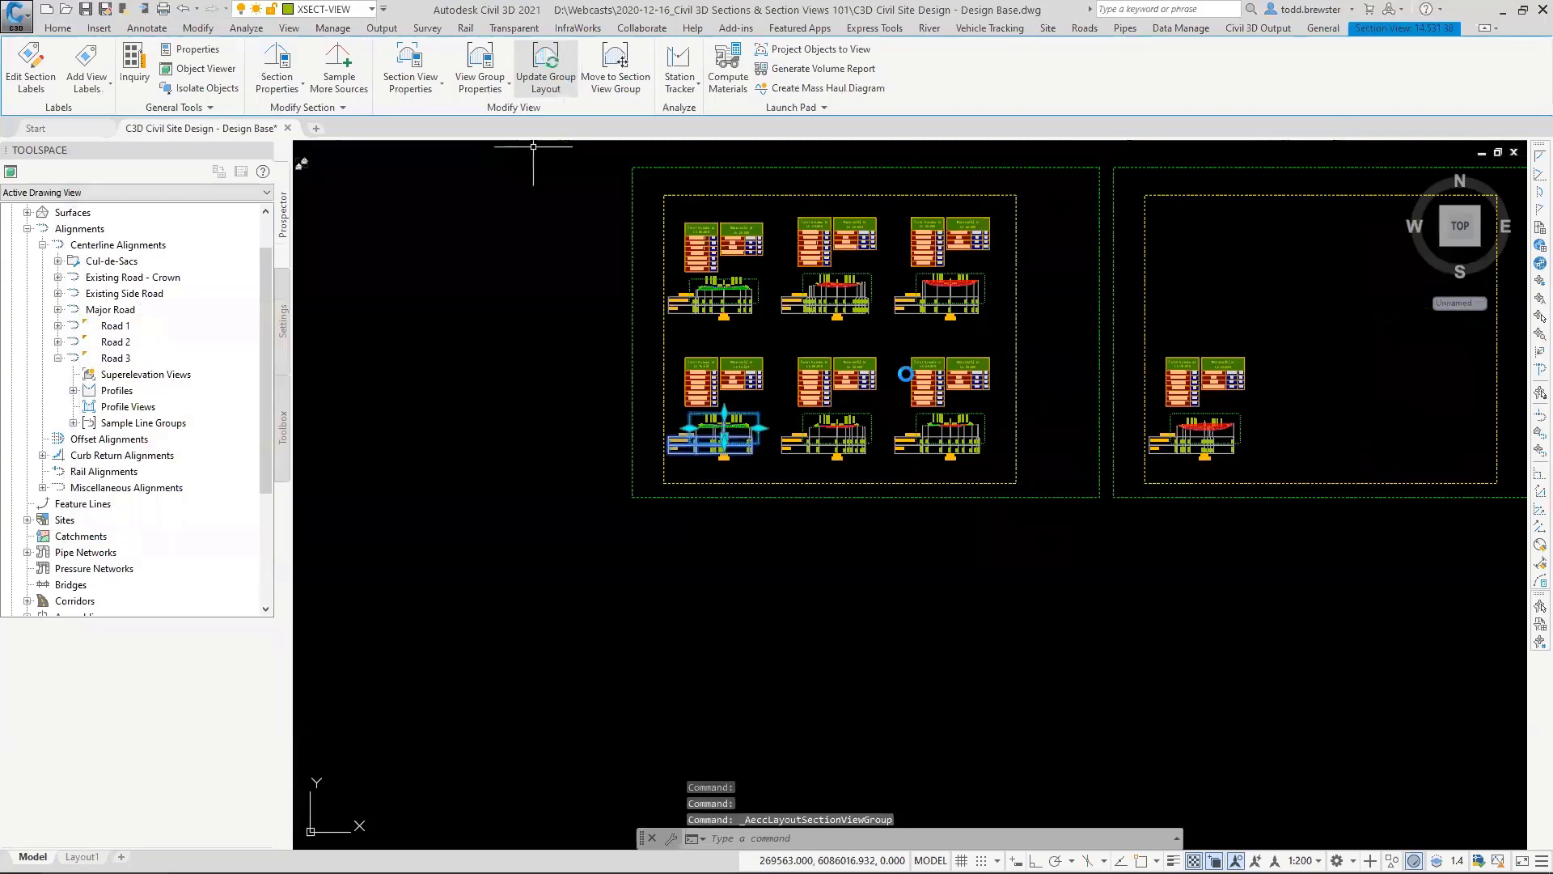
Step: Pan and zoom over the upper and lower Road 3 section views on the sheets
{"action": "key", "text": "Escape"}
{"action": "key", "text": "Escape"}
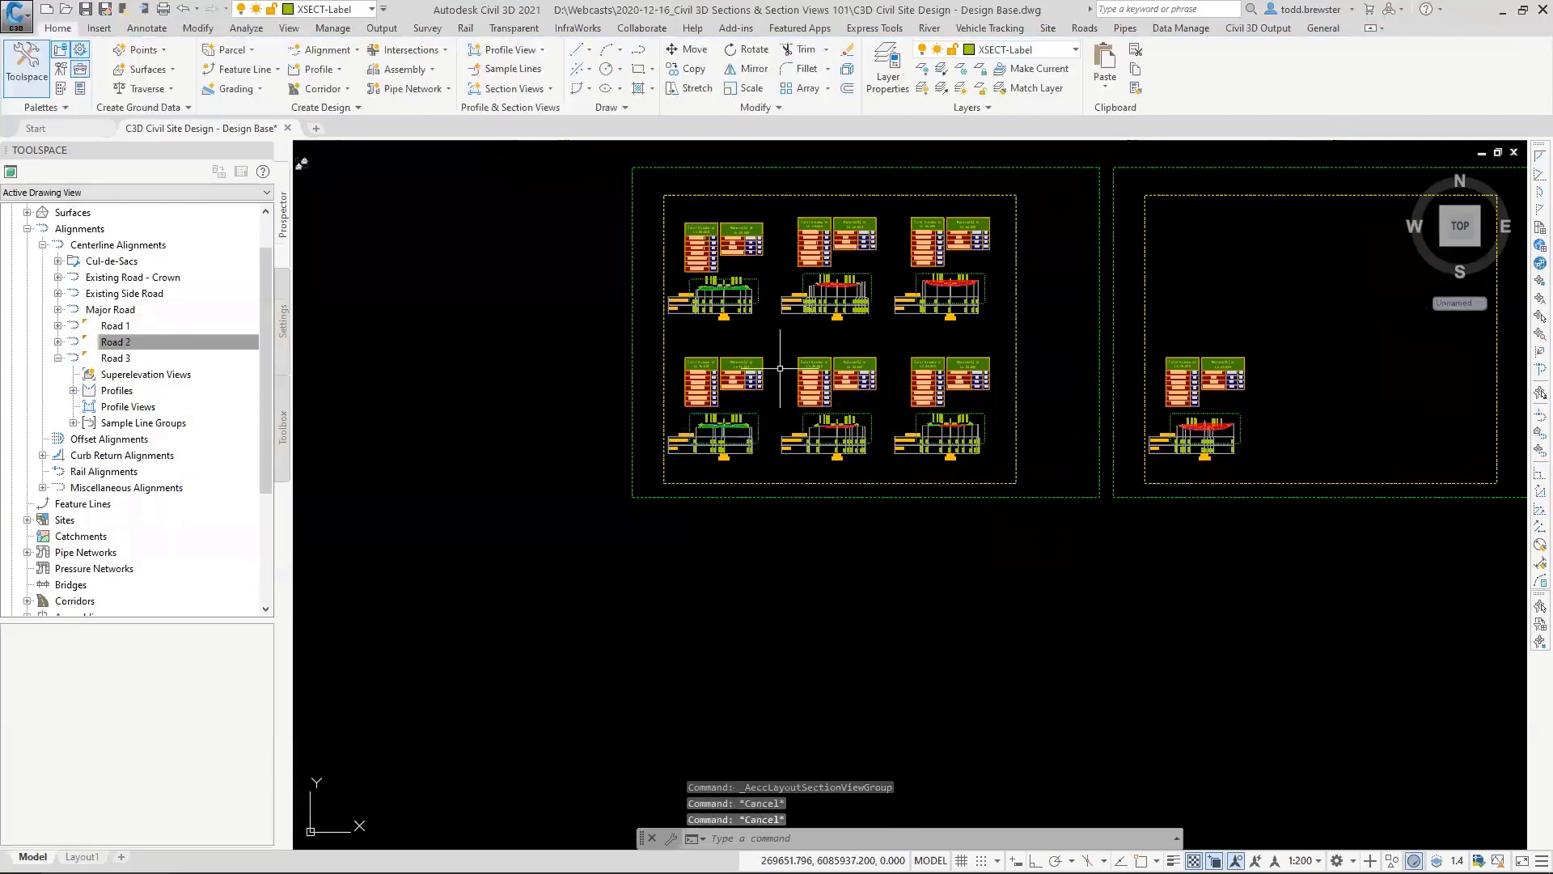
{"action": "scroll", "coordinate": [737, 428], "scroll_direction": "up", "scroll_amount": 2}
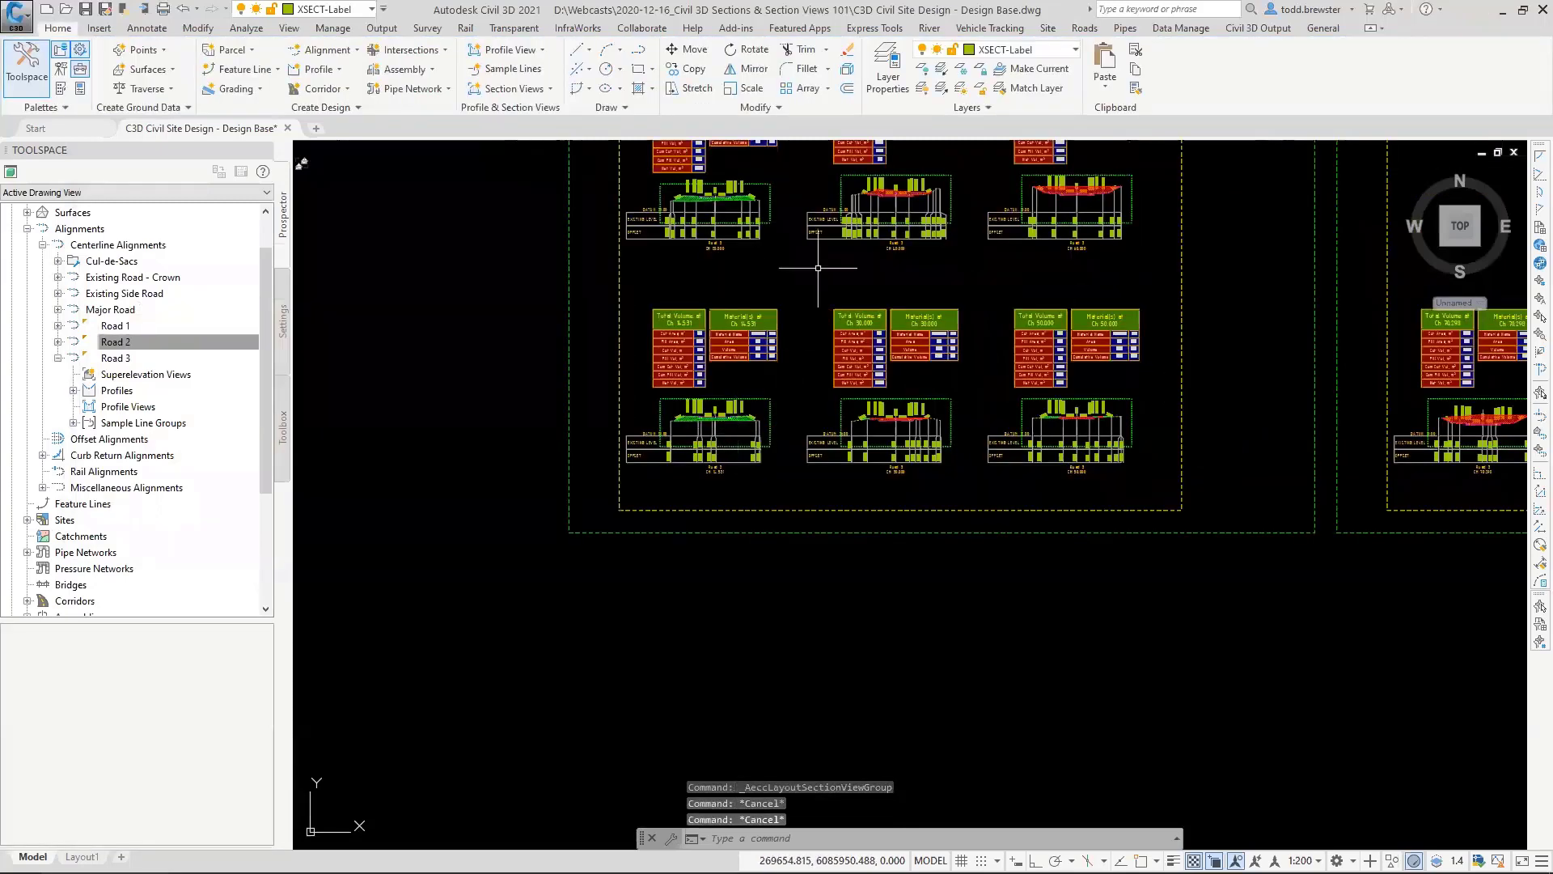
{"action": "scroll", "coordinate": [698, 310], "scroll_direction": "up", "scroll_amount": 5}
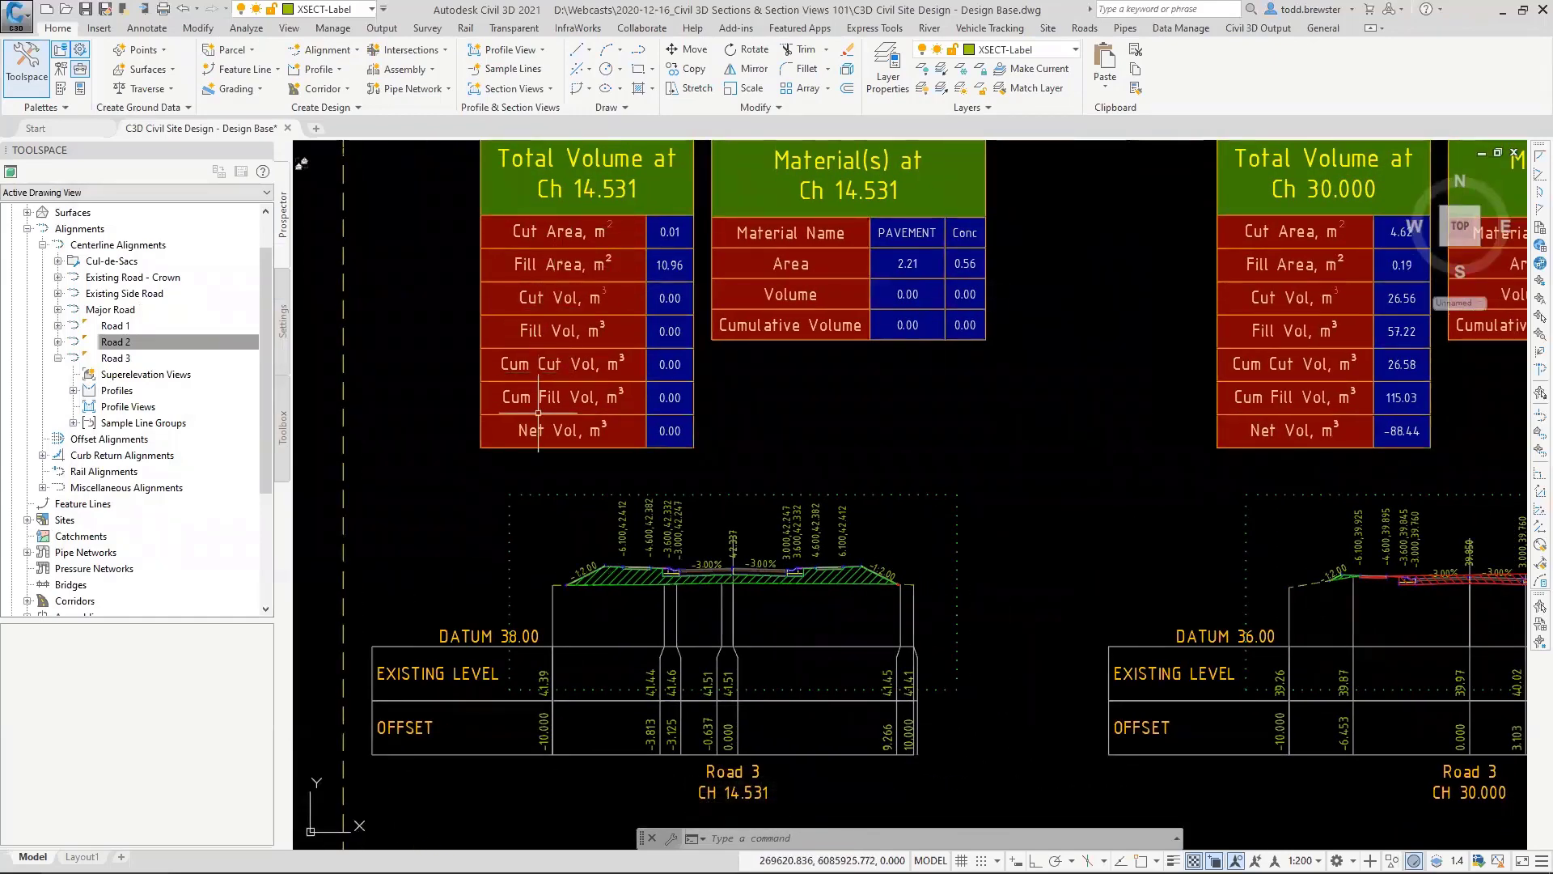
{"action": "scroll", "coordinate": [538, 421], "scroll_direction": "down", "scroll_amount": 3}
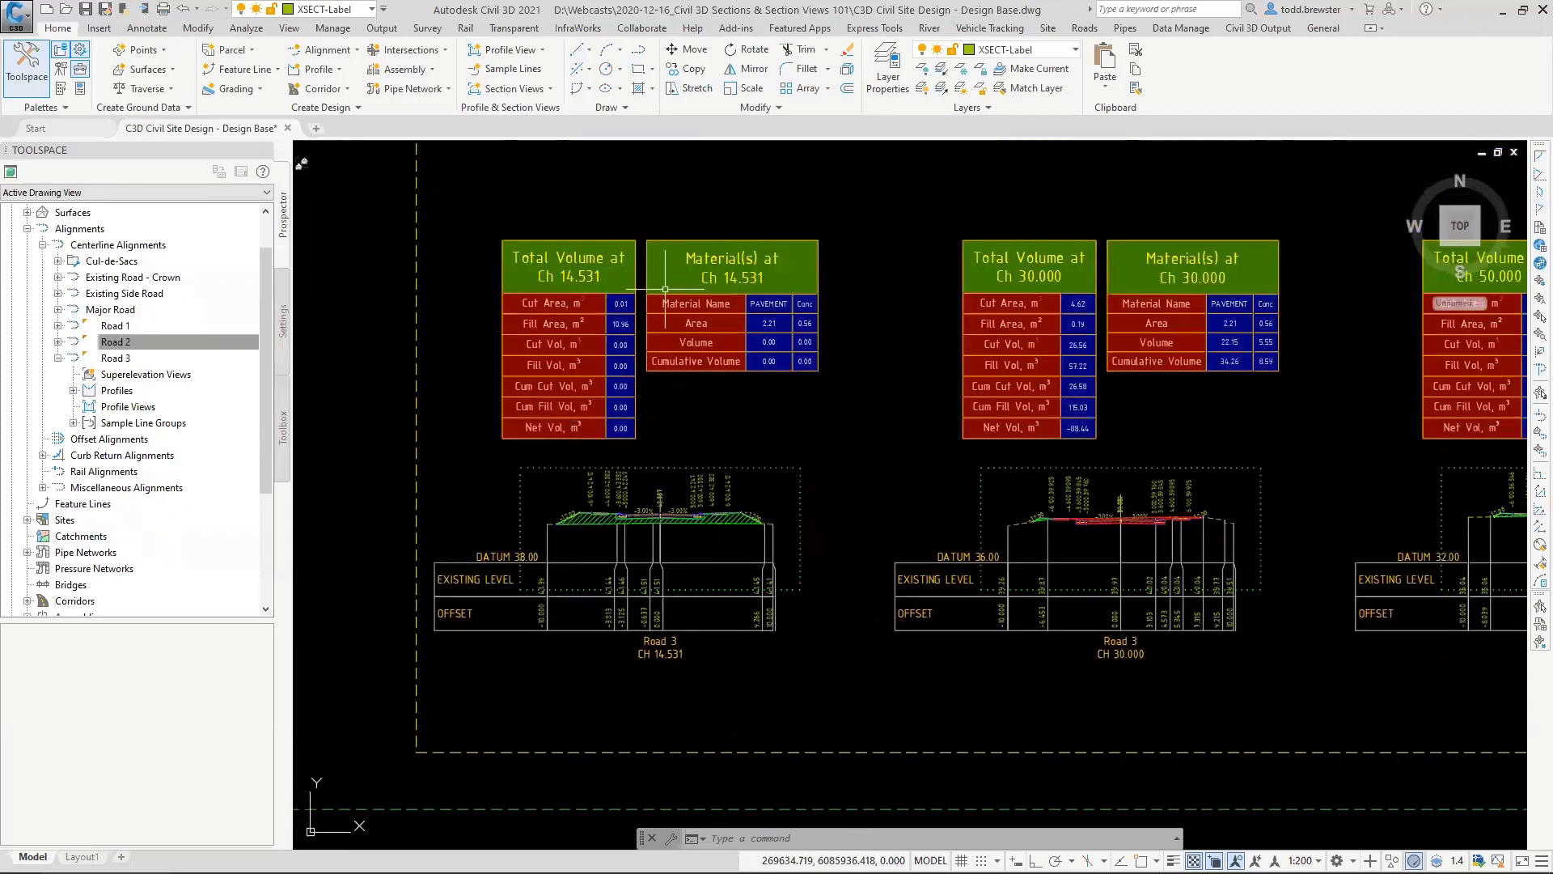
{"action": "middle_click_drag", "start_coordinate": [672, 275], "coordinate": [689, 792]}
{"action": "scroll", "coordinate": [608, 418], "scroll_direction": "up", "scroll_amount": 5}
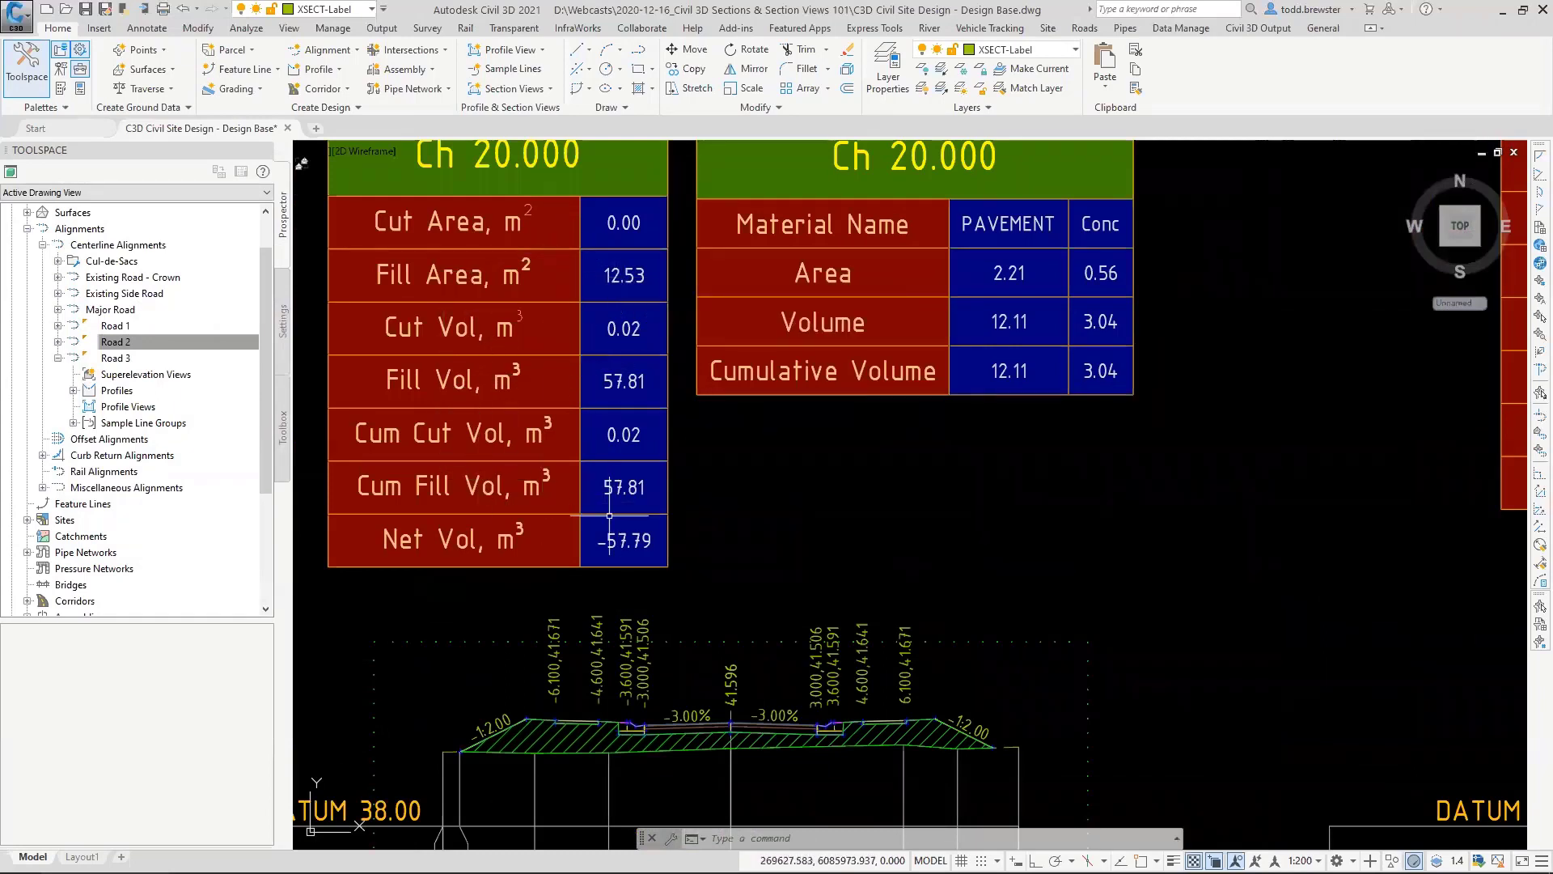
{"action": "scroll", "coordinate": [582, 560], "scroll_direction": "down", "scroll_amount": 4}
{"action": "middle_click_drag", "start_coordinate": [647, 595], "coordinate": [637, 224]}
Step: Inspect the Ch 40 and Ch 70.298 volume tables, then zoom out to the full sheet layout
{"action": "mouse_move", "coordinate": [991, 485]}
{"action": "middle_mouse_down"}
{"action": "mouse_move", "coordinate": [780, 442]}
{"action": "mouse_move", "coordinate": [687, 623]}
{"action": "middle_mouse_up"}
{"action": "scroll", "coordinate": [640, 275], "scroll_direction": "up", "scroll_amount": 2}
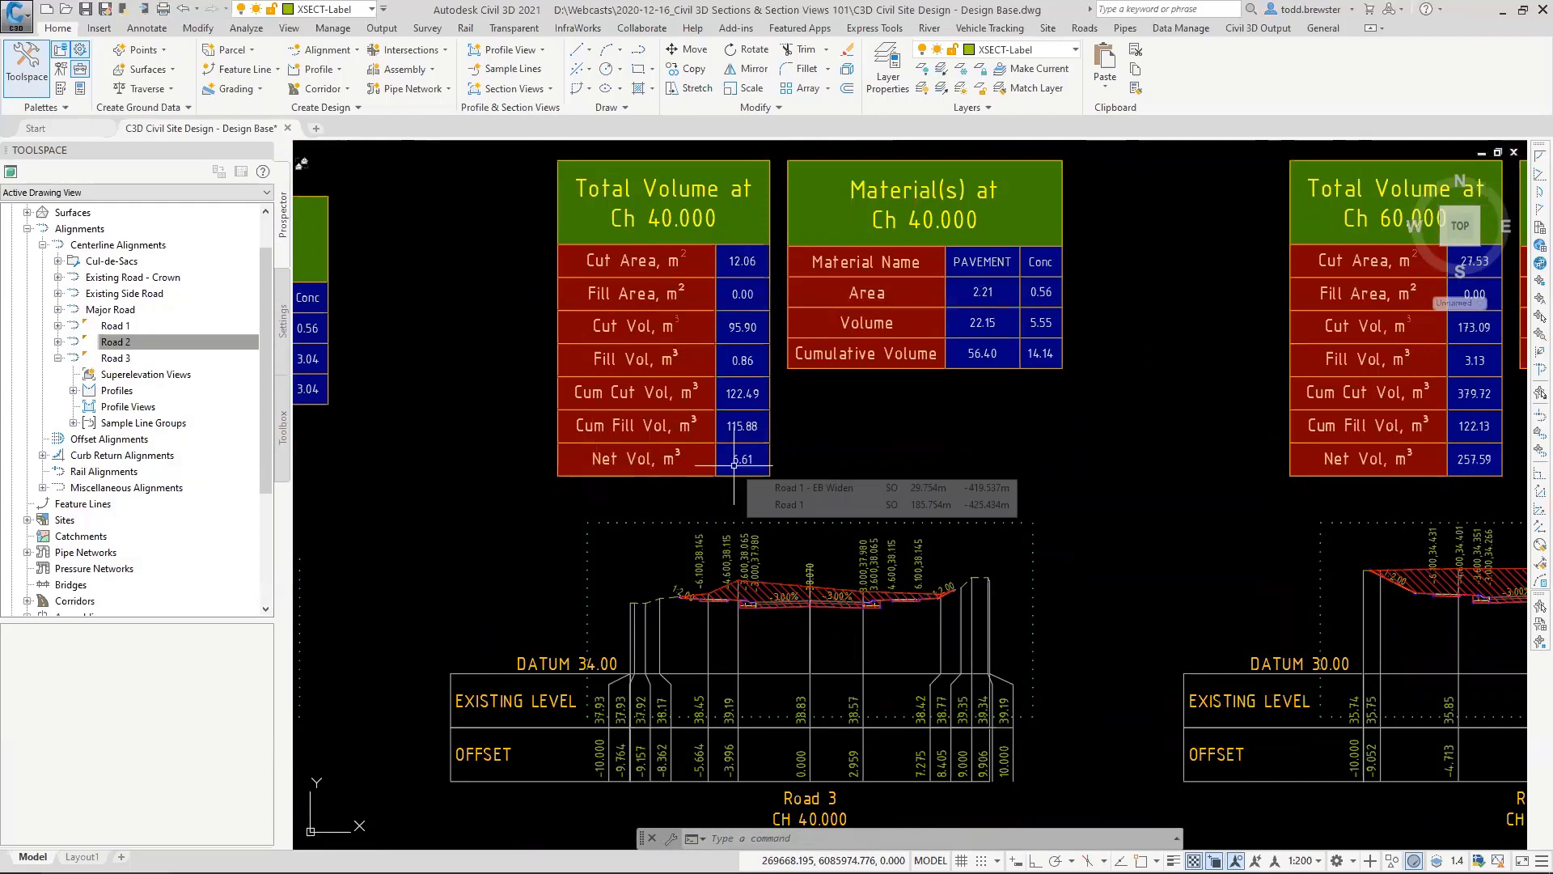
{"action": "scroll", "coordinate": [734, 465], "scroll_direction": "down", "scroll_amount": 5}
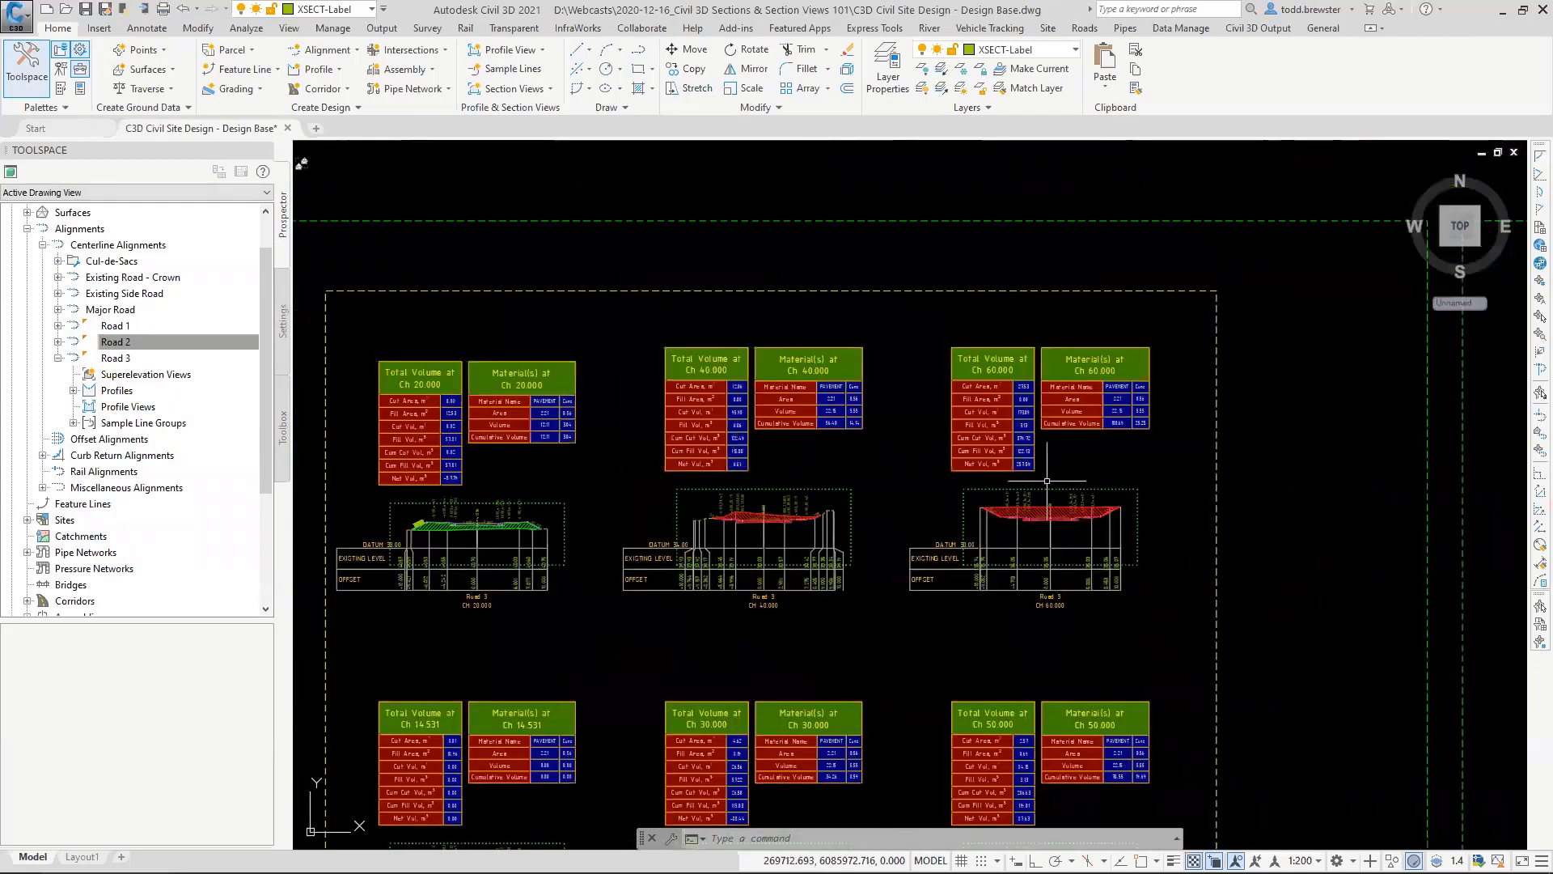
{"action": "scroll", "coordinate": [857, 437], "scroll_direction": "up", "scroll_amount": 4}
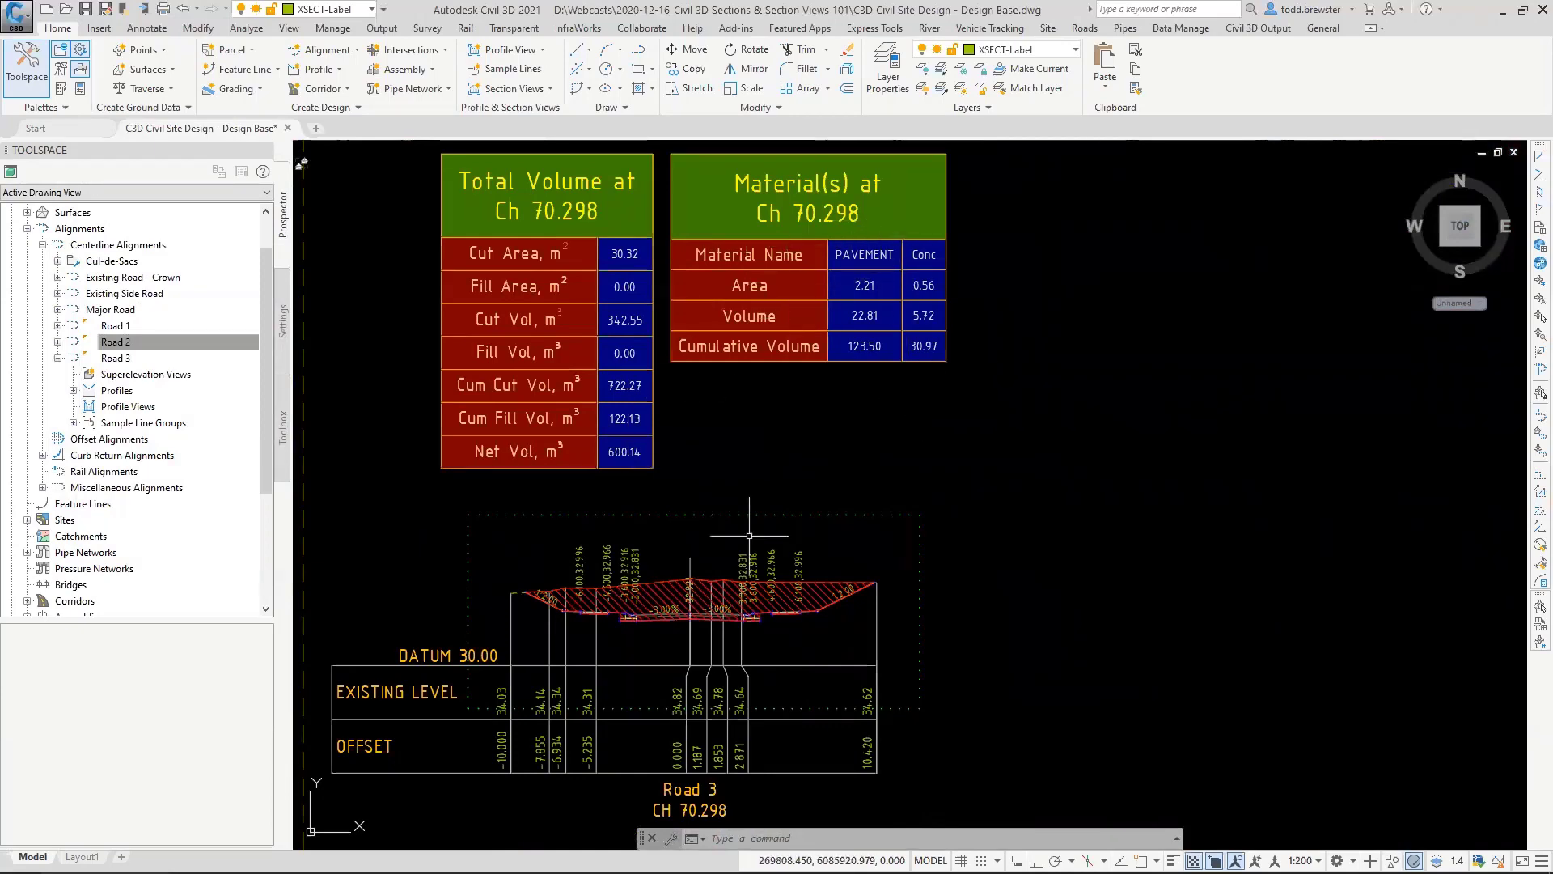
{"action": "scroll", "coordinate": [784, 626], "scroll_direction": "up", "scroll_amount": 3}
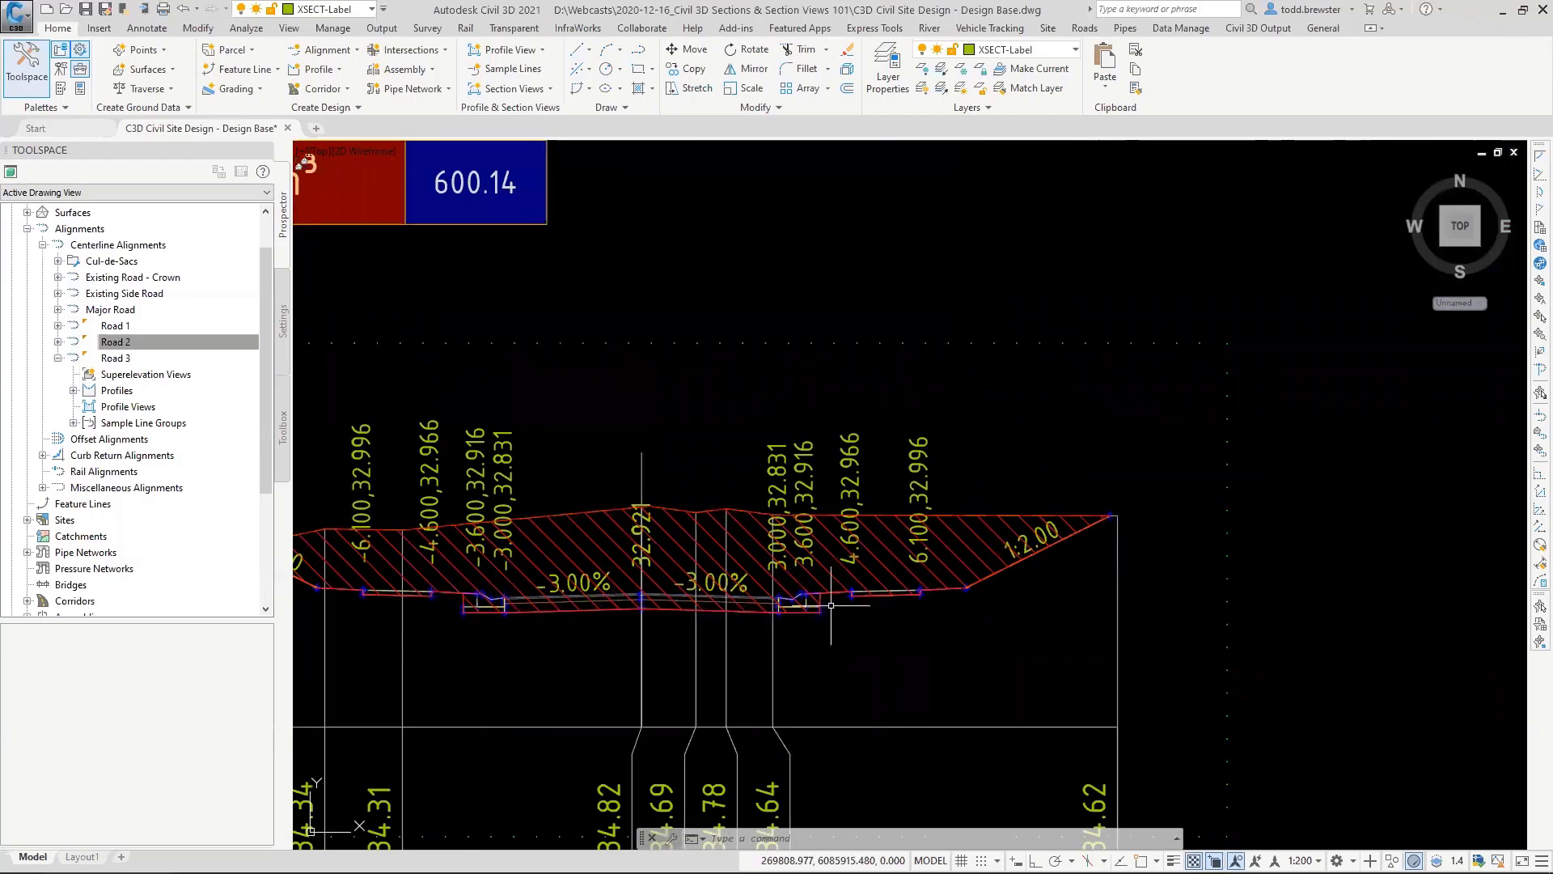
{"action": "scroll", "coordinate": [824, 611], "scroll_direction": "down", "scroll_amount": 2}
{"action": "middle_click_drag", "start_coordinate": [1062, 262], "coordinate": [1017, 456]}
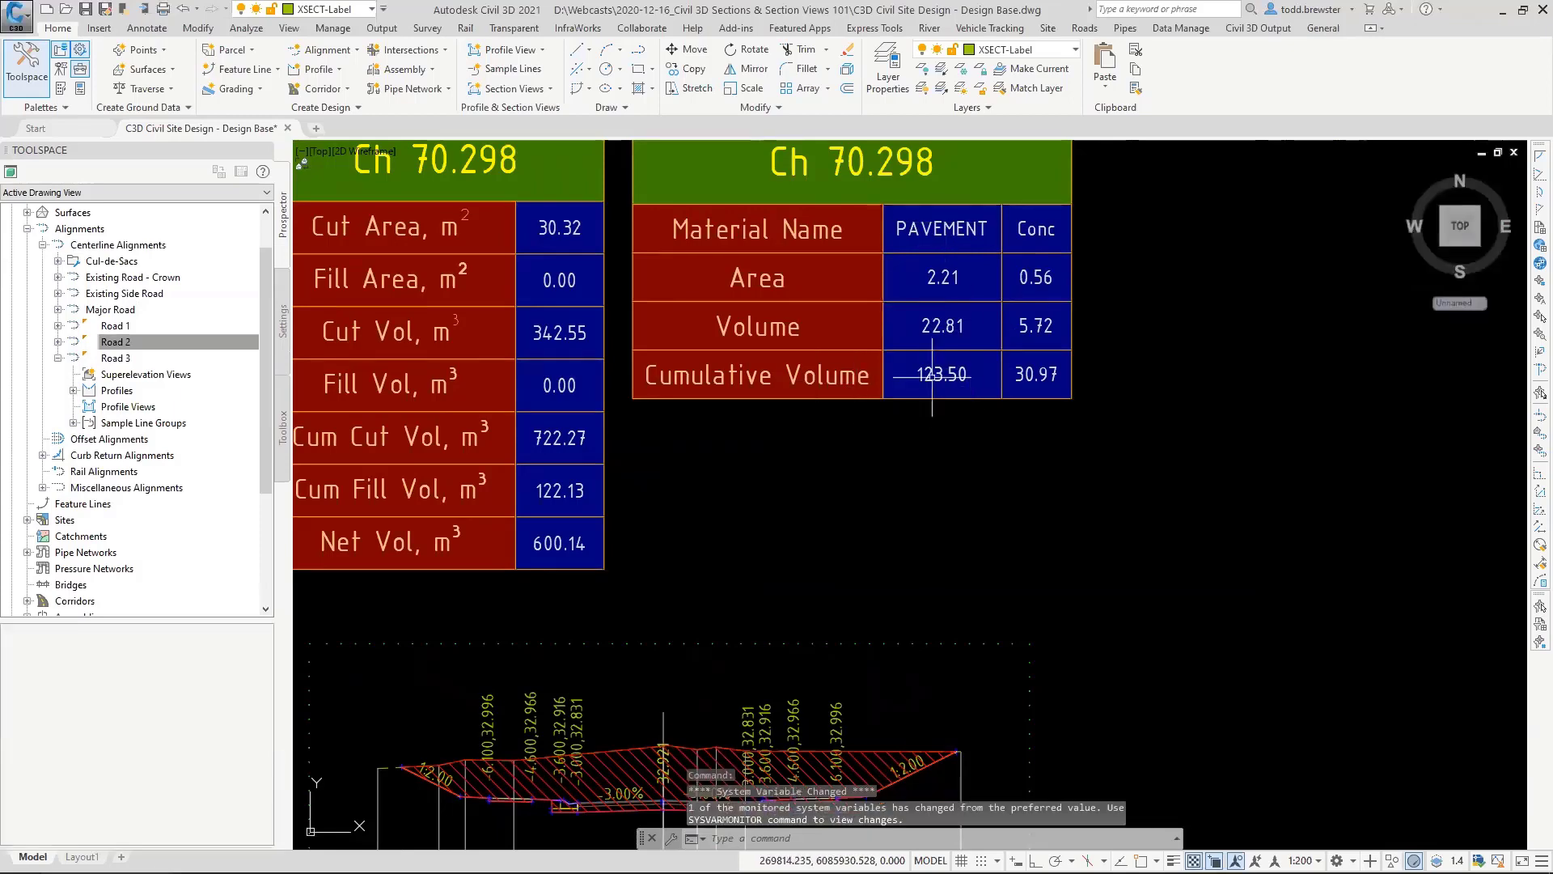
{"action": "scroll", "coordinate": [1033, 357], "scroll_direction": "down", "scroll_amount": 5}
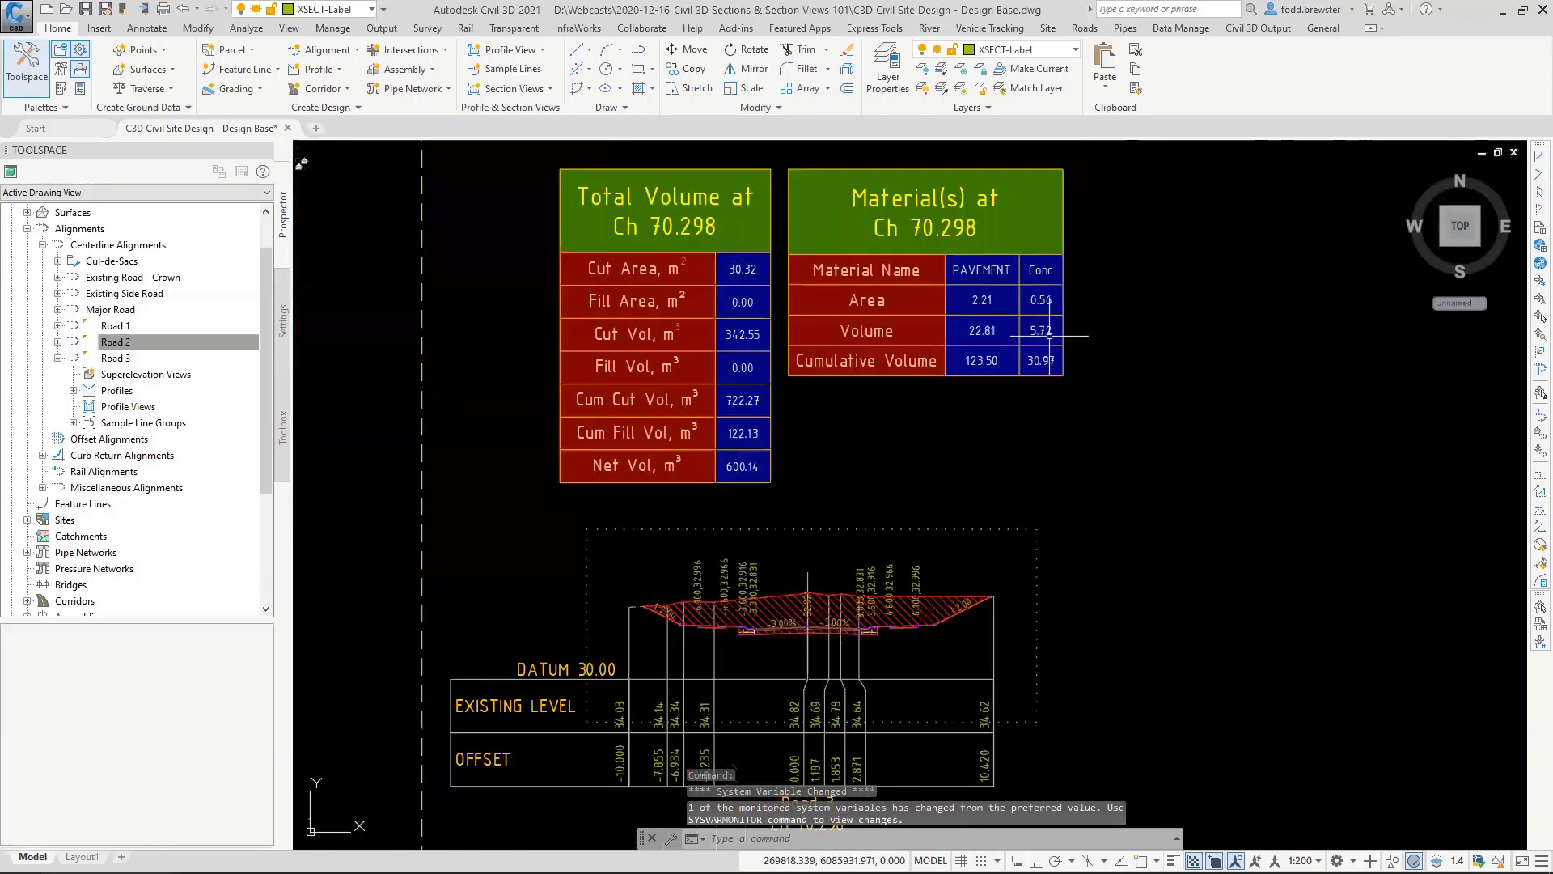
{"action": "scroll", "coordinate": [1158, 310], "scroll_direction": "down", "scroll_amount": 3}
{"action": "scroll", "coordinate": [1158, 311], "scroll_direction": "down", "scroll_amount": 4}
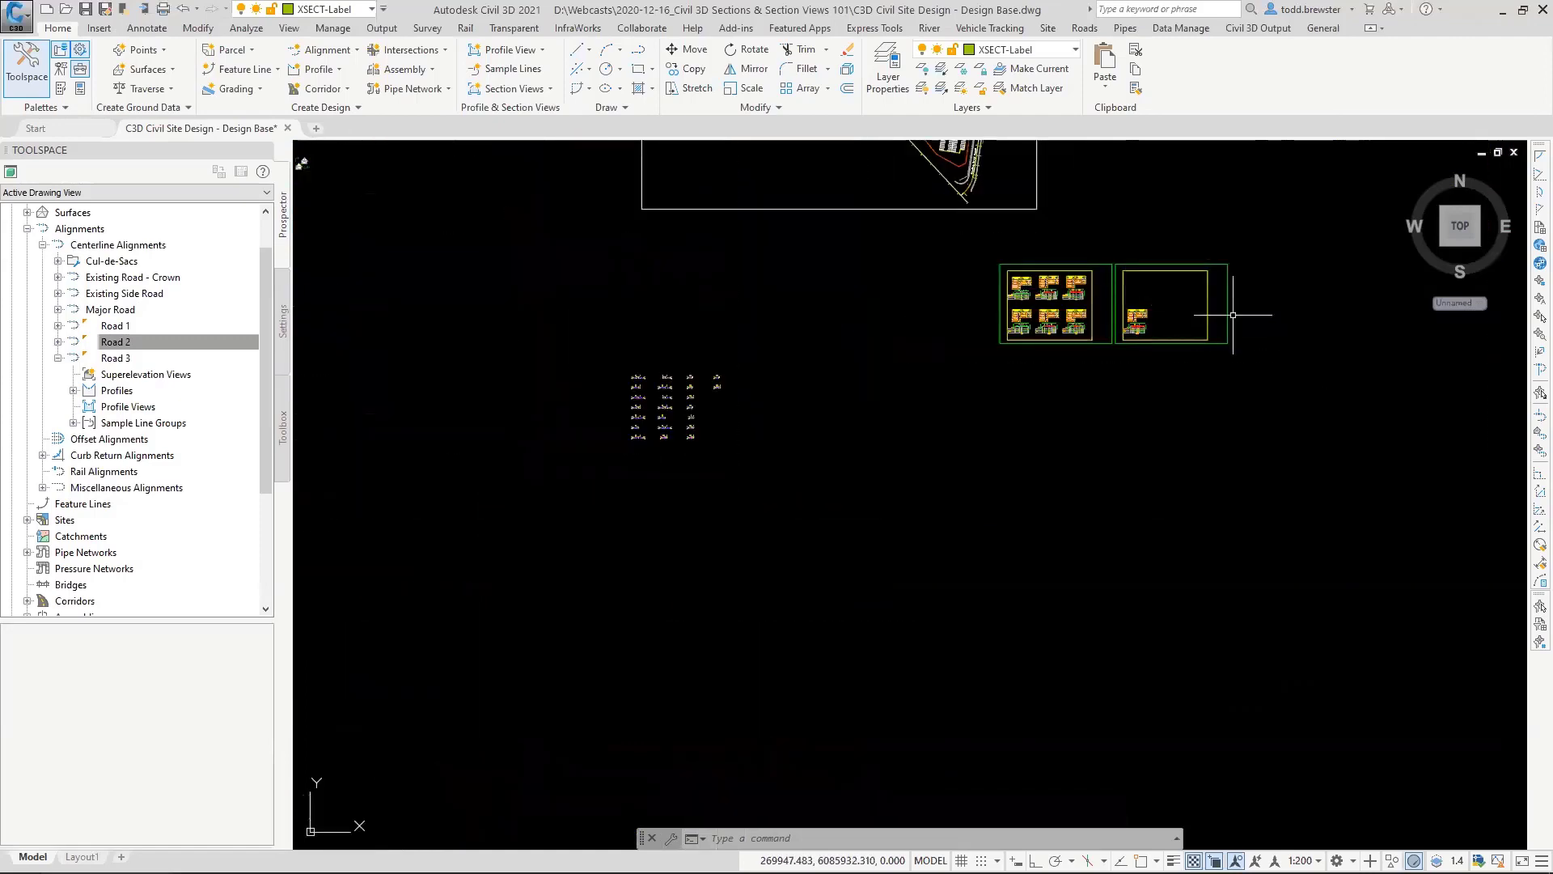
Step: Split the drawing into two vertical side-by-side viewports
{"action": "middle_click_drag", "start_coordinate": [905, 314], "coordinate": [813, 654]}
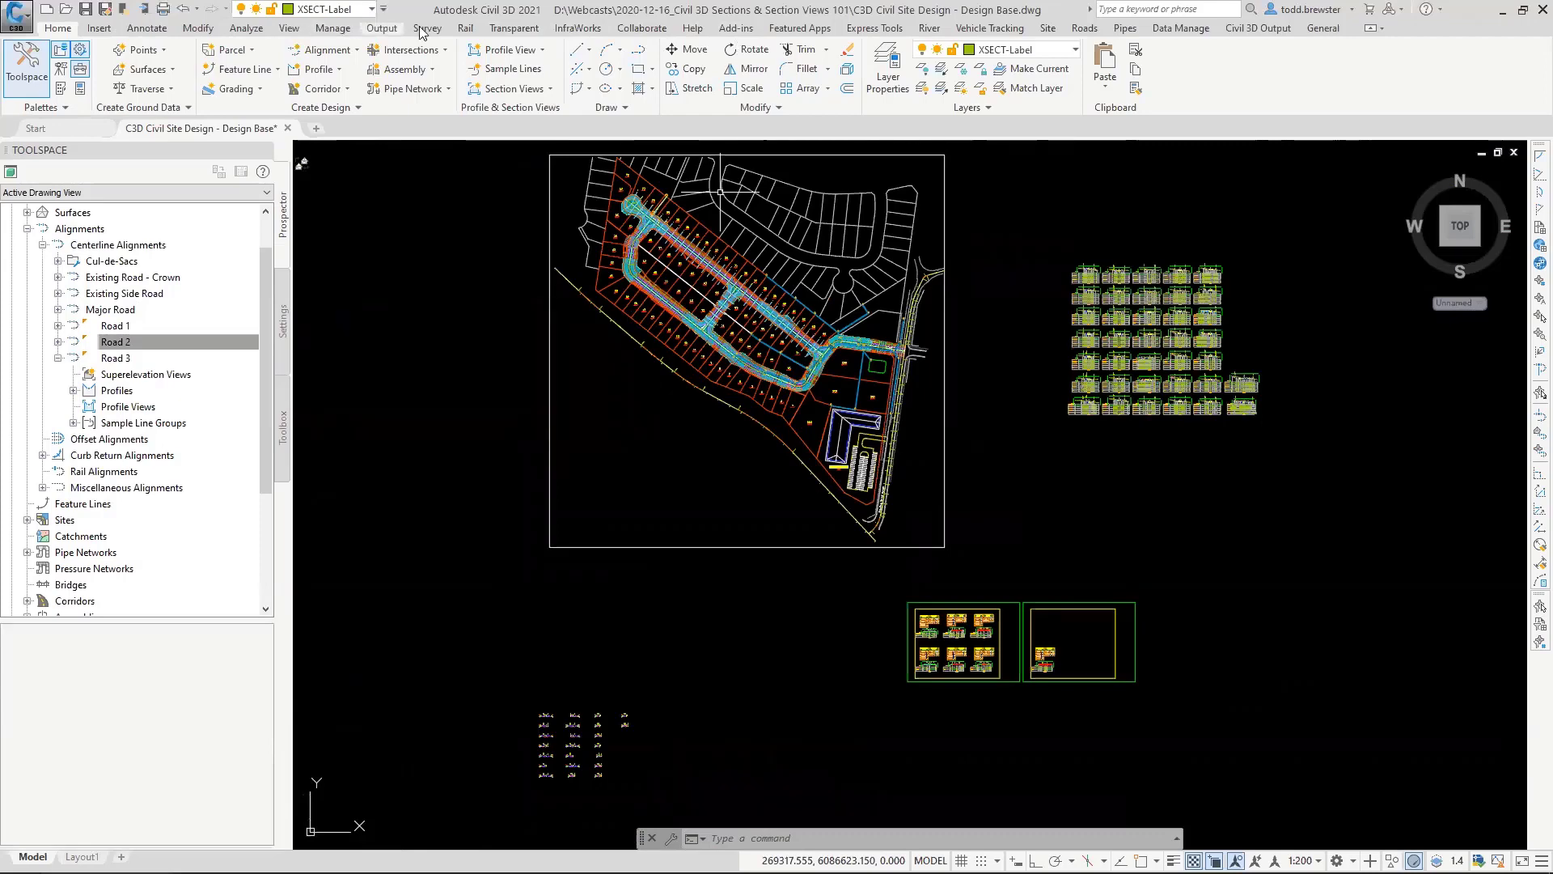
{"action": "left_click", "coordinate": [289, 28]}
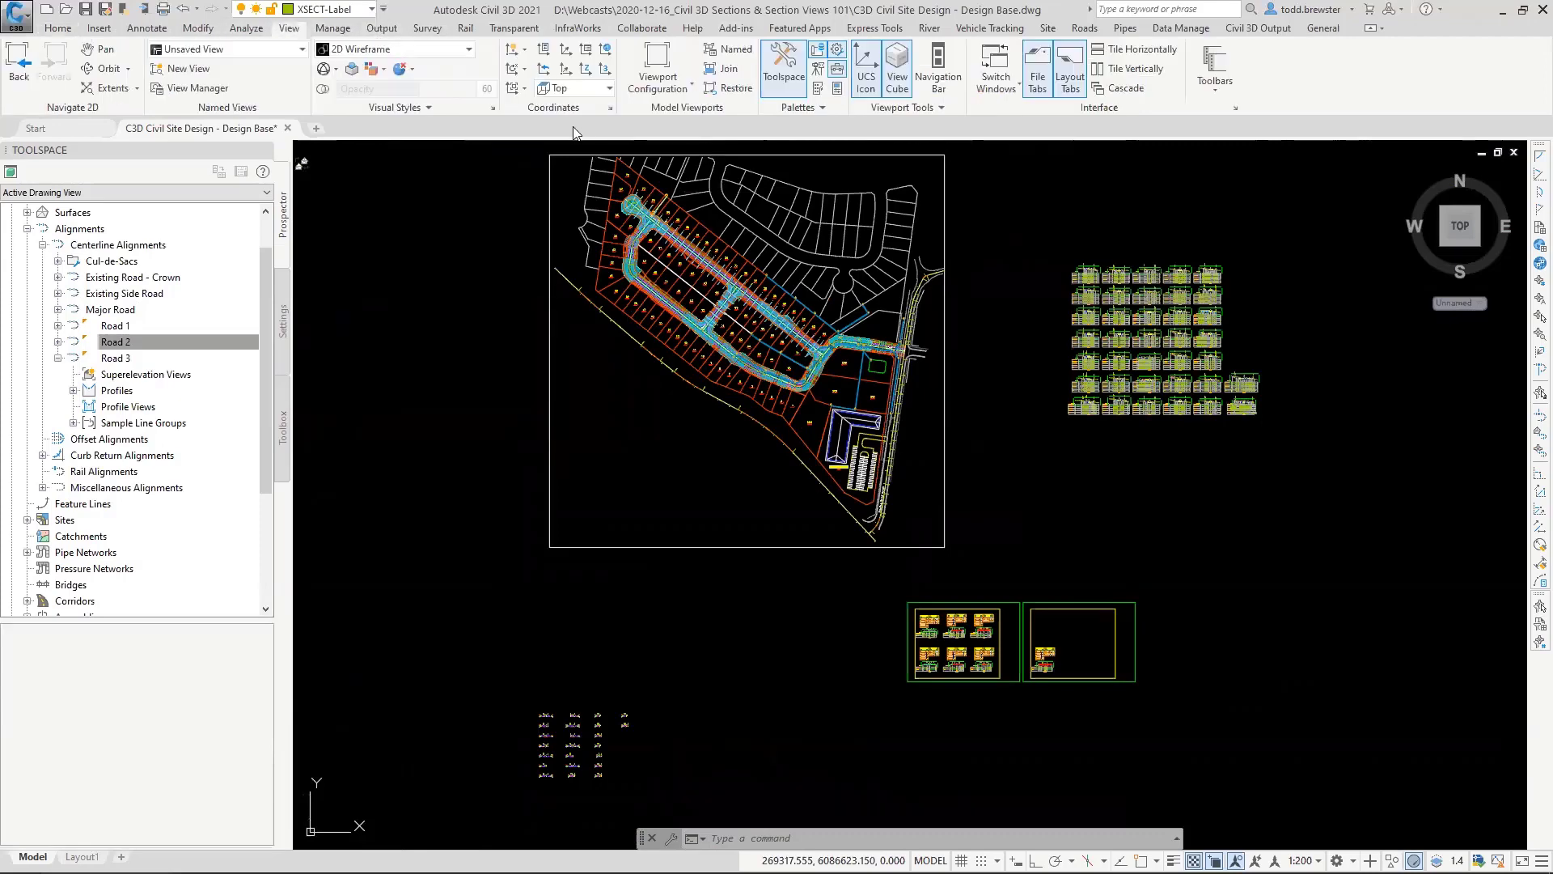
{"action": "left_click", "coordinate": [657, 81]}
{"action": "left_click", "coordinate": [656, 53]}
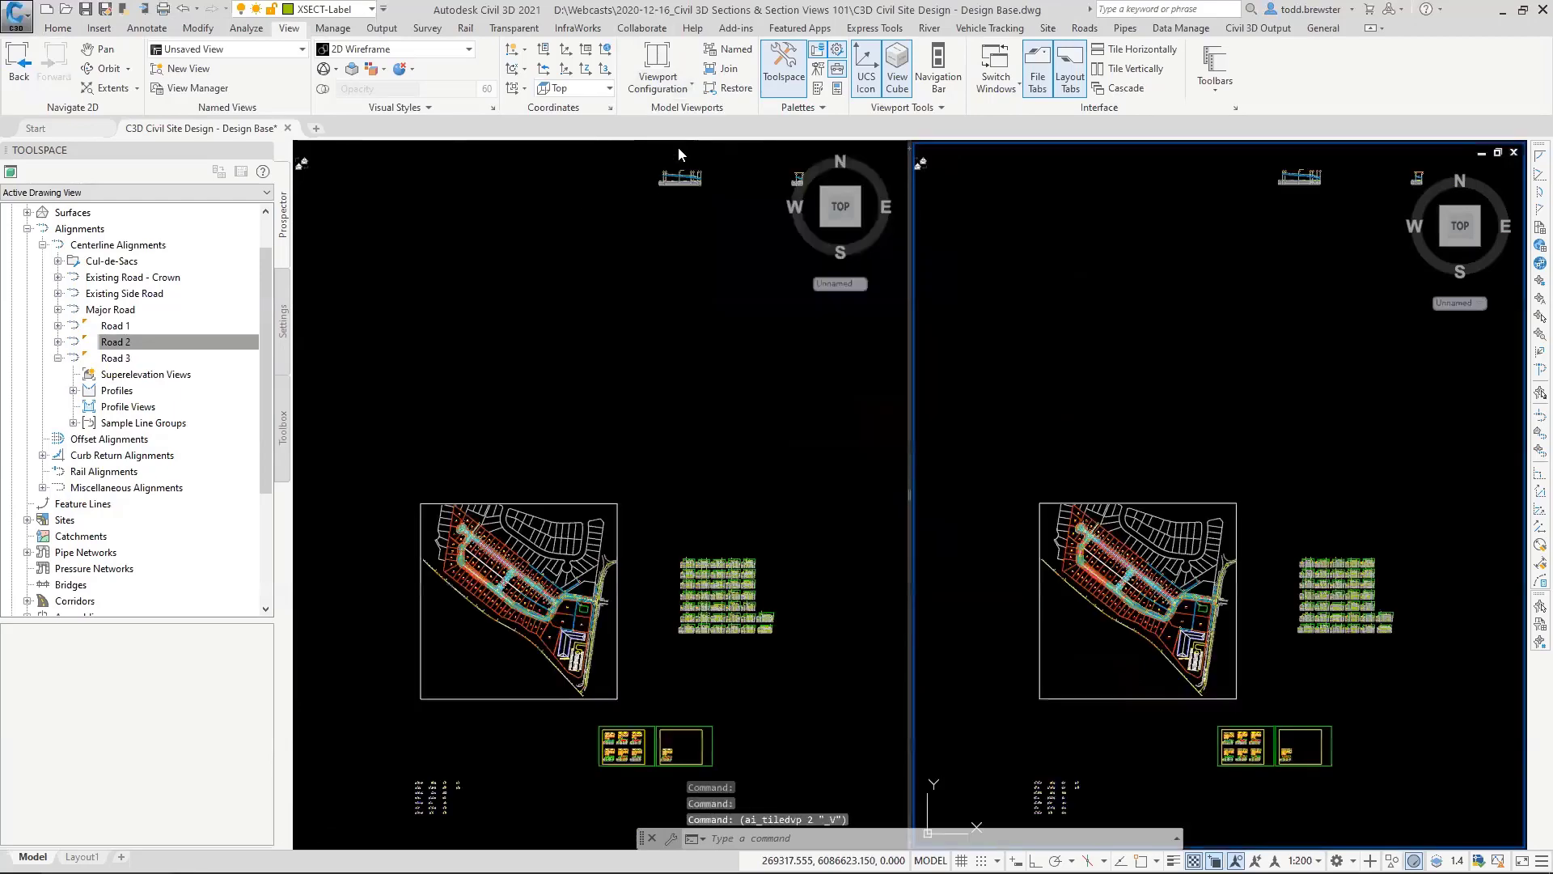
Step: Pan and zoom the right and left viewports toward the Road 3 section views
{"action": "left_click", "coordinate": [1169, 418]}
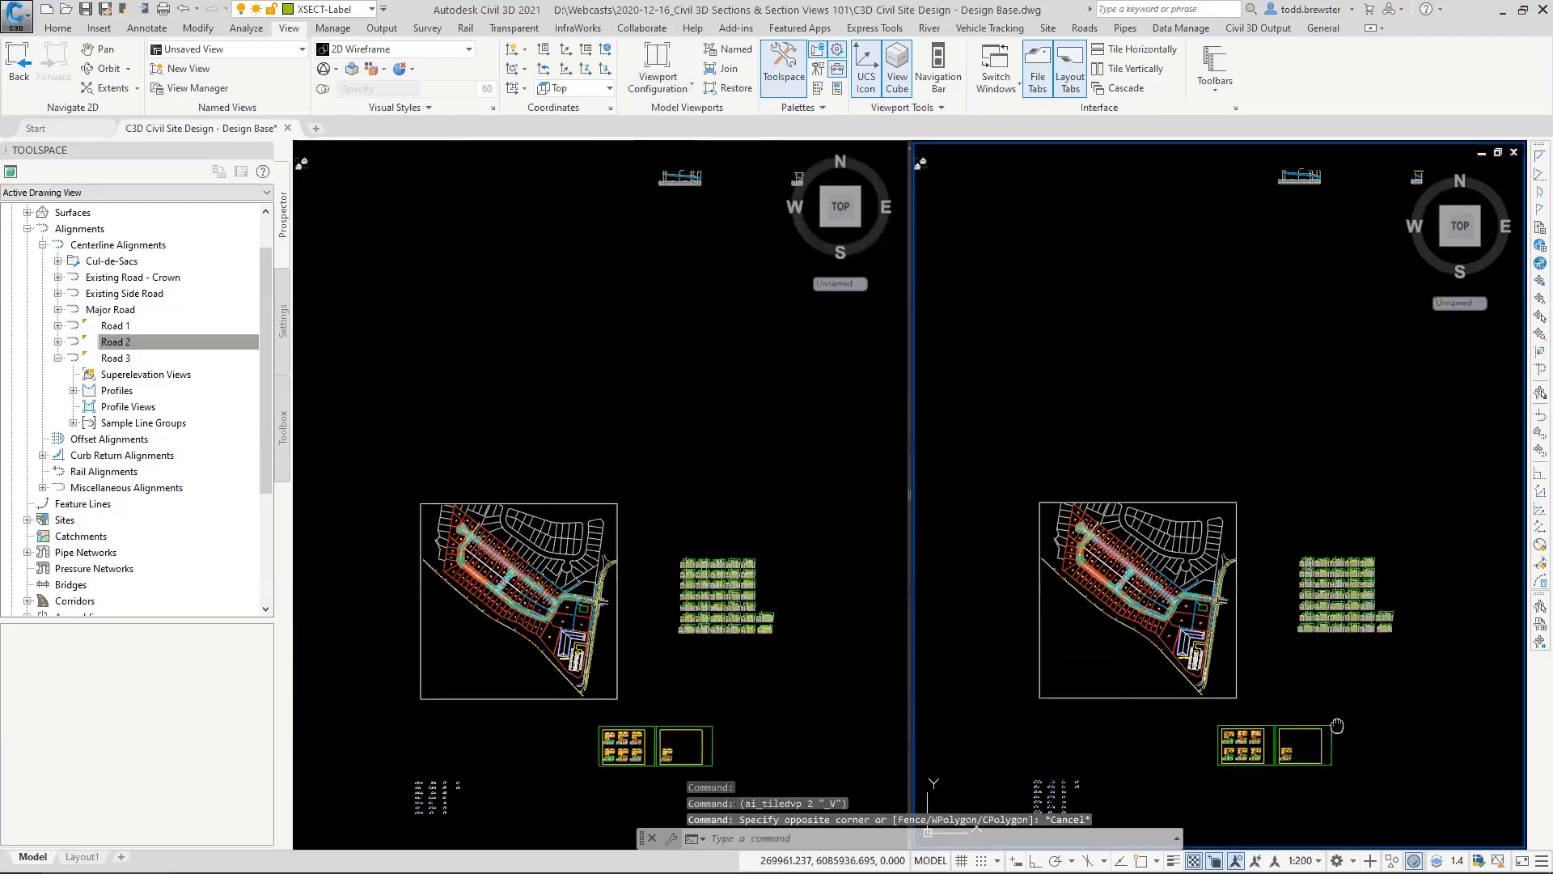
{"action": "middle_click_drag", "start_coordinate": [1288, 753], "coordinate": [1260, 619]}
{"action": "scroll", "coordinate": [1260, 619], "scroll_direction": "up", "scroll_amount": 10}
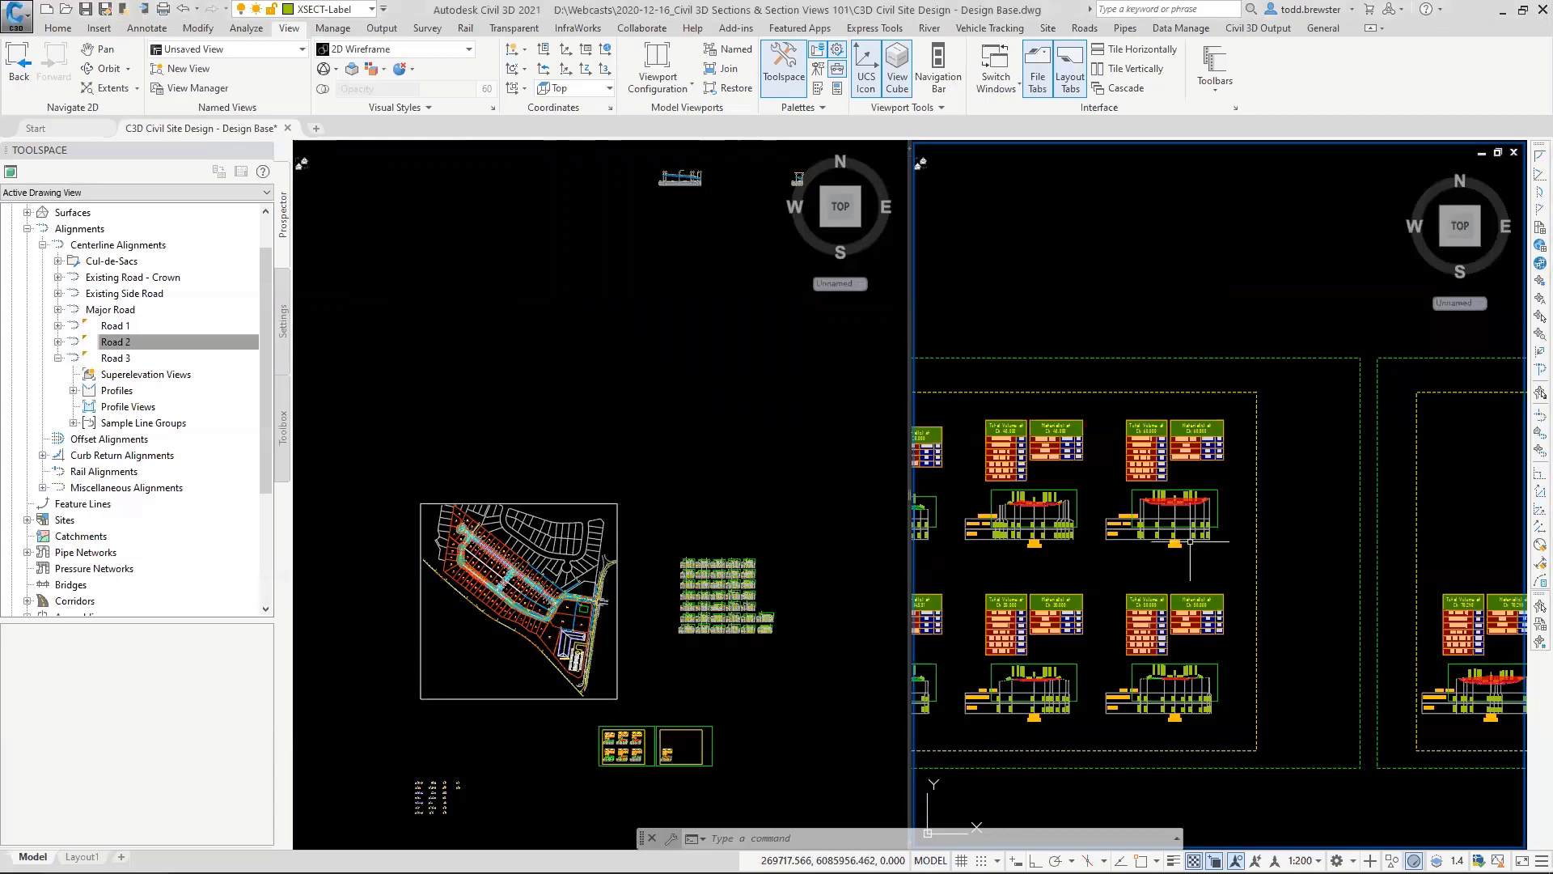
{"action": "scroll", "coordinate": [1011, 562], "scroll_direction": "up", "scroll_amount": 6}
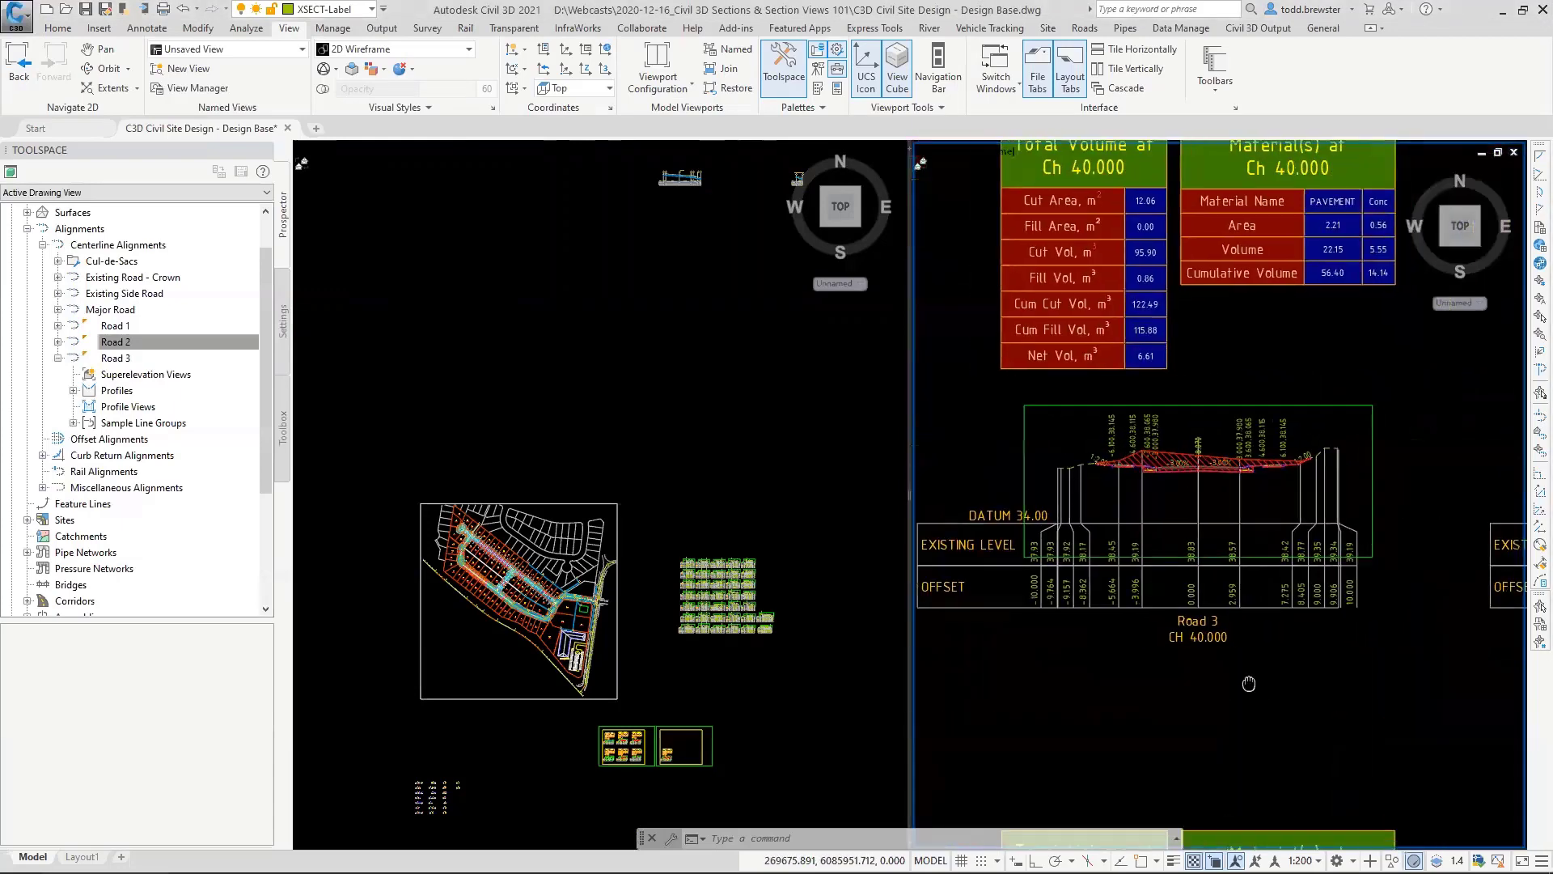
{"action": "left_click", "coordinate": [808, 508]}
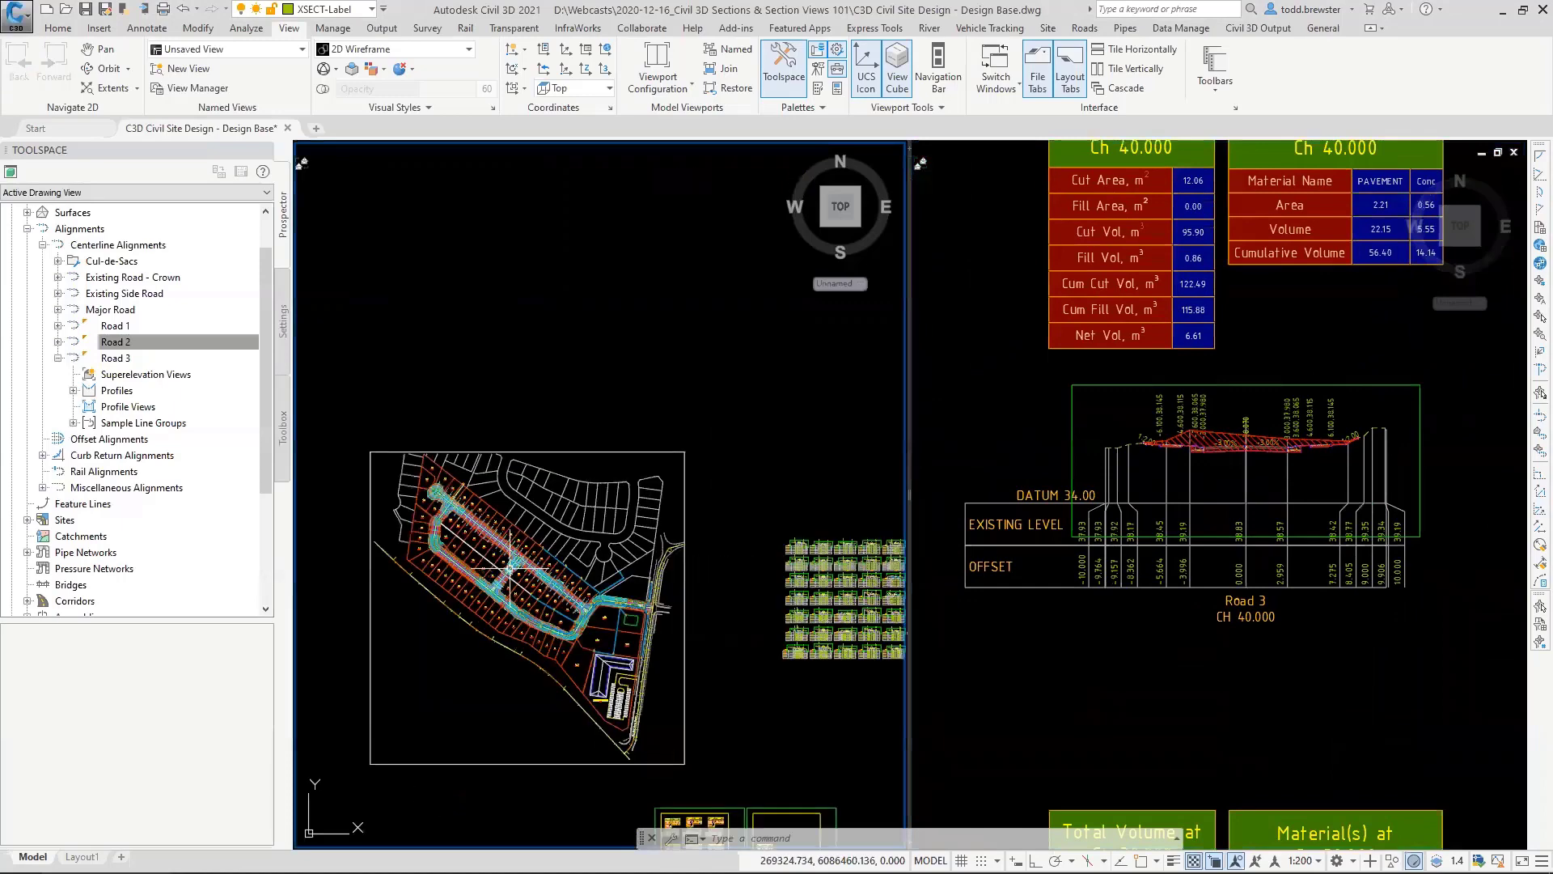
{"action": "scroll", "coordinate": [486, 591], "scroll_direction": "up", "scroll_amount": 6}
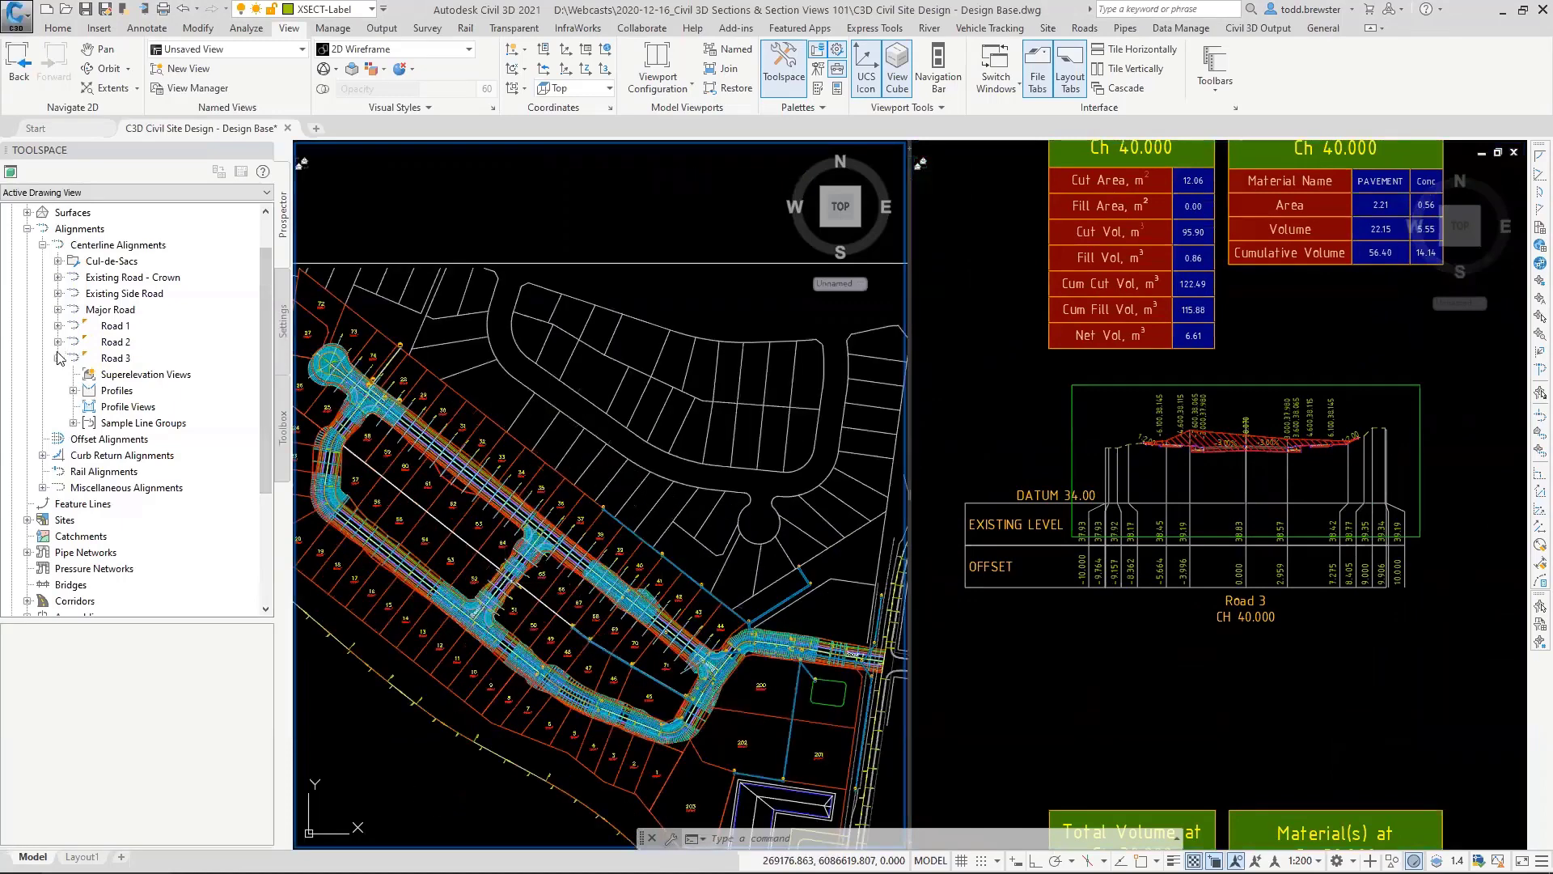
{"action": "scroll", "coordinate": [889, 404], "scroll_direction": "down", "scroll_amount": 10}
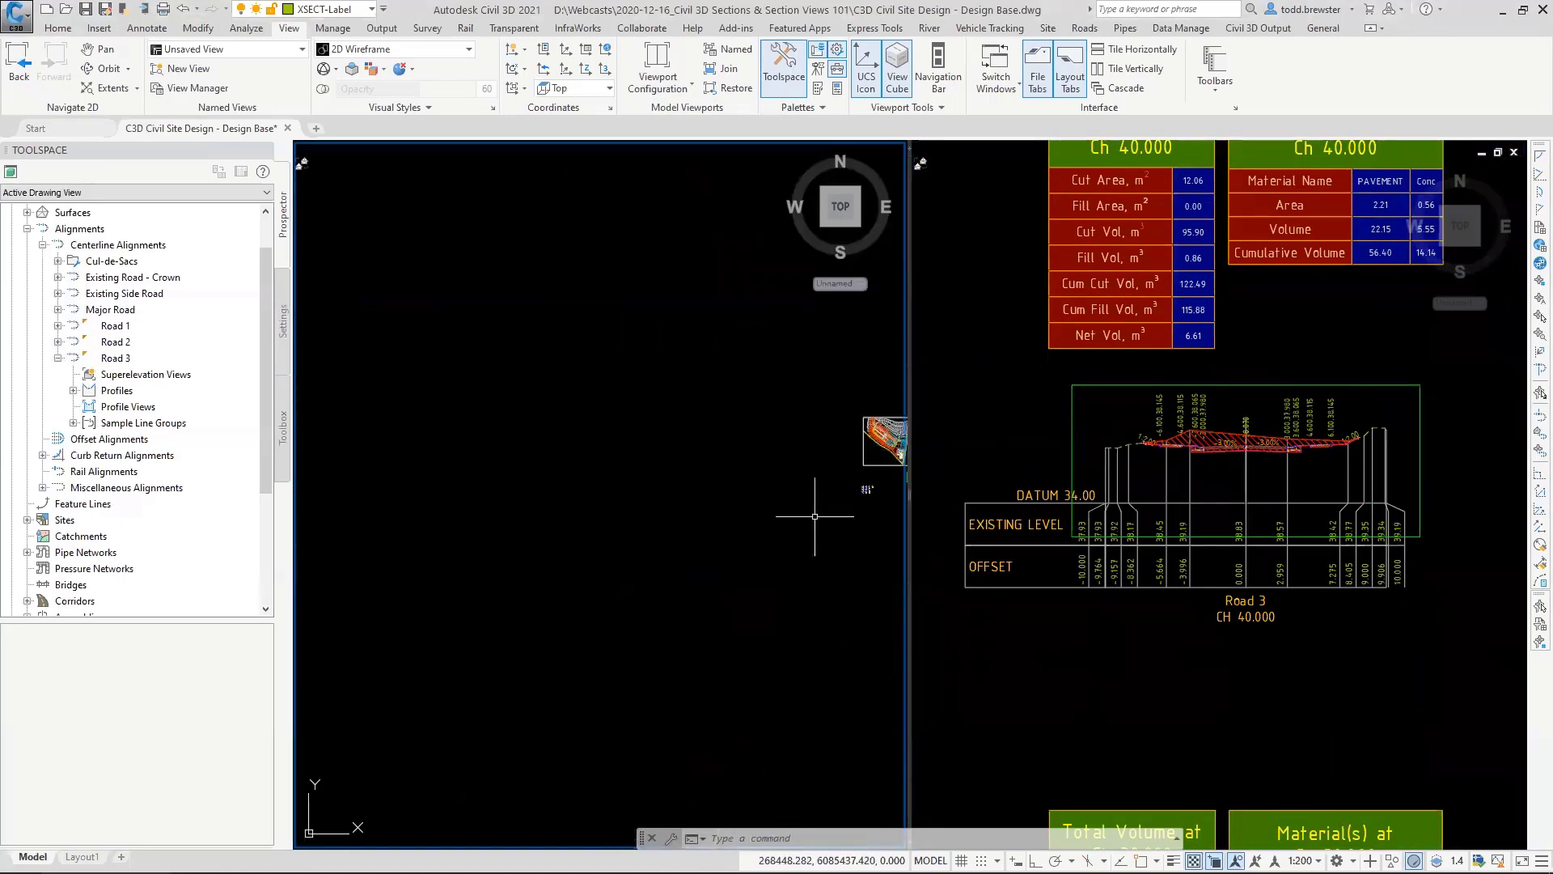
{"action": "left_click", "coordinate": [1056, 480]}
{"action": "key", "text": "Escape"}
{"action": "scroll", "coordinate": [1055, 479], "scroll_direction": "down", "scroll_amount": 8}
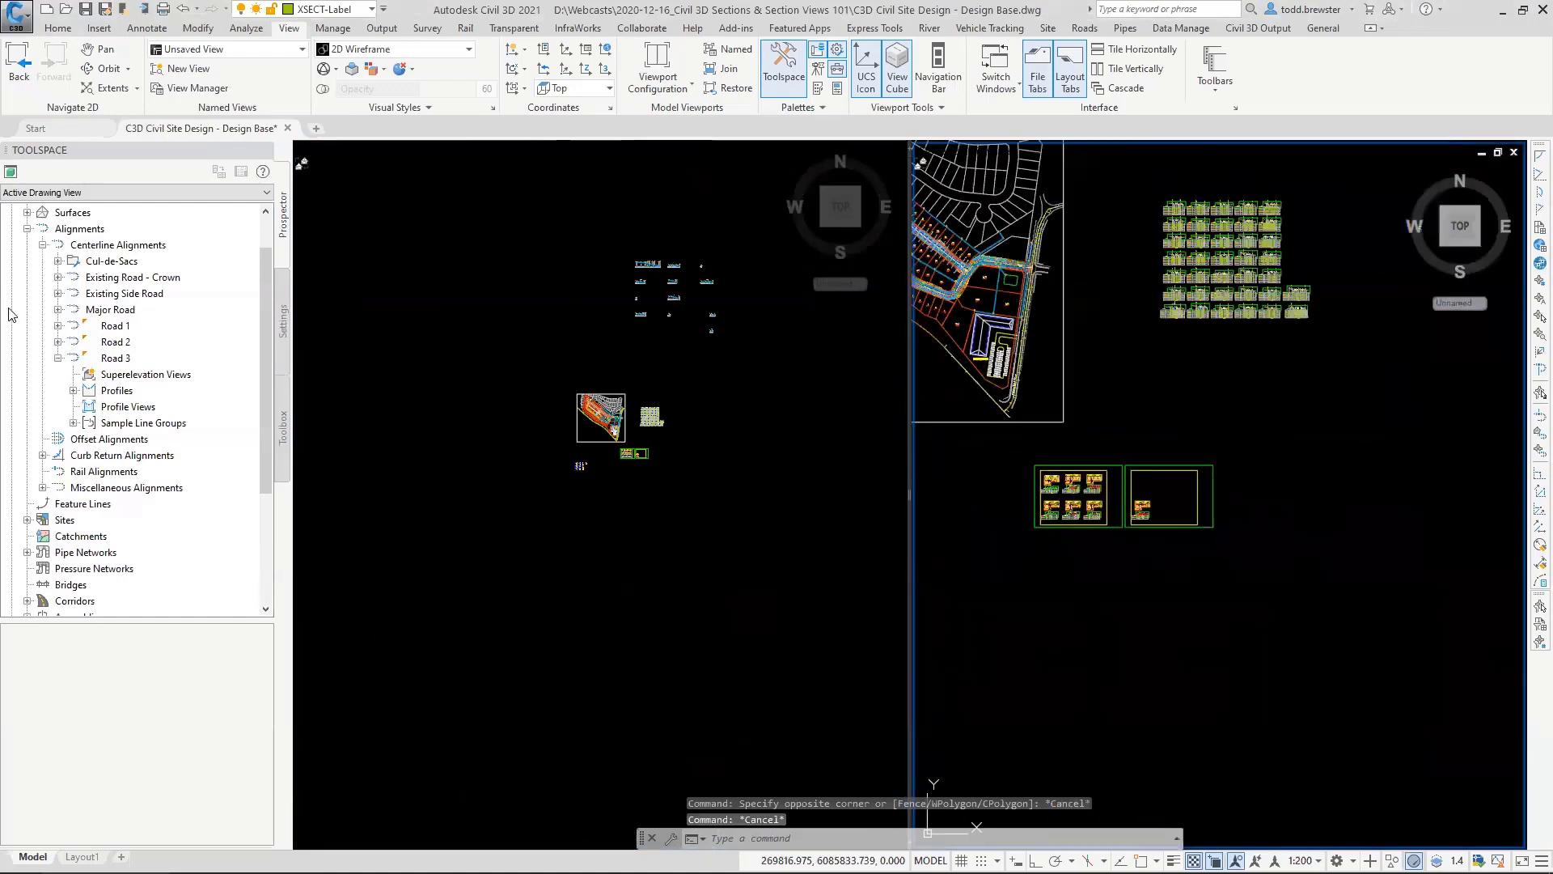
Step: In Prospector, expand SLG 02's Section View Group - 1 and select the 40.000 section view
{"action": "left_click", "coordinate": [74, 422]}
{"action": "left_click", "coordinate": [89, 439]}
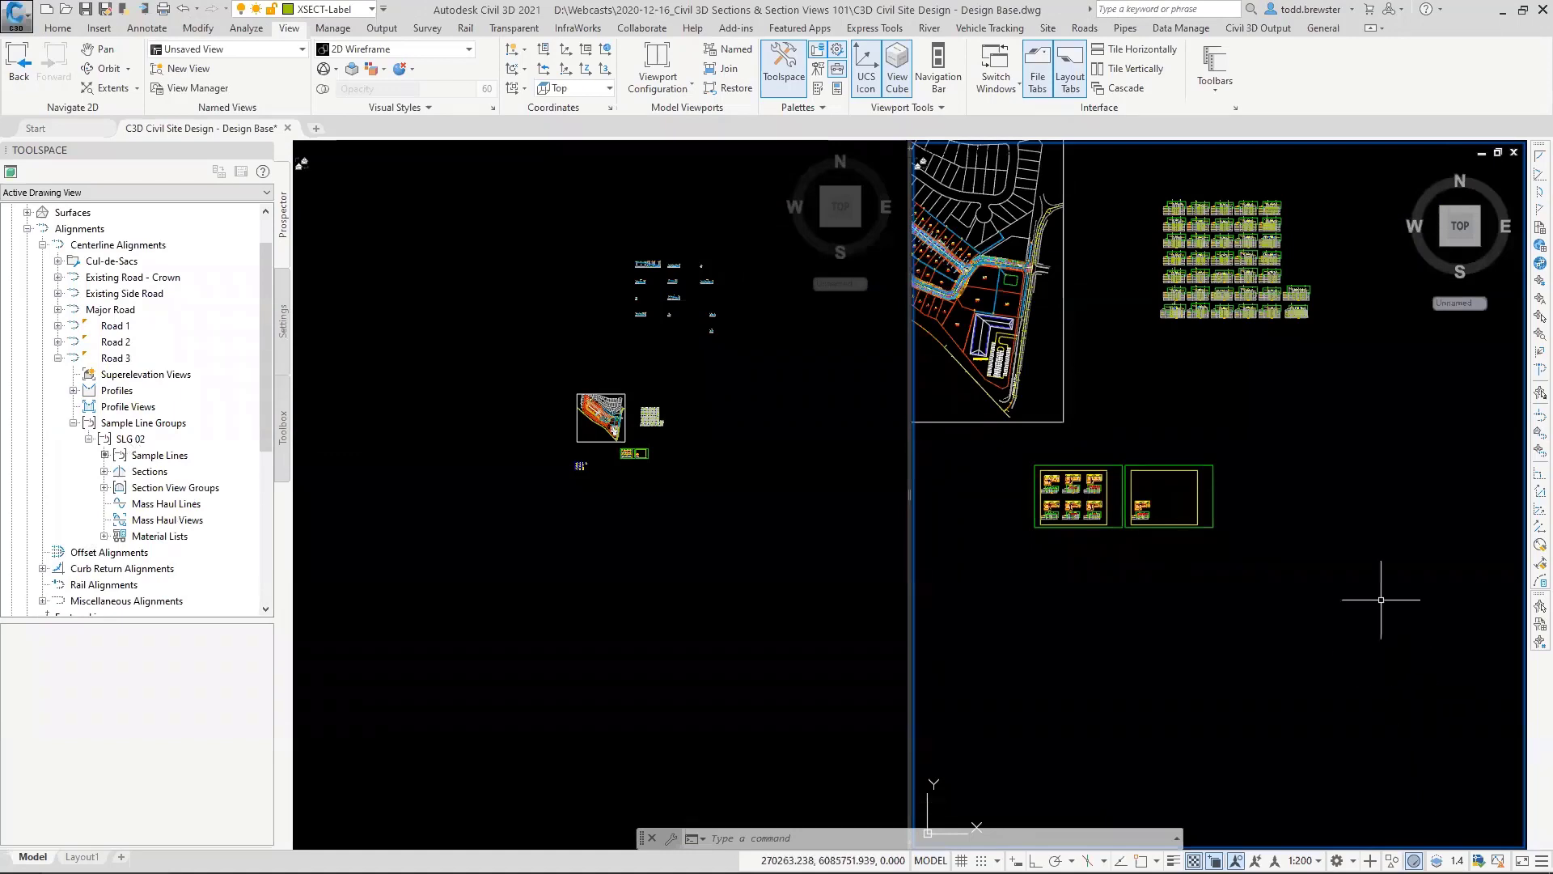
{"action": "scroll", "coordinate": [1294, 659], "scroll_direction": "up", "scroll_amount": 1}
{"action": "scroll", "coordinate": [1294, 659], "scroll_direction": "down", "scroll_amount": 1}
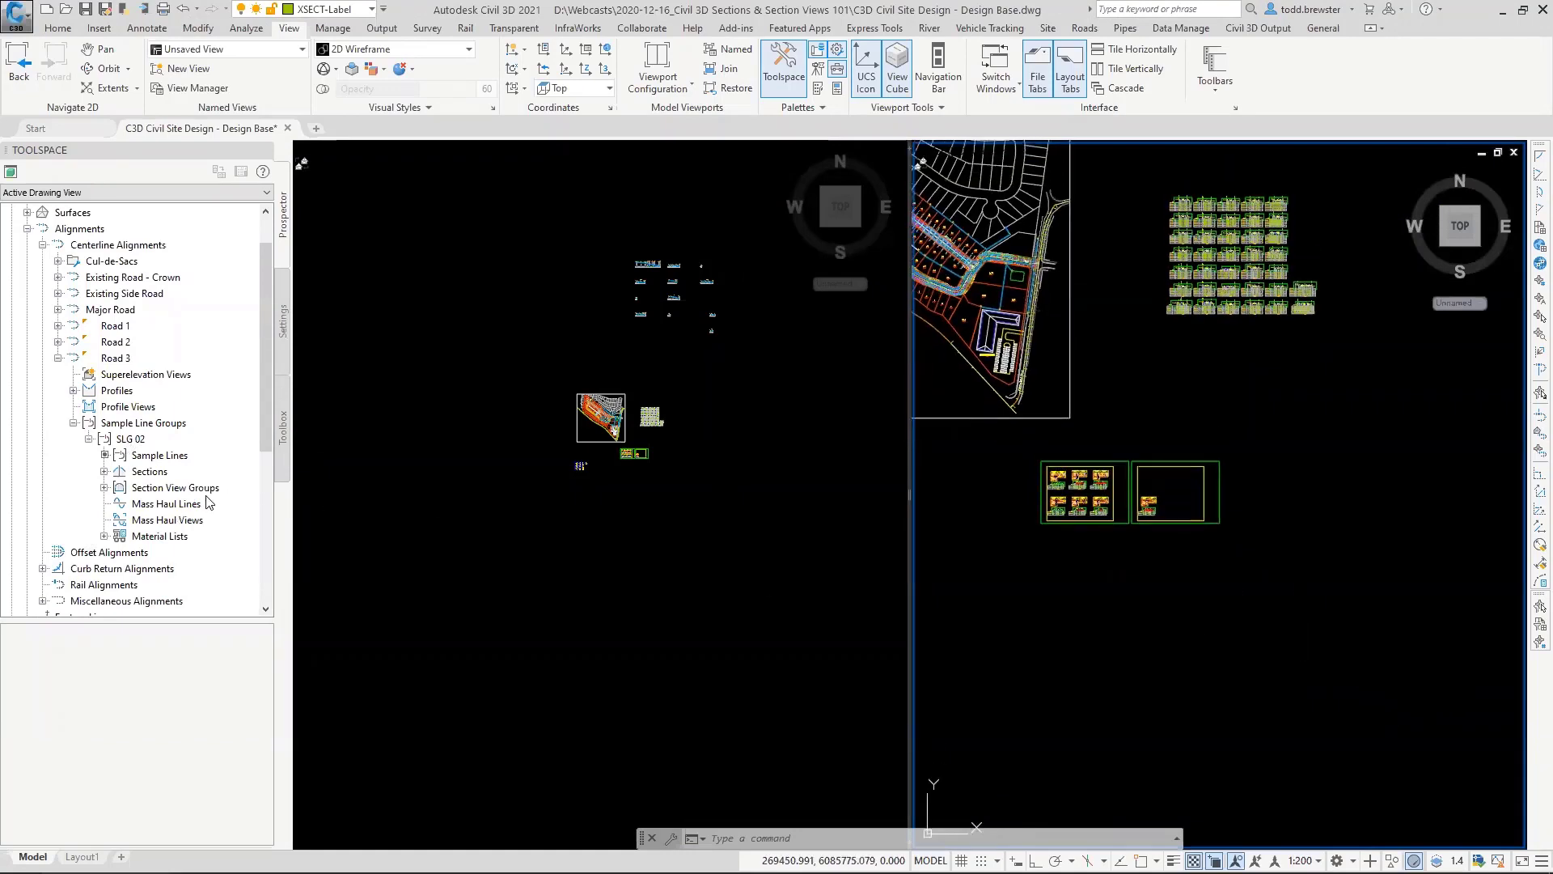
{"action": "left_click", "coordinate": [104, 488]}
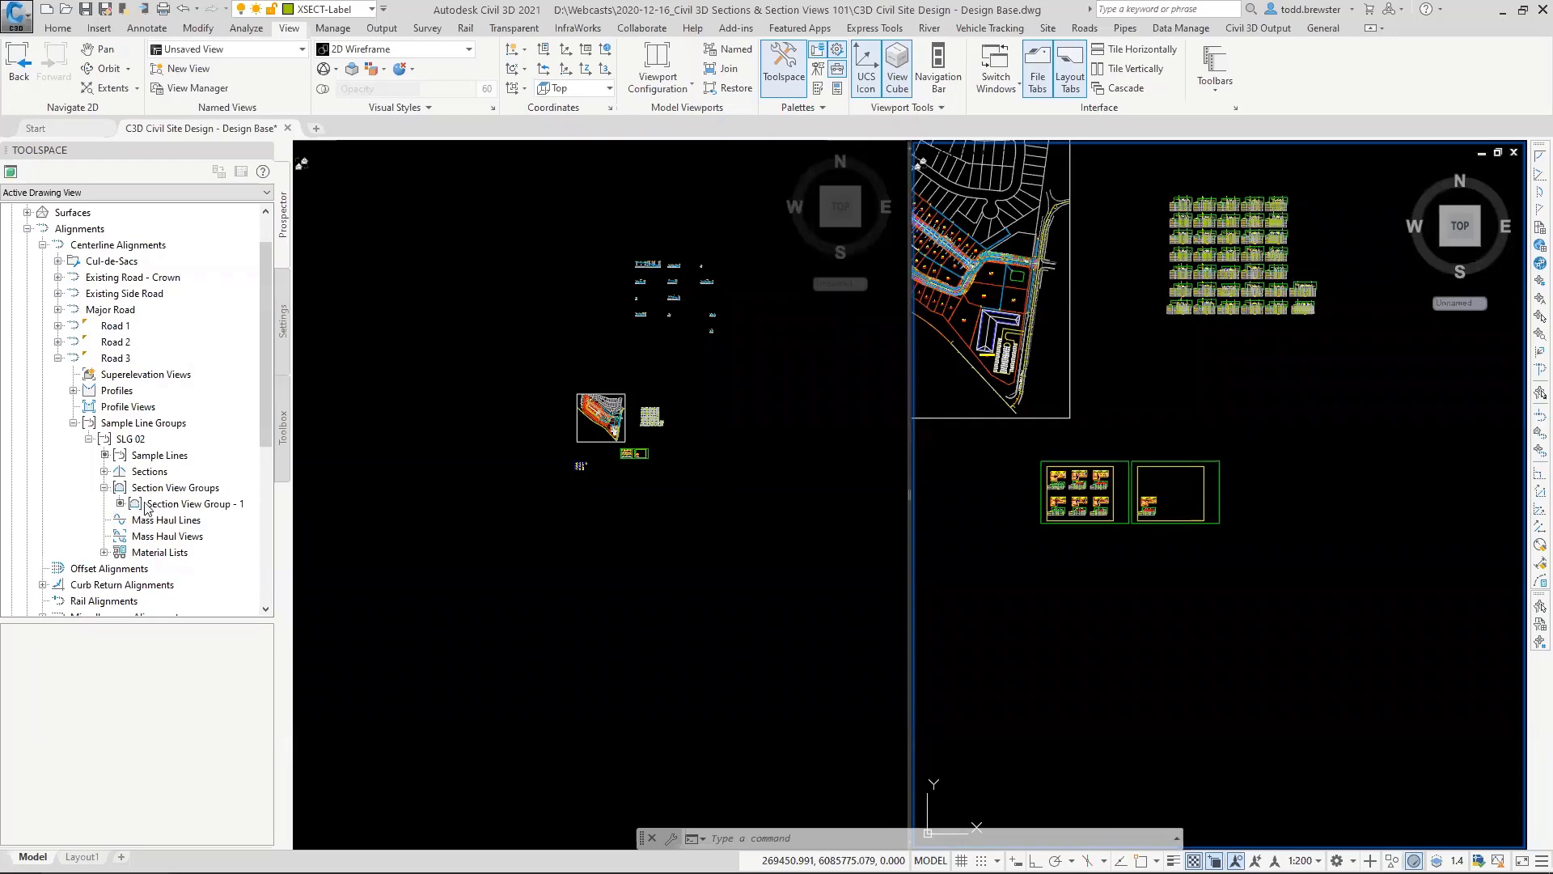
{"action": "left_click", "coordinate": [154, 504]}
{"action": "left_click", "coordinate": [42, 701]}
{"action": "right_click", "coordinate": [42, 700]}
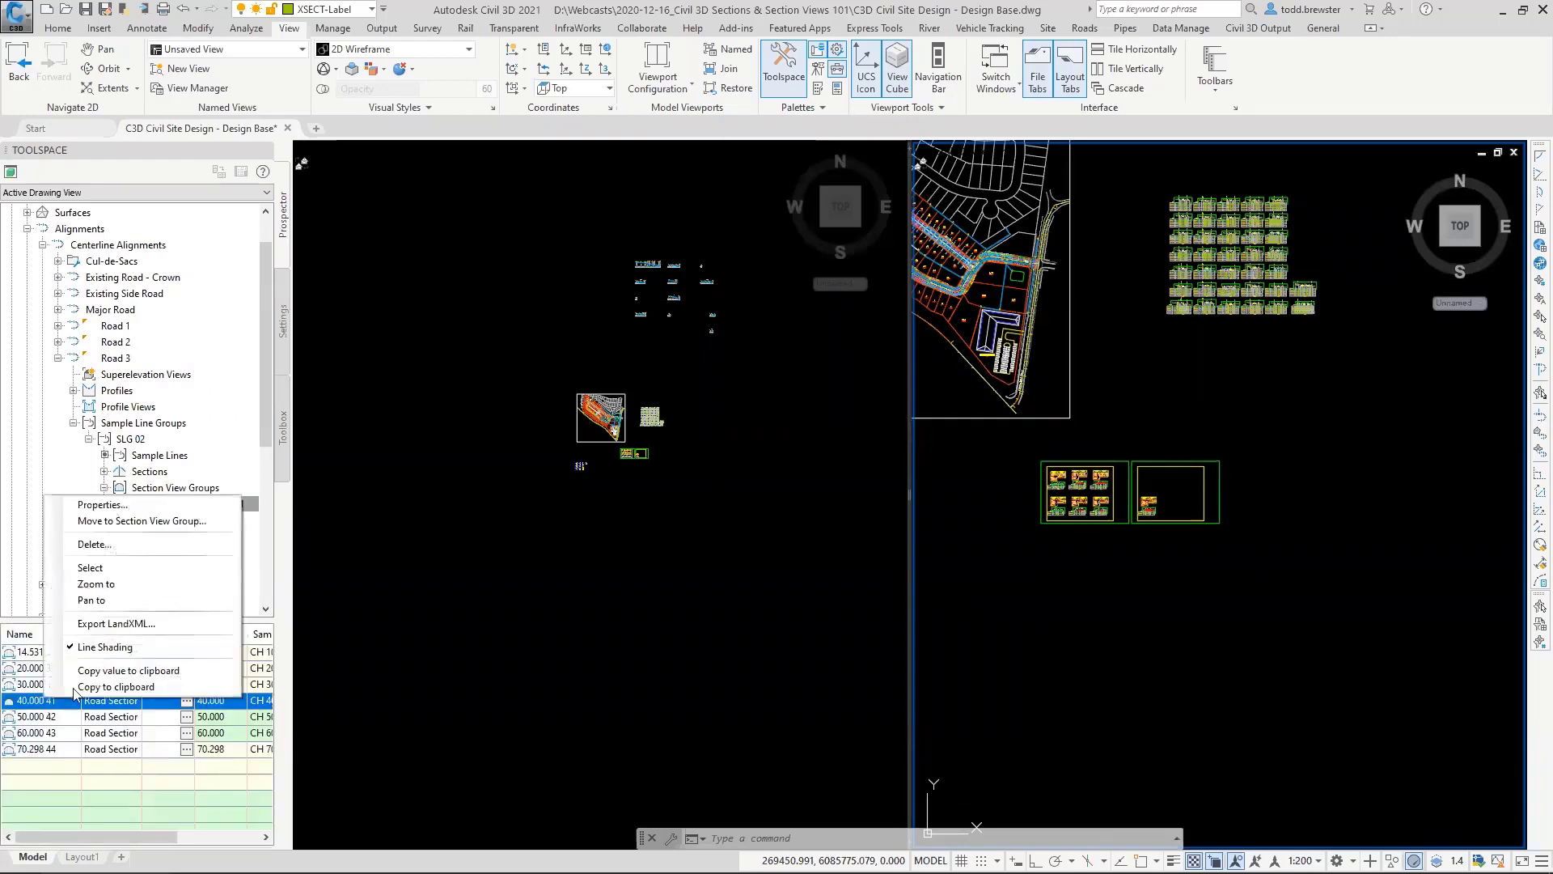
Step: Zoom the right viewport to section view 40.000 and the left to sample line CH 40.00
{"action": "left_click", "coordinate": [95, 586]}
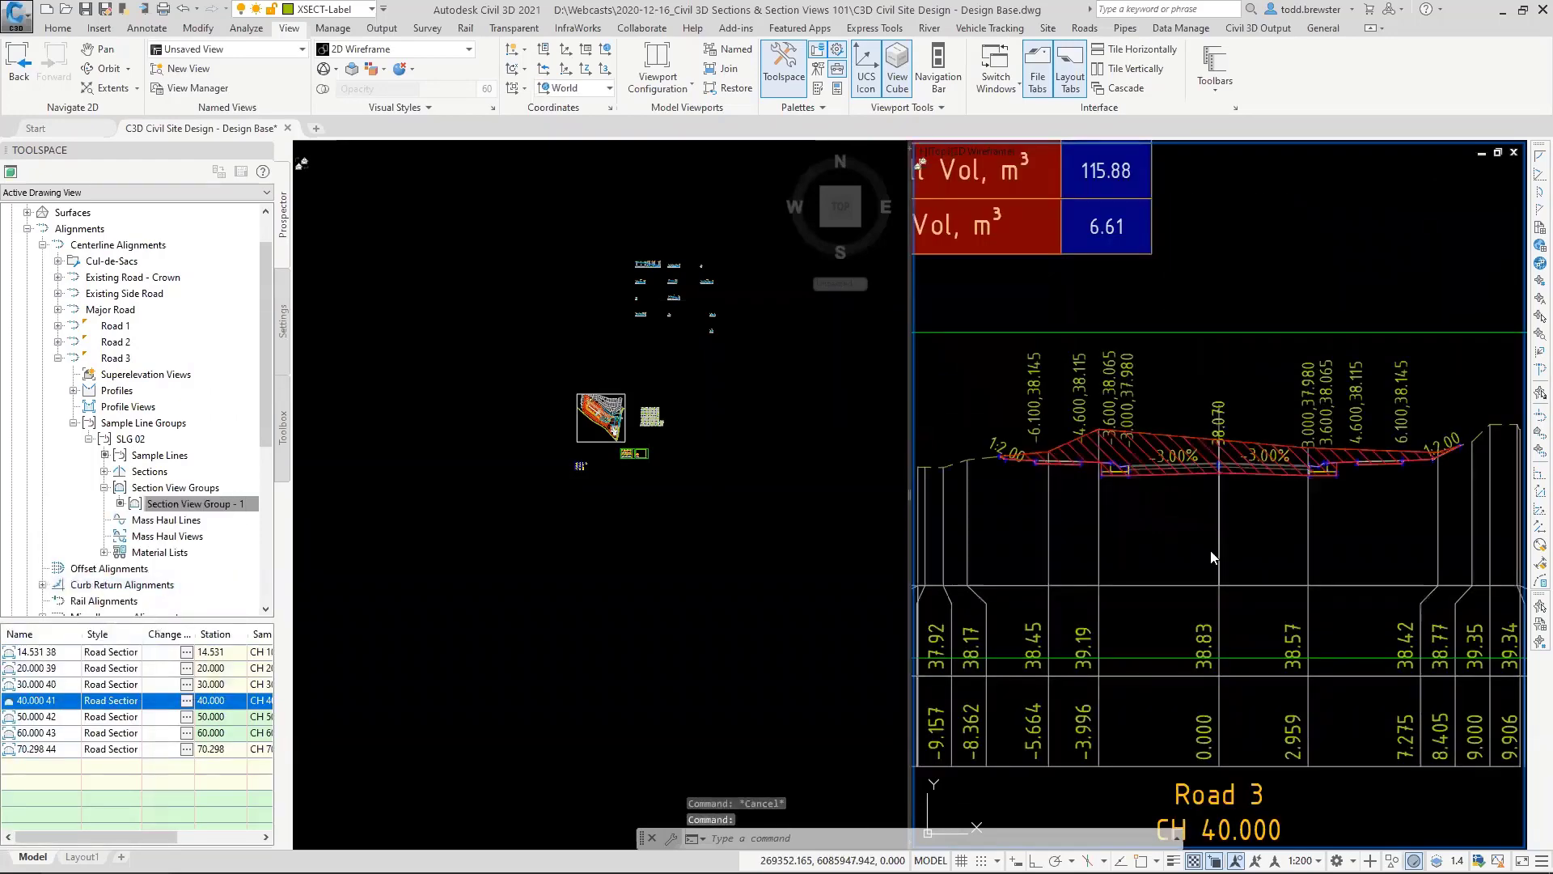
{"action": "left_click", "coordinate": [599, 643]}
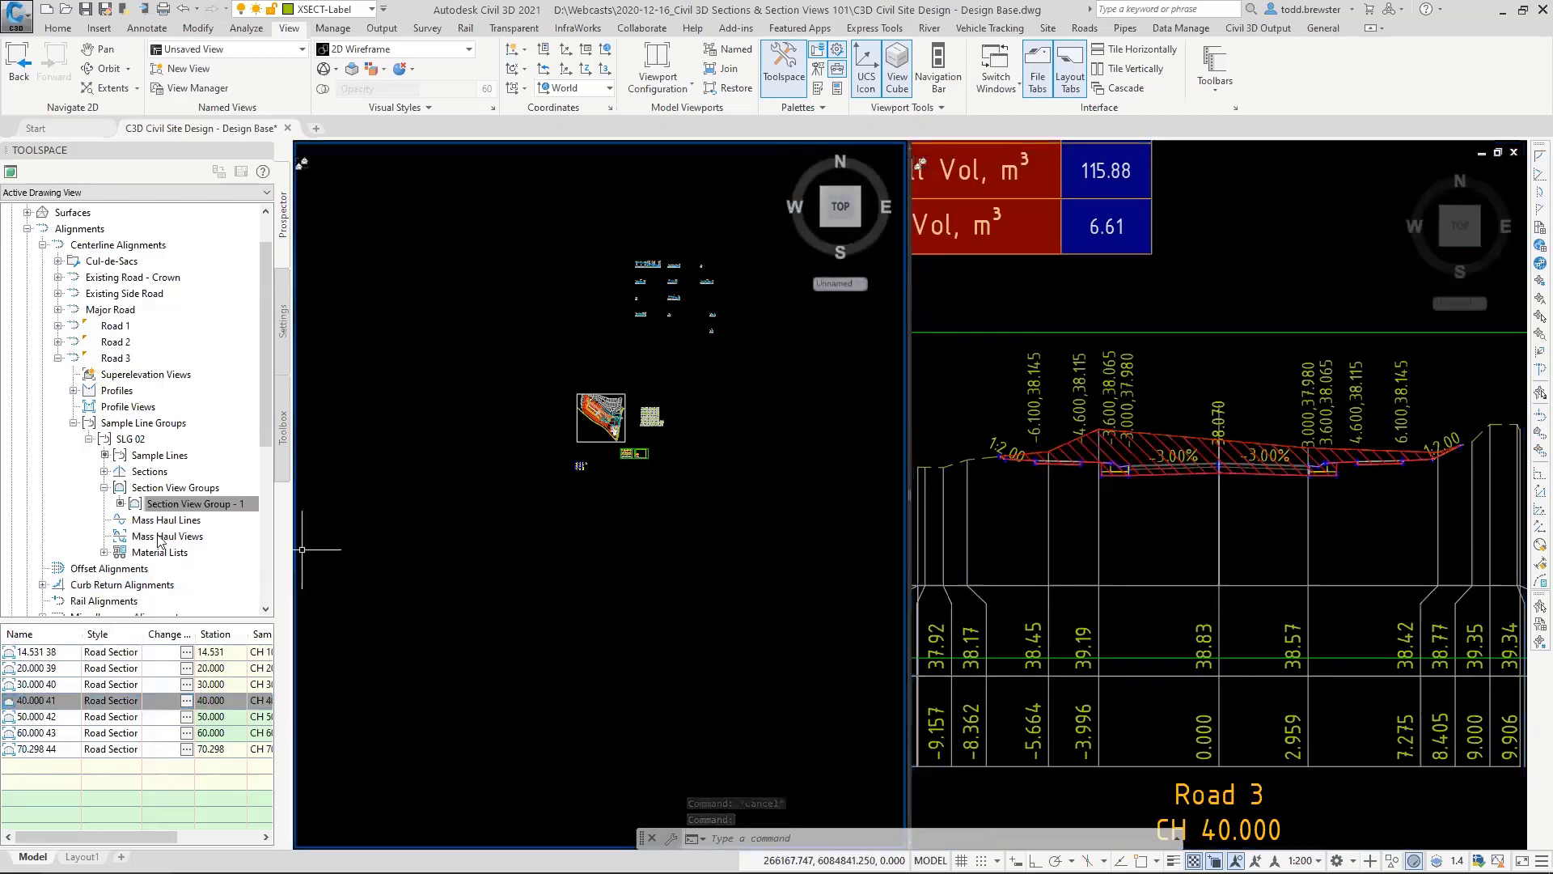
{"action": "left_click", "coordinate": [155, 457]}
{"action": "left_click", "coordinate": [60, 701]}
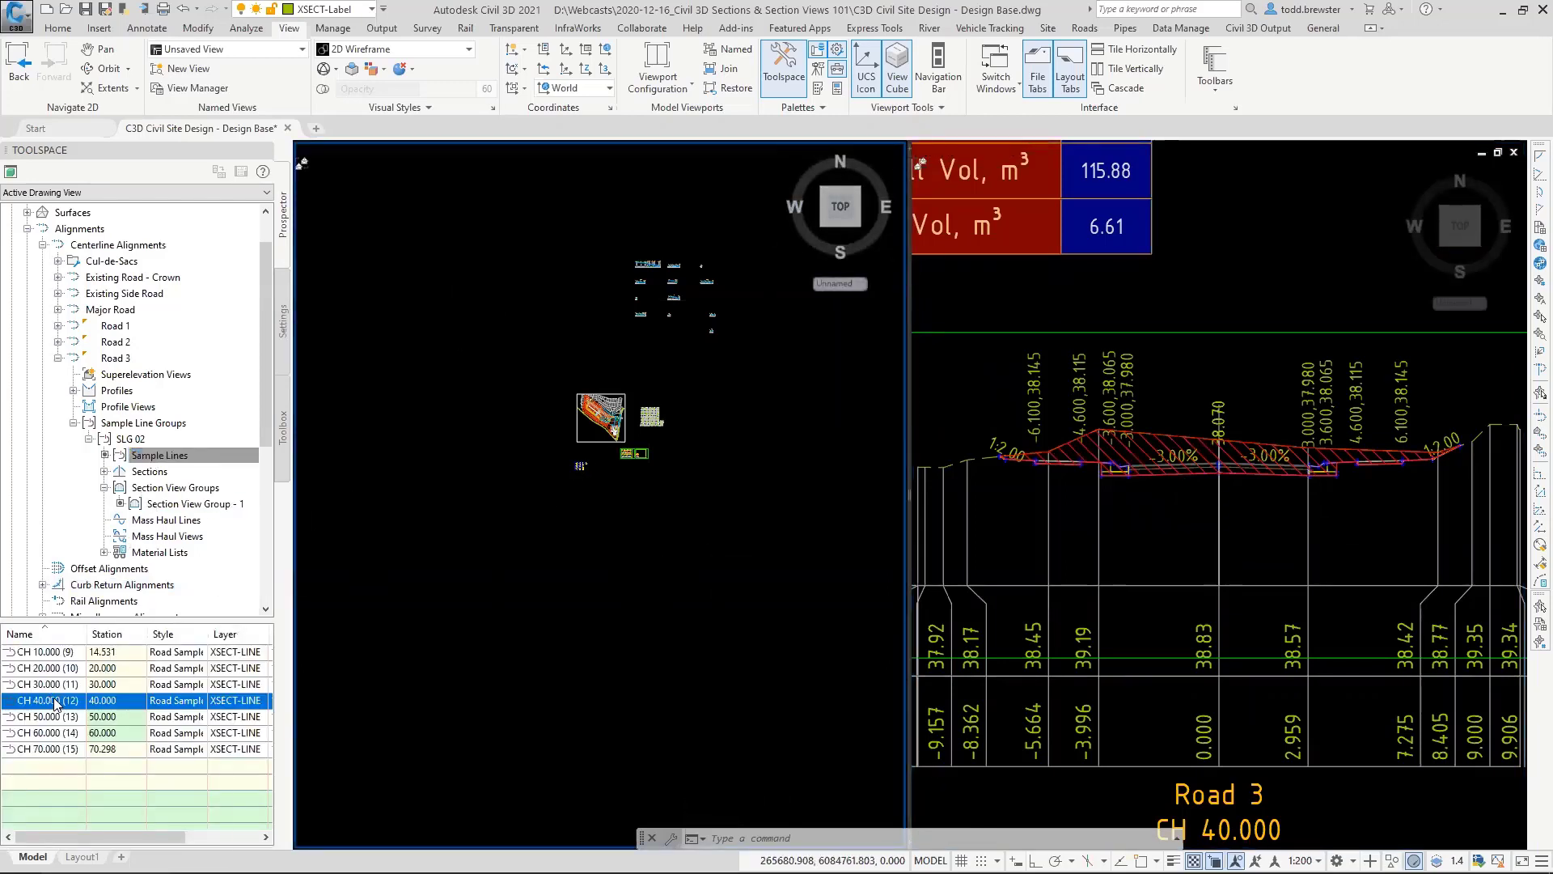
{"action": "right_click", "coordinate": [73, 700]}
{"action": "left_click", "coordinate": [107, 771]}
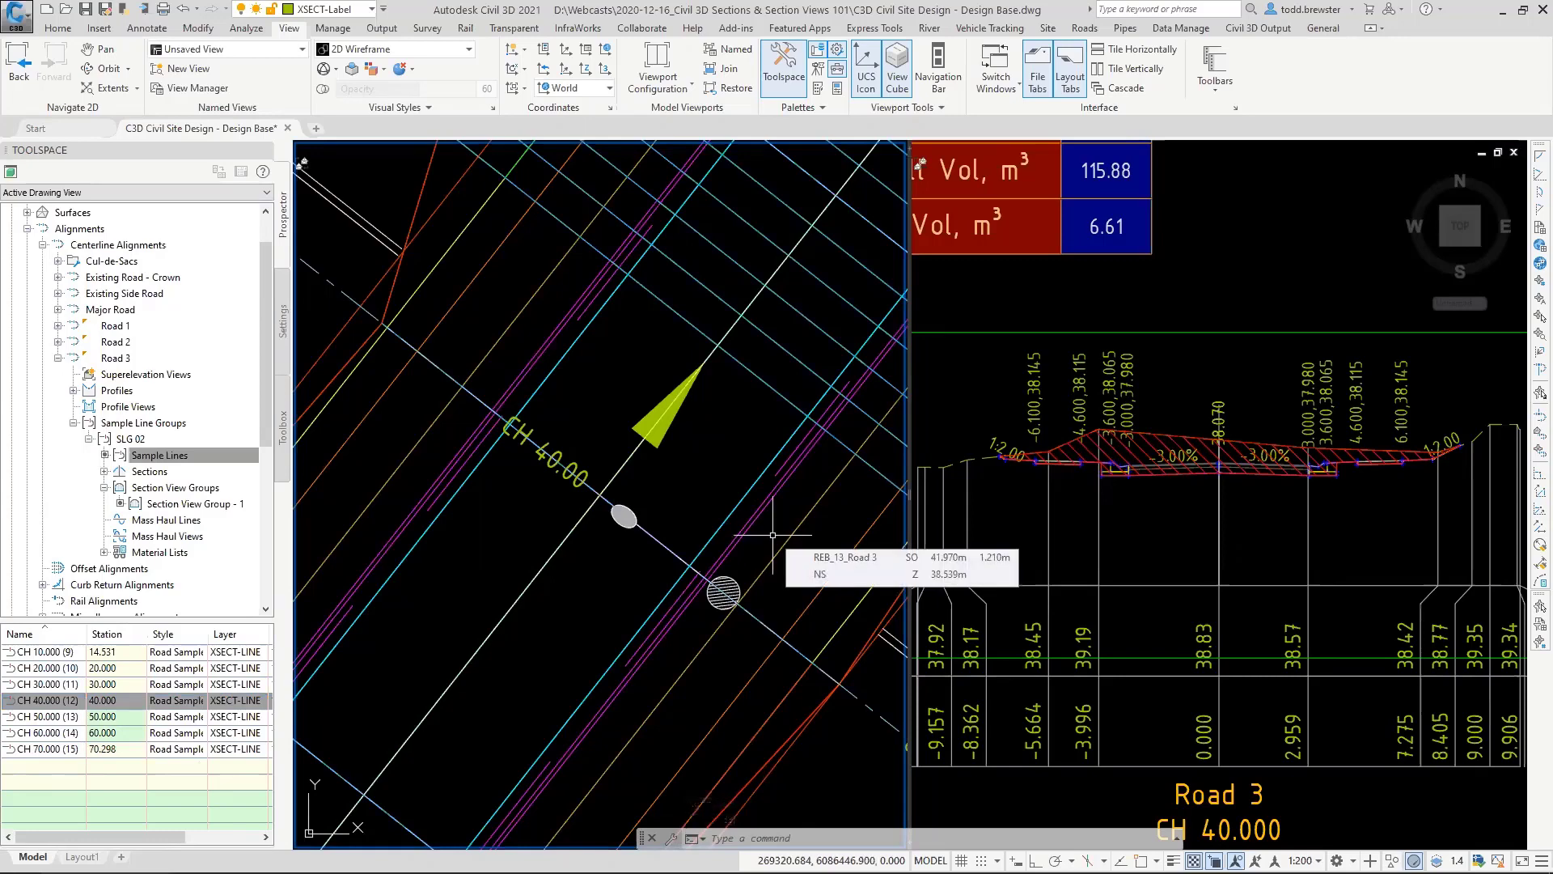
{"action": "scroll", "coordinate": [622, 446], "scroll_direction": "down", "scroll_amount": 1}
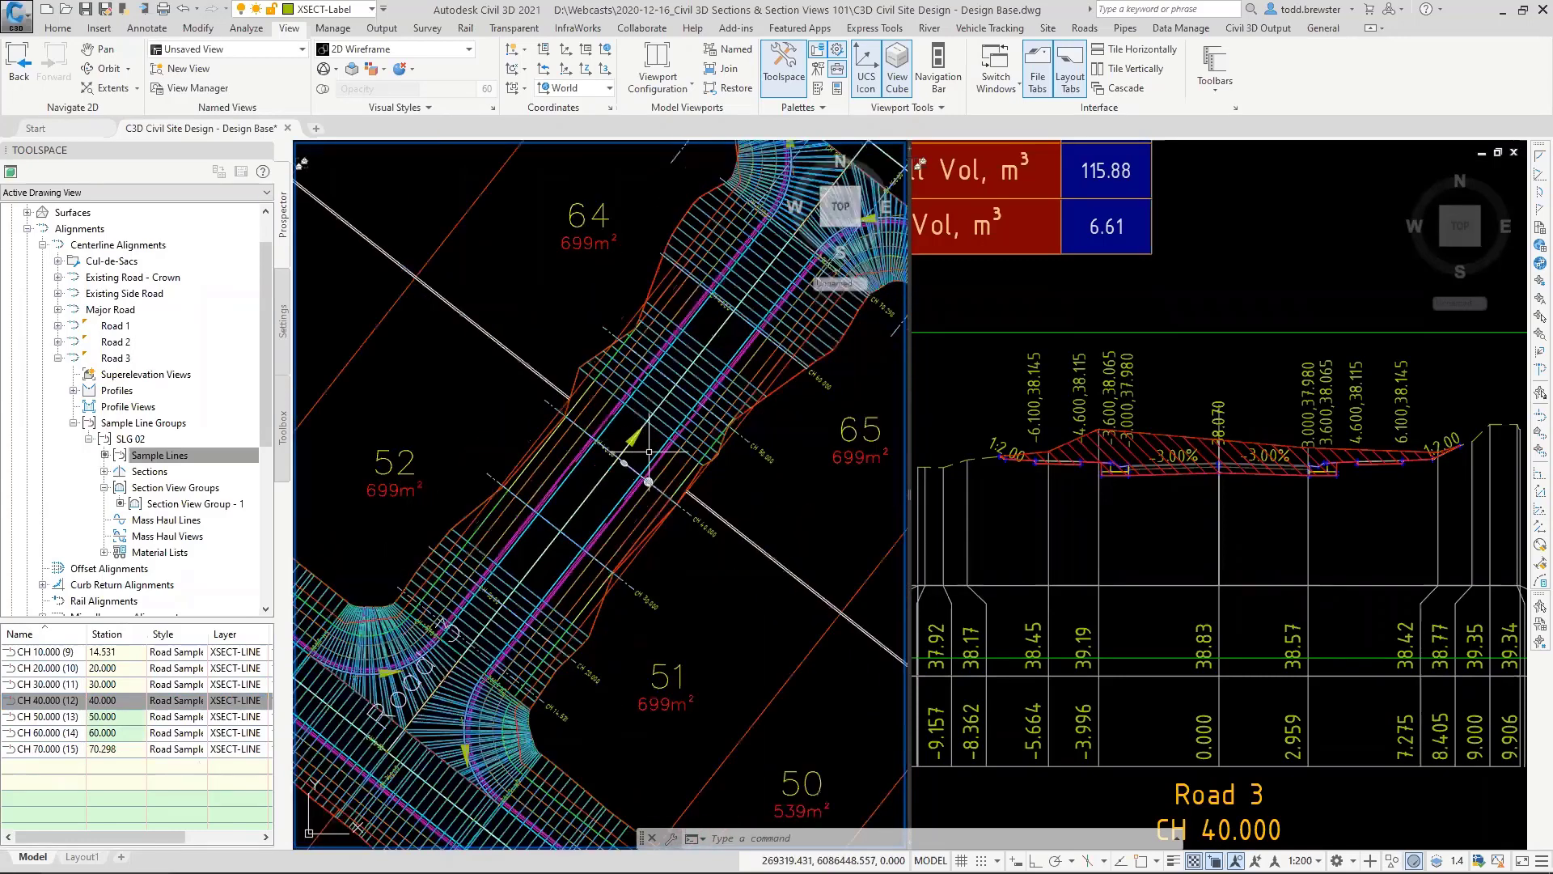
{"action": "scroll", "coordinate": [639, 453], "scroll_direction": "up", "scroll_amount": 1}
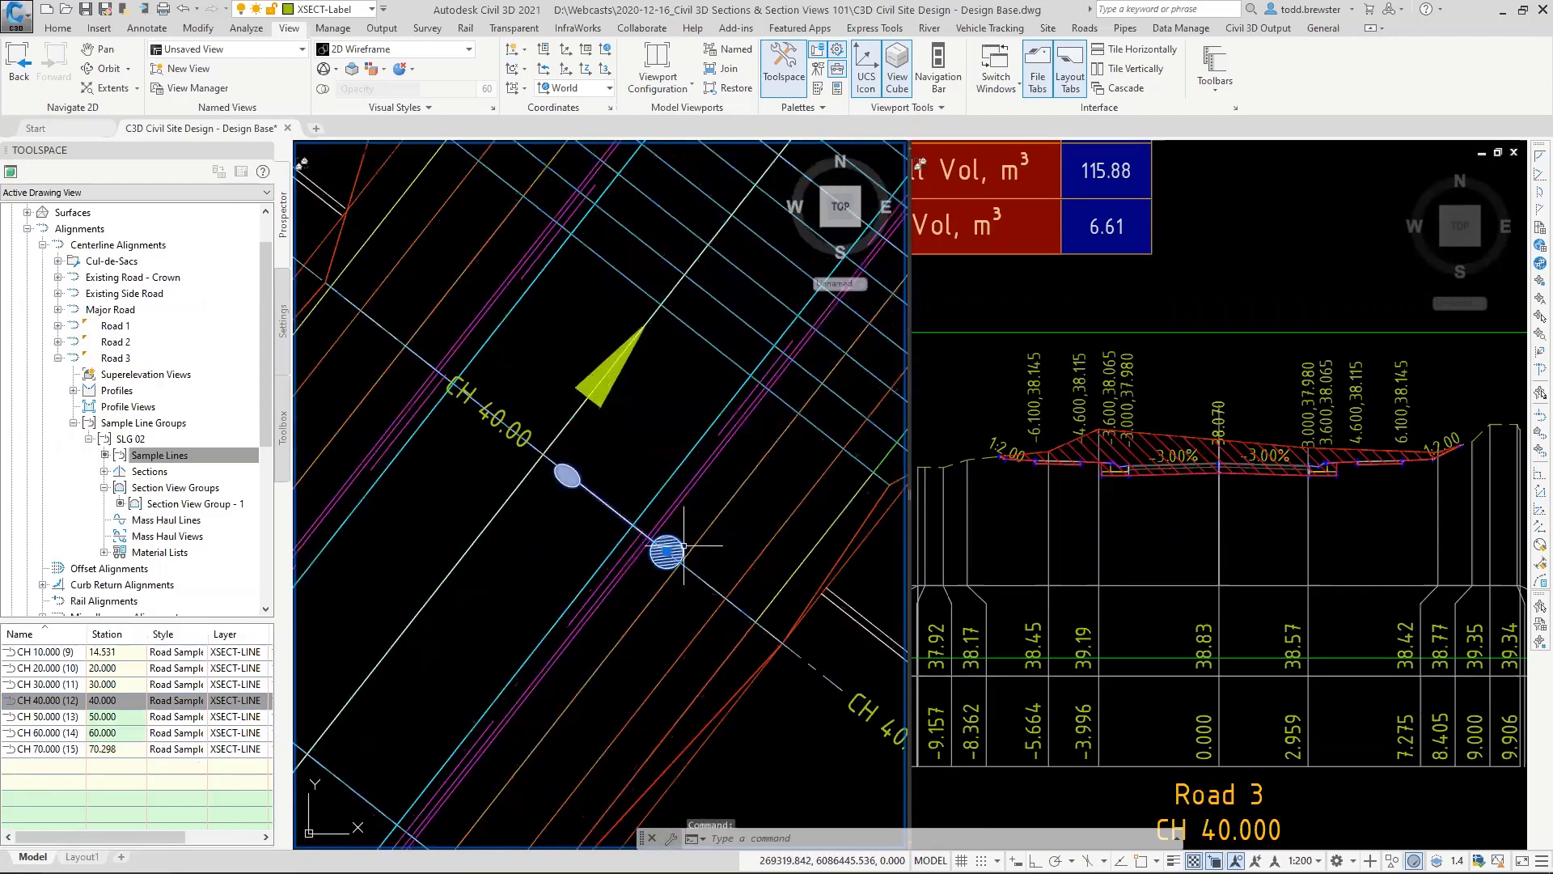
{"action": "left_click", "coordinate": [672, 537]}
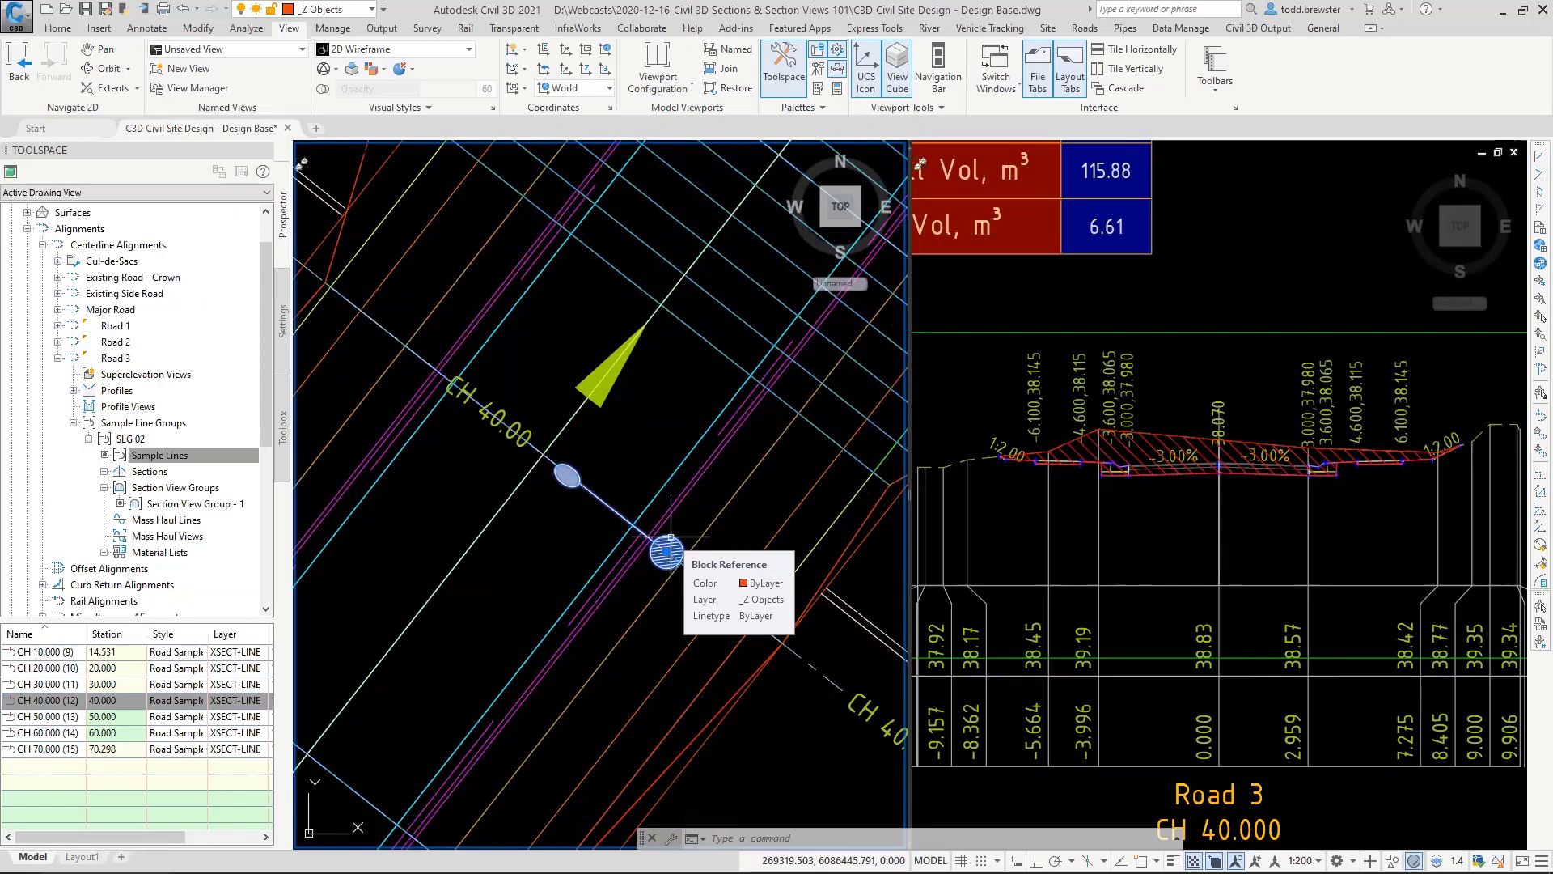
{"action": "key", "text": "Escape"}
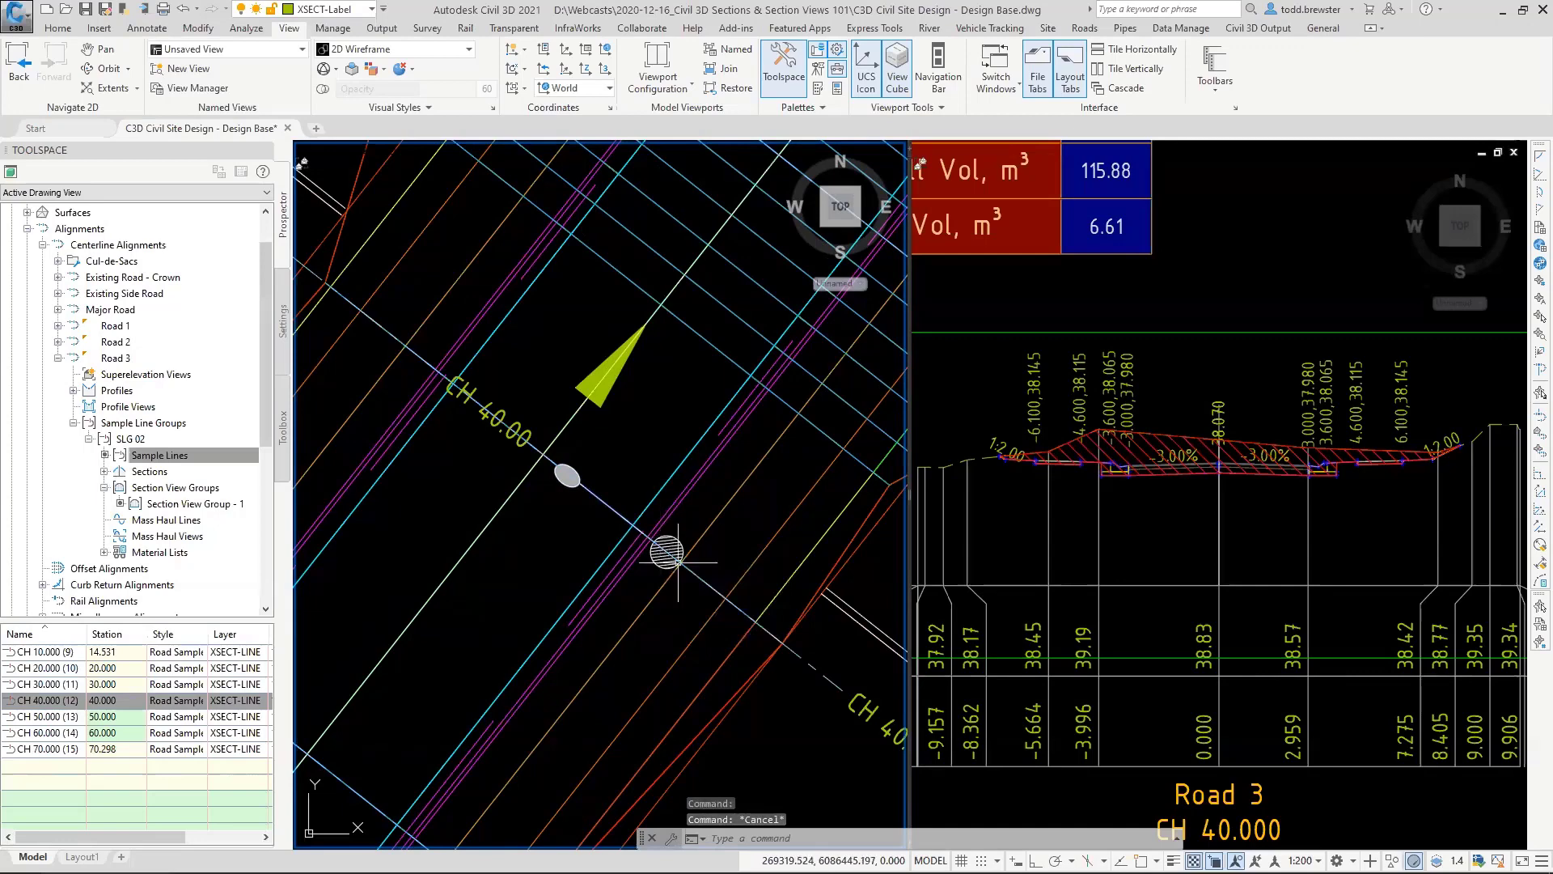
{"action": "left_click", "coordinate": [663, 550]}
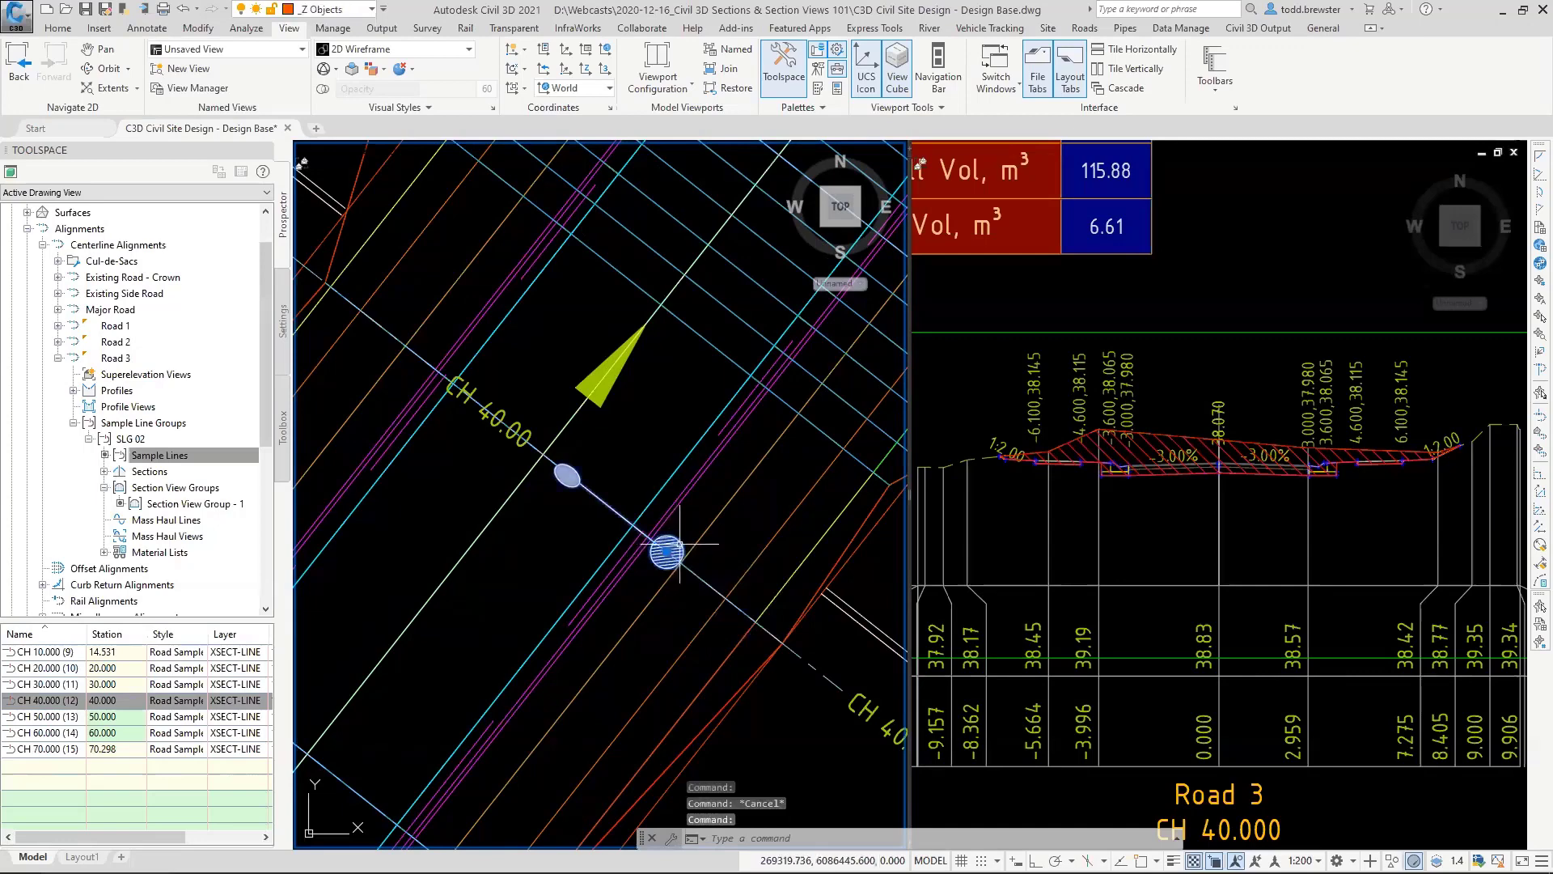
{"action": "key", "text": "ctrl+1"}
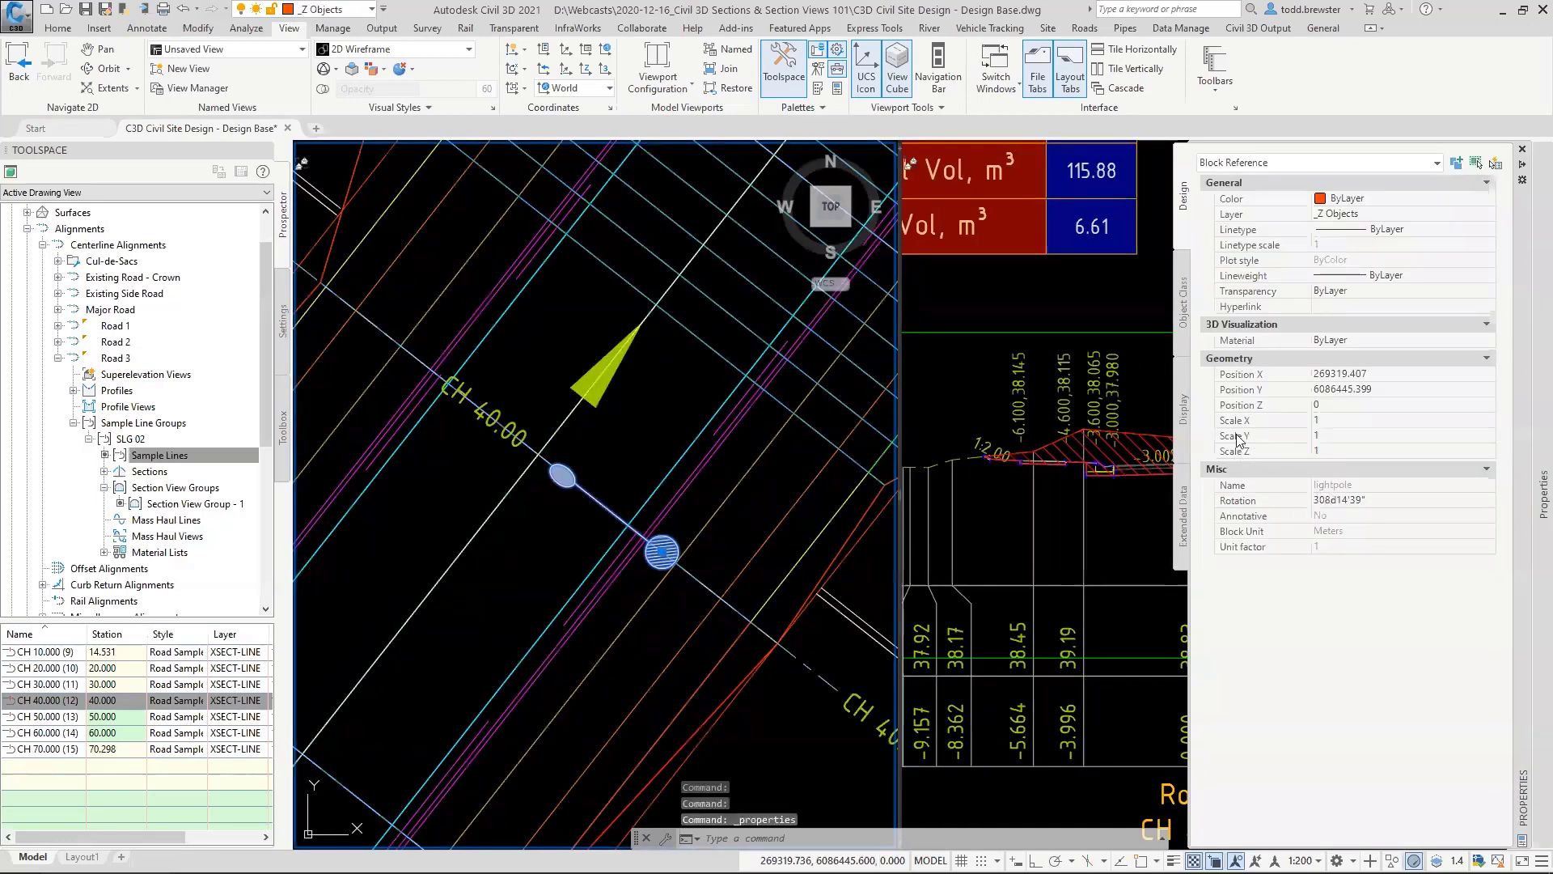
{"action": "left_click", "coordinate": [1524, 151]}
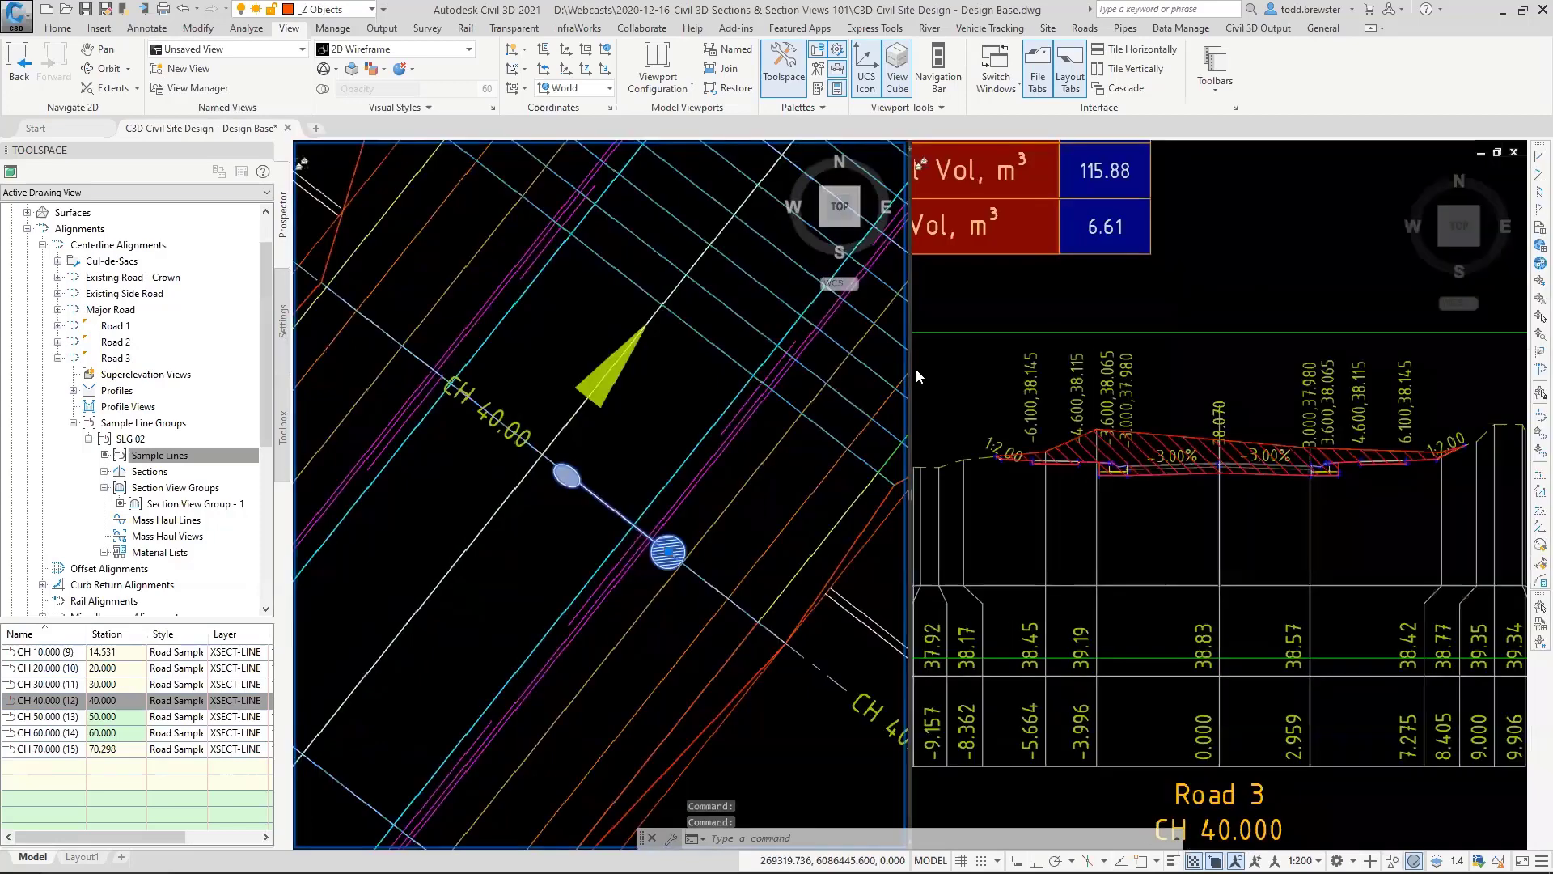
{"action": "key", "text": "Escape"}
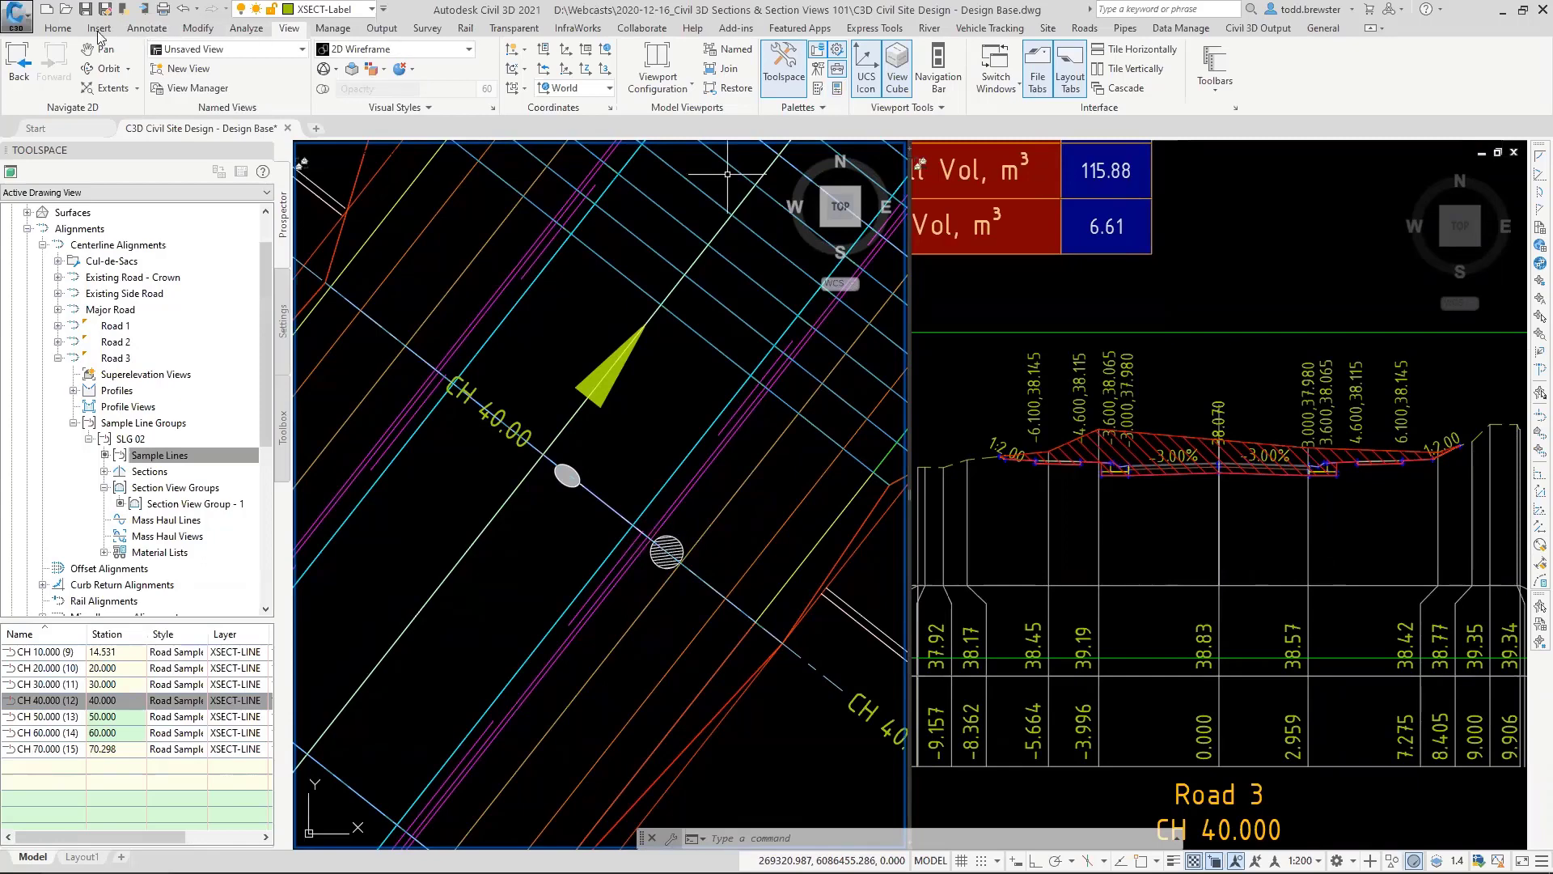
Step: Run Project Objects To Section View on the light pole, ending the first attempt early
{"action": "left_click", "coordinate": [58, 27]}
{"action": "left_click", "coordinate": [515, 88]}
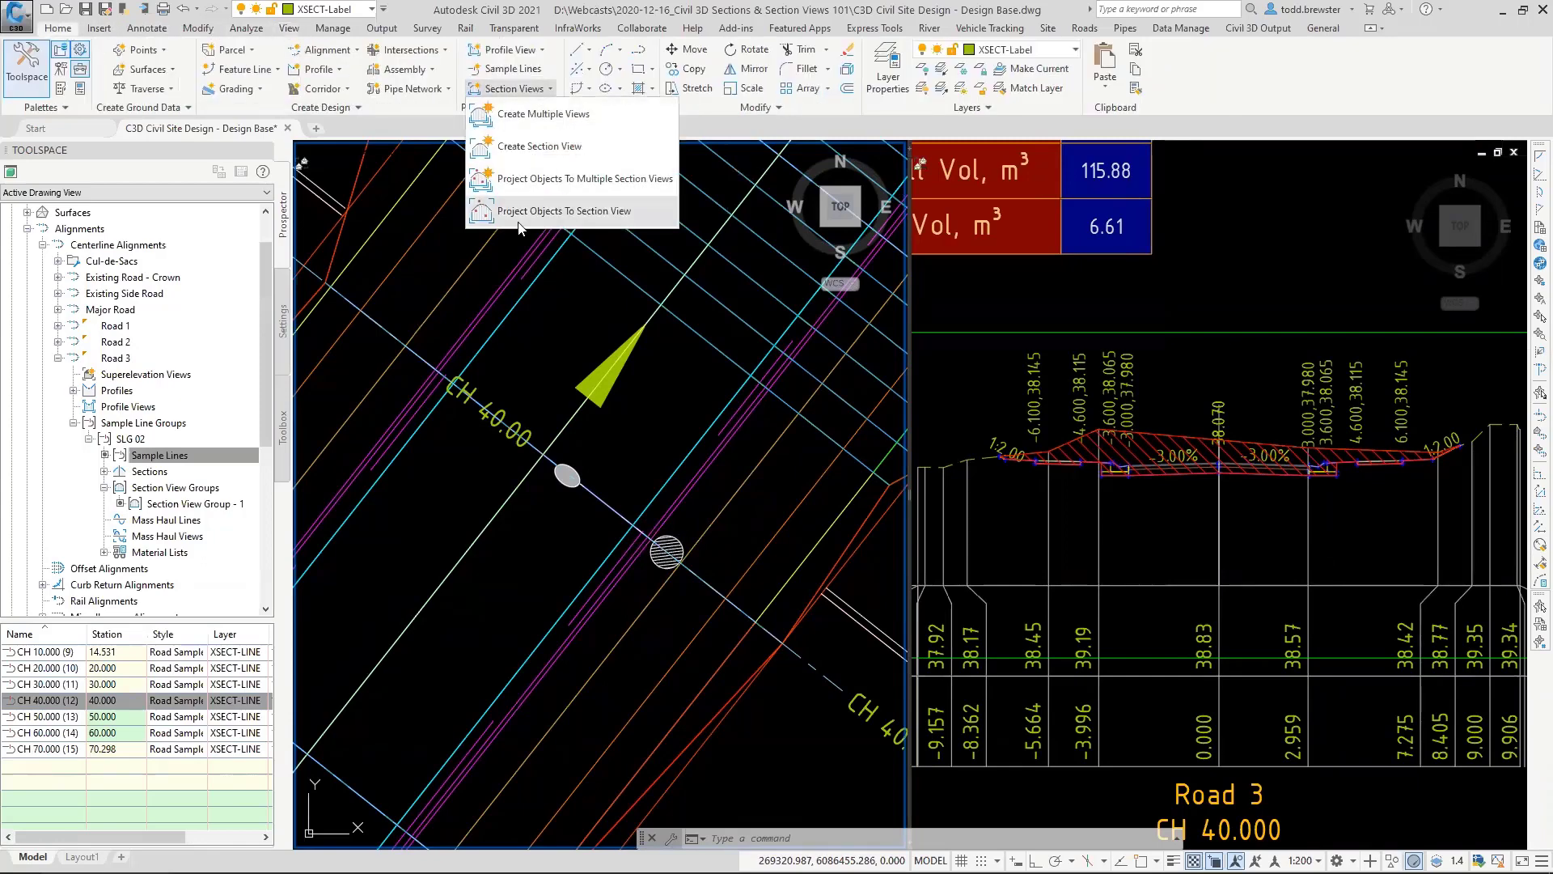
{"action": "left_click", "coordinate": [575, 212]}
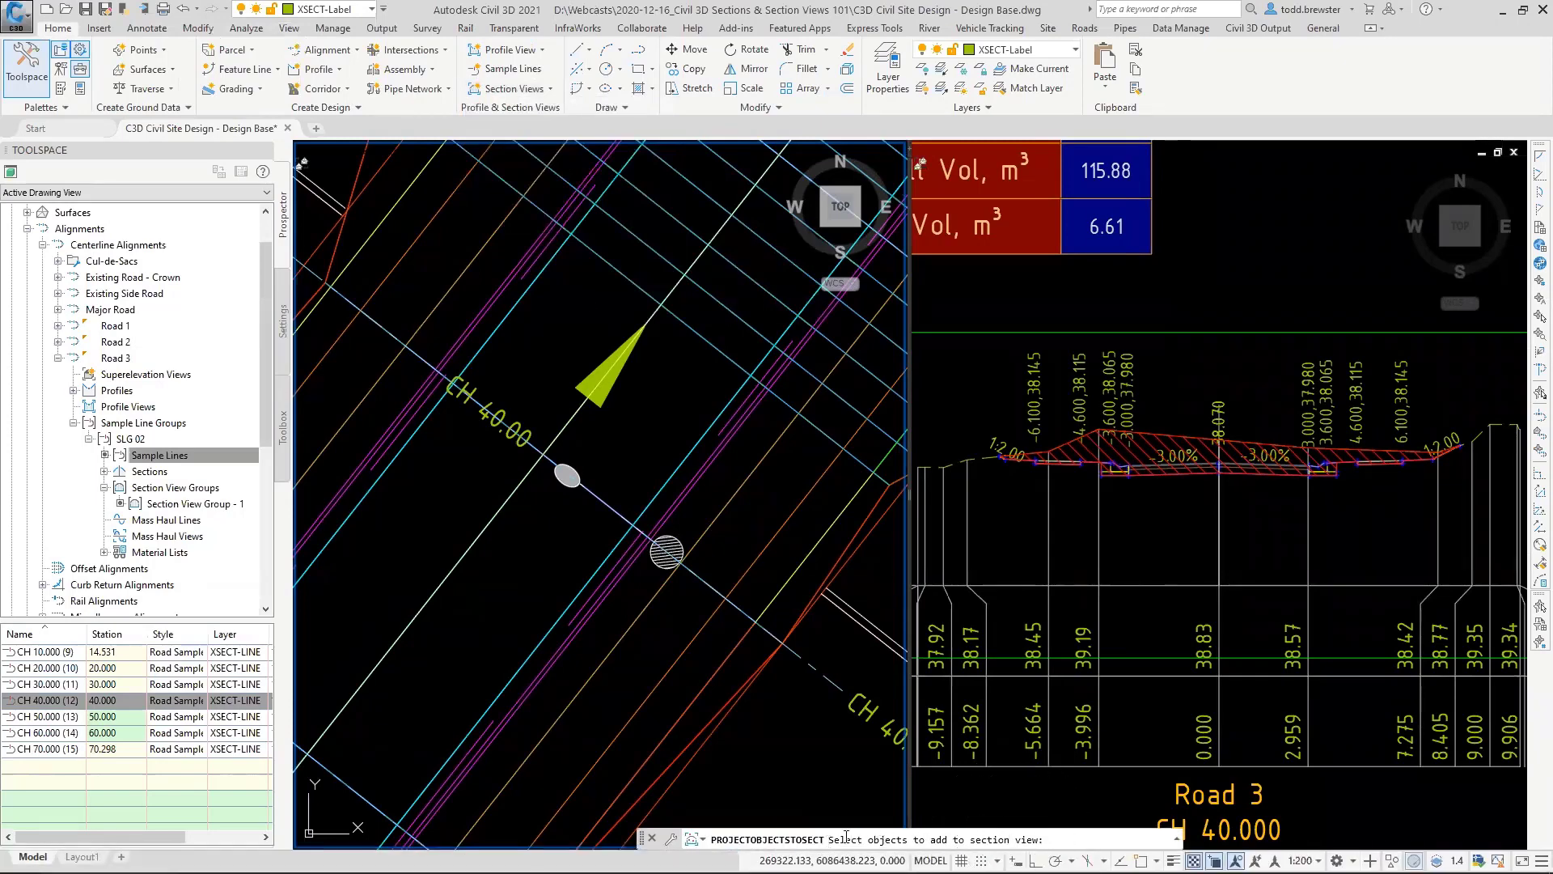
{"action": "left_click", "coordinate": [631, 525]}
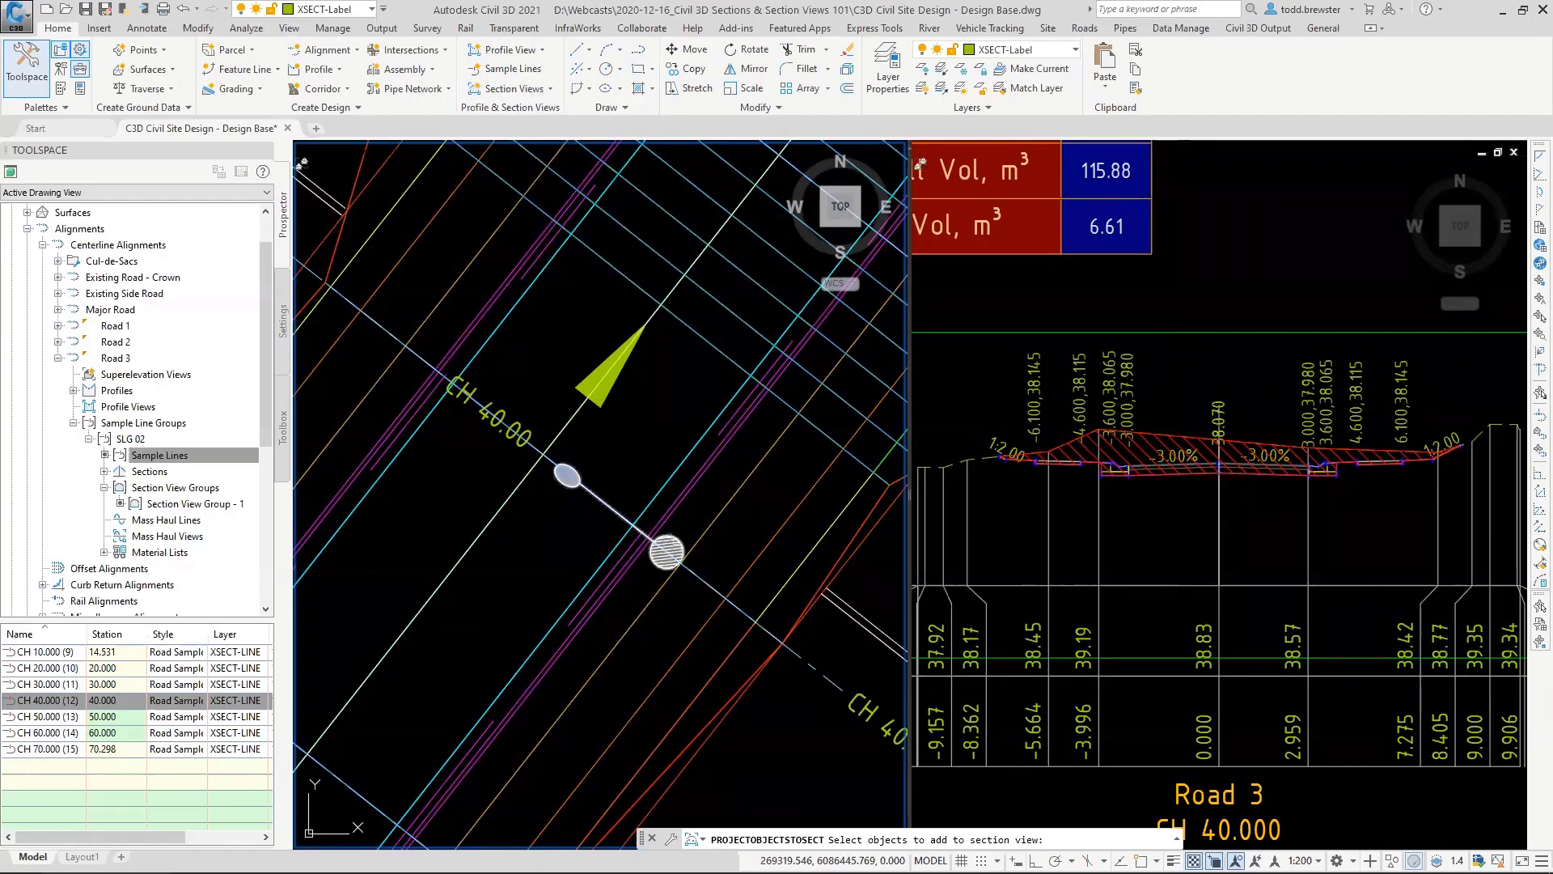
{"action": "key", "text": "Return"}
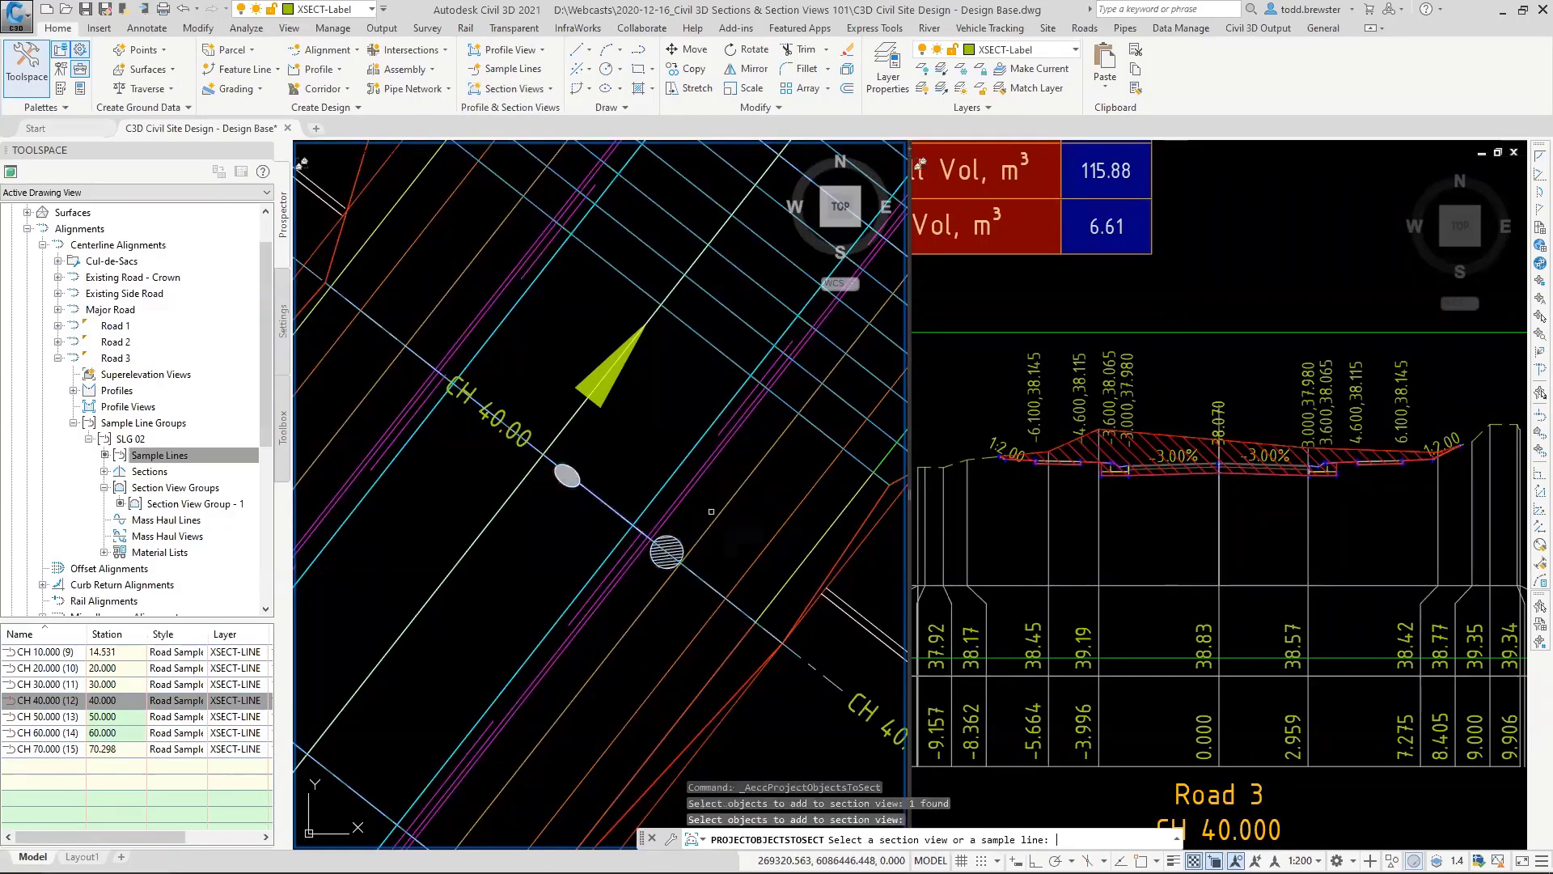
{"action": "key", "text": "Return"}
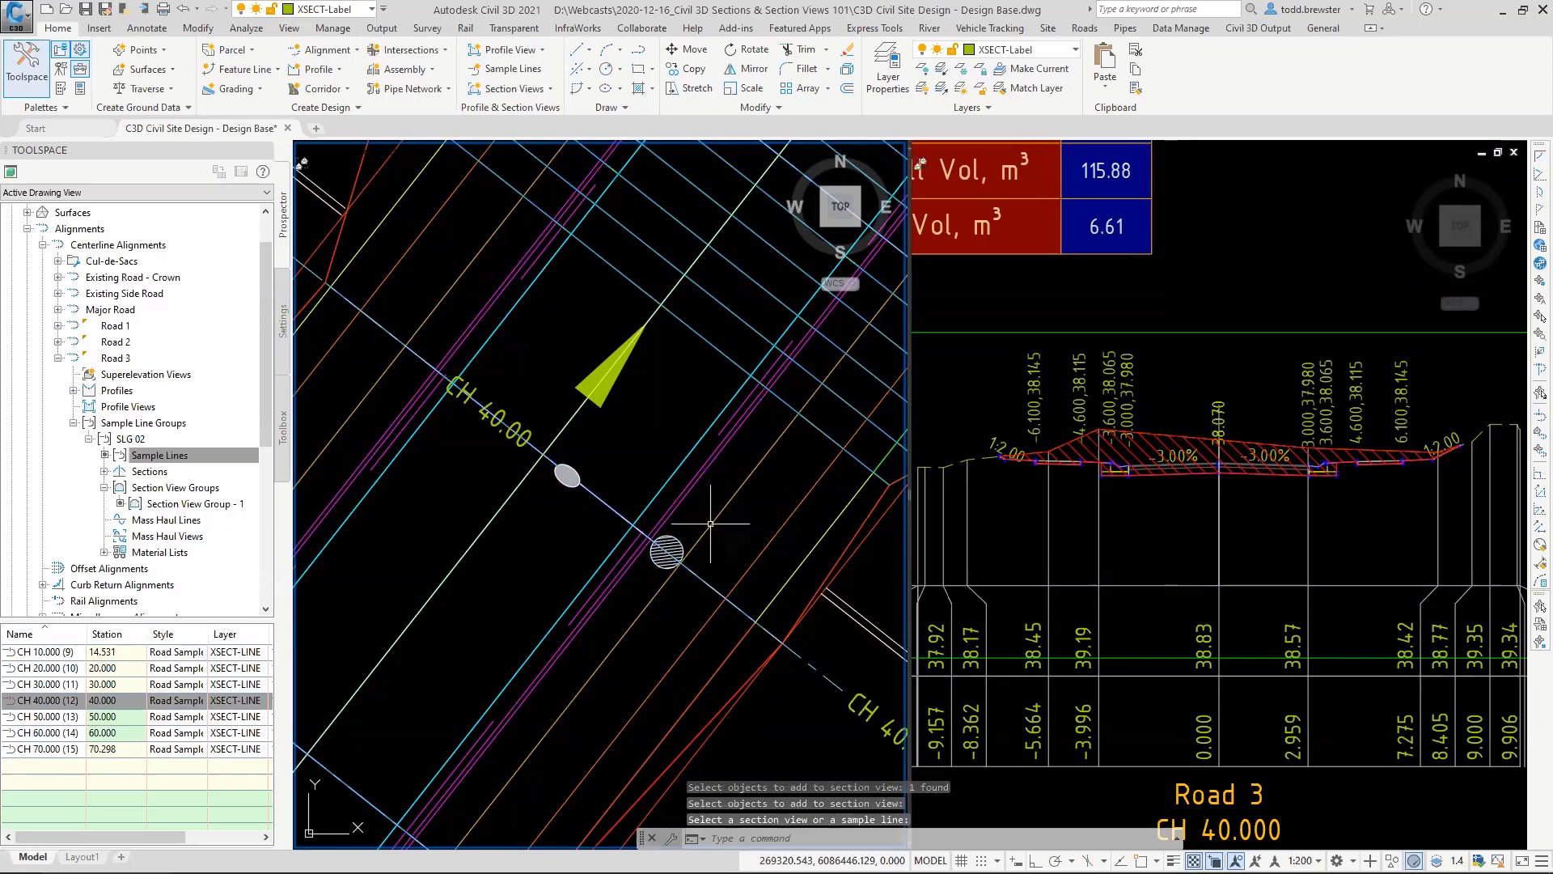
Step: Rerun Project Objects To Section View with the light pole, targeting the CH 40 section view
{"action": "left_click", "coordinate": [510, 91]}
{"action": "left_click", "coordinate": [534, 211]}
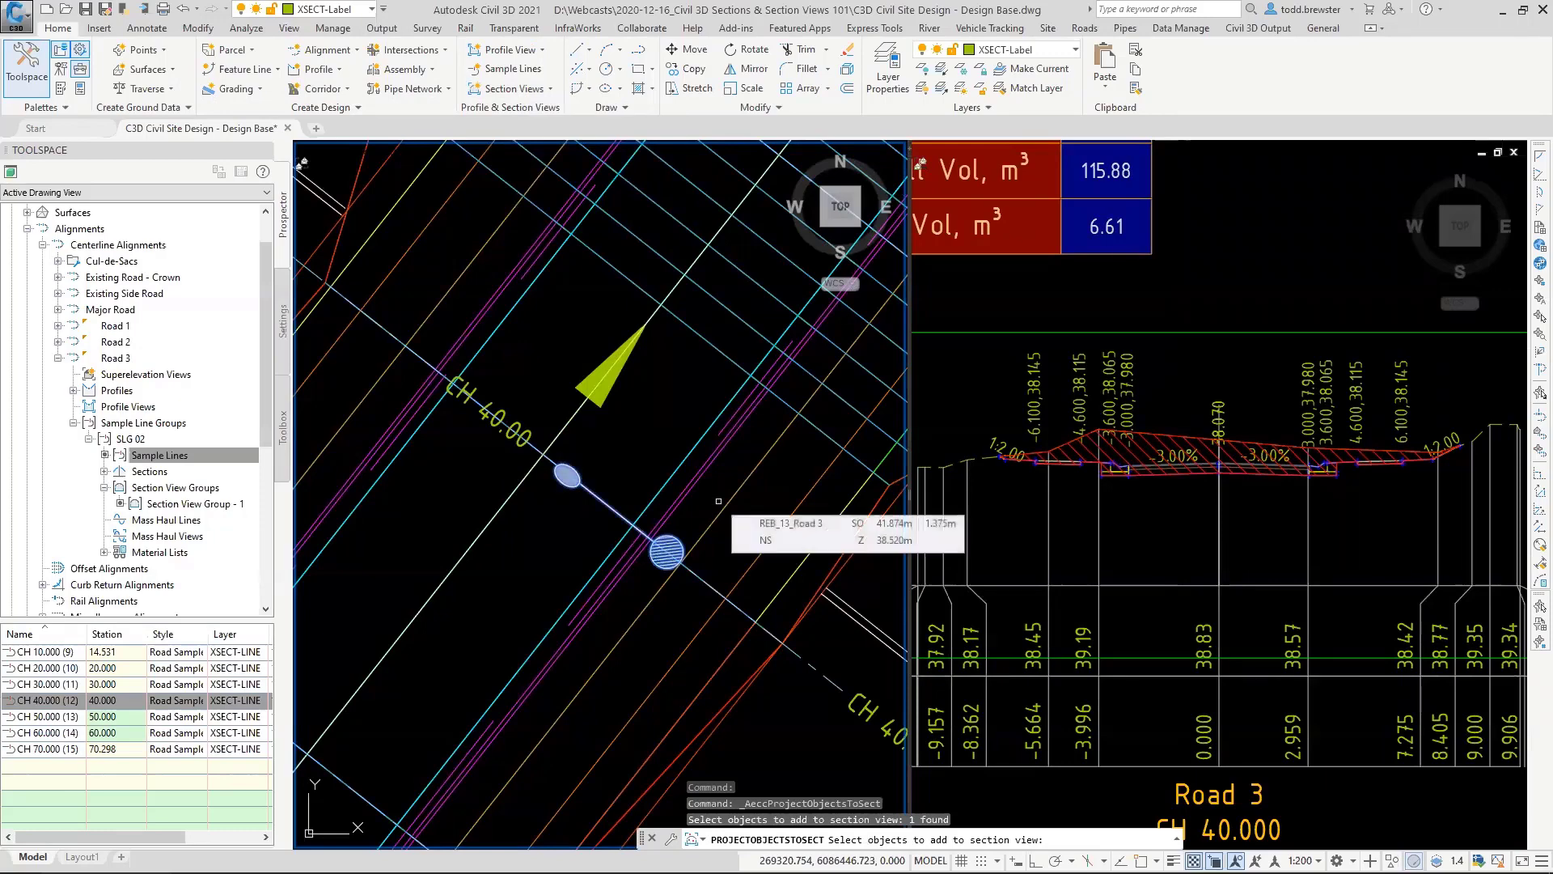
{"action": "key", "text": "Return"}
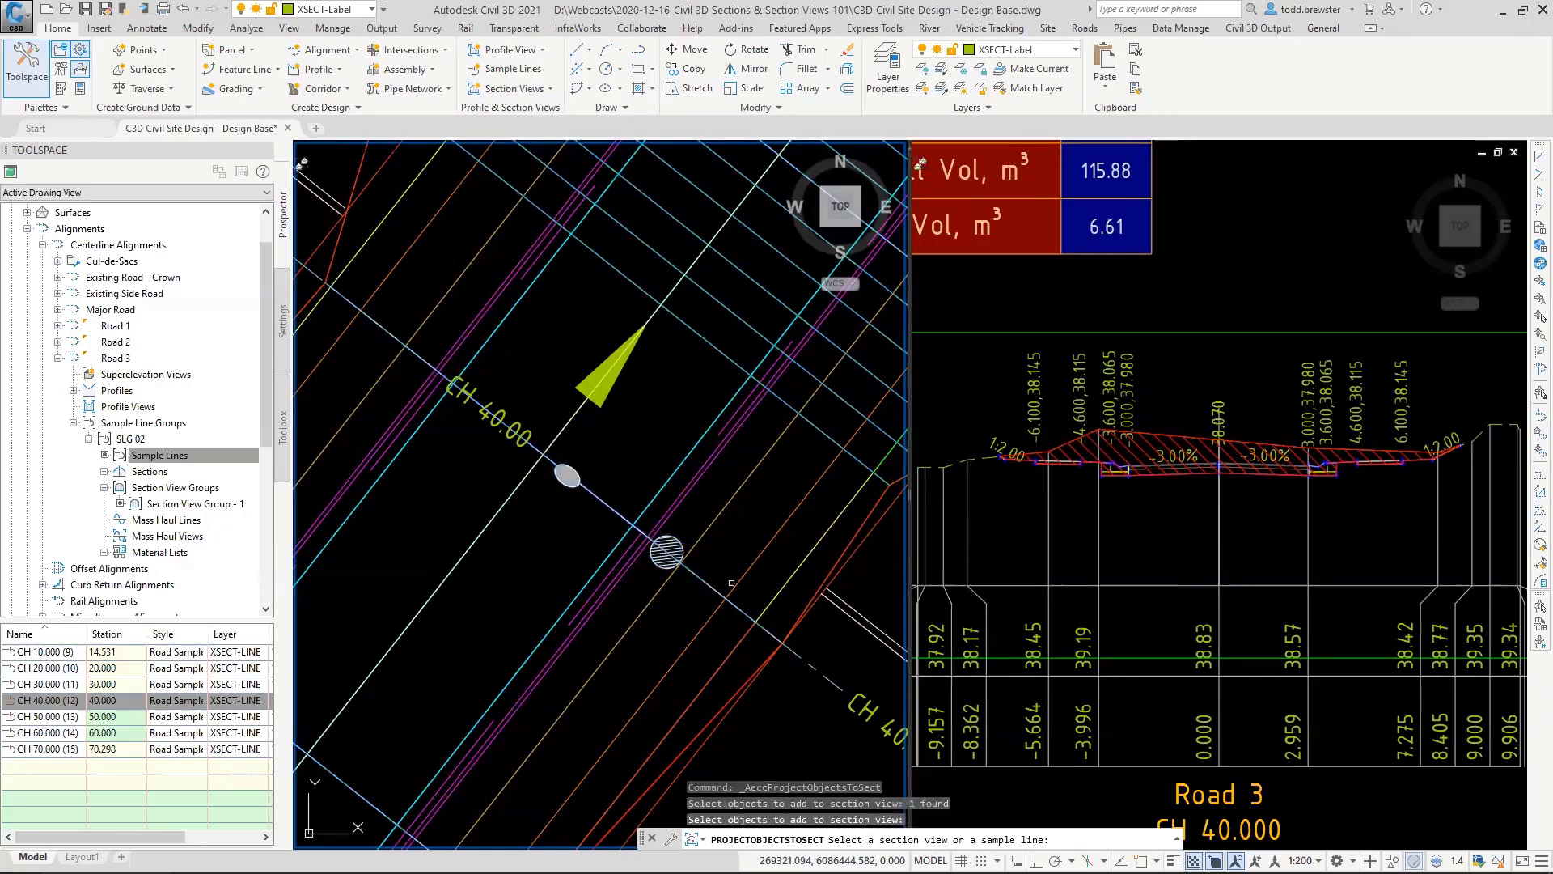
{"action": "left_click", "coordinate": [978, 332]}
{"action": "left_click", "coordinate": [977, 332]}
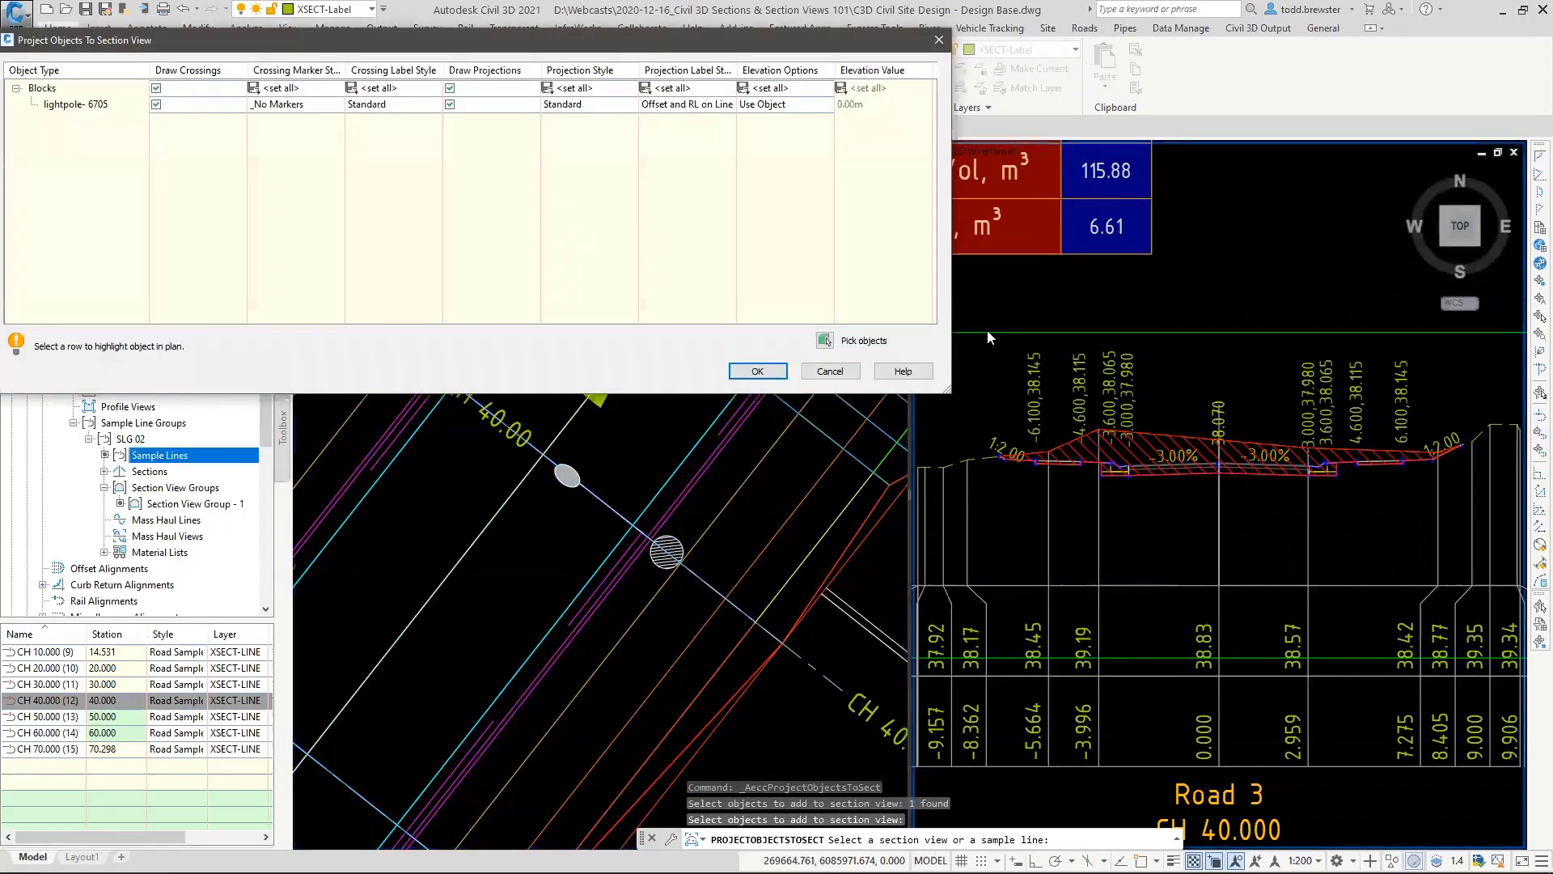
Step: Project the light pole with Draw Crossings off, label style <none> and C3D-TotalModel elevation
{"action": "left_click_drag", "start_coordinate": [568, 34], "coordinate": [638, 29]}
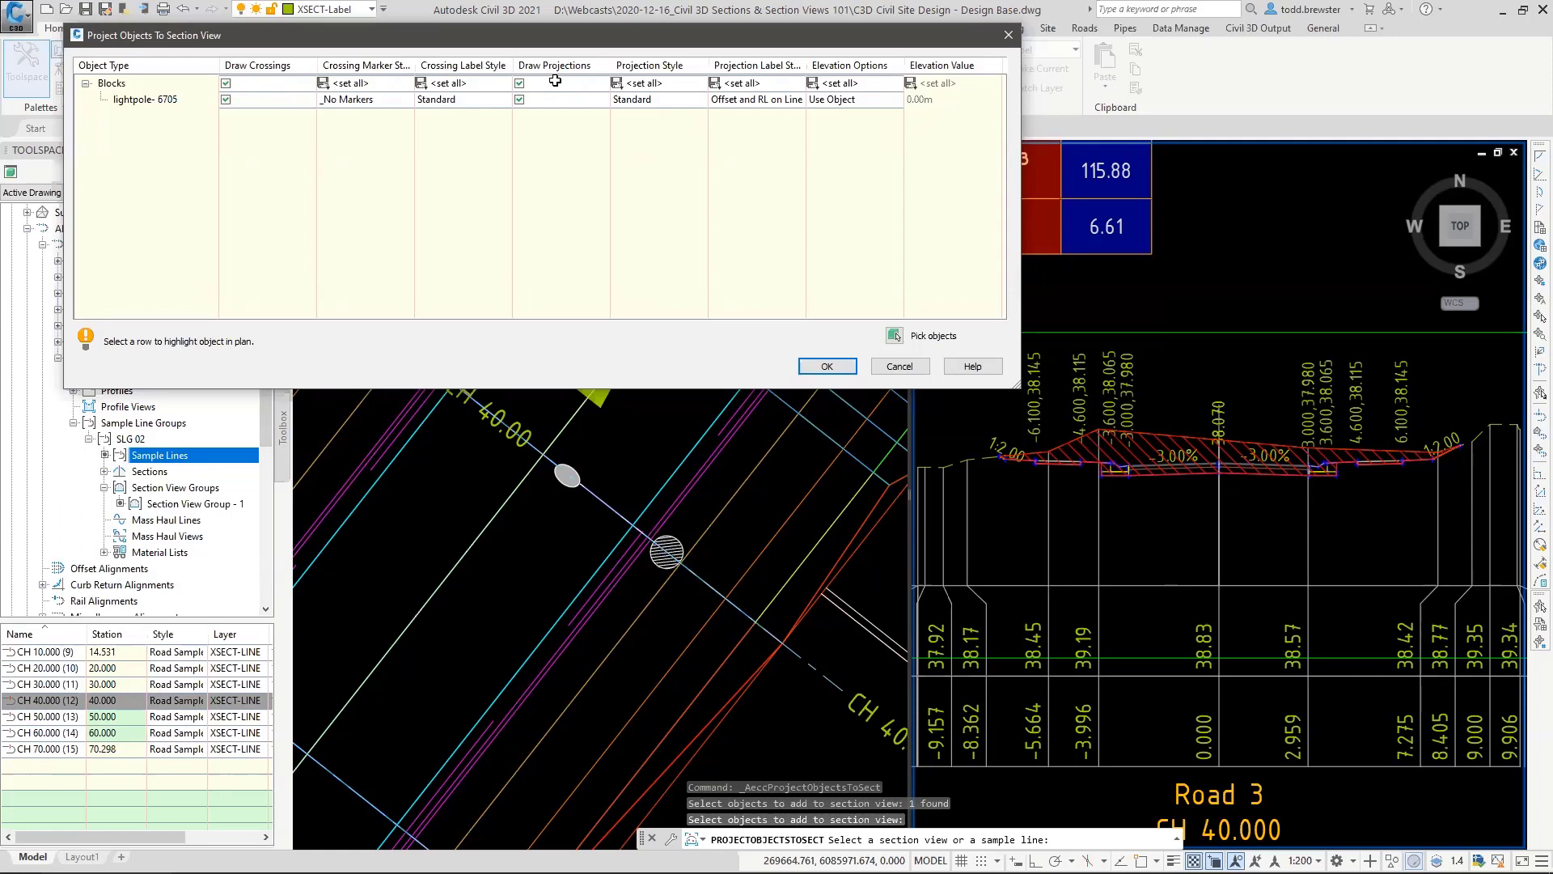
{"action": "left_click", "coordinate": [226, 84]}
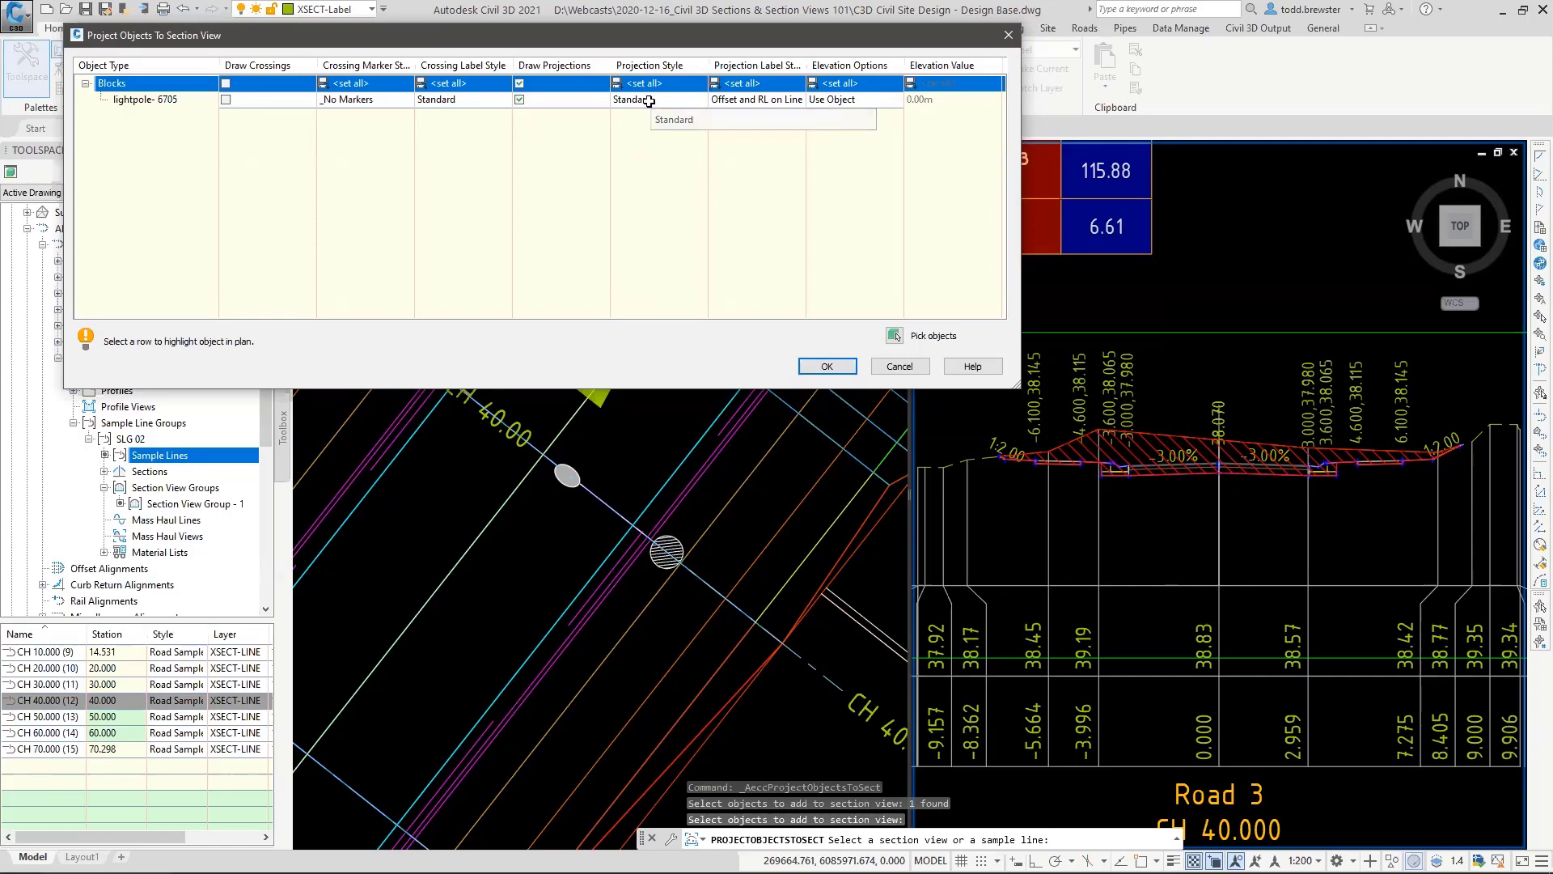
{"action": "left_click", "coordinate": [777, 101]}
{"action": "left_click", "coordinate": [754, 418]}
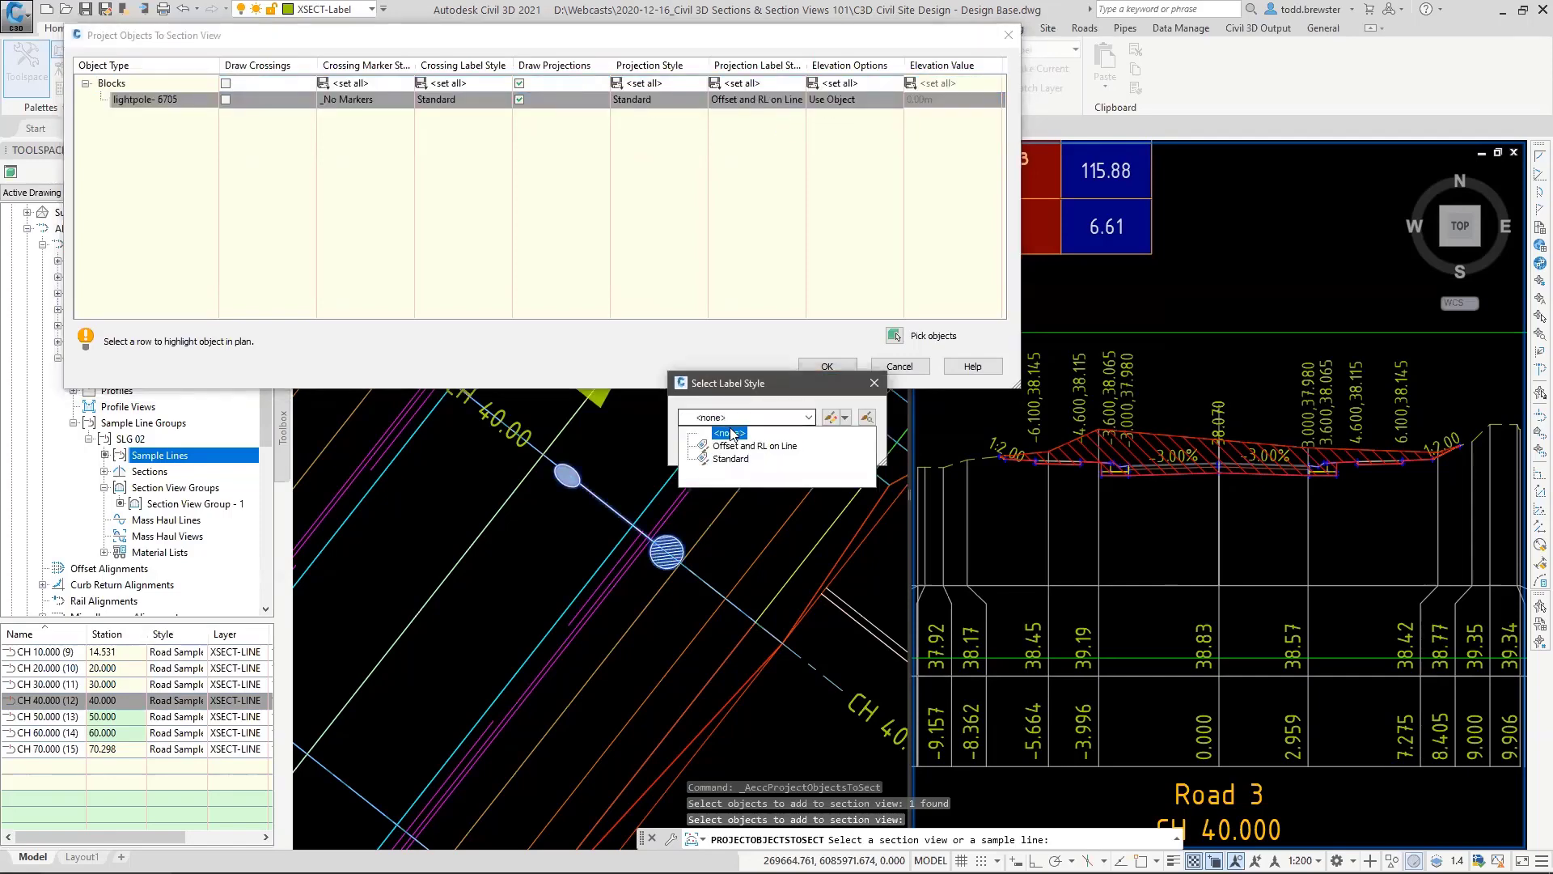
{"action": "left_click", "coordinate": [736, 433]}
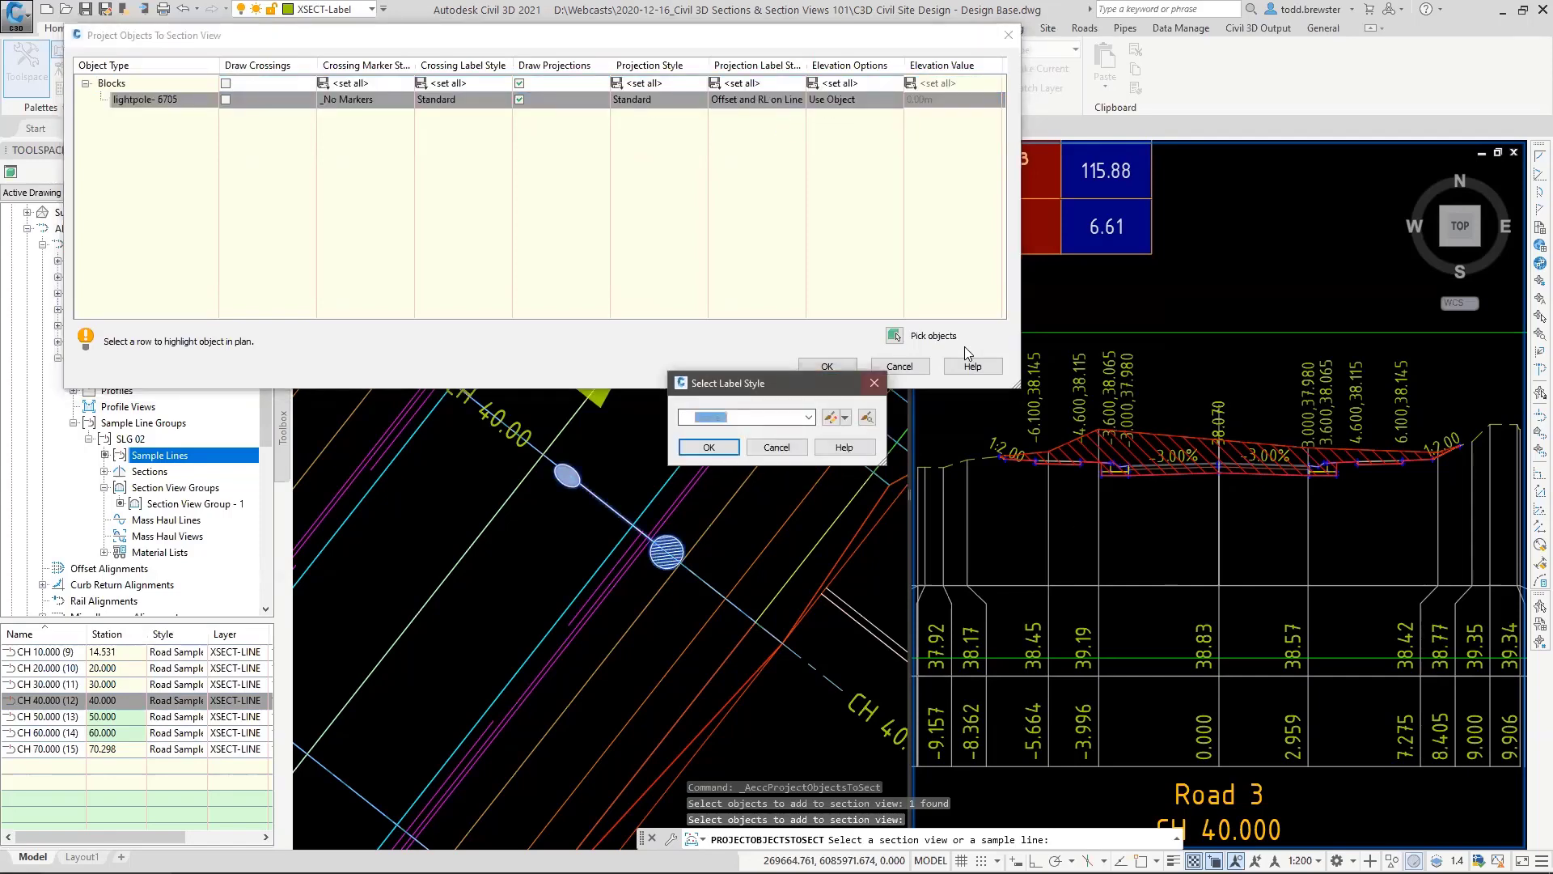
{"action": "left_click", "coordinate": [708, 447]}
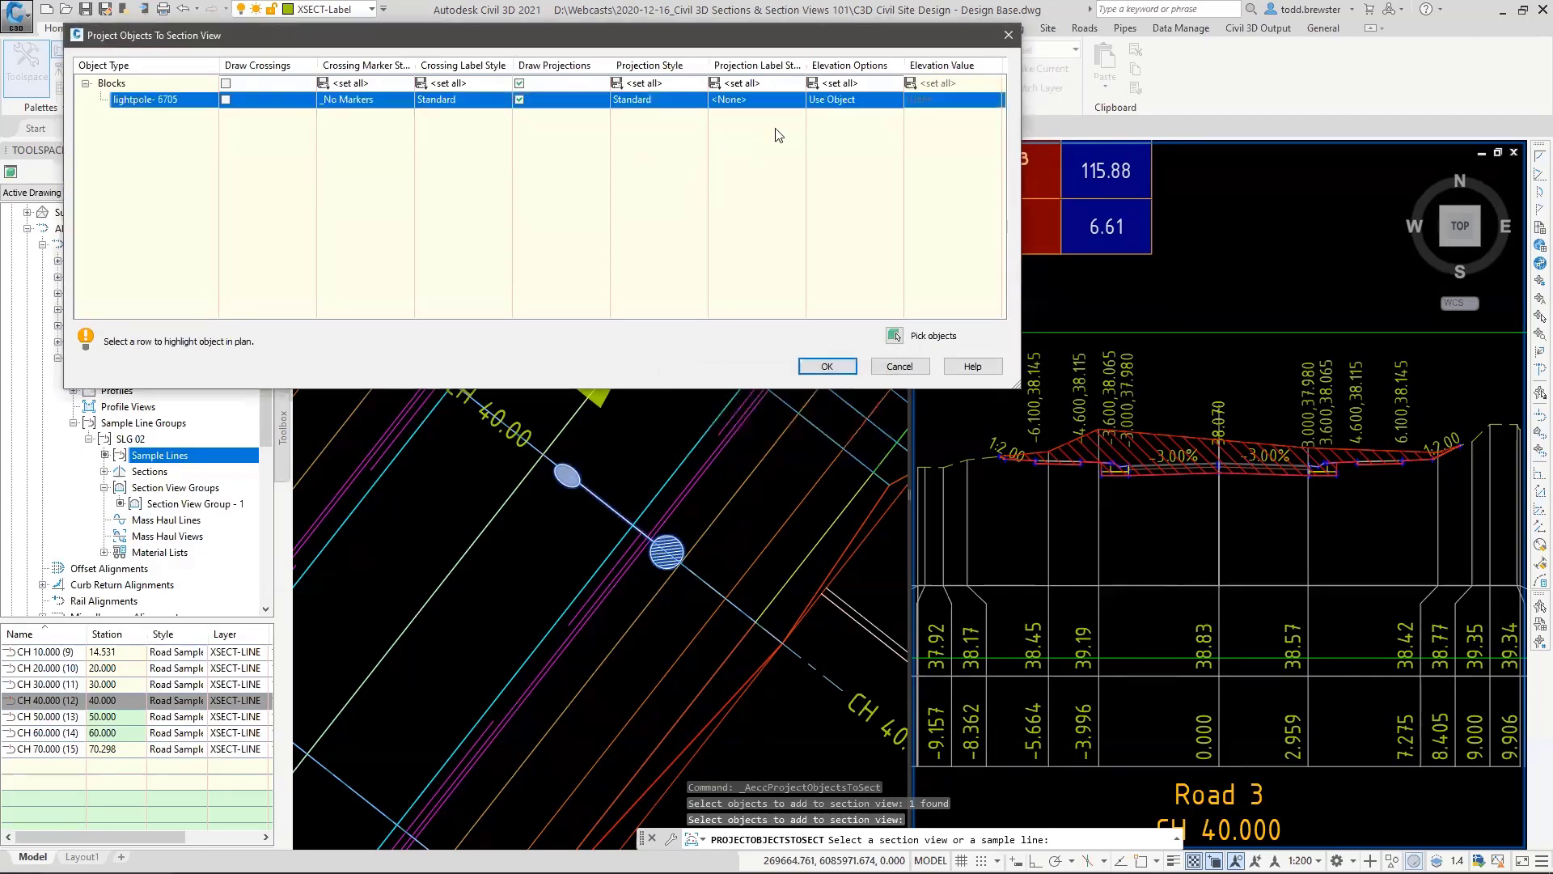
{"action": "left_click", "coordinate": [849, 98]}
{"action": "left_click", "coordinate": [870, 176]}
{"action": "left_click", "coordinate": [828, 364]}
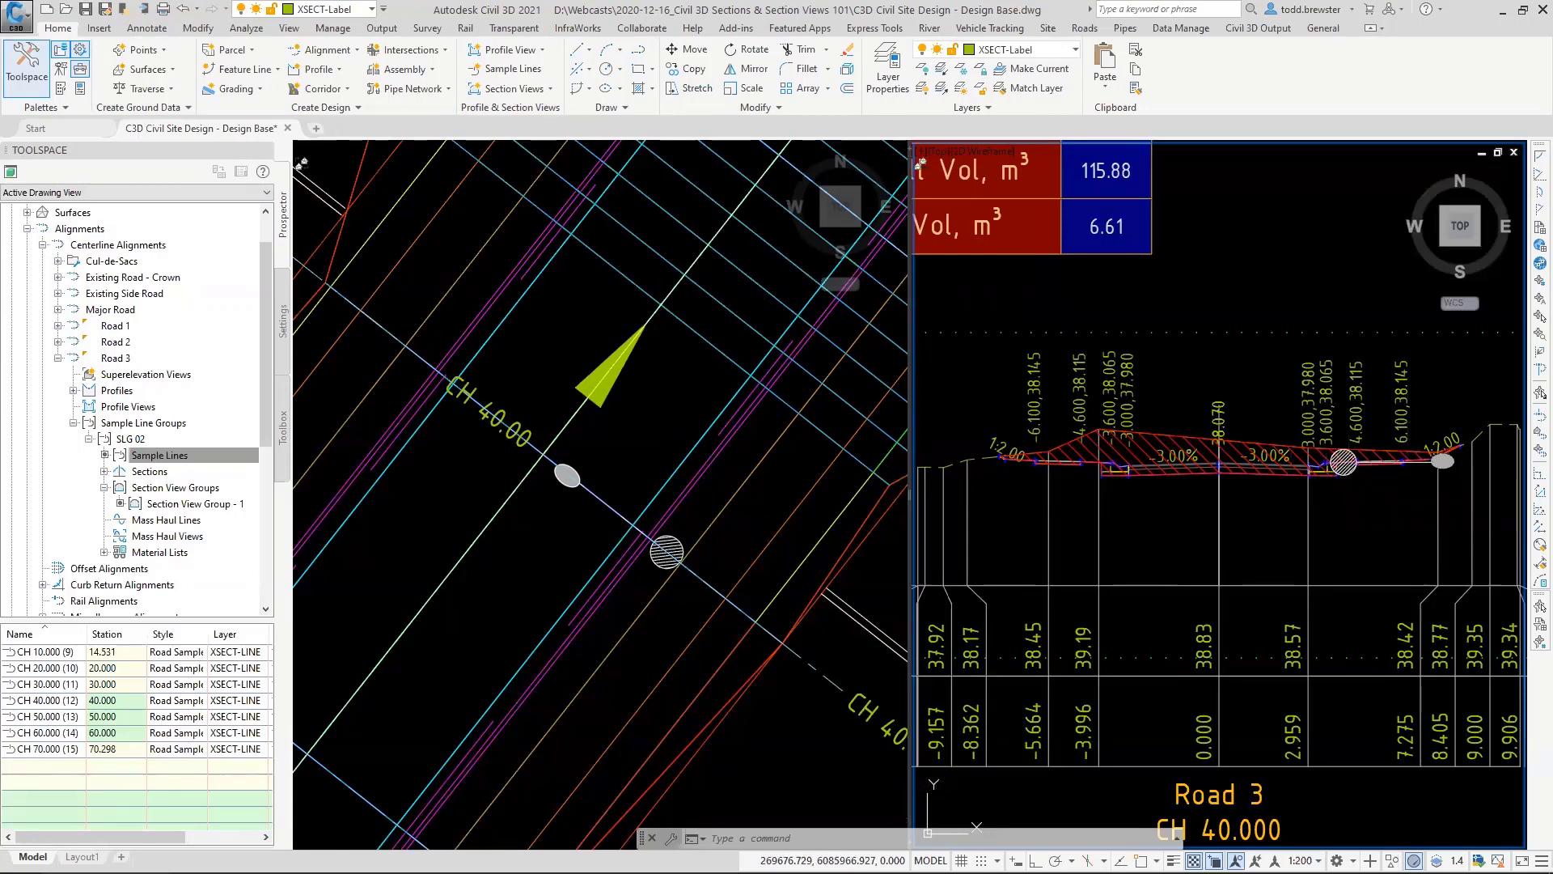
Step: Open Projection and Crossing Properties for the projected light pole in the CH 40.000 section
{"action": "left_click", "coordinate": [1344, 464]}
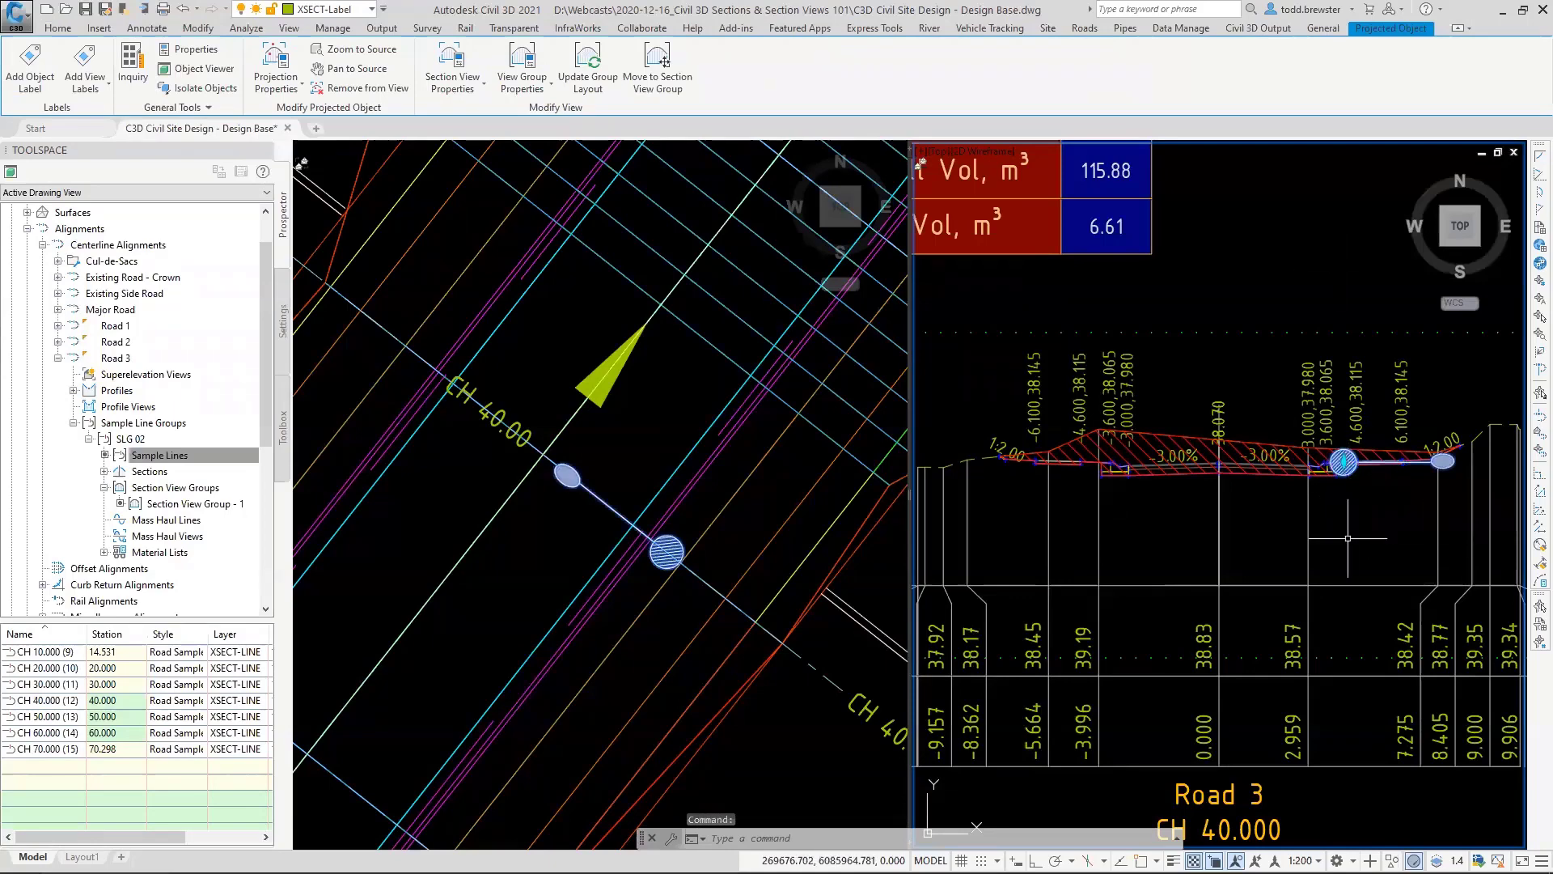
{"action": "right_click", "coordinate": [1200, 420]}
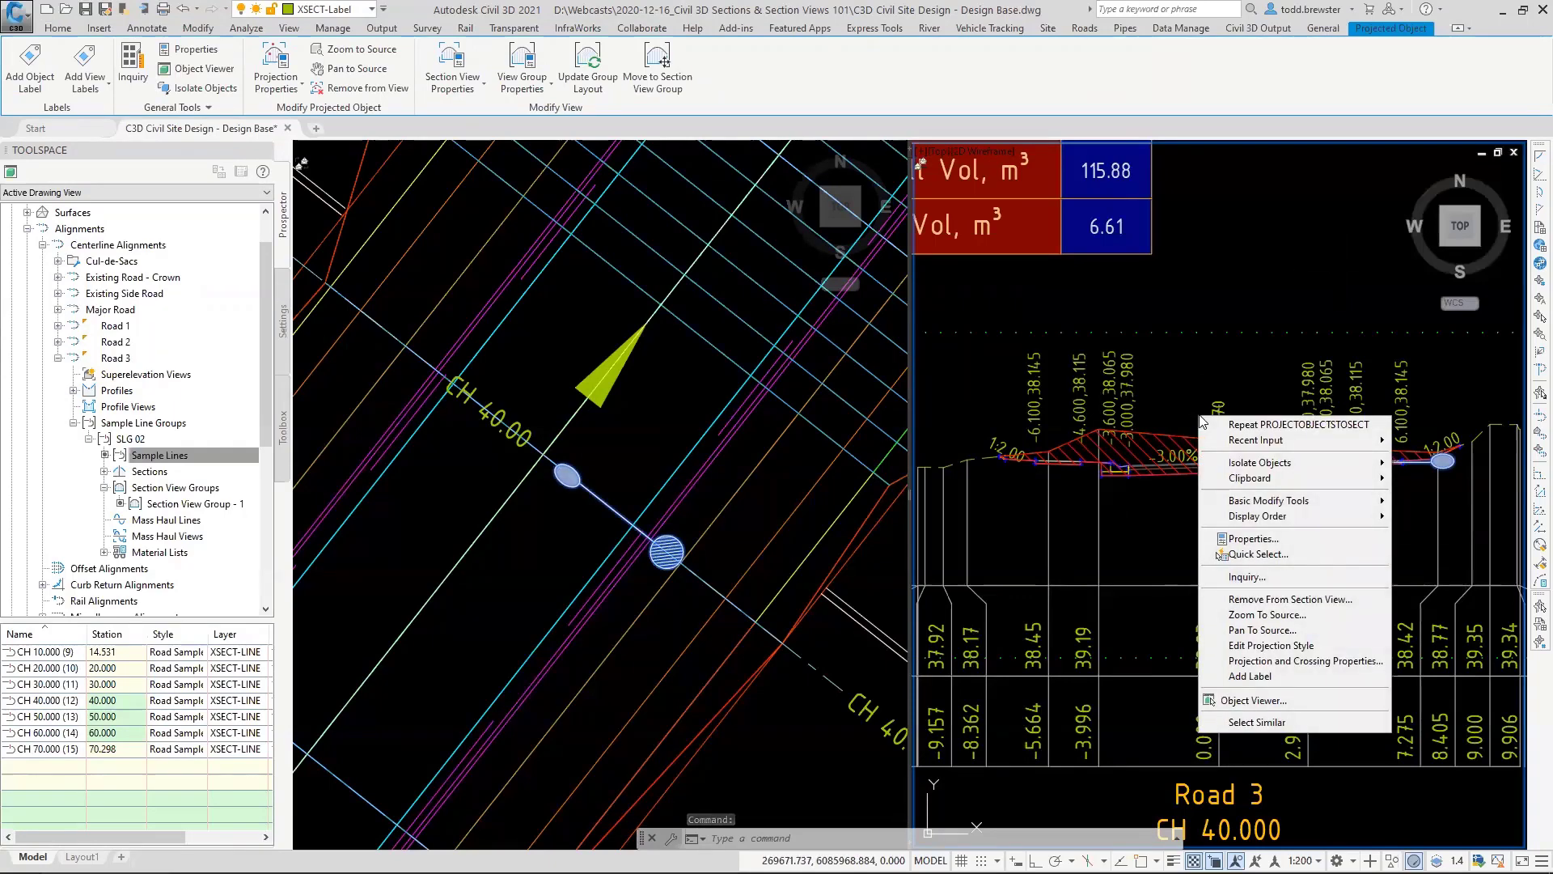
{"action": "left_click", "coordinate": [1312, 661]}
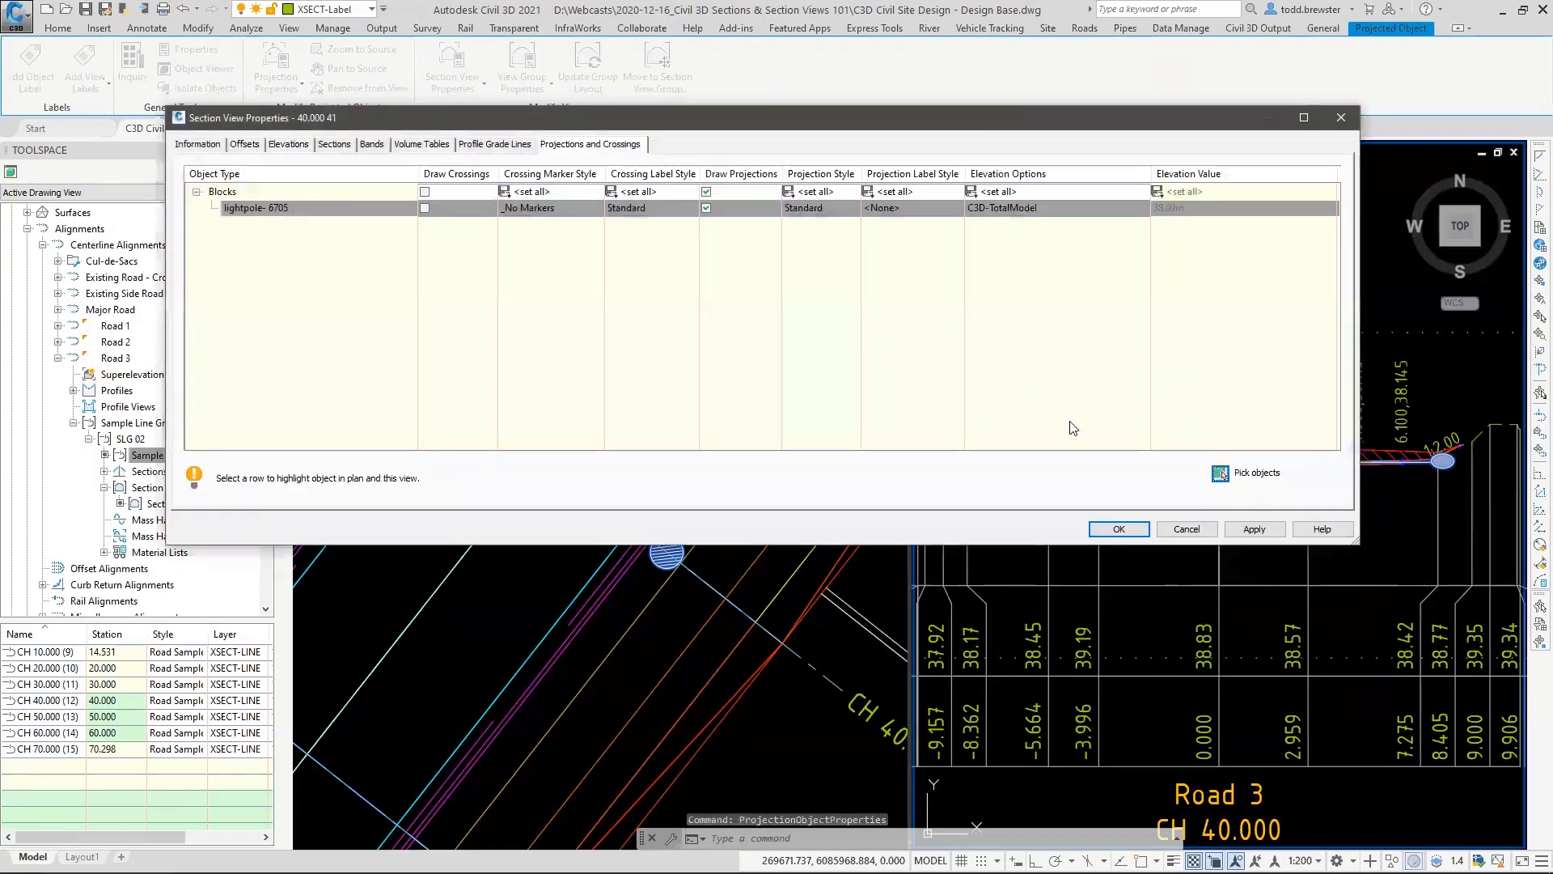
Step: Set the projected light pole's projection style to Light Pole, drawn as the streetlight016 block
{"action": "left_click", "coordinate": [818, 210]}
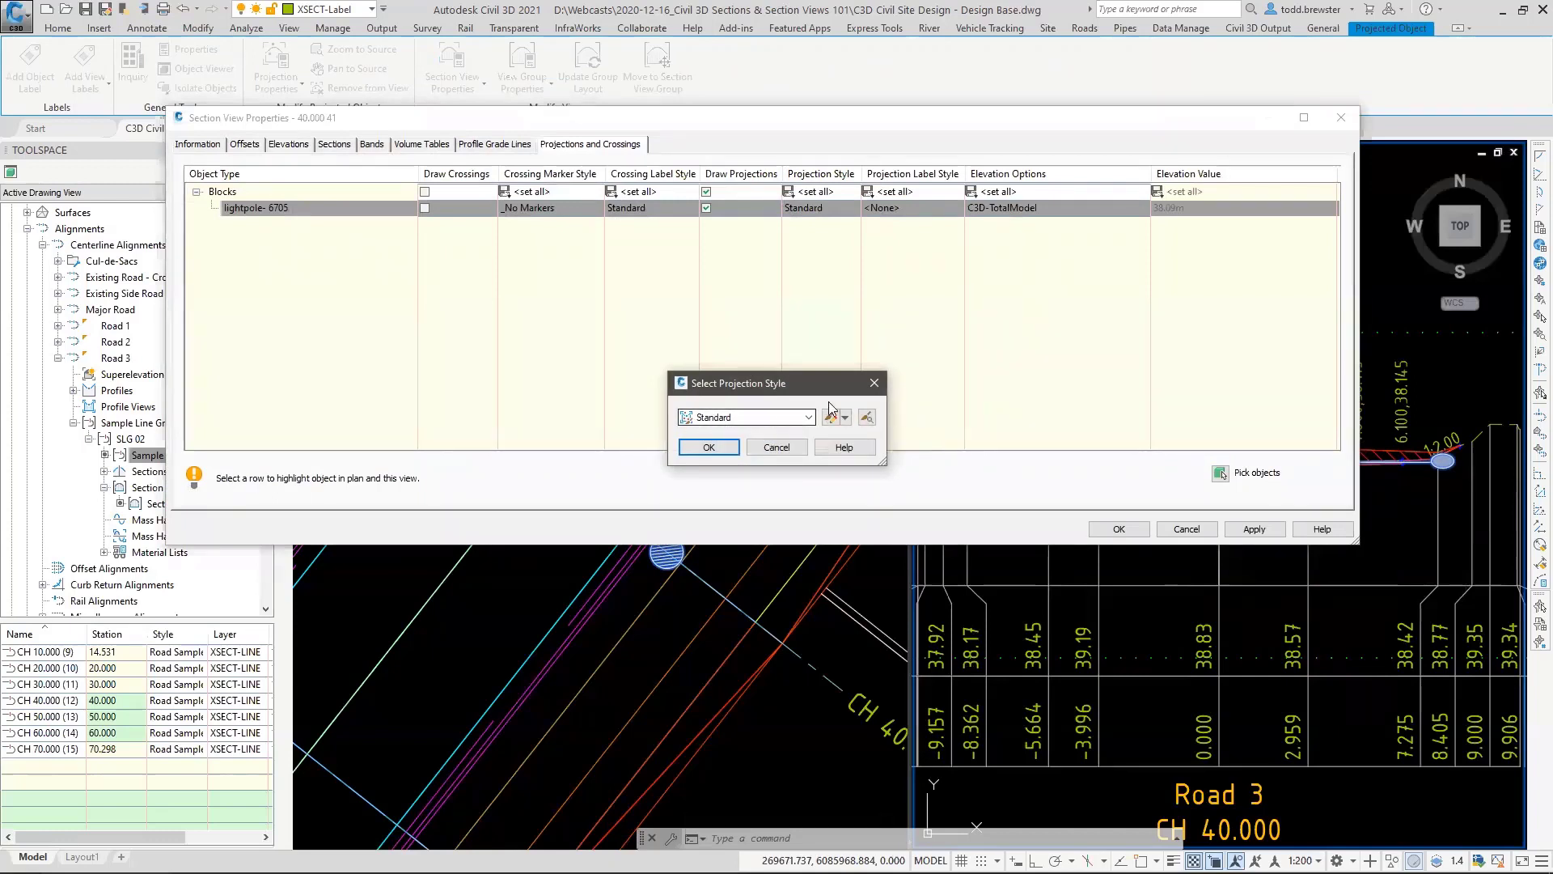
{"action": "left_click", "coordinate": [808, 417]}
{"action": "left_click", "coordinate": [724, 441]}
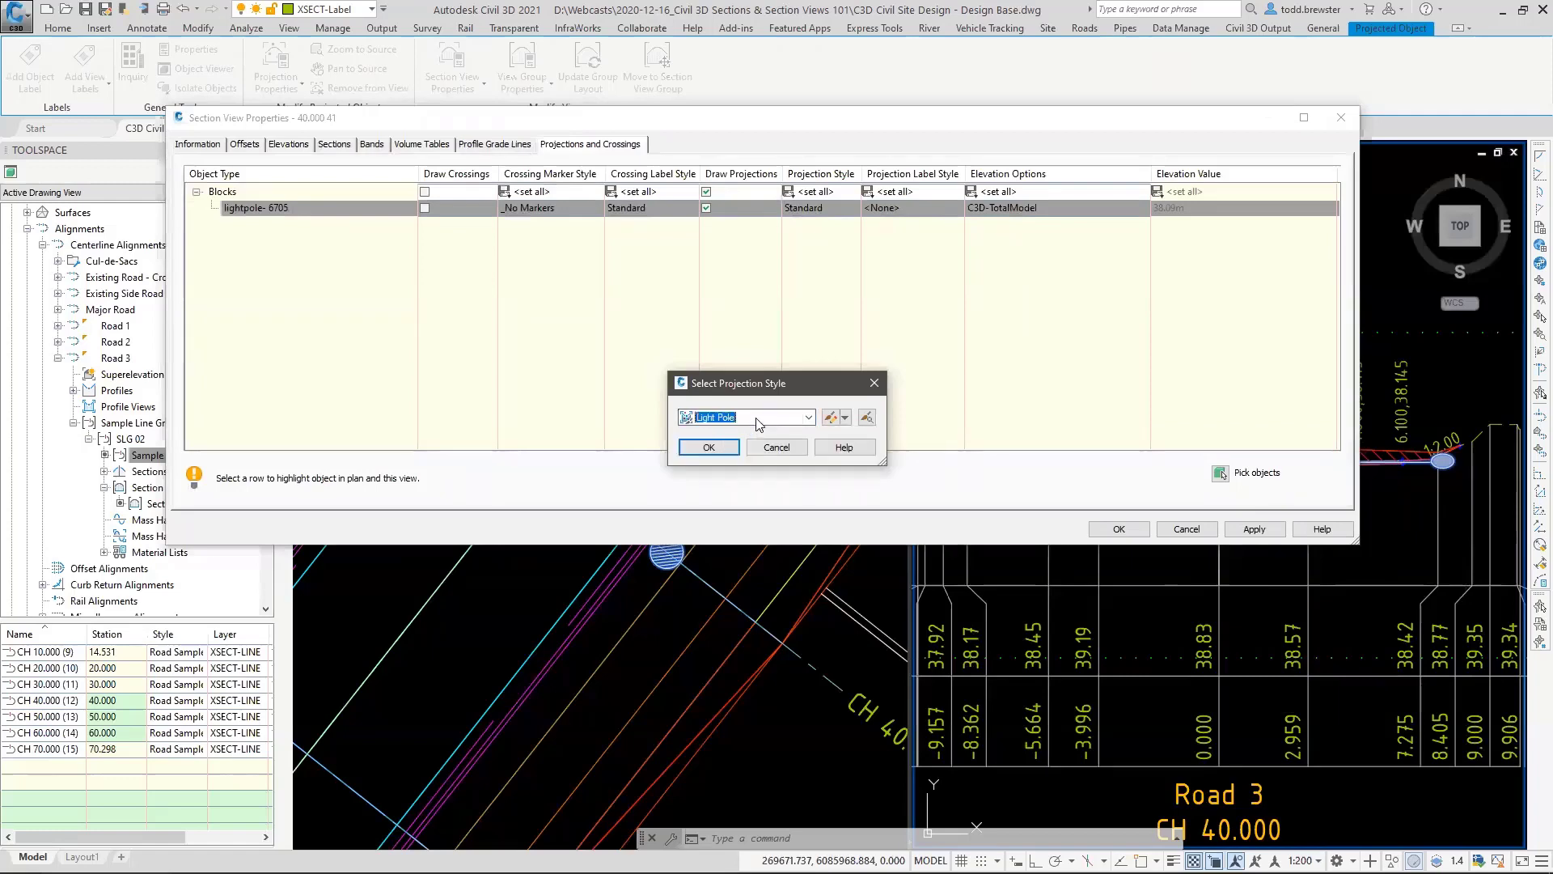
{"action": "left_click", "coordinate": [830, 417]}
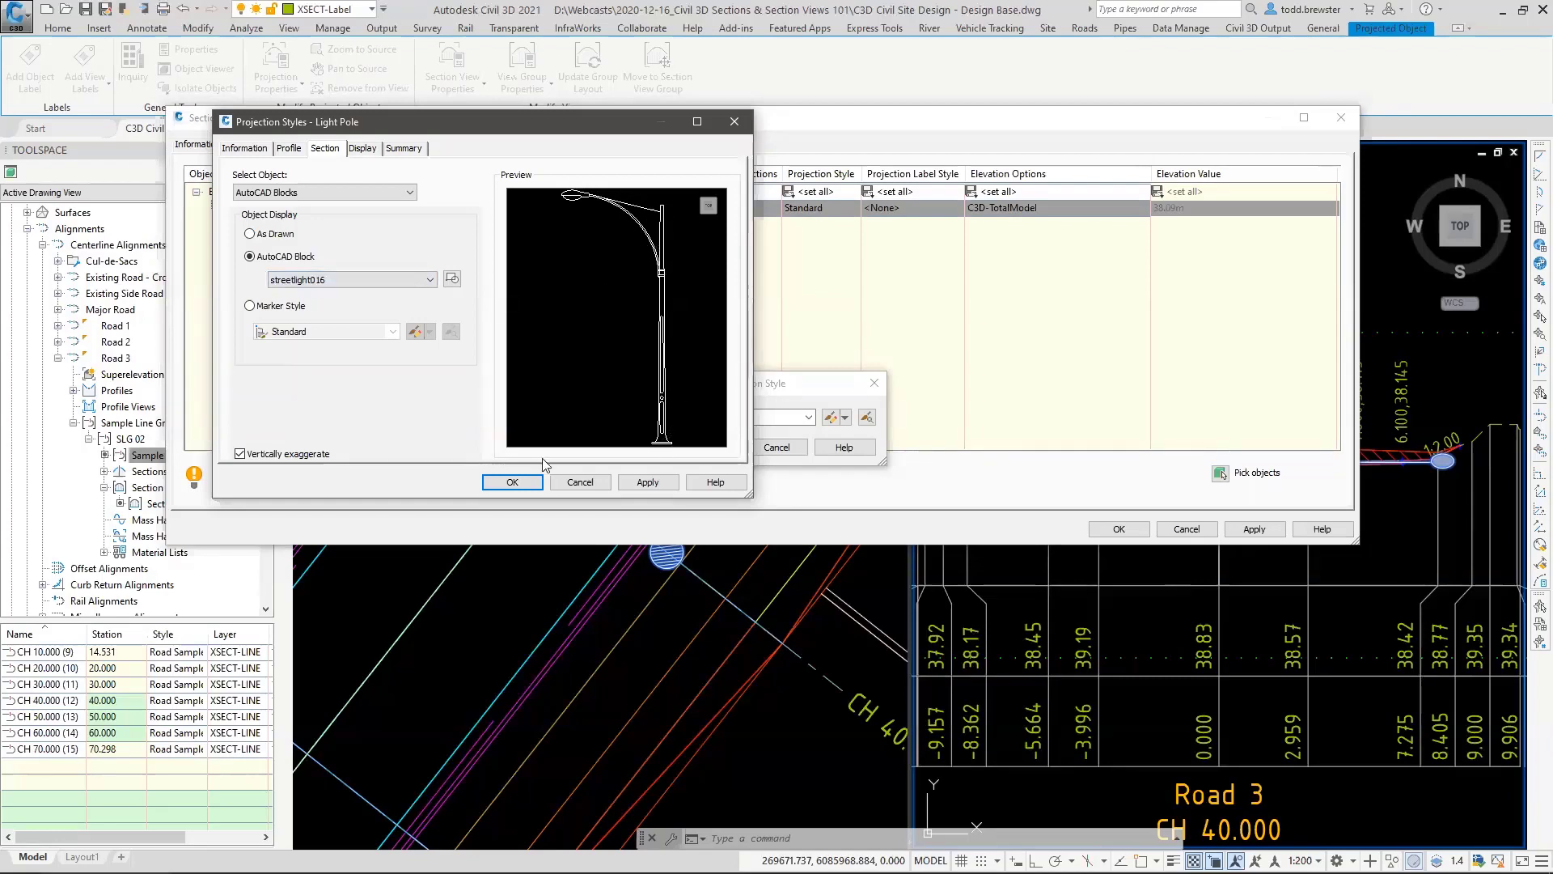
{"action": "left_click", "coordinate": [512, 481]}
{"action": "left_click", "coordinate": [717, 445]}
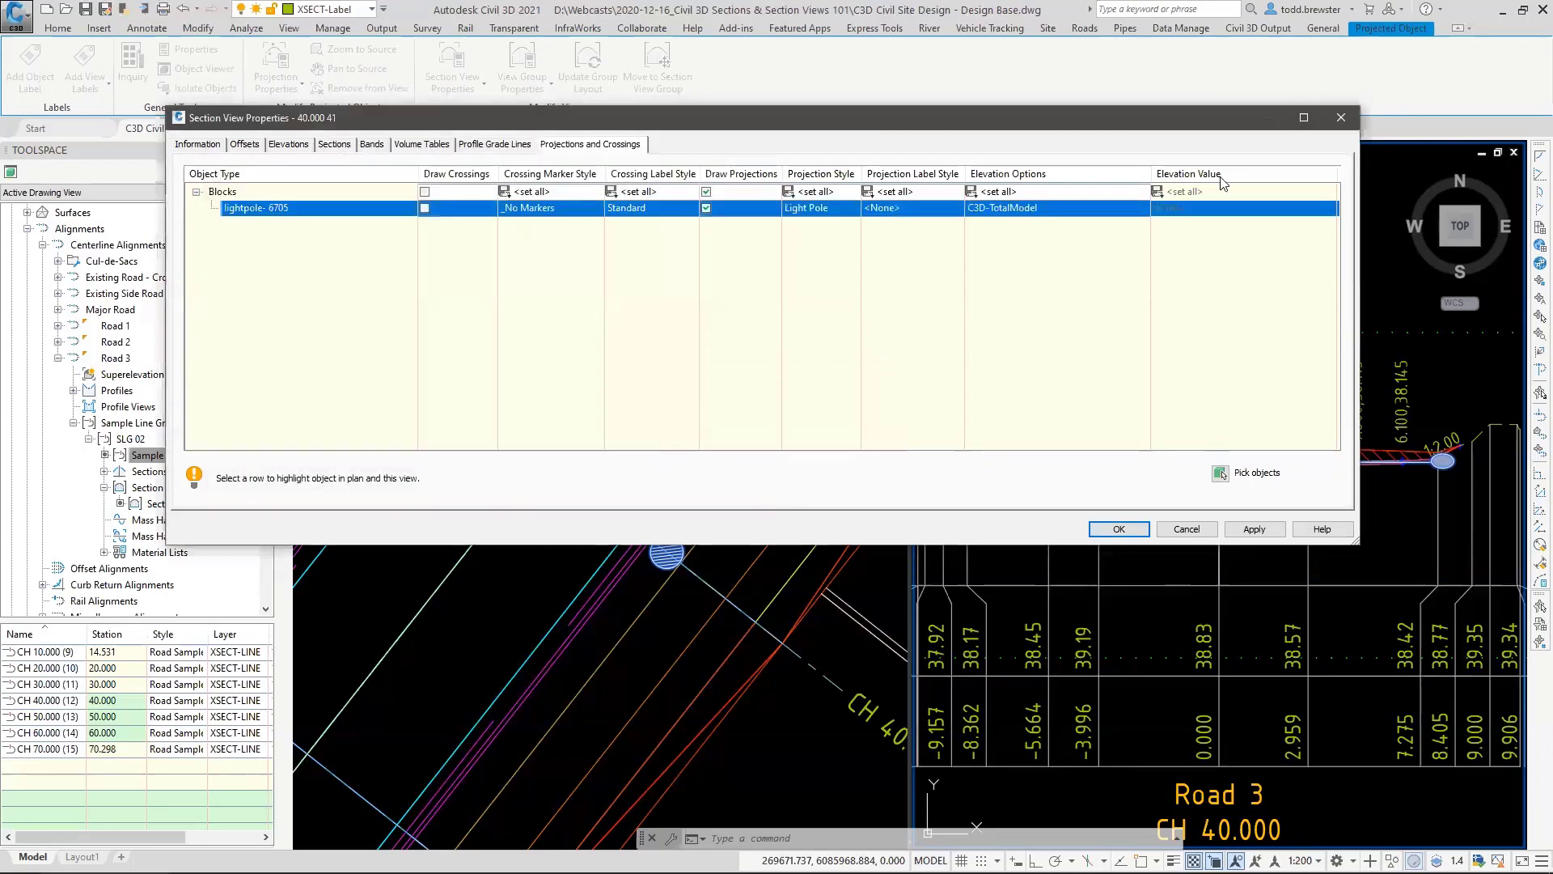
{"action": "left_click", "coordinate": [1119, 529]}
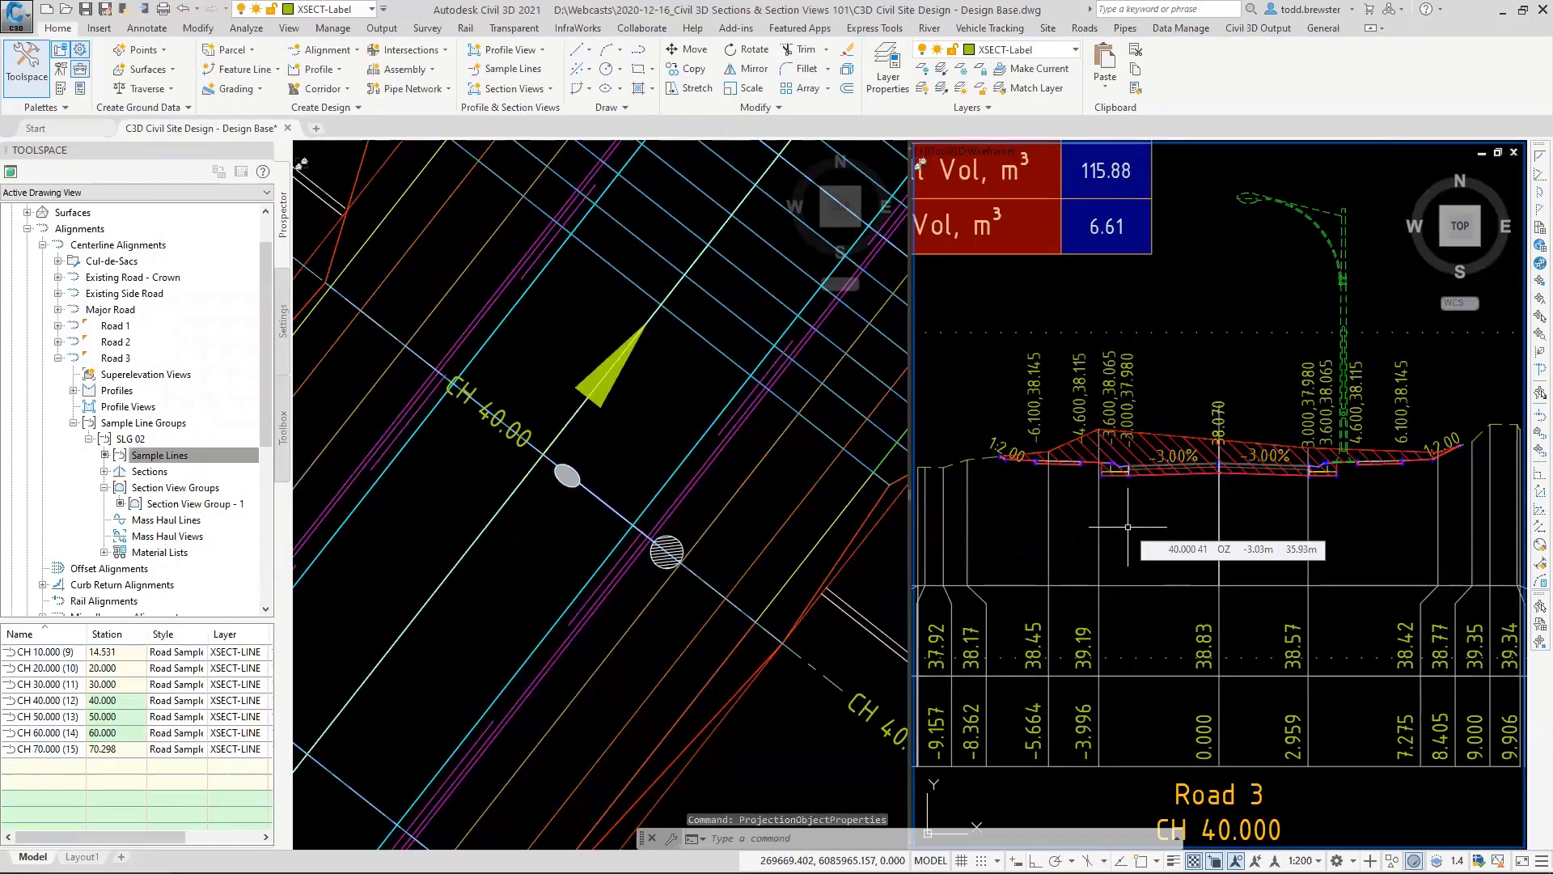
{"action": "left_click", "coordinate": [701, 541]}
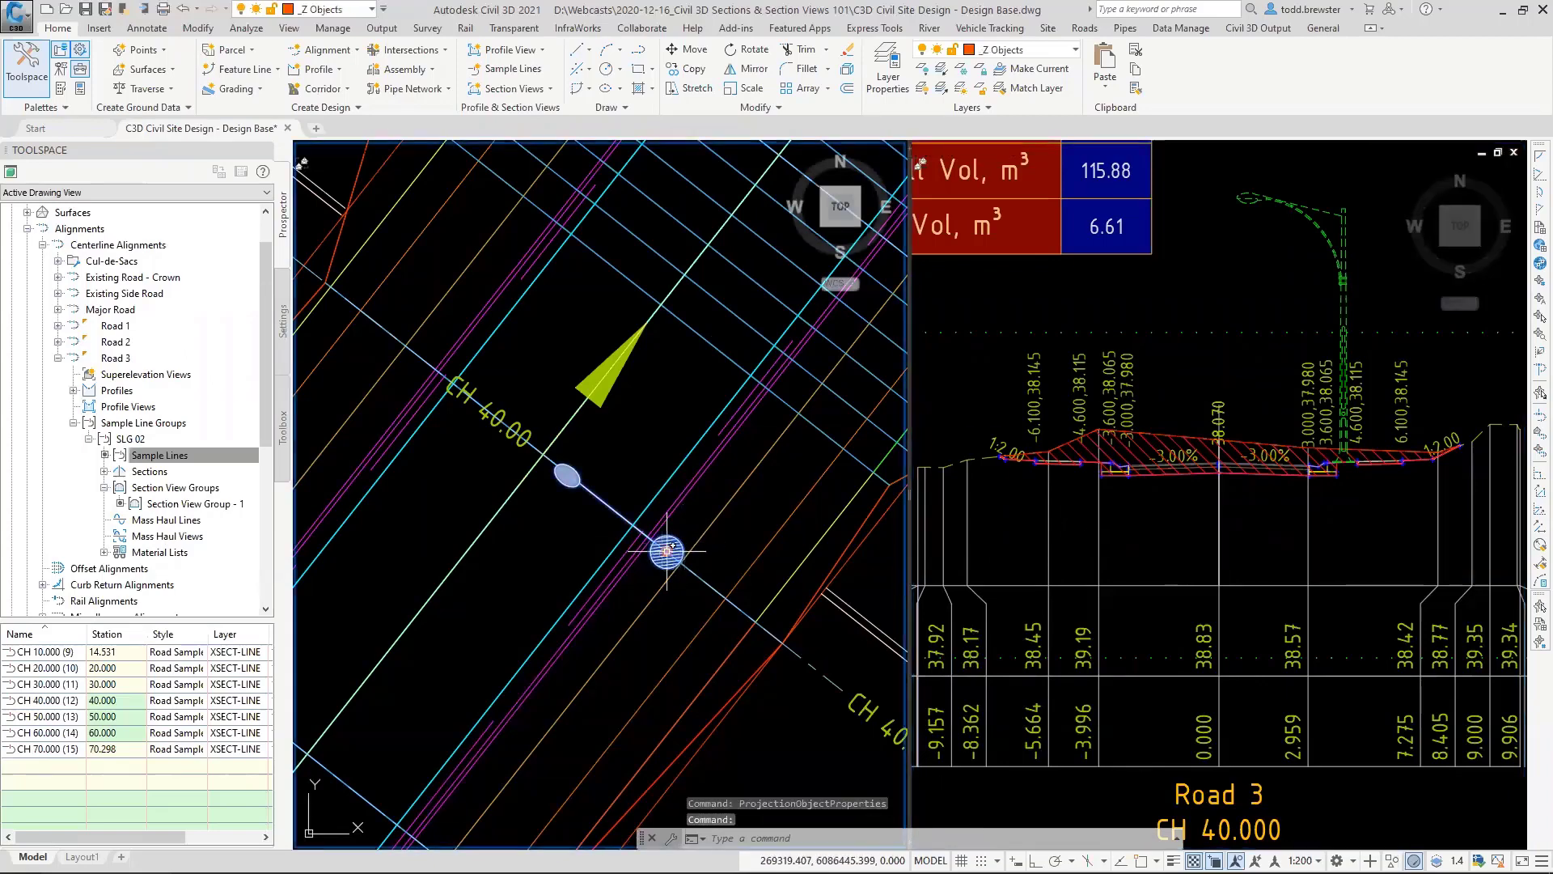
{"action": "left_click", "coordinate": [669, 549]}
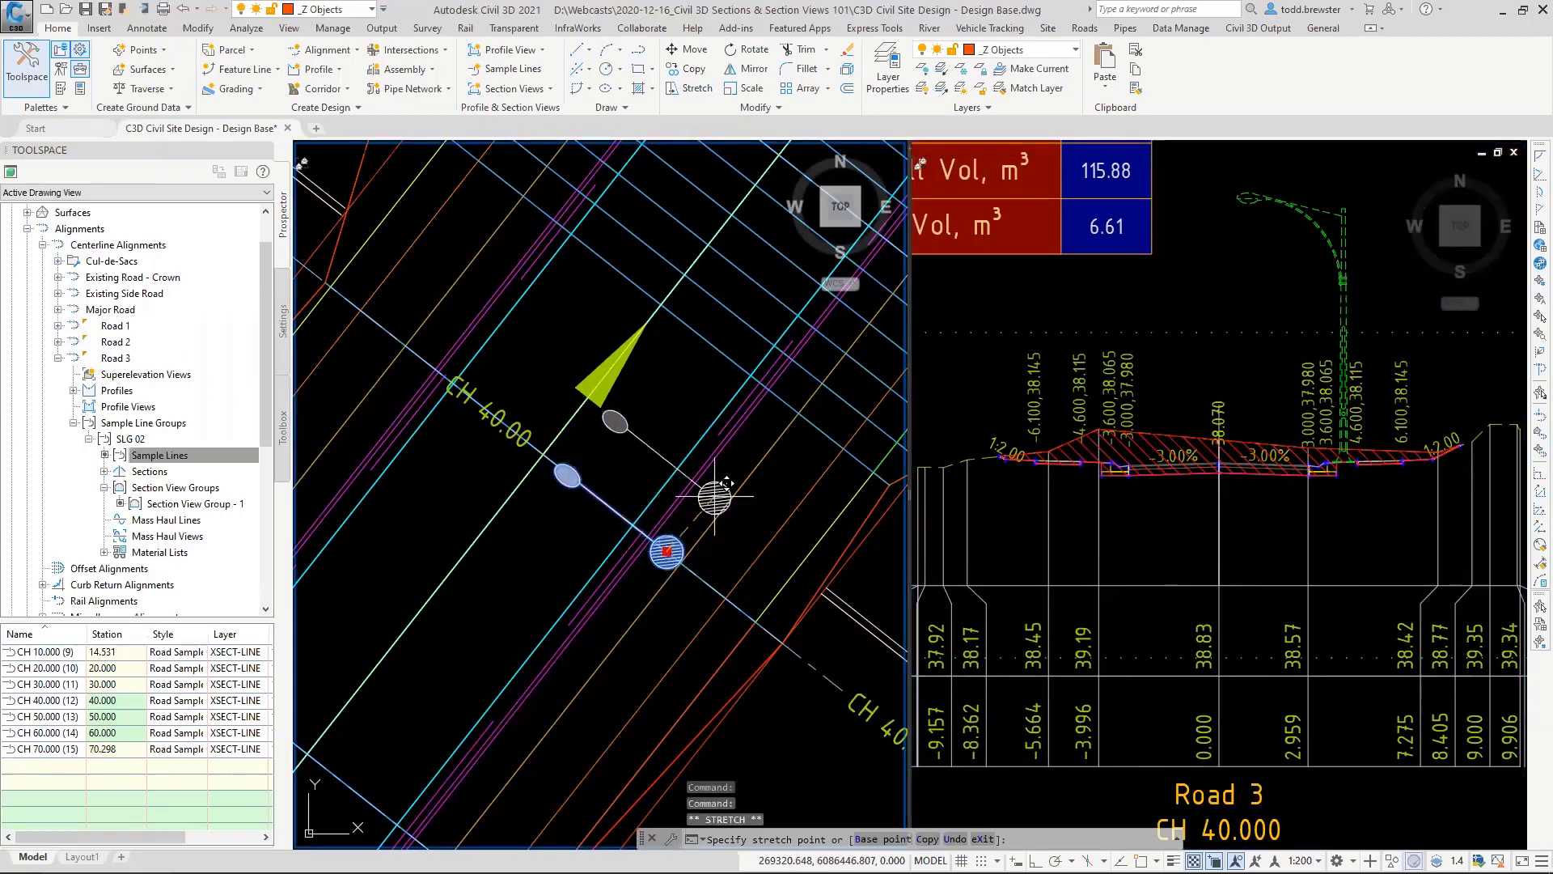
Step: Extend the CH 40 sample line, then move the light pole's base to the road edge using manual elevation
{"action": "left_click", "coordinate": [732, 533]}
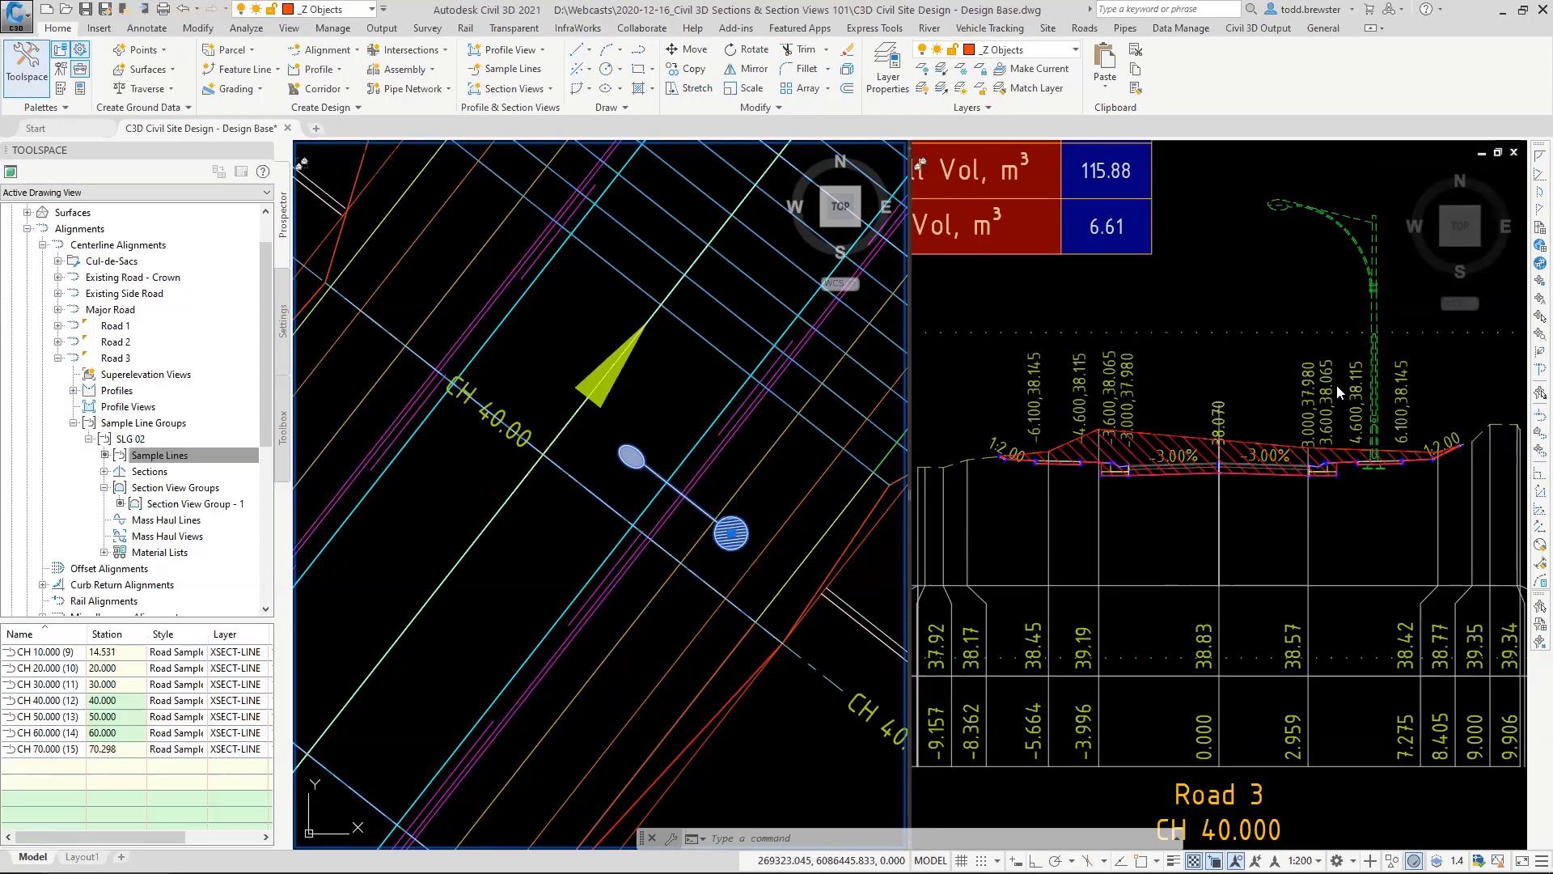
{"action": "left_click", "coordinate": [1417, 425]}
{"action": "left_click", "coordinate": [1375, 393]}
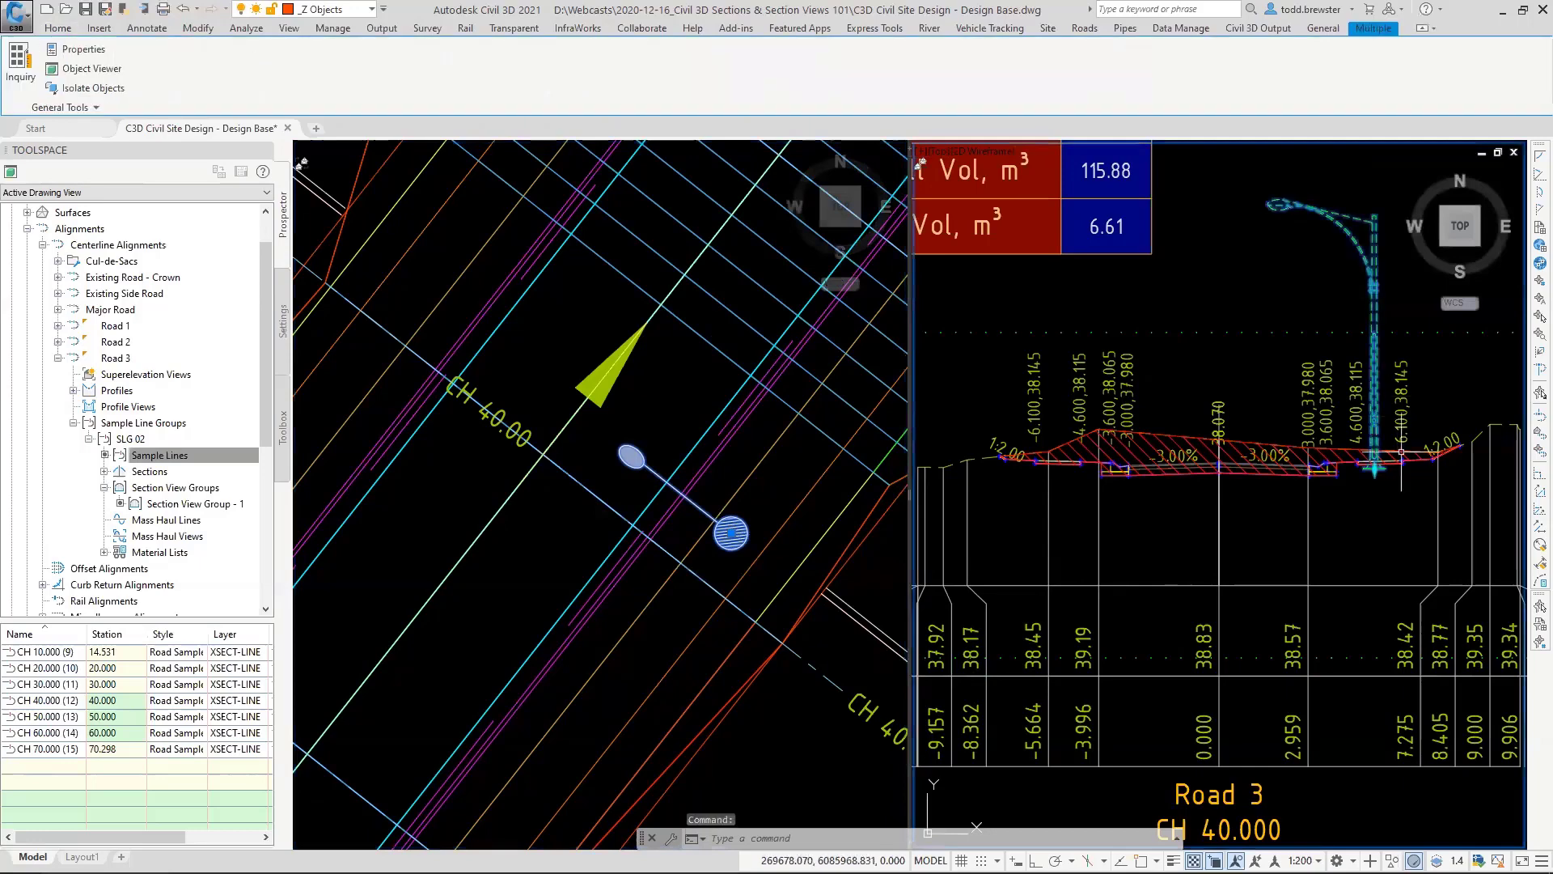
{"action": "scroll", "coordinate": [1402, 451], "scroll_direction": "up", "scroll_amount": 5}
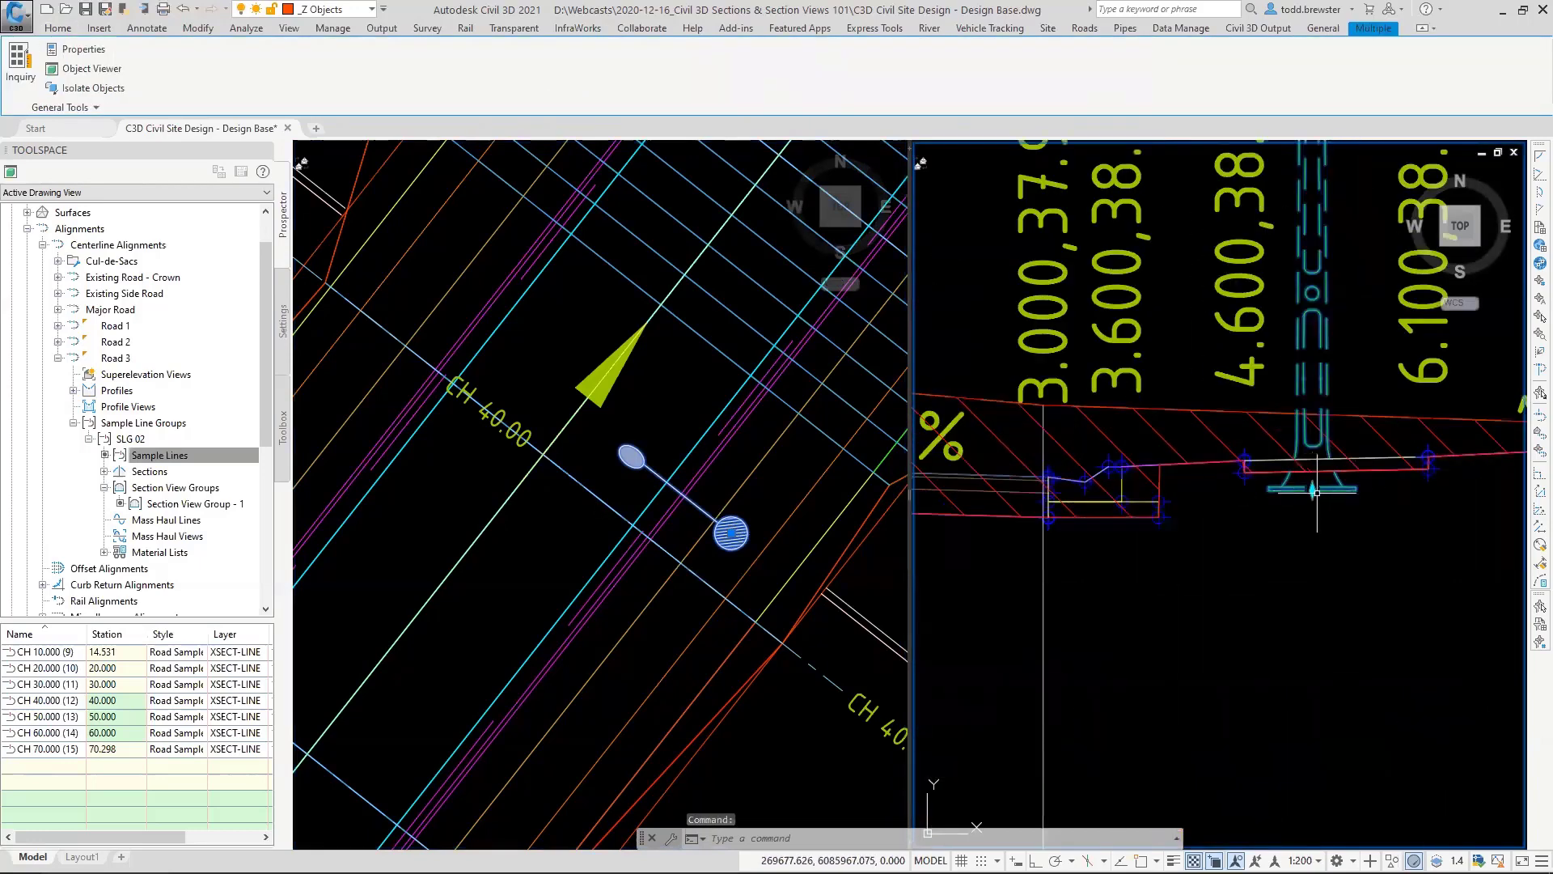
{"action": "left_click", "coordinate": [1314, 490]}
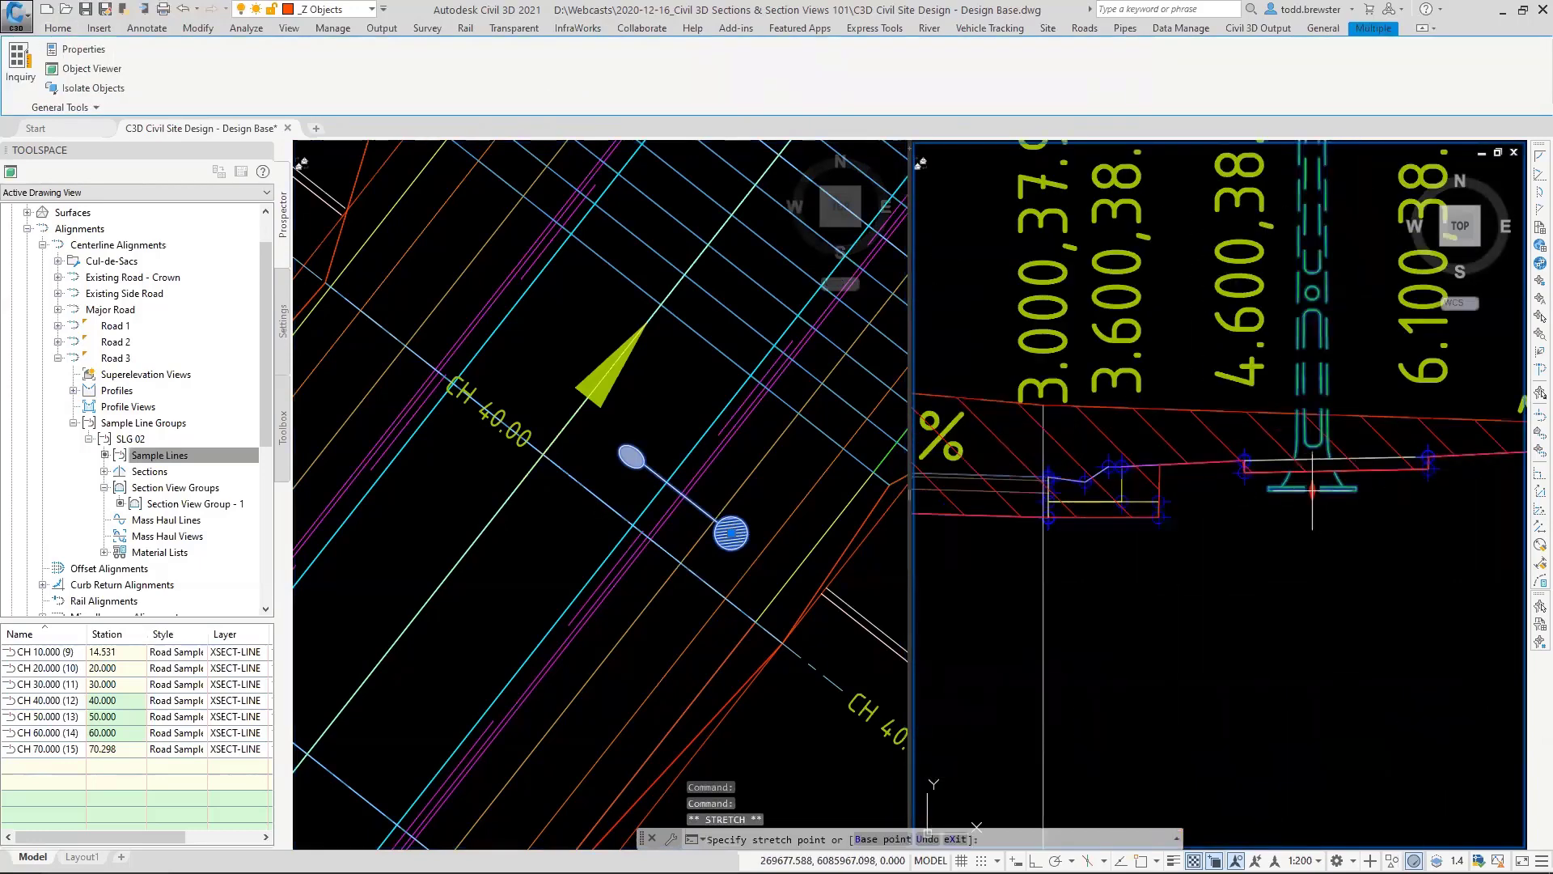
{"action": "left_click", "coordinate": [1412, 562]}
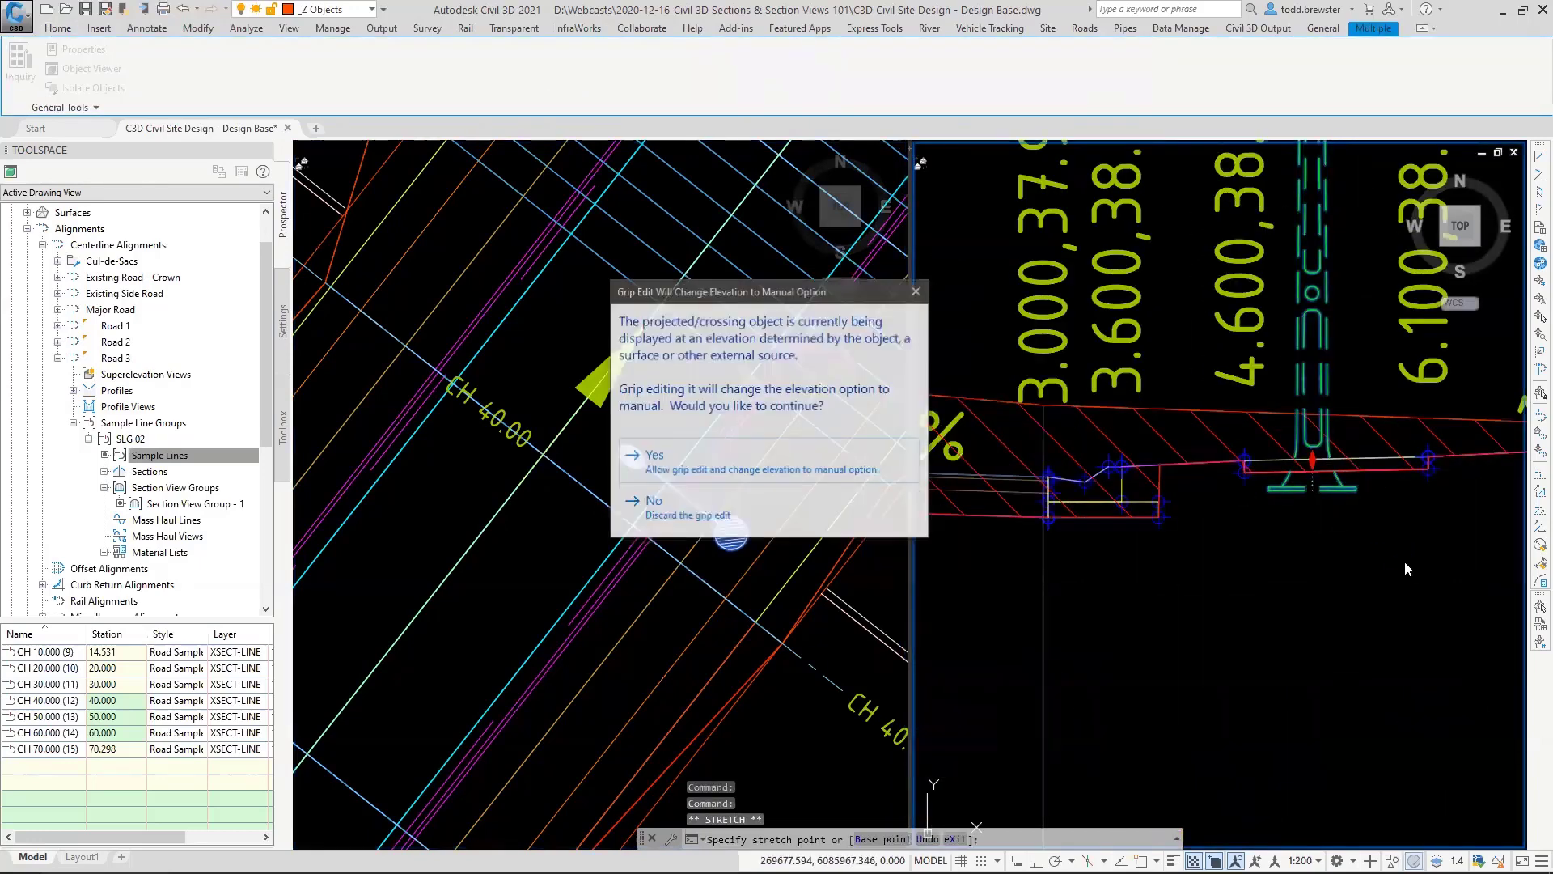
{"action": "left_click", "coordinate": [653, 457]}
{"action": "scroll", "coordinate": [1189, 534], "scroll_direction": "down", "scroll_amount": 2}
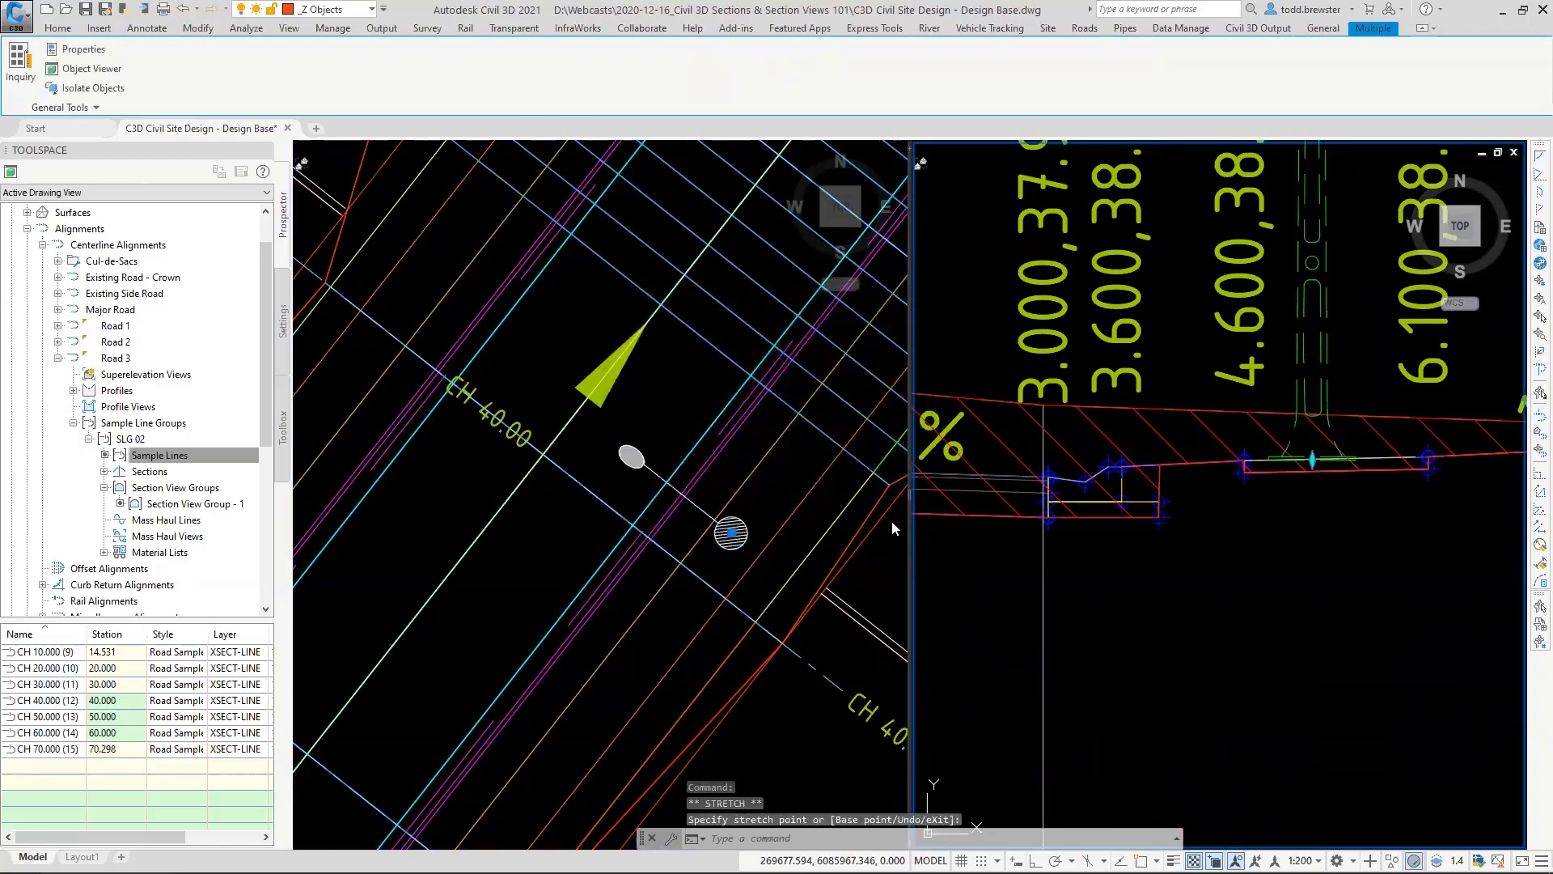
{"action": "key", "text": "Escape"}
{"action": "key", "text": "Escape"}
{"action": "scroll", "coordinate": [1312, 400], "scroll_direction": "down", "scroll_amount": 3}
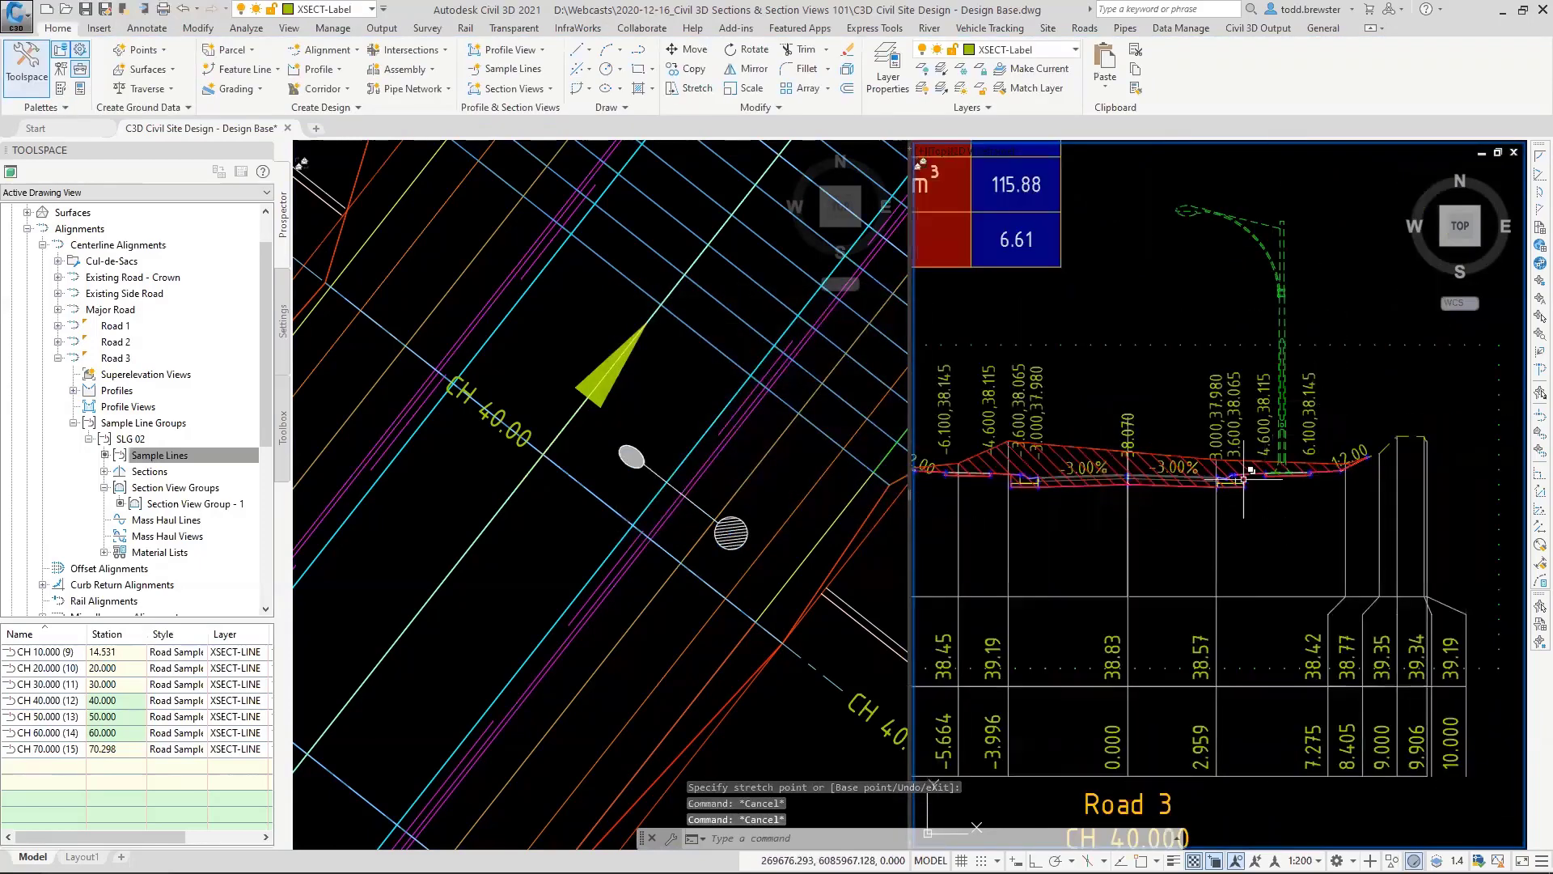
Step: Pan the plan to show the Road 3 corridor and show the Toolspace Settings tree
{"action": "mouse_move", "coordinate": [1243, 480]}
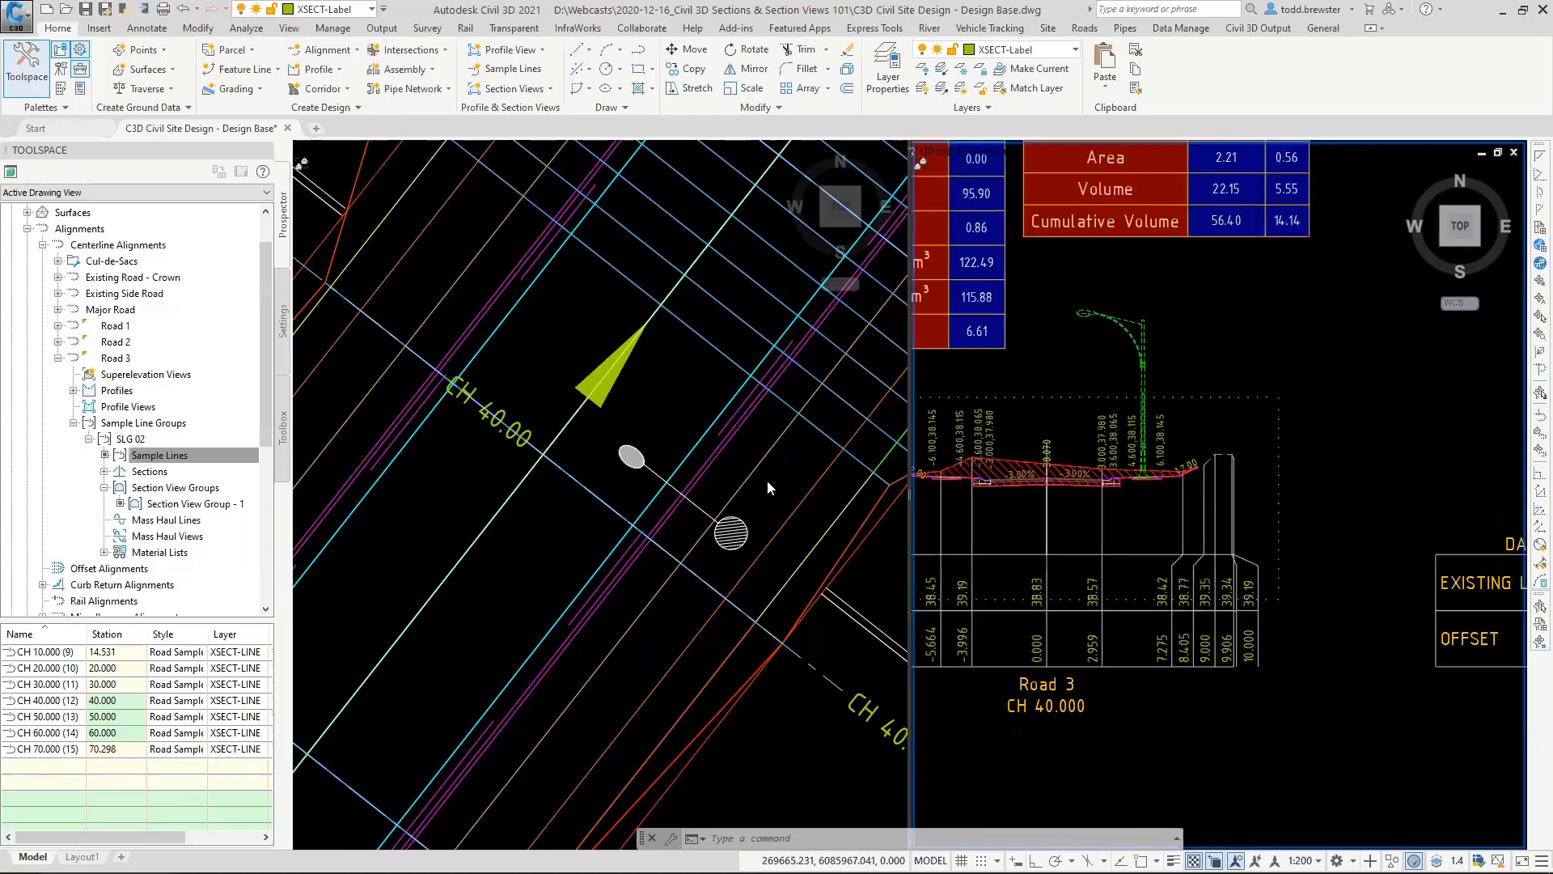
{"action": "left_click", "coordinate": [1171, 493]}
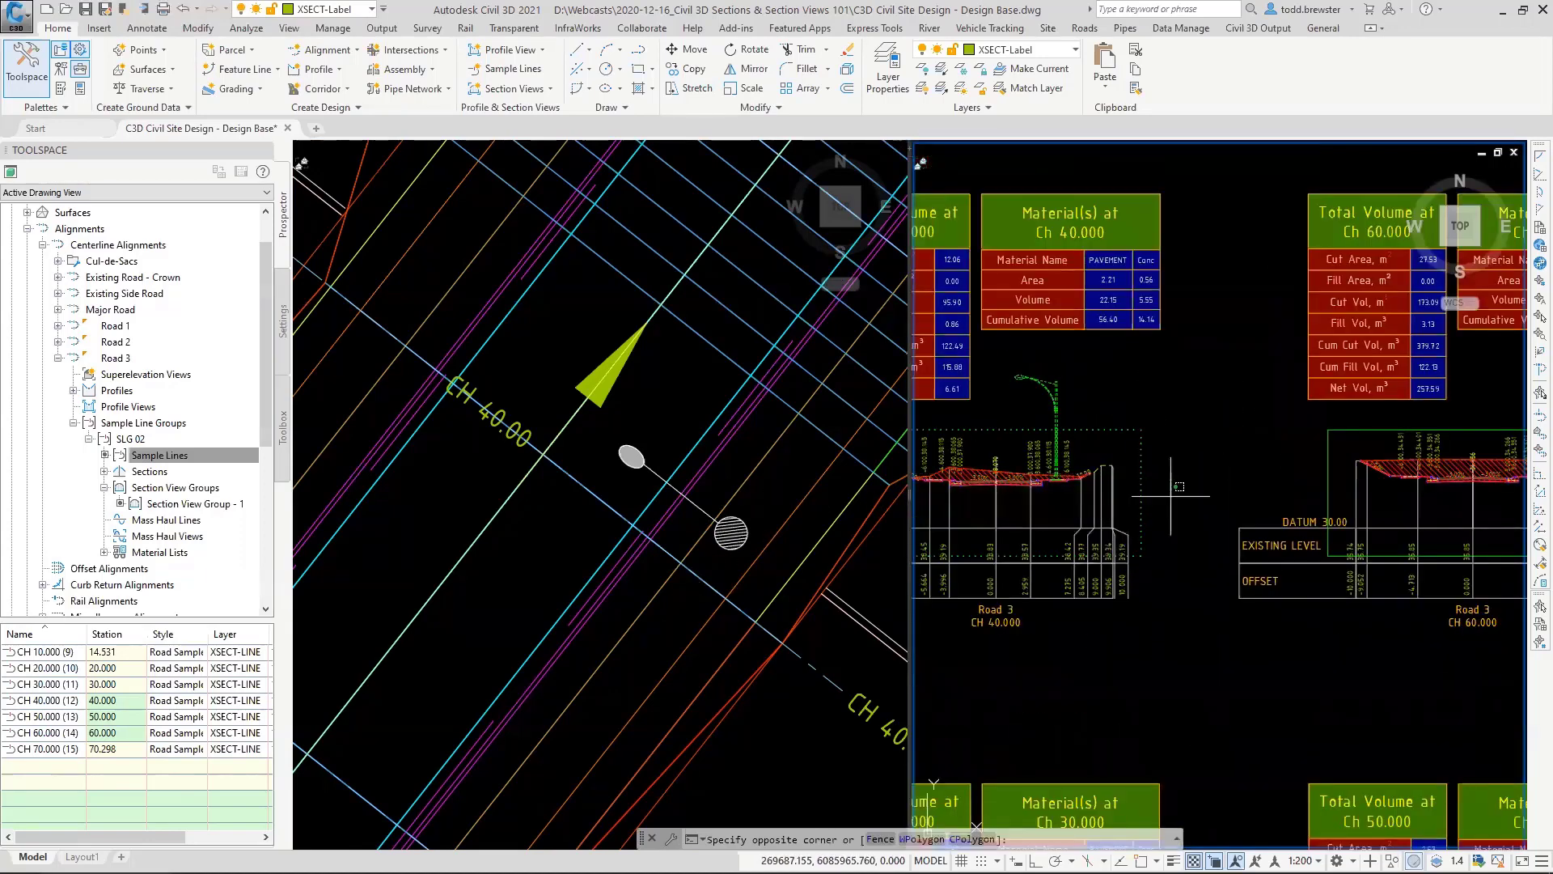
{"action": "key", "text": "Escape"}
{"action": "key", "text": "Escape"}
{"action": "scroll", "coordinate": [914, 504], "scroll_direction": "down", "scroll_amount": 3}
{"action": "left_click", "coordinate": [752, 504]}
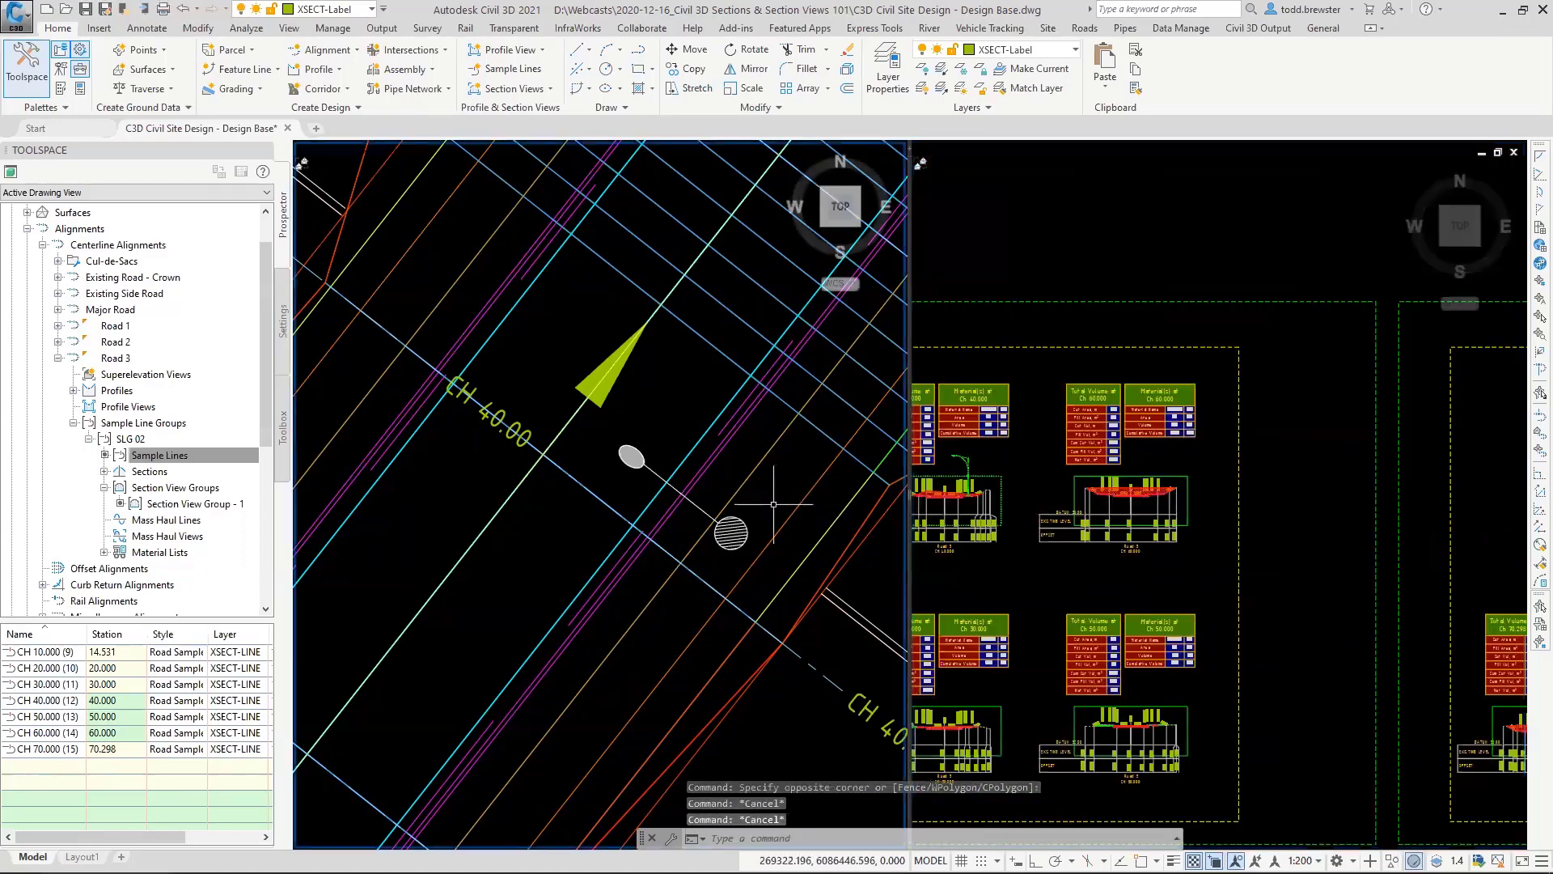
{"action": "scroll", "coordinate": [773, 504], "scroll_direction": "down", "scroll_amount": 5}
{"action": "middle_click_drag", "start_coordinate": [773, 504], "coordinate": [412, 418]}
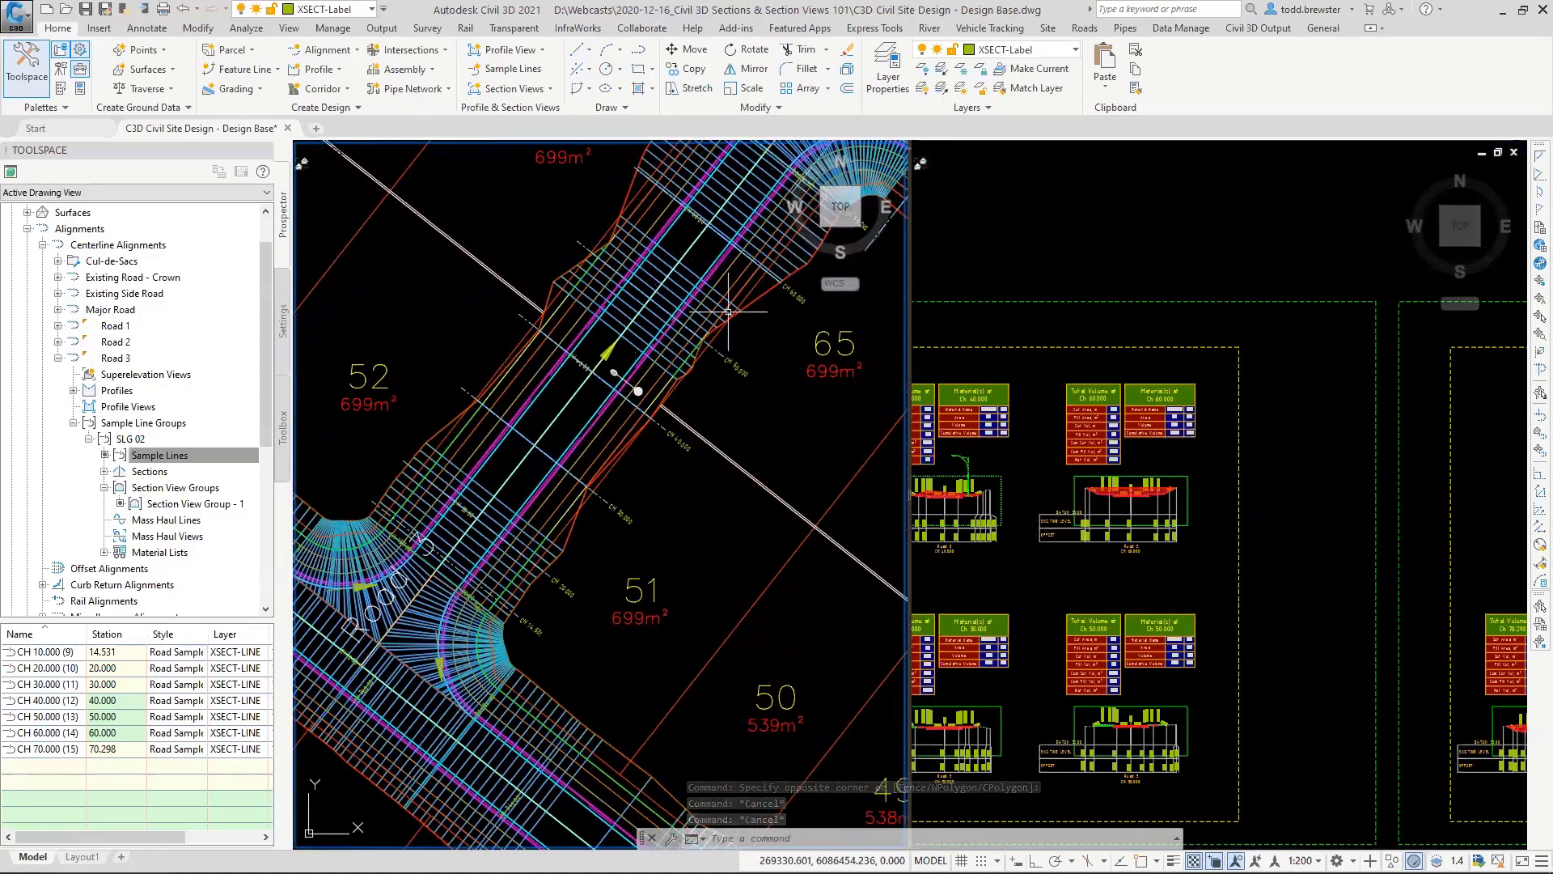
{"action": "mouse_move", "coordinate": [728, 312]}
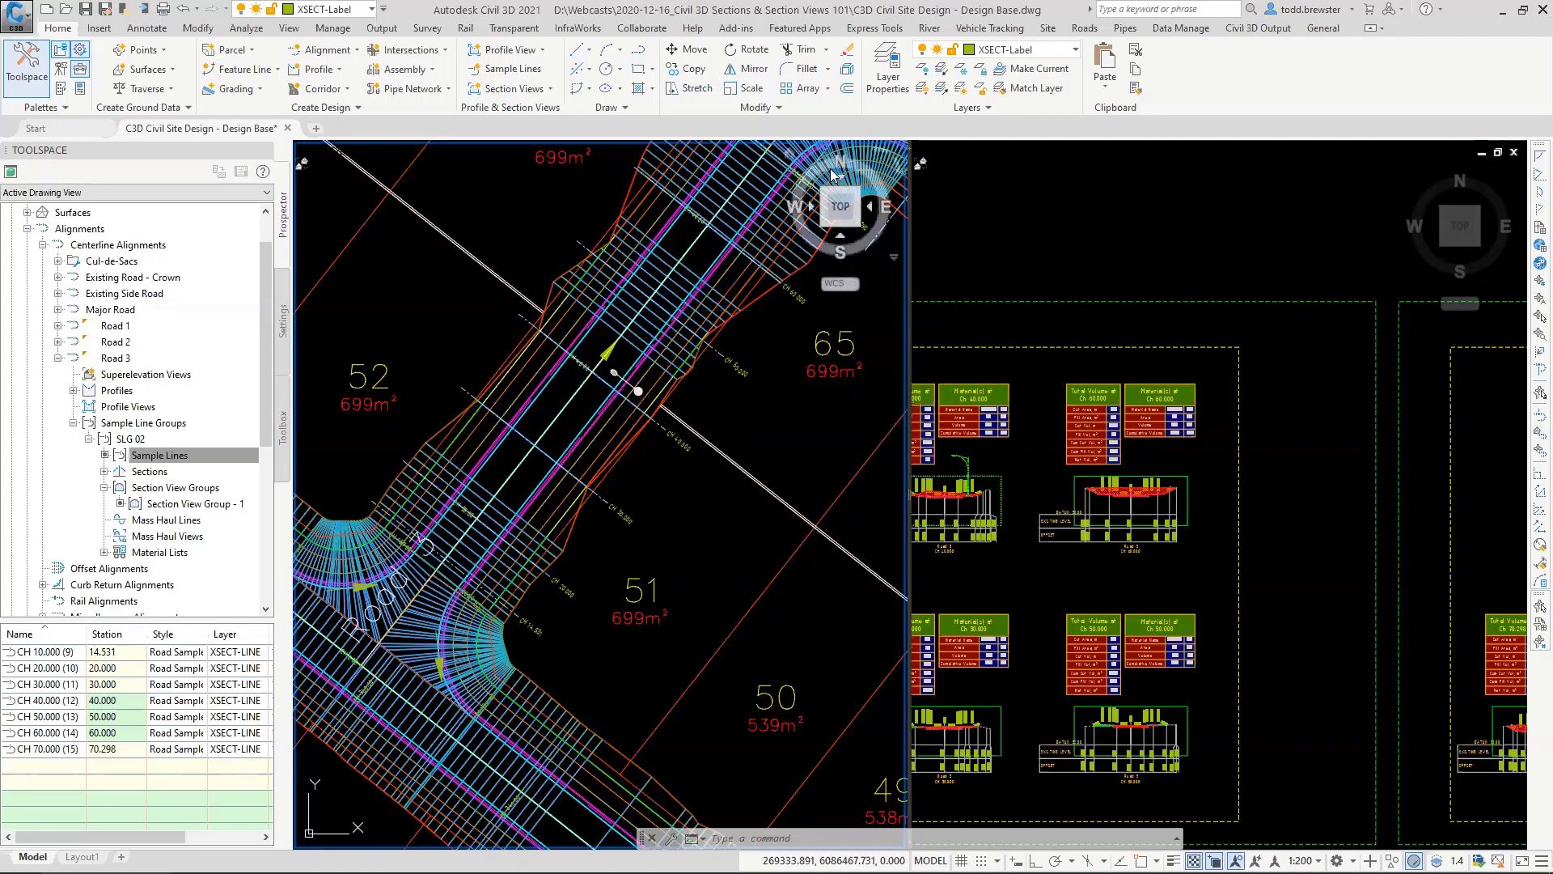
{"action": "left_click", "coordinate": [284, 312]}
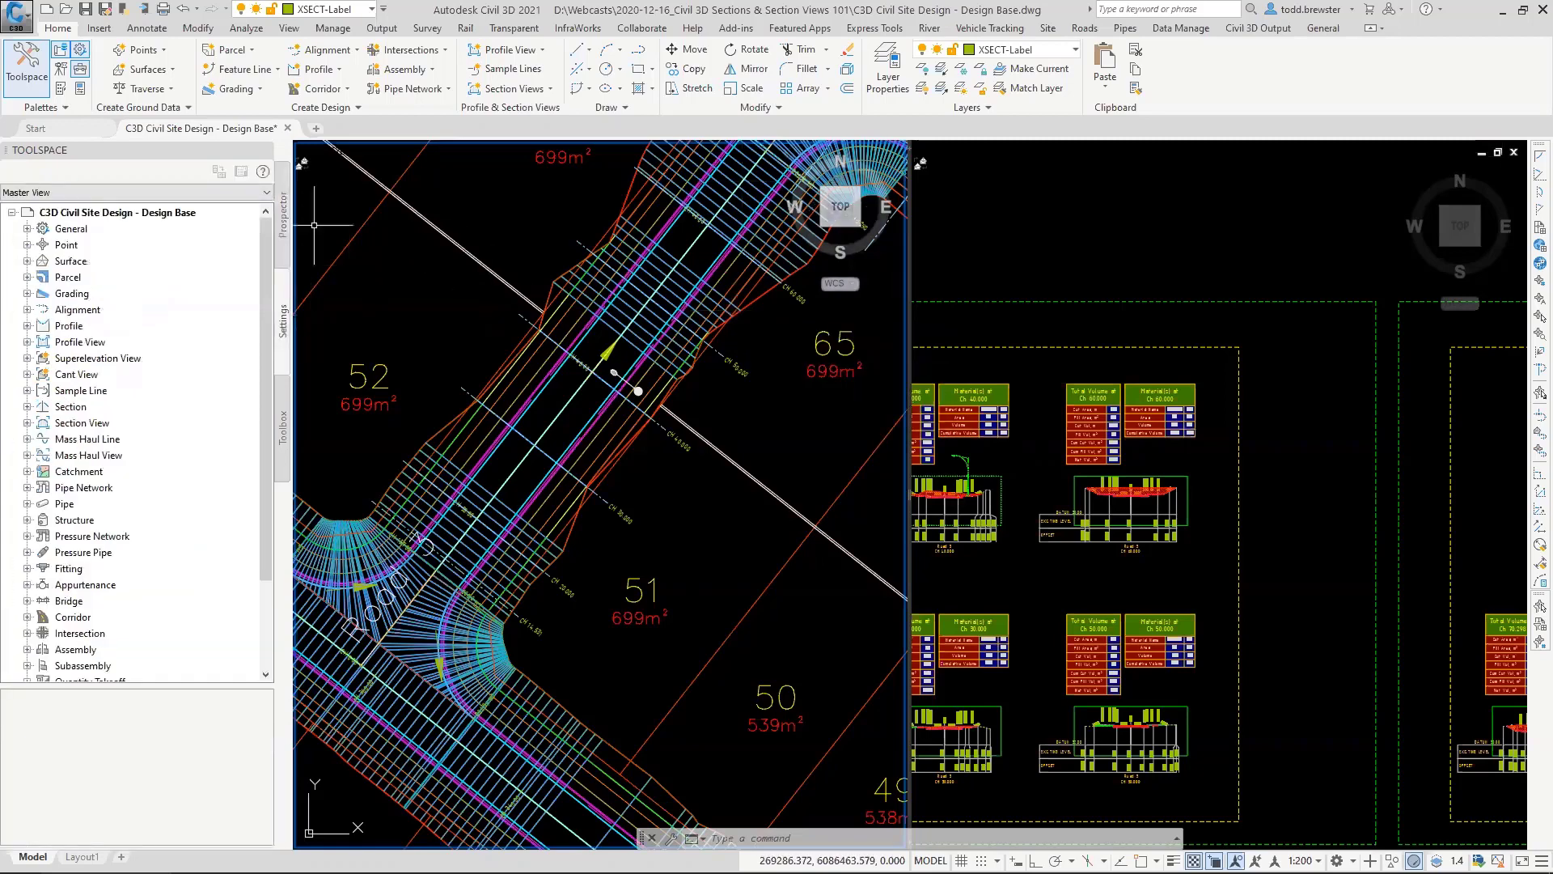
Step: Review the Code Set Styles under General > Multipurpose Styles, then collapse General
{"action": "left_click", "coordinate": [26, 229]}
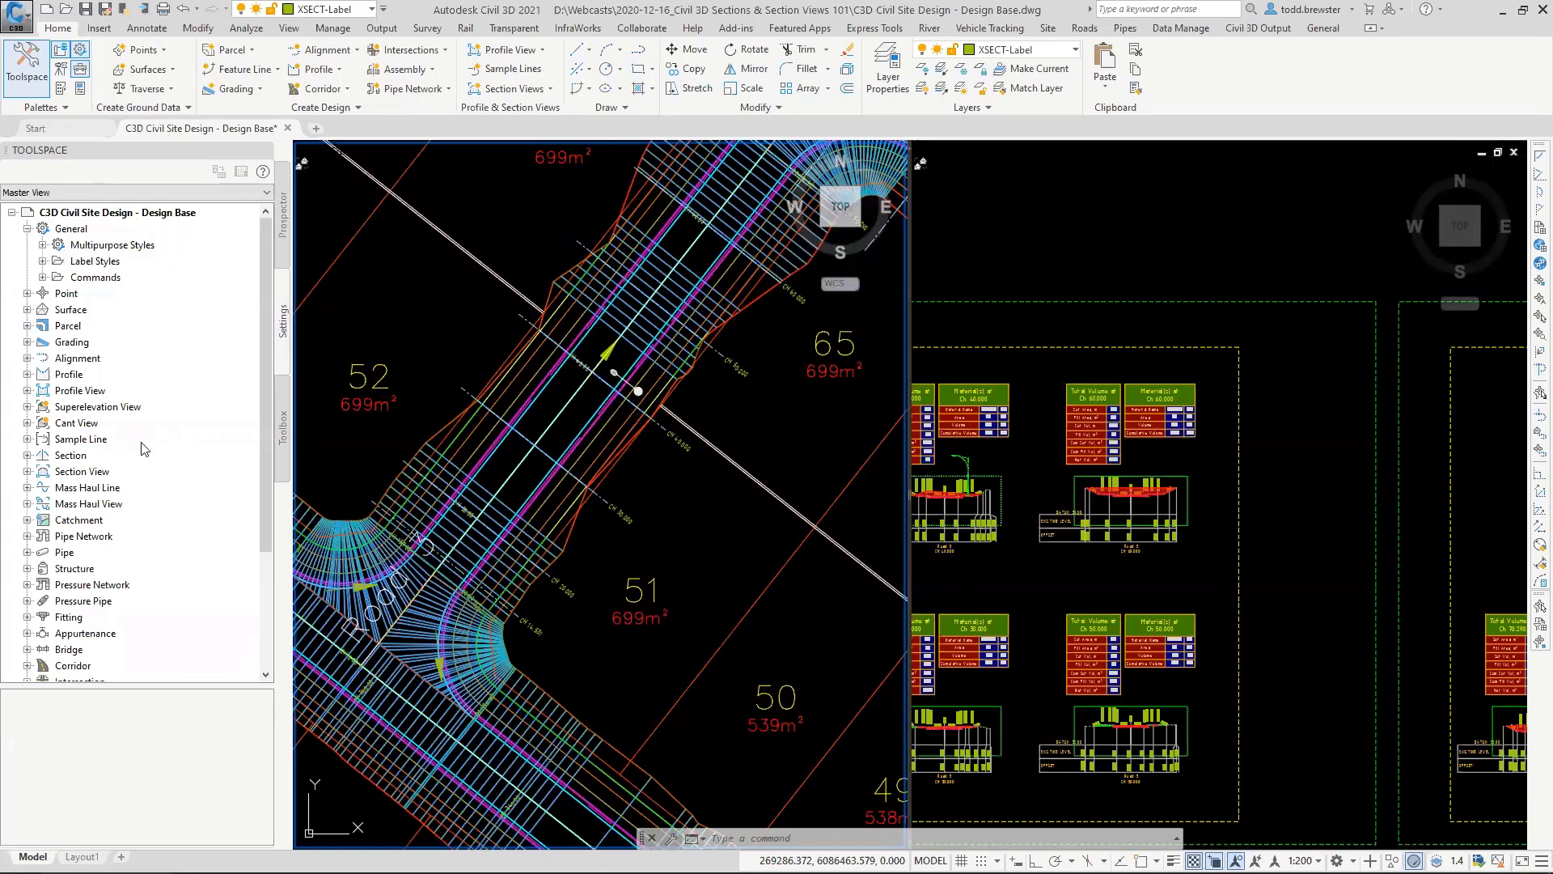
{"action": "left_click", "coordinate": [42, 245]}
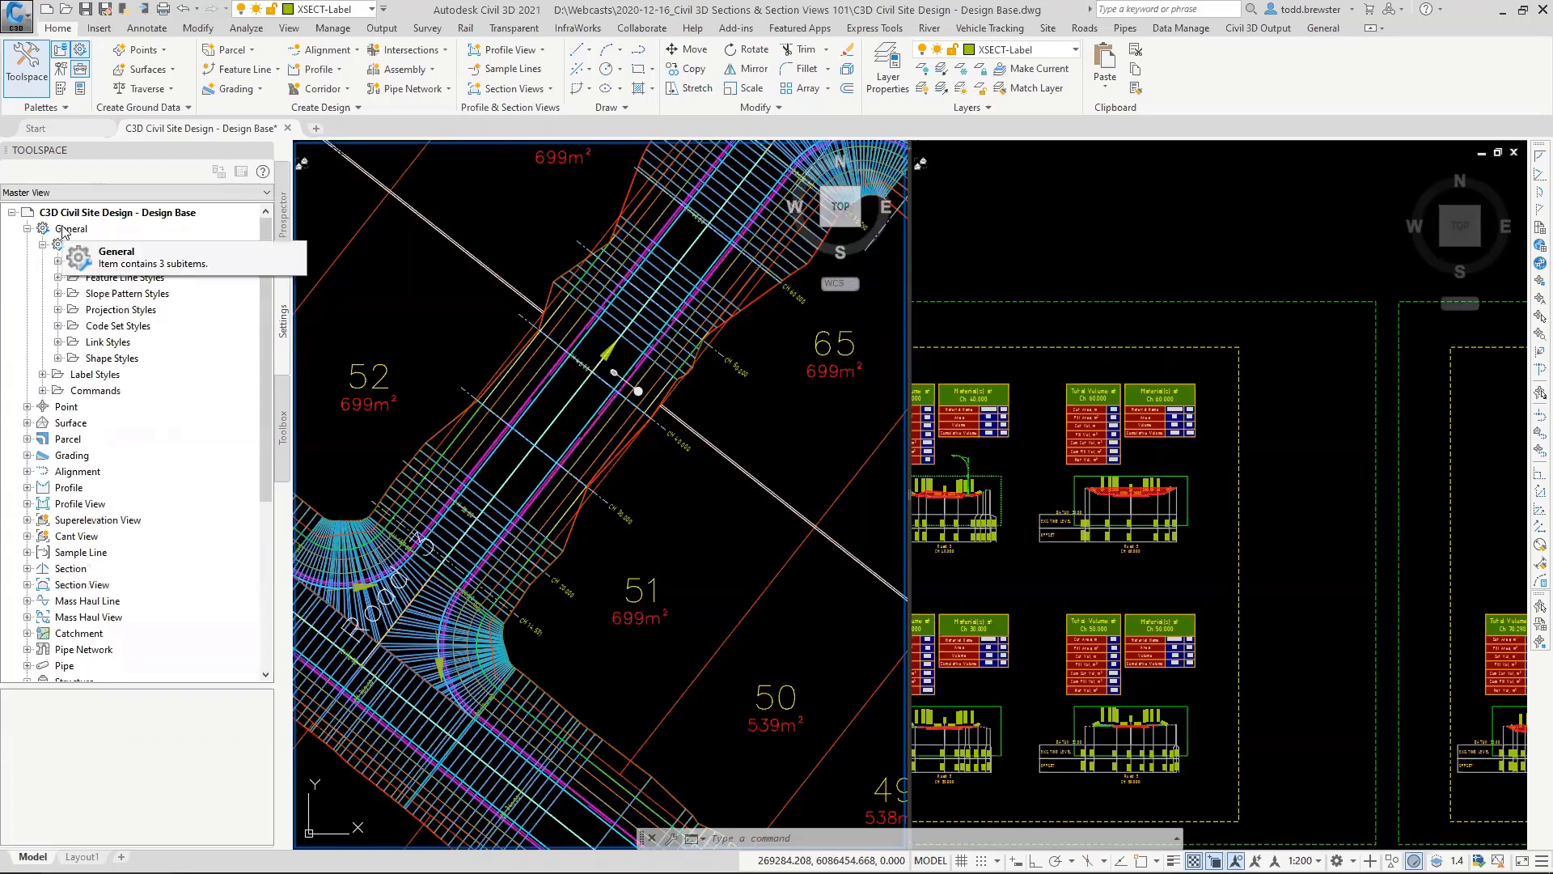
{"action": "left_click", "coordinate": [57, 325]}
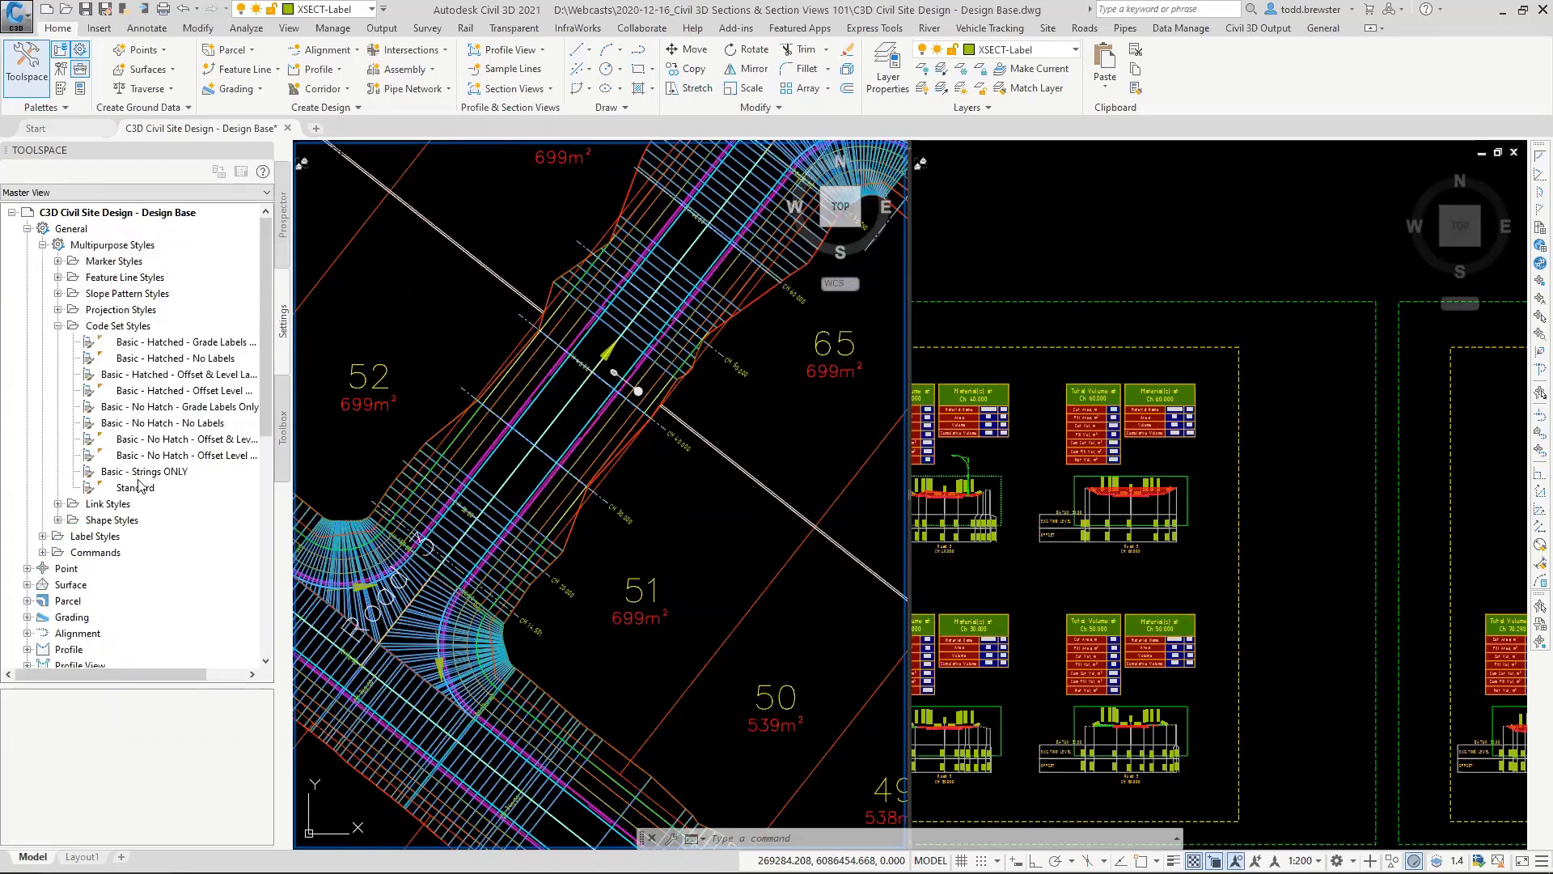
{"action": "mouse_move", "coordinate": [147, 482]}
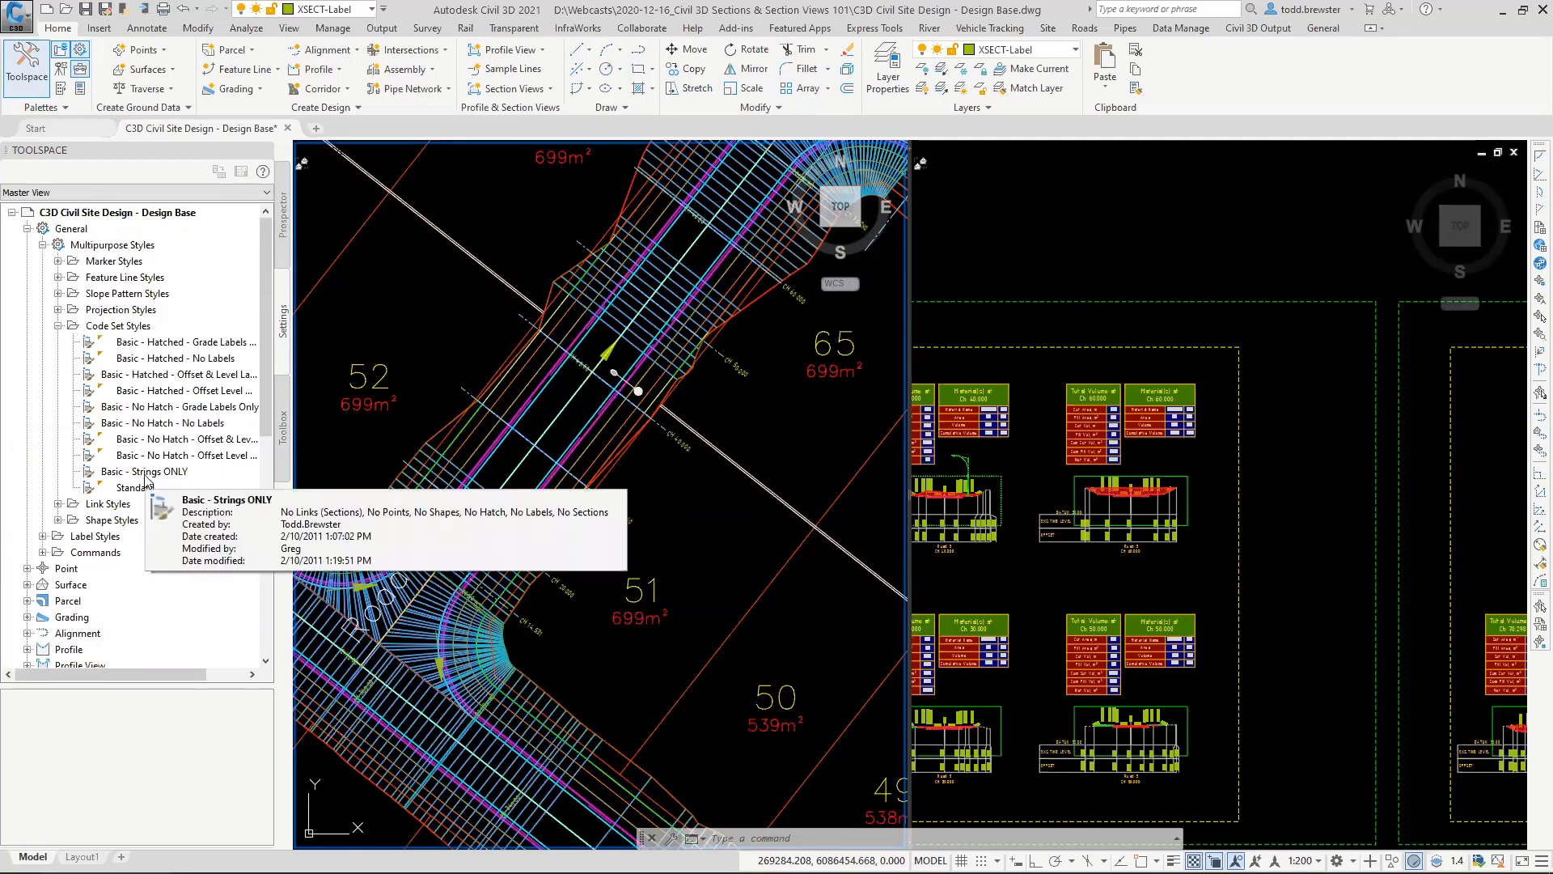
{"action": "left_click", "coordinate": [43, 245]}
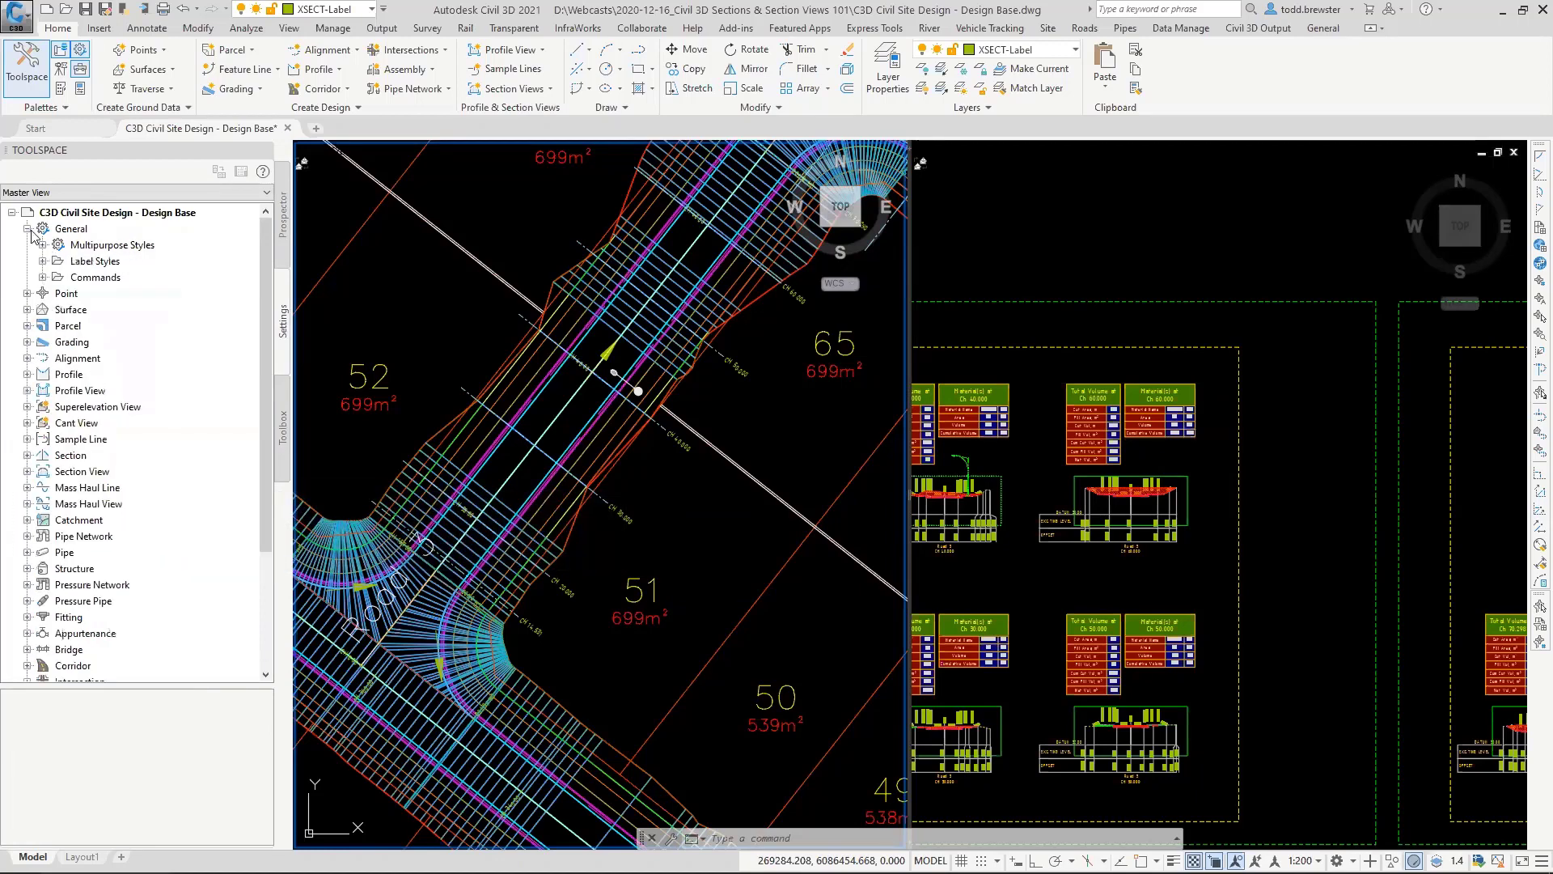
{"action": "left_click", "coordinate": [29, 228]}
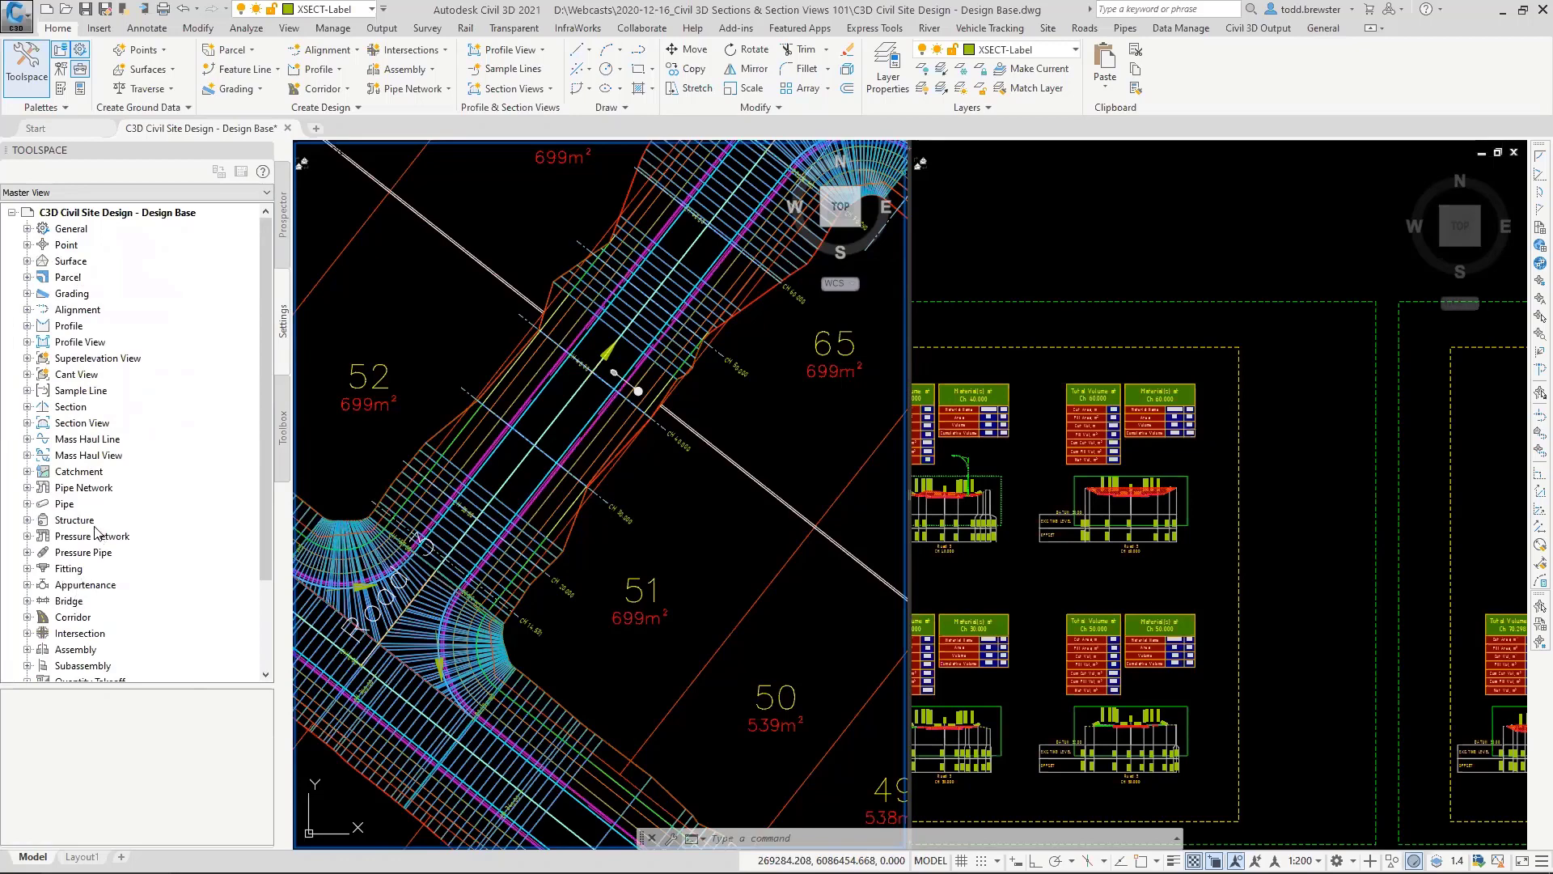
Step: Expand the Section and Section View styles, and inspect the Pipe styles including Drainage
{"action": "left_click", "coordinate": [28, 423]}
{"action": "left_click", "coordinate": [28, 406]}
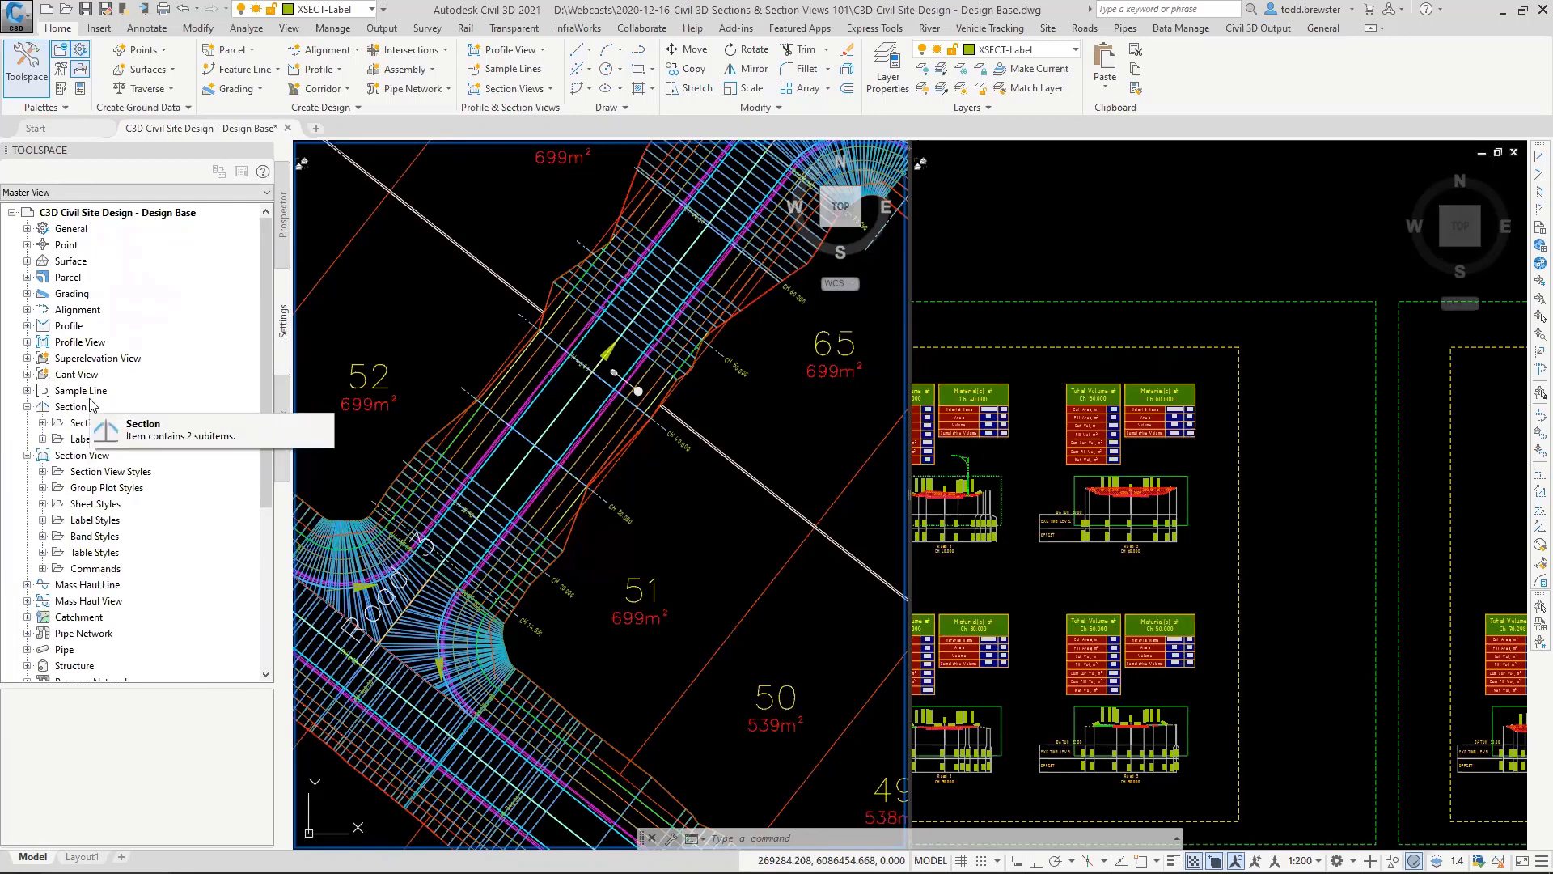
{"action": "left_click", "coordinate": [27, 649]}
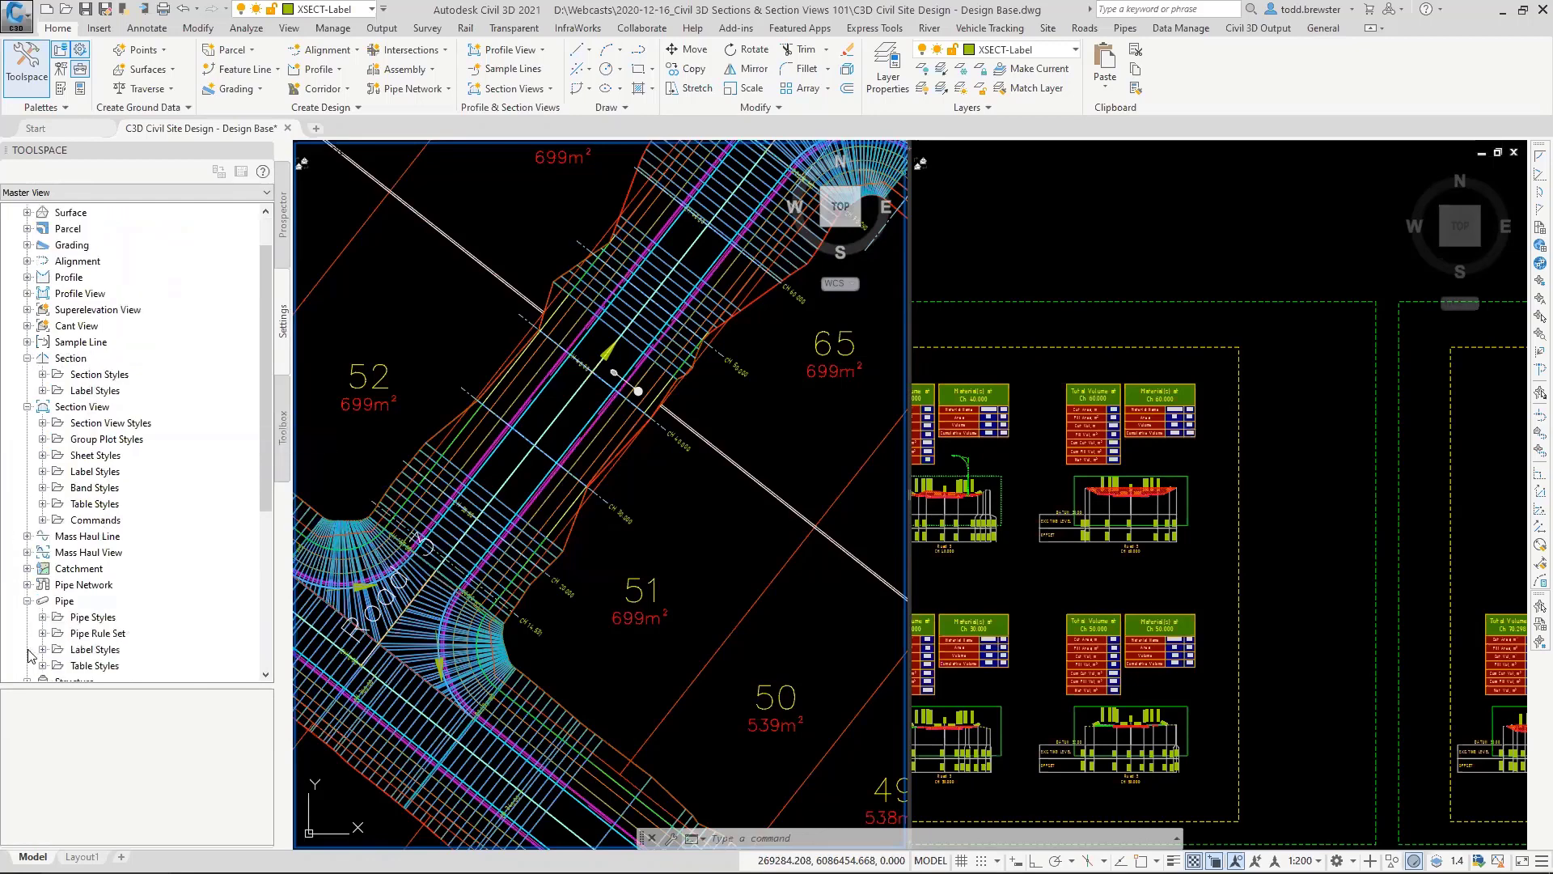
{"action": "scroll", "coordinate": [162, 540], "scroll_direction": "down", "scroll_amount": 2}
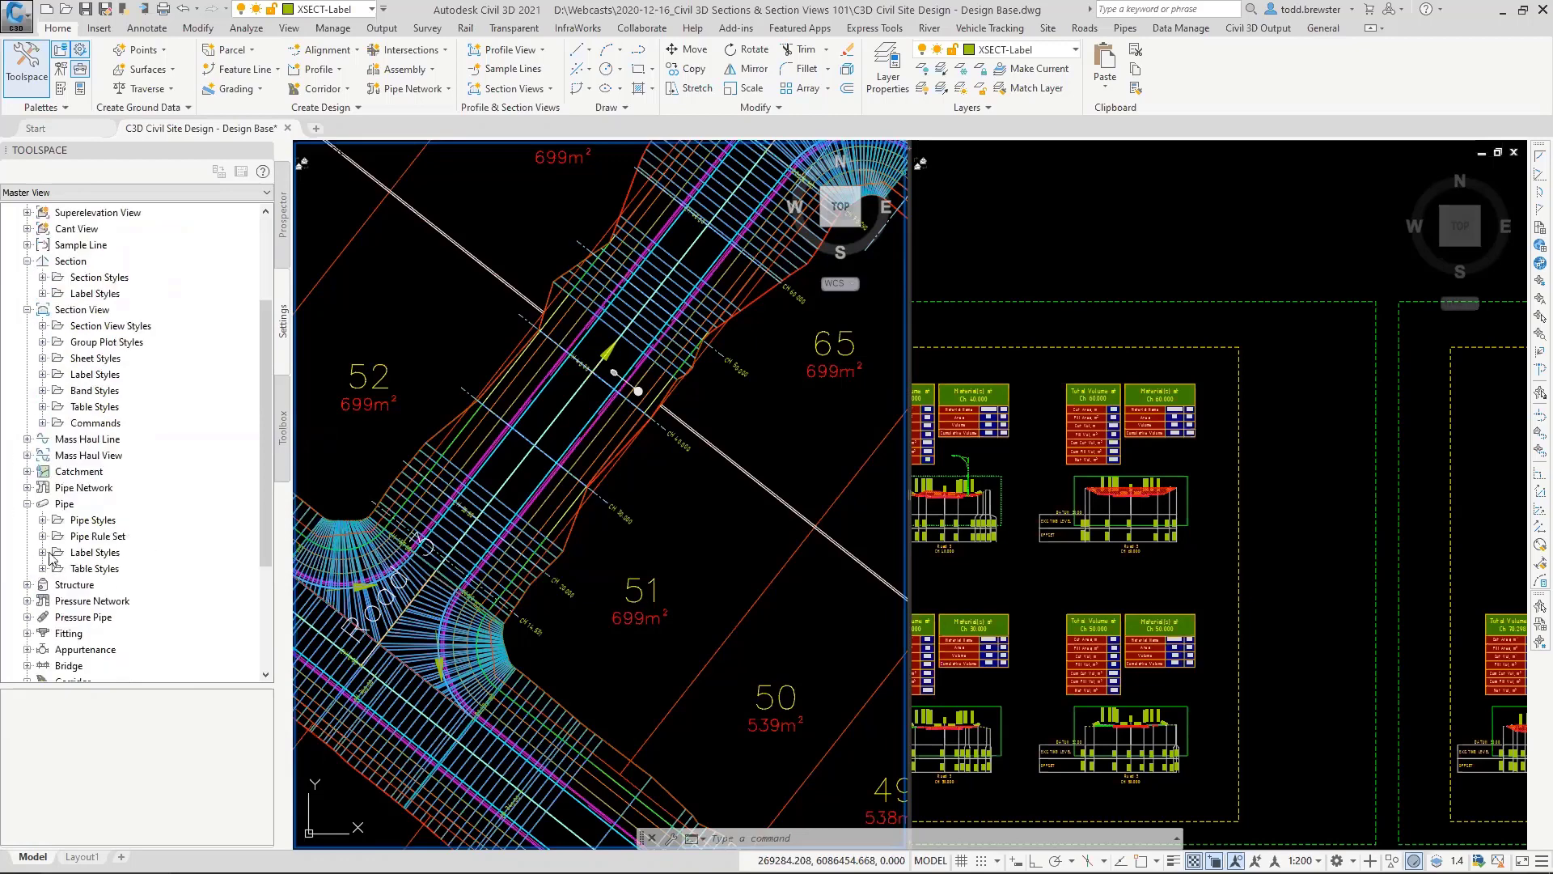
{"action": "left_click", "coordinate": [43, 520]}
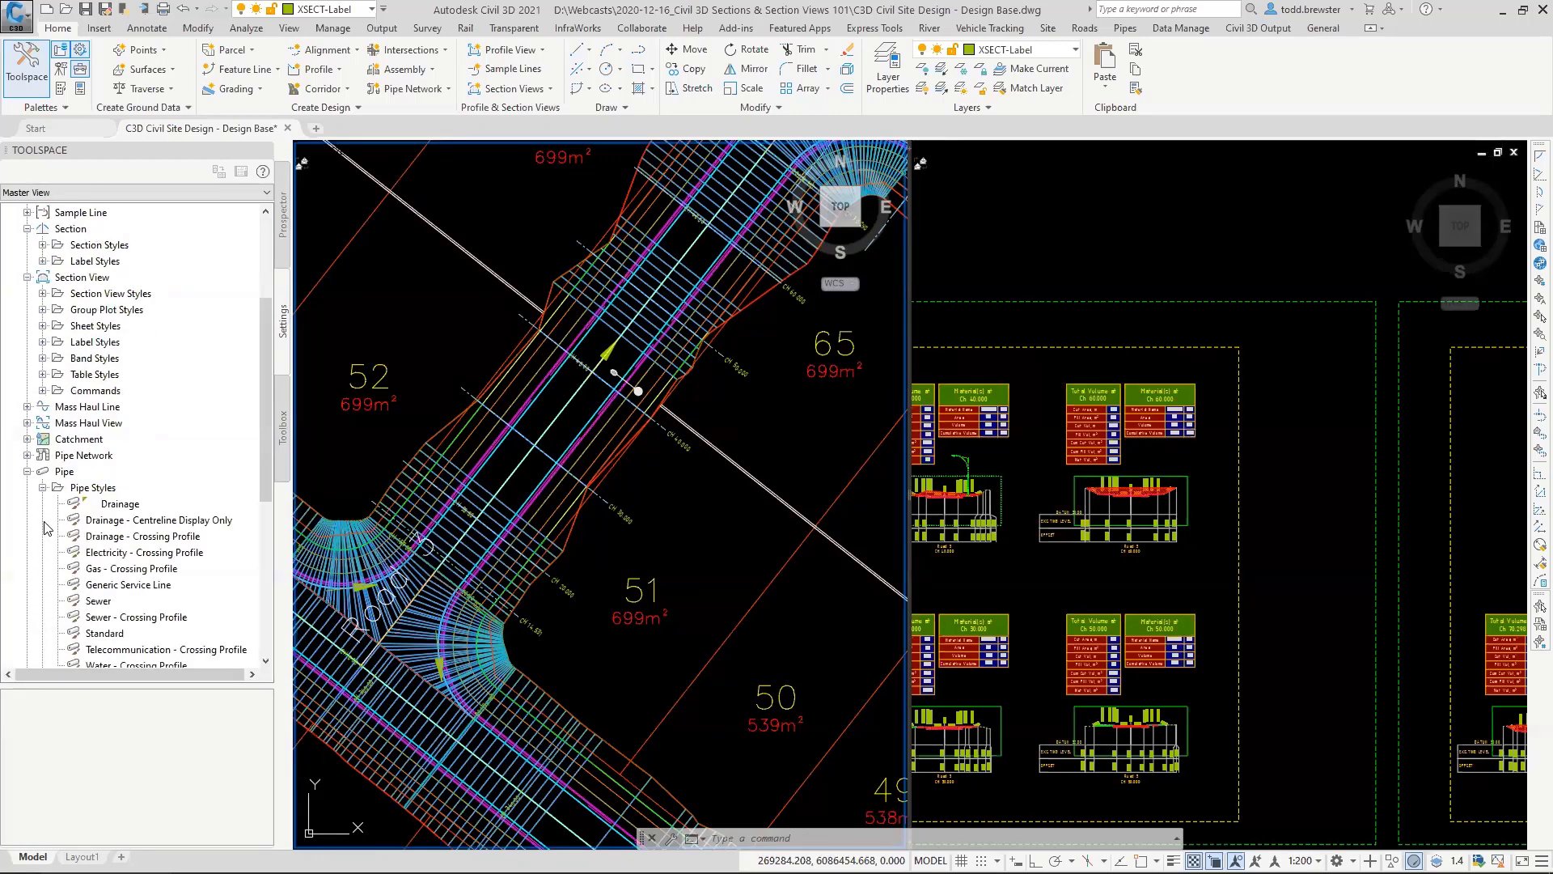
{"action": "scroll", "coordinate": [134, 511], "scroll_direction": "down", "scroll_amount": 2}
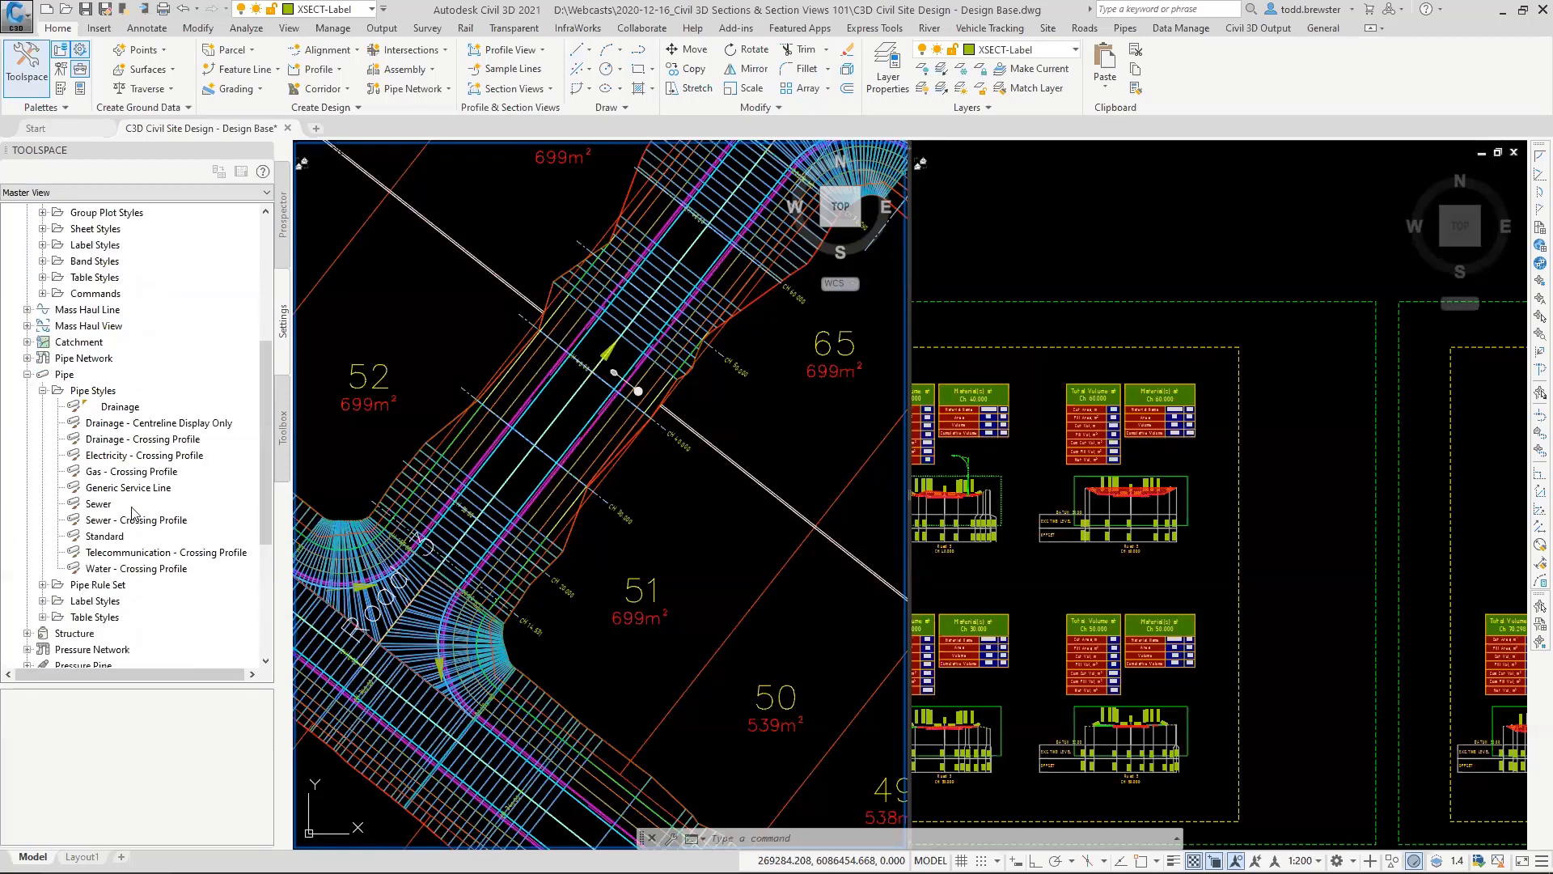
{"action": "right_click", "coordinate": [123, 407]}
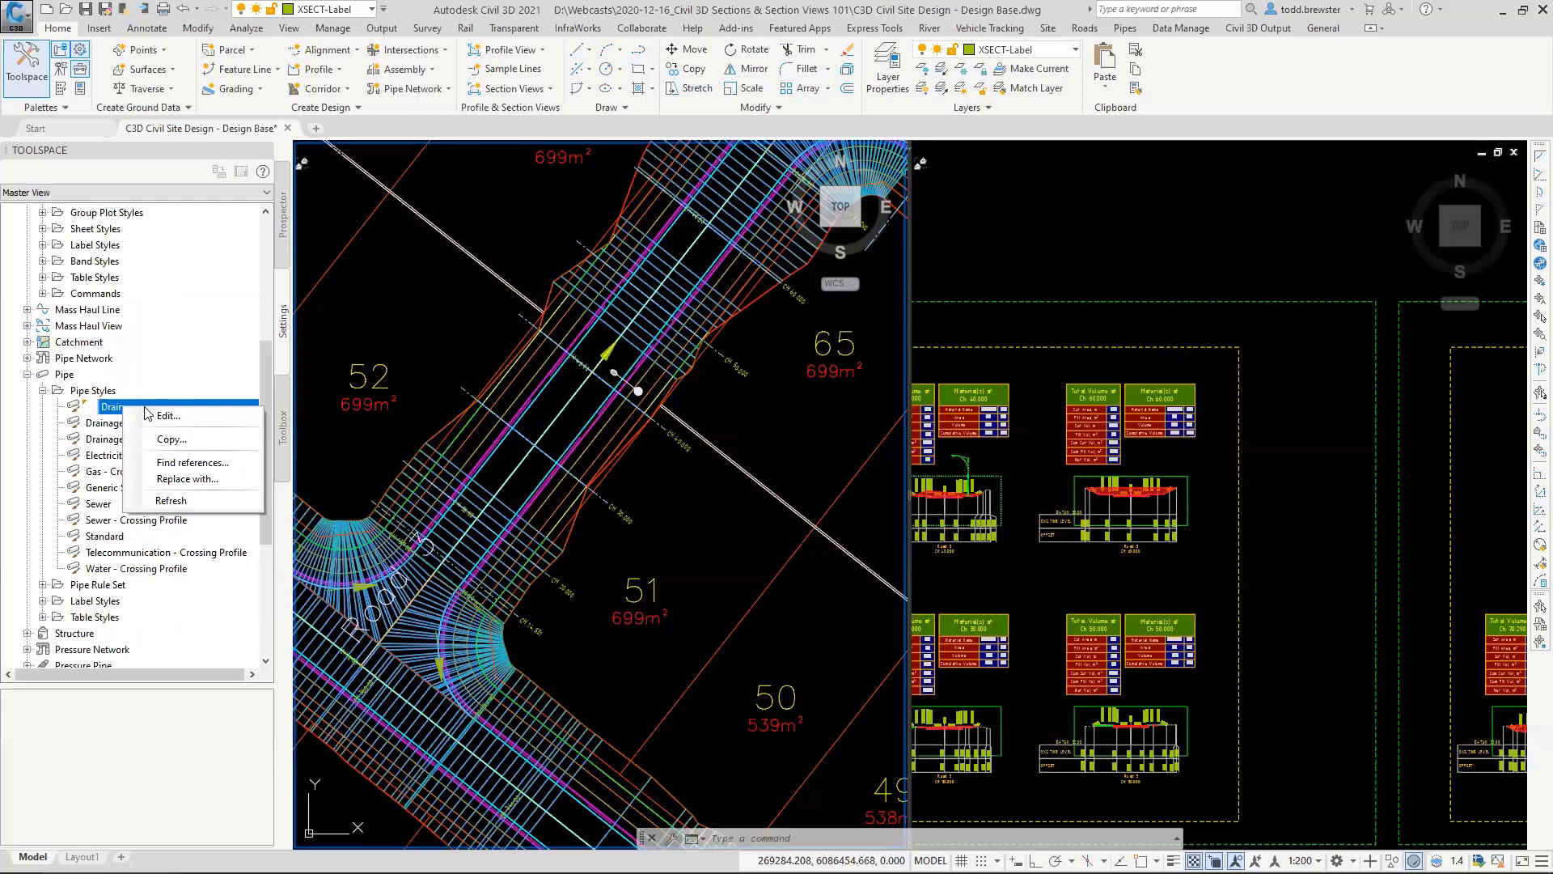
{"action": "left_click", "coordinate": [27, 374]}
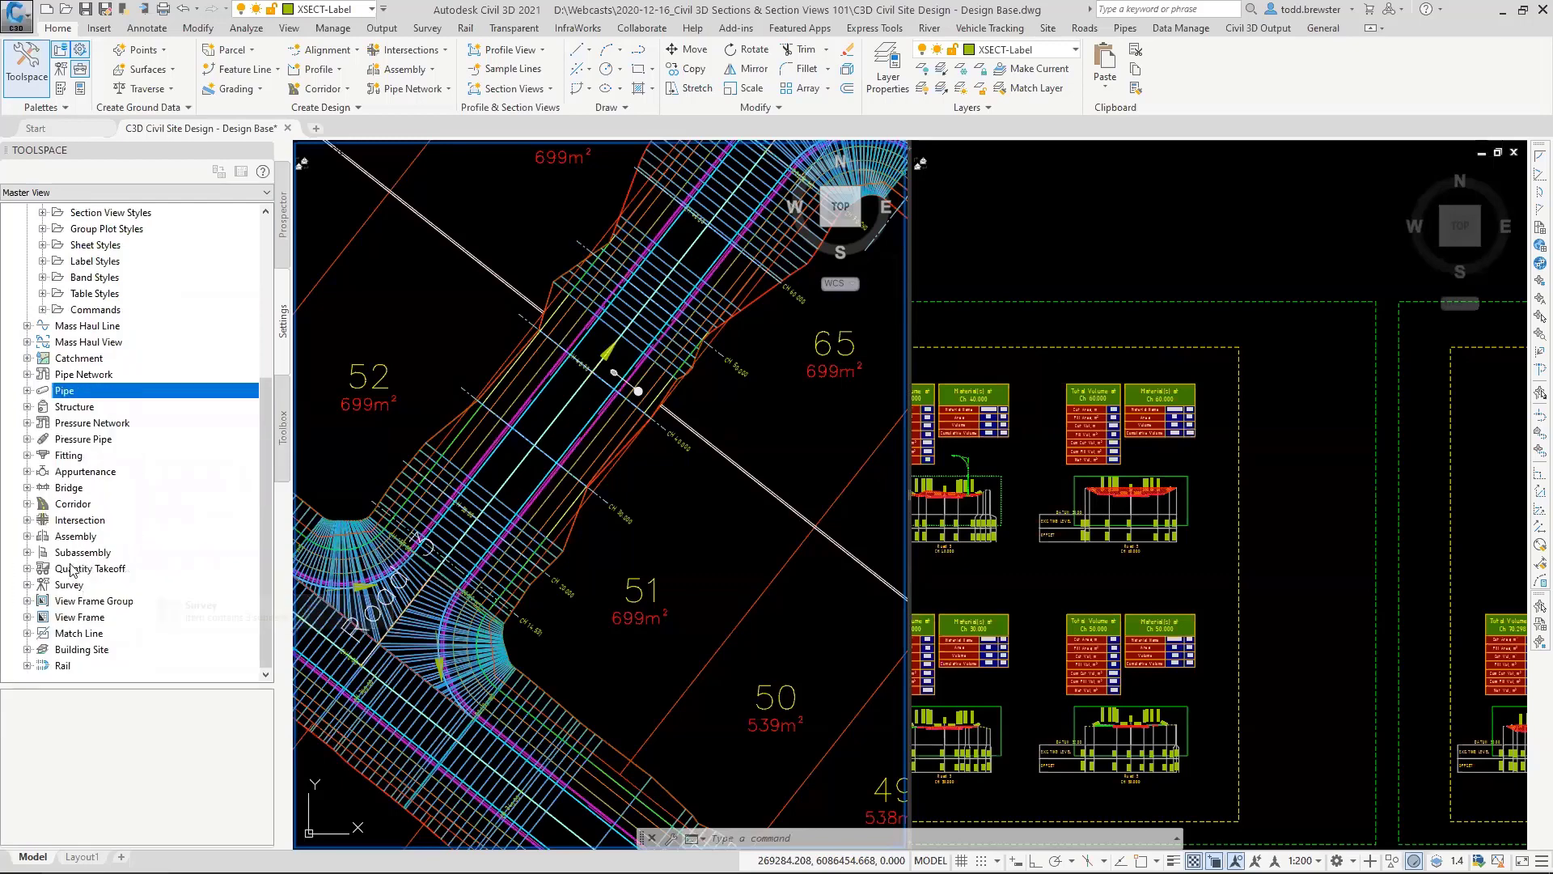
Step: Inspect the Quantity Takeoff criteria and table styles, then collapse the collection
{"action": "left_click", "coordinate": [27, 568]}
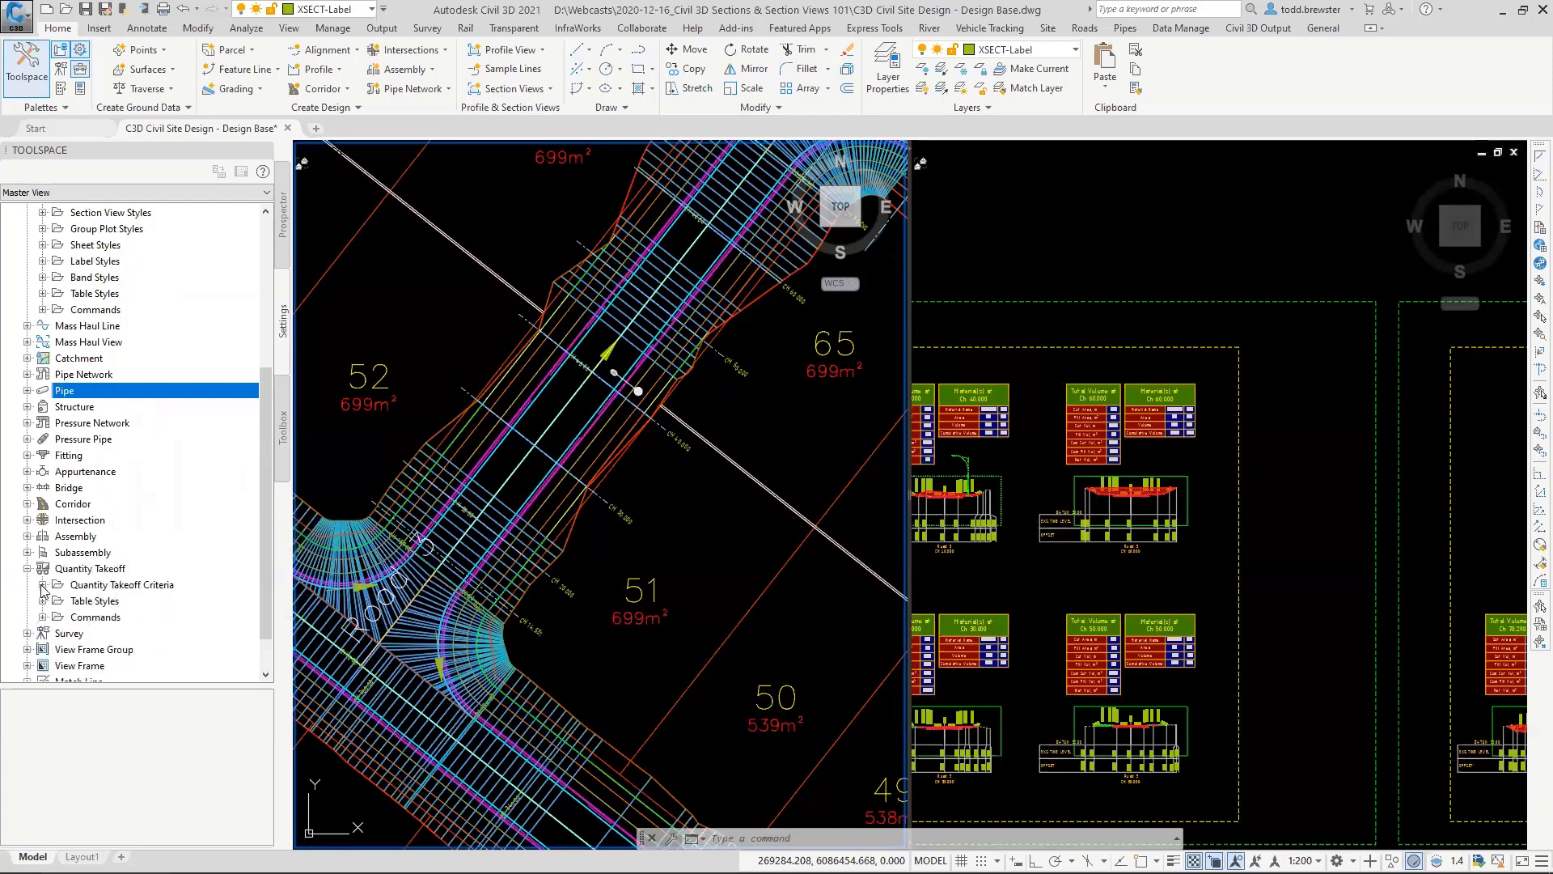
{"action": "left_click", "coordinate": [43, 585]}
{"action": "left_click", "coordinate": [108, 587]}
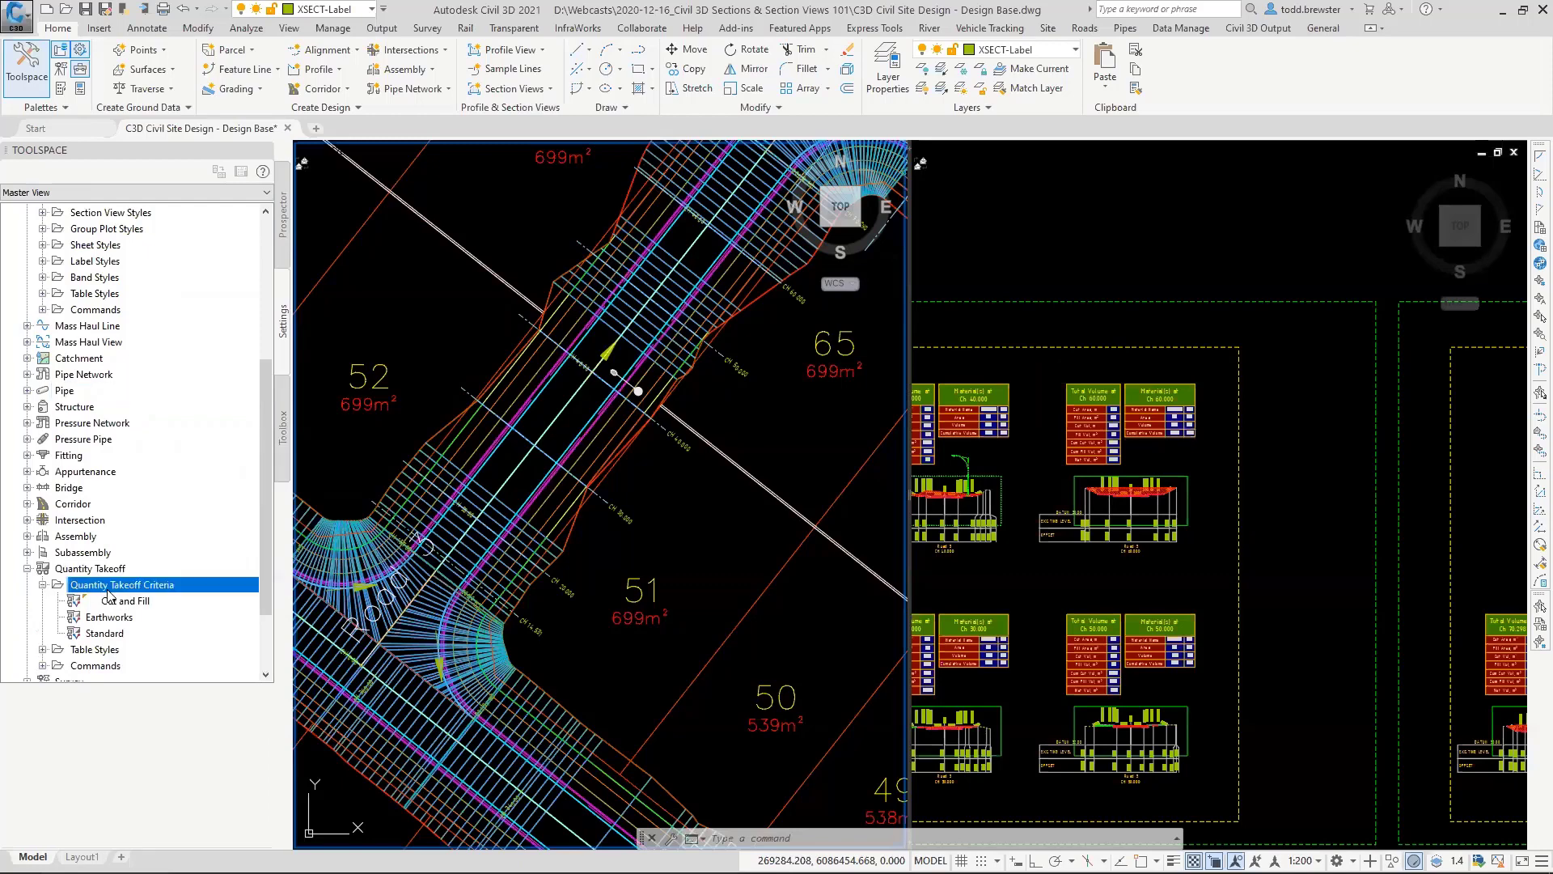
{"action": "left_click", "coordinate": [43, 650]}
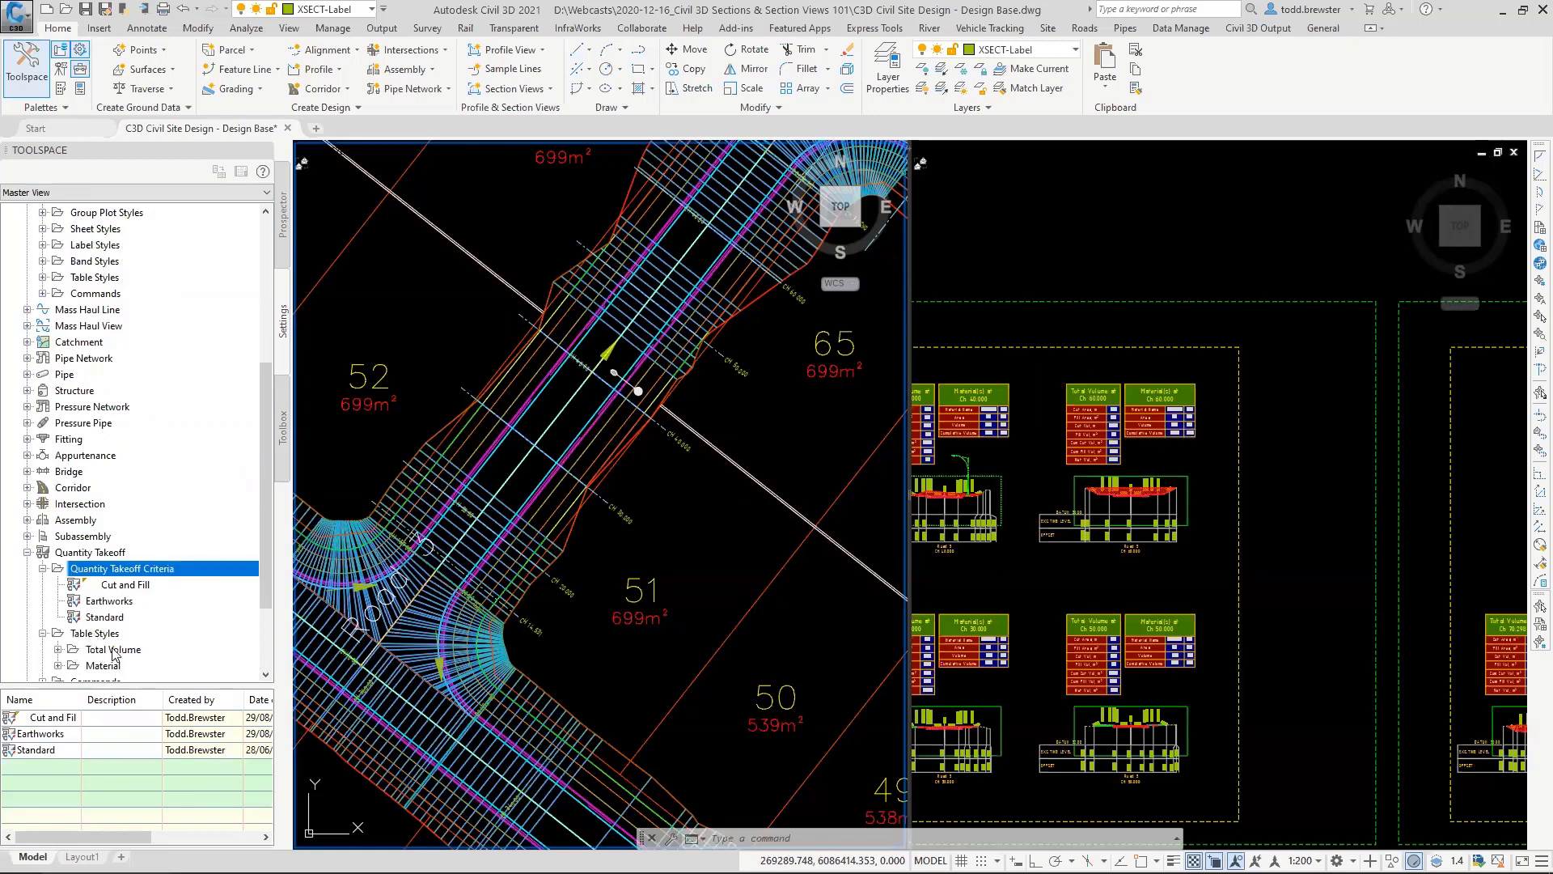
{"action": "left_click", "coordinate": [27, 552]}
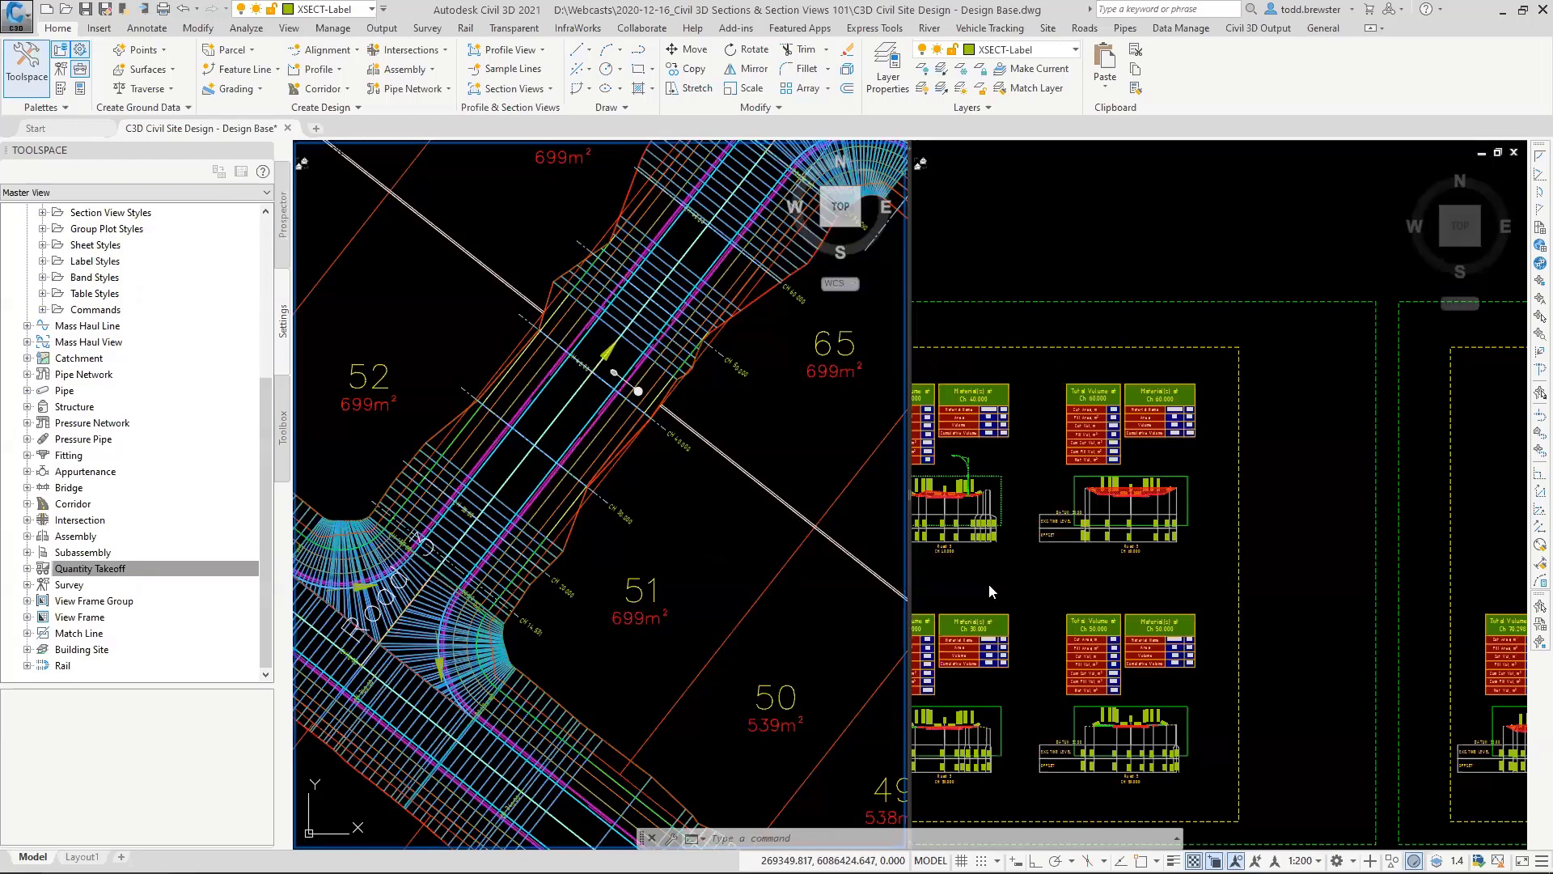
{"action": "left_click", "coordinate": [747, 410]}
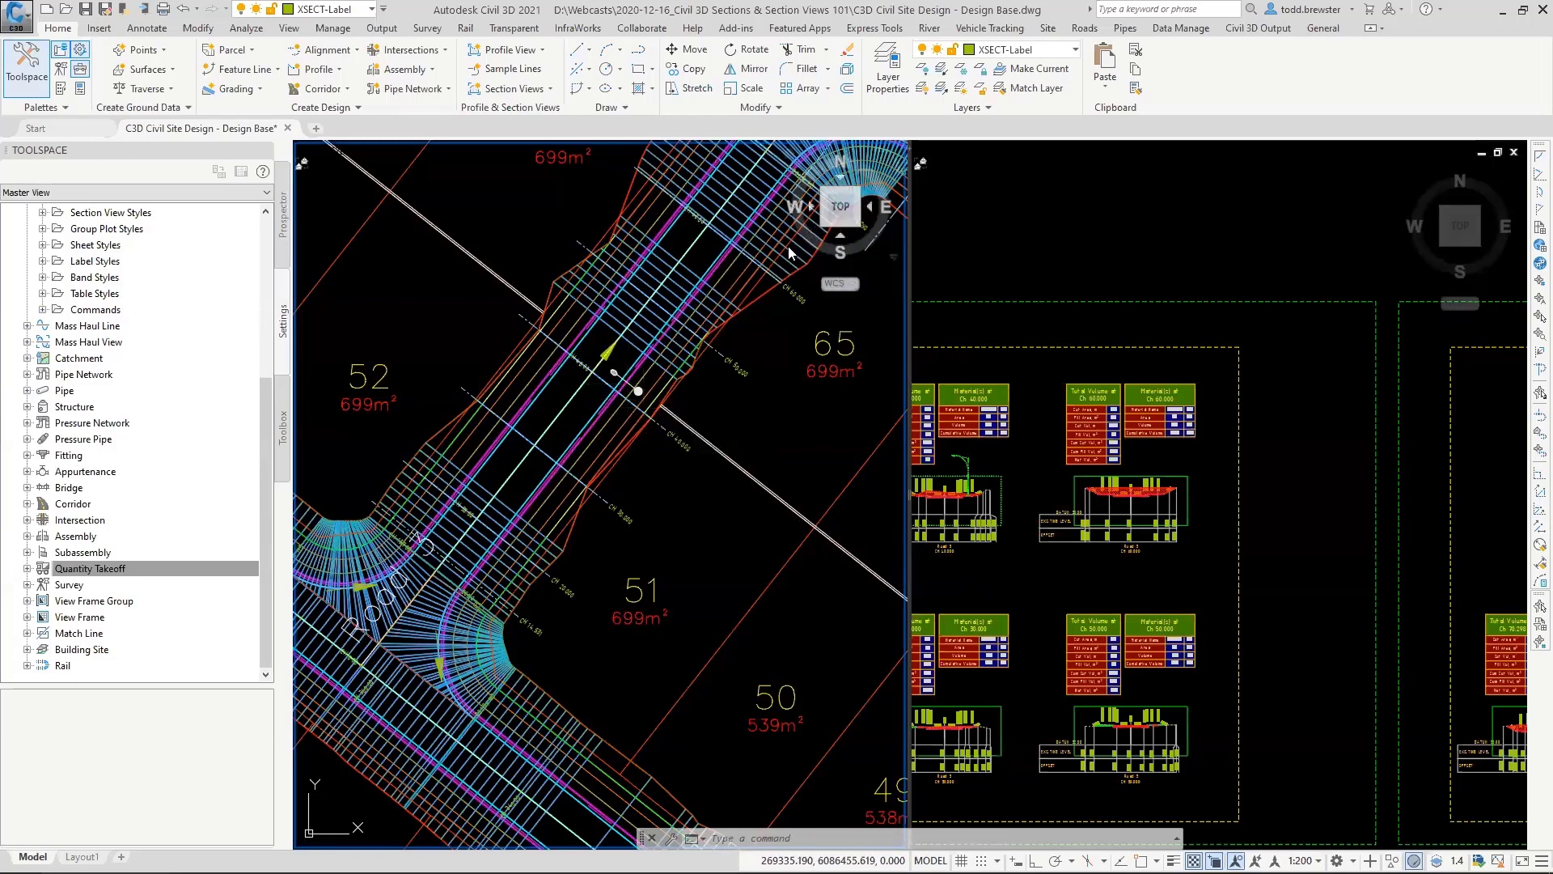
Step: Check the CH 40 sample line's properties and close them without changes
{"action": "left_click", "coordinate": [608, 365]}
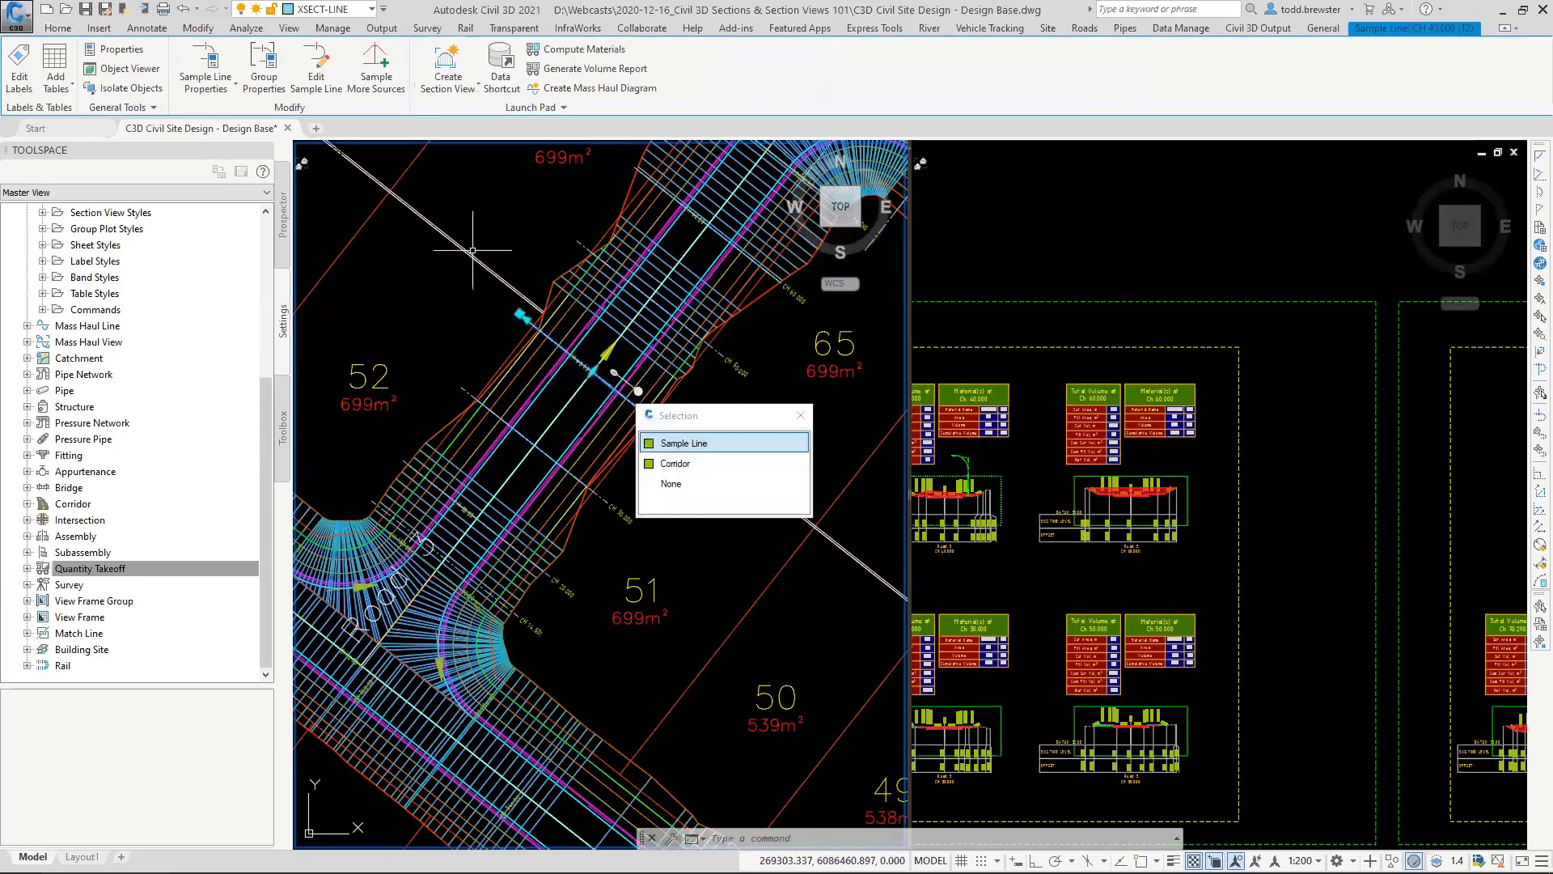
{"action": "left_click", "coordinate": [206, 68]}
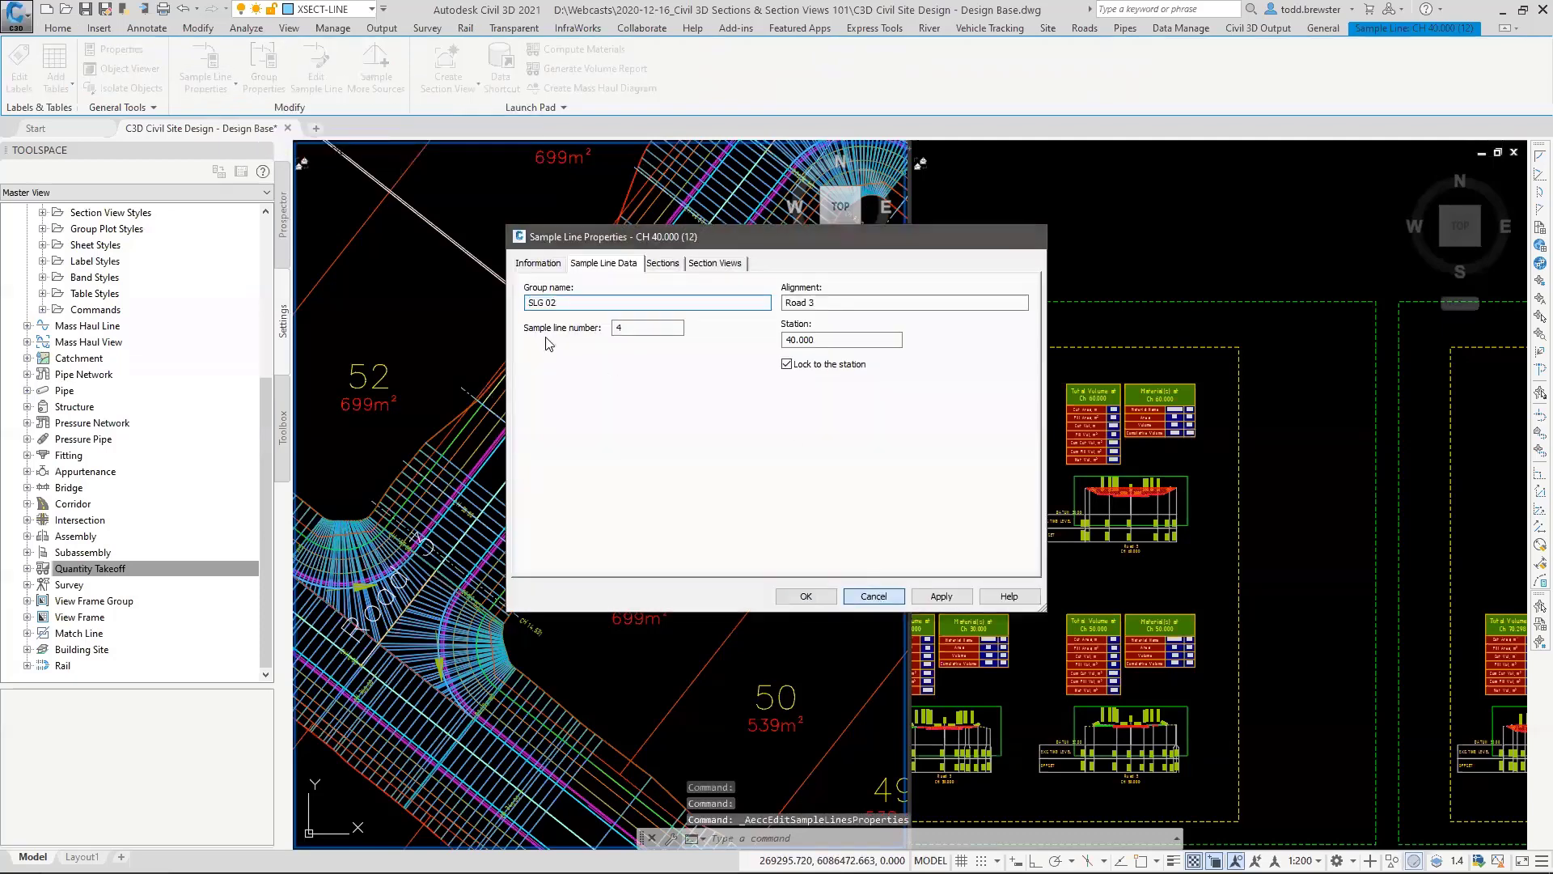
{"action": "left_click", "coordinate": [882, 596]}
Step: Start creating SLG 02 sample lines on the Road 3 alignment, trying By range of stations
{"action": "left_click", "coordinate": [58, 28]}
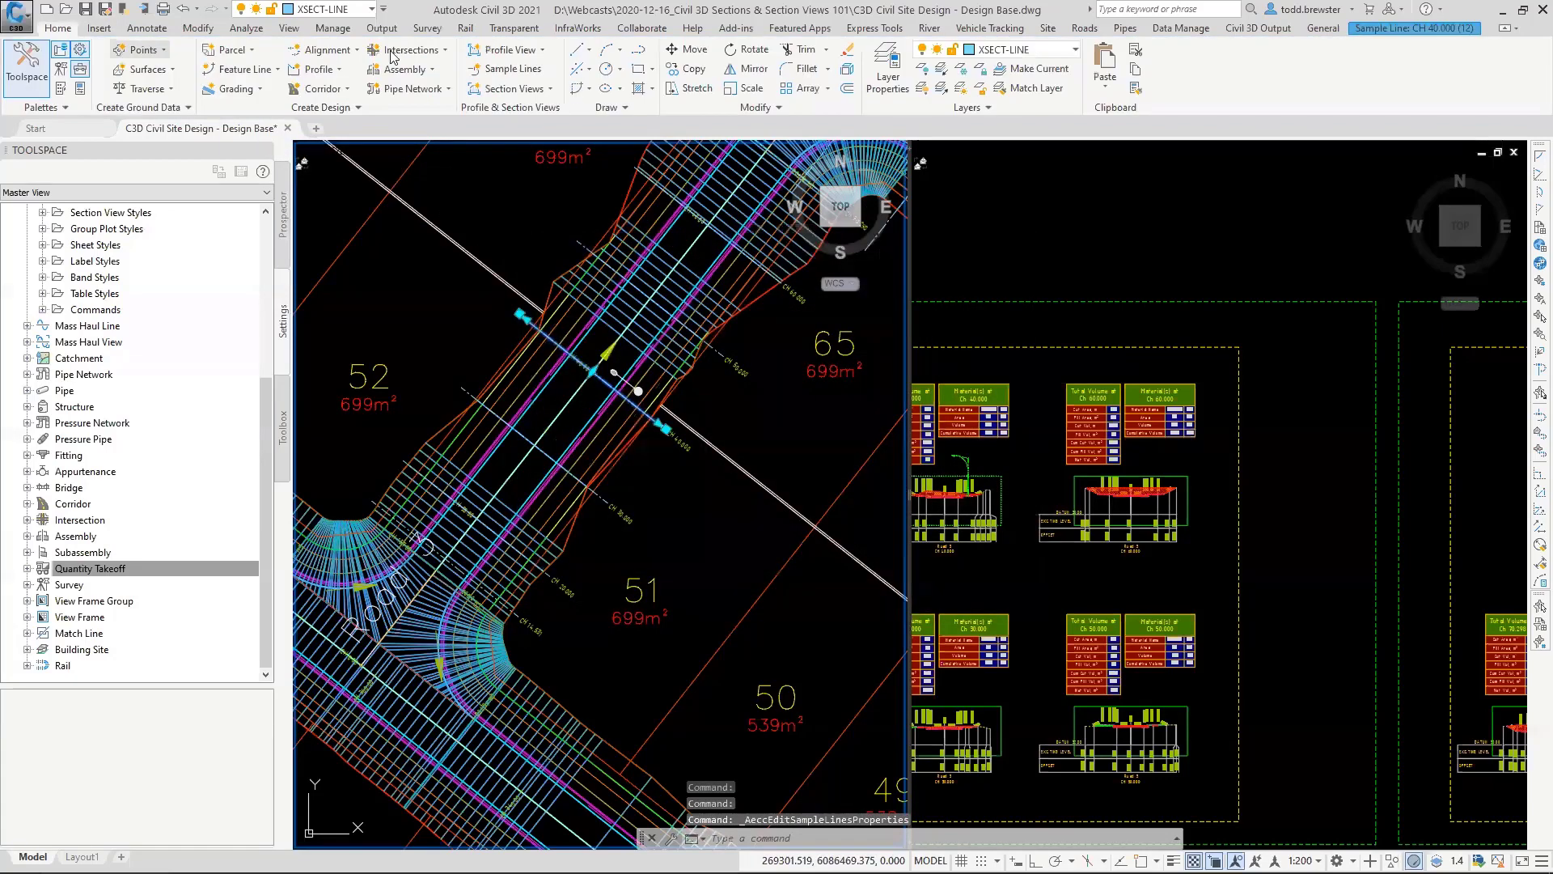
{"action": "left_click", "coordinate": [512, 69]}
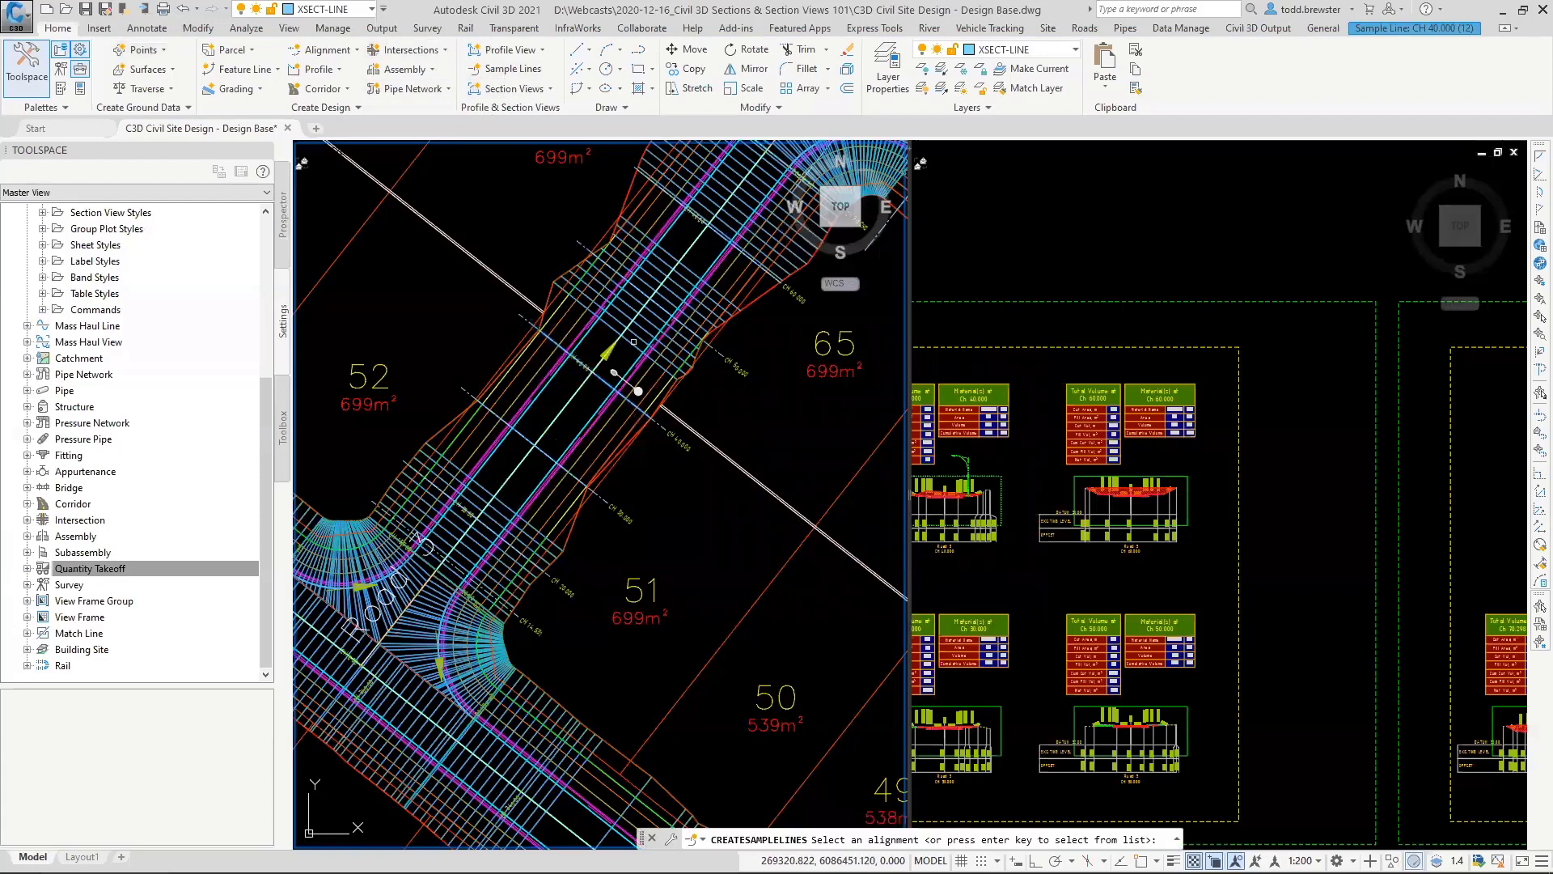
{"action": "left_click", "coordinate": [617, 348]}
{"action": "left_click", "coordinate": [671, 413]}
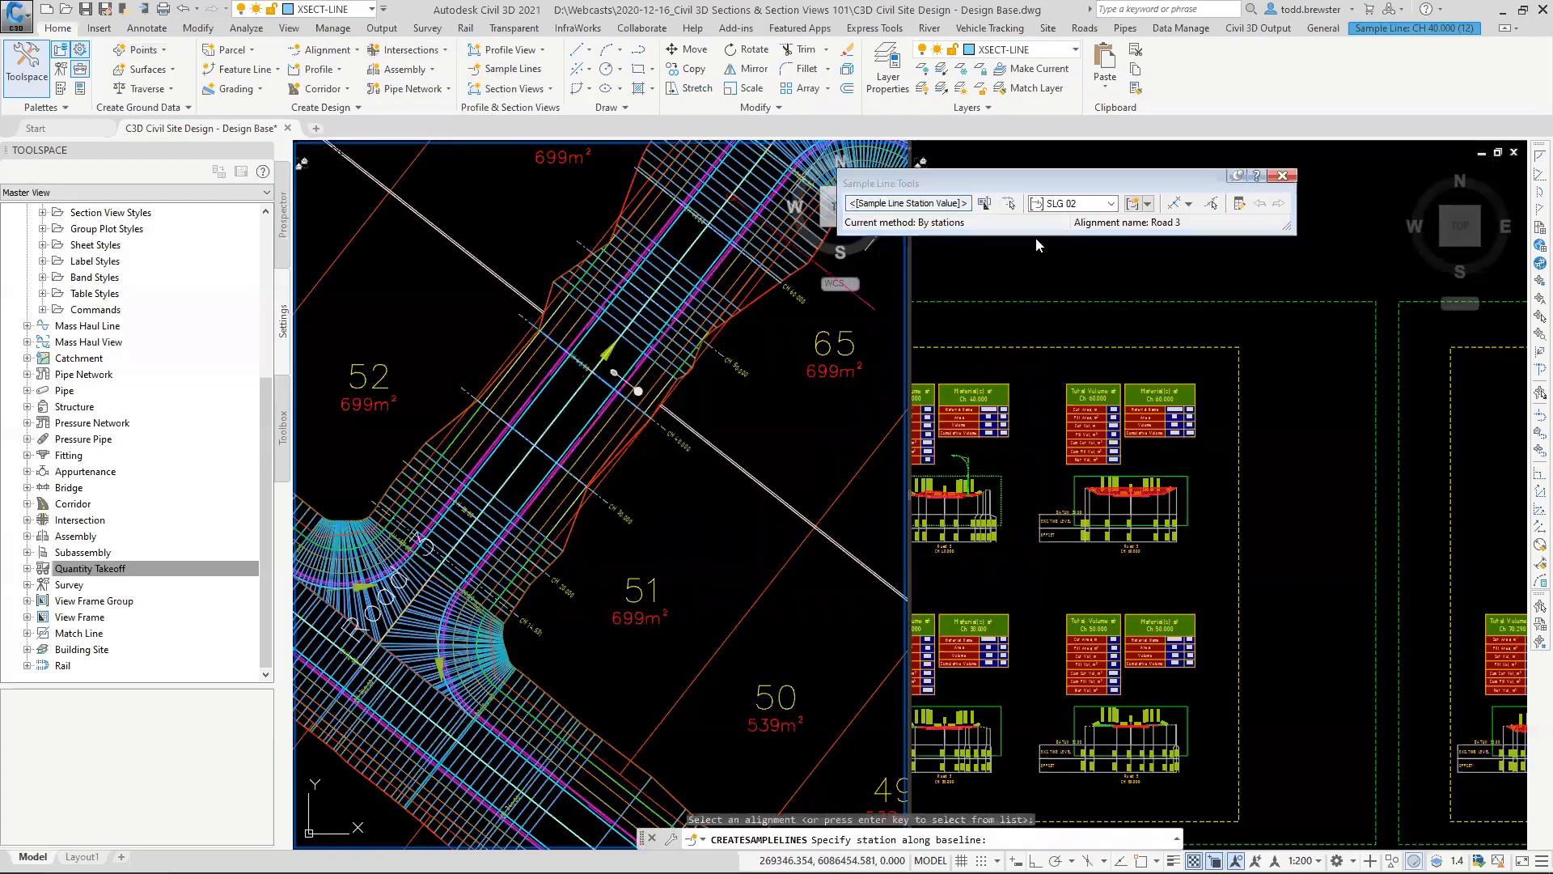
{"action": "left_click", "coordinate": [1189, 203]}
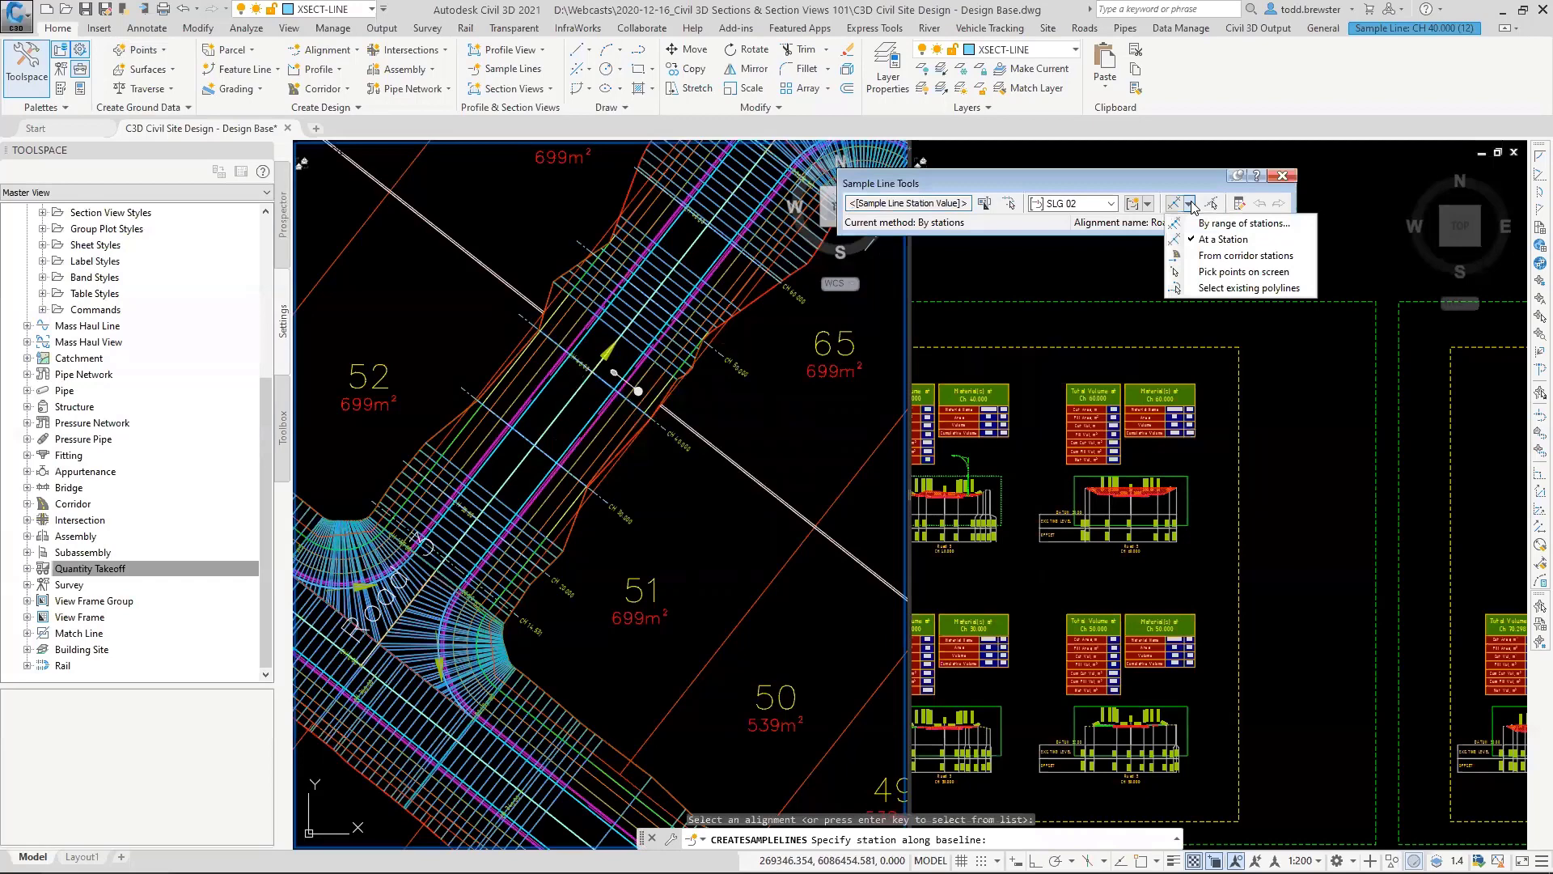
{"action": "left_click", "coordinate": [1243, 224]}
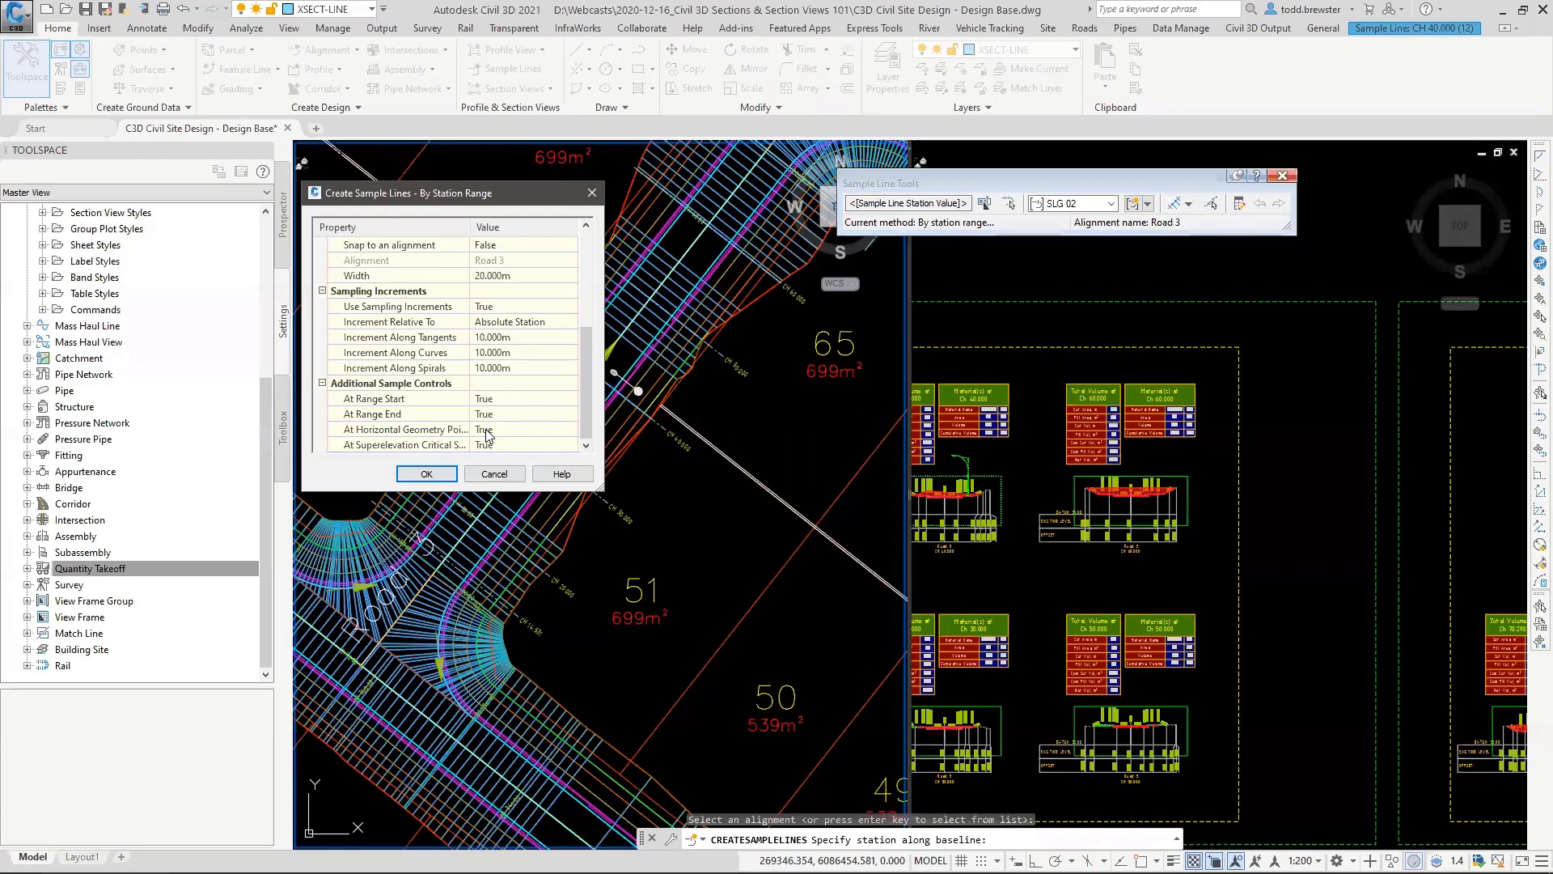
{"action": "key", "text": "Return"}
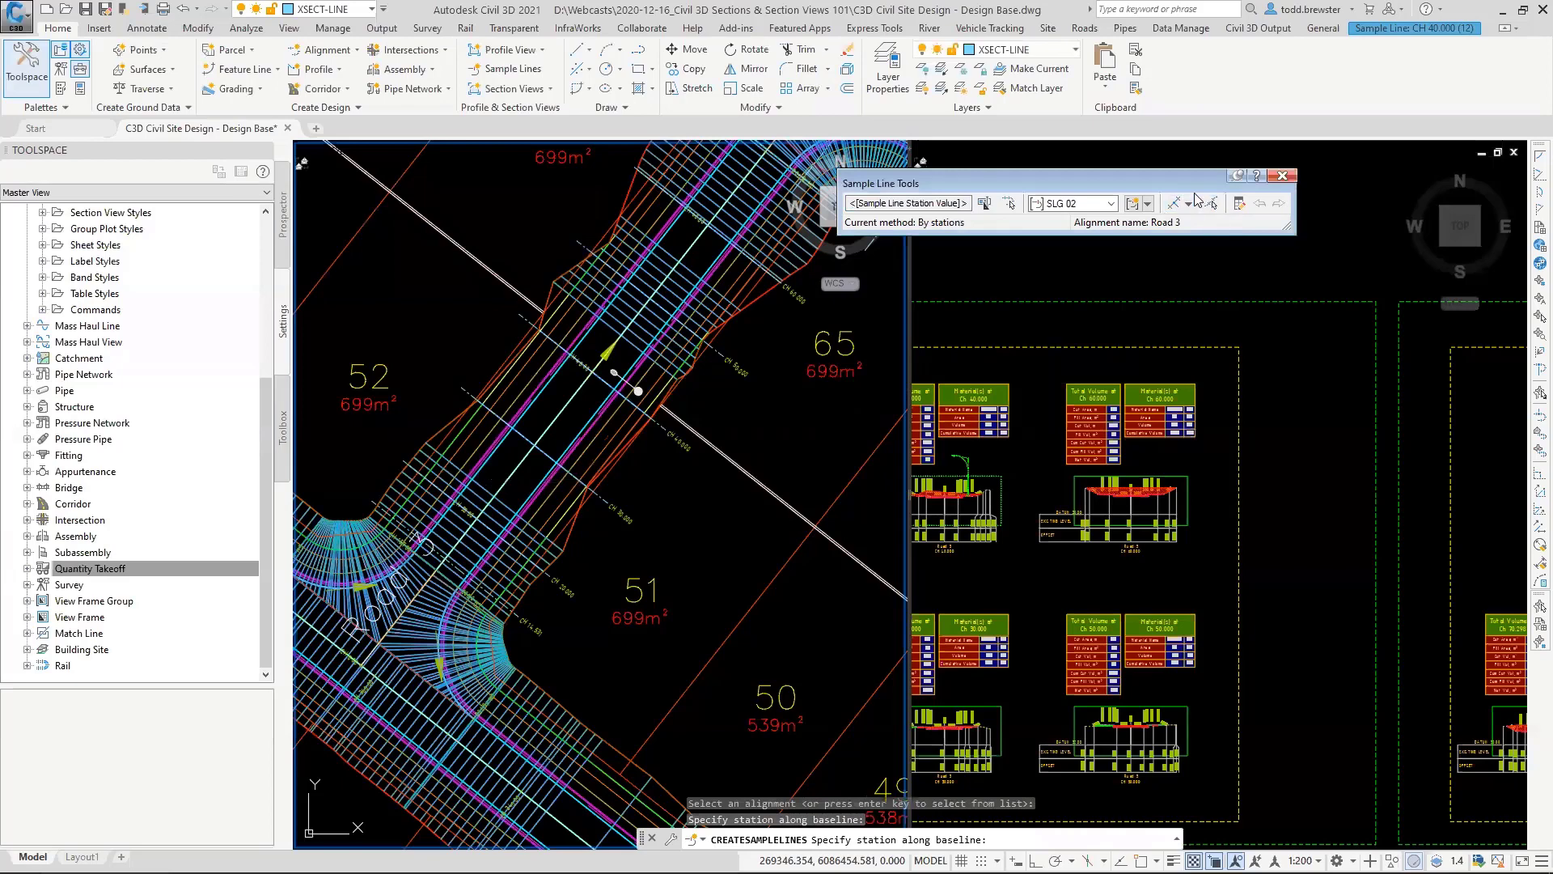
Step: Close the sampling-method list, end CREATESAMPLELINES without adding lines, and save with Ctrl+S
{"action": "left_click", "coordinate": [1188, 203]}
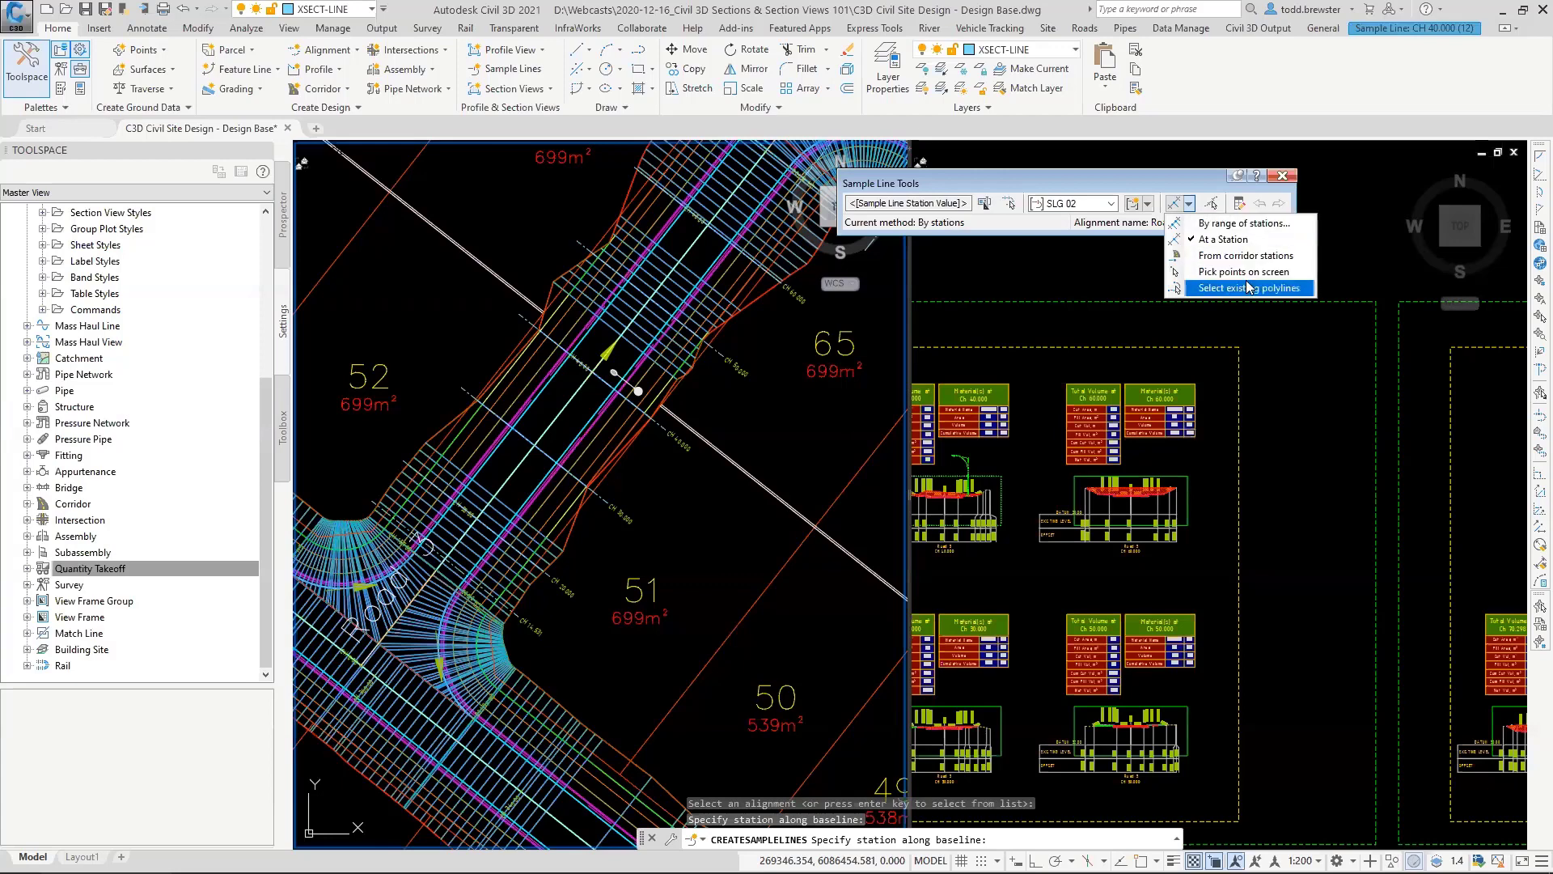
{"action": "left_click", "coordinate": [1181, 181]}
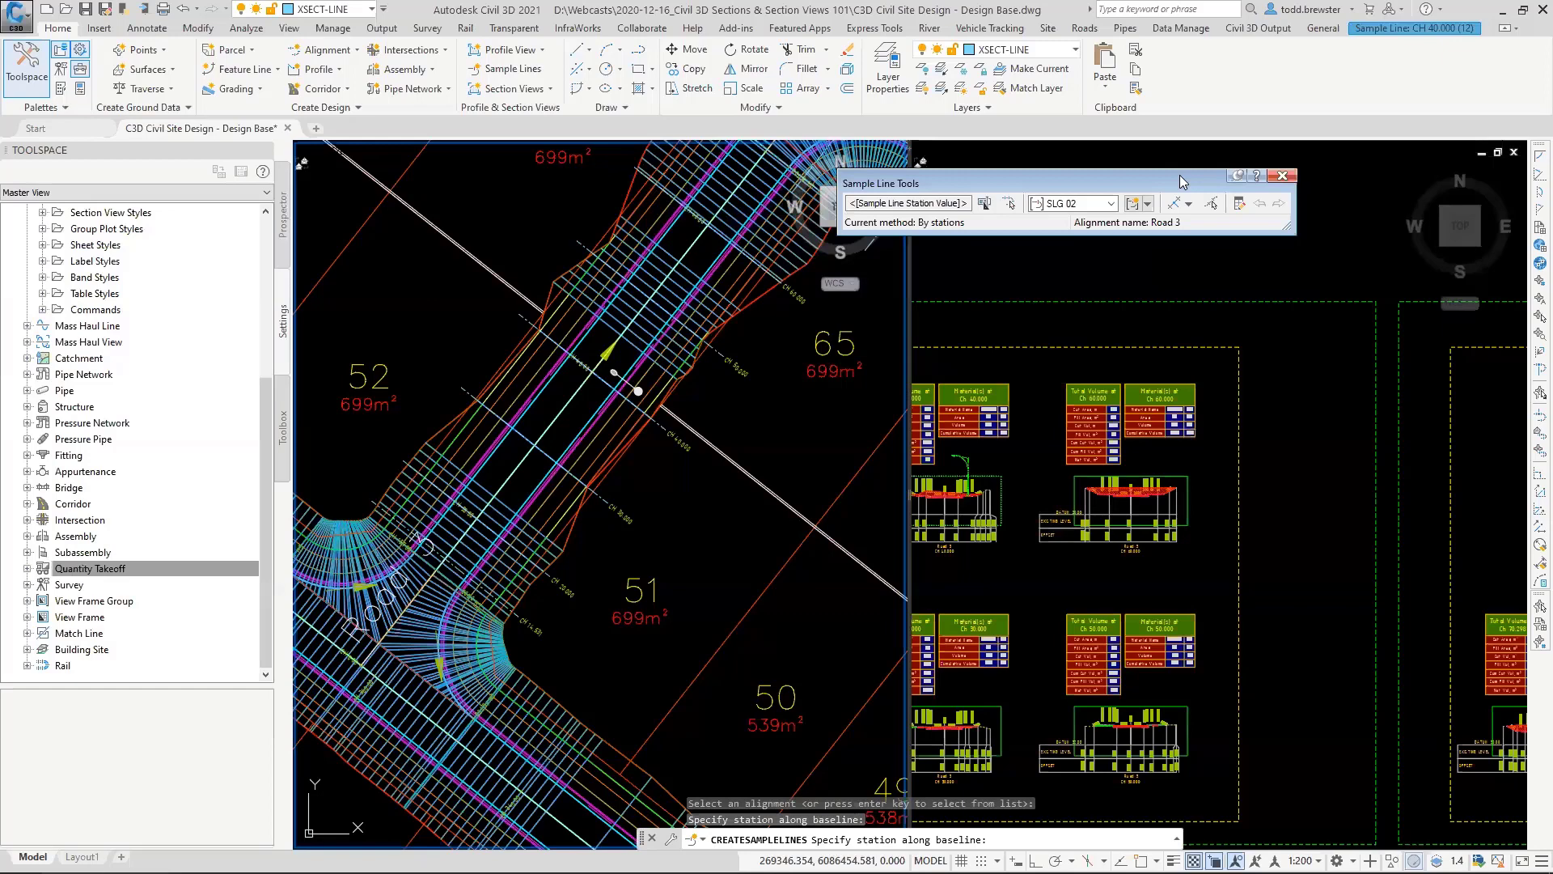
{"action": "key", "text": "Return"}
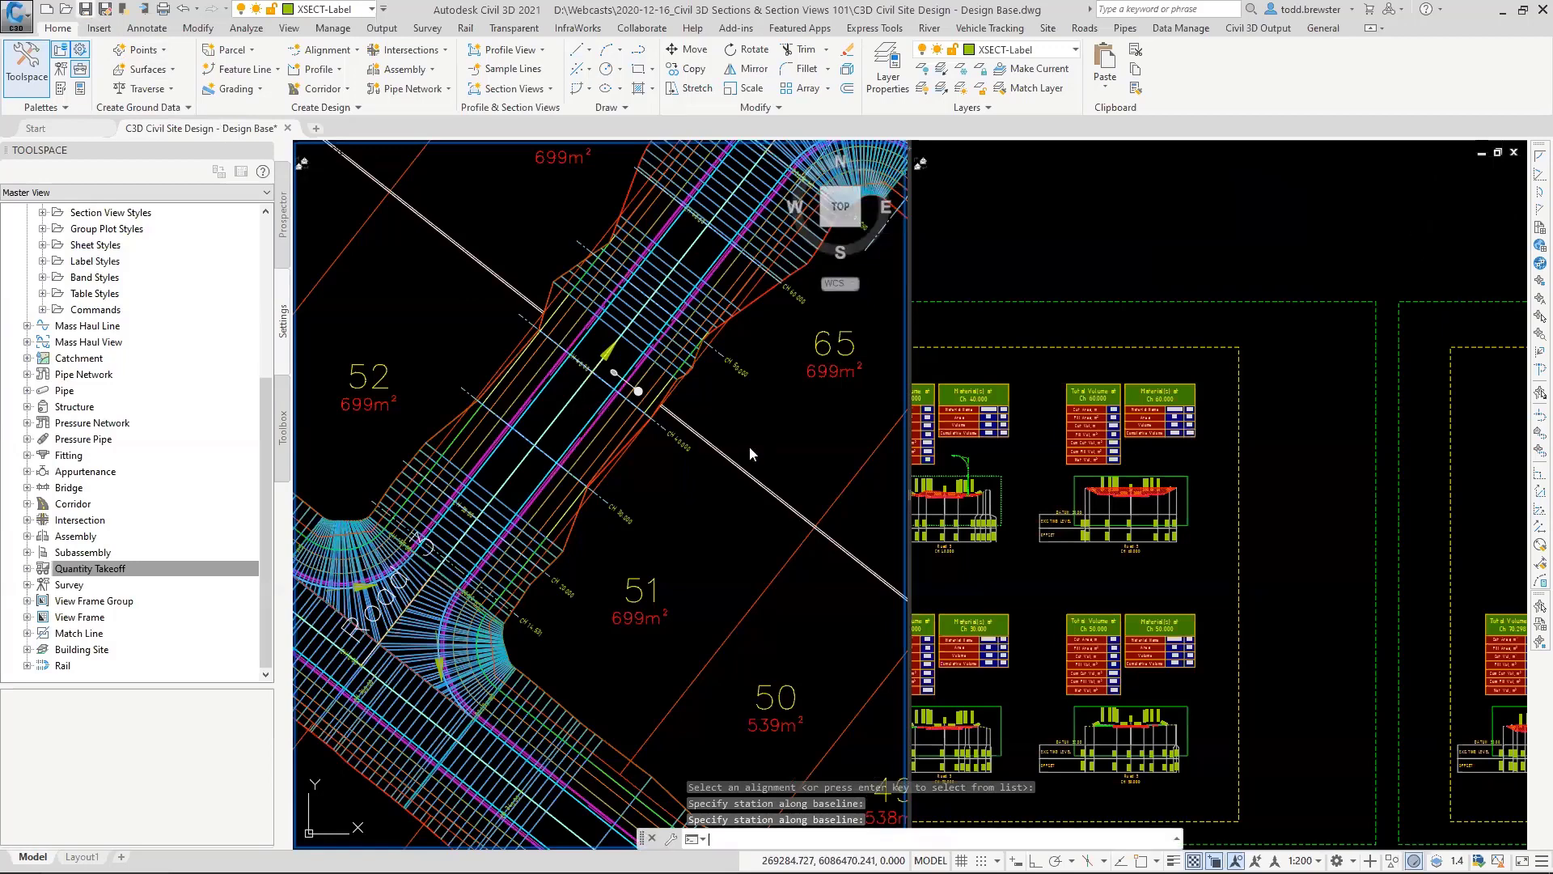
{"action": "key", "text": "ctrl+s"}
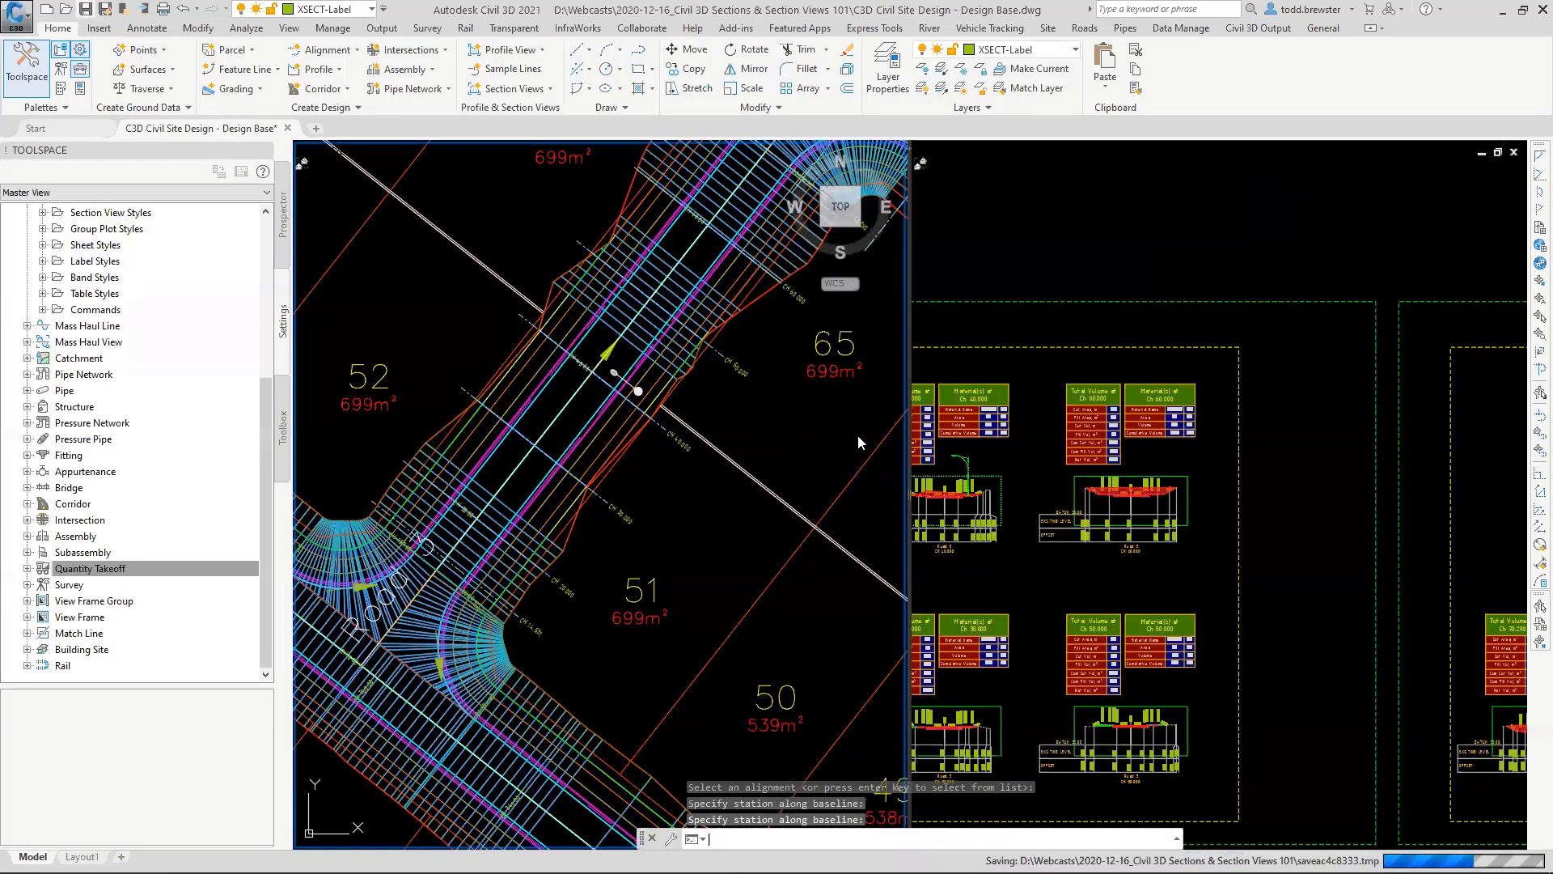